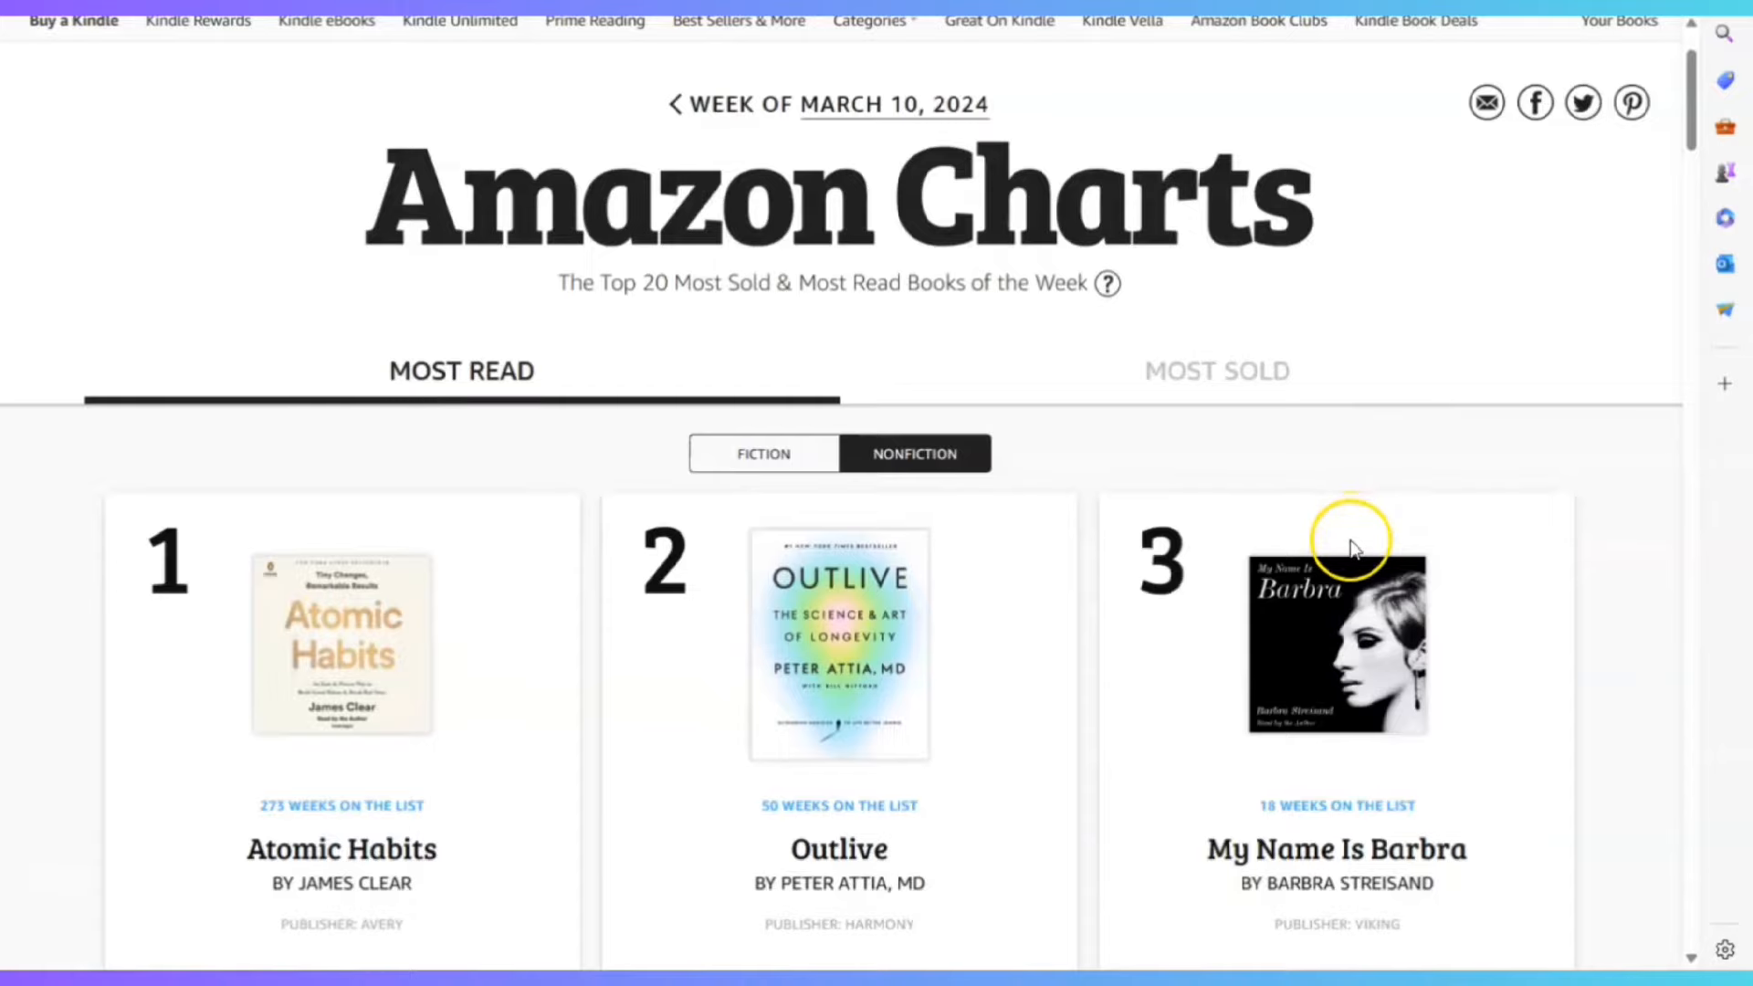
Scroll up and down through the Kindle Store page before searching
{"action": "scroll", "coordinate": [1347, 548], "scroll_direction": "down", "scroll_amount": 15}
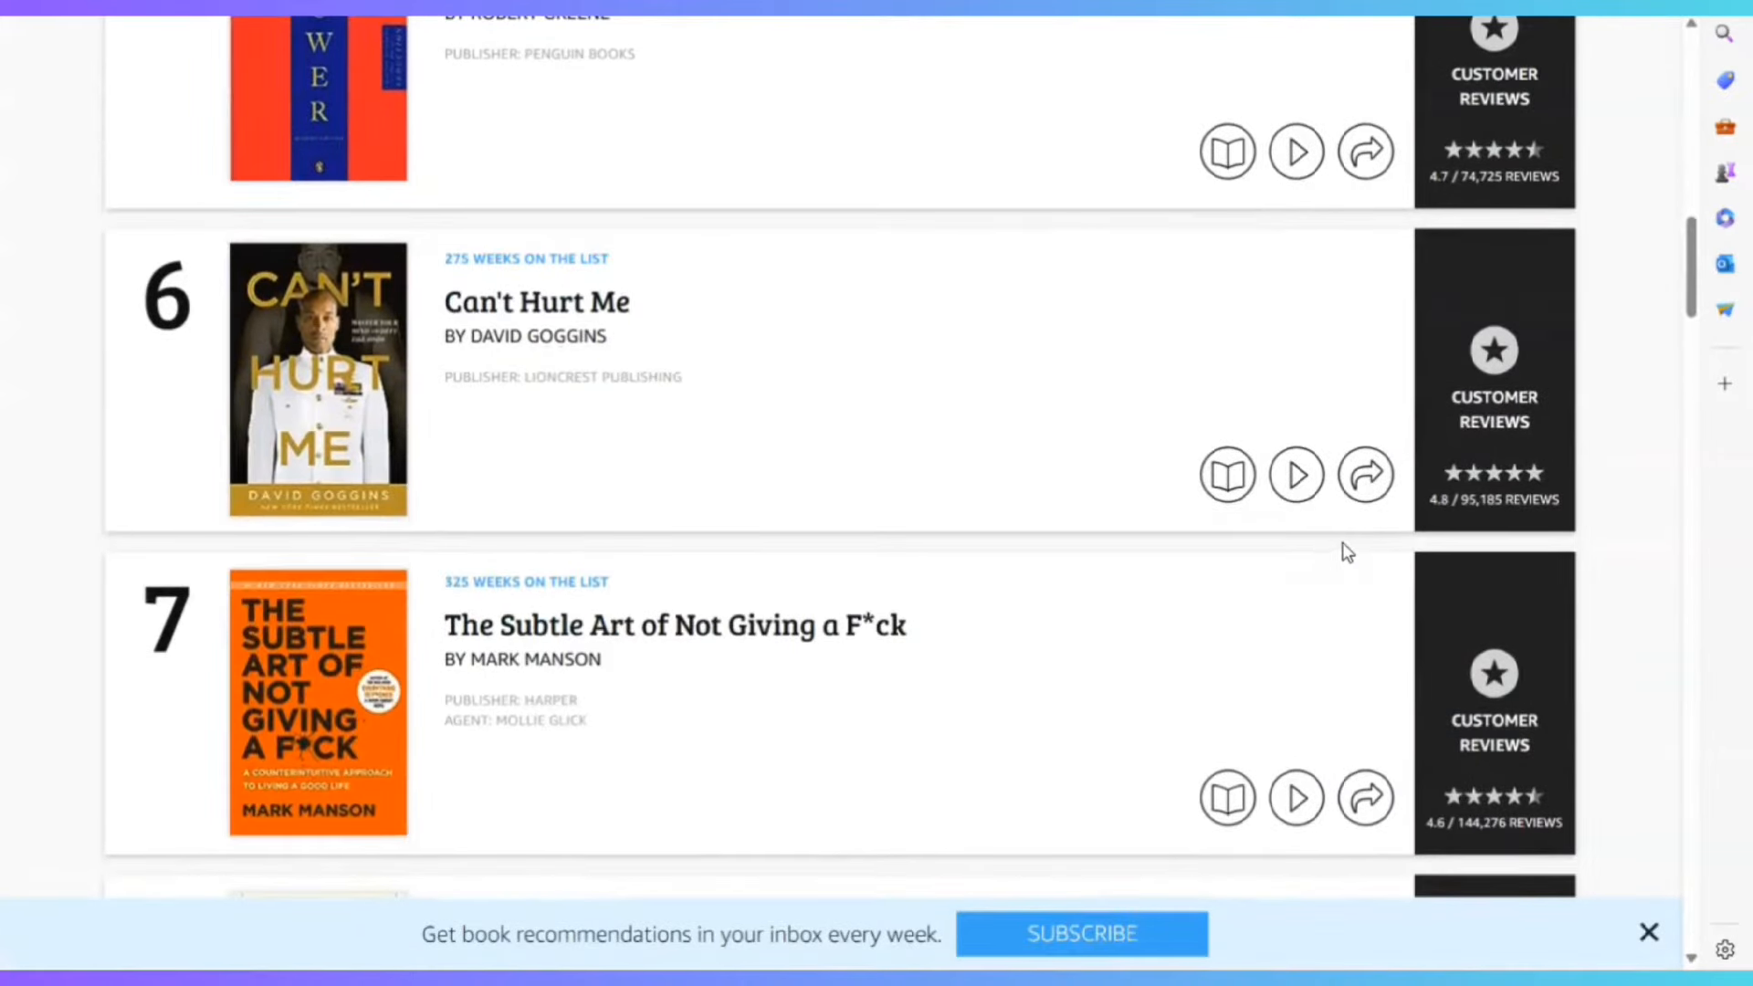
{"action": "scroll", "coordinate": [476, 552], "scroll_direction": "down", "scroll_amount": 3}
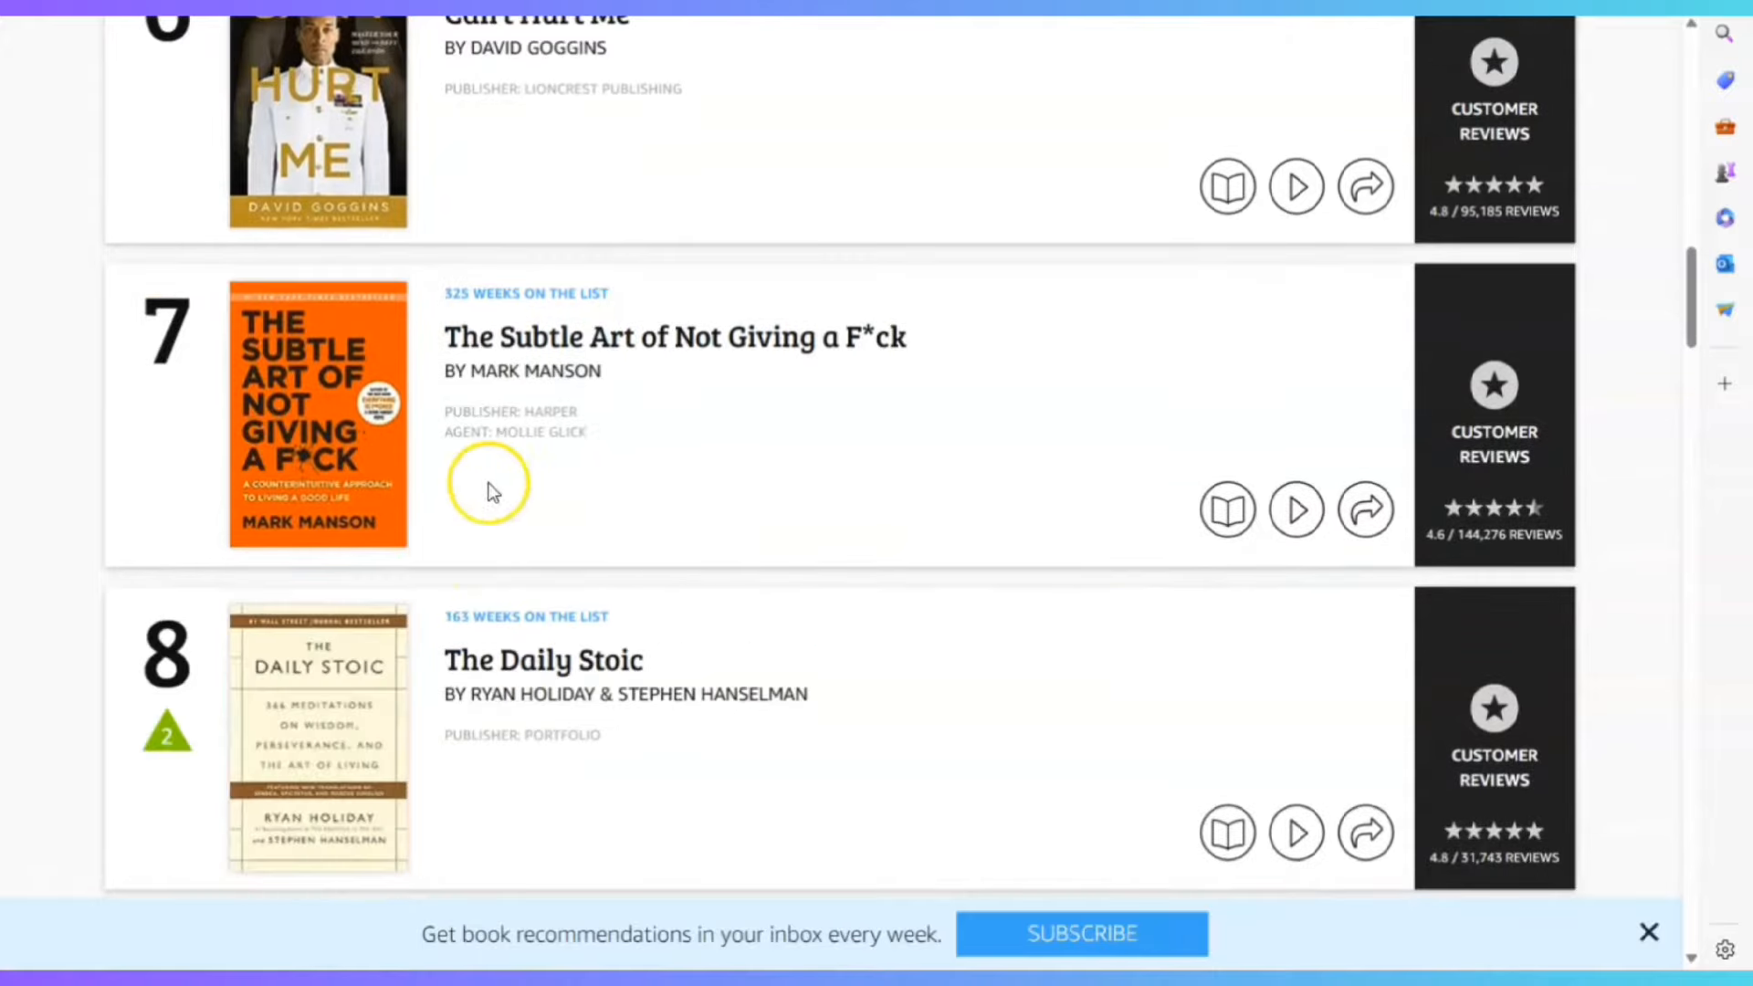
{"action": "scroll", "coordinate": [490, 502], "scroll_direction": "down", "scroll_amount": 10}
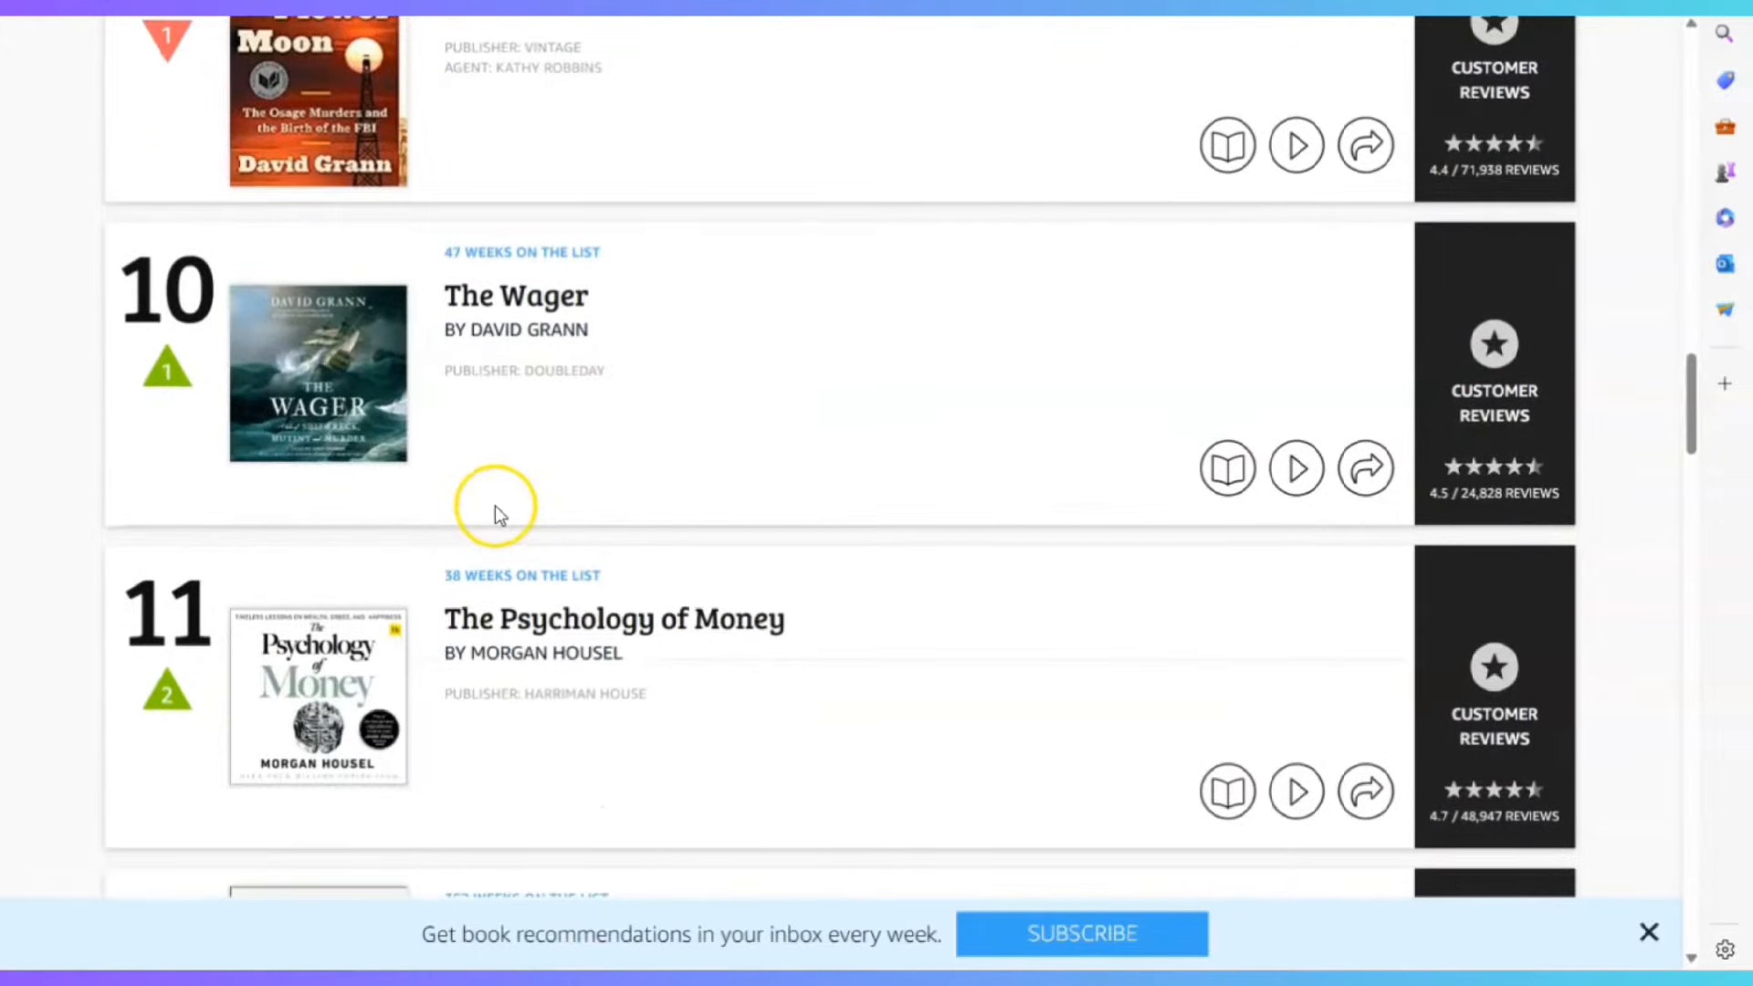
{"action": "scroll", "coordinate": [493, 508], "scroll_direction": "down", "scroll_amount": 7}
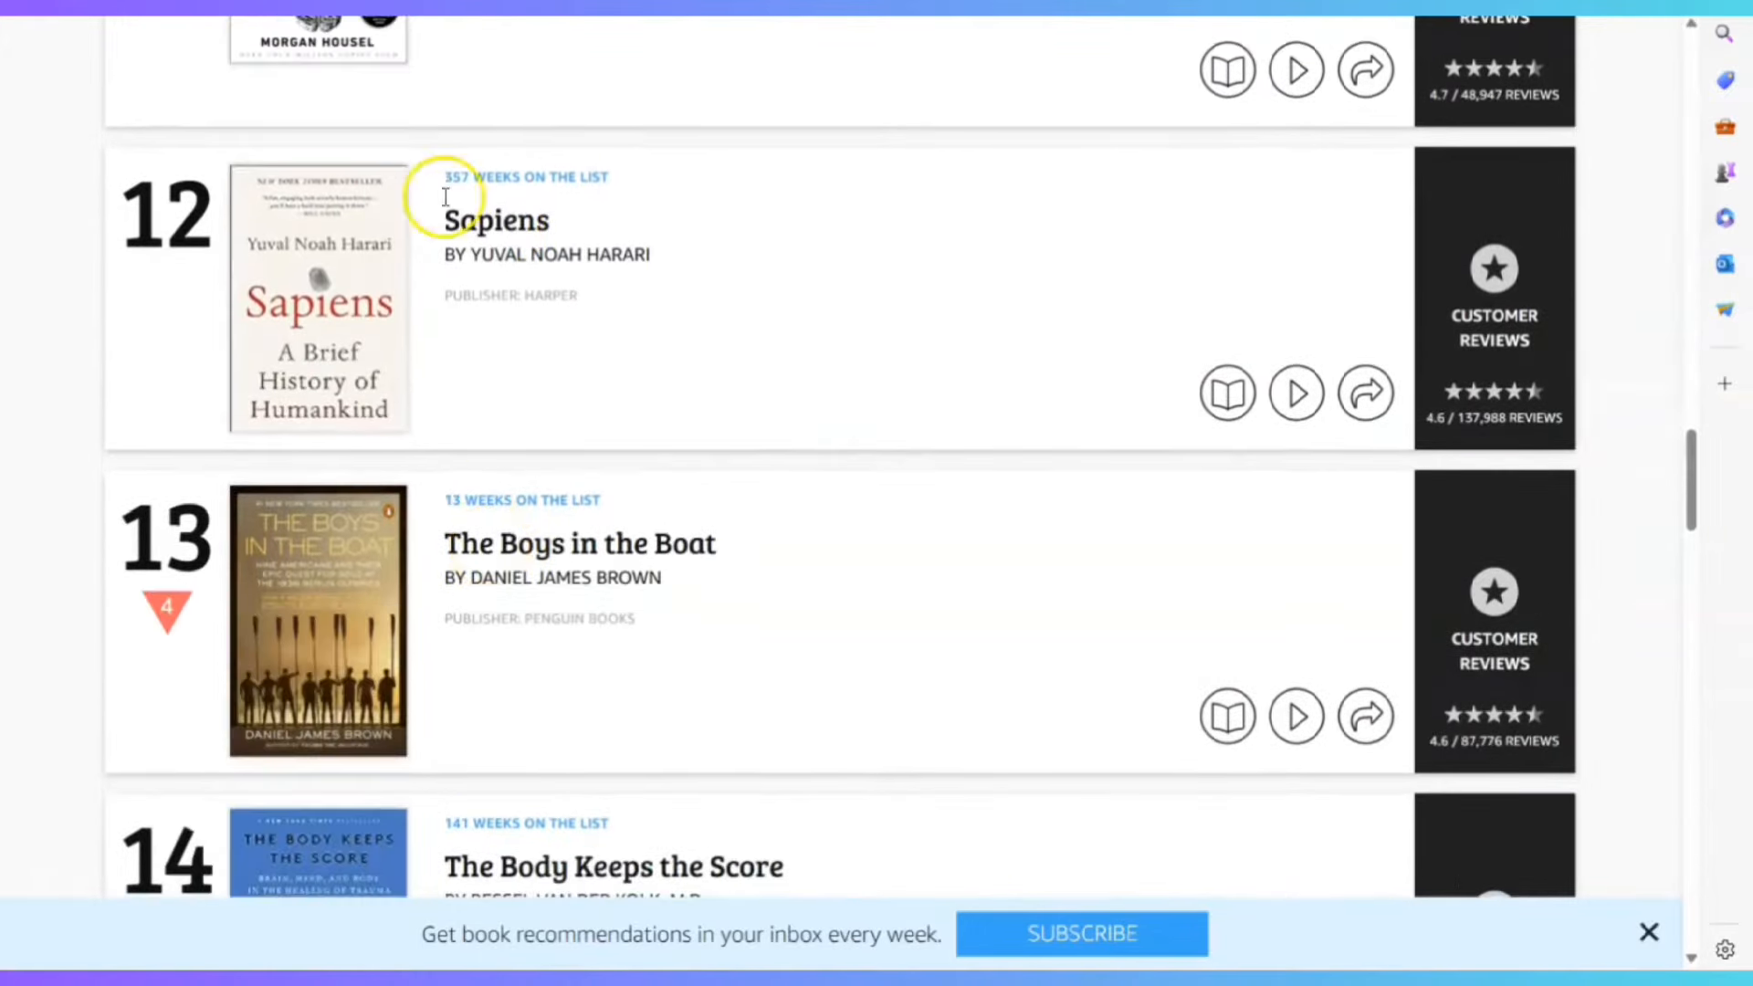
{"action": "scroll", "coordinate": [365, 269], "scroll_direction": "up", "scroll_amount": 2}
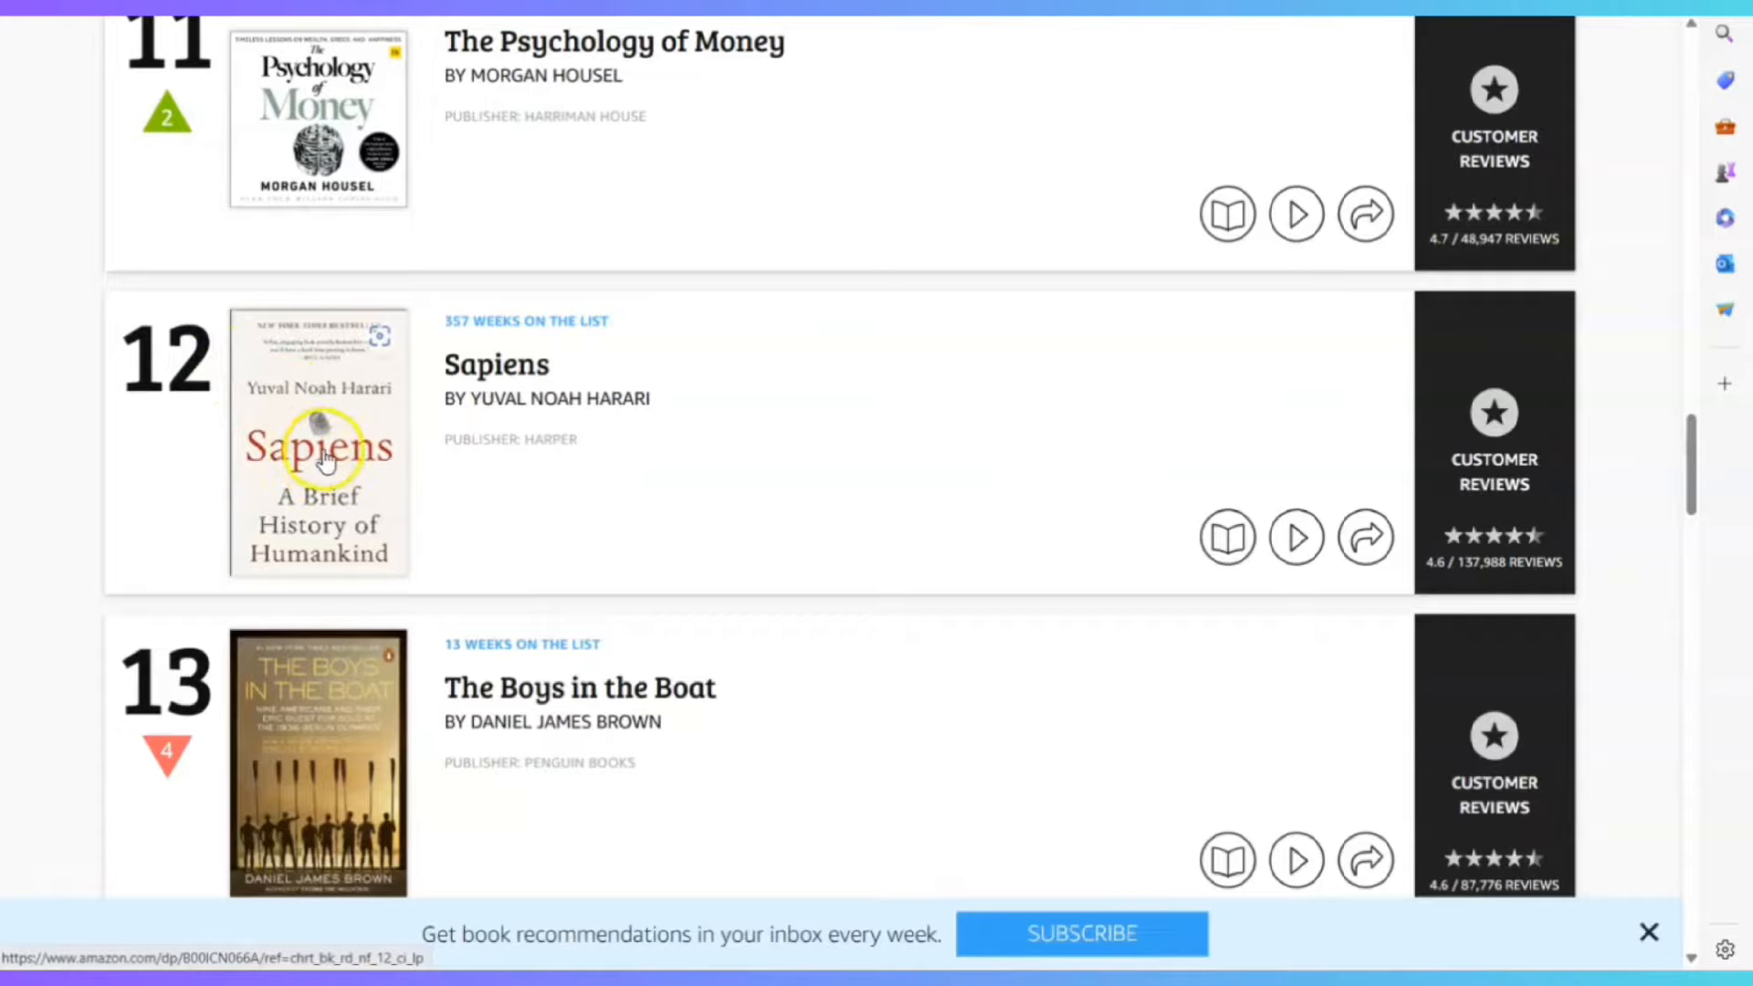
{"action": "scroll", "coordinate": [321, 500], "scroll_direction": "down", "scroll_amount": 4}
{"action": "scroll", "coordinate": [325, 466], "scroll_direction": "down", "scroll_amount": 7}
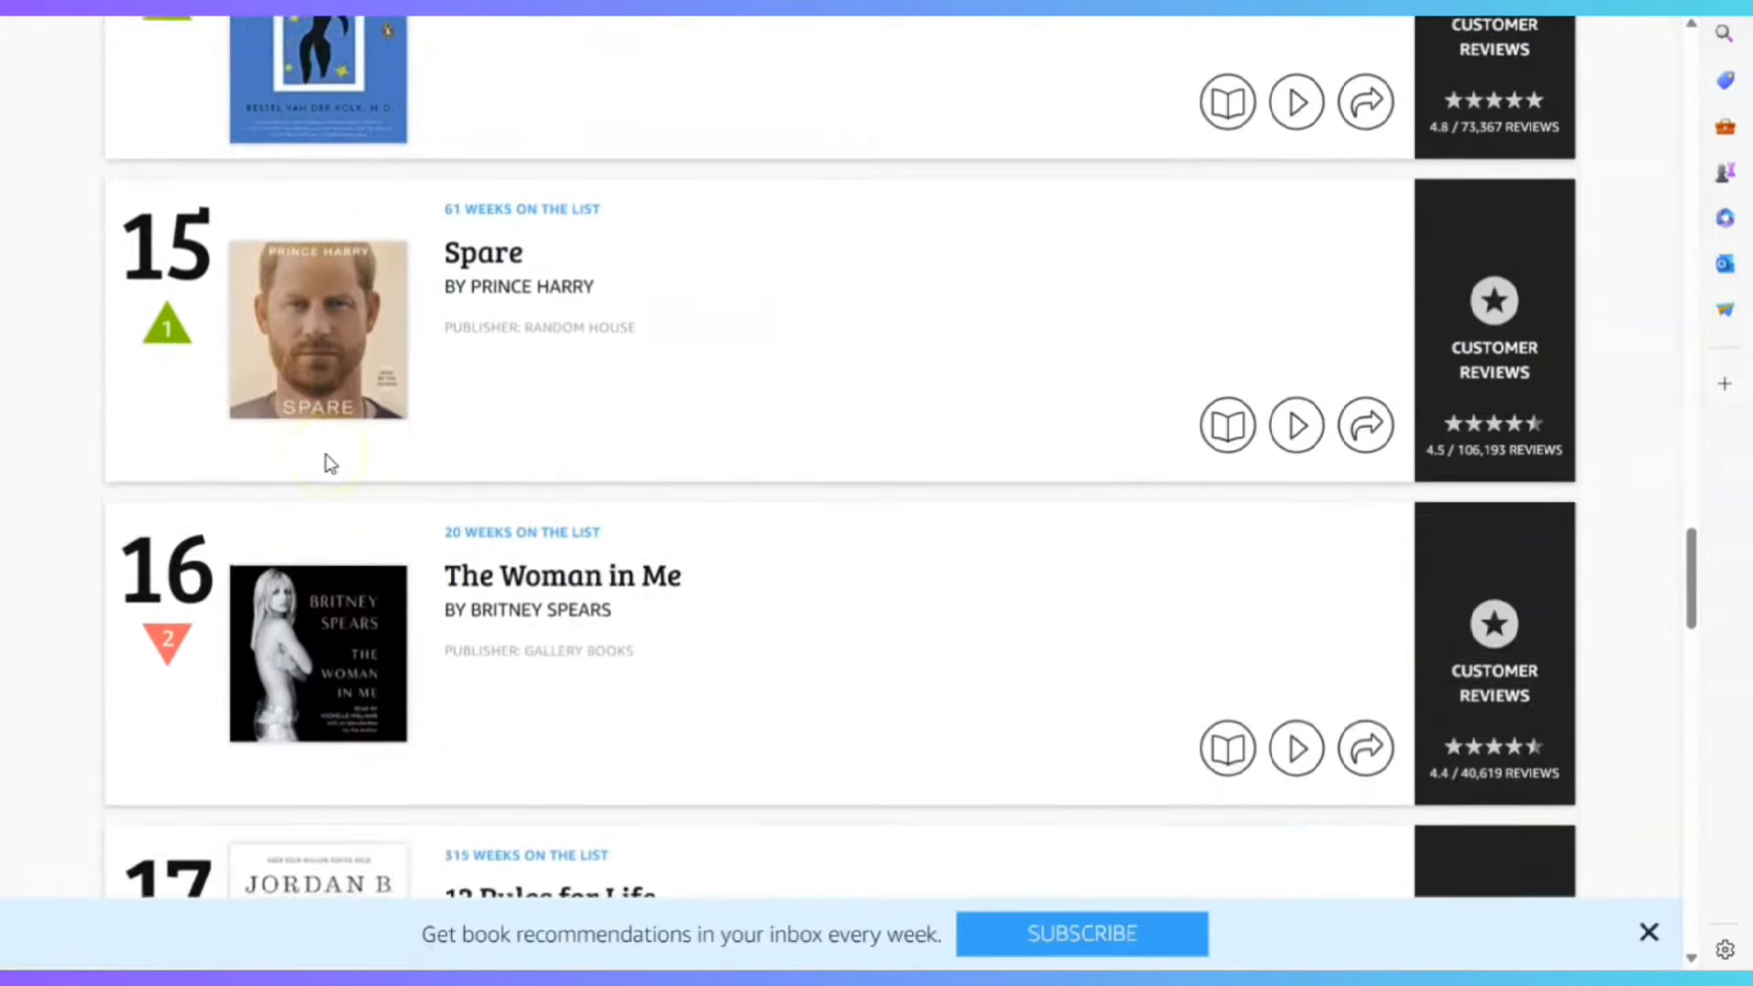
{"action": "scroll", "coordinate": [341, 466], "scroll_direction": "down", "scroll_amount": 7}
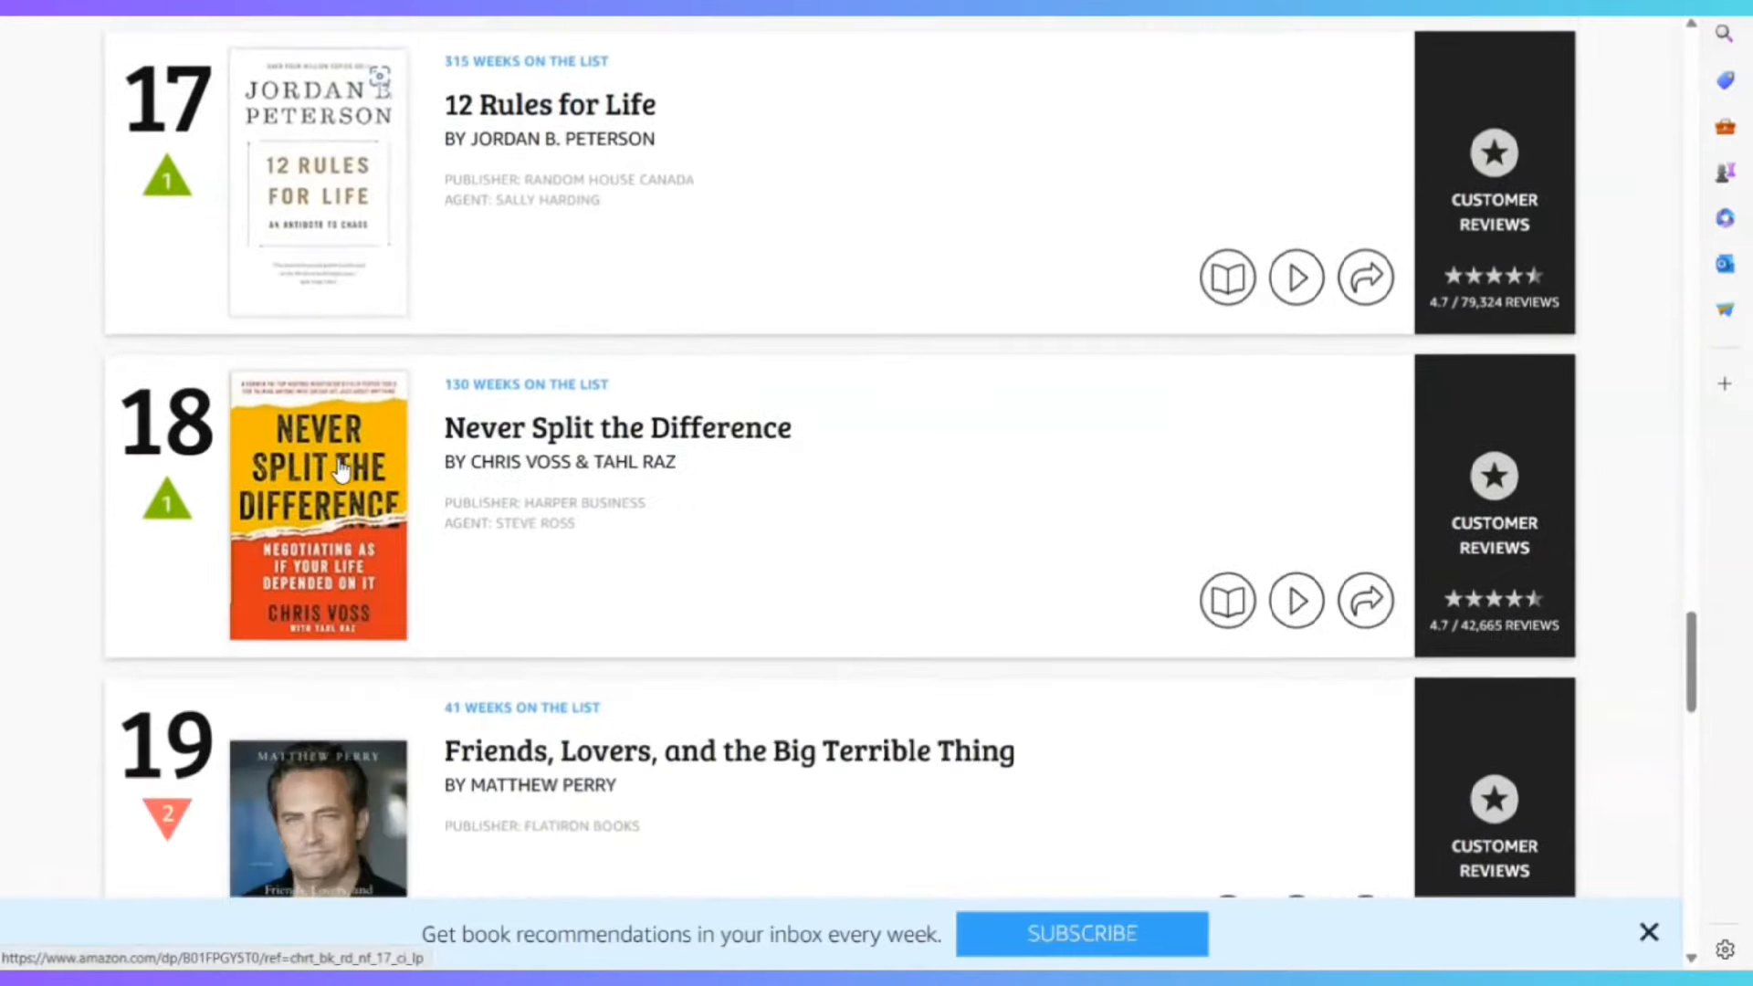
{"action": "scroll", "coordinate": [347, 463], "scroll_direction": "down", "scroll_amount": 5}
{"action": "scroll", "coordinate": [429, 234], "scroll_direction": "up", "scroll_amount": 4}
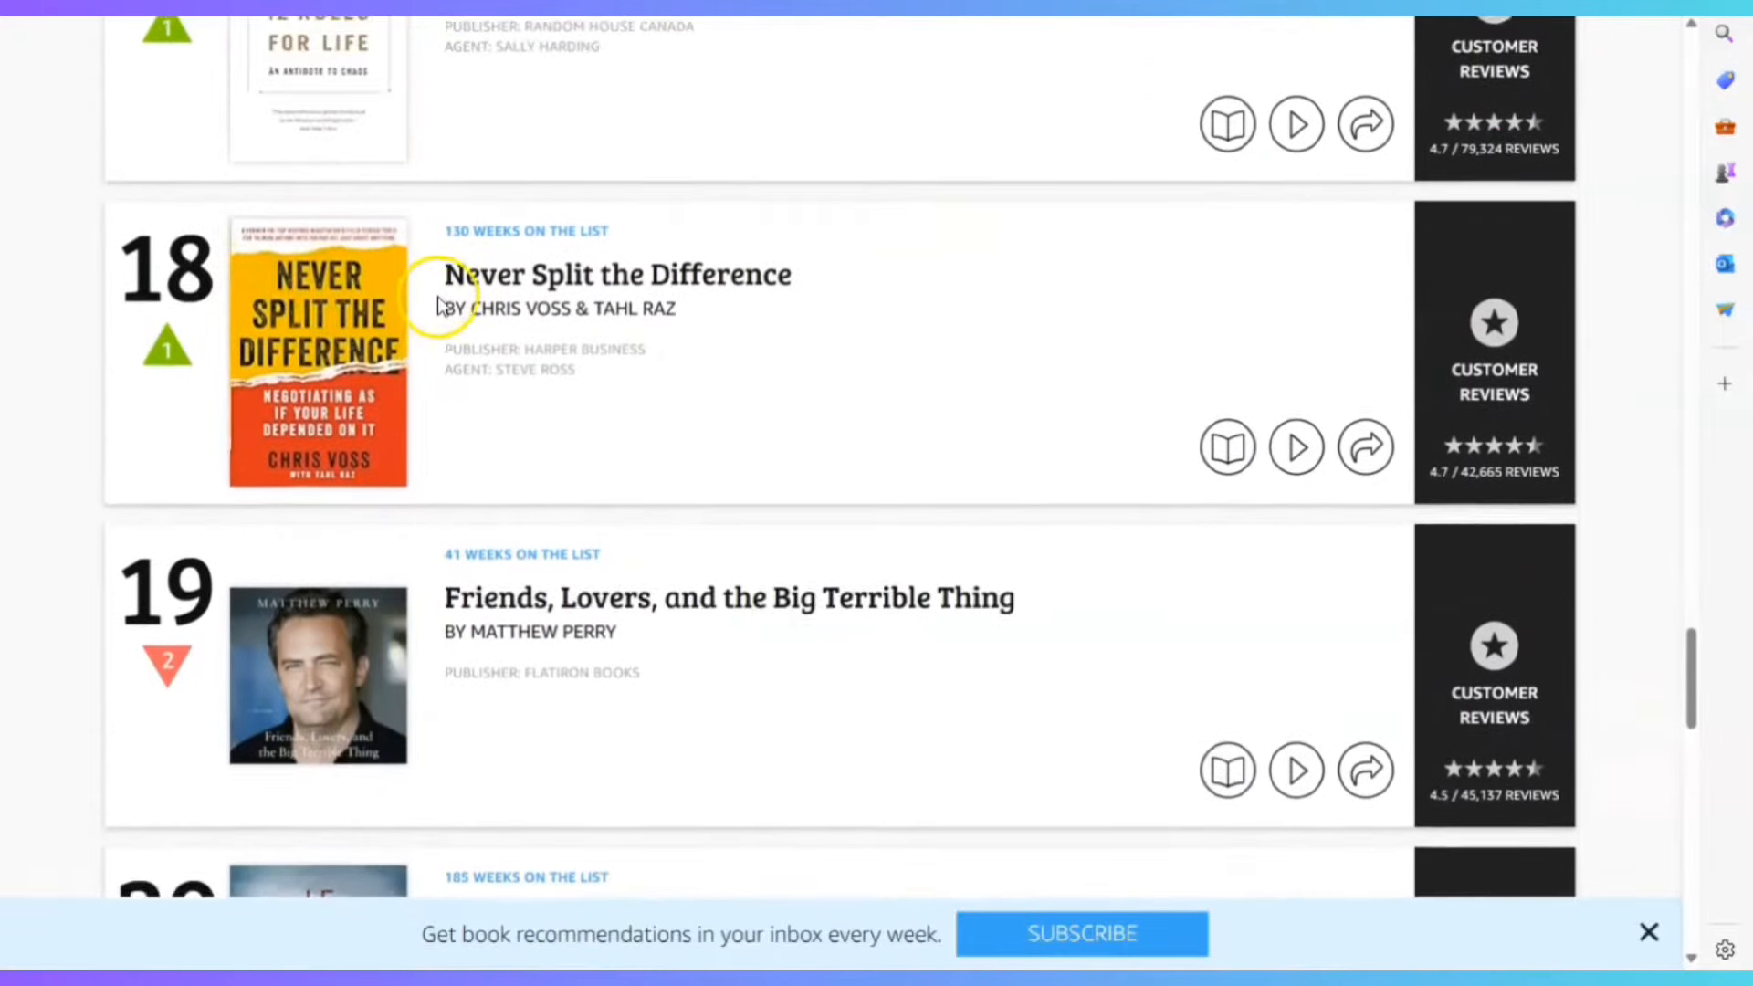
{"action": "scroll", "coordinate": [497, 396], "scroll_direction": "down", "scroll_amount": 6}
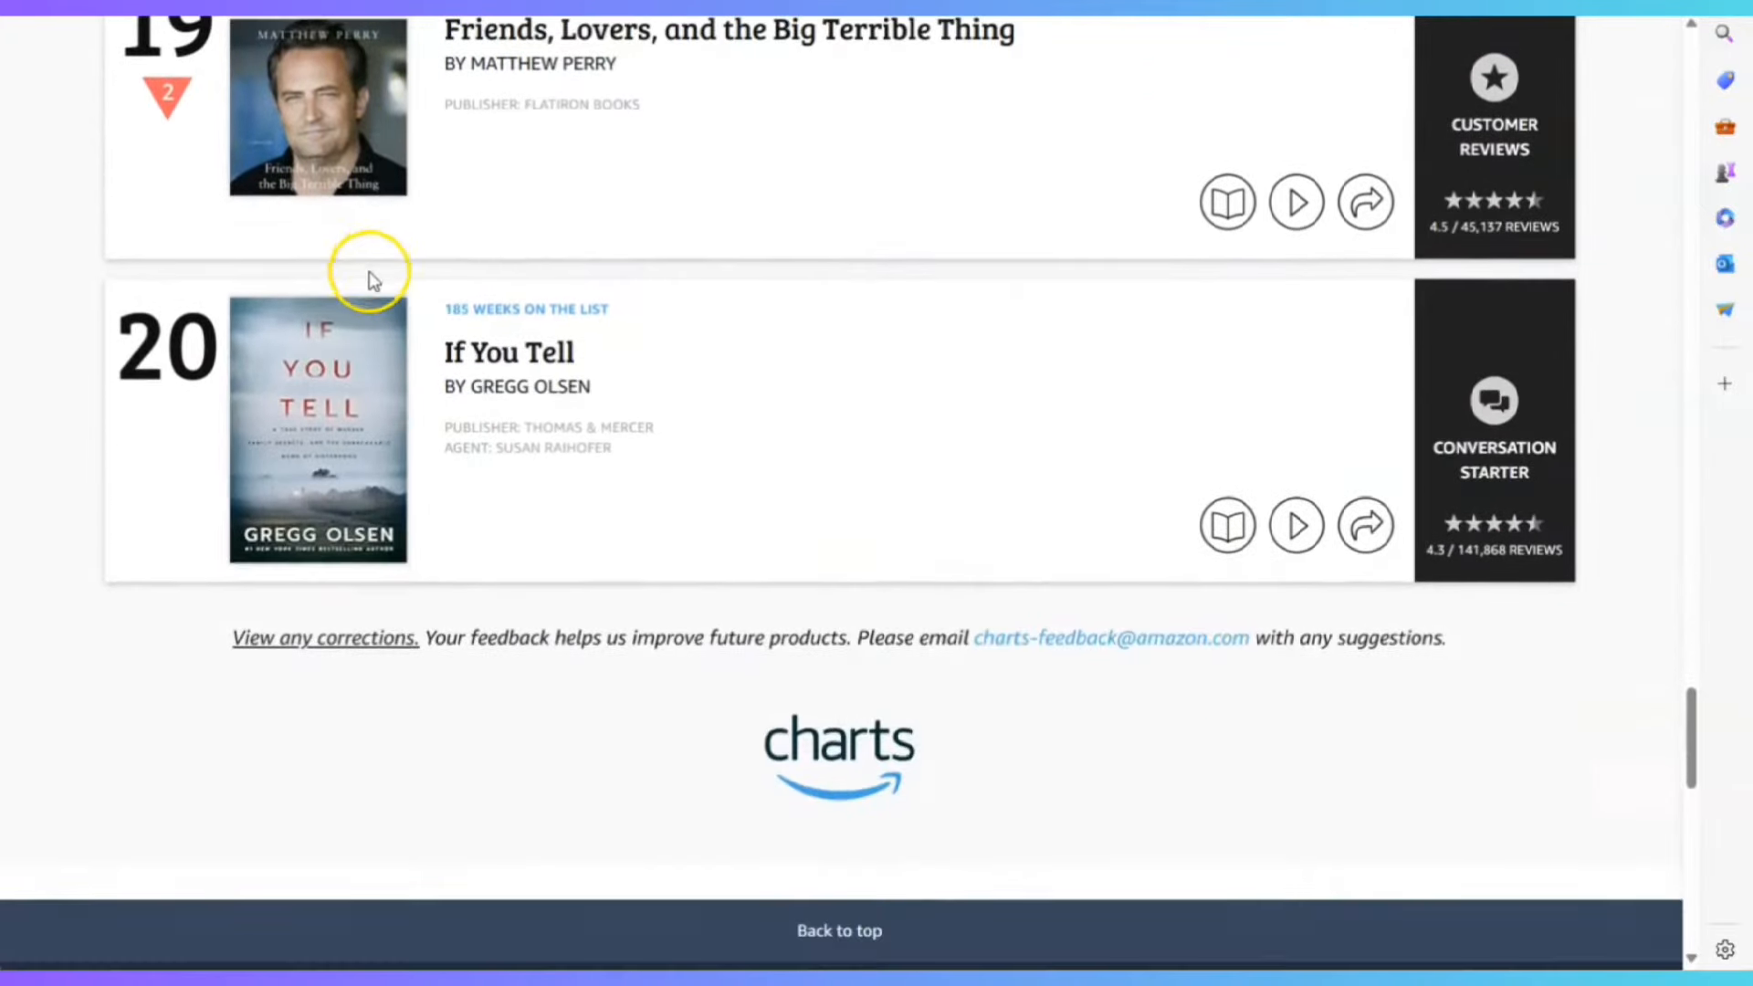
{"action": "scroll", "coordinate": [371, 276], "scroll_direction": "down", "scroll_amount": 5}
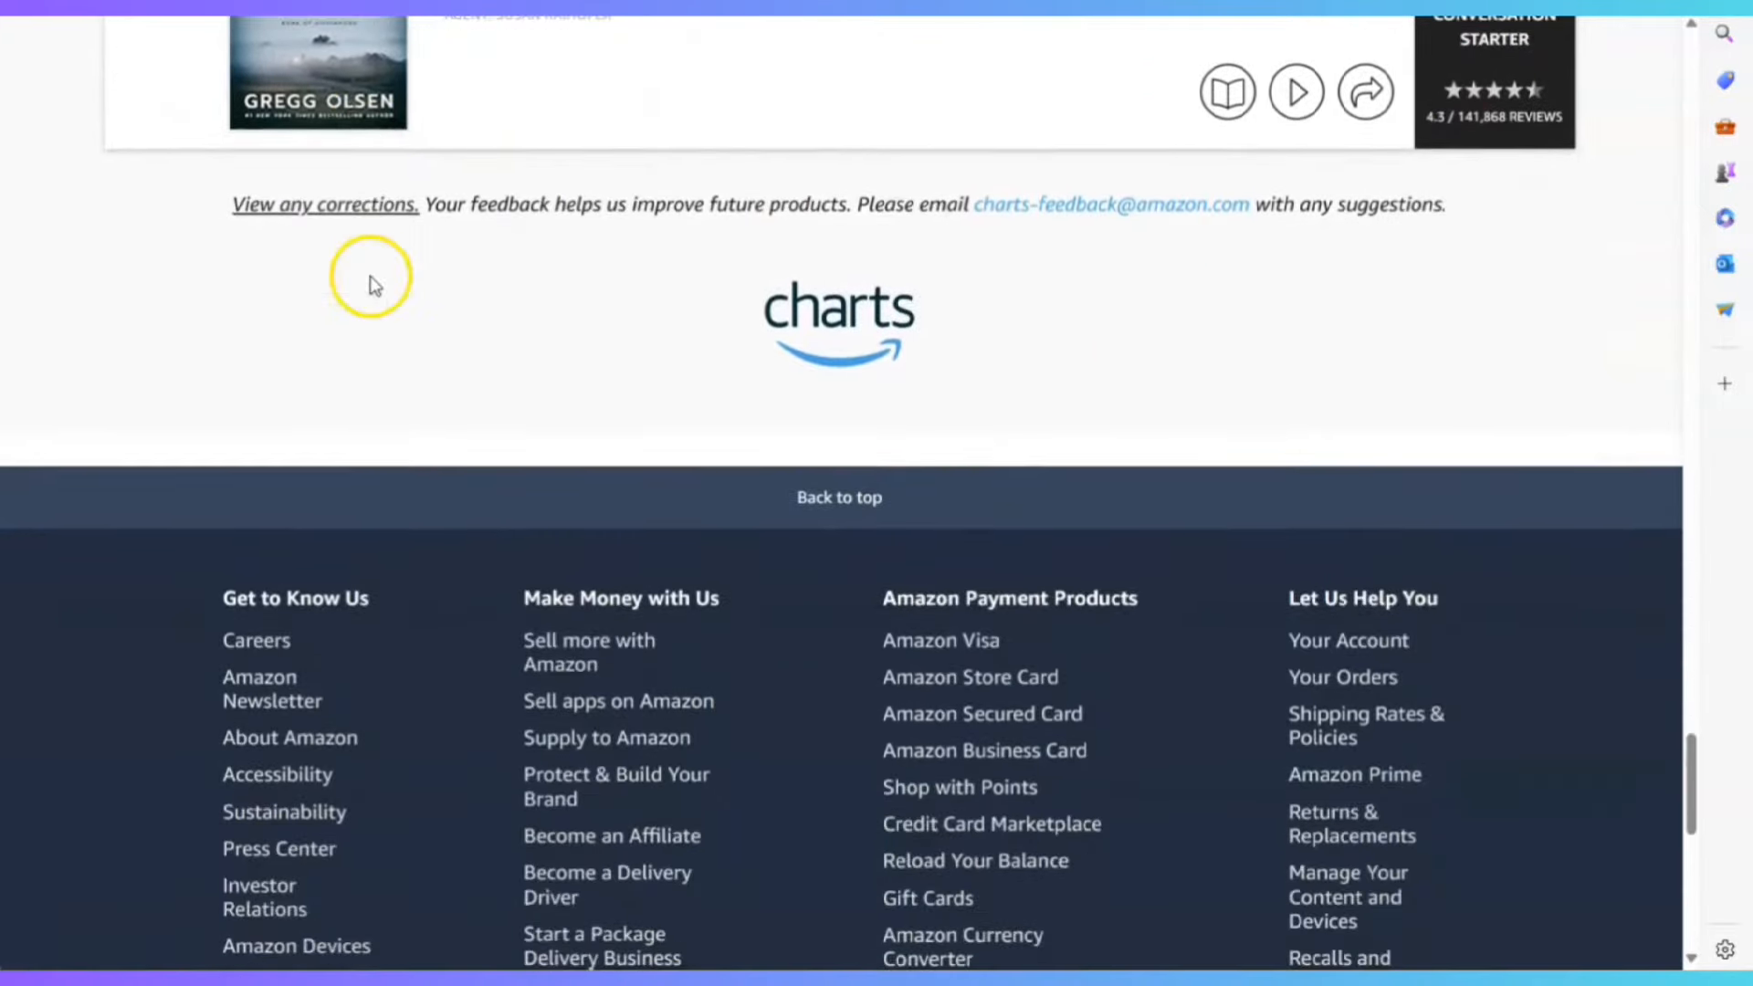
{"action": "scroll", "coordinate": [520, 344], "scroll_direction": "up", "scroll_amount": 15}
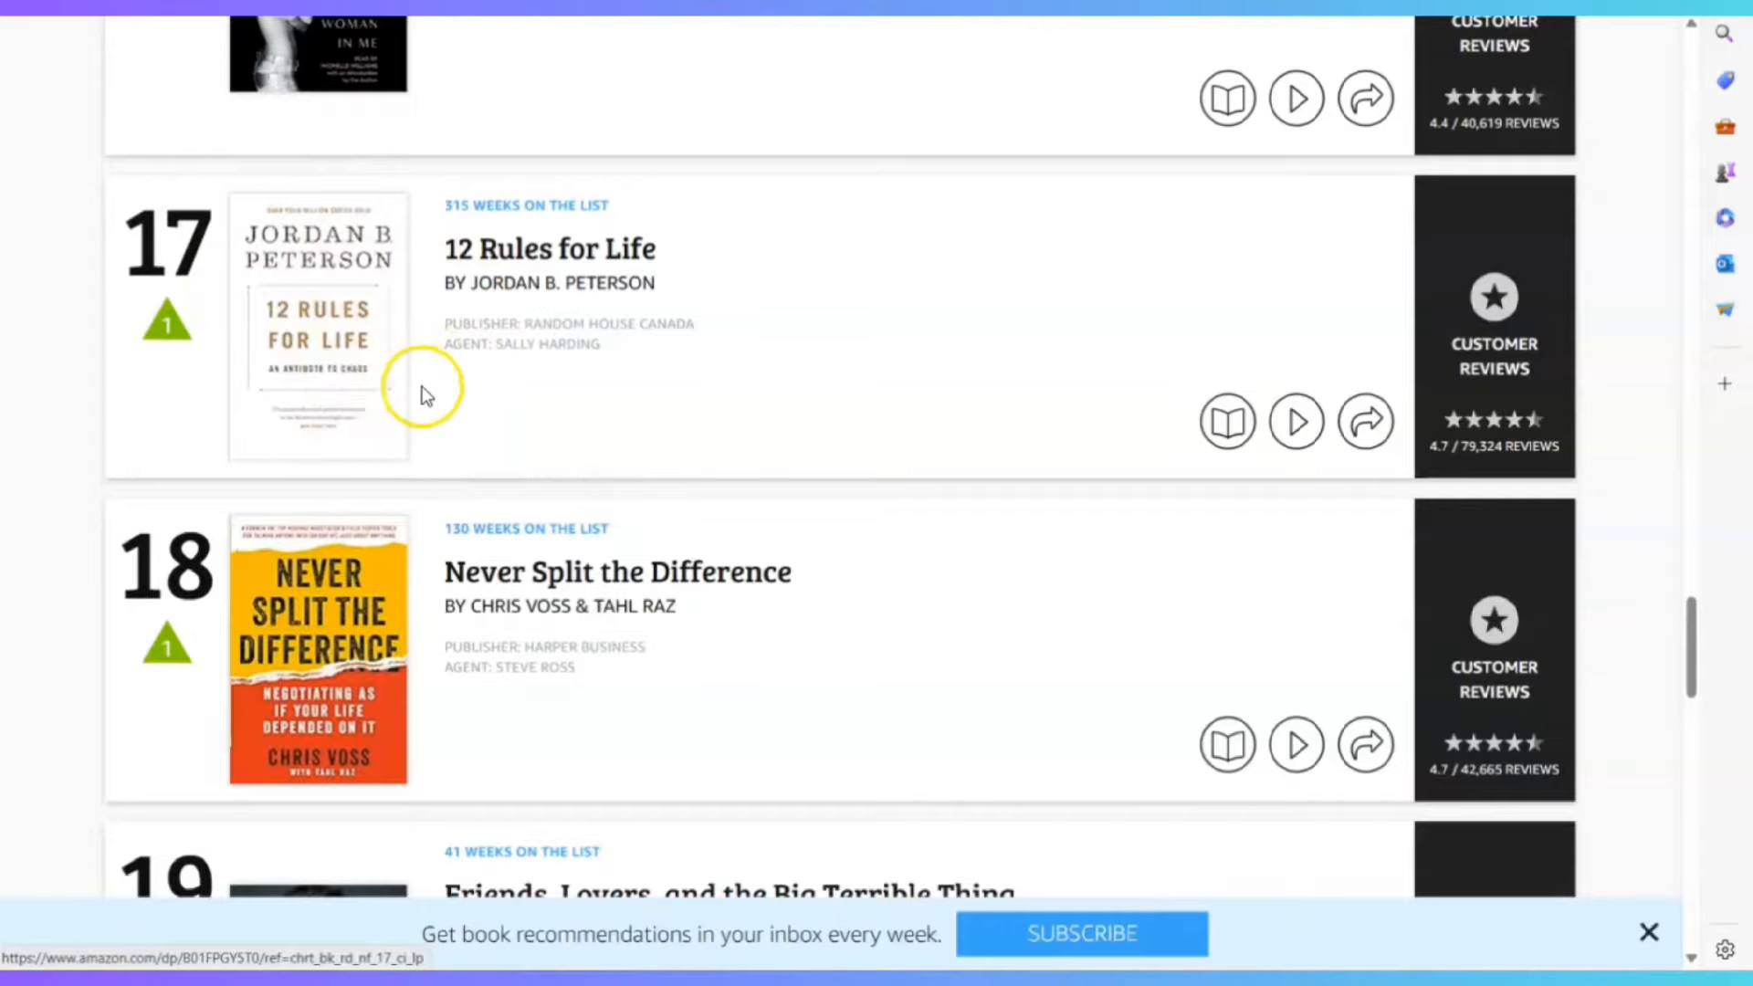
{"action": "scroll", "coordinate": [422, 386], "scroll_direction": "up", "scroll_amount": 5}
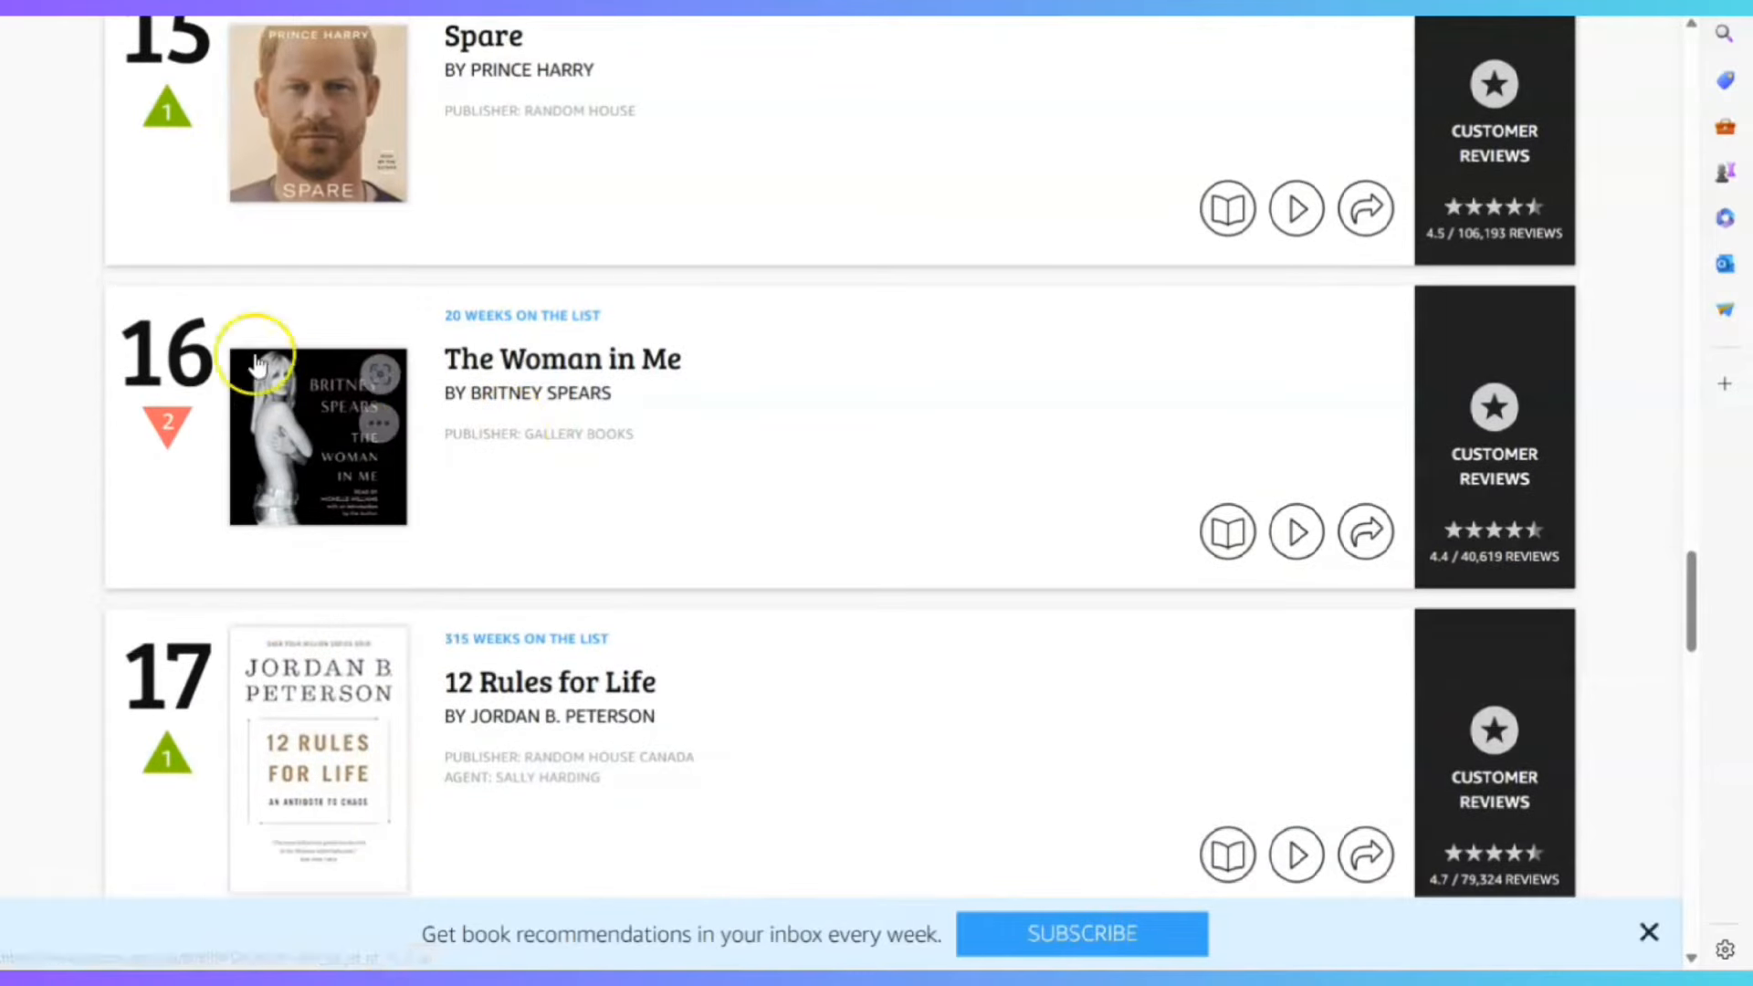
{"action": "scroll", "coordinate": [282, 415], "scroll_direction": "up", "scroll_amount": 5}
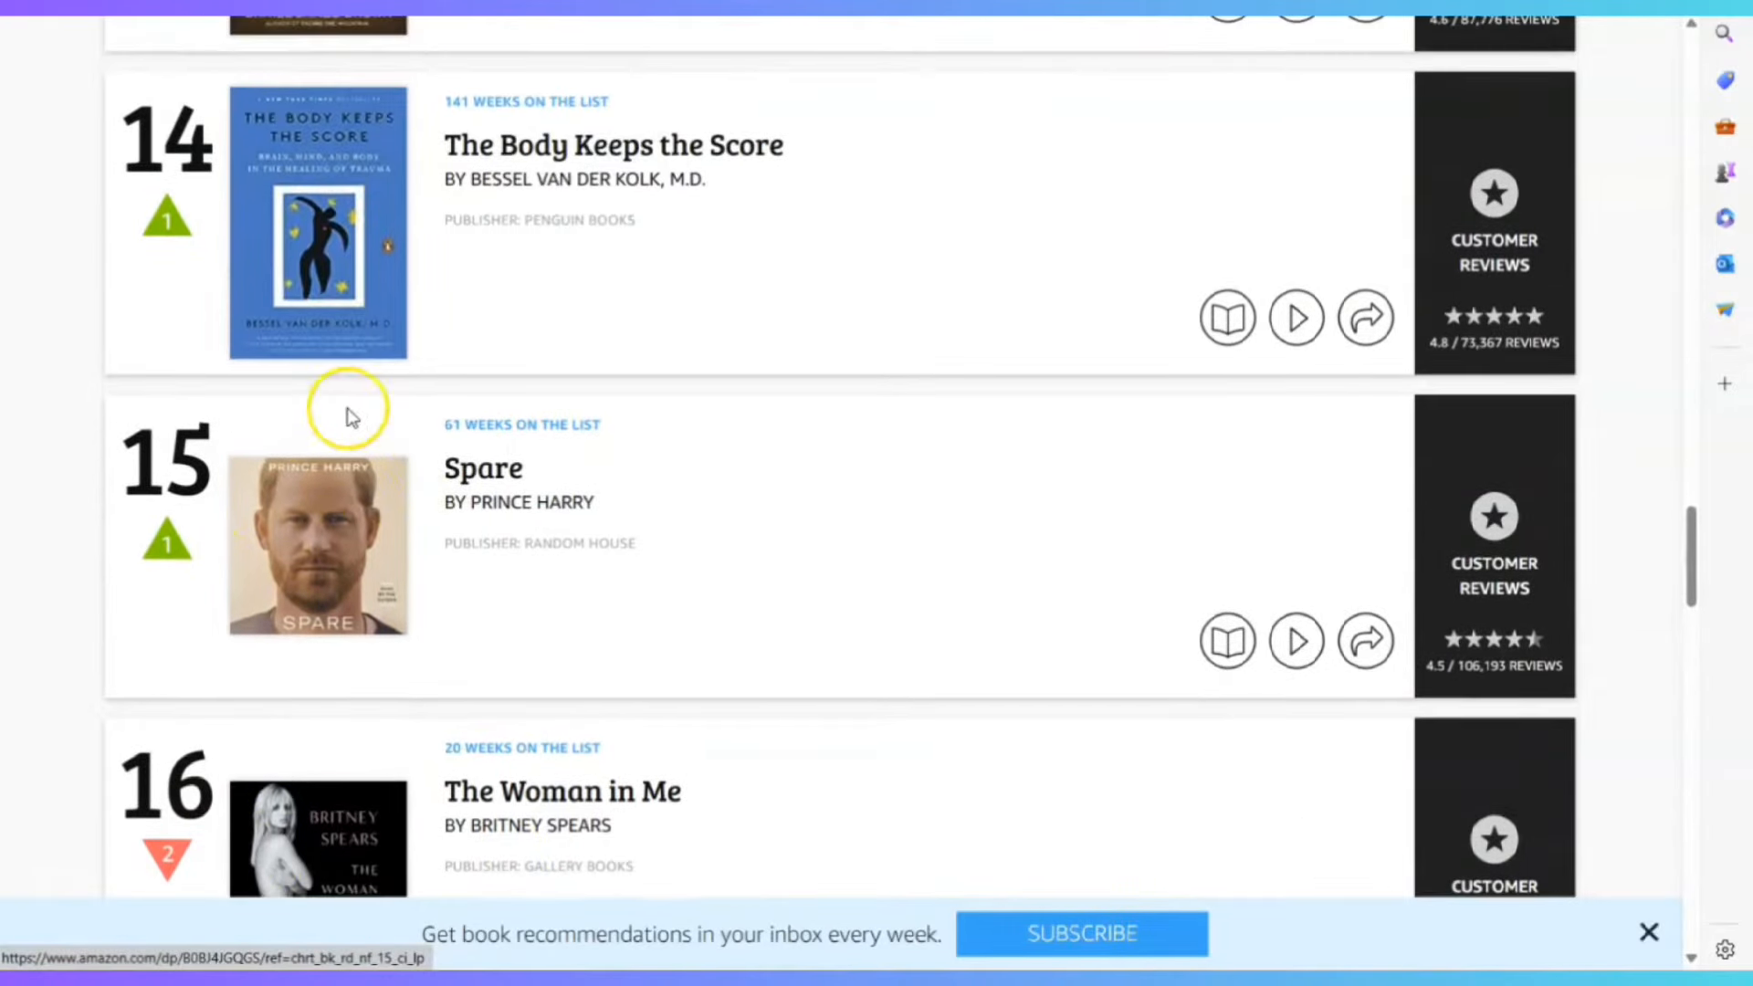
{"action": "scroll", "coordinate": [399, 561], "scroll_direction": "up", "scroll_amount": 3}
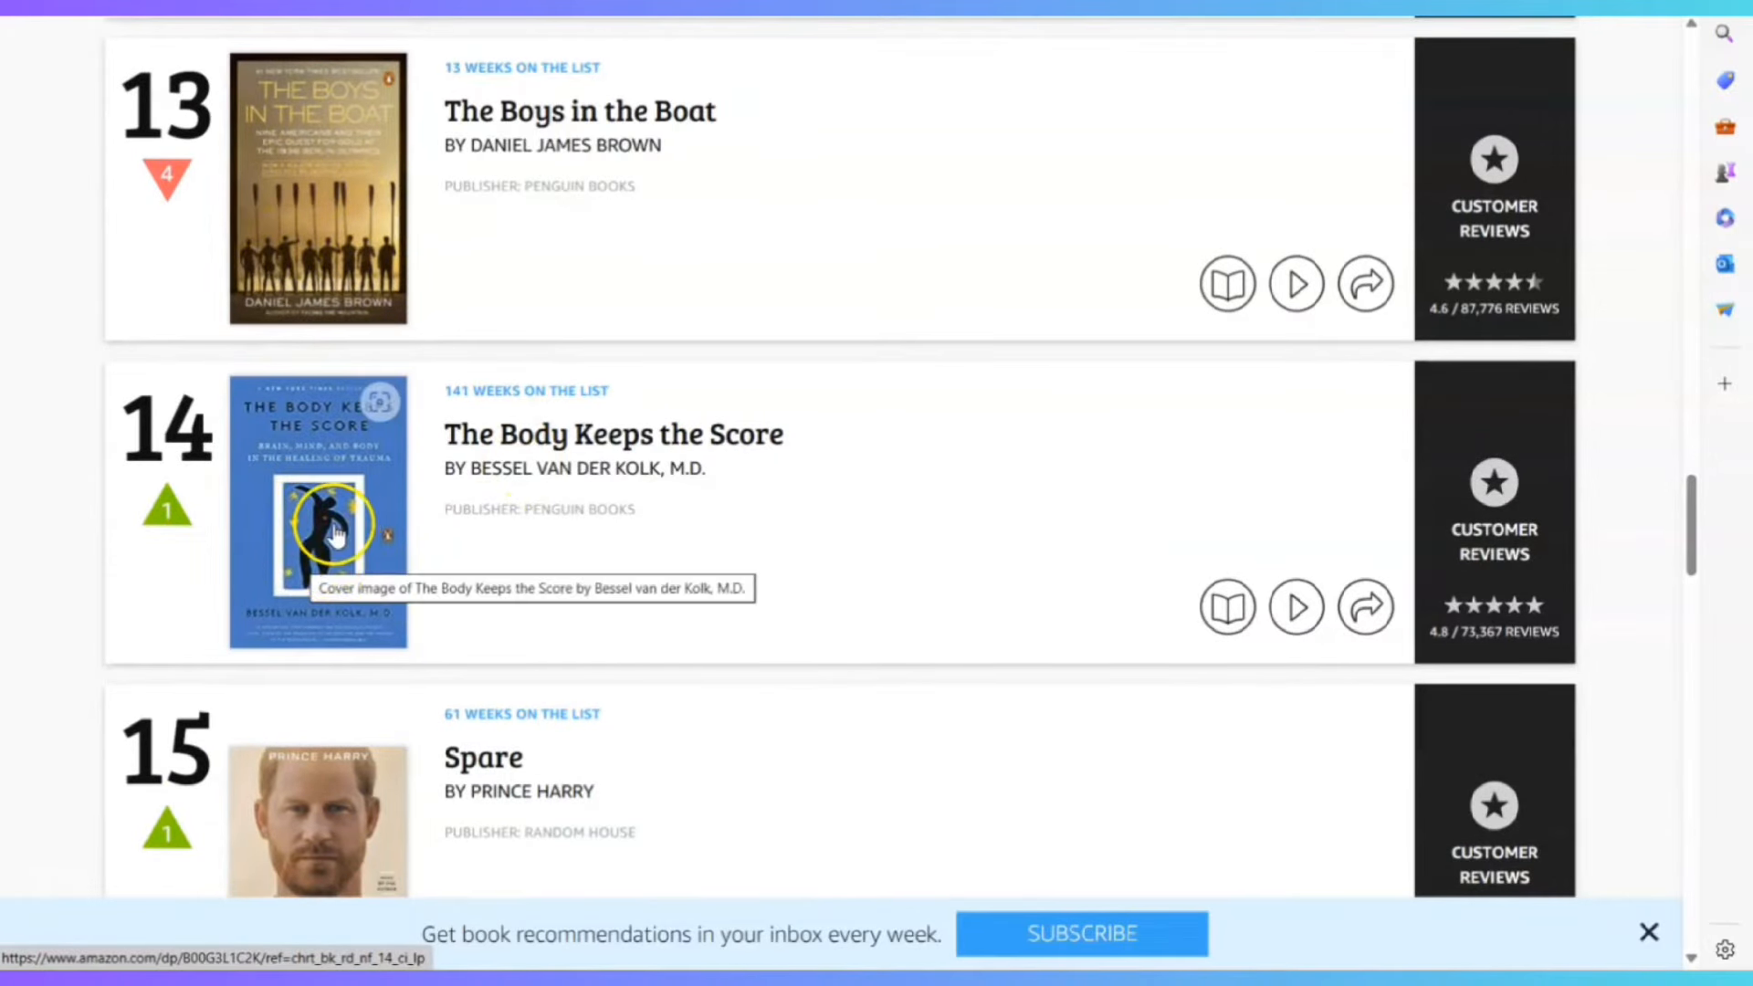
{"action": "scroll", "coordinate": [334, 534], "scroll_direction": "up", "scroll_amount": 10}
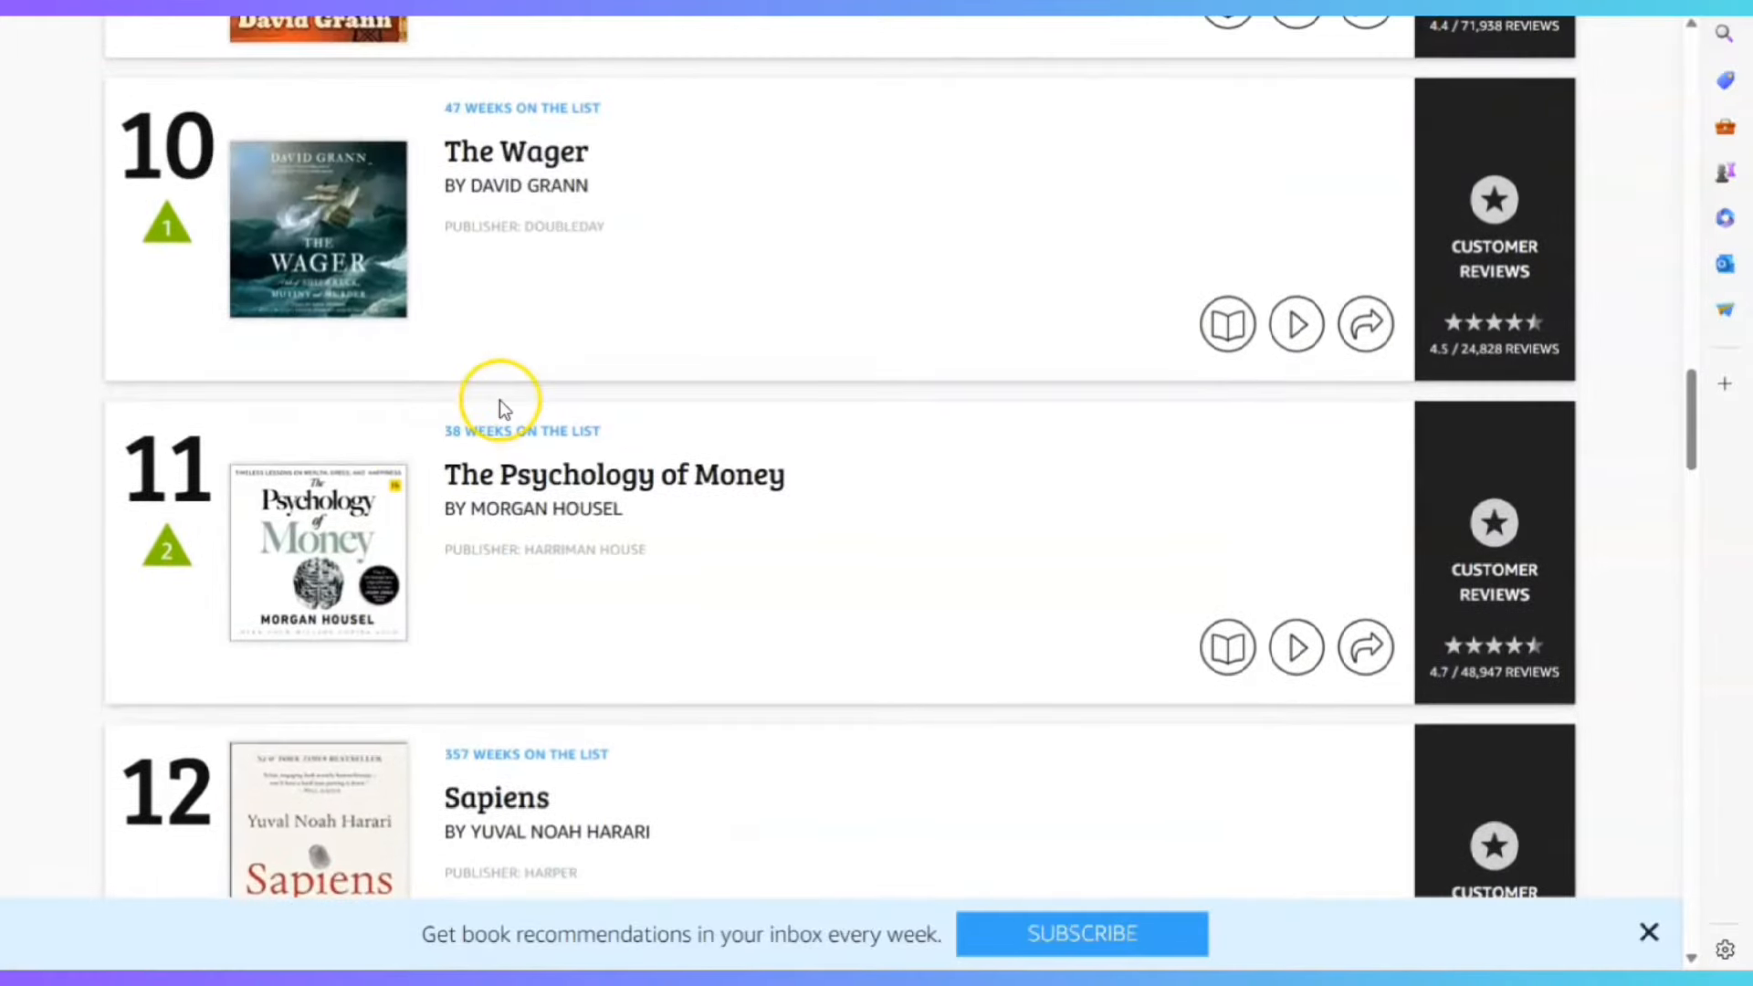
{"action": "scroll", "coordinate": [501, 407], "scroll_direction": "up", "scroll_amount": 10}
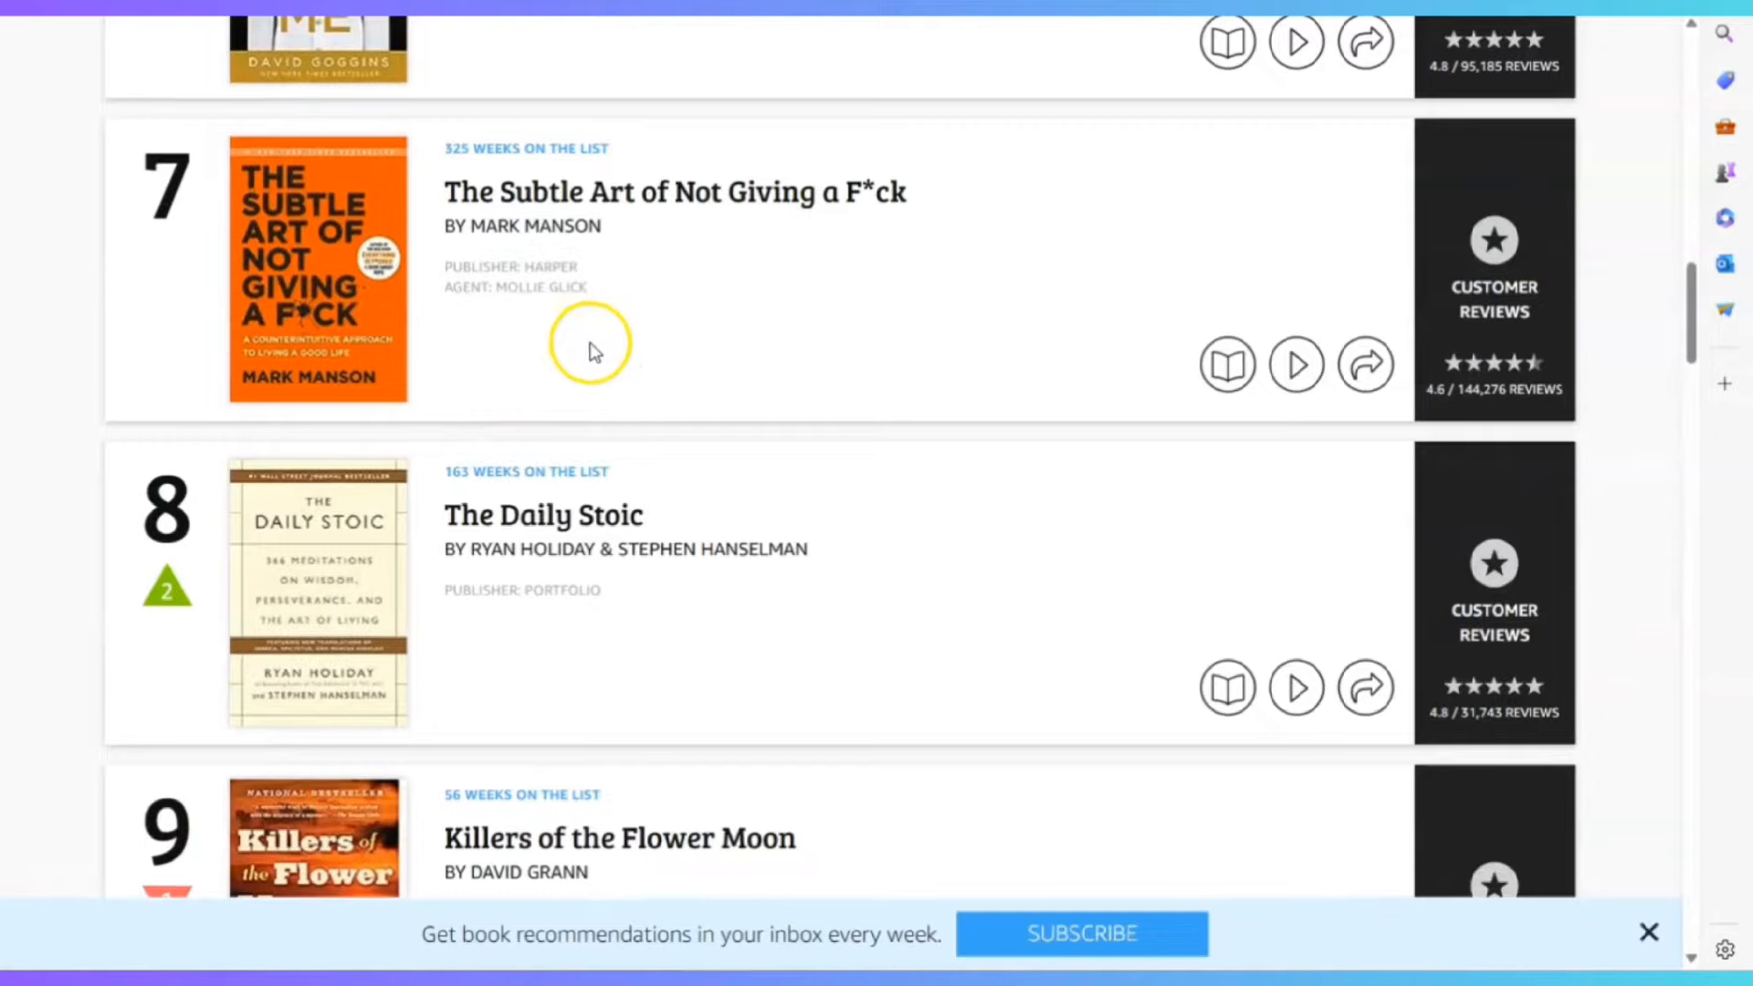
{"action": "scroll", "coordinate": [579, 375], "scroll_direction": "up", "scroll_amount": 3}
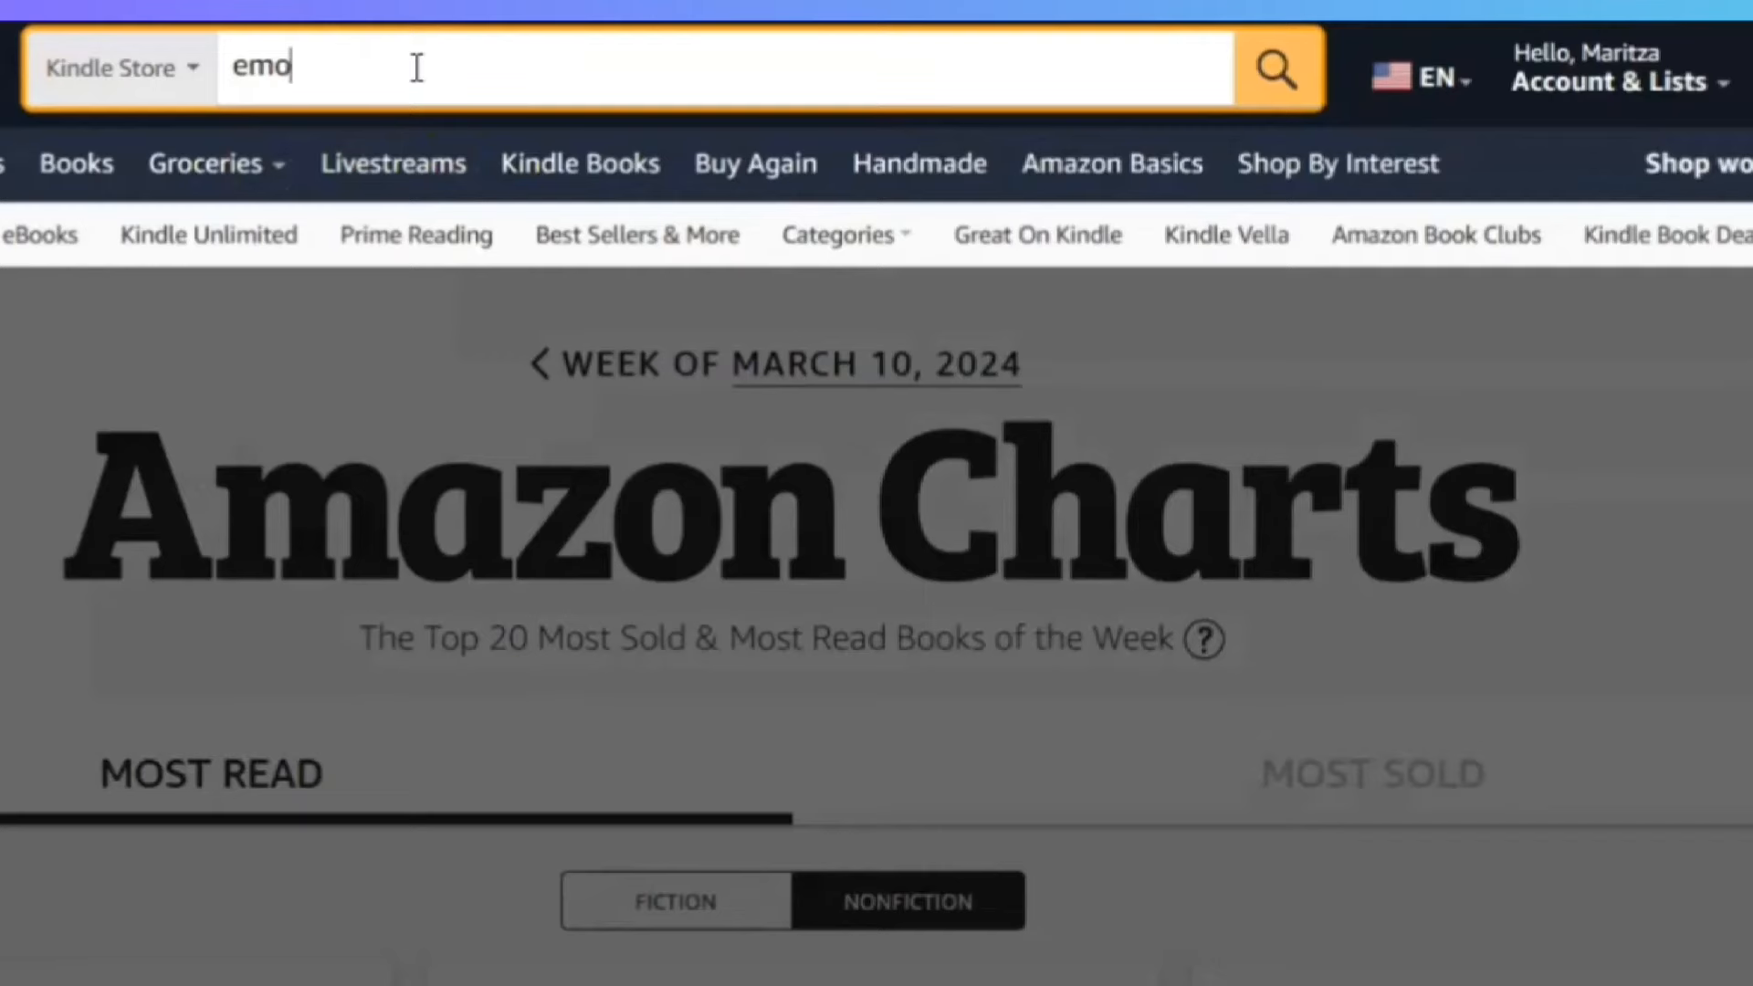
Search the Kindle Store for 'emotional intelligence for kids' and scan the results
{"action": "type", "text": "tional intell"}
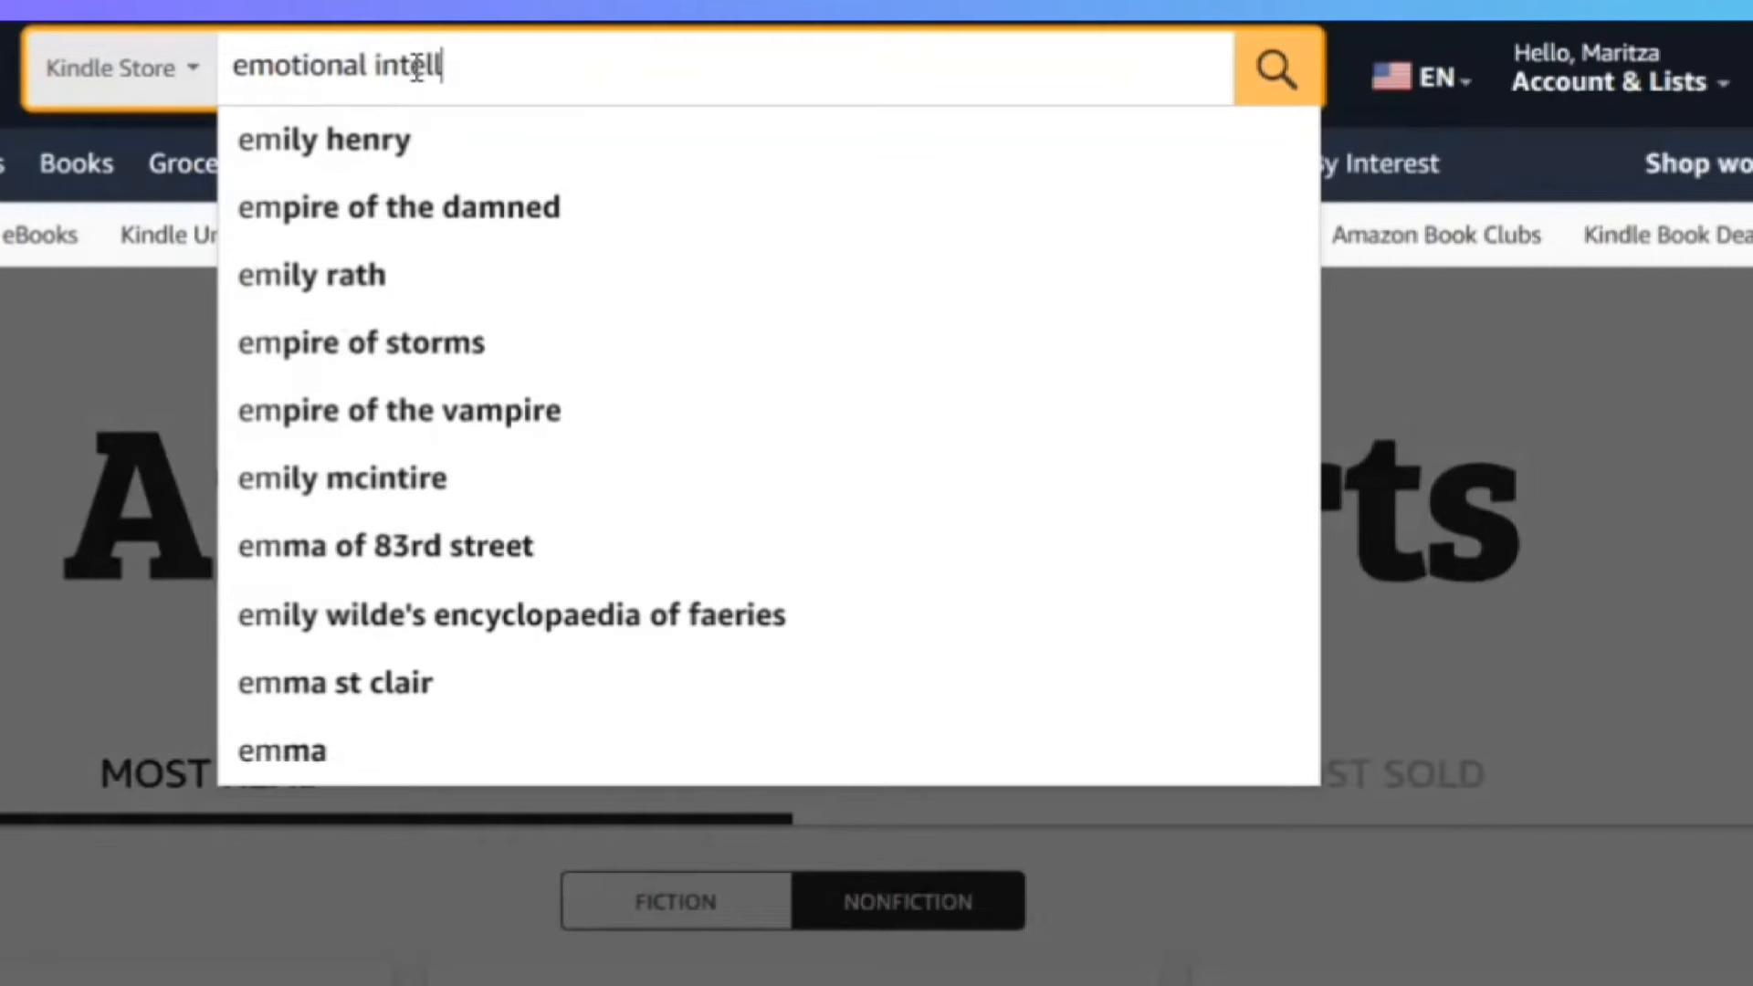
{"action": "type", "text": "igence for kids"}
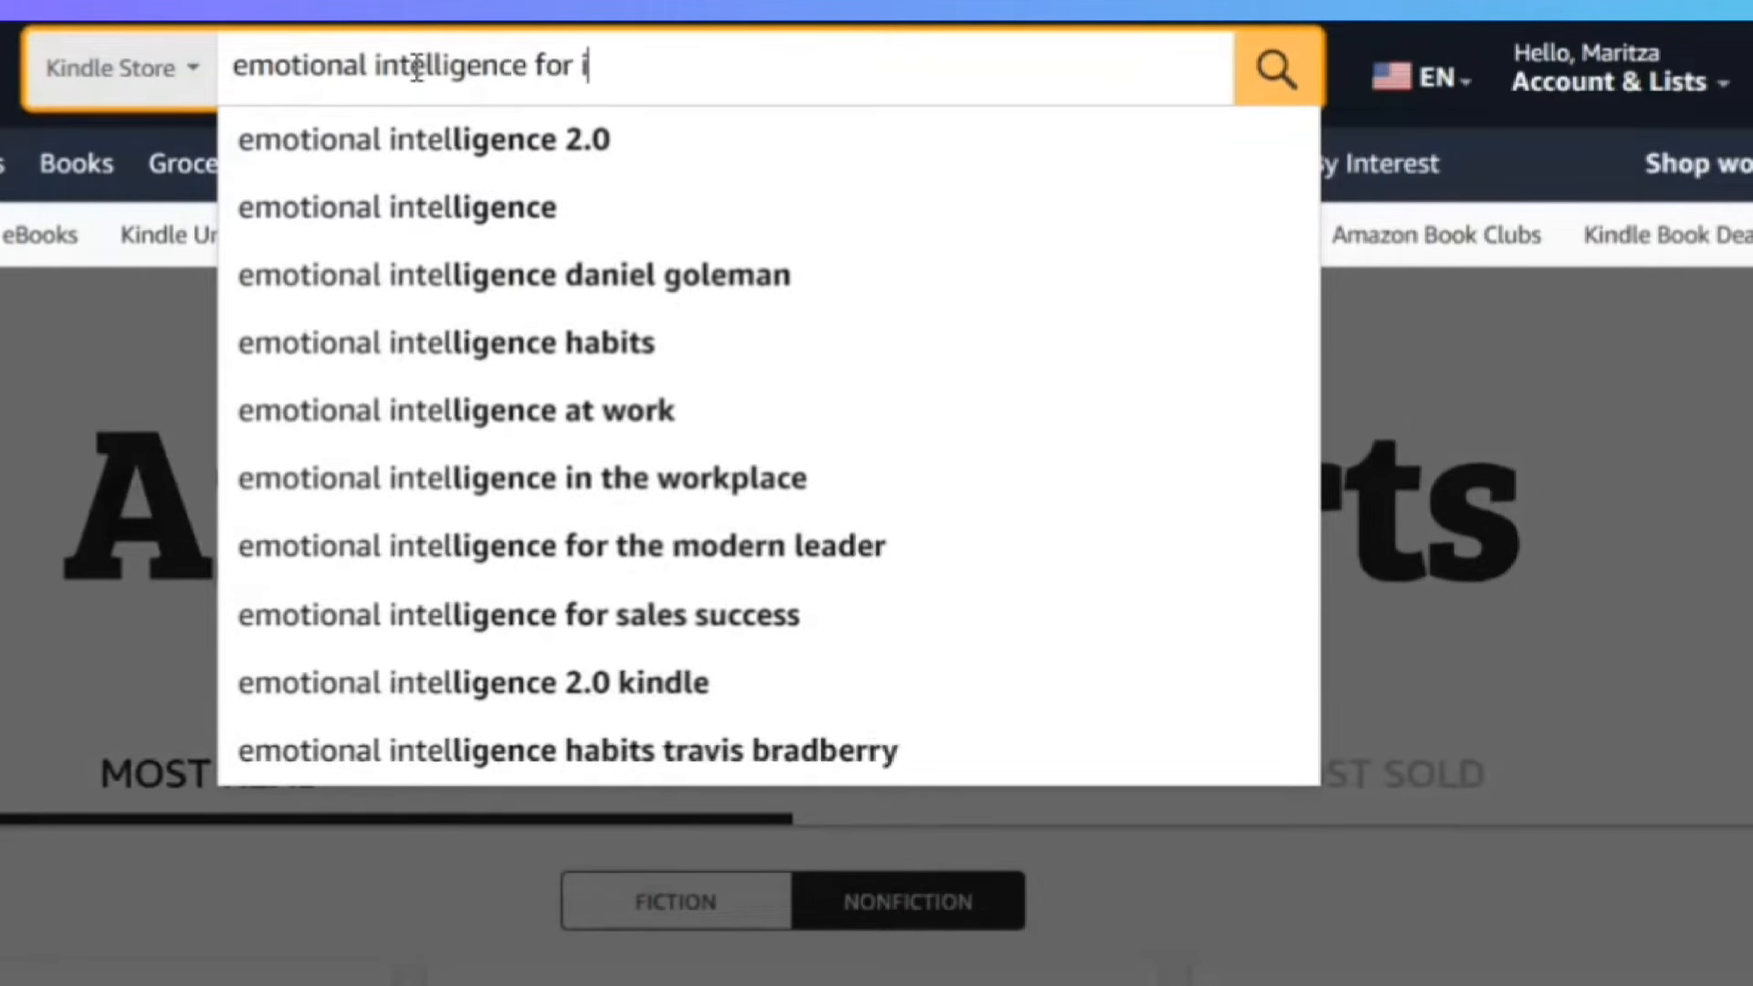
{"action": "key", "text": "Return"}
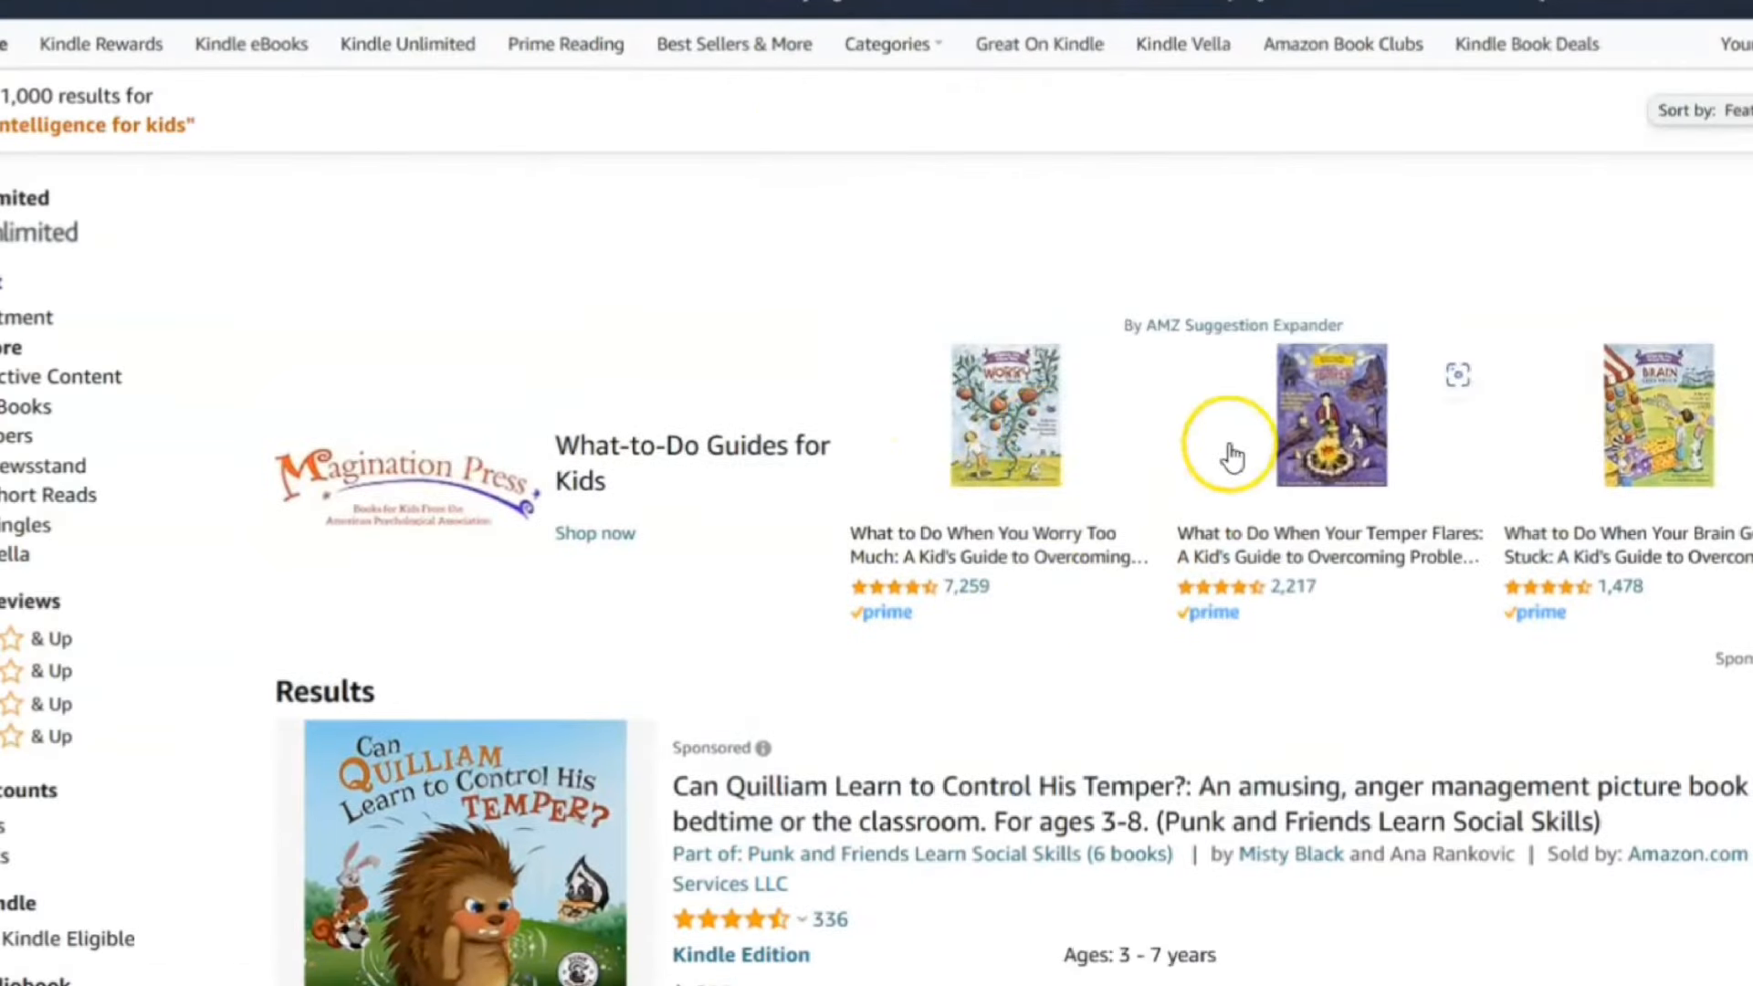
{"action": "scroll", "coordinate": [1224, 458], "scroll_direction": "down", "scroll_amount": 10}
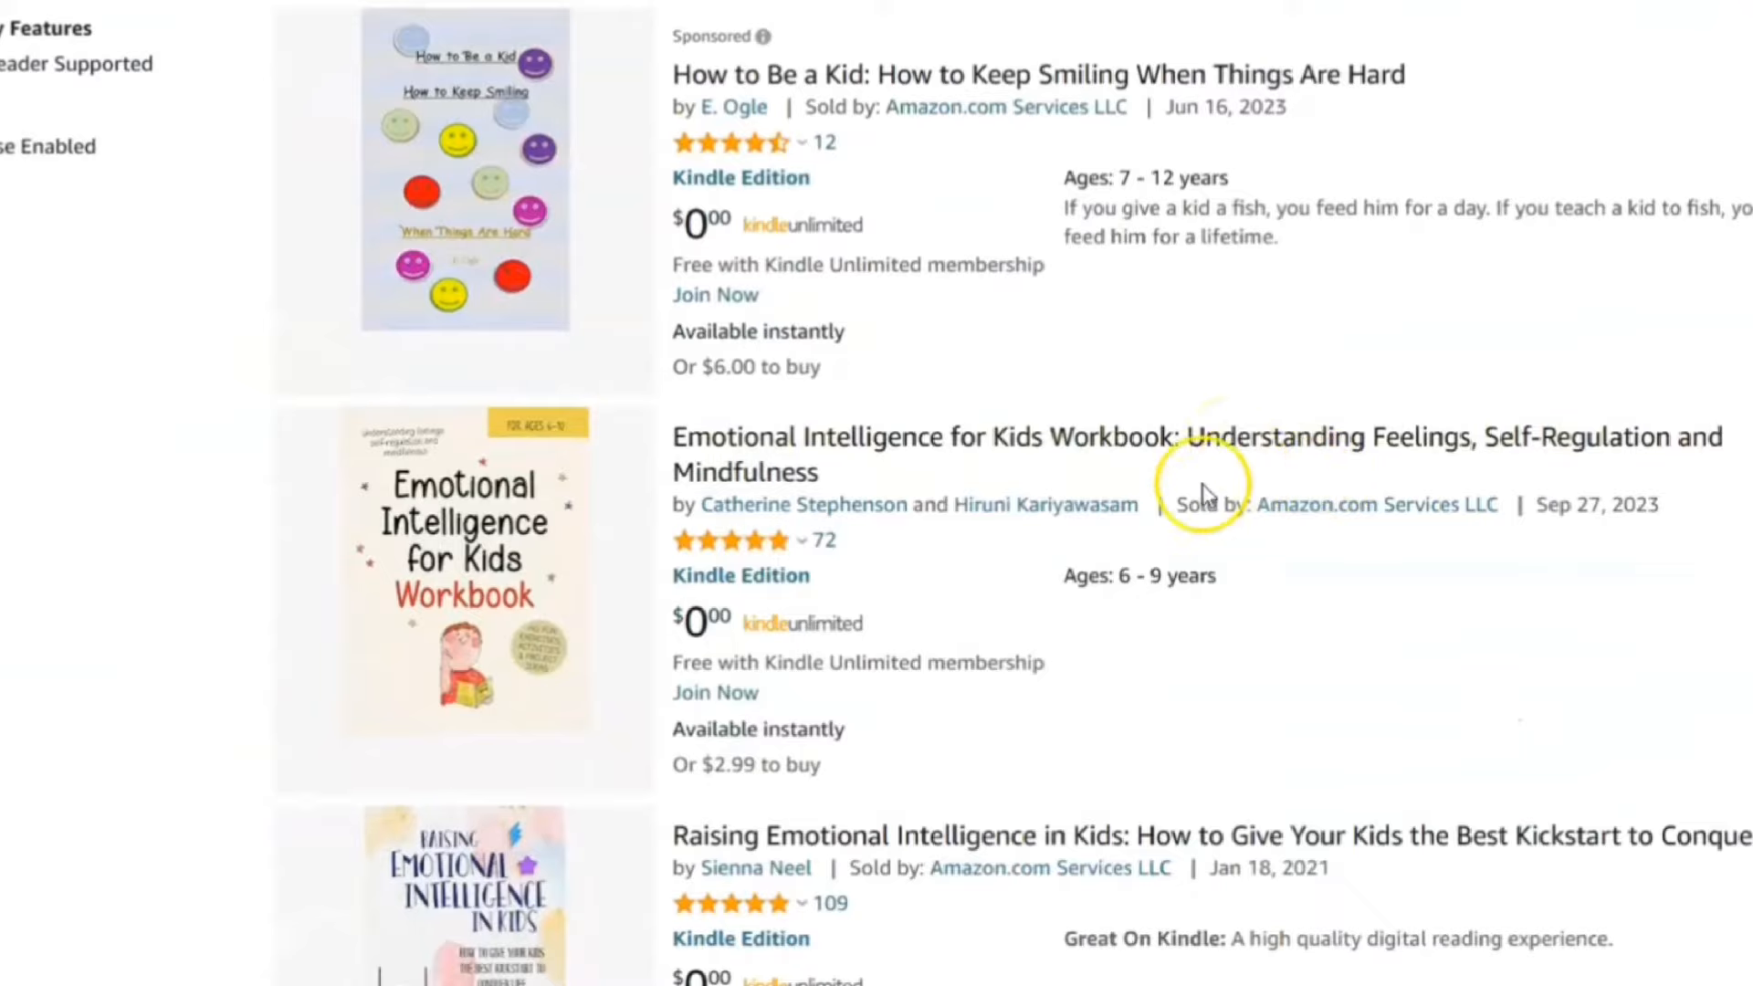
{"action": "scroll", "coordinate": [1187, 502], "scroll_direction": "down", "scroll_amount": 2}
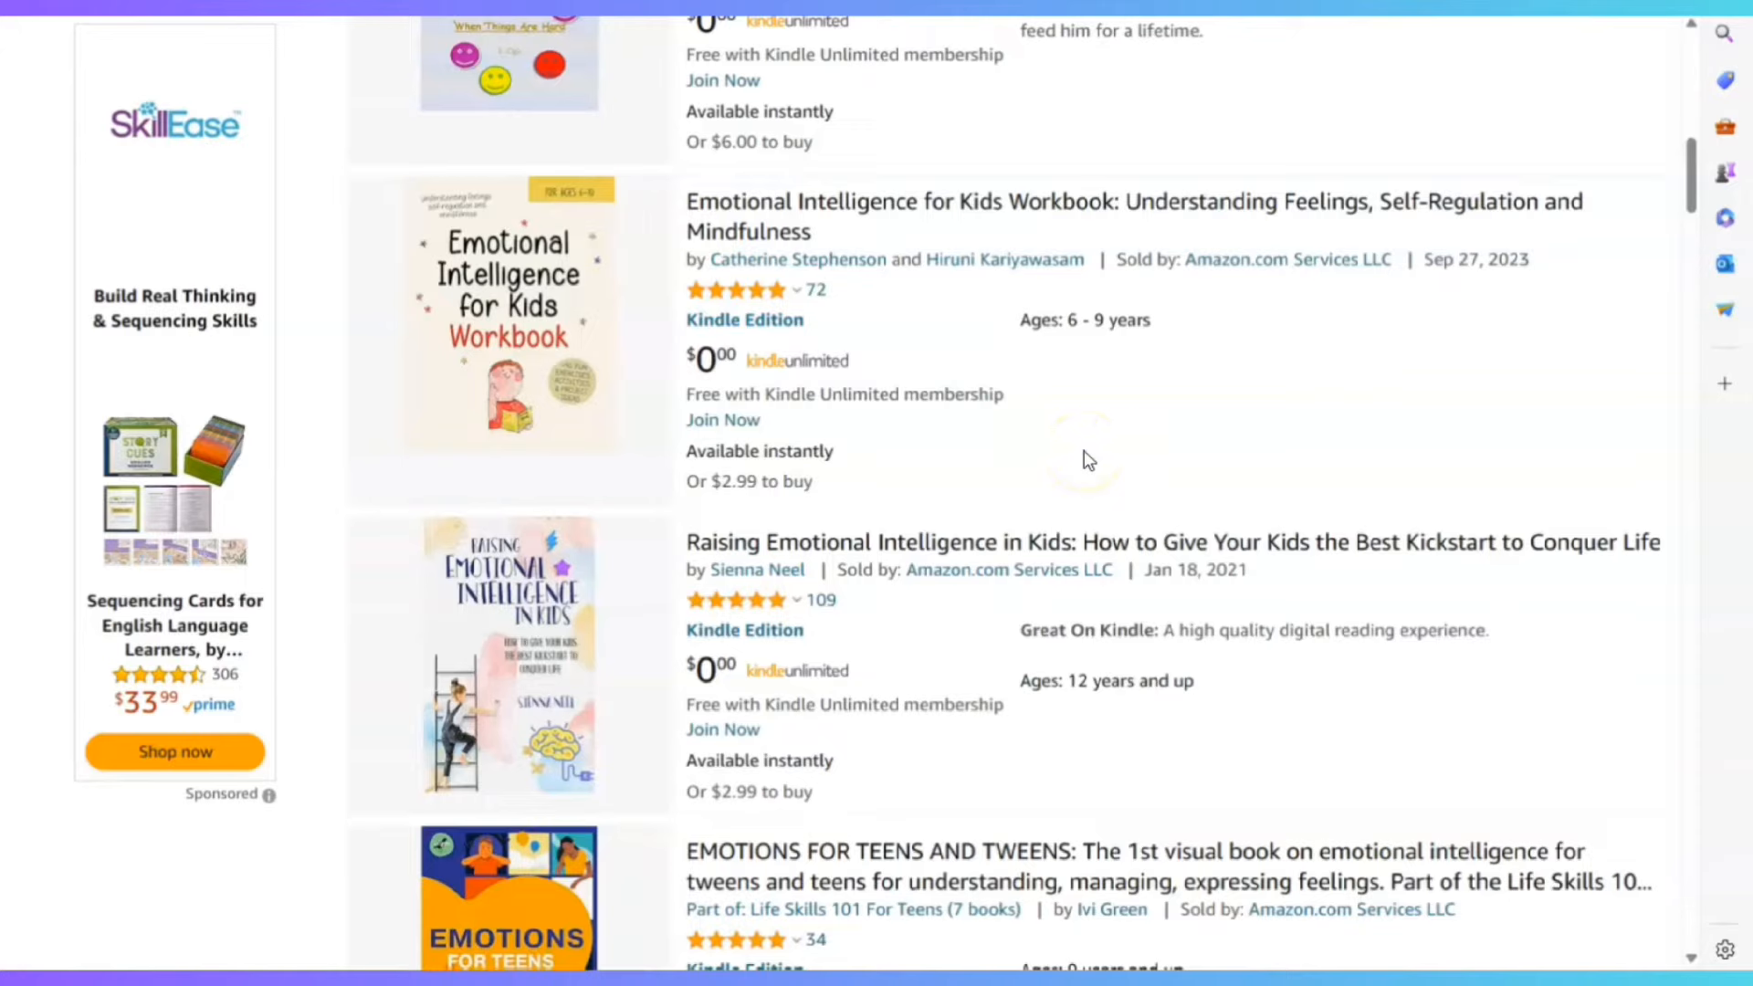
Open the Emotional Intelligence for Kids Workbook listing ($2.99 Kindle)
{"action": "left_click", "coordinate": [1041, 515]}
{"action": "scroll", "coordinate": [908, 536], "scroll_direction": "down", "scroll_amount": 3}
{"action": "scroll", "coordinate": [653, 157], "scroll_direction": "up", "scroll_amount": 3}
{"action": "left_click", "coordinate": [520, 315]}
{"action": "scroll", "coordinate": [1221, 461], "scroll_direction": "down", "scroll_amount": 2}
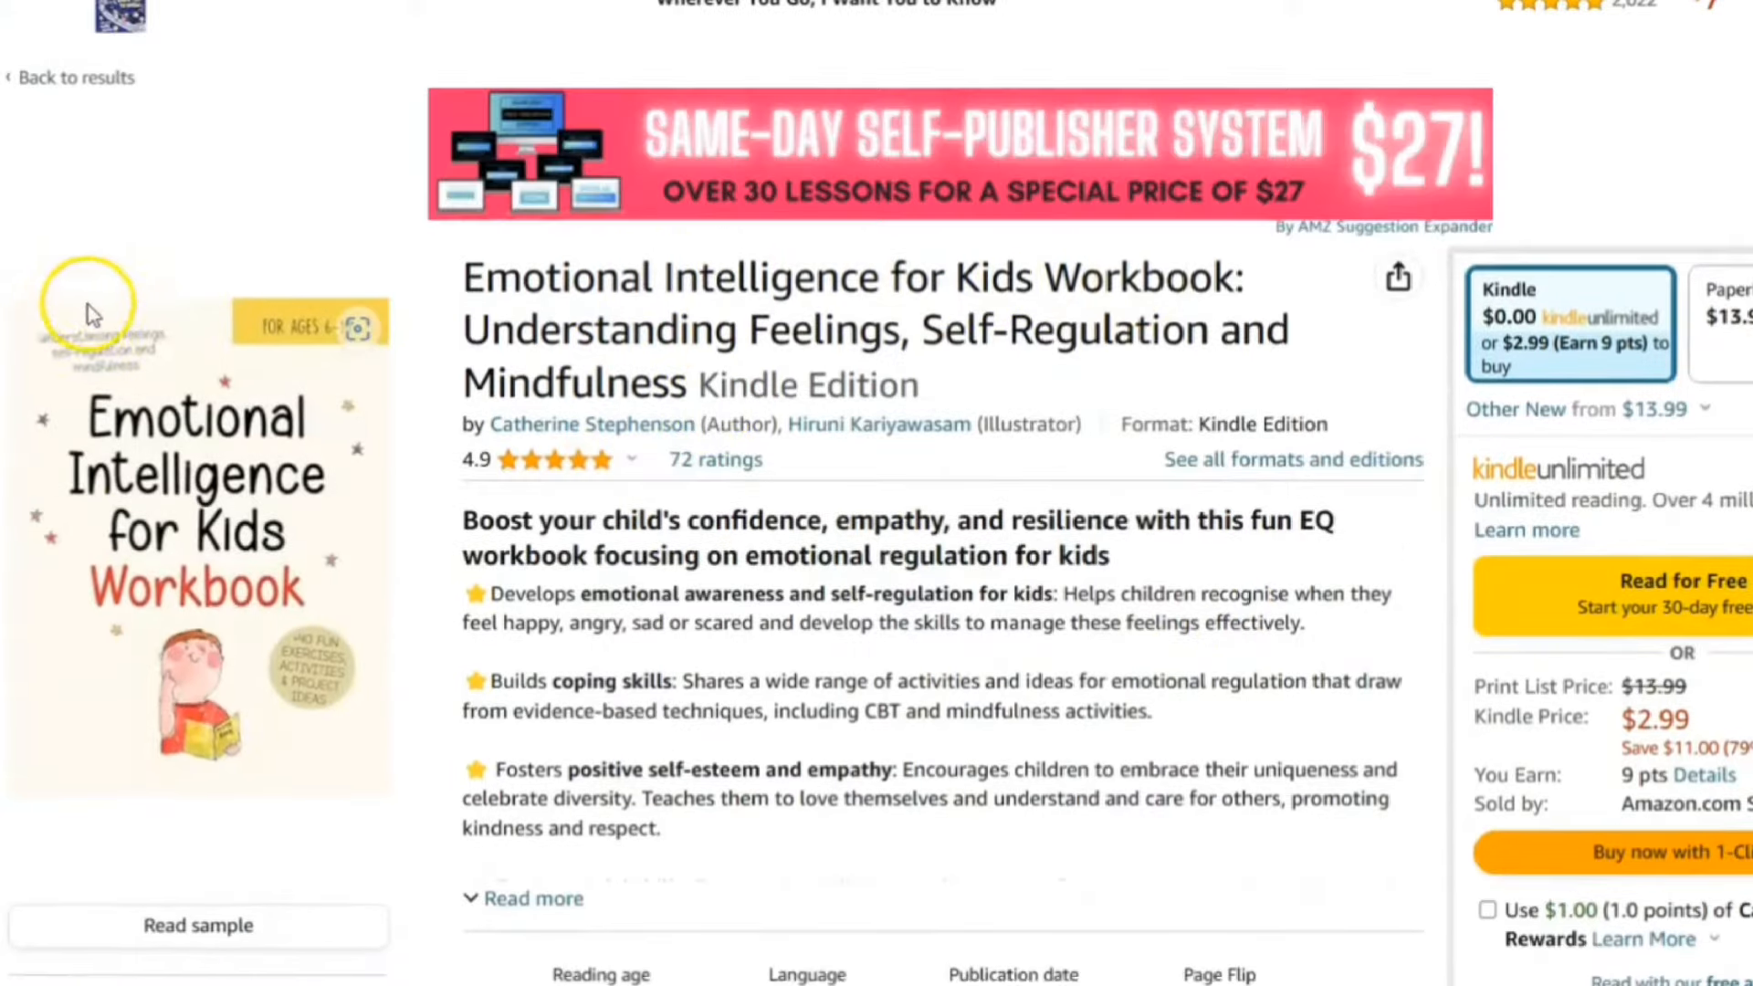
{"action": "mouse_move", "coordinate": [73, 423]}
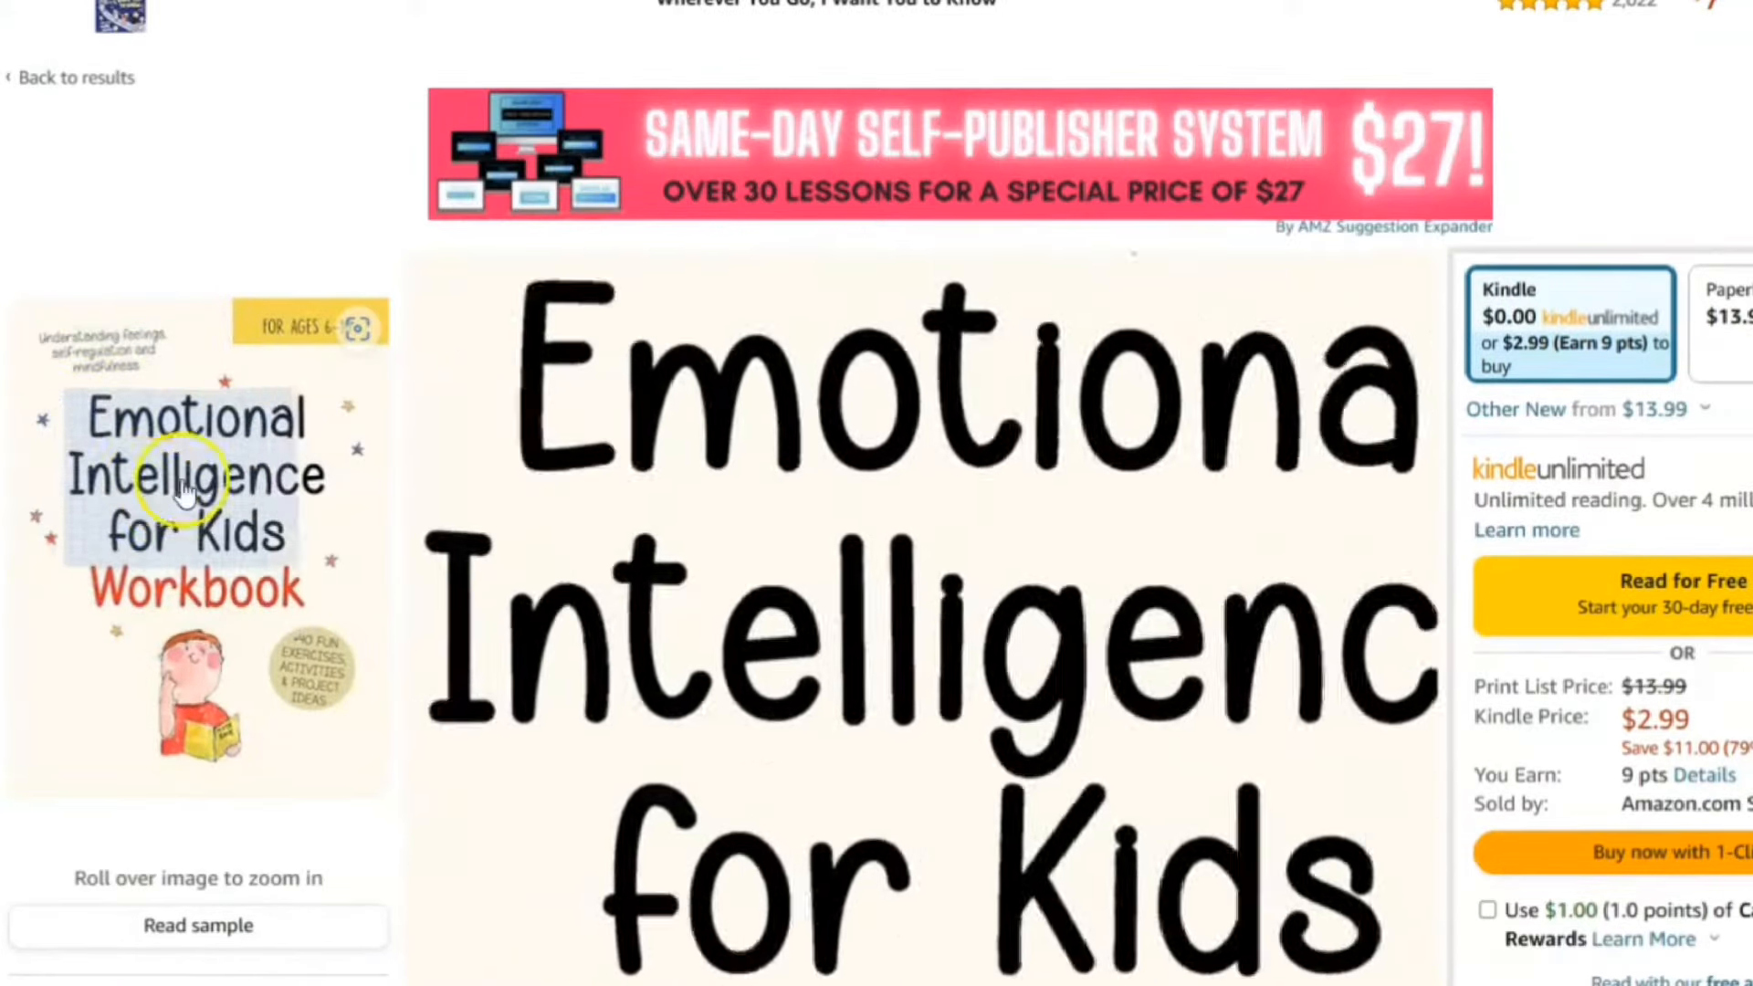
{"action": "left_click", "coordinate": [216, 538]}
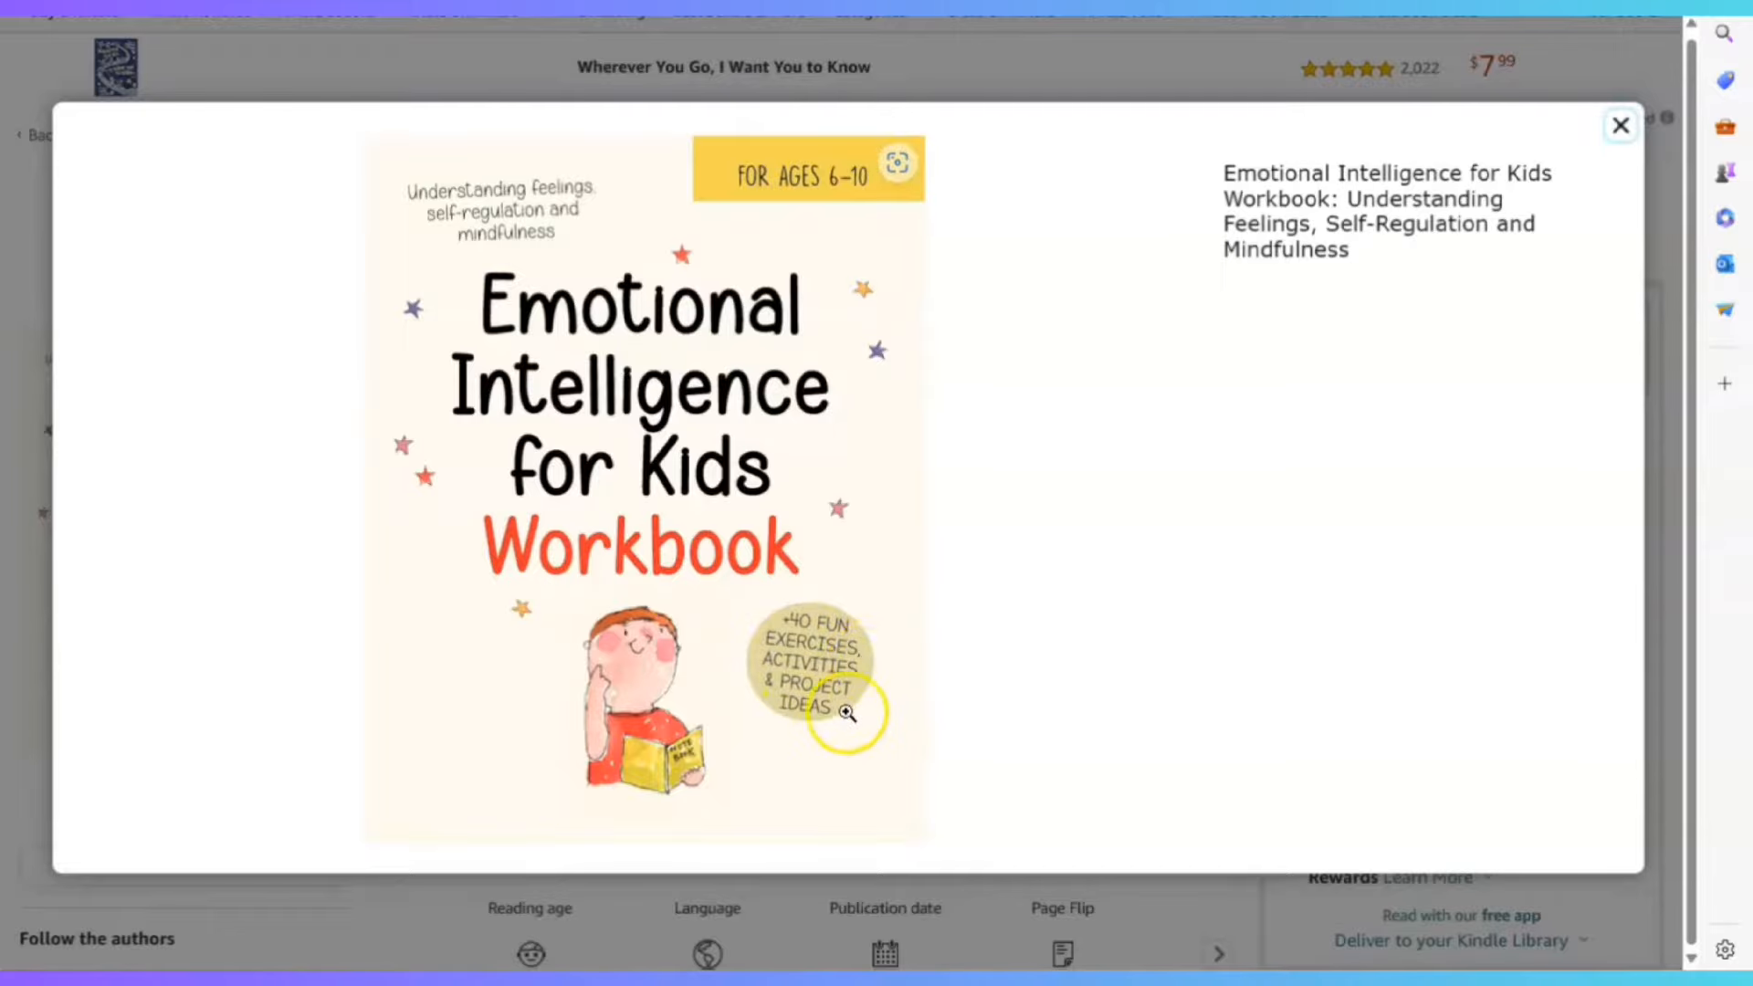
{"action": "left_click", "coordinate": [1623, 125]}
{"action": "scroll", "coordinate": [785, 612], "scroll_direction": "down", "scroll_amount": 5}
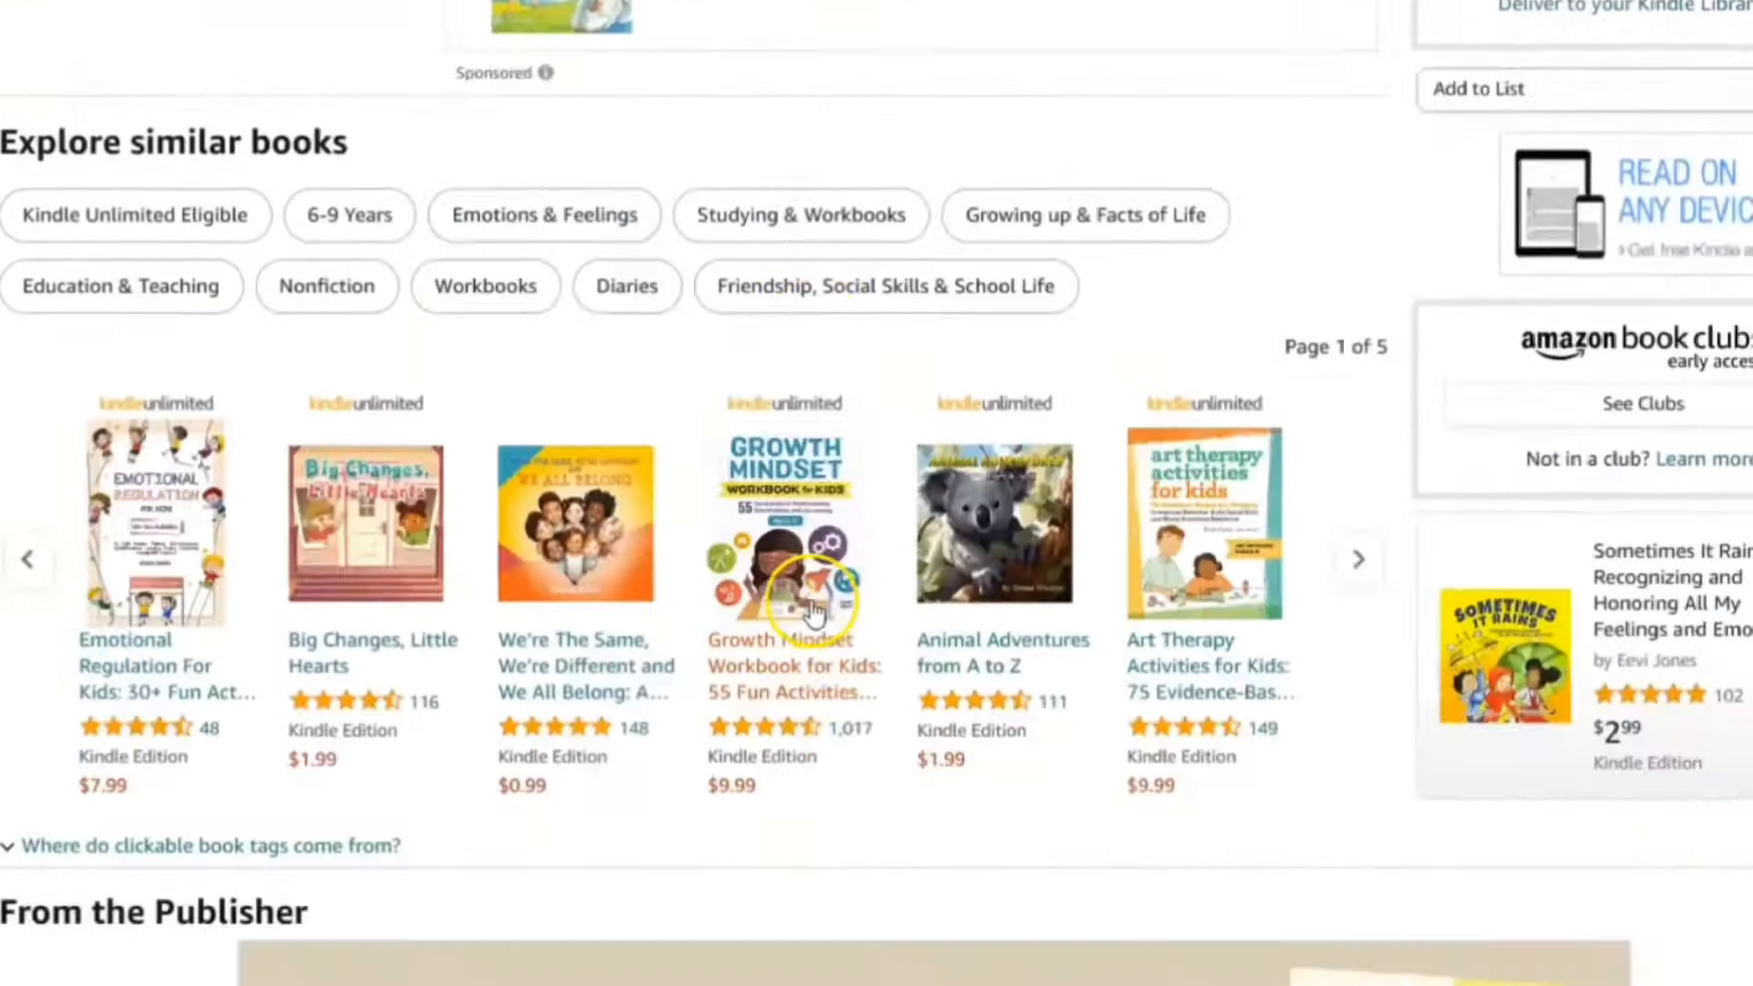
{"action": "scroll", "coordinate": [812, 610], "scroll_direction": "down", "scroll_amount": 2}
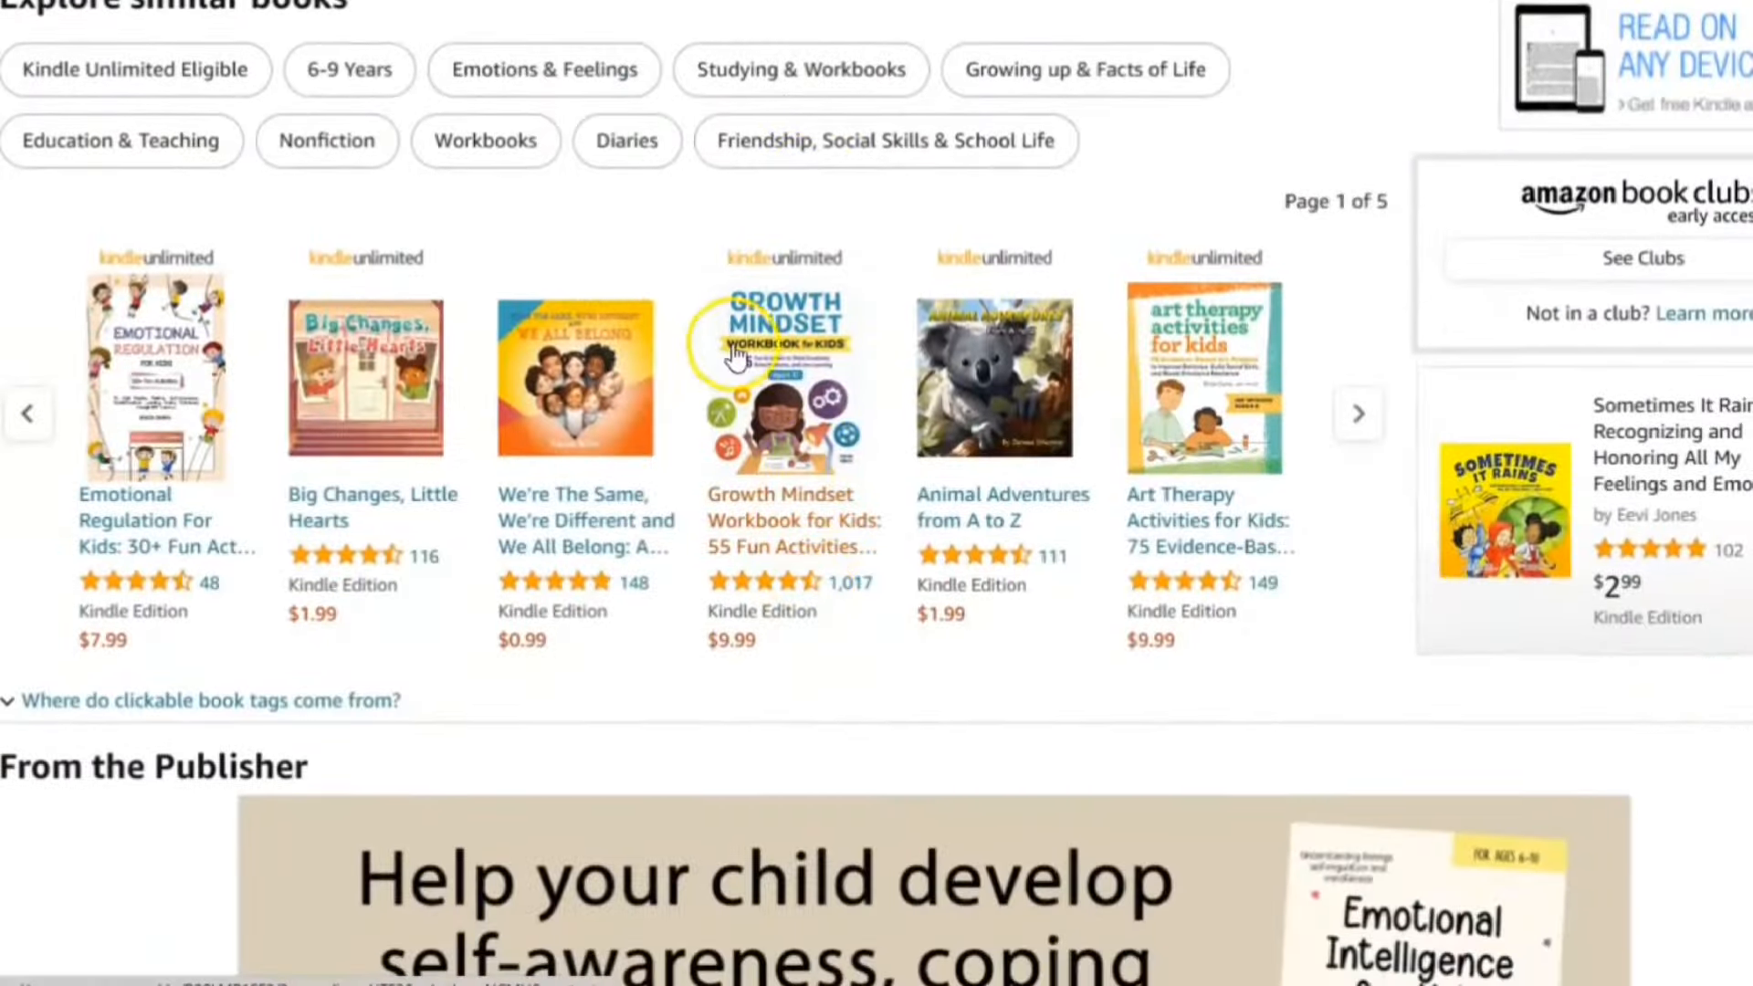
Open the Growth Mindset Workbook for Kids page, enlarge its cover, then close the viewer
{"action": "left_click", "coordinate": [762, 369]}
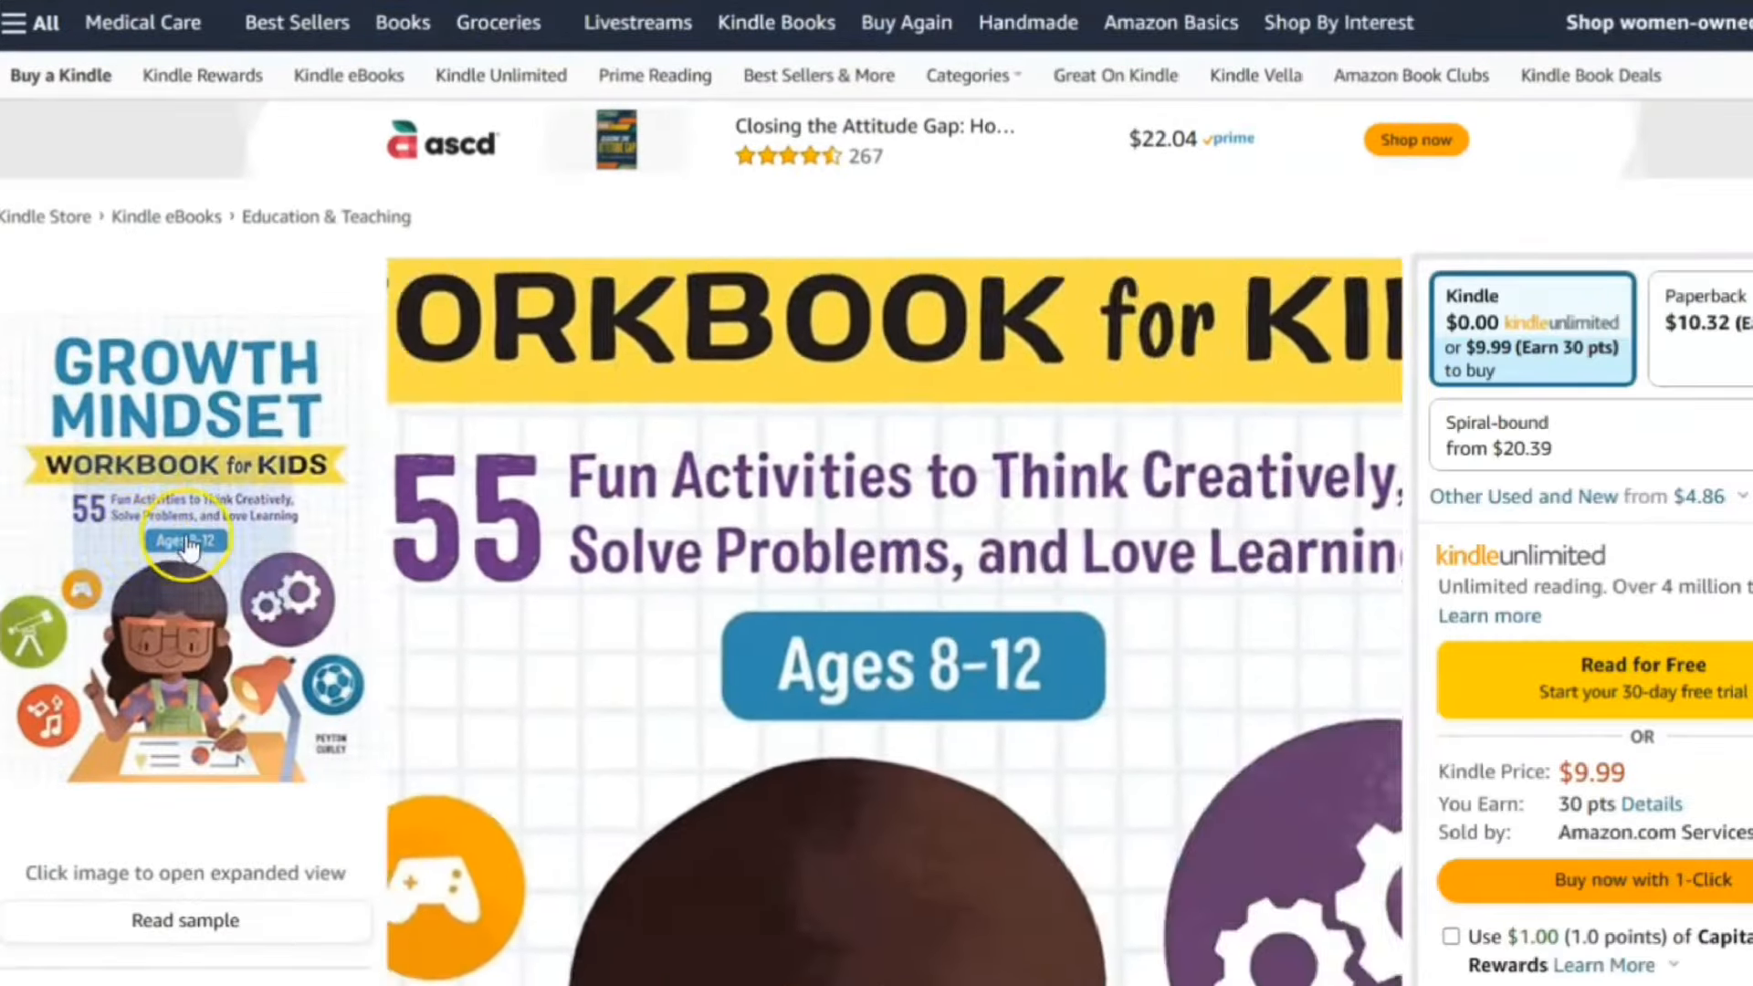
{"action": "left_click", "coordinate": [187, 546]}
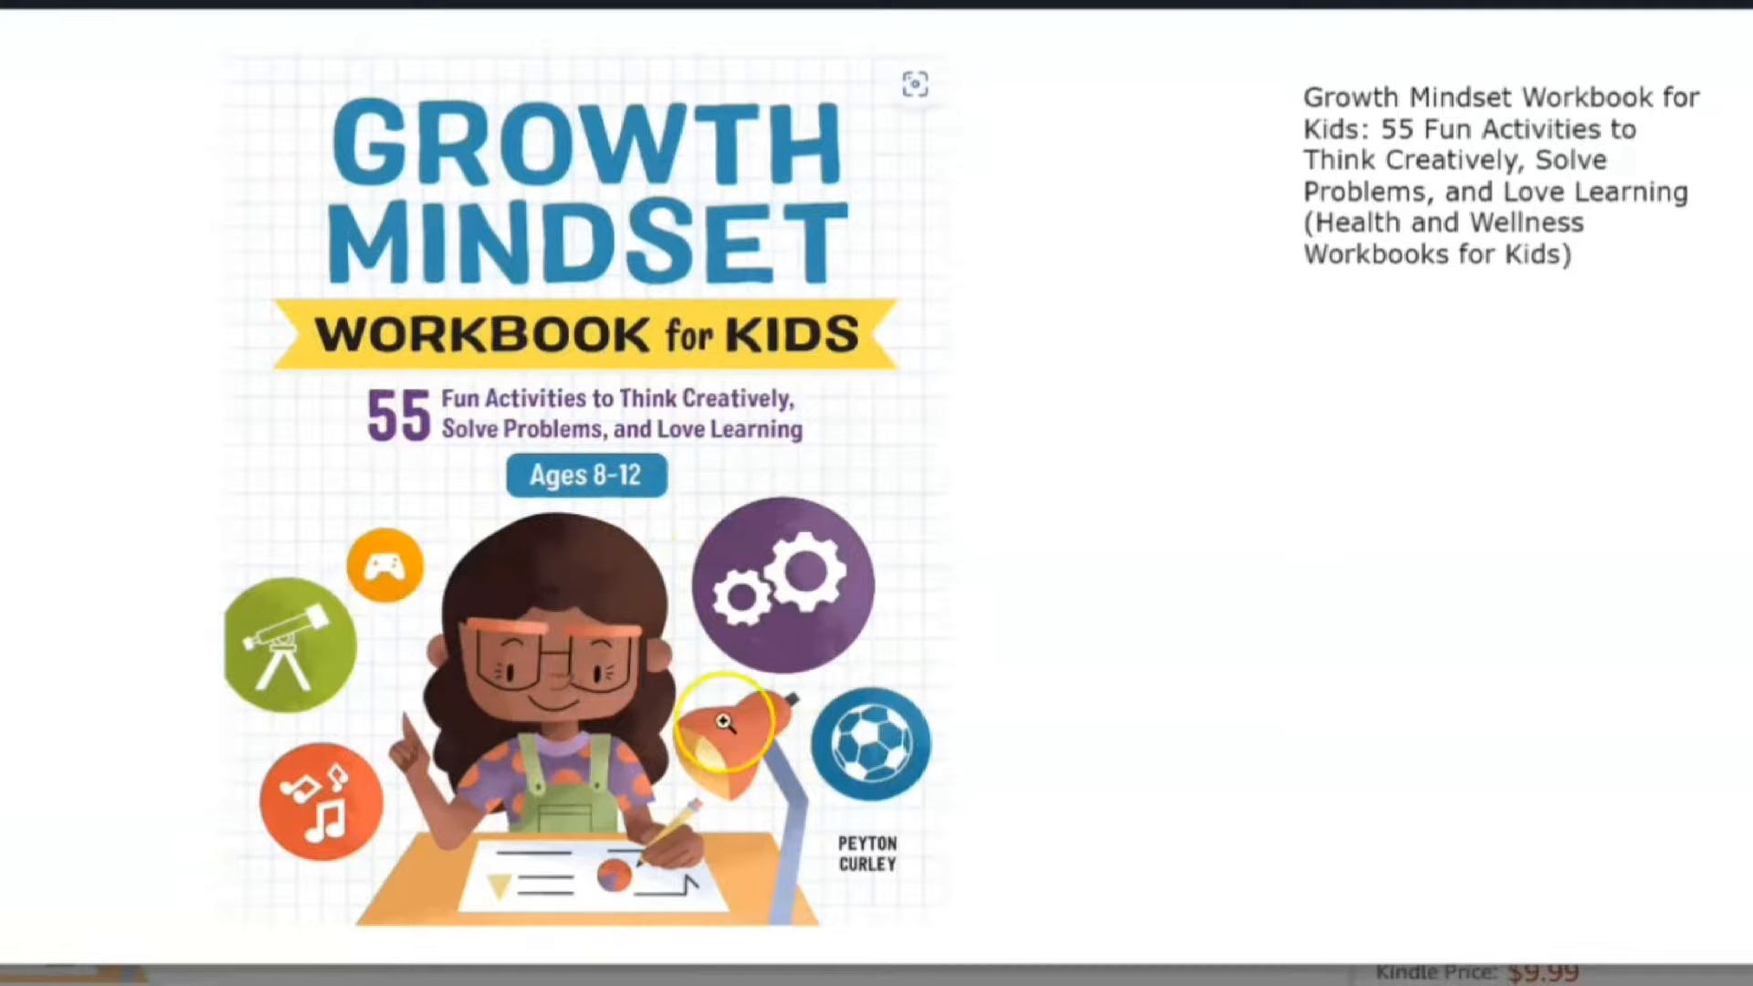
{"action": "left_click", "coordinate": [1745, 6]}
Page through the similar kids' workbooks carousel to its last page, then scroll back up
{"action": "scroll", "coordinate": [1031, 599], "scroll_direction": "down", "scroll_amount": 10}
{"action": "scroll", "coordinate": [1024, 597], "scroll_direction": "down", "scroll_amount": 9}
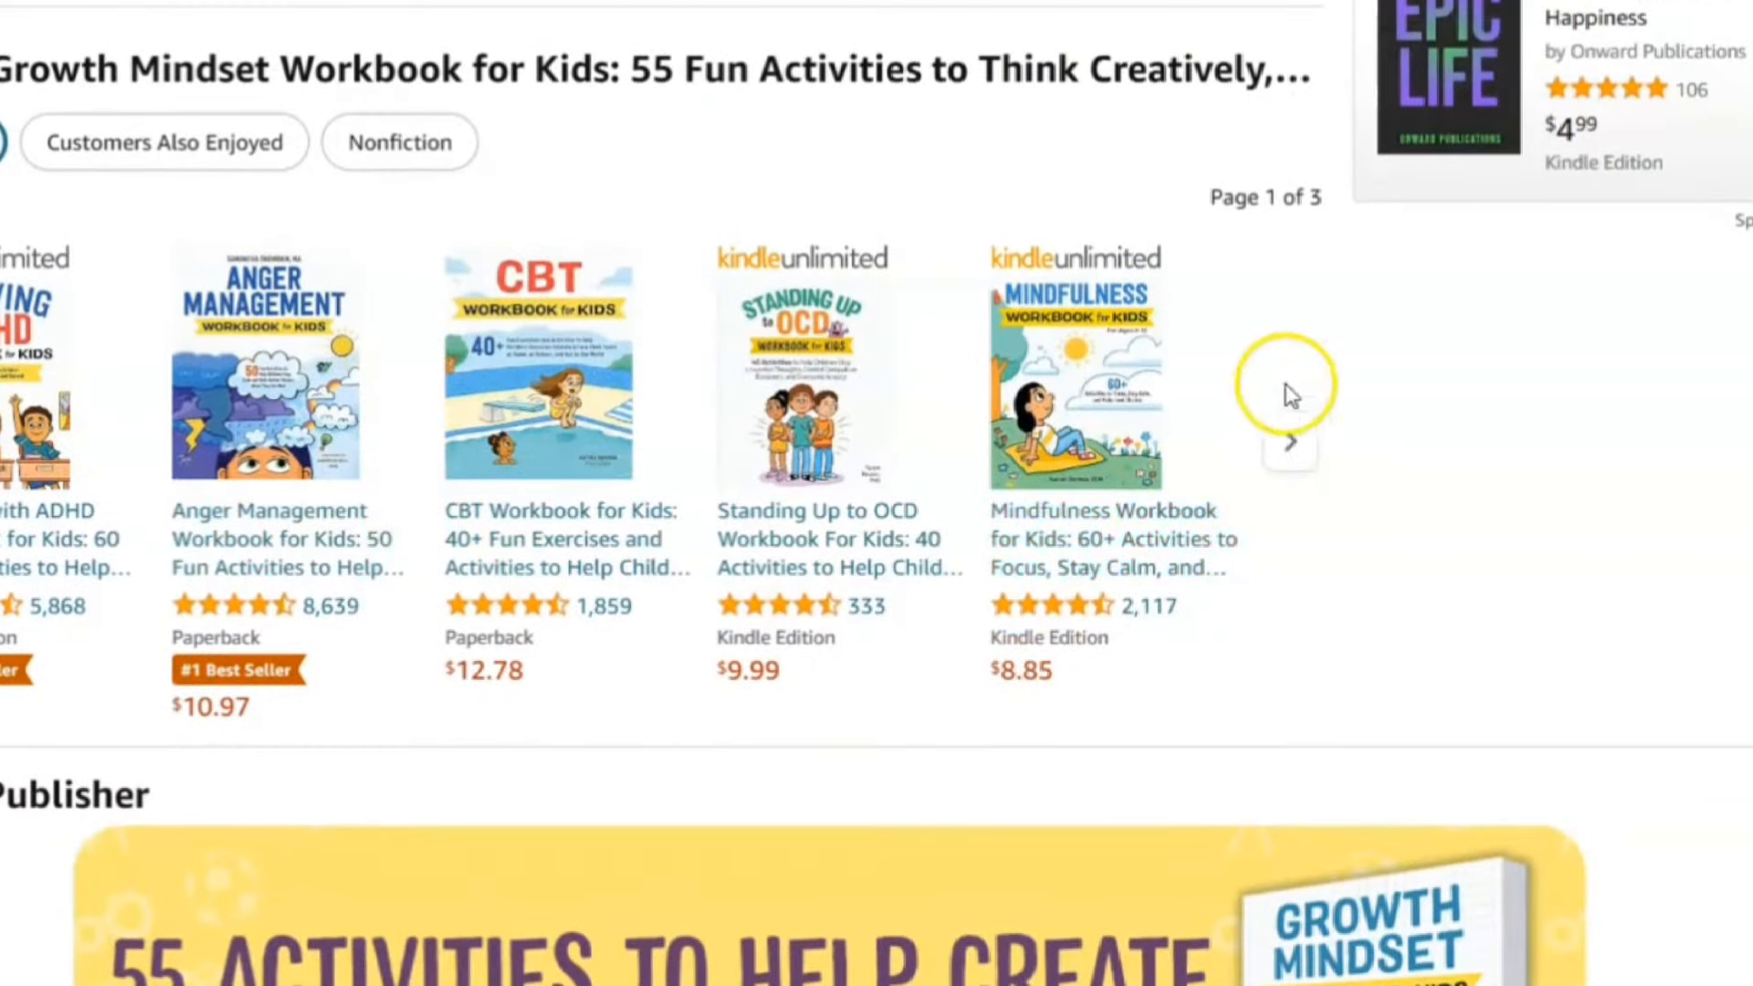
{"action": "left_click", "coordinate": [1288, 456]}
{"action": "scroll", "coordinate": [944, 462], "scroll_direction": "down", "scroll_amount": 9}
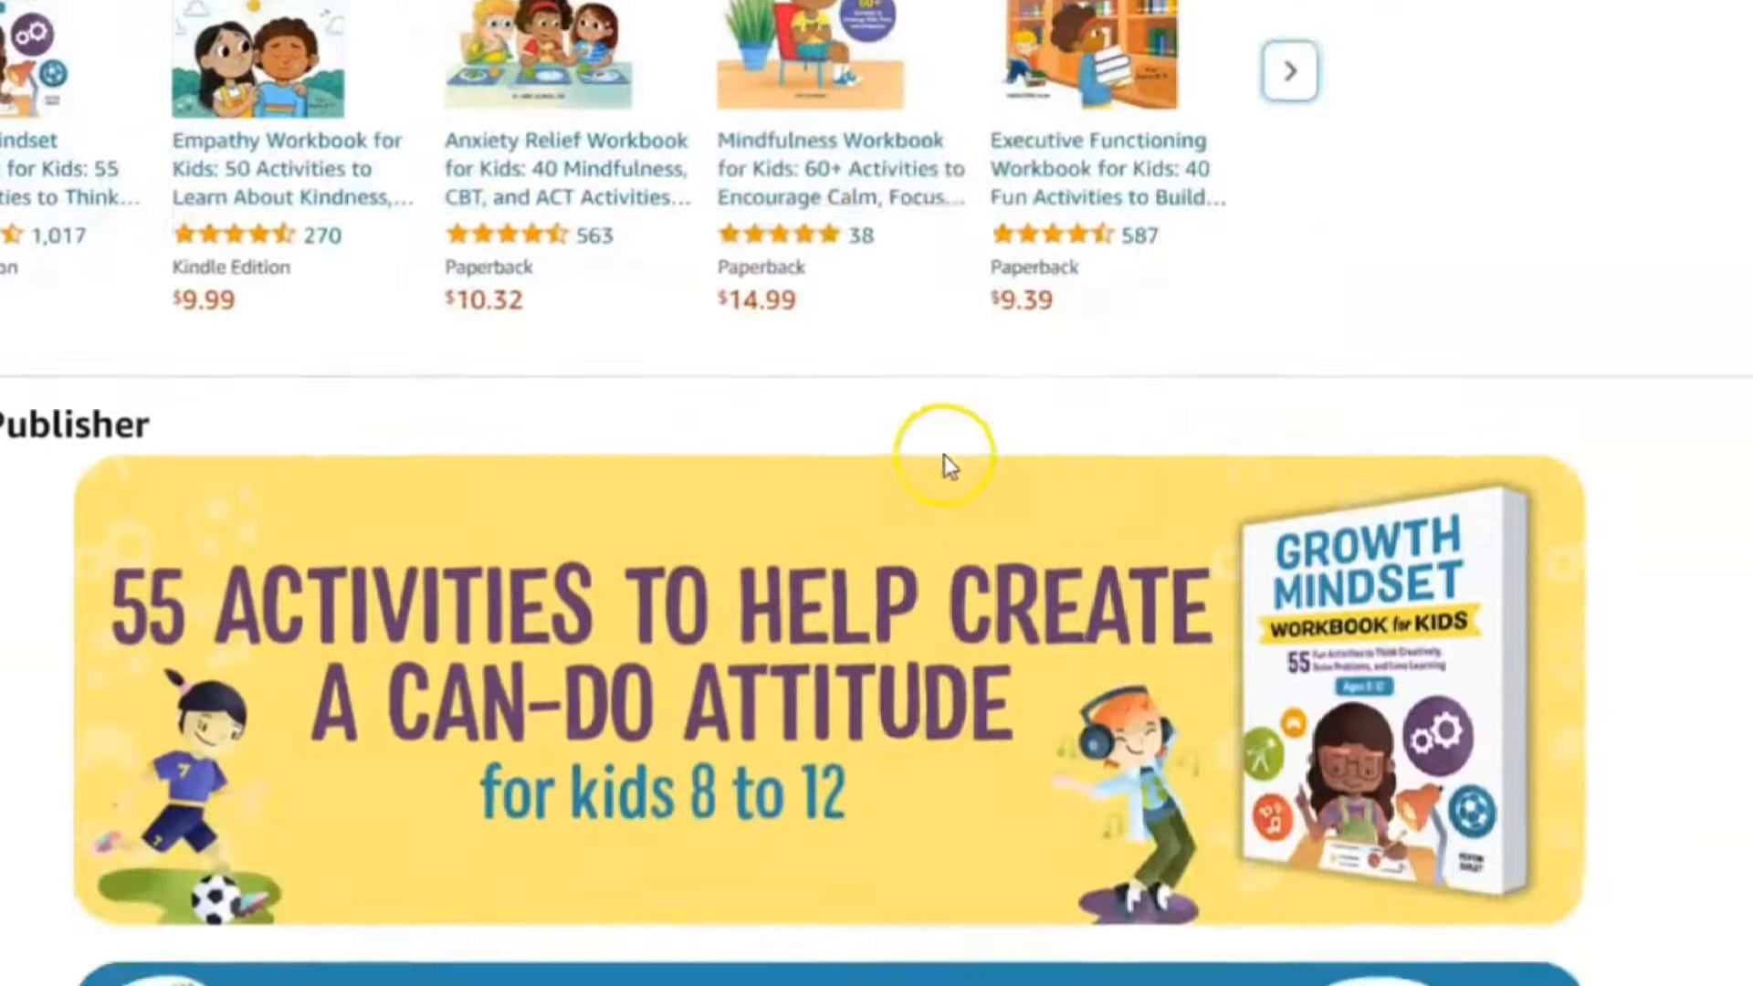
{"action": "scroll", "coordinate": [918, 507], "scroll_direction": "down", "scroll_amount": 7}
{"action": "scroll", "coordinate": [934, 520], "scroll_direction": "up", "scroll_amount": 13}
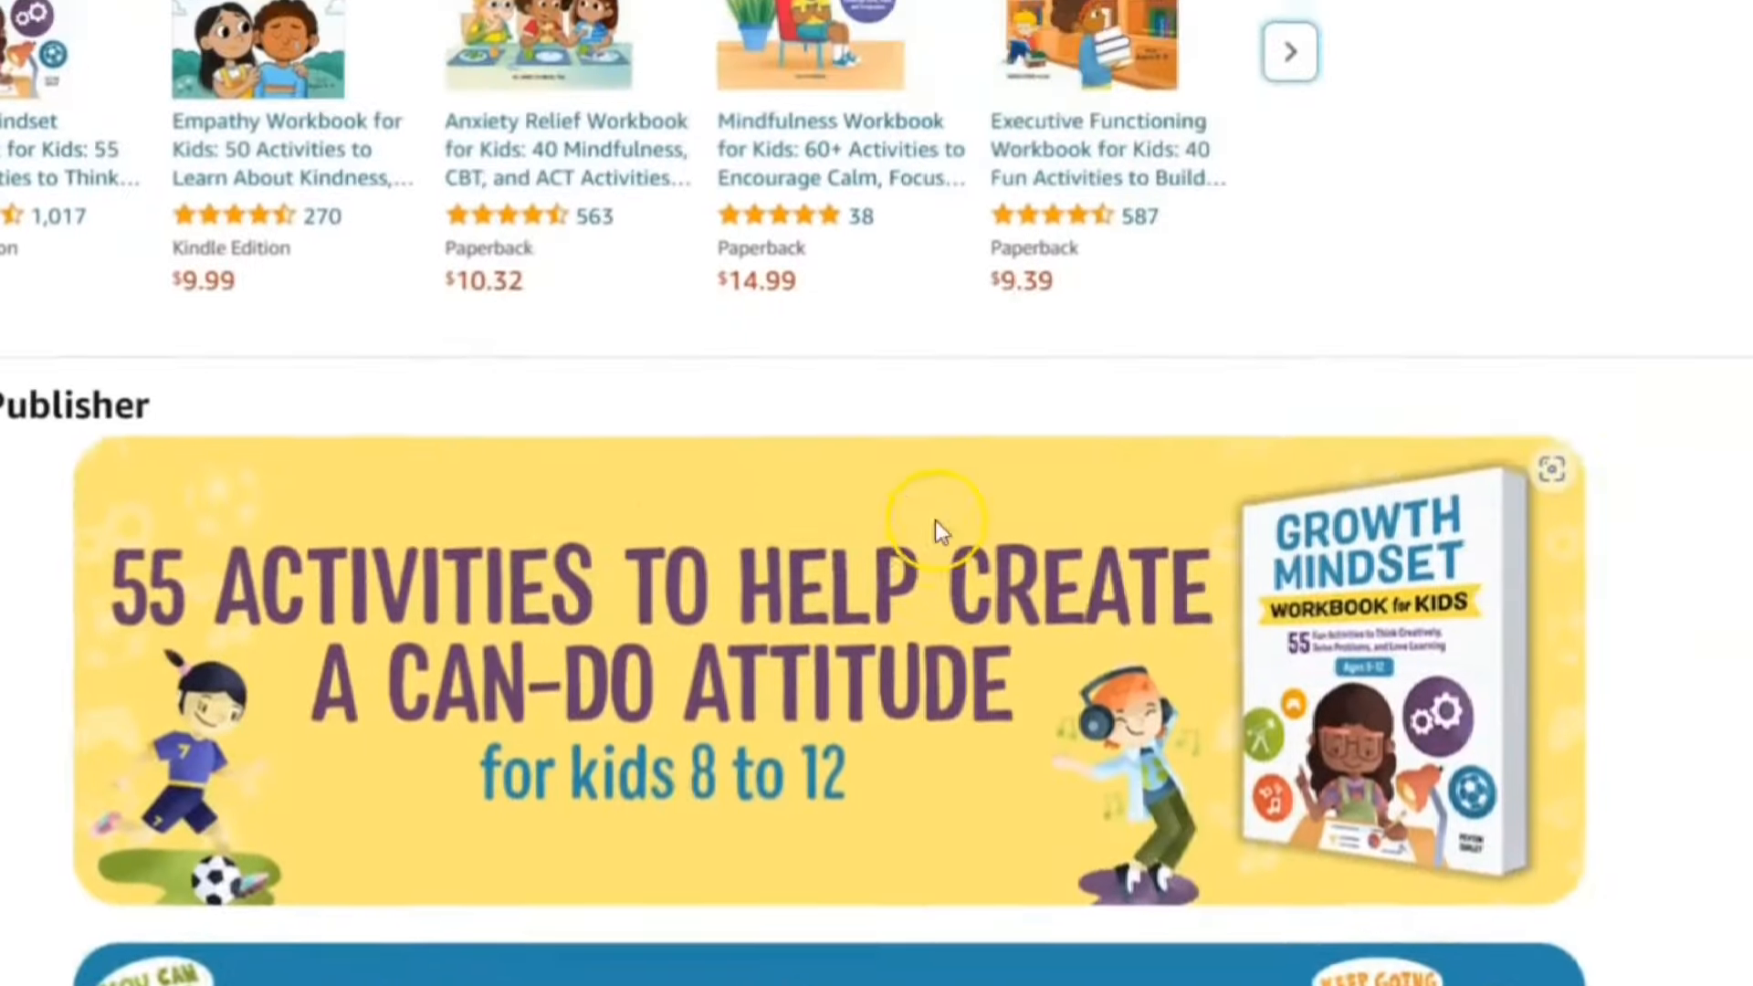
{"action": "left_click", "coordinate": [1288, 85]}
{"action": "scroll", "coordinate": [1010, 493], "scroll_direction": "up", "scroll_amount": 15}
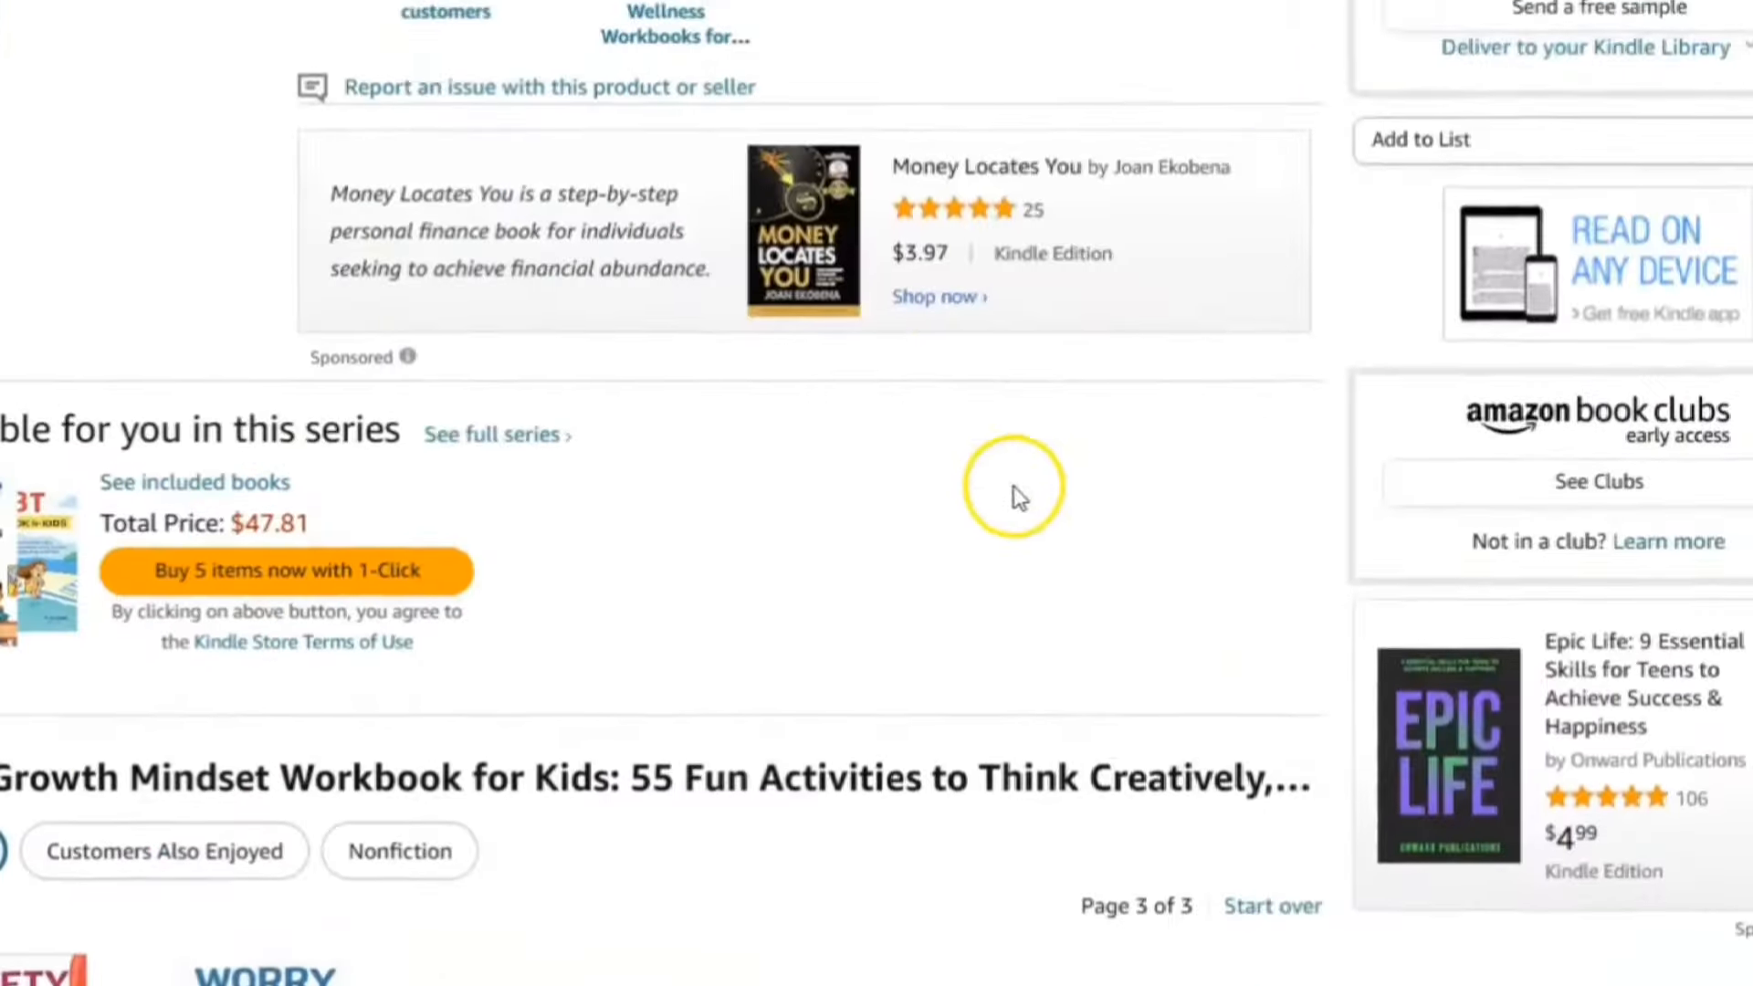
{"action": "scroll", "coordinate": [1023, 511], "scroll_direction": "up", "scroll_amount": 5}
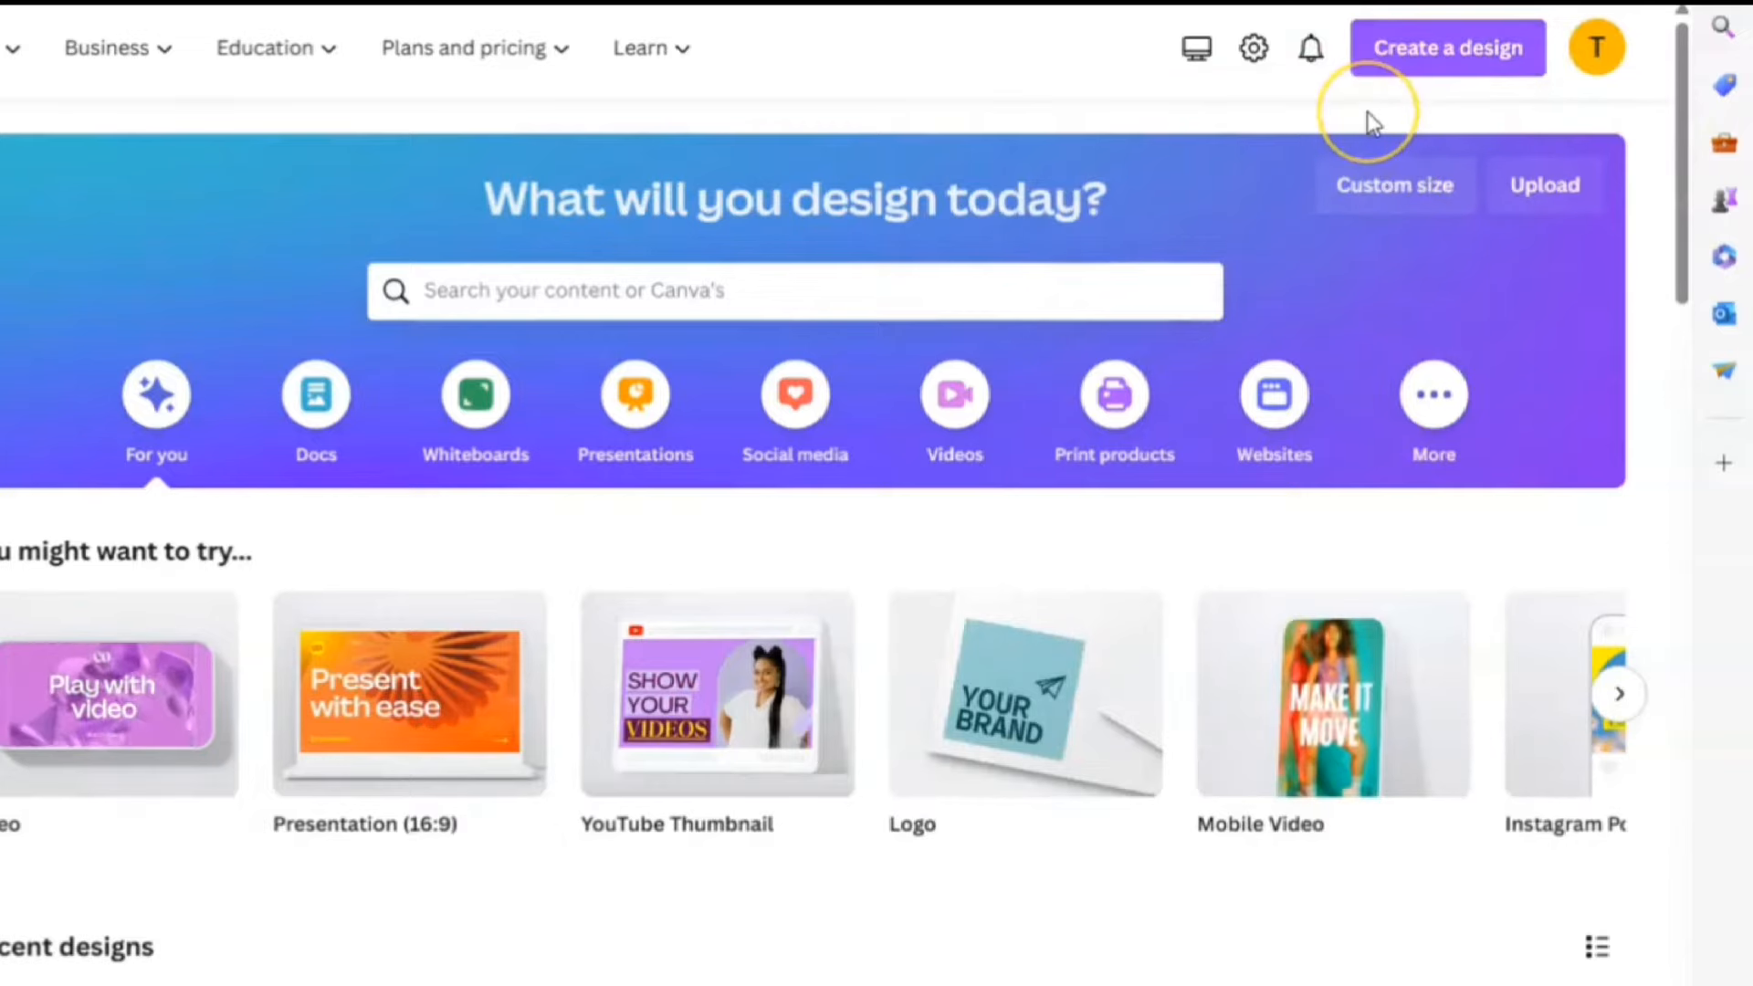
Create a blank custom-size design of 5 × 8 inches, with units set to inches
{"action": "left_click", "coordinate": [1439, 53]}
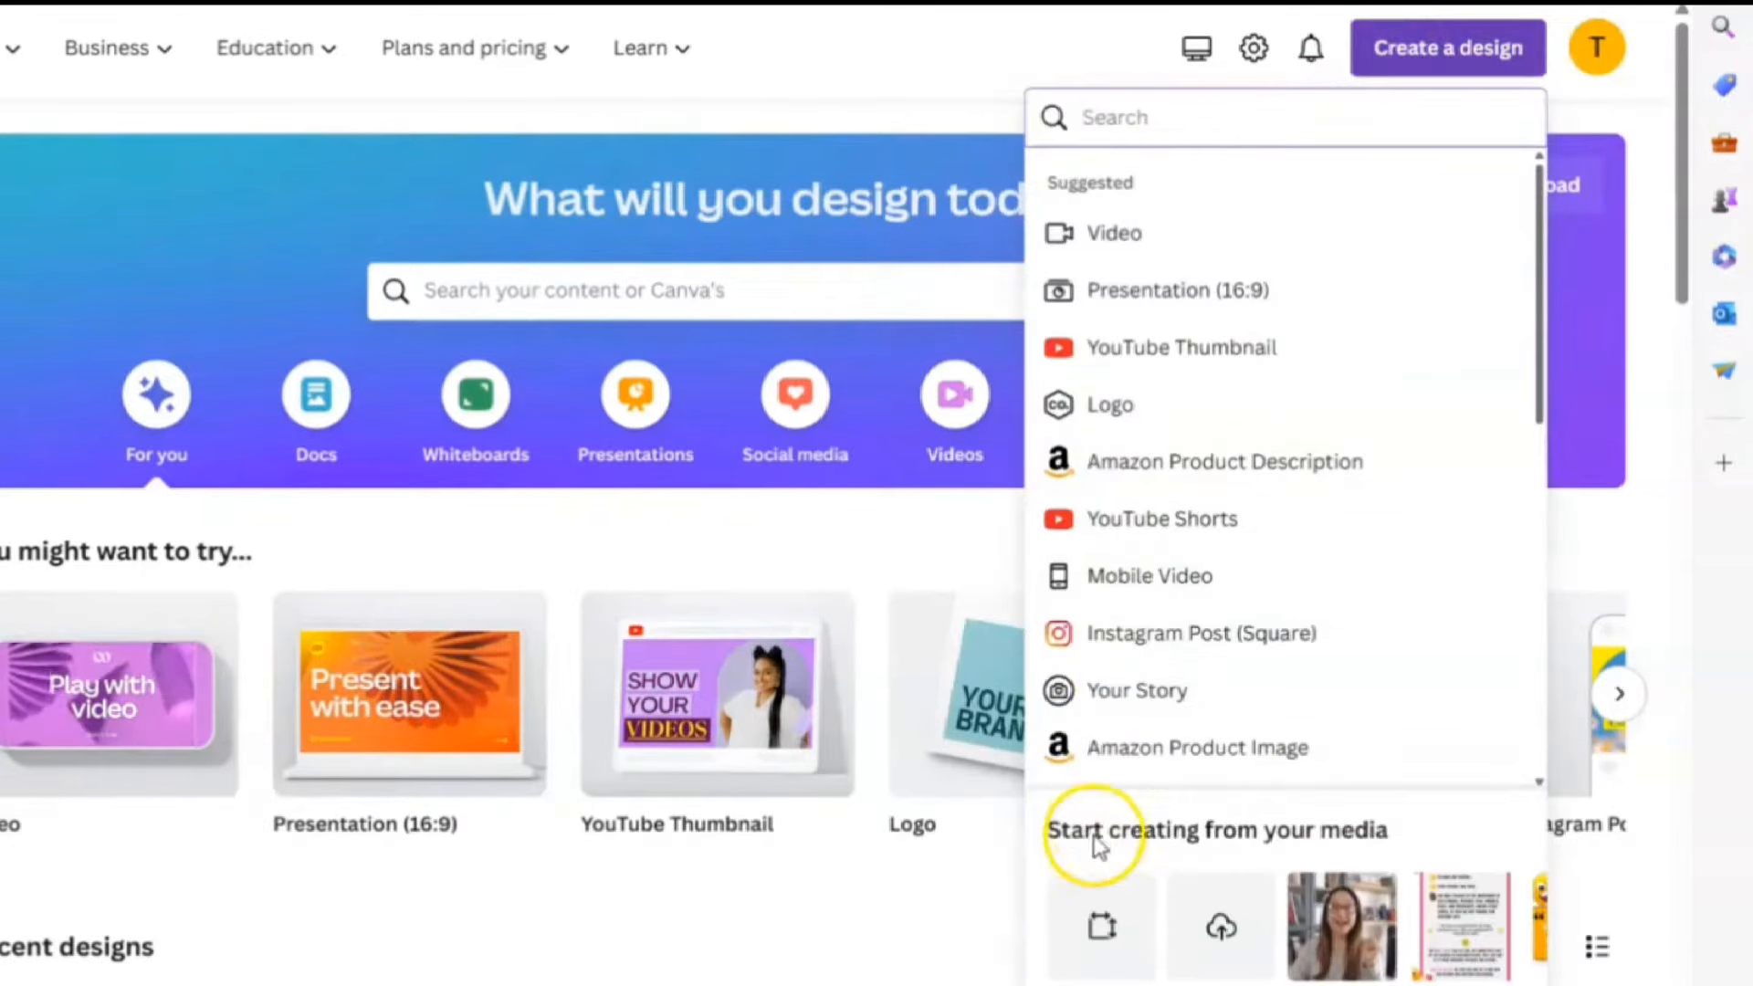
{"action": "left_click", "coordinate": [1103, 927]}
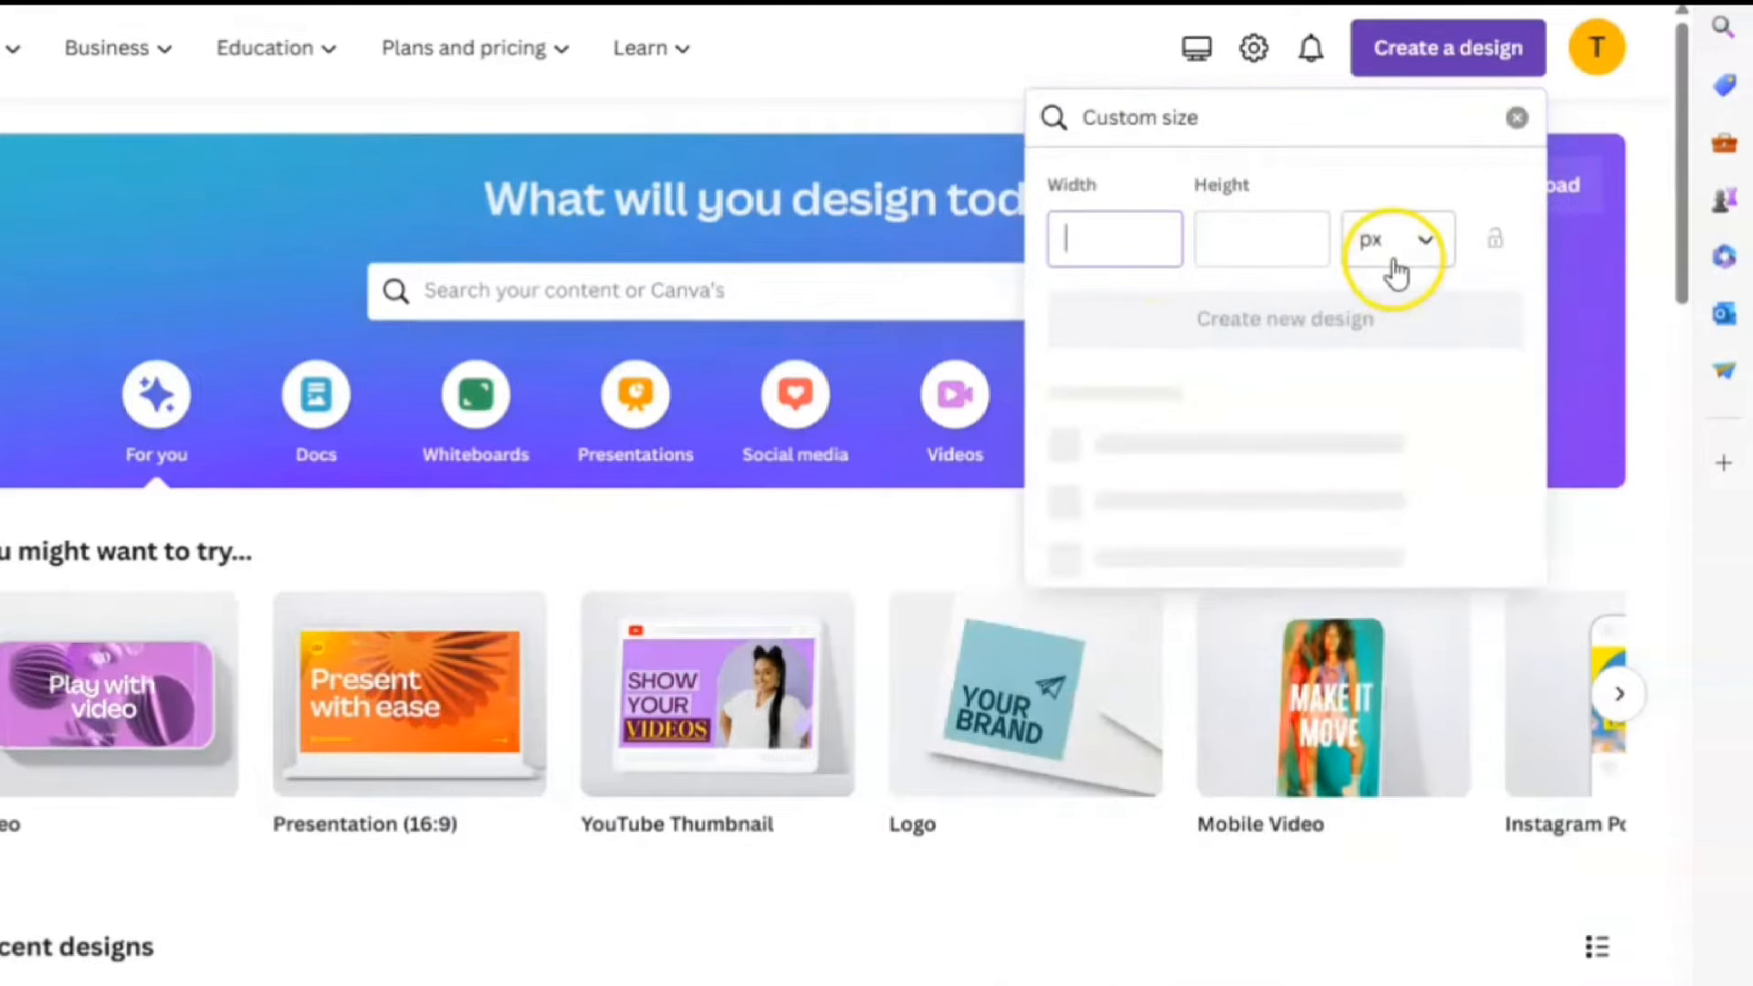
{"action": "left_click", "coordinate": [1395, 251]}
{"action": "left_click", "coordinate": [1269, 379]}
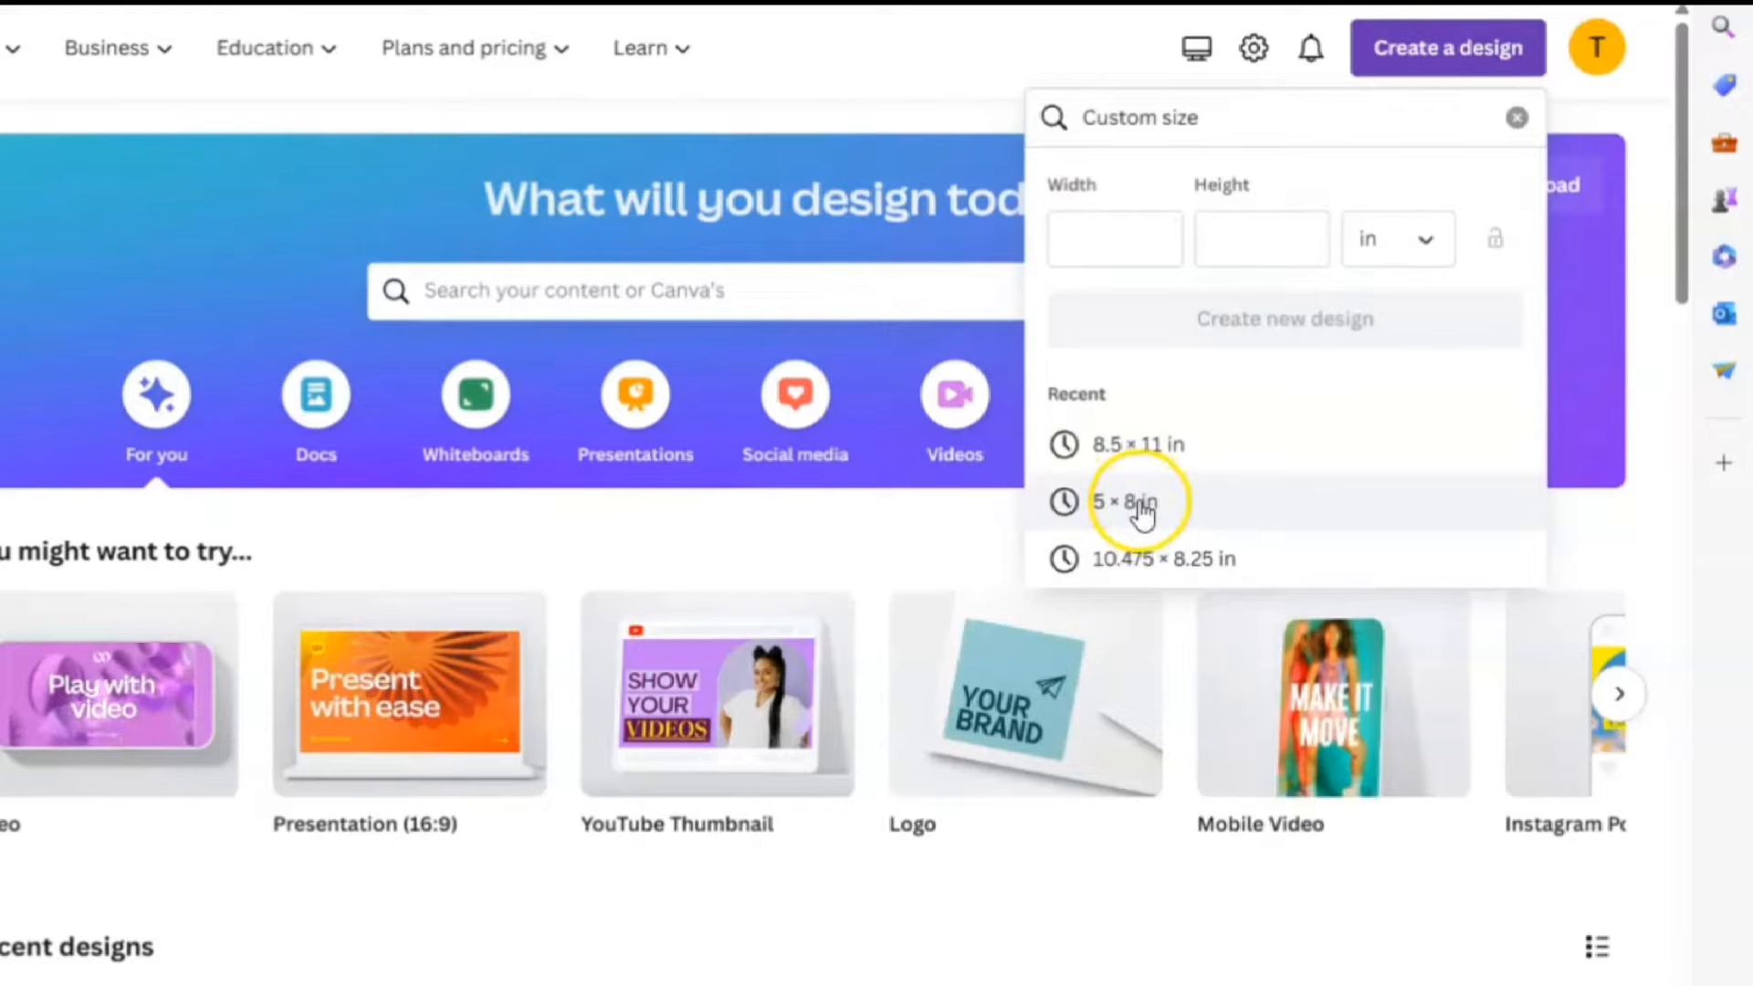
{"action": "left_click", "coordinate": [1134, 504]}
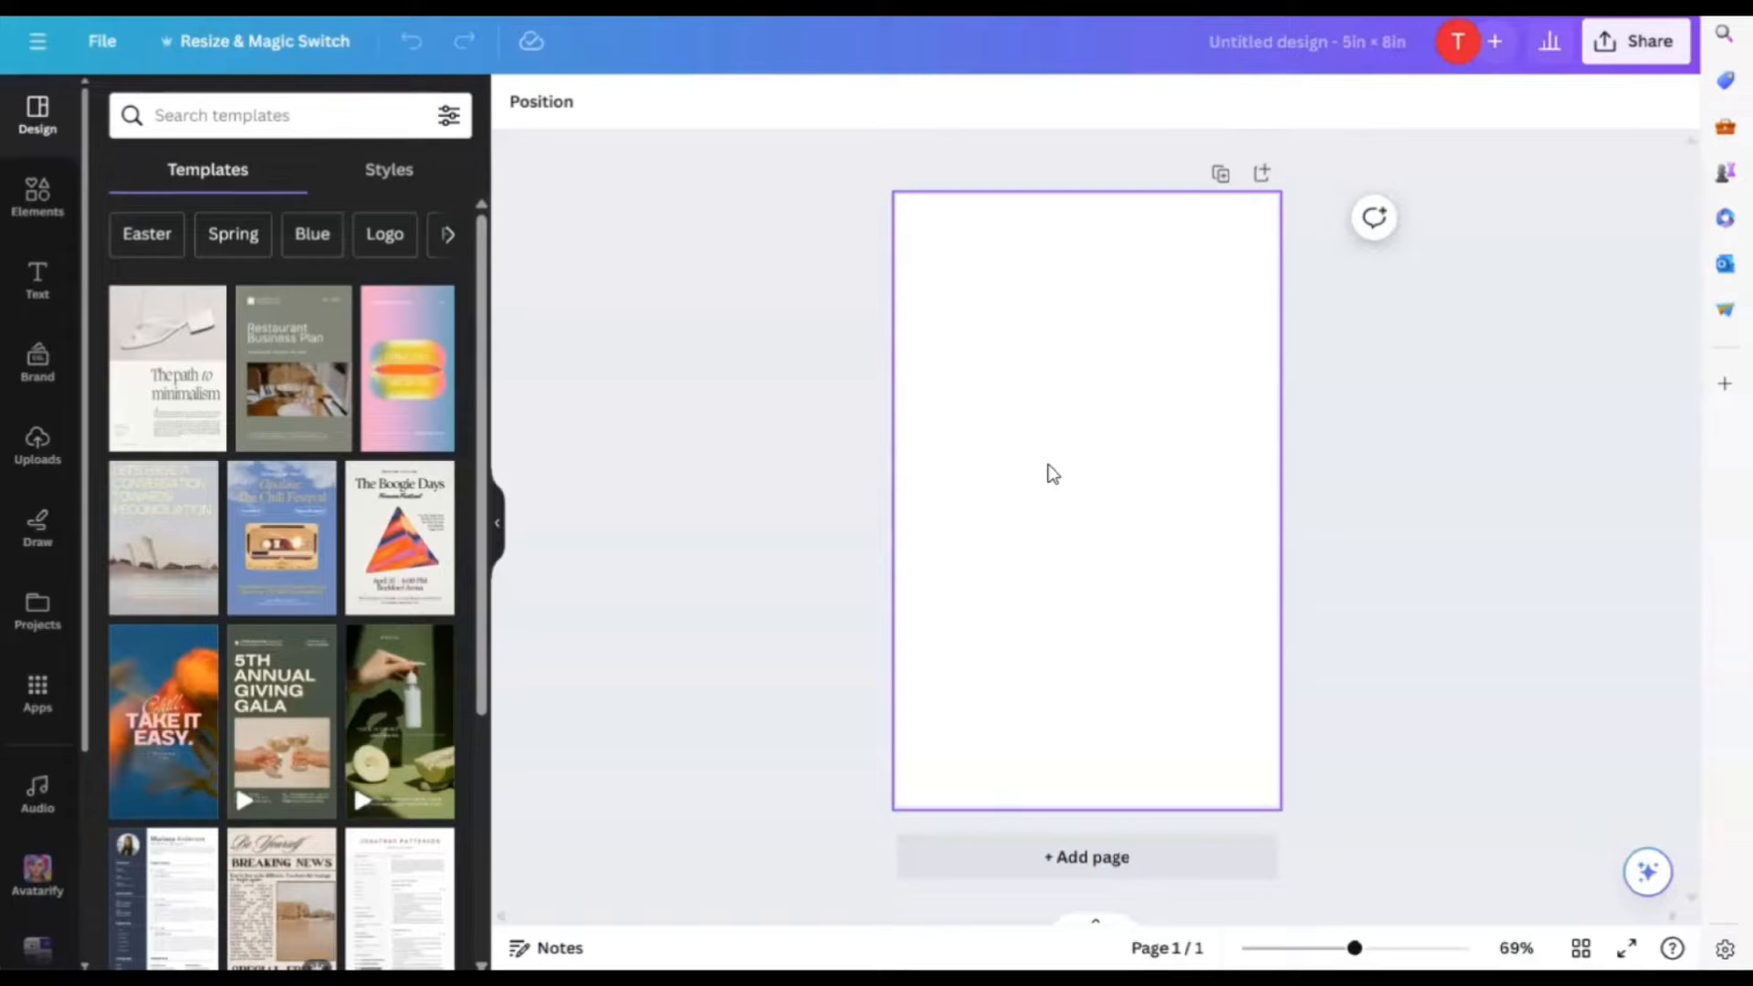
Add a heading text box reading 'Mindfulness for Children'
{"action": "left_click", "coordinate": [37, 279]}
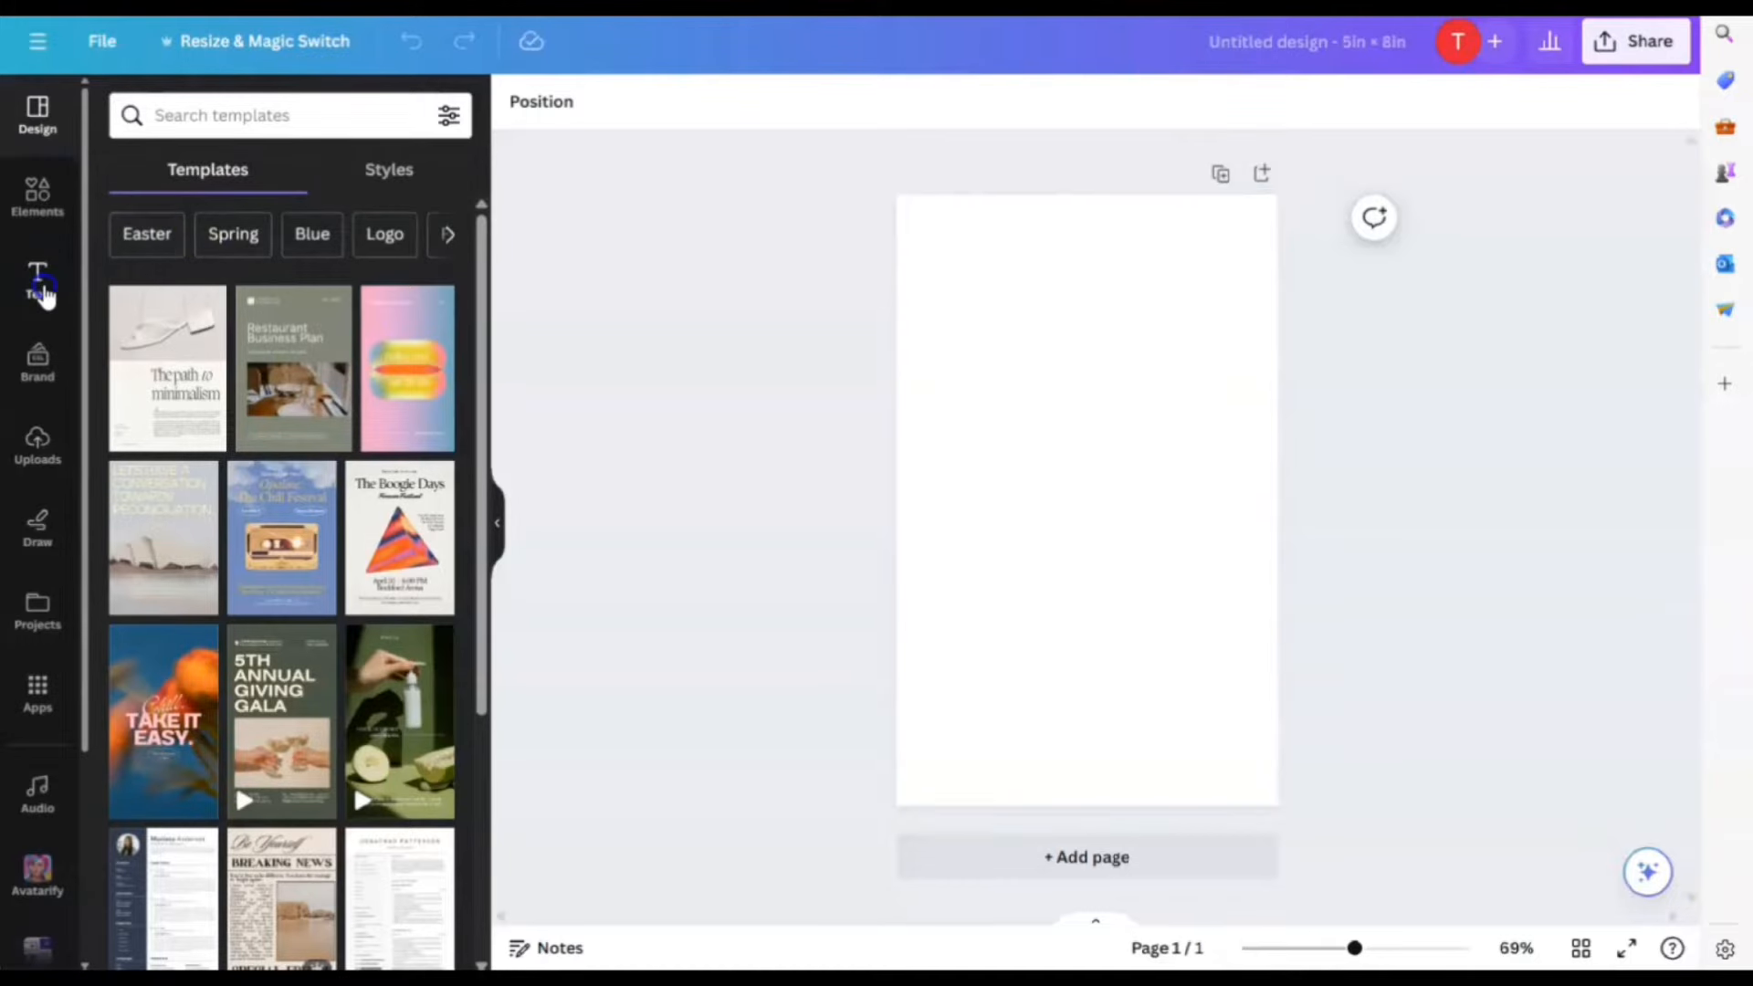
{"action": "left_click", "coordinate": [196, 297]}
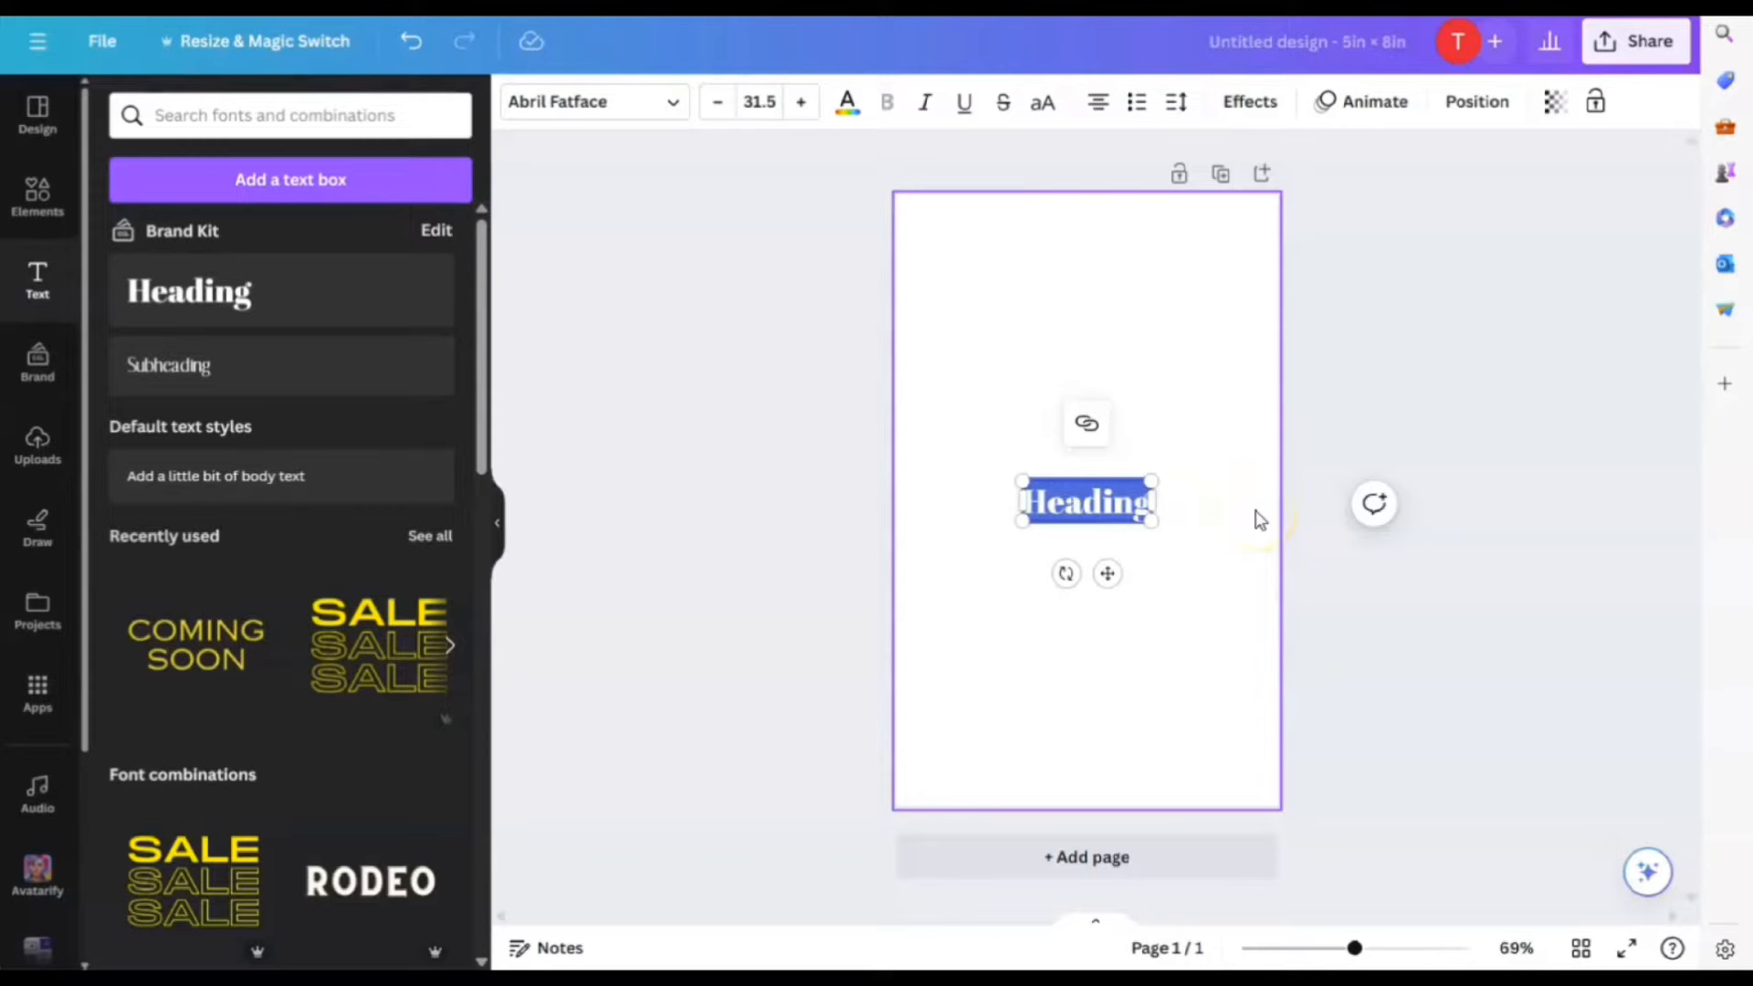
{"action": "type", "text": "Mi"}
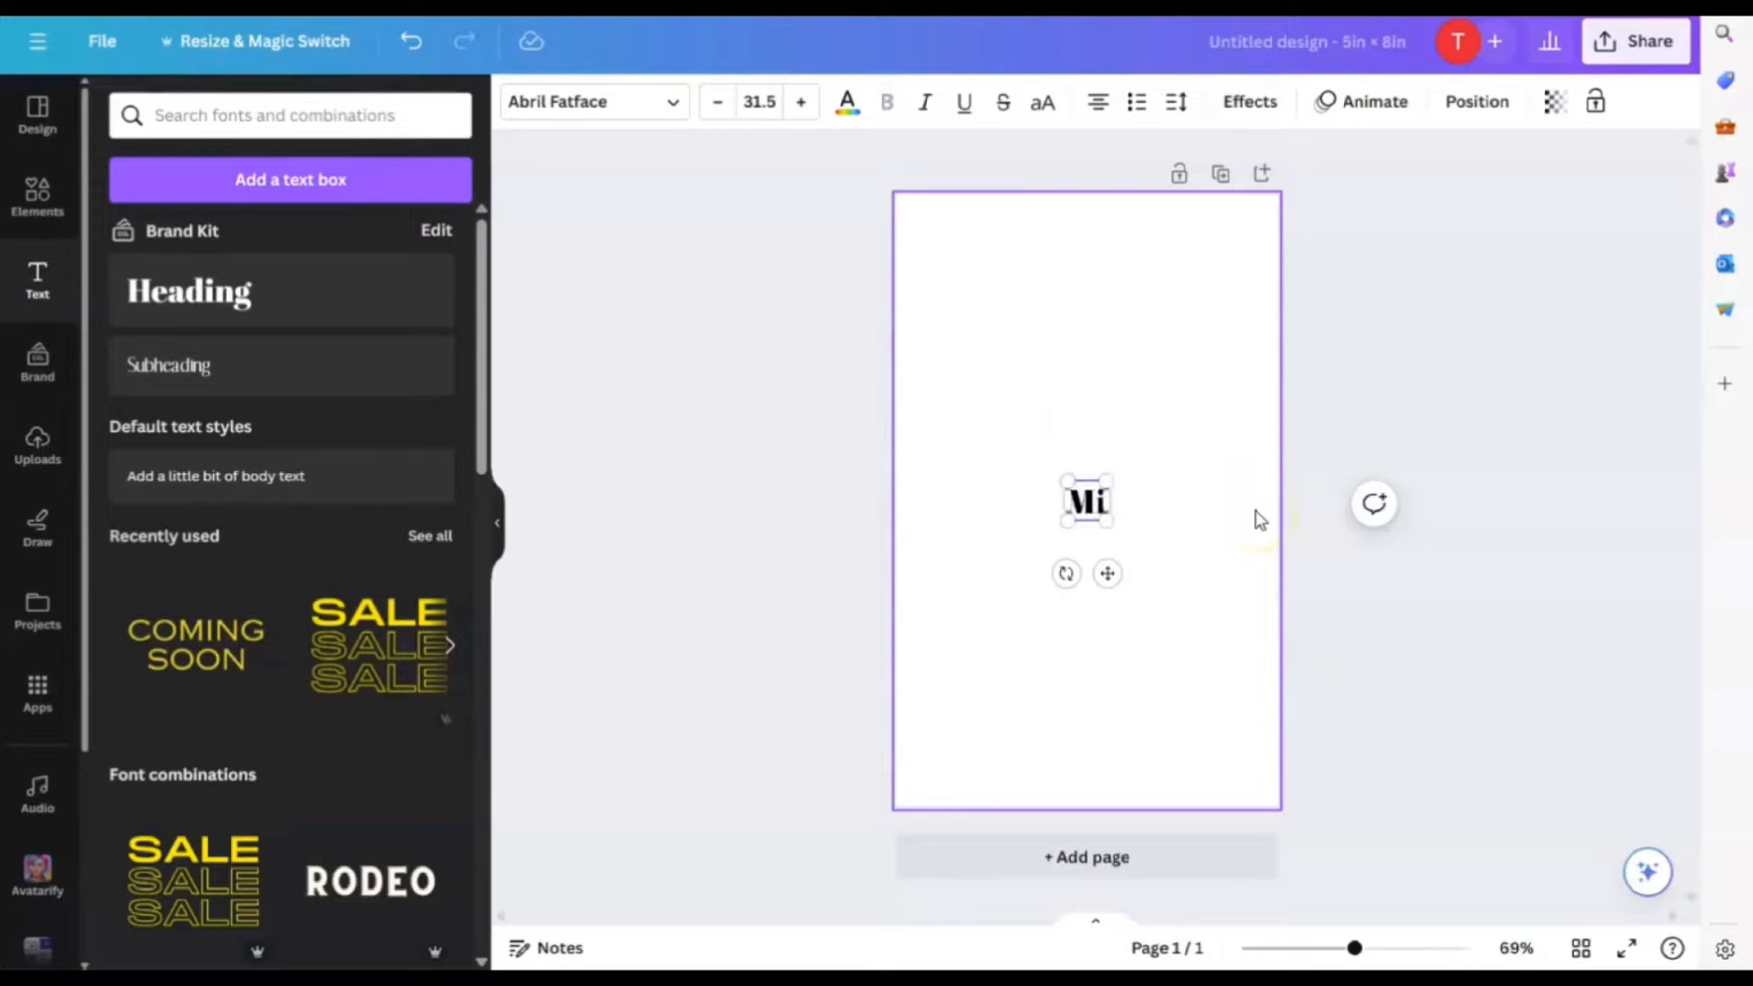
{"action": "type", "text": "nd"}
{"action": "key", "text": "BackSpace"}
{"action": "type", "text": "ndfuln"}
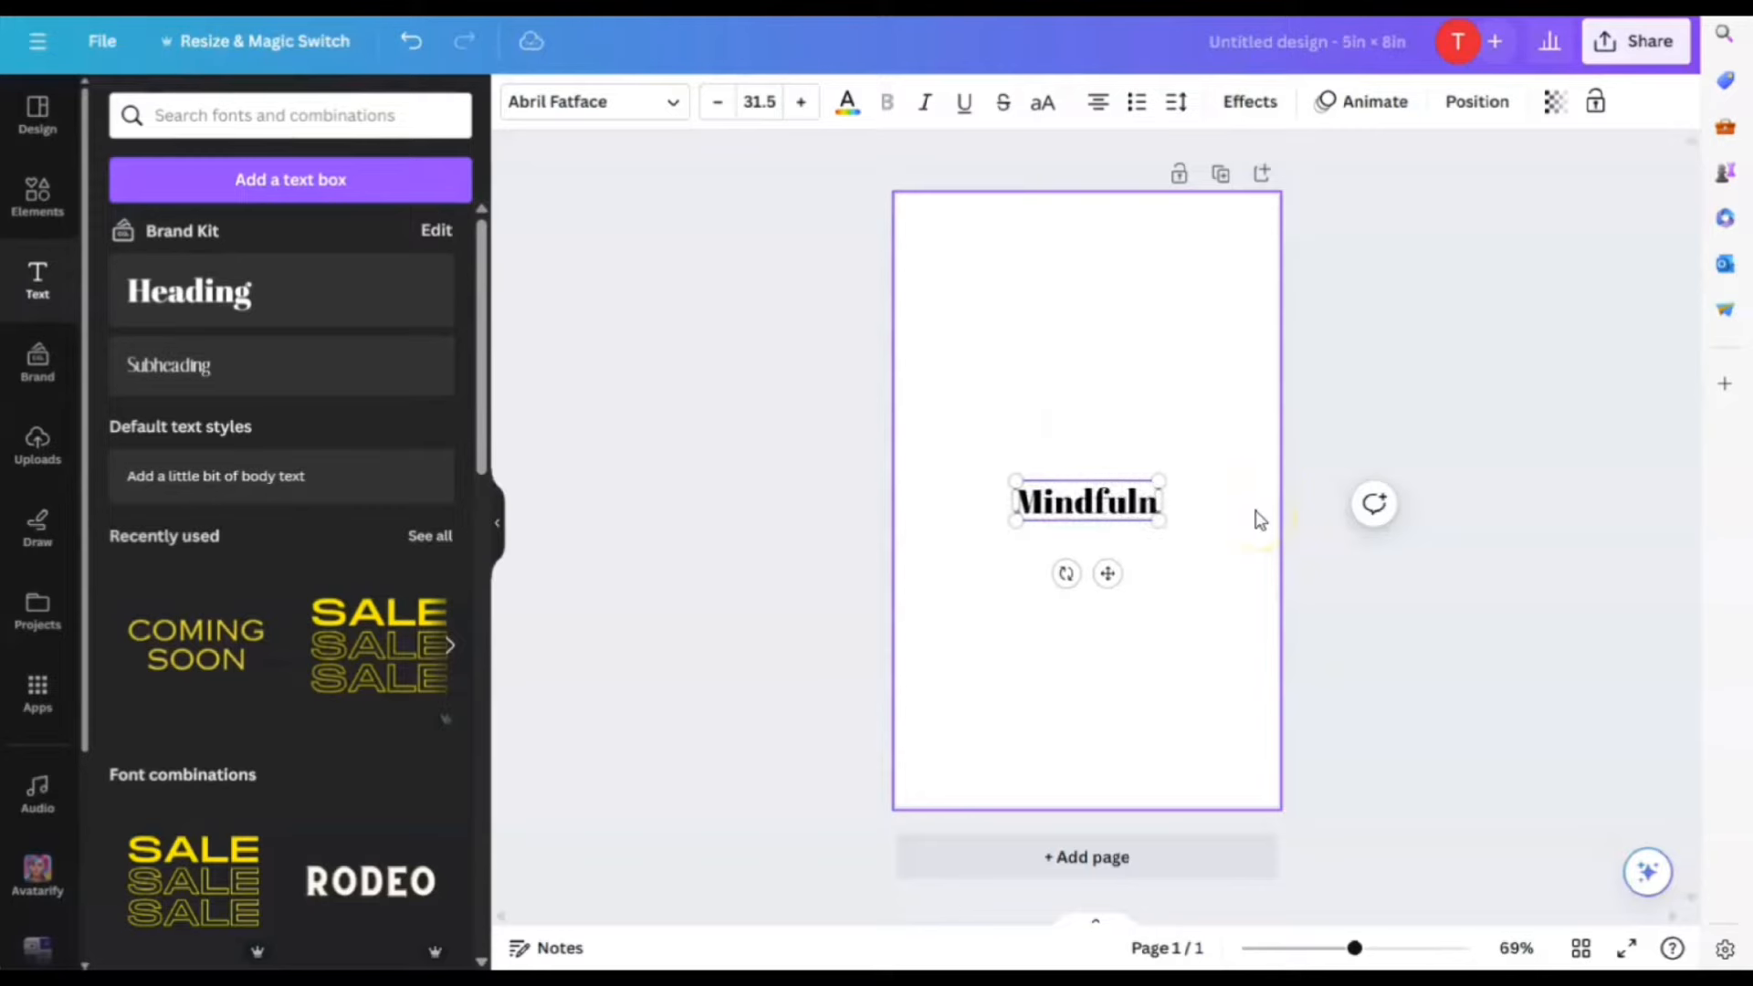
{"action": "type", "text": "ess for CHild"}
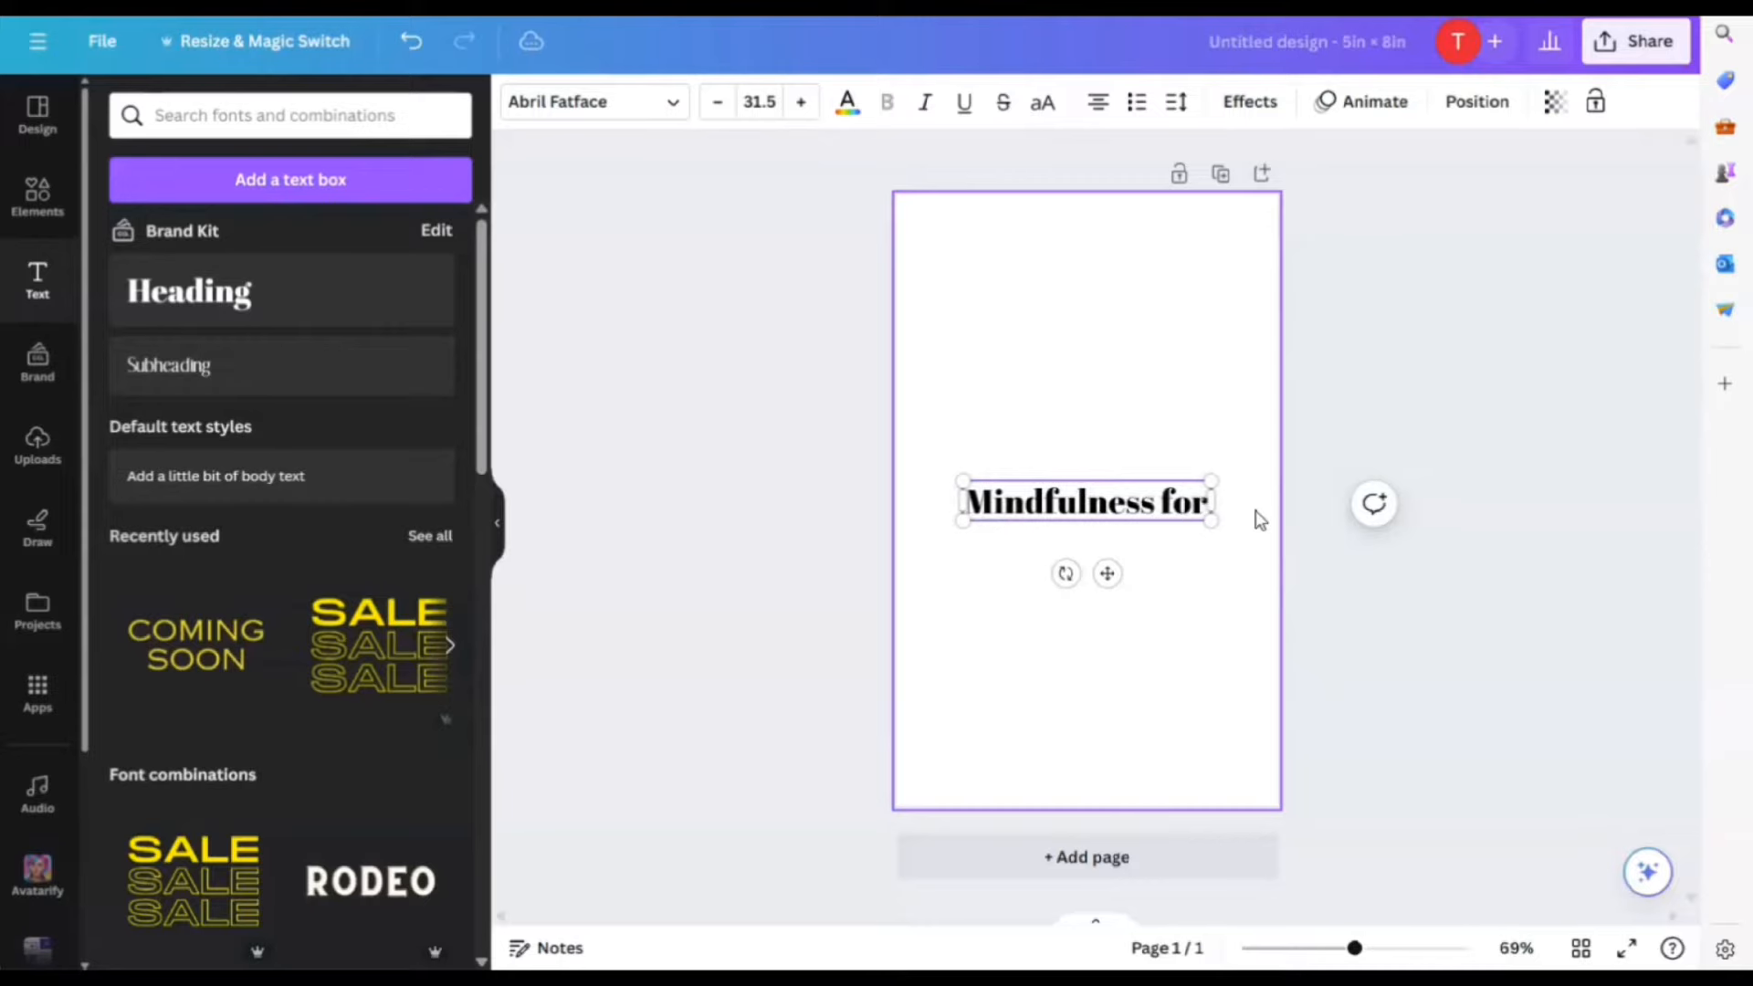
{"action": "key", "text": "BackSpace"}
{"action": "key", "text": "BackSpace"}
{"action": "key", "text": "BackSpace"}
{"action": "key", "text": "BackSpace"}
{"action": "type", "text": "hildren"}
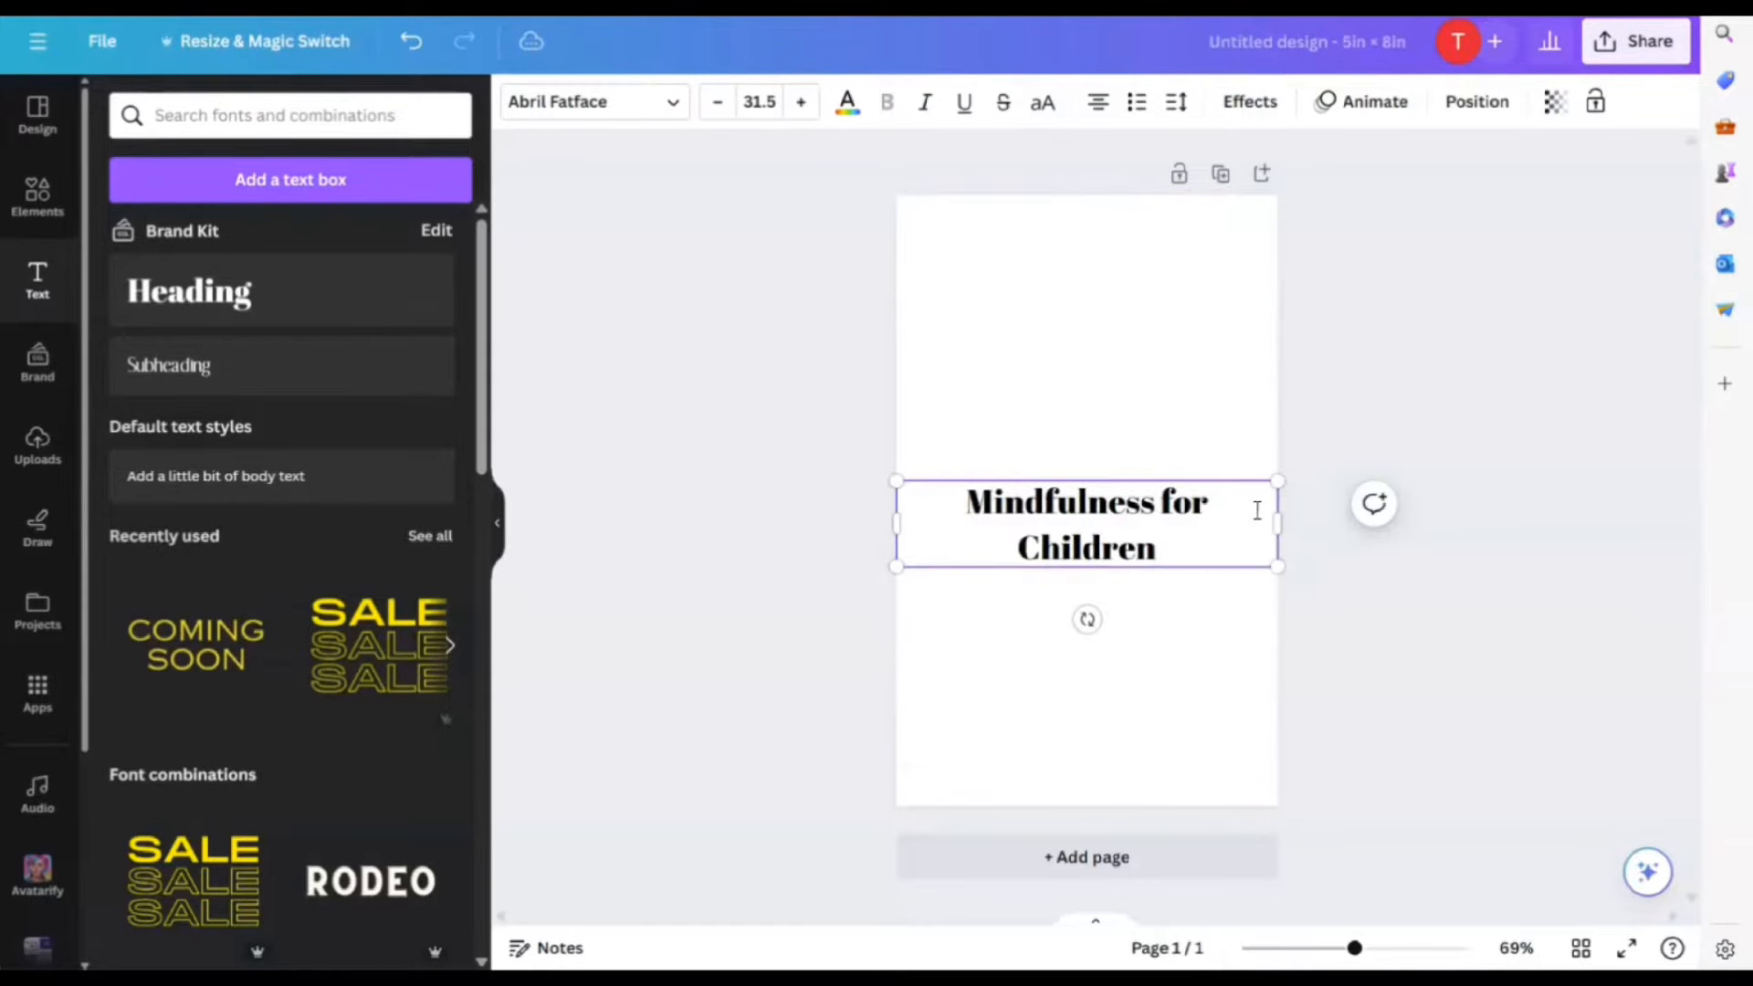
Widen the title so it fits, centre it on the page, and add a subheading box beneath
{"action": "left_click_drag", "start_coordinate": [1279, 520], "coordinate": [1134, 499]}
{"action": "left_click", "coordinate": [1123, 657]}
{"action": "left_click_drag", "start_coordinate": [1027, 515], "coordinate": [1108, 435]}
{"action": "left_click", "coordinate": [1241, 630]}
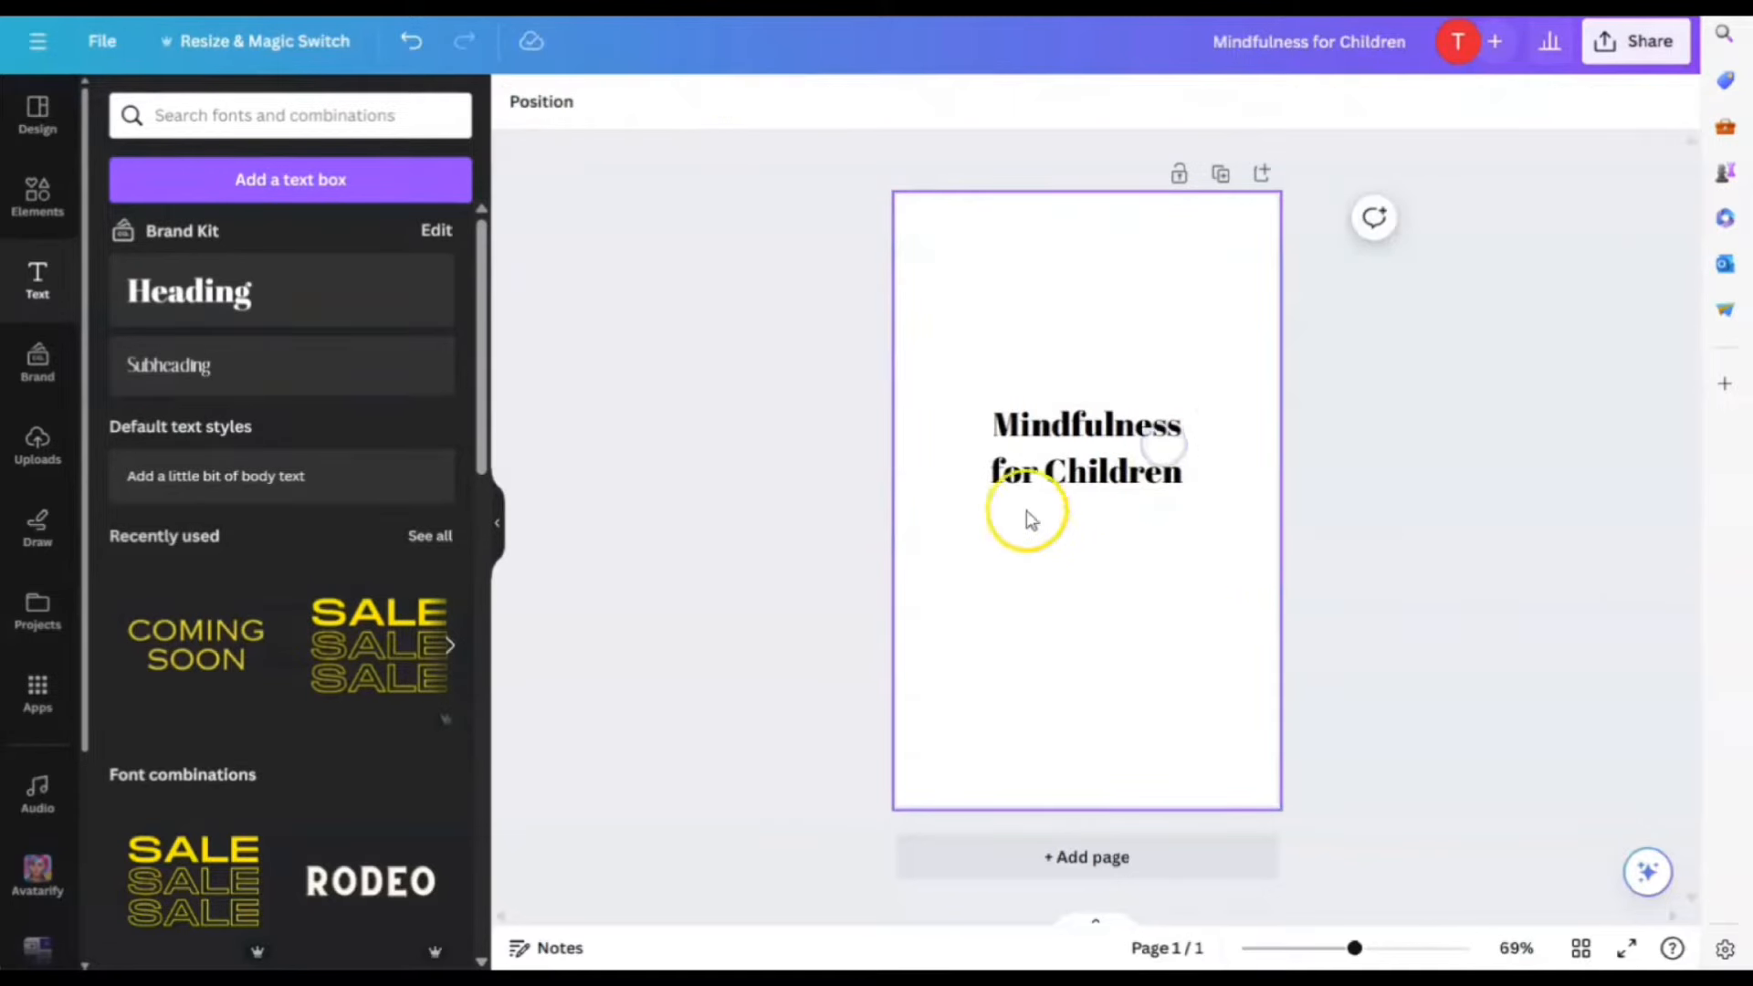
{"action": "left_click", "coordinate": [176, 377]}
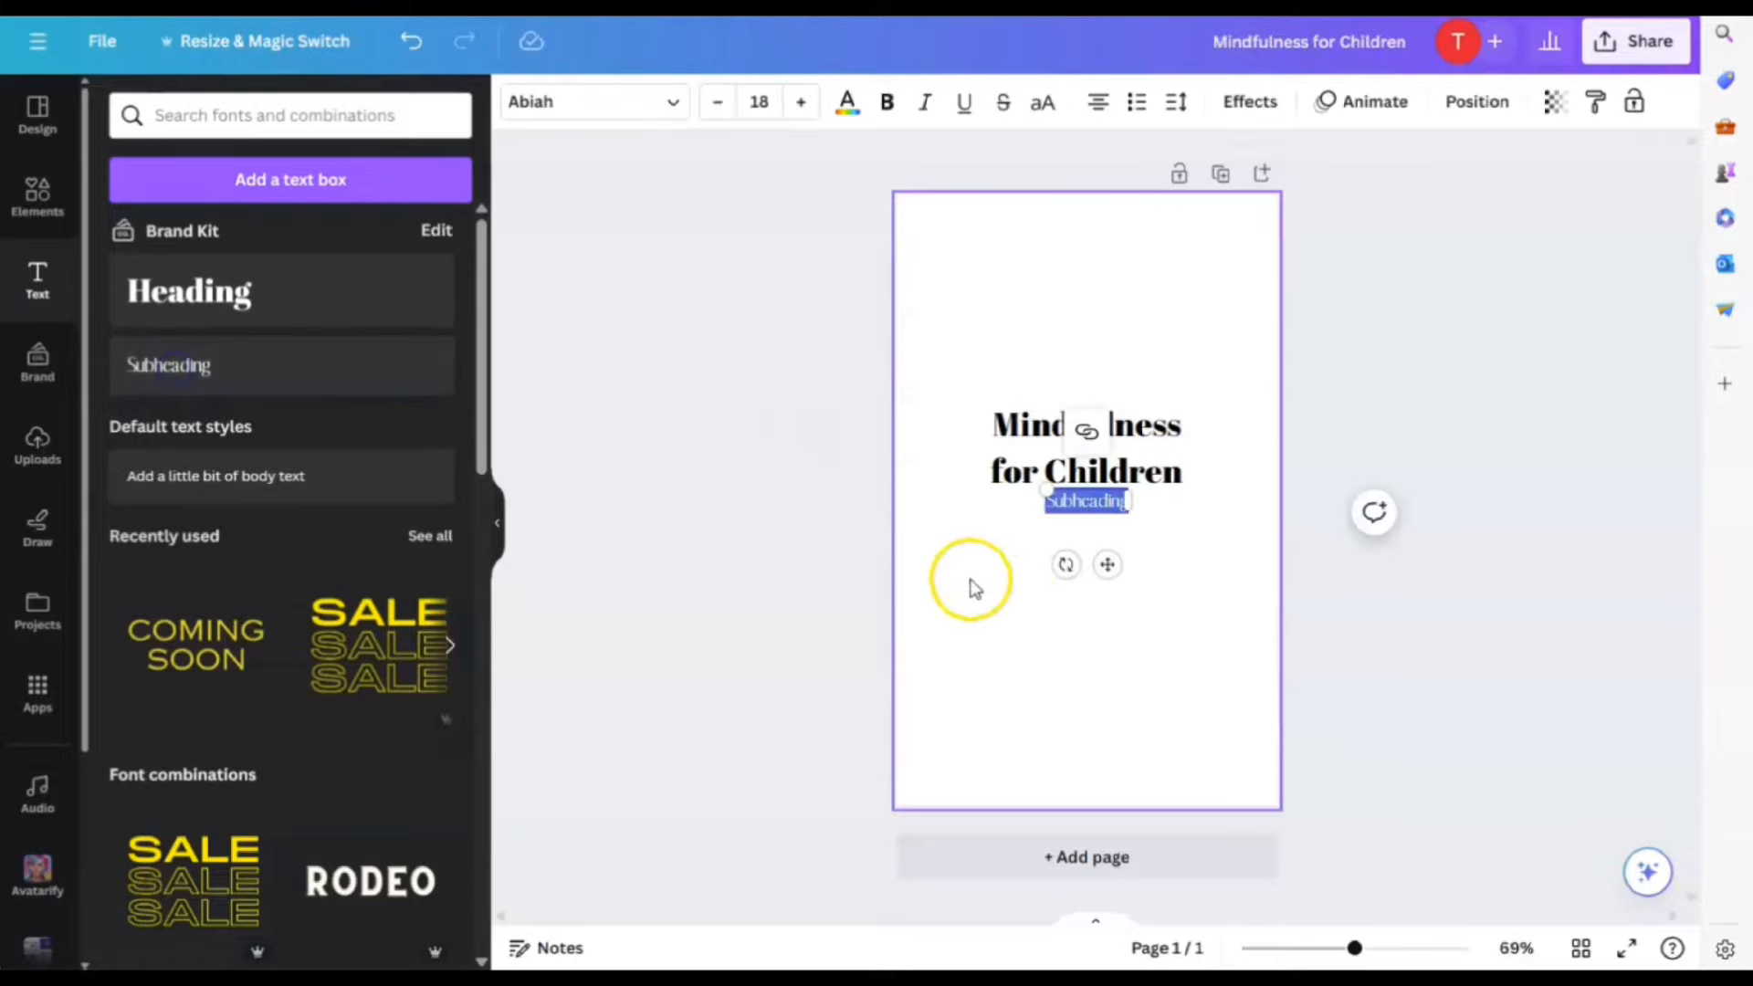
Make the subheading read 'A guide to helping children be present in the moment' on two centred lines
{"action": "left_click", "coordinate": [1121, 566]}
{"action": "left_click", "coordinate": [1102, 519]}
{"action": "left_click_drag", "start_coordinate": [1101, 560], "coordinate": [1104, 573]}
{"action": "left_click", "coordinate": [1097, 528]}
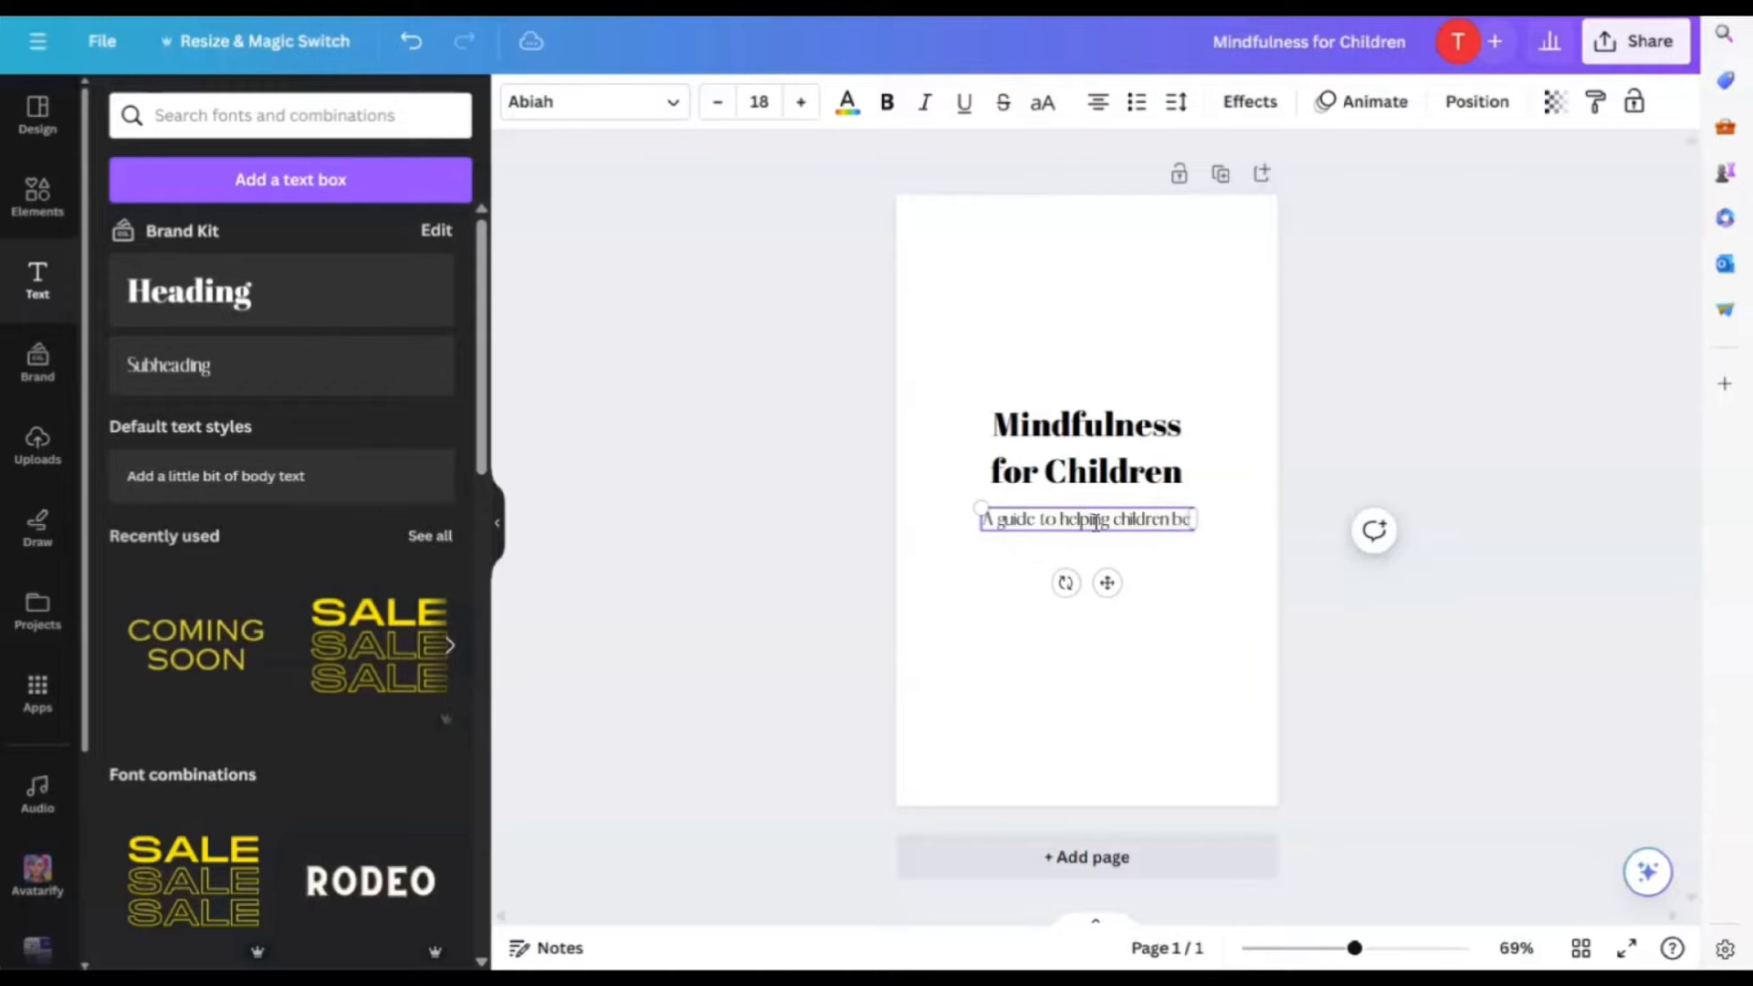
{"action": "type", "text": "in the moment"}
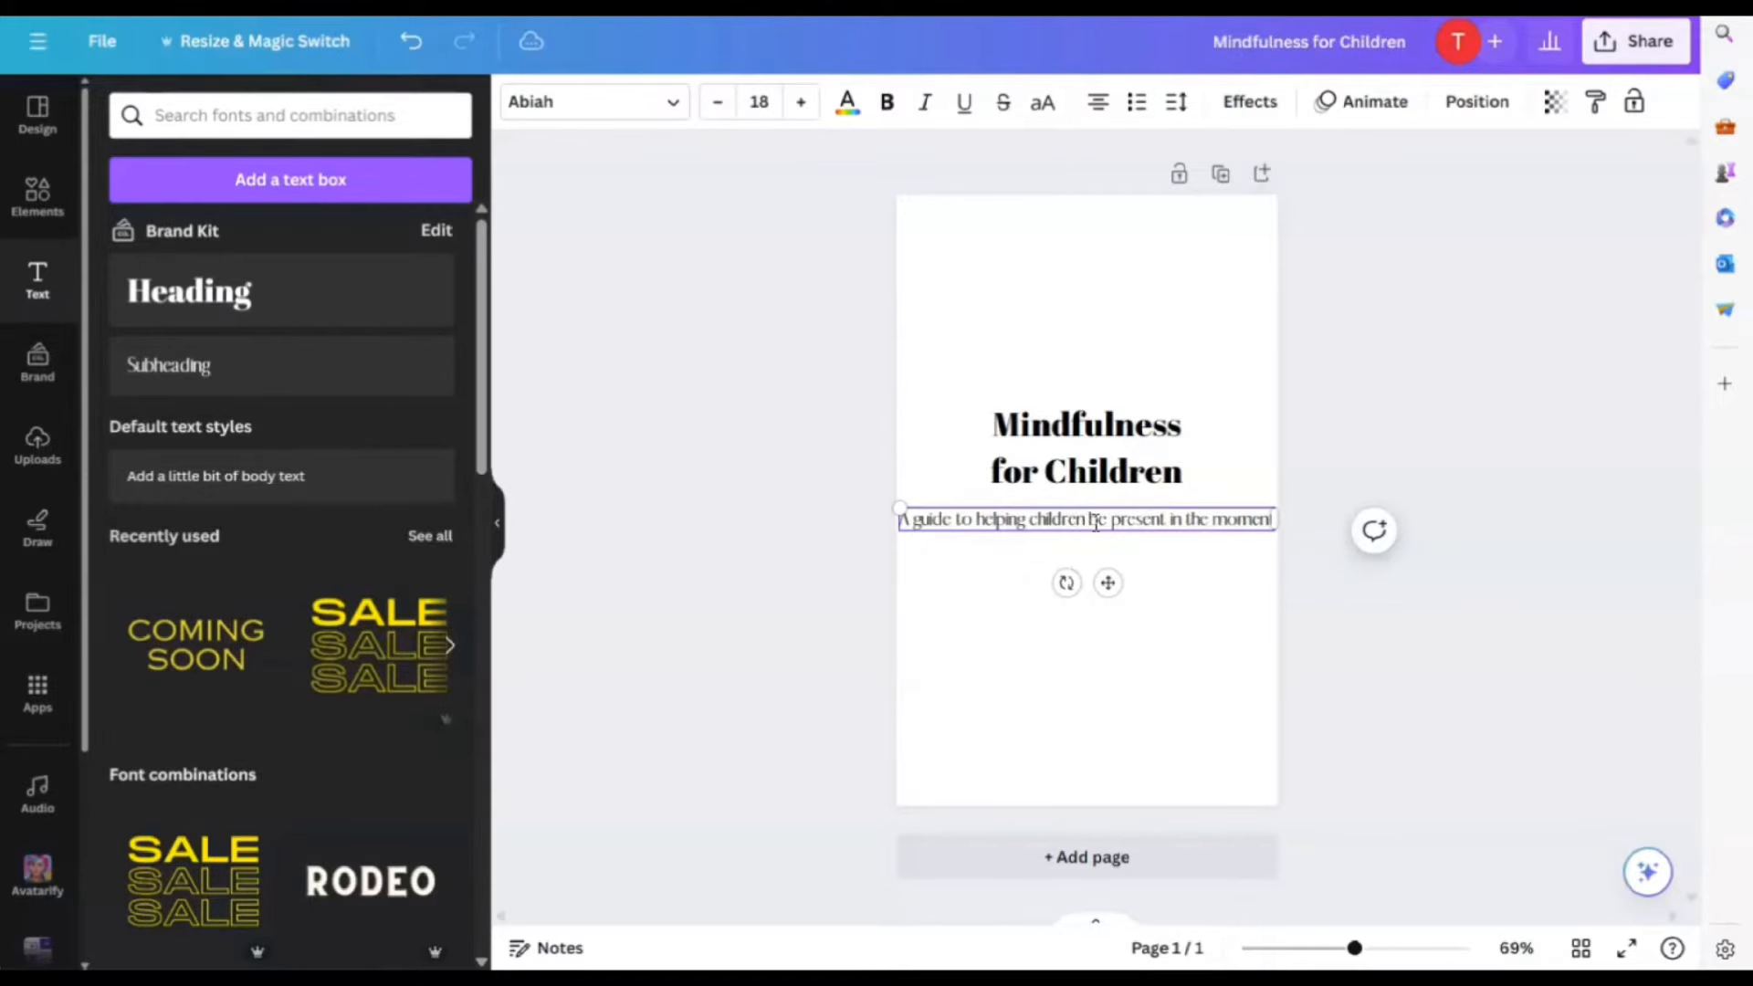
{"action": "left_click", "coordinate": [1089, 521]}
{"action": "left_click", "coordinate": [1275, 527]}
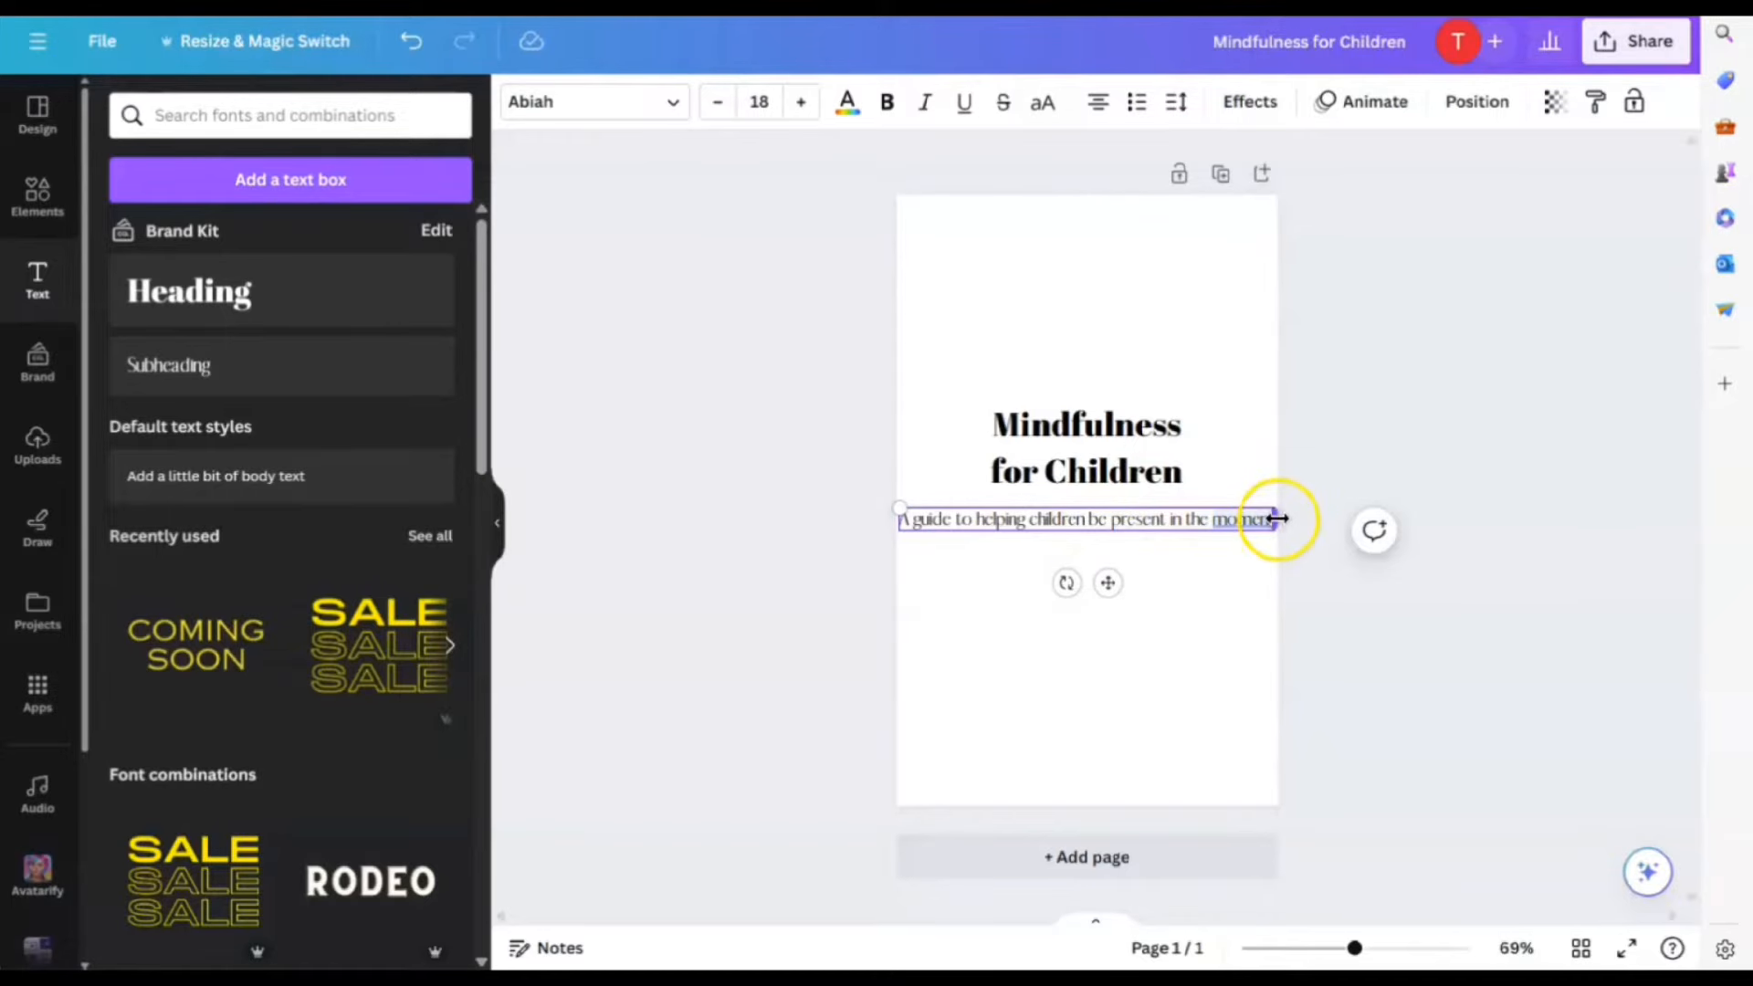
{"action": "left_click_drag", "start_coordinate": [1277, 519], "coordinate": [1130, 529]}
{"action": "left_click", "coordinate": [1187, 611]}
{"action": "left_click", "coordinate": [1214, 650]}
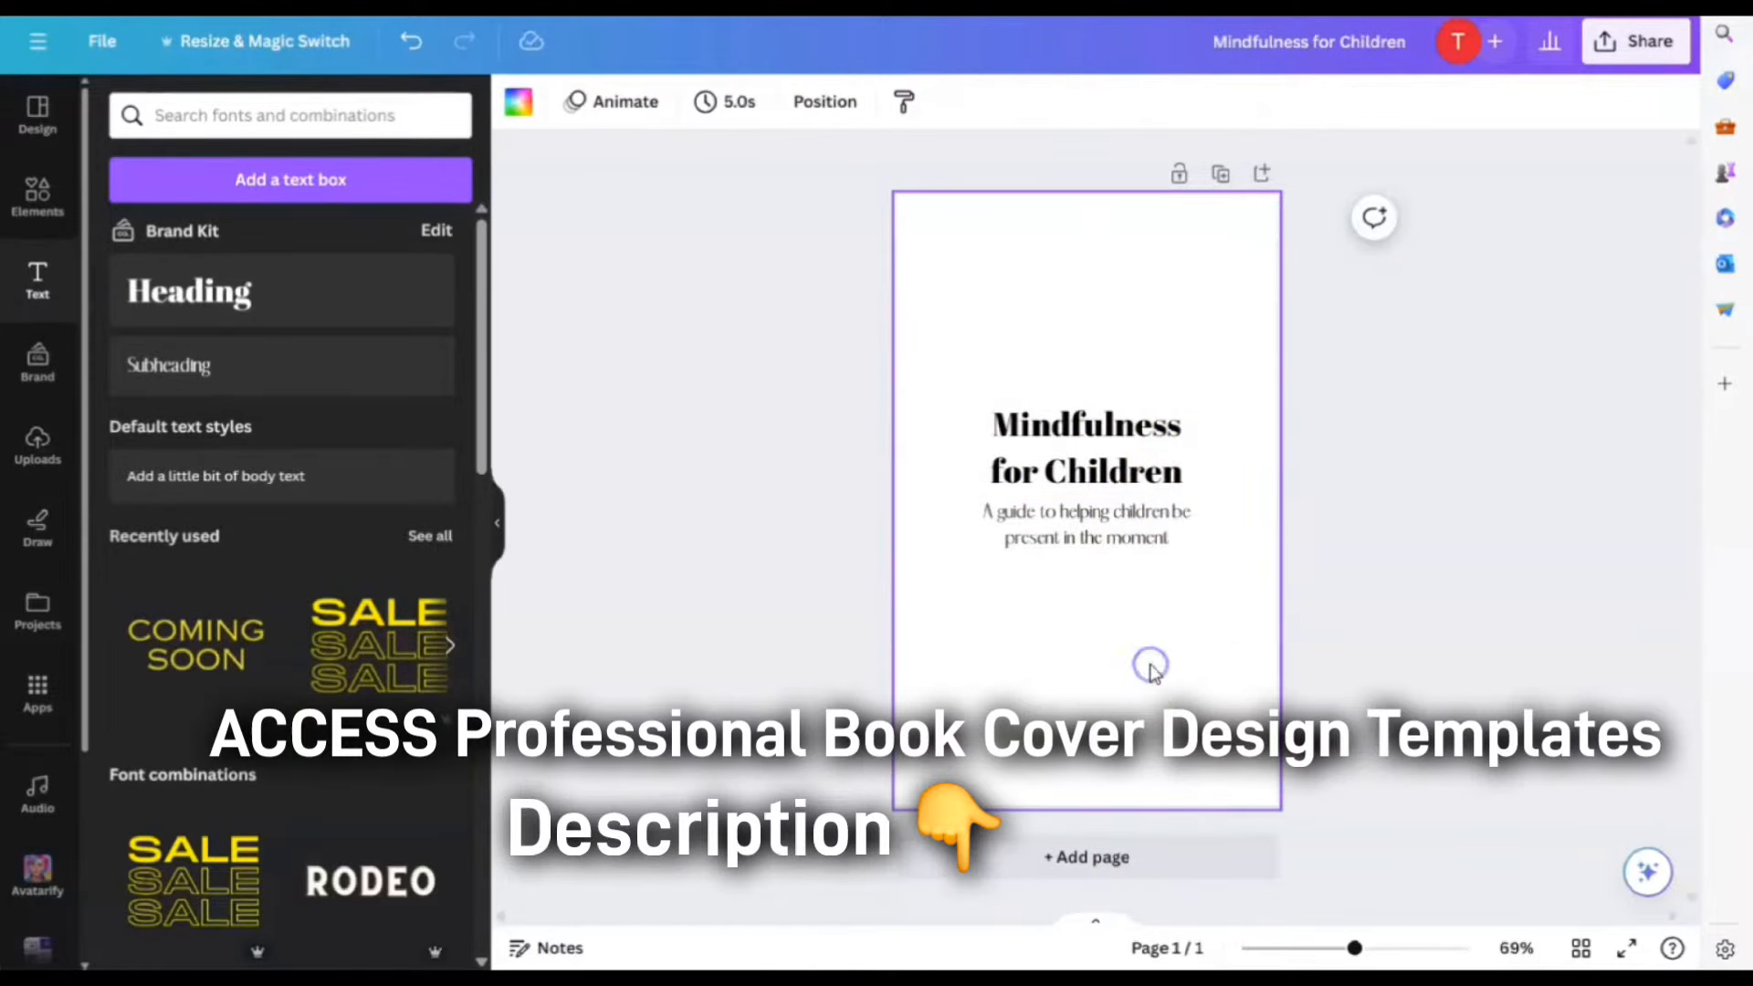
Add a subheading box near the bottom of the cover, type the author's name, and centre it
{"action": "left_click", "coordinate": [156, 378]}
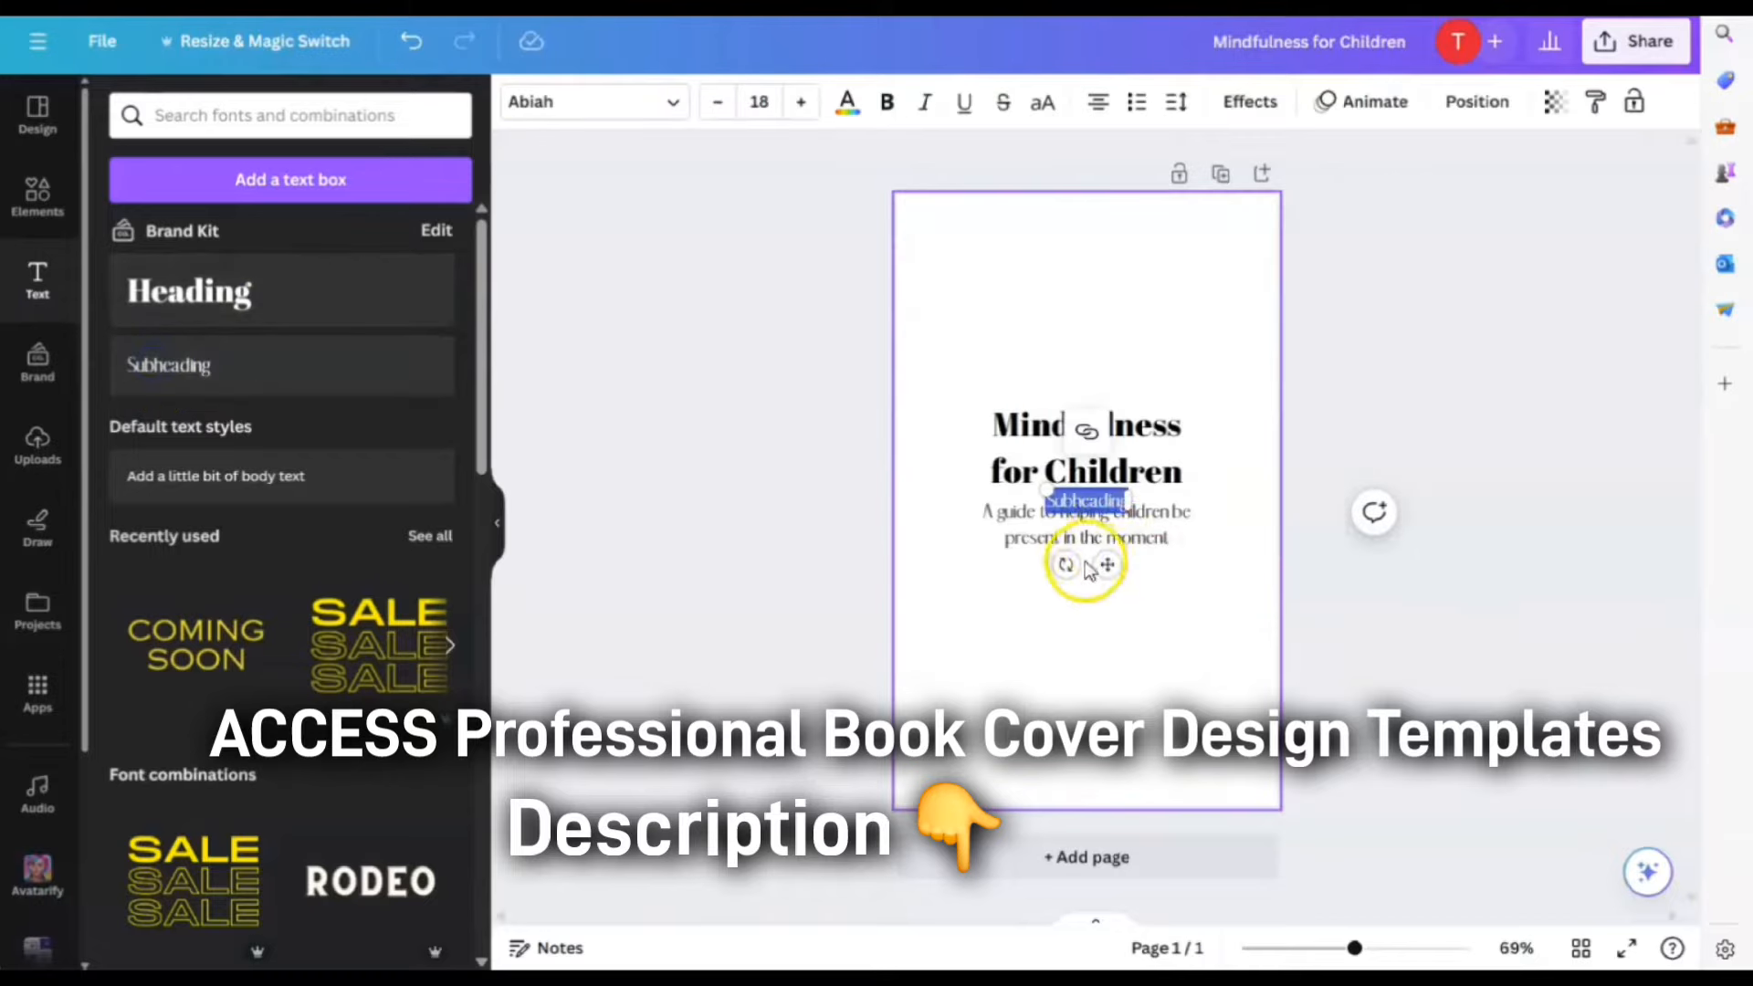
{"action": "left_click_drag", "start_coordinate": [1108, 559], "coordinate": [1107, 786]}
{"action": "left_click", "coordinate": [1084, 728]}
{"action": "double_click", "coordinate": [1111, 728]}
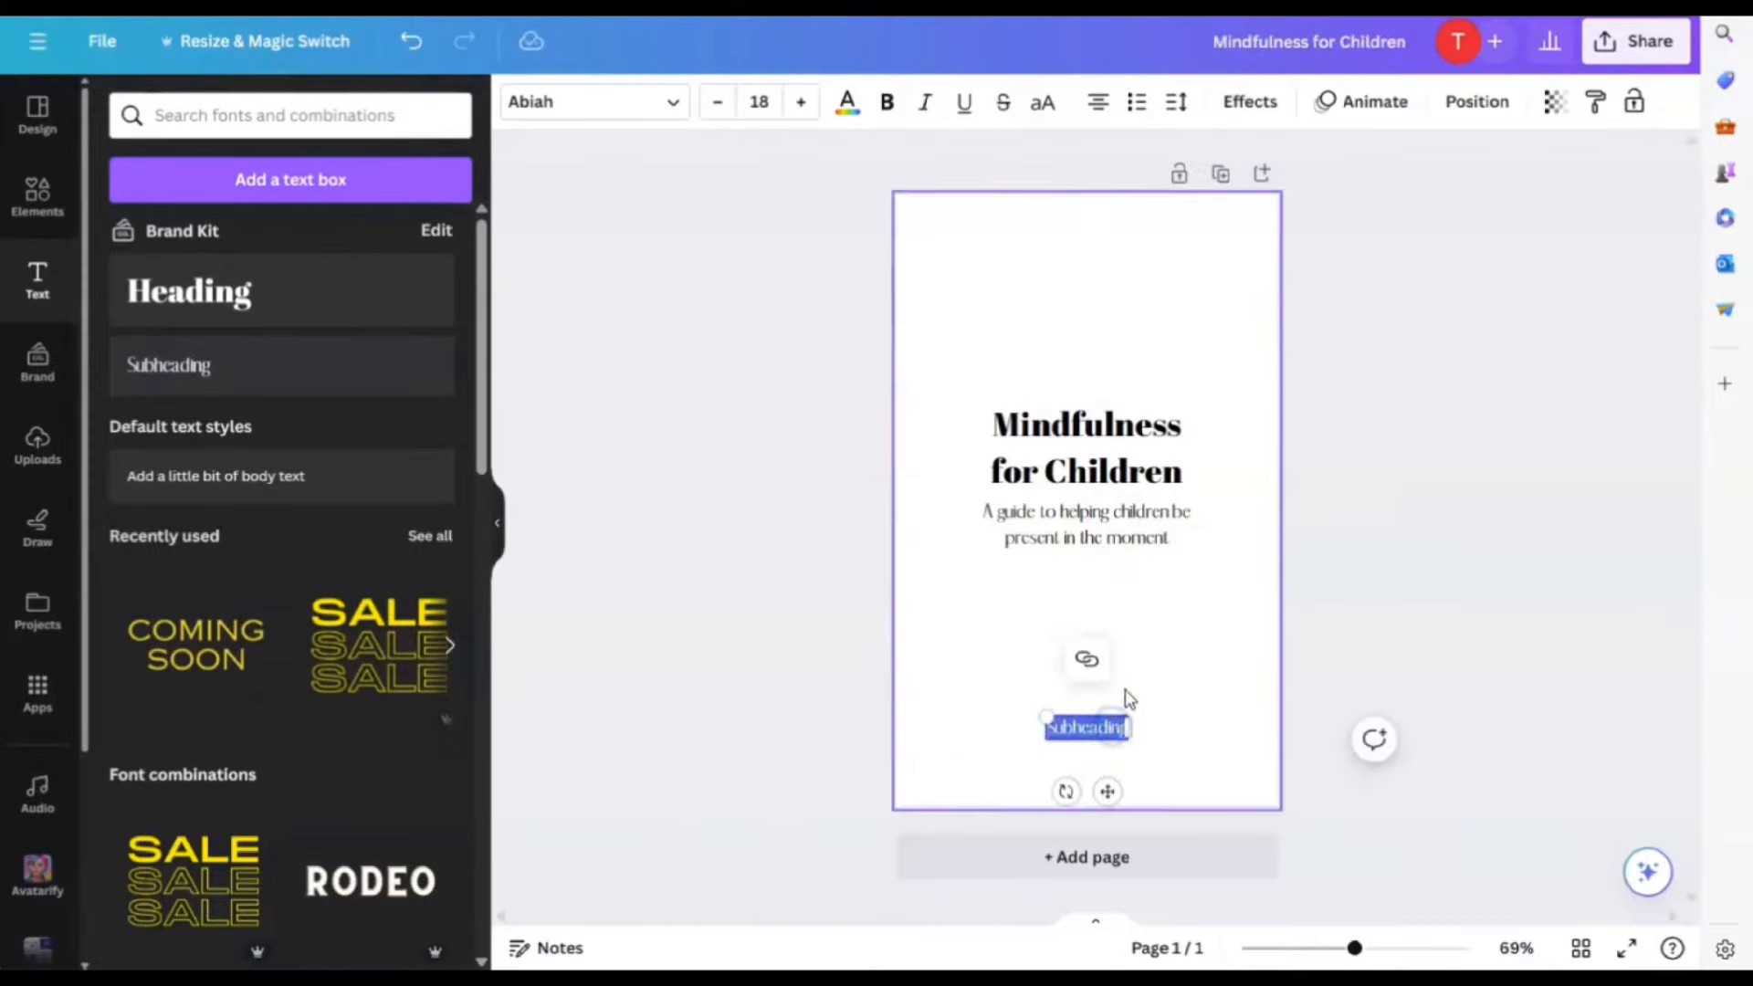
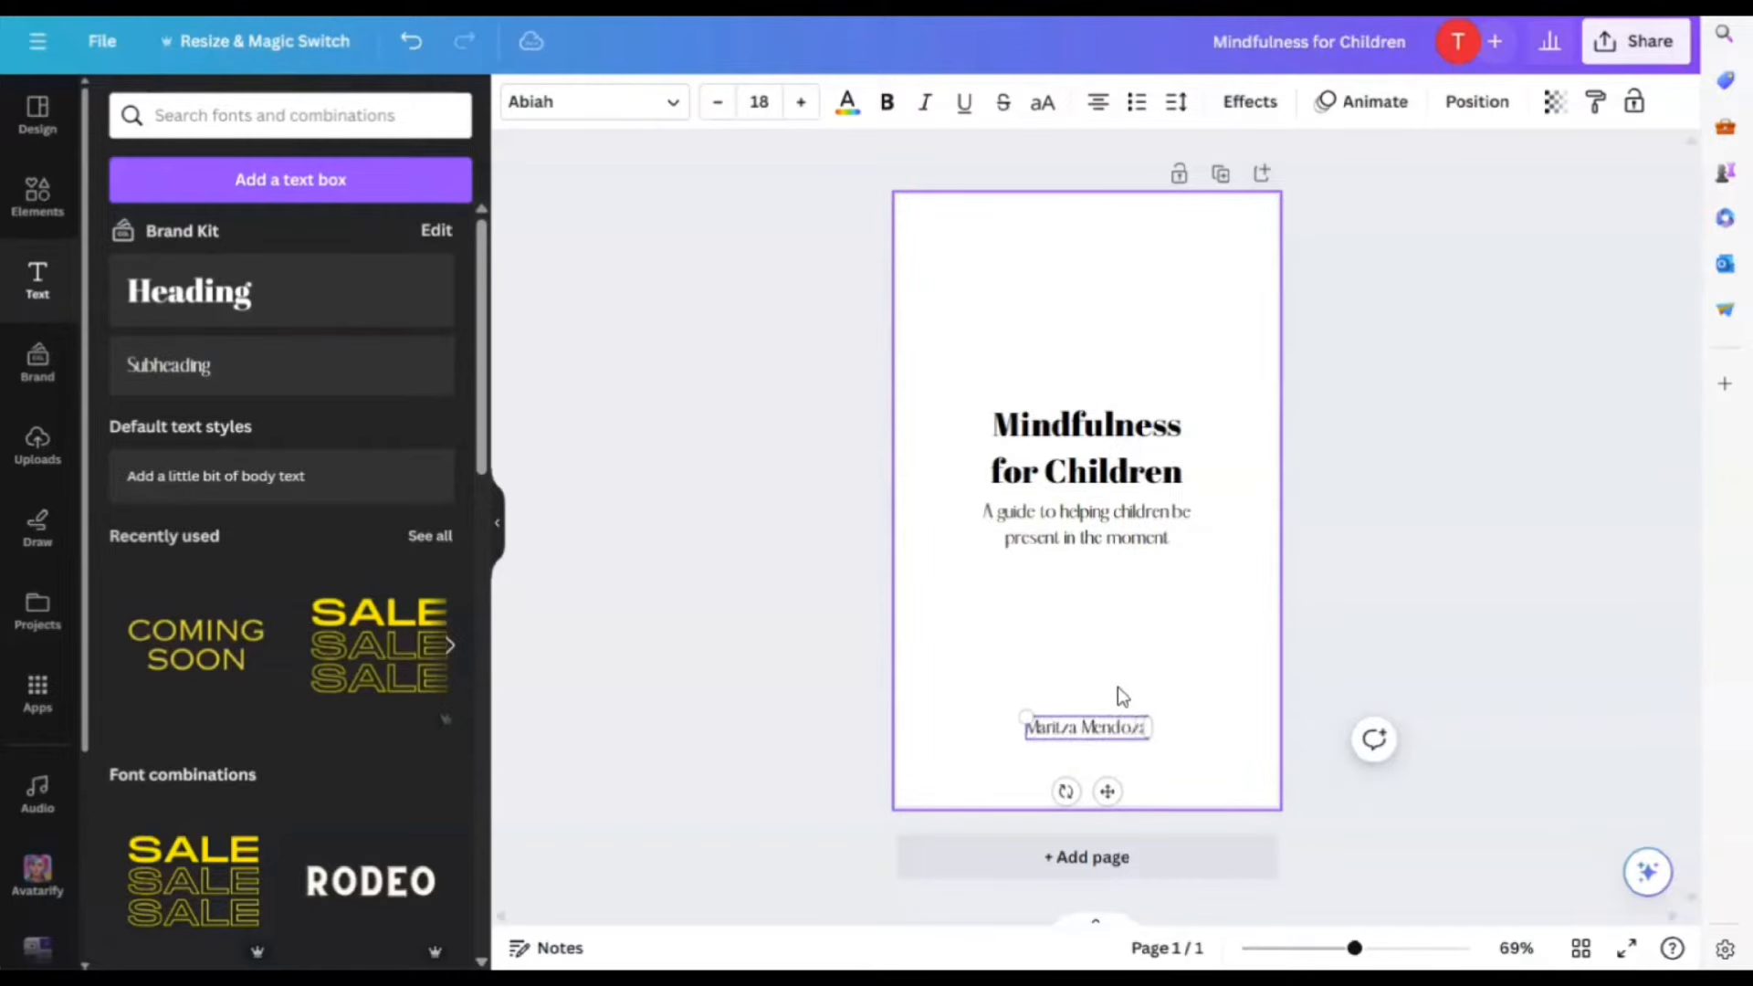
{"action": "left_click", "coordinate": [1117, 686]}
{"action": "left_click_drag", "start_coordinate": [1094, 719], "coordinate": [1092, 717]}
{"action": "left_click", "coordinate": [1193, 708]}
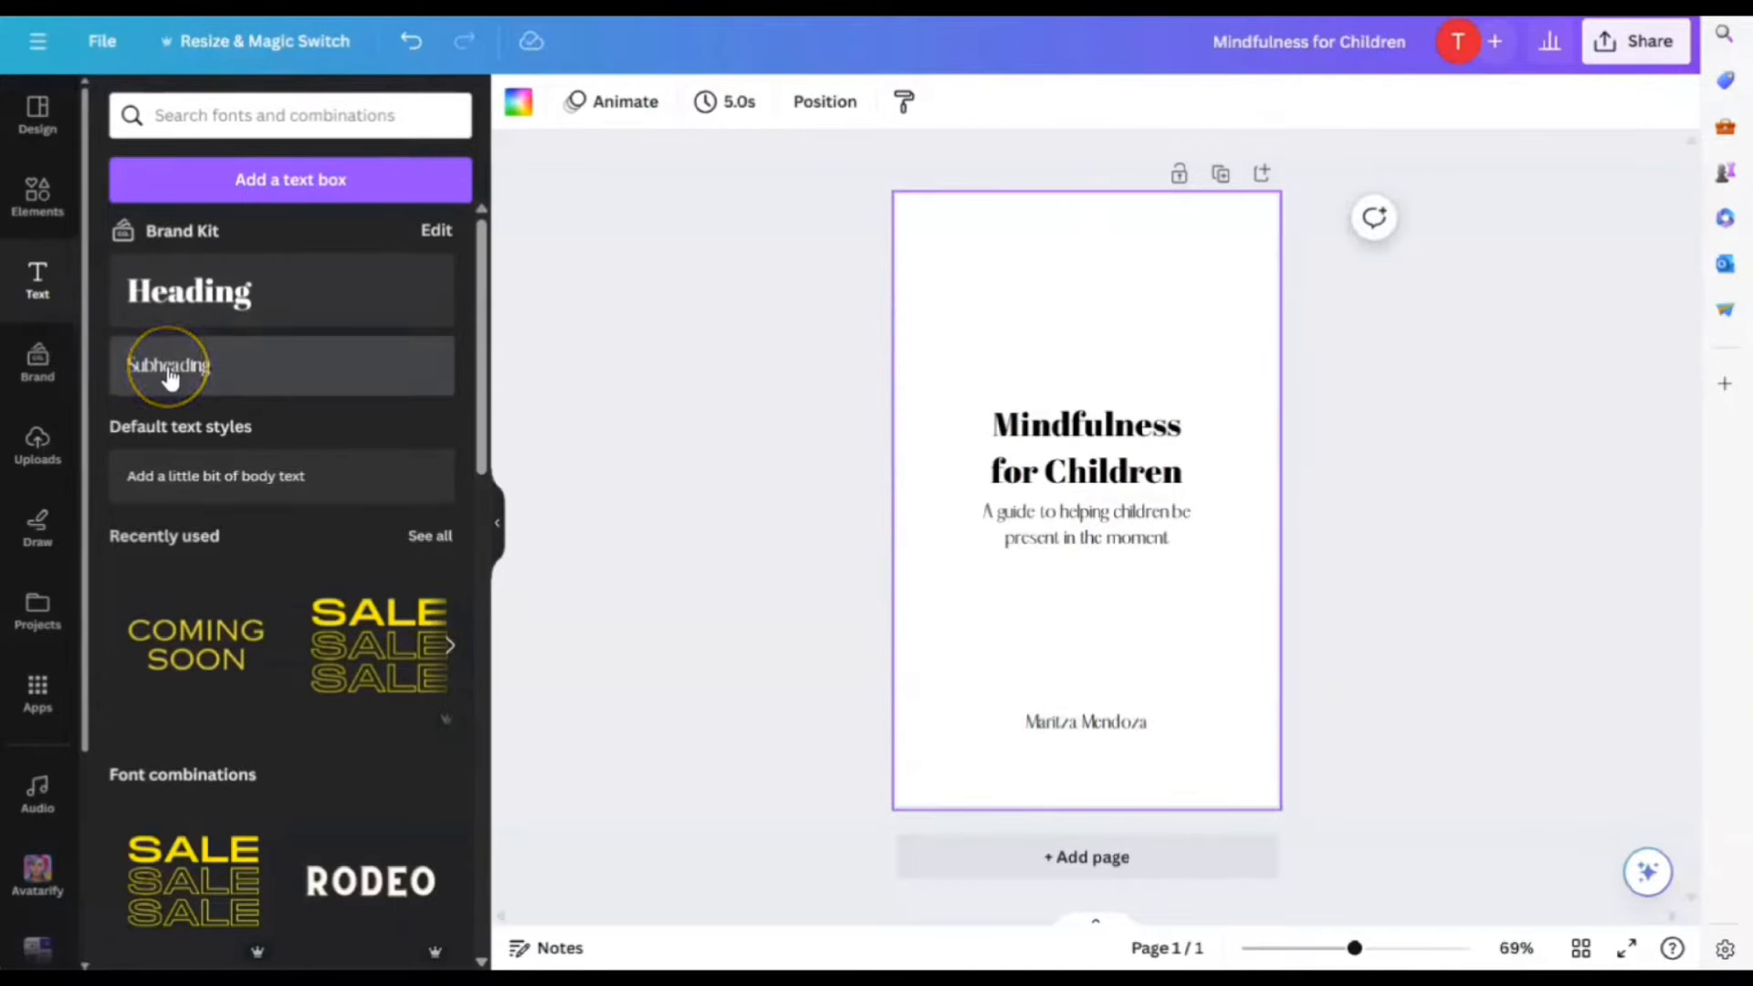
Add a small three-line '100 Activity pages' text block between the tagline and the author's name
{"action": "left_click", "coordinate": [167, 374]}
{"action": "left_click_drag", "start_coordinate": [1107, 560], "coordinate": [1203, 675]}
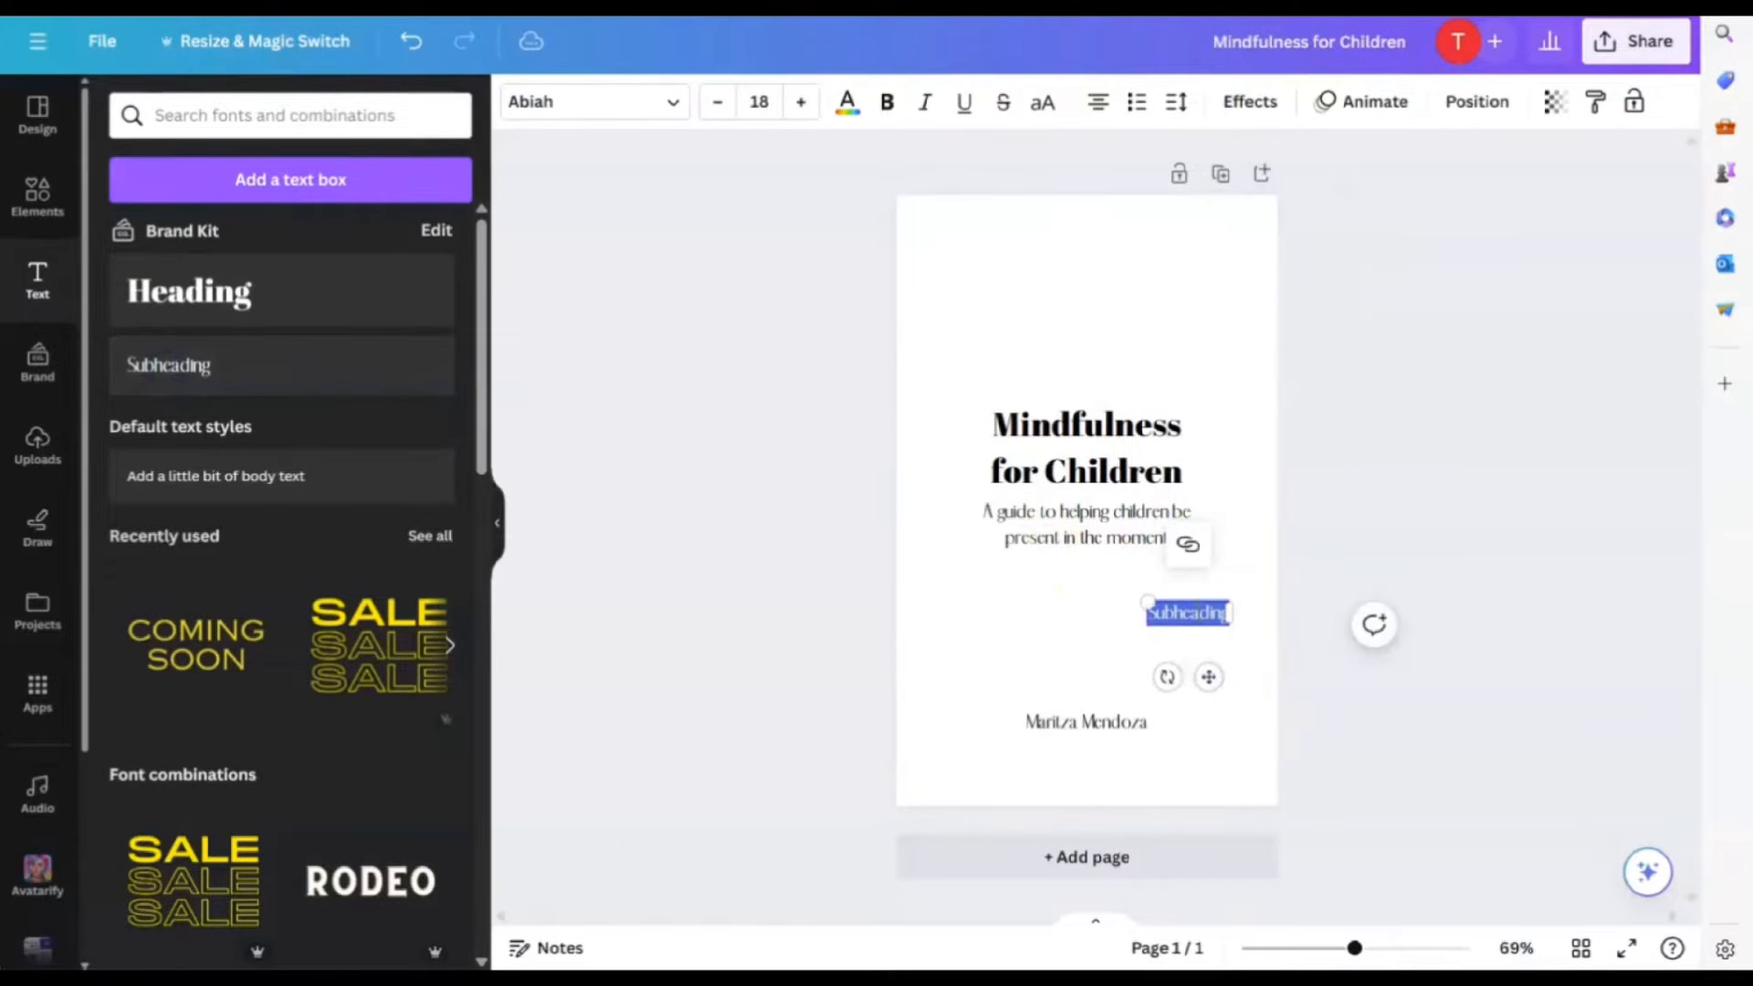
{"action": "key", "text": "BackSpace"}
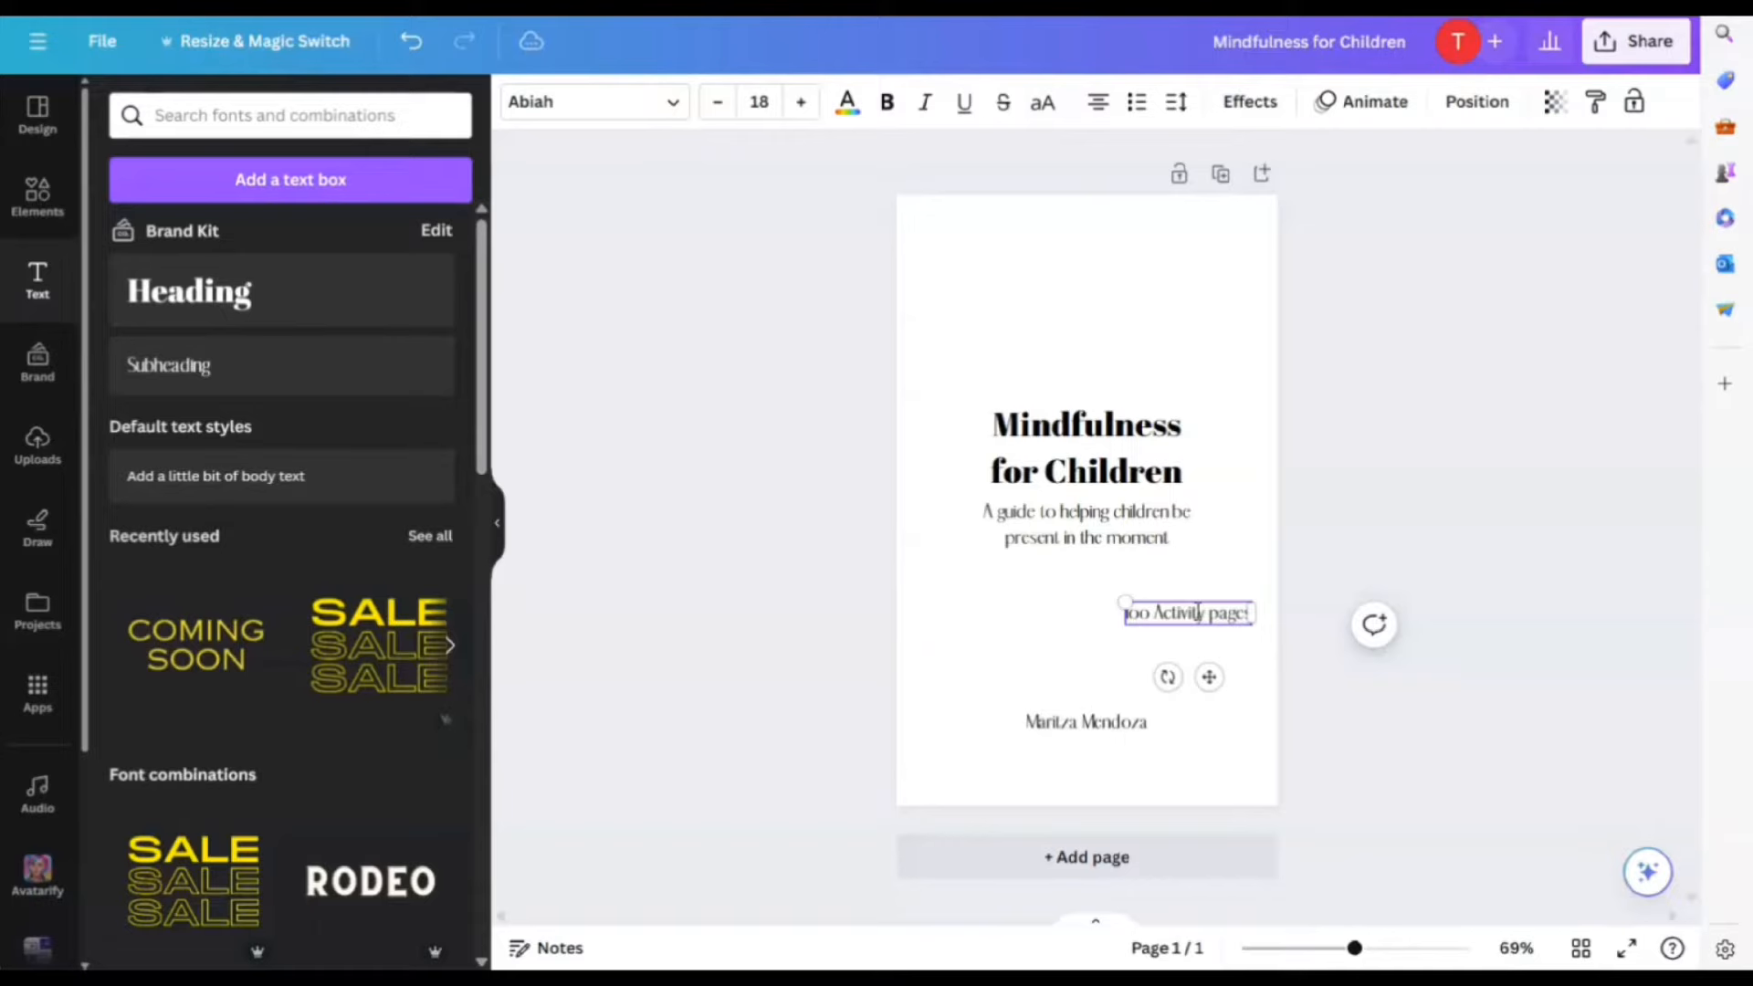
{"action": "left_click_drag", "start_coordinate": [1253, 619], "coordinate": [1202, 627]}
{"action": "left_click", "coordinate": [1234, 706]}
{"action": "left_click", "coordinate": [1208, 755]}
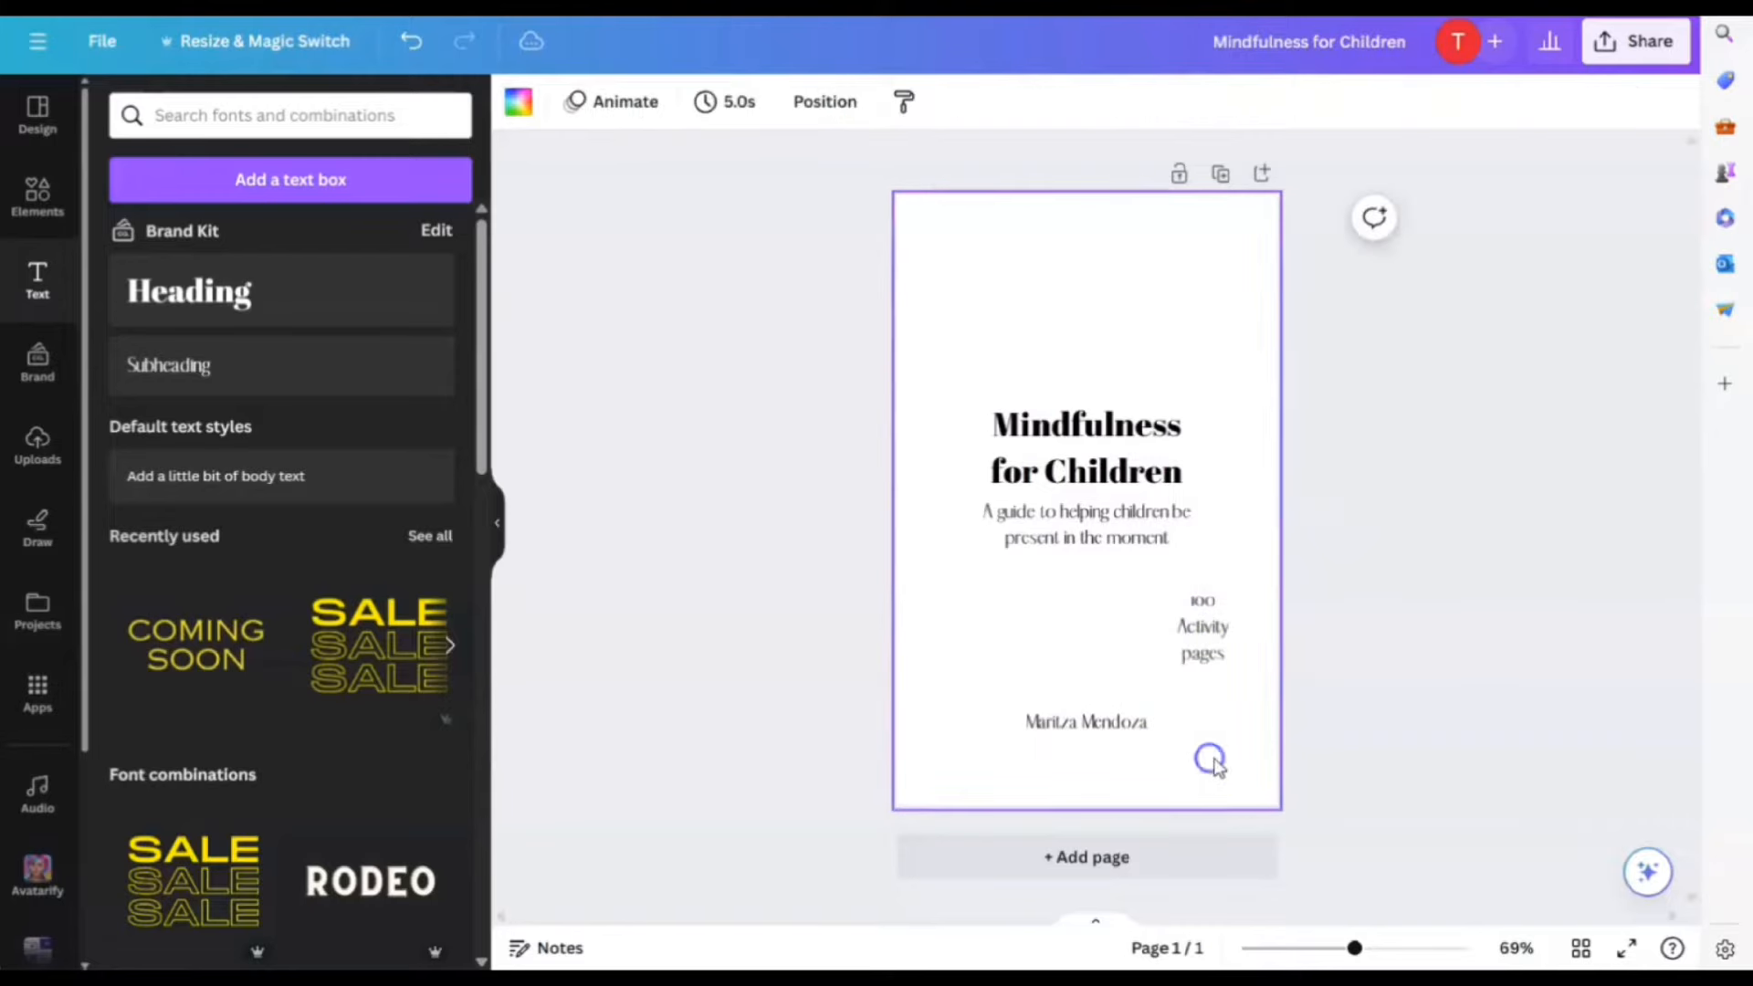
Review the position of each text block, then bring up the Elements library
{"action": "left_click", "coordinate": [1084, 447]}
{"action": "left_click", "coordinate": [1137, 516]}
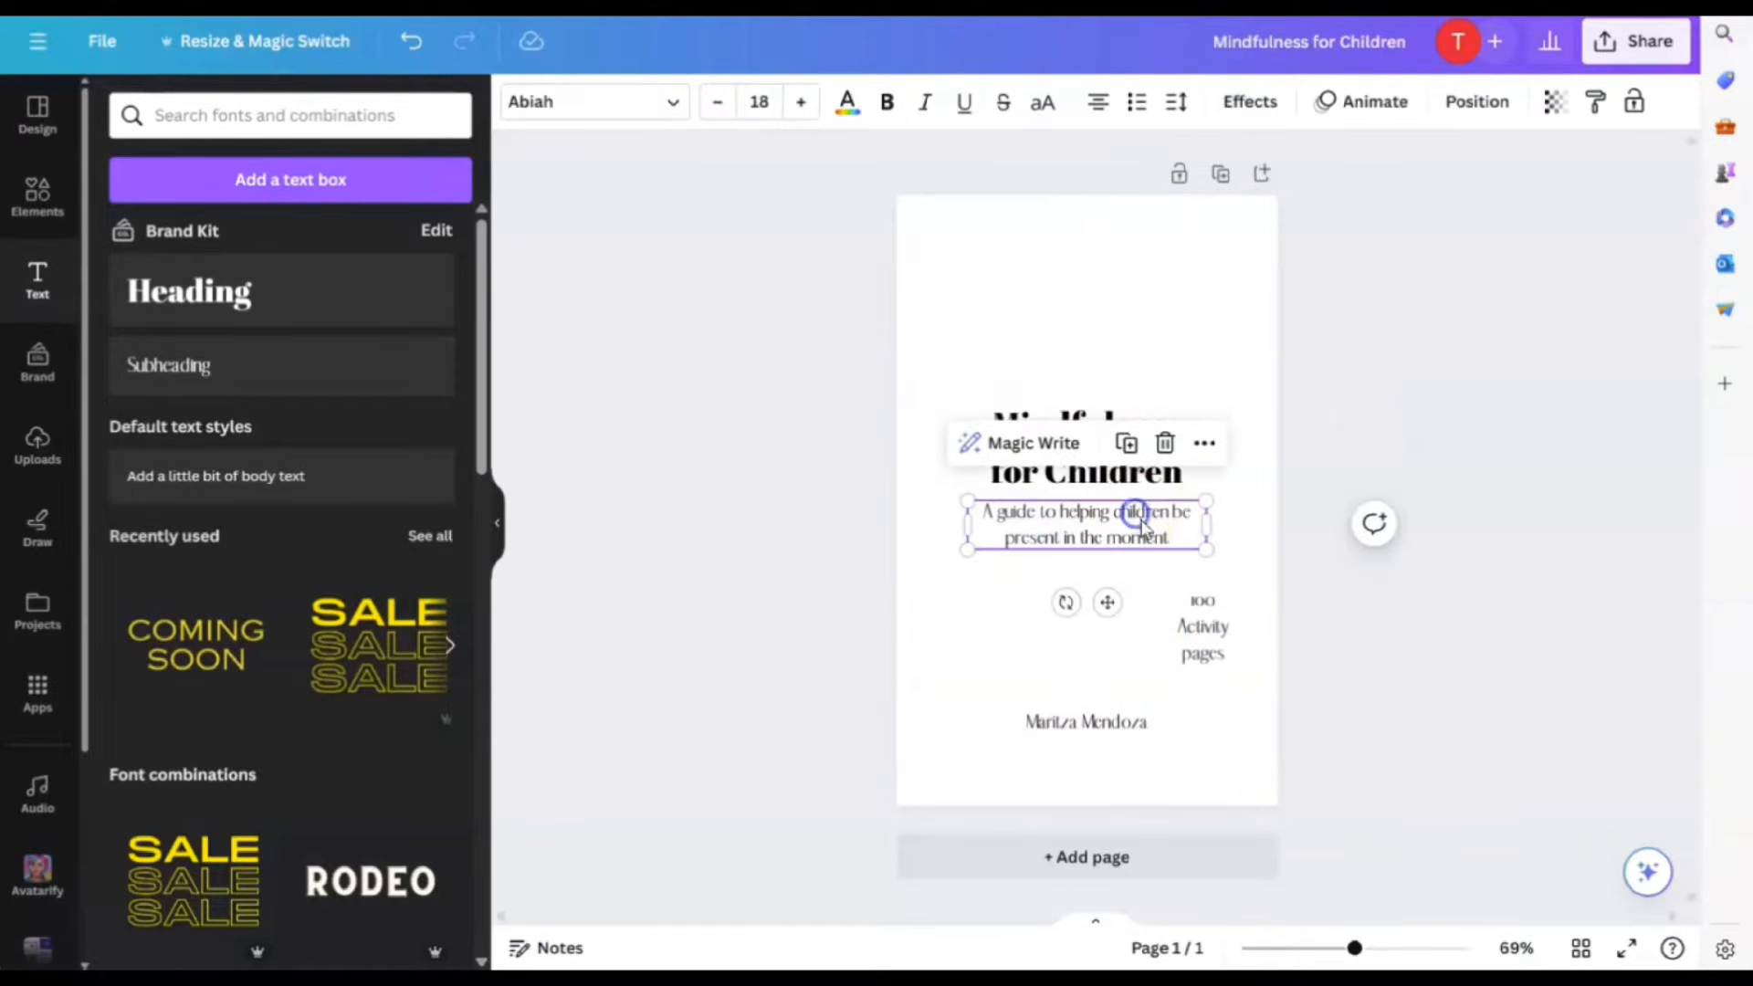
{"action": "left_click", "coordinate": [1213, 634]}
{"action": "mouse_move", "coordinate": [1216, 626]}
{"action": "left_mouse_down"}
{"action": "mouse_move", "coordinate": [1214, 611]}
{"action": "mouse_move", "coordinate": [1214, 625]}
{"action": "left_mouse_up"}
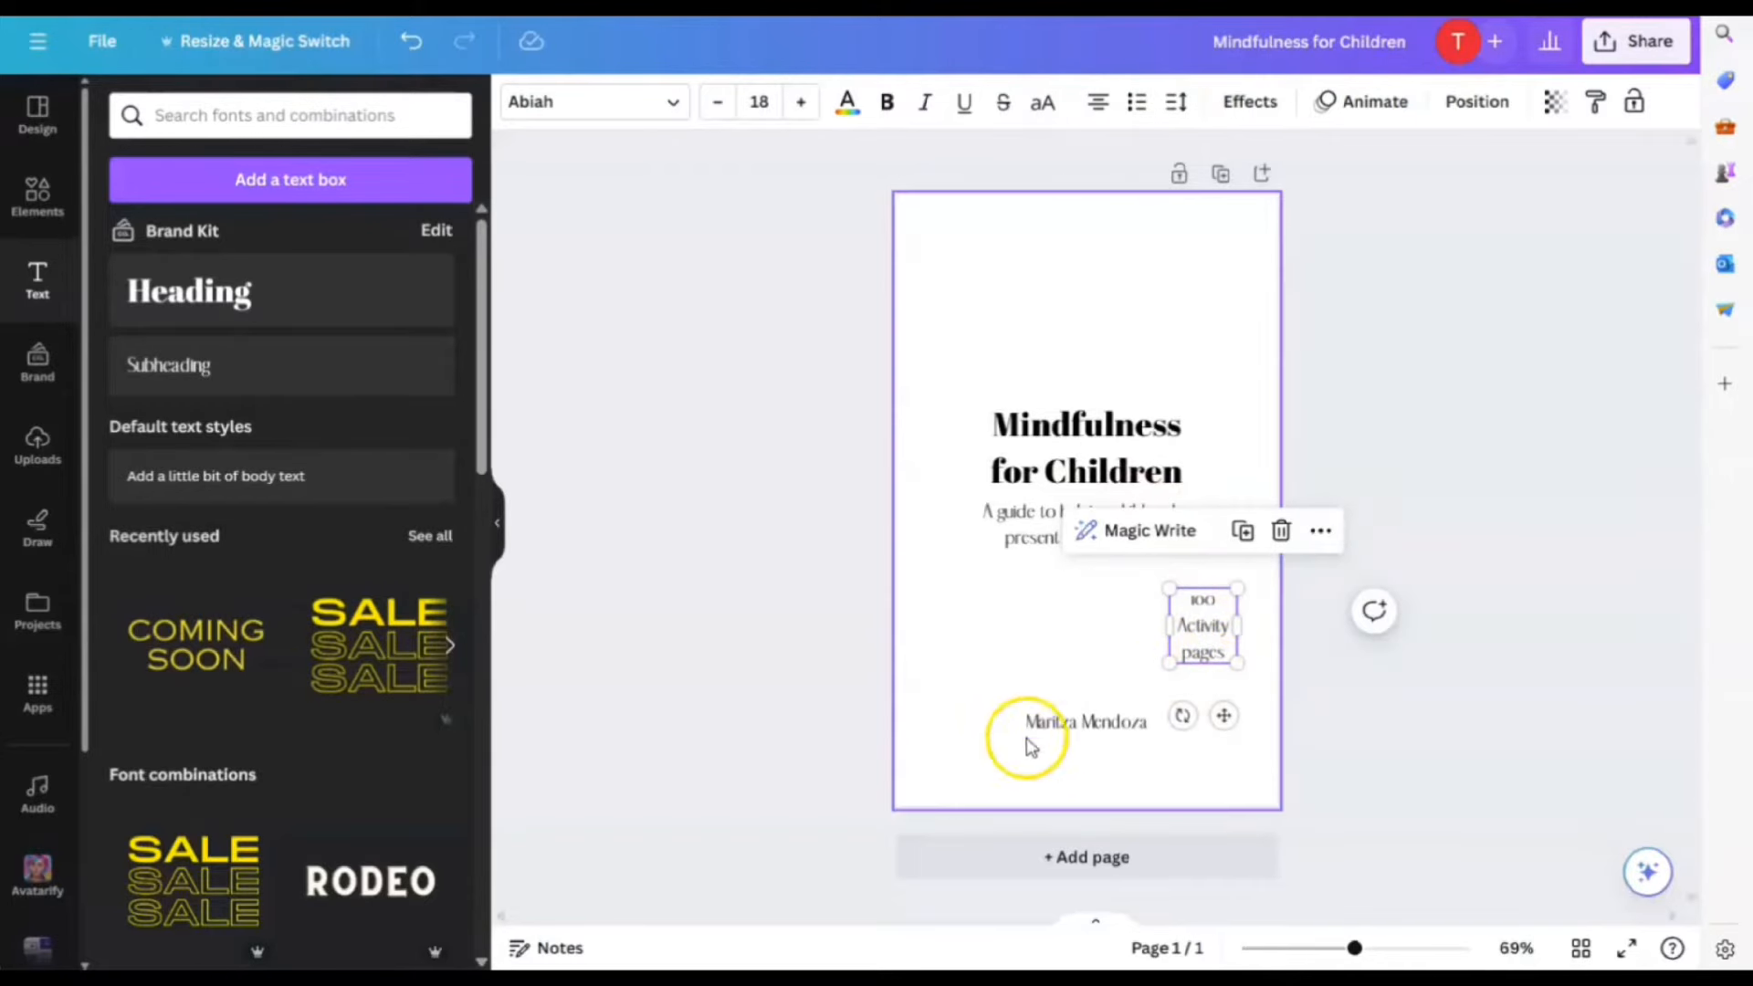
{"action": "left_click", "coordinate": [1068, 723]}
{"action": "left_click", "coordinate": [1197, 751]}
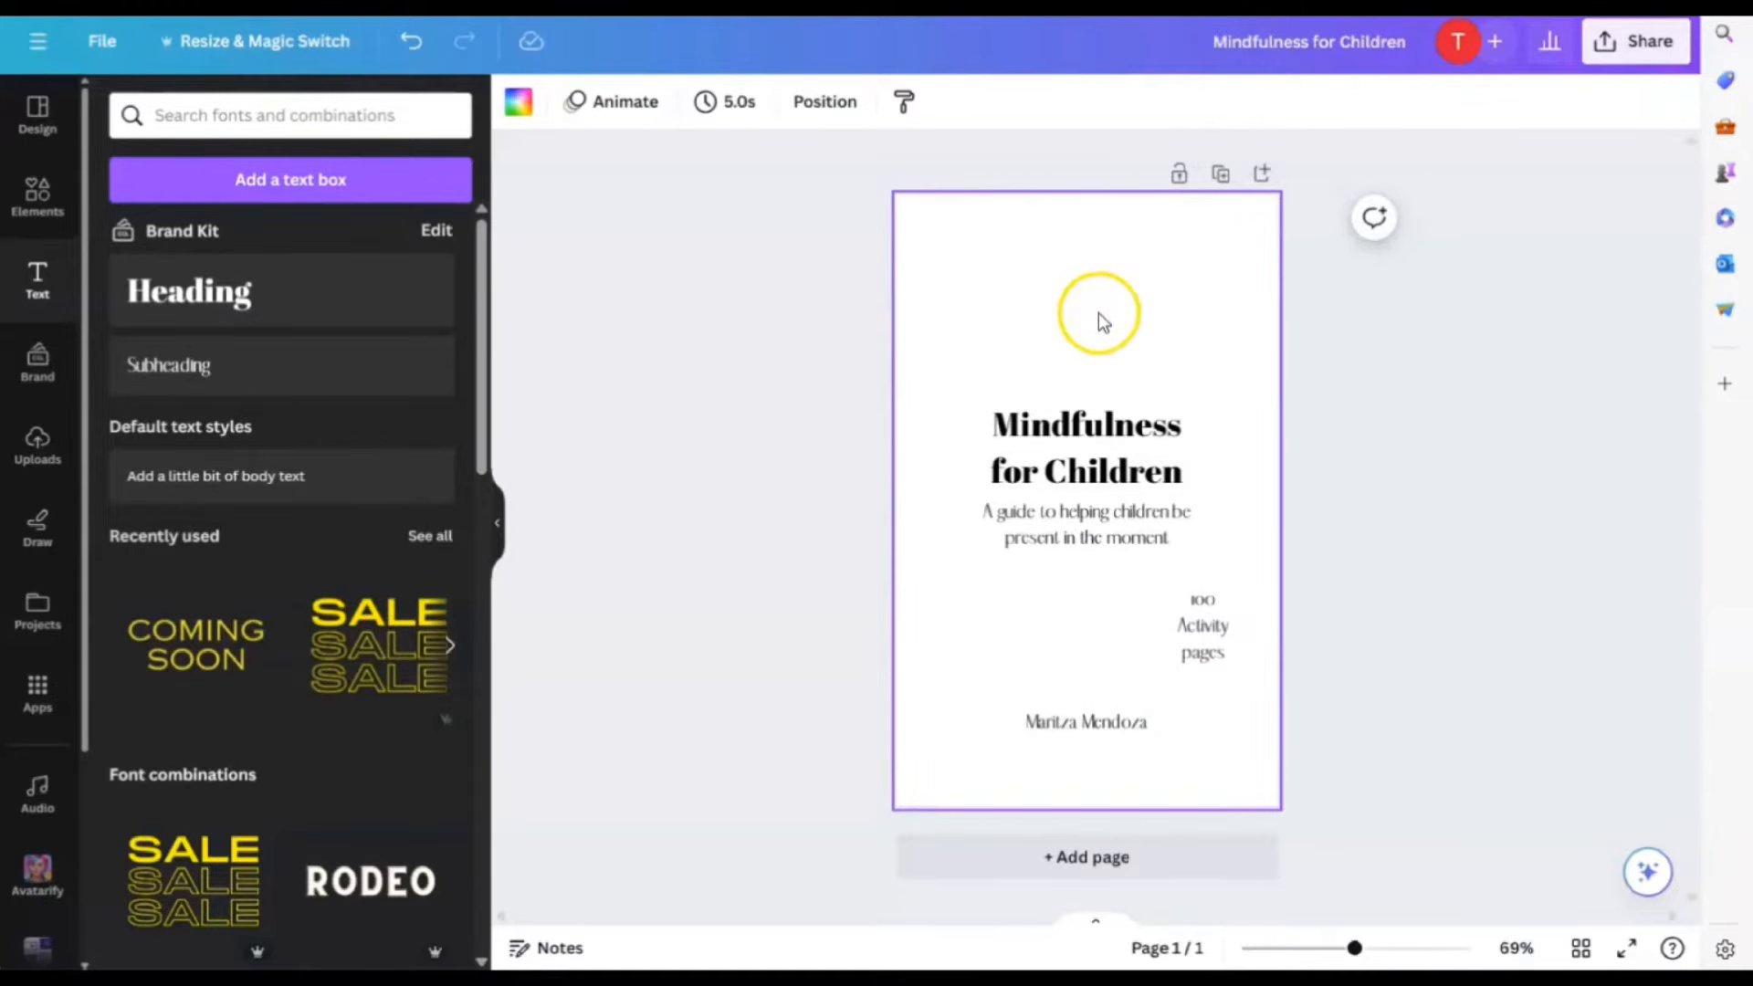
{"action": "left_click", "coordinate": [1195, 299]}
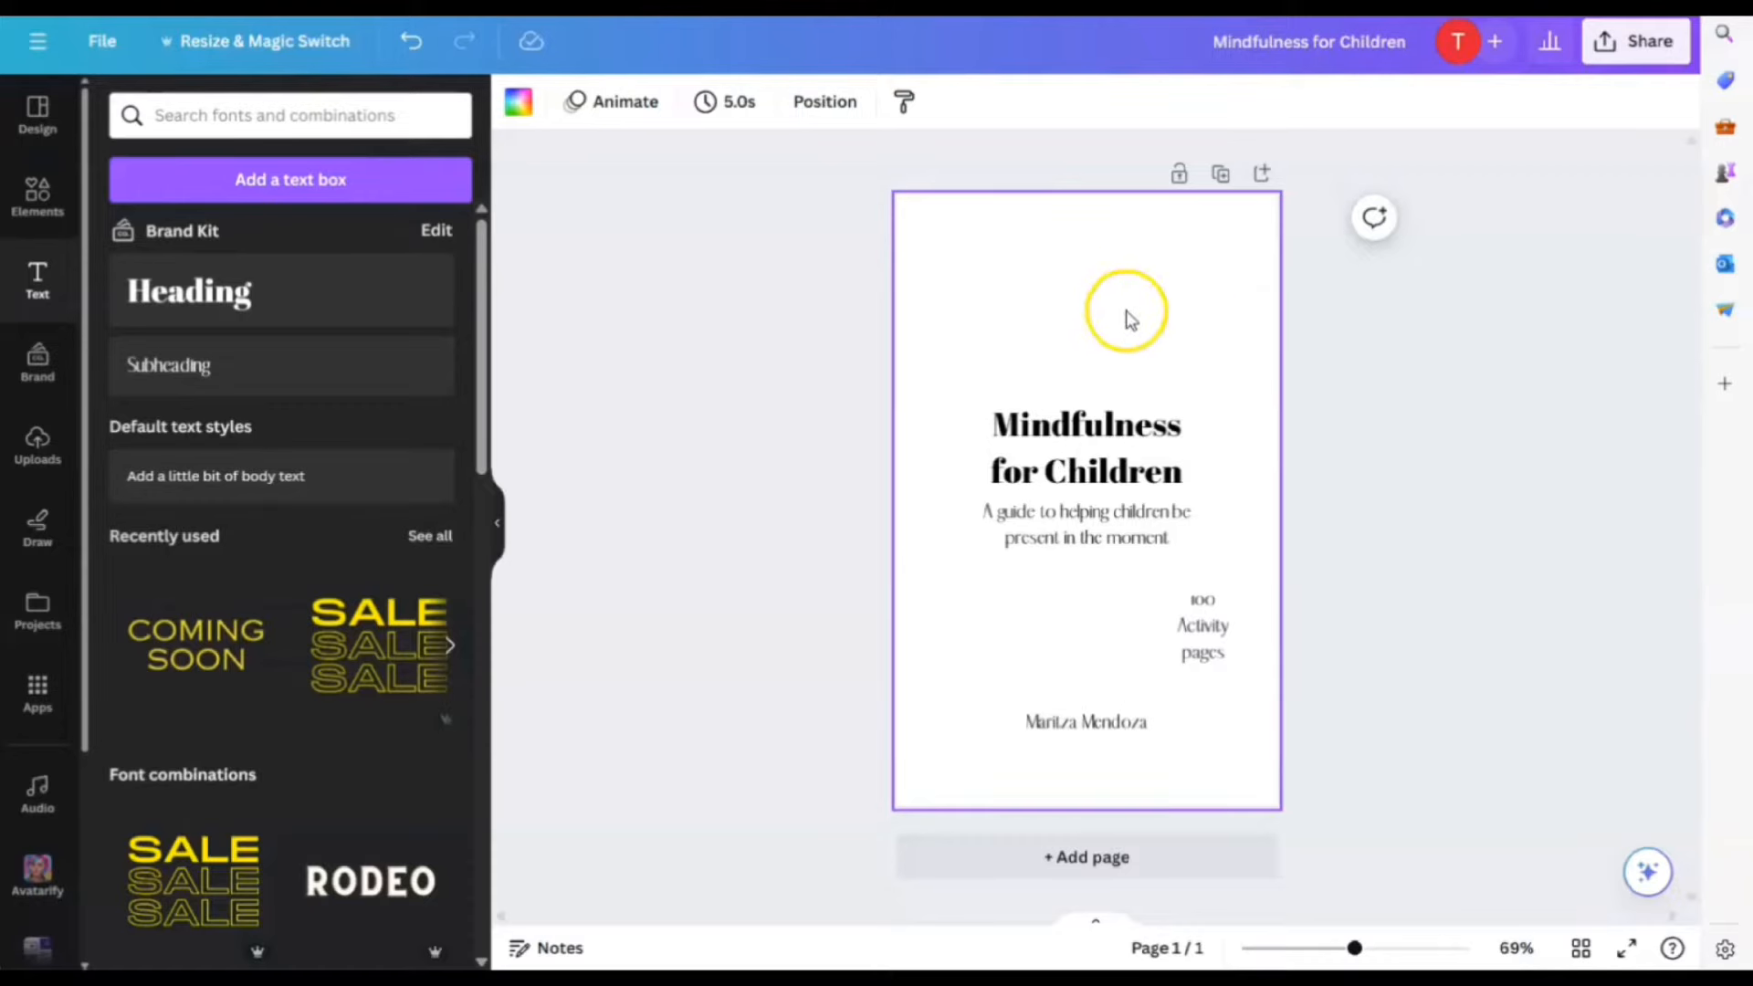
{"action": "left_click", "coordinate": [29, 201]}
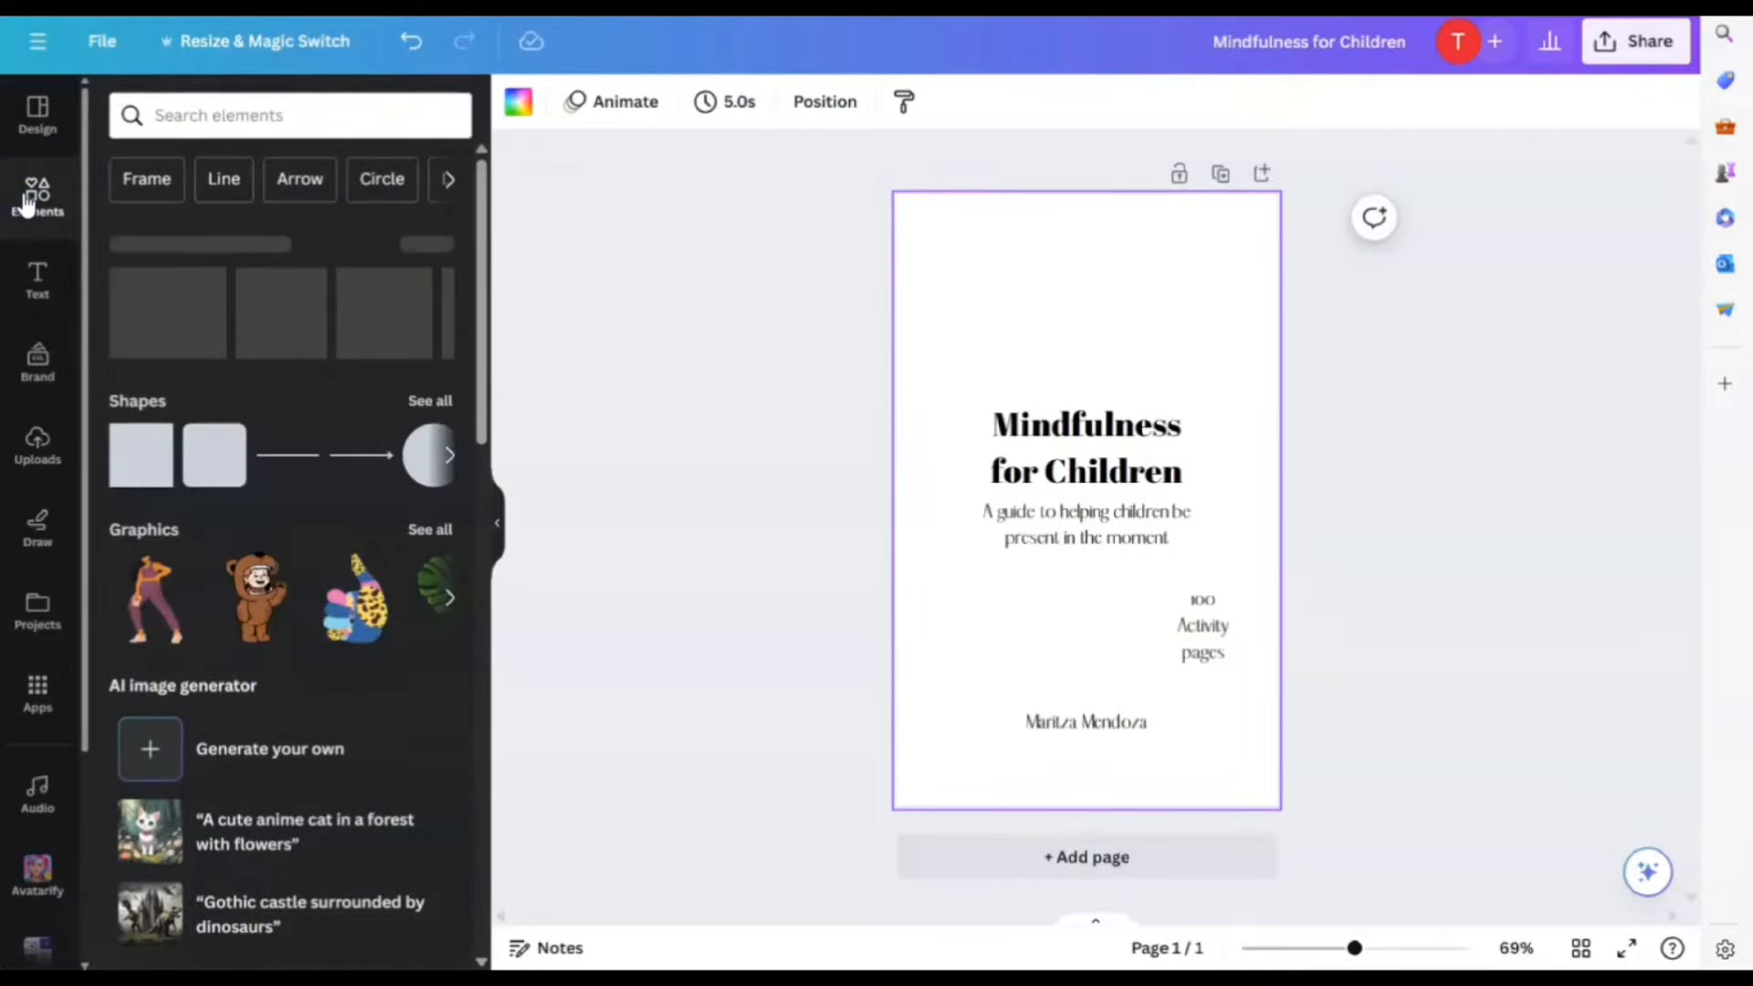
Search elements for 'children mindfulness' and add the round Be Kind to Your Mind graphic
{"action": "left_click", "coordinate": [197, 115]}
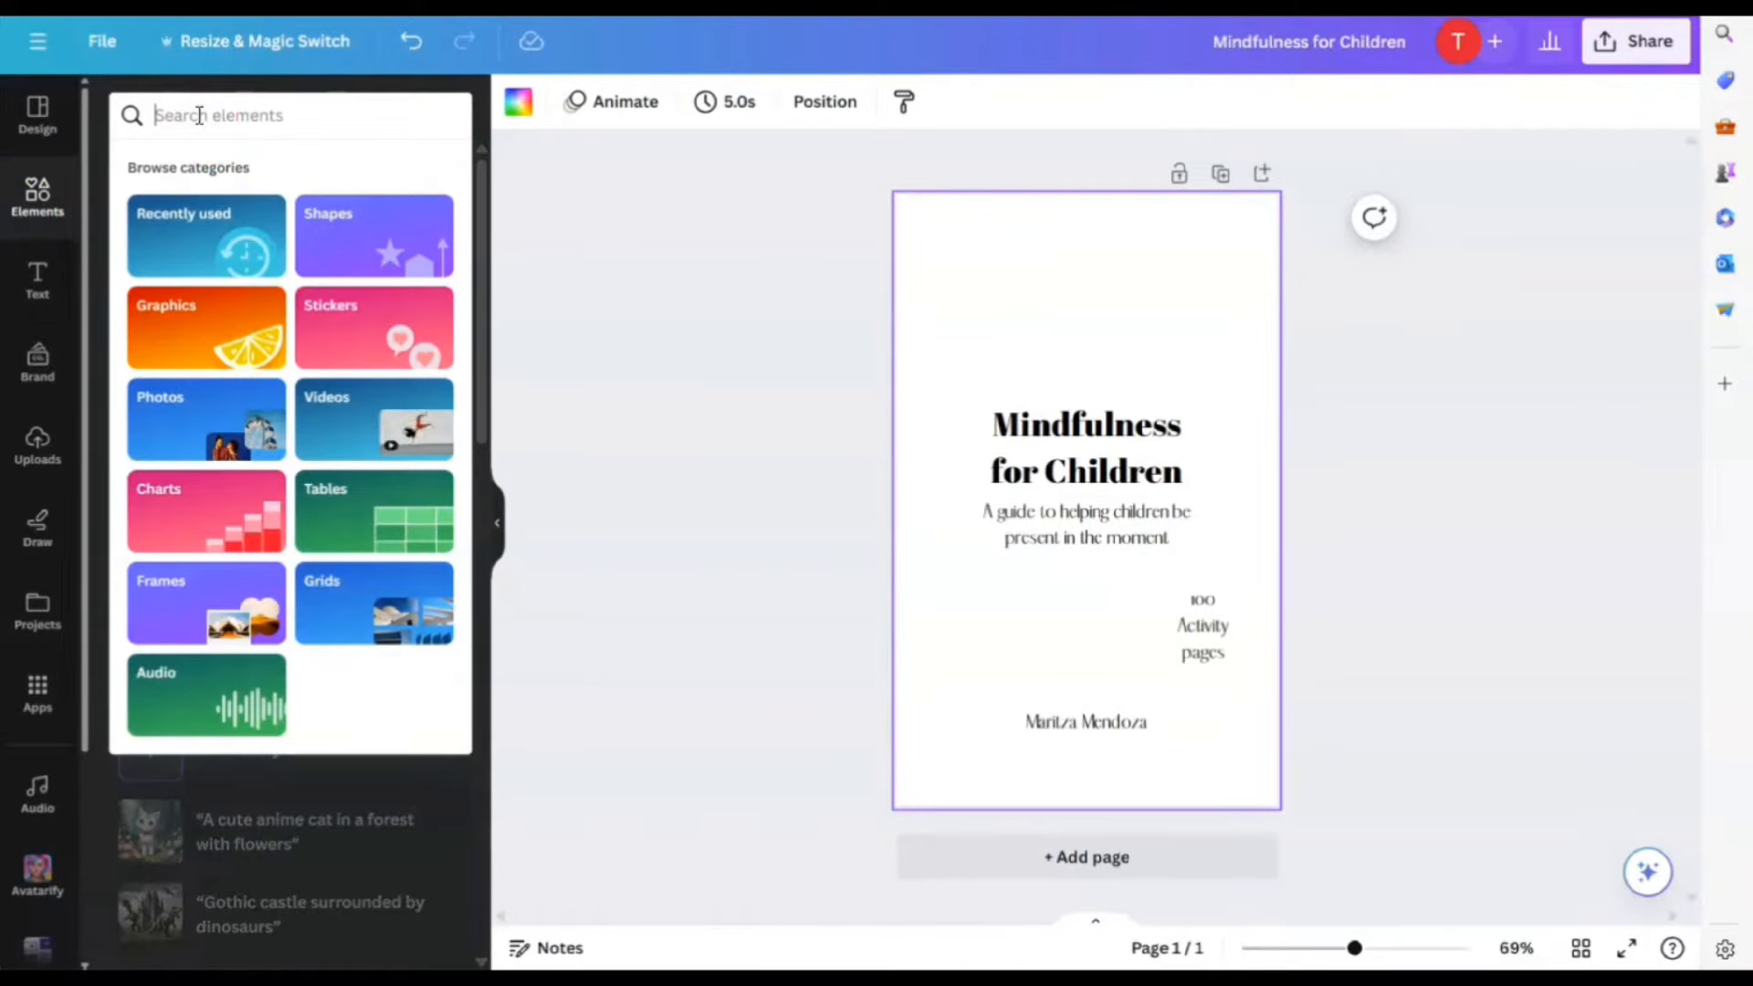
{"action": "type", "text": "children"}
{"action": "key", "text": "Return"}
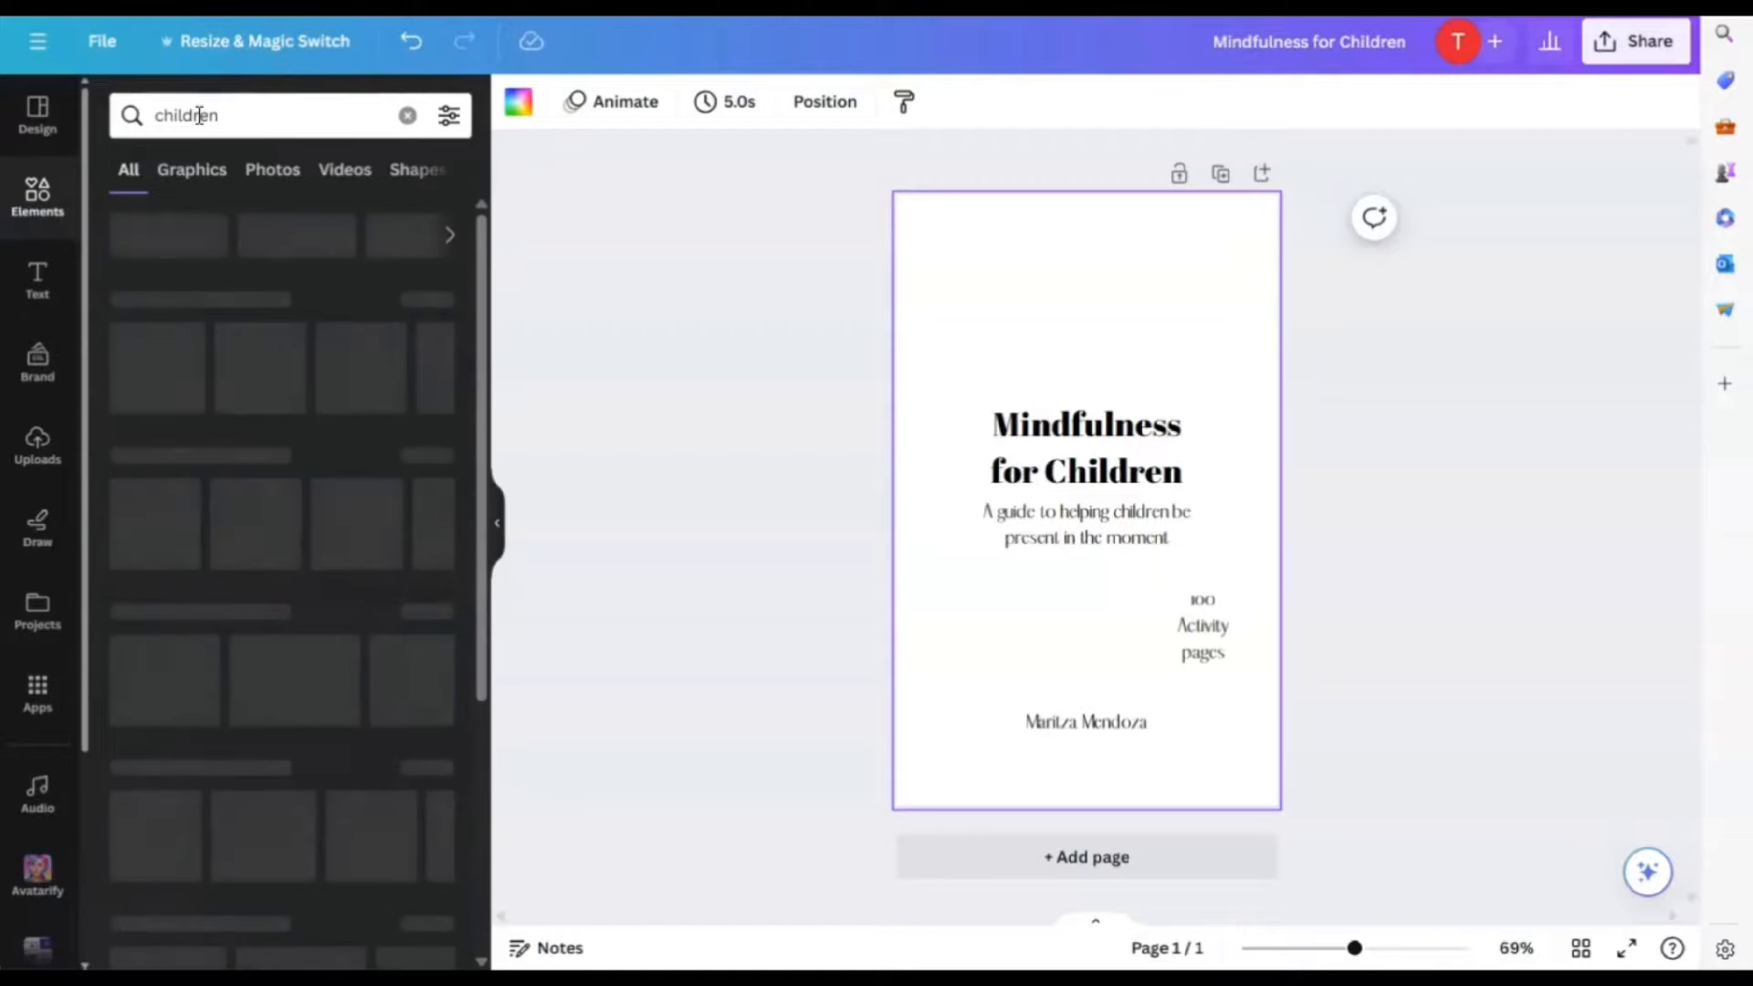
{"action": "left_click", "coordinate": [275, 119]}
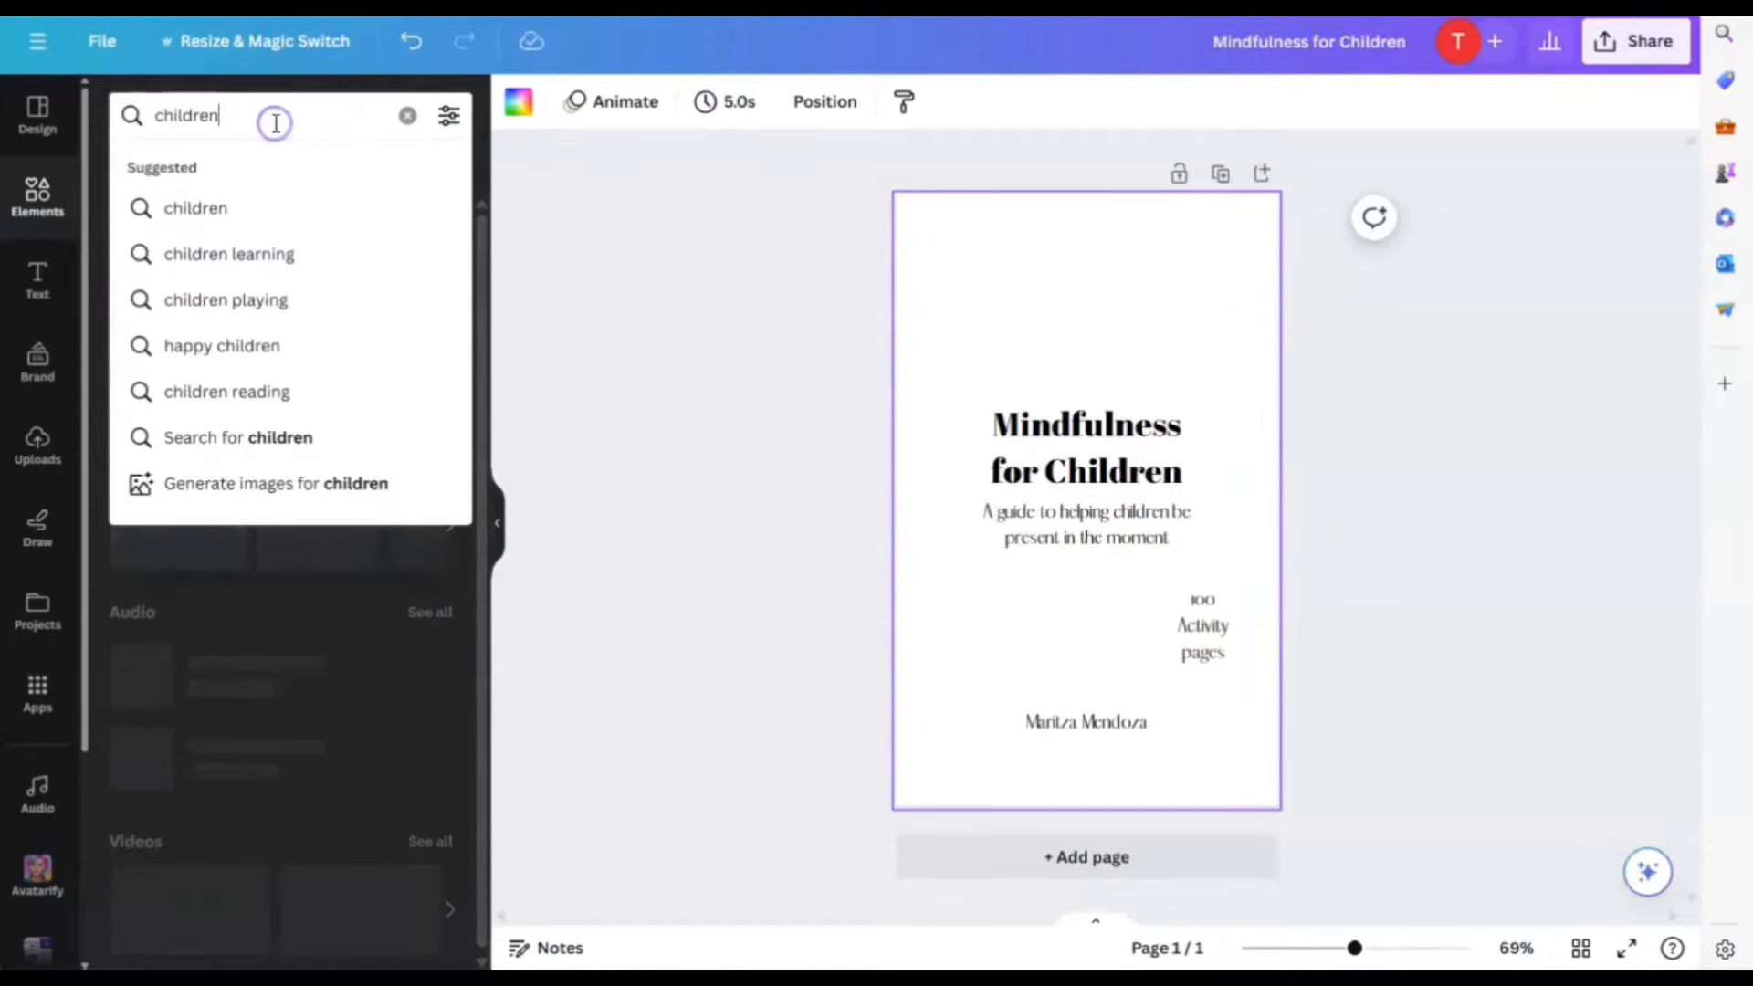
{"action": "type", "text": "mindfulness"}
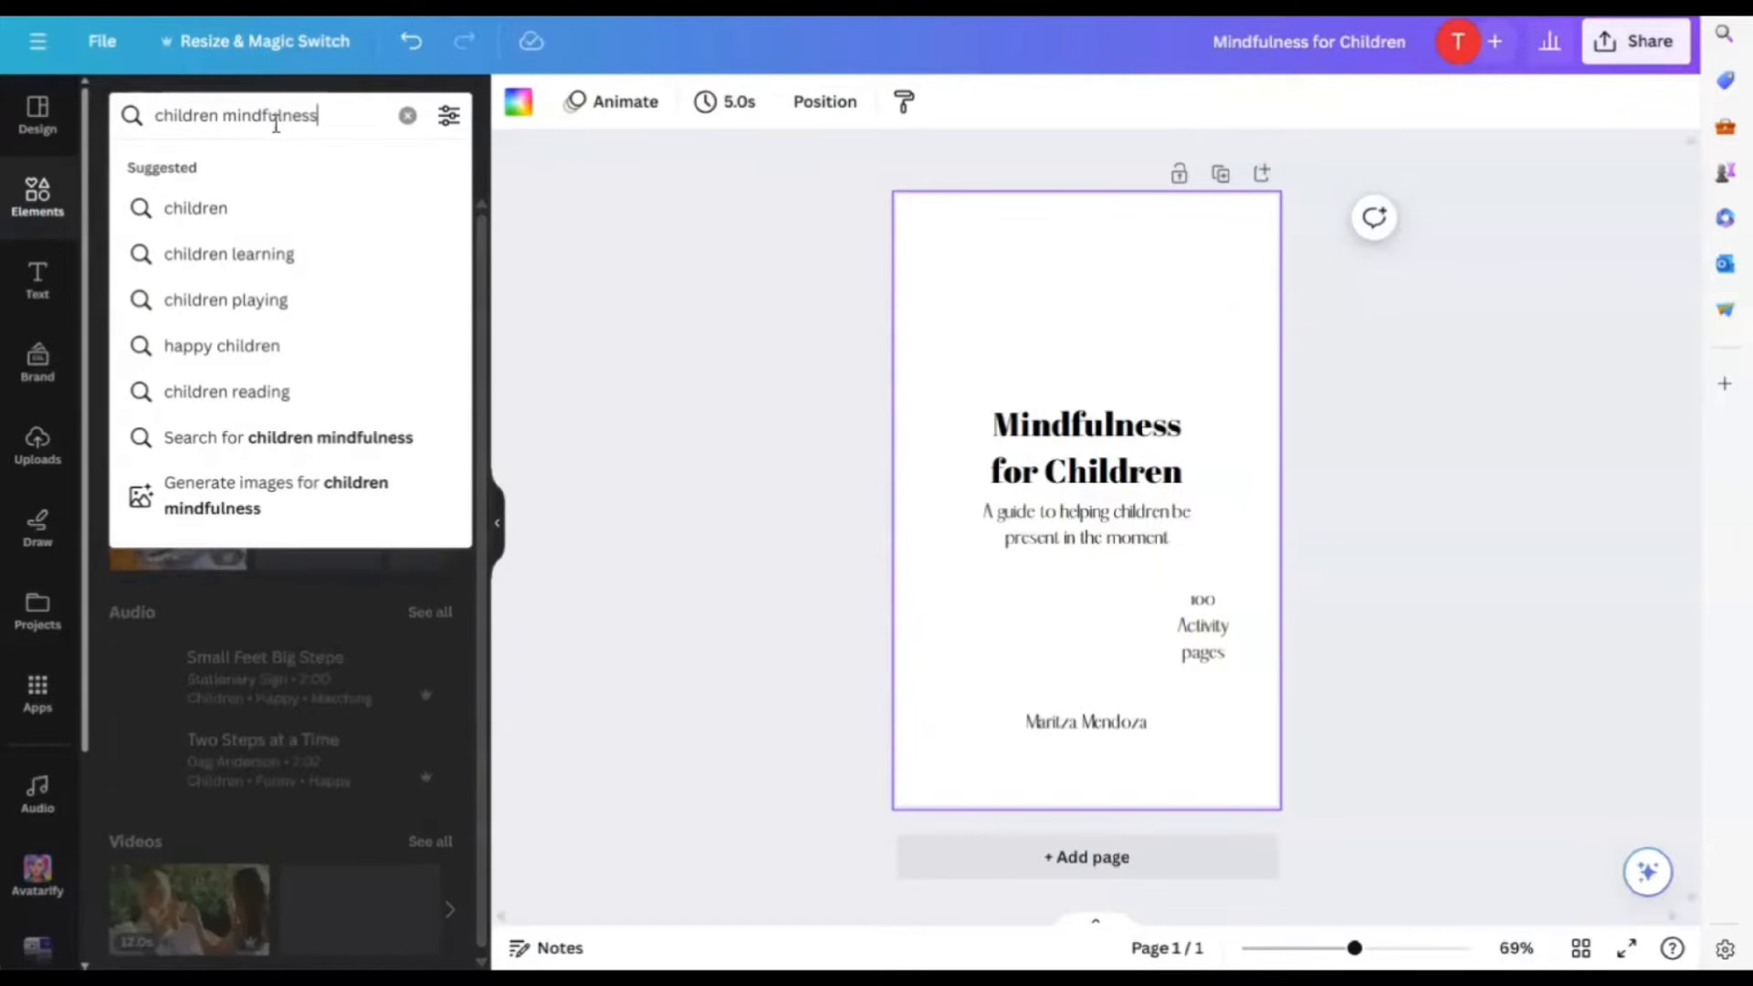
{"action": "key", "text": "Return"}
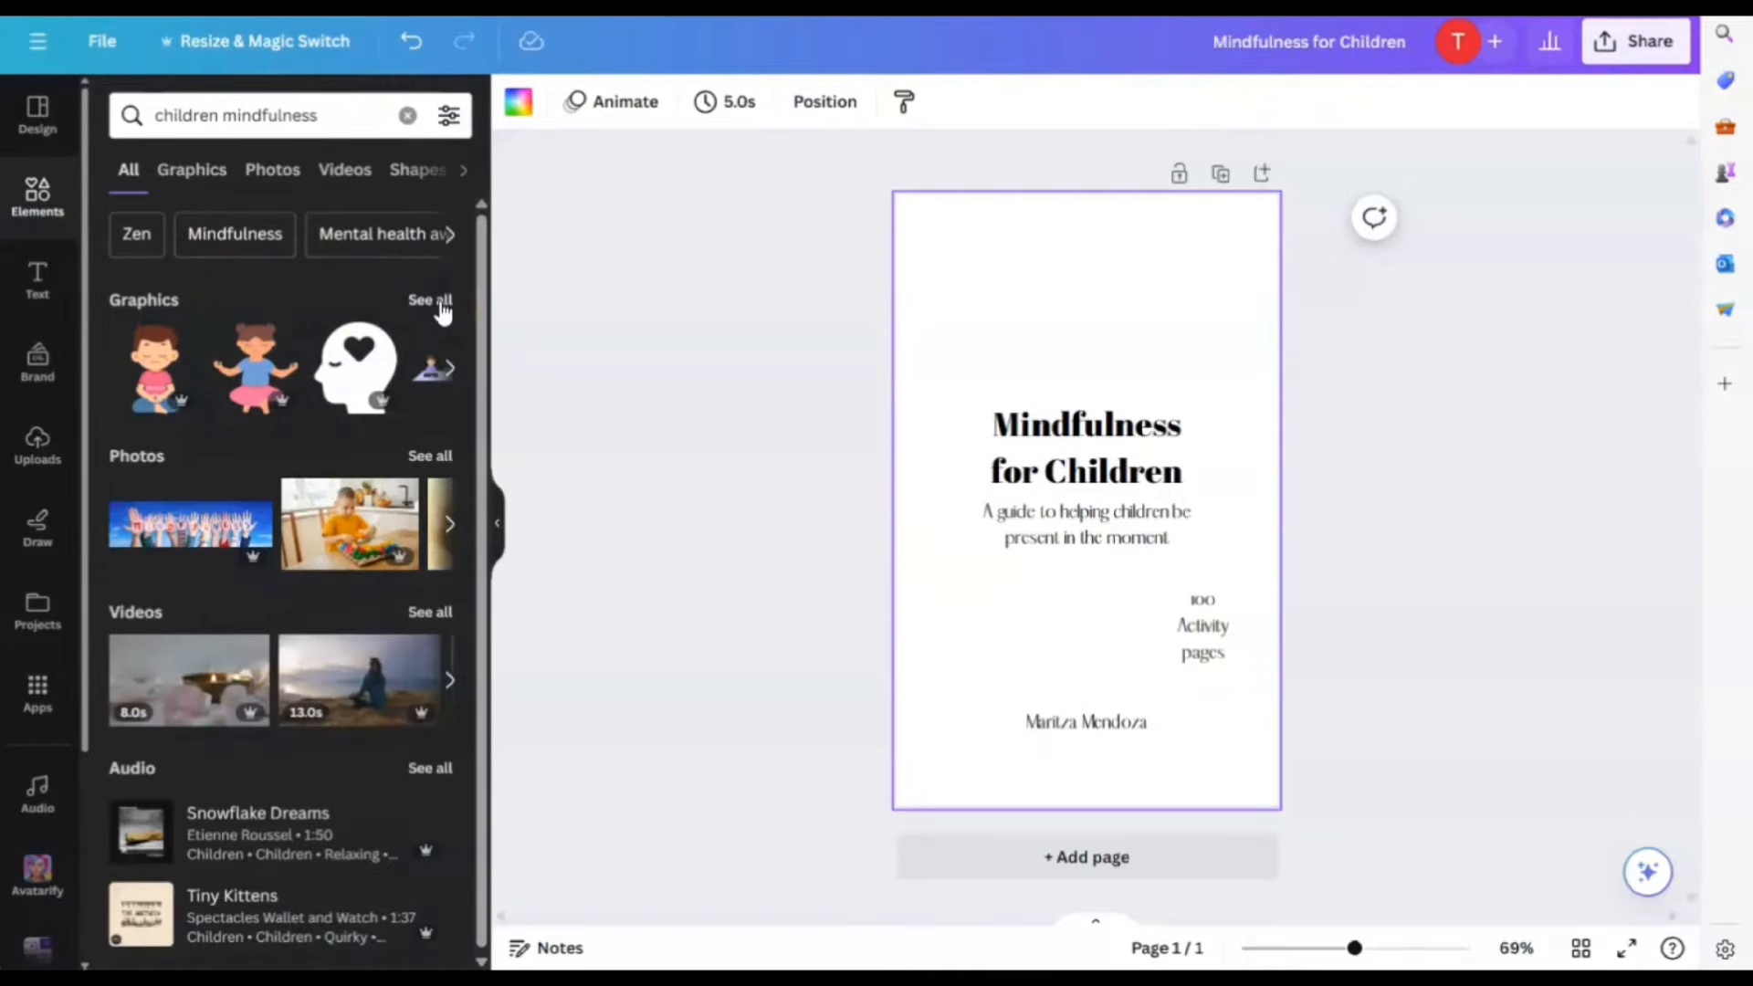
{"action": "left_click", "coordinate": [431, 301]}
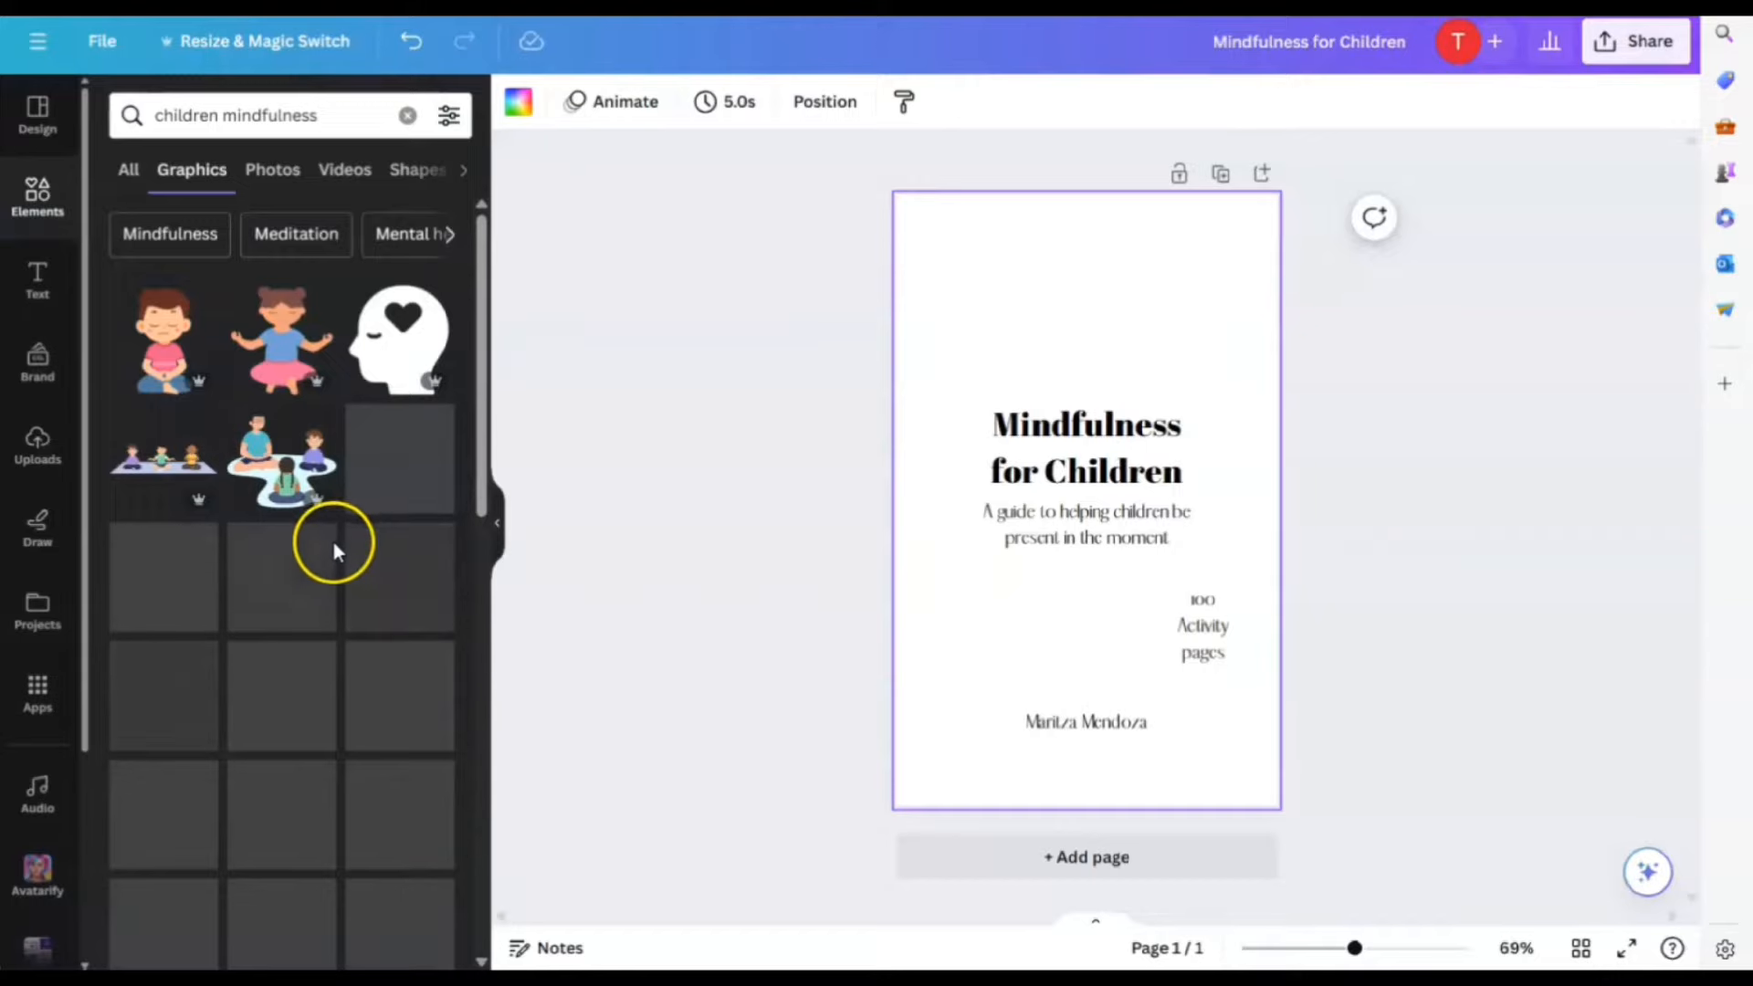
{"action": "scroll", "coordinate": [332, 542], "scroll_direction": "down", "scroll_amount": 2}
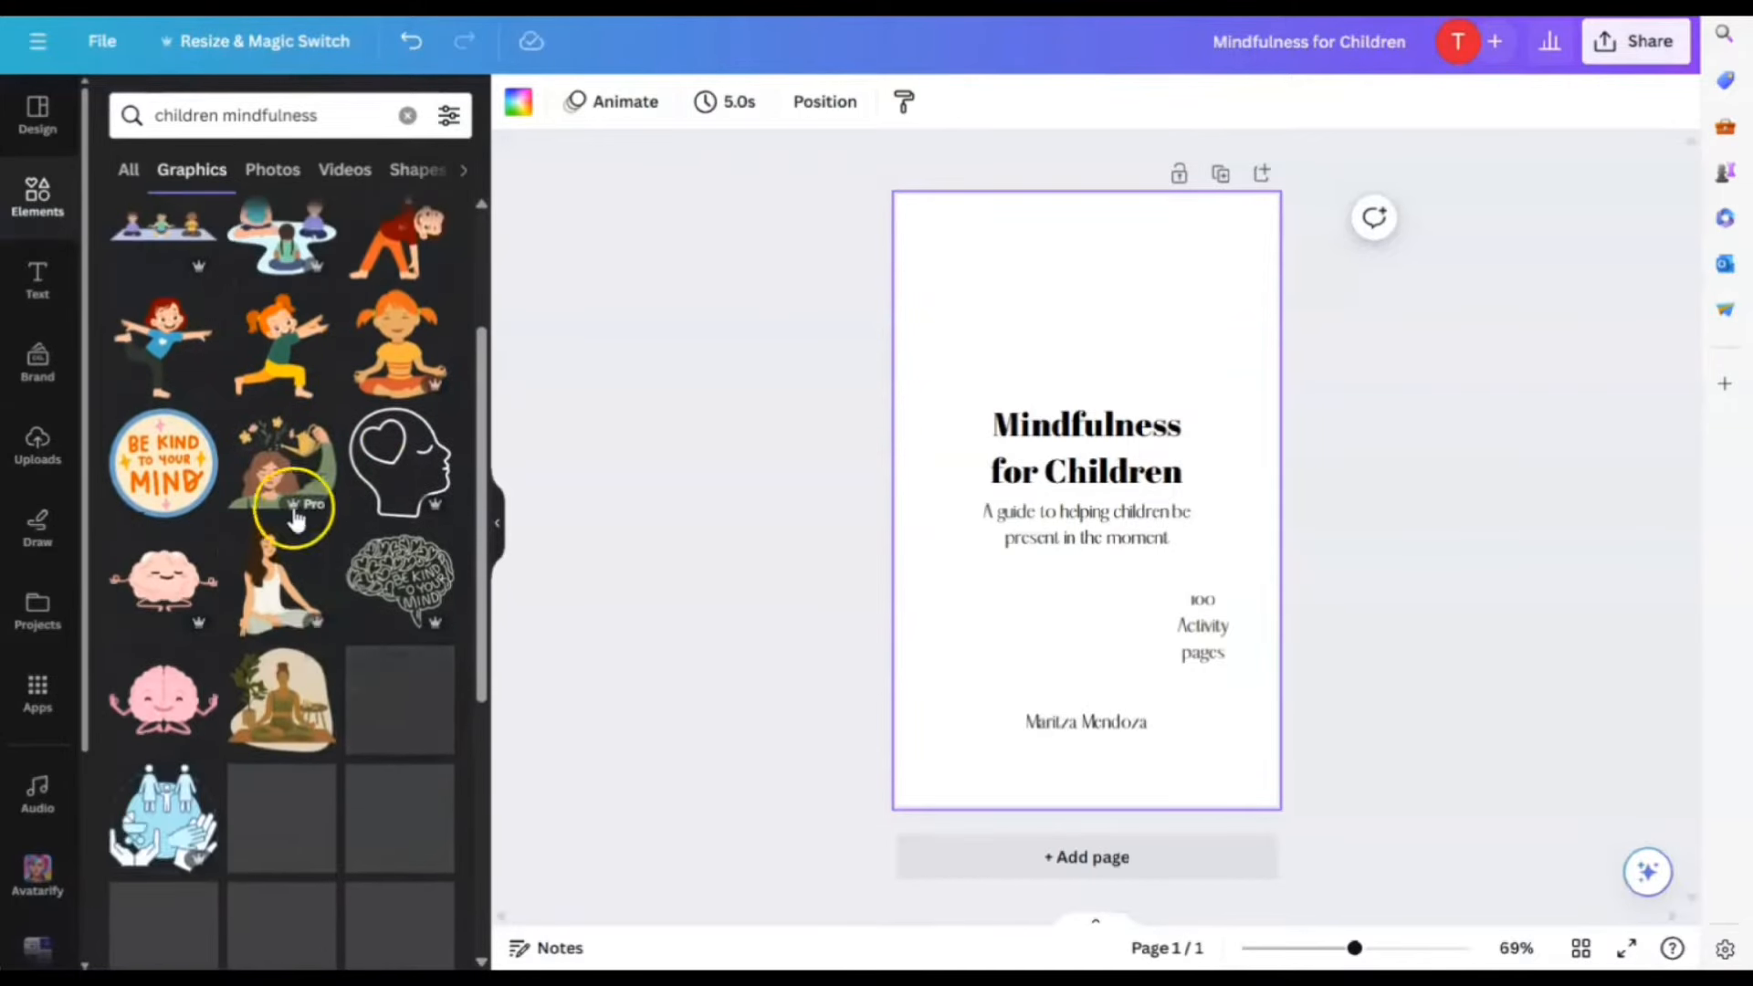
{"action": "left_click", "coordinate": [165, 470]}
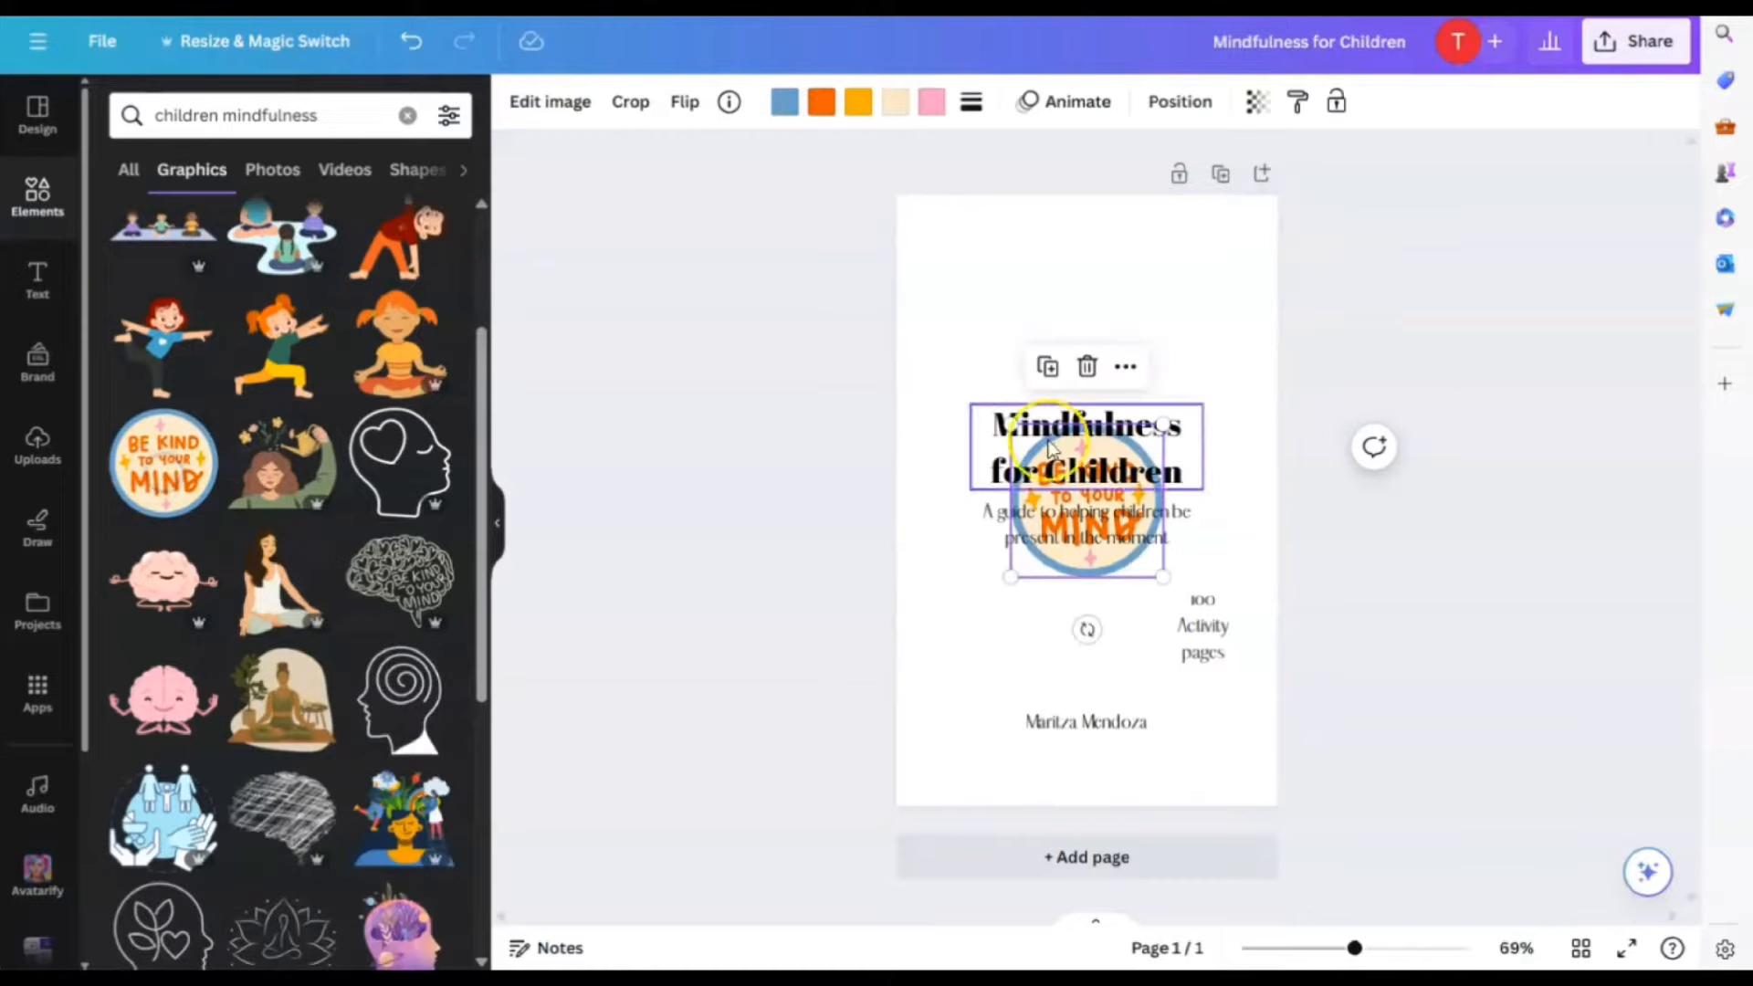
Move the Be Kind to Your Mind sticker above the title, shrink it, and centre it
{"action": "left_click_drag", "start_coordinate": [1083, 566], "coordinate": [1055, 368]}
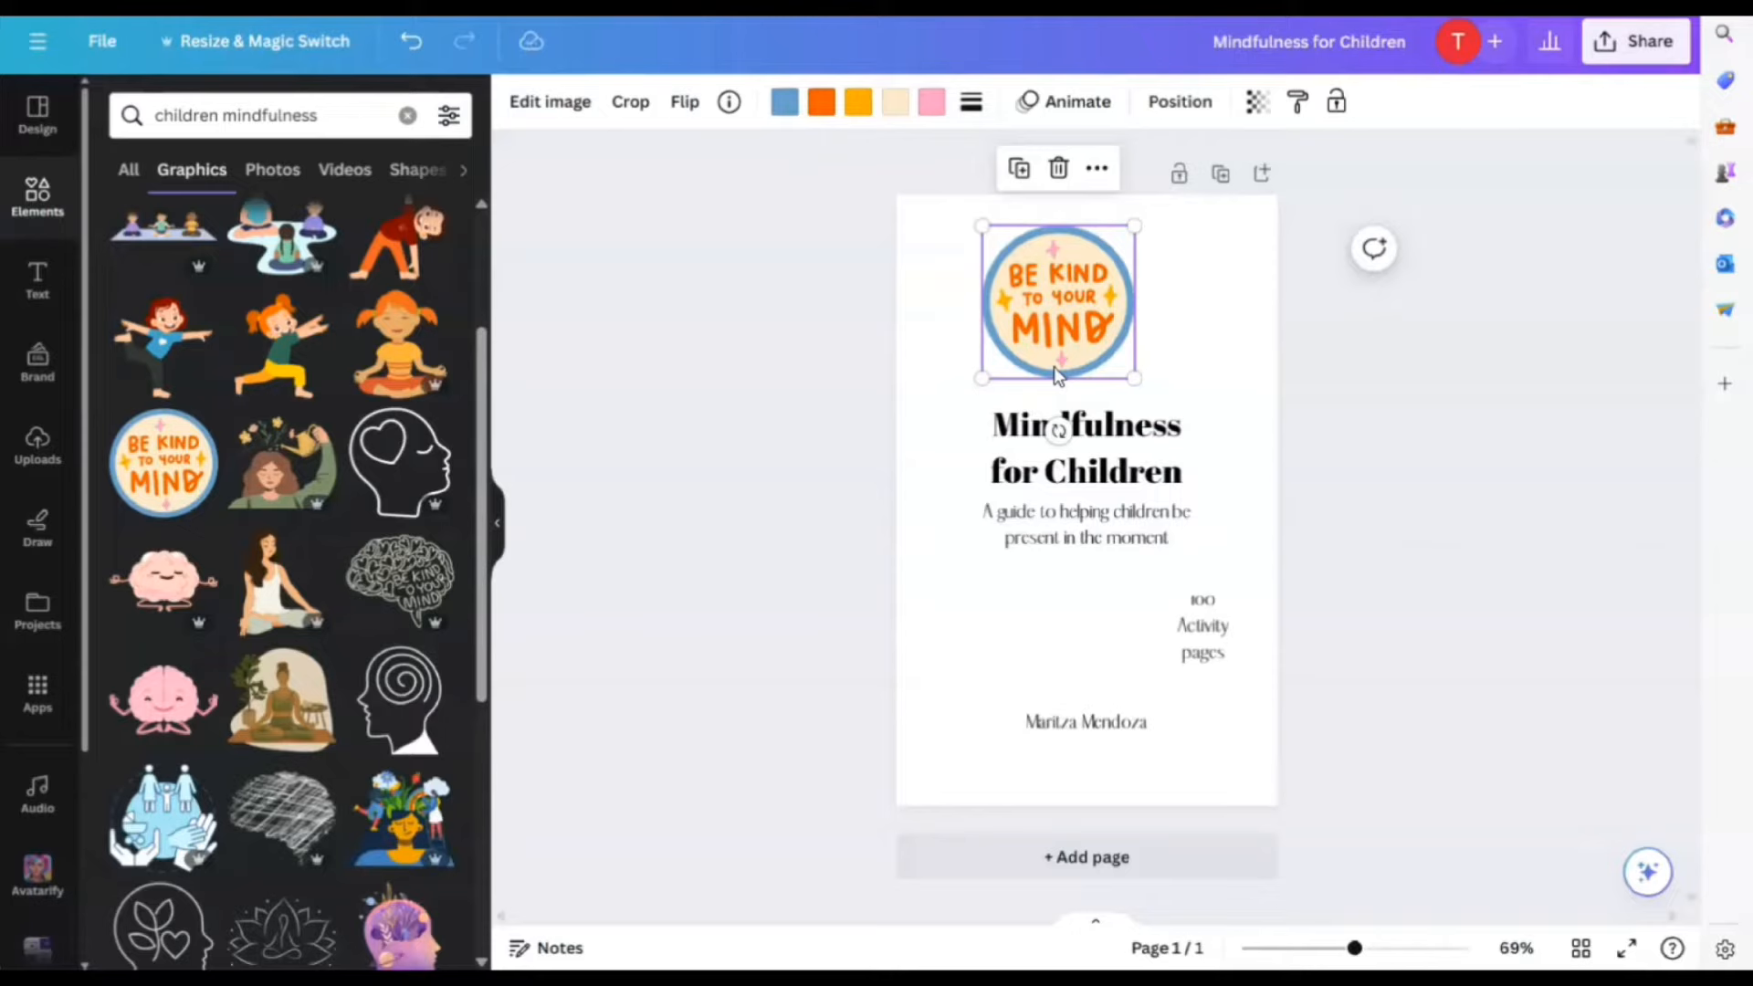
{"action": "mouse_move", "coordinate": [1084, 294]}
{"action": "left_mouse_down"}
{"action": "mouse_move", "coordinate": [1125, 297]}
{"action": "mouse_move", "coordinate": [1111, 293]}
{"action": "left_mouse_up"}
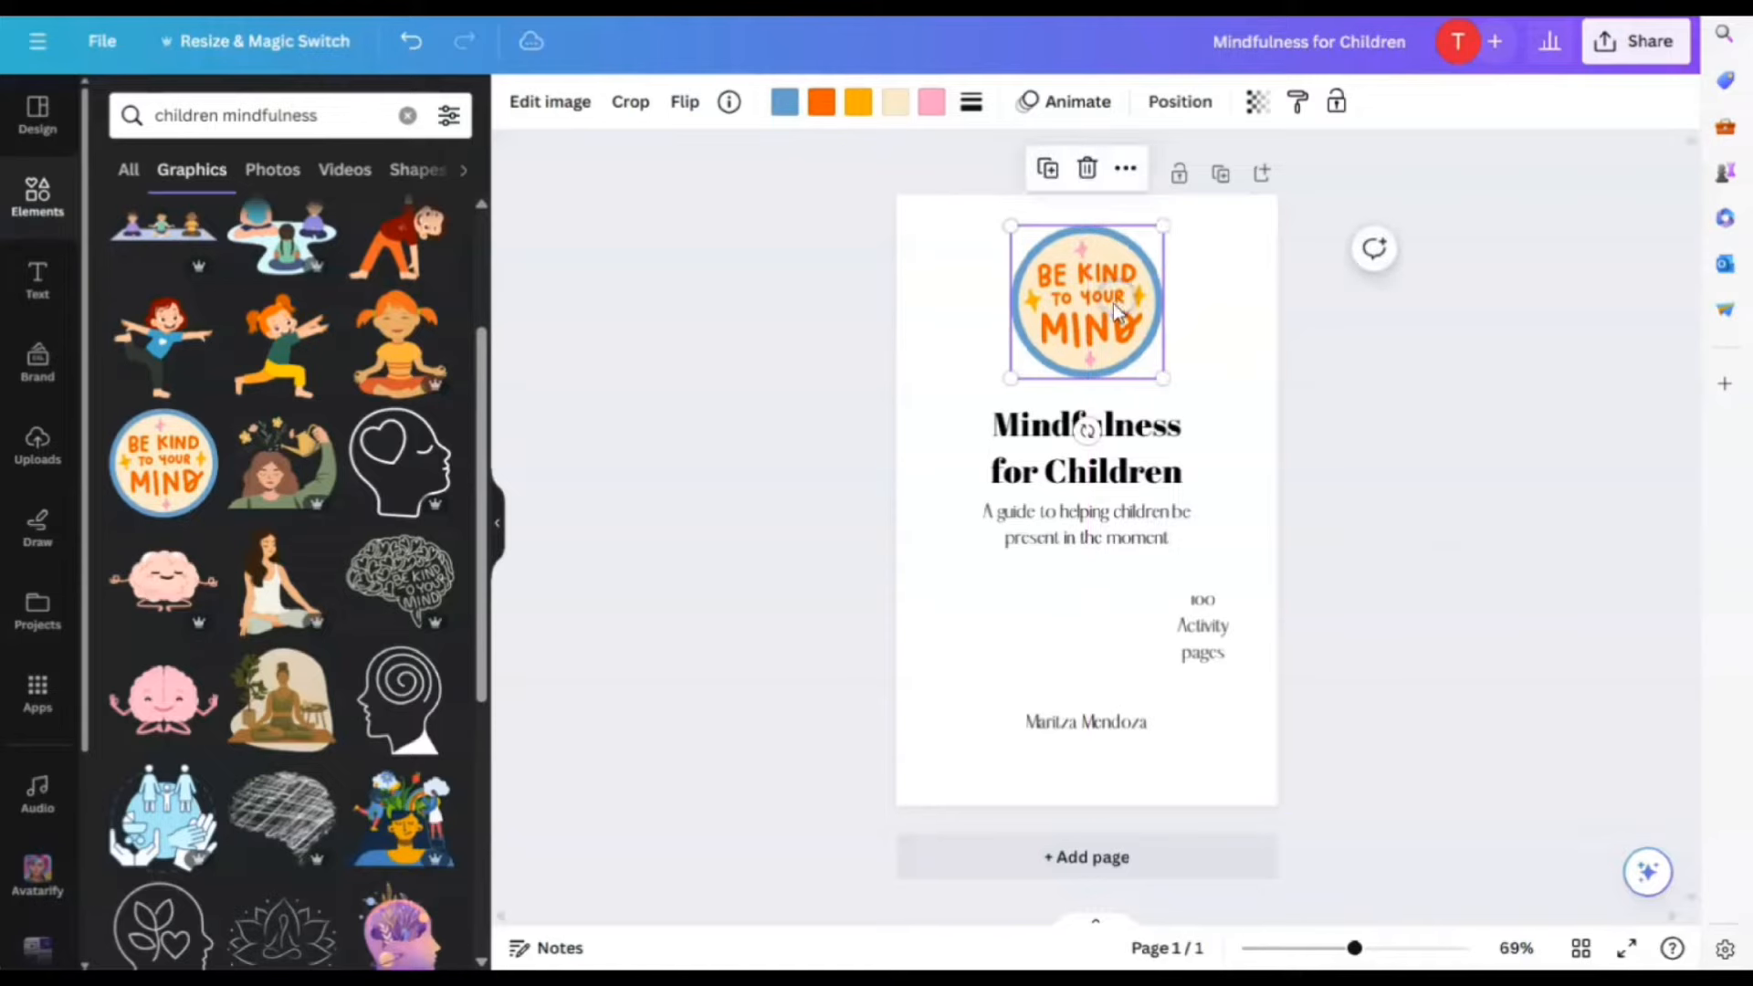
{"action": "left_click_drag", "start_coordinate": [1161, 226], "coordinate": [1132, 270]}
{"action": "left_click_drag", "start_coordinate": [1068, 342], "coordinate": [1084, 342]}
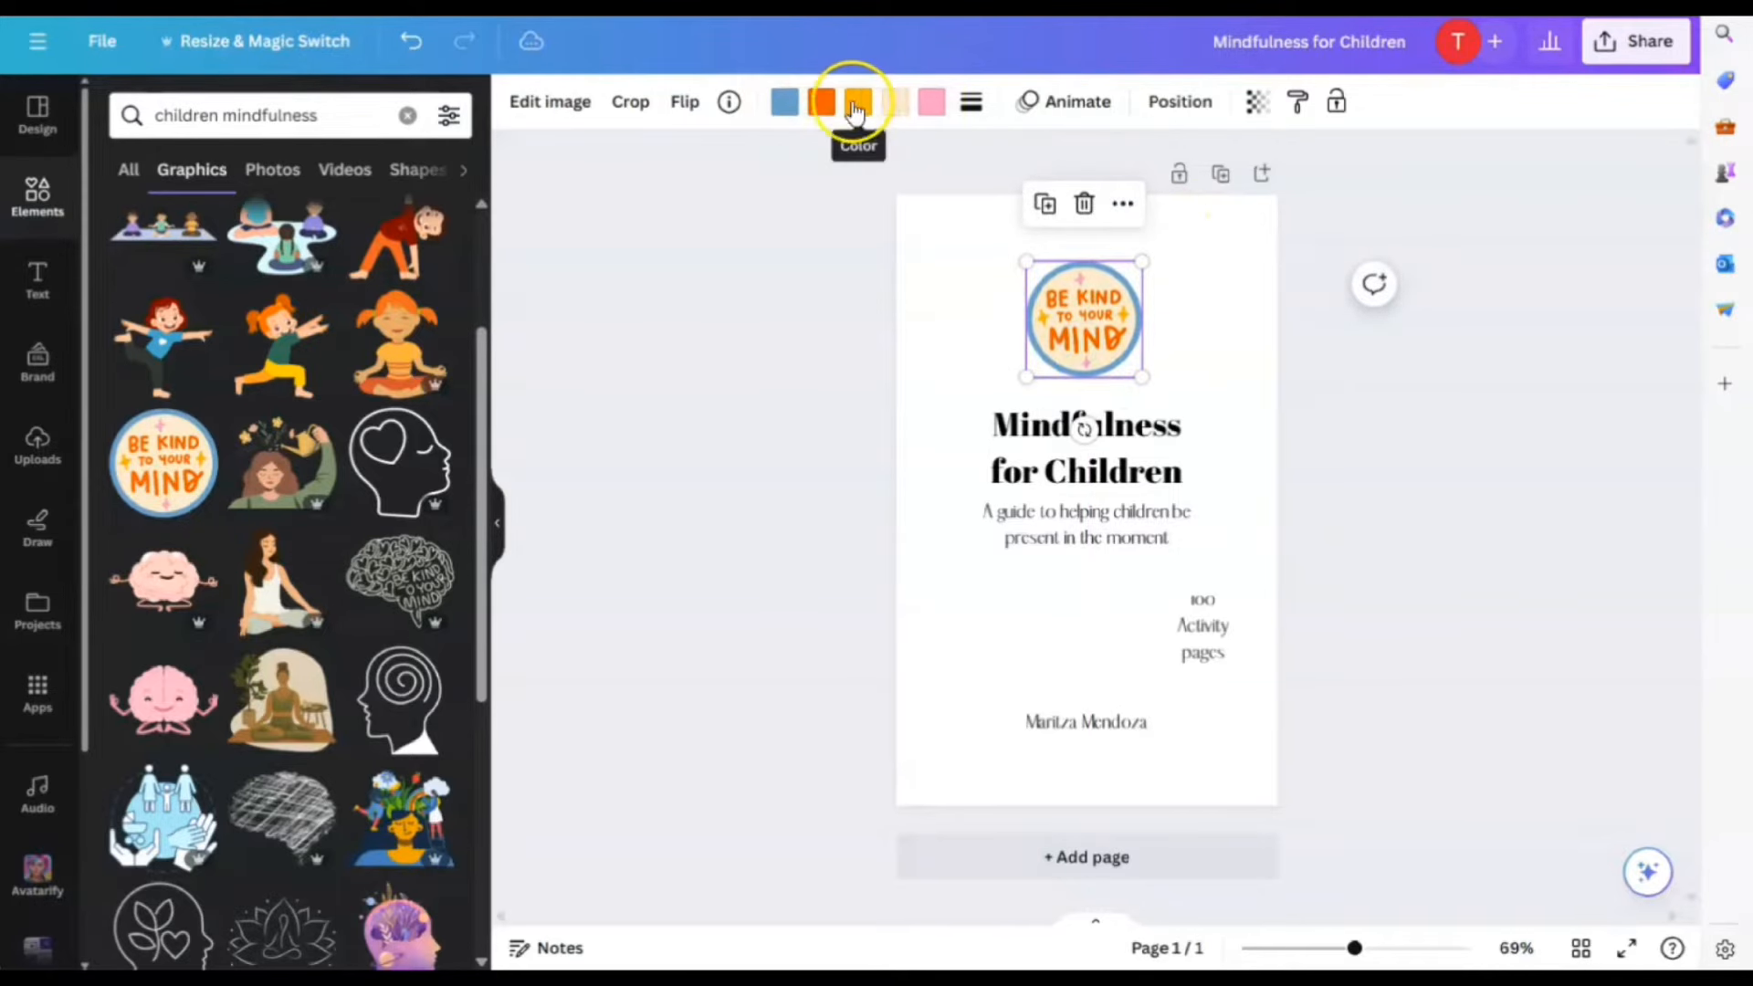
{"action": "left_click", "coordinate": [932, 306]}
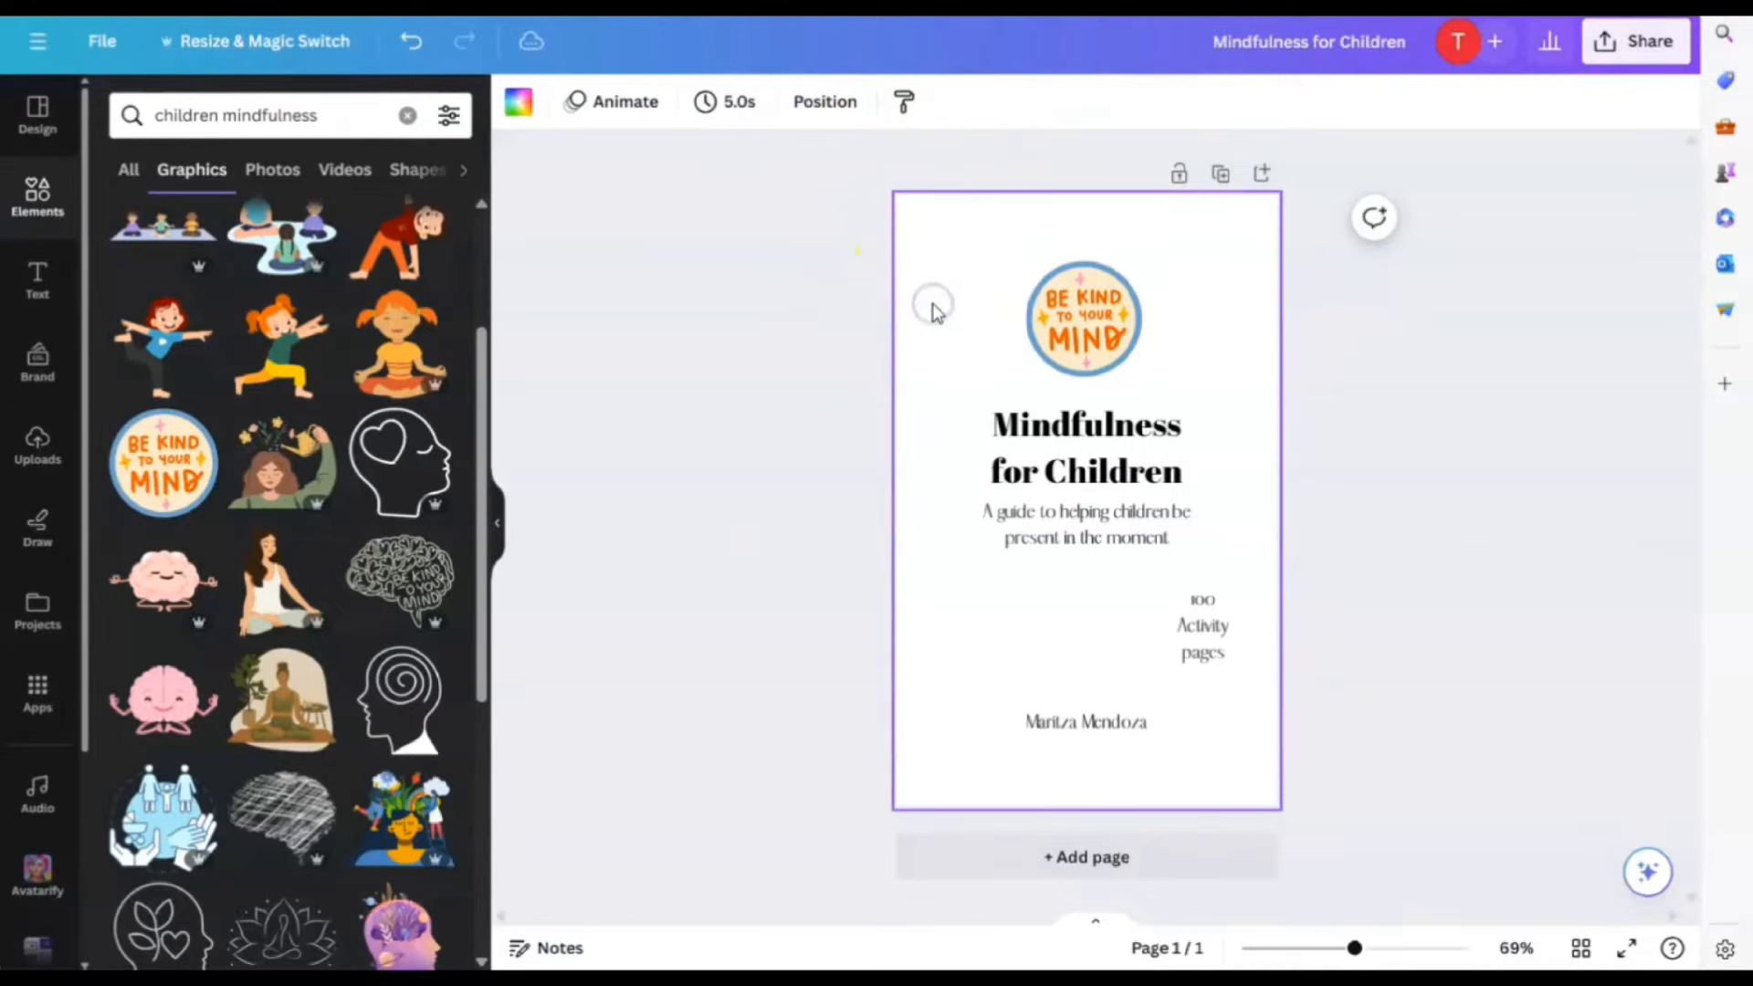
Nudge the sticker slightly higher and try a blue page background
{"action": "left_click", "coordinate": [518, 108]}
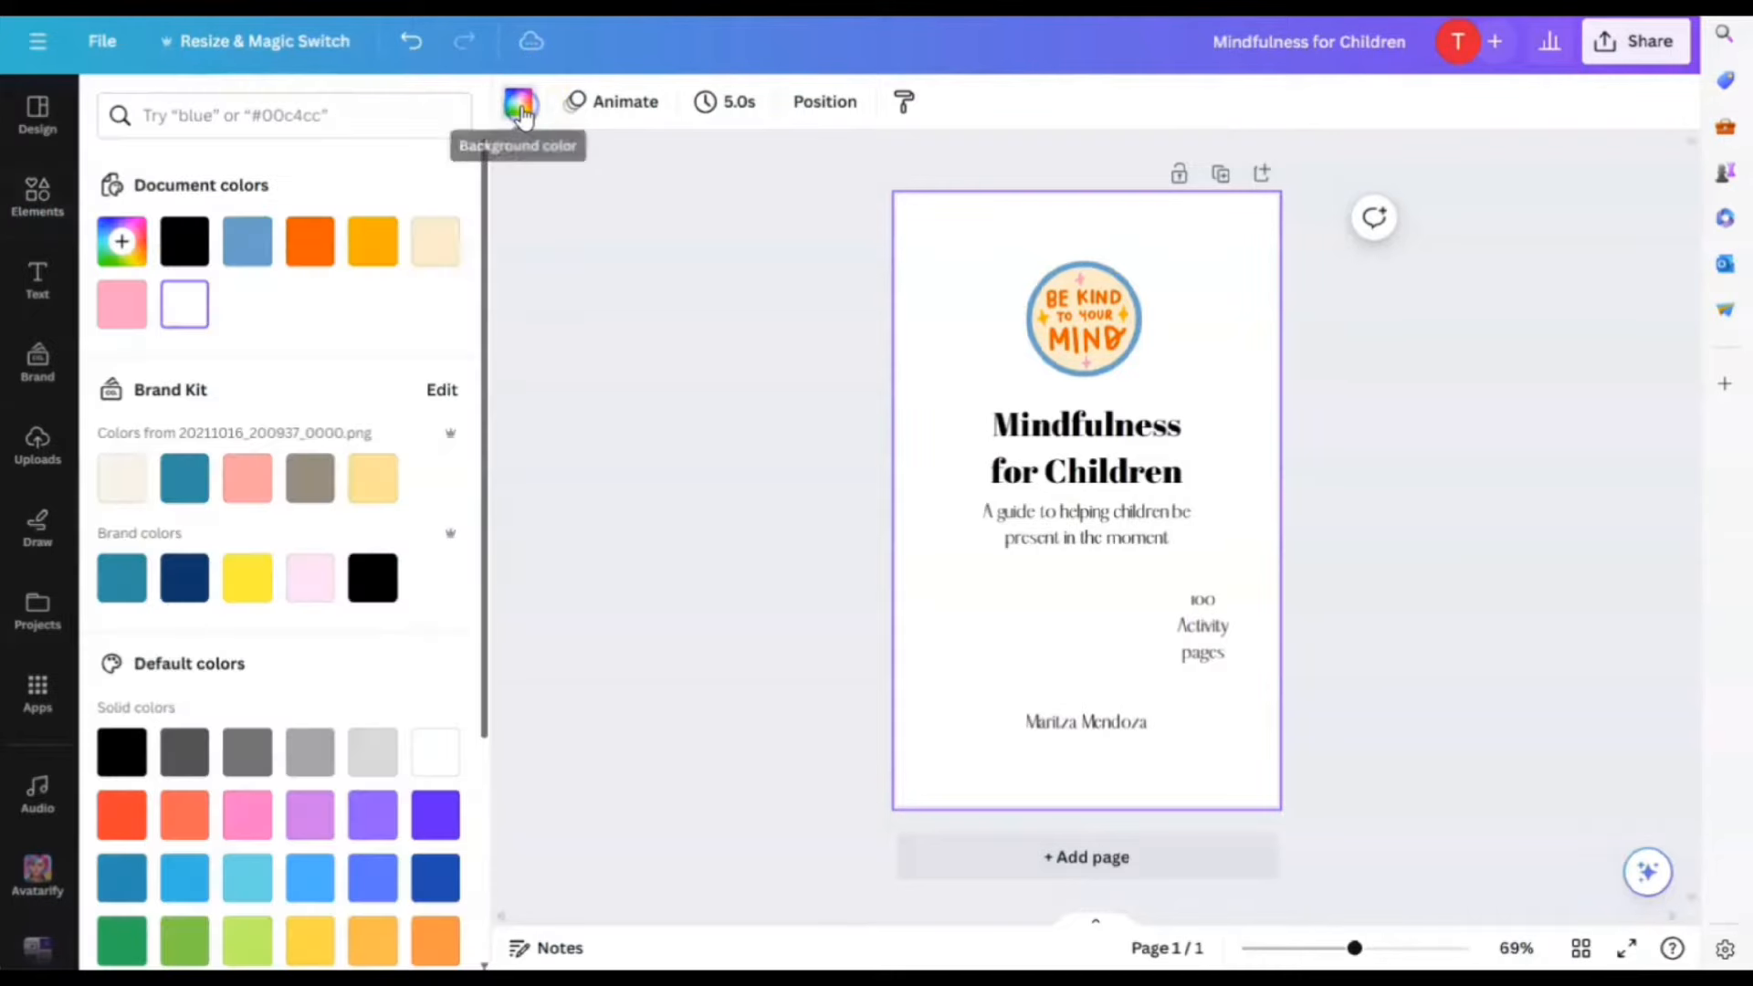
{"action": "scroll", "coordinate": [393, 300], "scroll_direction": "down", "scroll_amount": 1}
{"action": "scroll", "coordinate": [406, 311], "scroll_direction": "up", "scroll_amount": 1}
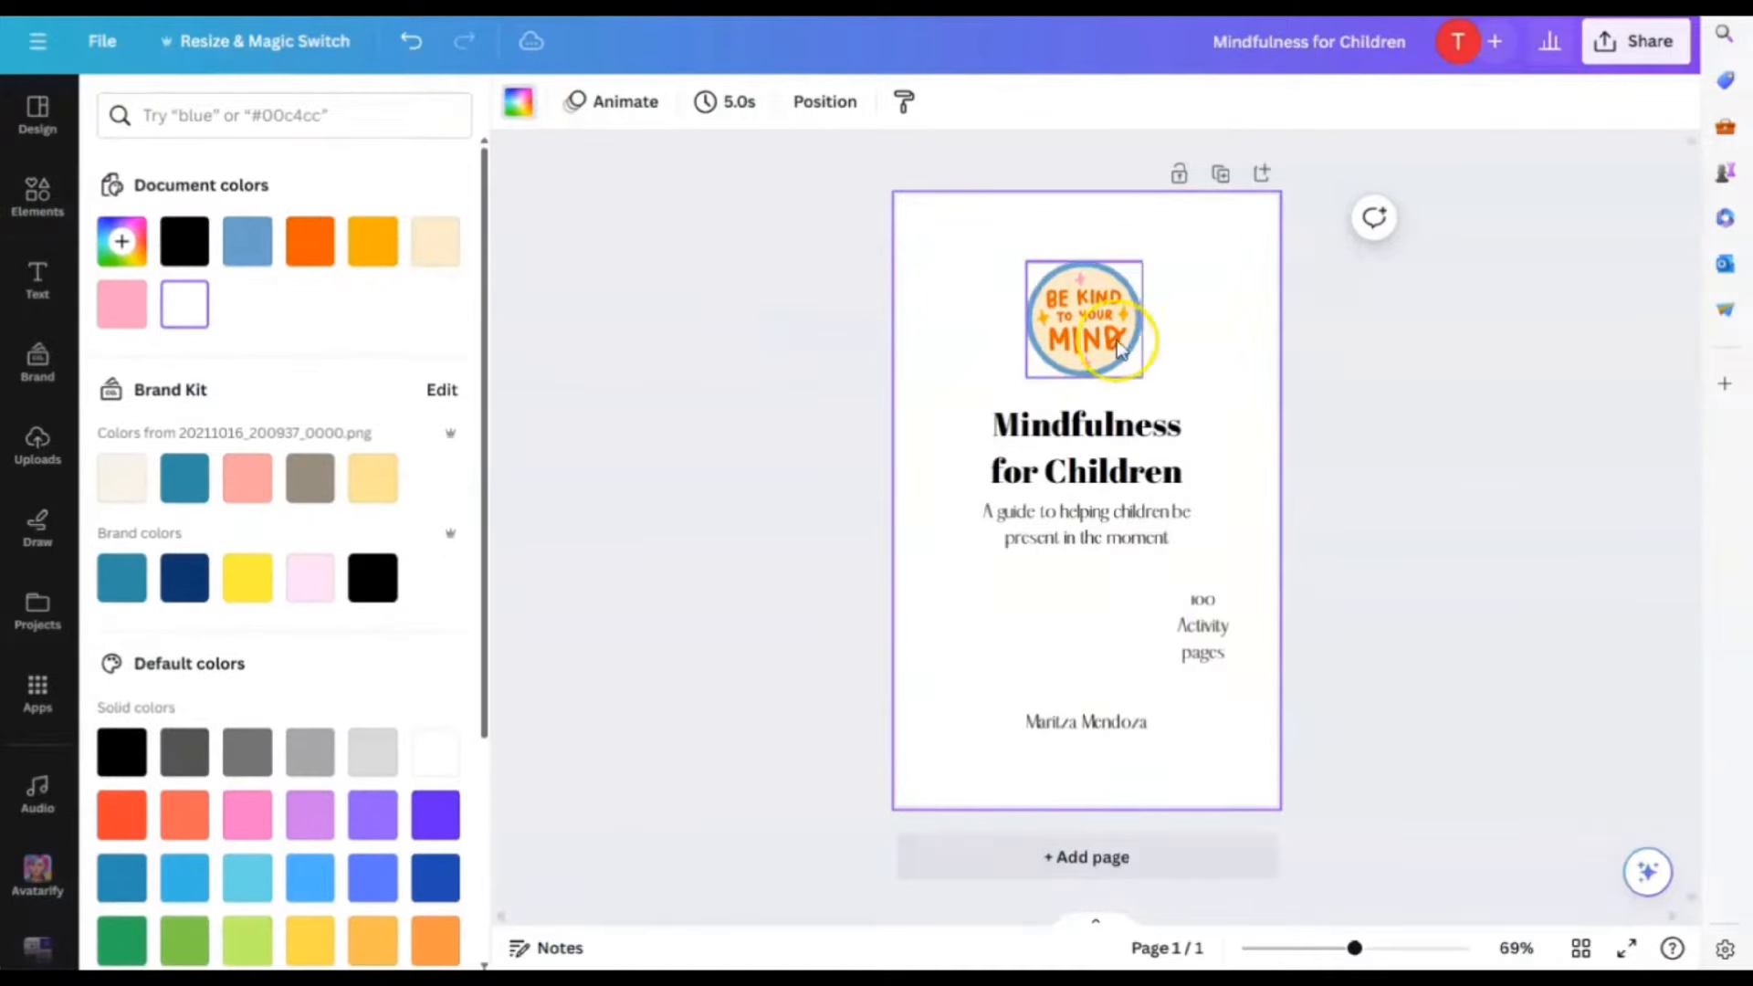
{"action": "mouse_move", "coordinate": [1118, 313]}
{"action": "left_mouse_down"}
{"action": "mouse_move", "coordinate": [1203, 295]}
{"action": "mouse_move", "coordinate": [1121, 307]}
{"action": "left_mouse_up"}
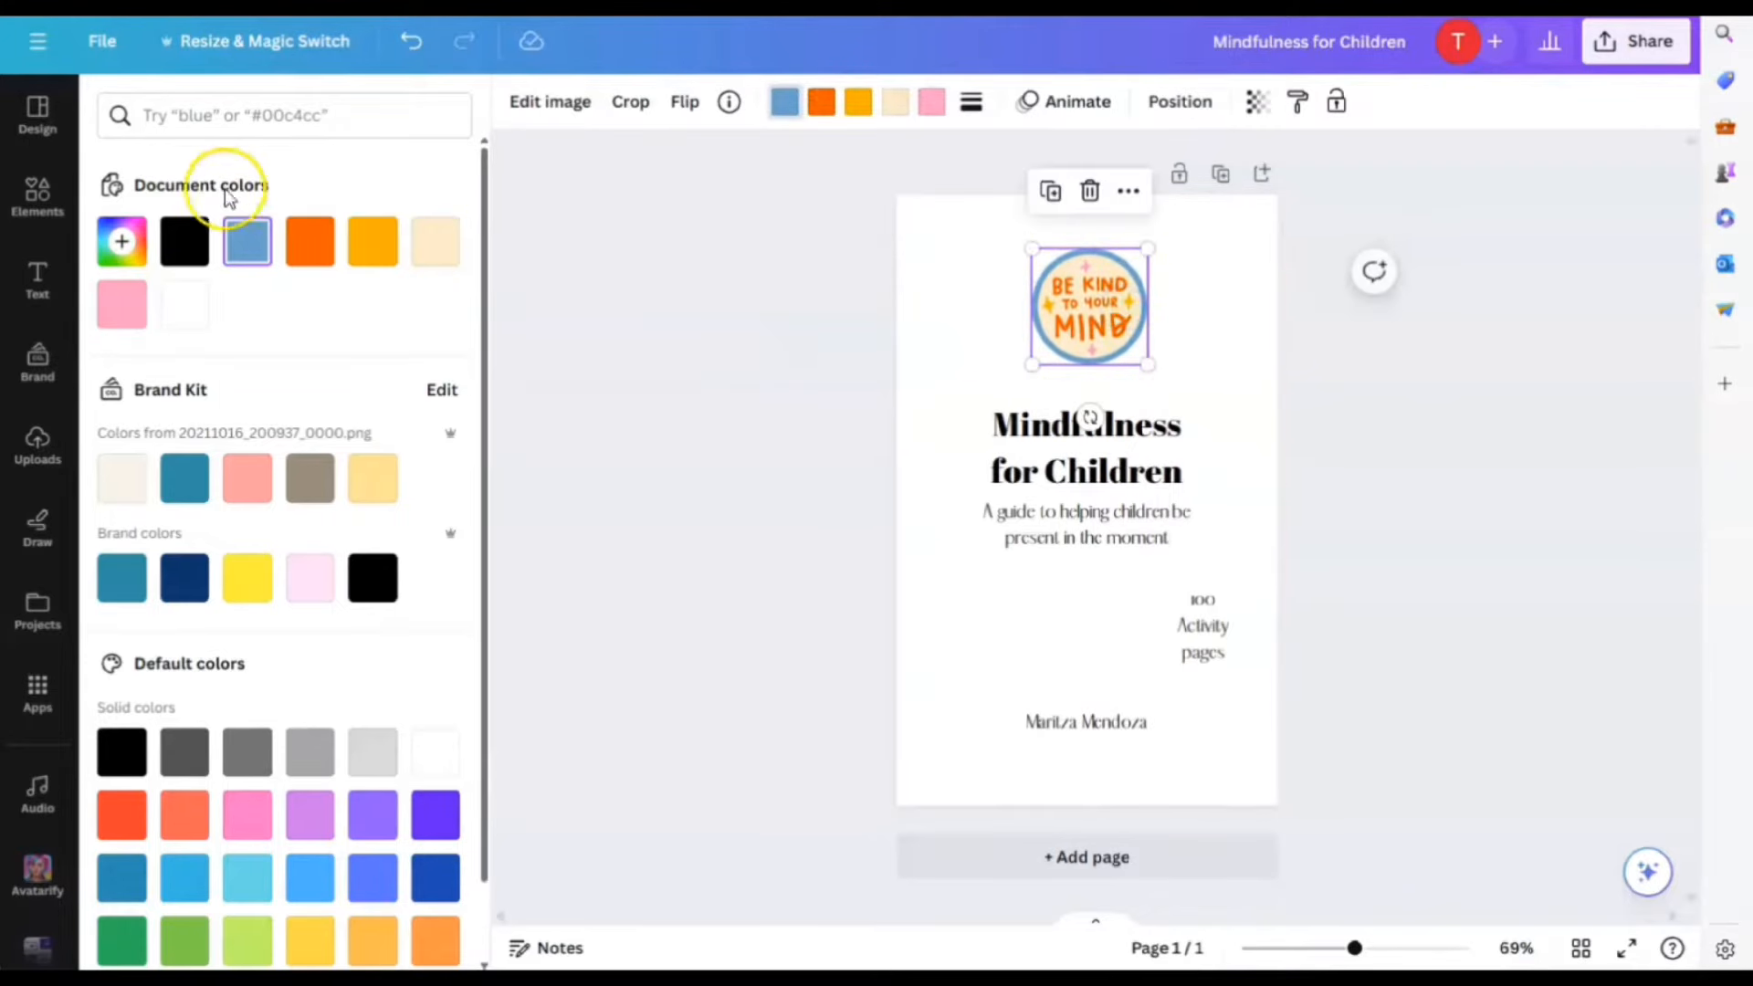
{"action": "left_click", "coordinate": [955, 313]}
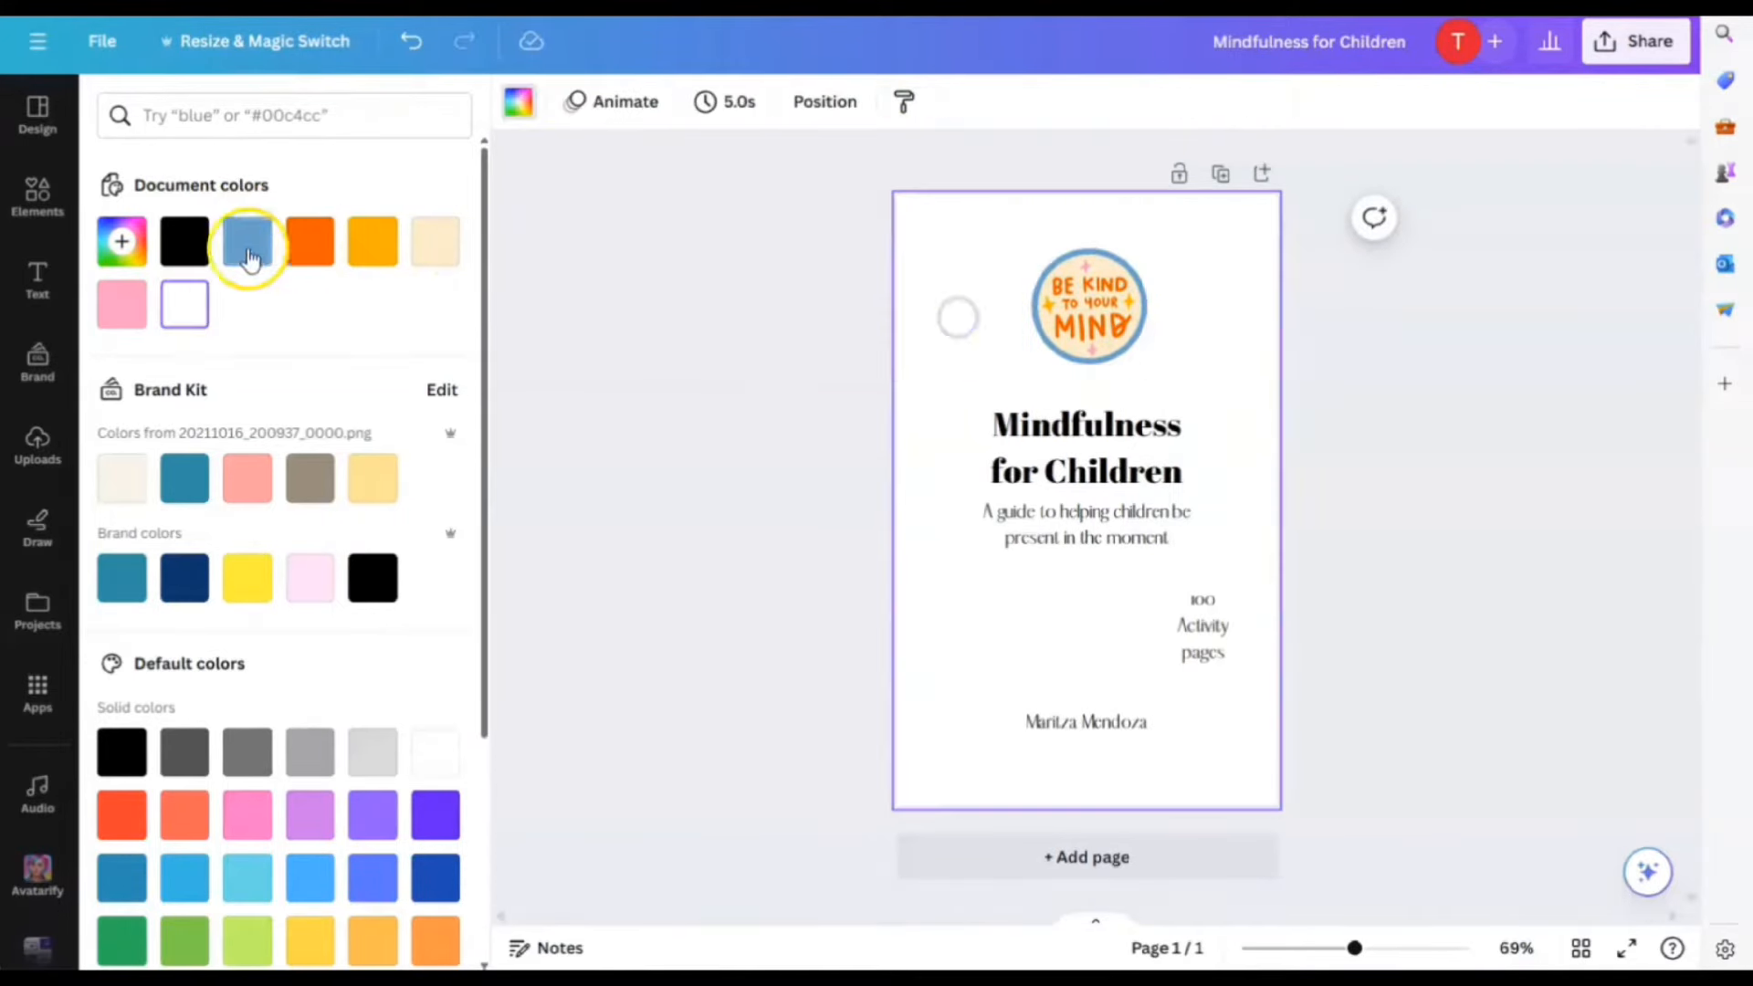
{"action": "left_click", "coordinate": [247, 241]}
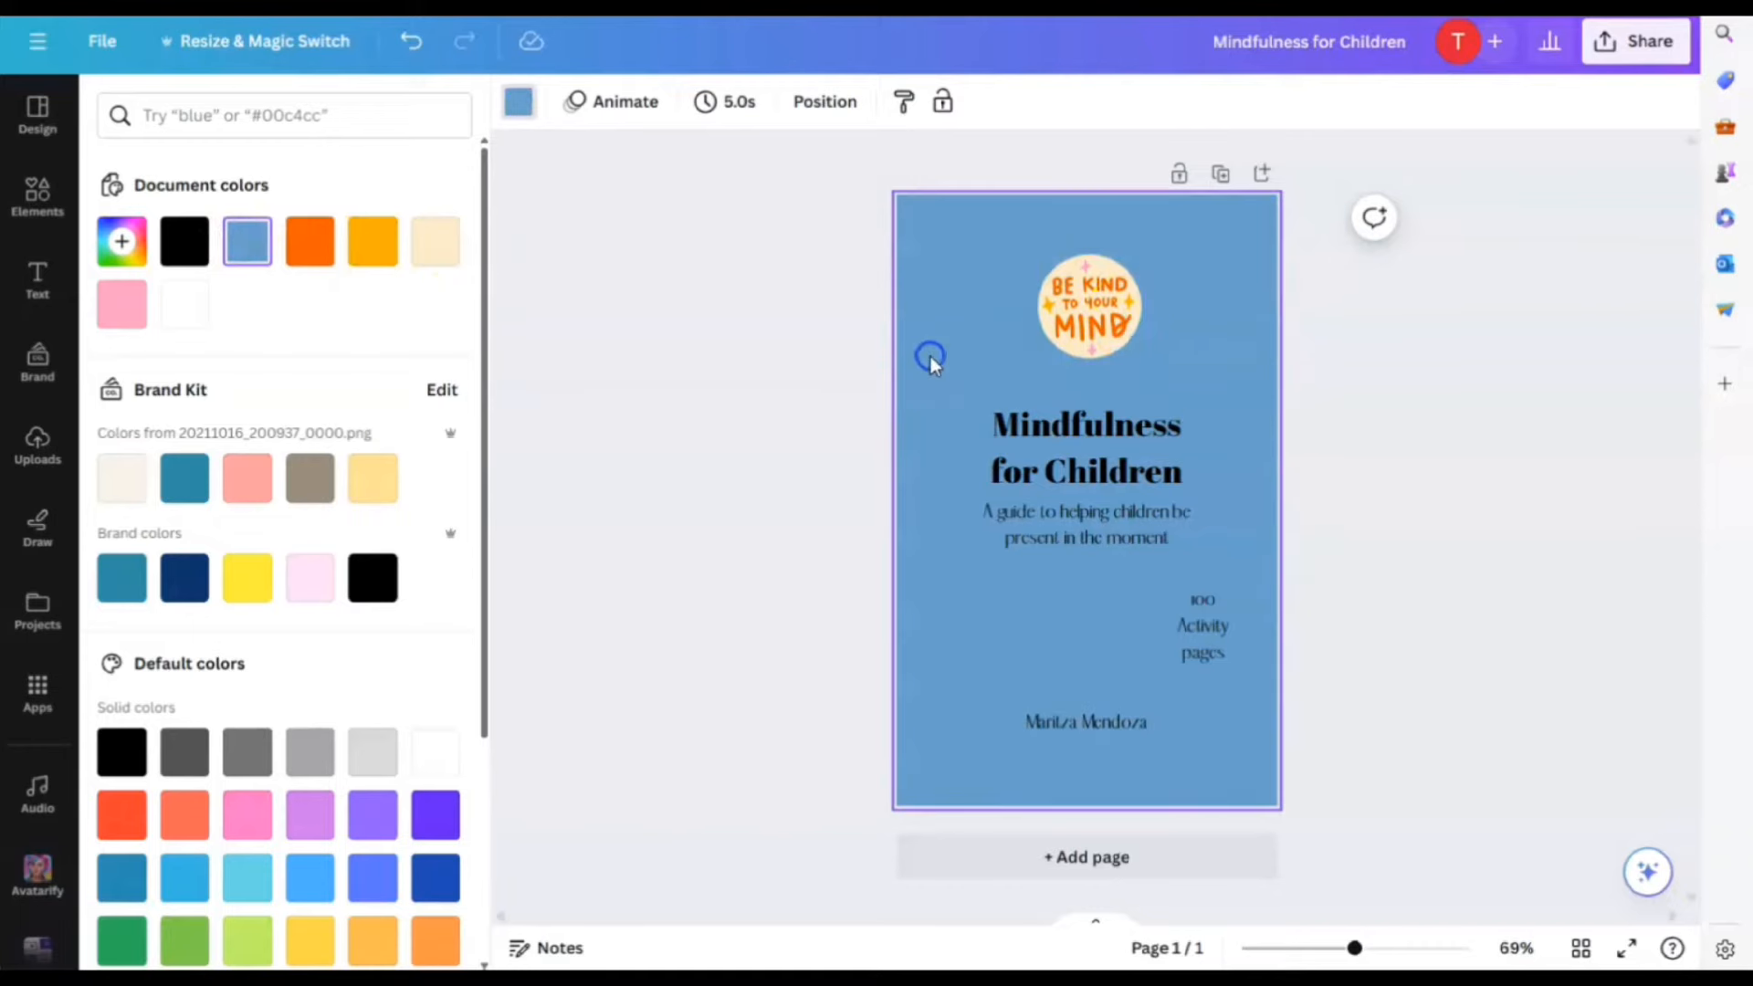
Undo the blue background and delete the Be Kind to Your Mind sticker
{"action": "key", "text": "ctrl+z"}
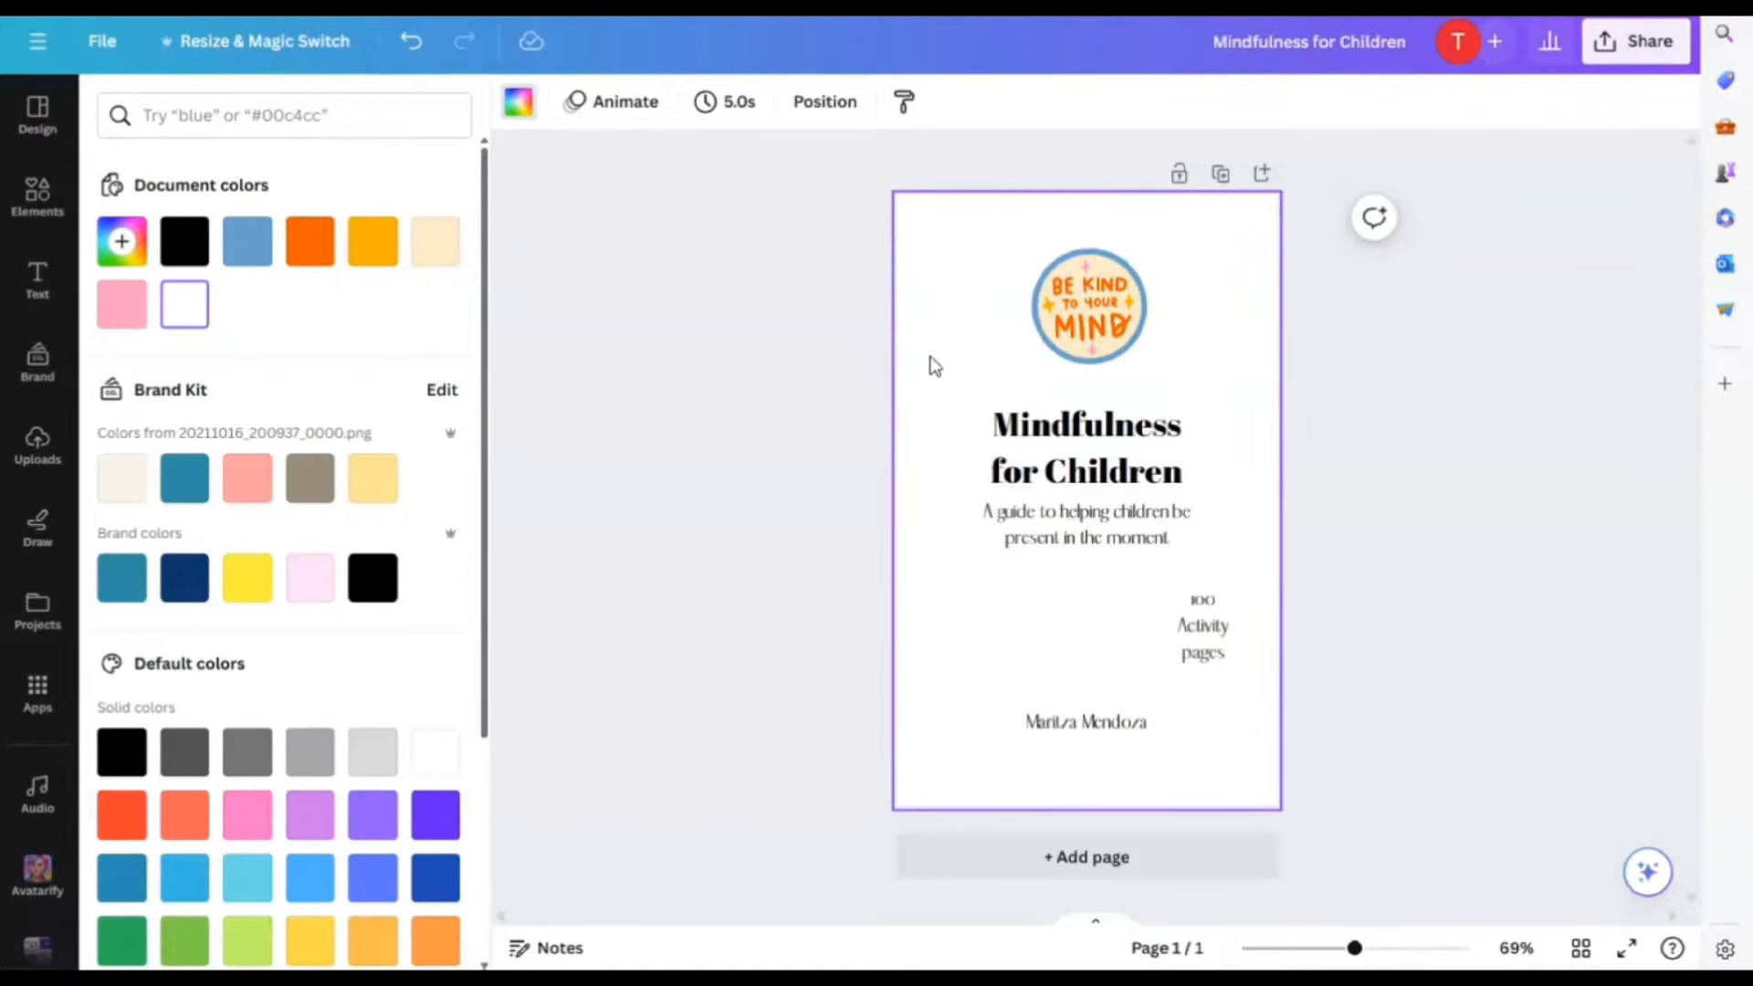
{"action": "left_click", "coordinate": [1105, 327]}
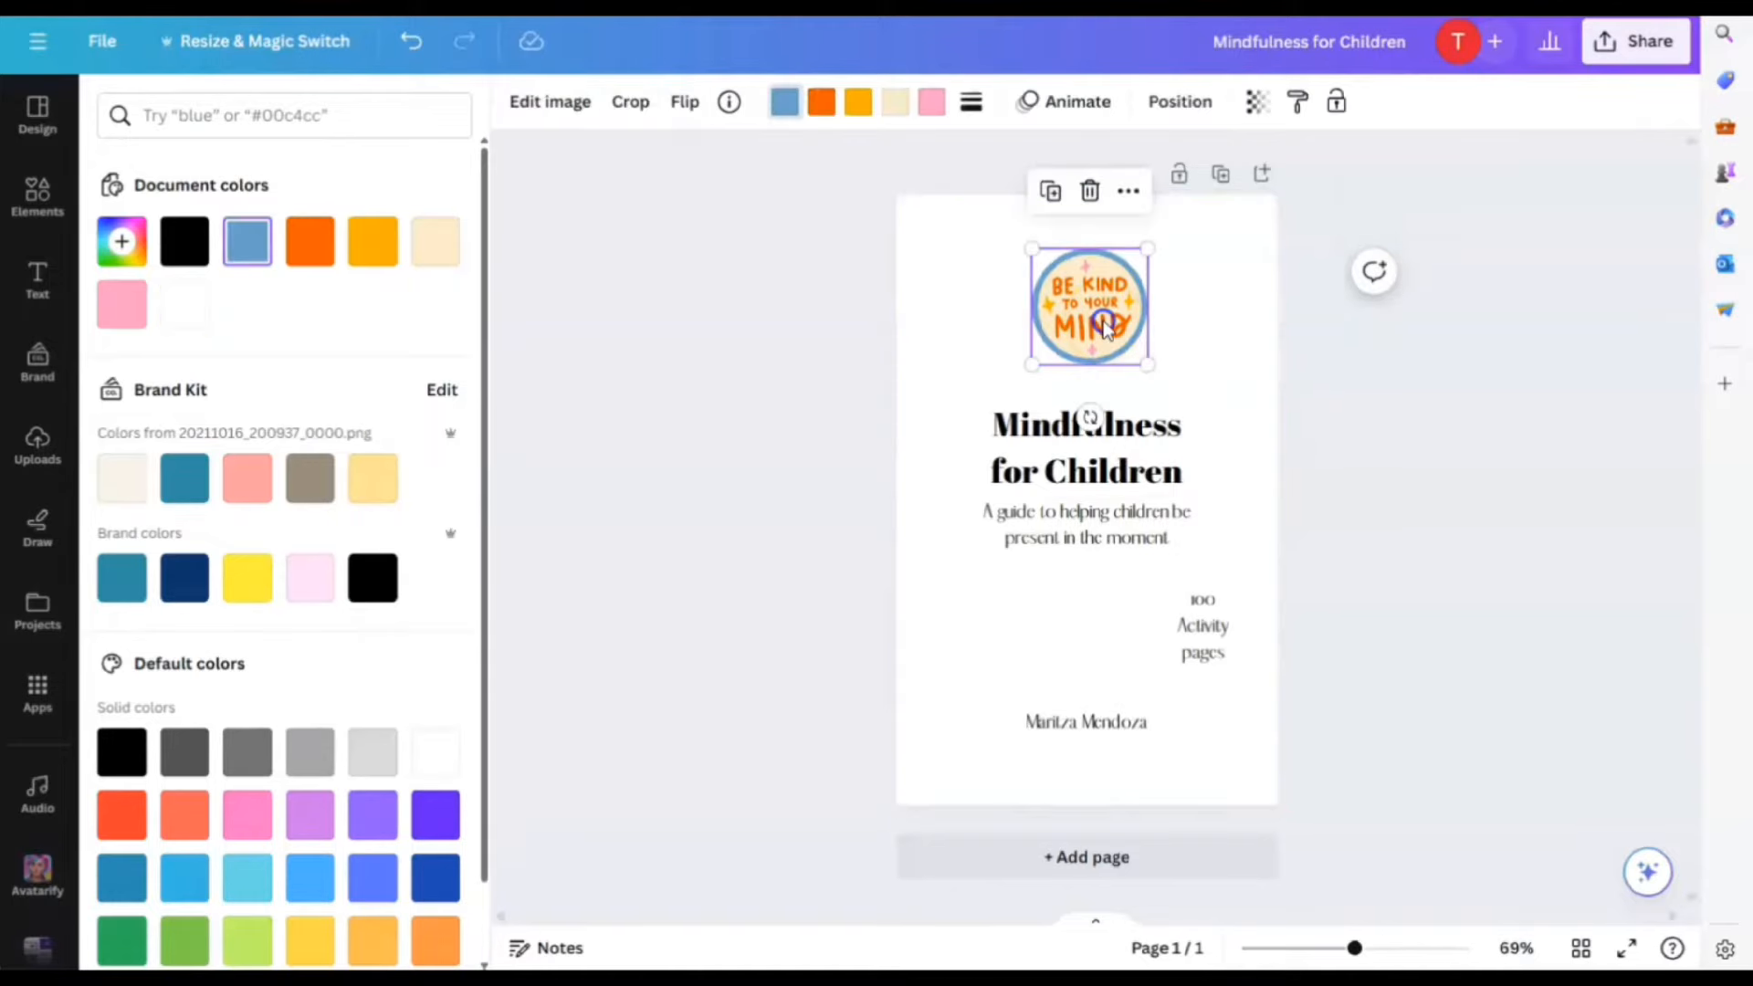
{"action": "key", "text": "Delete"}
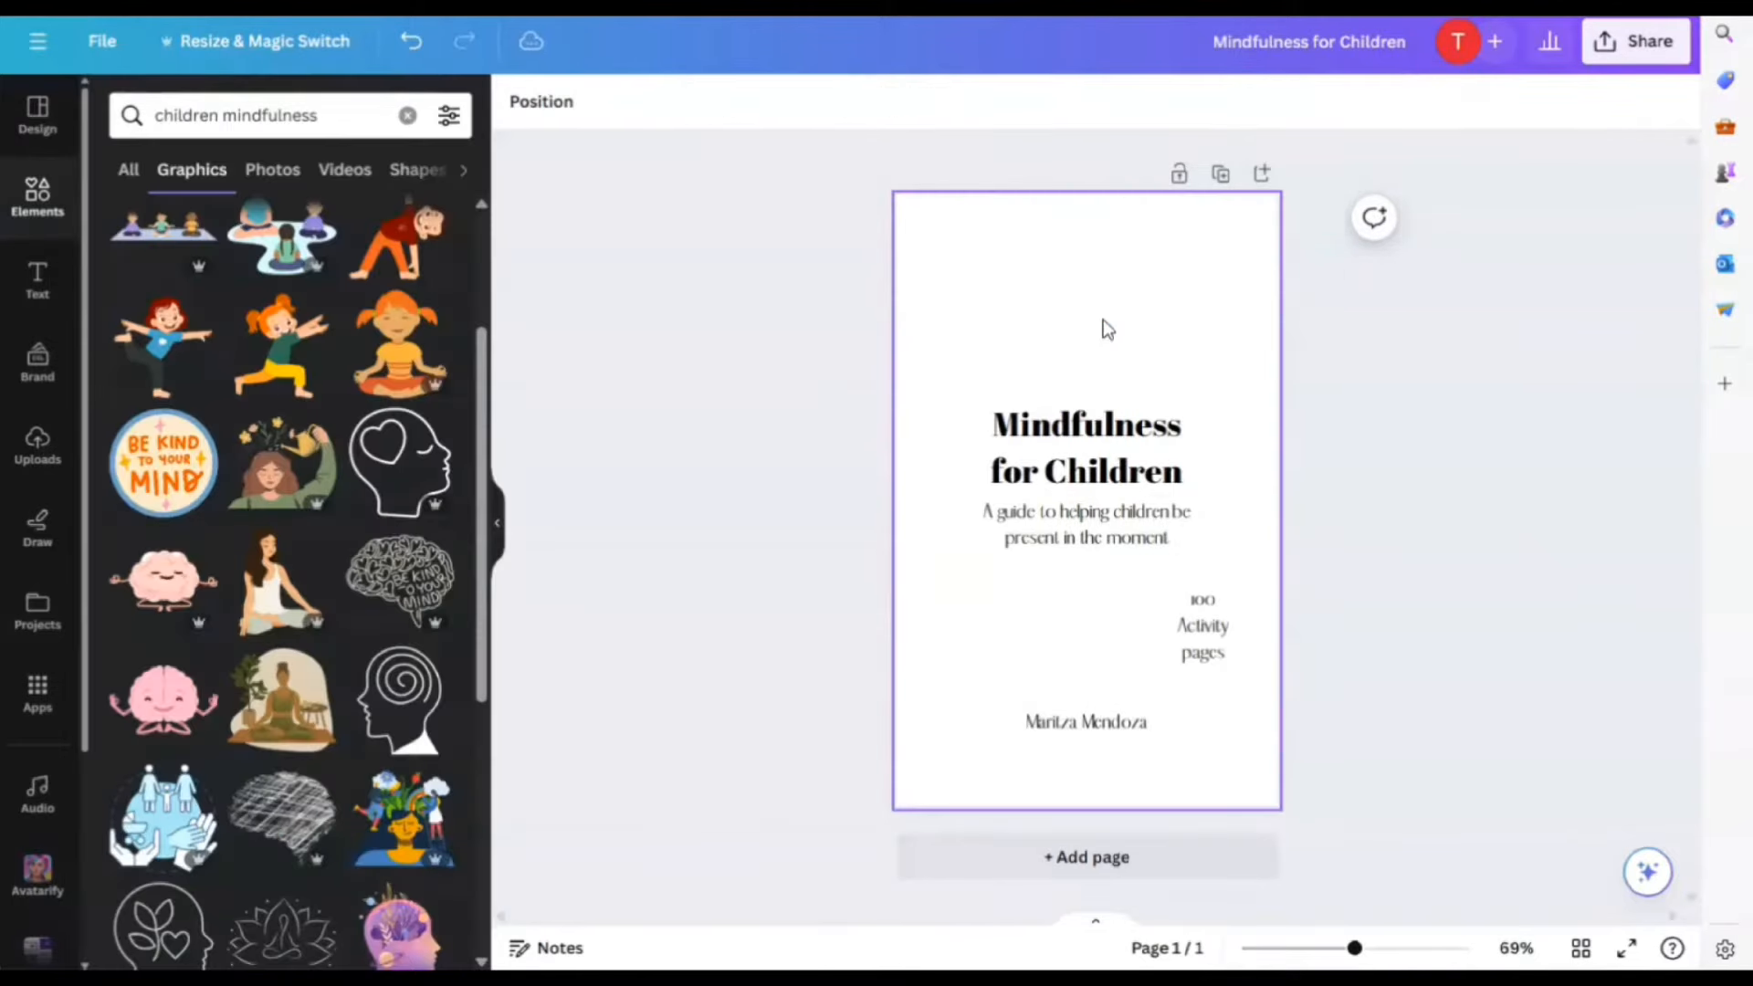
{"action": "scroll", "coordinate": [247, 553], "scroll_direction": "down", "scroll_amount": 2}
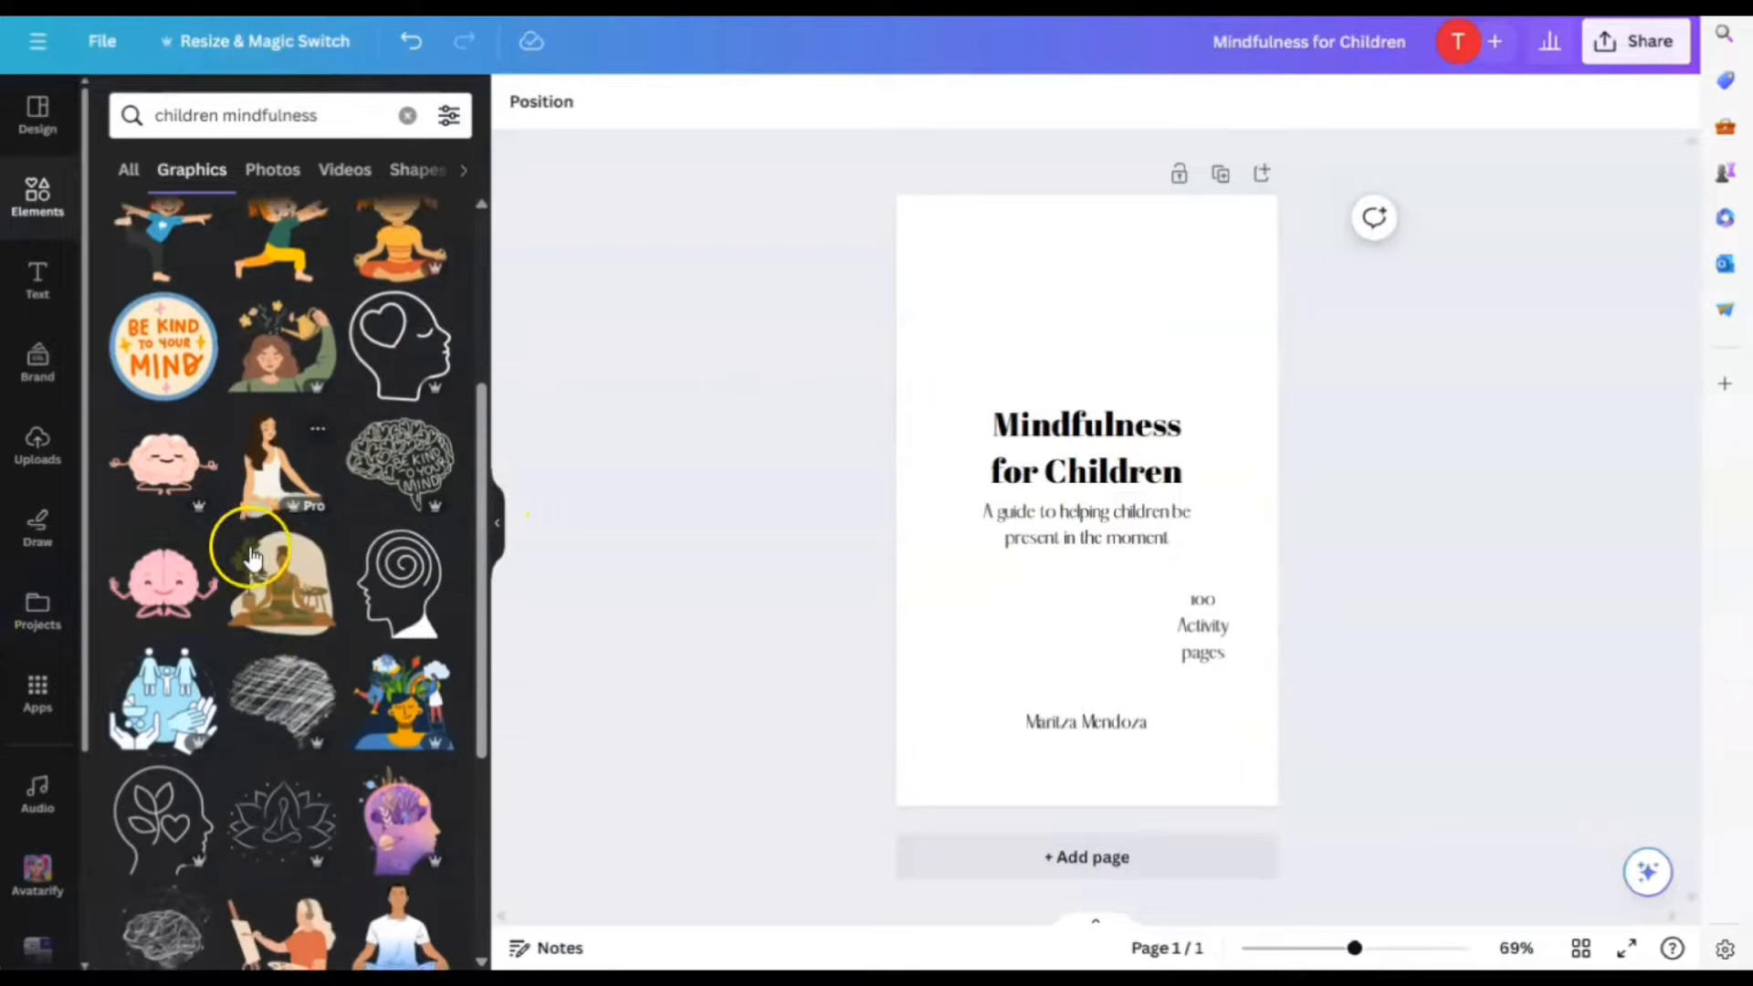
{"action": "scroll", "coordinate": [253, 558], "scroll_direction": "down", "scroll_amount": 1}
{"action": "scroll", "coordinate": [273, 594], "scroll_direction": "down", "scroll_amount": 4}
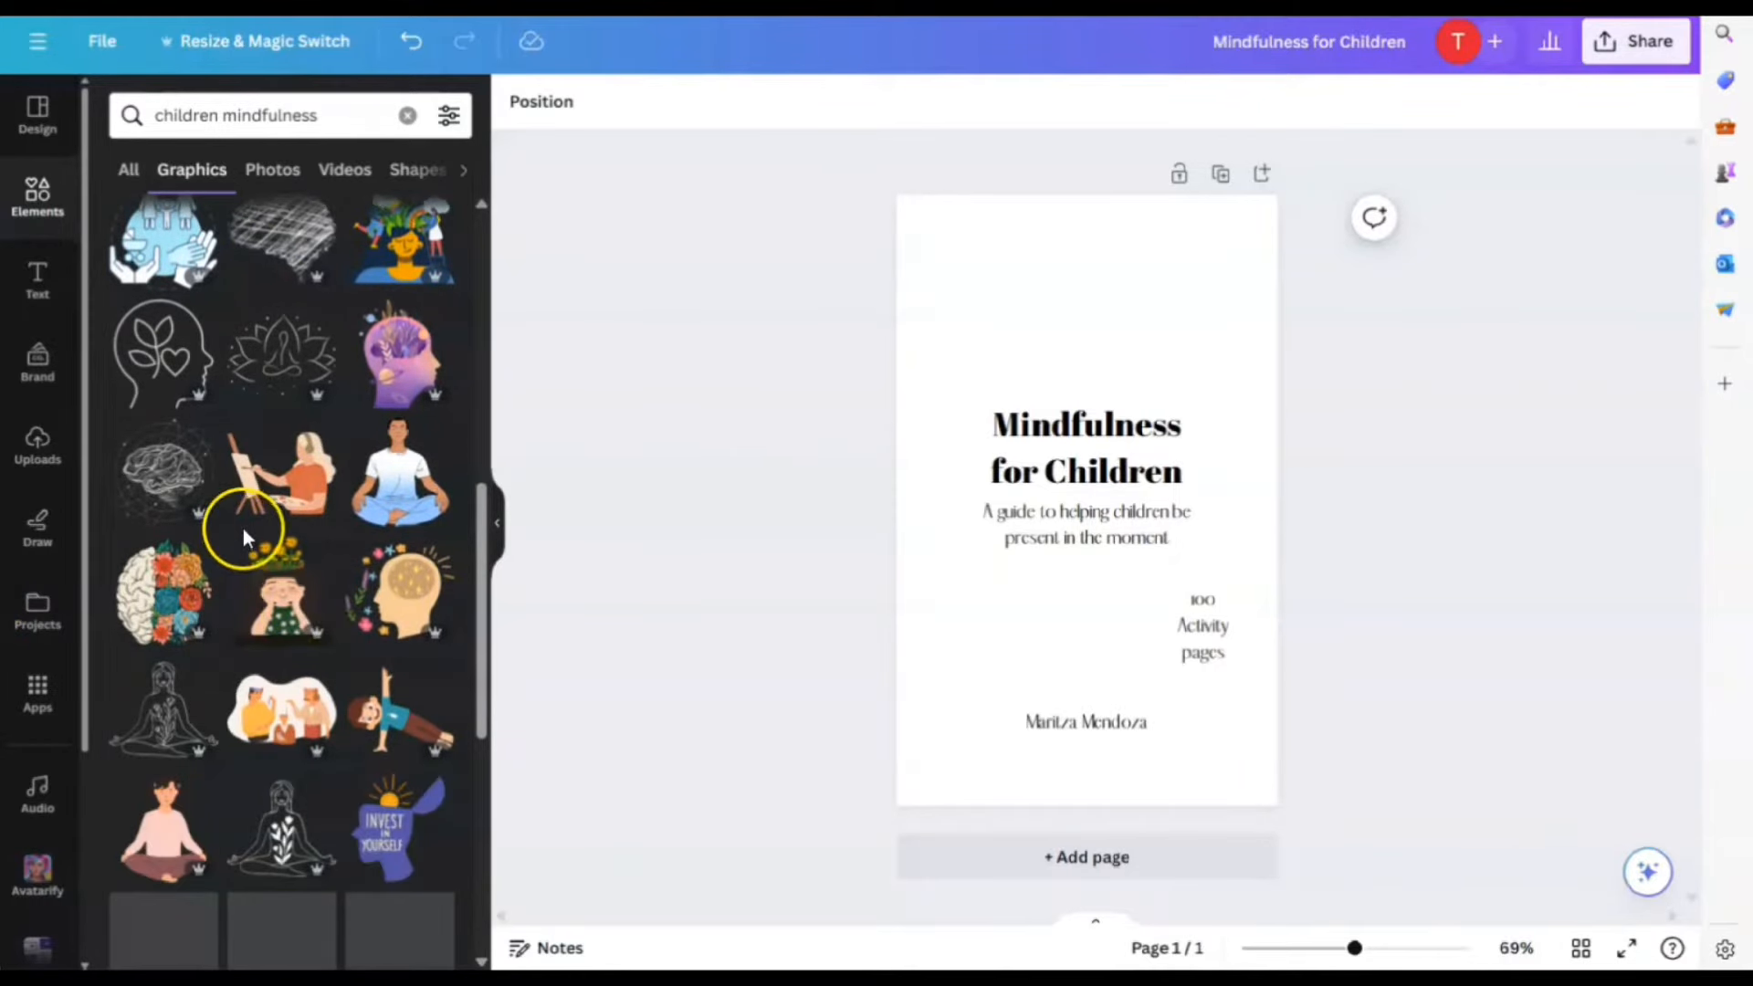
{"action": "scroll", "coordinate": [331, 575], "scroll_direction": "down", "scroll_amount": 2}
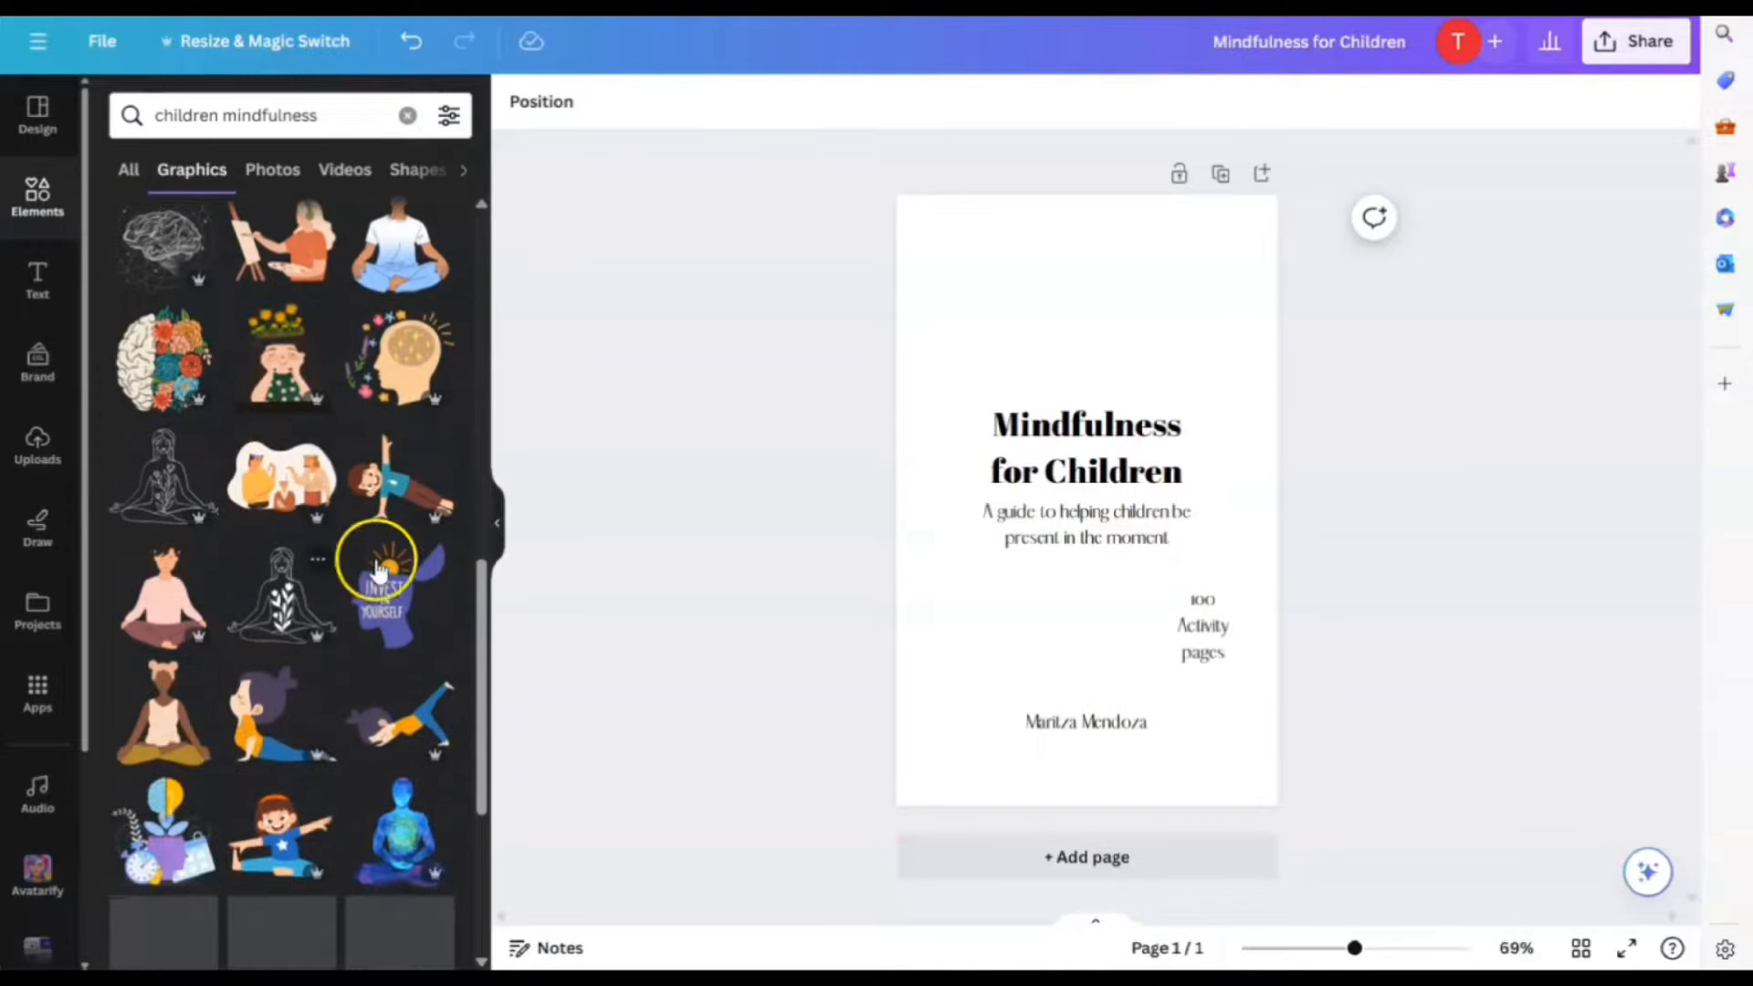
{"action": "scroll", "coordinate": [274, 410], "scroll_direction": "down", "scroll_amount": 6}
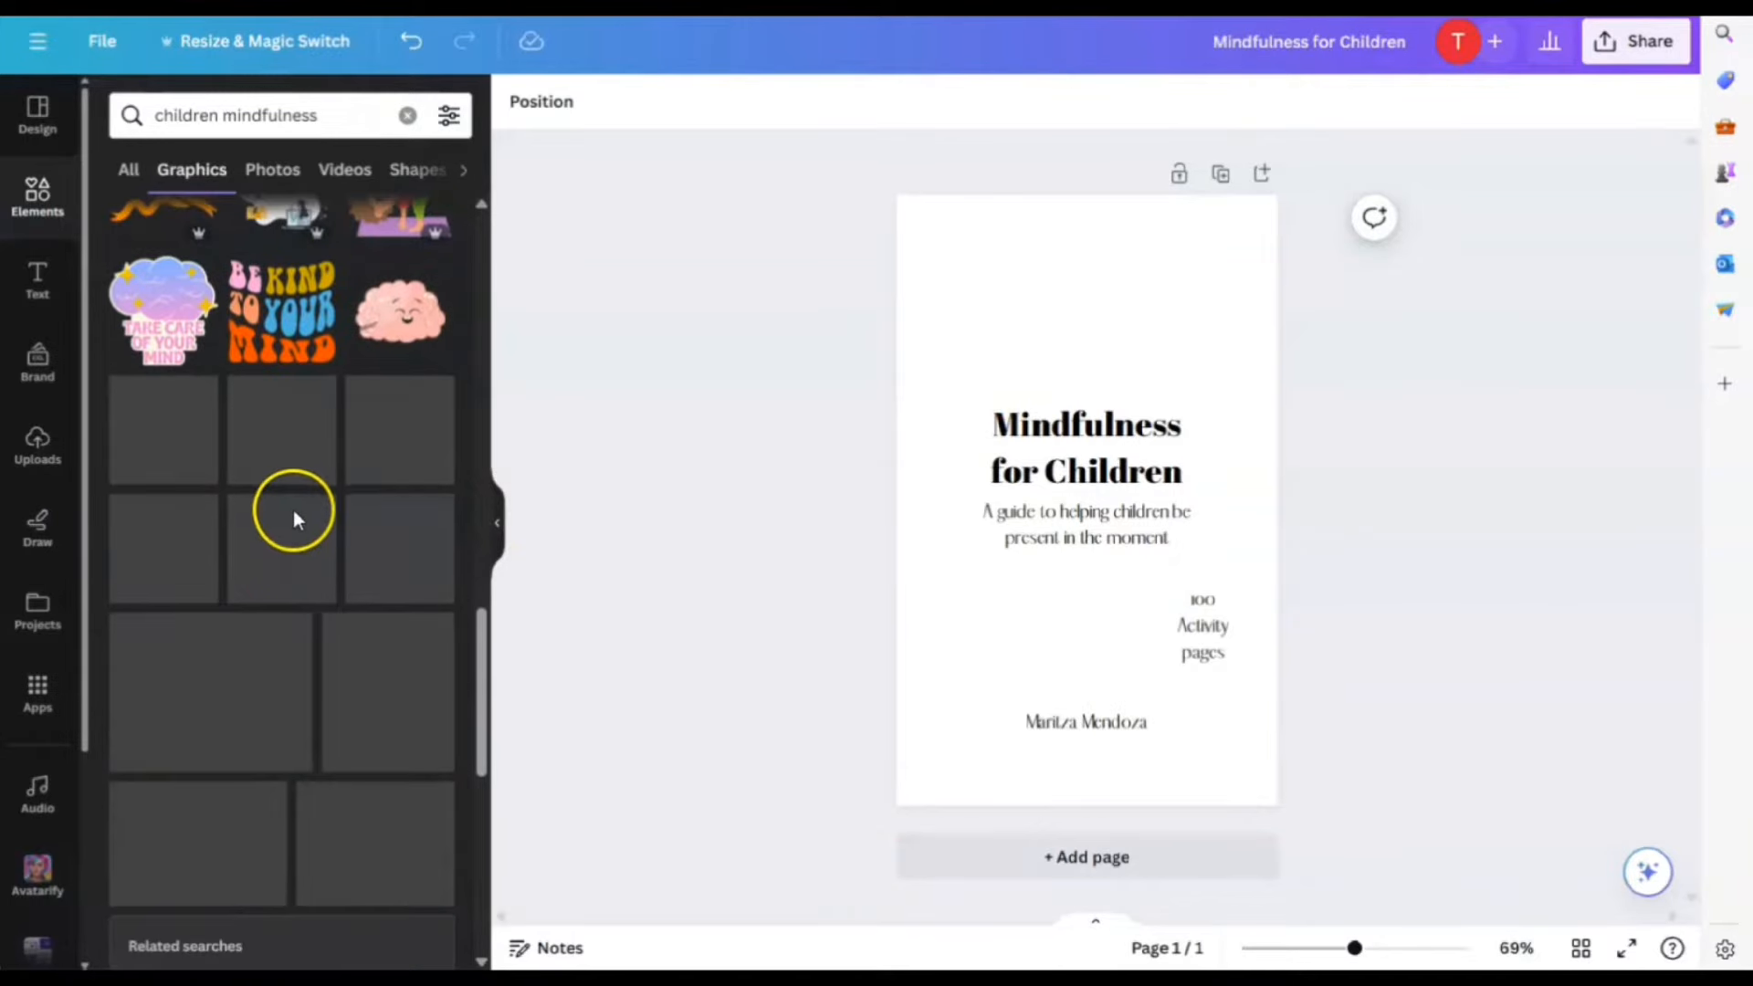
{"action": "scroll", "coordinate": [304, 603], "scroll_direction": "up", "scroll_amount": 5}
{"action": "scroll", "coordinate": [306, 602], "scroll_direction": "up", "scroll_amount": 3}
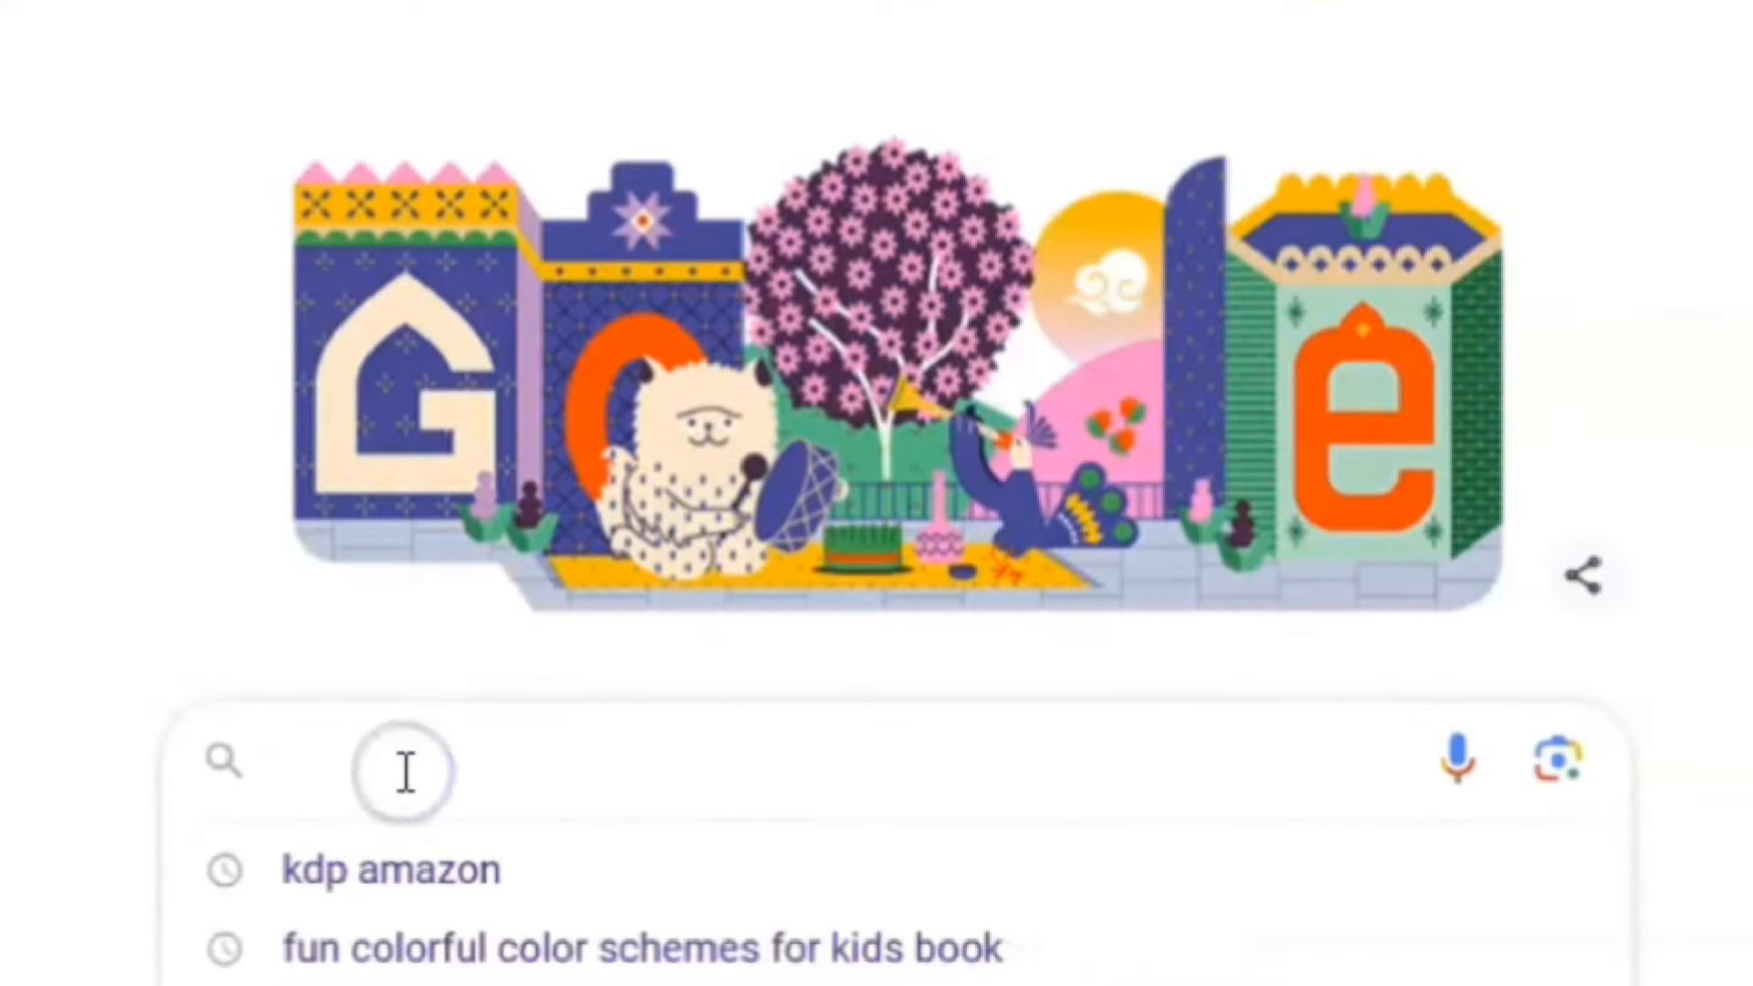
{"action": "type", "text": "colorful kids"}
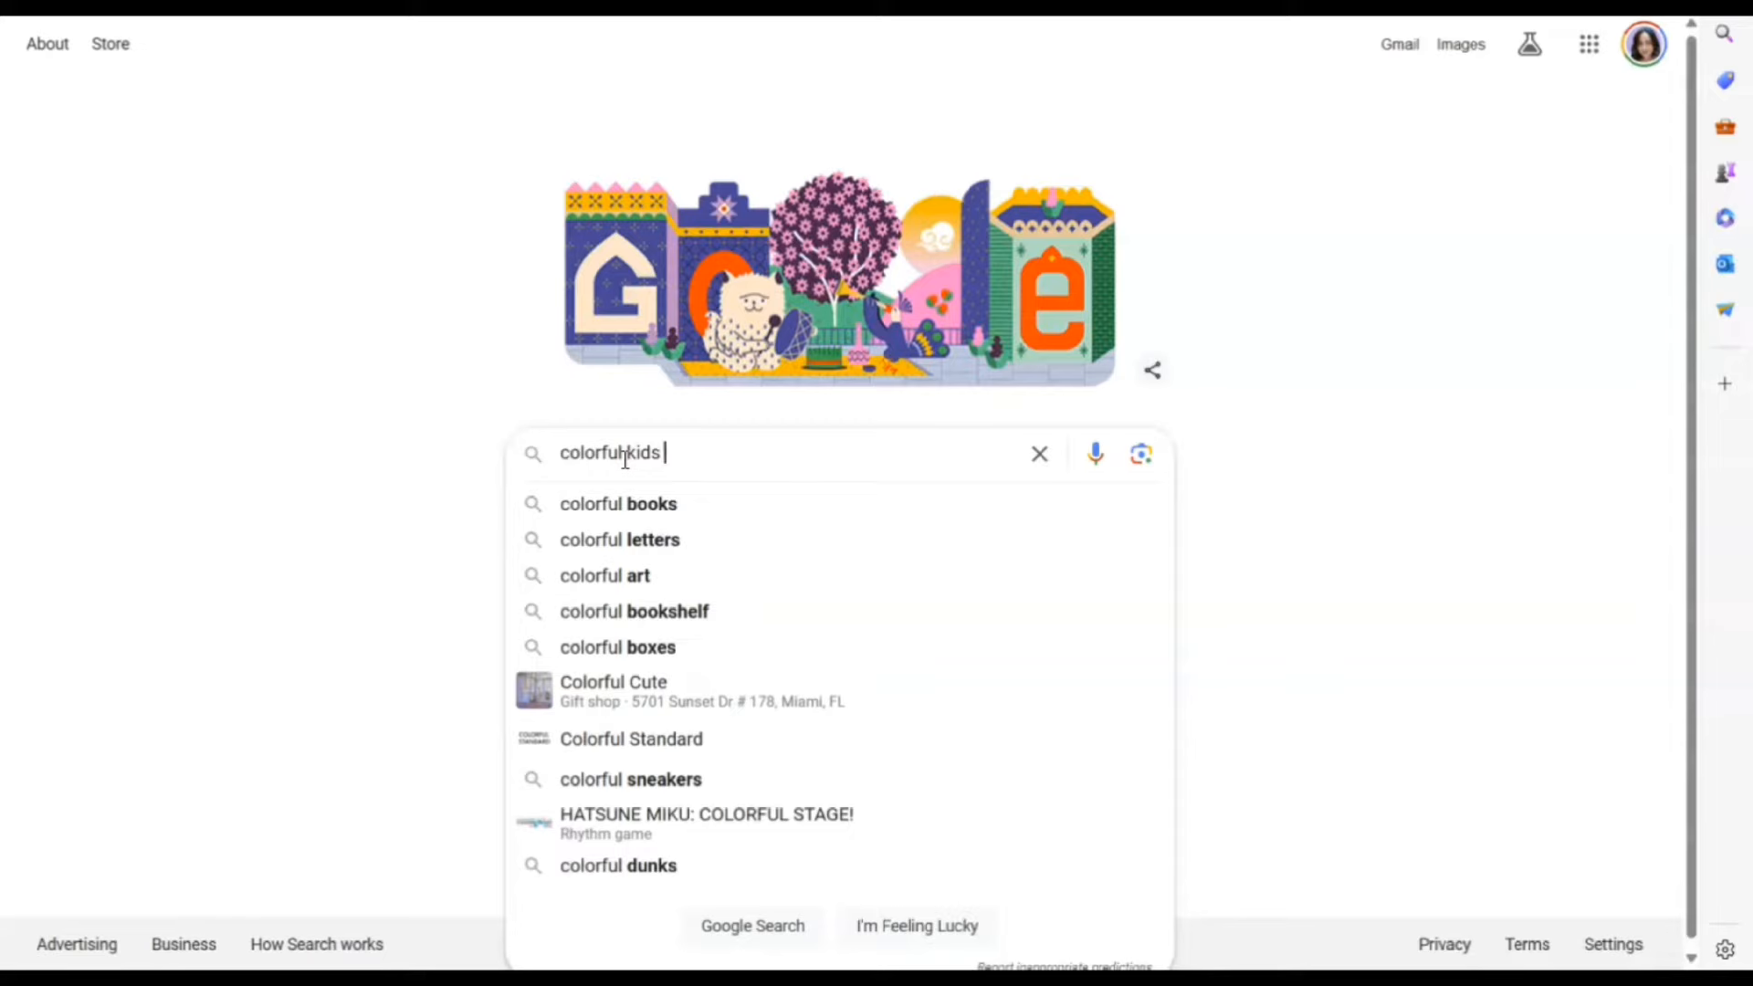
Search Google for "colorful kids friendly color schemes" and scan the results
{"action": "type", "text": "friend"}
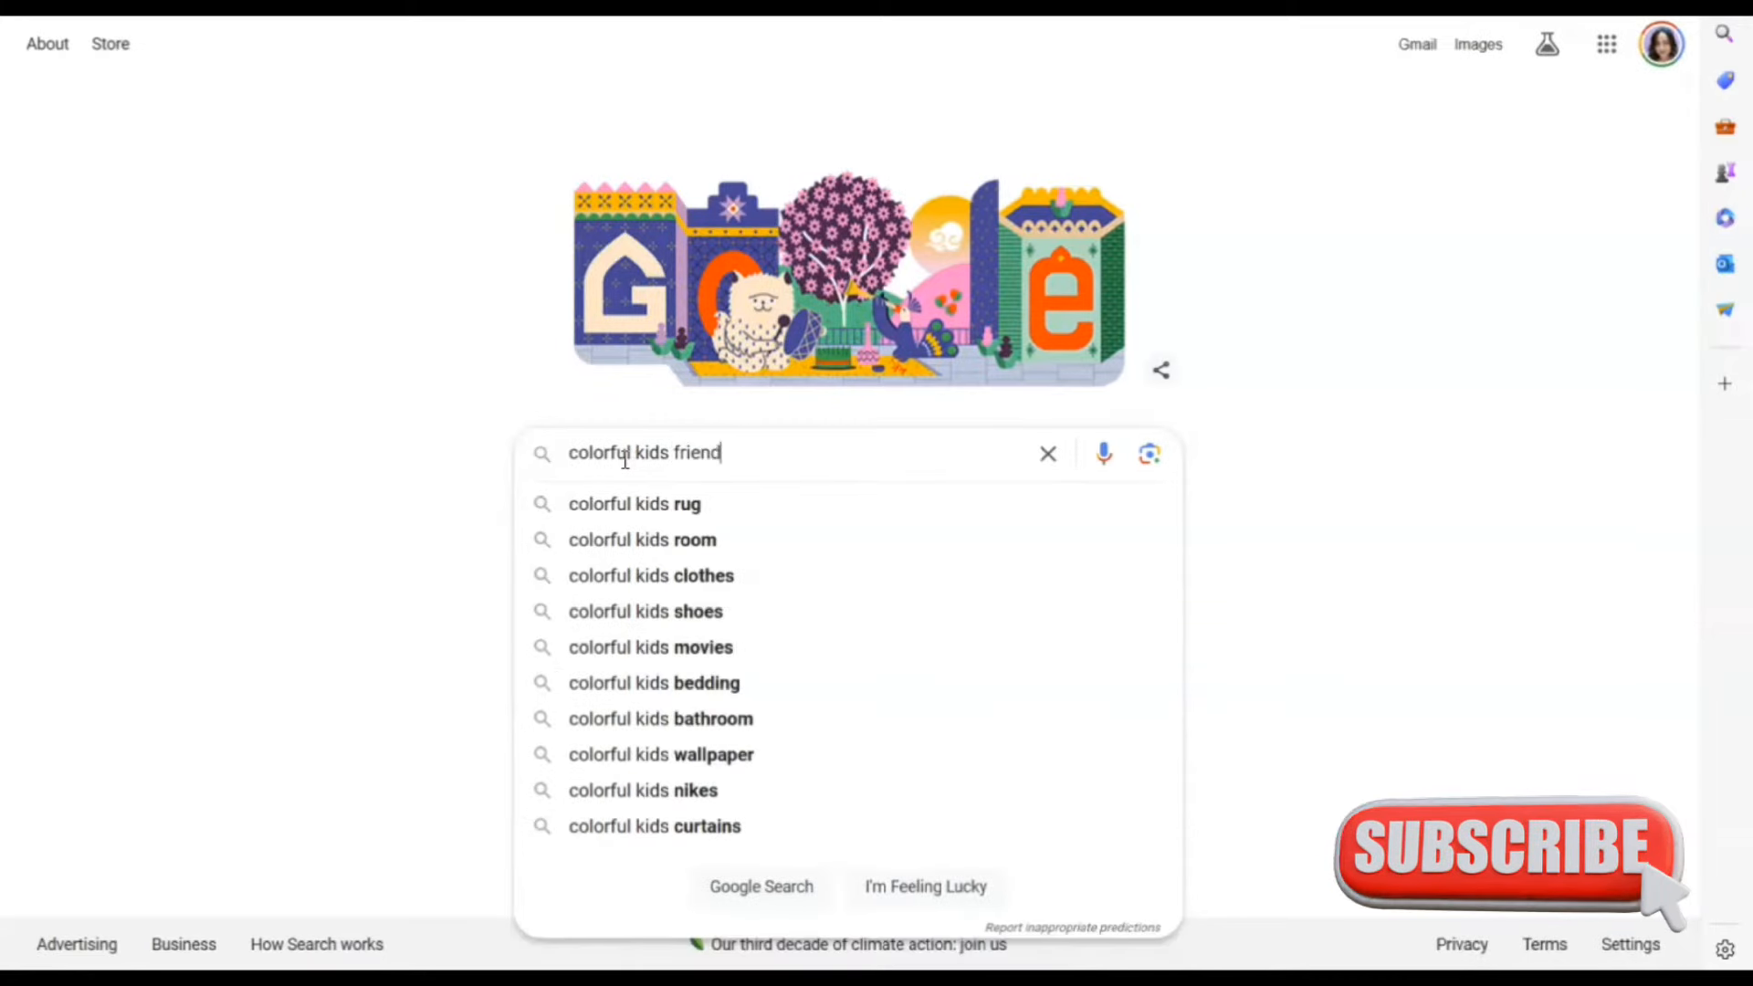
{"action": "type", "text": "ly color schemes"}
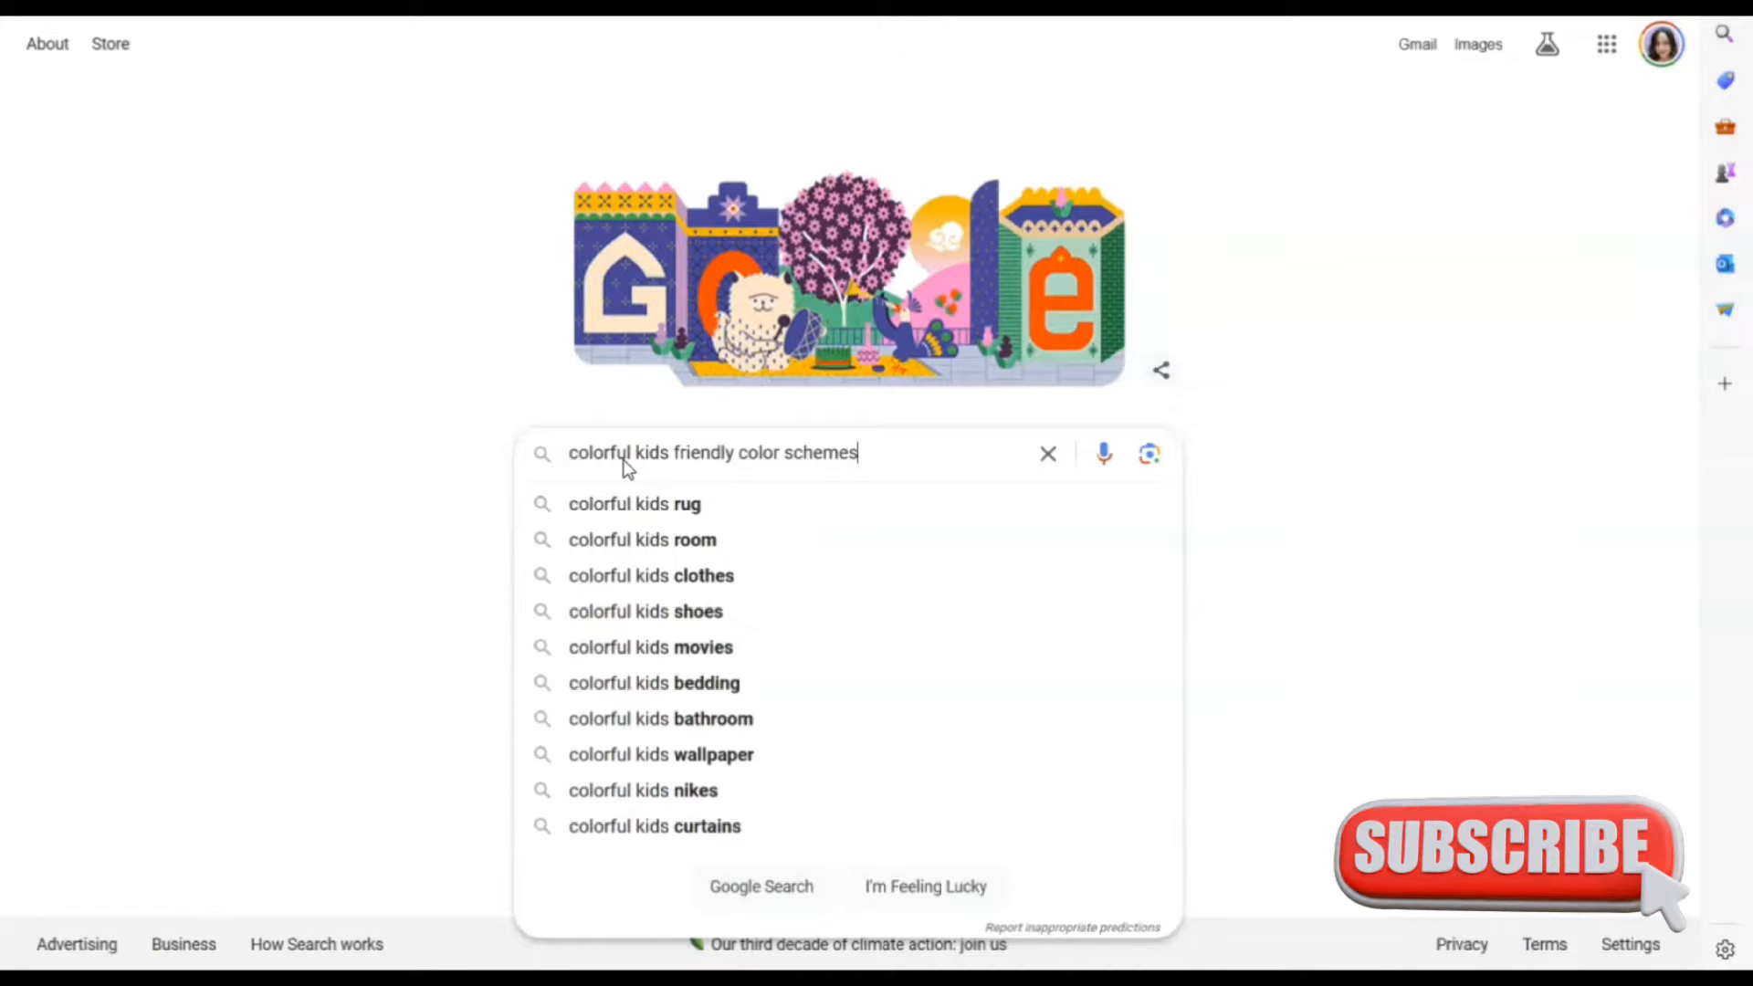
{"action": "key", "text": "Return"}
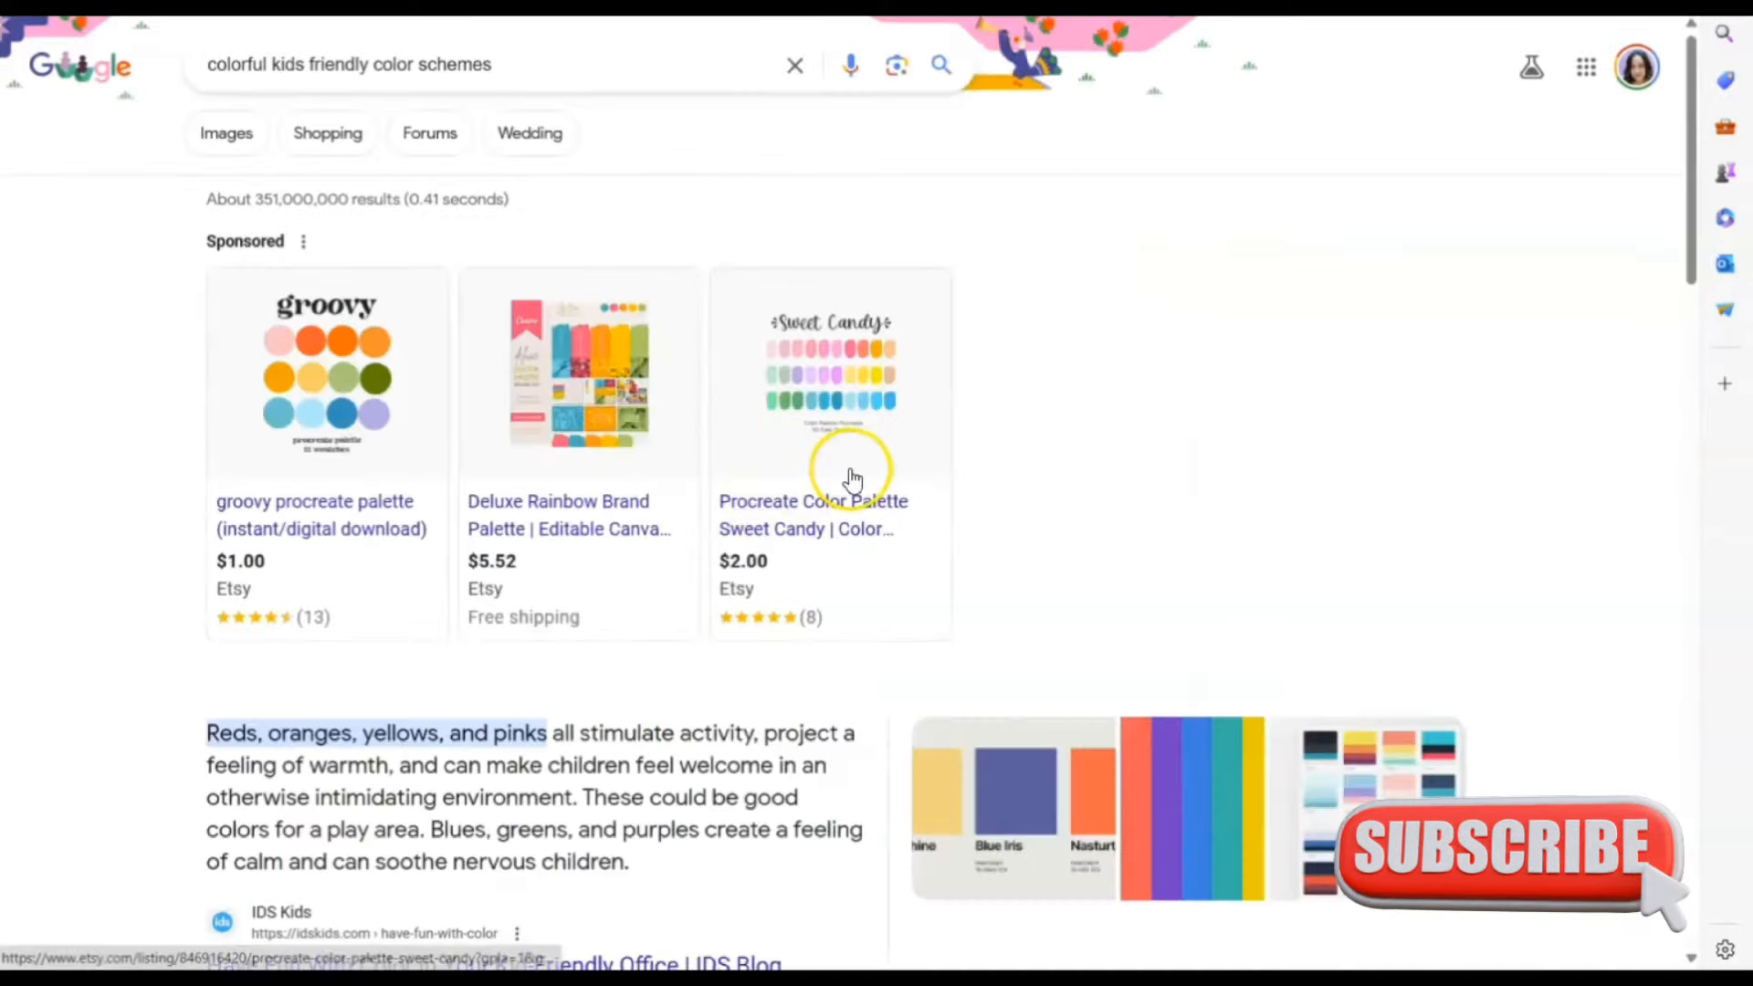
{"action": "scroll", "coordinate": [1148, 458], "scroll_direction": "down", "scroll_amount": 5}
{"action": "scroll", "coordinate": [1200, 493], "scroll_direction": "down", "scroll_amount": 1}
{"action": "scroll", "coordinate": [1209, 505], "scroll_direction": "up", "scroll_amount": 6}
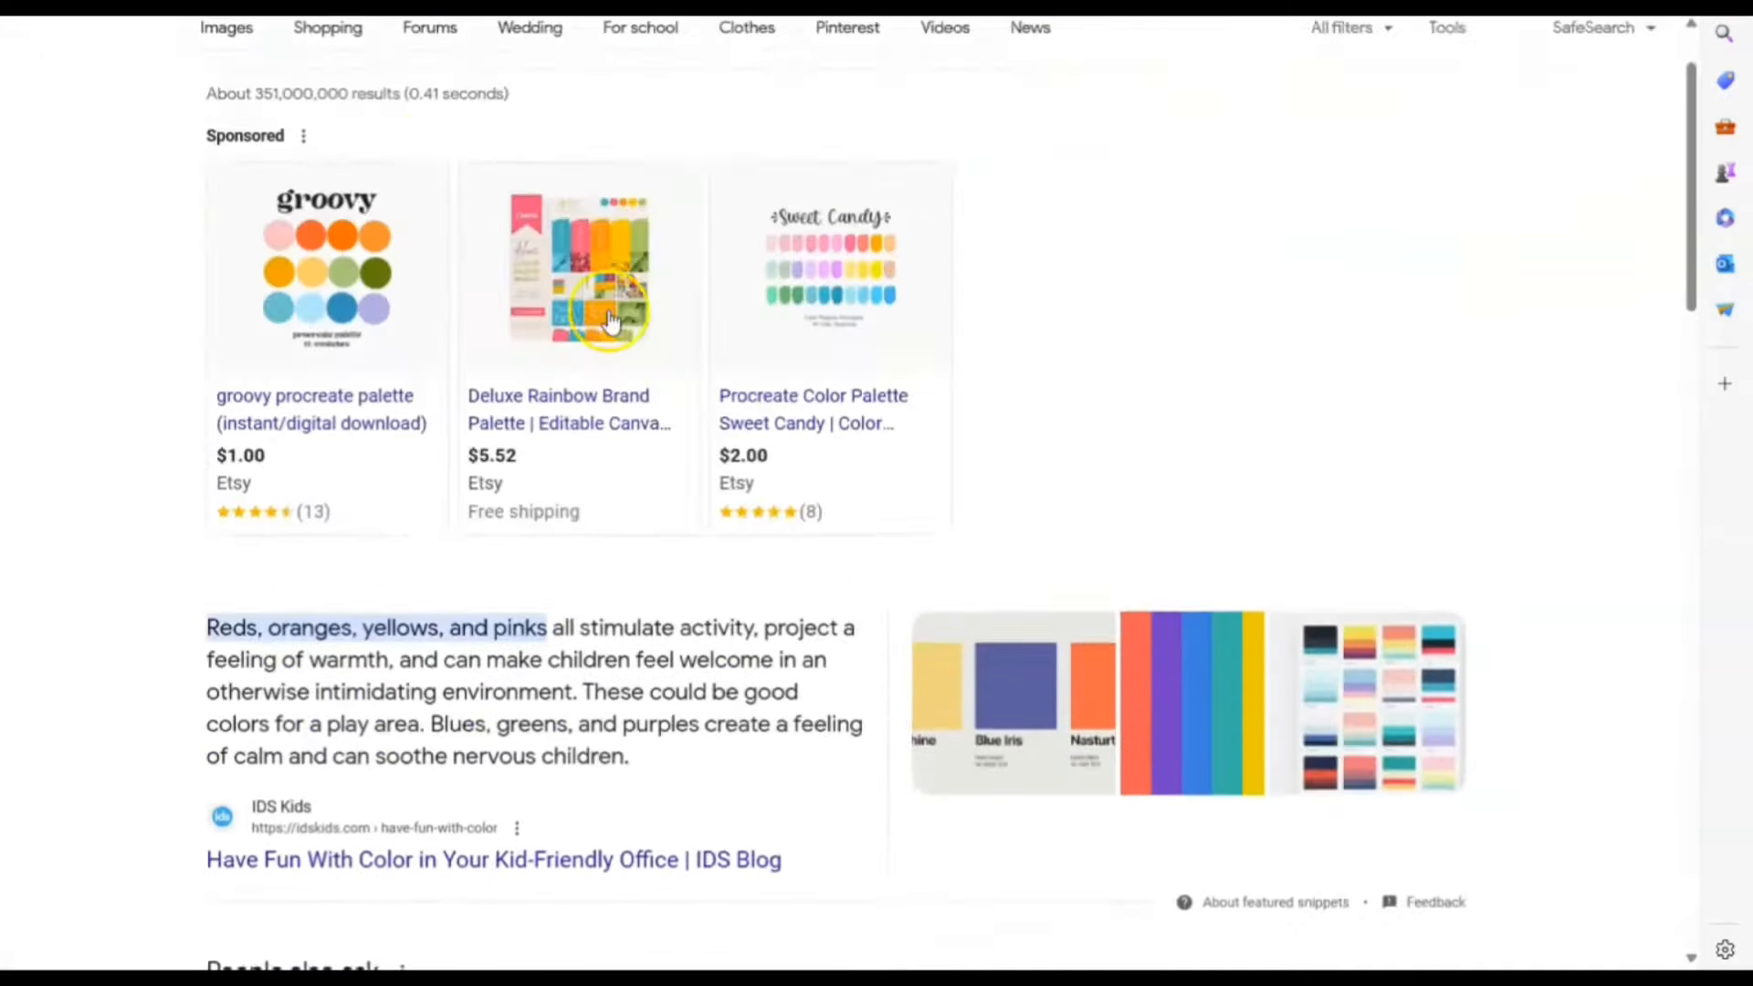
Switch to image results and browse them for a striped palette
{"action": "left_click", "coordinate": [229, 146]}
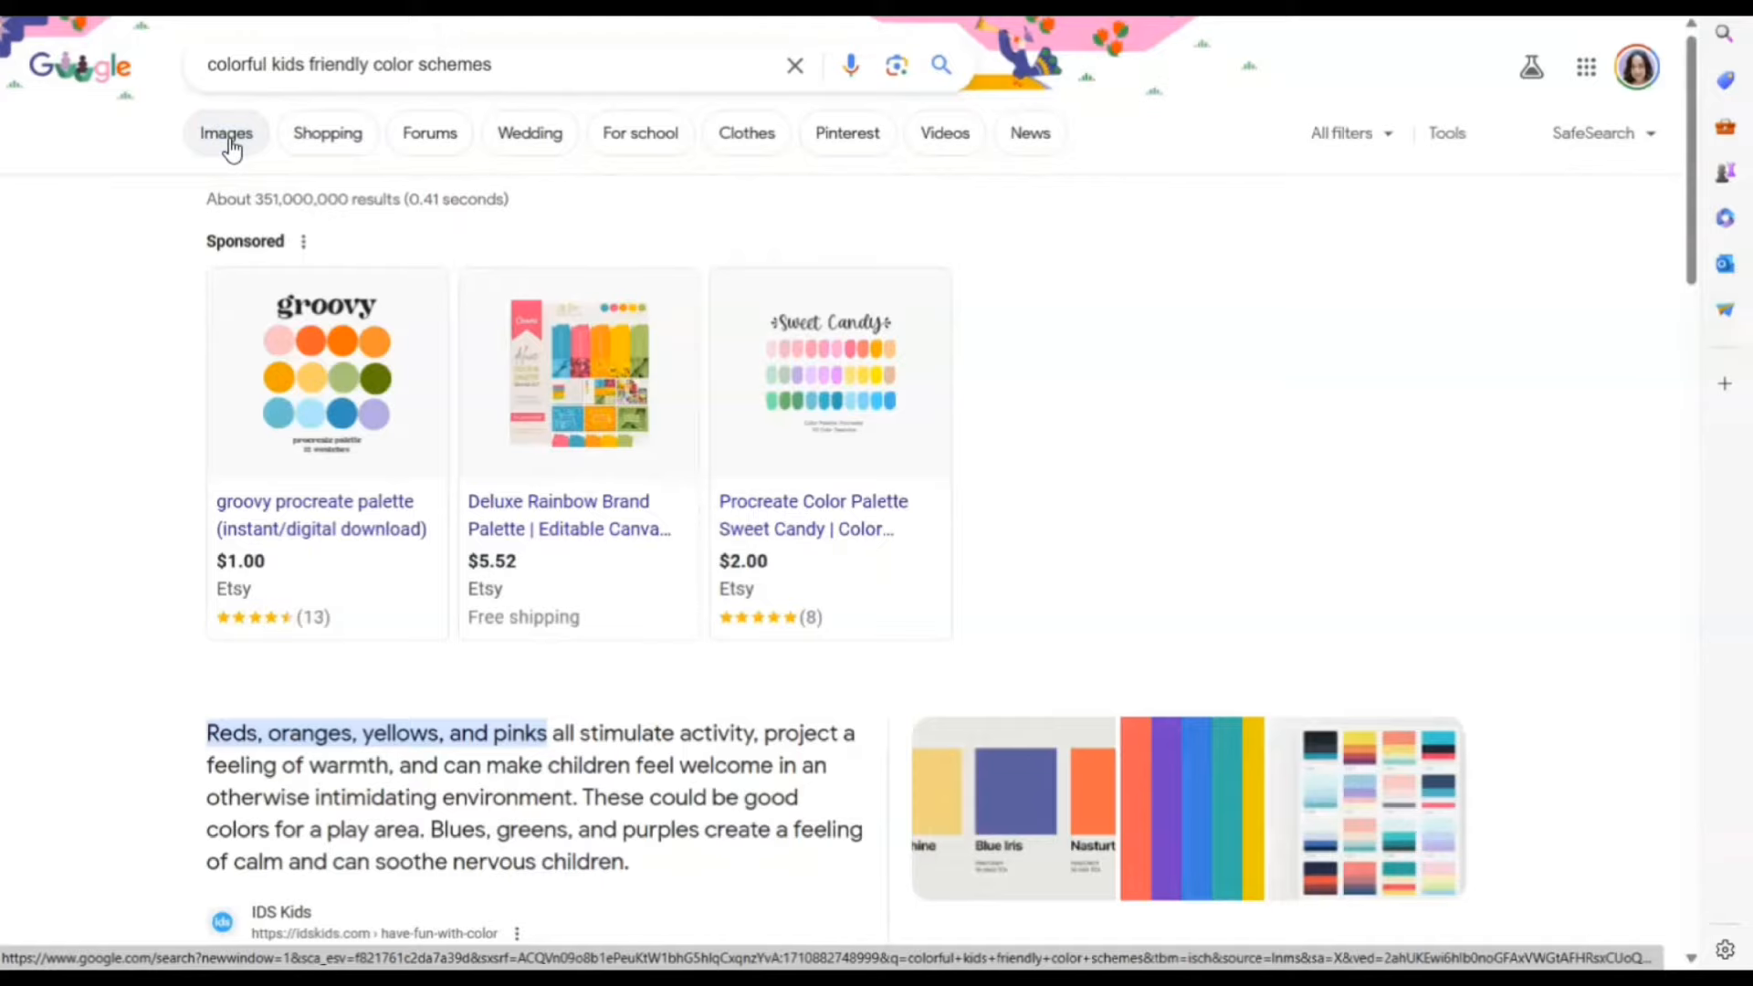
{"action": "left_click", "coordinate": [228, 139]}
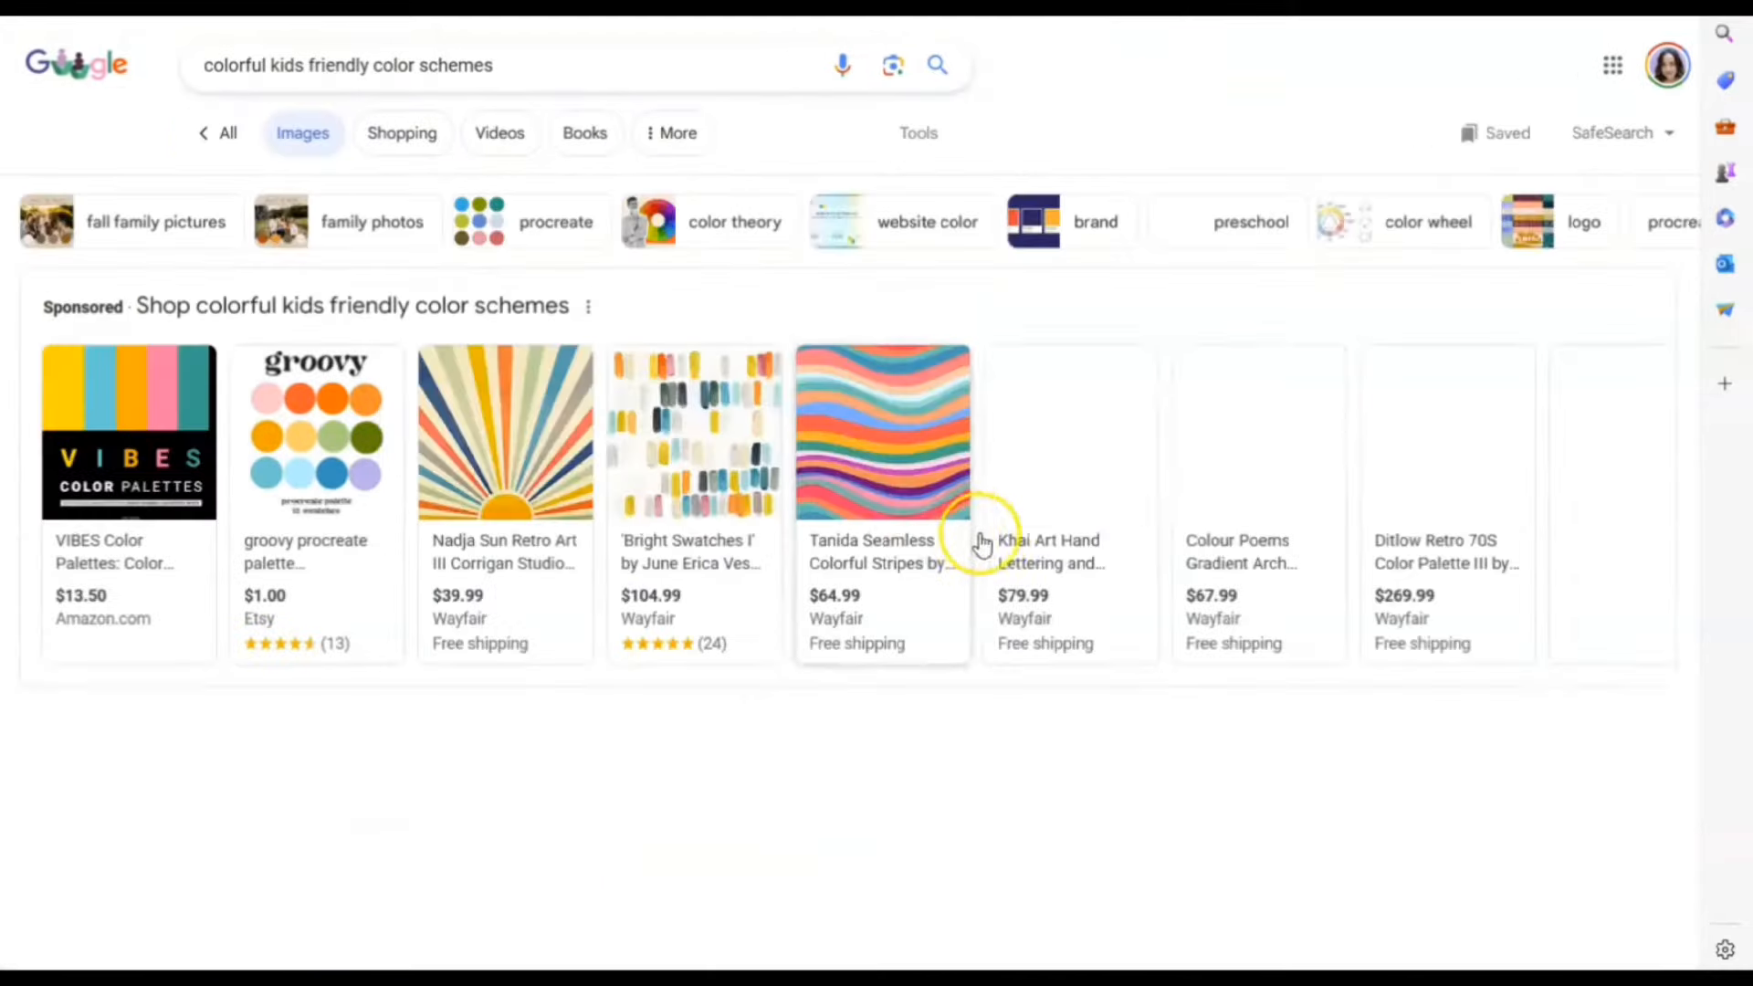
{"action": "scroll", "coordinate": [998, 543], "scroll_direction": "down", "scroll_amount": 3}
{"action": "scroll", "coordinate": [1050, 584], "scroll_direction": "down", "scroll_amount": 2}
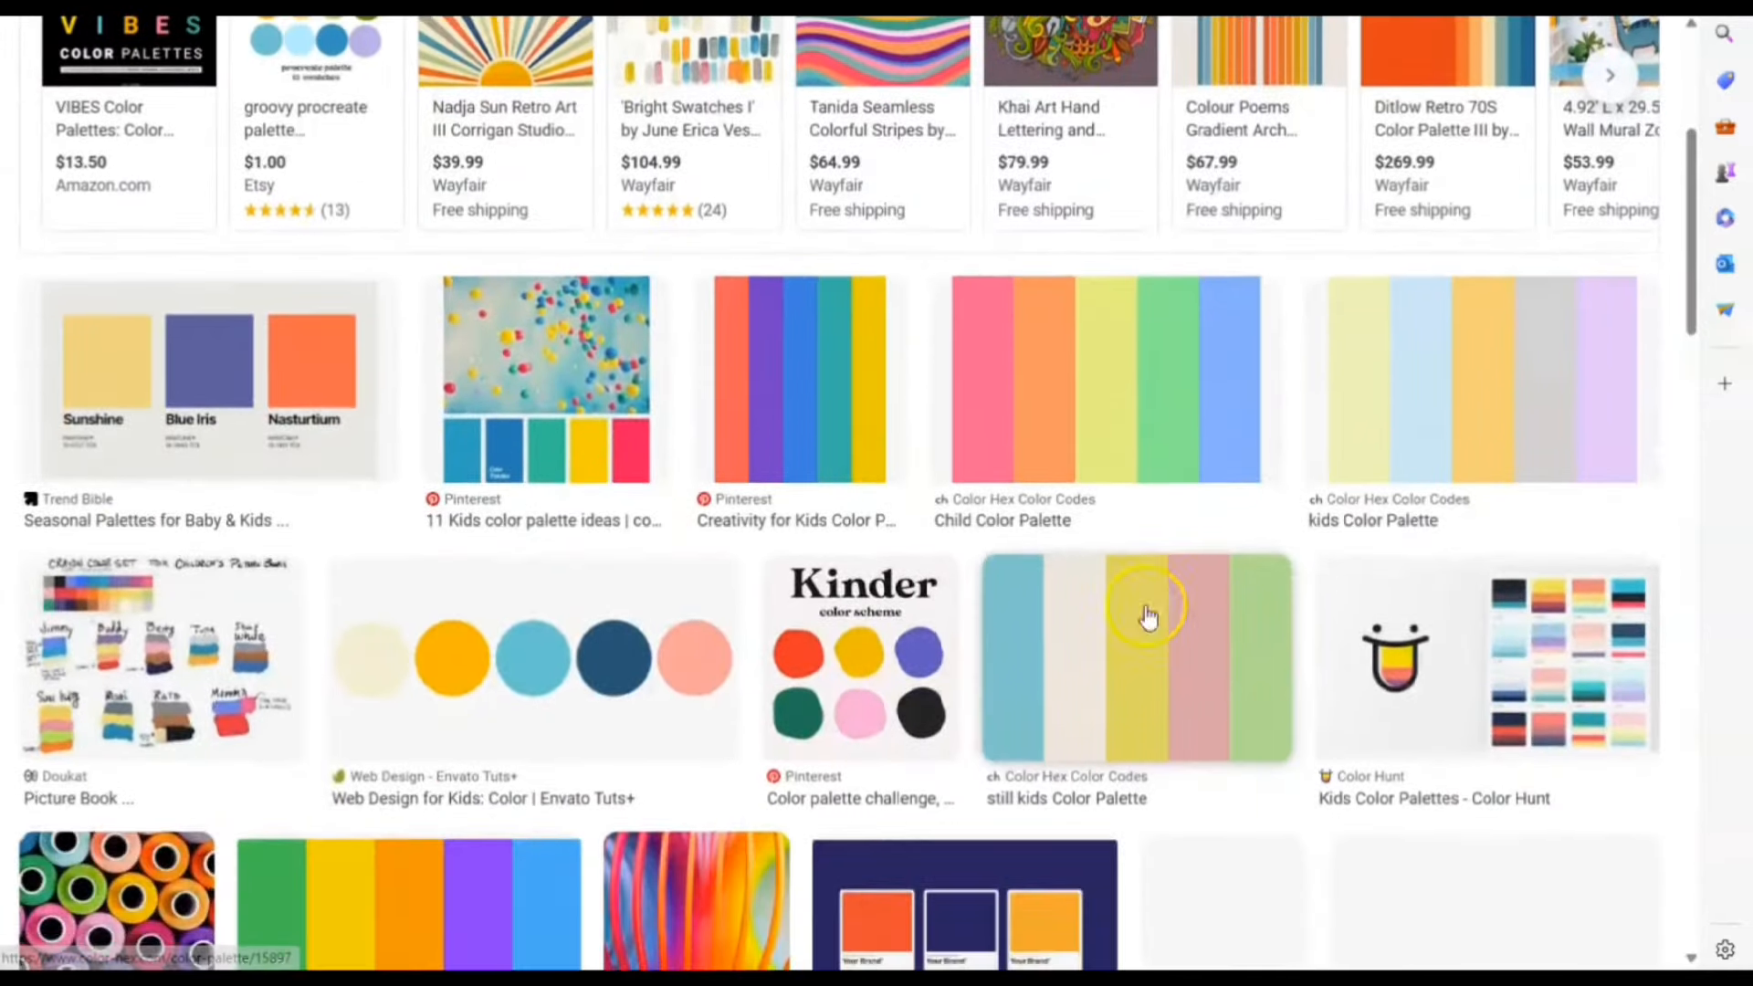
{"action": "scroll", "coordinate": [1186, 749], "scroll_direction": "down", "scroll_amount": 3}
{"action": "scroll", "coordinate": [1141, 769], "scroll_direction": "up", "scroll_amount": 3}
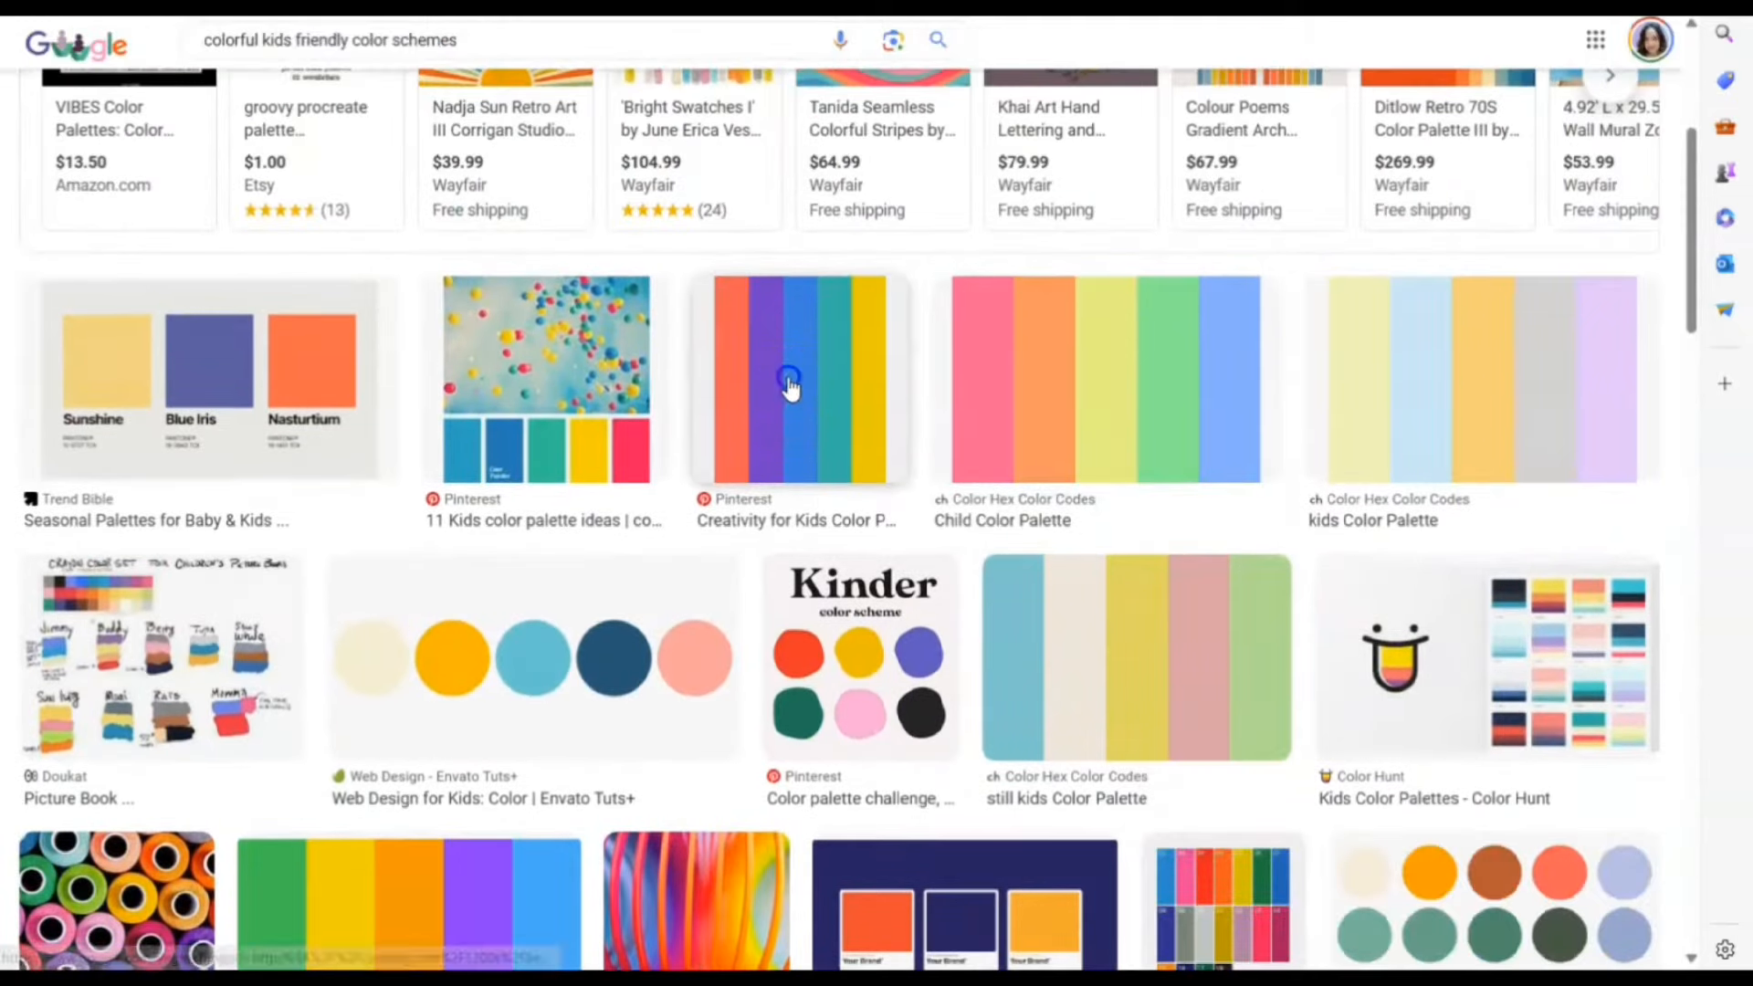
Copy the Creativity for Kids Color Palette image and return to the Canva cover
{"action": "left_click", "coordinate": [791, 387]}
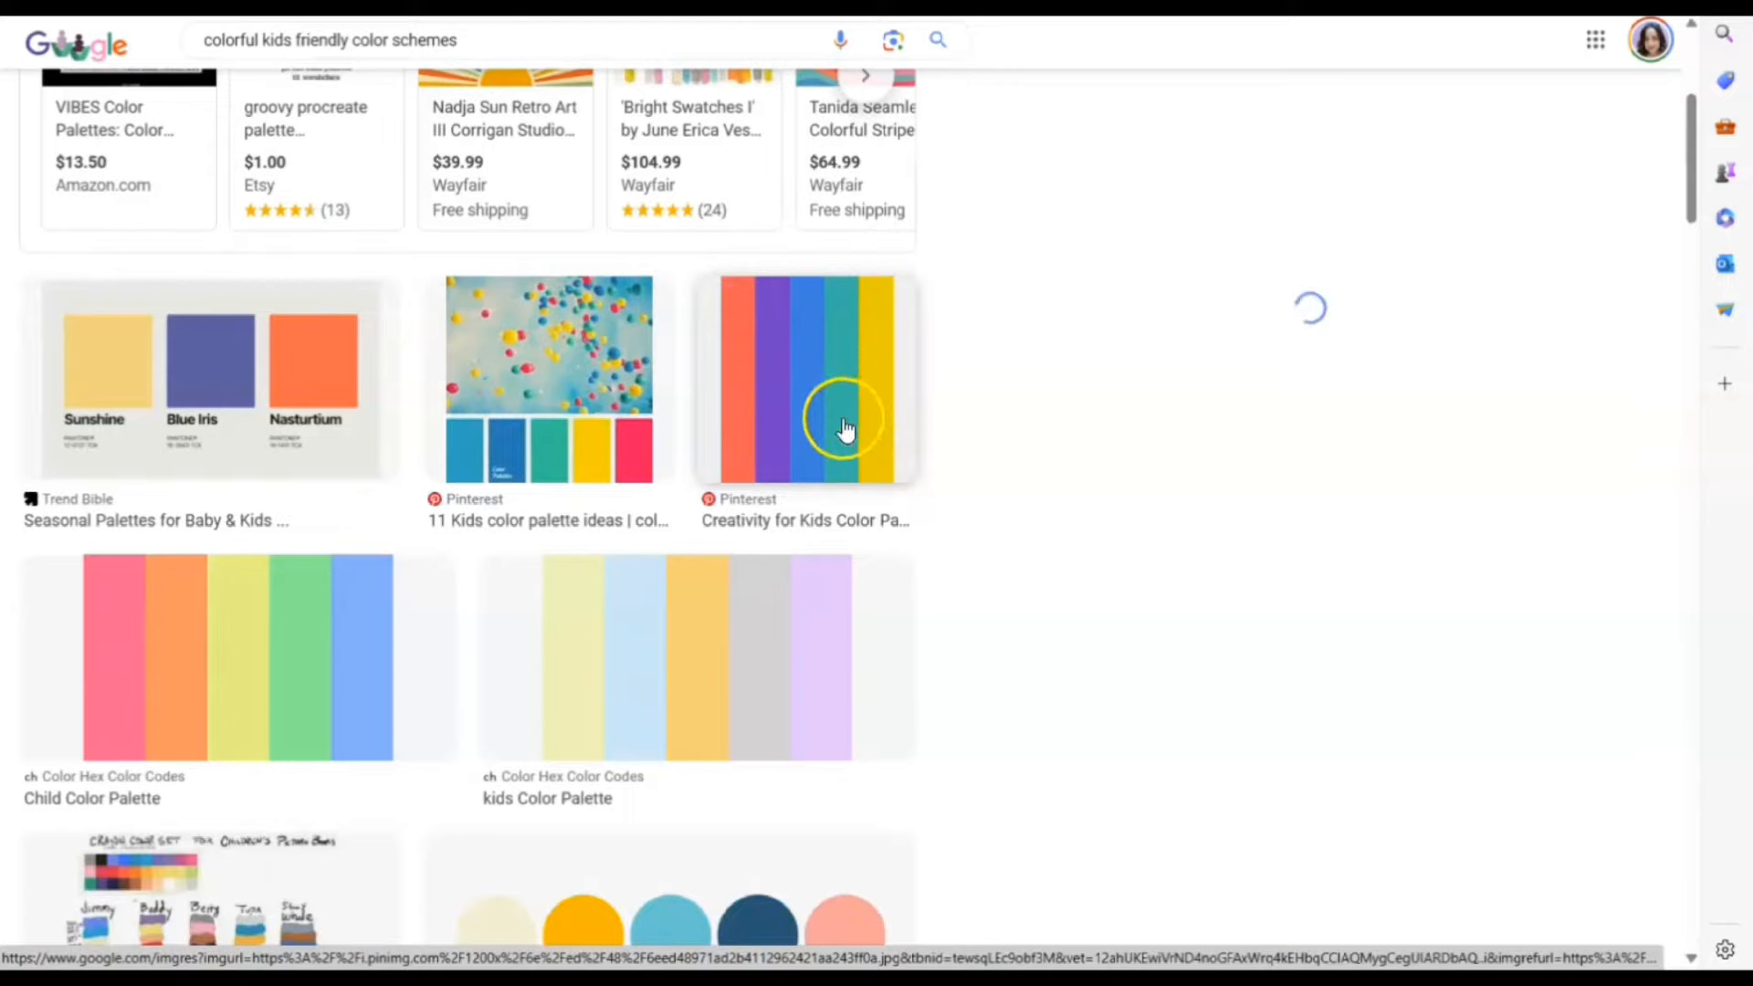
{"action": "scroll", "coordinate": [892, 509], "scroll_direction": "down", "scroll_amount": 3}
{"action": "scroll", "coordinate": [908, 434], "scroll_direction": "up", "scroll_amount": 3}
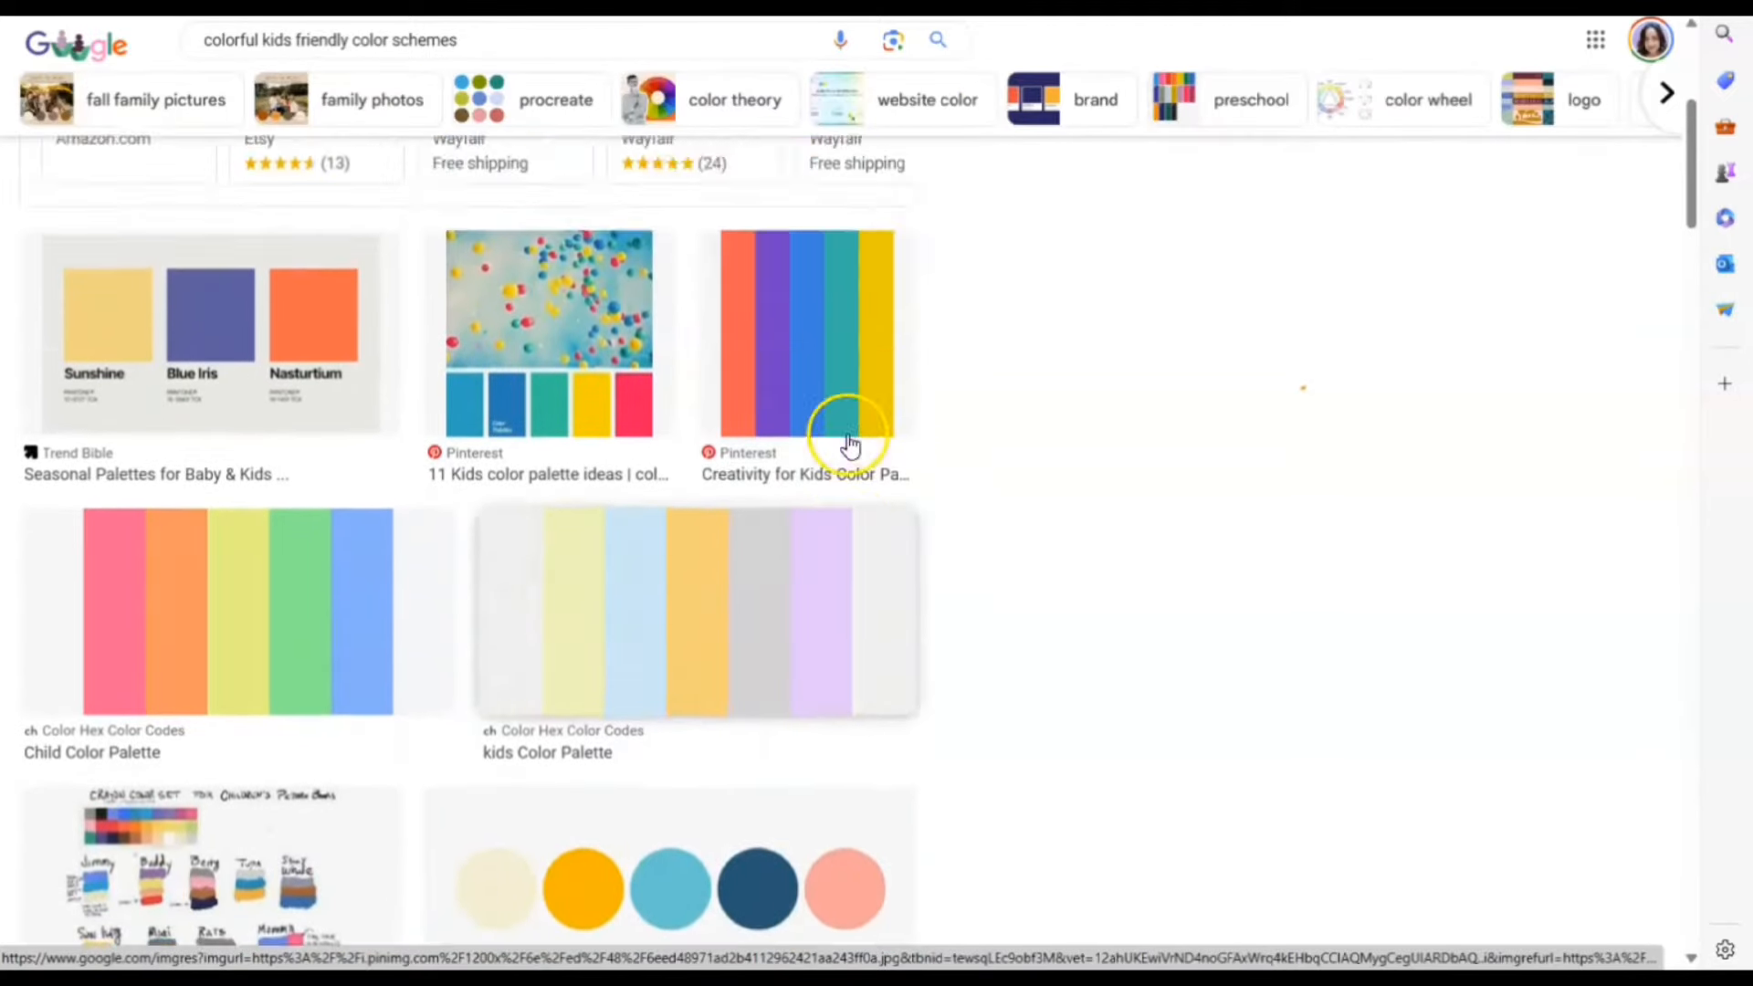
{"action": "scroll", "coordinate": [833, 529], "scroll_direction": "up", "scroll_amount": 2}
{"action": "left_click", "coordinate": [801, 525]}
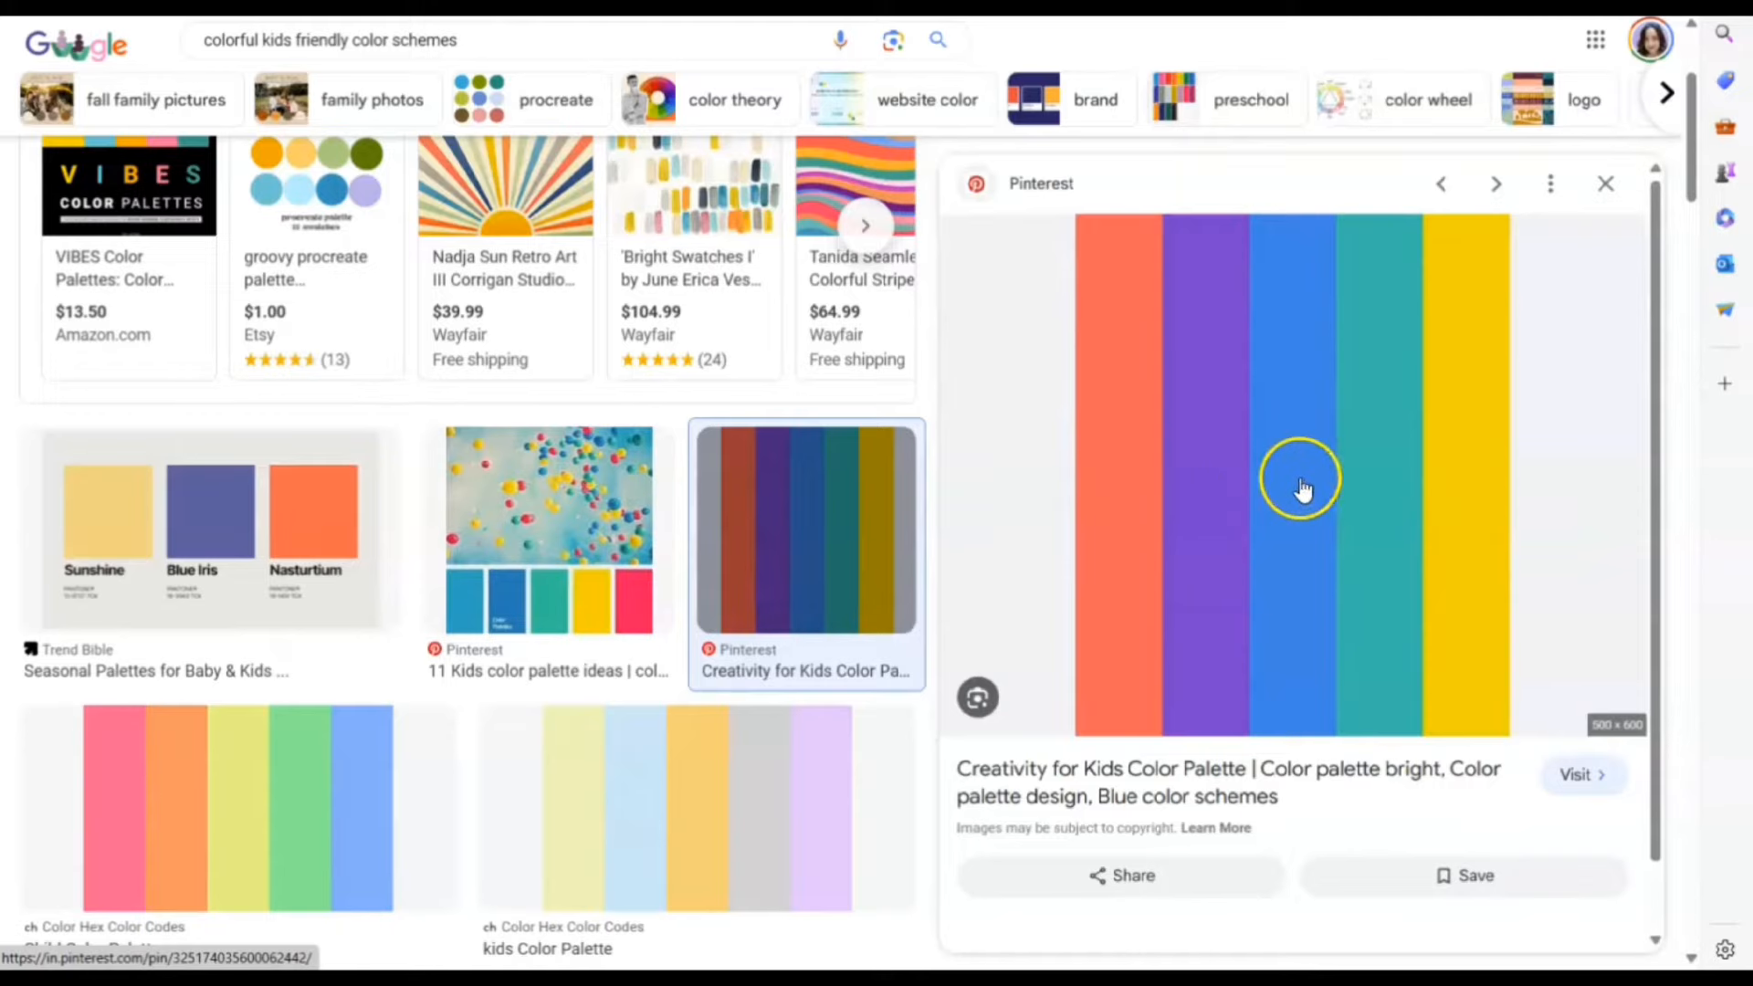
{"action": "right_click", "coordinate": [1279, 408]}
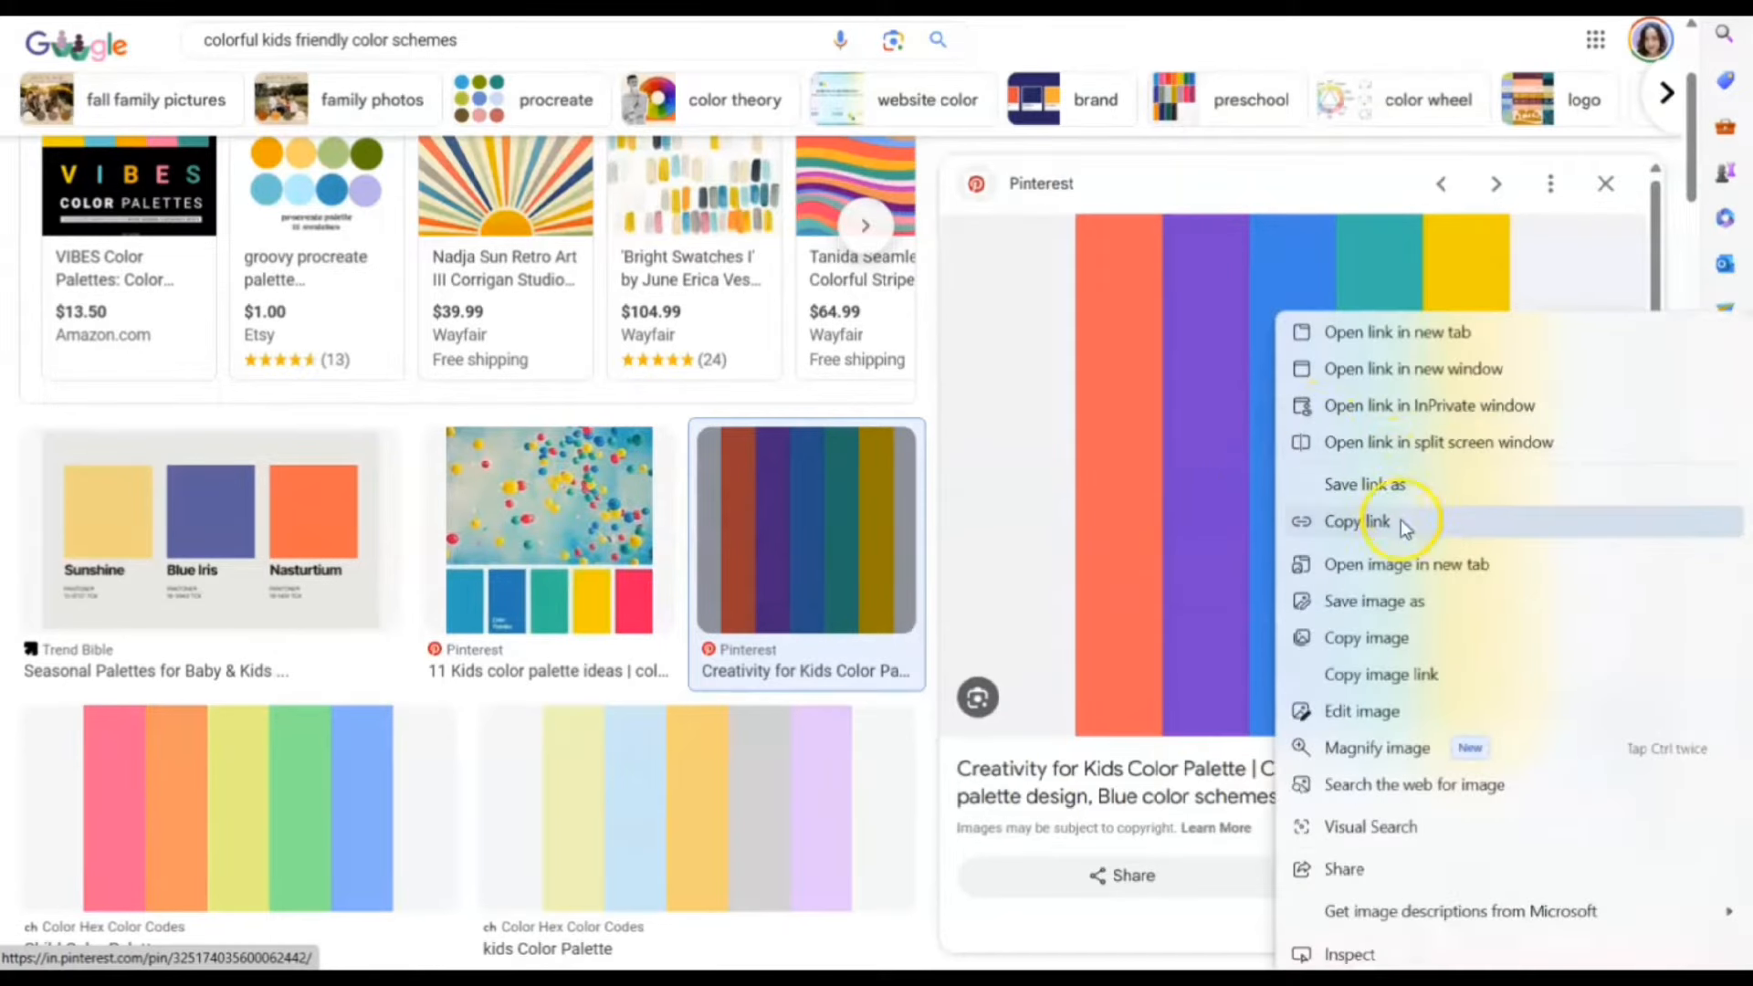
{"action": "left_click", "coordinate": [1366, 642]}
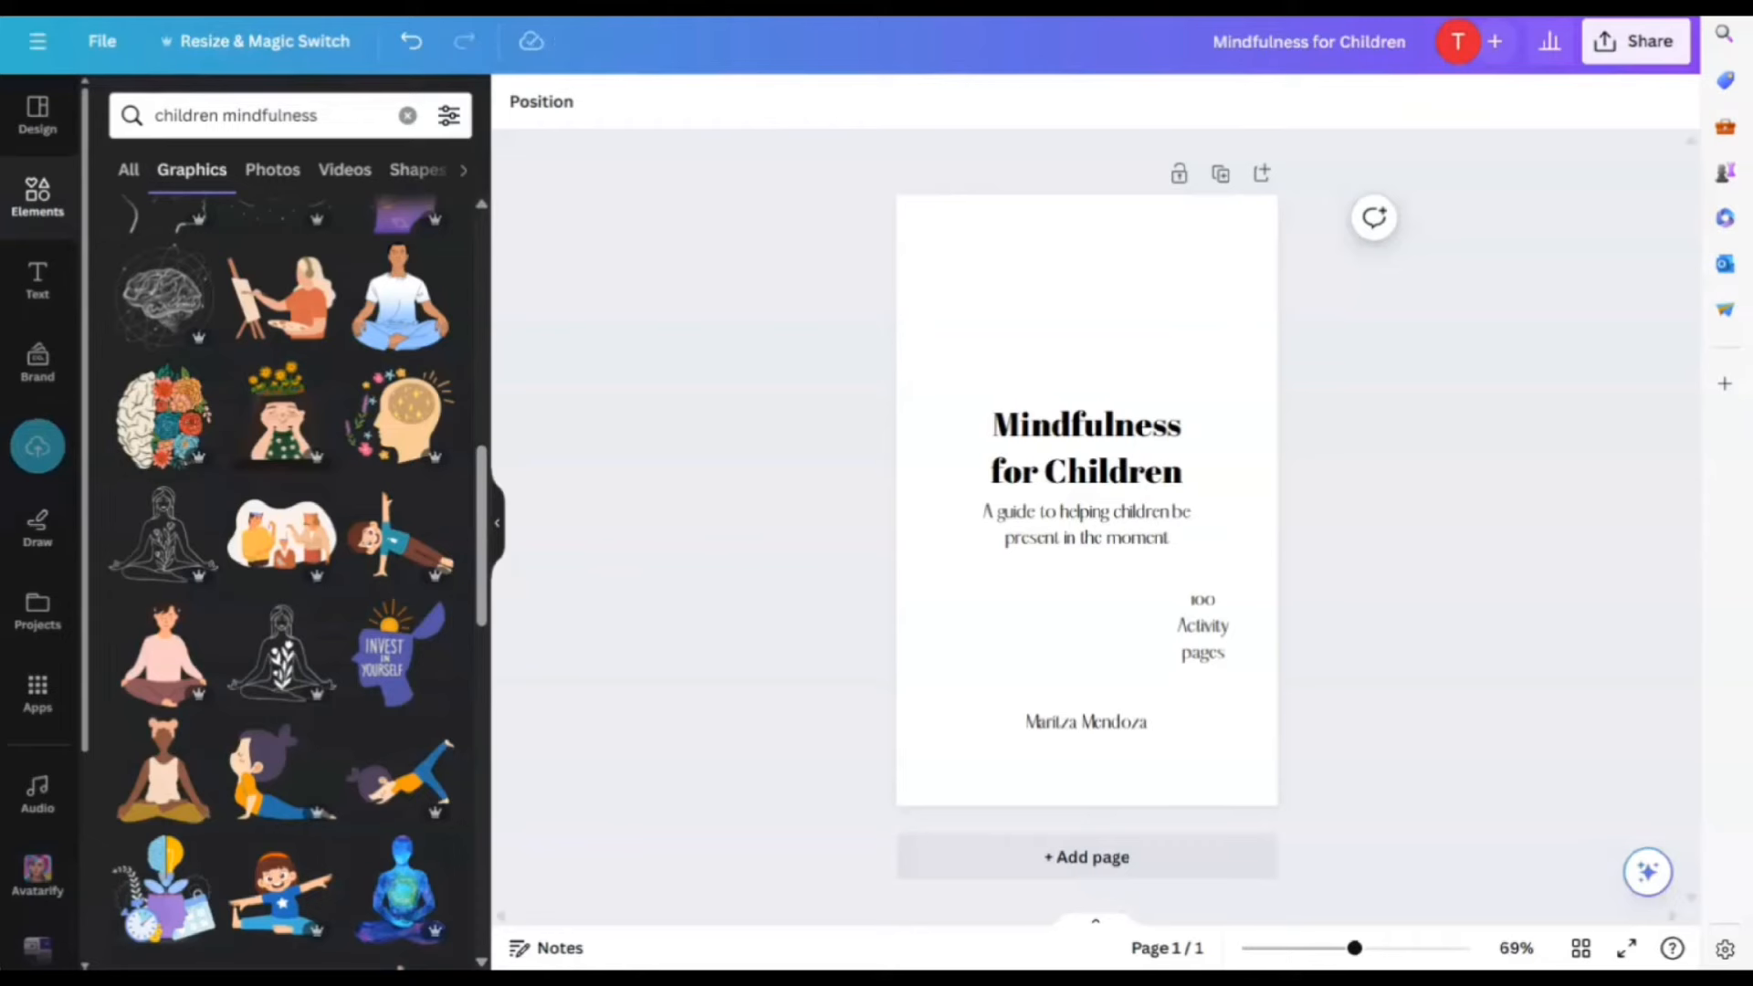
{"action": "left_click", "coordinate": [1173, 331]}
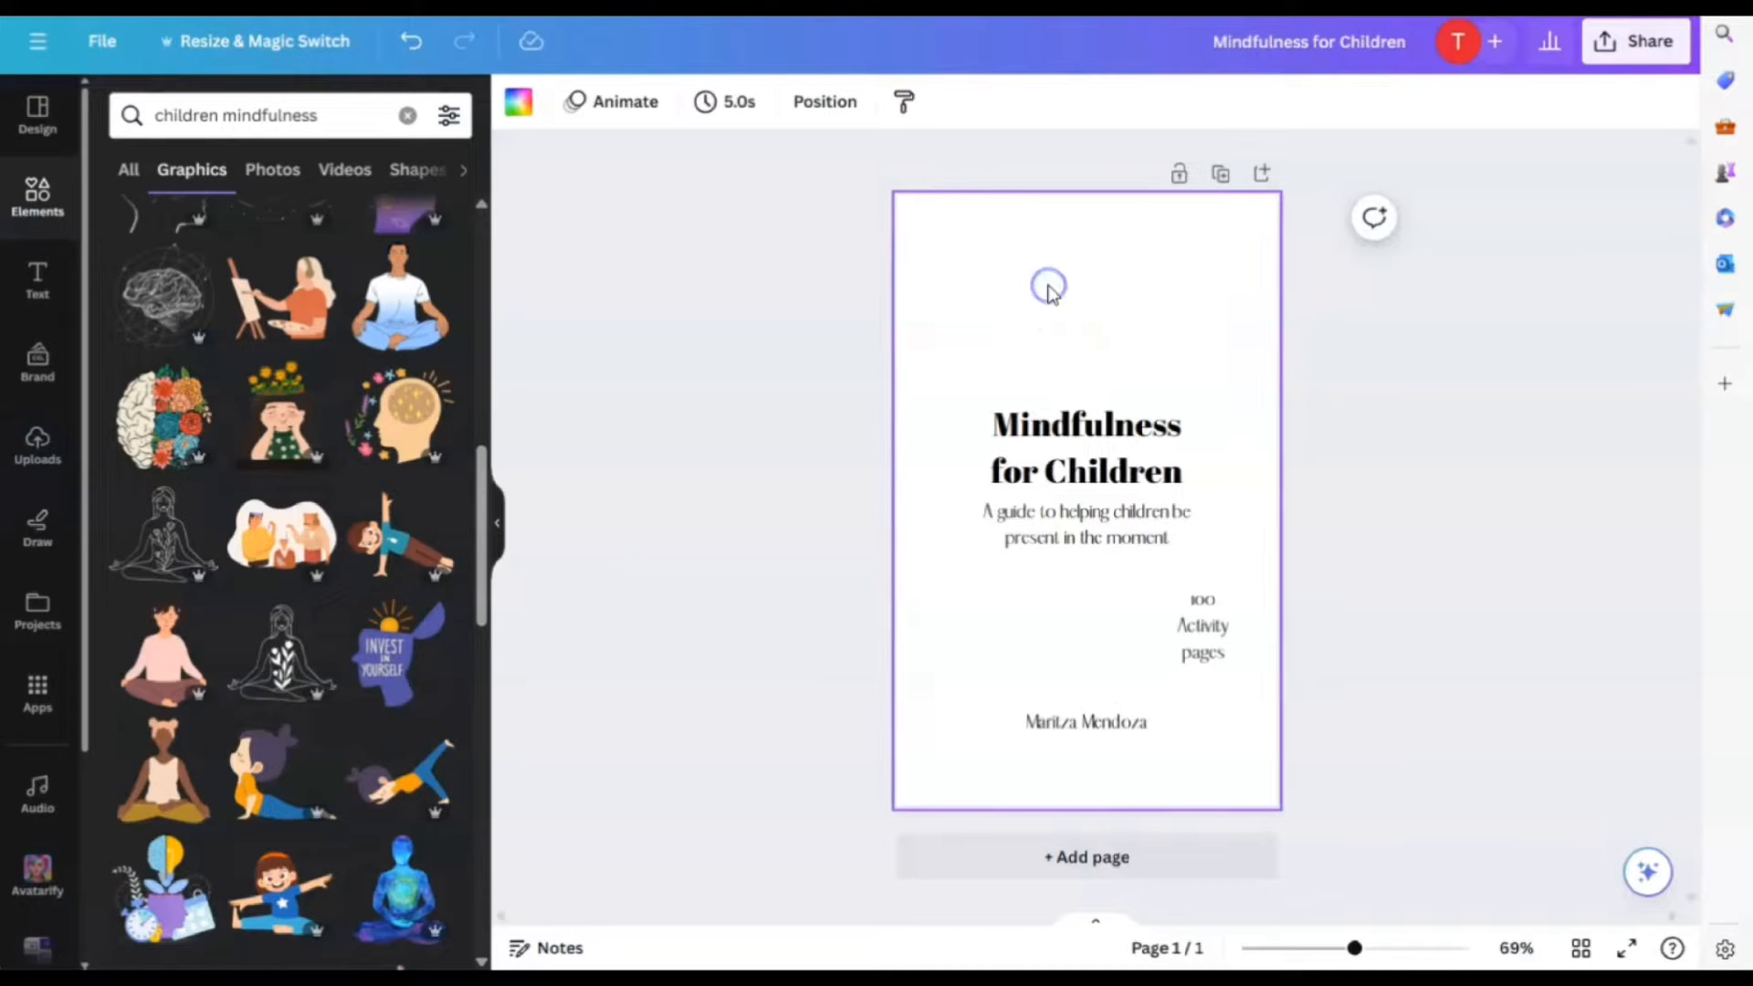
Paste the rainbow stripe palette onto the cover, shrink it and place it above the title
{"action": "right_click", "coordinate": [1047, 289]}
{"action": "left_click", "coordinate": [1131, 412]}
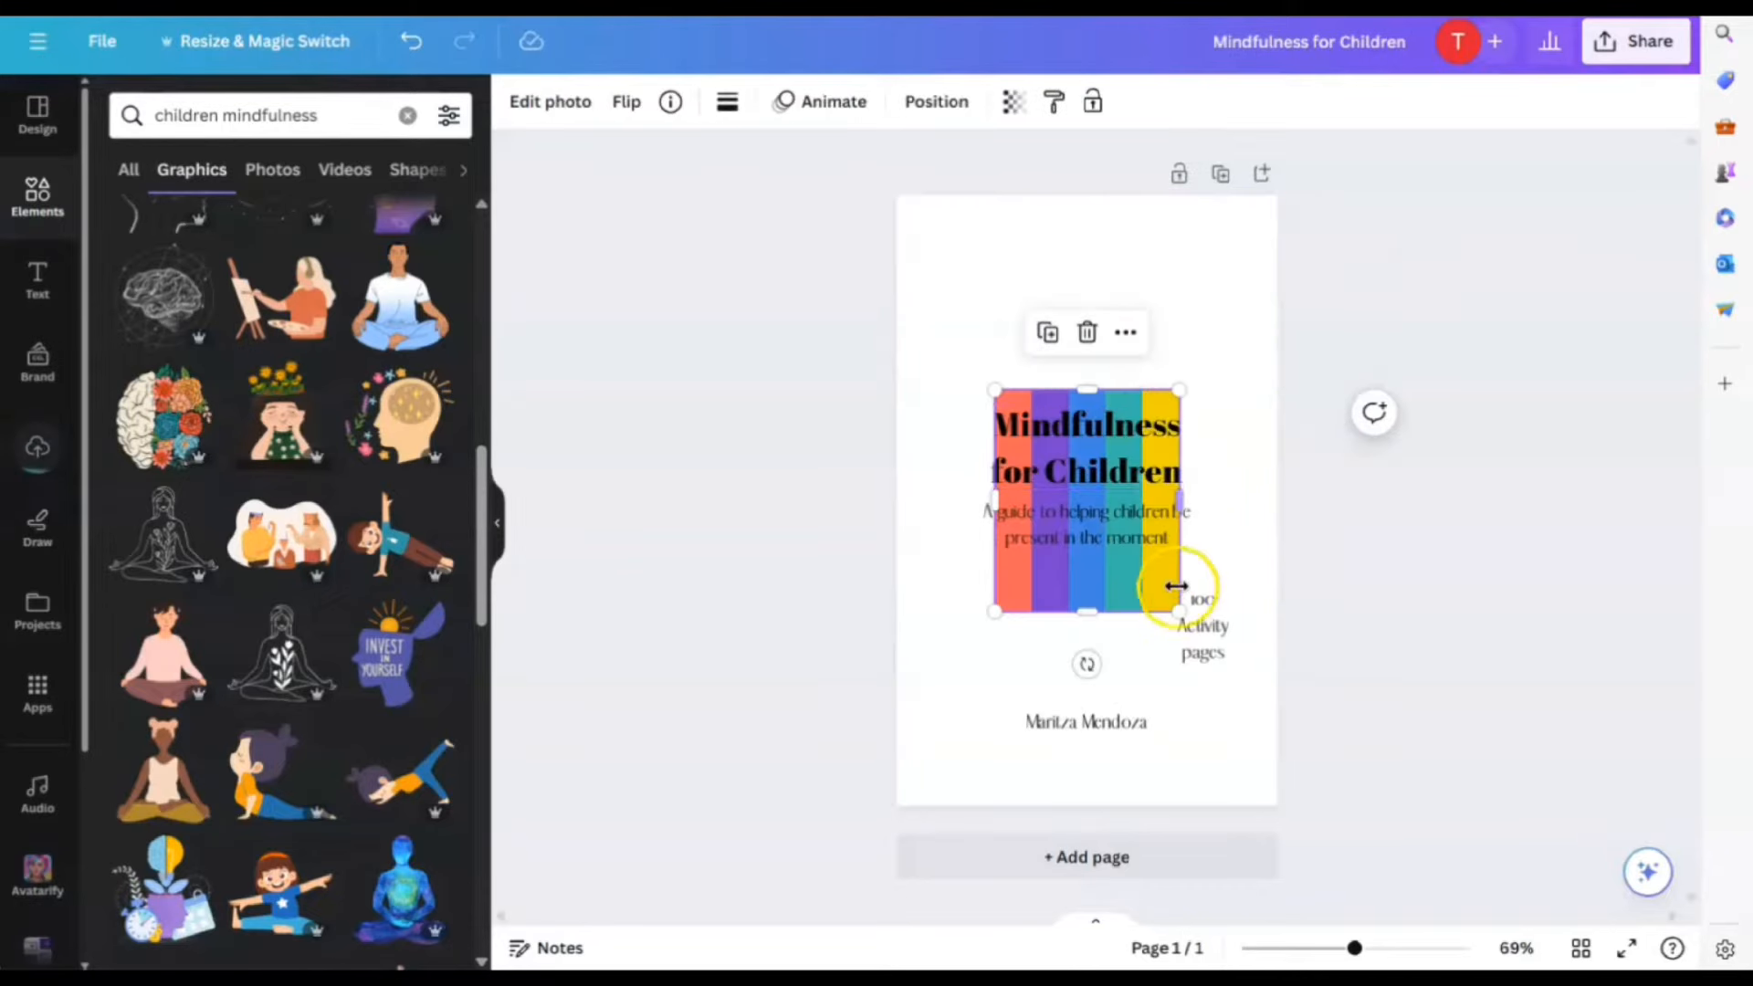
{"action": "left_click_drag", "start_coordinate": [1130, 605], "coordinate": [1115, 384]}
{"action": "left_click_drag", "start_coordinate": [1056, 294], "coordinate": [1094, 306]}
{"action": "left_click", "coordinate": [960, 321]}
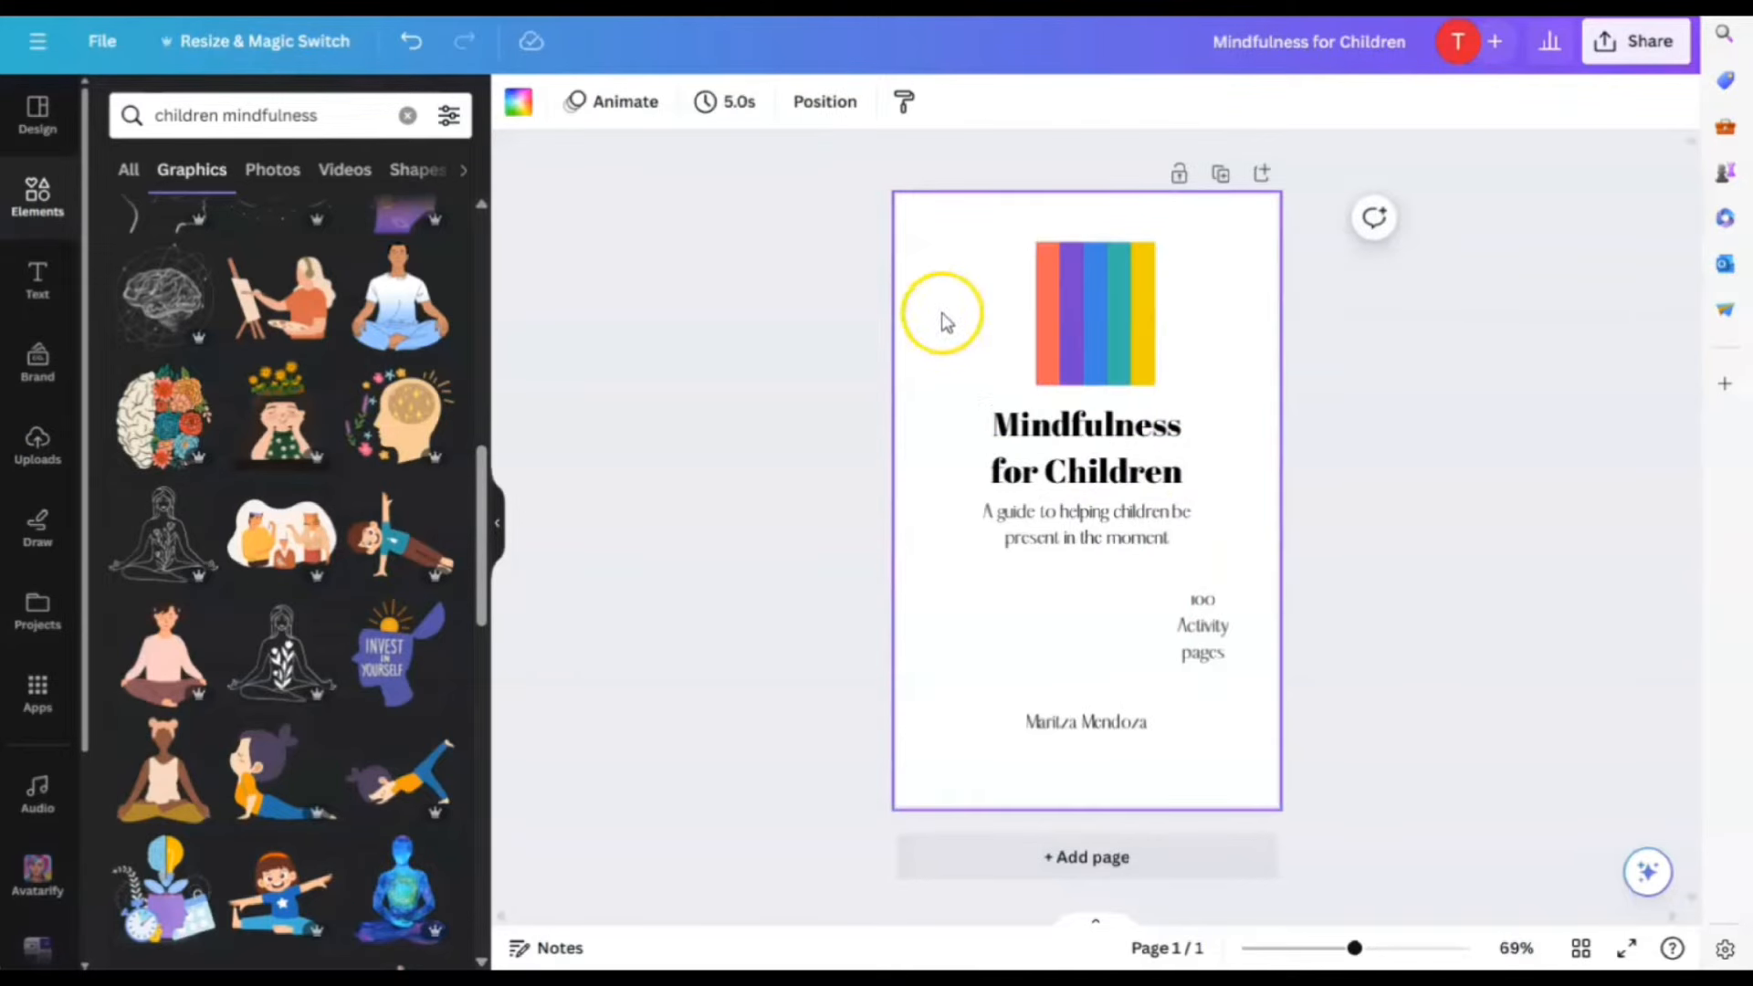
Browse page background colours, then shift the rainbow image higher and to the left
{"action": "left_click", "coordinate": [519, 106]}
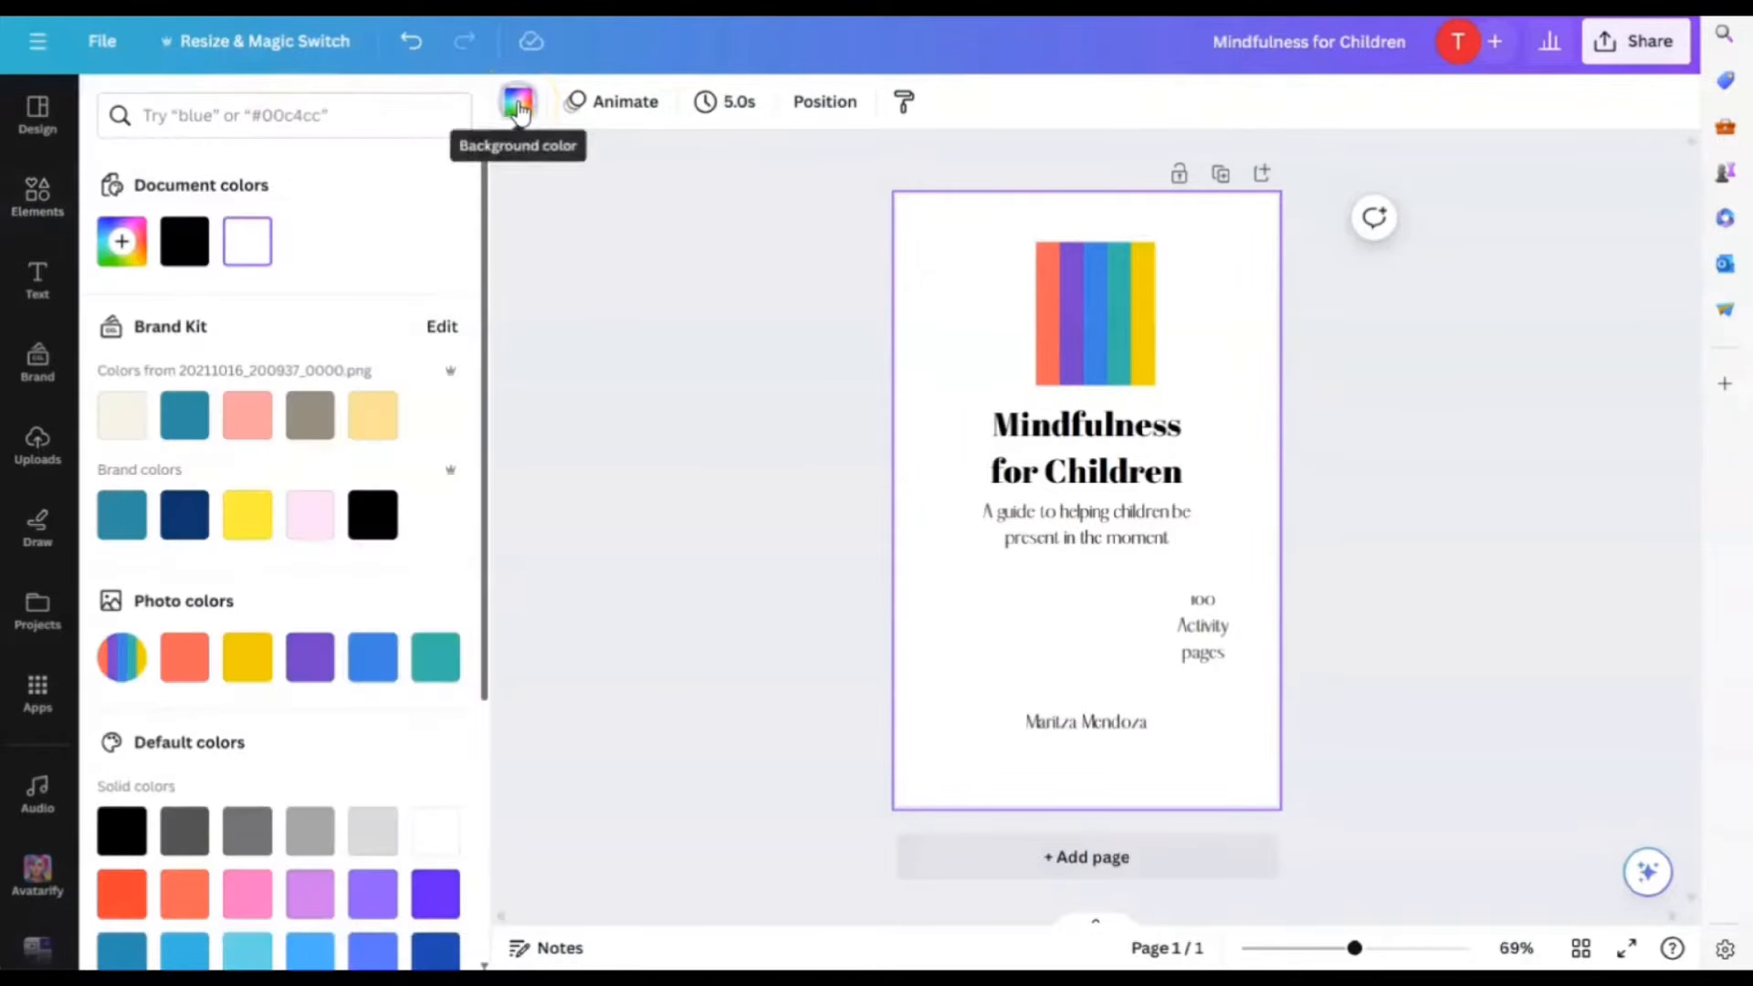
{"action": "scroll", "coordinate": [411, 618], "scroll_direction": "down", "scroll_amount": 3}
{"action": "left_click", "coordinate": [306, 400]}
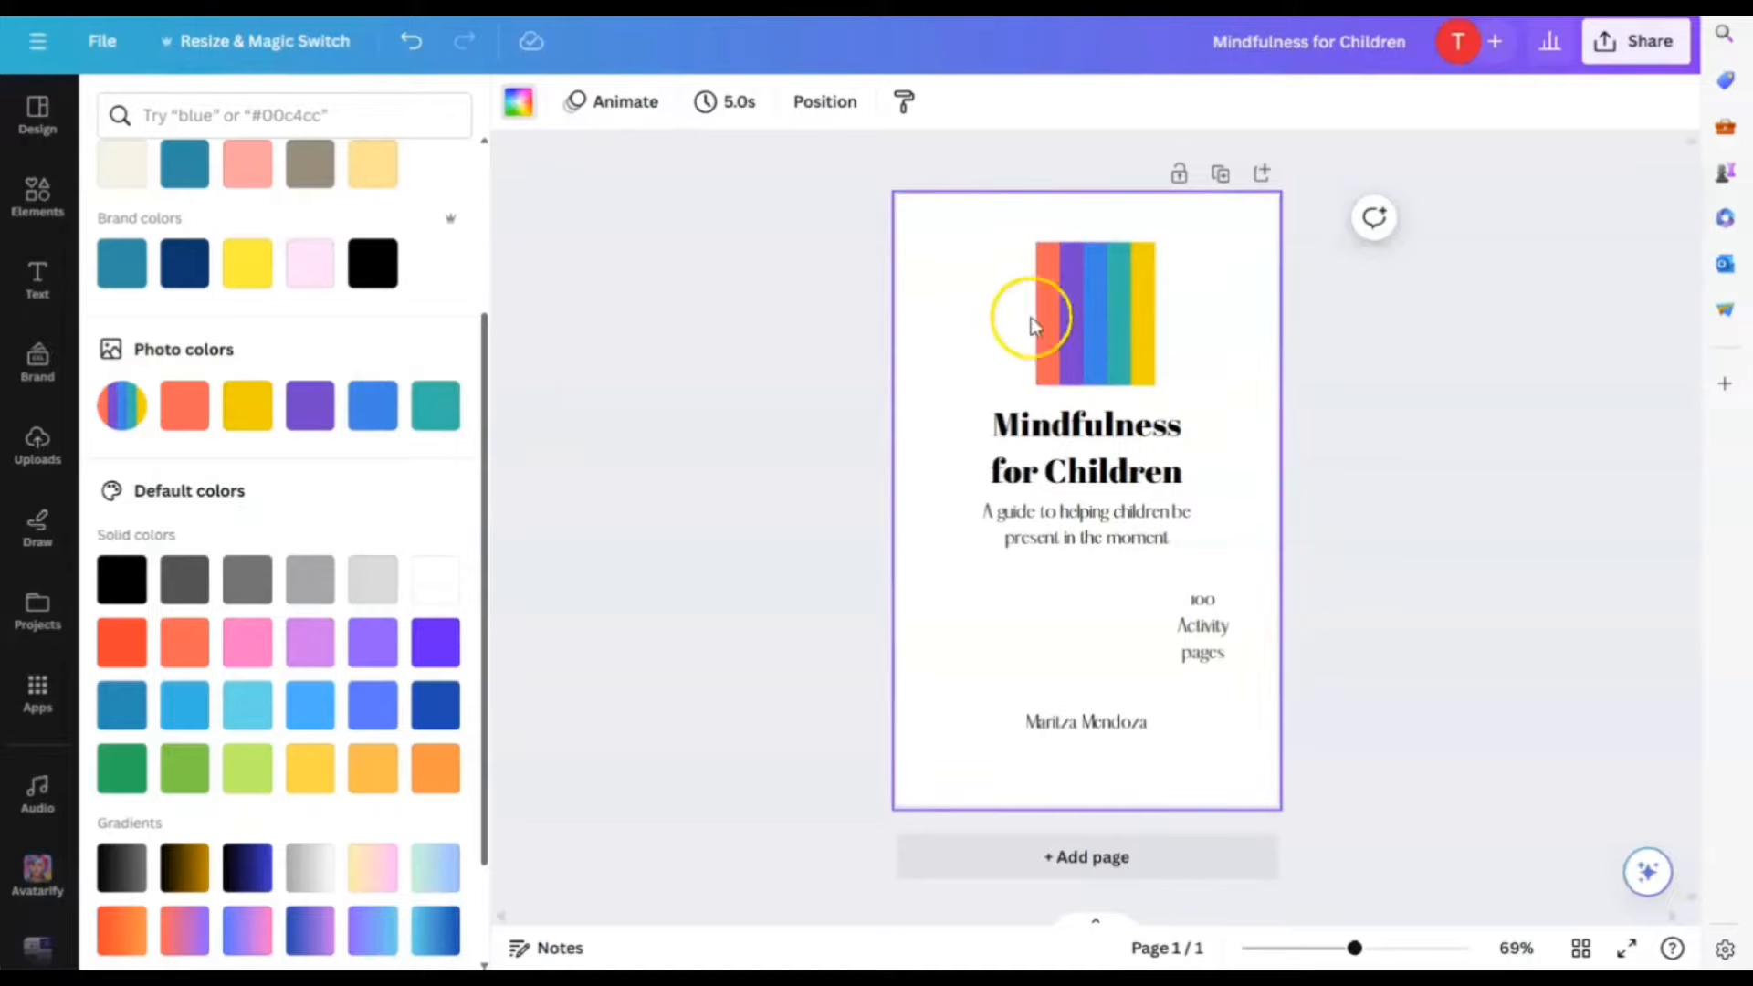
{"action": "left_click_drag", "start_coordinate": [1124, 313], "coordinate": [1073, 269]}
Add a blank second page and move the rainbow palette image onto it
{"action": "left_click", "coordinate": [1081, 853]}
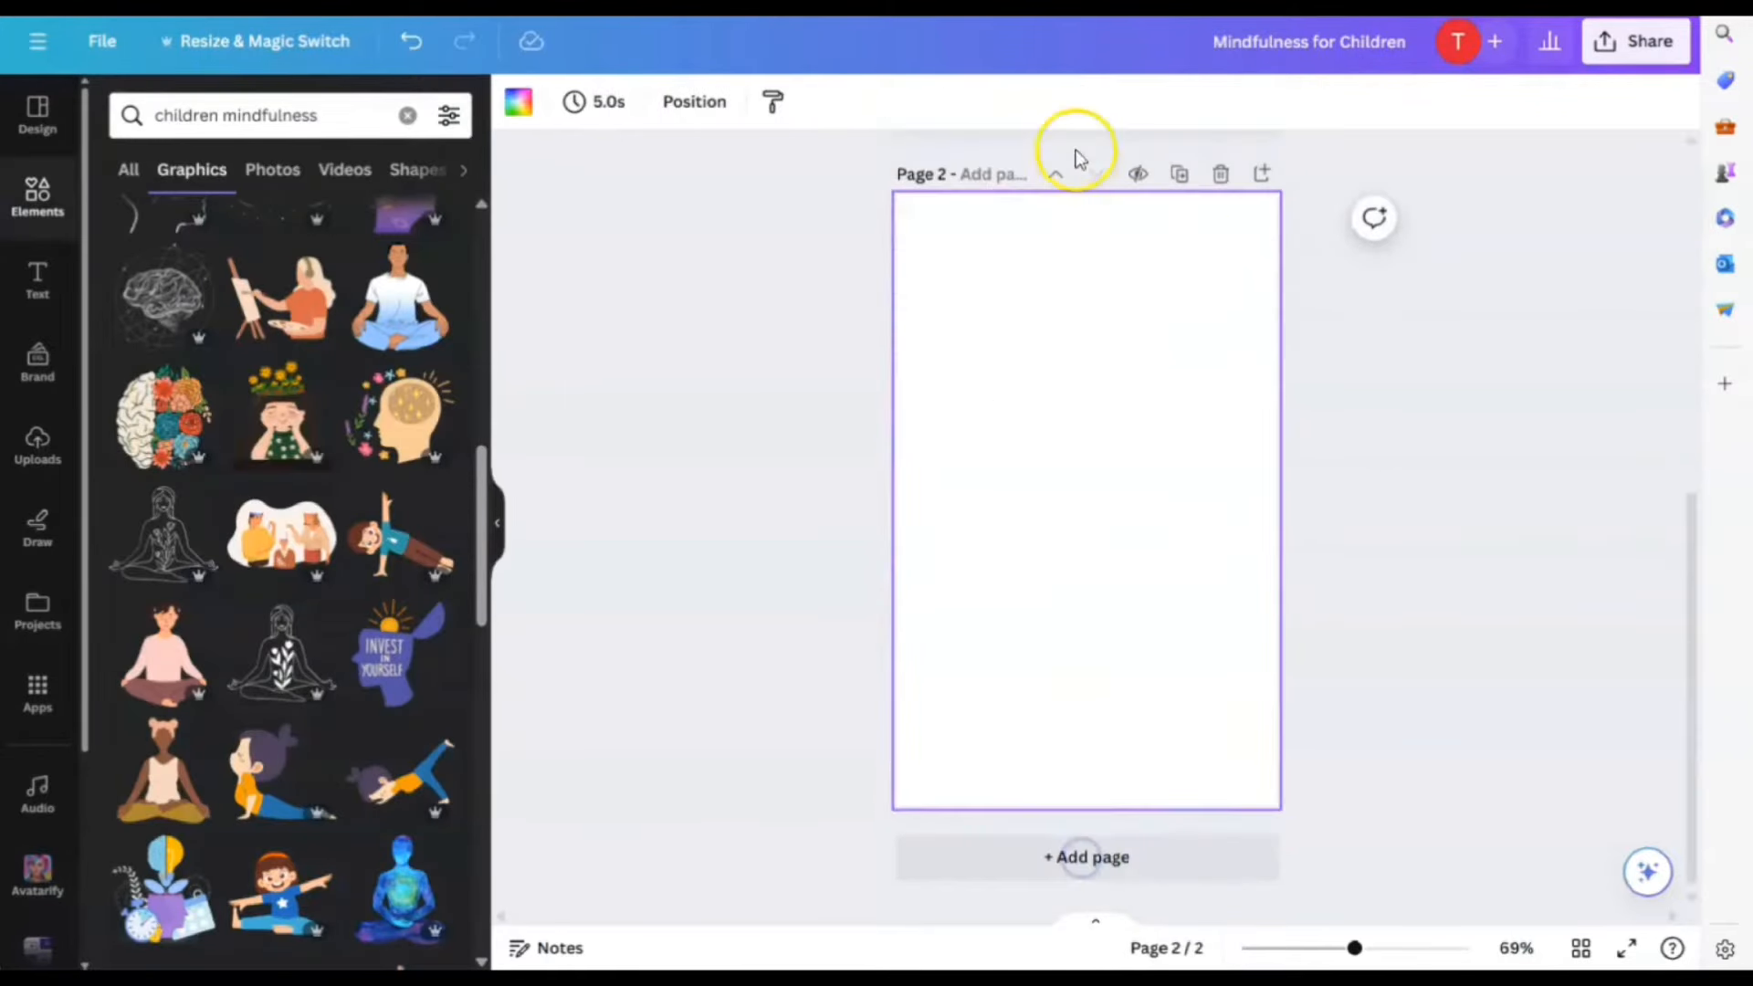
{"action": "scroll", "coordinate": [1128, 447], "scroll_direction": "up", "scroll_amount": 3}
{"action": "left_click_drag", "start_coordinate": [1050, 190], "coordinate": [1099, 897]}
{"action": "scroll", "coordinate": [1260, 849], "scroll_direction": "down", "scroll_amount": 3}
{"action": "scroll", "coordinate": [1259, 849], "scroll_direction": "up", "scroll_amount": 4}
Add a pink brain graphic and rearrange the title, subtitle and brain down the cover
{"action": "scroll", "coordinate": [360, 653], "scroll_direction": "down", "scroll_amount": 5}
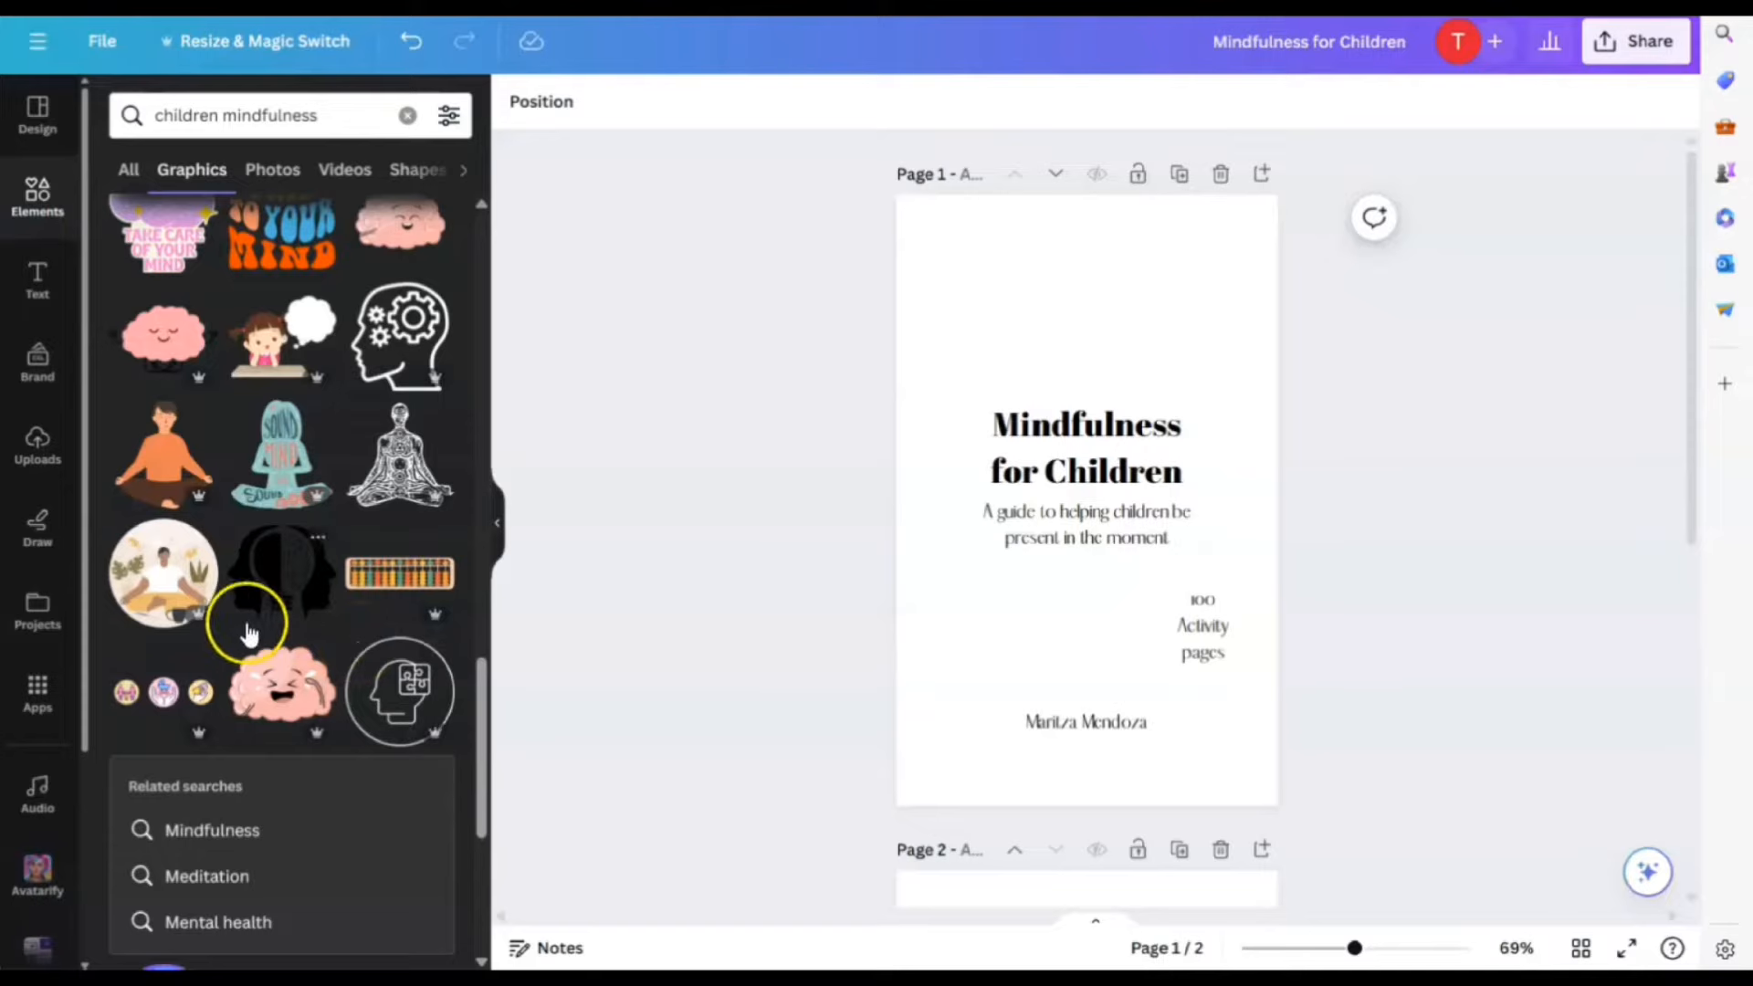
{"action": "scroll", "coordinate": [368, 598], "scroll_direction": "down", "scroll_amount": 10}
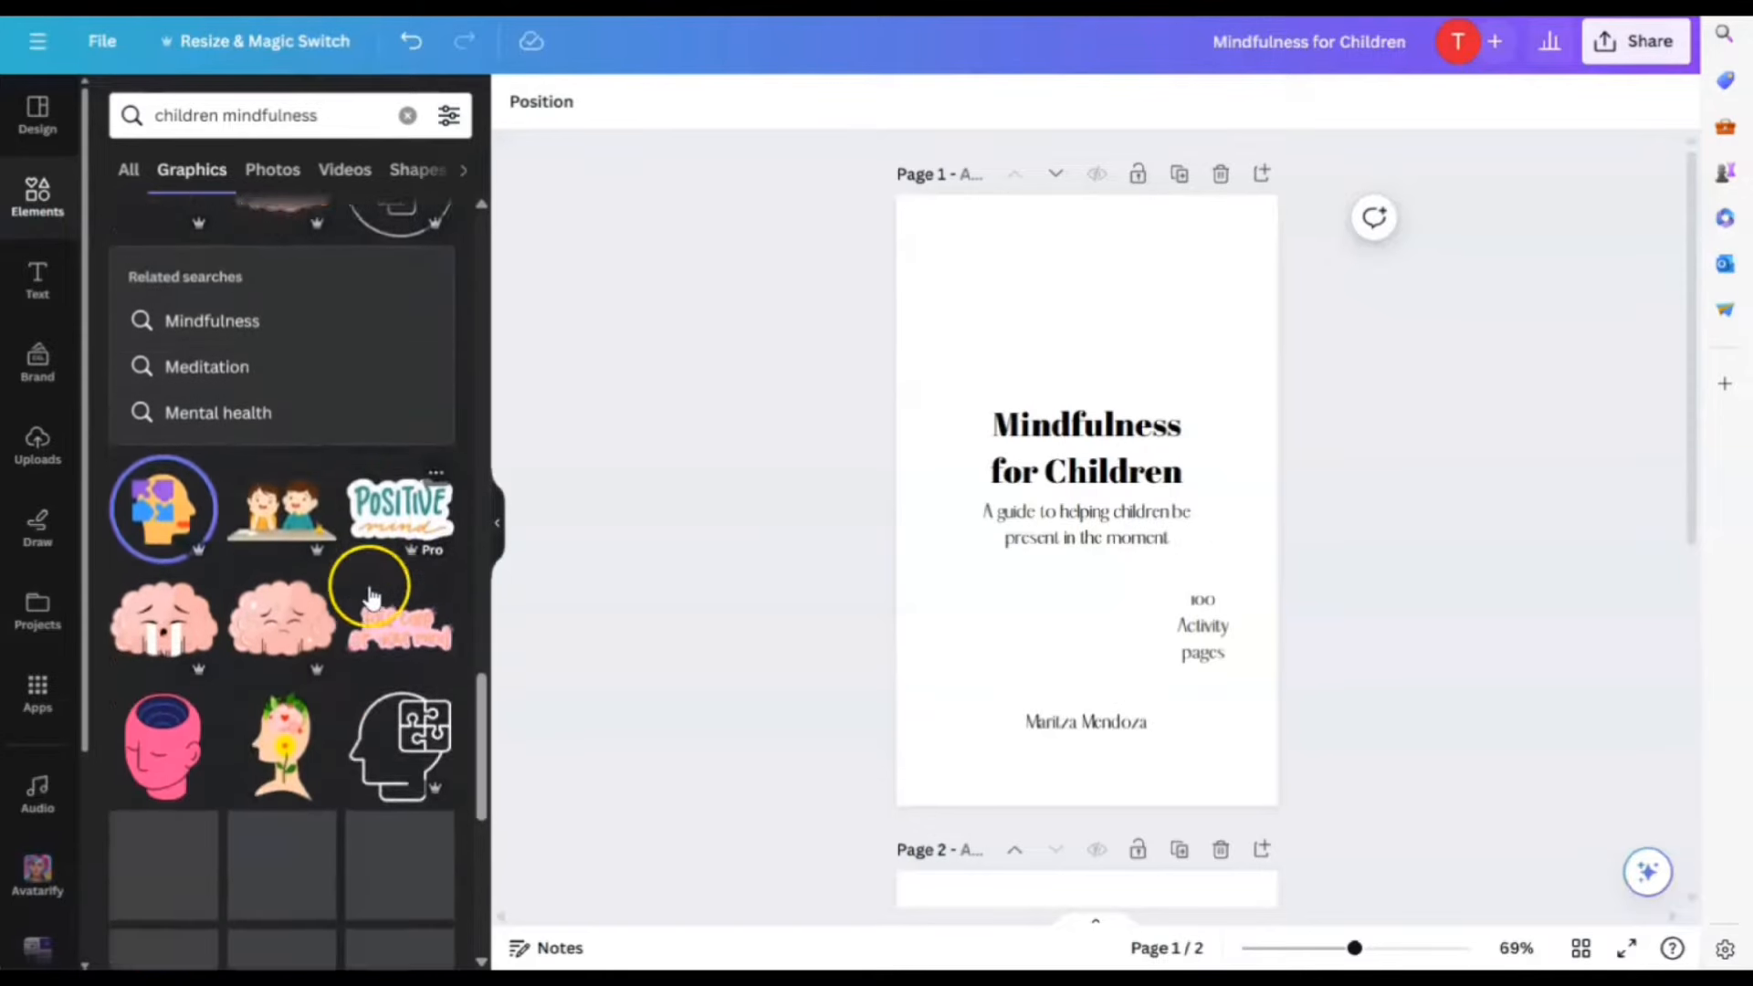
{"action": "scroll", "coordinate": [363, 601], "scroll_direction": "down", "scroll_amount": 5}
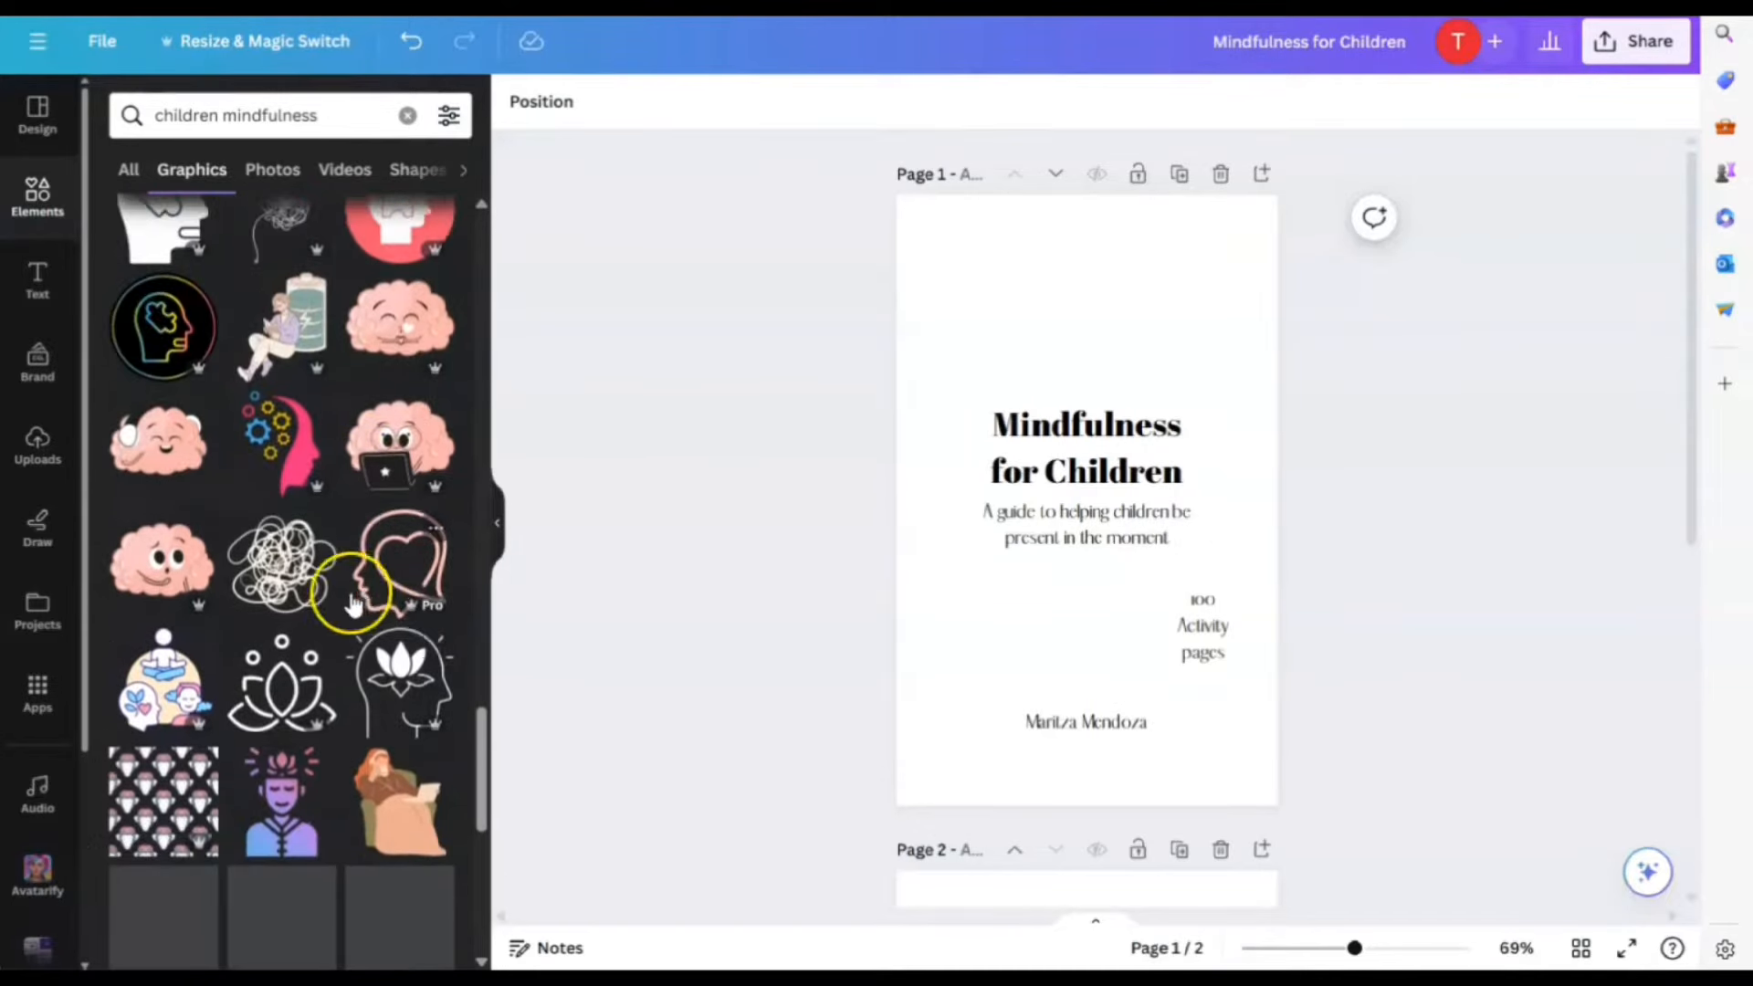
{"action": "scroll", "coordinate": [366, 594], "scroll_direction": "down", "scroll_amount": 5}
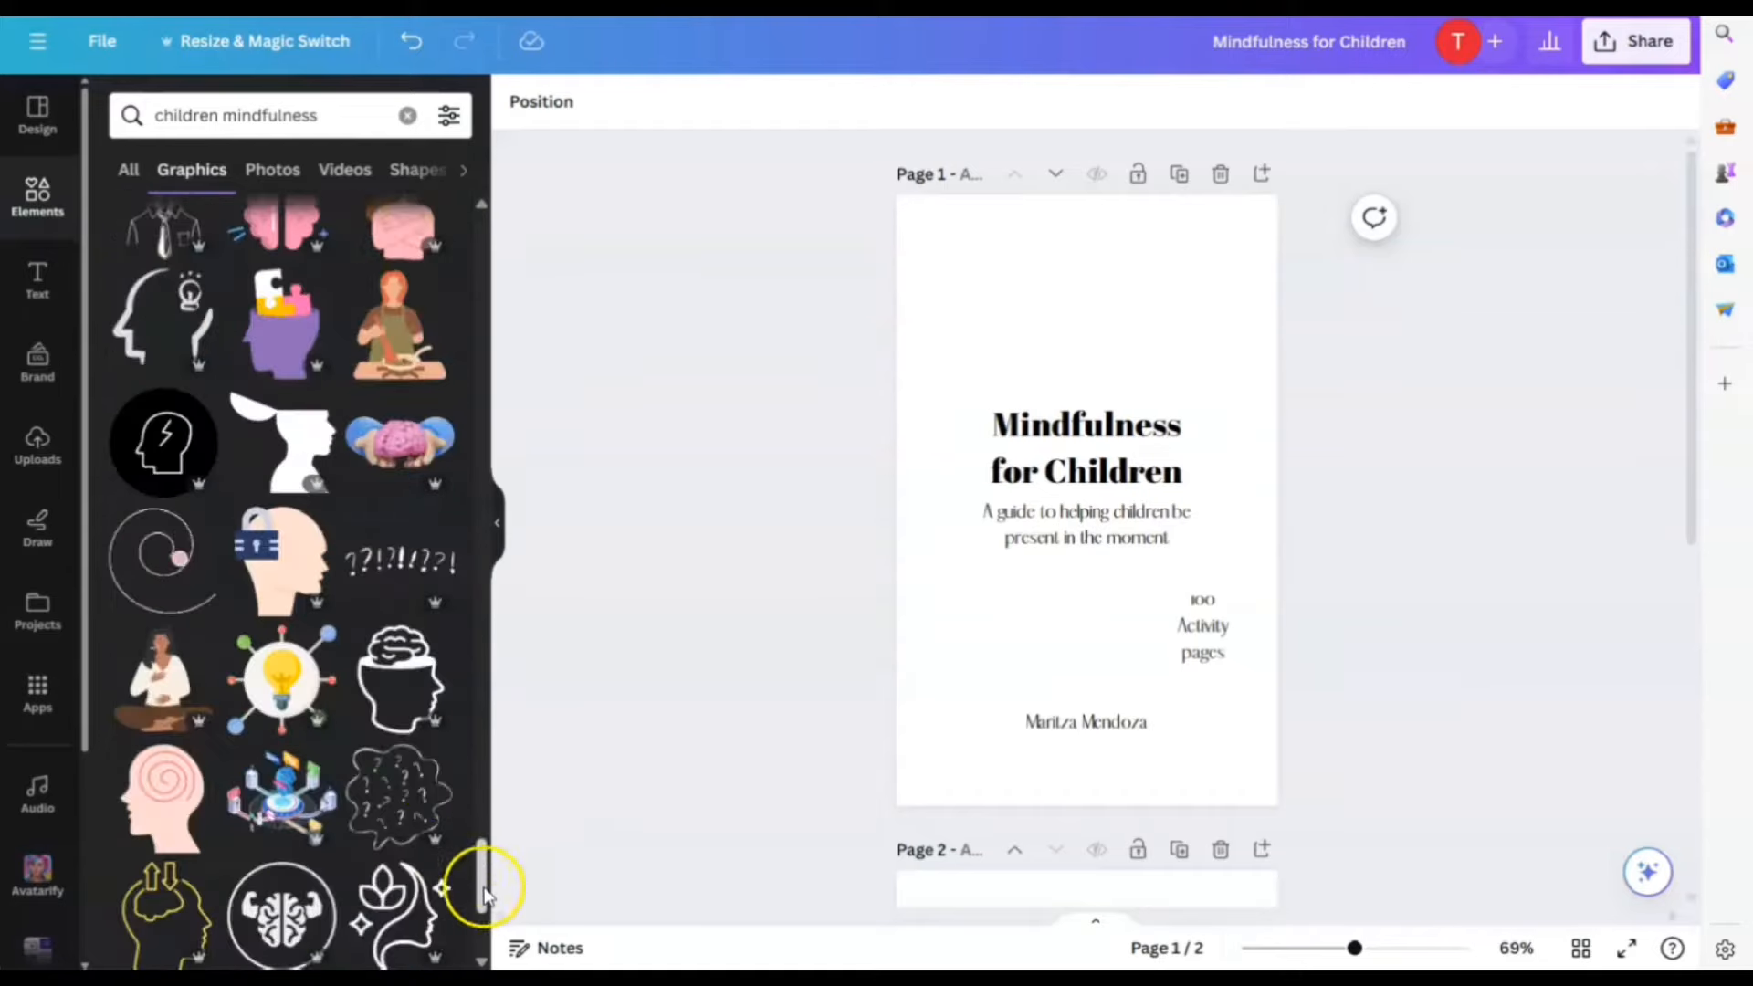
{"action": "left_click", "coordinate": [291, 339]}
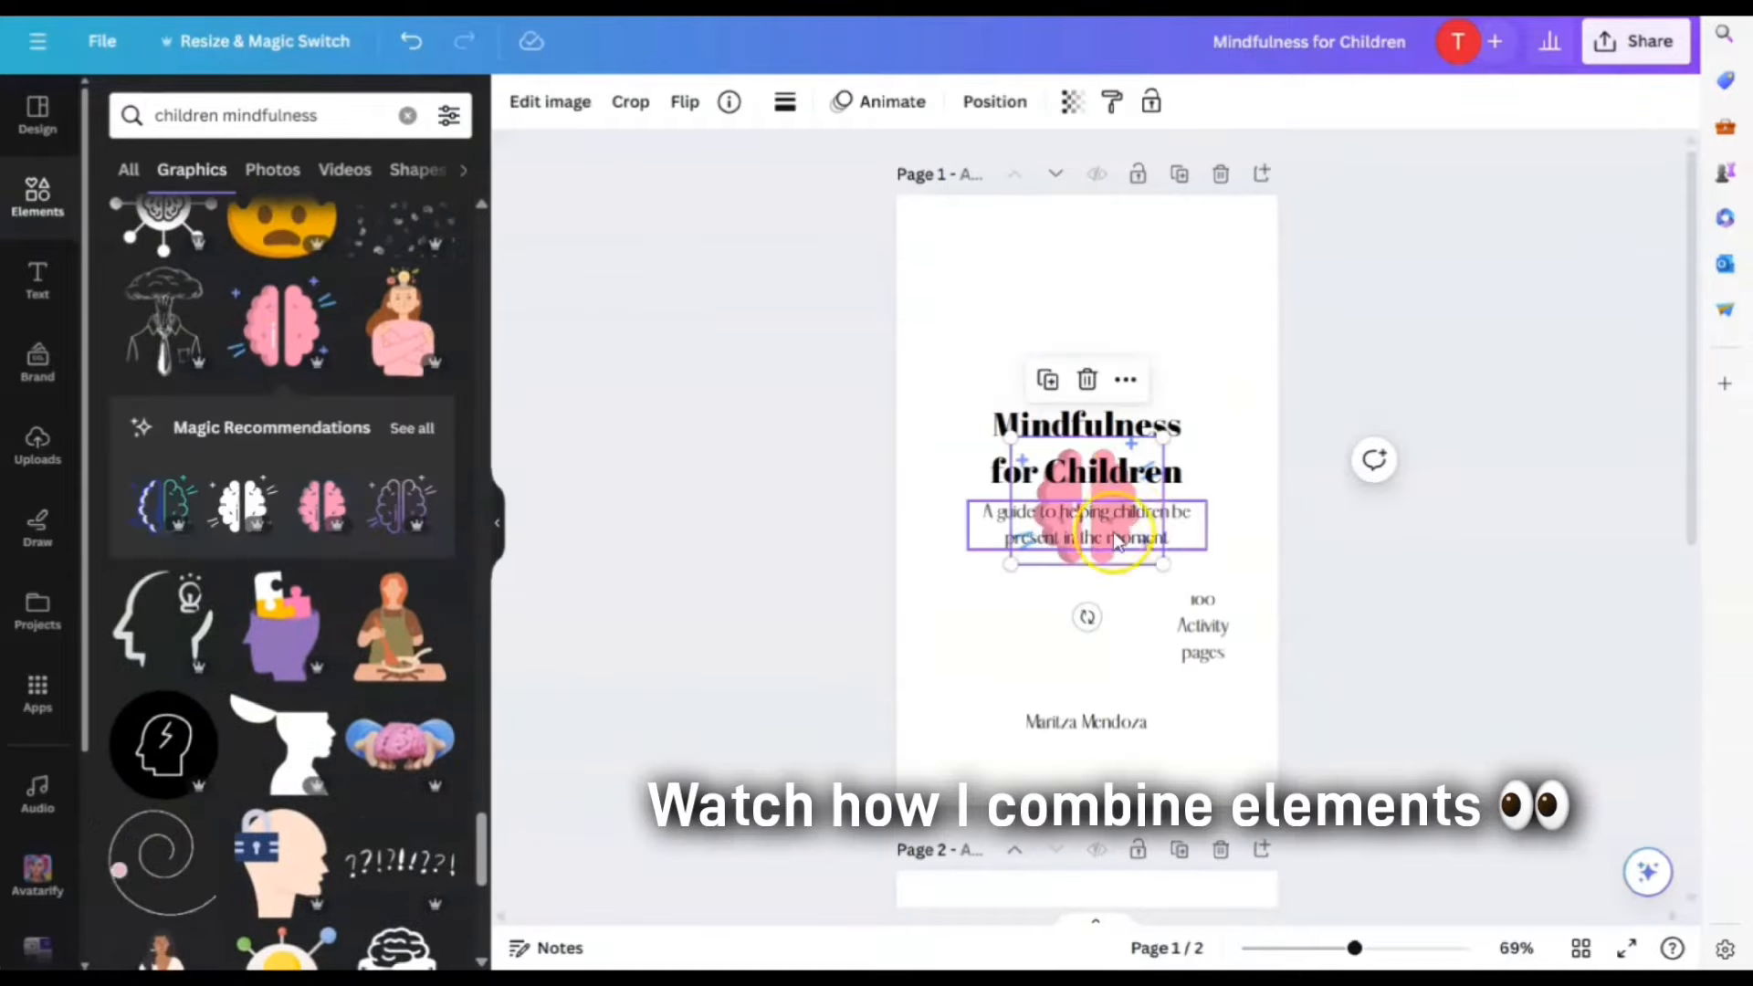
{"action": "left_click_drag", "start_coordinate": [1096, 549], "coordinate": [1096, 657]}
{"action": "left_click_drag", "start_coordinate": [1160, 427], "coordinate": [1158, 367]}
{"action": "left_click_drag", "start_coordinate": [1157, 509], "coordinate": [1153, 458]}
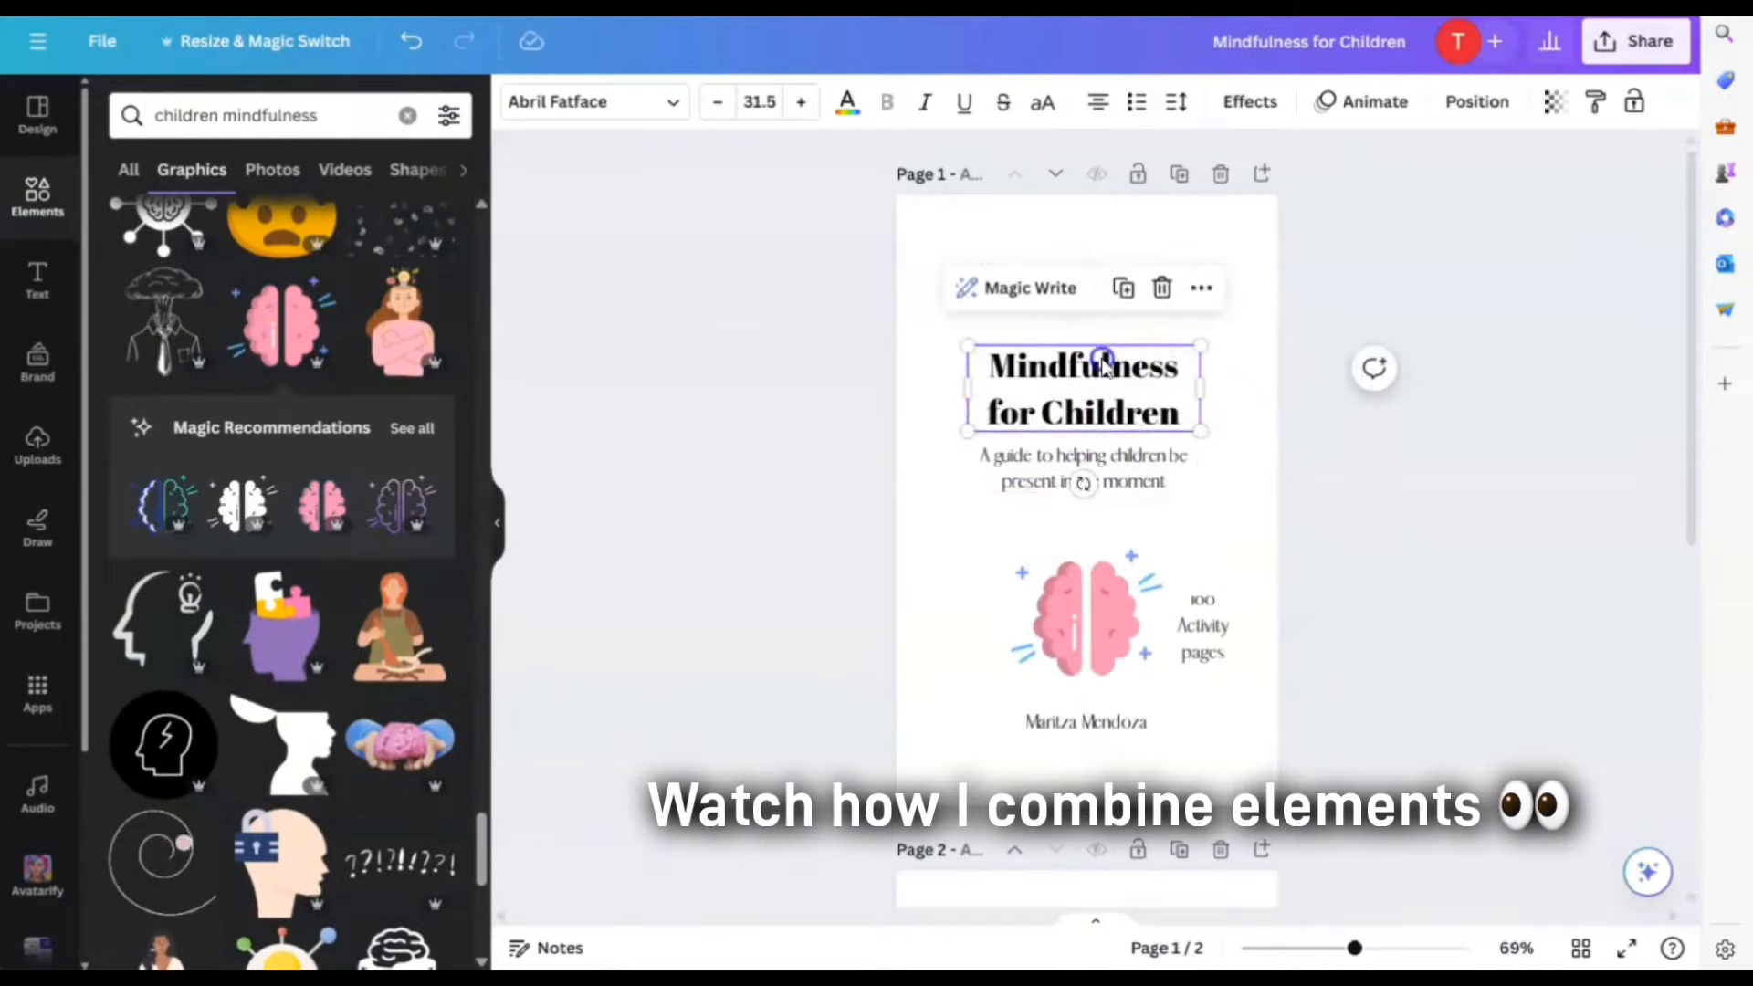
{"action": "left_click_drag", "start_coordinate": [1103, 365], "coordinate": [1103, 380]}
{"action": "left_click_drag", "start_coordinate": [1122, 471], "coordinate": [1123, 489]}
{"action": "left_click_drag", "start_coordinate": [1108, 623], "coordinate": [1109, 611]}
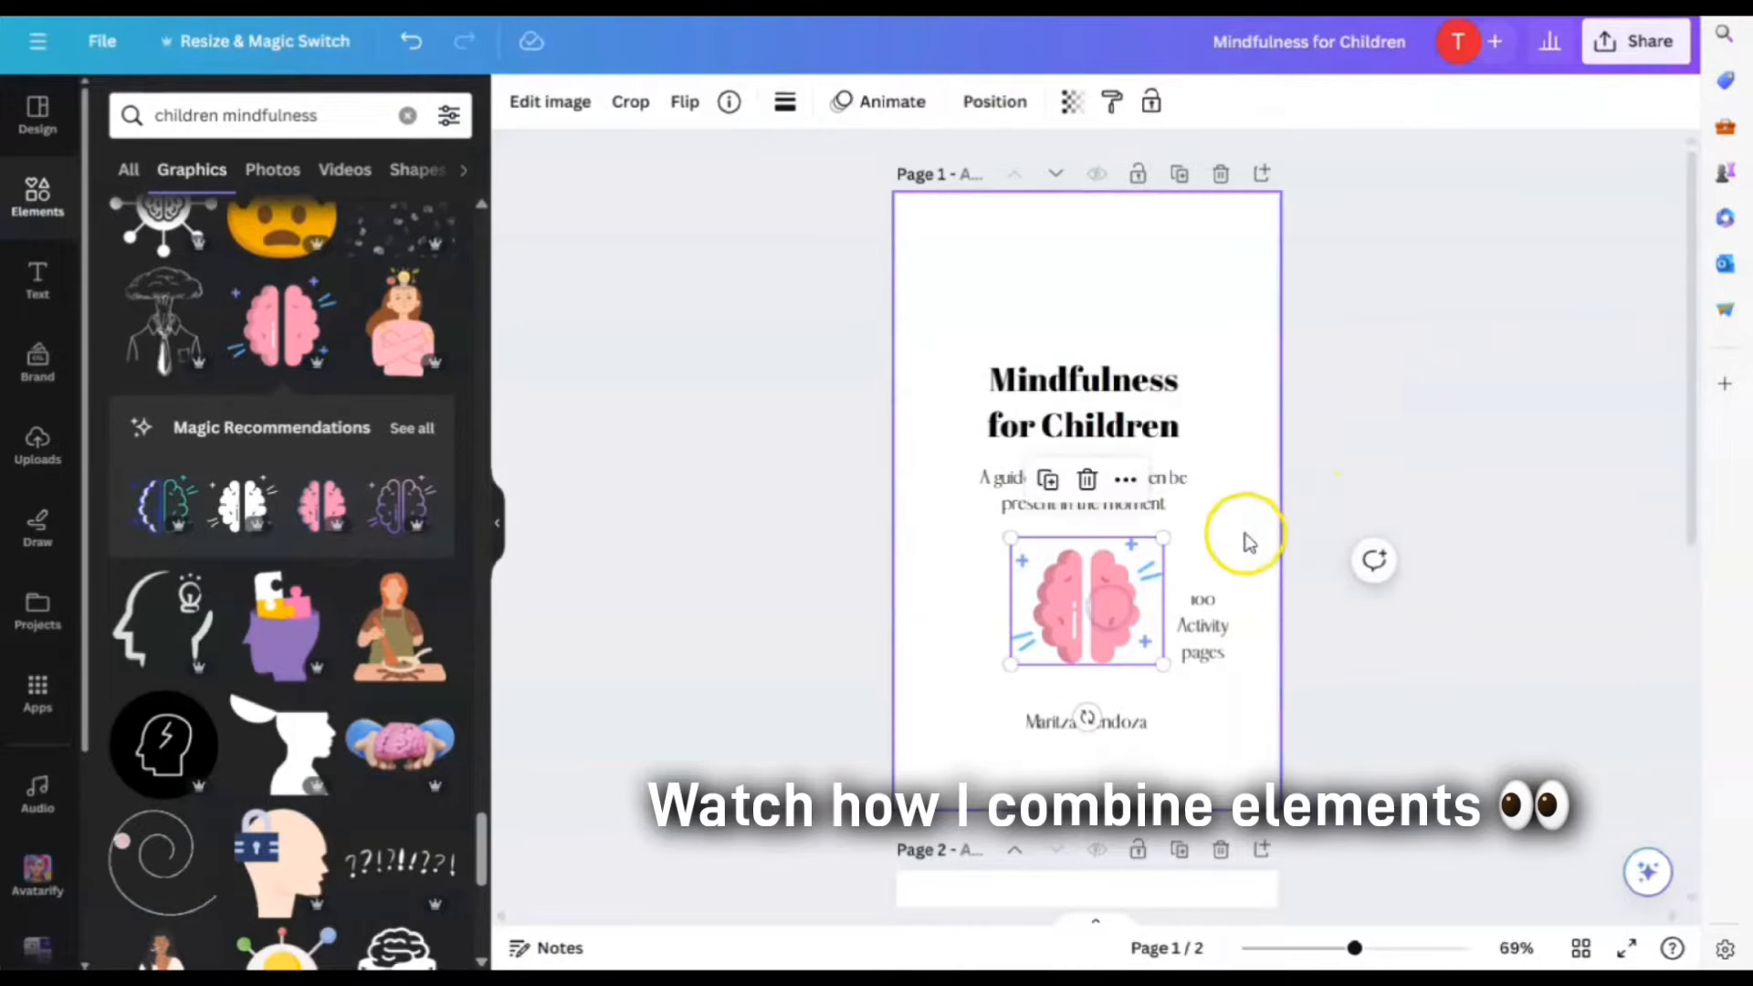
{"action": "left_click", "coordinate": [1187, 543]}
Tighten the subtitle under the title, then delete the brain graphic
{"action": "left_click", "coordinate": [1135, 376]}
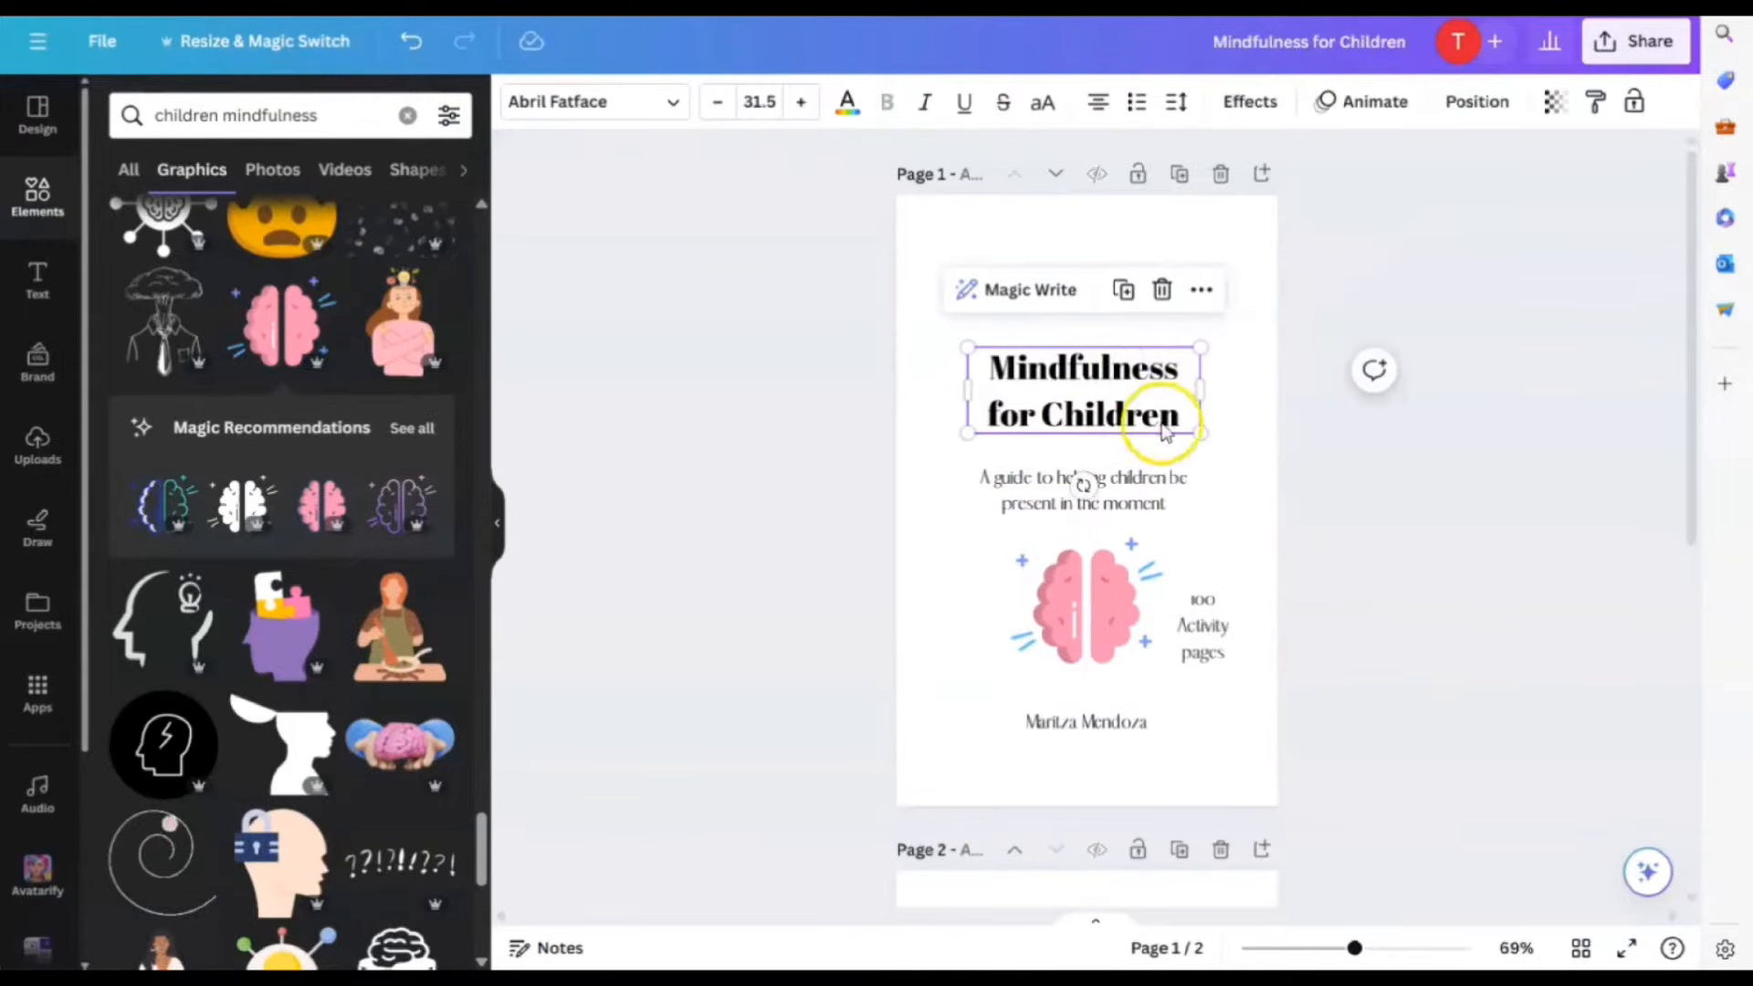
{"action": "left_click_drag", "start_coordinate": [1086, 490], "coordinate": [1087, 462]}
{"action": "left_click_drag", "start_coordinate": [1084, 618], "coordinate": [1086, 598]}
{"action": "scroll", "coordinate": [320, 548], "scroll_direction": "down", "scroll_amount": 6}
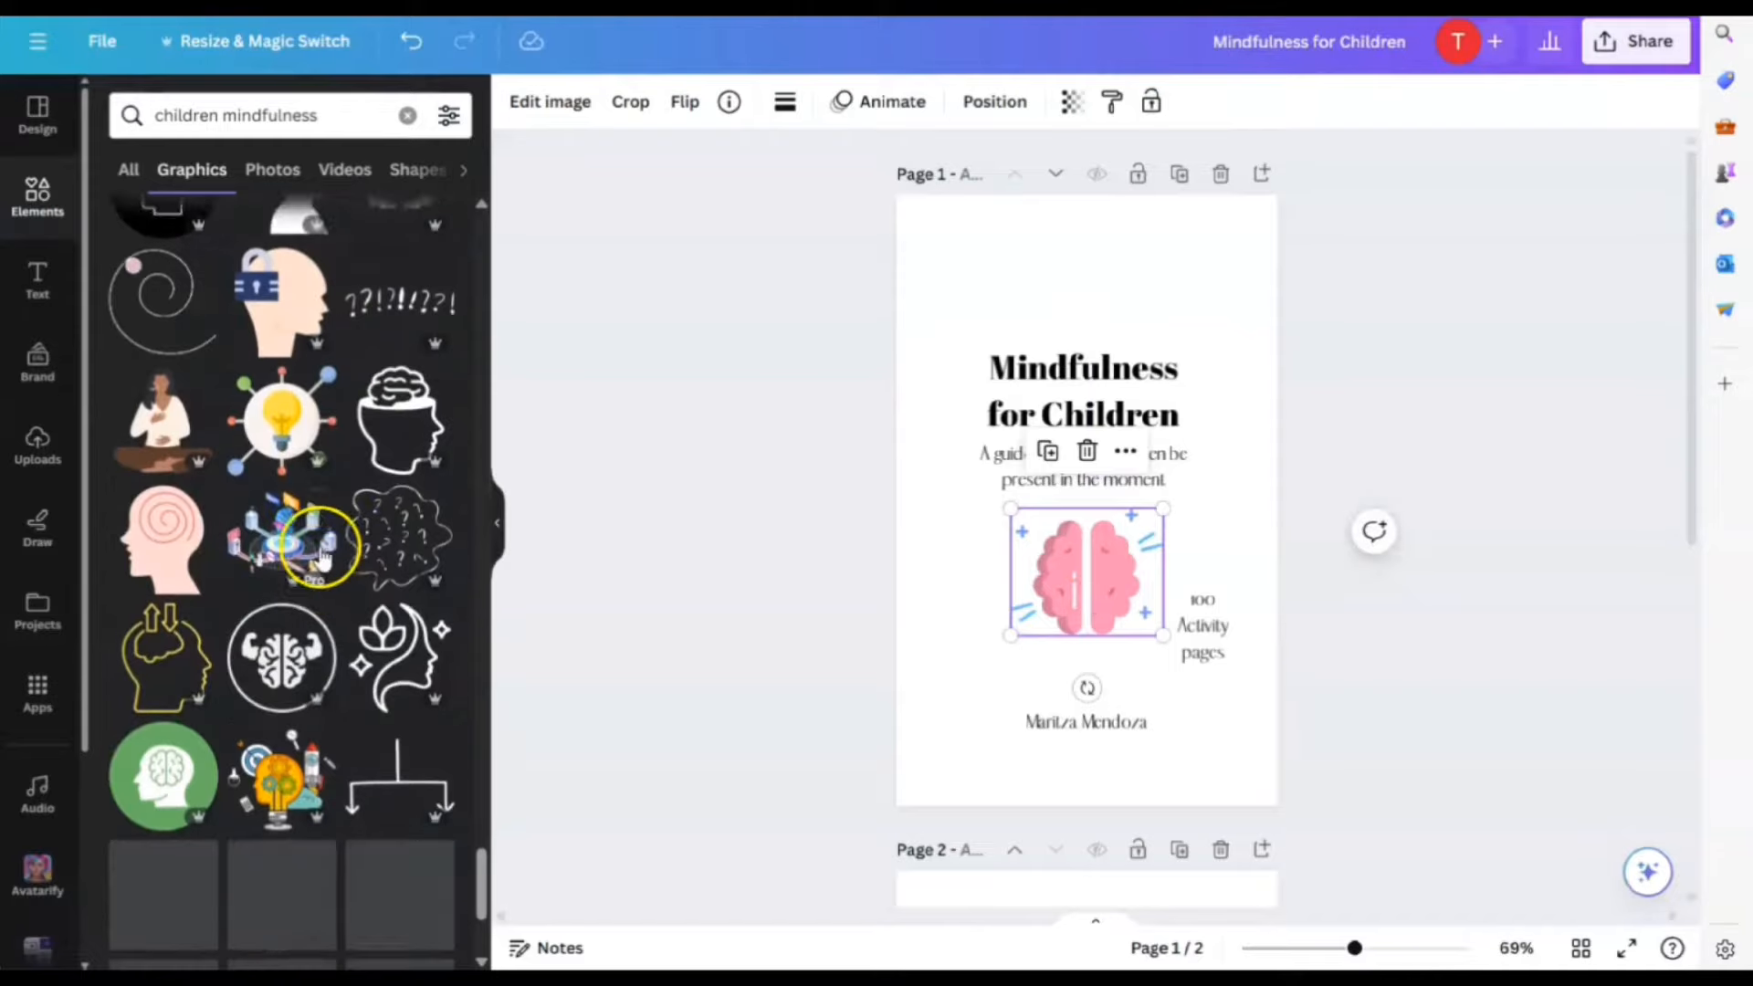
{"action": "left_click", "coordinate": [1072, 597]}
{"action": "key", "text": "Delete"}
Add a lightbulb graphic, shrunk and centred below the subtitle
{"action": "left_click", "coordinate": [278, 411]}
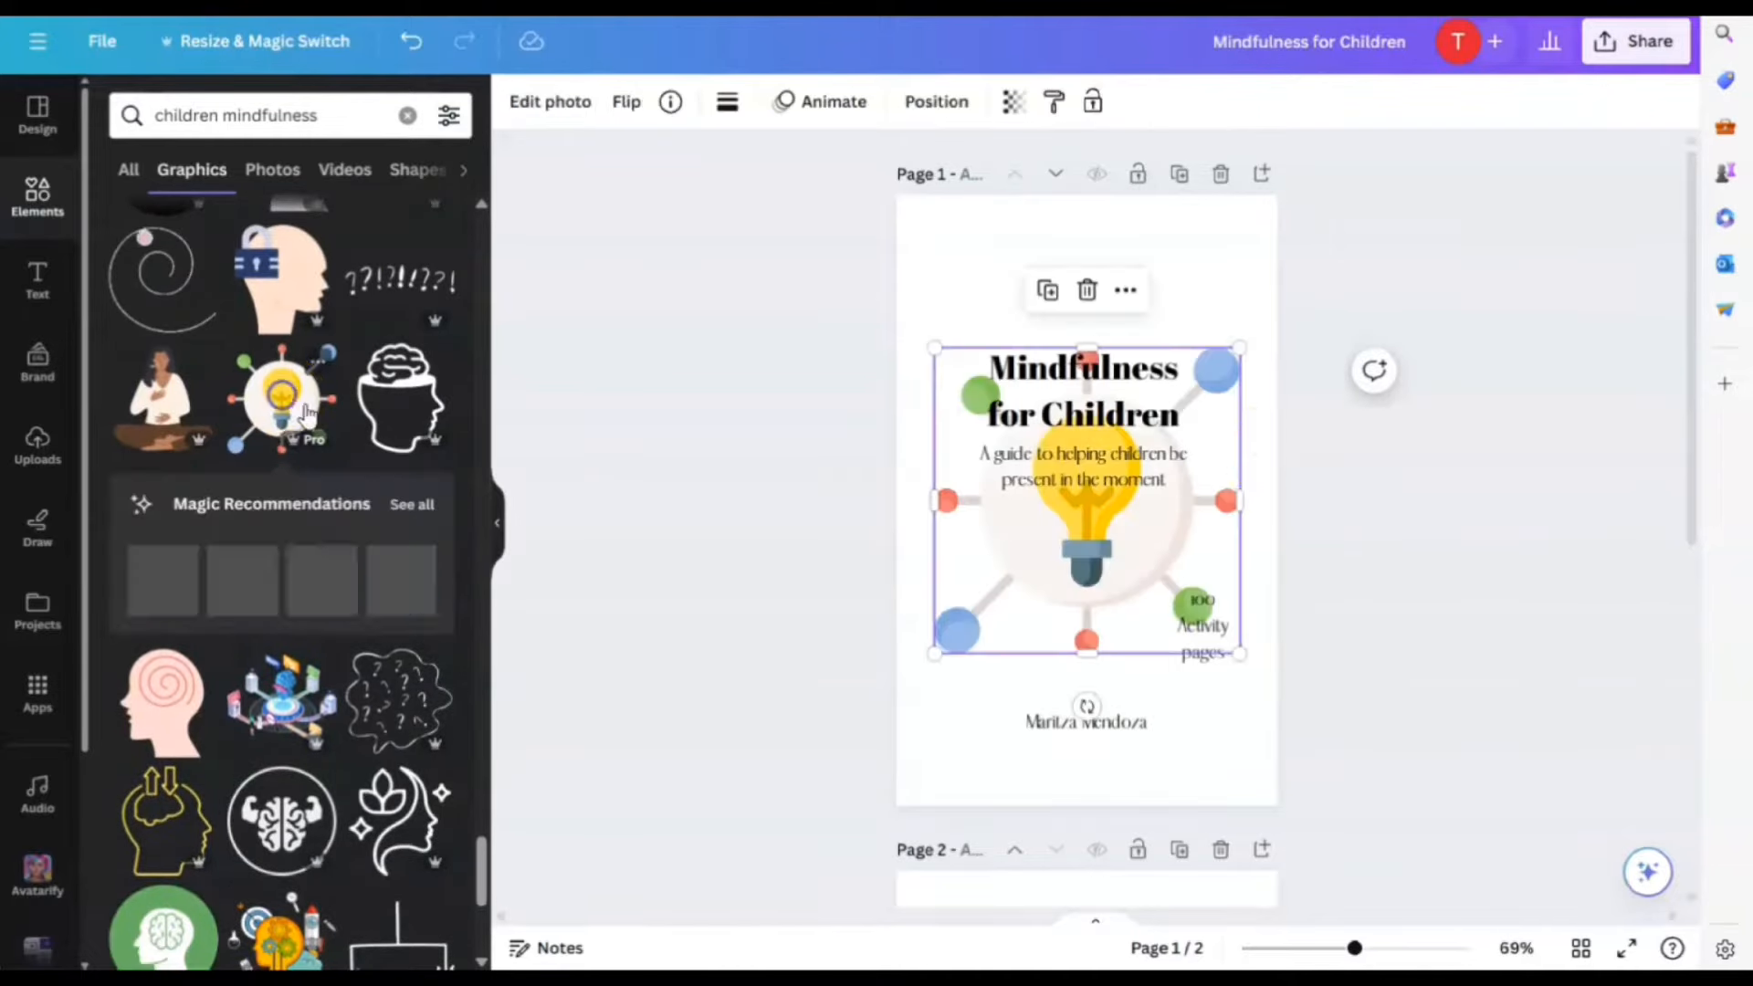
{"action": "left_click_drag", "start_coordinate": [1243, 347], "coordinate": [1084, 565]}
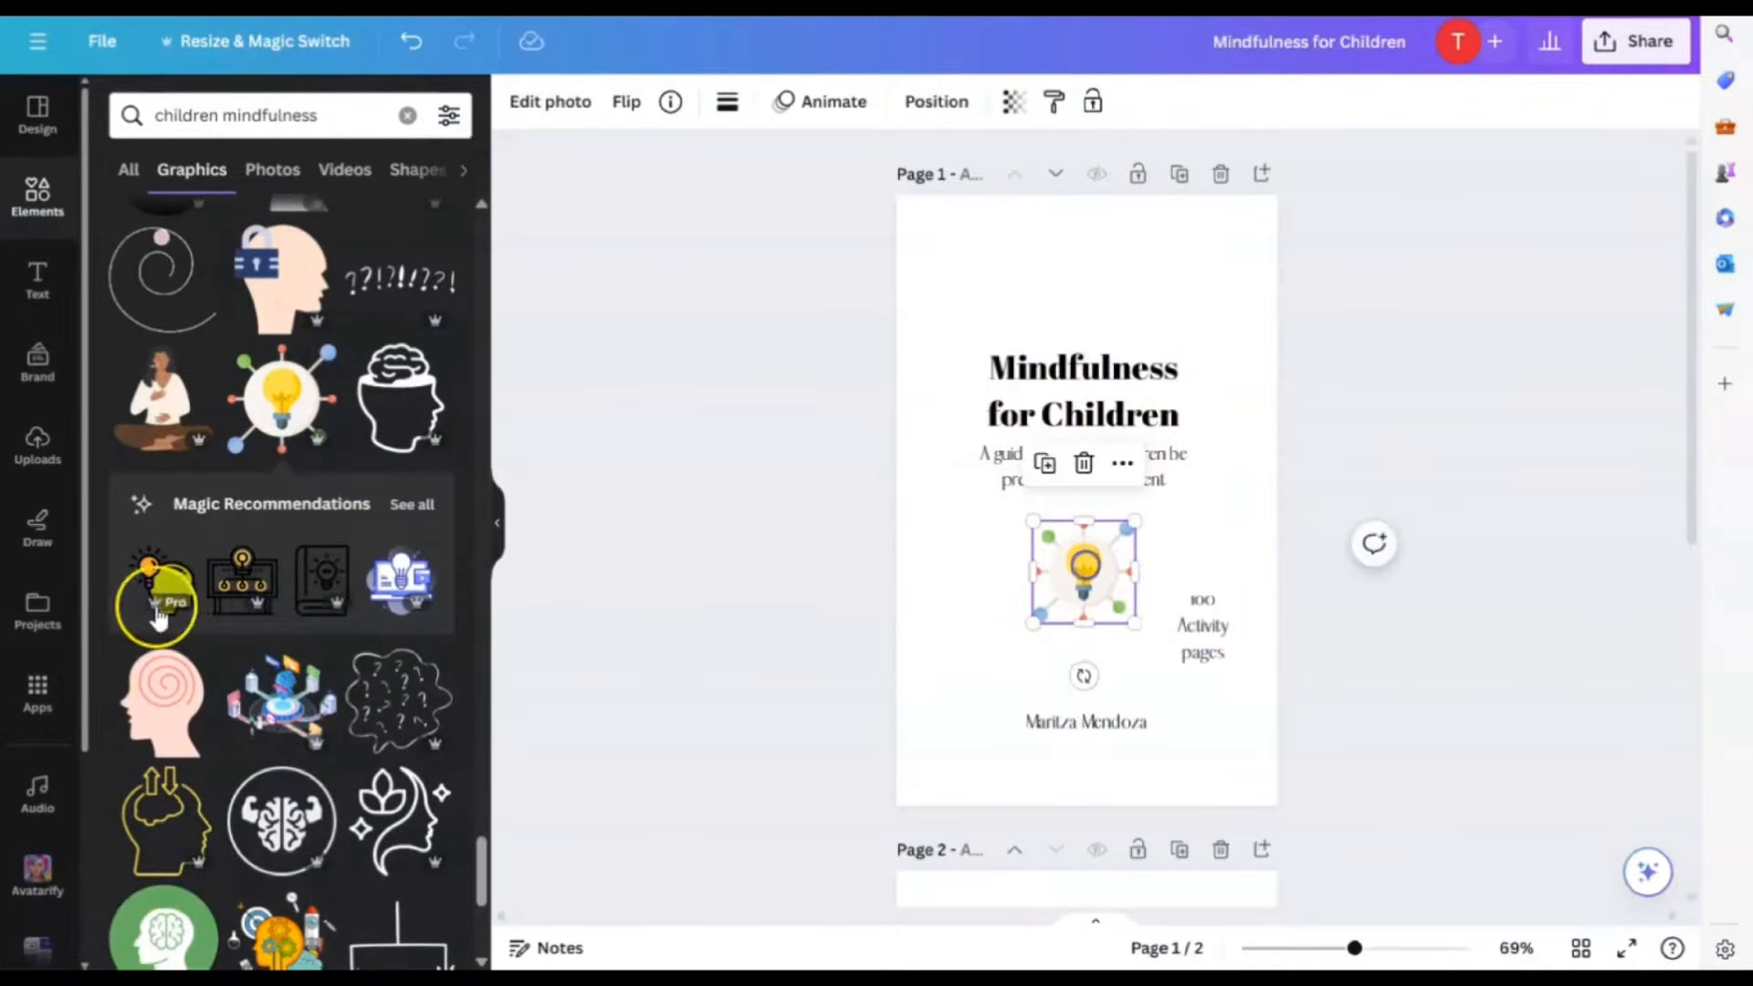
{"action": "scroll", "coordinate": [156, 594], "scroll_direction": "down", "scroll_amount": 10}
{"action": "scroll", "coordinate": [243, 619], "scroll_direction": "down", "scroll_amount": 12}
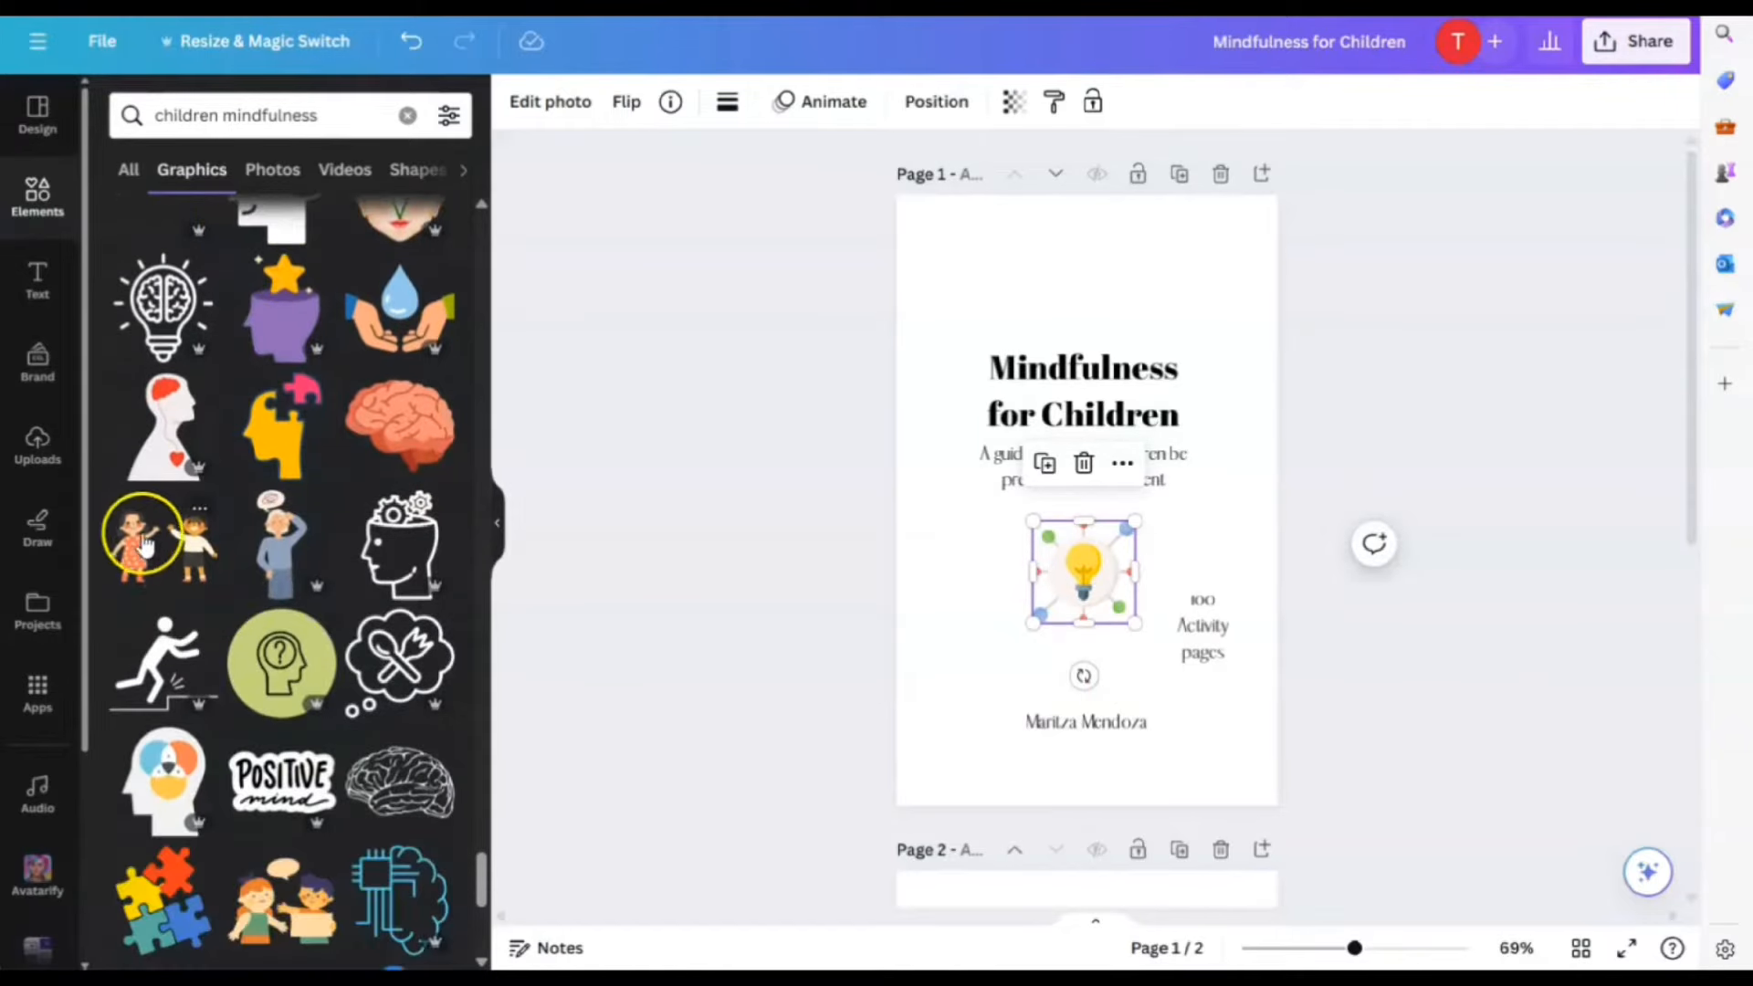
Add the two-children graphic, enlarge it and centre it low on the cover
{"action": "left_click", "coordinate": [144, 547]}
{"action": "left_click_drag", "start_coordinate": [1035, 616], "coordinate": [1037, 646]}
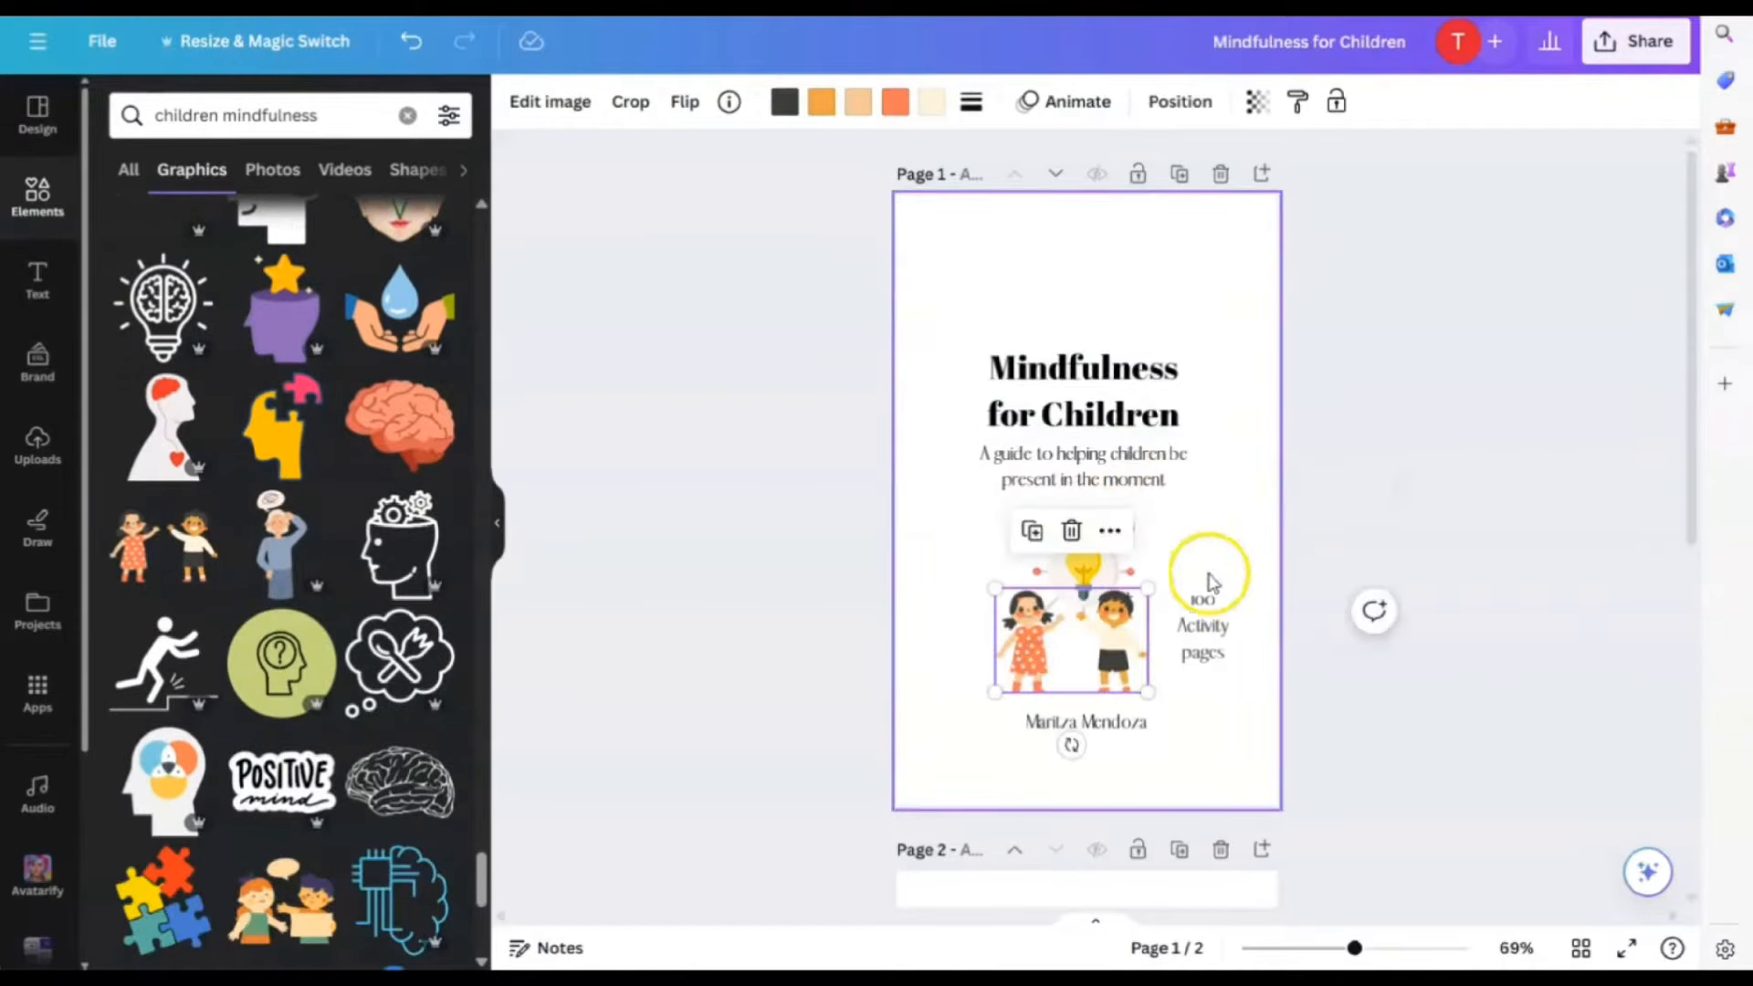
{"action": "left_click_drag", "start_coordinate": [1152, 580], "coordinate": [1232, 516]}
{"action": "left_click_drag", "start_coordinate": [1099, 637], "coordinate": [1046, 643]}
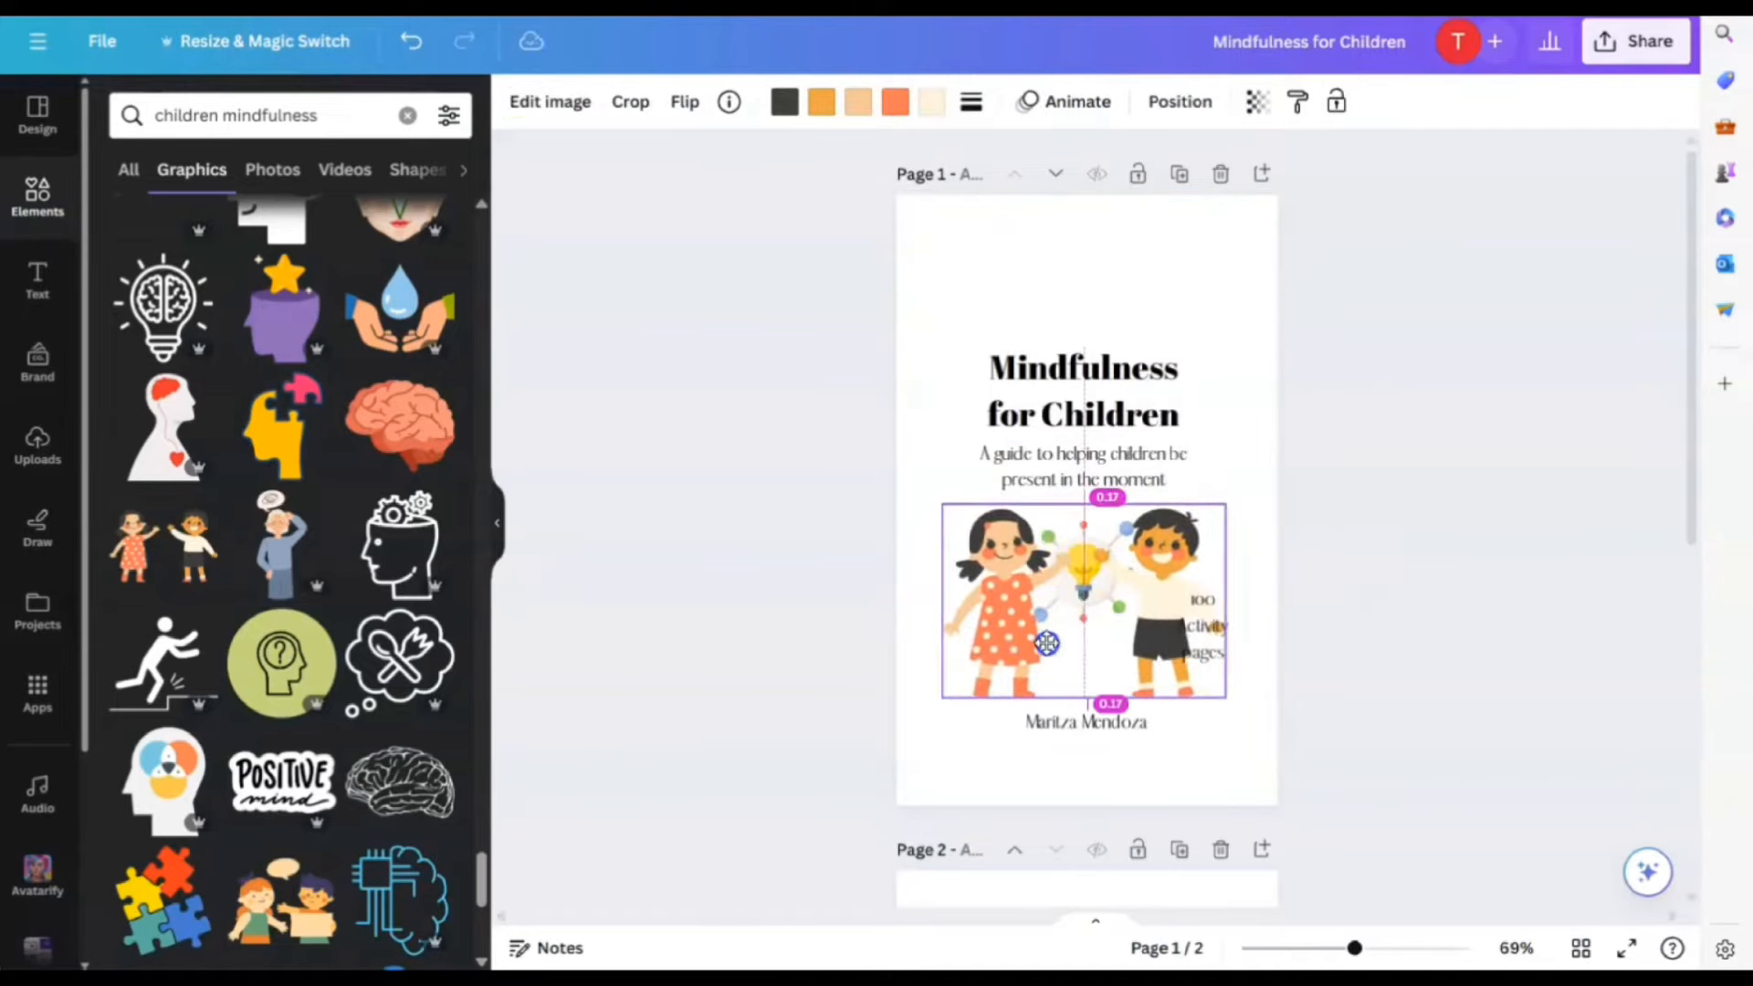
Move the title and subtitle higher, lower the children graphic, and undo the lightbulb stretch
{"action": "left_click", "coordinate": [1244, 442]}
{"action": "left_click_drag", "start_coordinate": [1132, 393], "coordinate": [1131, 347]}
{"action": "left_click_drag", "start_coordinate": [1138, 450], "coordinate": [1136, 415]}
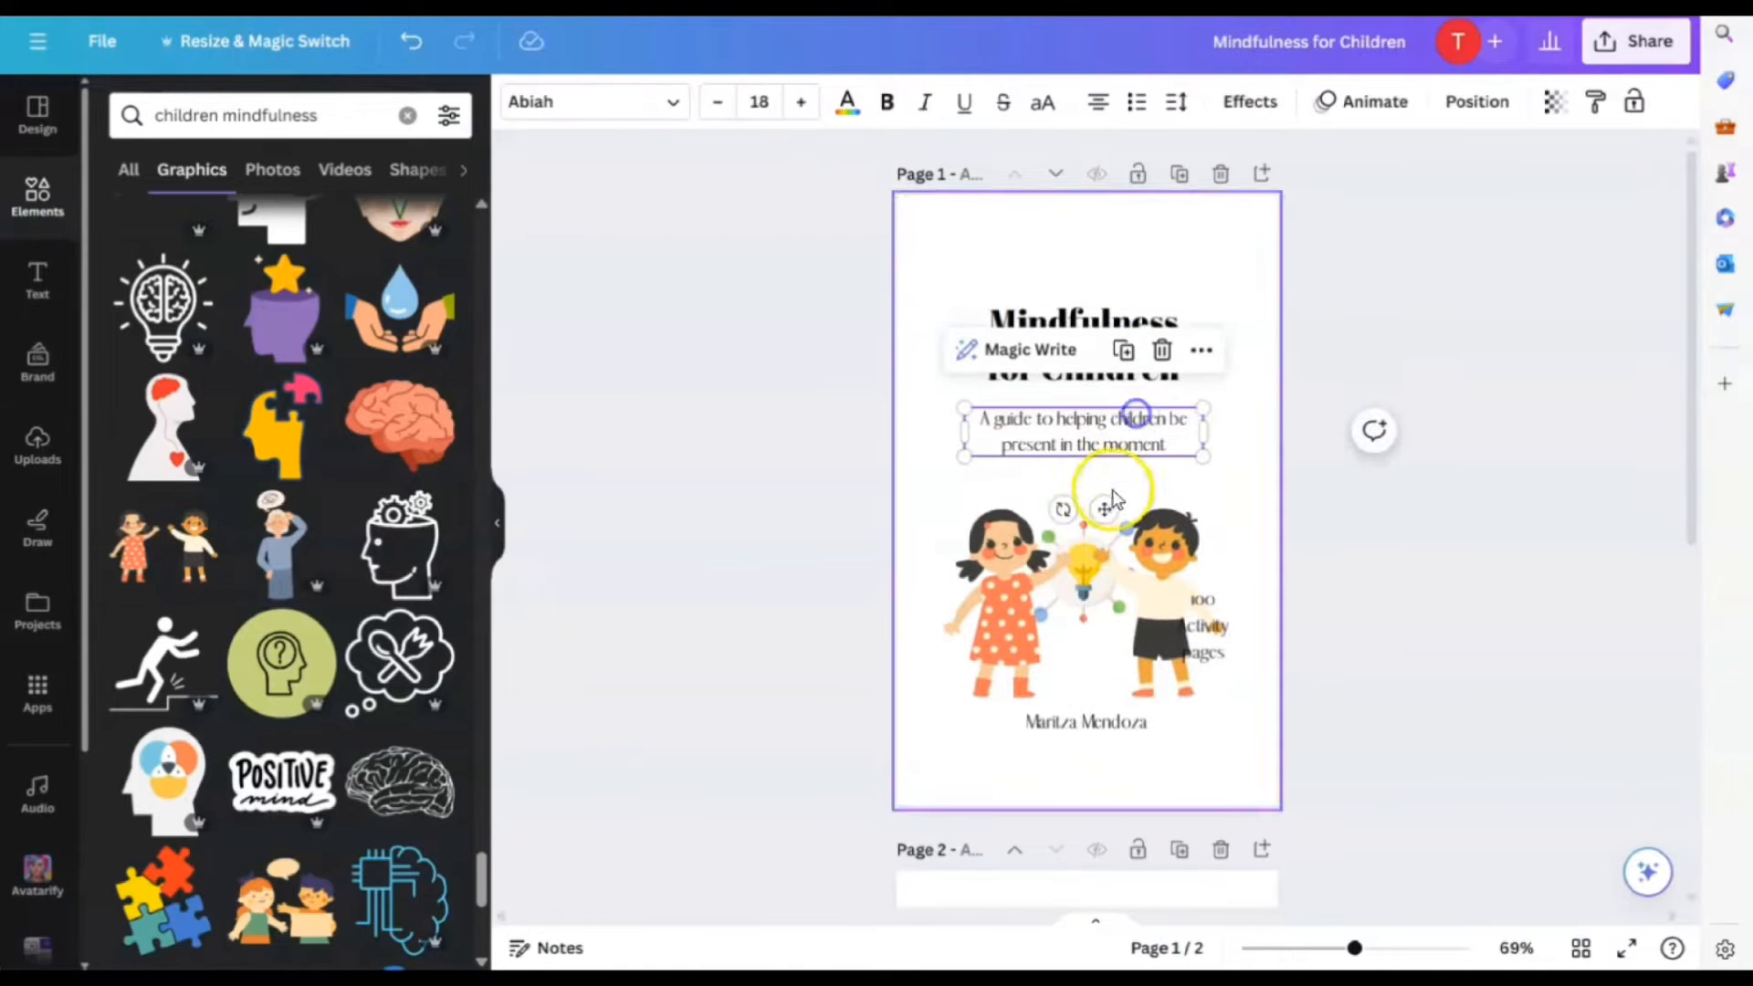
{"action": "left_click", "coordinate": [1084, 530]}
{"action": "mouse_move", "coordinate": [1084, 529]}
{"action": "left_mouse_down"}
{"action": "mouse_move", "coordinate": [1084, 564]}
{"action": "mouse_move", "coordinate": [1084, 544]}
{"action": "left_mouse_up"}
{"action": "mouse_move", "coordinate": [1084, 508]}
{"action": "left_mouse_down"}
{"action": "mouse_move", "coordinate": [1083, 478]}
{"action": "mouse_move", "coordinate": [1104, 489]}
{"action": "mouse_move", "coordinate": [1092, 514]}
{"action": "left_mouse_up"}
{"action": "left_click", "coordinate": [408, 44]}
Shrink the children graphic and shift it slightly right and up
{"action": "left_click", "coordinate": [1141, 606]}
{"action": "left_click_drag", "start_coordinate": [1222, 541], "coordinate": [1185, 567]}
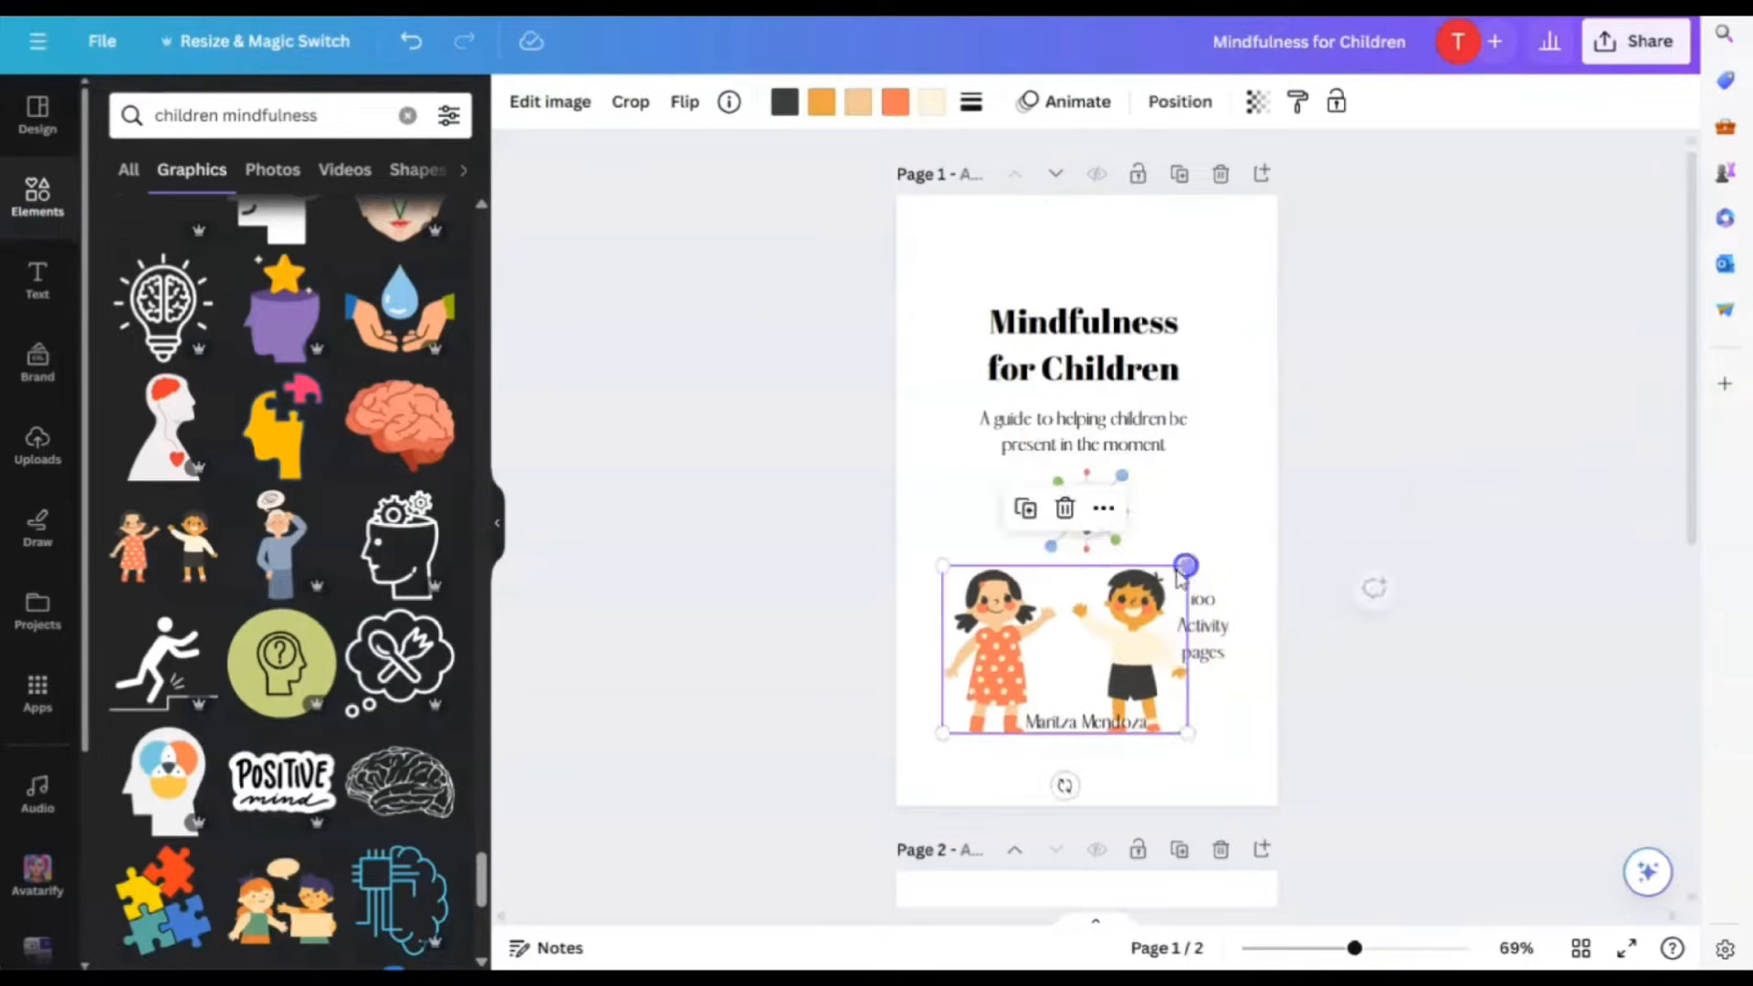
{"action": "left_click_drag", "start_coordinate": [1091, 616], "coordinate": [1117, 604]}
{"action": "left_click", "coordinate": [1209, 477]}
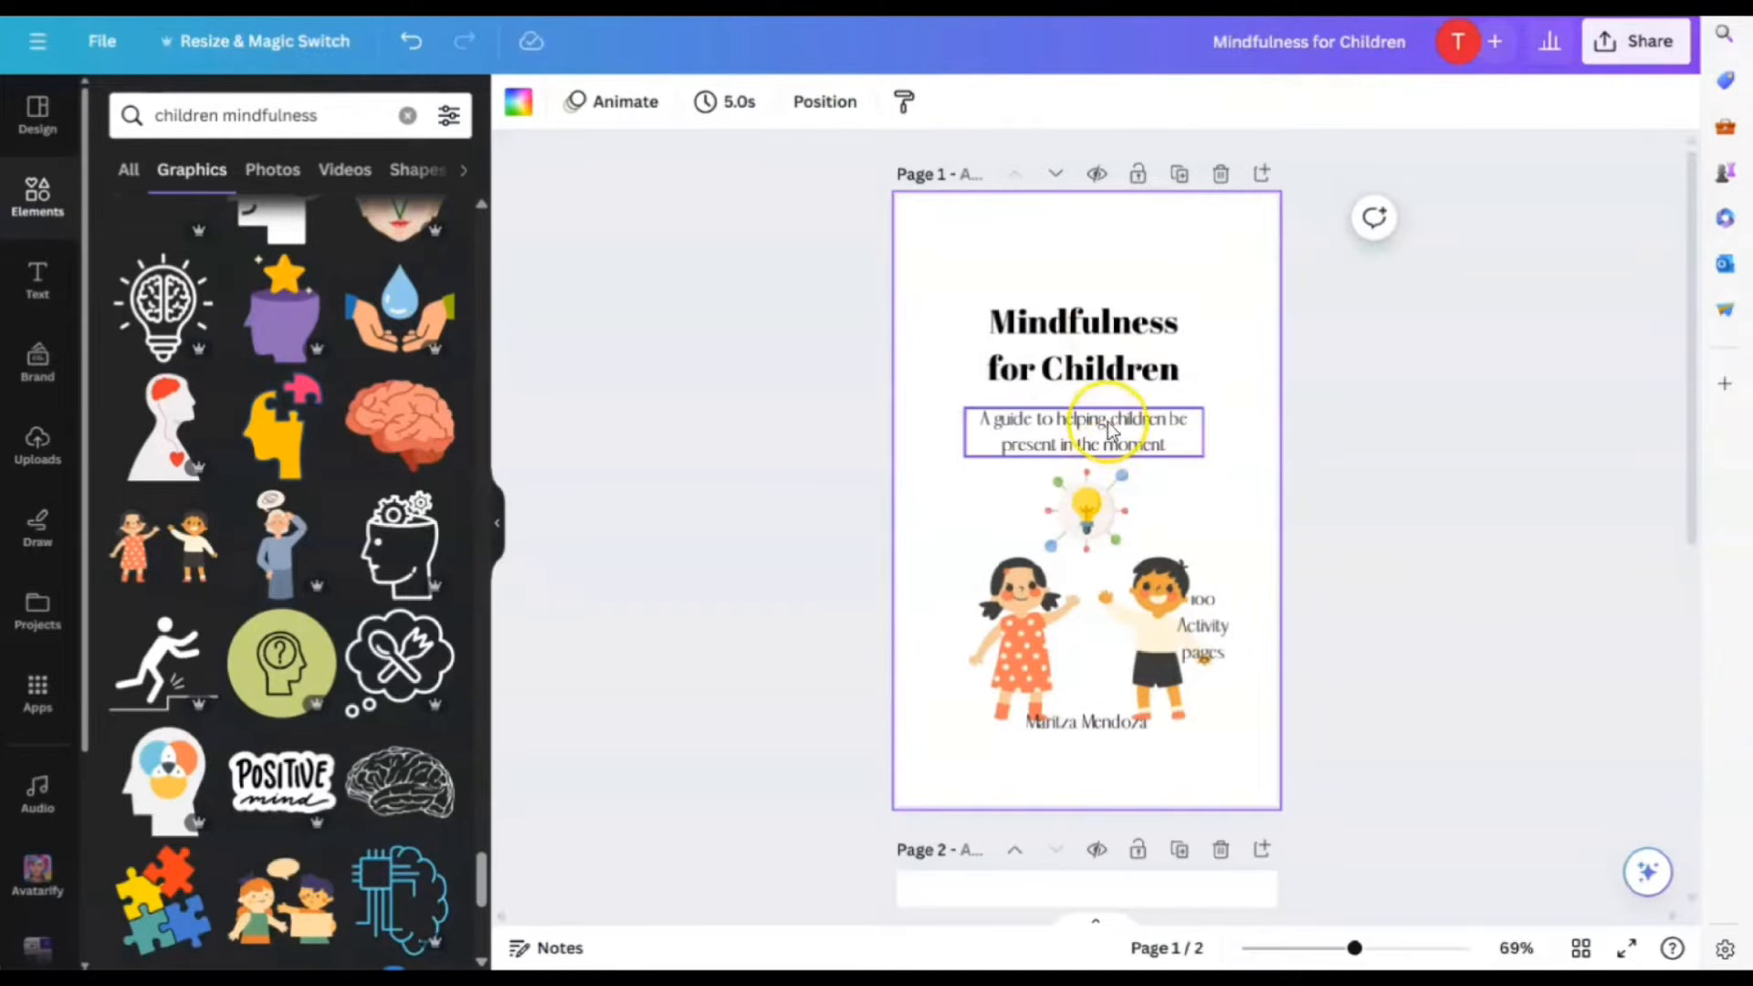
Move the author name and children illustration lower, and reposition the 100 Activity pages text
{"action": "left_click", "coordinate": [1129, 440]}
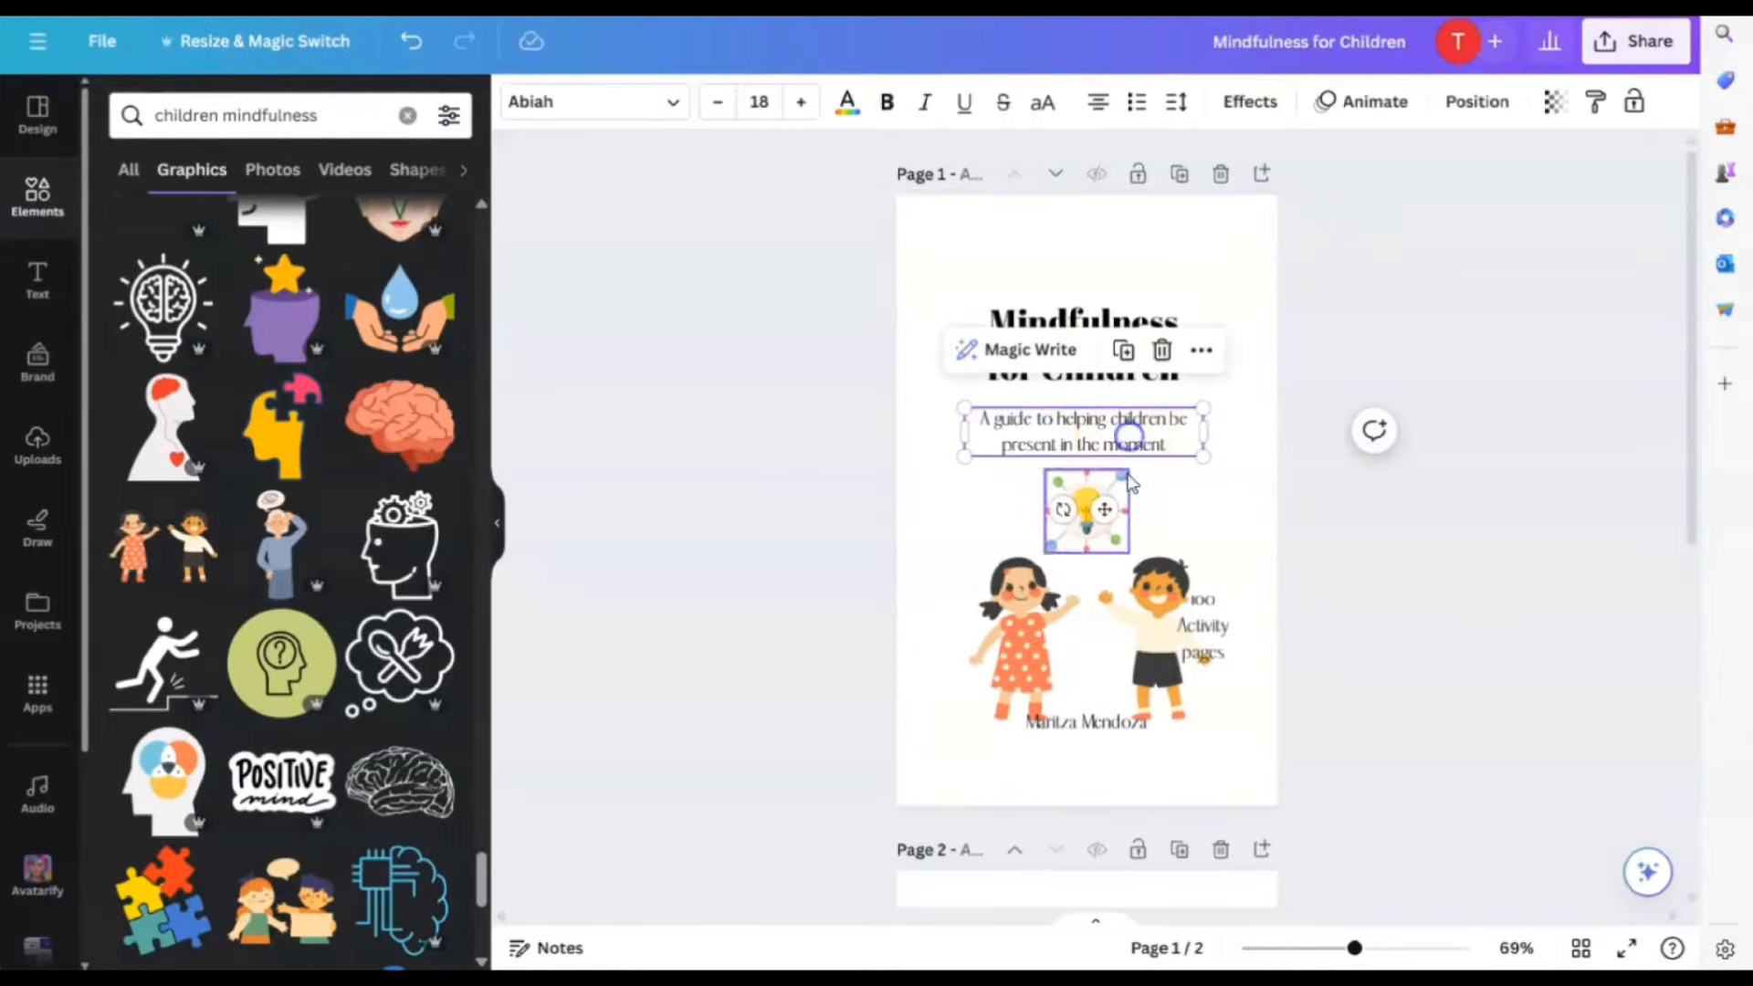
{"action": "left_click", "coordinate": [1114, 730]}
{"action": "left_click_drag", "start_coordinate": [1103, 782], "coordinate": [1102, 831]}
{"action": "left_click_drag", "start_coordinate": [1134, 597], "coordinate": [1217, 502]}
{"action": "left_click", "coordinate": [1224, 469]}
{"action": "left_click", "coordinate": [1223, 774]}
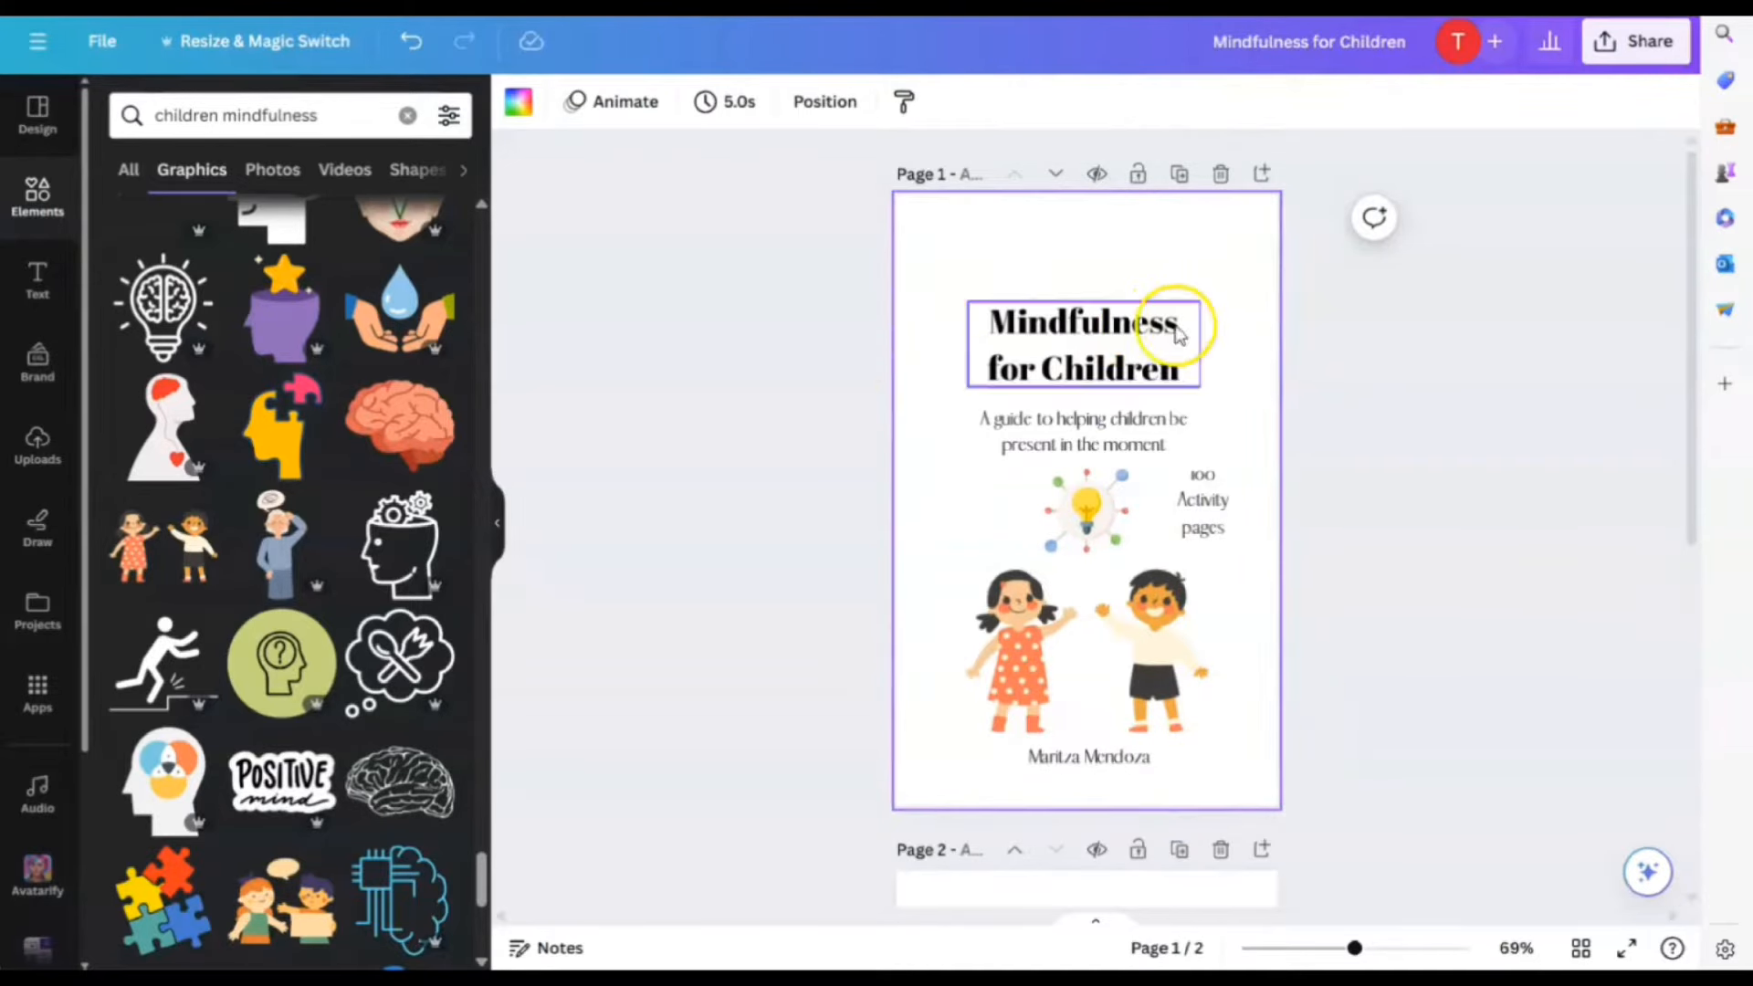
Try the Fabrica and Sunborn fonts on the title and widen its text box
{"action": "left_click", "coordinate": [1070, 338]}
{"action": "left_click", "coordinate": [619, 123]}
{"action": "scroll", "coordinate": [176, 639], "scroll_direction": "down", "scroll_amount": 3}
{"action": "scroll", "coordinate": [182, 456], "scroll_direction": "up", "scroll_amount": 1}
{"action": "left_click", "coordinate": [248, 167]}
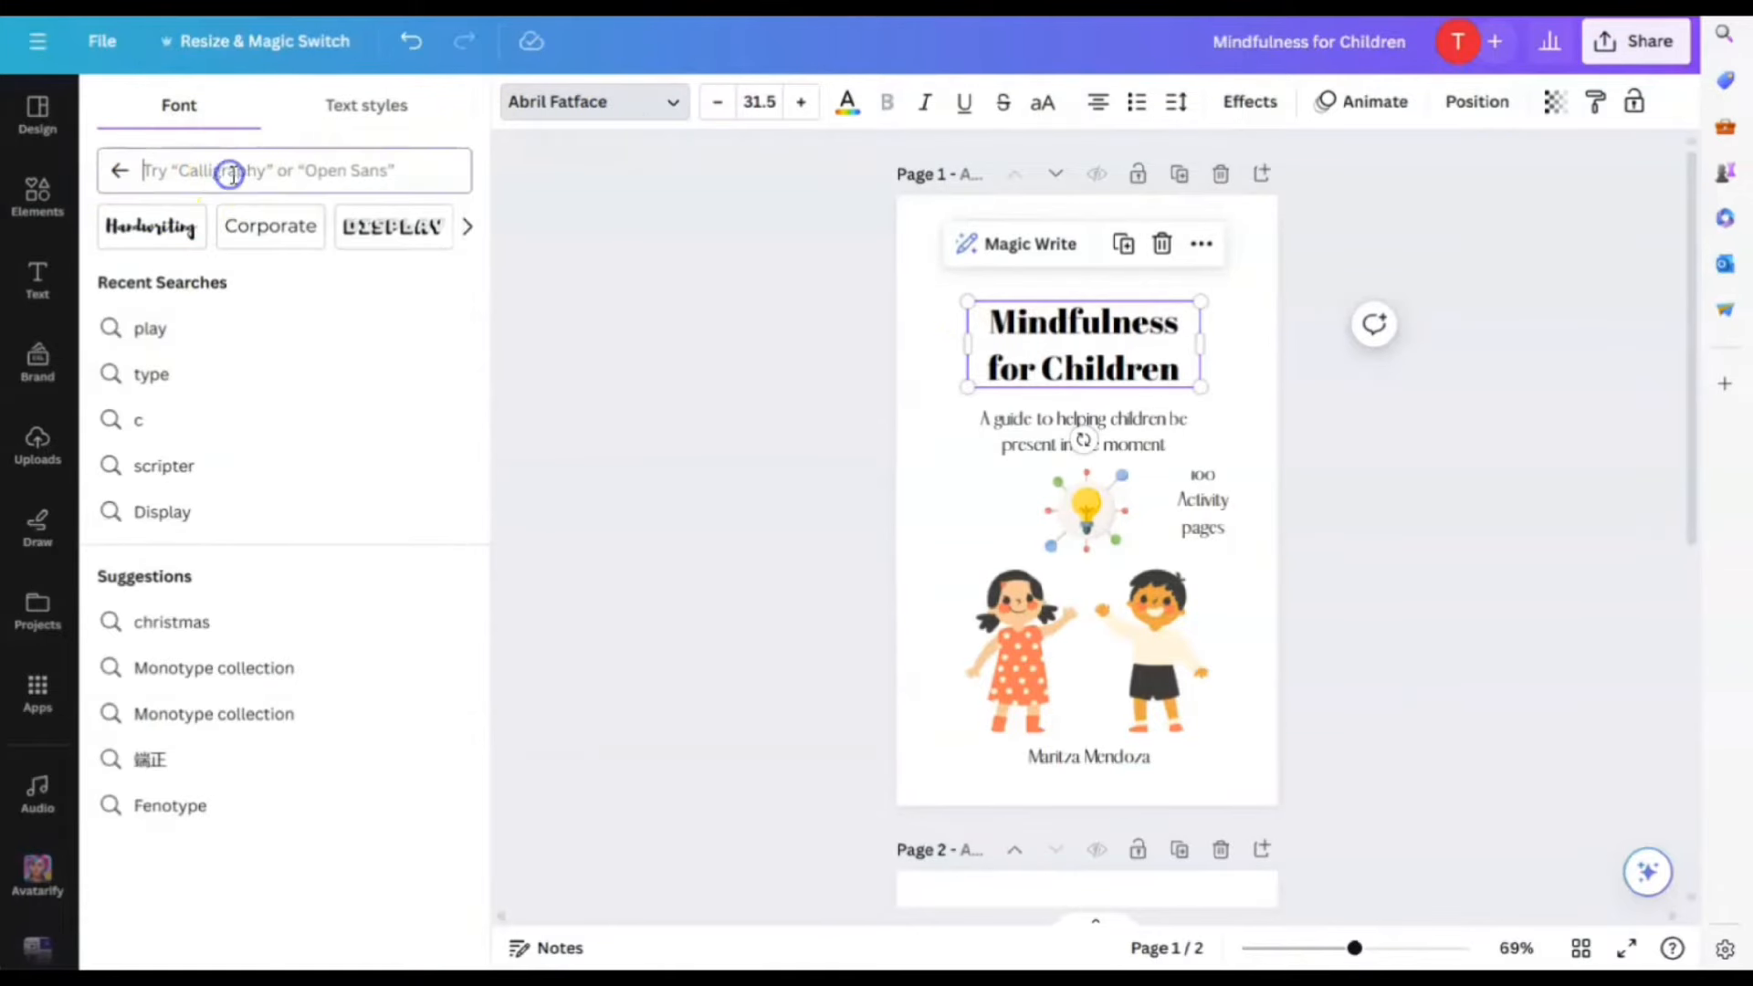
{"action": "left_click", "coordinate": [119, 171]}
{"action": "scroll", "coordinate": [375, 418], "scroll_direction": "down", "scroll_amount": 8}
{"action": "left_click", "coordinate": [173, 489]}
{"action": "scroll", "coordinate": [176, 546], "scroll_direction": "down", "scroll_amount": 5}
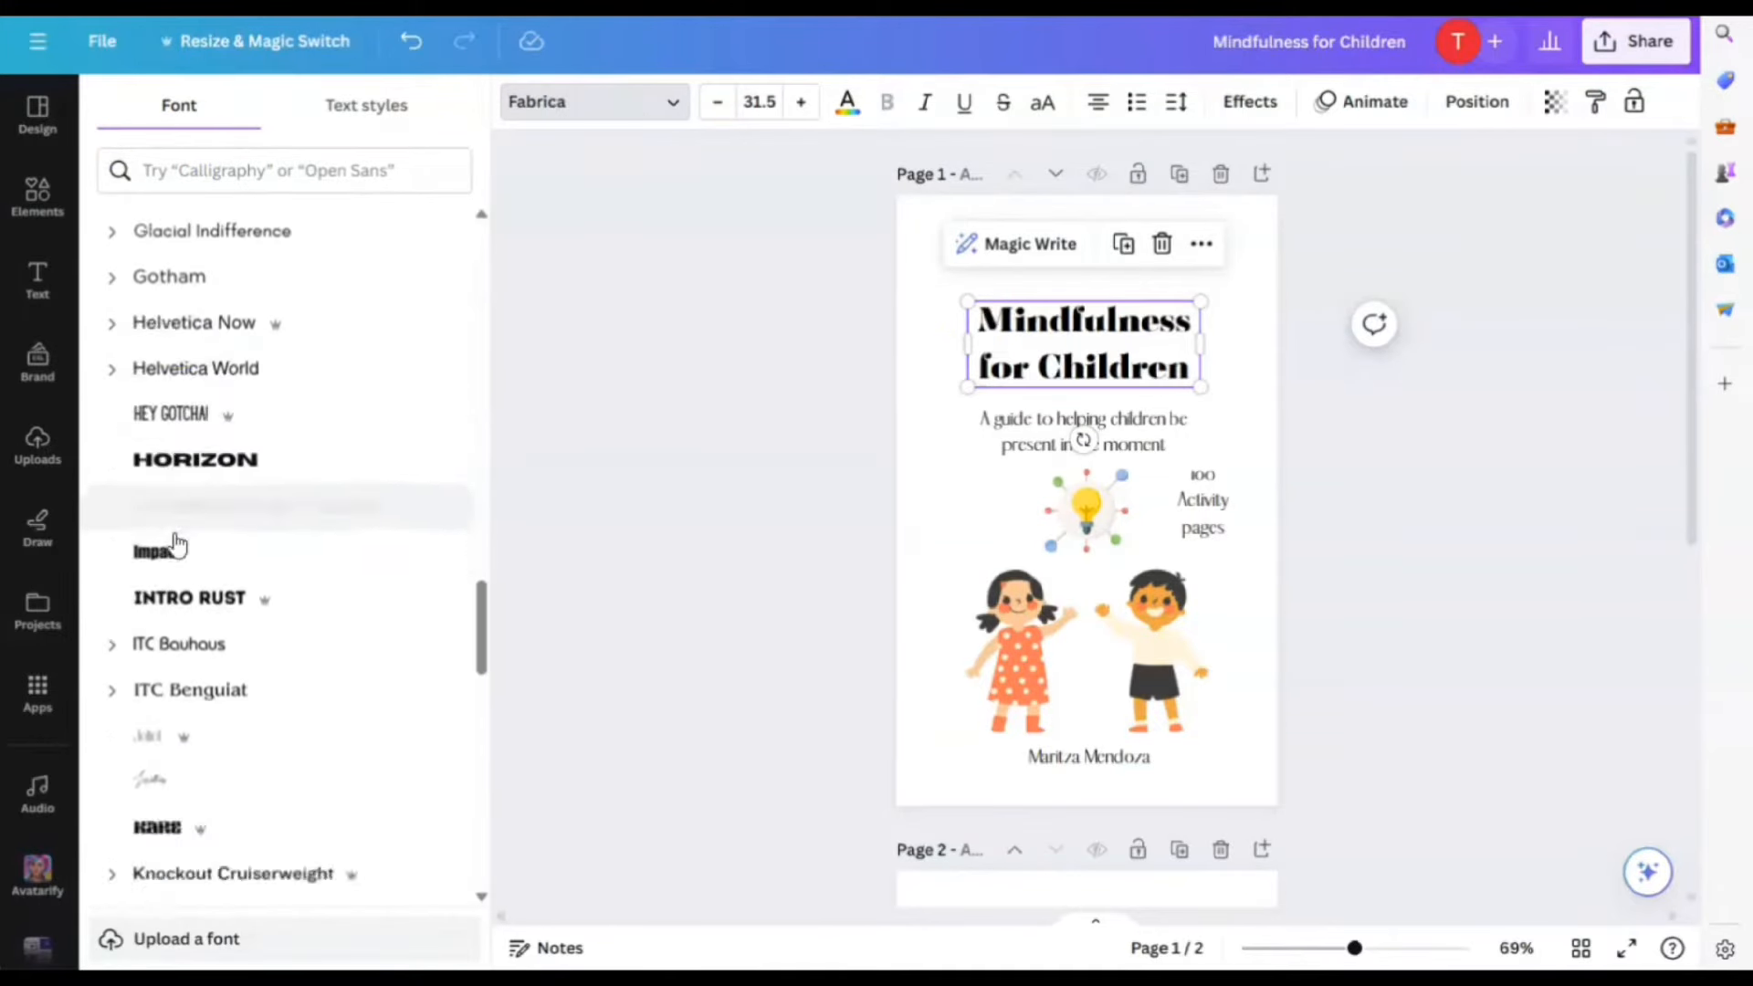
{"action": "scroll", "coordinate": [210, 502], "scroll_direction": "down", "scroll_amount": 15}
{"action": "left_click", "coordinate": [216, 236]}
{"action": "left_click_drag", "start_coordinate": [1201, 345], "coordinate": [1240, 372]}
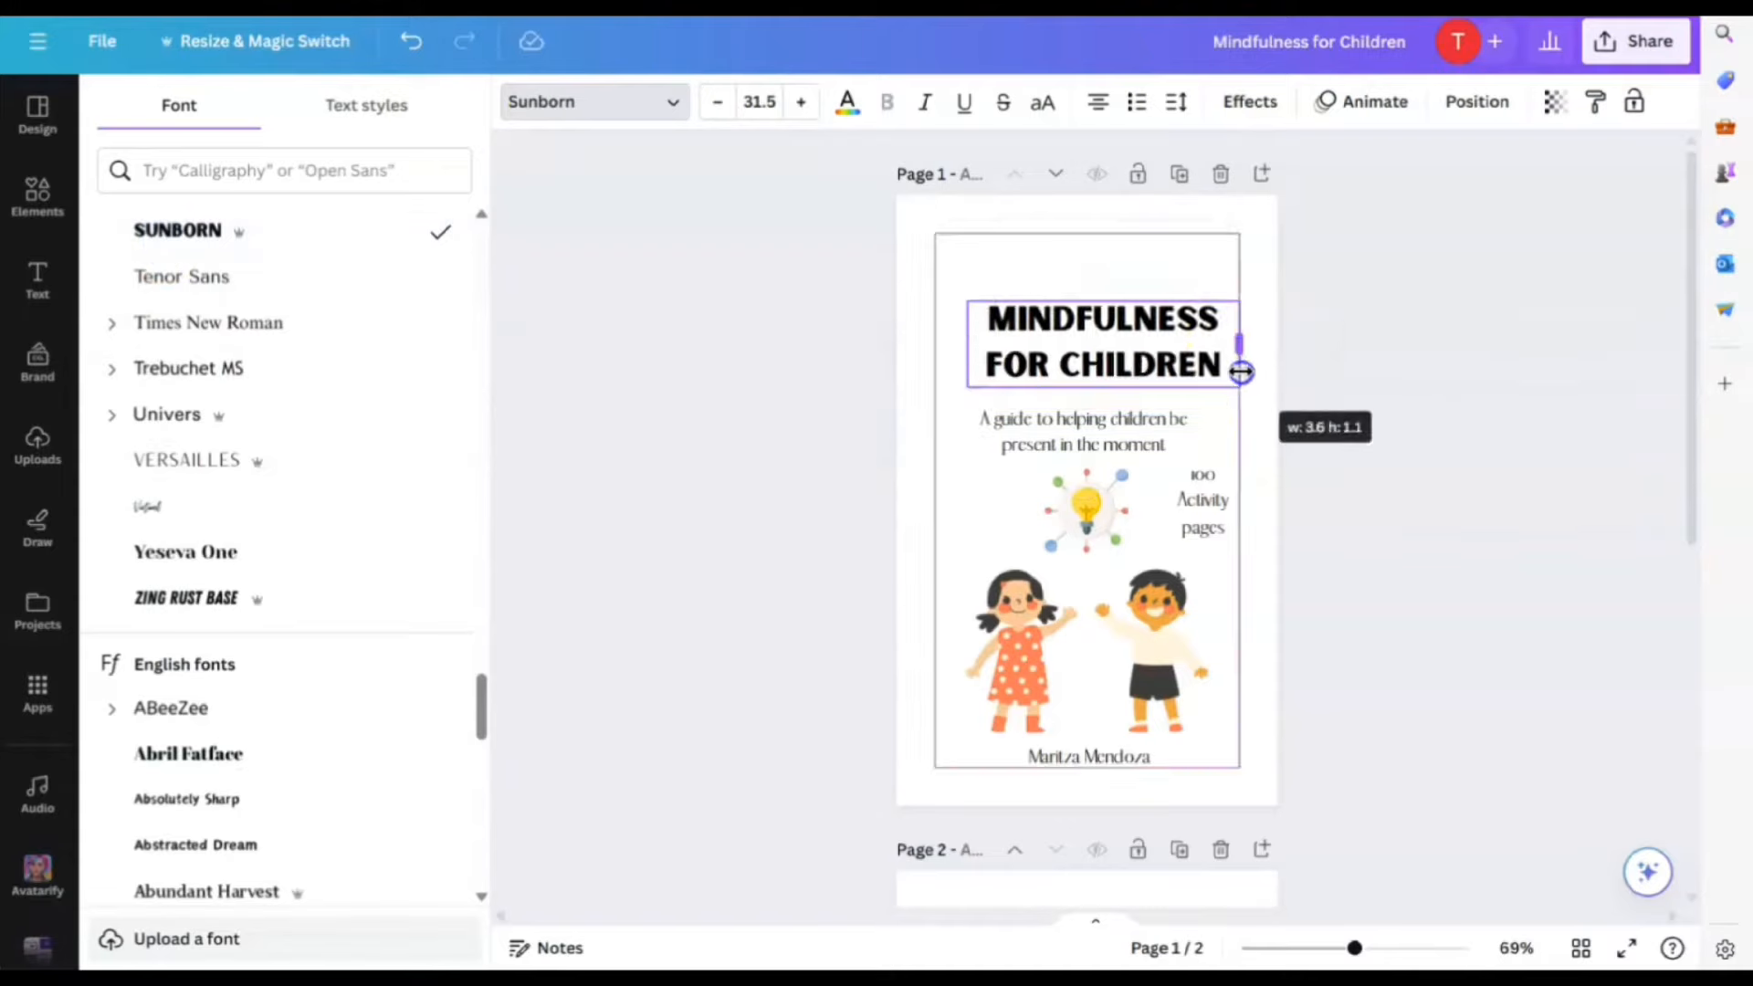
Try Tenor Sans, Absolutely Sharp, ABeeZee and Ambiguity fonts on the subtitle
{"action": "left_click", "coordinate": [1139, 418]}
{"action": "left_click", "coordinate": [188, 276]}
{"action": "left_click", "coordinate": [301, 796]}
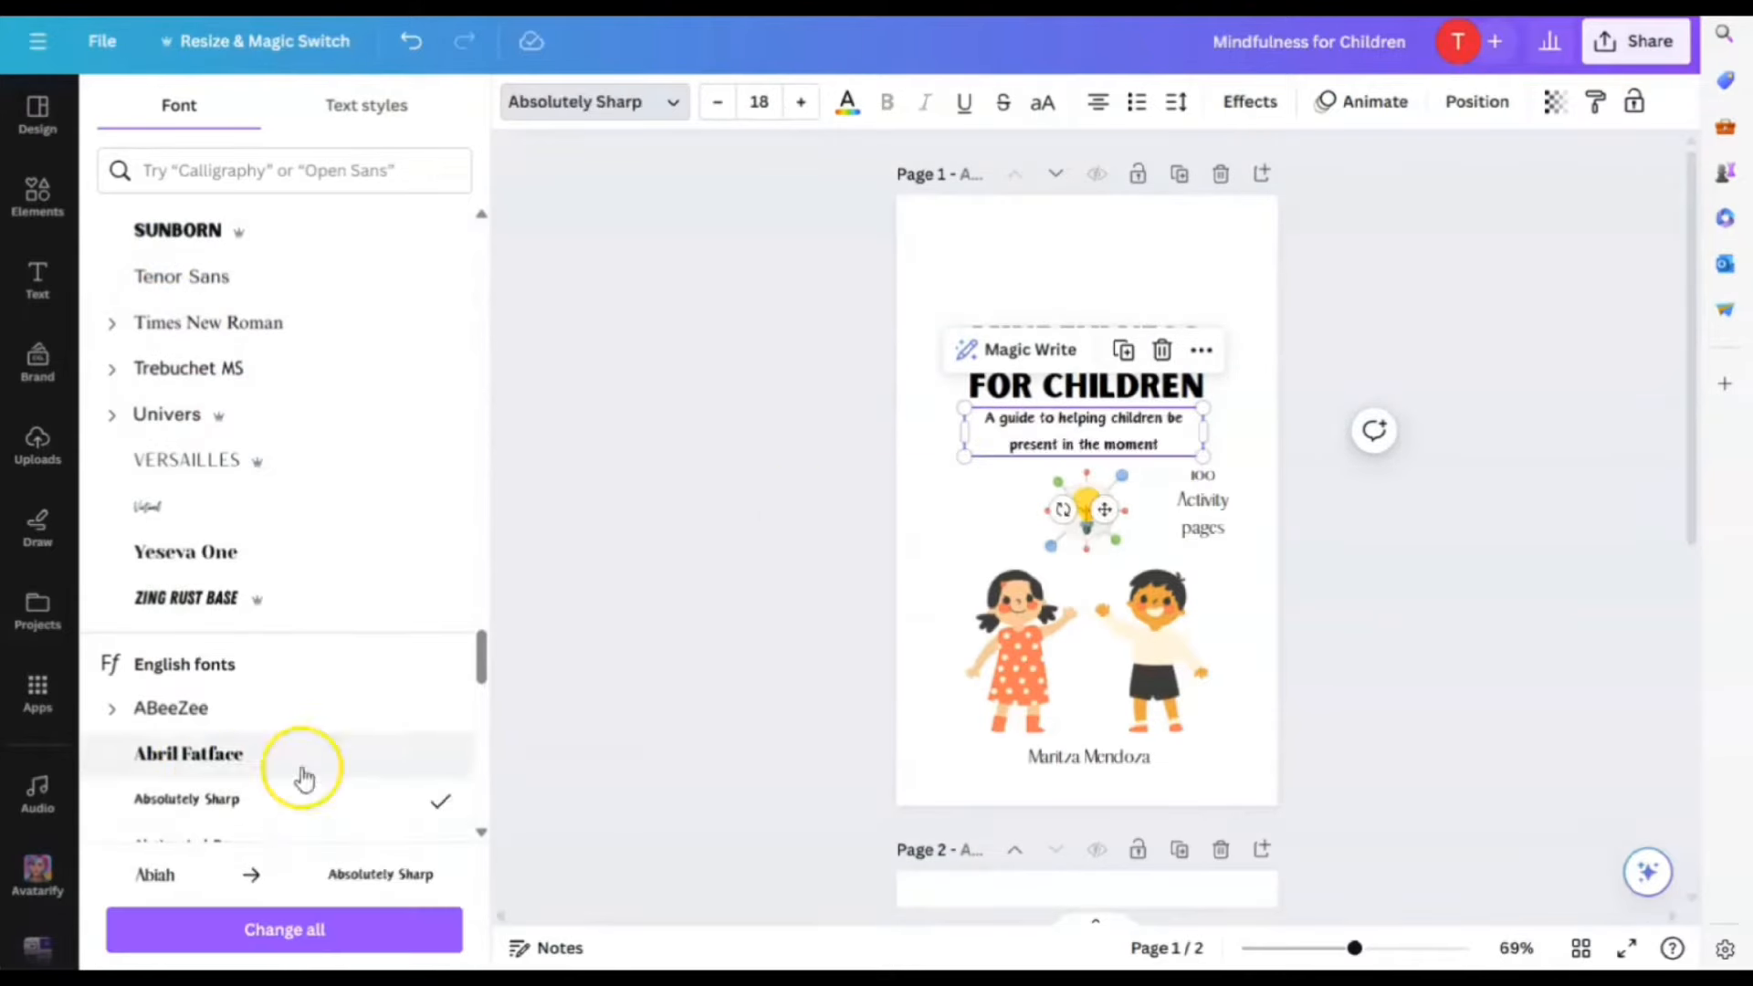
{"action": "left_click", "coordinate": [289, 717]}
{"action": "scroll", "coordinate": [289, 724], "scroll_direction": "down", "scroll_amount": 20}
{"action": "left_click", "coordinate": [194, 294]}
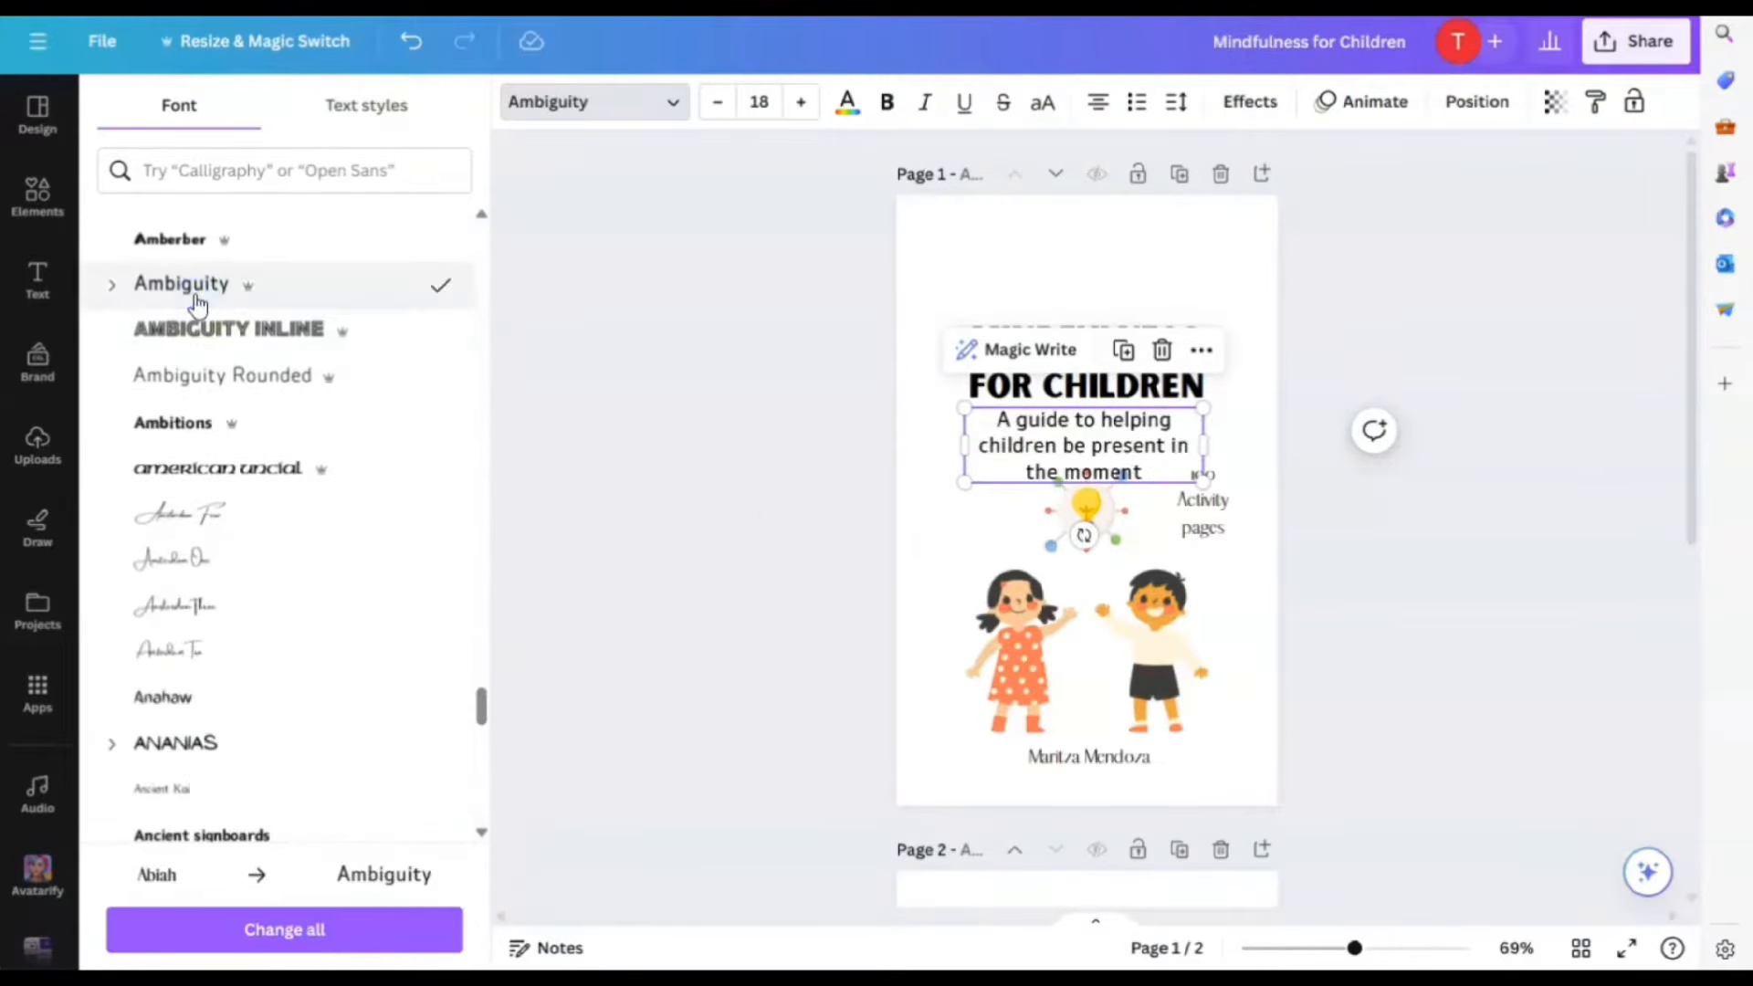
{"action": "scroll", "coordinate": [198, 305], "scroll_direction": "down", "scroll_amount": 10}
Apply Anton to the title, widen and centre the subtitle, and lower the lightbulb and page-count text
{"action": "left_click", "coordinate": [1002, 375]}
{"action": "left_click", "coordinate": [165, 476]}
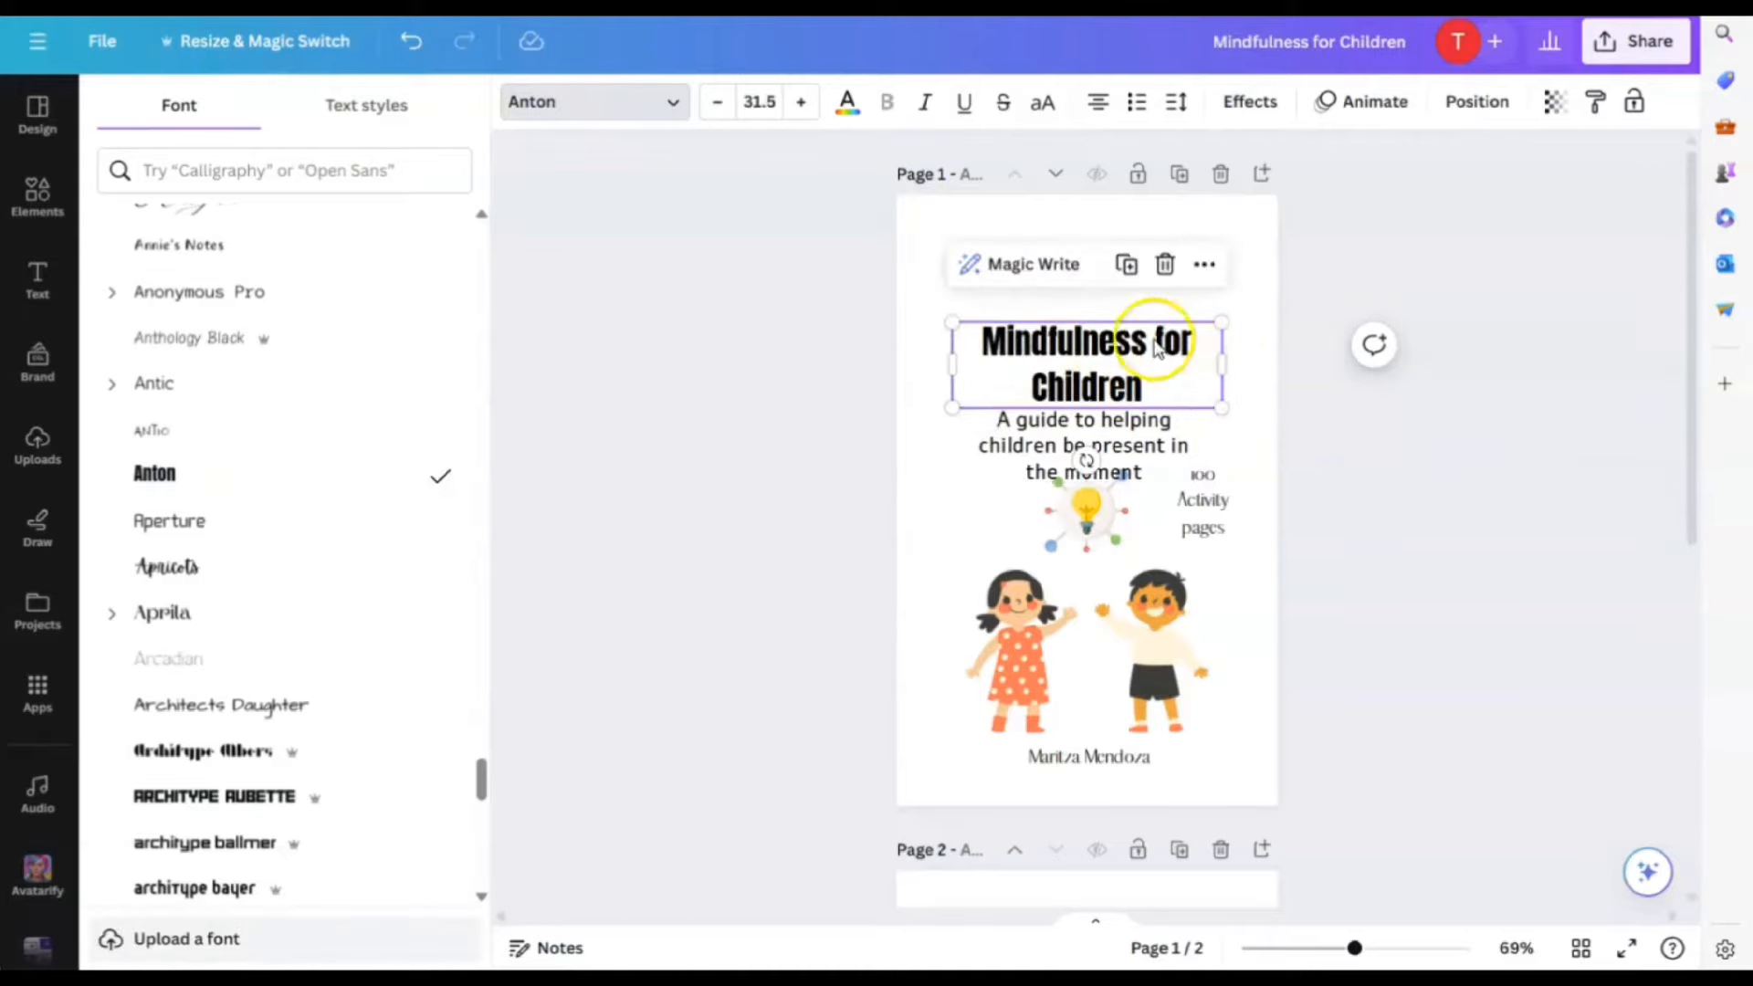
{"action": "left_click", "coordinate": [1217, 258]}
{"action": "left_click", "coordinate": [1217, 442]}
{"action": "left_click_drag", "start_coordinate": [1216, 441], "coordinate": [1233, 442]}
{"action": "left_click_drag", "start_coordinate": [1118, 435], "coordinate": [1106, 438]}
{"action": "left_click_drag", "start_coordinate": [1089, 510], "coordinate": [1089, 537]}
{"action": "left_click_drag", "start_coordinate": [1203, 499], "coordinate": [1220, 526]}
Search fonts for 'play' and set the title in Playfair Display
{"action": "left_click", "coordinate": [1100, 436]}
{"action": "left_click", "coordinate": [1089, 392]}
{"action": "left_click", "coordinate": [594, 102]}
{"action": "left_click", "coordinate": [279, 174]}
{"action": "type", "text": "play"}
{"action": "left_click", "coordinate": [166, 419]}
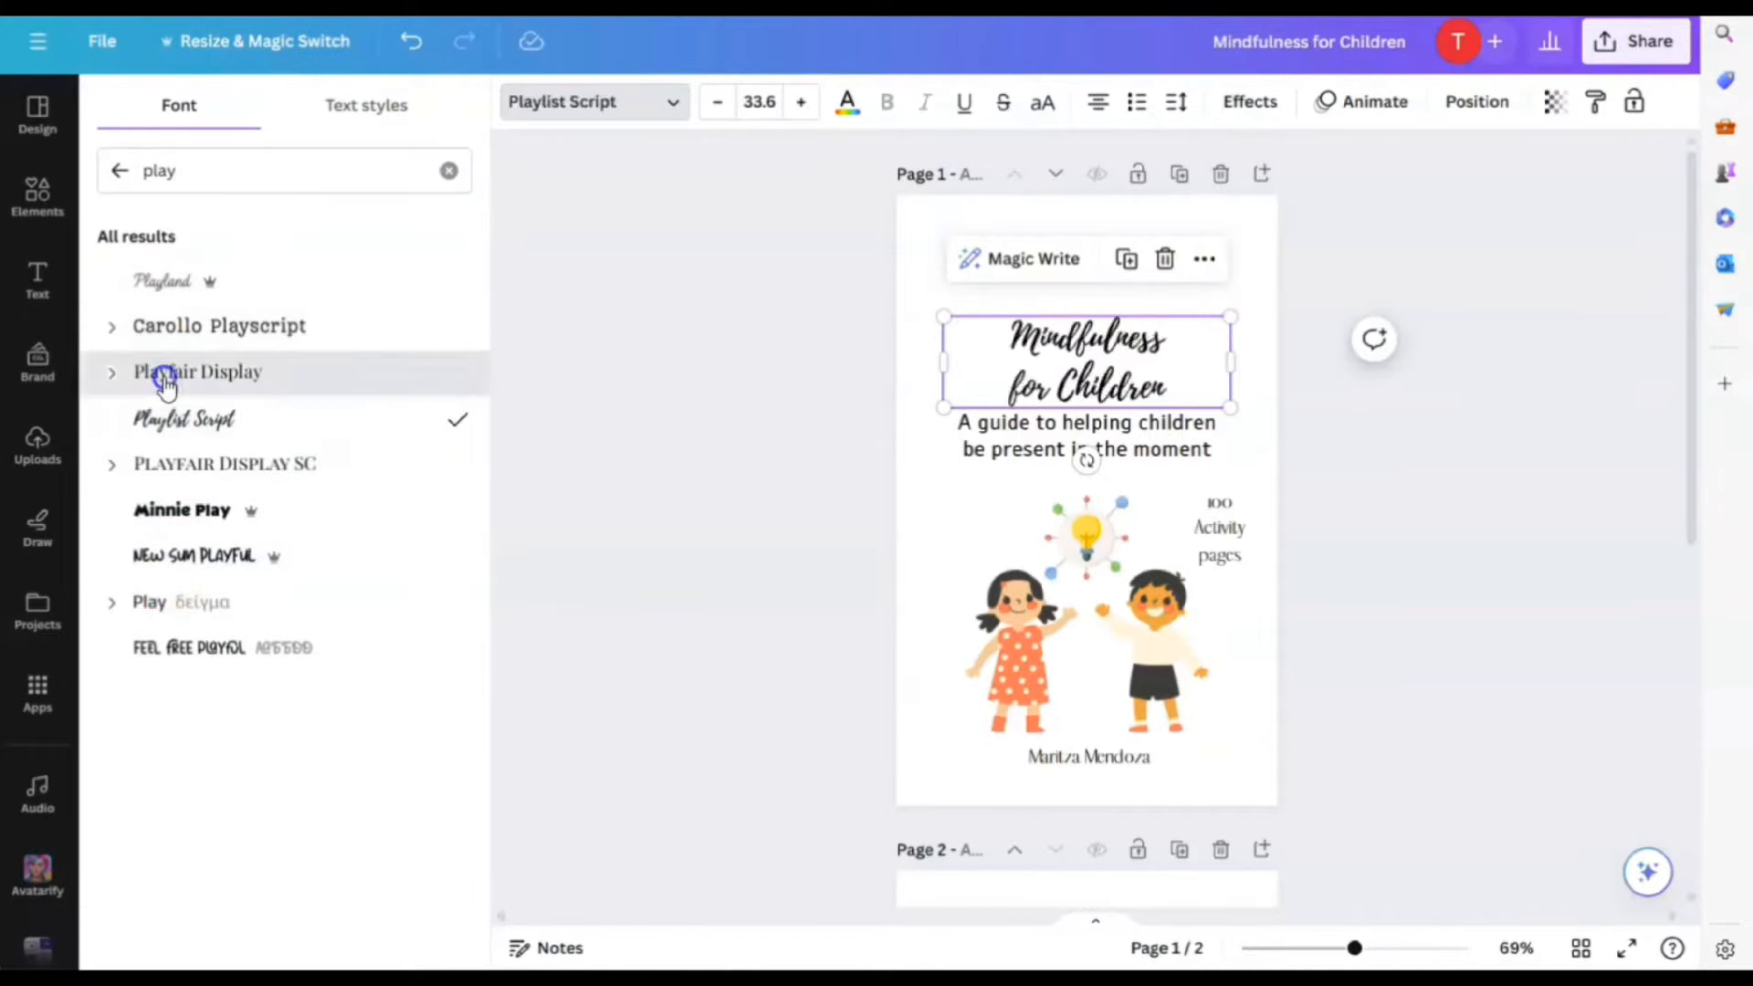
{"action": "left_click", "coordinate": [165, 378]}
Set the subtitle in Cardo, nudge it down, and recentre the title above it
{"action": "left_click", "coordinate": [1086, 436]}
{"action": "left_click", "coordinate": [160, 603]}
{"action": "left_click", "coordinate": [636, 104]}
{"action": "left_click", "coordinate": [637, 104]}
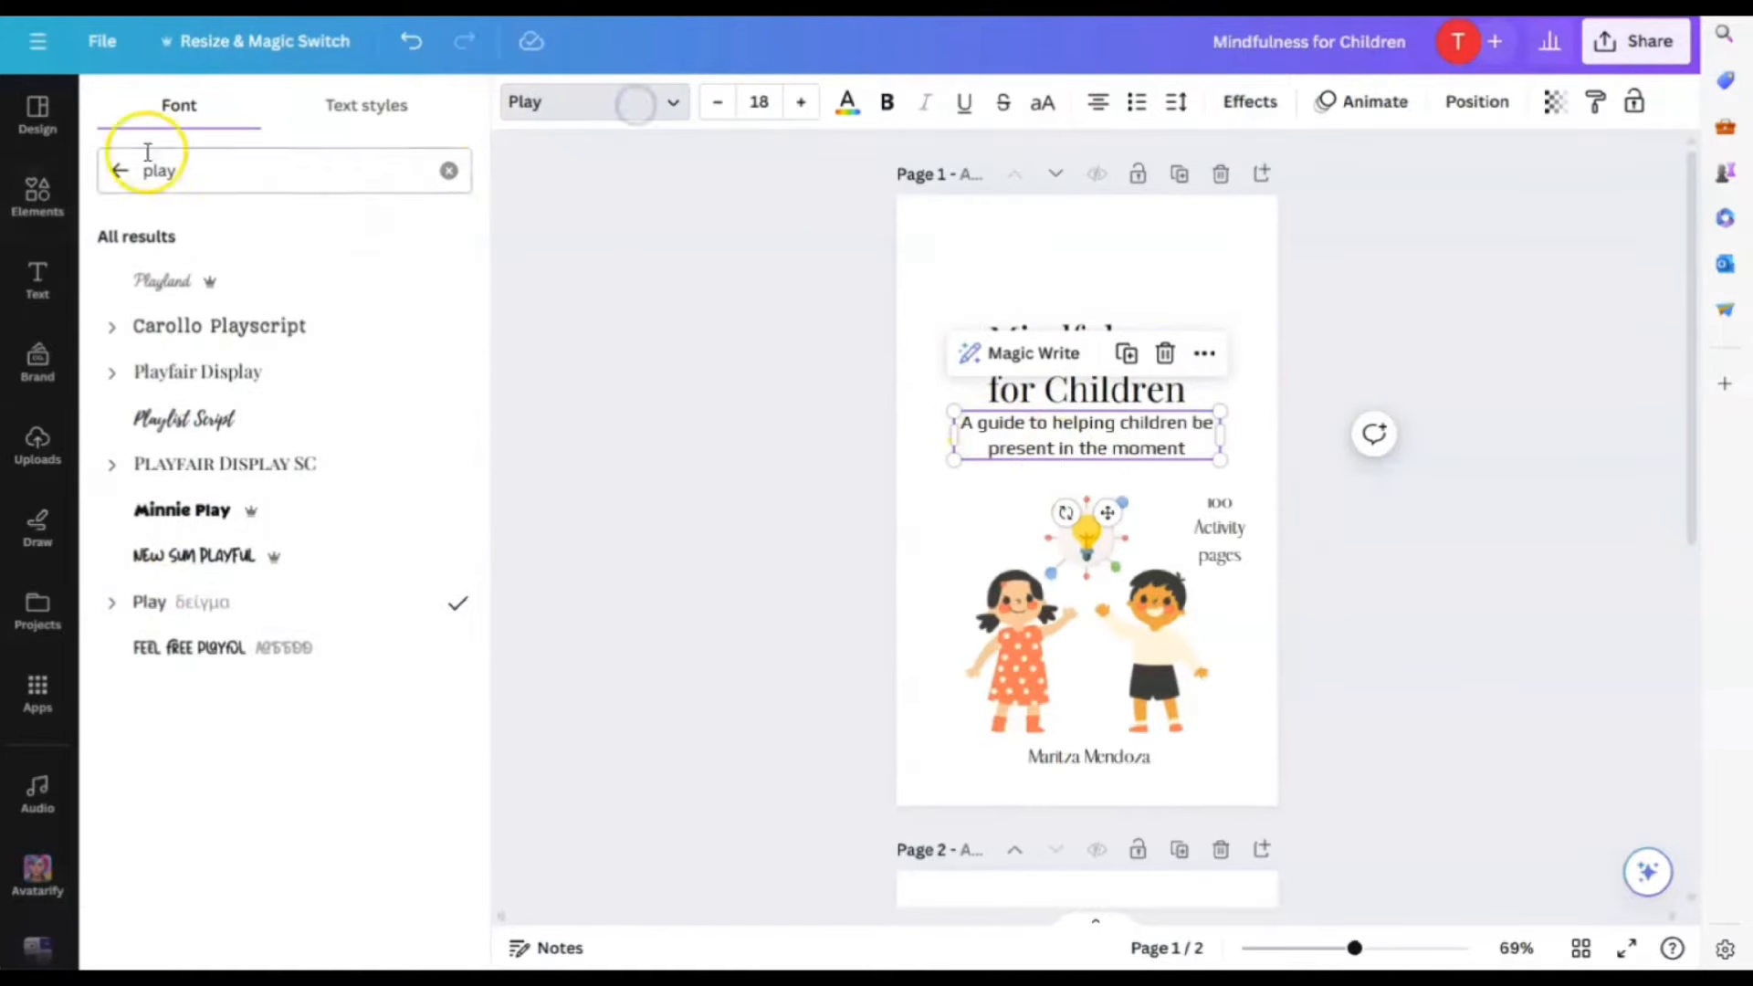
{"action": "left_click", "coordinate": [119, 171]}
{"action": "scroll", "coordinate": [180, 712], "scroll_direction": "down", "scroll_amount": 5}
{"action": "left_click", "coordinate": [217, 172]}
{"action": "type", "text": "car"}
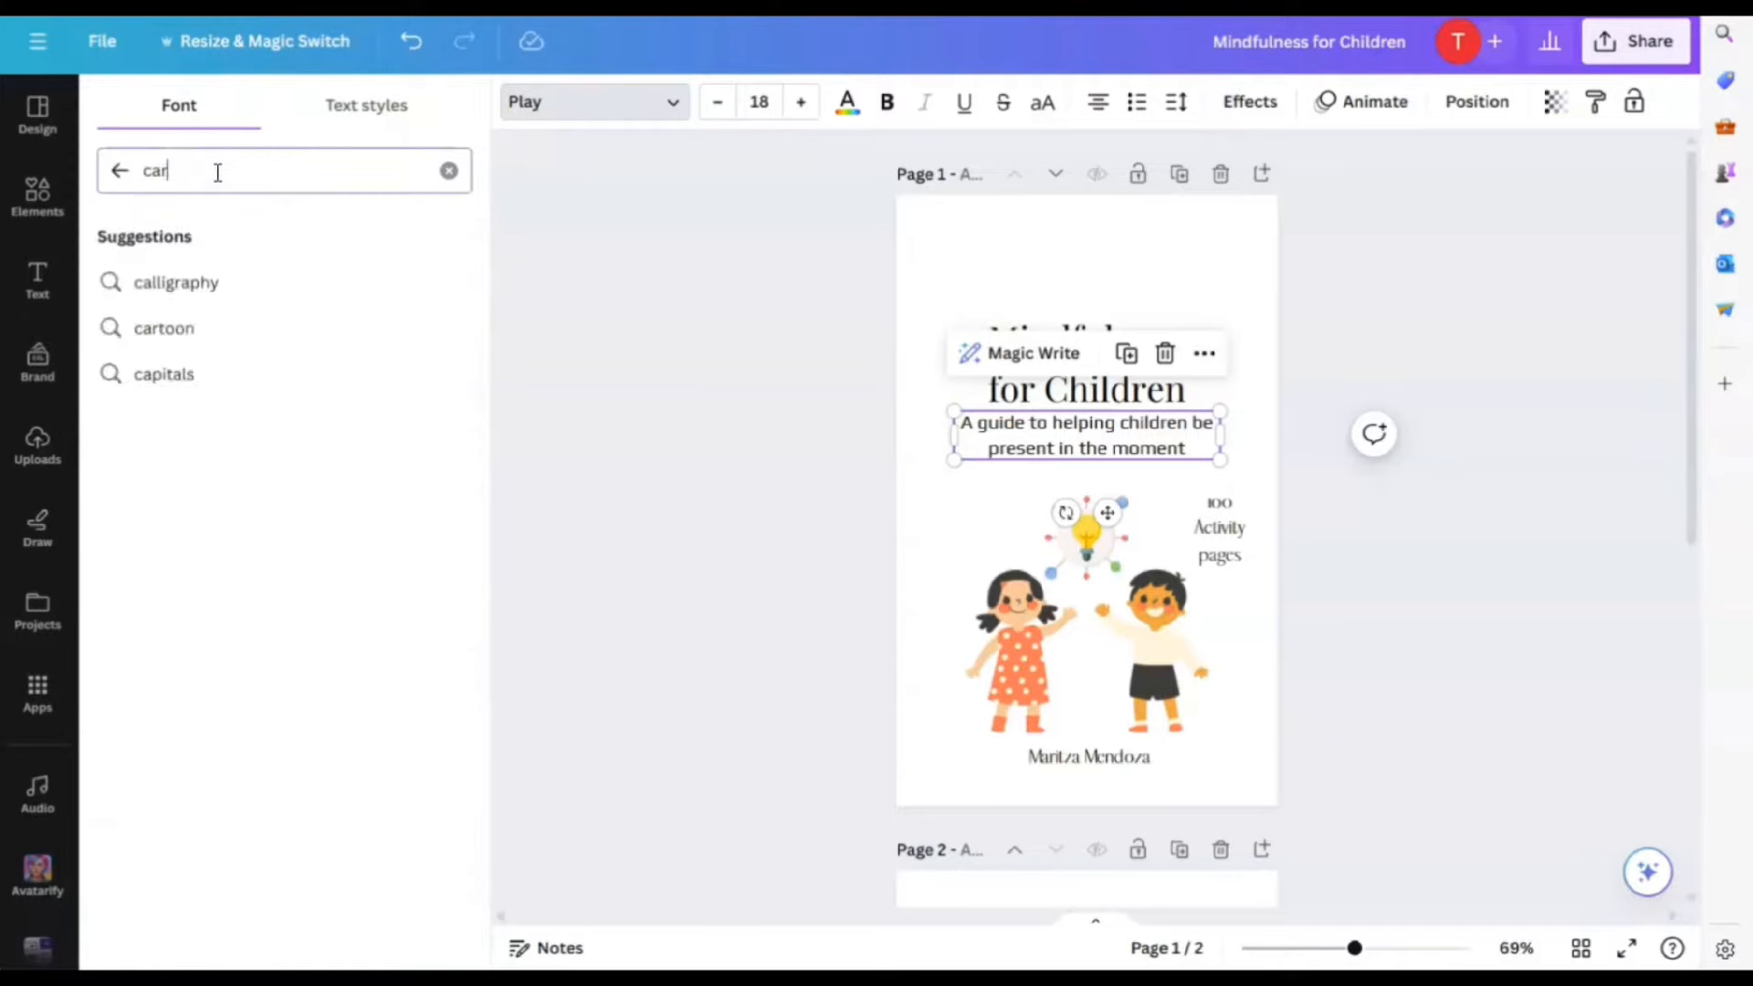
{"action": "type", "text": "do"}
{"action": "left_click", "coordinate": [176, 282]}
{"action": "left_click_drag", "start_coordinate": [1086, 437], "coordinate": [1086, 450]}
{"action": "left_click", "coordinate": [1169, 354]}
{"action": "left_click_drag", "start_coordinate": [1169, 353], "coordinate": [1171, 358]}
{"action": "left_click", "coordinate": [1197, 459]}
Give the title text a Lift shadow effect
{"action": "left_click", "coordinate": [1244, 477]}
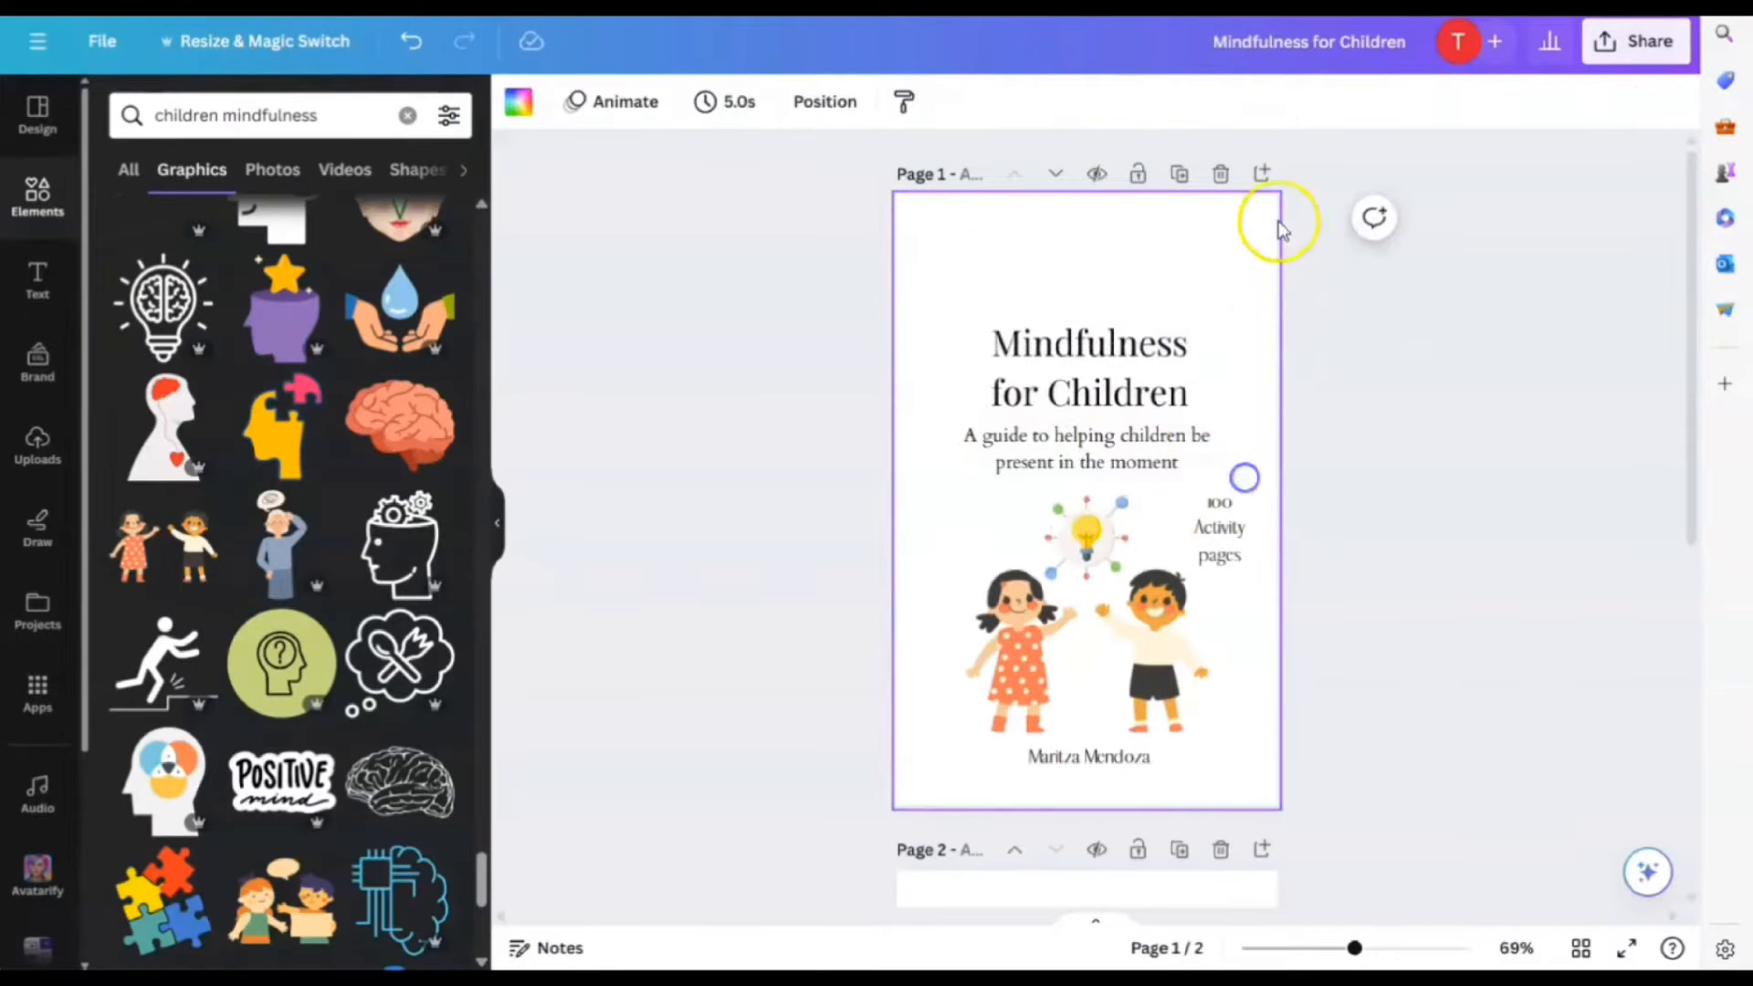
{"action": "left_click", "coordinate": [1169, 394]}
{"action": "left_click", "coordinate": [1249, 101]}
{"action": "left_click", "coordinate": [412, 274]}
Keep the subtitle without effects, add a period, shrink it to 14.3 and re-centre it under the title
{"action": "left_click", "coordinate": [1177, 457]}
{"action": "left_click", "coordinate": [406, 265]}
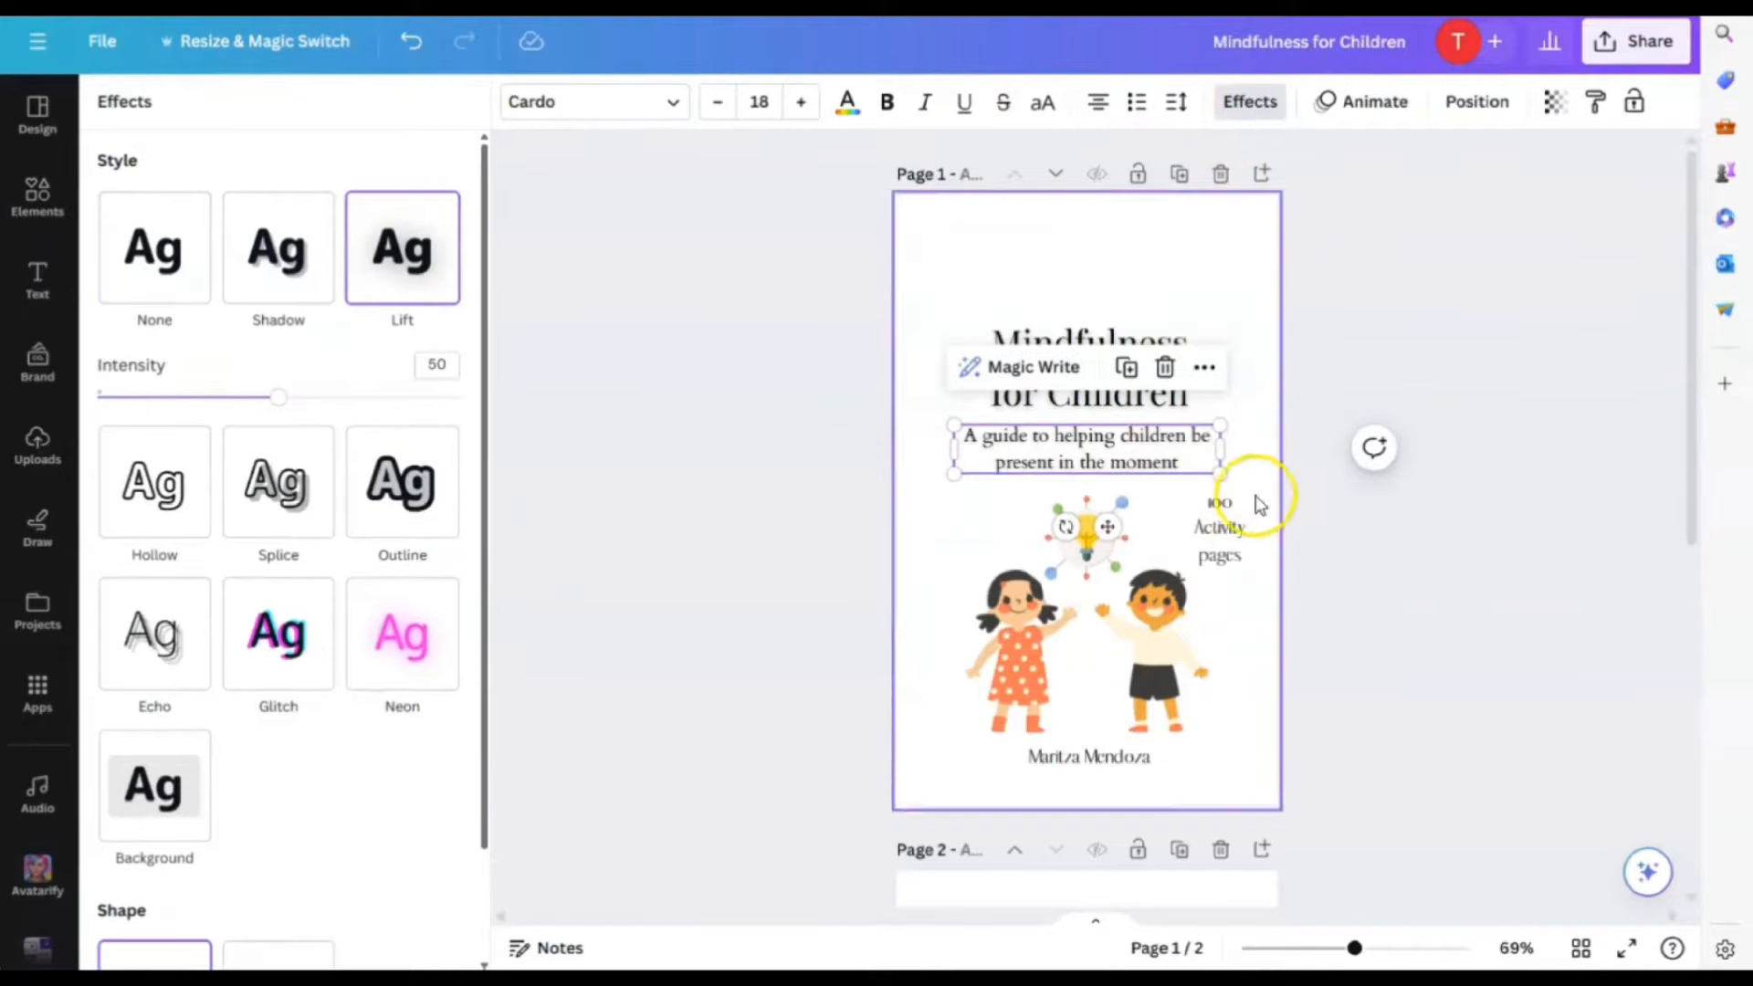
{"action": "left_click", "coordinate": [154, 251]}
{"action": "left_click", "coordinate": [1189, 472]}
{"action": "type", "text": "."}
{"action": "left_click_drag", "start_coordinate": [1220, 426], "coordinate": [1166, 436]}
{"action": "left_click_drag", "start_coordinate": [1064, 453], "coordinate": [1087, 457]}
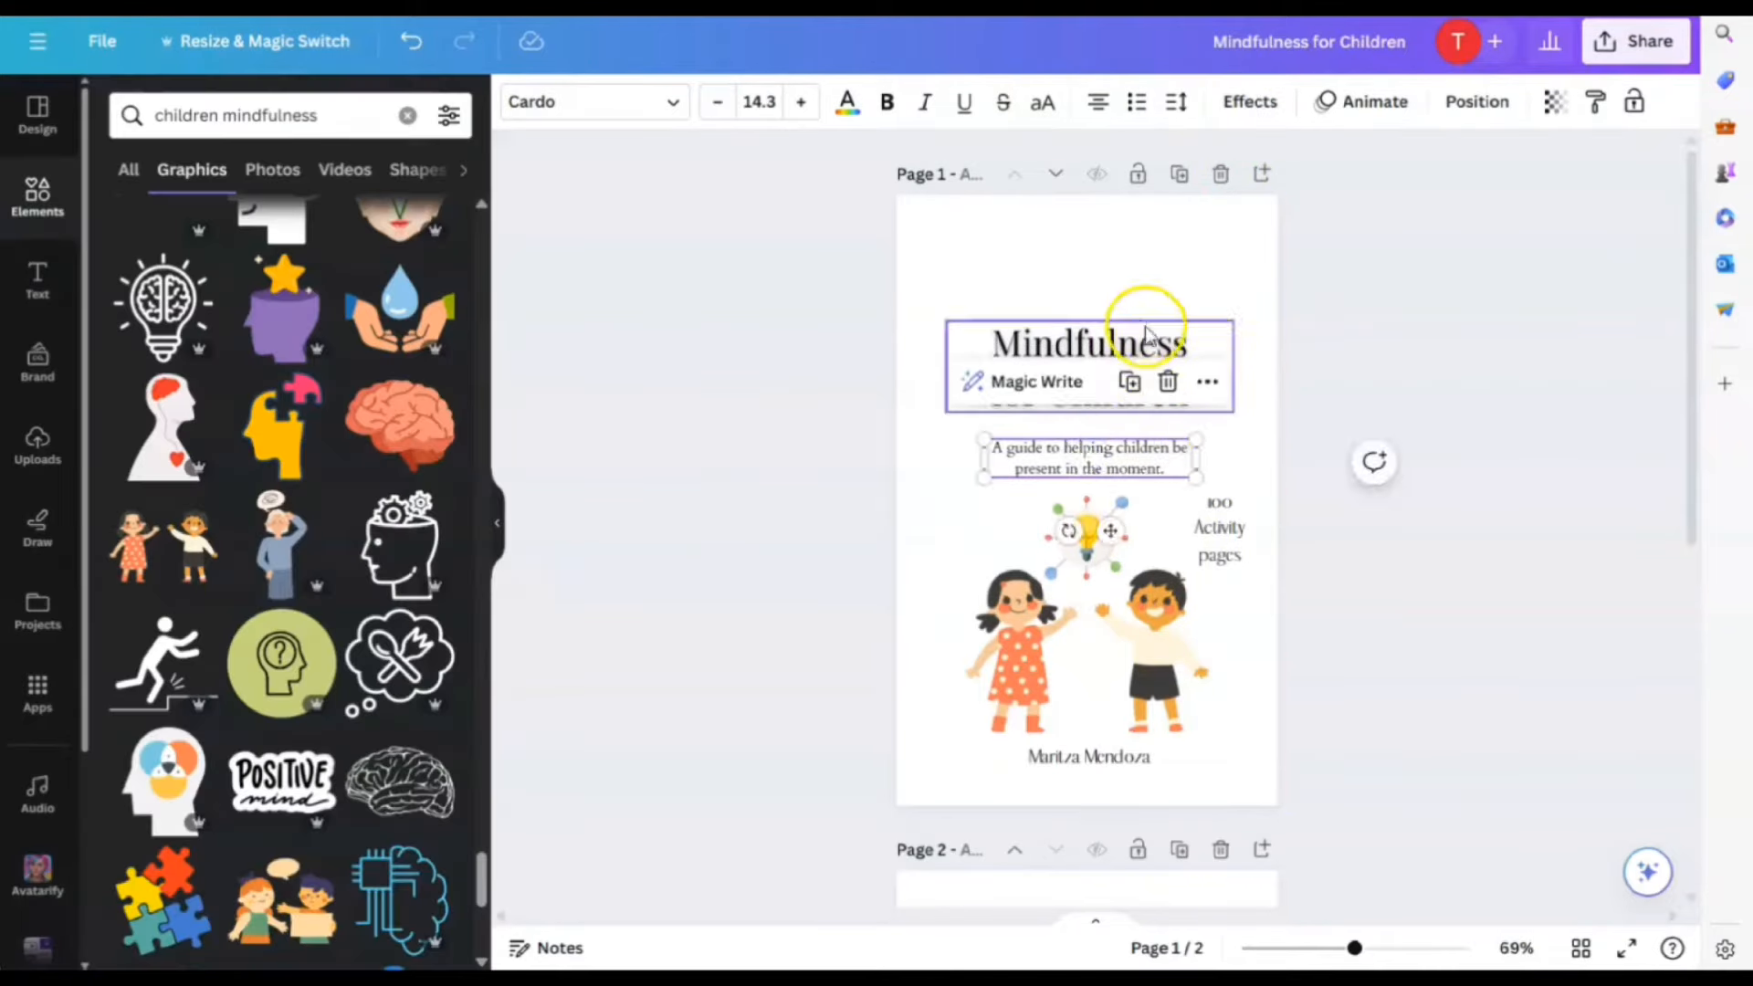
Move '100 Activity pages' above the title and make it one centred line of Cardo uppercase
{"action": "left_click", "coordinate": [1136, 345]}
{"action": "left_click", "coordinate": [649, 104]}
{"action": "left_click_drag", "start_coordinate": [1246, 539], "coordinate": [1212, 259]}
{"action": "left_click", "coordinate": [159, 280]}
{"action": "left_click", "coordinate": [1209, 286]}
{"action": "left_click", "coordinate": [1111, 248]}
{"action": "left_click", "coordinate": [1042, 101]}
{"action": "left_click_drag", "start_coordinate": [1135, 304], "coordinate": [1111, 307]}
Enlarge the title to 43.8 and centre it on the page
{"action": "left_click", "coordinate": [1229, 343]}
{"action": "left_click", "coordinate": [1244, 304]}
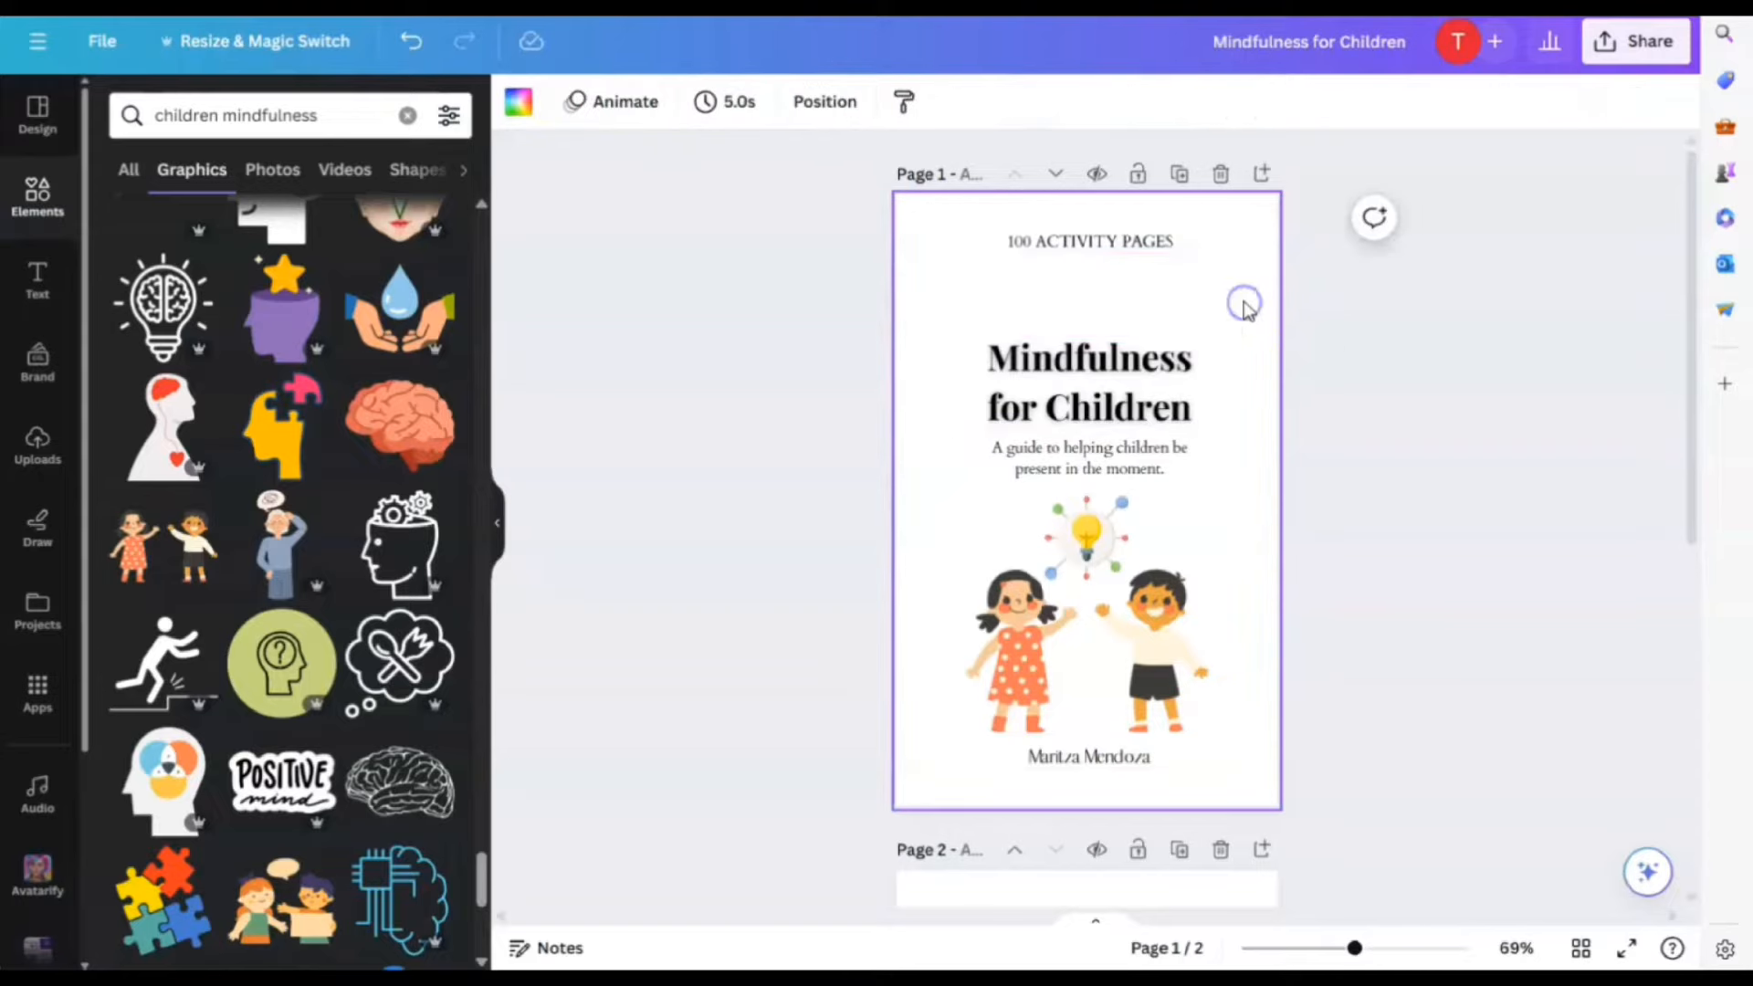
{"action": "left_click", "coordinate": [1216, 363]}
{"action": "left_click_drag", "start_coordinate": [1237, 332], "coordinate": [1334, 321]}
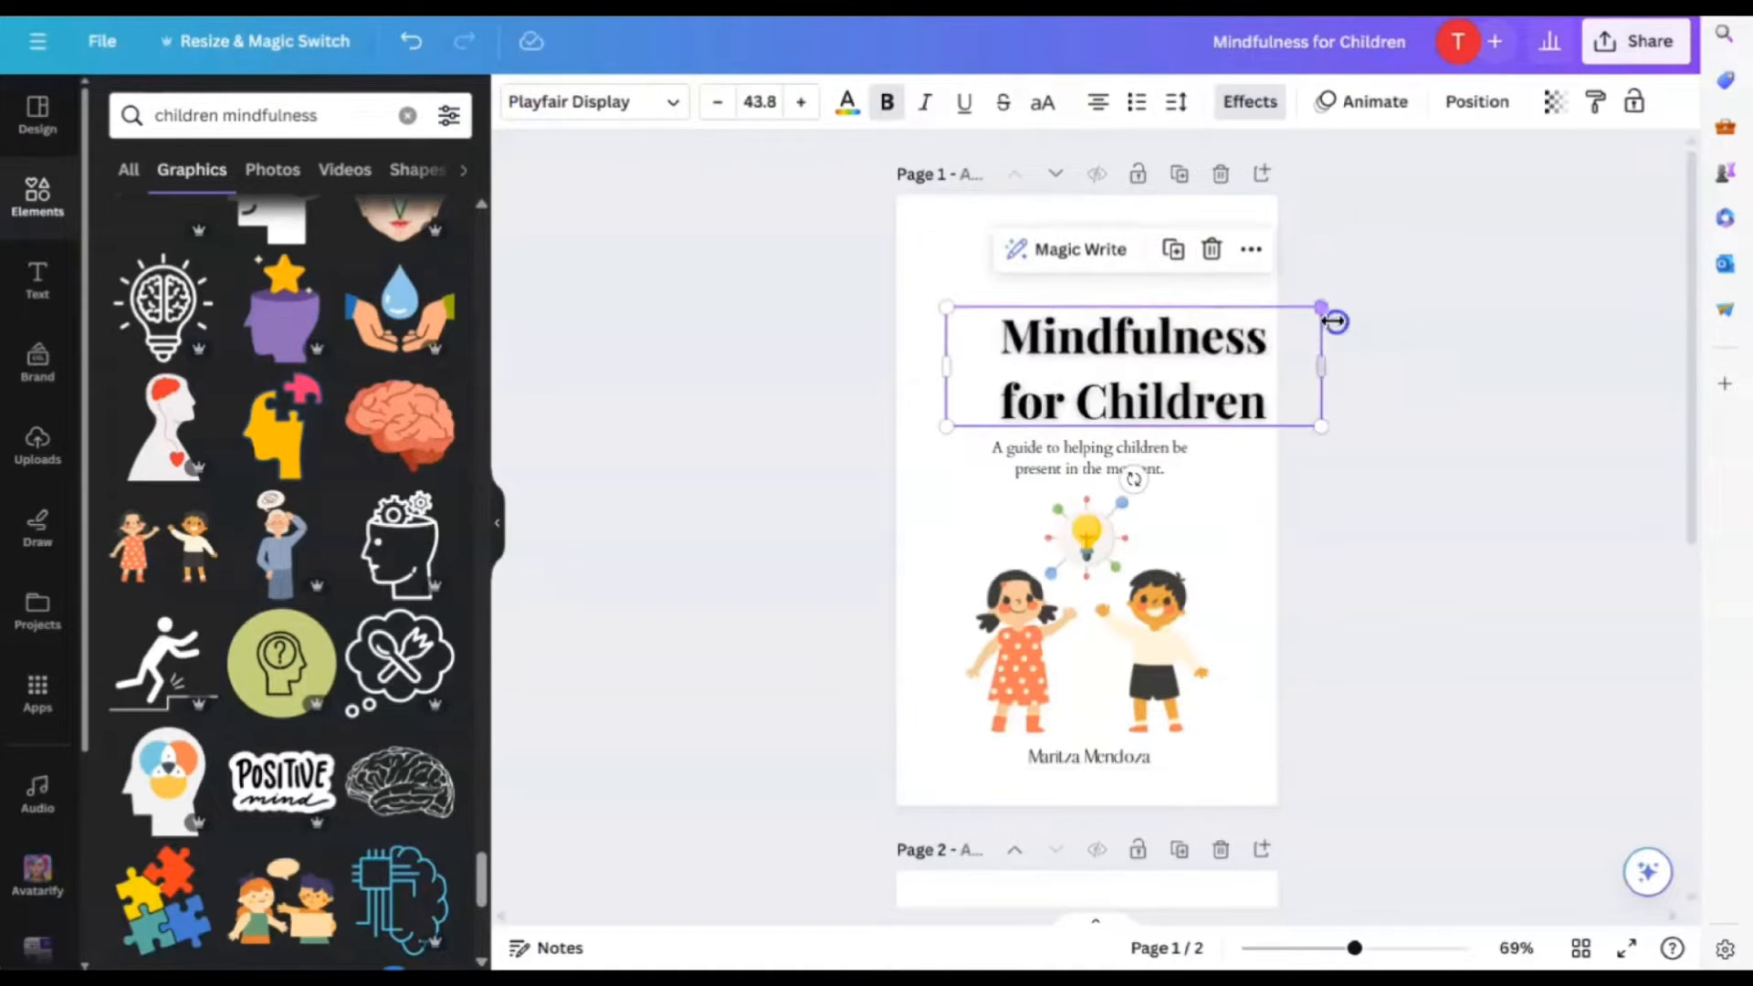
{"action": "left_click_drag", "start_coordinate": [1178, 363], "coordinate": [1148, 354]}
{"action": "left_click", "coordinate": [1241, 618]}
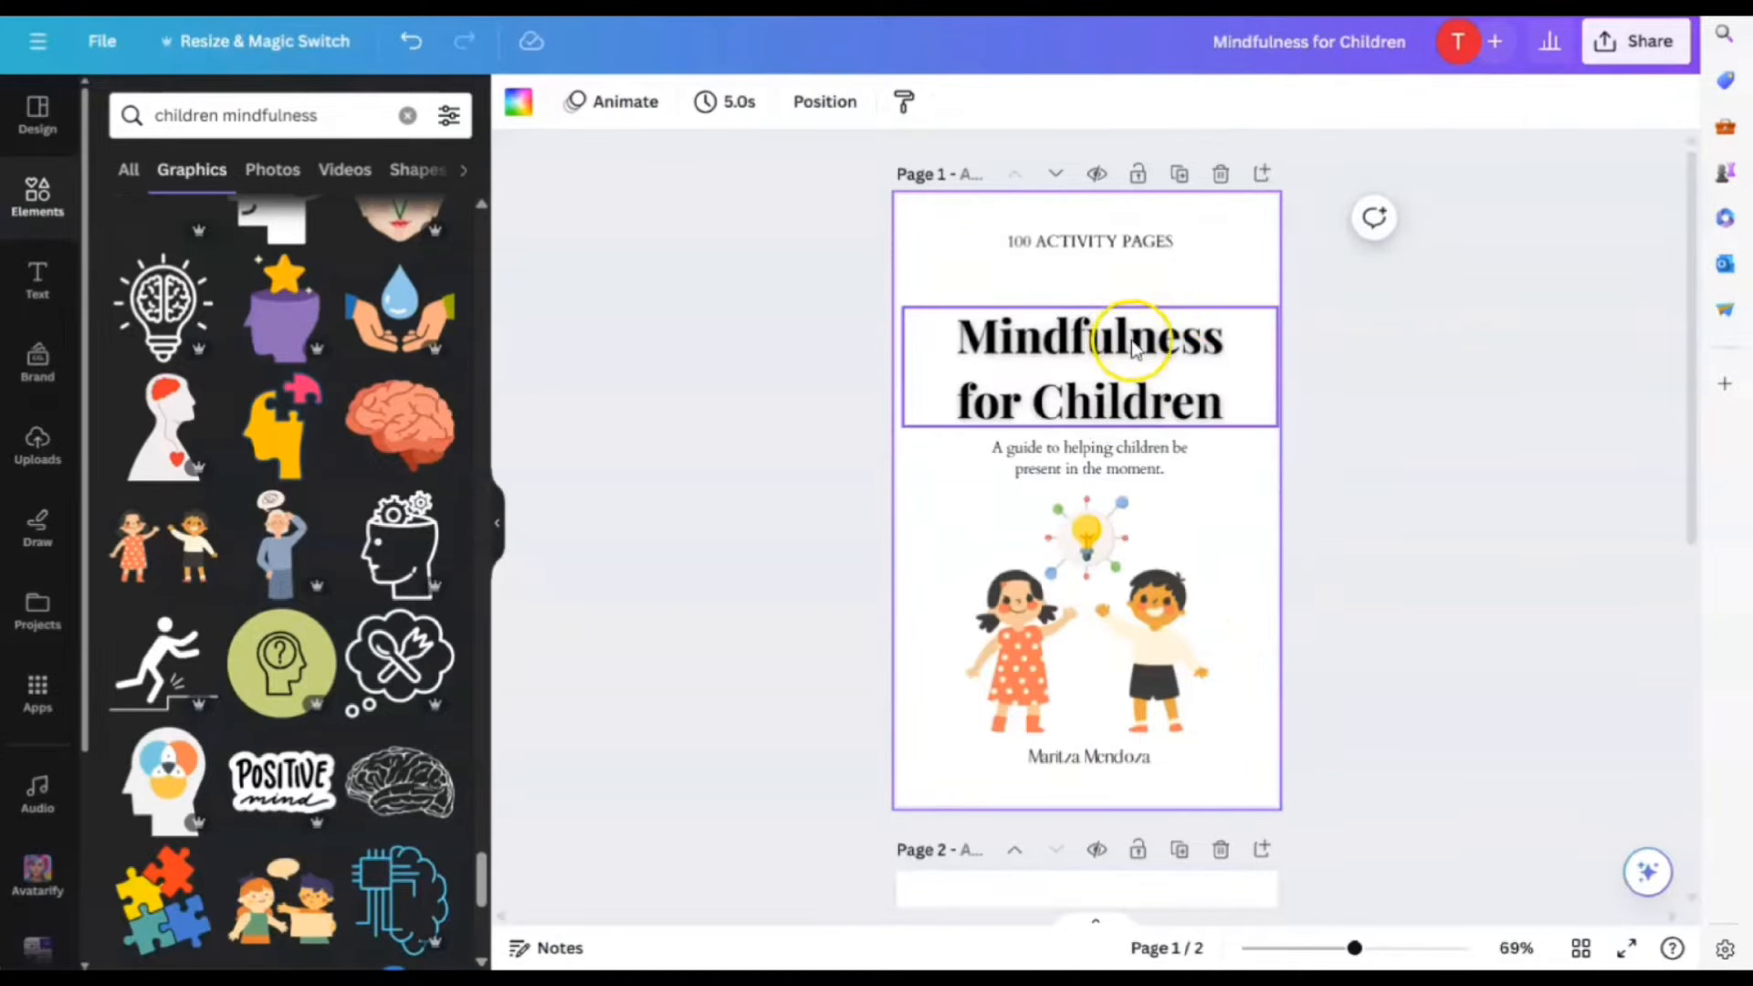
{"action": "left_click", "coordinate": [1107, 254]}
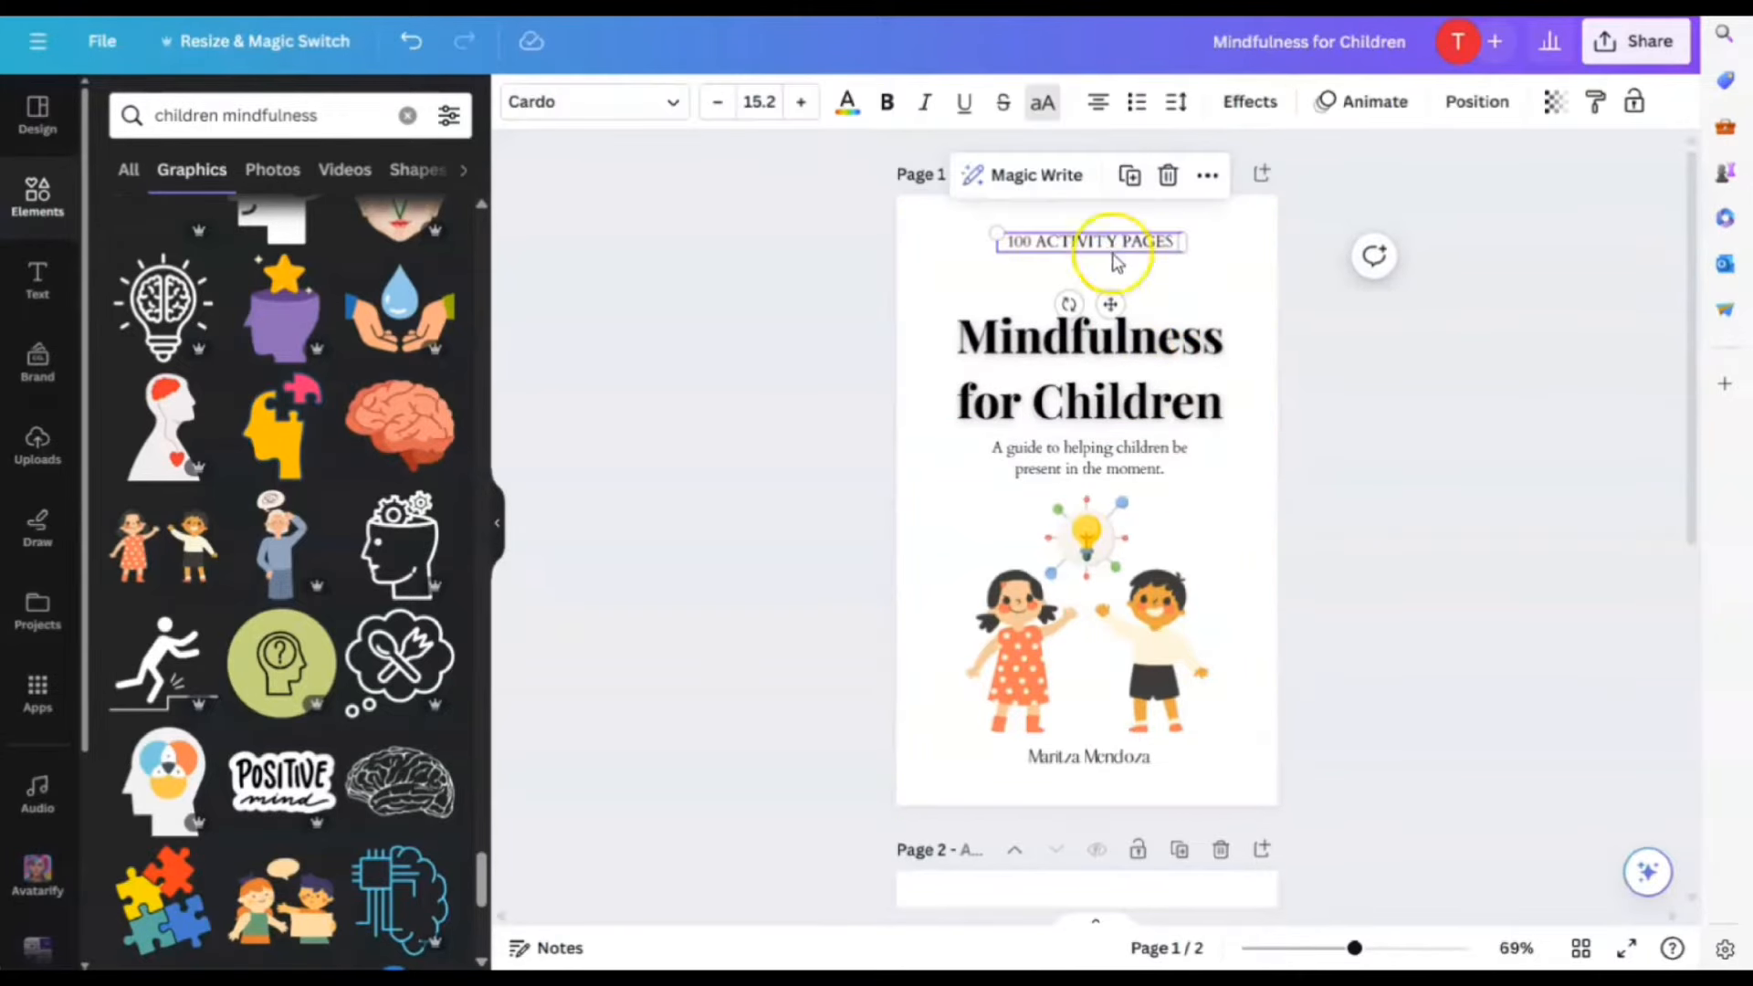
{"action": "left_click", "coordinate": [1208, 296]}
Add a pill shape, size and centre it, and place it behind 100 ACTIVITY PAGES
{"action": "left_click", "coordinate": [35, 197]}
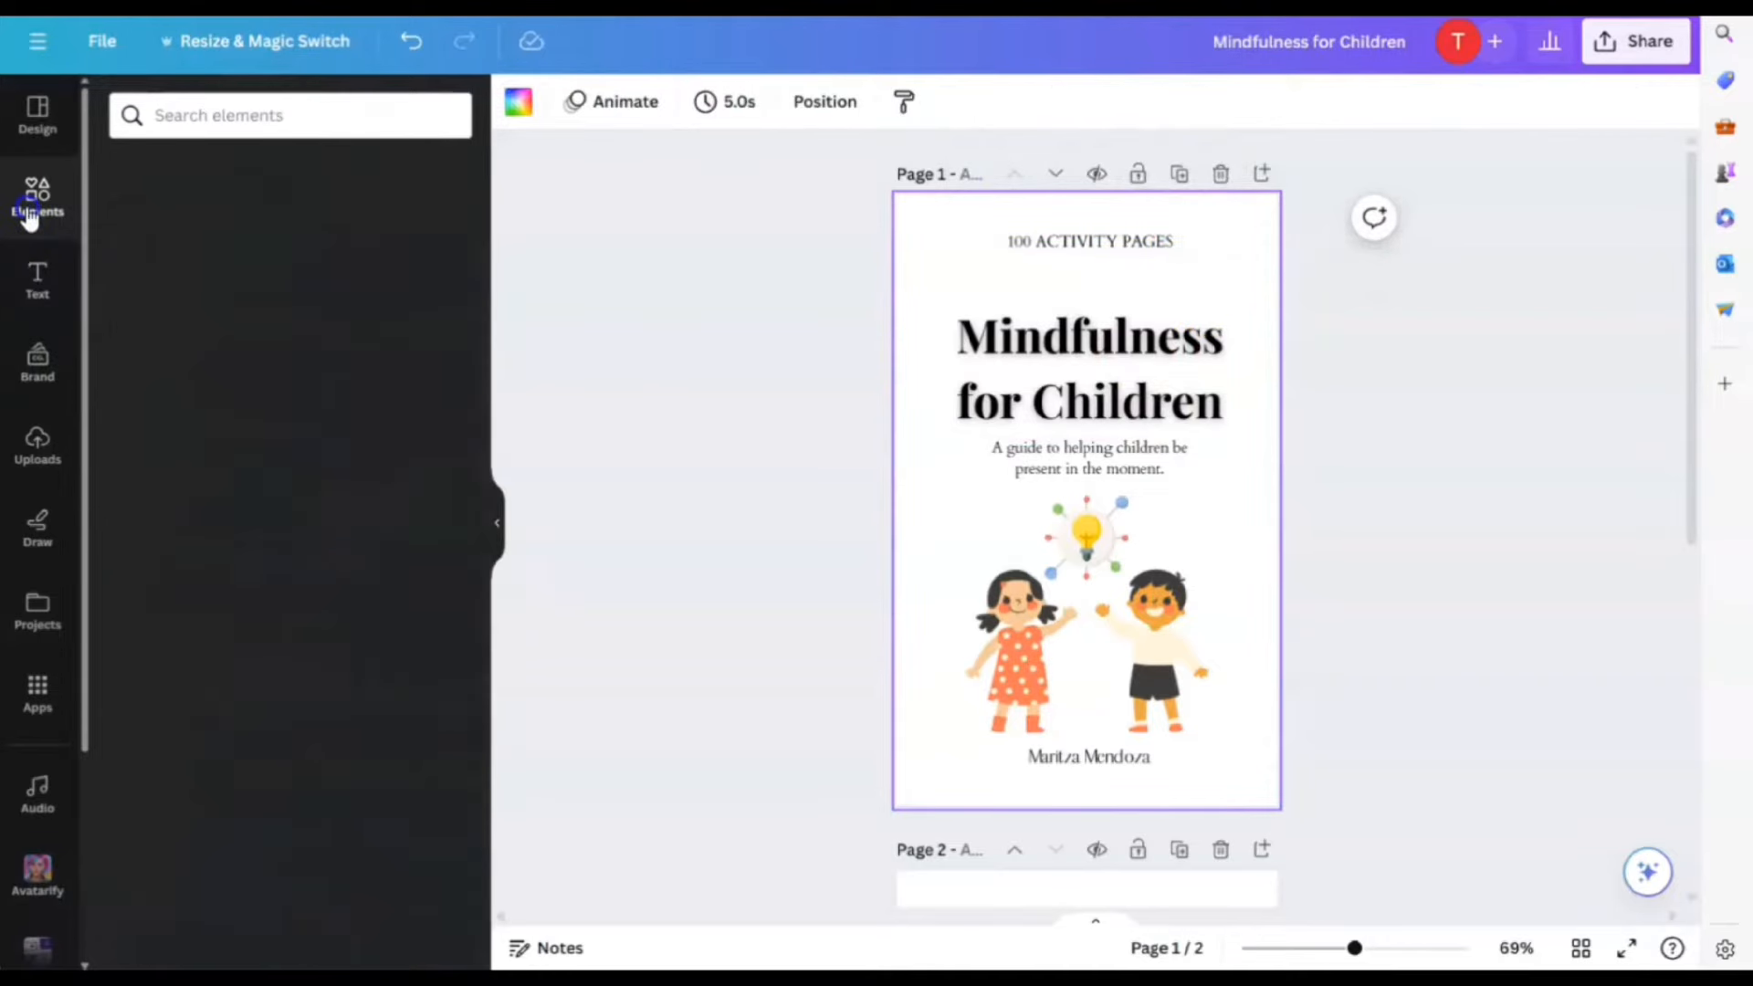
{"action": "left_click", "coordinate": [436, 418]}
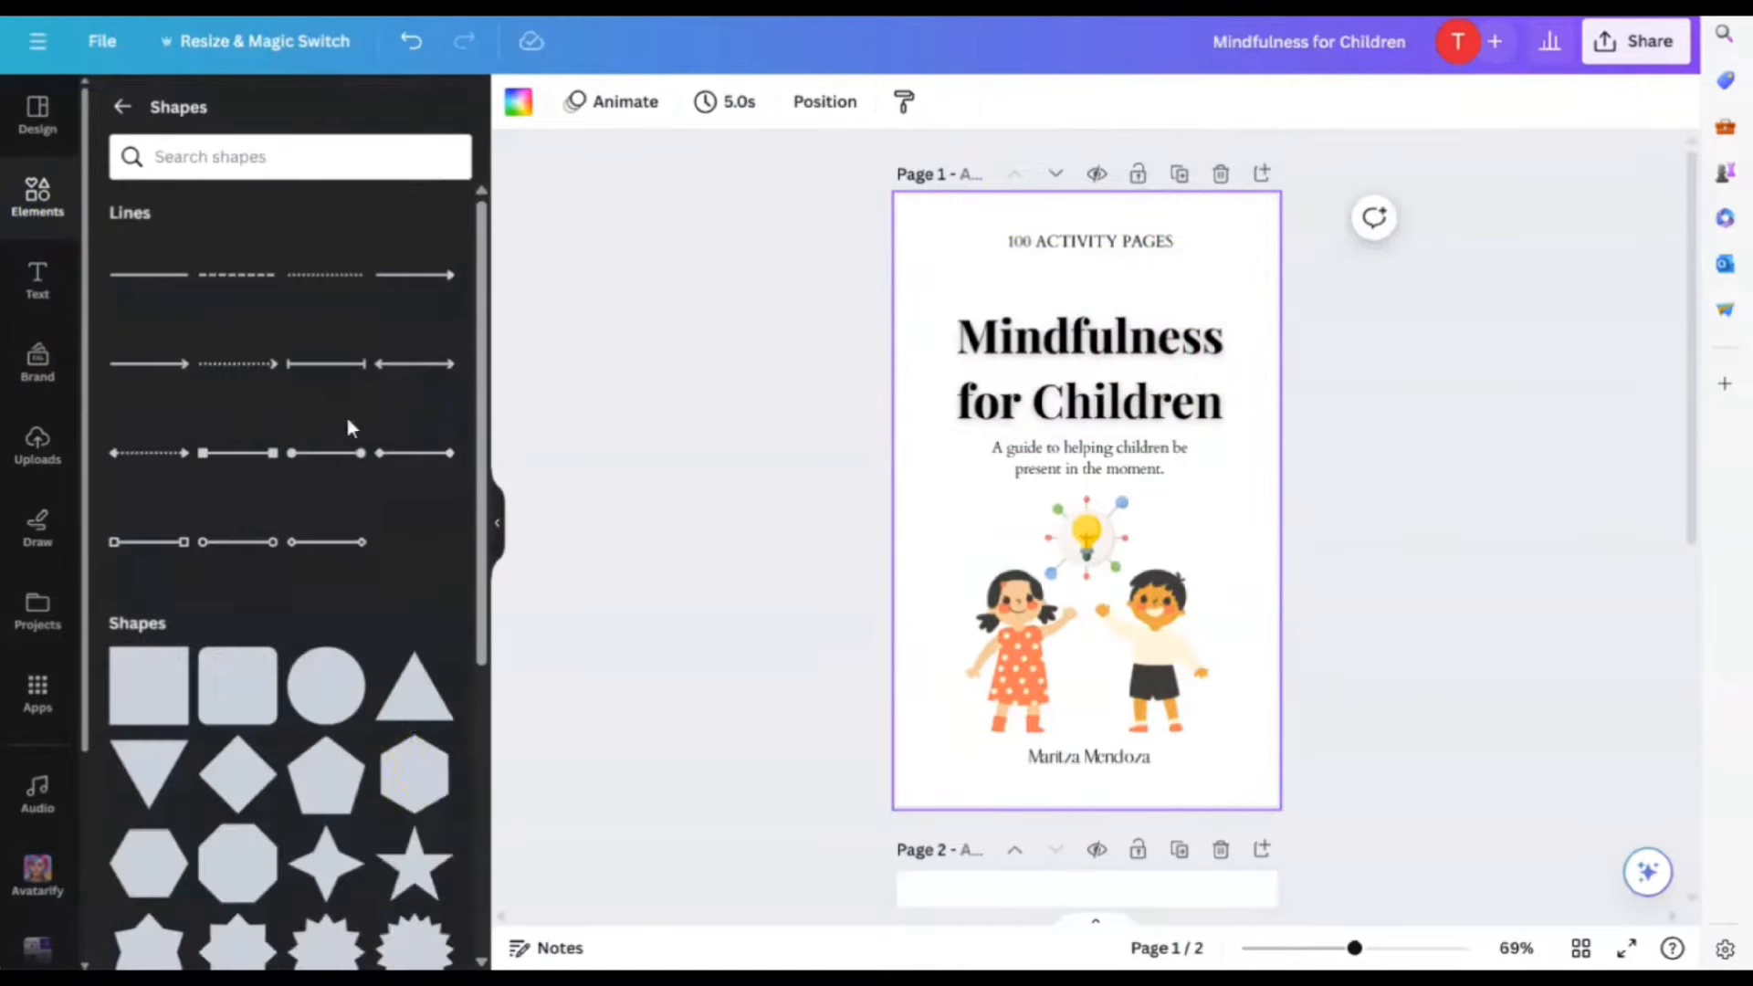
{"action": "scroll", "coordinate": [411, 721], "scroll_direction": "down", "scroll_amount": 10}
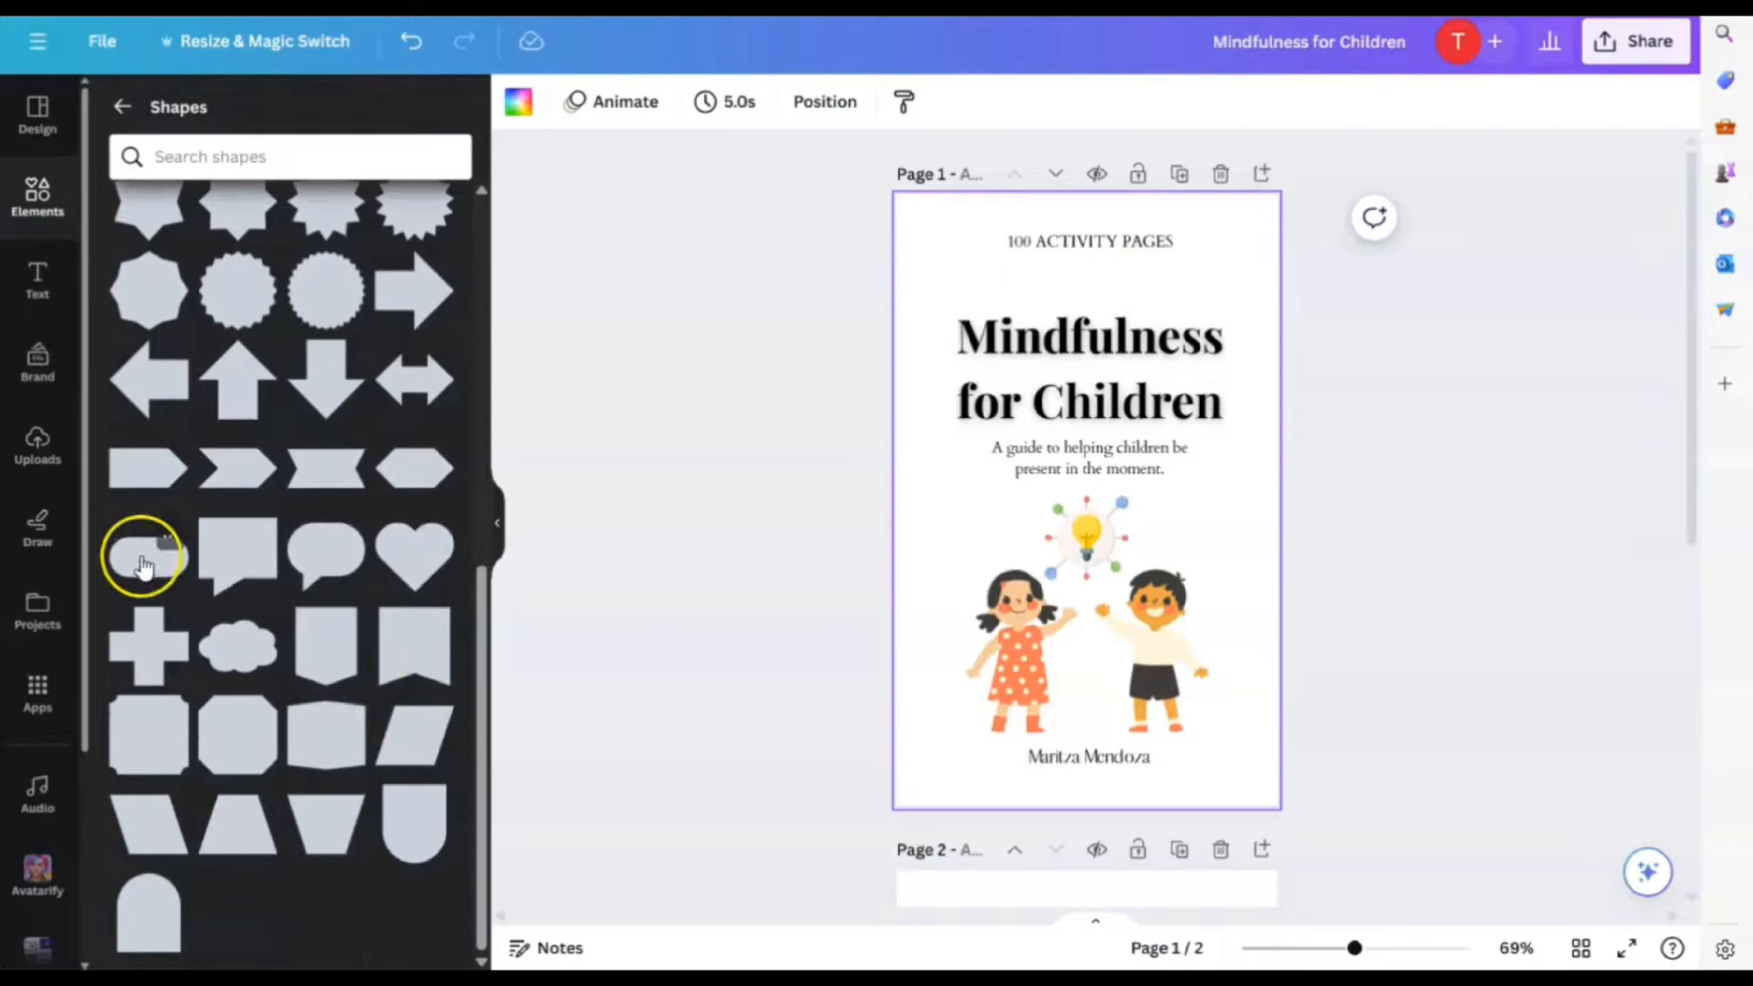
{"action": "left_click", "coordinate": [143, 566]}
{"action": "left_click_drag", "start_coordinate": [1154, 466], "coordinate": [1136, 253]}
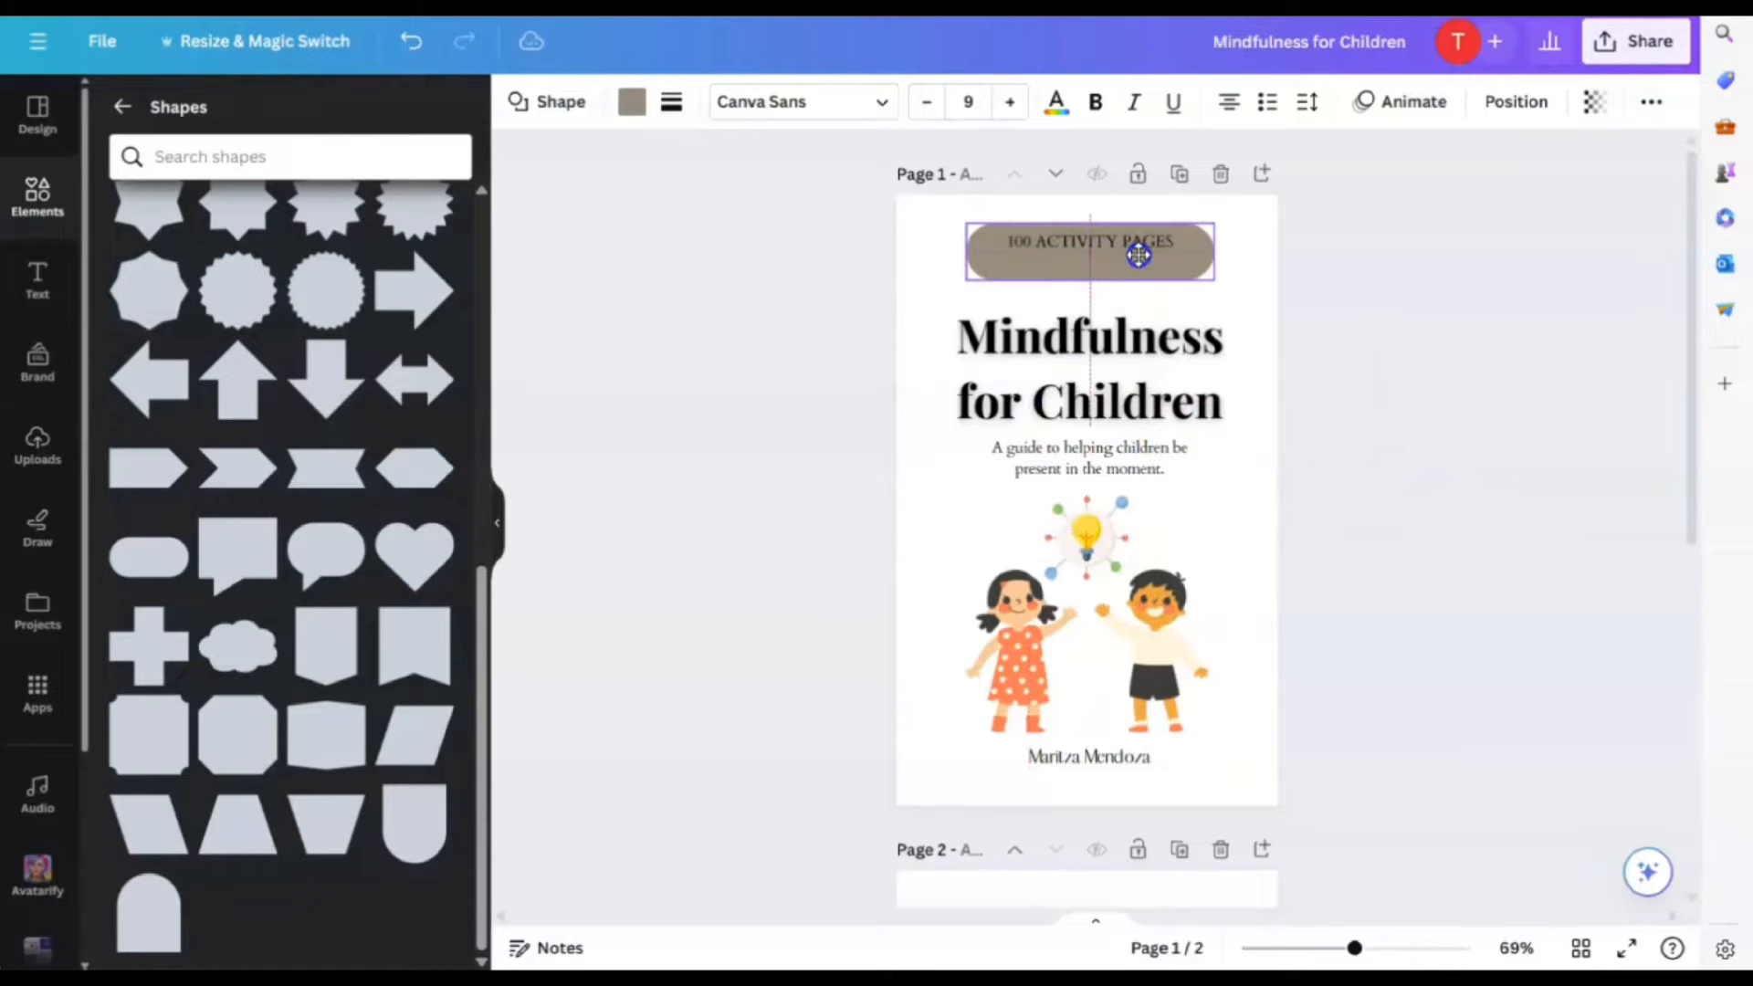
{"action": "left_click_drag", "start_coordinate": [1198, 274], "coordinate": [1184, 264]}
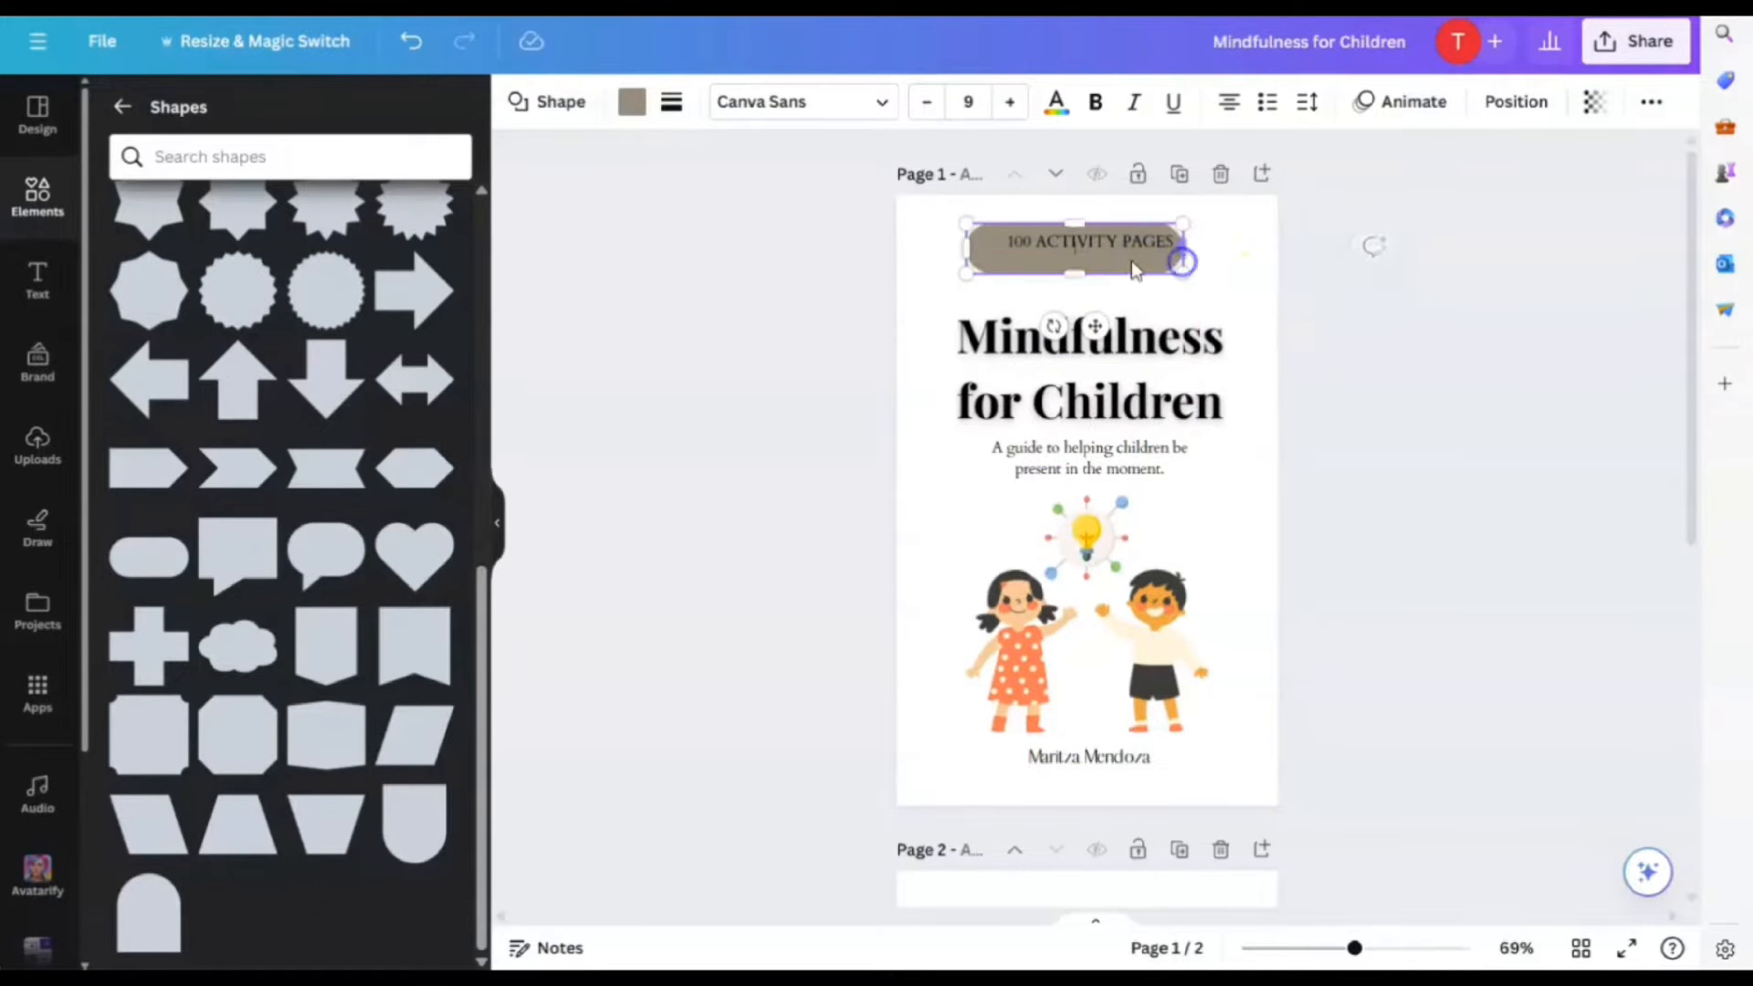
{"action": "left_click_drag", "start_coordinate": [1076, 248], "coordinate": [1083, 252]}
{"action": "left_click_drag", "start_coordinate": [1194, 243], "coordinate": [1083, 258]}
{"action": "left_click", "coordinate": [1191, 281]}
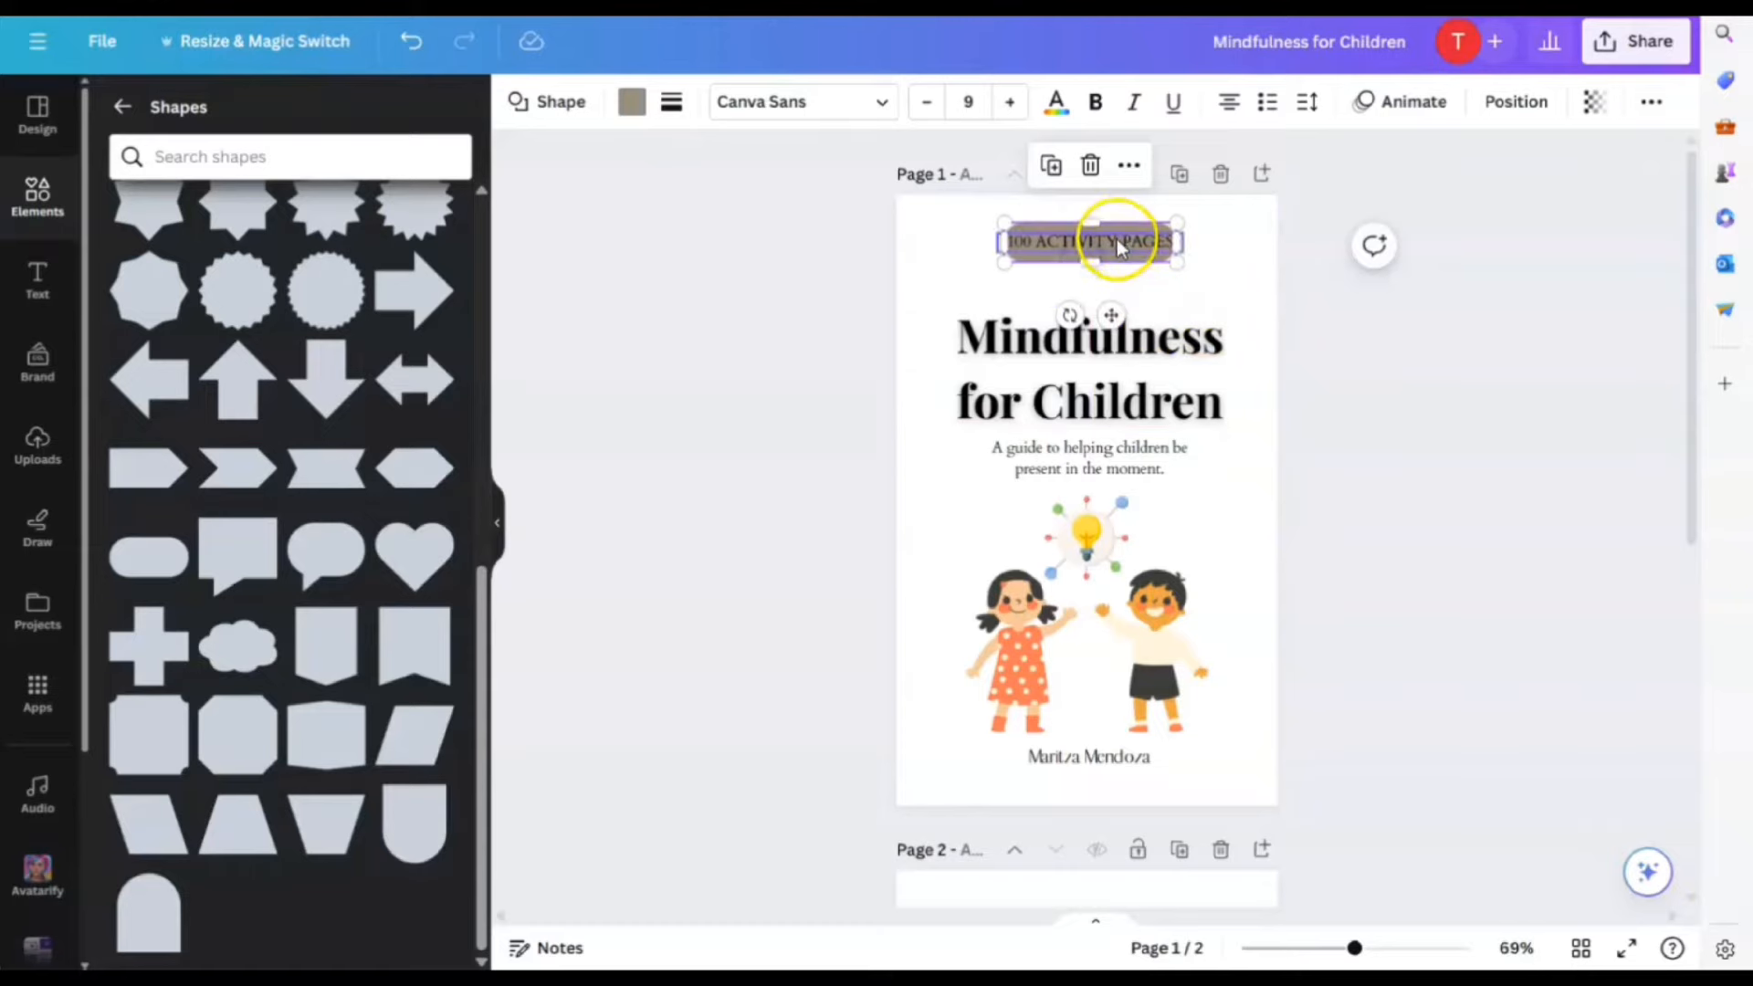
Shrink the 100 ACTIVITY PAGES text to fit inside the pill and open the pill's fill colours
{"action": "left_click", "coordinate": [1116, 241]}
{"action": "left_click_drag", "start_coordinate": [1000, 230], "coordinate": [1034, 240]}
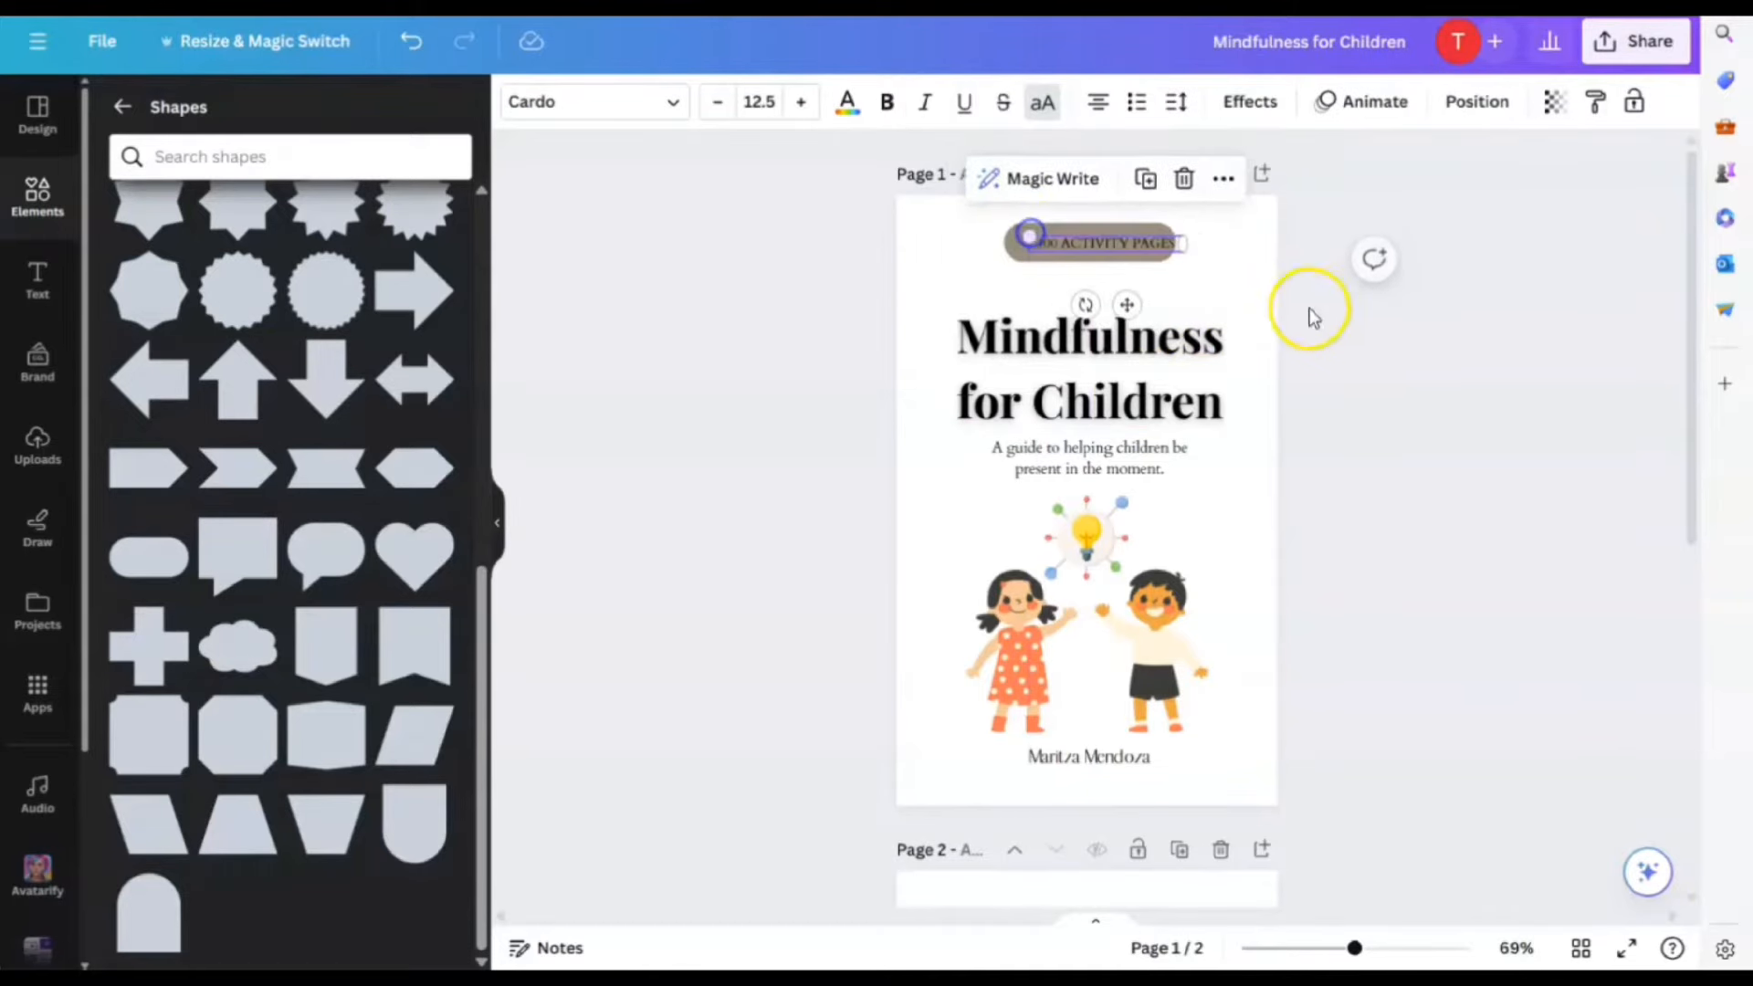
{"action": "left_click", "coordinate": [1121, 305]}
{"action": "left_click", "coordinate": [1200, 272]}
{"action": "left_click", "coordinate": [1117, 260]}
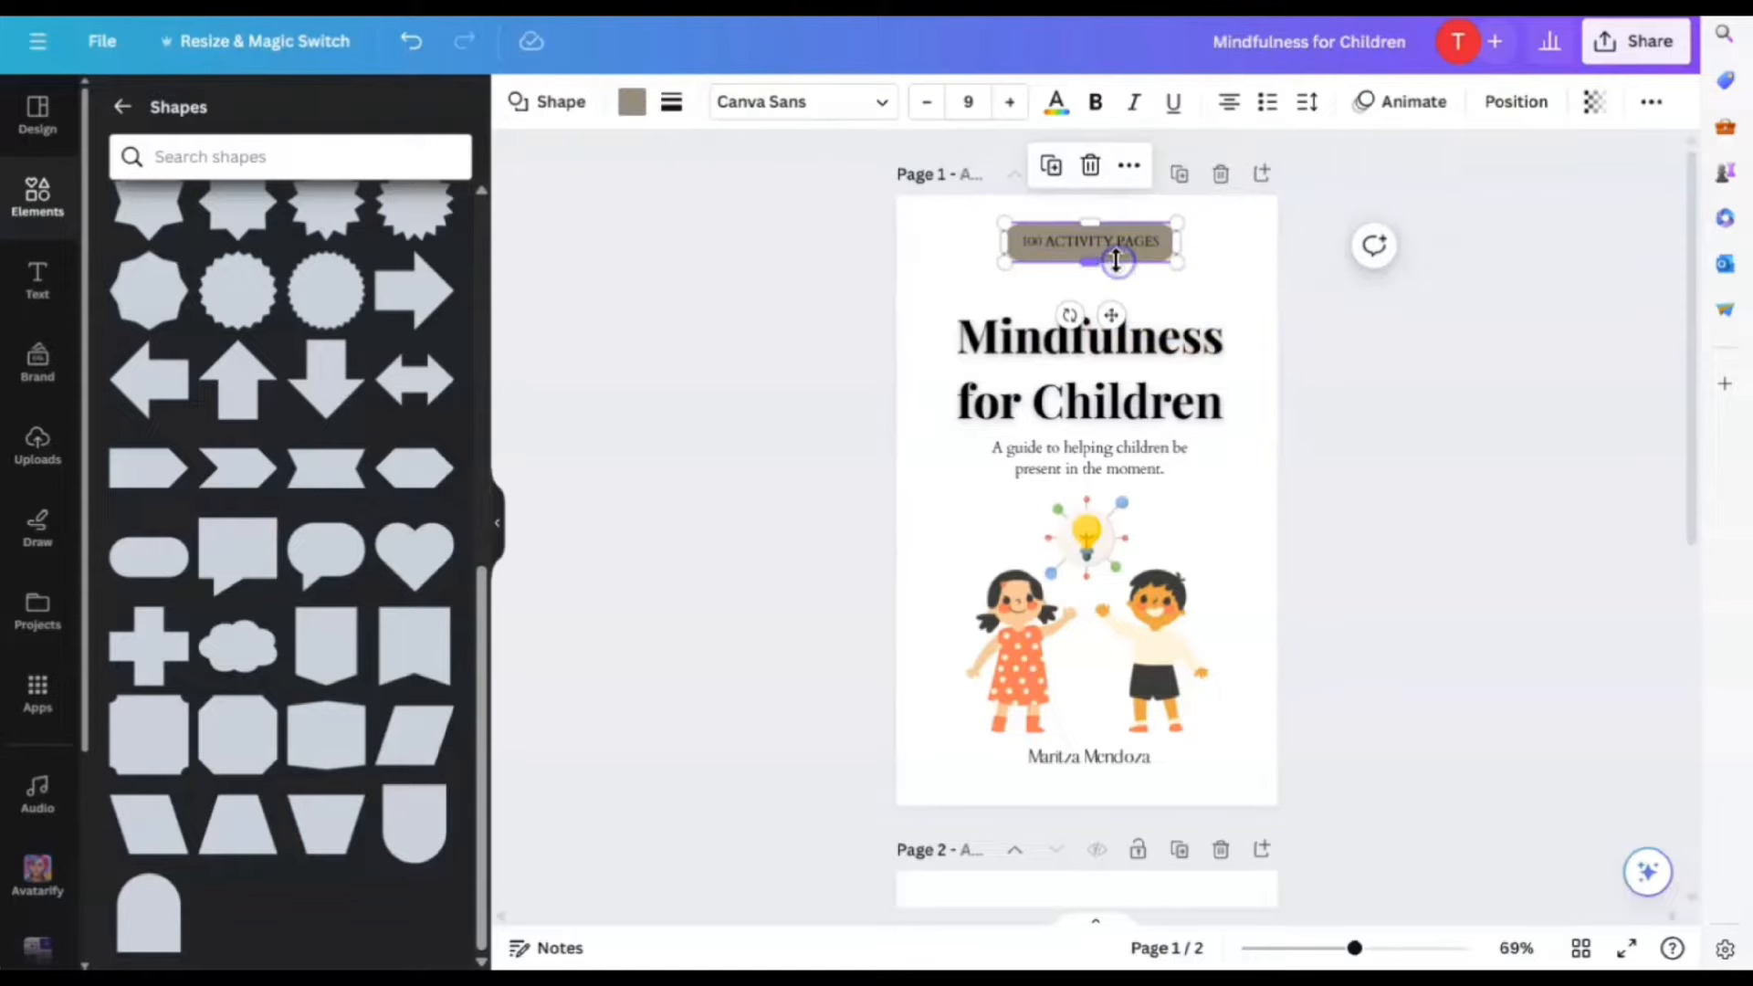
{"action": "left_click", "coordinate": [632, 102]}
{"action": "scroll", "coordinate": [375, 629], "scroll_direction": "down", "scroll_amount": 3}
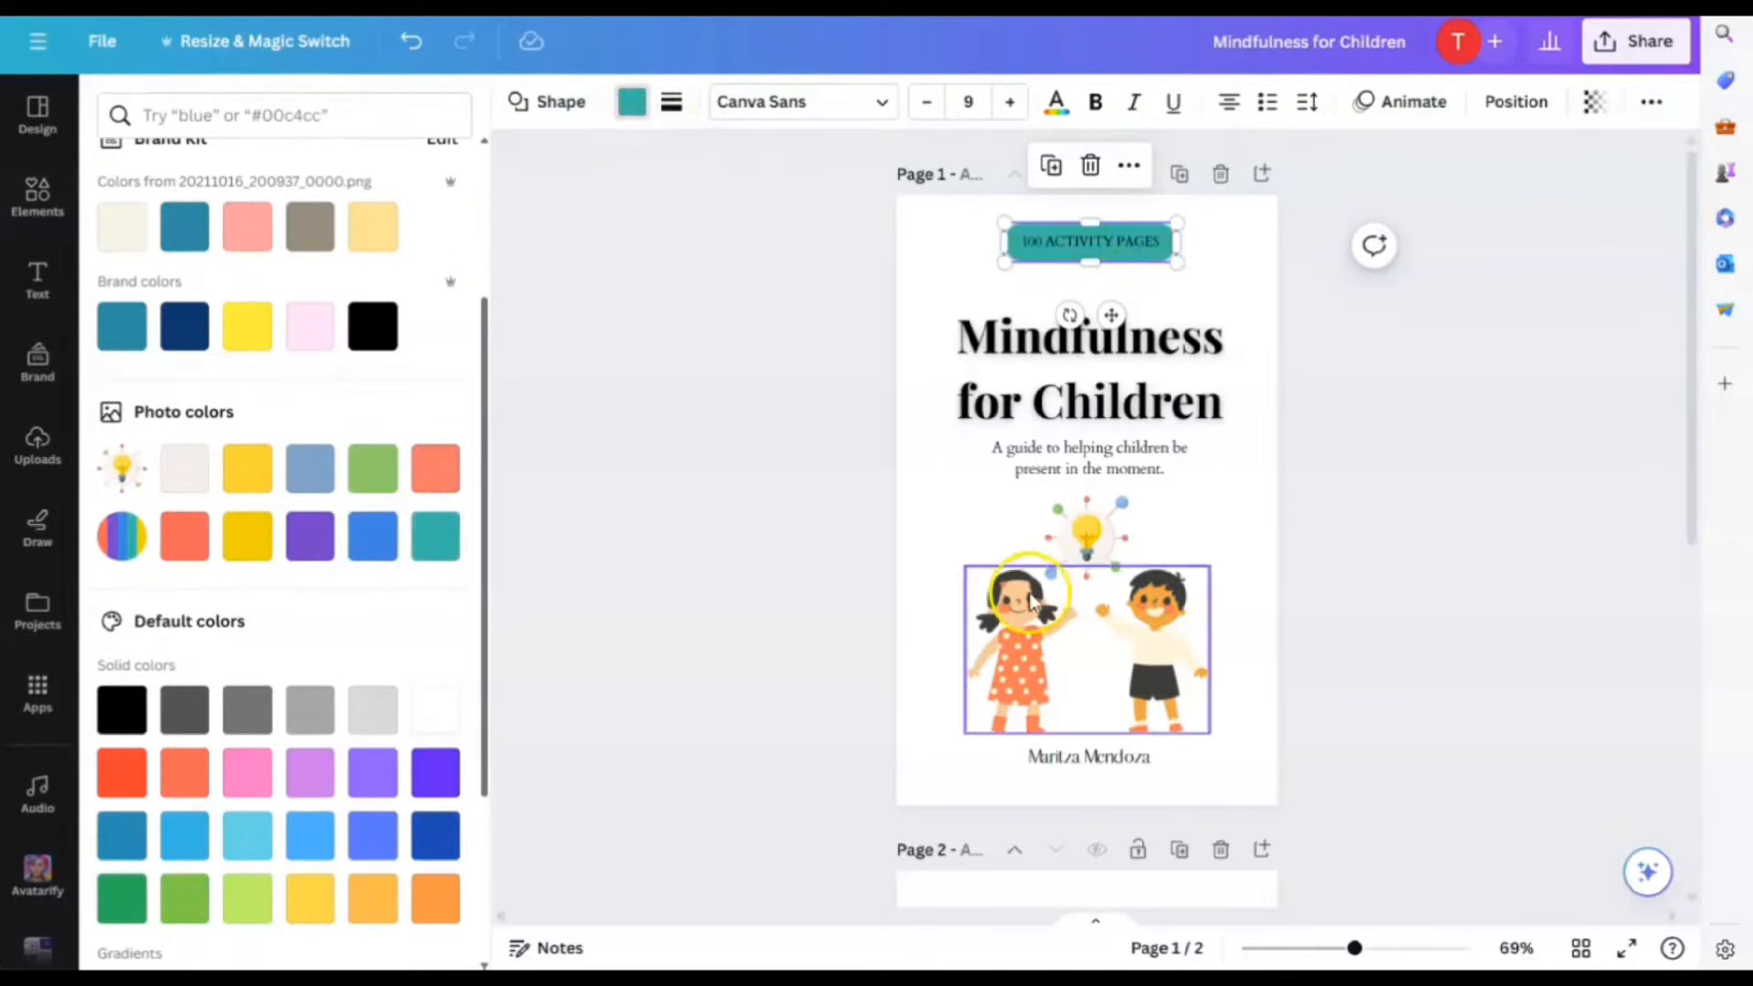
Recolour the pill badge green, then change it to yellow
{"action": "left_click", "coordinate": [370, 473]}
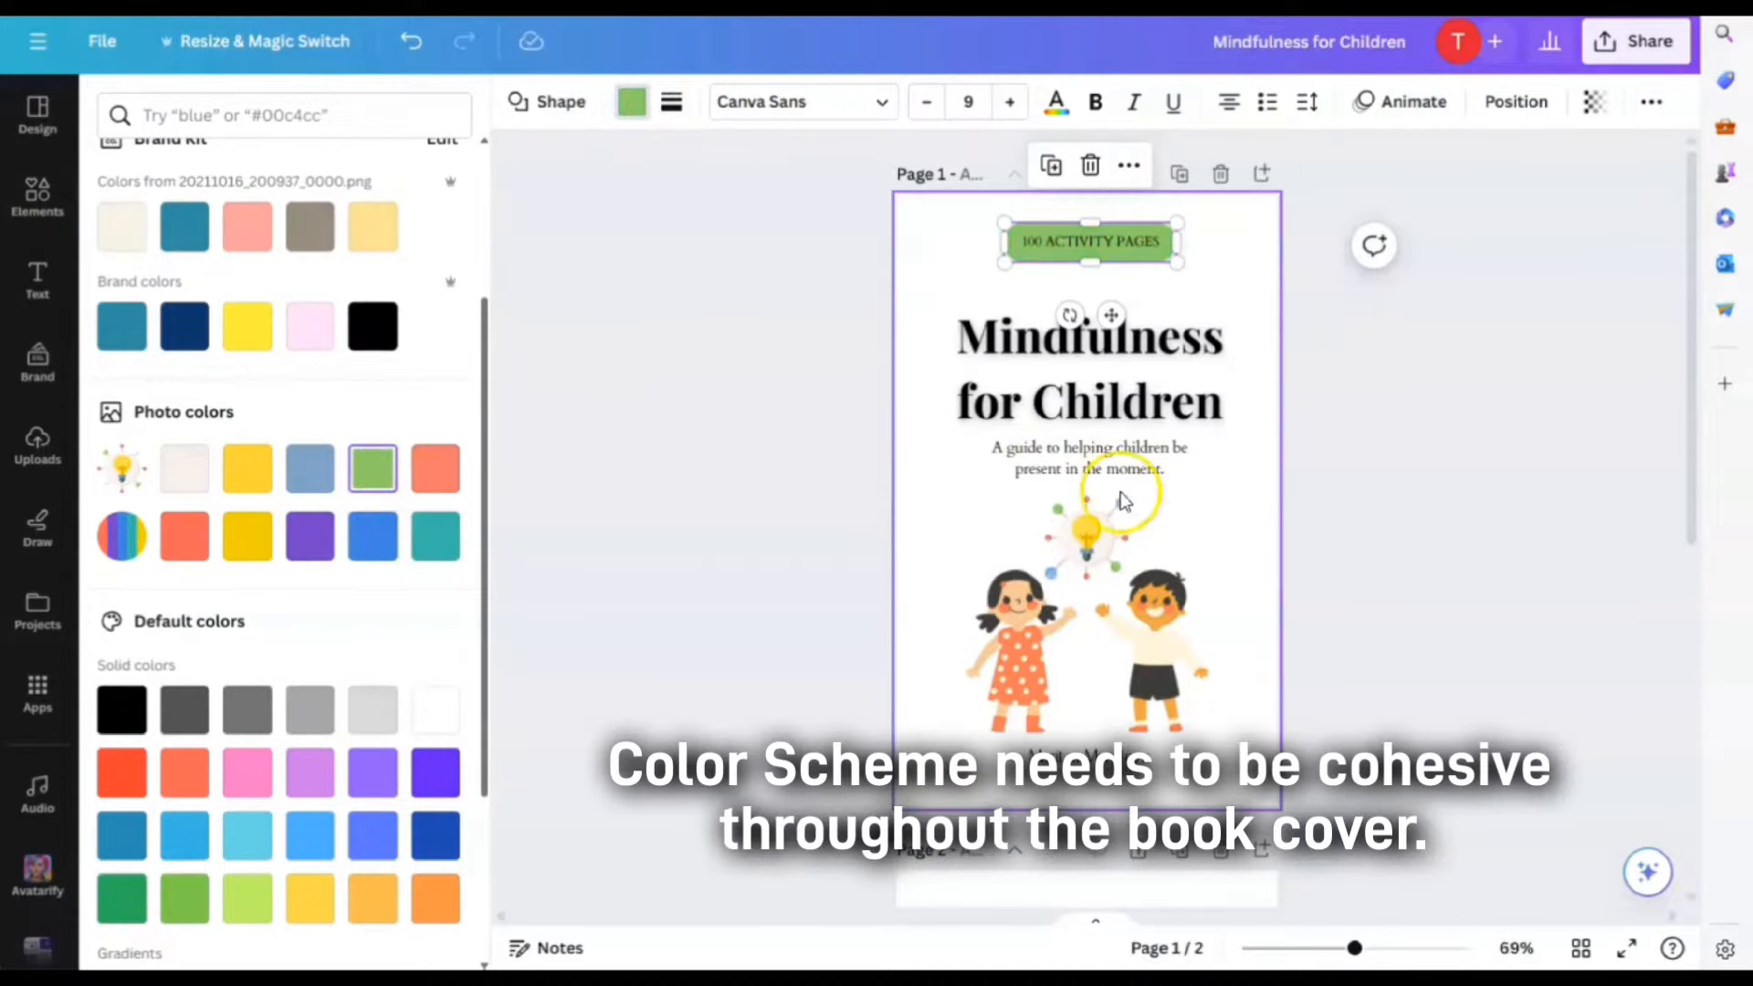
{"action": "left_click", "coordinate": [1250, 514]}
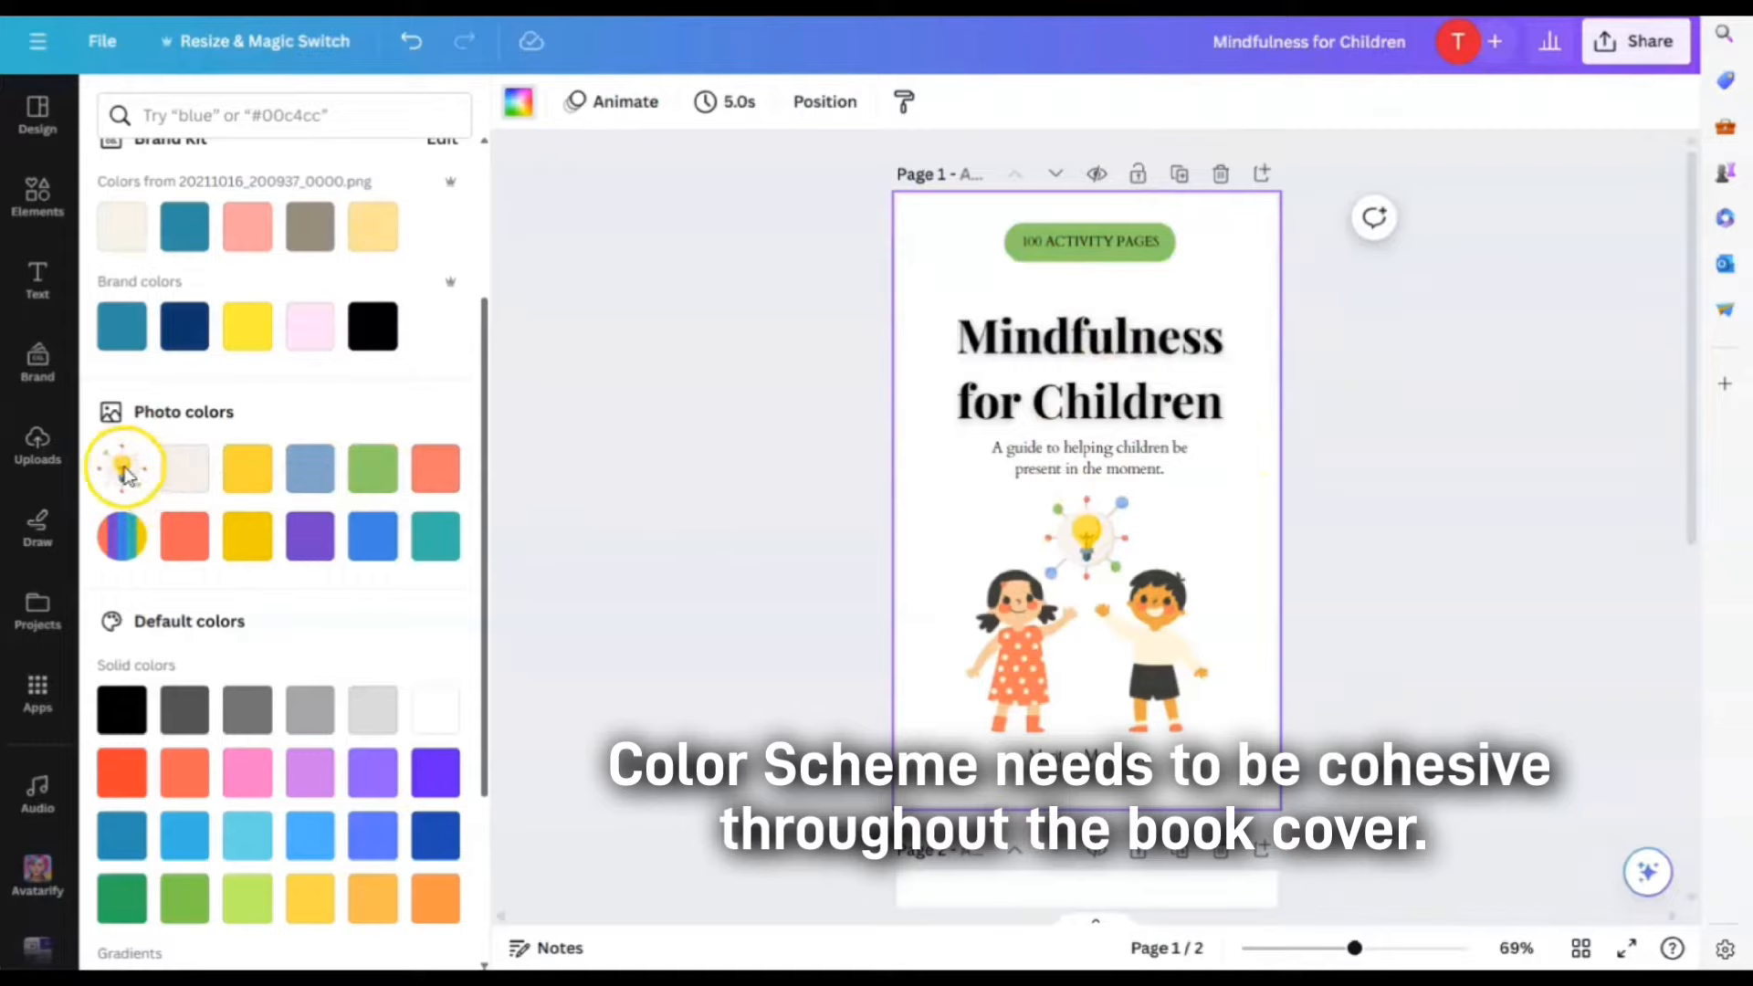
{"action": "left_click", "coordinate": [1060, 255]}
{"action": "left_click", "coordinate": [250, 484]}
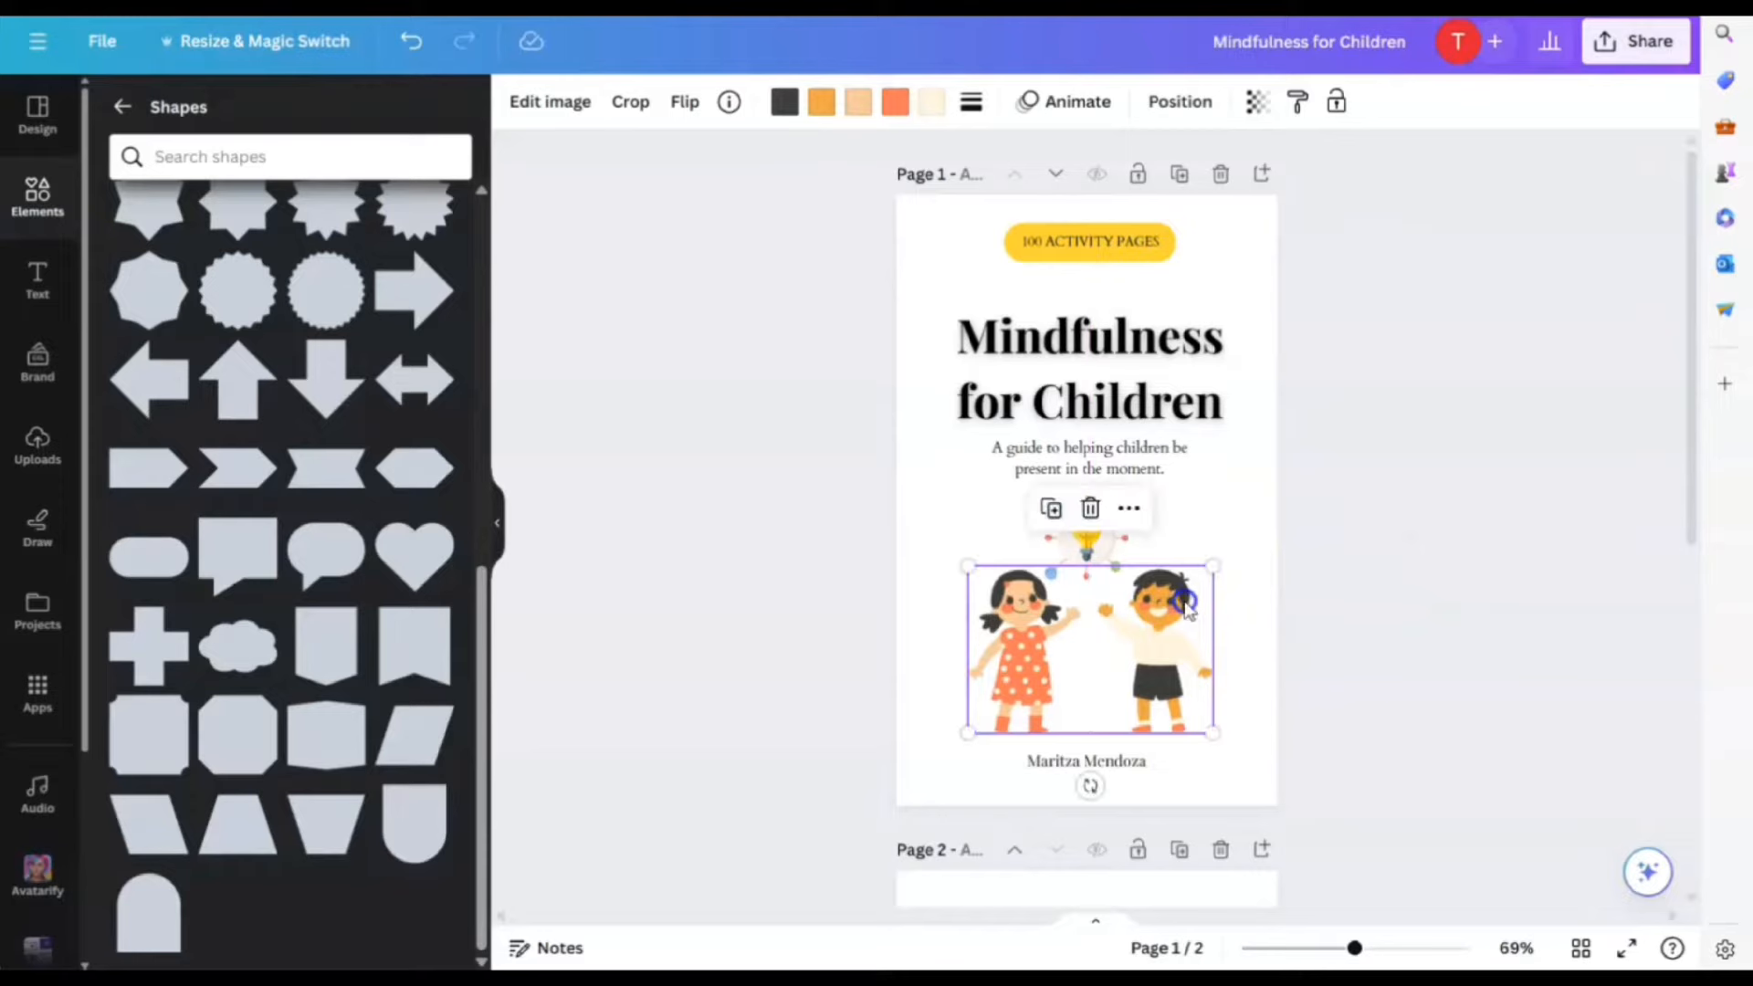
{"action": "left_click", "coordinate": [1373, 663]}
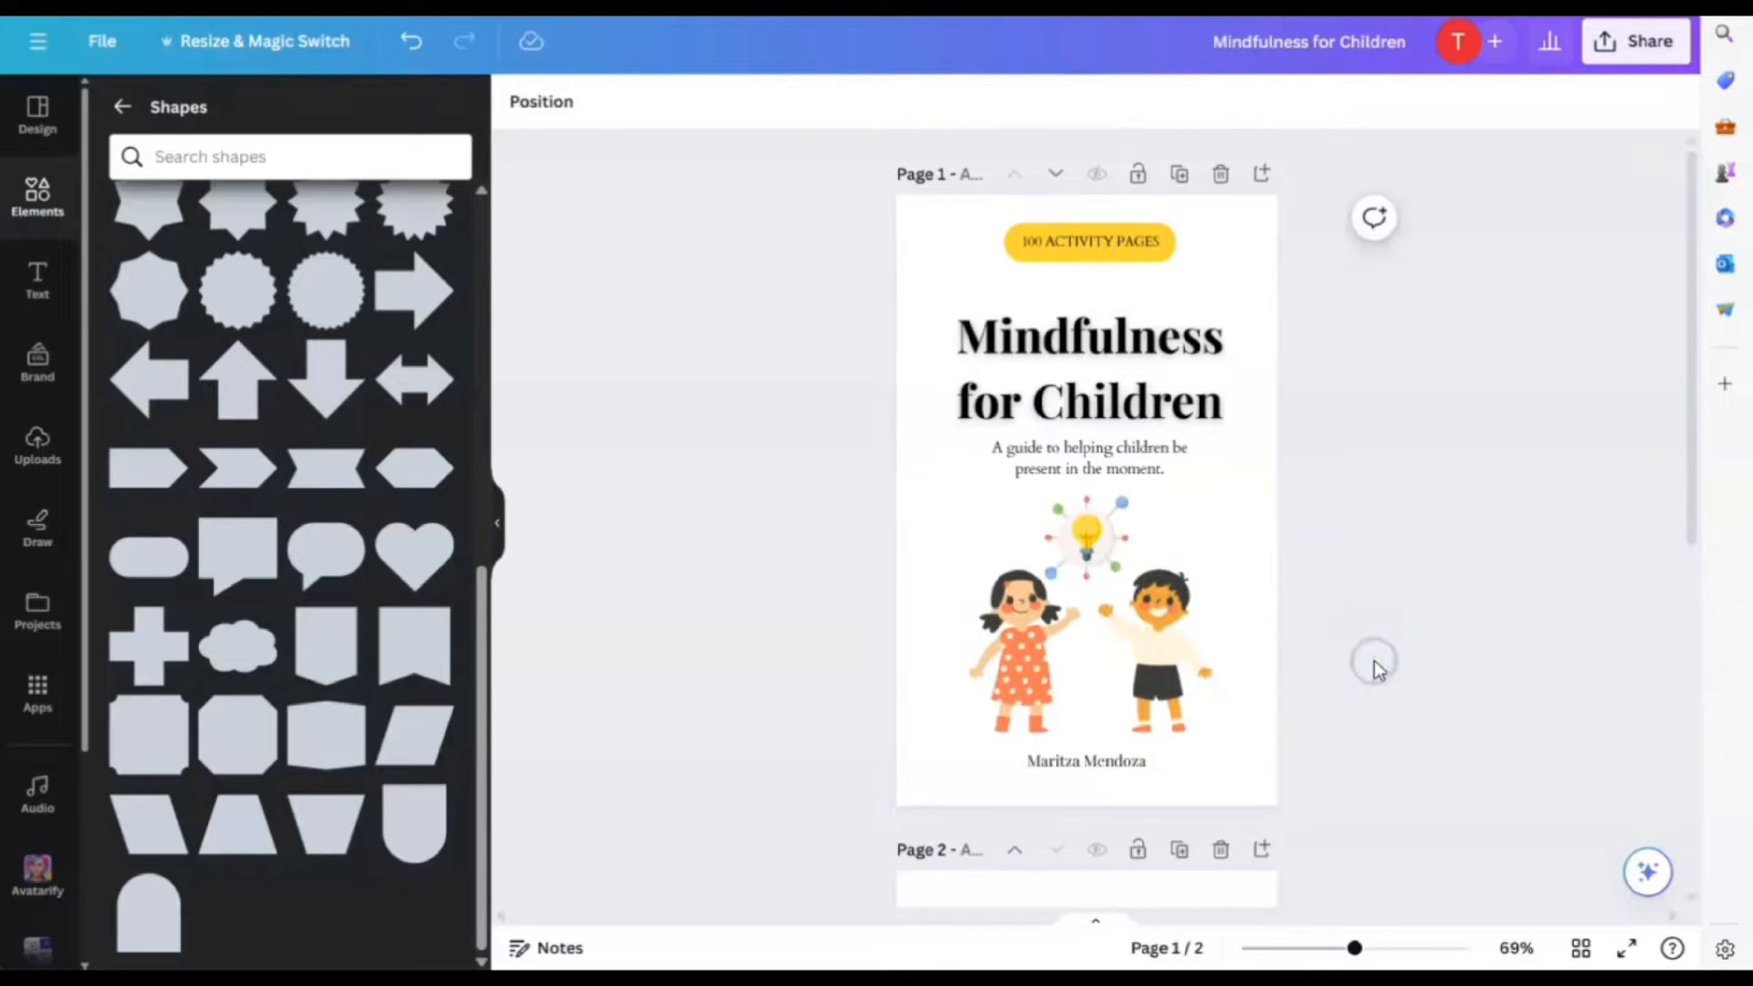
Nudge the 100 ACTIVITY PAGES badge slightly to the right
{"action": "left_click", "coordinate": [1092, 254]}
{"action": "left_click", "coordinate": [1092, 256]}
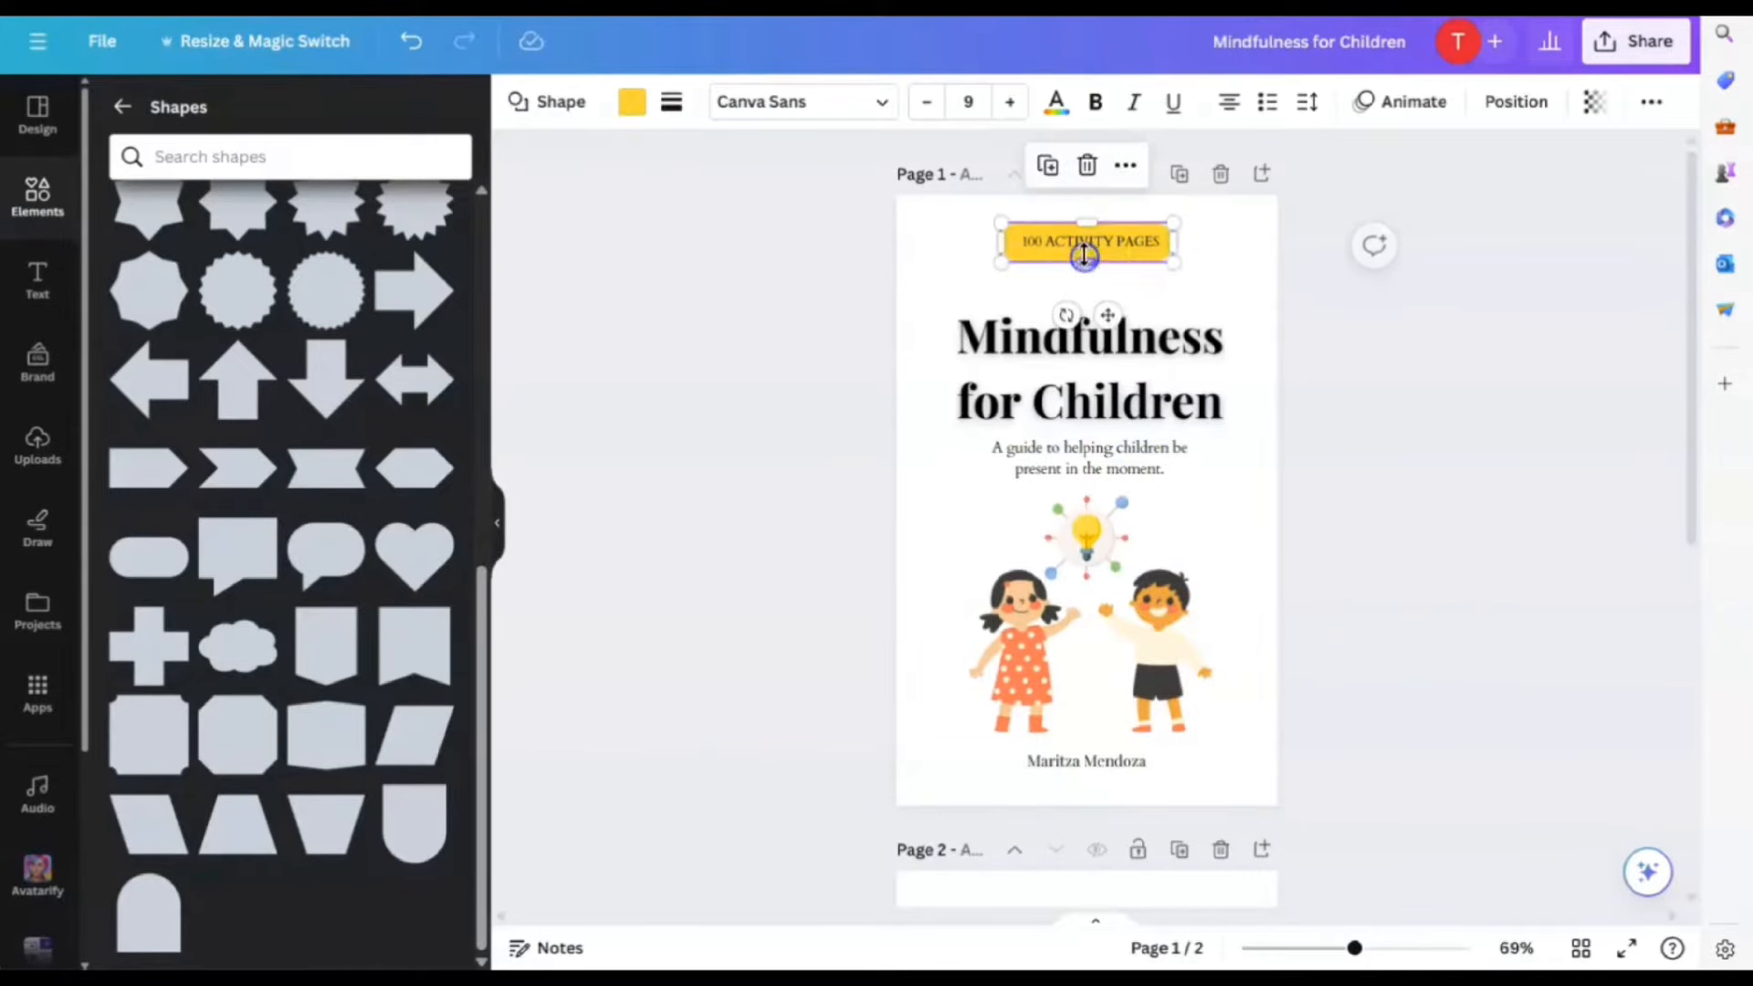
{"action": "left_click", "coordinate": [1178, 293]}
{"action": "left_click_drag", "start_coordinate": [1093, 256], "coordinate": [1098, 256]}
Check the title, cover page and lightbulb illustration placement, then deselect everything
{"action": "left_click", "coordinate": [1184, 311]}
{"action": "left_click", "coordinate": [1223, 283]}
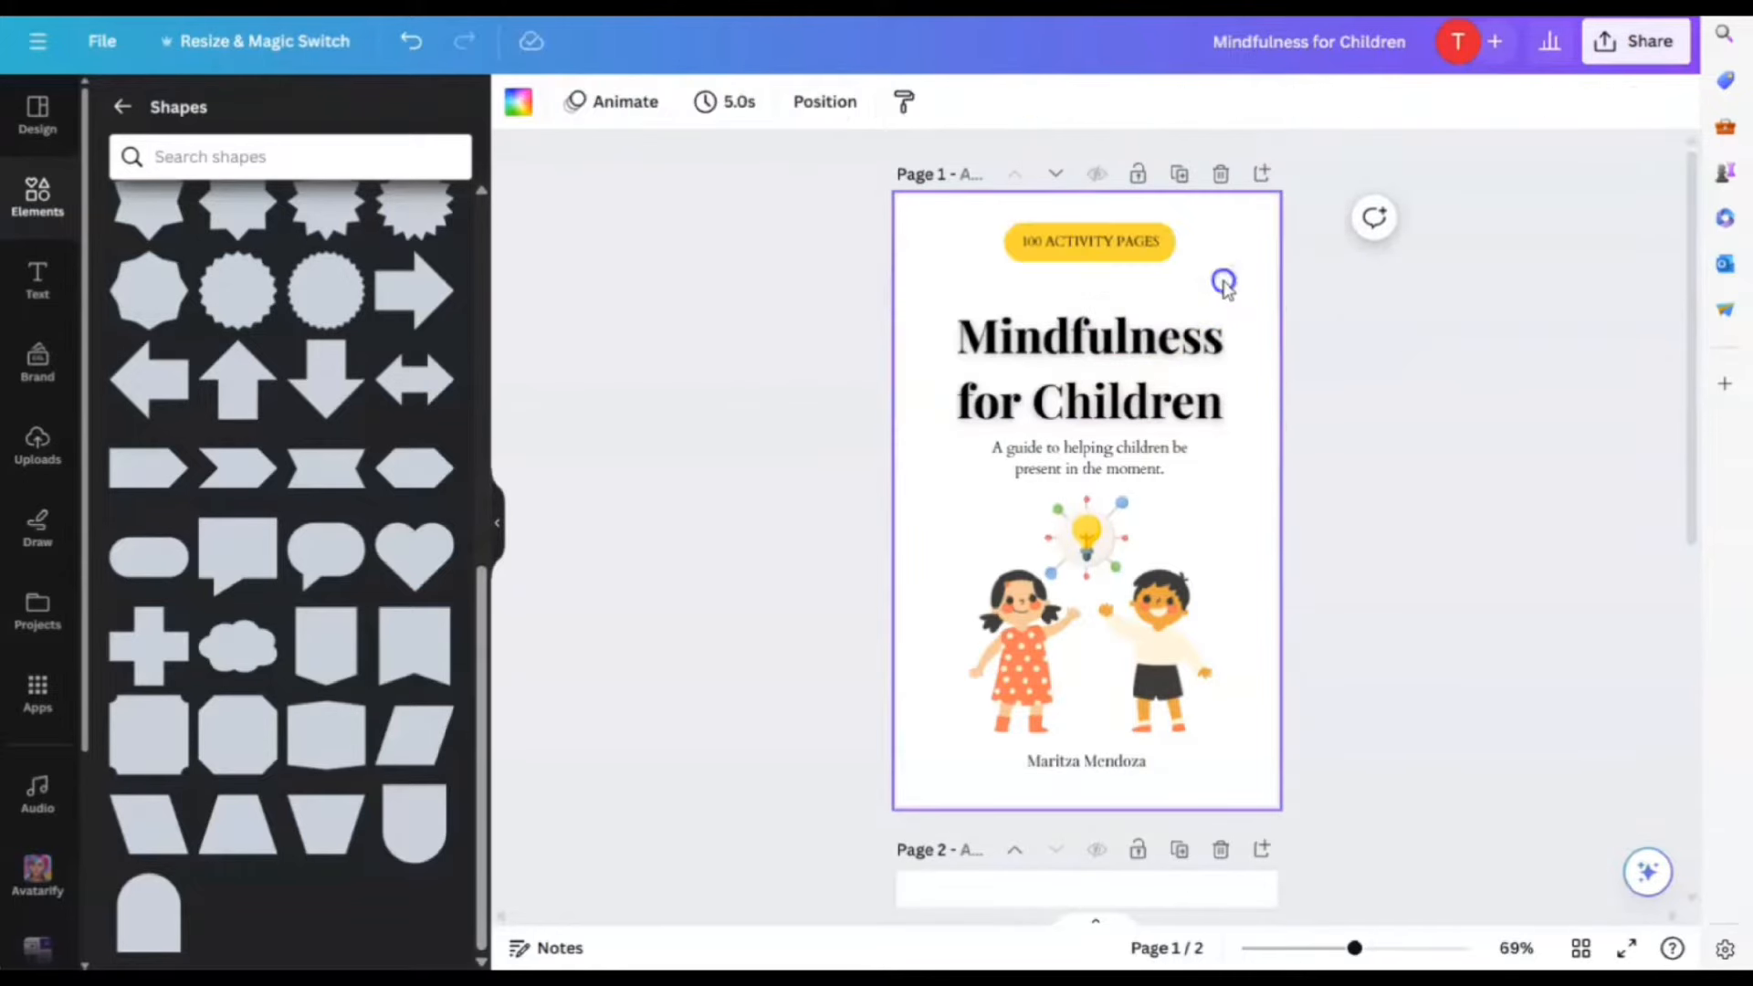
{"action": "left_click", "coordinate": [1088, 531]}
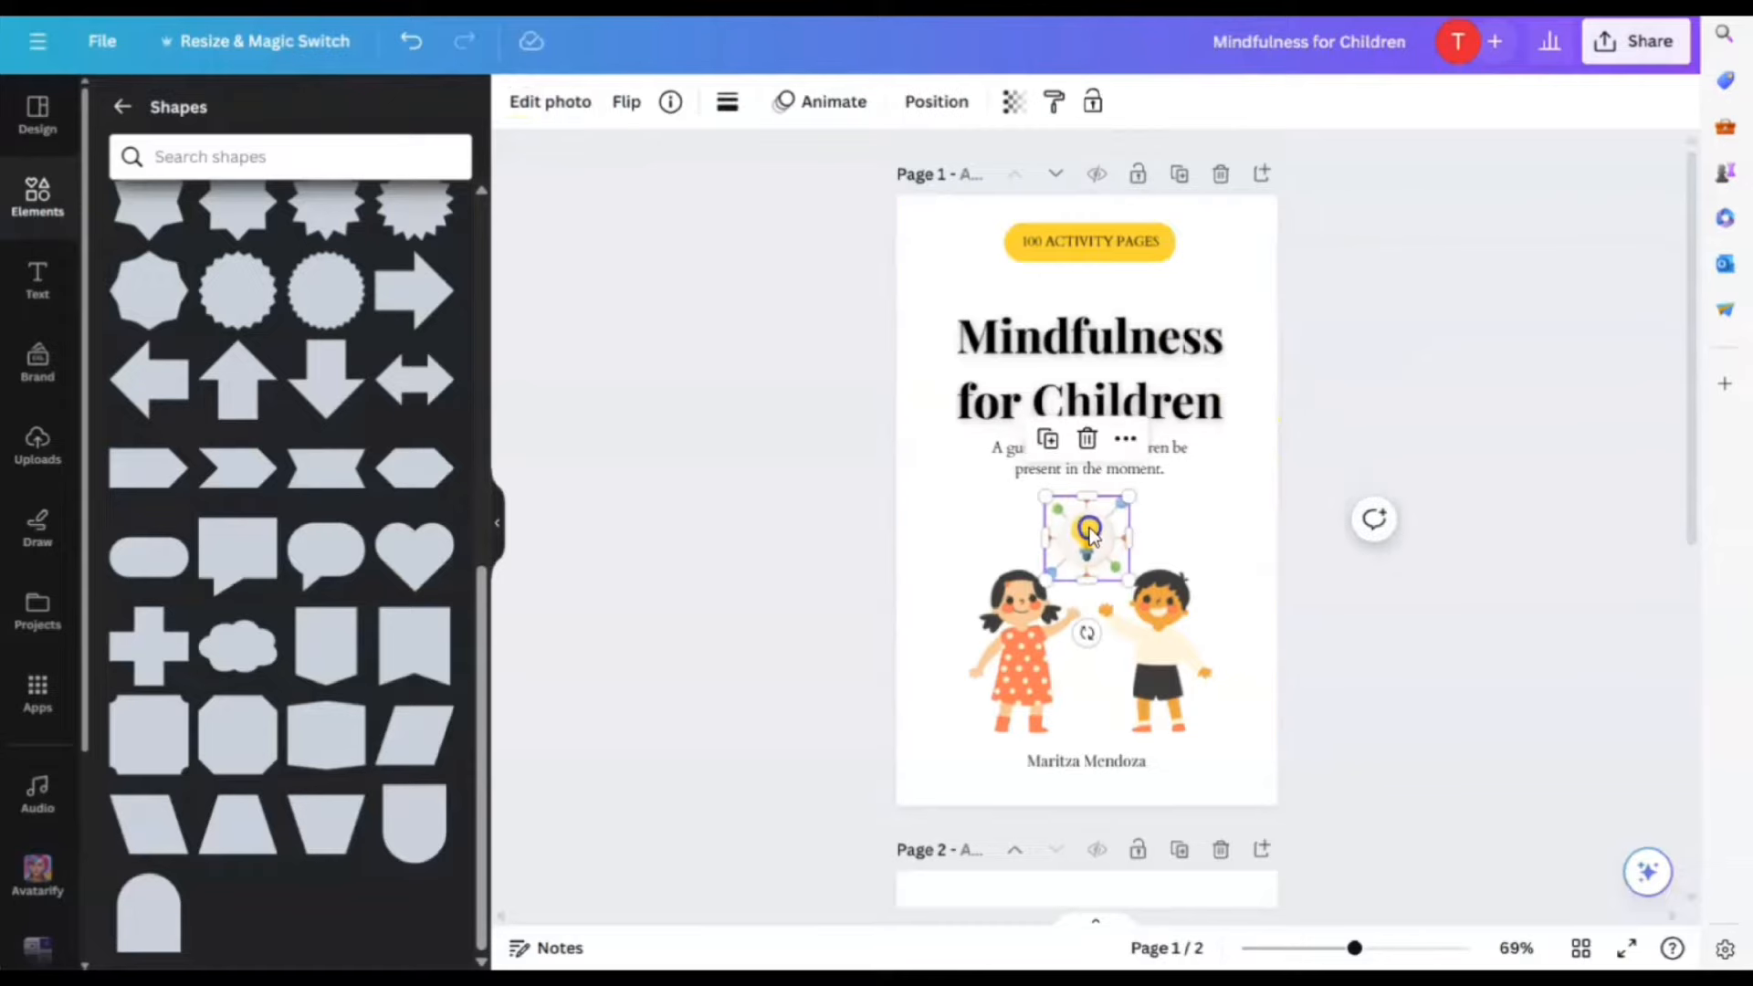
{"action": "left_click", "coordinate": [1398, 691]}
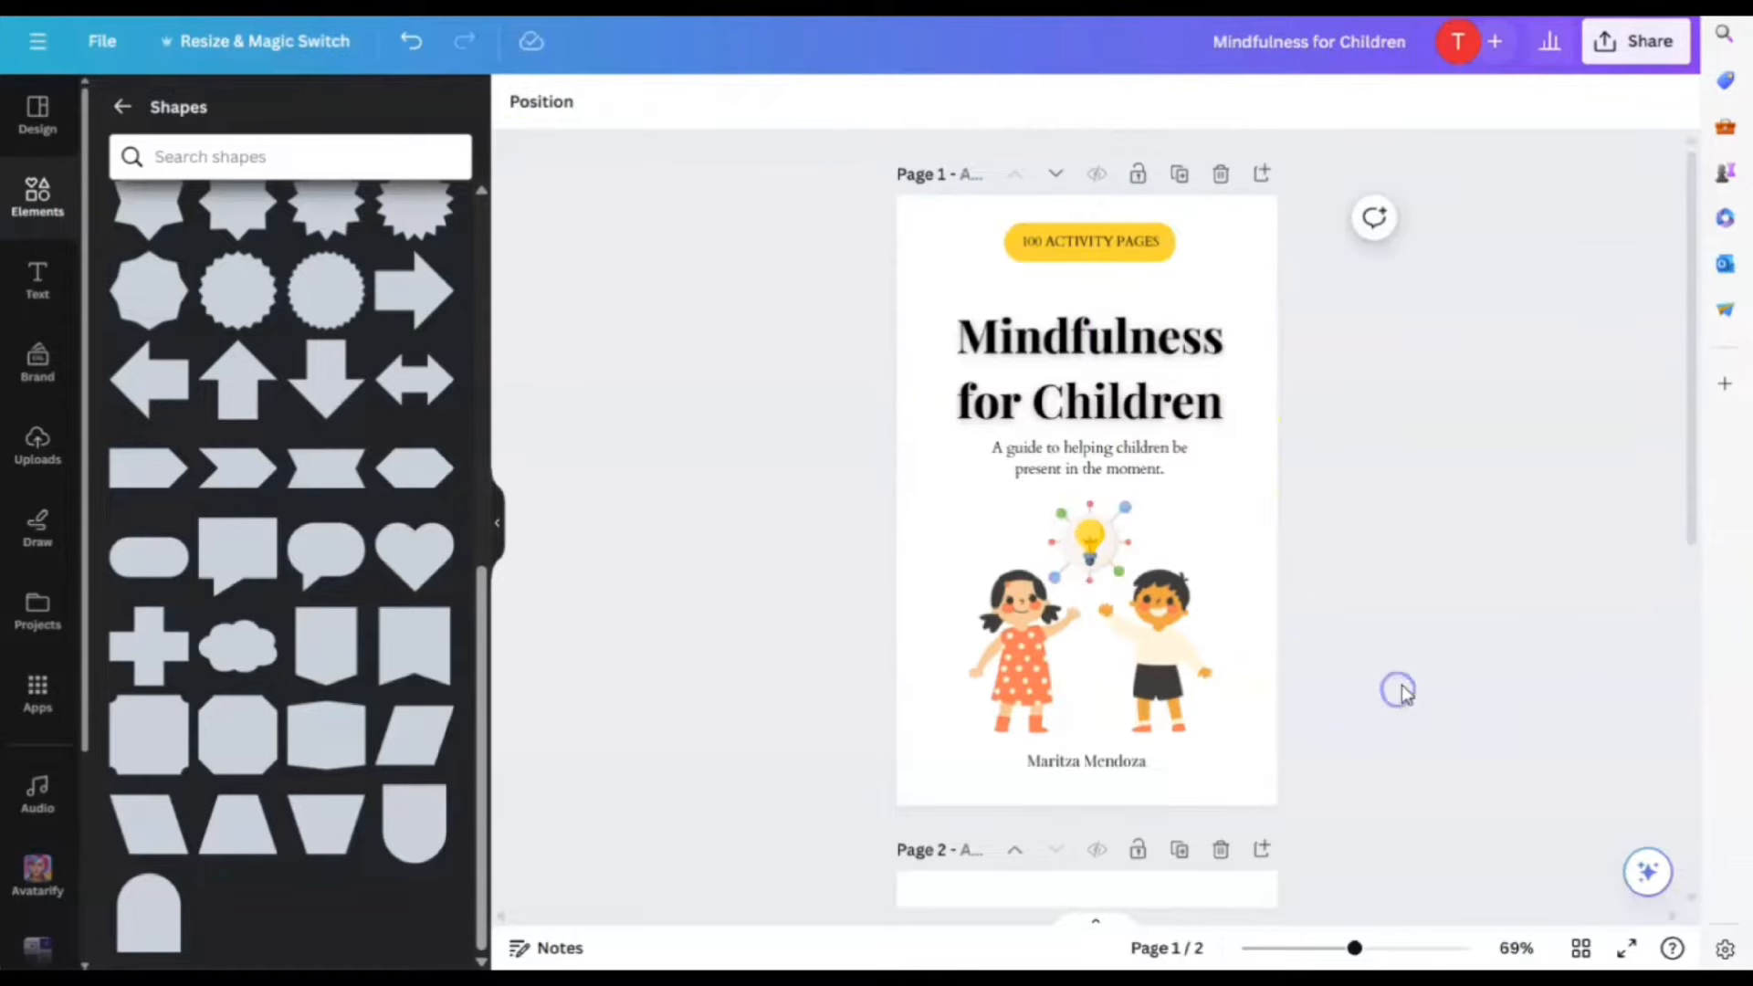
{"action": "left_click", "coordinate": [1412, 675]}
{"action": "left_click", "coordinate": [1548, 579]}
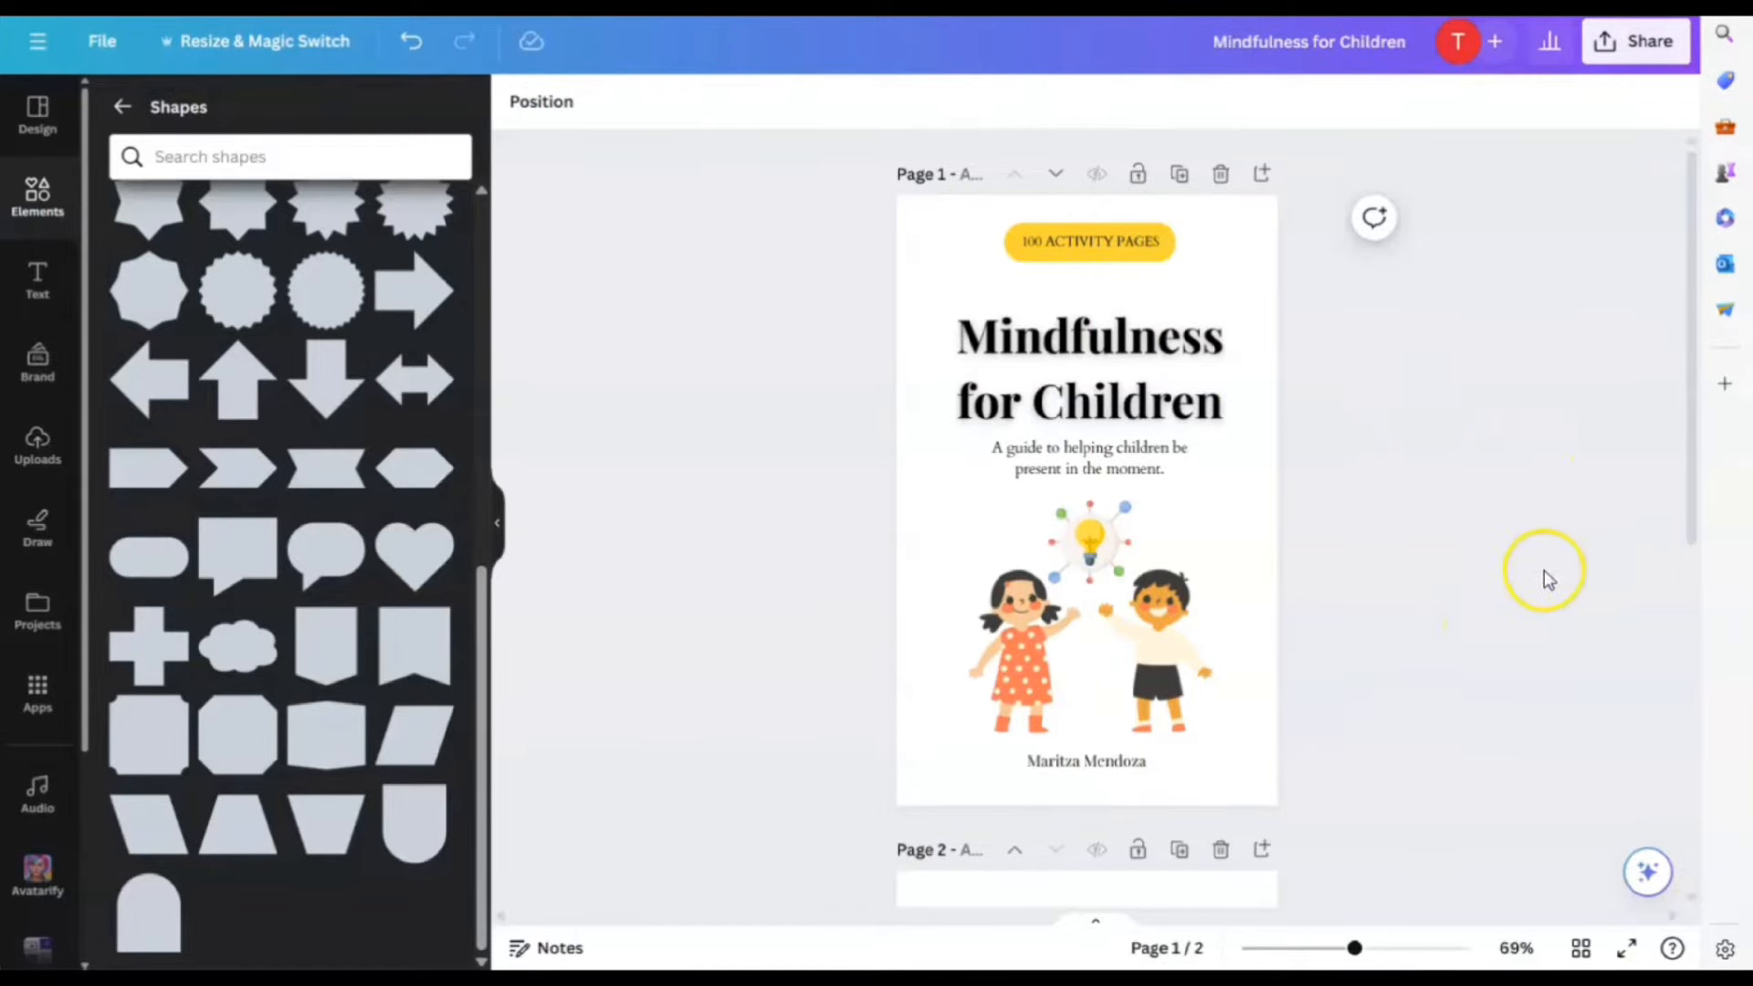
{"action": "left_click", "coordinate": [1332, 279]}
{"action": "left_click", "coordinate": [1440, 794]}
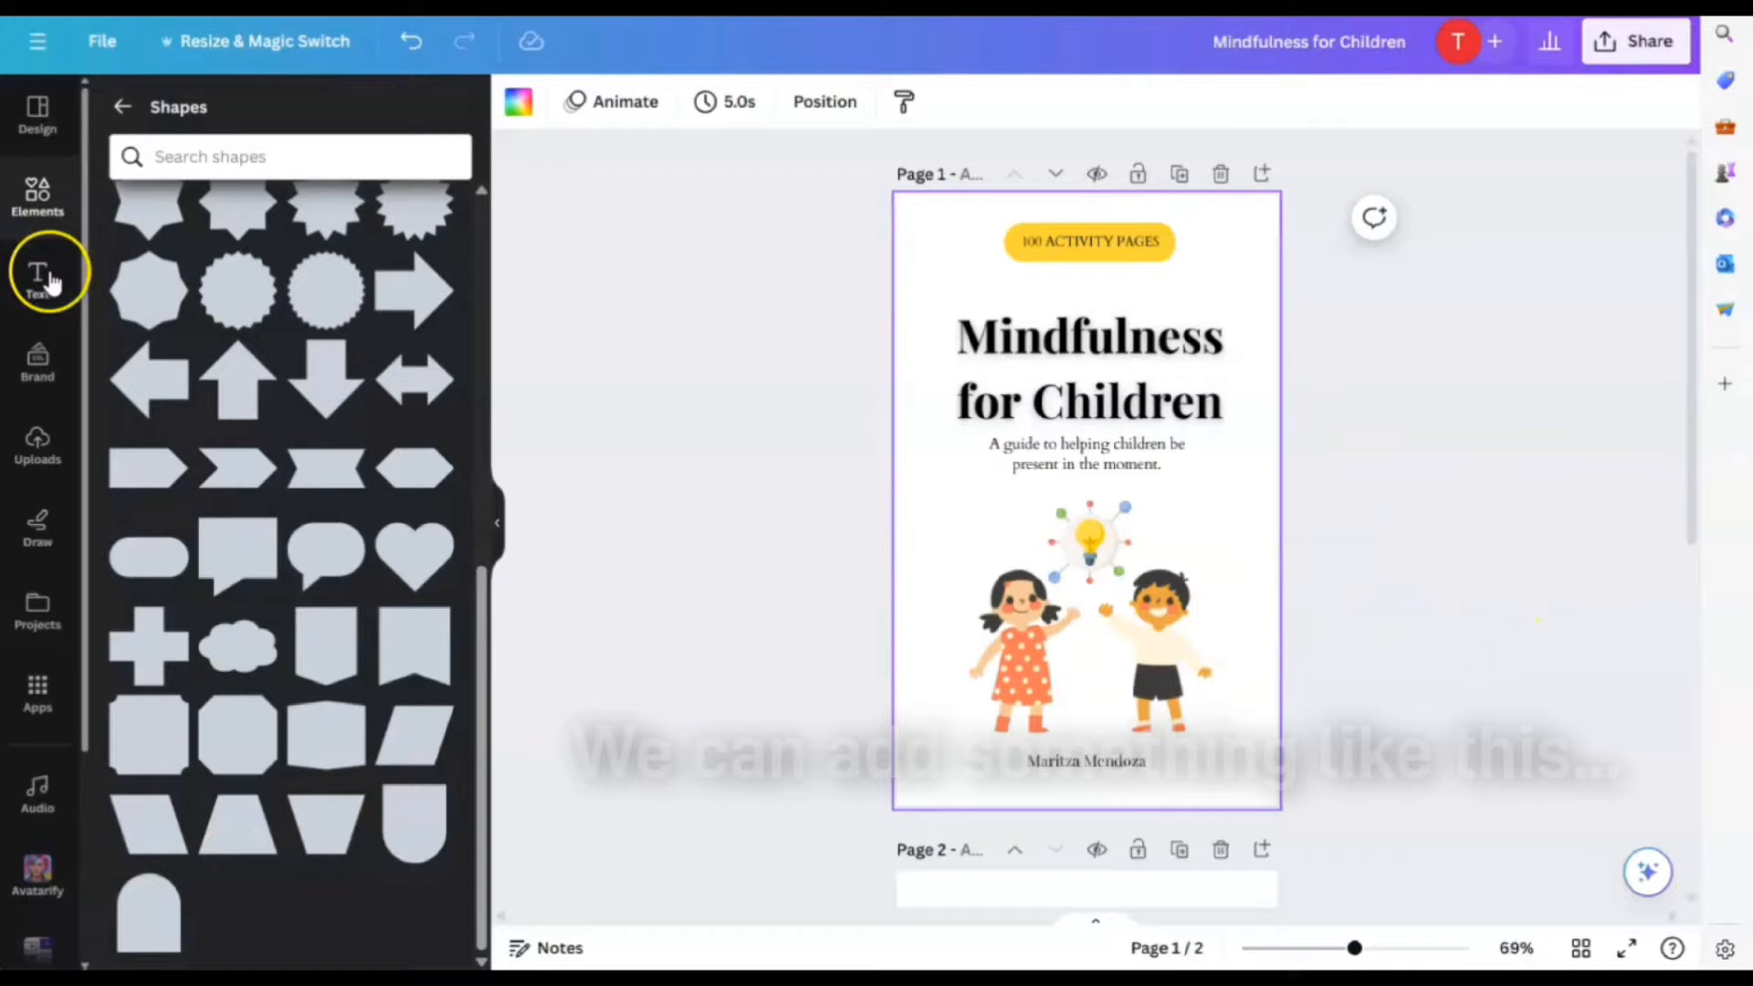
Search the elements for 'border' graphics after trying 'paper frame' and 'frame'
{"action": "left_click", "coordinate": [47, 265]}
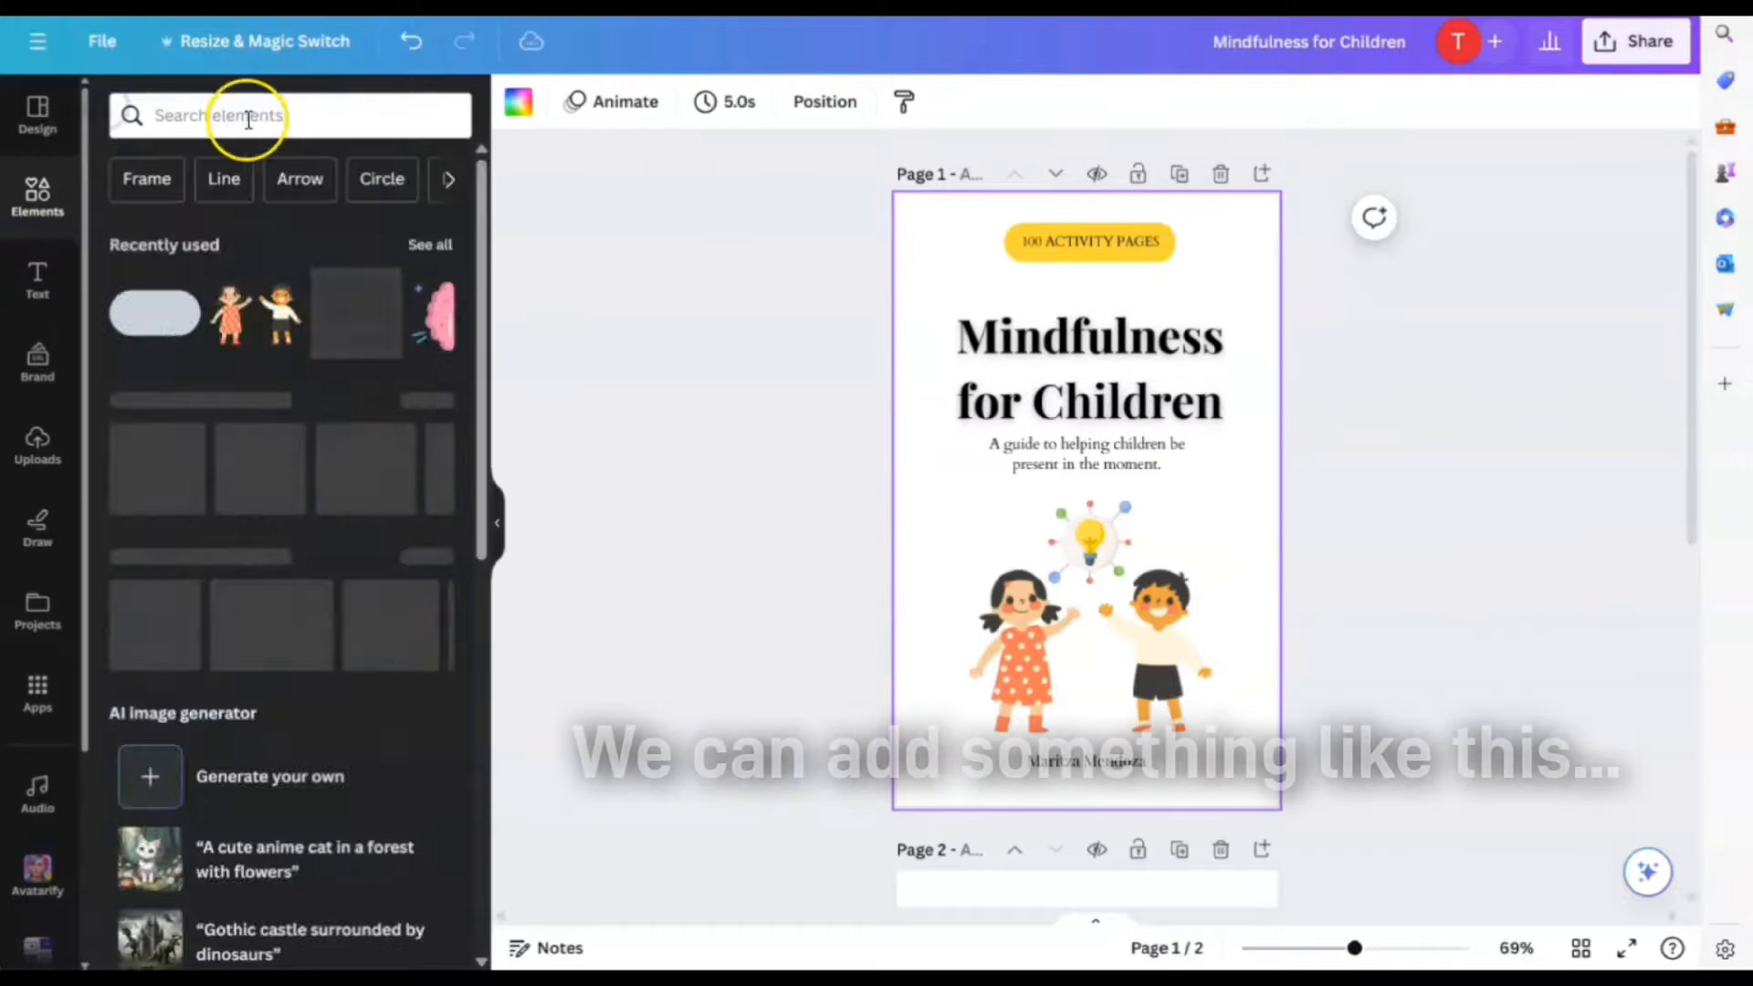
{"action": "left_click", "coordinate": [246, 109]}
{"action": "type", "text": "paper frame"}
{"action": "key", "text": "Return"}
{"action": "triple_click", "coordinate": [229, 115]}
{"action": "type", "text": "frame"}
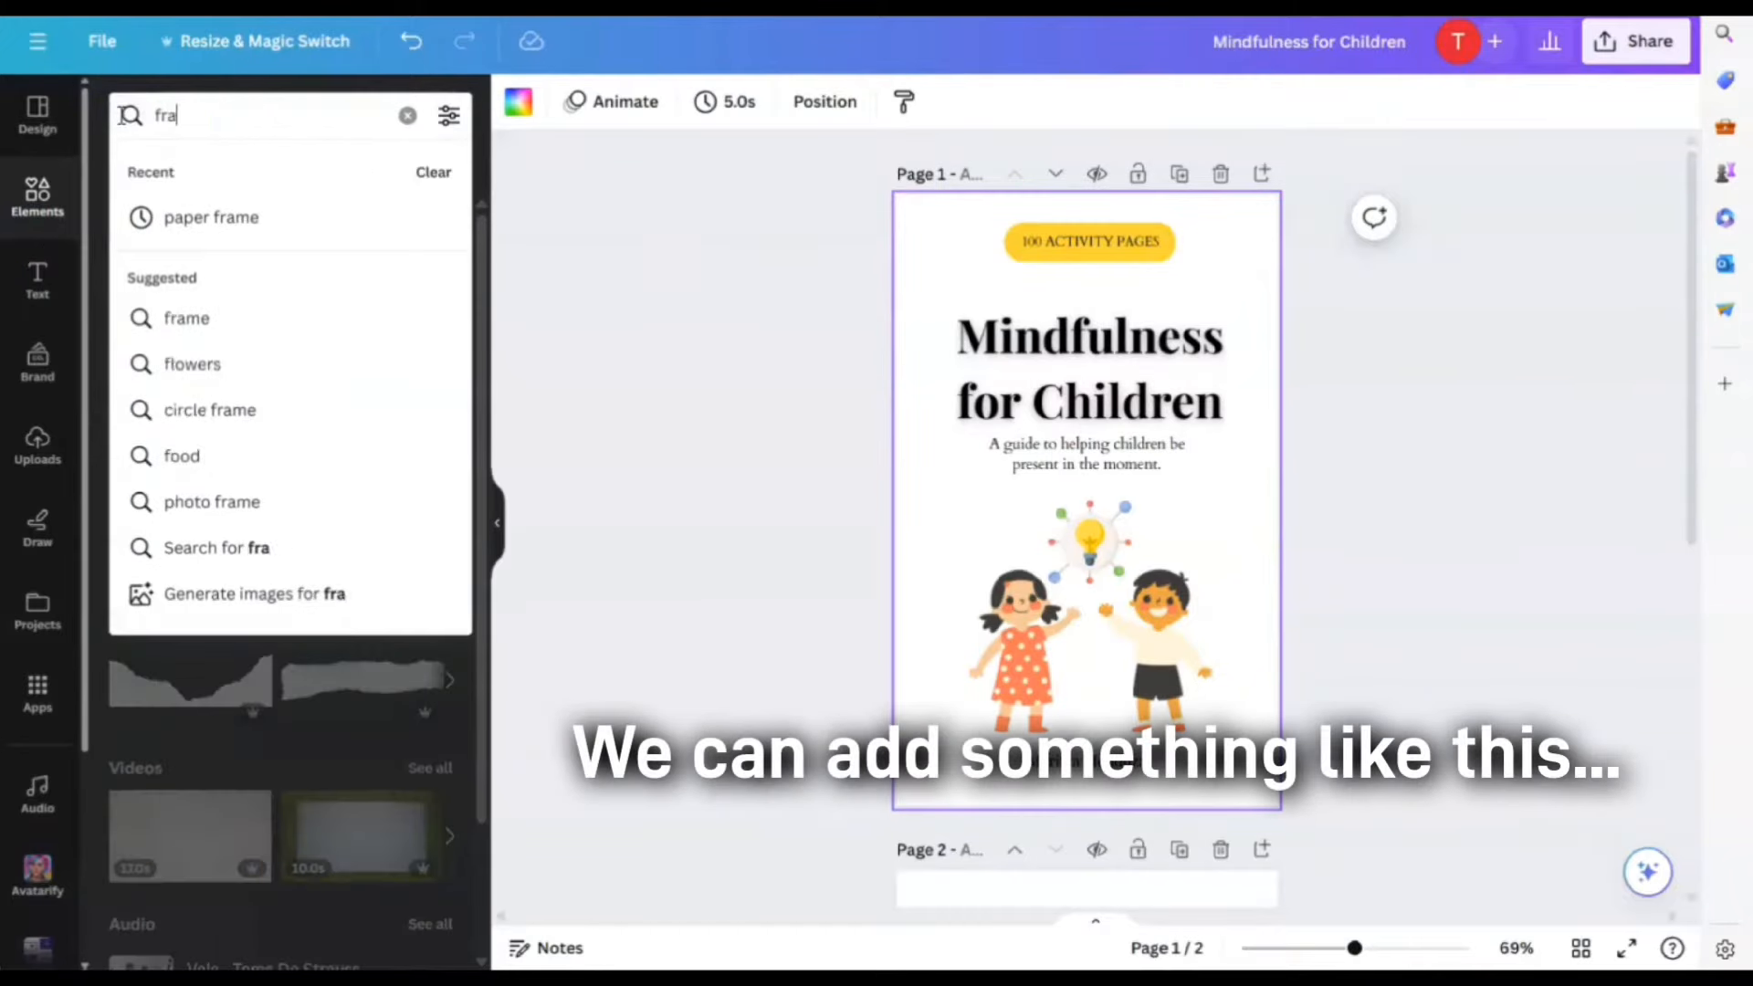
{"action": "key", "text": "Return"}
{"action": "left_click", "coordinate": [436, 459]}
{"action": "scroll", "coordinate": [365, 730], "scroll_direction": "down", "scroll_amount": 10}
{"action": "scroll", "coordinate": [365, 730], "scroll_direction": "up", "scroll_amount": 5}
{"action": "left_click_drag", "start_coordinate": [219, 115], "coordinate": [125, 120]}
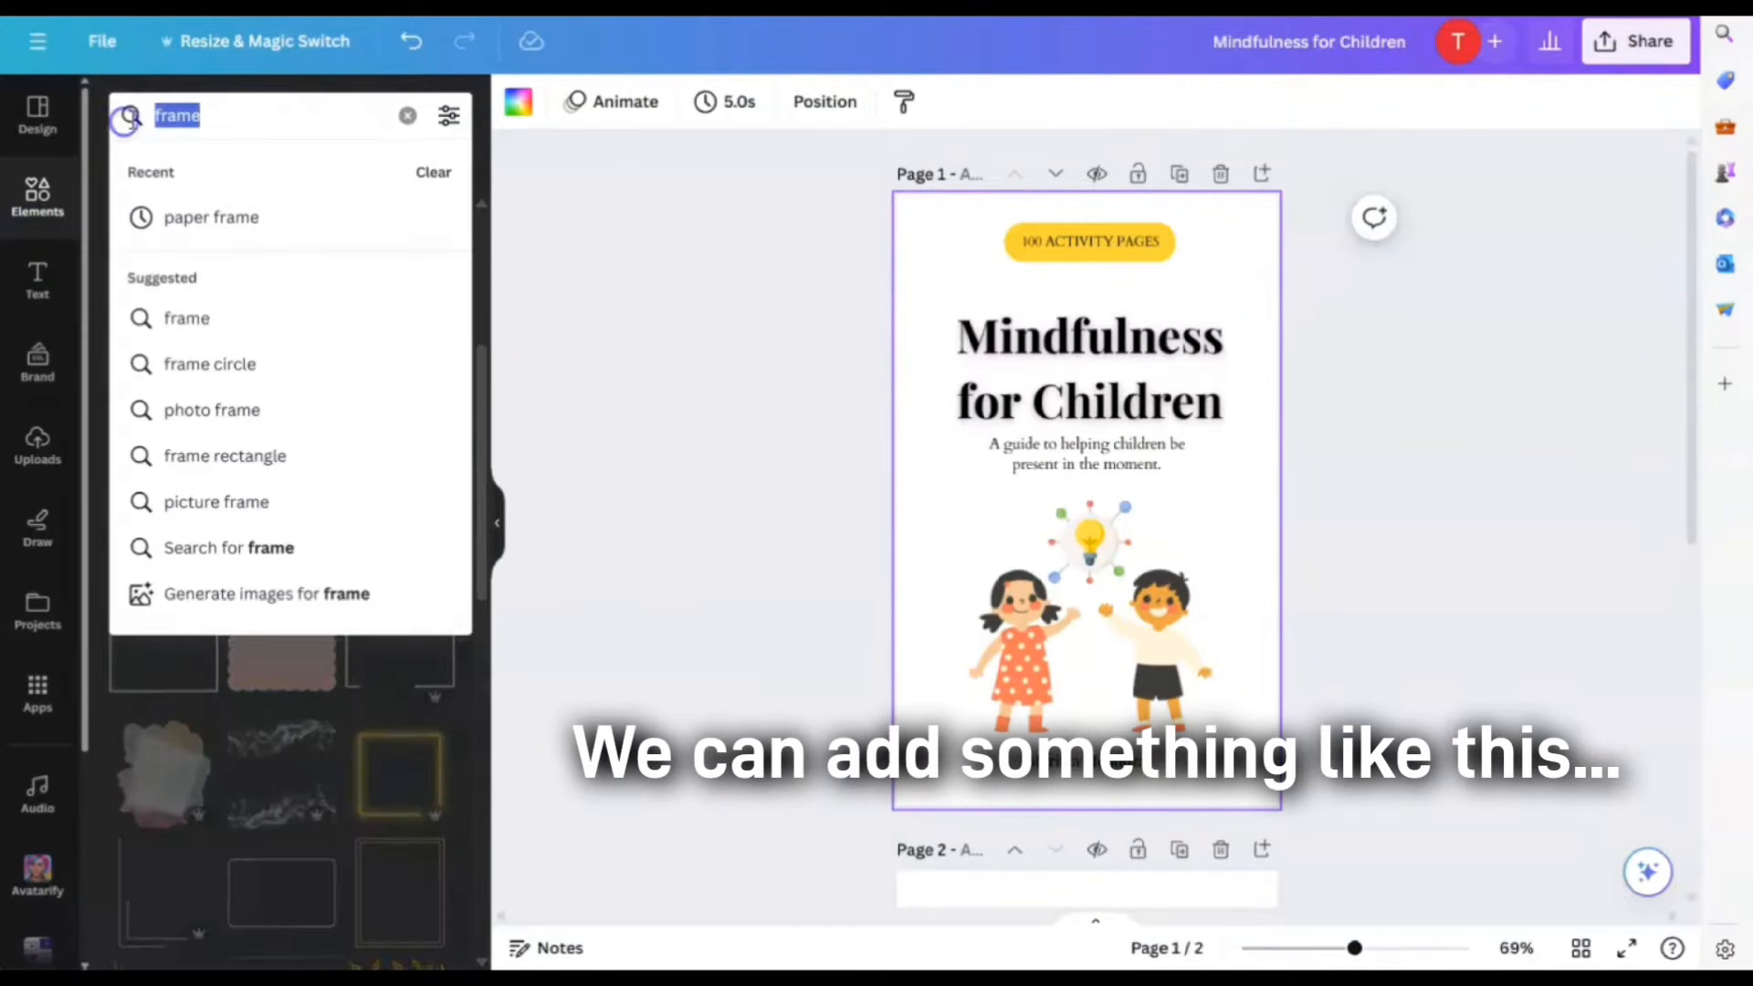
{"action": "type", "text": "border"}
{"action": "key", "text": "Return"}
{"action": "scroll", "coordinate": [363, 572], "scroll_direction": "down", "scroll_amount": 3}
{"action": "scroll", "coordinate": [365, 572], "scroll_direction": "down", "scroll_amount": 3}
Add the dotted border strip upright along the left edge at full height and a duplicate on the right edge
{"action": "left_click", "coordinate": [397, 232]}
{"action": "left_click_drag", "start_coordinate": [1071, 558], "coordinate": [913, 202]}
{"action": "left_click_drag", "start_coordinate": [920, 565], "coordinate": [923, 791]}
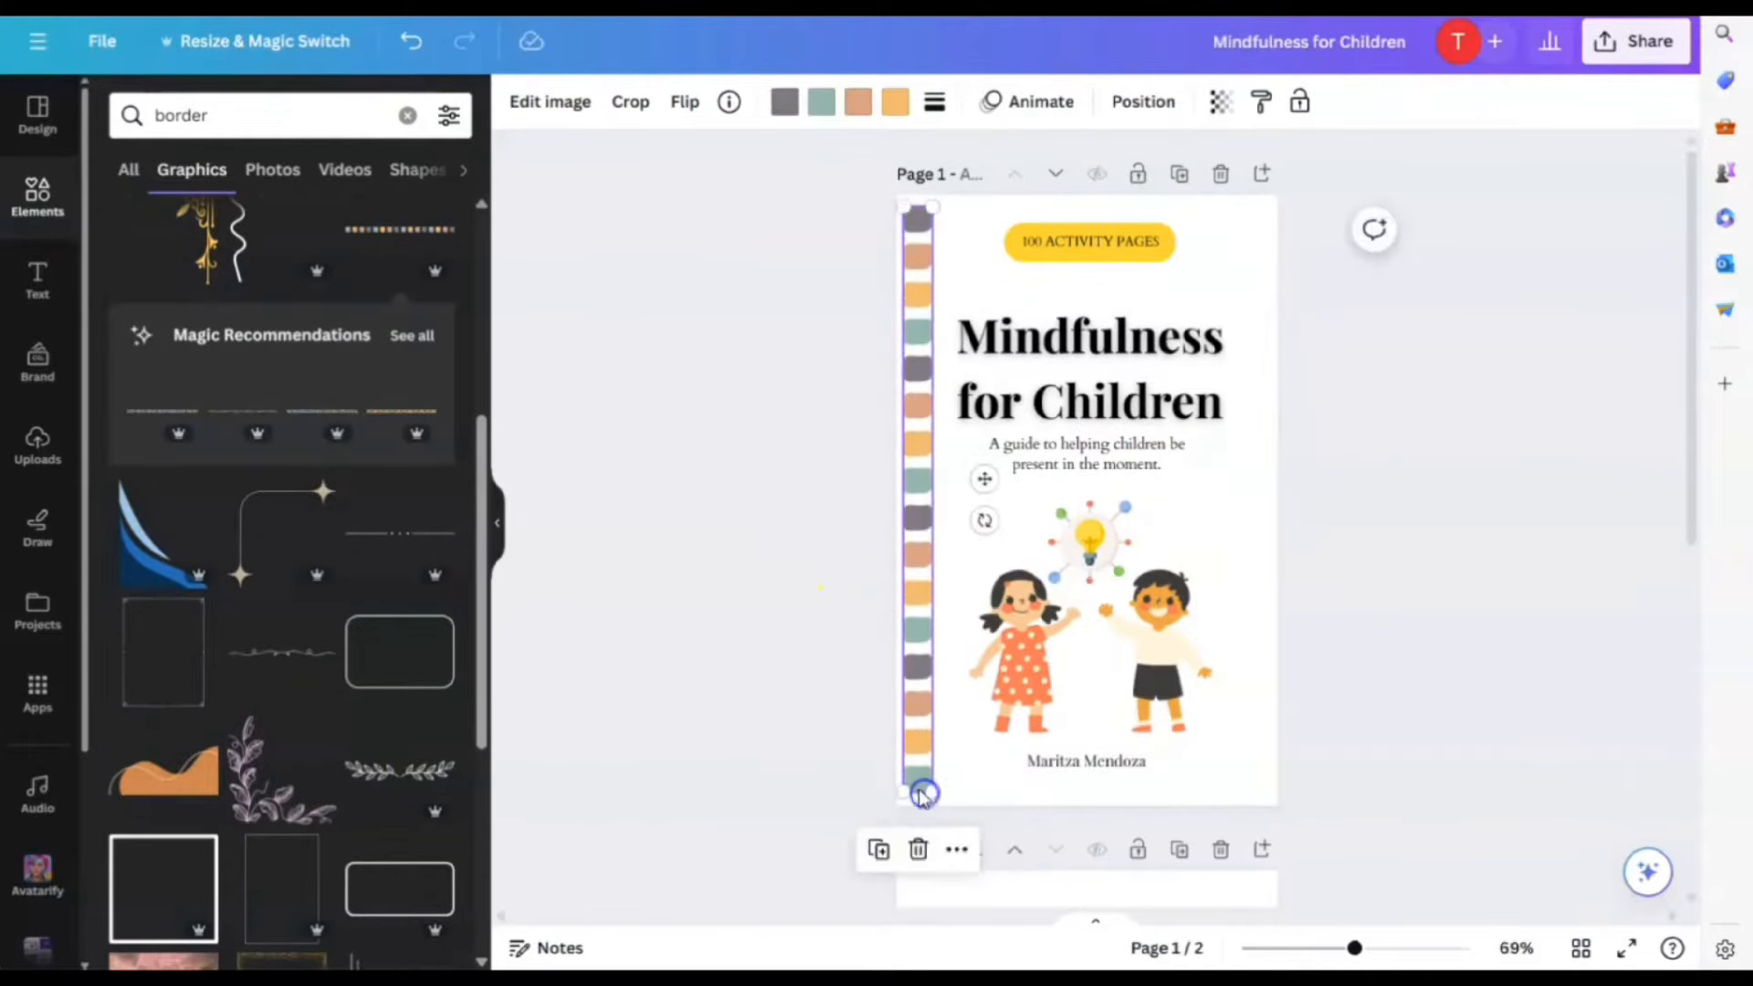
{"action": "left_click", "coordinate": [878, 849]}
{"action": "left_click_drag", "start_coordinate": [930, 484], "coordinate": [1251, 470]}
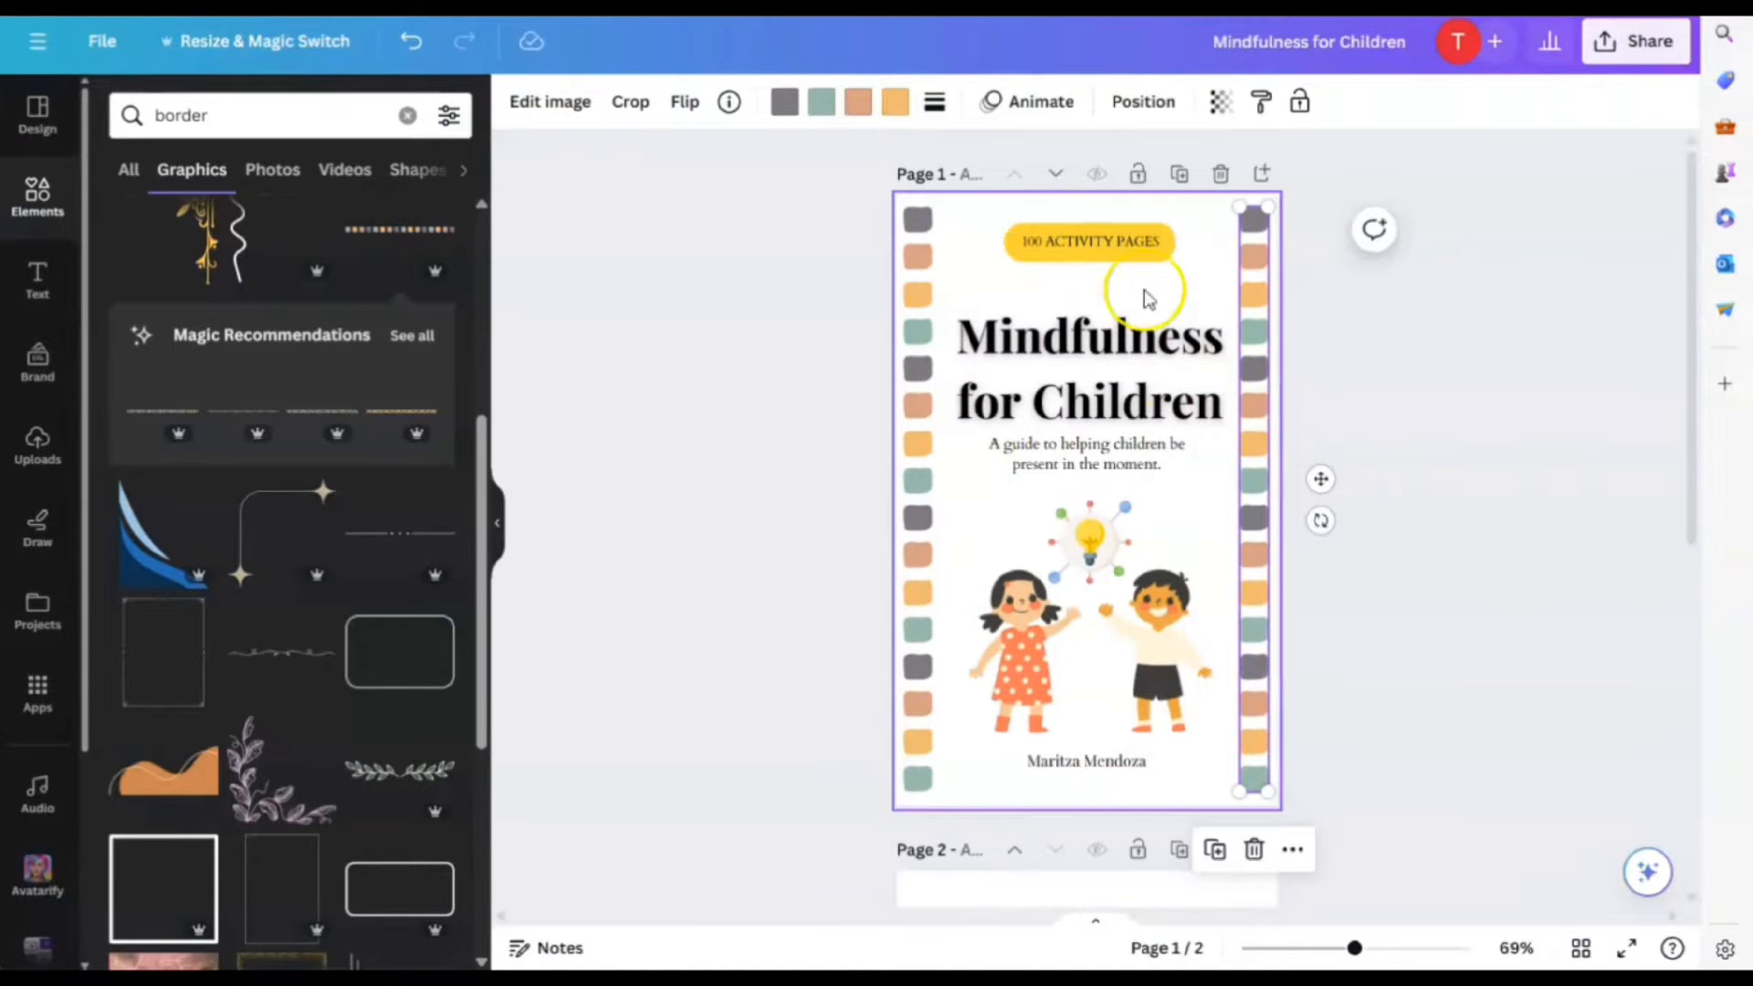
{"action": "left_click", "coordinate": [1147, 292]}
{"action": "left_click", "coordinate": [919, 324]}
{"action": "left_click", "coordinate": [815, 103]}
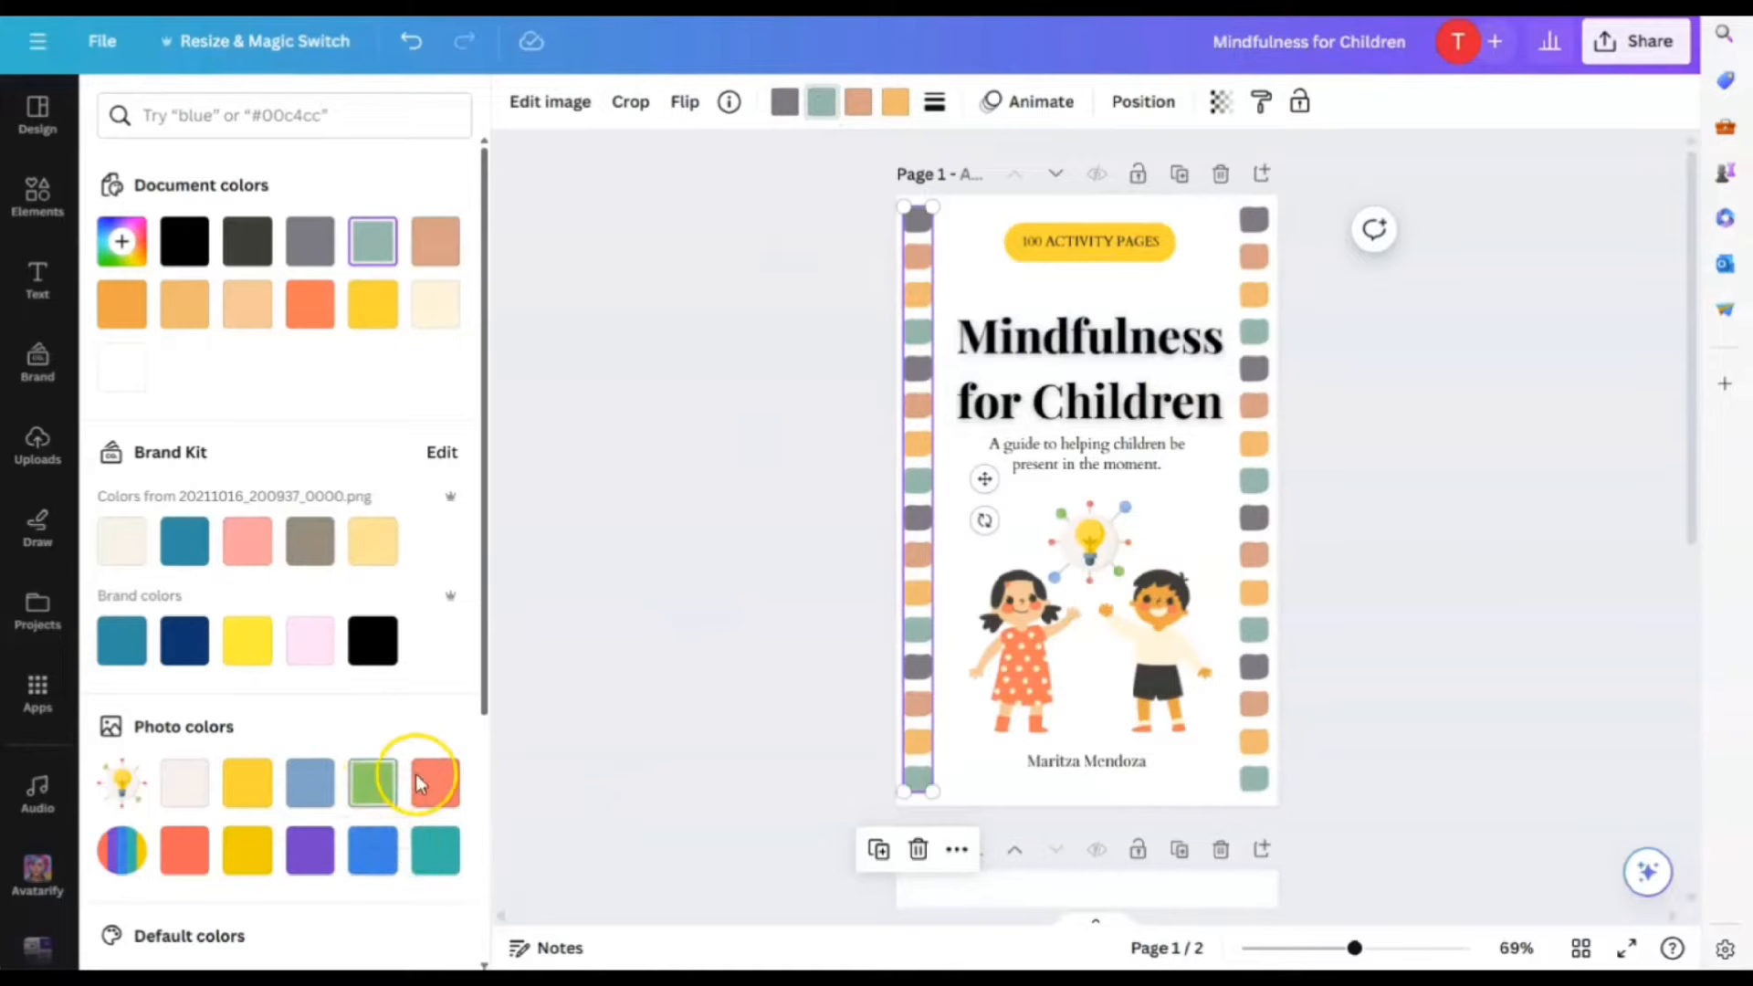
Recolour the left strip's teal, peach and orange squares to green, coral and yellow
{"action": "left_click", "coordinate": [389, 785]}
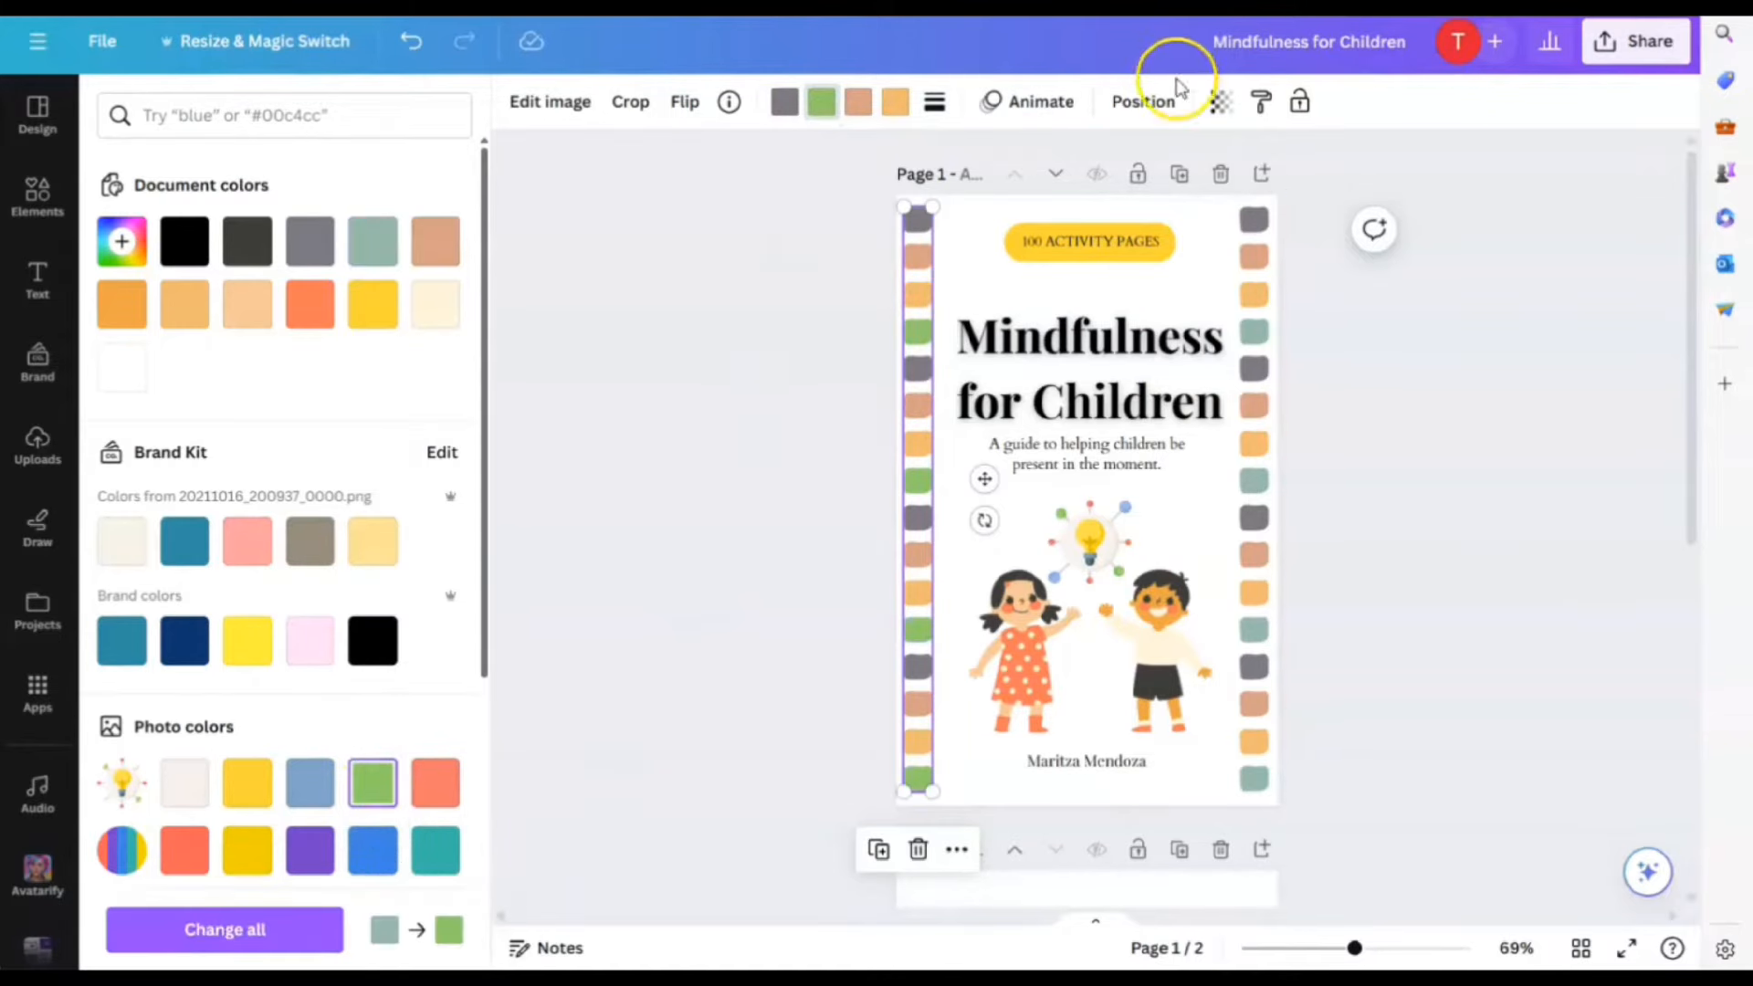
{"action": "left_click", "coordinate": [857, 108]}
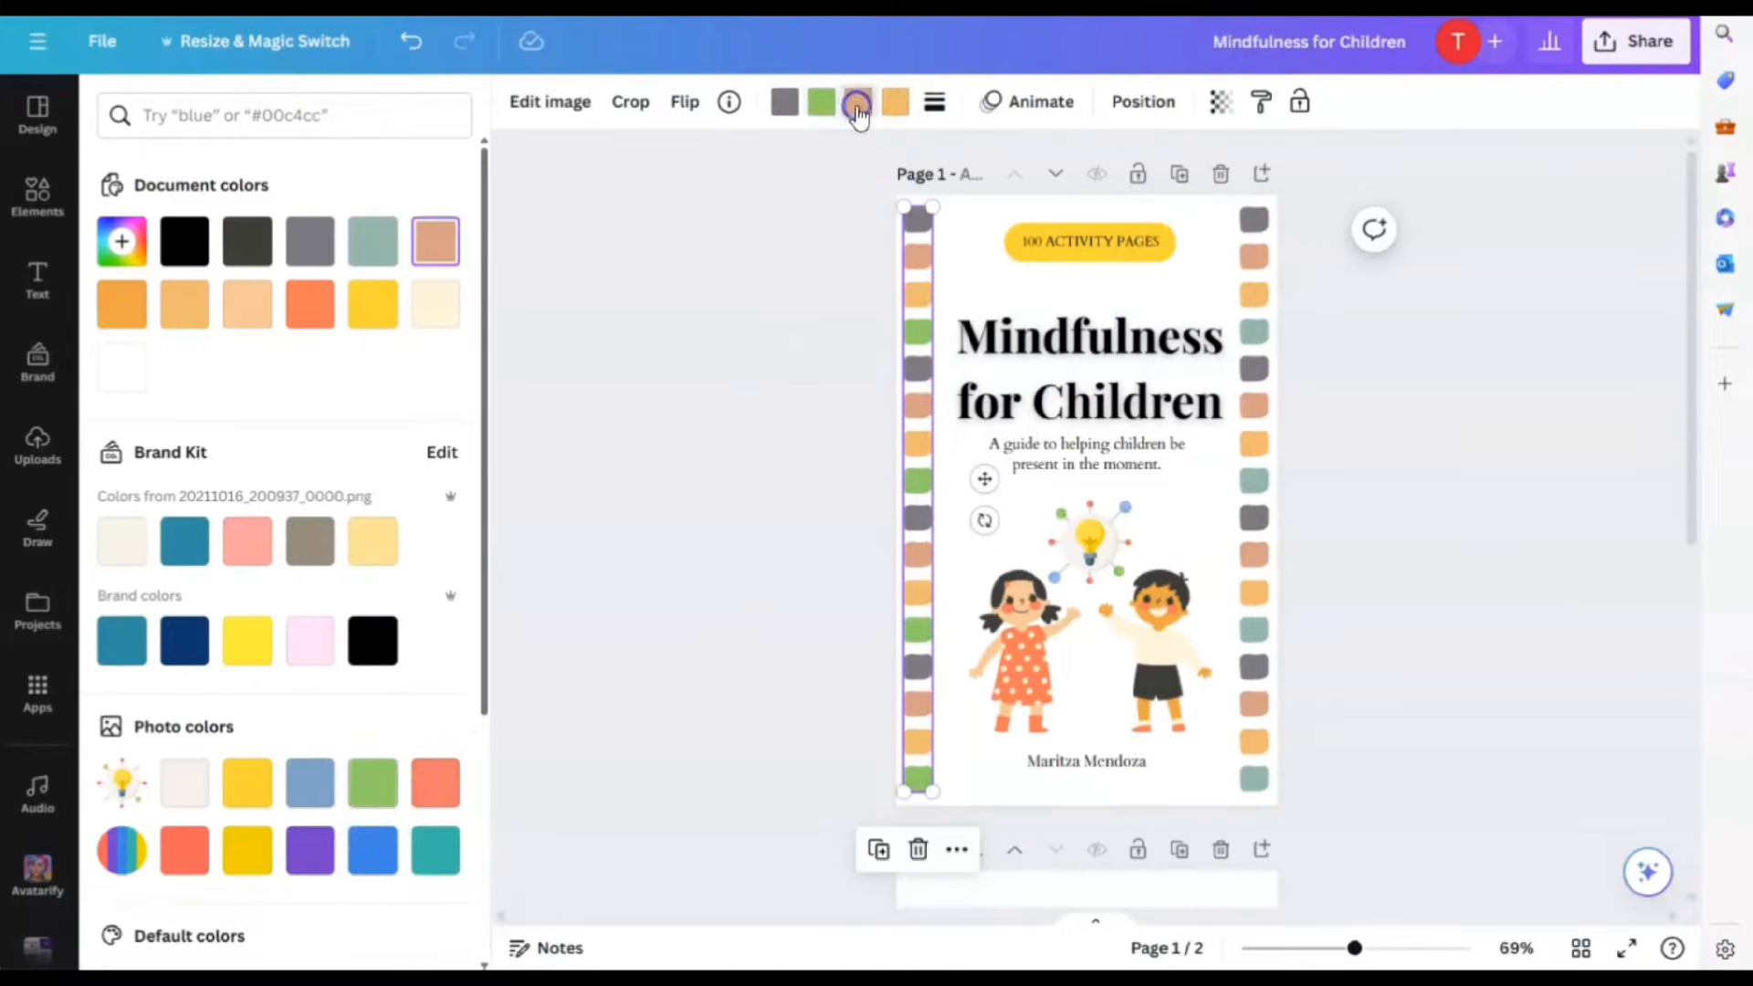
{"action": "left_click", "coordinate": [438, 781]}
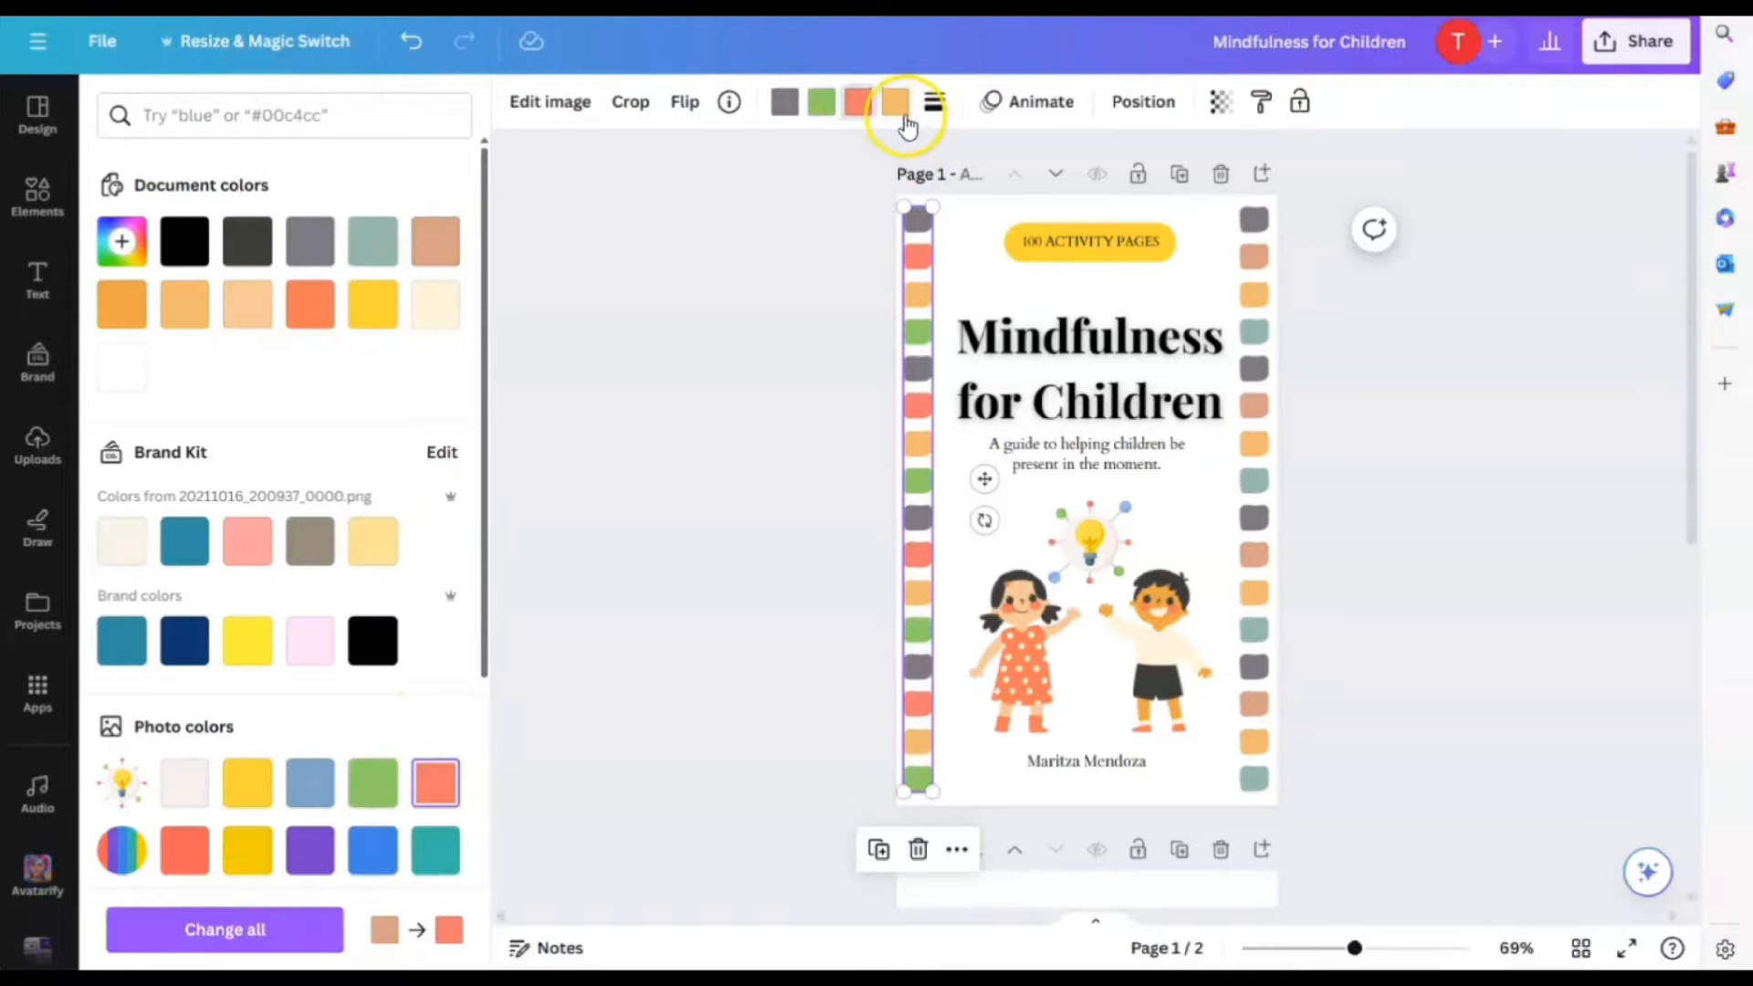
{"action": "left_click", "coordinate": [899, 107]}
{"action": "left_click", "coordinate": [245, 783]}
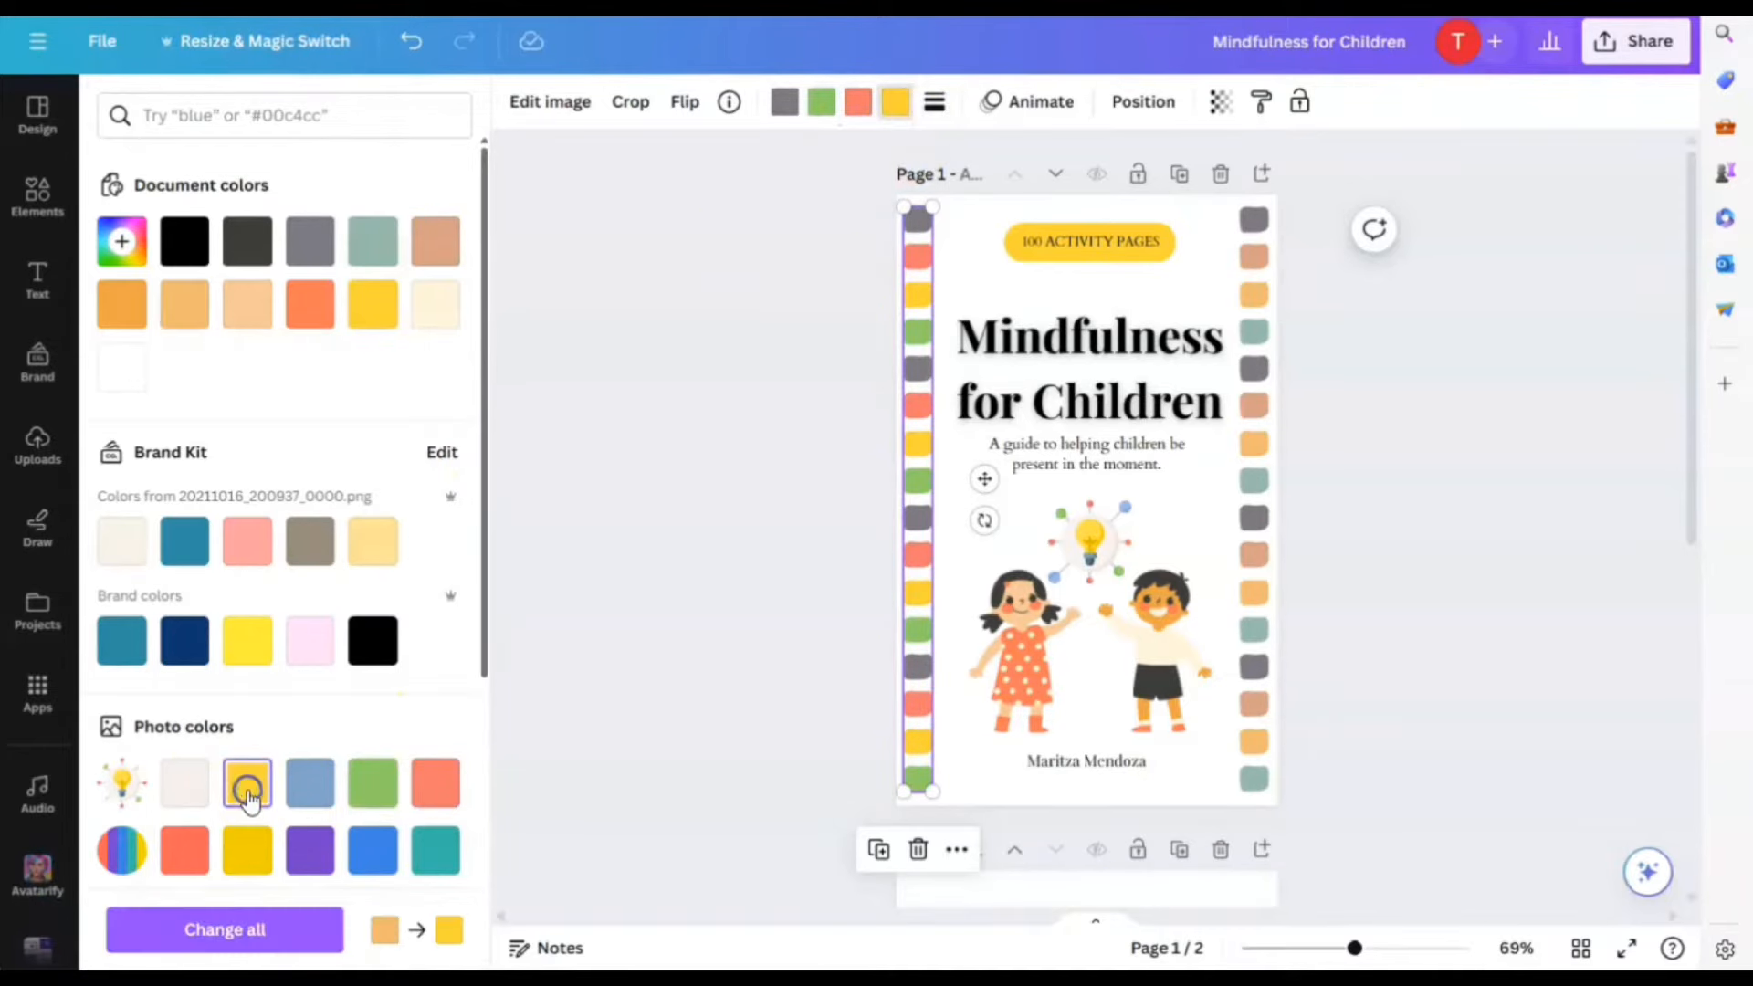
Recolour the right strip's orange, tan and grey squares to yellow, coral and blue
{"action": "left_click", "coordinate": [1250, 519]}
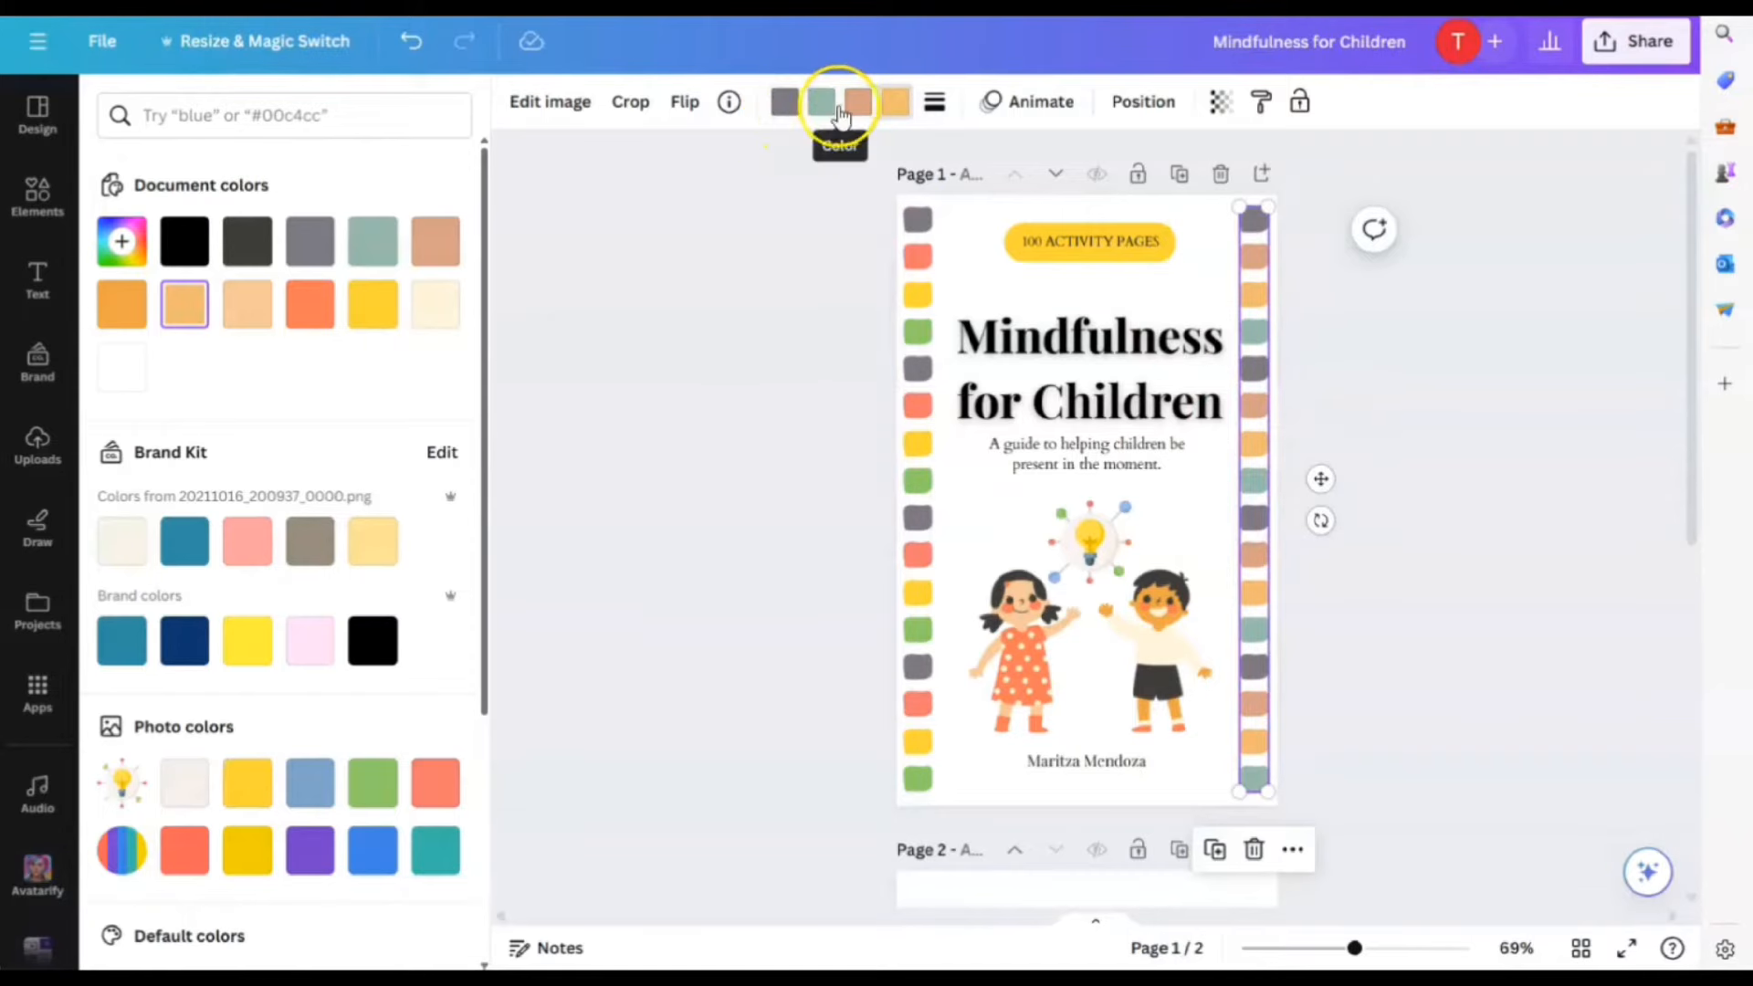
{"action": "left_click", "coordinate": [232, 790]}
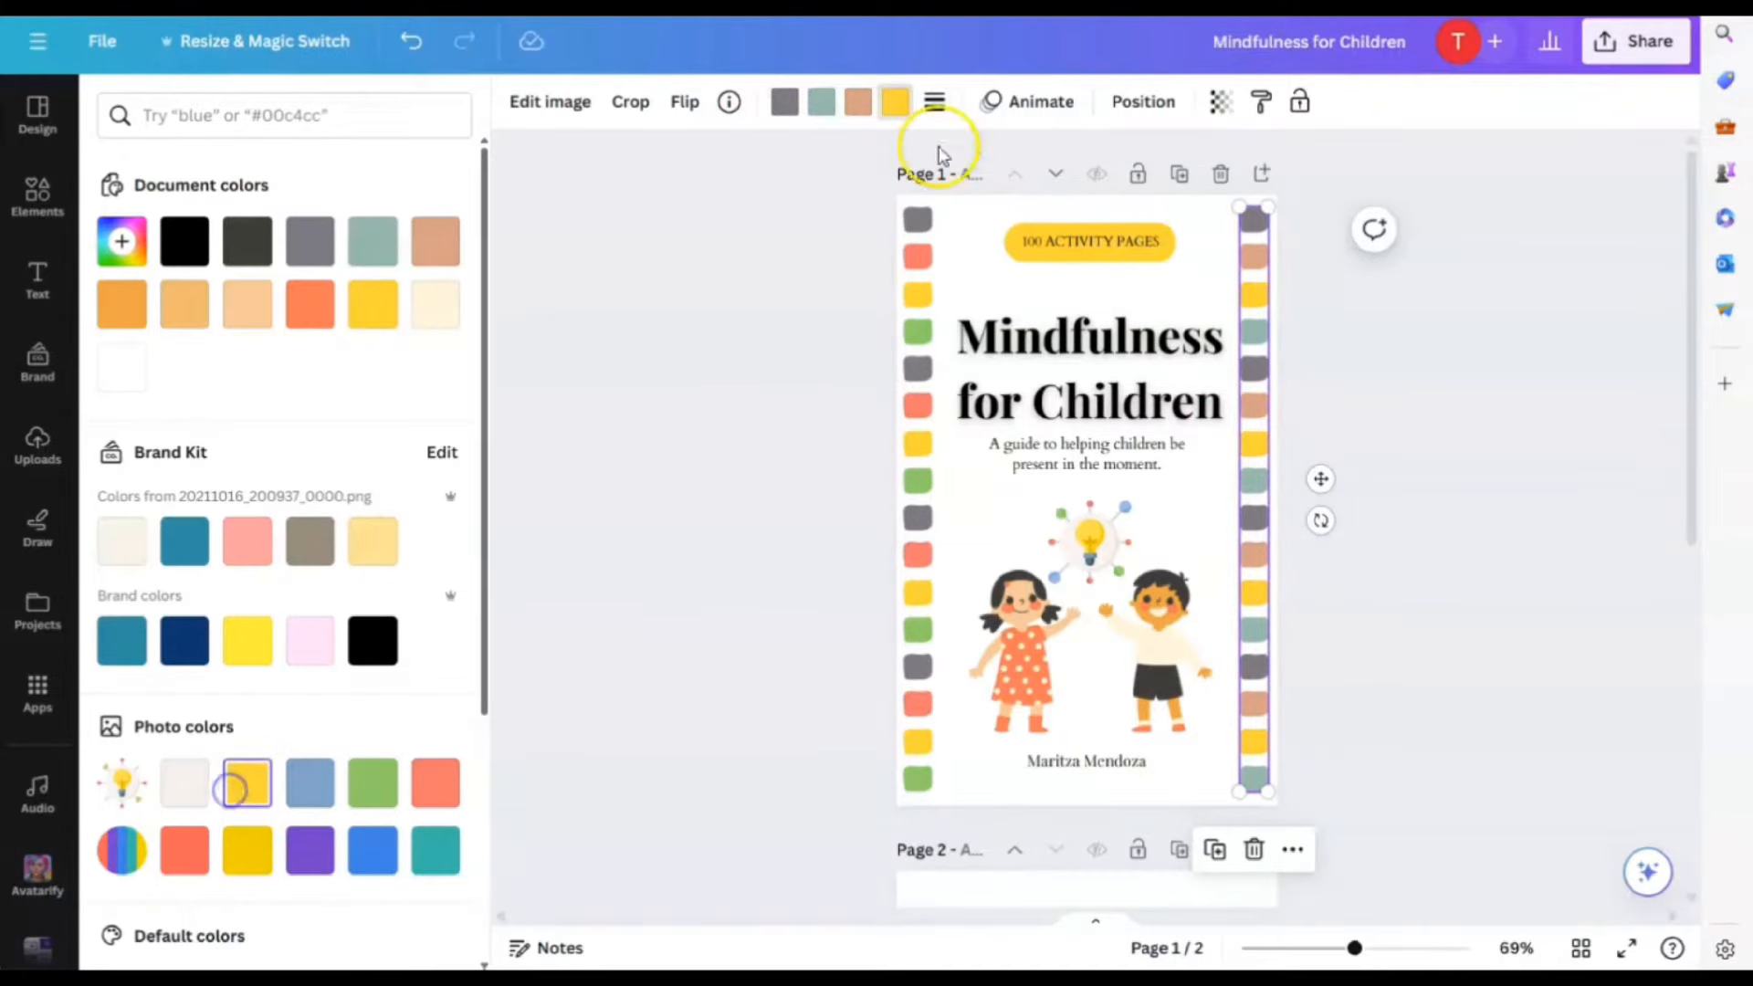
{"action": "left_click", "coordinate": [435, 783]}
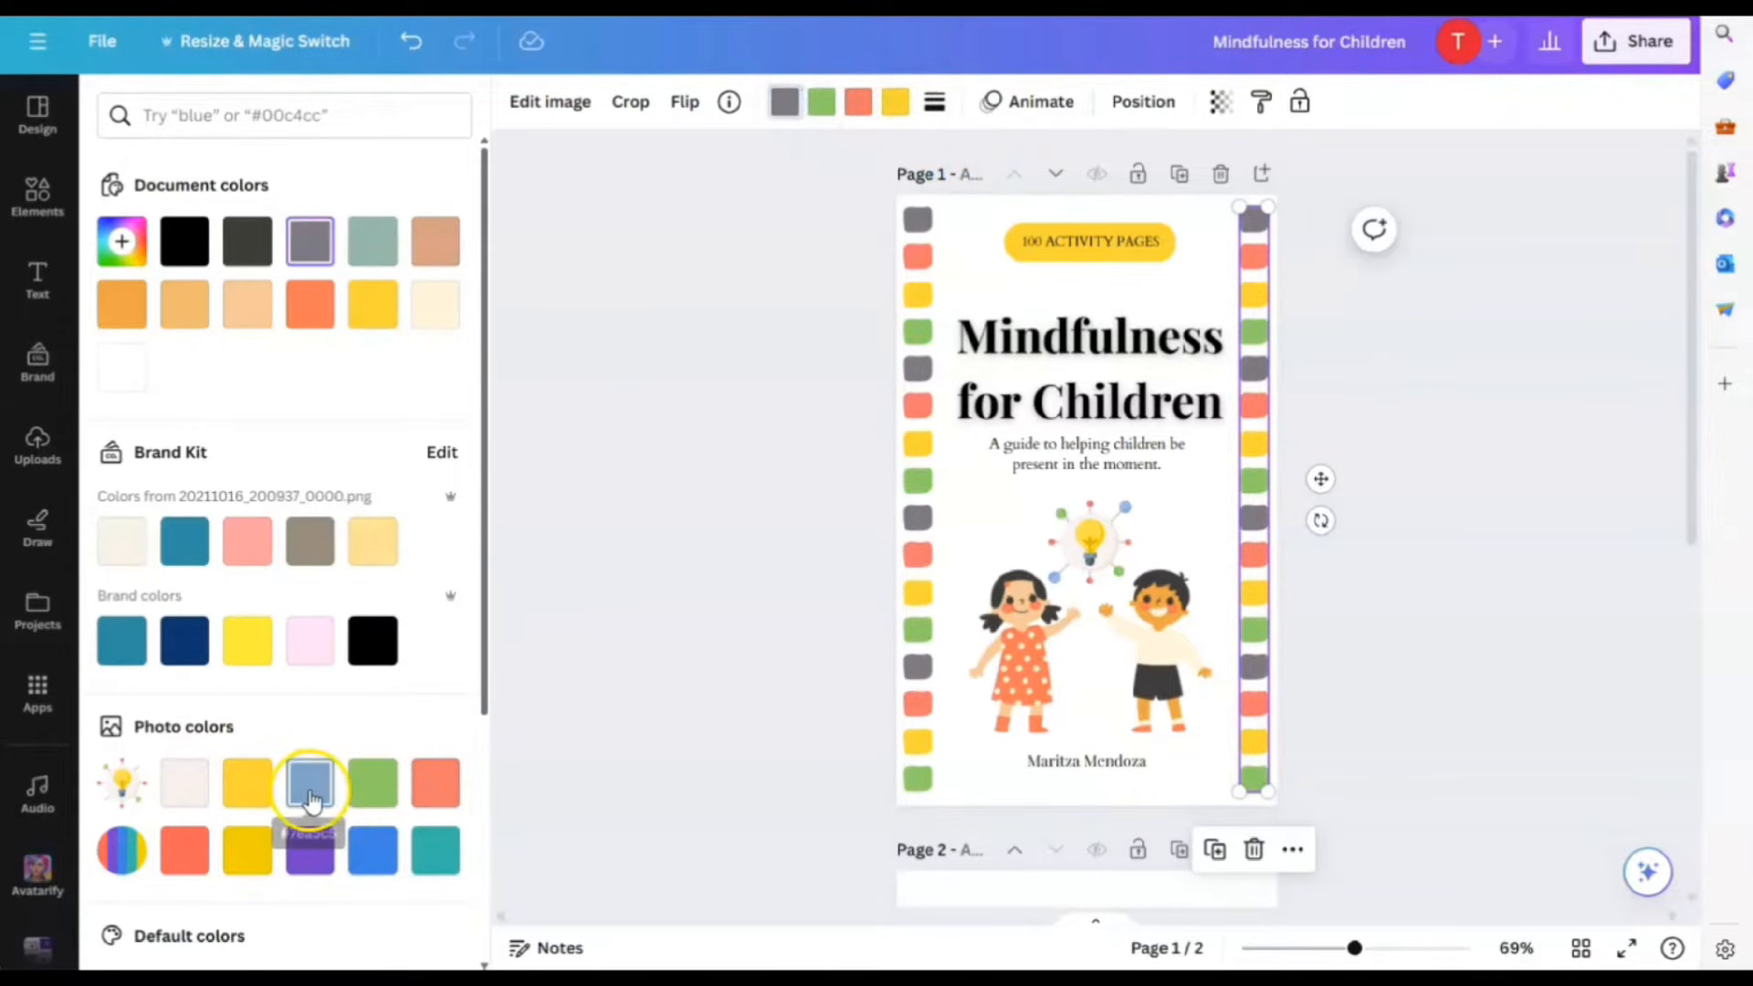
{"action": "left_click", "coordinate": [309, 783]}
Turn the left strip's grey squares blue
{"action": "left_click", "coordinate": [918, 232]}
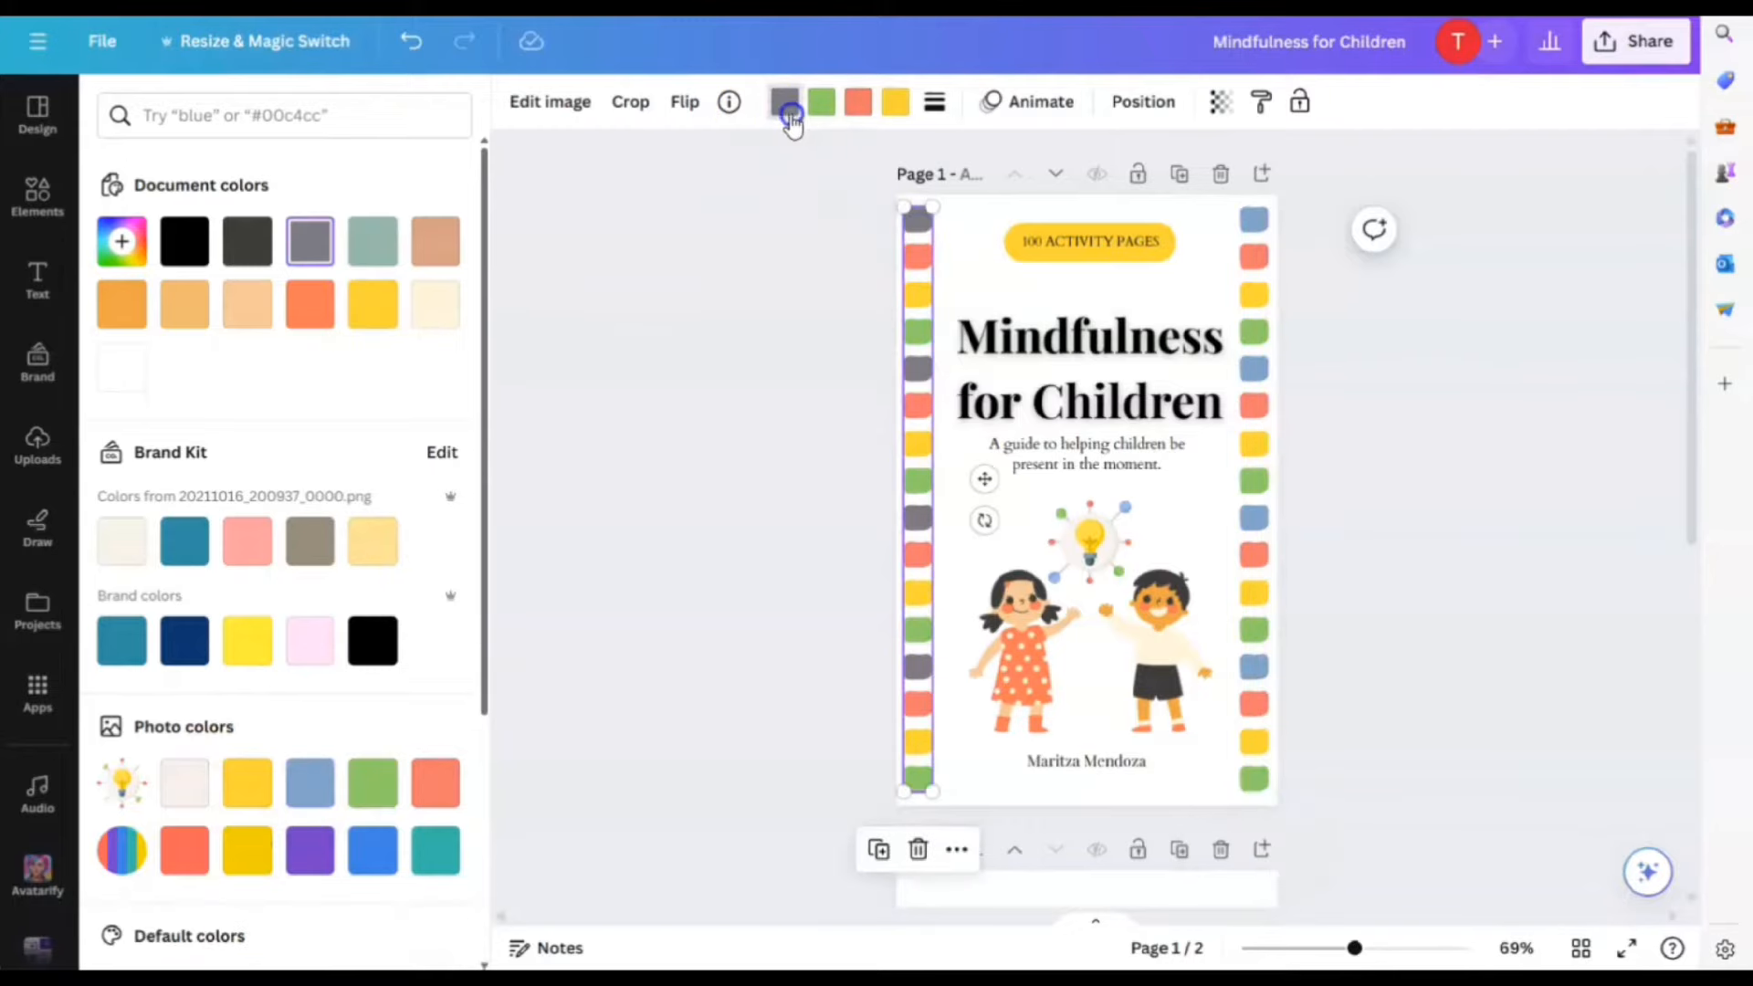
{"action": "left_click", "coordinate": [789, 110]}
{"action": "left_click", "coordinate": [780, 104]}
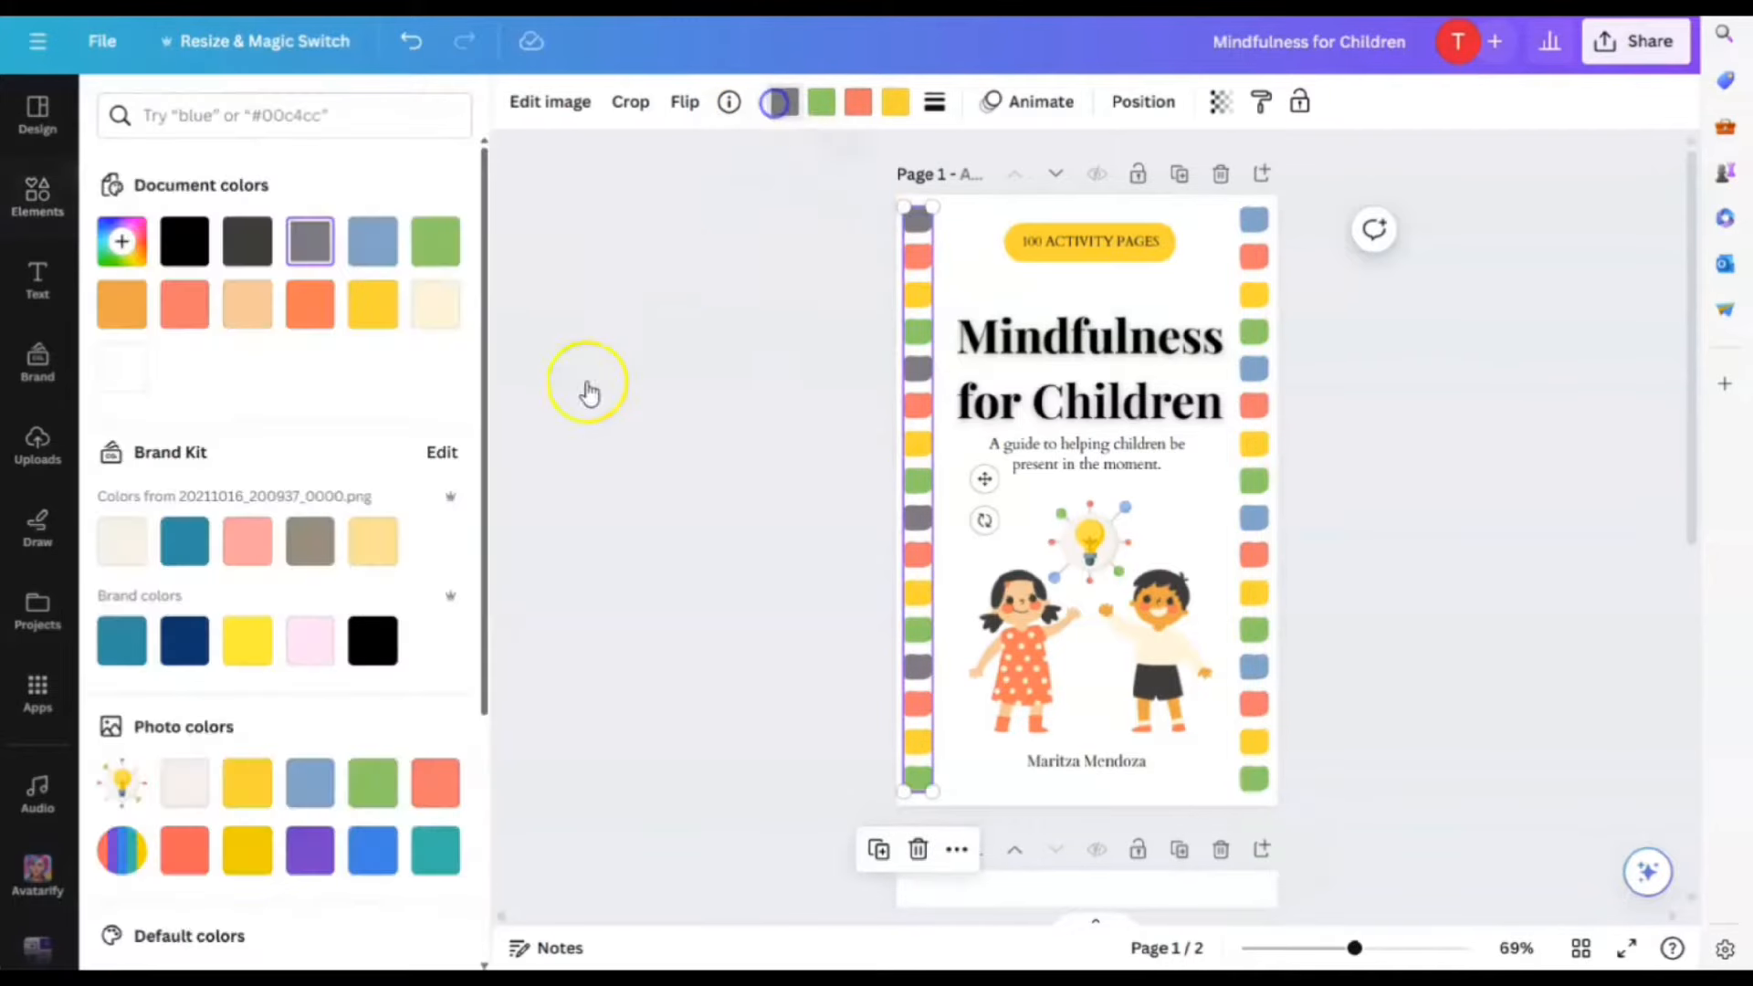
{"action": "left_click", "coordinate": [314, 782]}
{"action": "left_click", "coordinate": [1342, 469]}
{"action": "left_click", "coordinate": [1374, 524]}
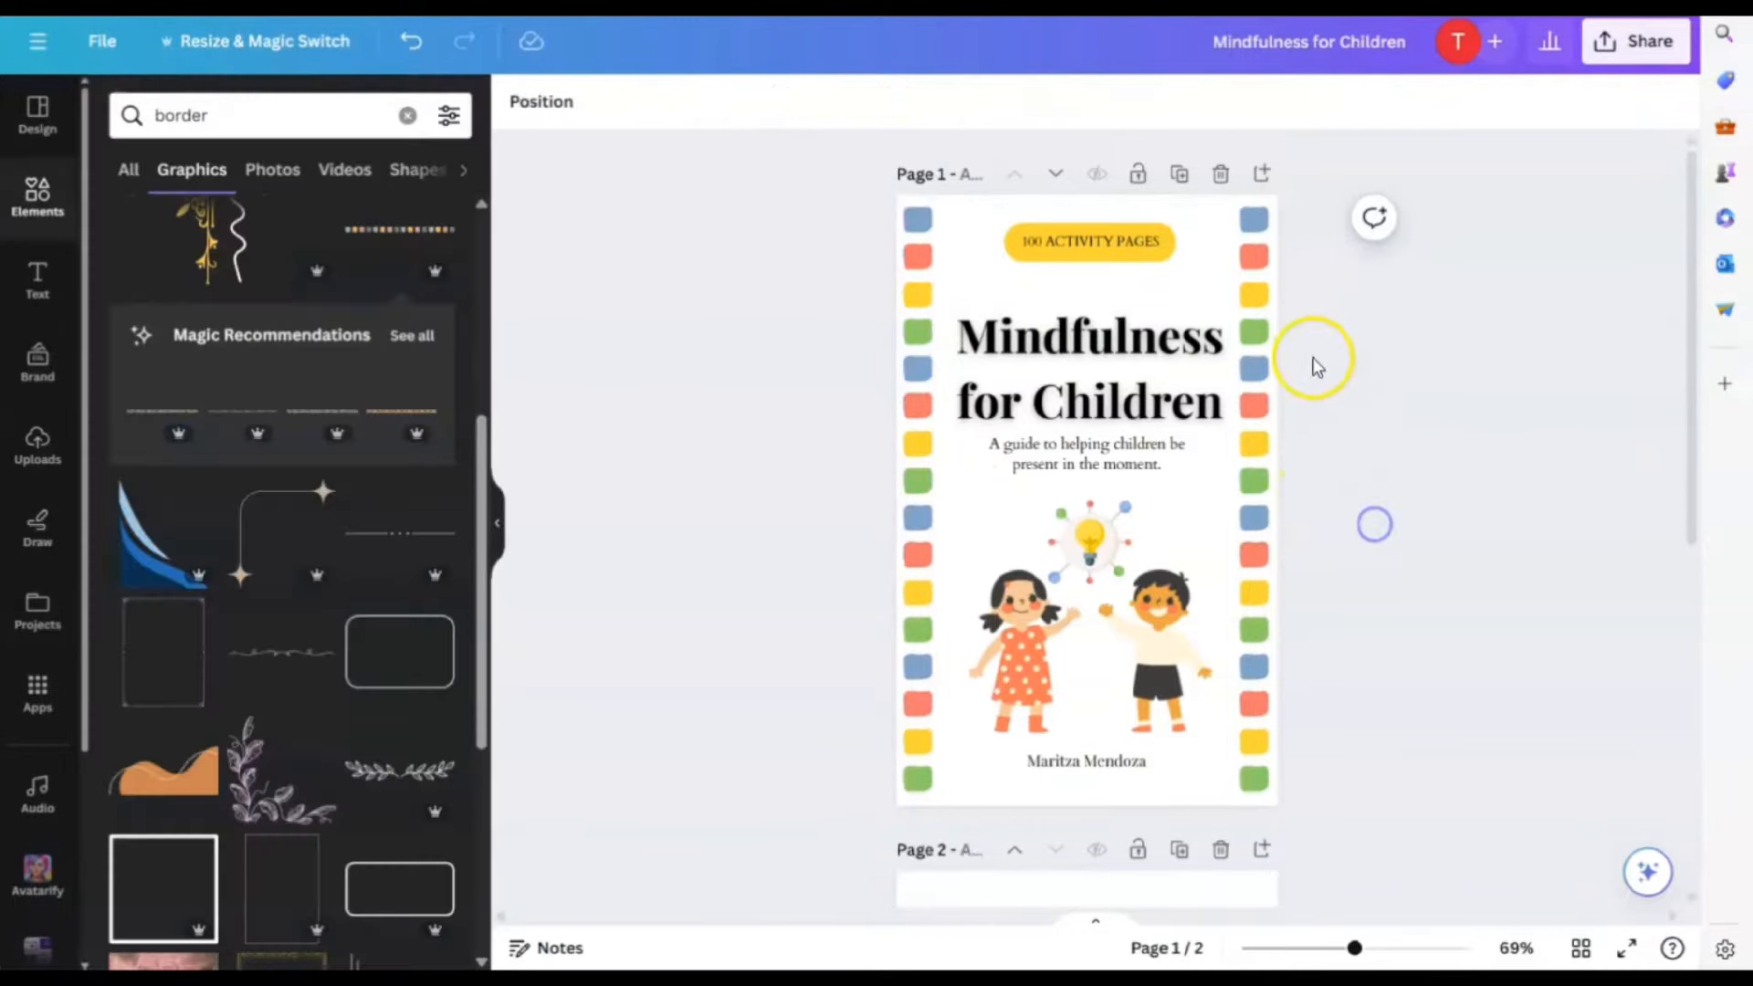
Stretch and snap both side strips so they reach the page's top and side edges
{"action": "left_click_drag", "start_coordinate": [1271, 372], "coordinate": [1287, 382]}
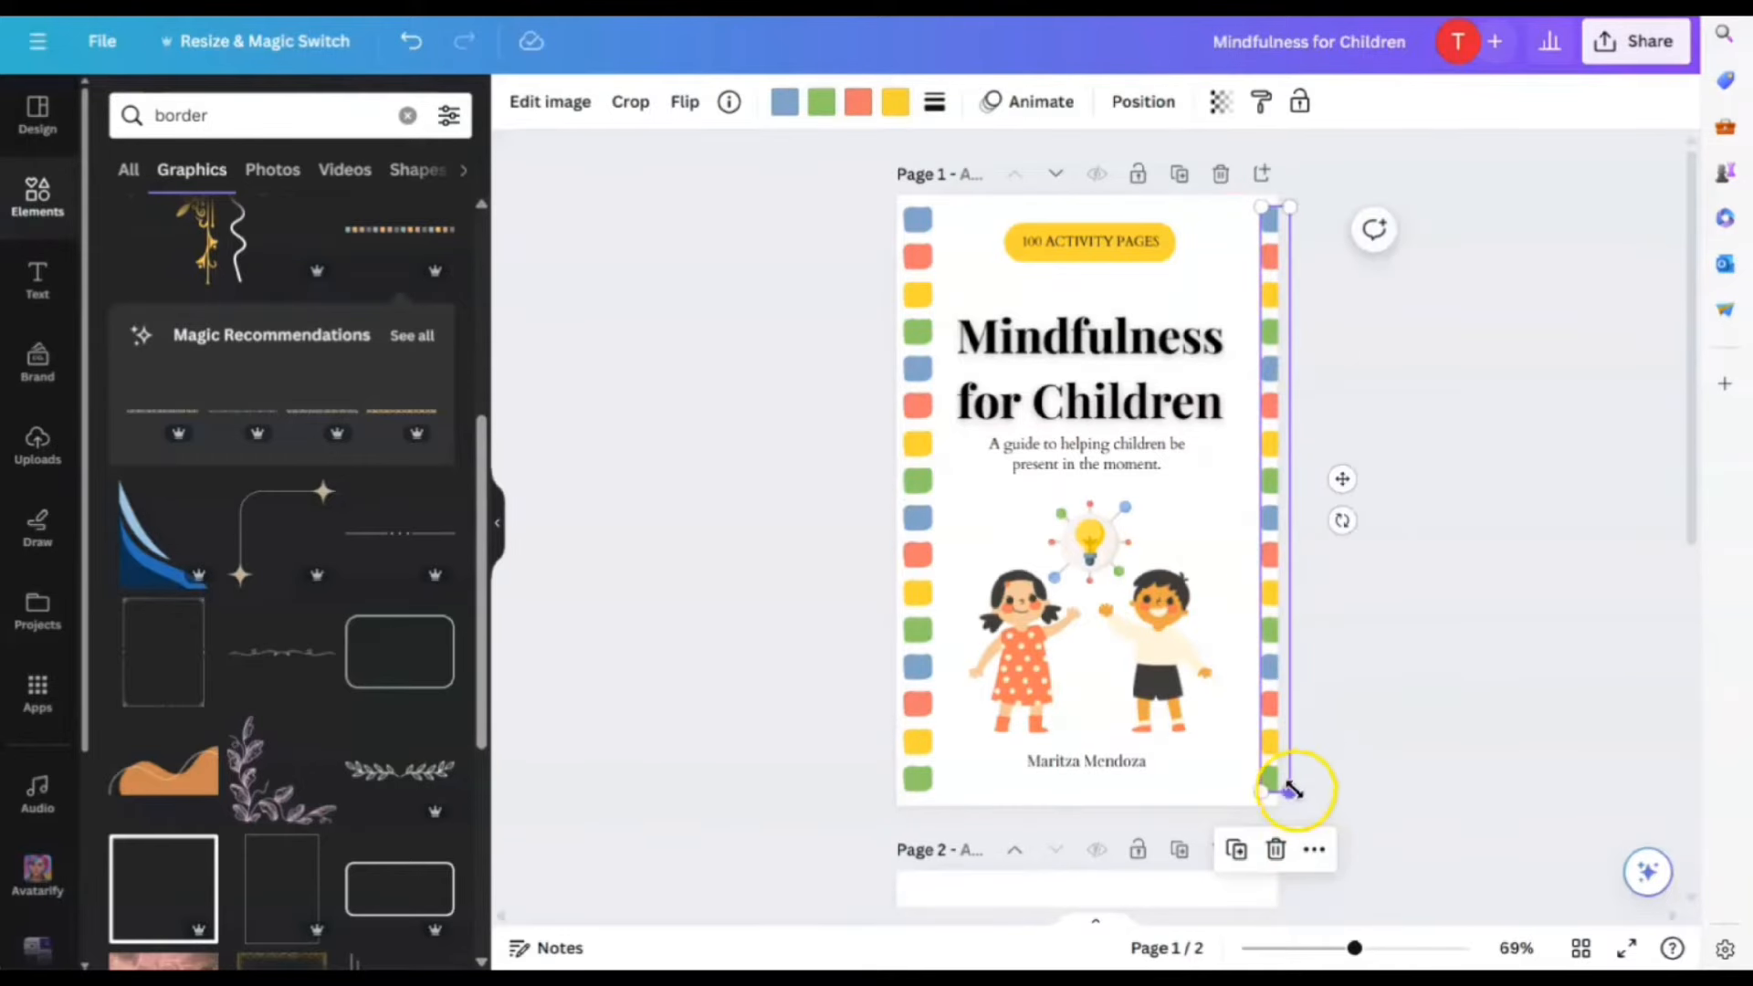
{"action": "left_click_drag", "start_coordinate": [1293, 206], "coordinate": [1303, 200]}
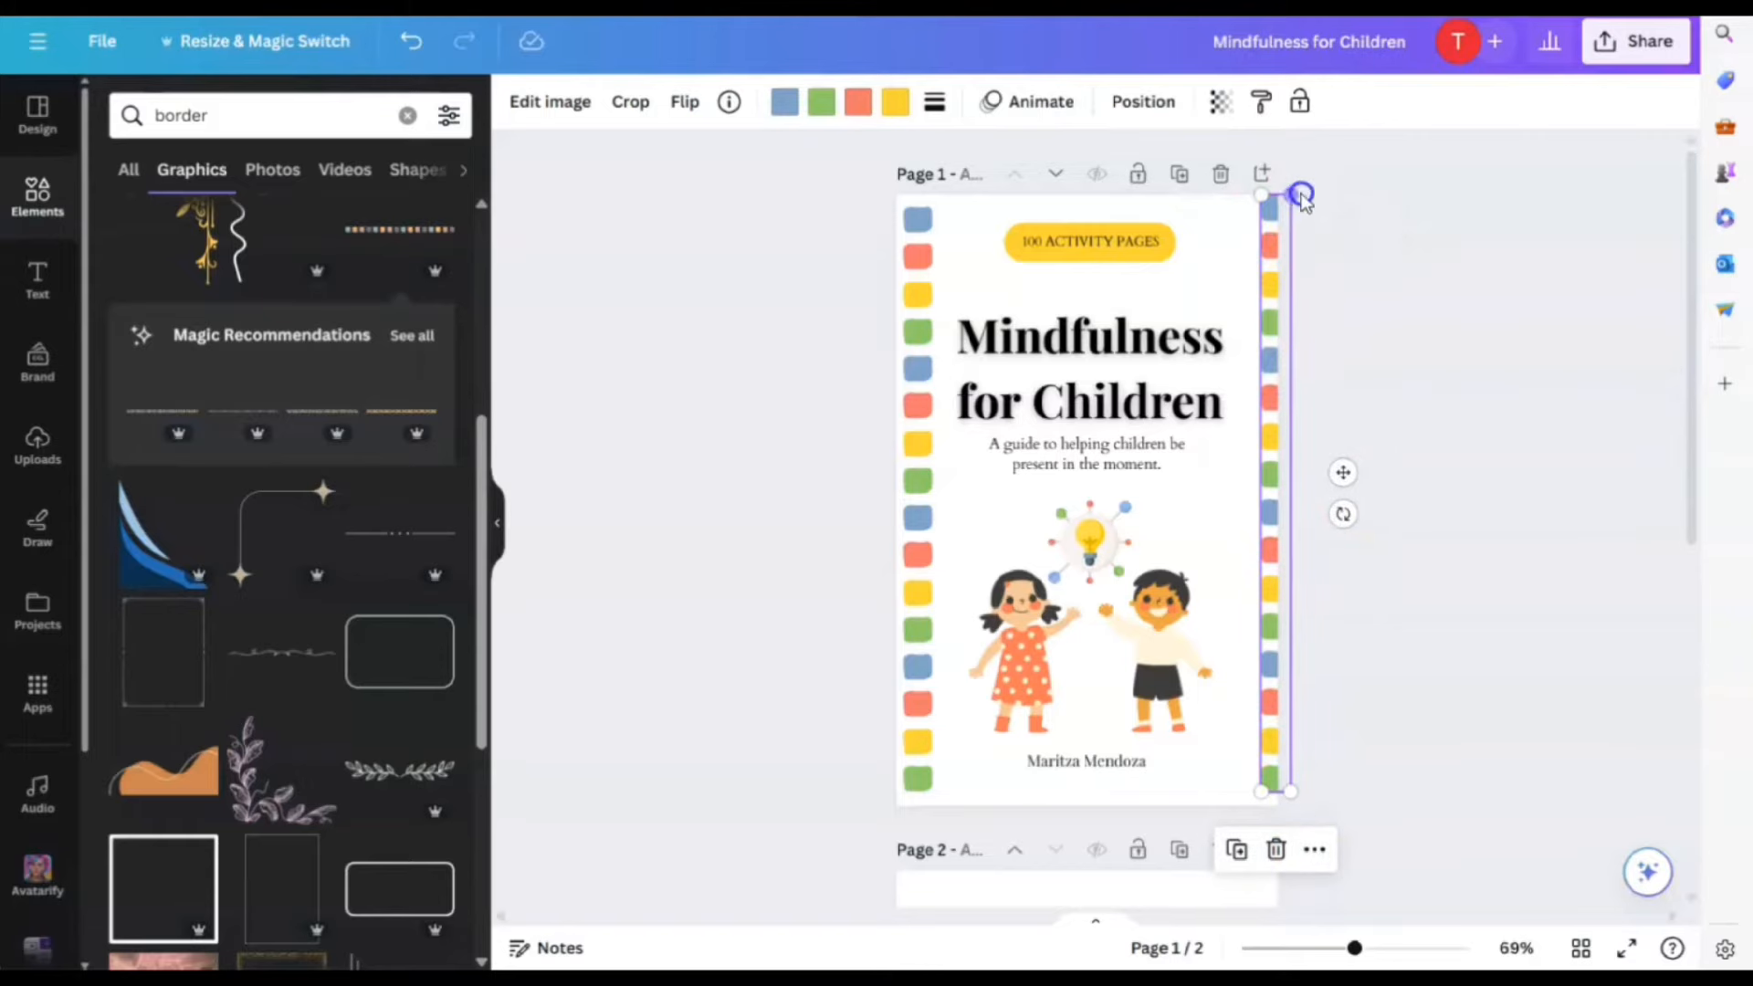
{"action": "left_click_drag", "start_coordinate": [1274, 376], "coordinate": [1279, 369]}
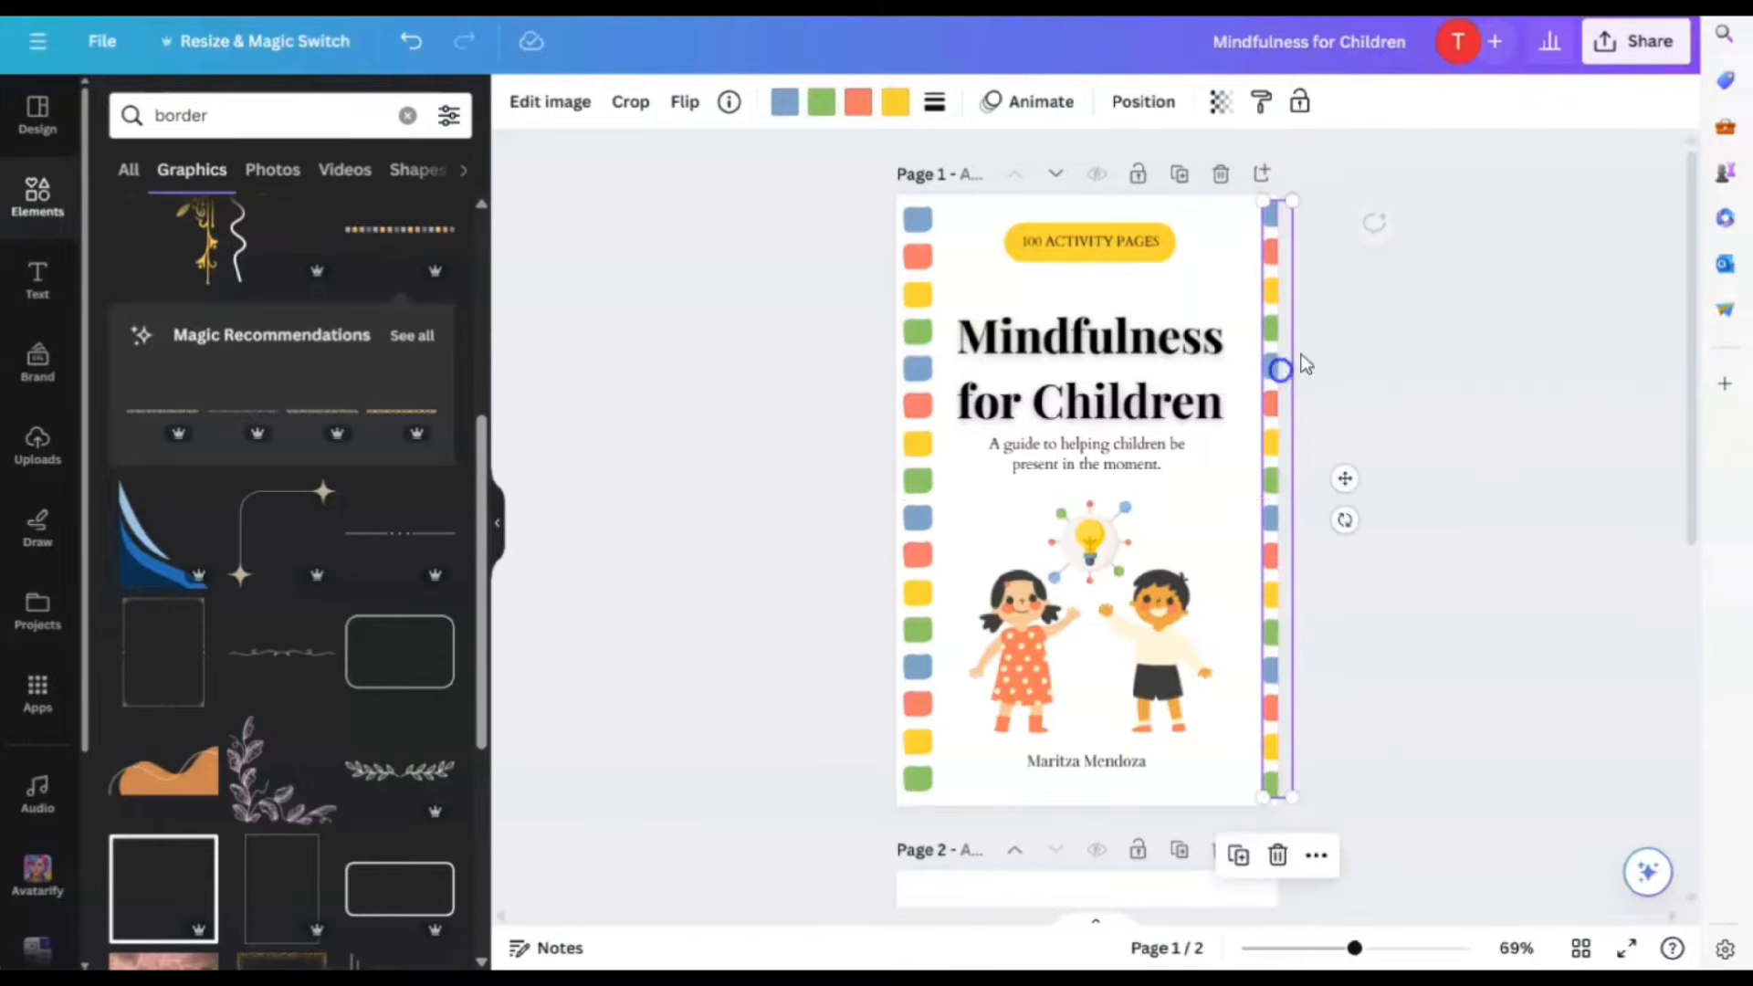
{"action": "left_click_drag", "start_coordinate": [1295, 199], "coordinate": [1308, 188]}
{"action": "left_click", "coordinate": [1281, 272]}
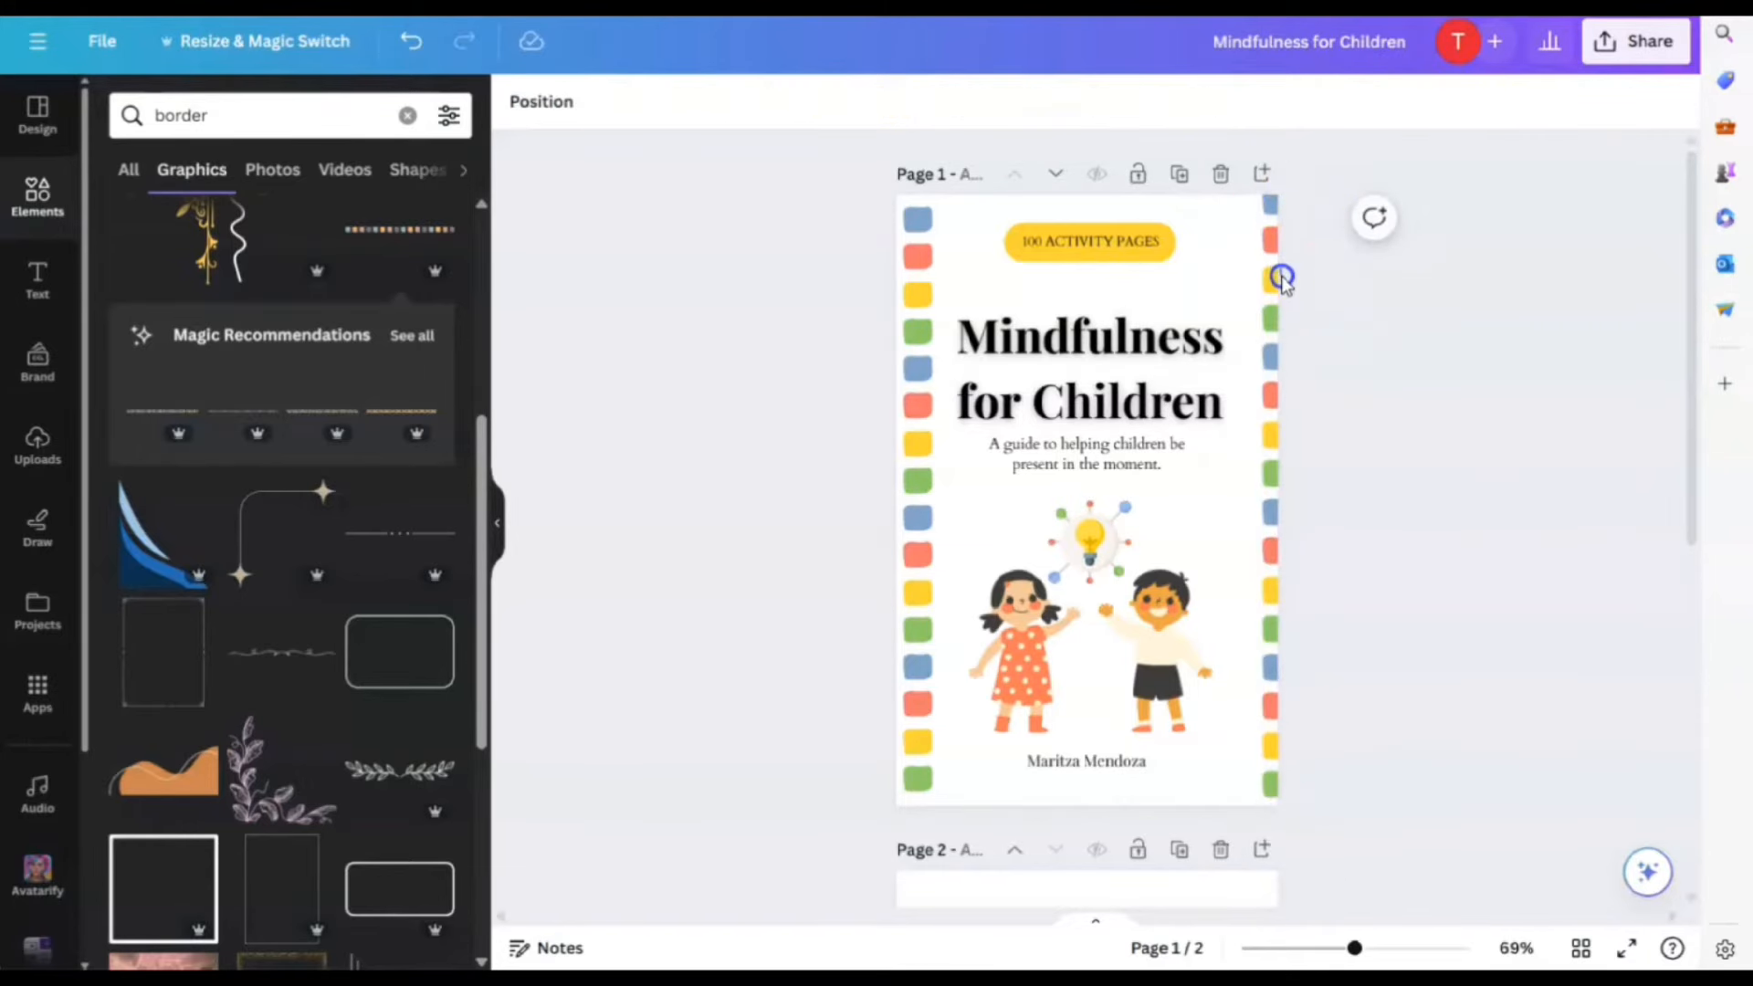
{"action": "left_click_drag", "start_coordinate": [1266, 288], "coordinate": [916, 290]}
{"action": "left_click_drag", "start_coordinate": [900, 210], "coordinate": [888, 180]}
{"action": "left_click_drag", "start_coordinate": [913, 303], "coordinate": [892, 317]}
{"action": "left_click", "coordinate": [892, 256]}
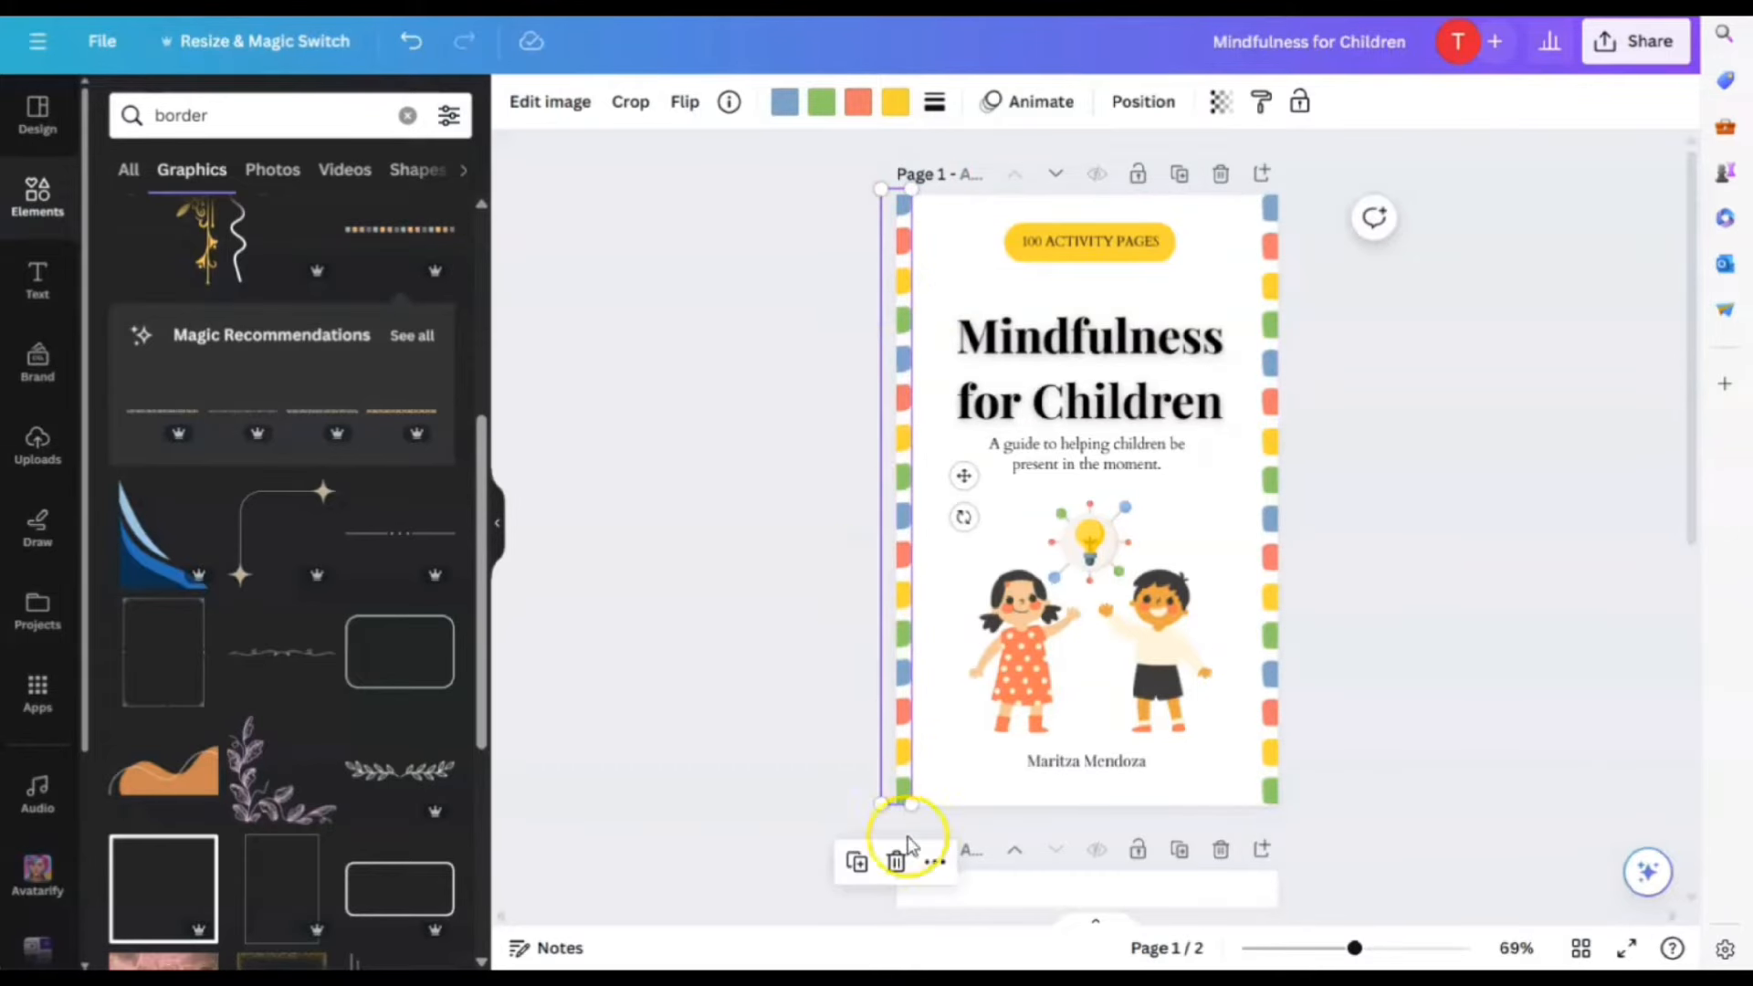
Duplicate a strip, rotate it horizontal along the top edge, and place a matching strip along the bottom
{"action": "left_click", "coordinate": [854, 861]}
{"action": "left_click_drag", "start_coordinate": [895, 594], "coordinate": [1054, 575]}
{"action": "left_click_drag", "start_coordinate": [1123, 506], "coordinate": [1088, 194]}
{"action": "left_click_drag", "start_coordinate": [1260, 485], "coordinate": [1303, 188]}
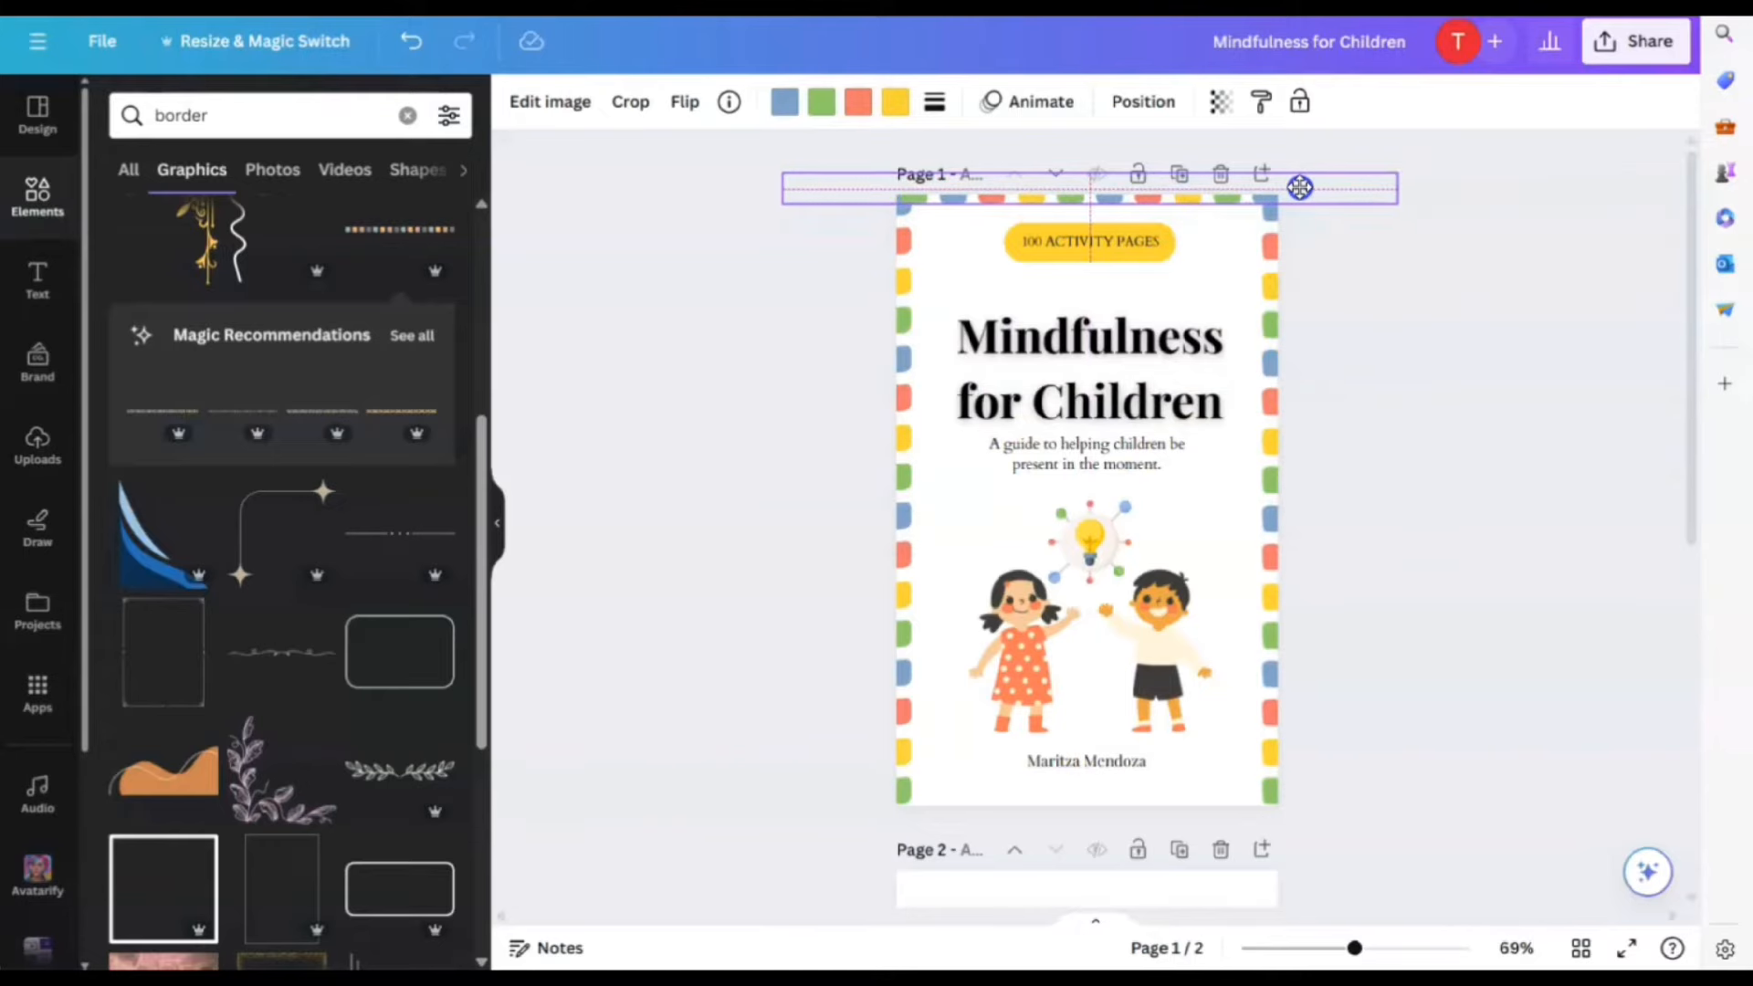
{"action": "left_click_drag", "start_coordinate": [1299, 187], "coordinate": [1300, 186]}
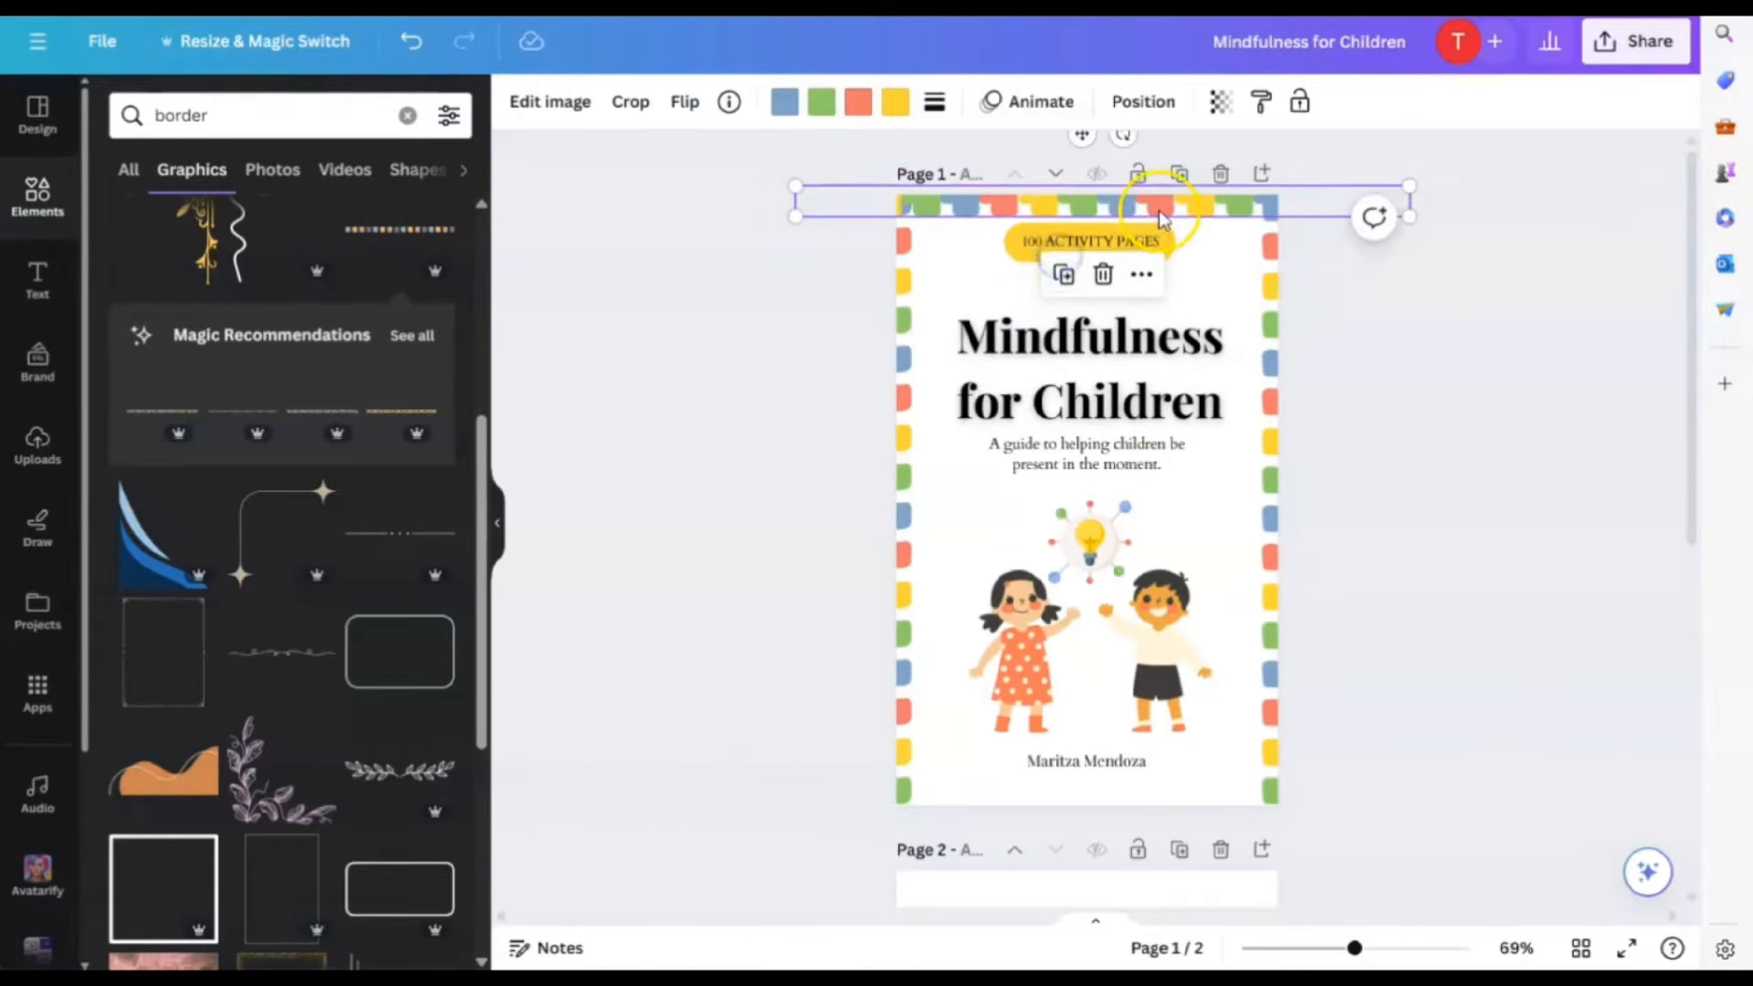
{"action": "left_click_drag", "start_coordinate": [1161, 219], "coordinate": [1189, 810]}
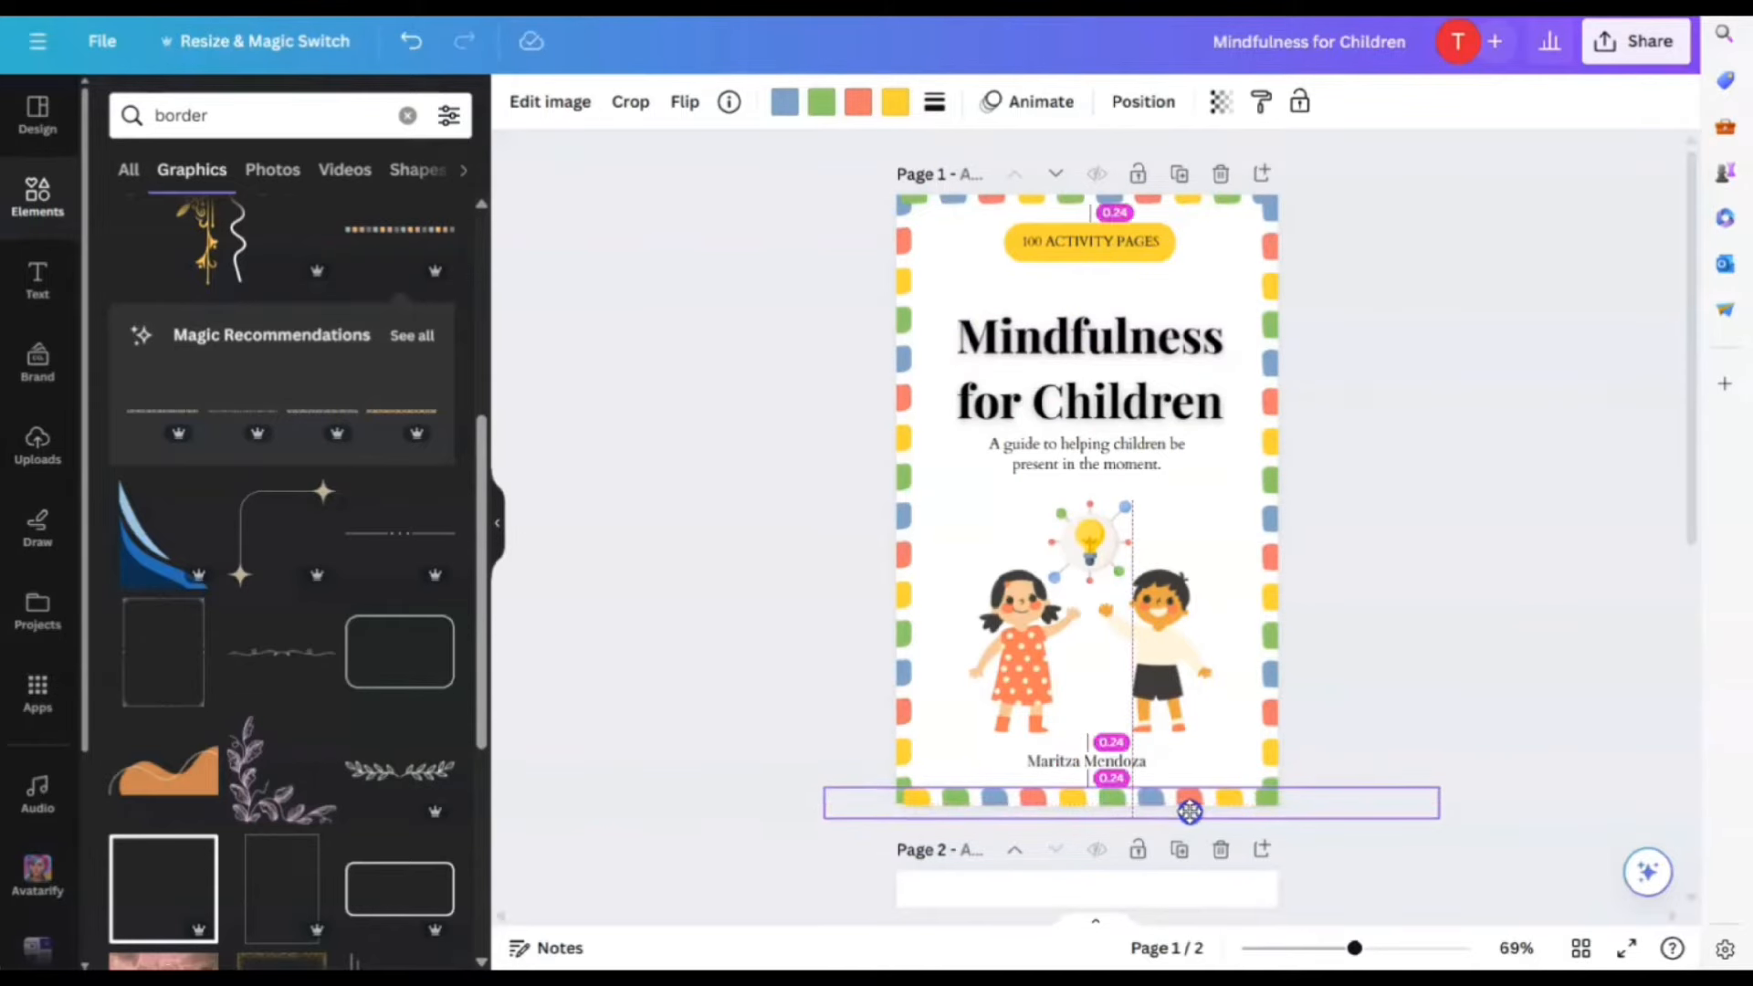
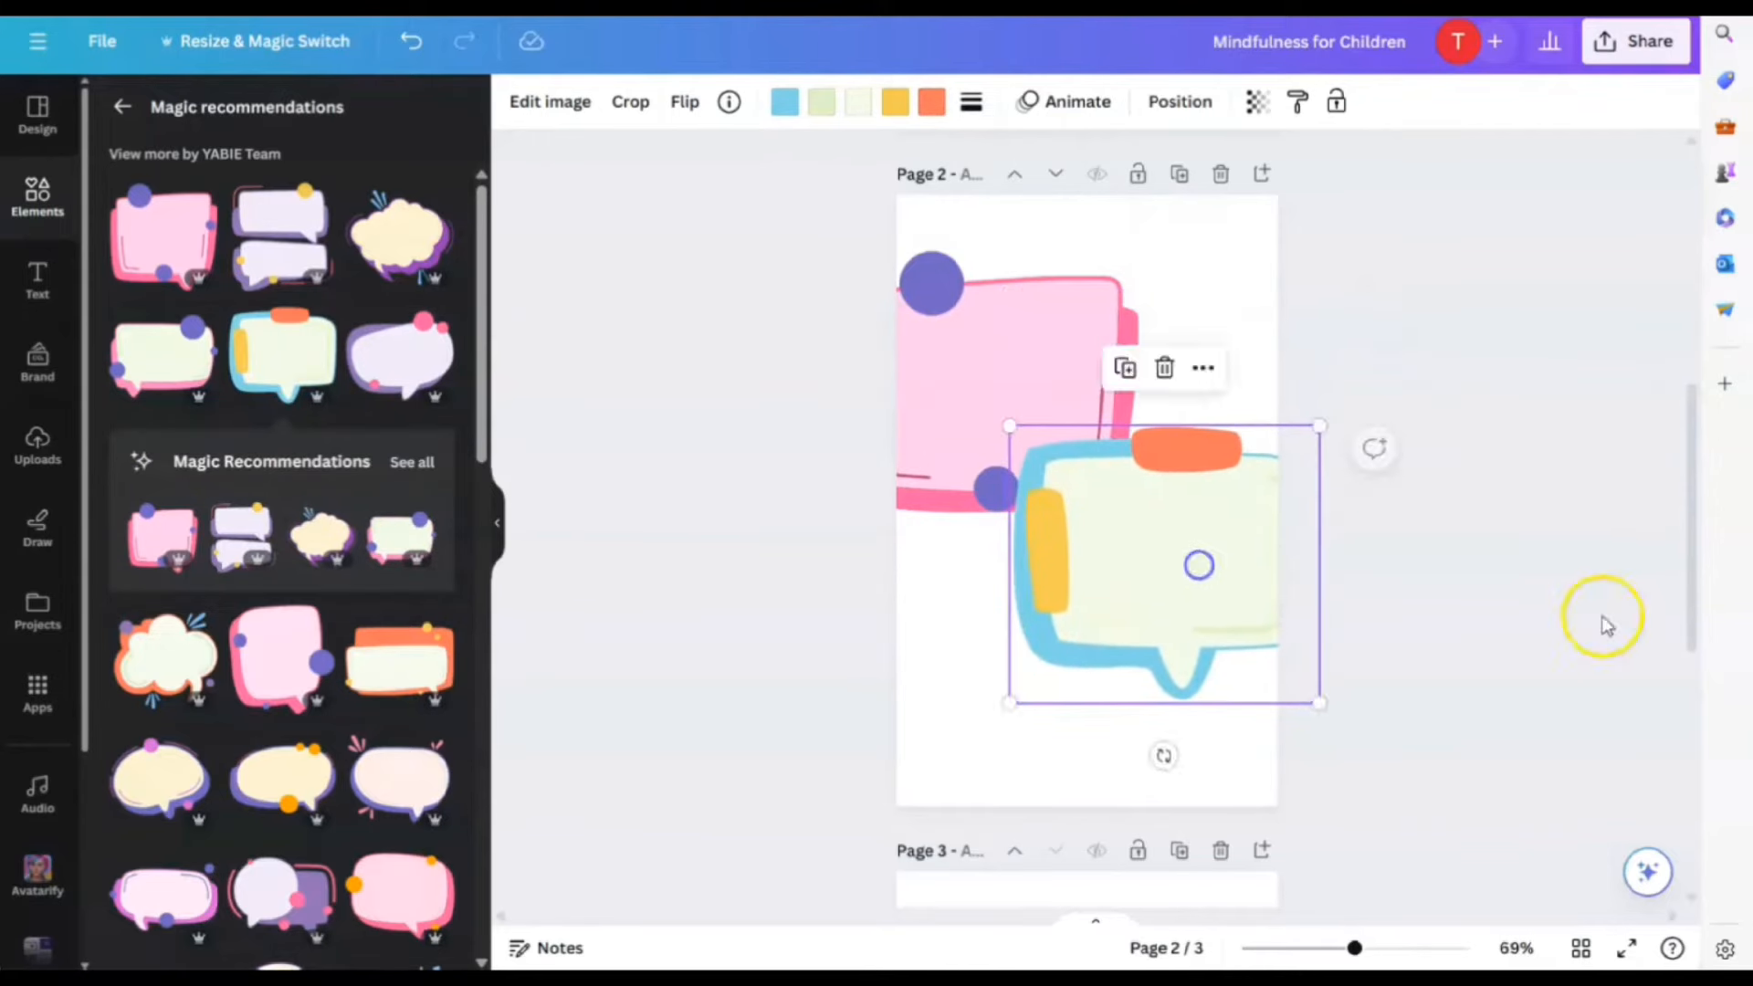
Add a heading reading 'Social Skills' and move it onto the pink box
{"action": "left_click", "coordinate": [1525, 606]}
{"action": "left_click", "coordinate": [25, 299]}
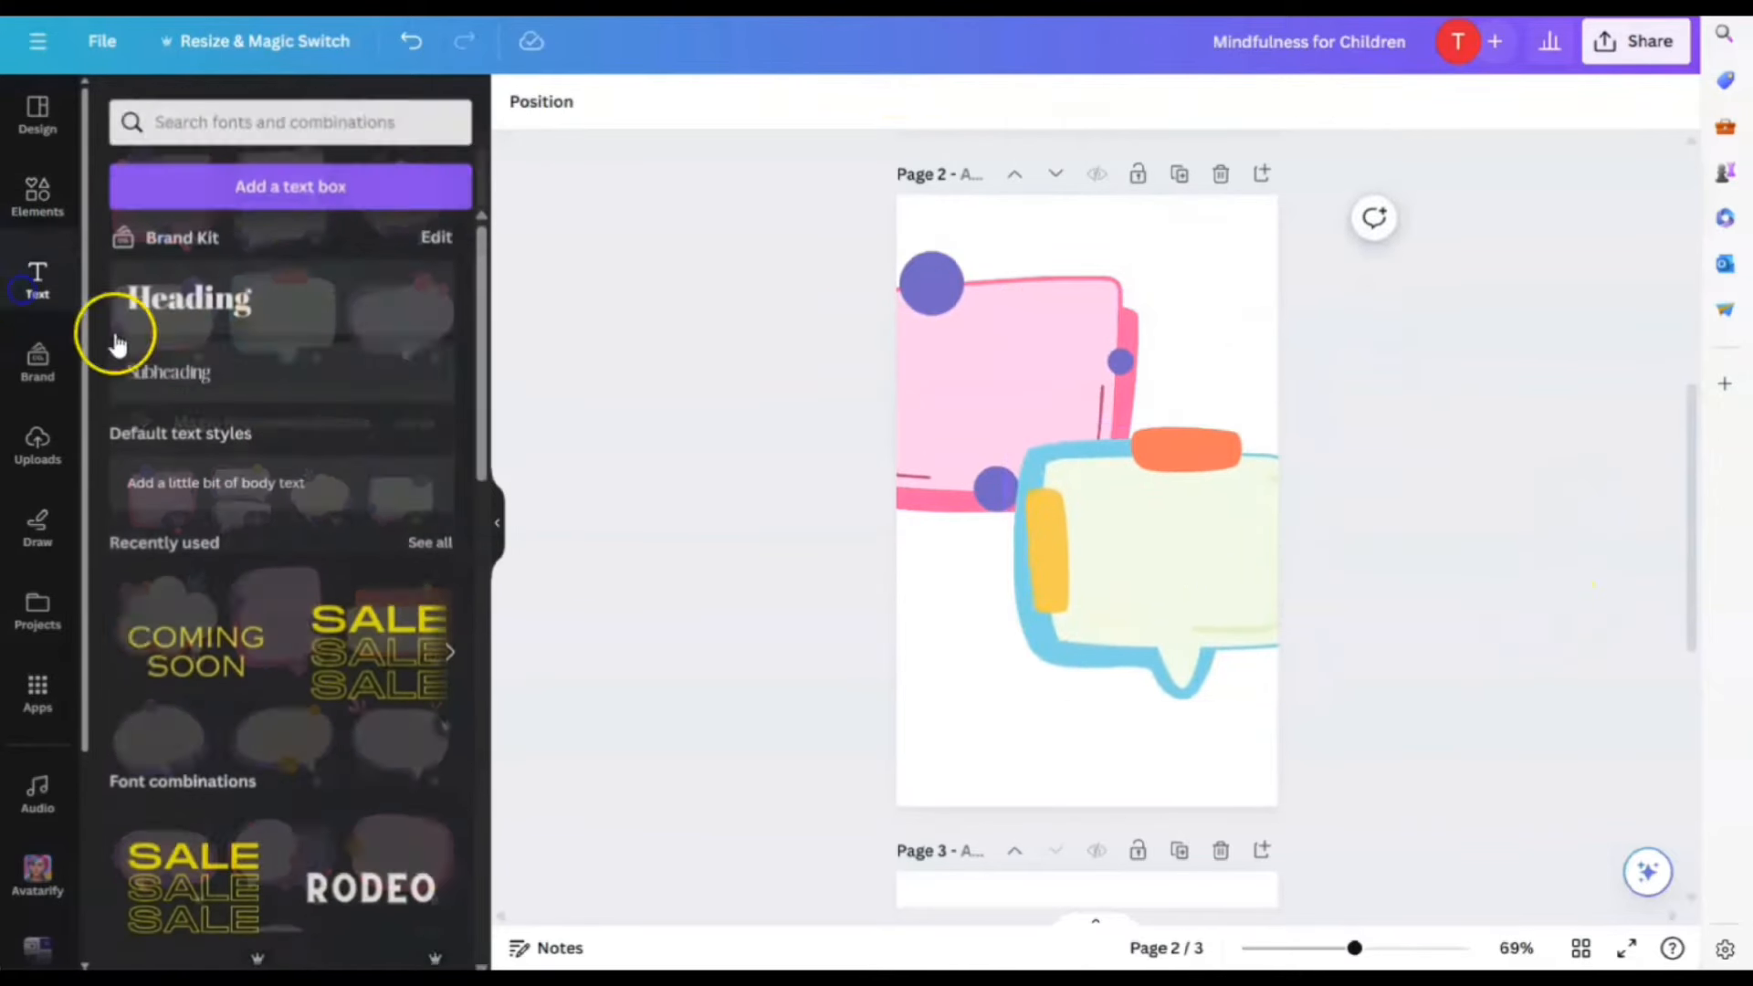
{"action": "left_click", "coordinate": [188, 289]}
{"action": "type", "text": "Soci"}
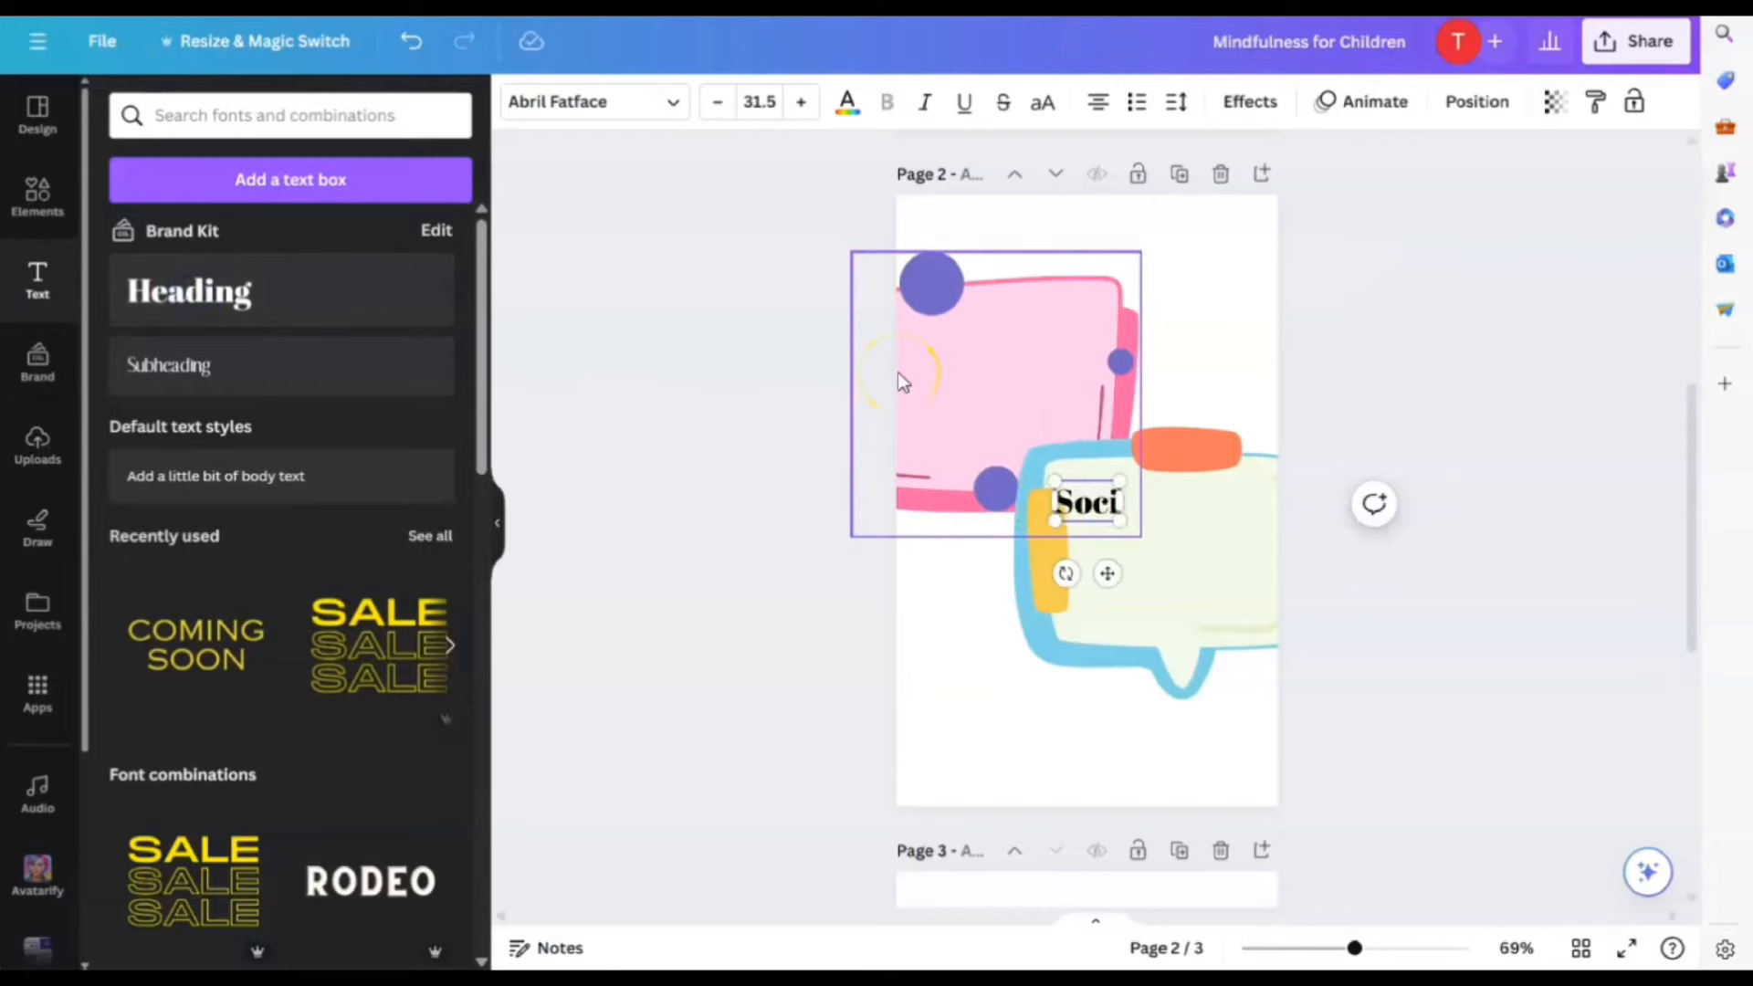
{"action": "type", "text": "al Skills"}
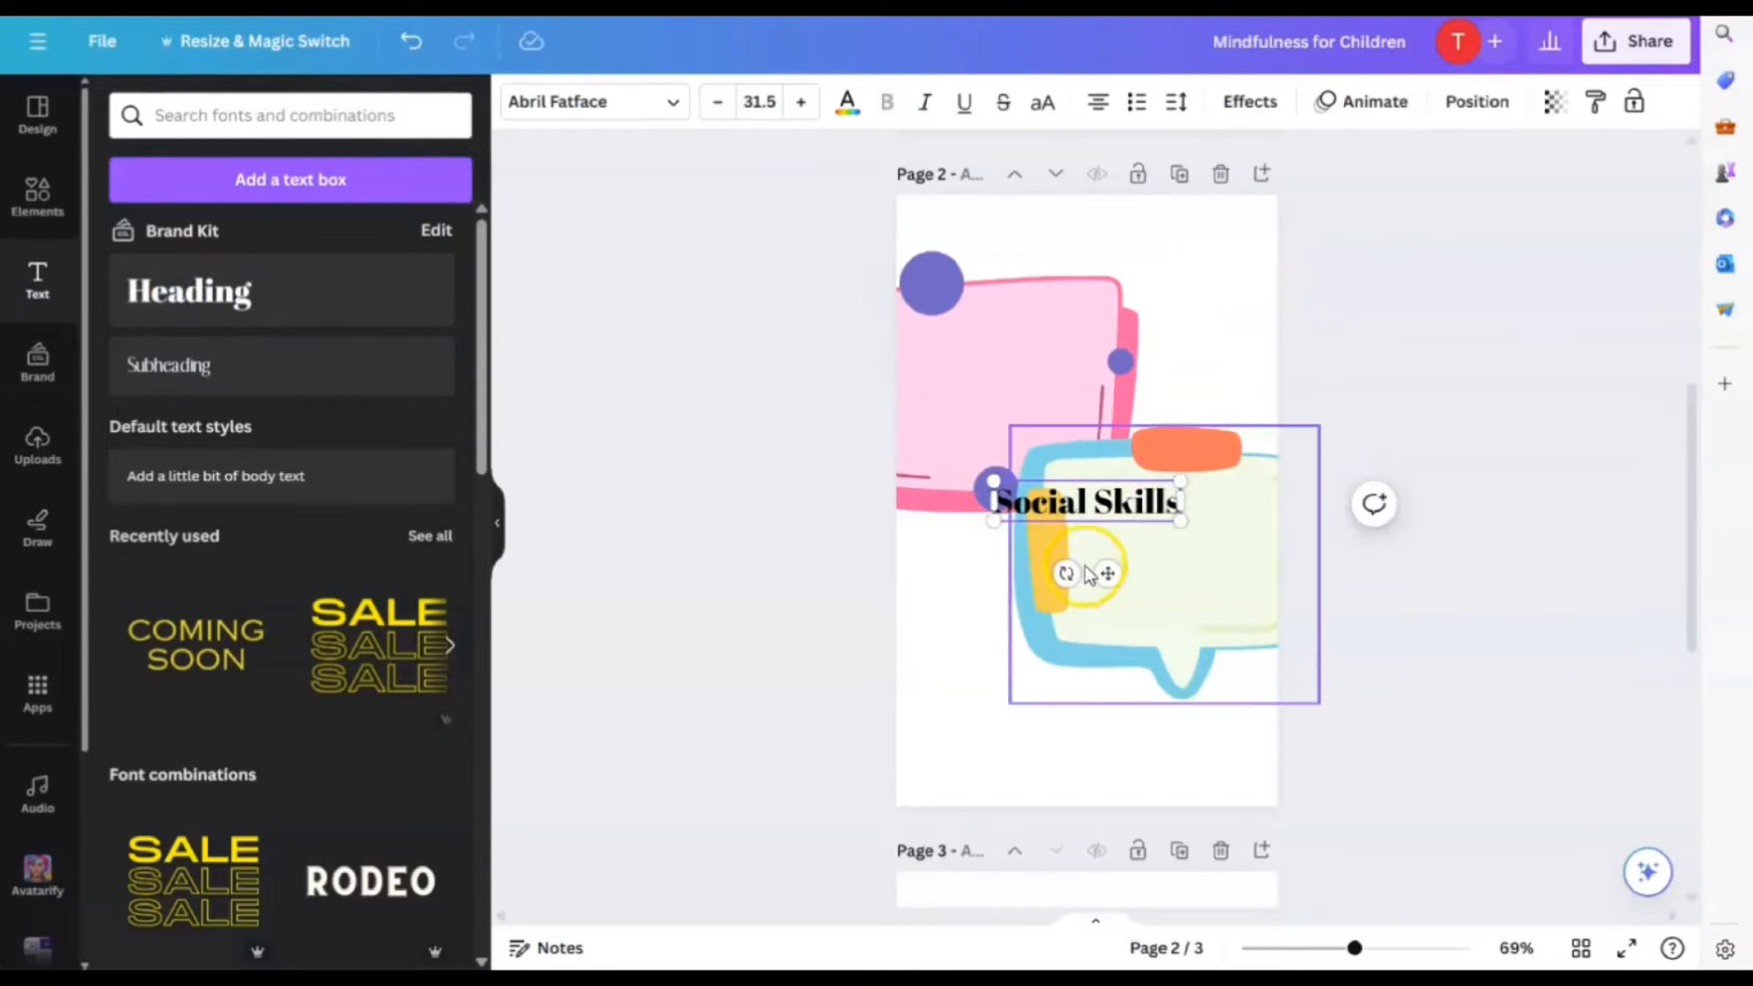
{"action": "left_click_drag", "start_coordinate": [1100, 559], "coordinate": [1017, 433]}
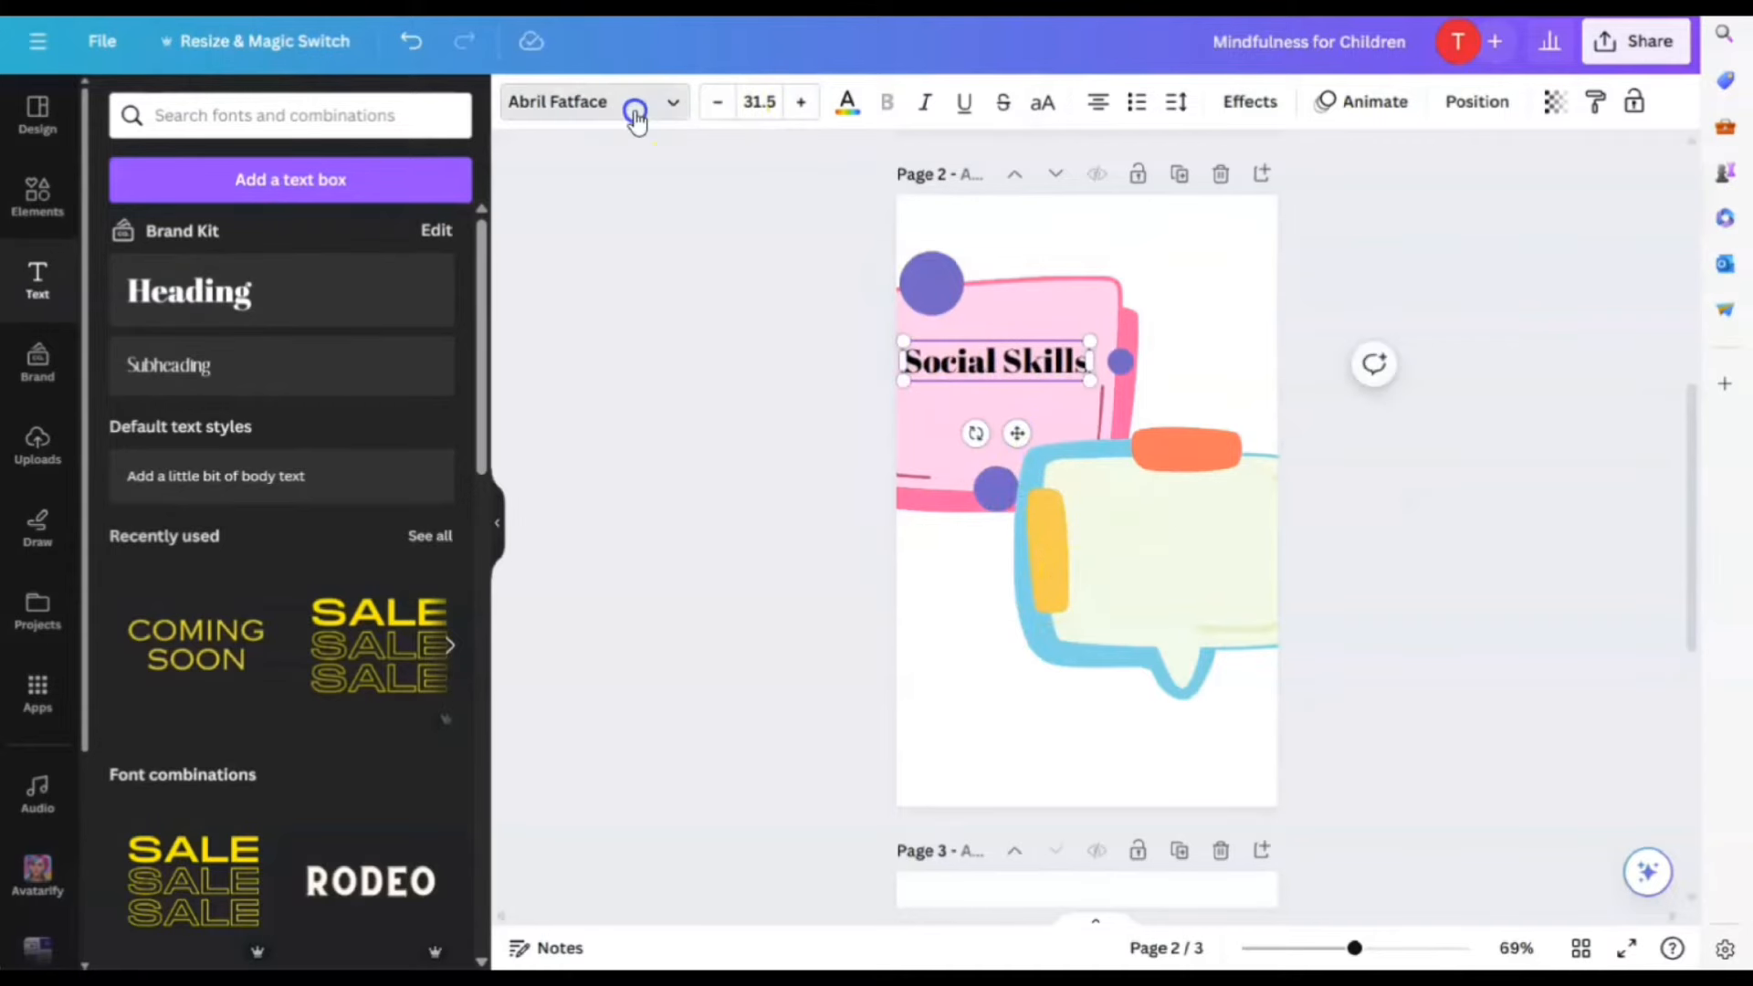
Set the title font to Bobby Jones and narrow it so it wraps onto two lines
{"action": "left_click", "coordinate": [634, 109]}
{"action": "scroll", "coordinate": [177, 735], "scroll_direction": "down", "scroll_amount": 5}
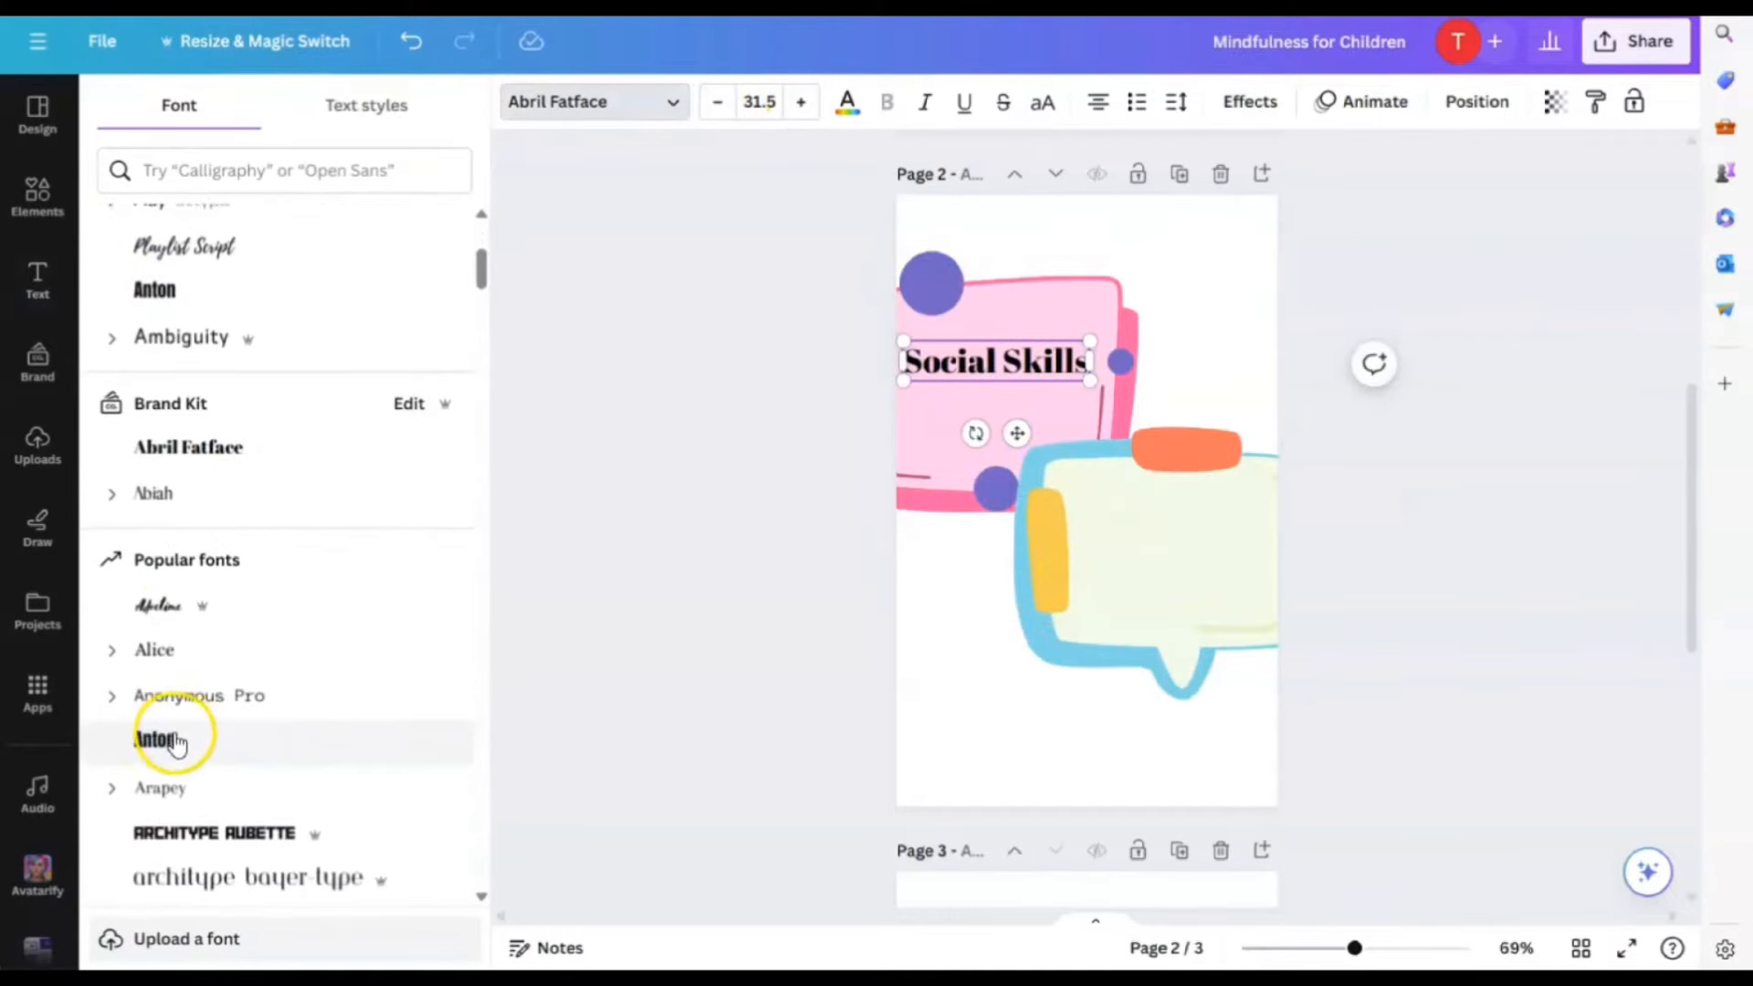
{"action": "scroll", "coordinate": [229, 457], "scroll_direction": "up", "scroll_amount": 5}
{"action": "left_click", "coordinate": [290, 171]}
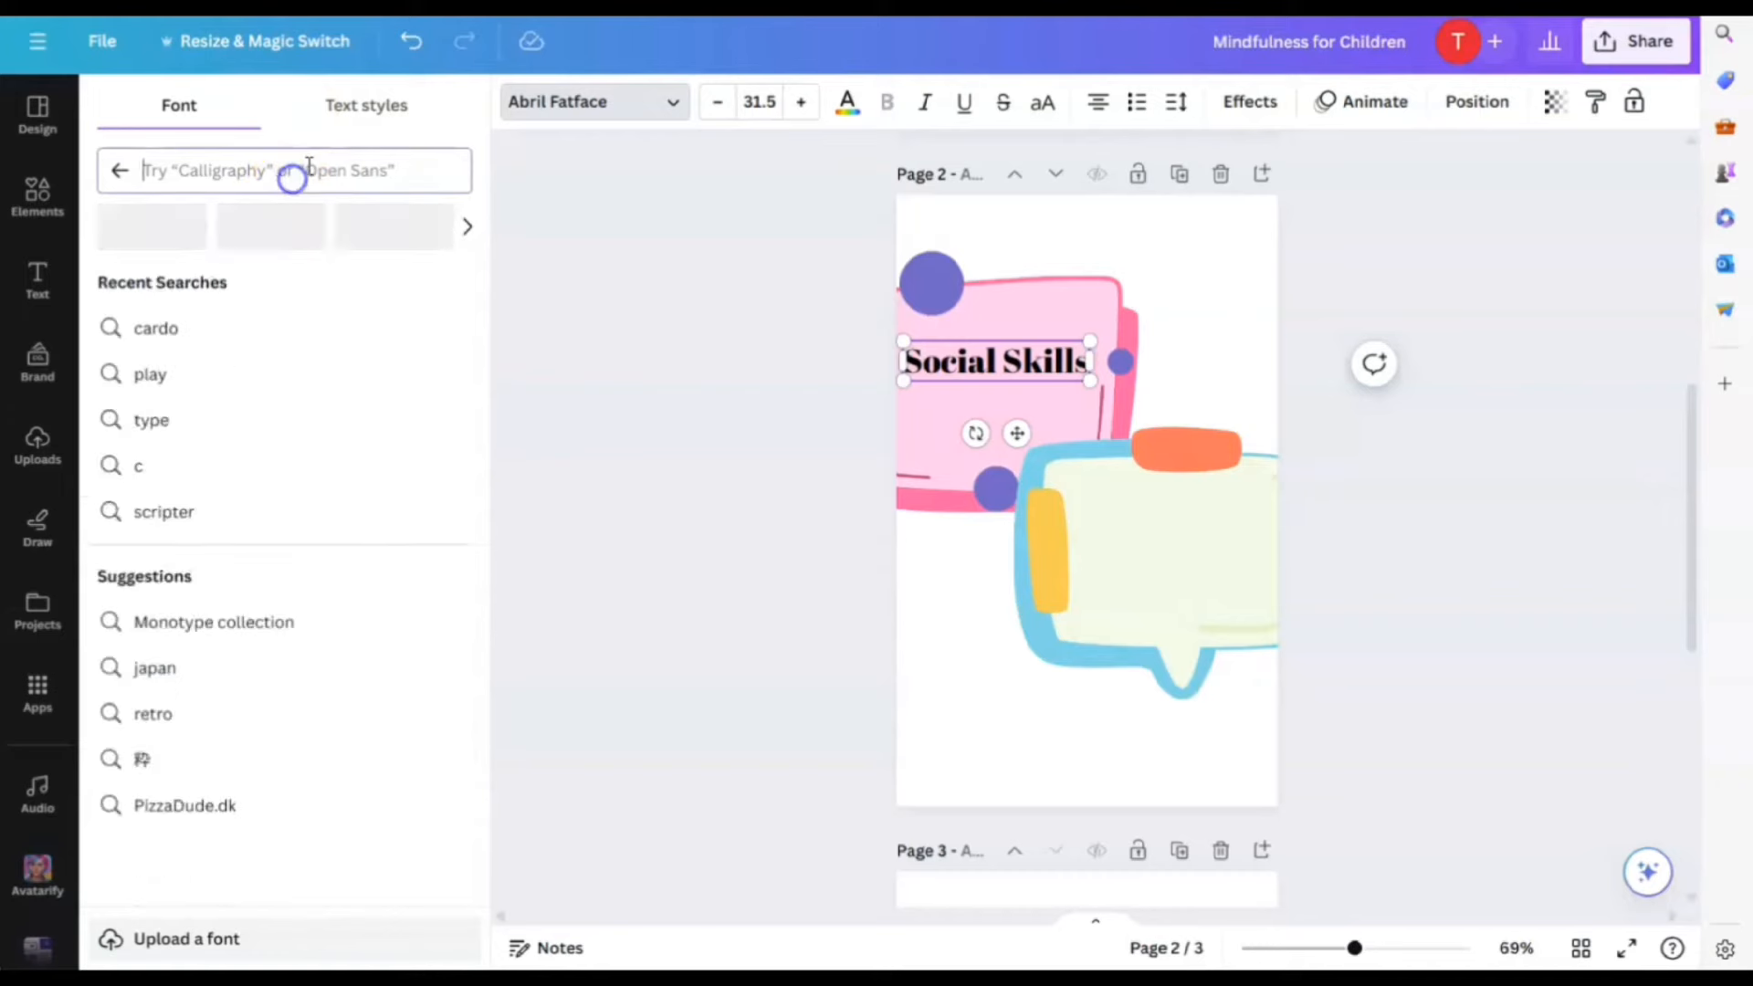
{"action": "type", "text": "bobby"}
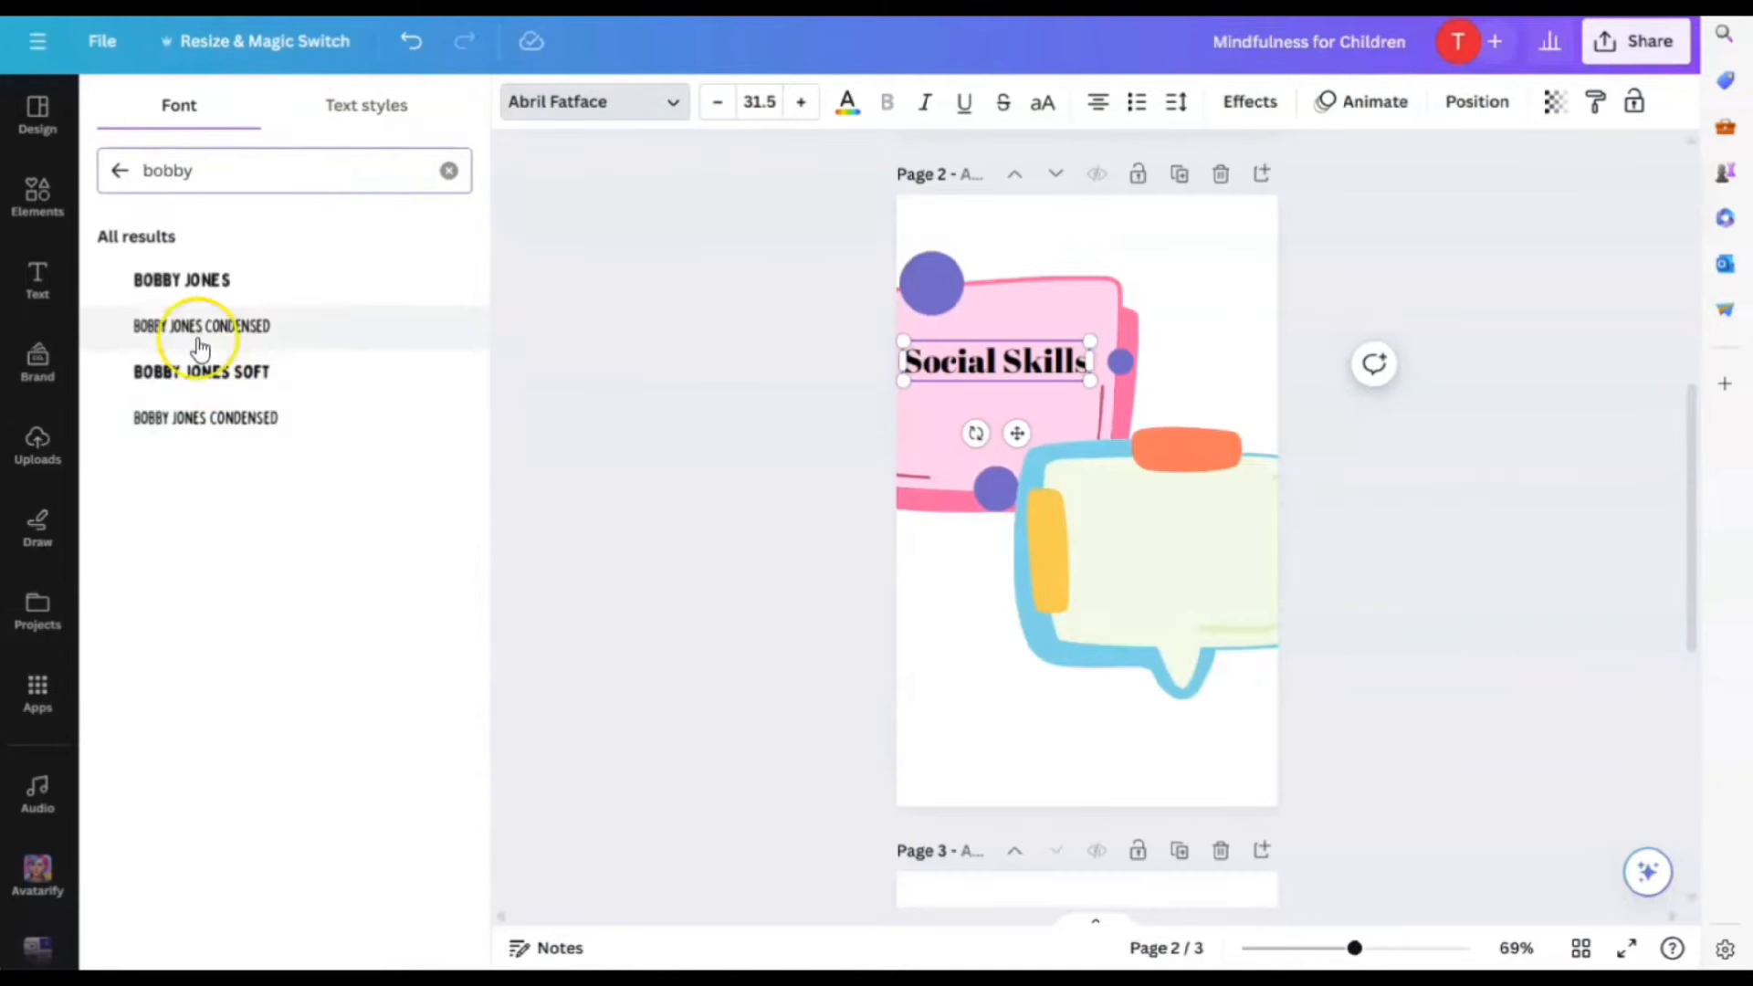
{"action": "left_click", "coordinate": [188, 281]}
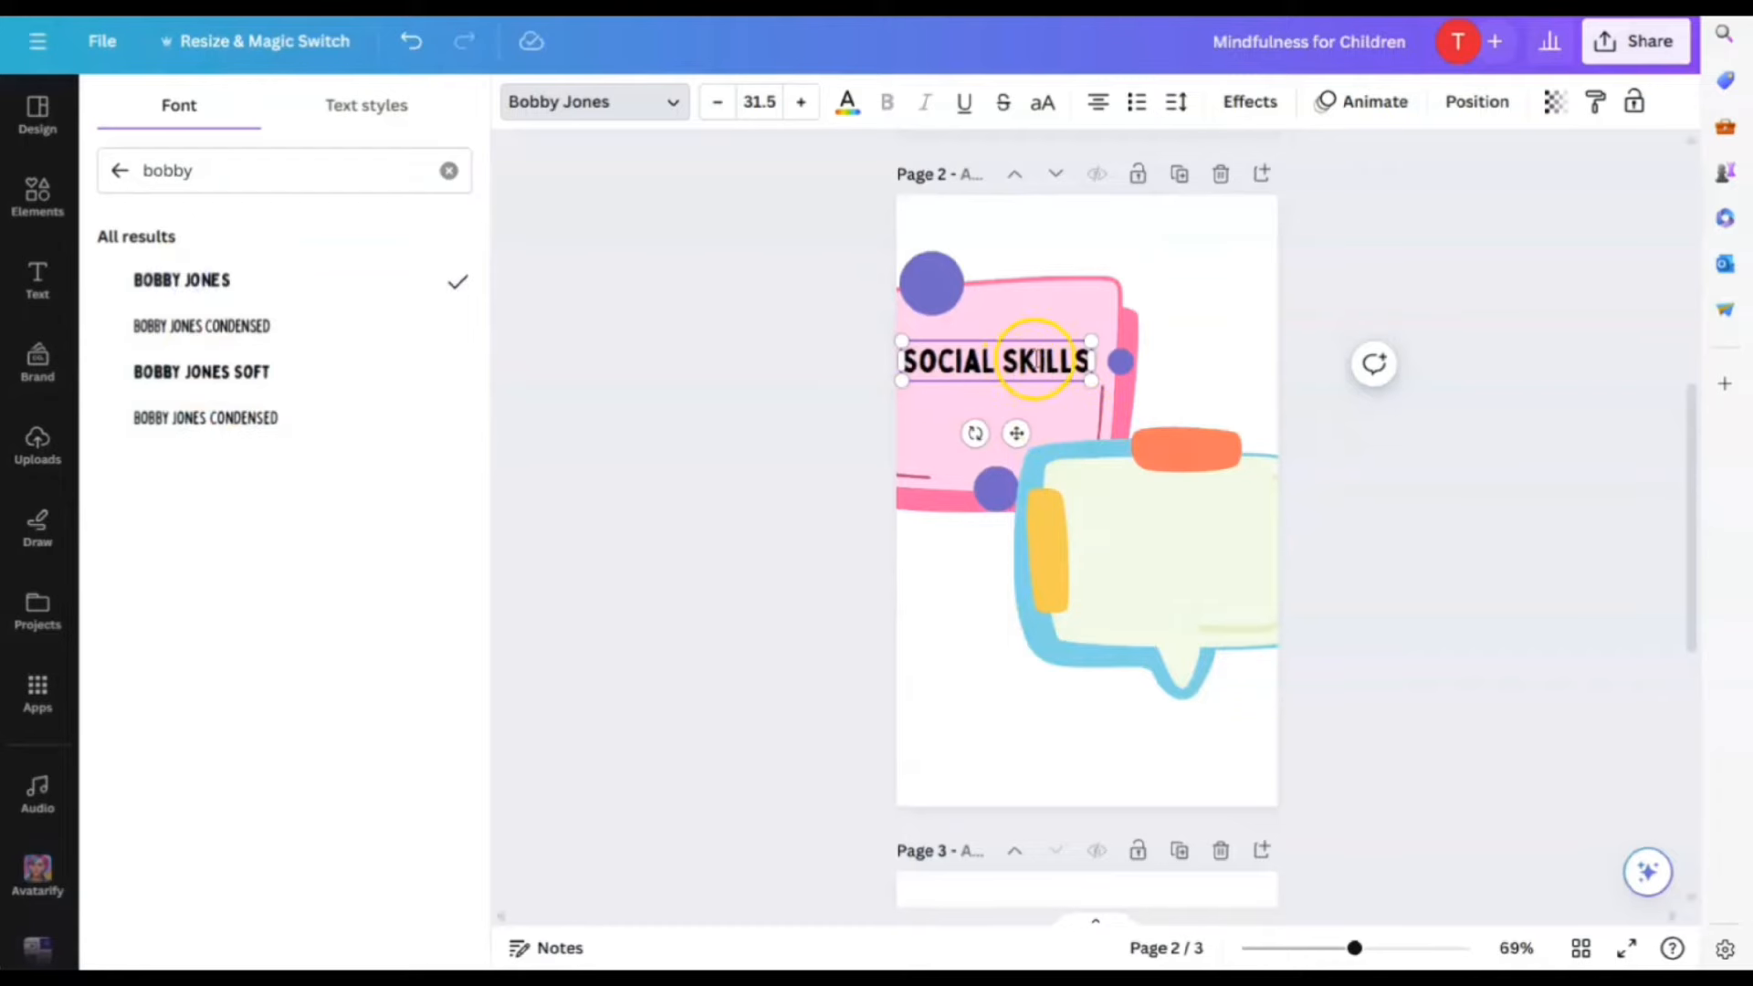
{"action": "left_click_drag", "start_coordinate": [1092, 364], "coordinate": [1166, 560]}
Duplicate the title, retype it as 'FOR TEEN AND TWEEN GIRLS', and raise it slightly in the bubble
{"action": "left_click", "coordinate": [1041, 301]}
{"action": "left_click", "coordinate": [1044, 274]}
{"action": "left_click", "coordinate": [1128, 538]}
{"action": "double_click", "coordinate": [1168, 545]}
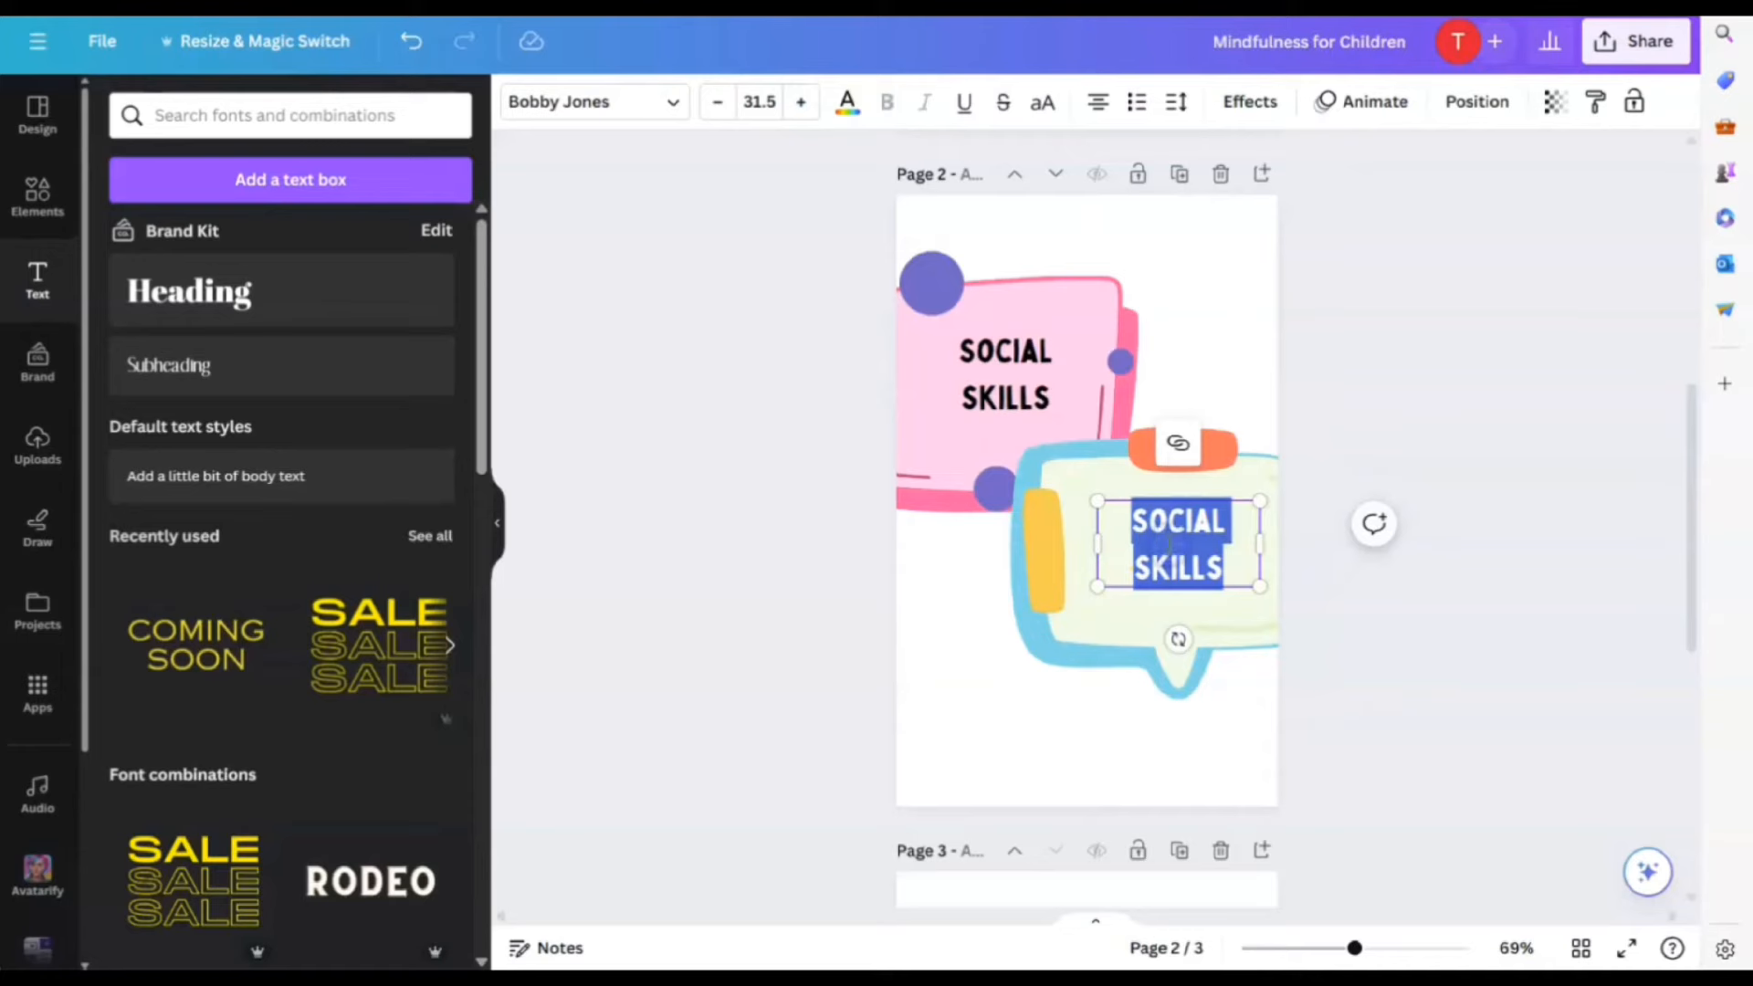
{"action": "type", "text": "FOR TEEN"}
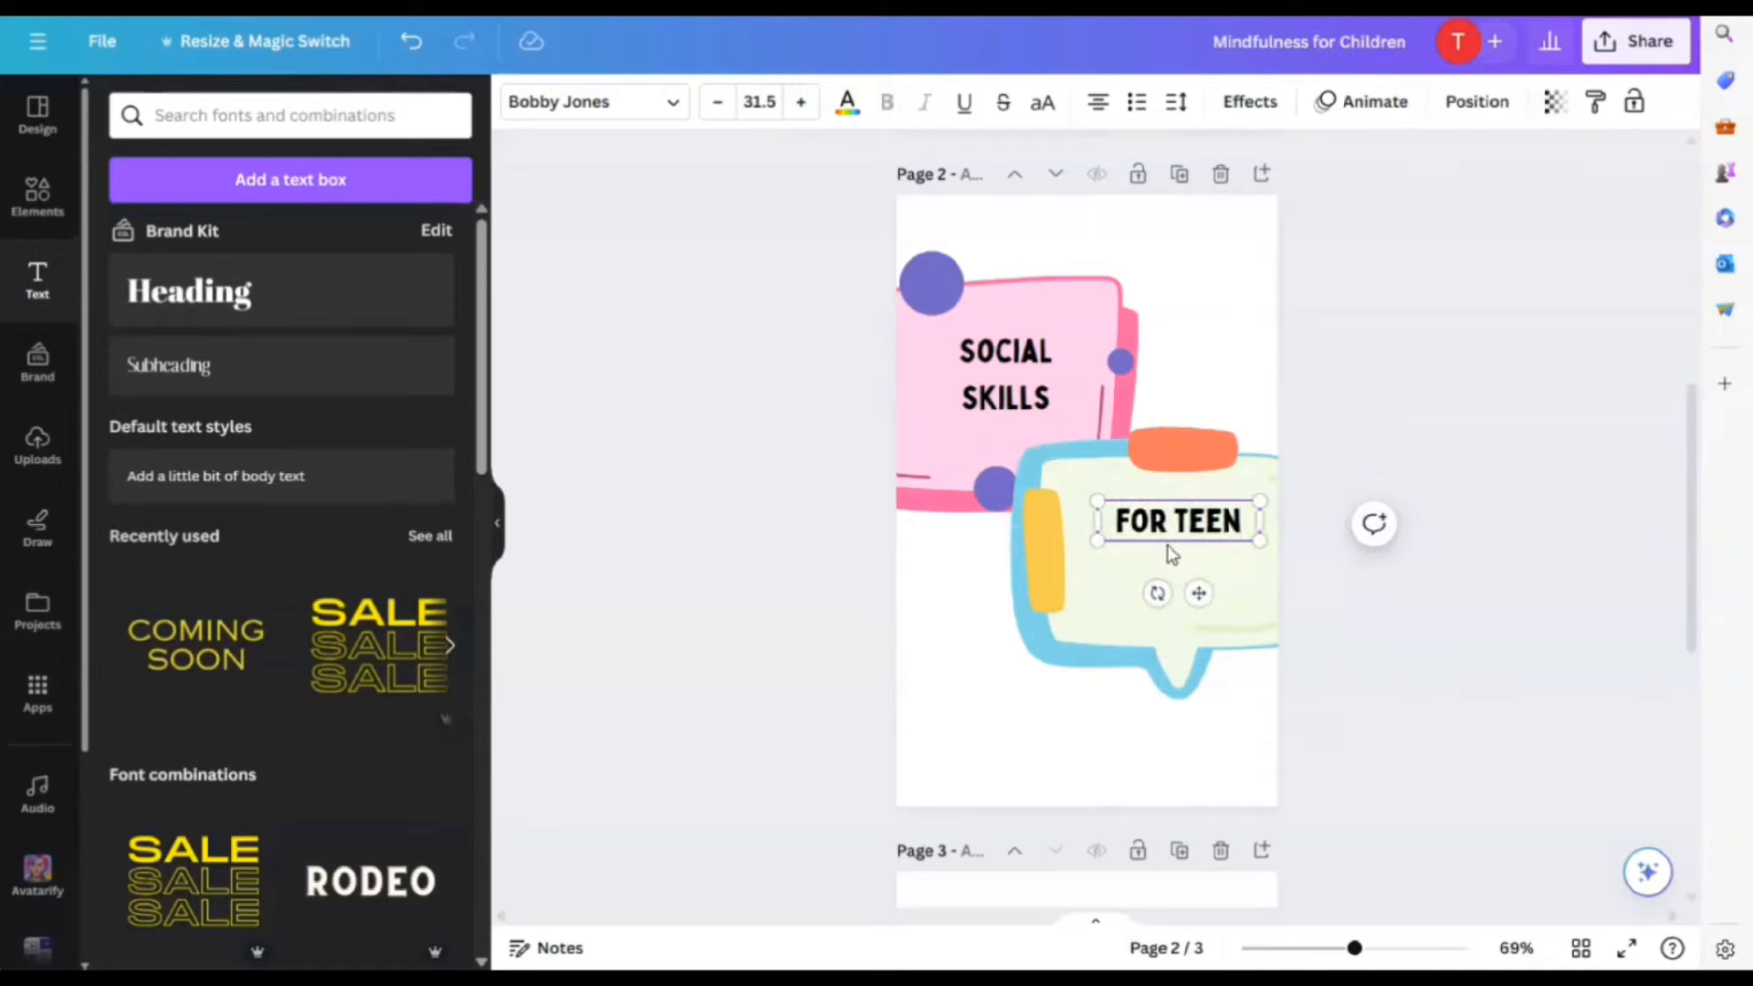
{"action": "type", "text": " AND TWE"}
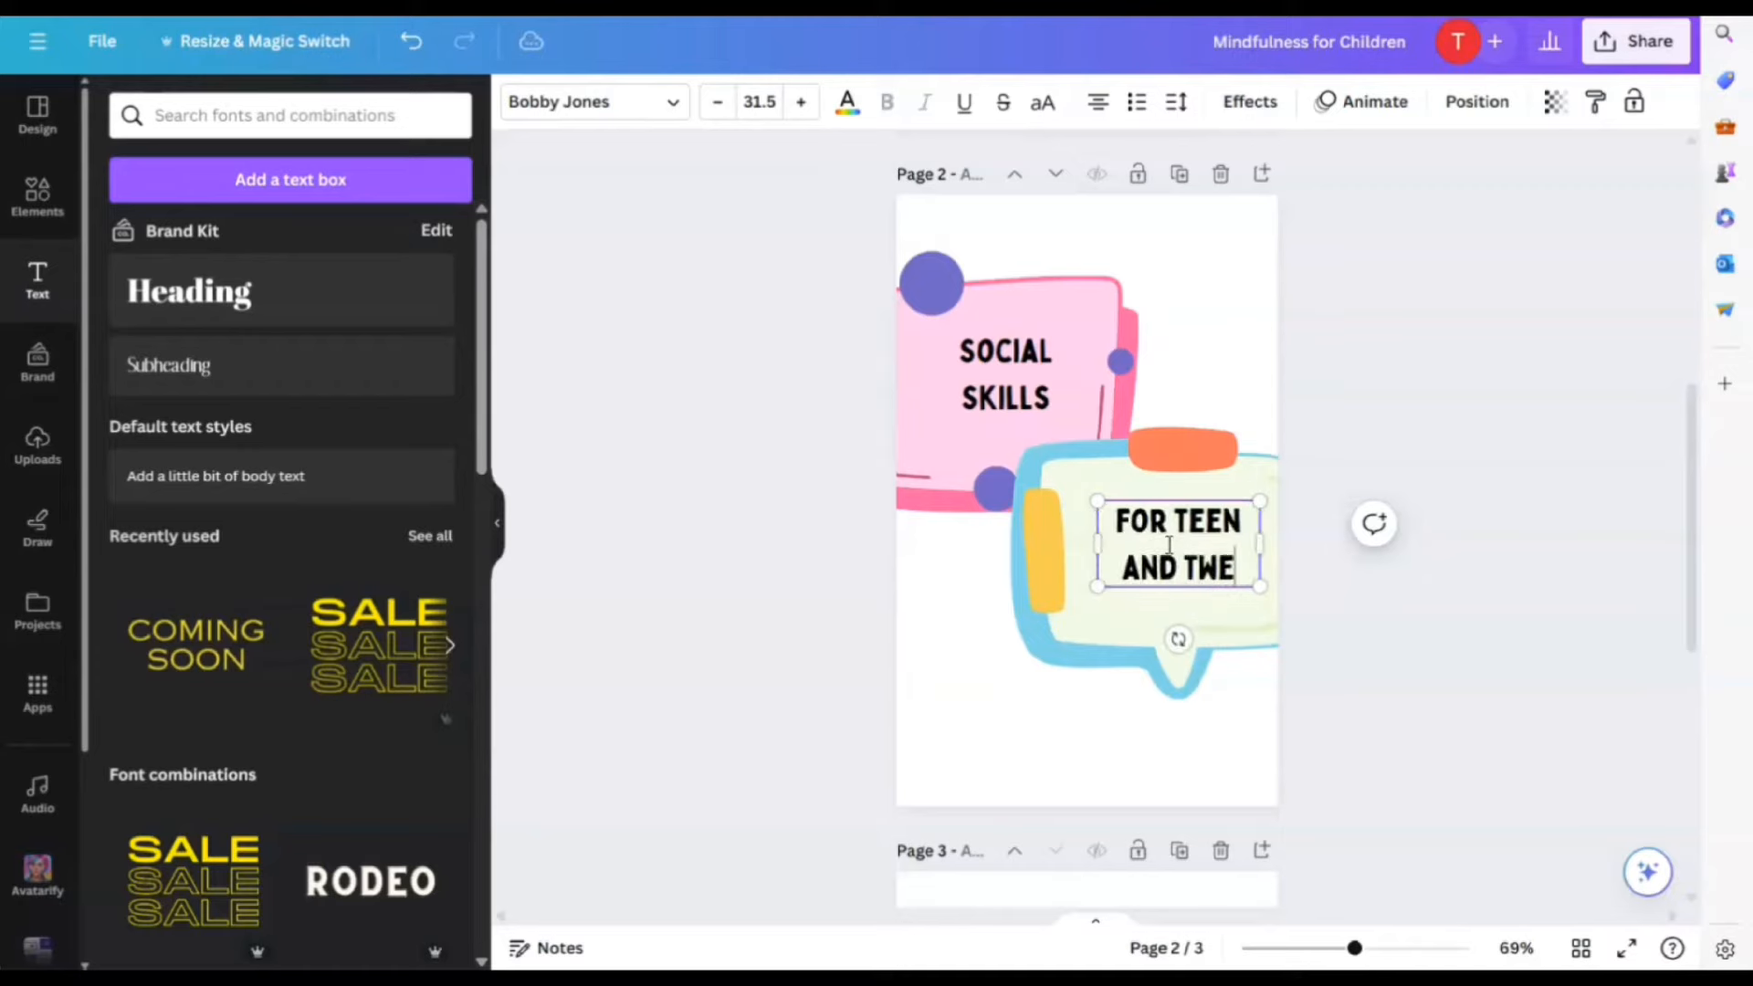
{"action": "type", "text": "EN GIRLS"}
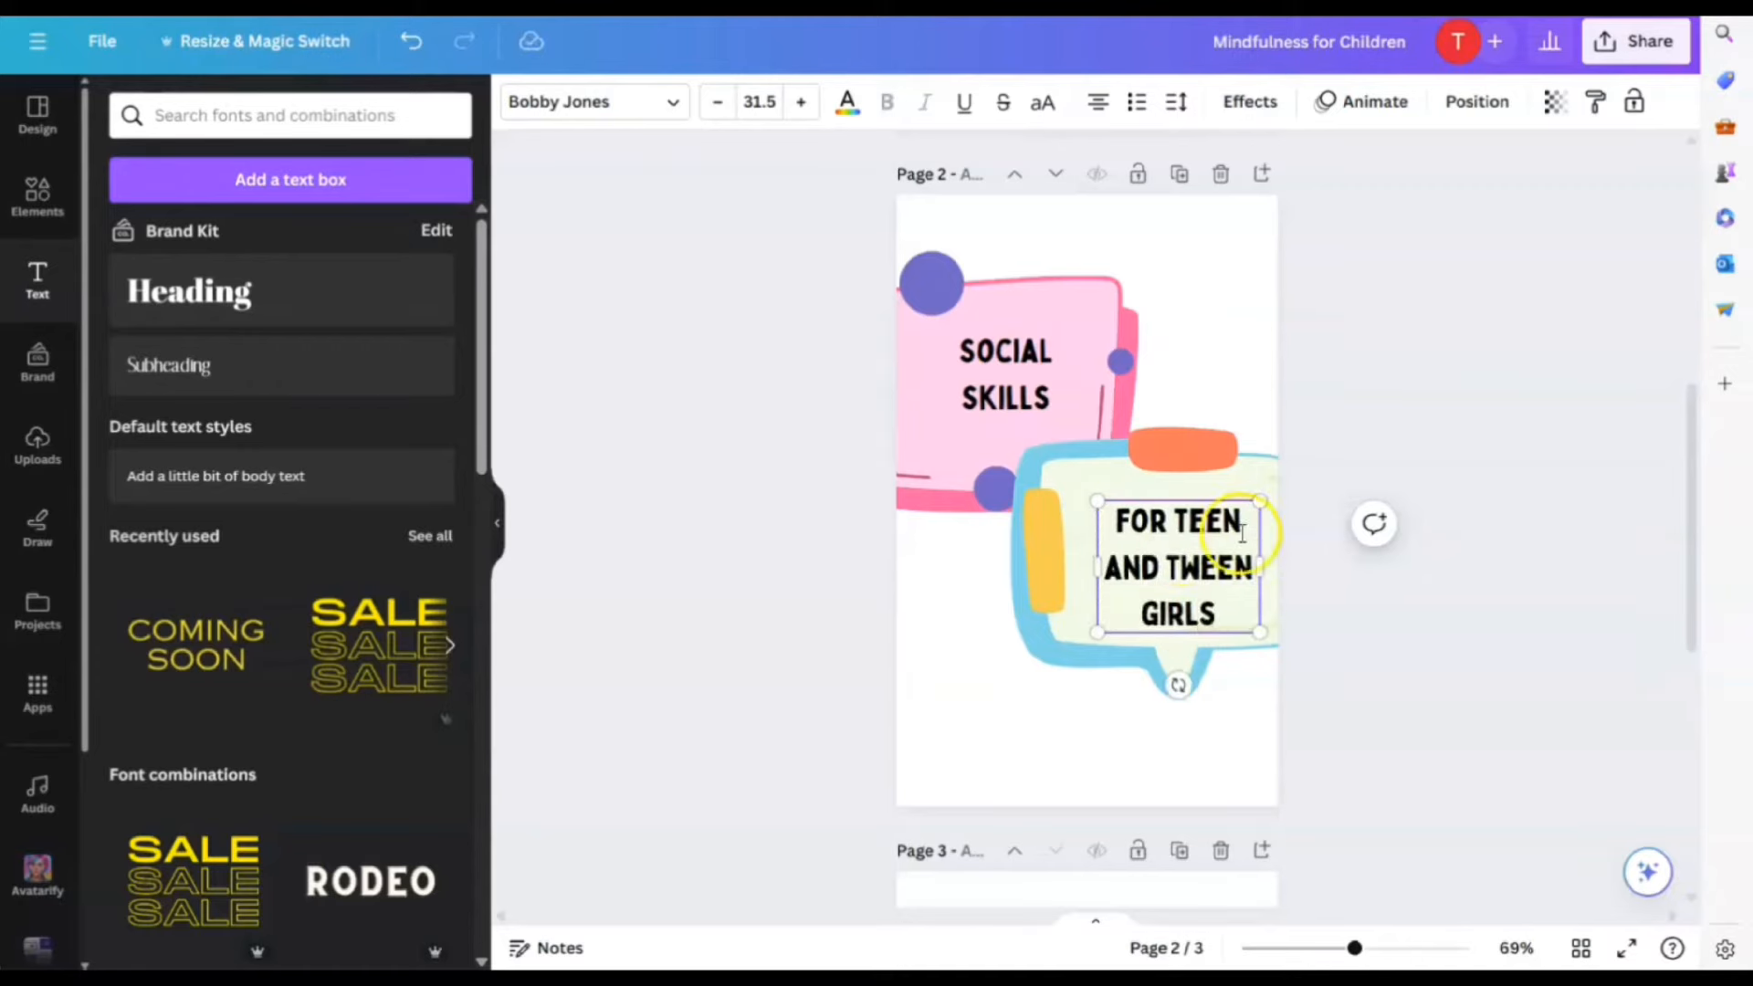
{"action": "left_click", "coordinate": [1436, 684]}
{"action": "left_click", "coordinate": [1202, 572]}
{"action": "left_click_drag", "start_coordinate": [1201, 571], "coordinate": [1203, 559]}
Tighten line spacing on SOCIAL SKILLS and on the FOR TEEN text (about 0.97)
{"action": "left_click", "coordinate": [1004, 379]}
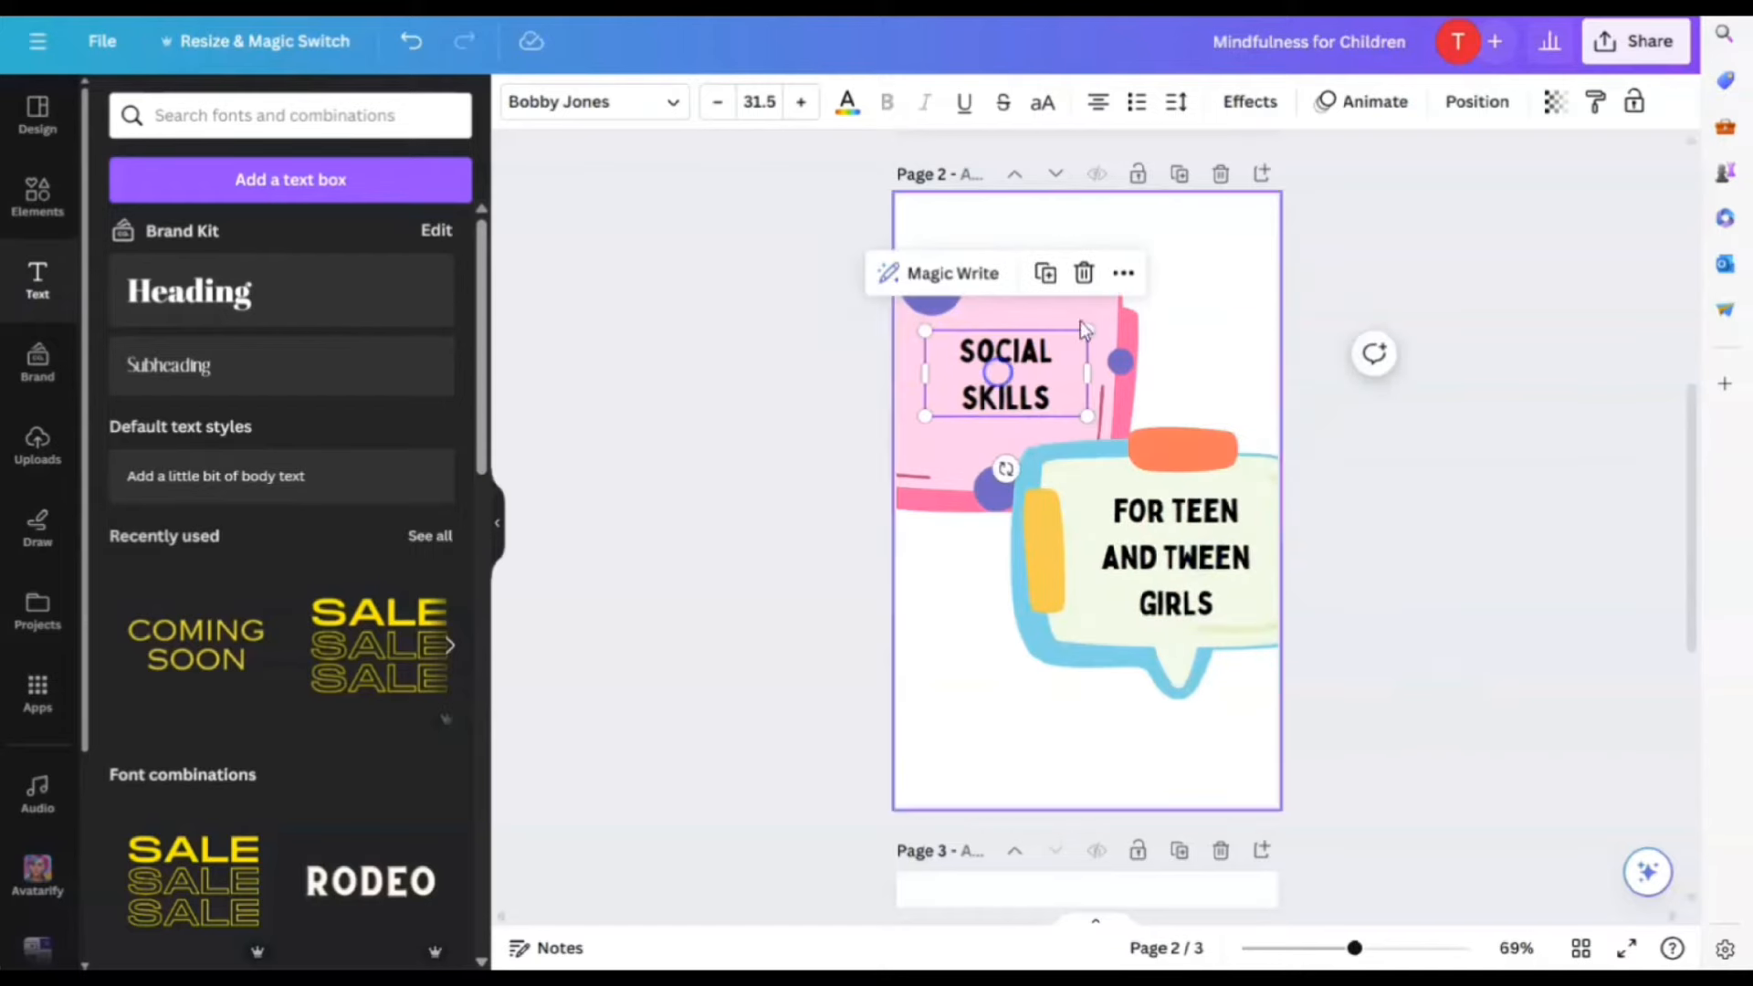
{"action": "left_click", "coordinate": [1176, 102]}
{"action": "left_click_drag", "start_coordinate": [1296, 259], "coordinate": [1244, 262]}
{"action": "left_click", "coordinate": [1193, 548]}
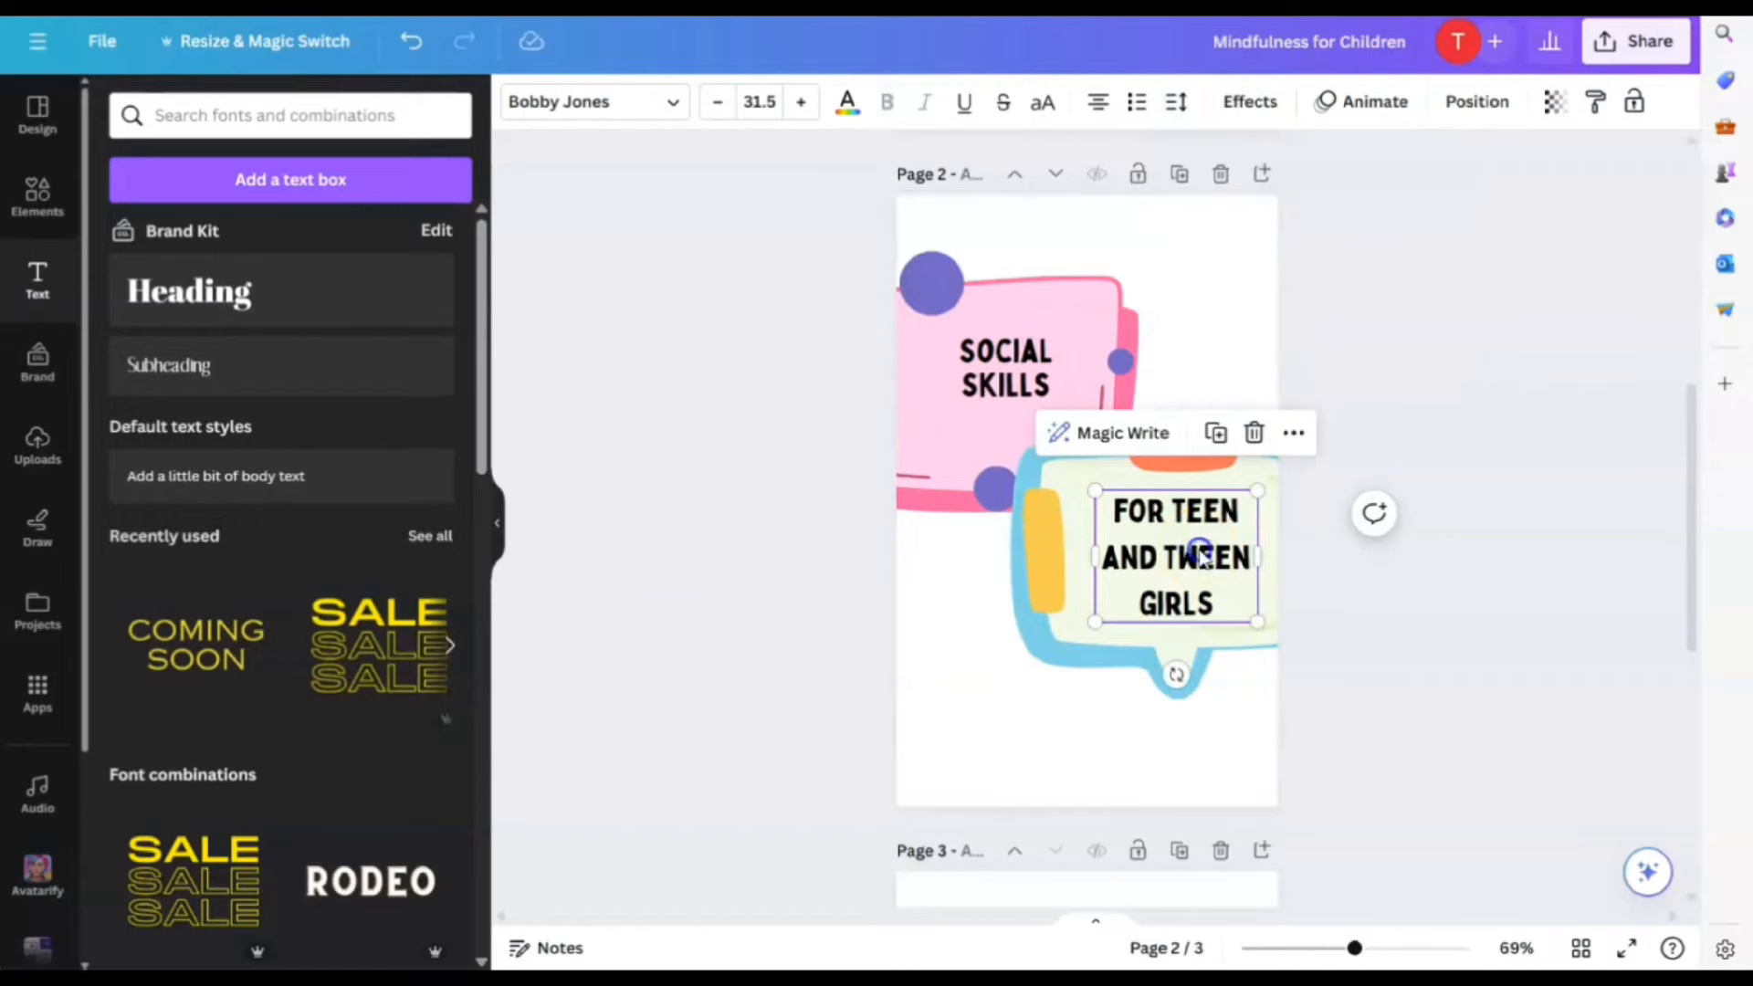
{"action": "left_click", "coordinate": [1175, 102]}
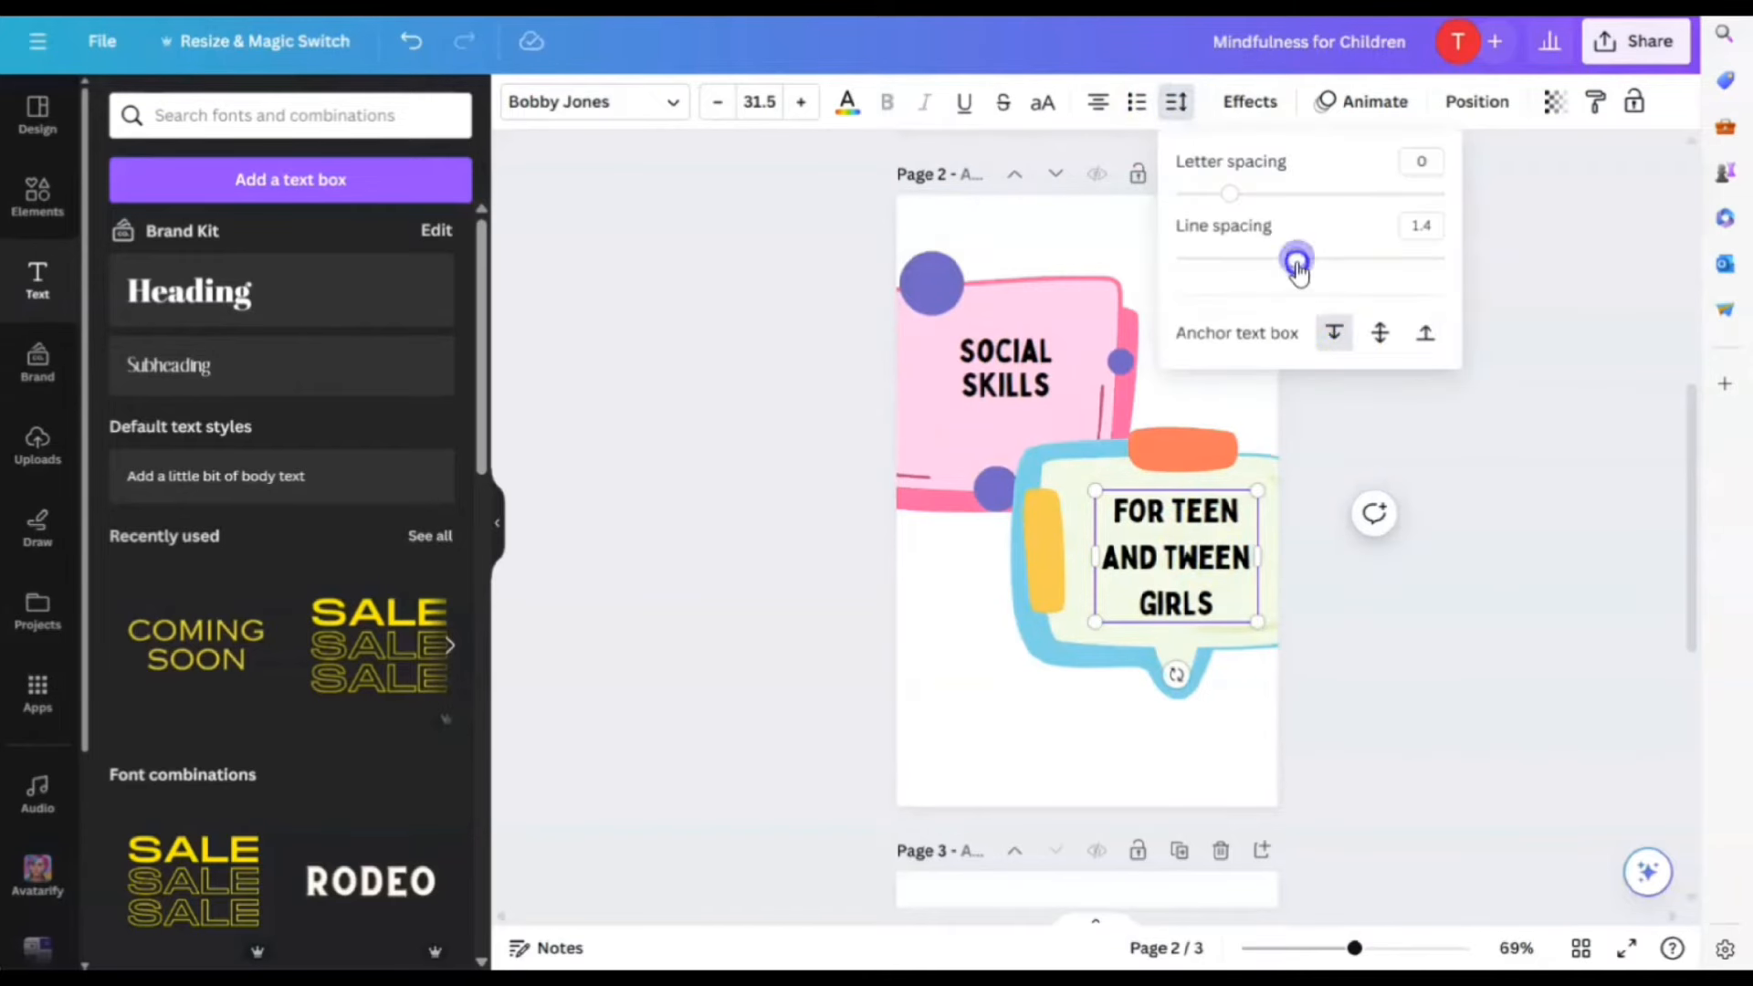
{"action": "left_click_drag", "start_coordinate": [1296, 262], "coordinate": [1236, 262]}
{"action": "left_click", "coordinate": [1412, 520]}
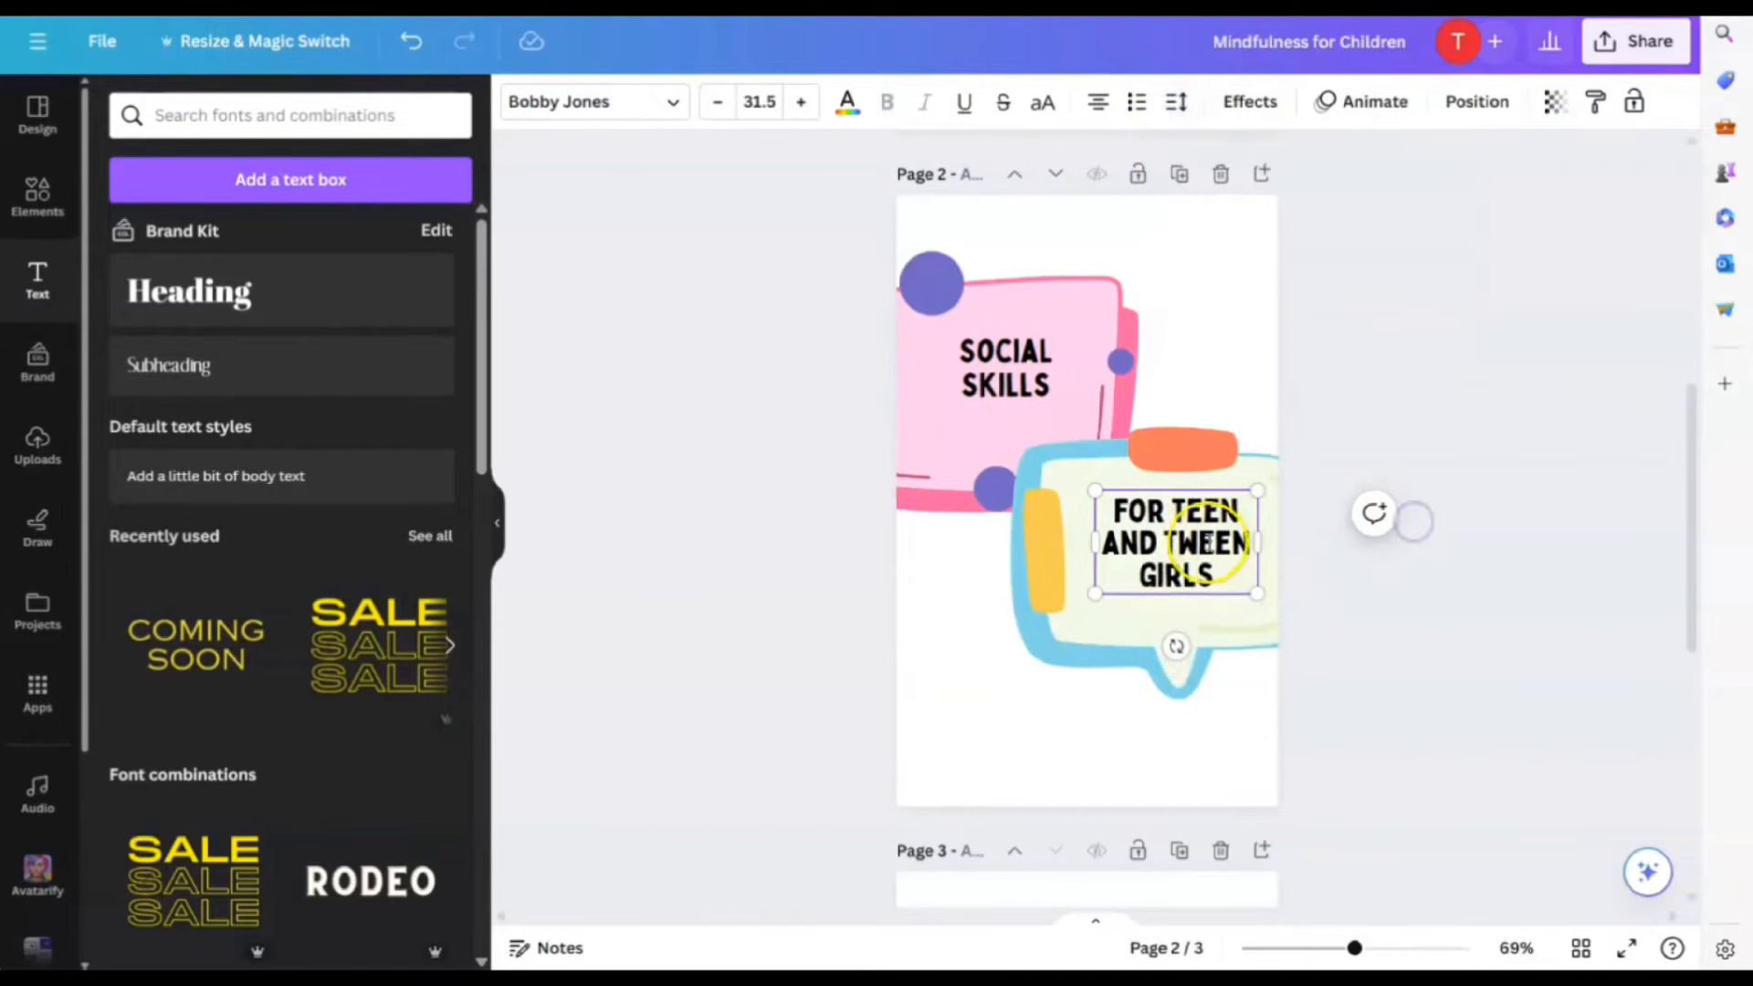
Move the pink box up with SOCIAL SKILLS and enlarge the title to about 40.9
{"action": "left_click", "coordinate": [1177, 541]}
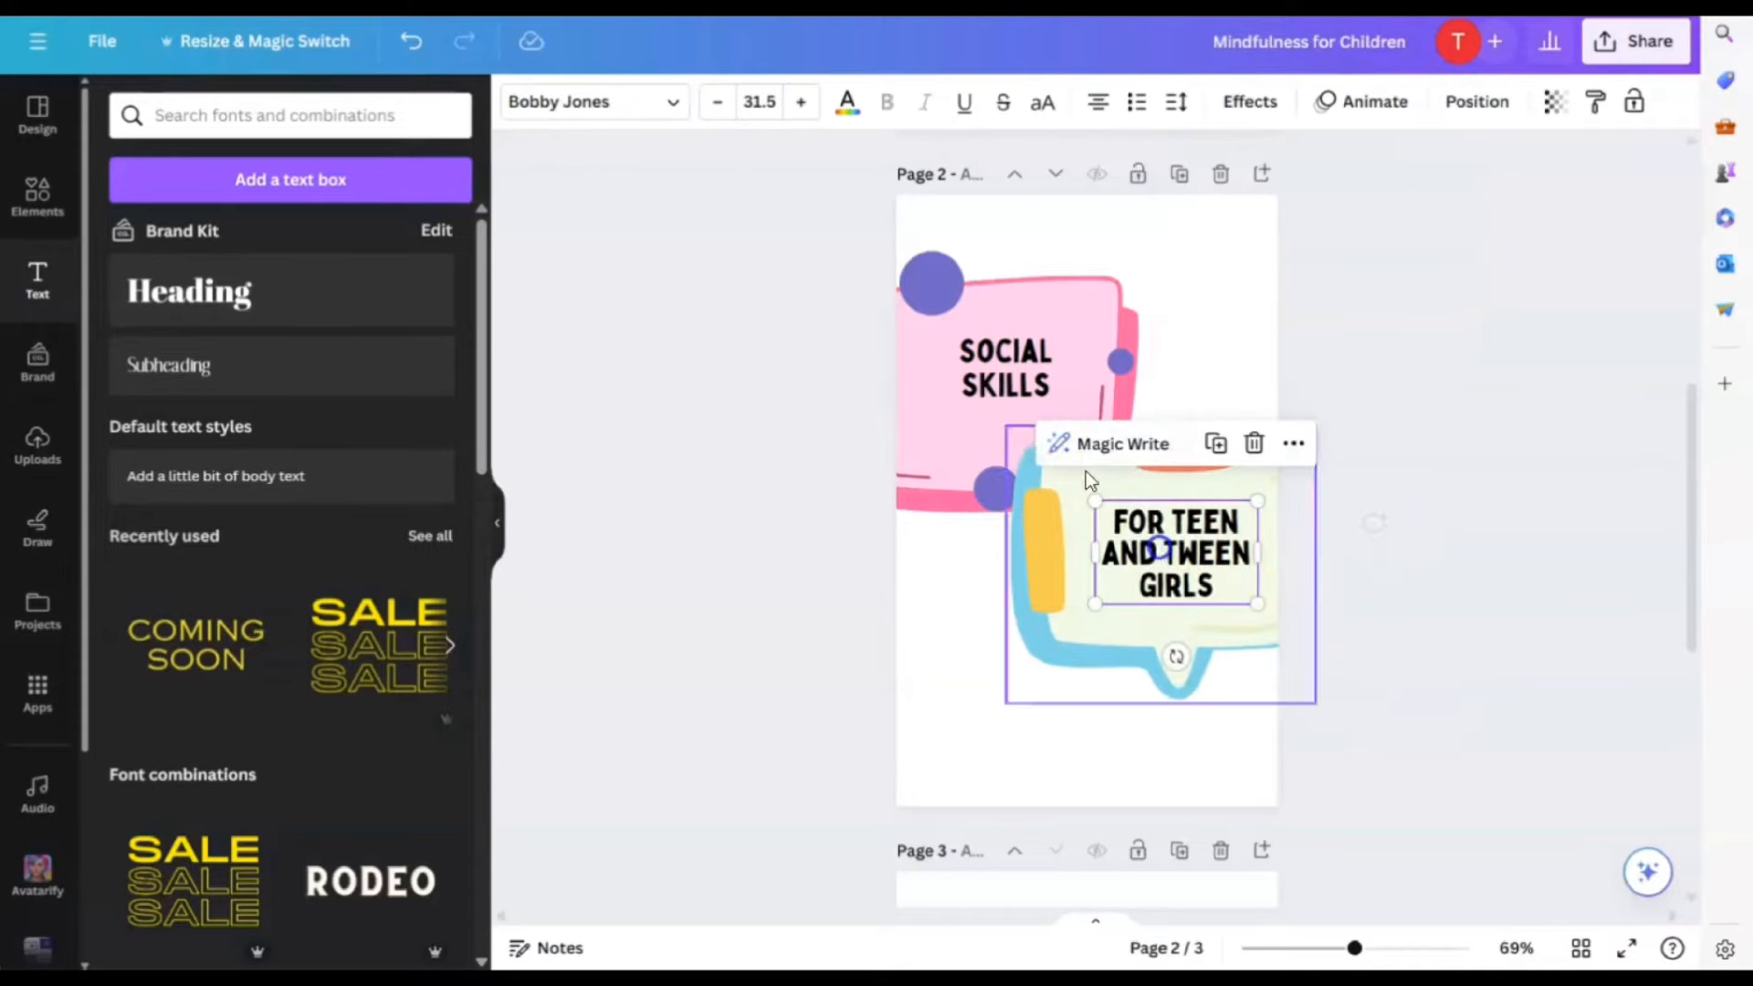
{"action": "left_click_drag", "start_coordinate": [1027, 375], "coordinate": [1018, 395]}
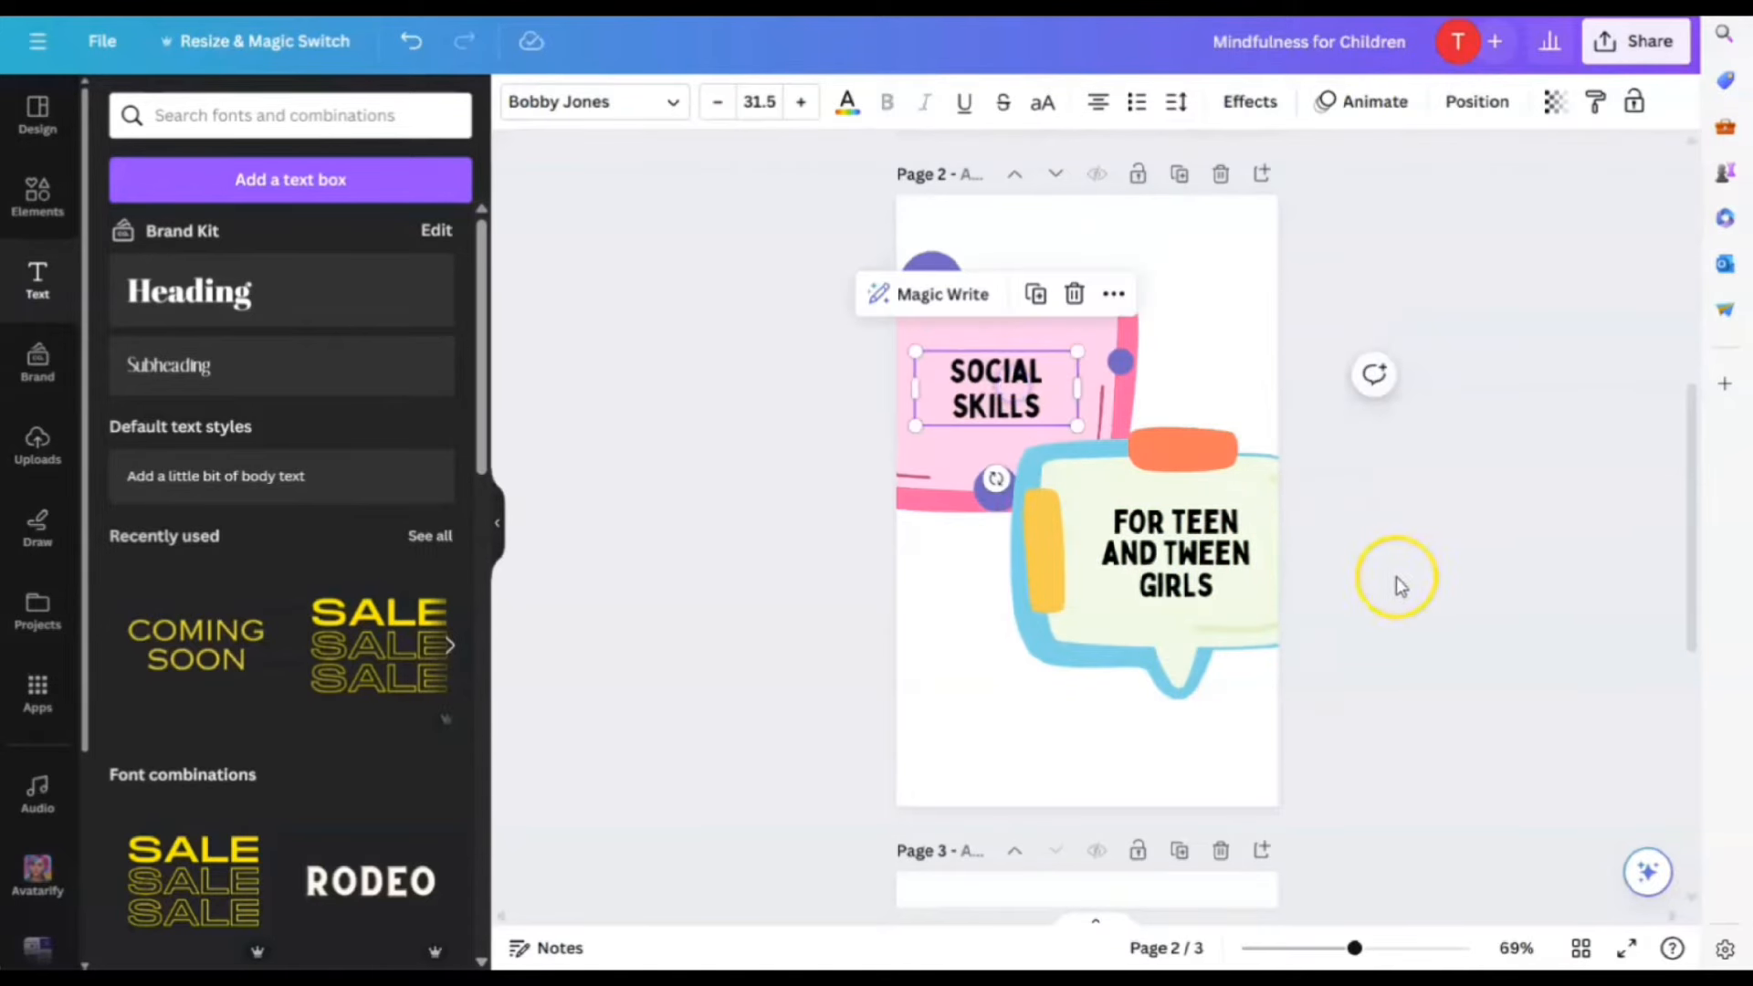
{"action": "left_click", "coordinate": [1394, 582]}
{"action": "left_click_drag", "start_coordinate": [1101, 306], "coordinate": [1102, 271]}
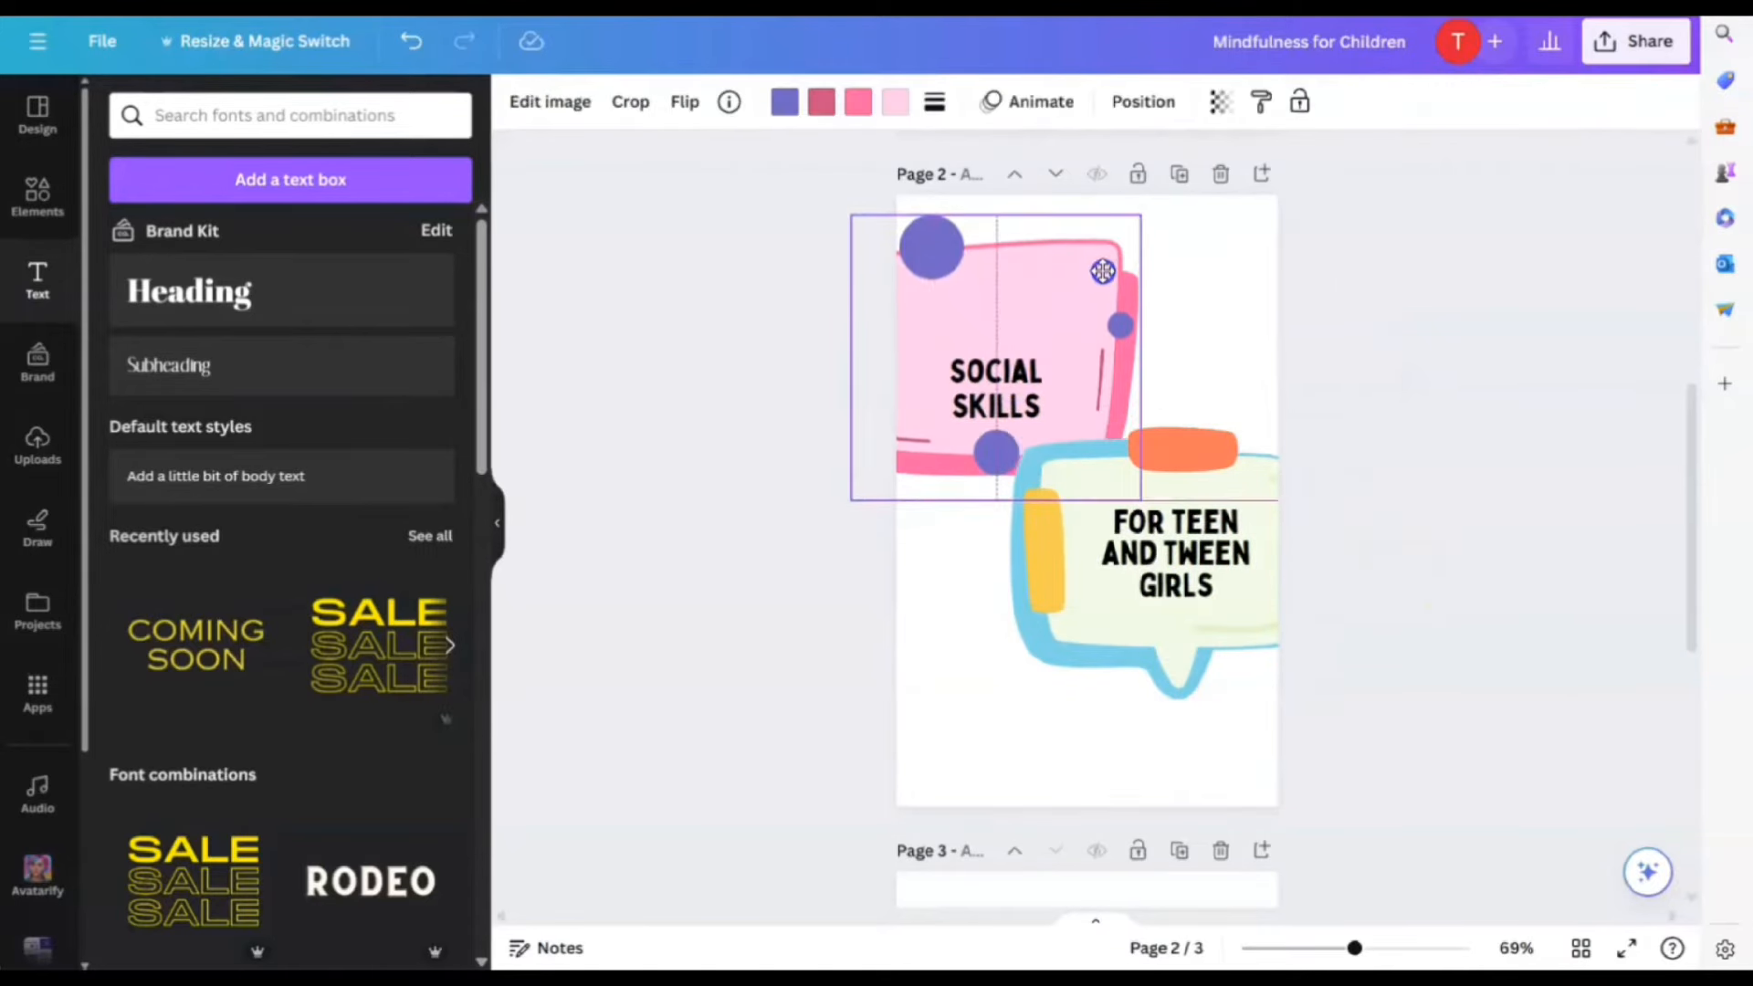
{"action": "left_click", "coordinate": [1016, 402]}
{"action": "left_click_drag", "start_coordinate": [1016, 402], "coordinate": [1016, 363]}
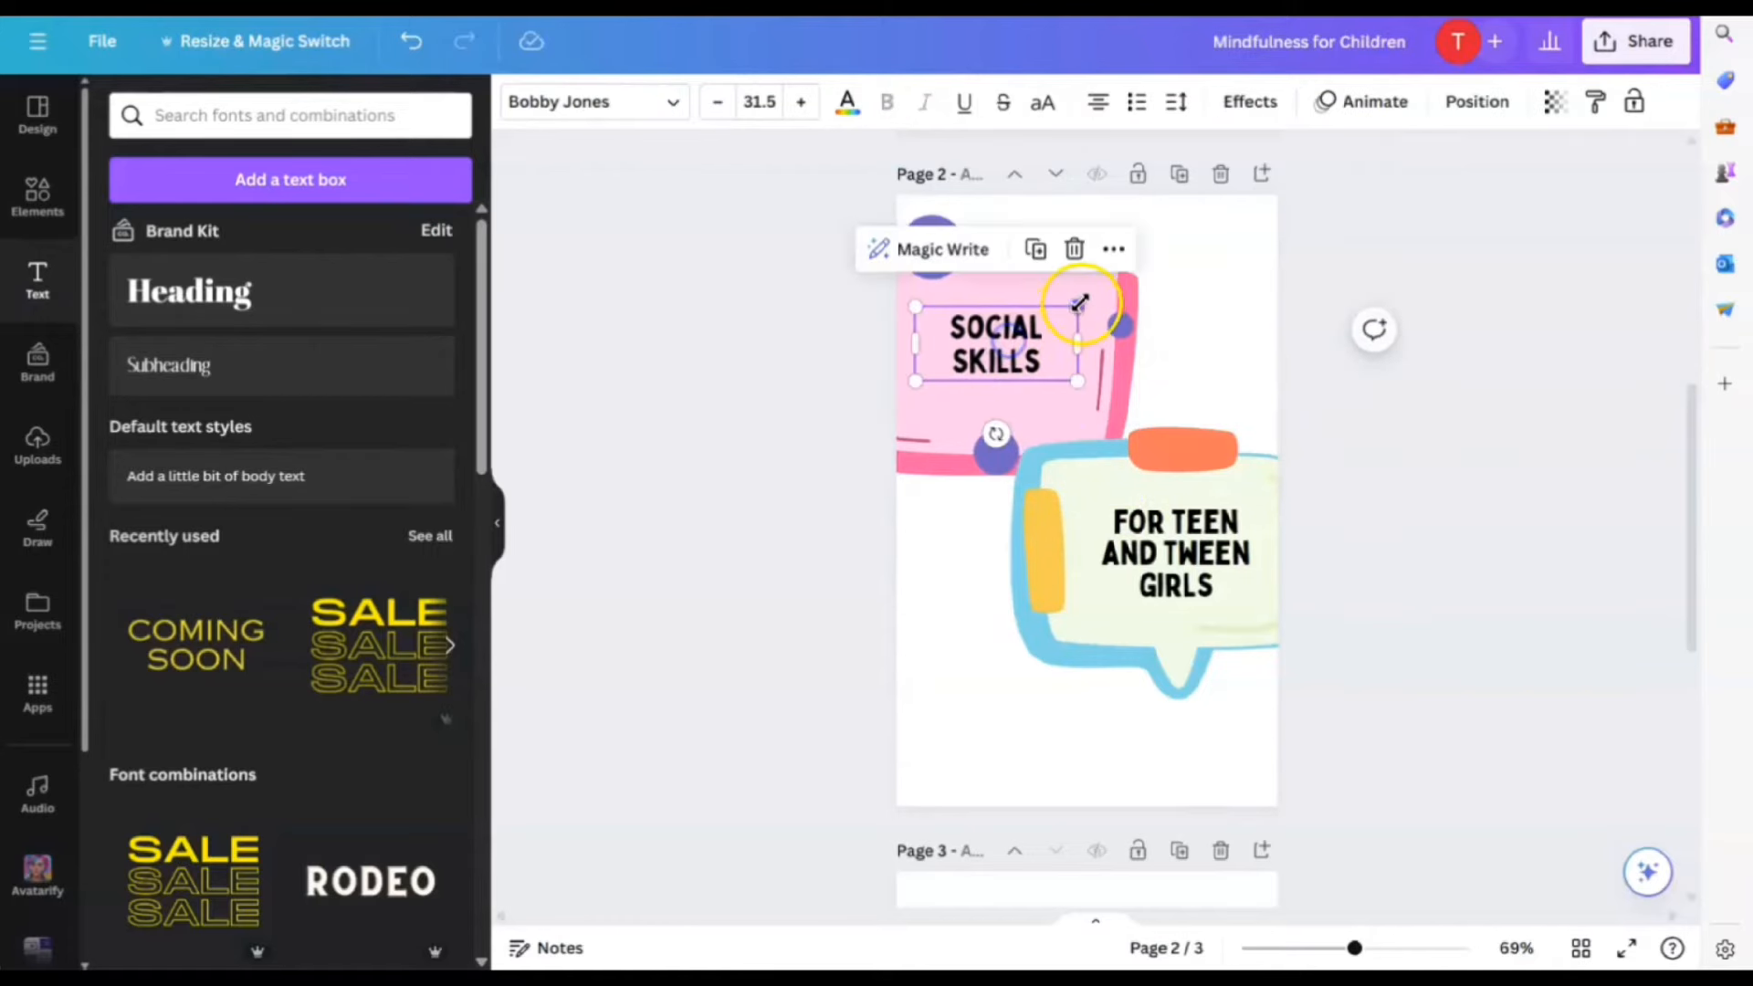
{"action": "left_click_drag", "start_coordinate": [1078, 308], "coordinate": [1127, 275]}
{"action": "left_click_drag", "start_coordinate": [1021, 308], "coordinate": [1006, 318]}
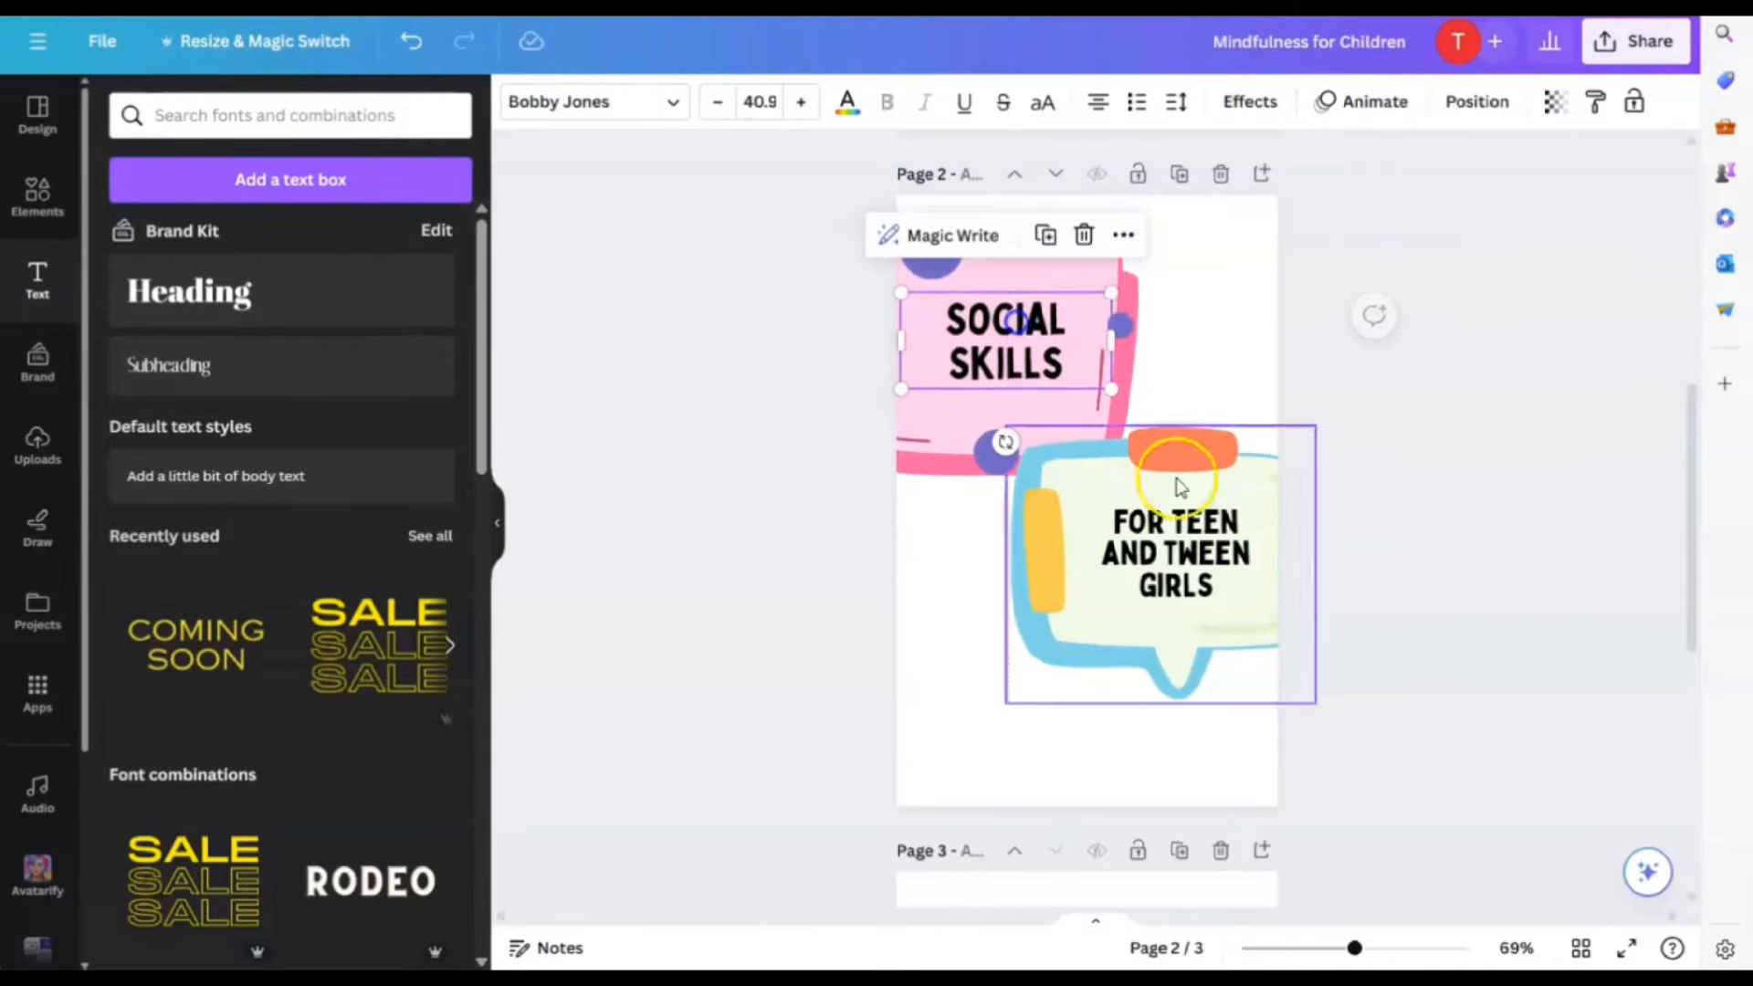
{"action": "left_click", "coordinate": [1225, 473]}
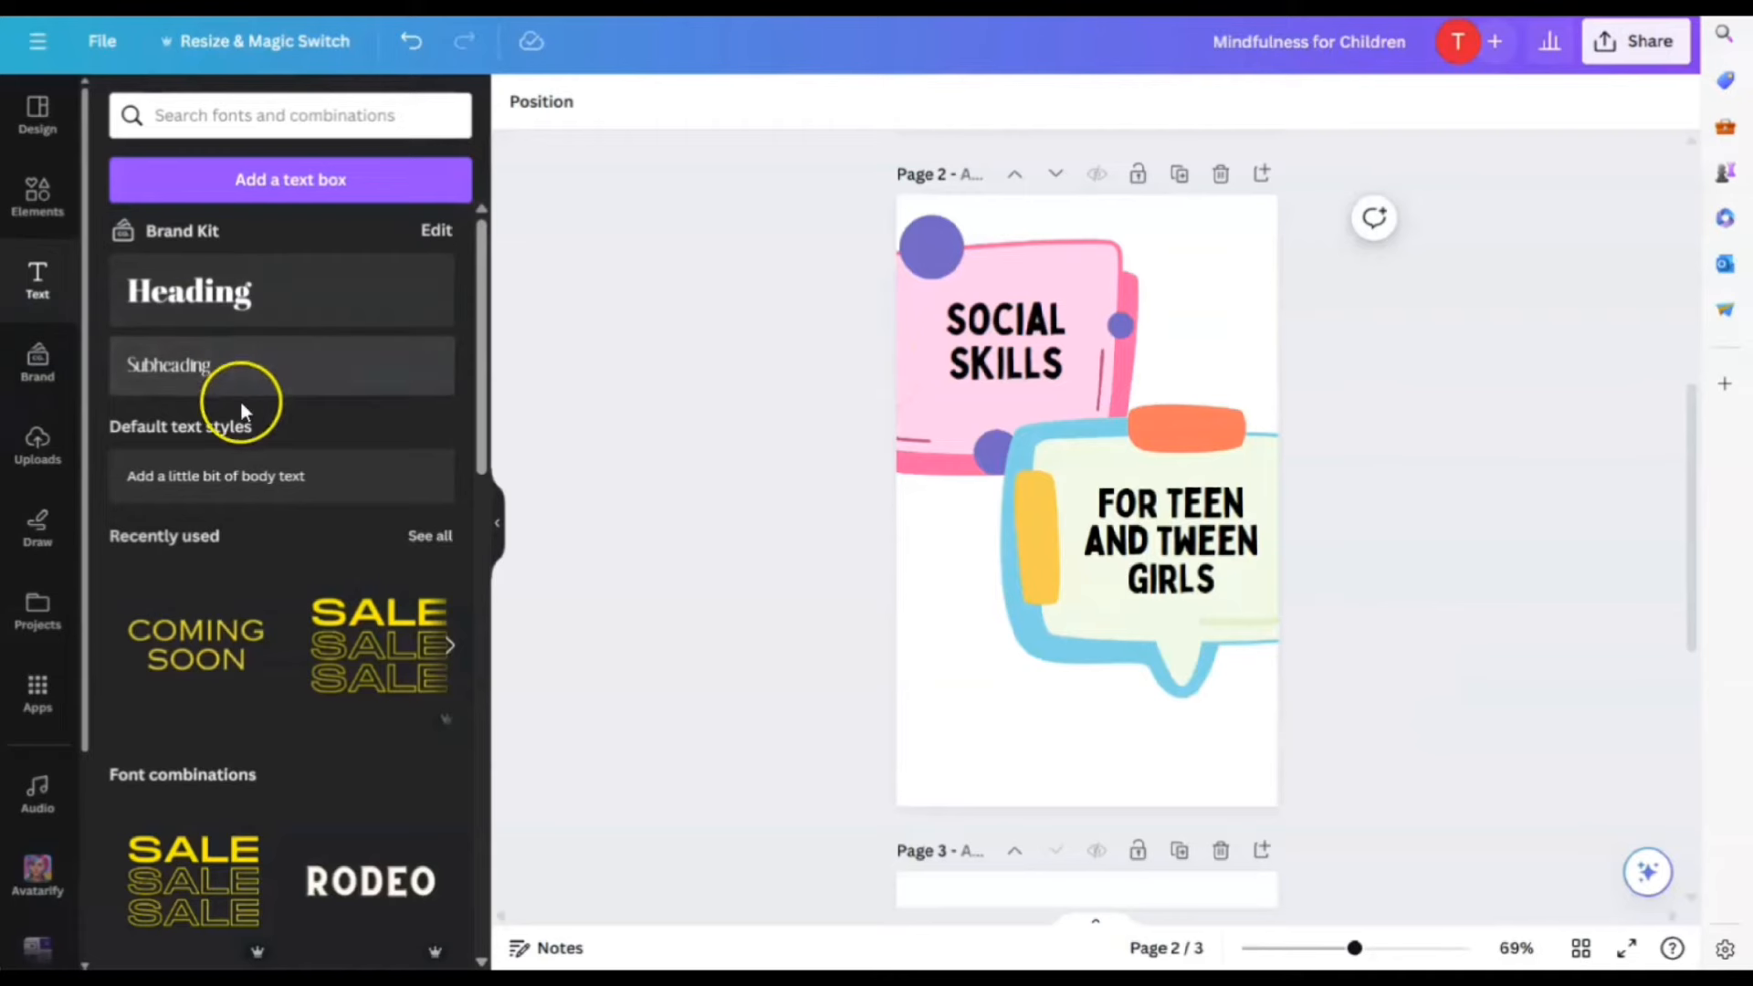
Add the subheading 'How to make friends every day.' in Bobby Jones Condensed
{"action": "left_click", "coordinate": [206, 370]}
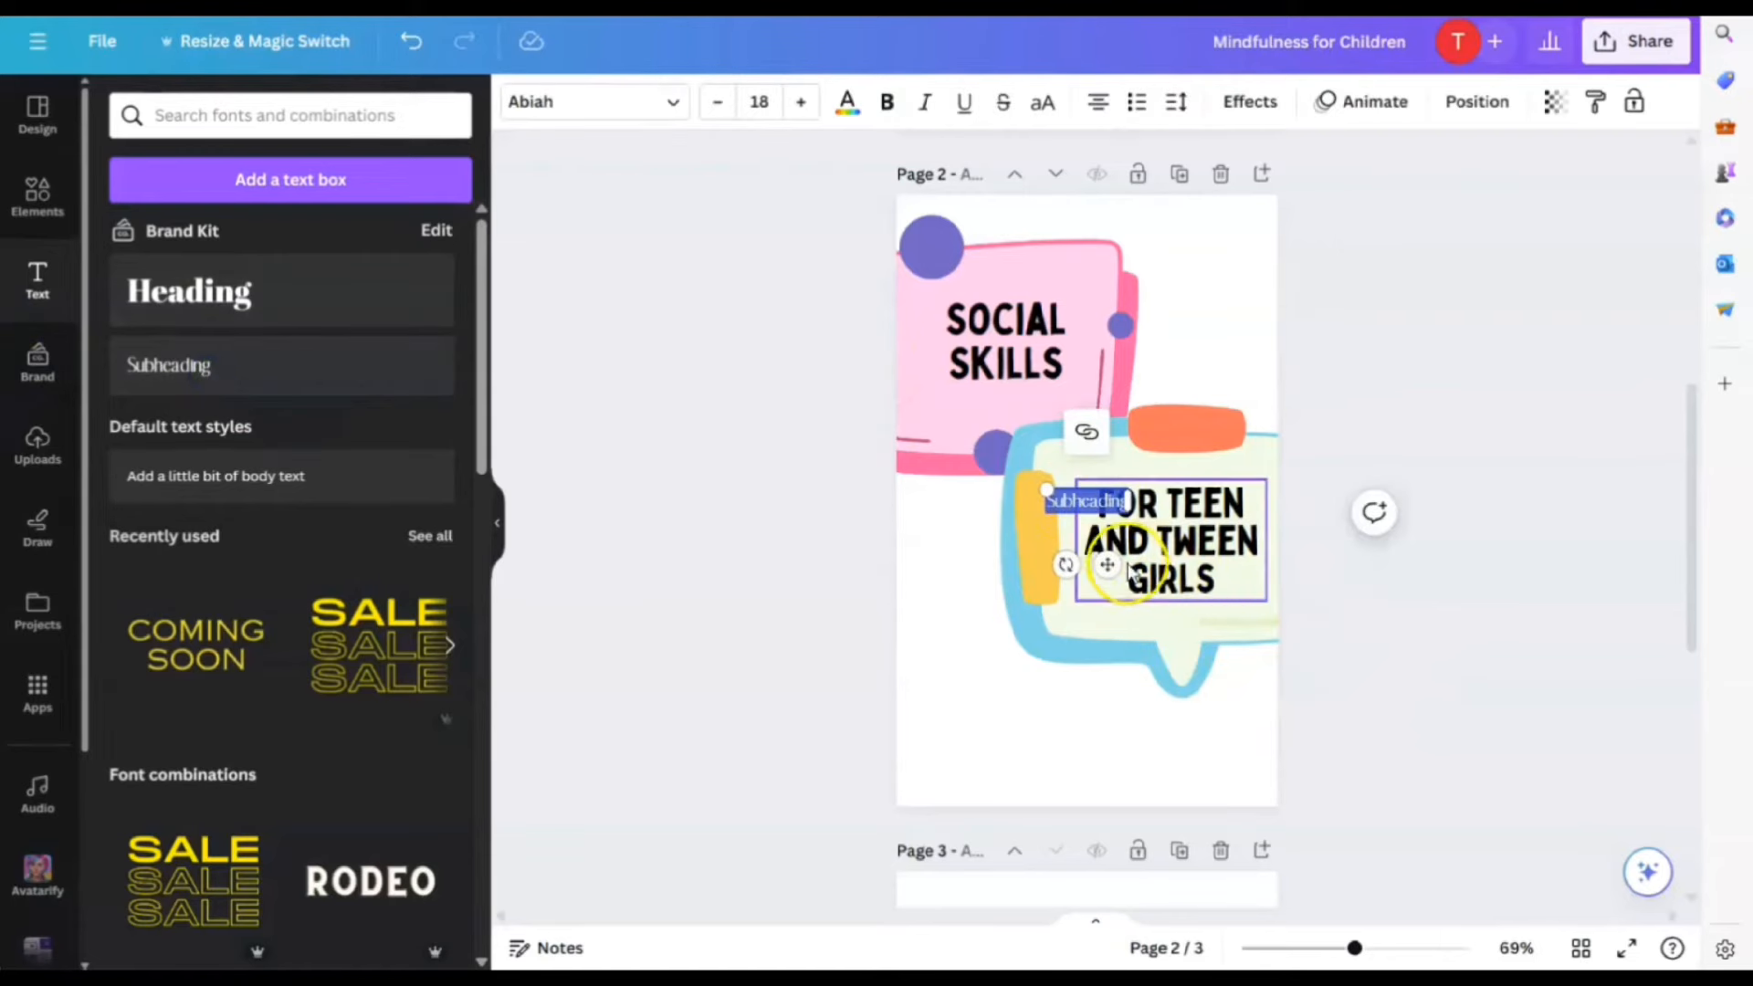
{"action": "left_click_drag", "start_coordinate": [1106, 564], "coordinate": [1040, 766]}
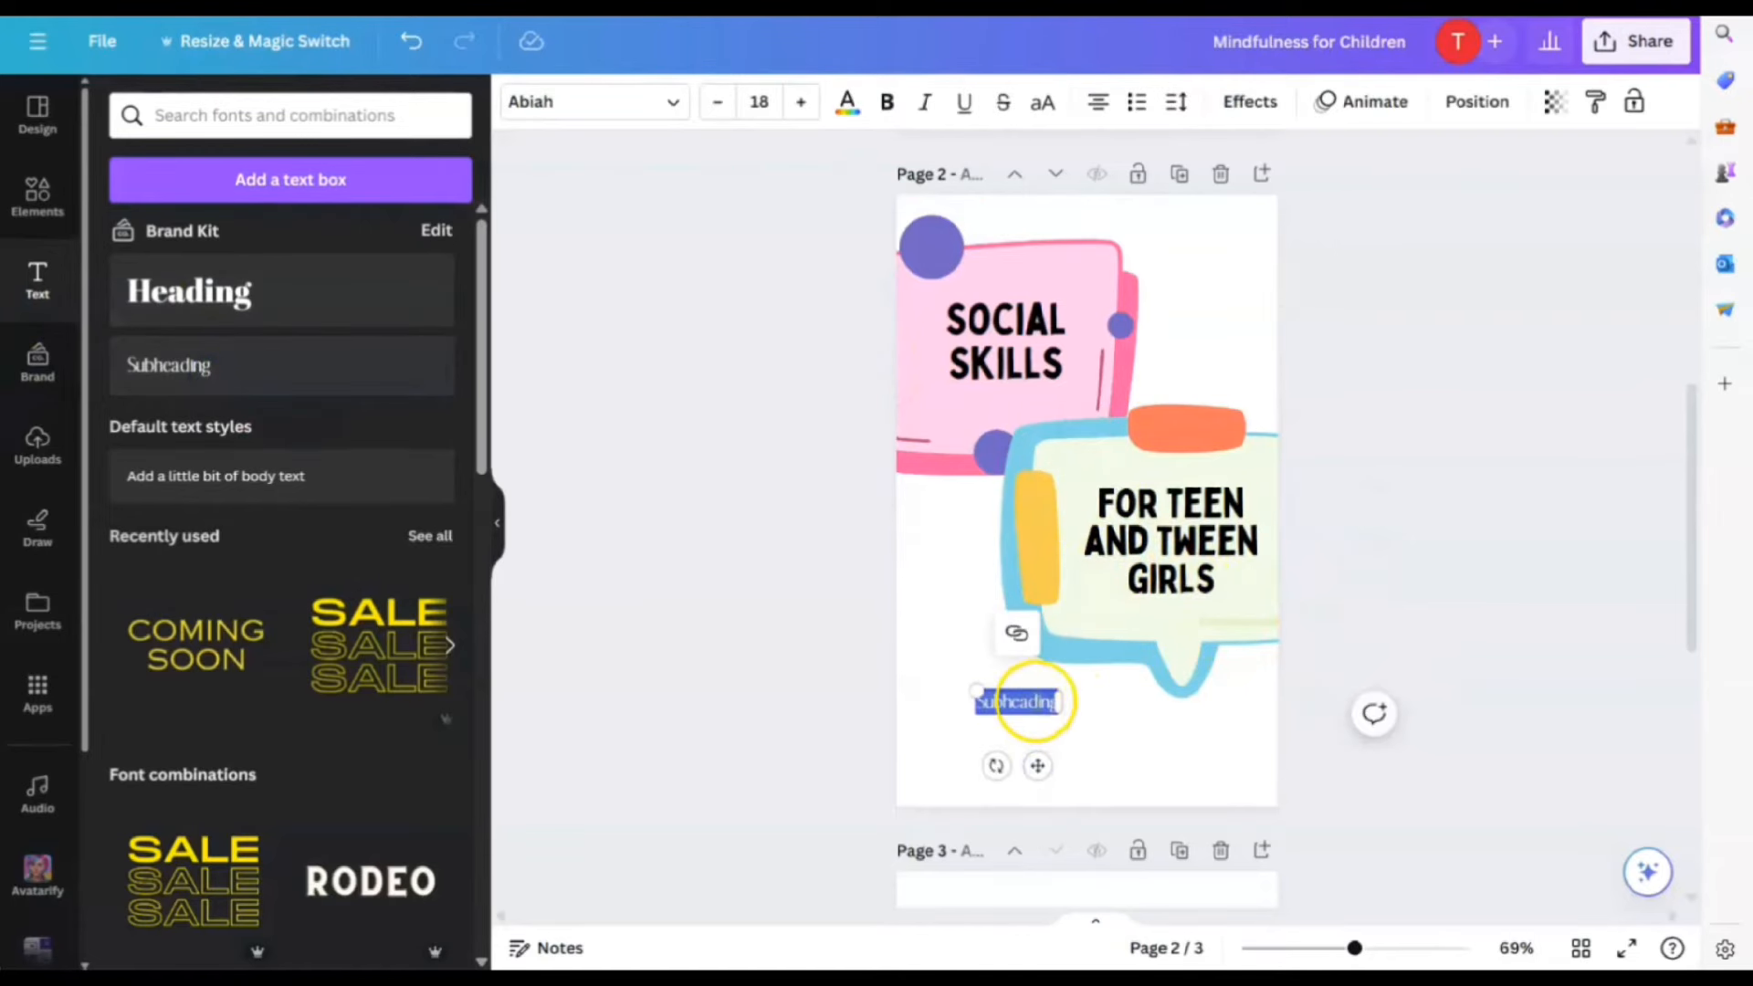
{"action": "type", "text": "How to make friends"}
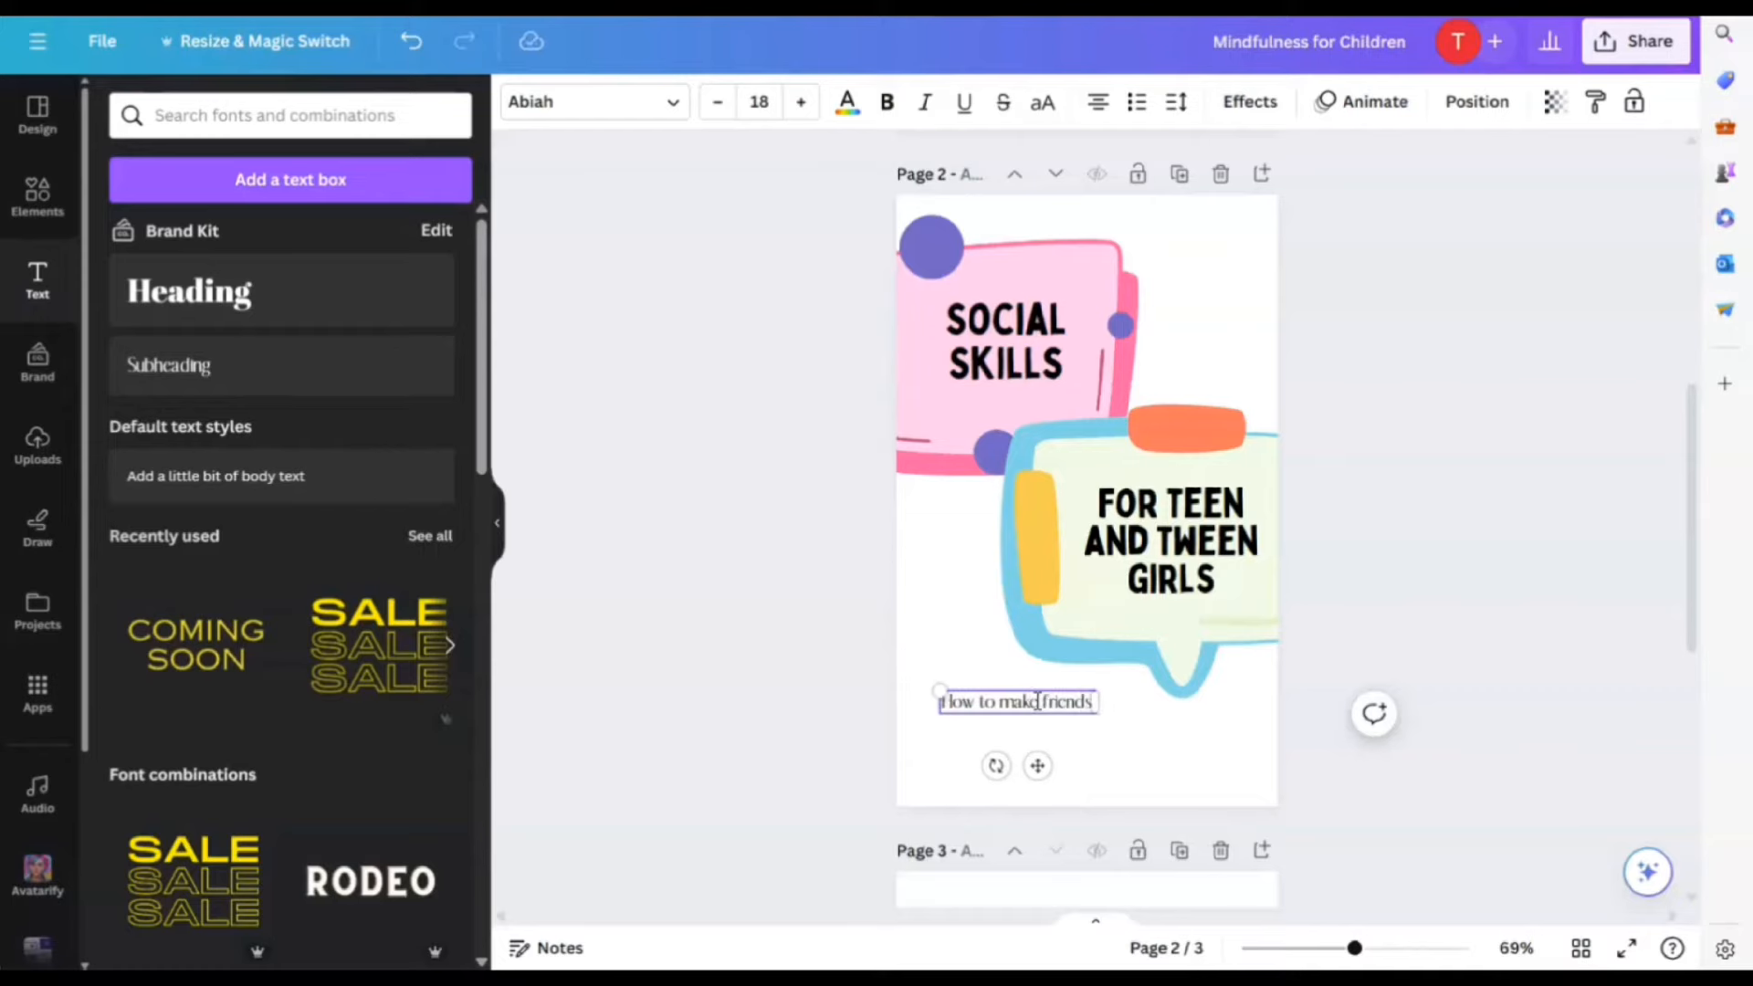
{"action": "type", "text": "day"}
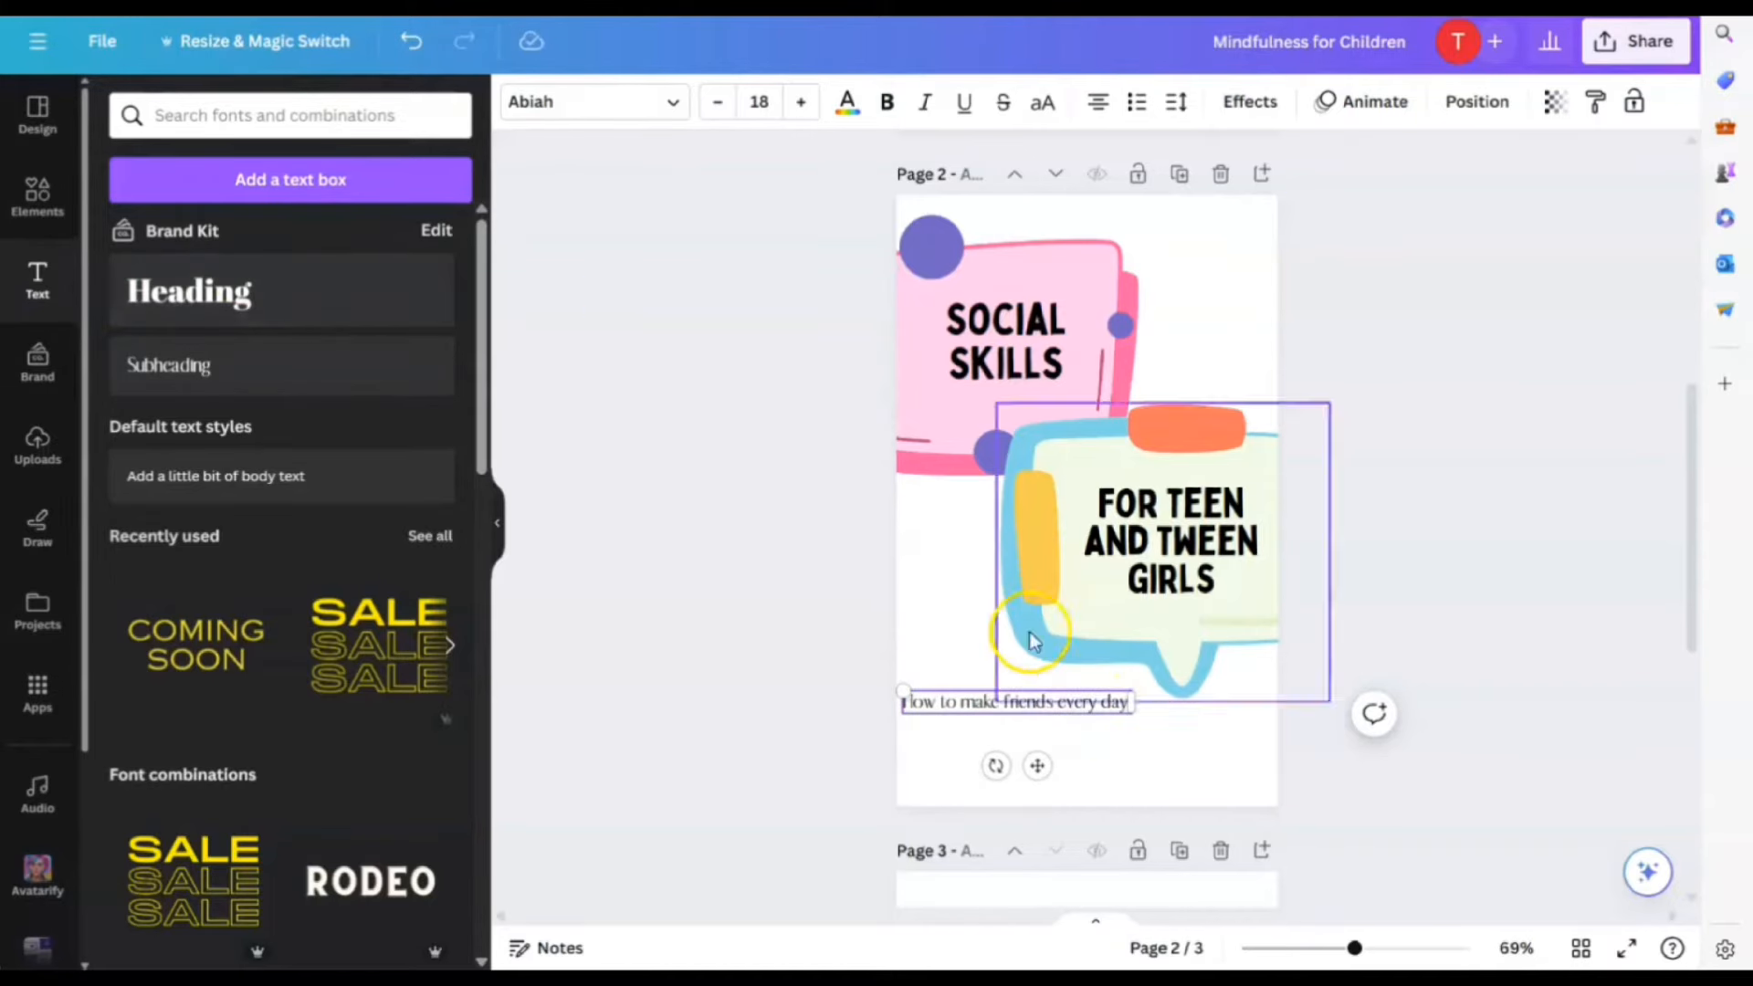
{"action": "left_click", "coordinate": [666, 101]}
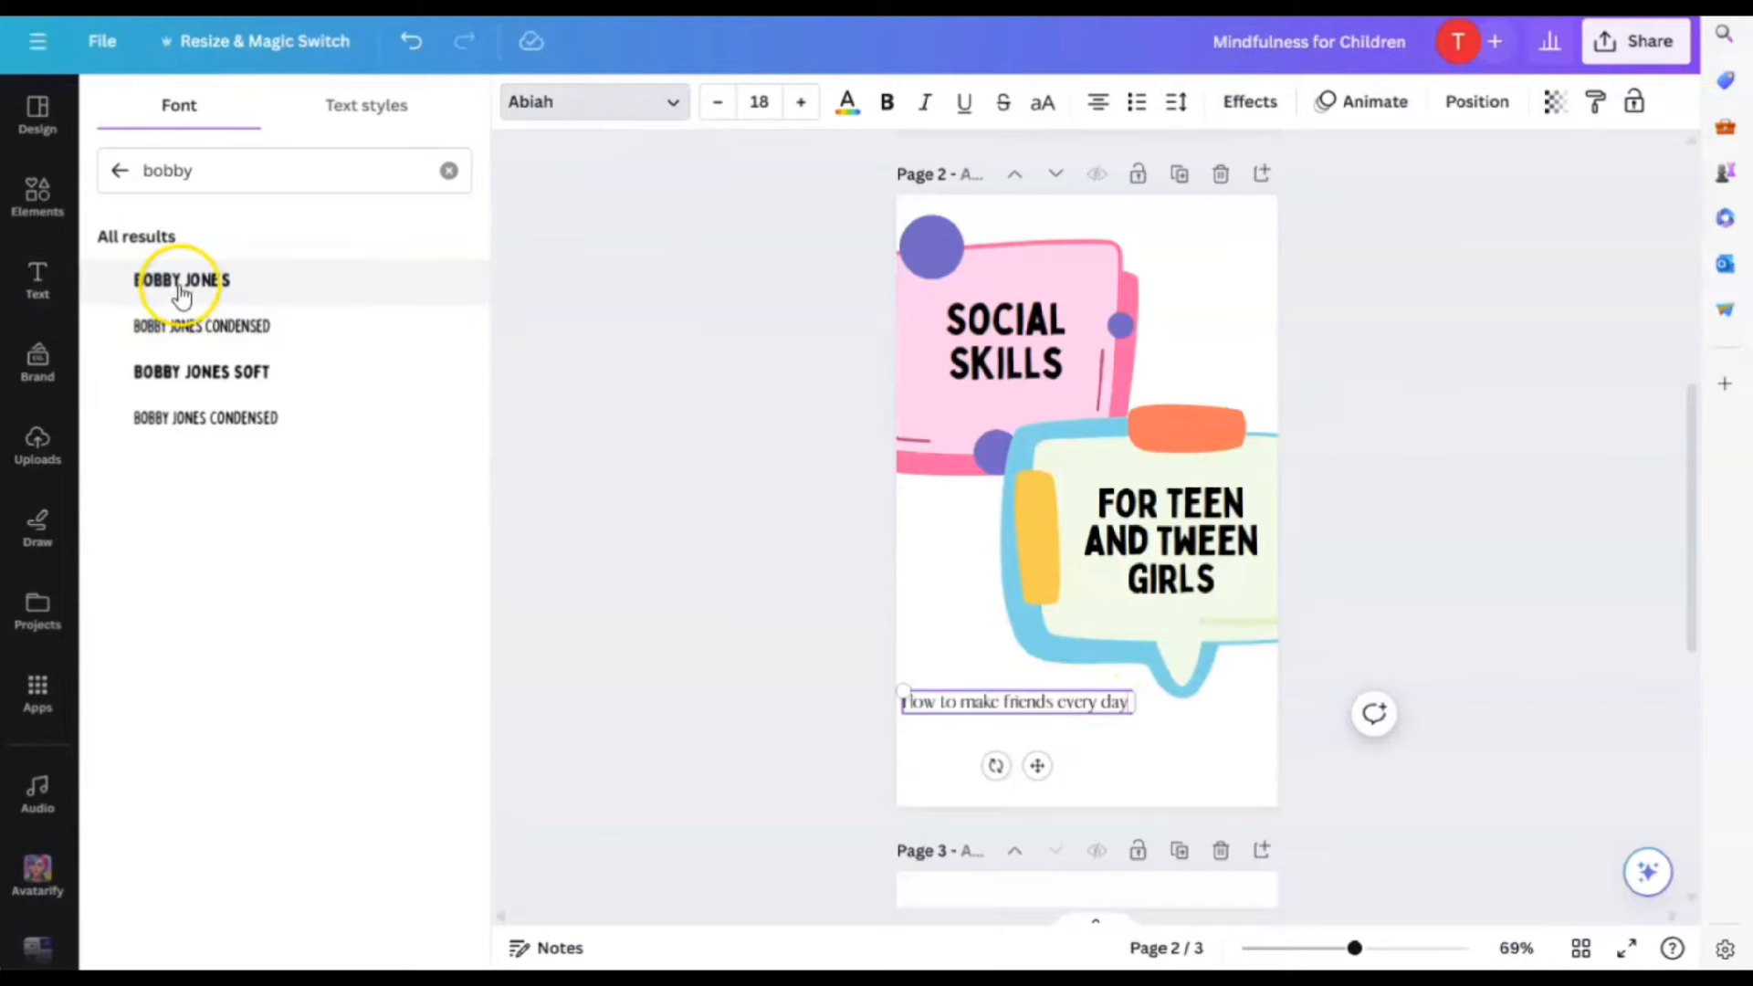
{"action": "left_click", "coordinate": [179, 336]}
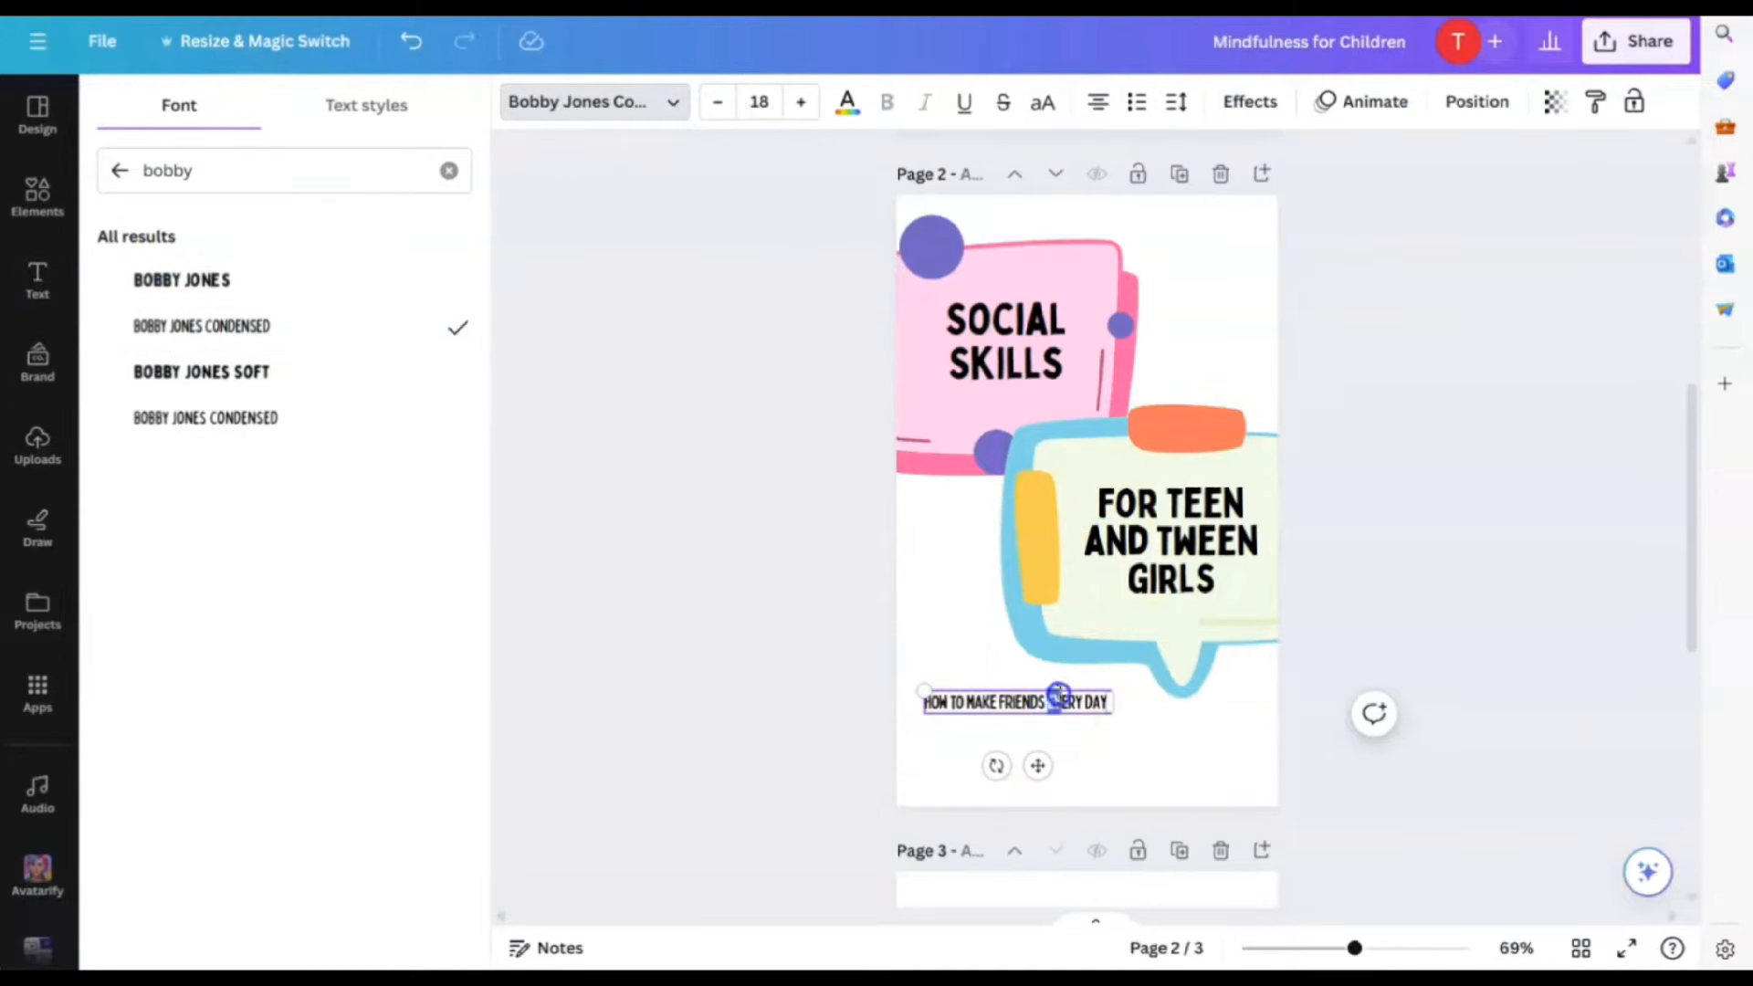
Reposition the tagline up and to the left of the speech bubble
{"action": "left_click", "coordinate": [1173, 790]}
{"action": "left_click", "coordinate": [1023, 703]}
{"action": "left_click_drag", "start_coordinate": [1023, 703], "coordinate": [941, 531]}
{"action": "left_click", "coordinate": [1112, 731]}
{"action": "left_click", "coordinate": [1095, 730]}
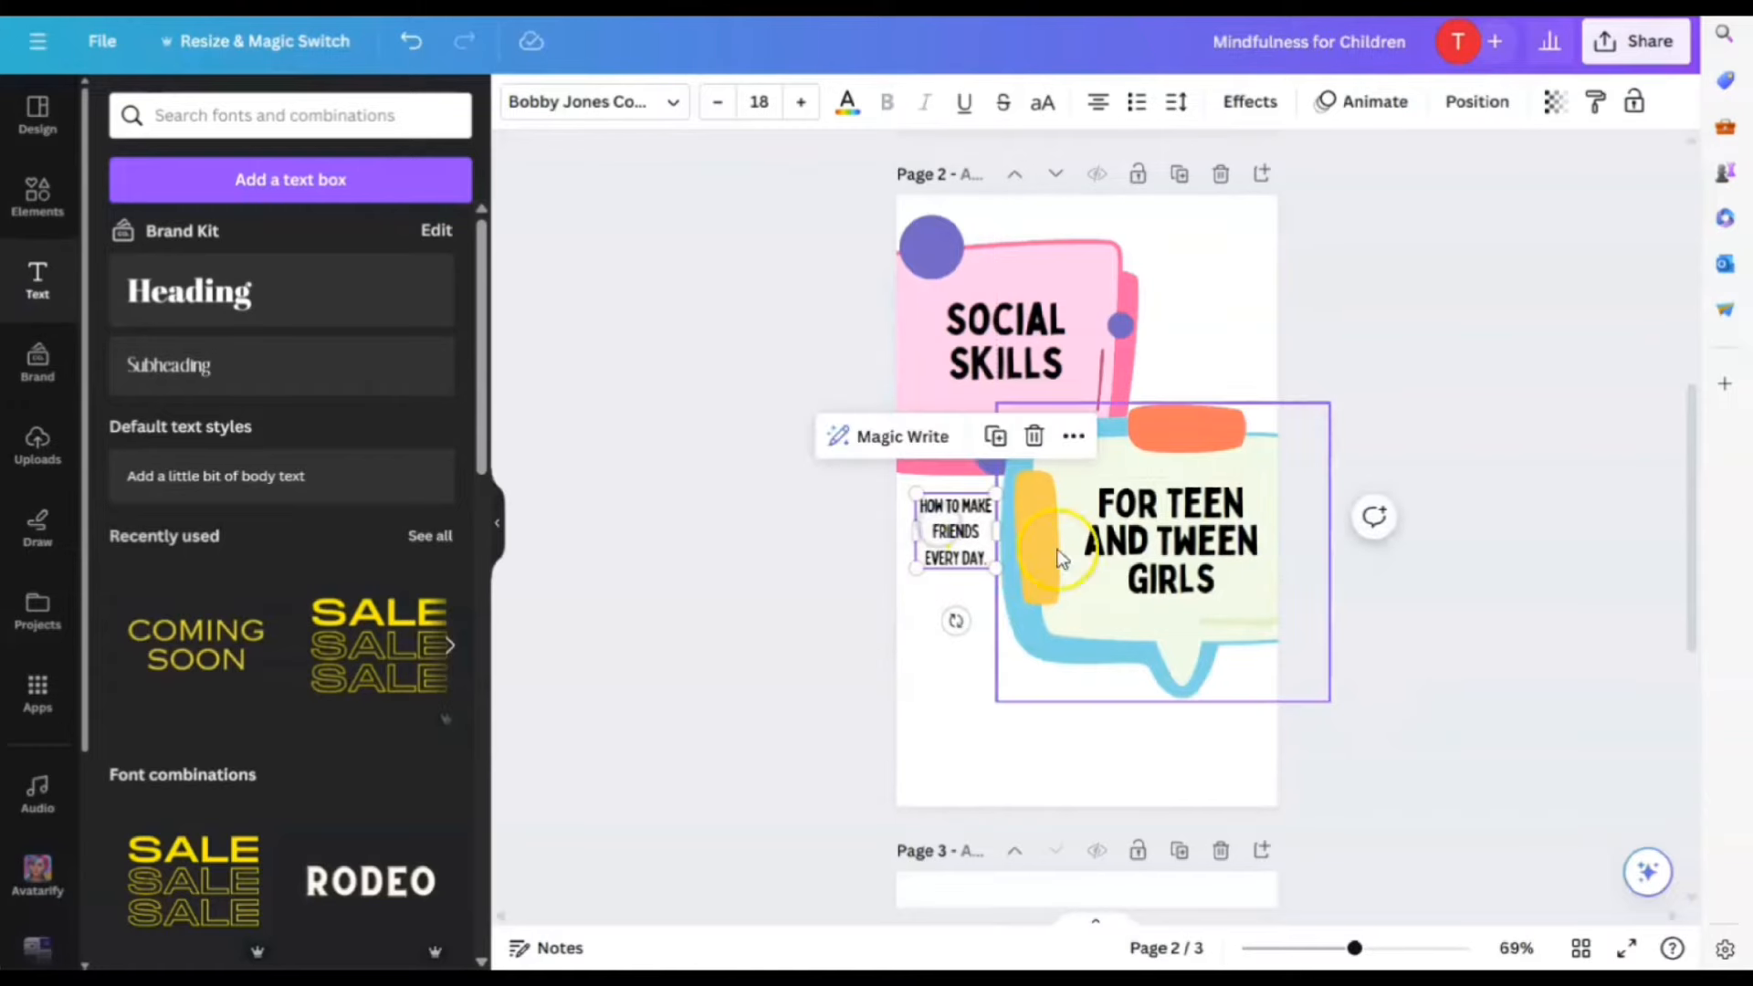
Nudge the bubble right, shrink the FOR TEEN text to 32.6, and shift the tagline right
{"action": "left_click", "coordinate": [1154, 462]}
{"action": "left_click_drag", "start_coordinate": [1154, 462], "coordinate": [1170, 459]}
{"action": "left_click_drag", "start_coordinate": [1162, 533], "coordinate": [1172, 528]}
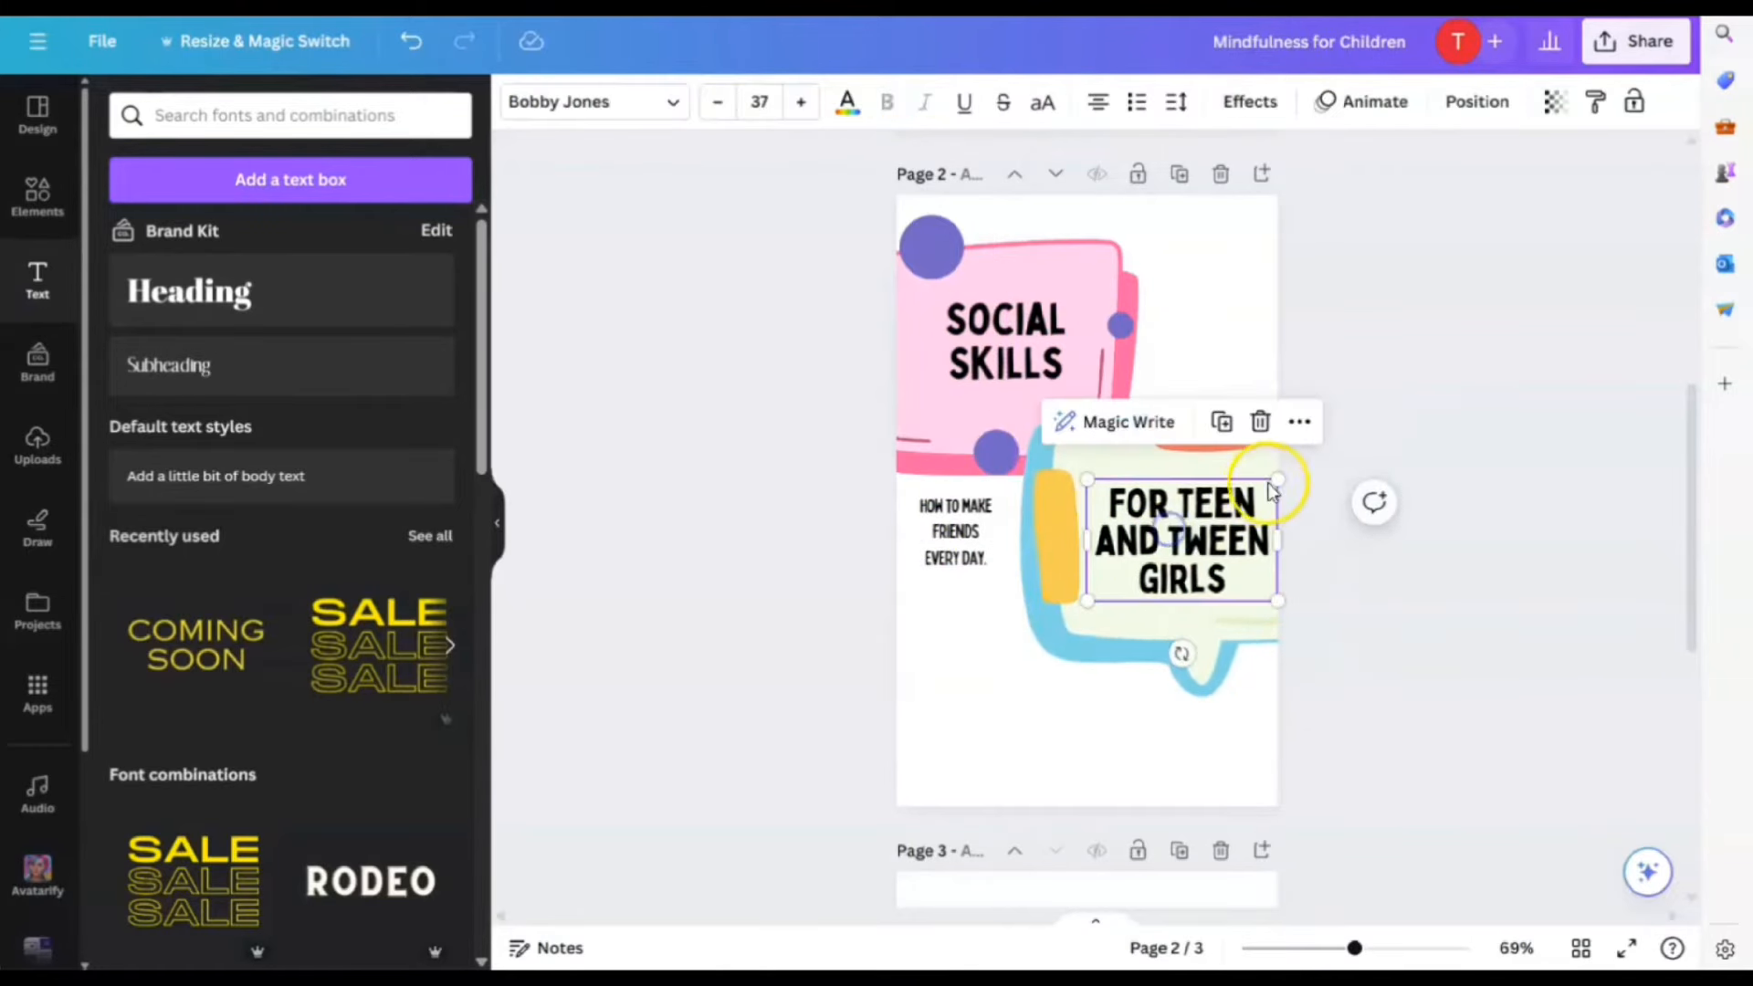
{"action": "left_click_drag", "start_coordinate": [1277, 481], "coordinate": [1258, 477]}
{"action": "left_click_drag", "start_coordinate": [1170, 537], "coordinate": [1168, 535]}
{"action": "left_click", "coordinate": [972, 557]}
{"action": "left_click_drag", "start_coordinate": [972, 552], "coordinate": [1004, 531]}
Add a subheading below the bubble with the author's name and try Bobby Jones fonts on it
{"action": "left_click", "coordinate": [169, 365]}
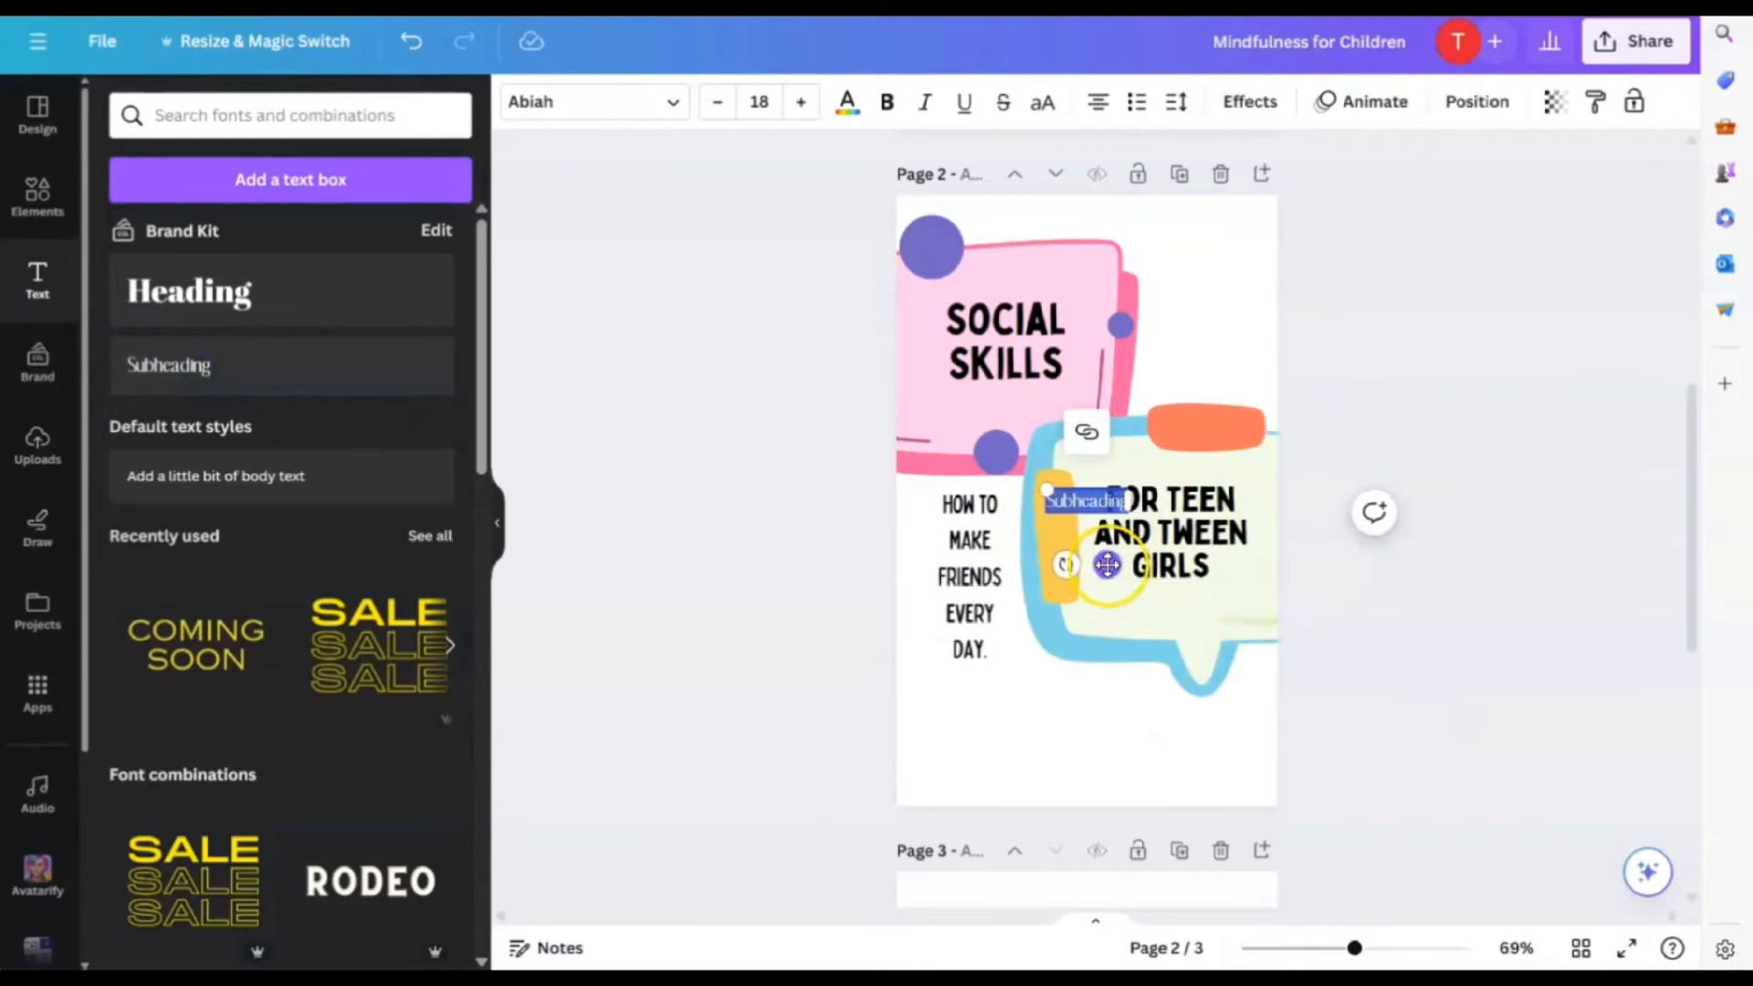
{"action": "left_click_drag", "start_coordinate": [1108, 559], "coordinate": [1107, 811]}
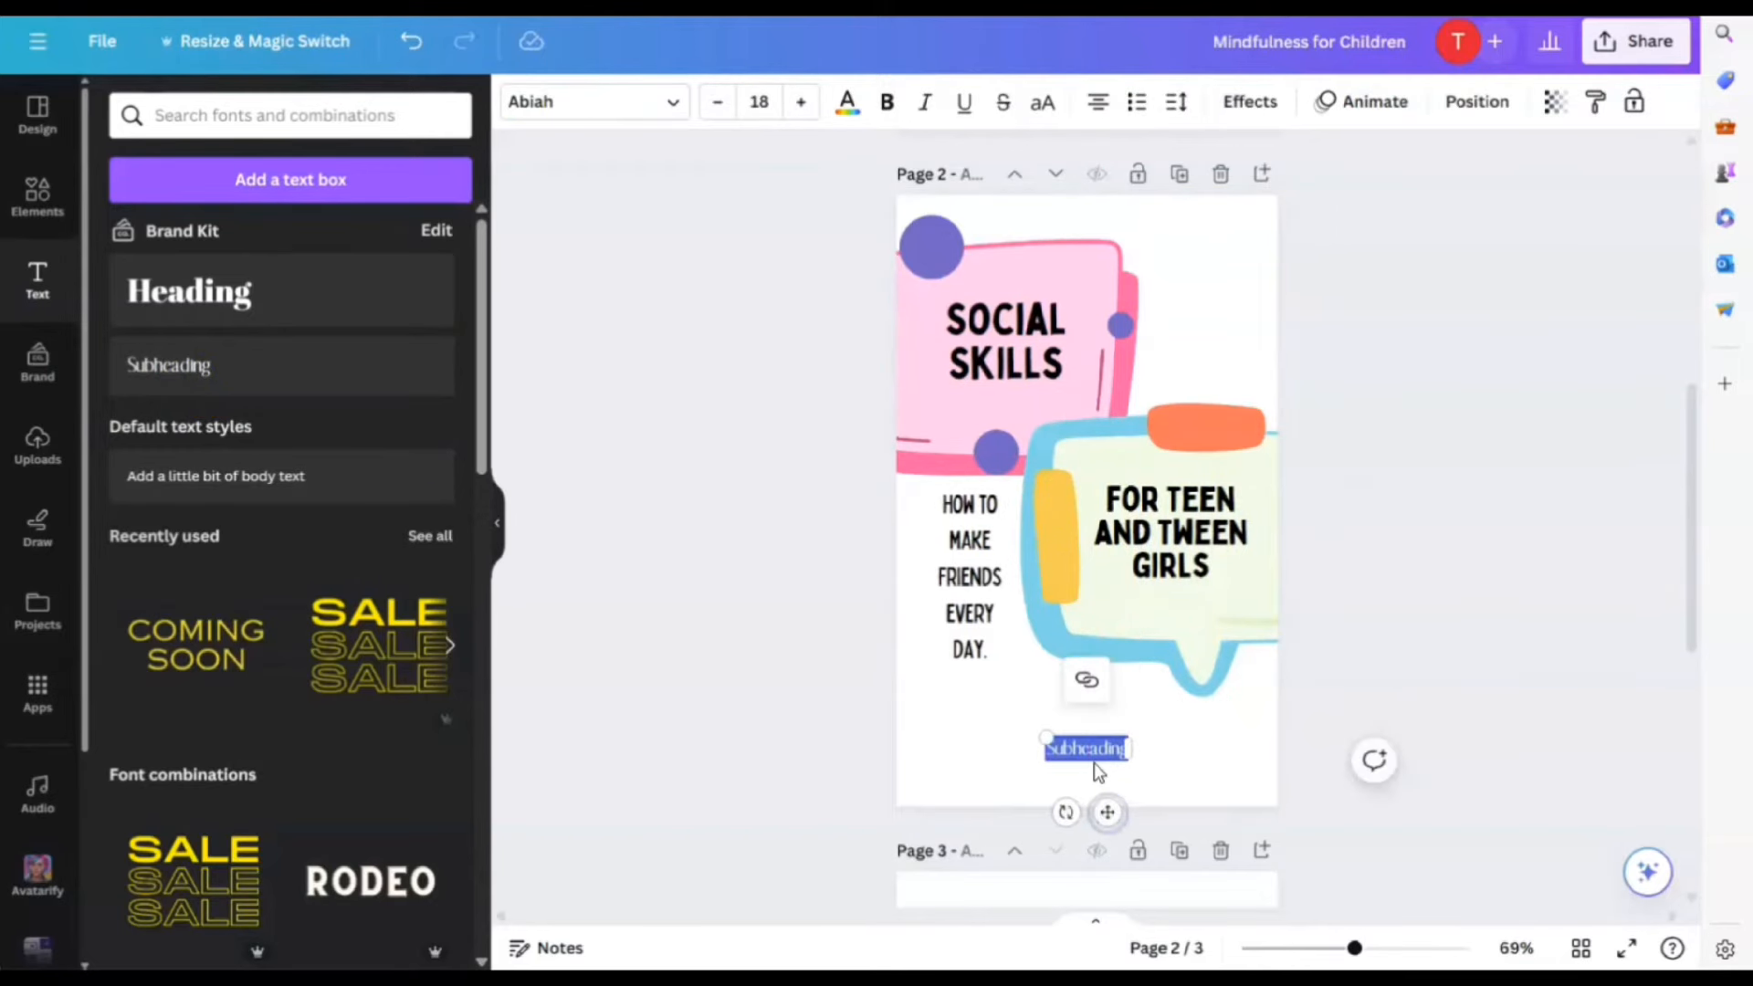
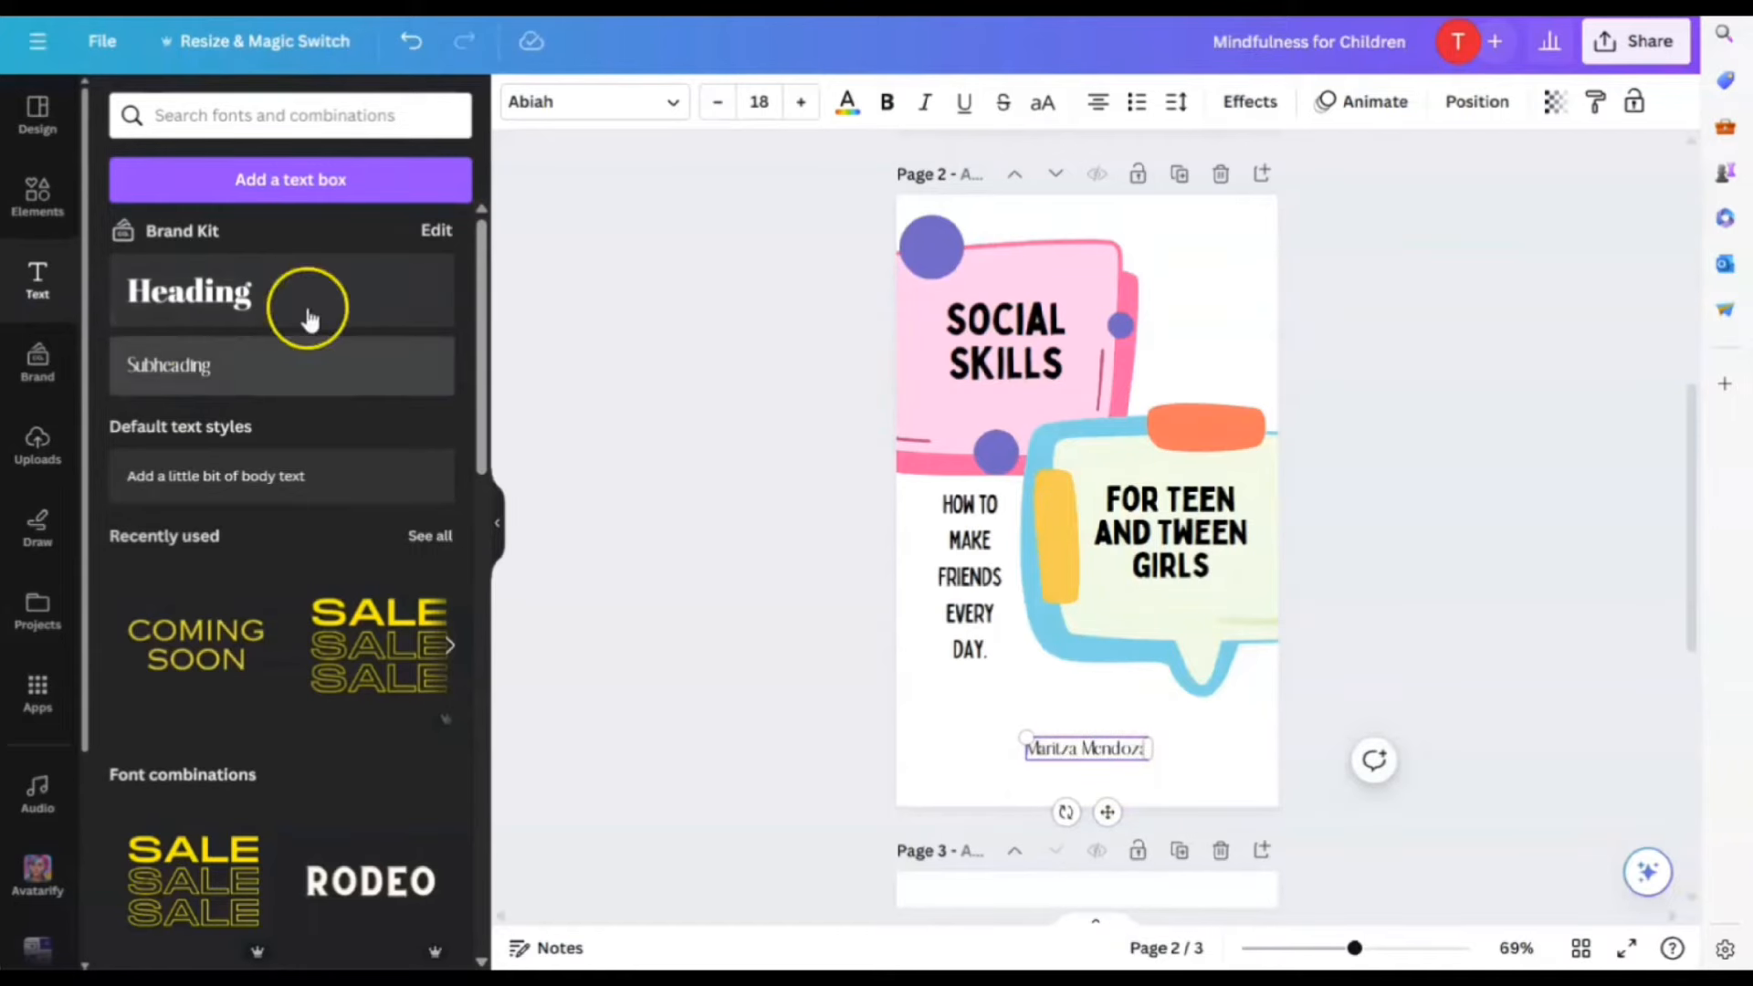
{"action": "left_click", "coordinate": [637, 105]}
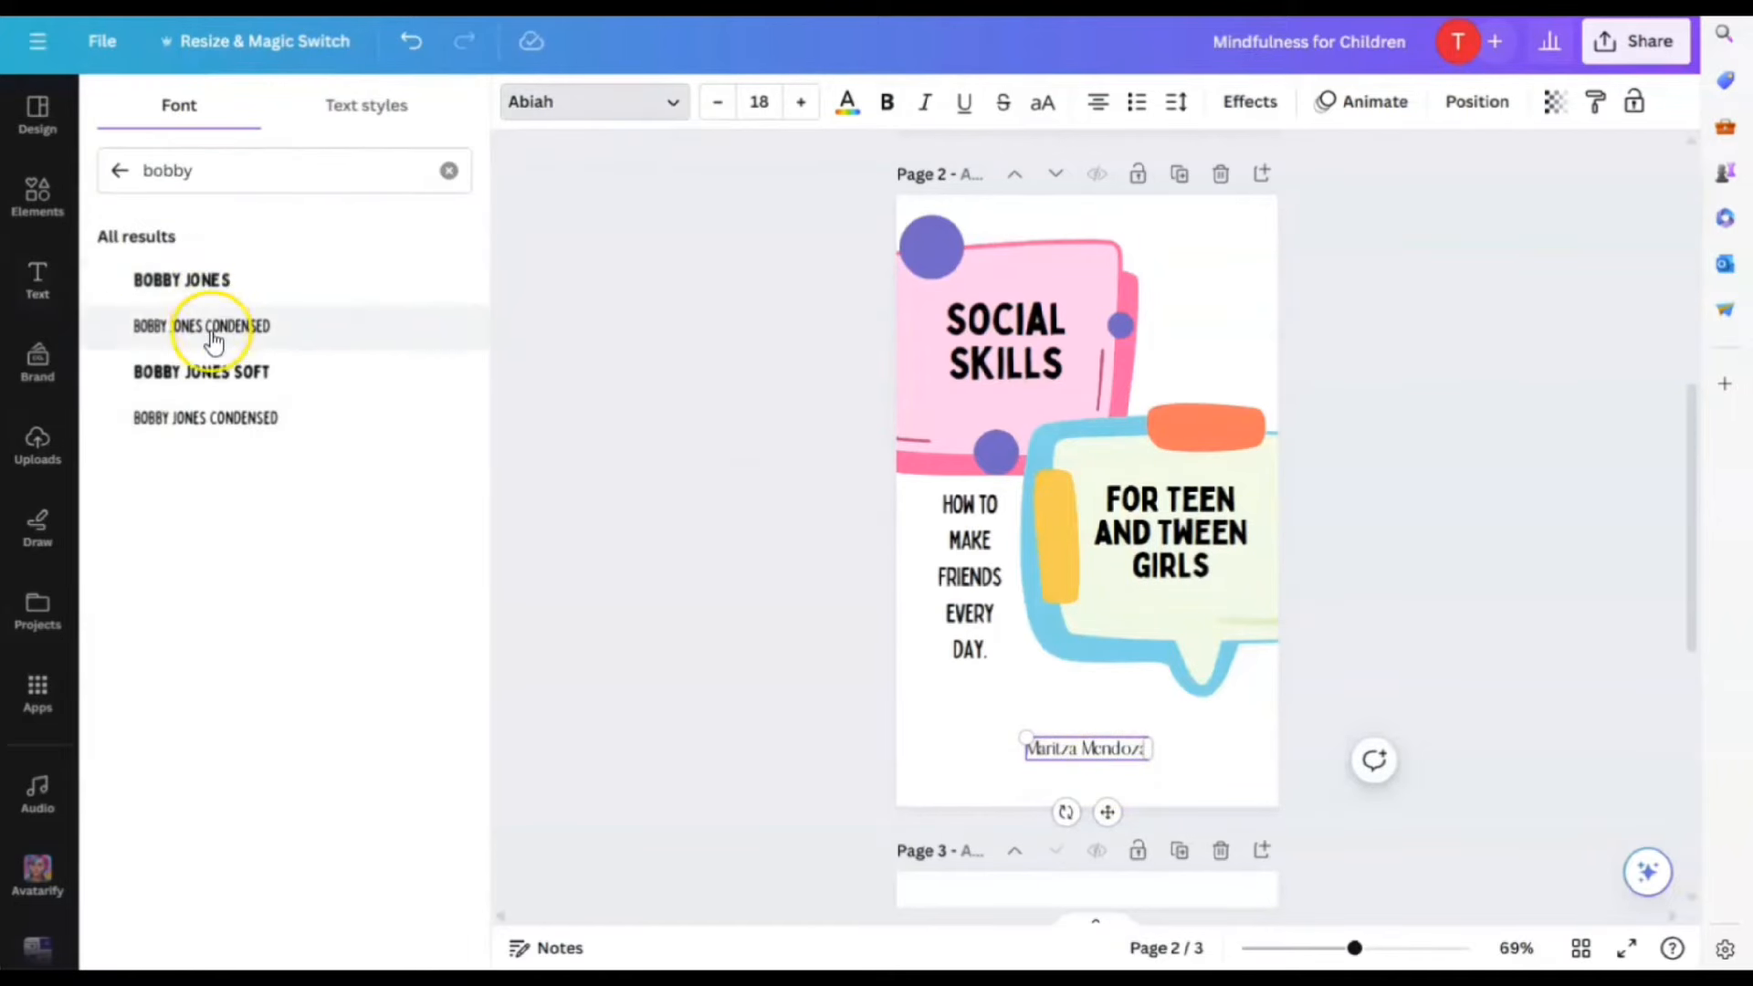
{"action": "left_click", "coordinate": [194, 280]}
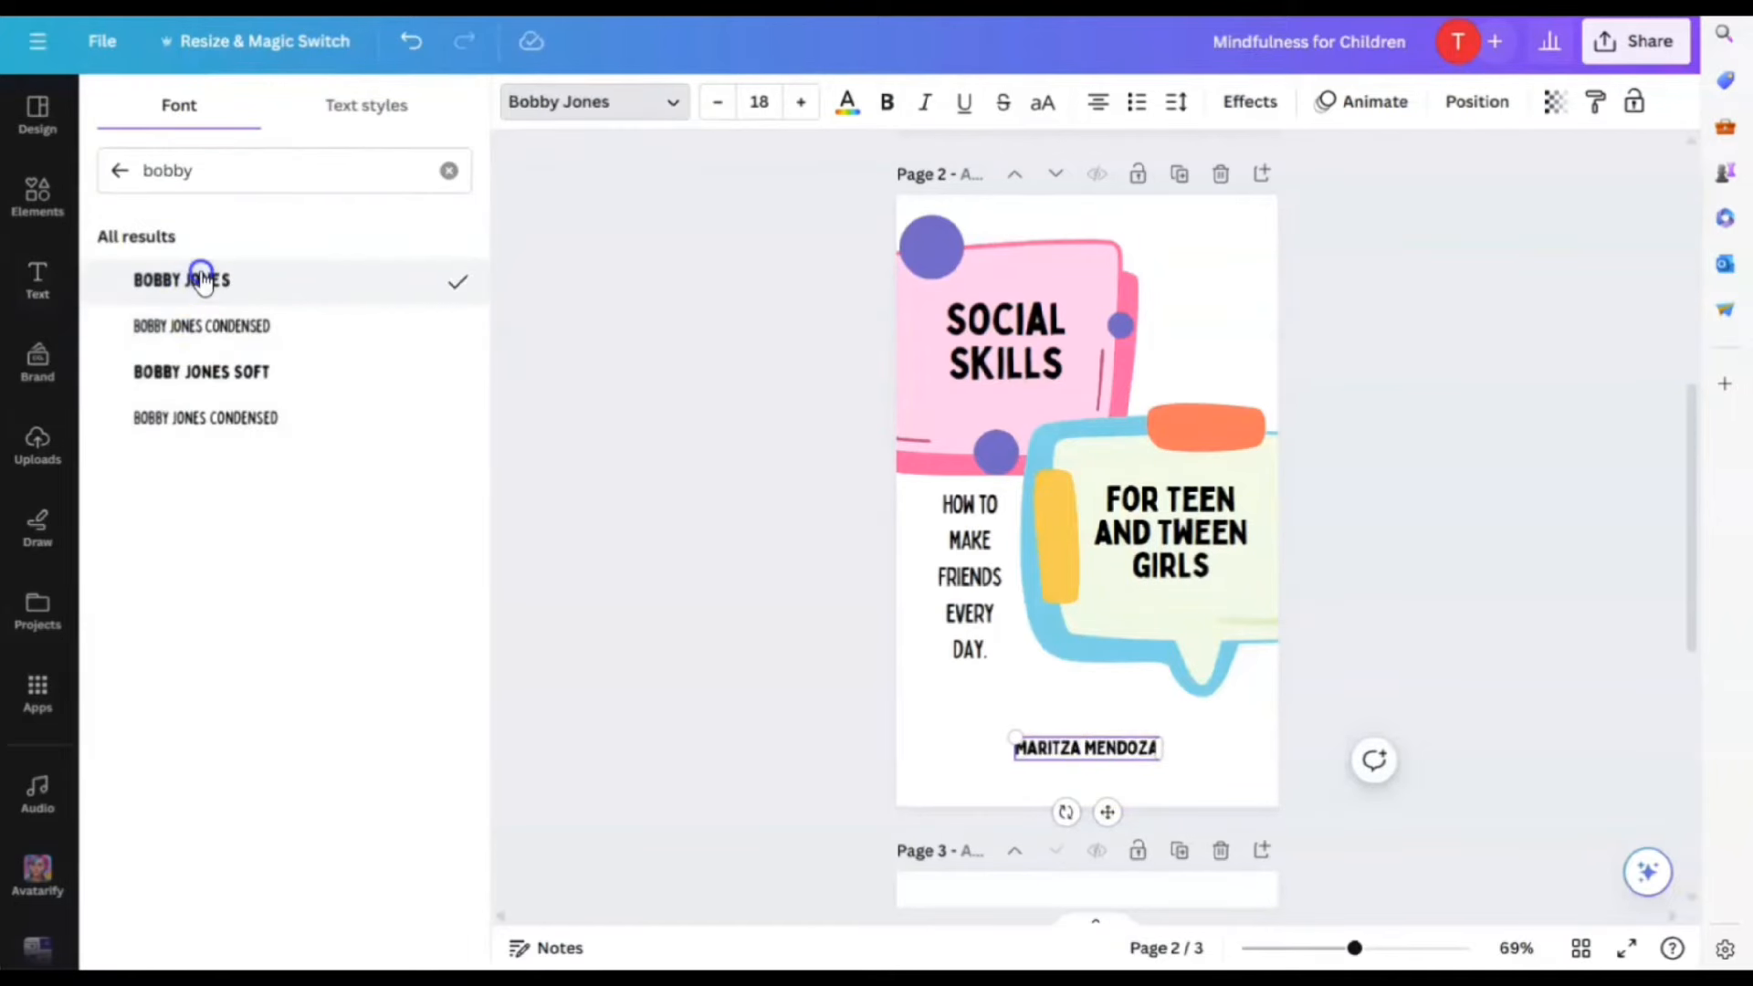
{"action": "left_click", "coordinate": [210, 375]}
Try Bobby Jones Soft and a wider box on the tagline, then undo both changes
{"action": "left_click", "coordinate": [982, 598]}
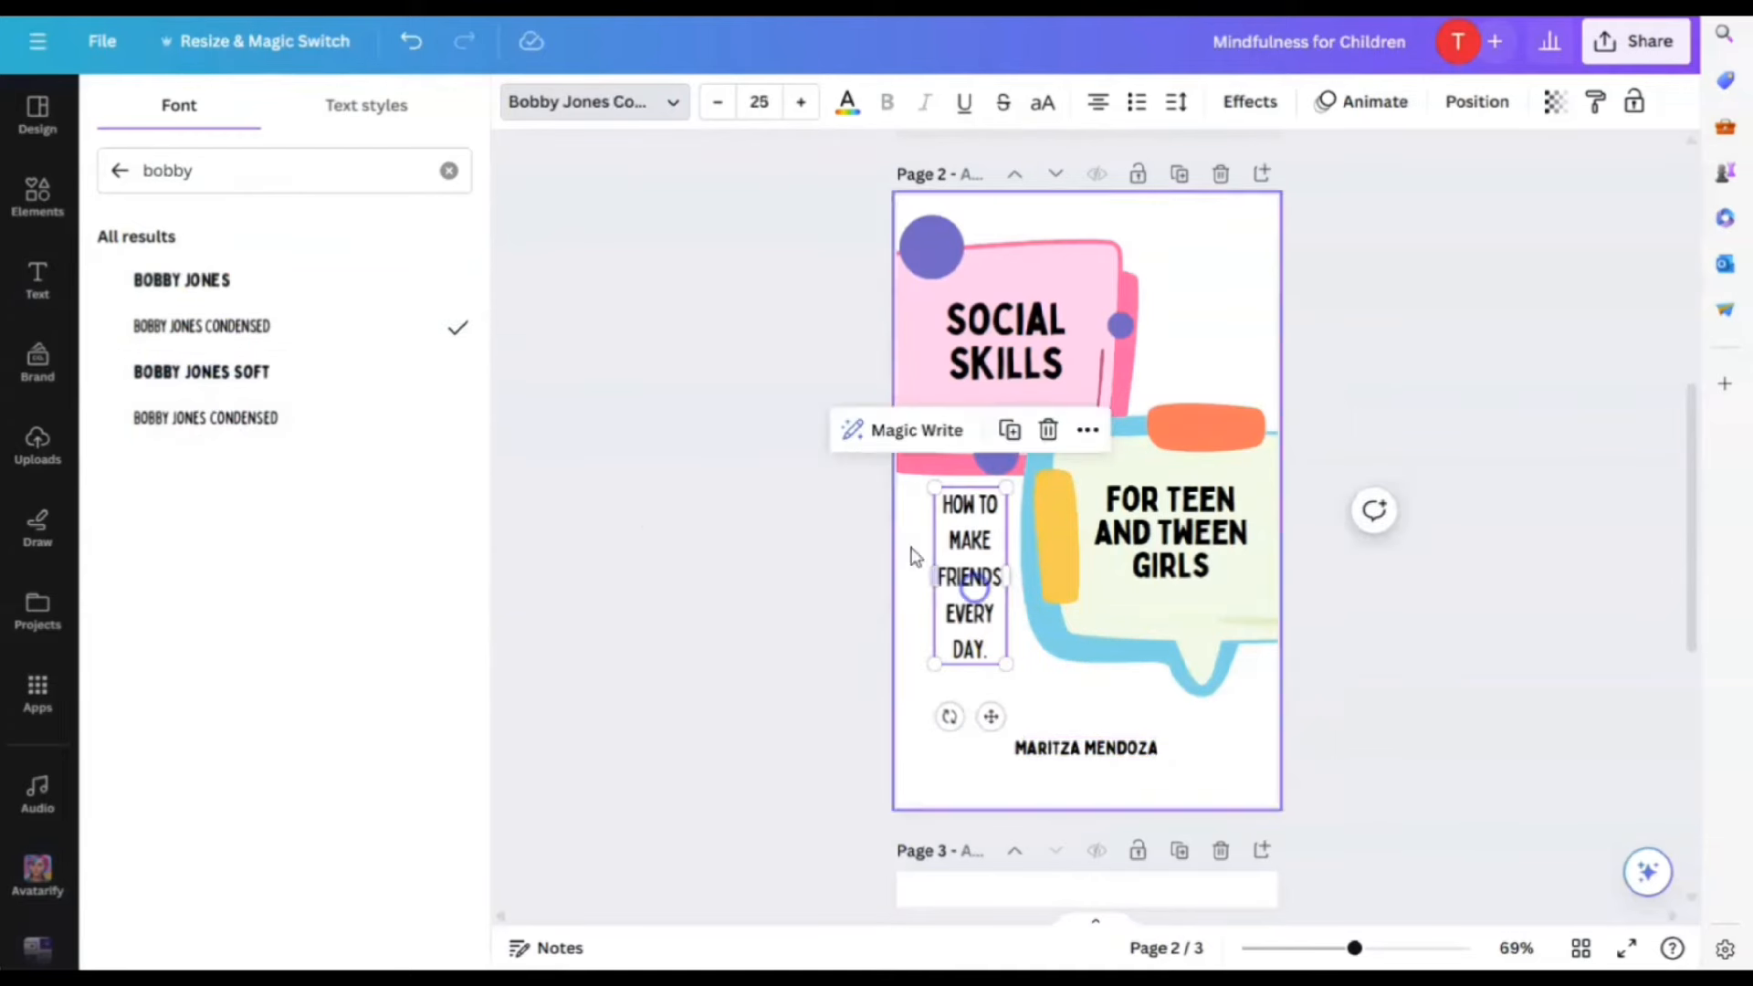
{"action": "left_click", "coordinate": [209, 375]}
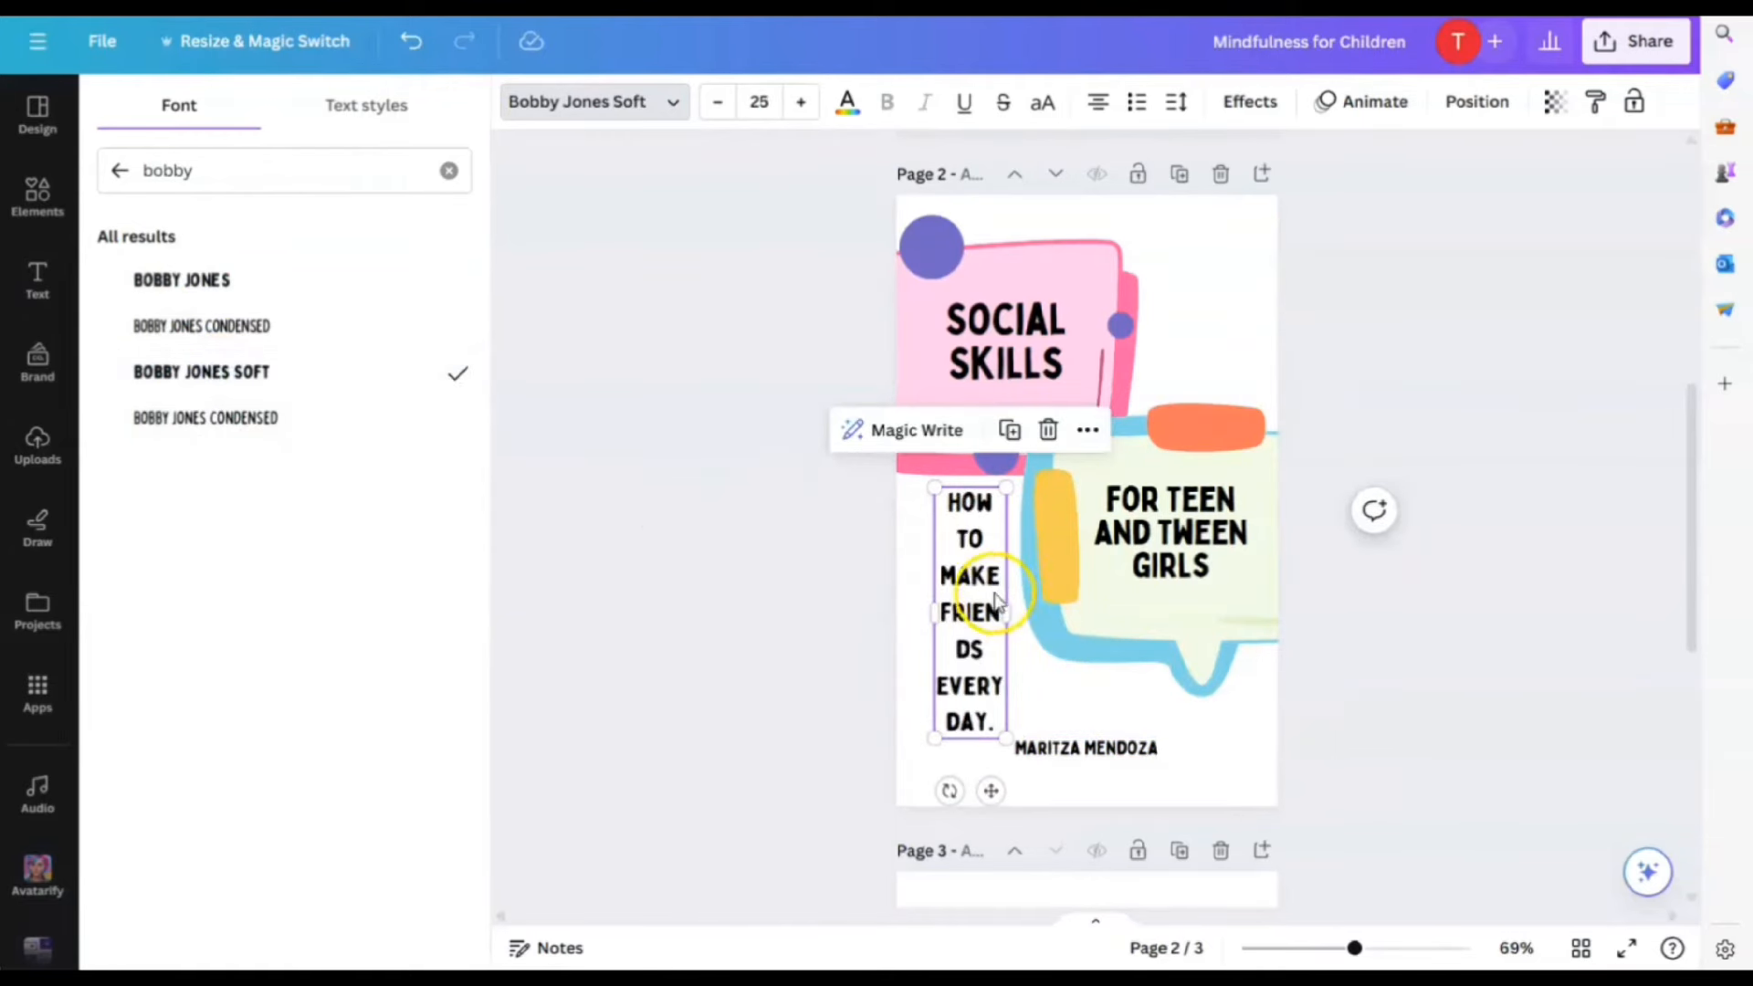
{"action": "left_click_drag", "start_coordinate": [1007, 611], "coordinate": [1030, 616]}
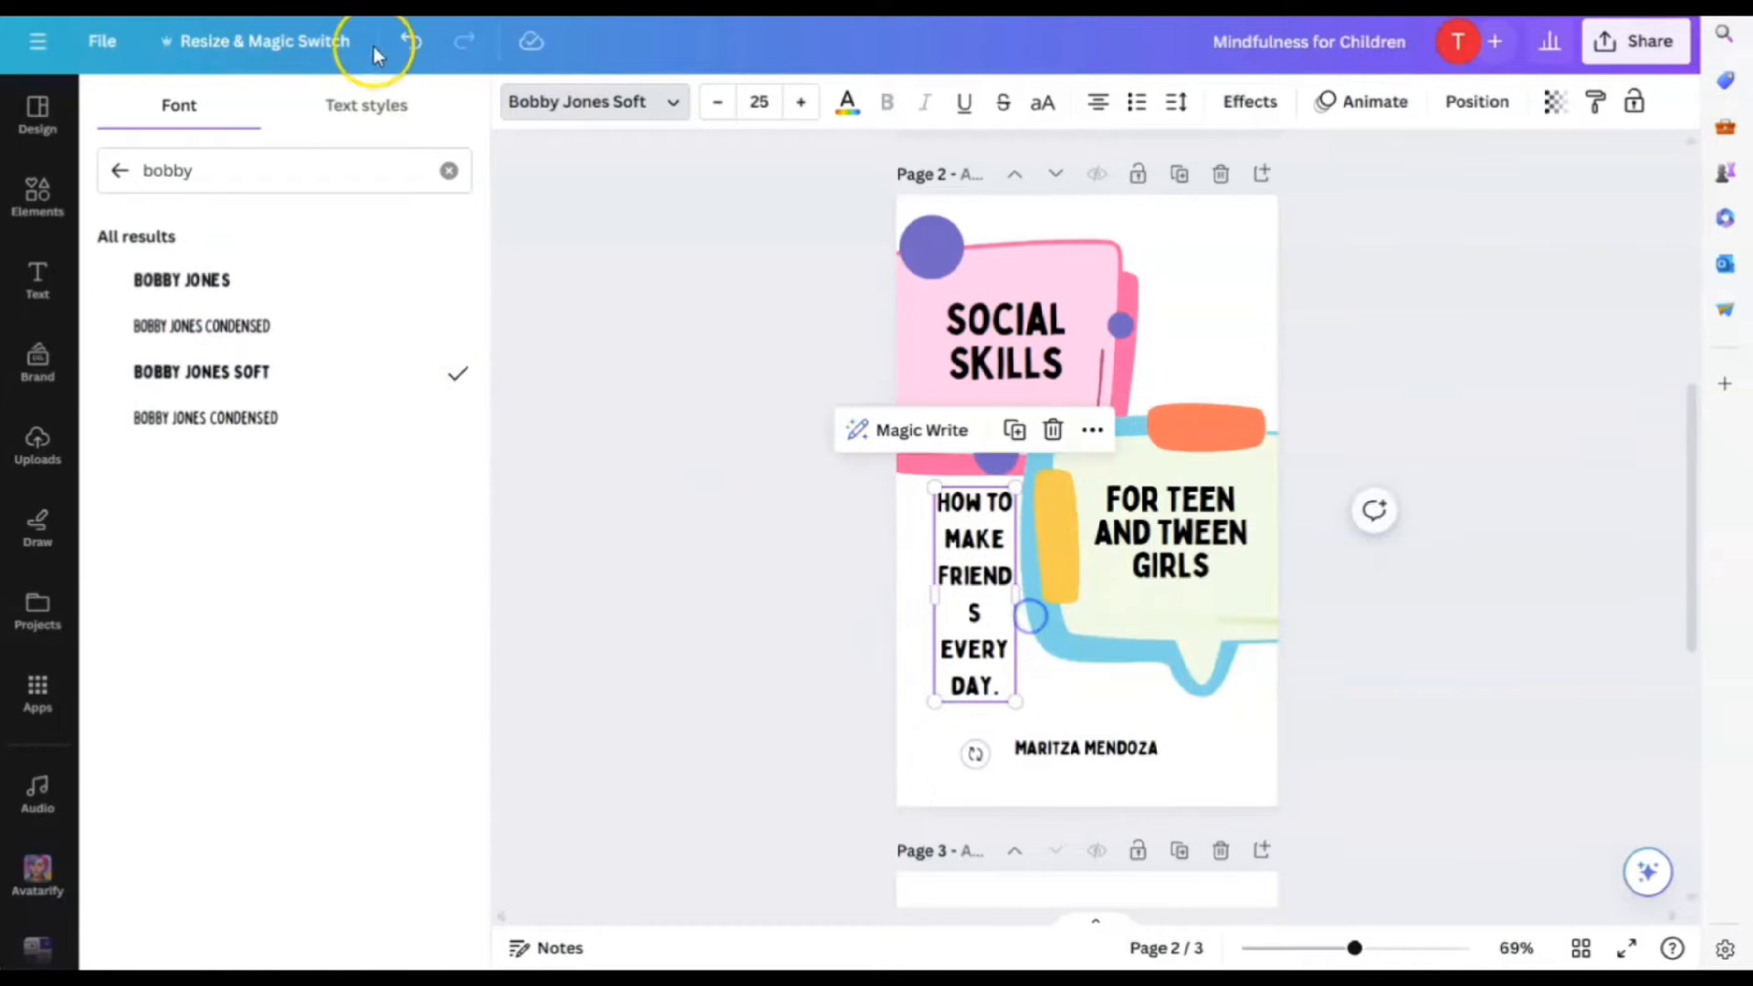
{"action": "left_click", "coordinate": [400, 43]}
{"action": "left_click", "coordinate": [409, 53]}
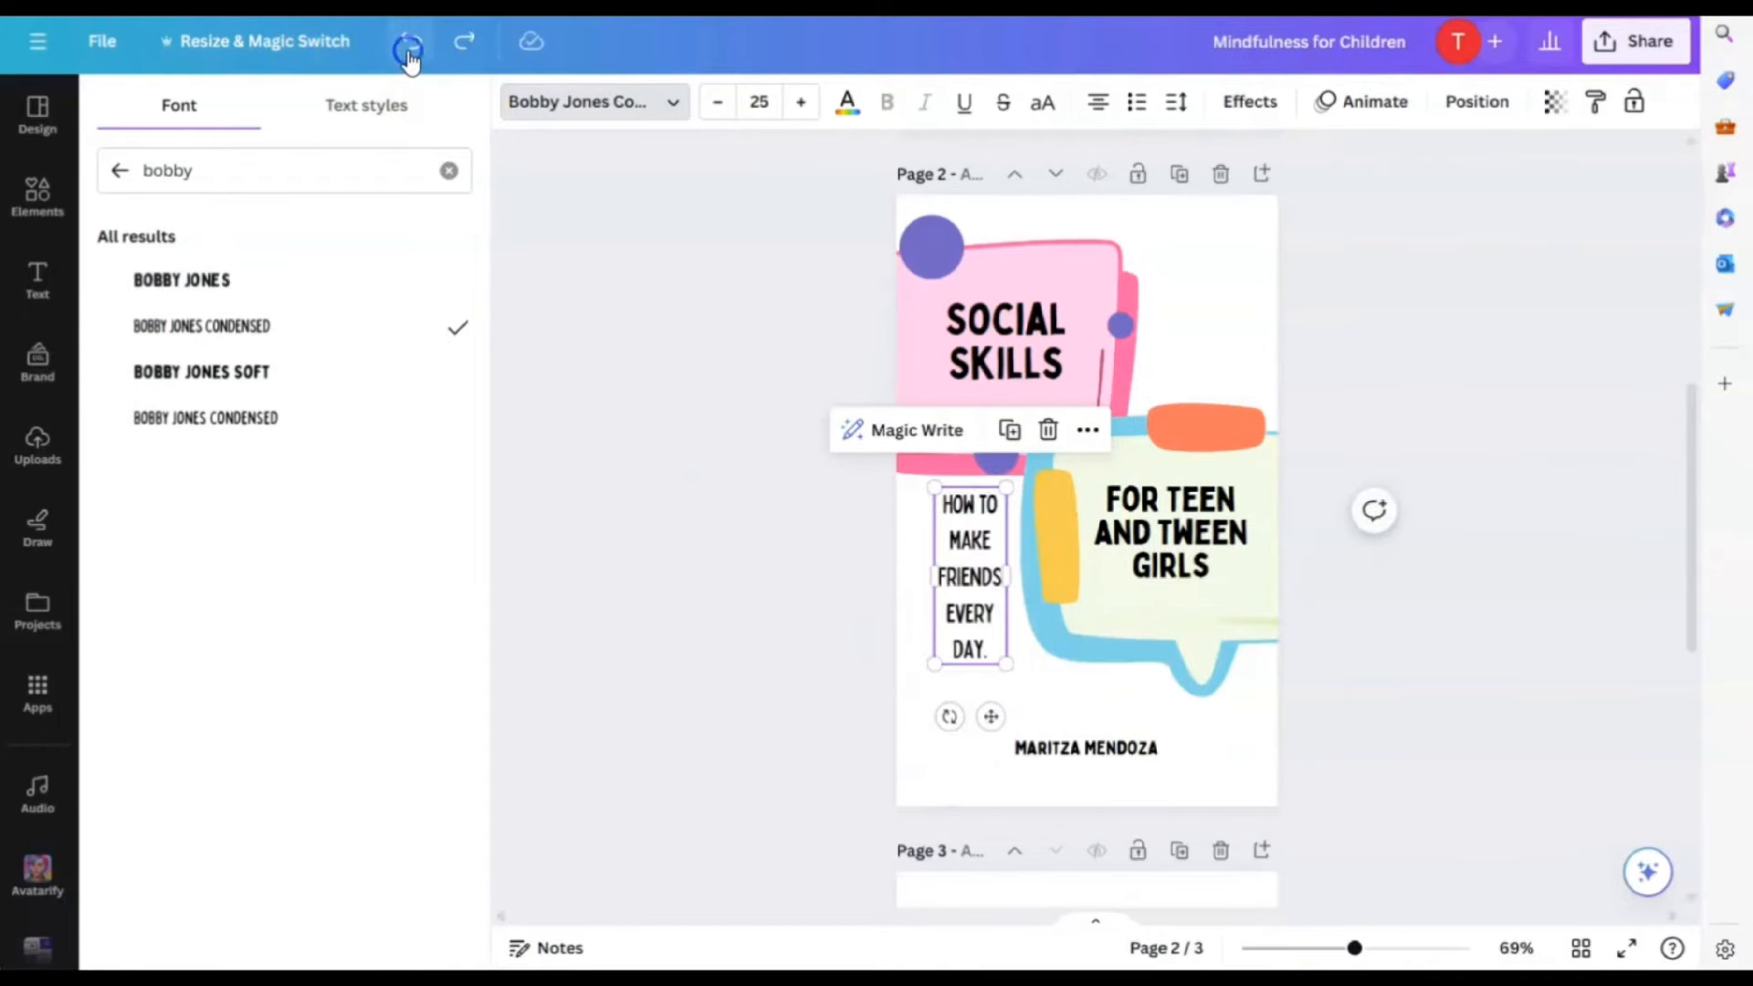
Set the author's name in Bobby Jones Condensed at size 18
{"action": "left_click", "coordinate": [1109, 748]}
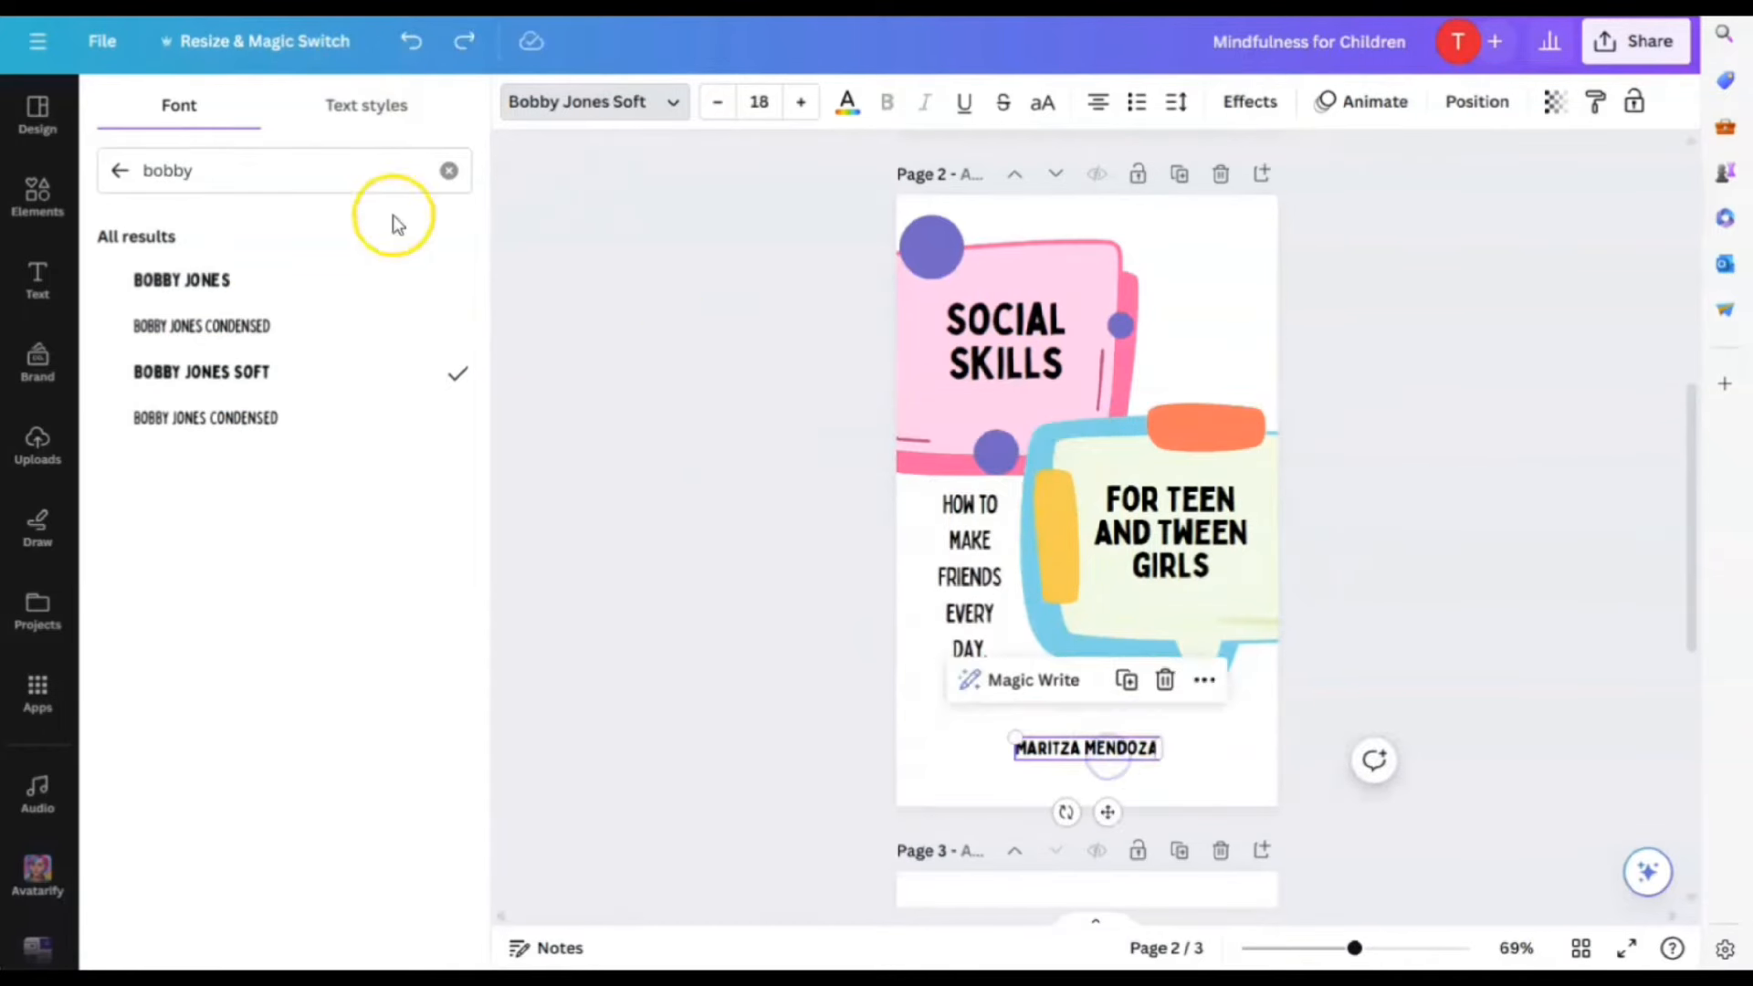
{"action": "left_click", "coordinate": [215, 373]}
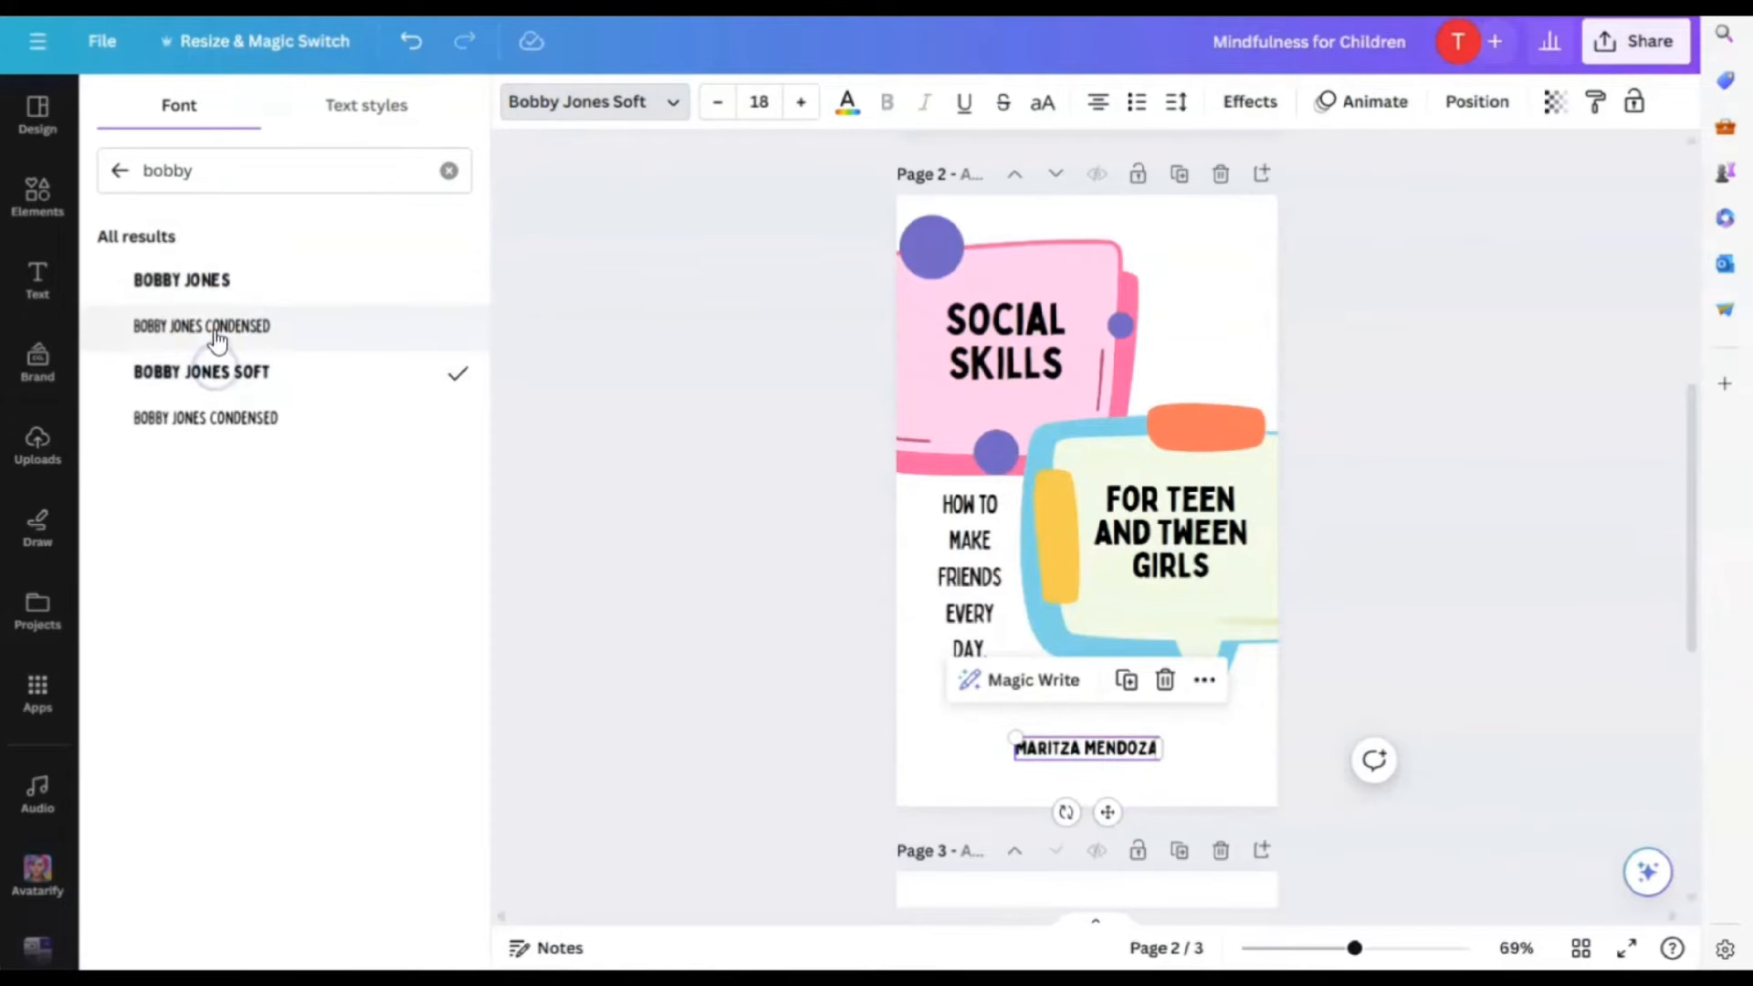
{"action": "left_click", "coordinate": [215, 330]}
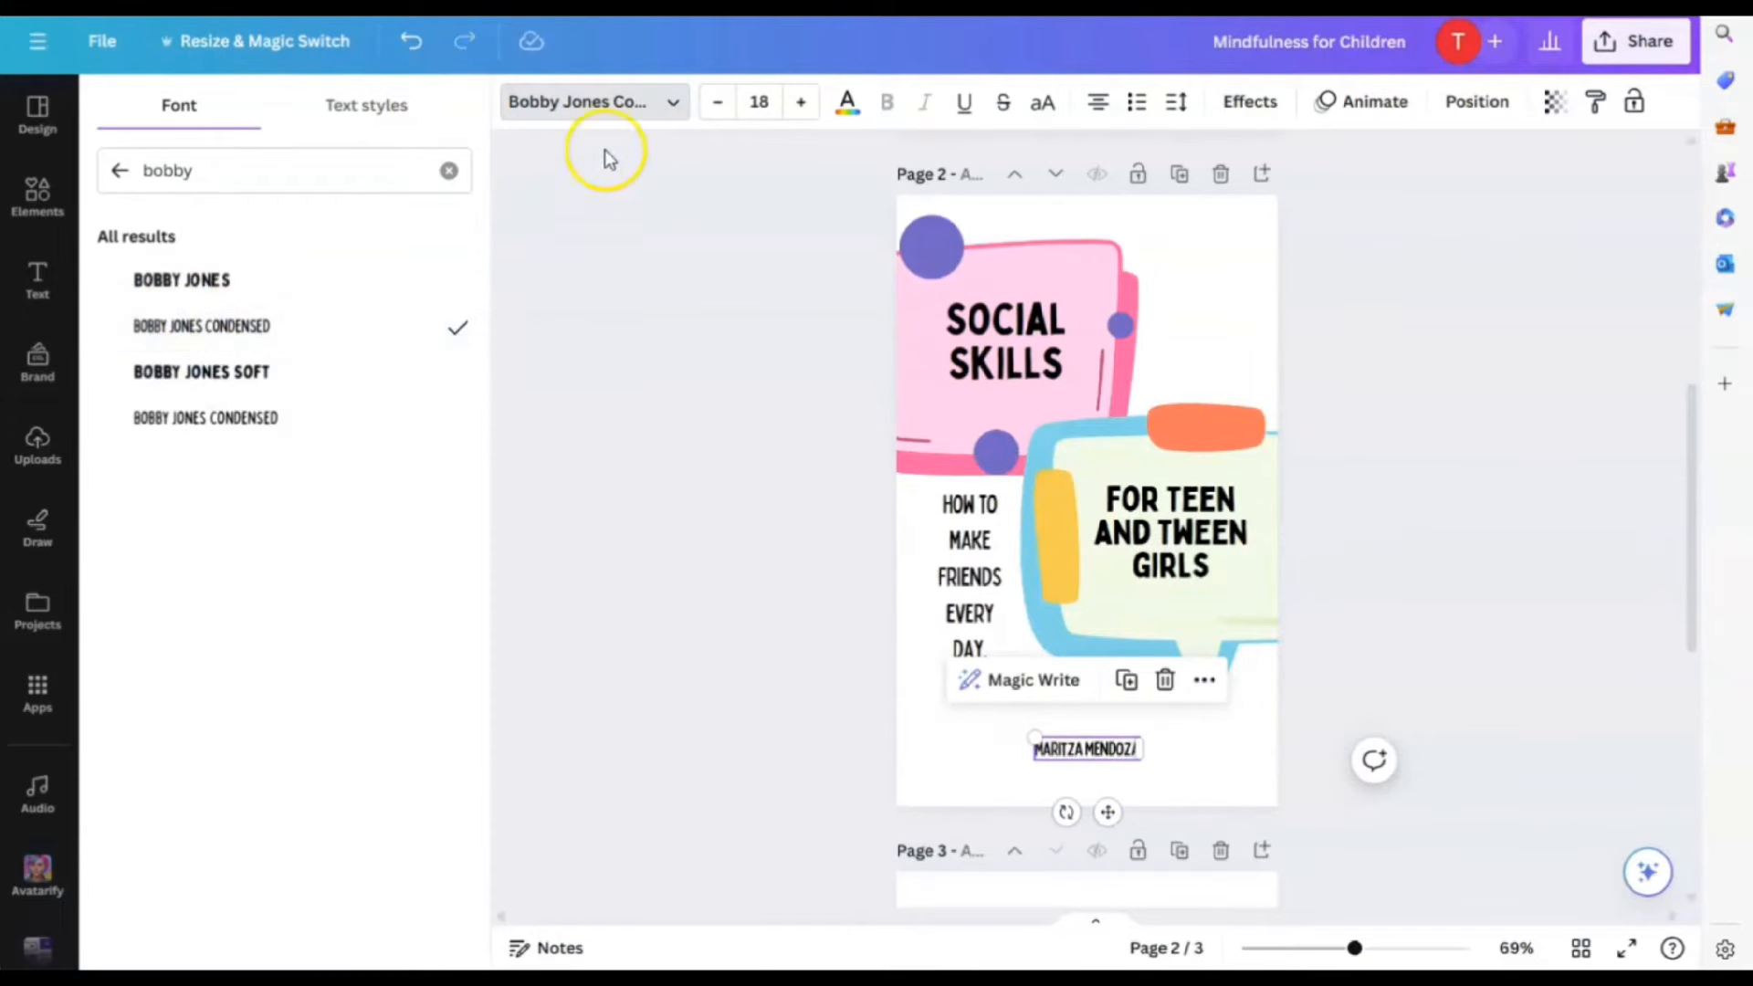
{"action": "left_click", "coordinate": [724, 347]}
{"action": "left_click", "coordinate": [1529, 641]}
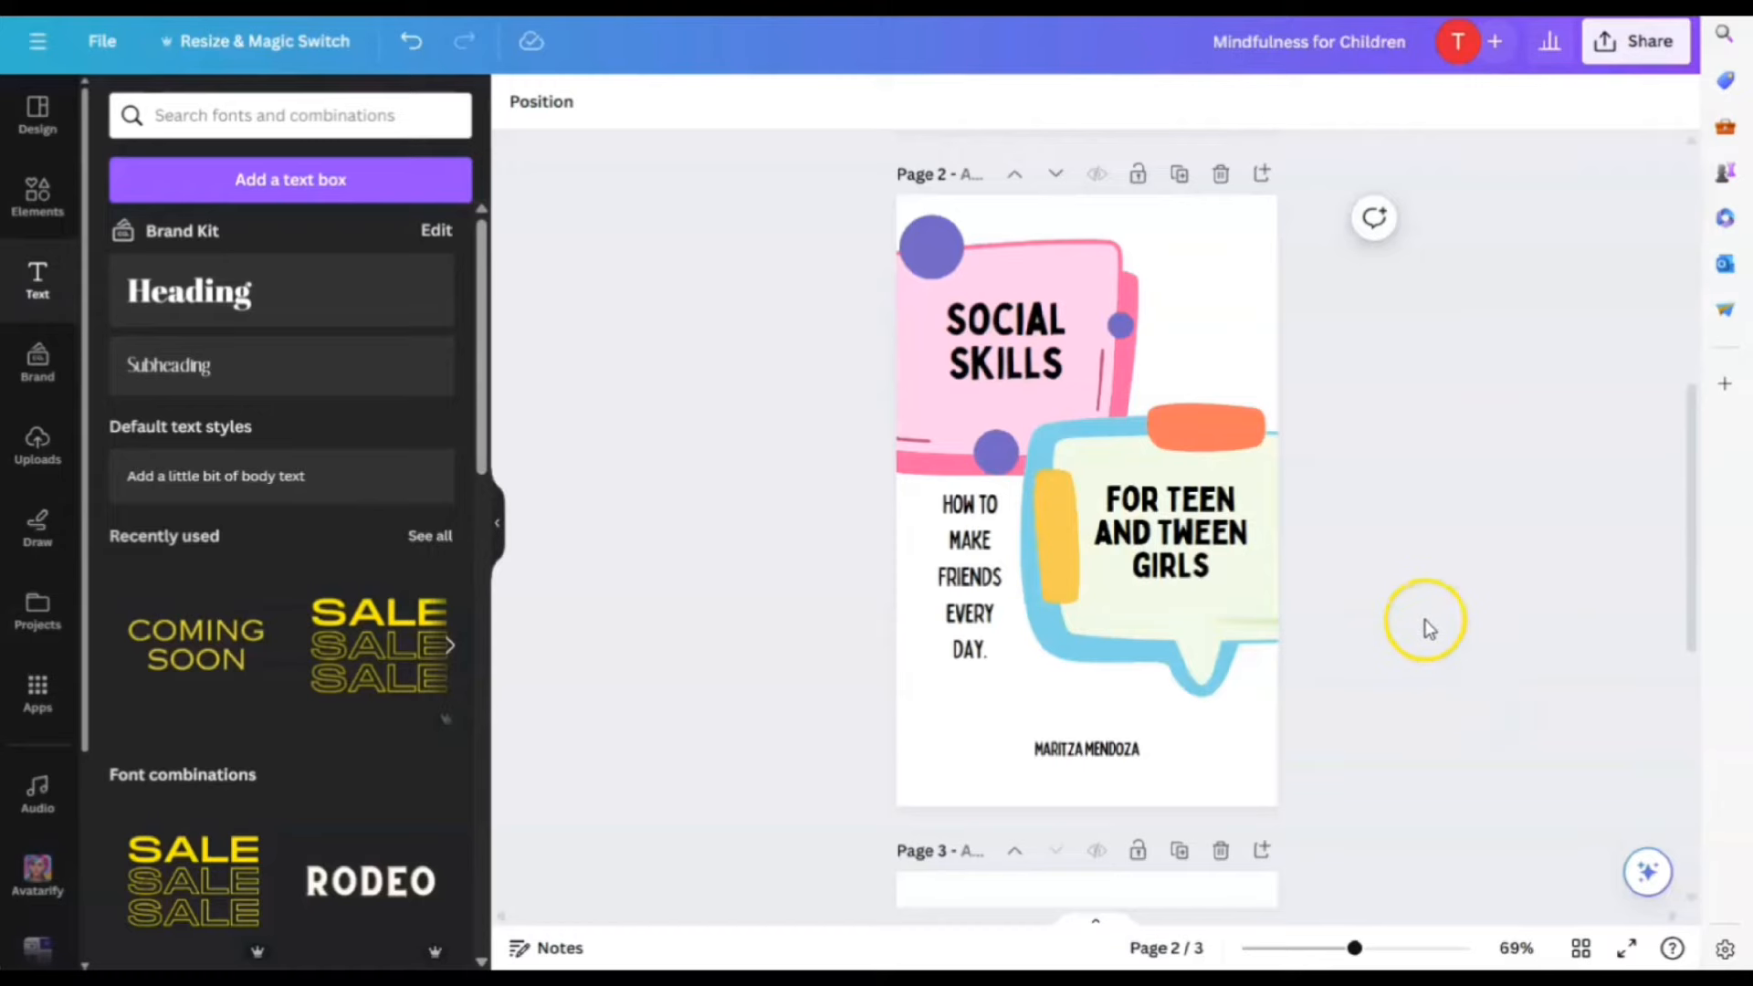
{"action": "scroll", "coordinate": [1420, 621], "scroll_direction": "up", "scroll_amount": 2}
{"action": "scroll", "coordinate": [1424, 620], "scroll_direction": "down", "scroll_amount": 3}
{"action": "left_click", "coordinate": [990, 418]}
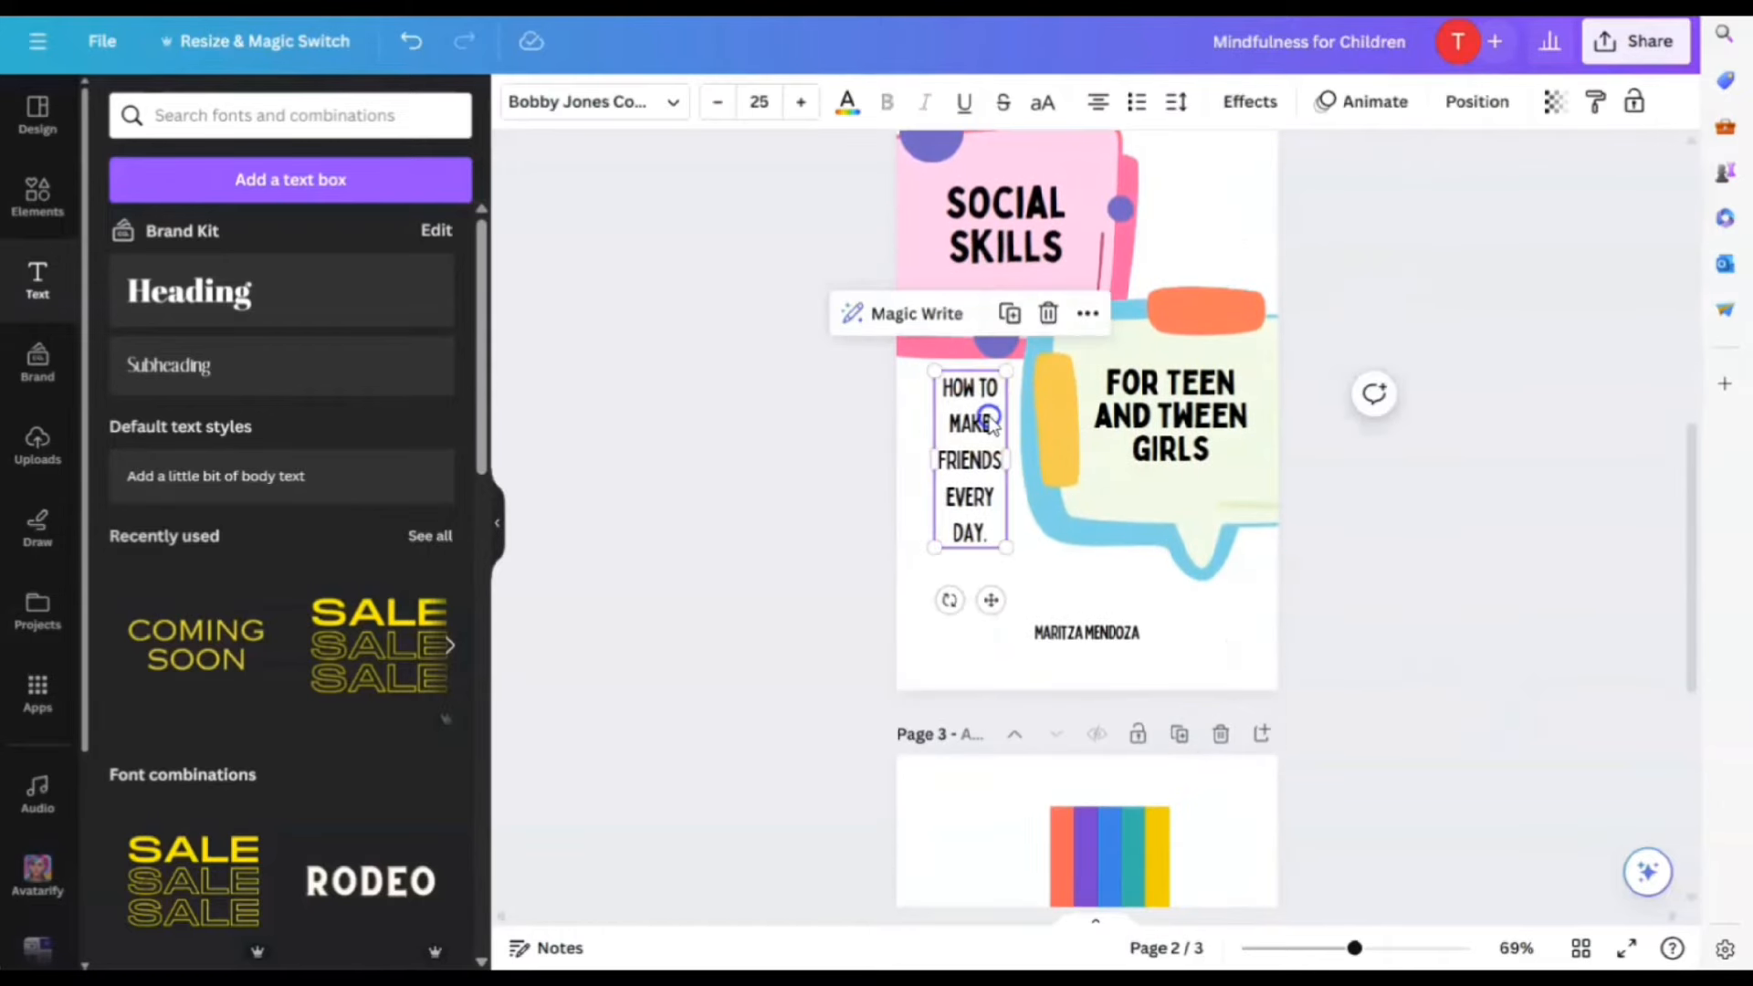
Enlarge the HOW TO MAKE FRIENDS tagline to size 28.3
{"action": "left_click_drag", "start_coordinate": [1006, 548], "coordinate": [1015, 575]}
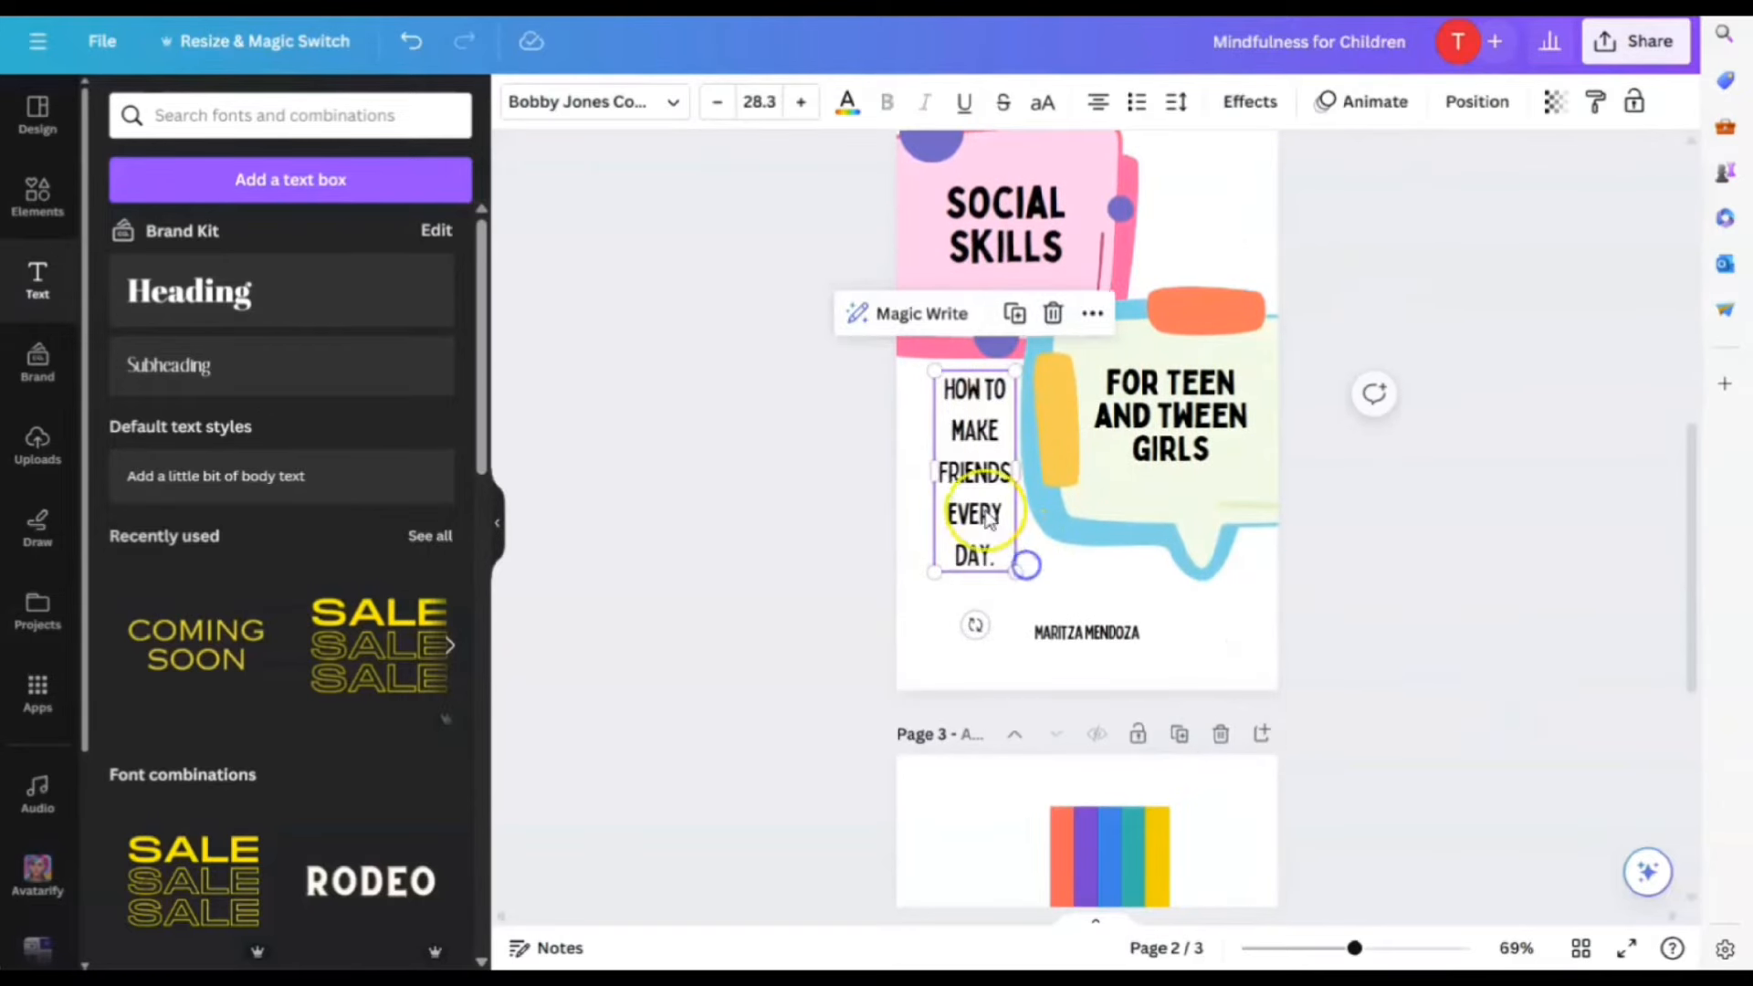
{"action": "left_click", "coordinate": [1088, 556]}
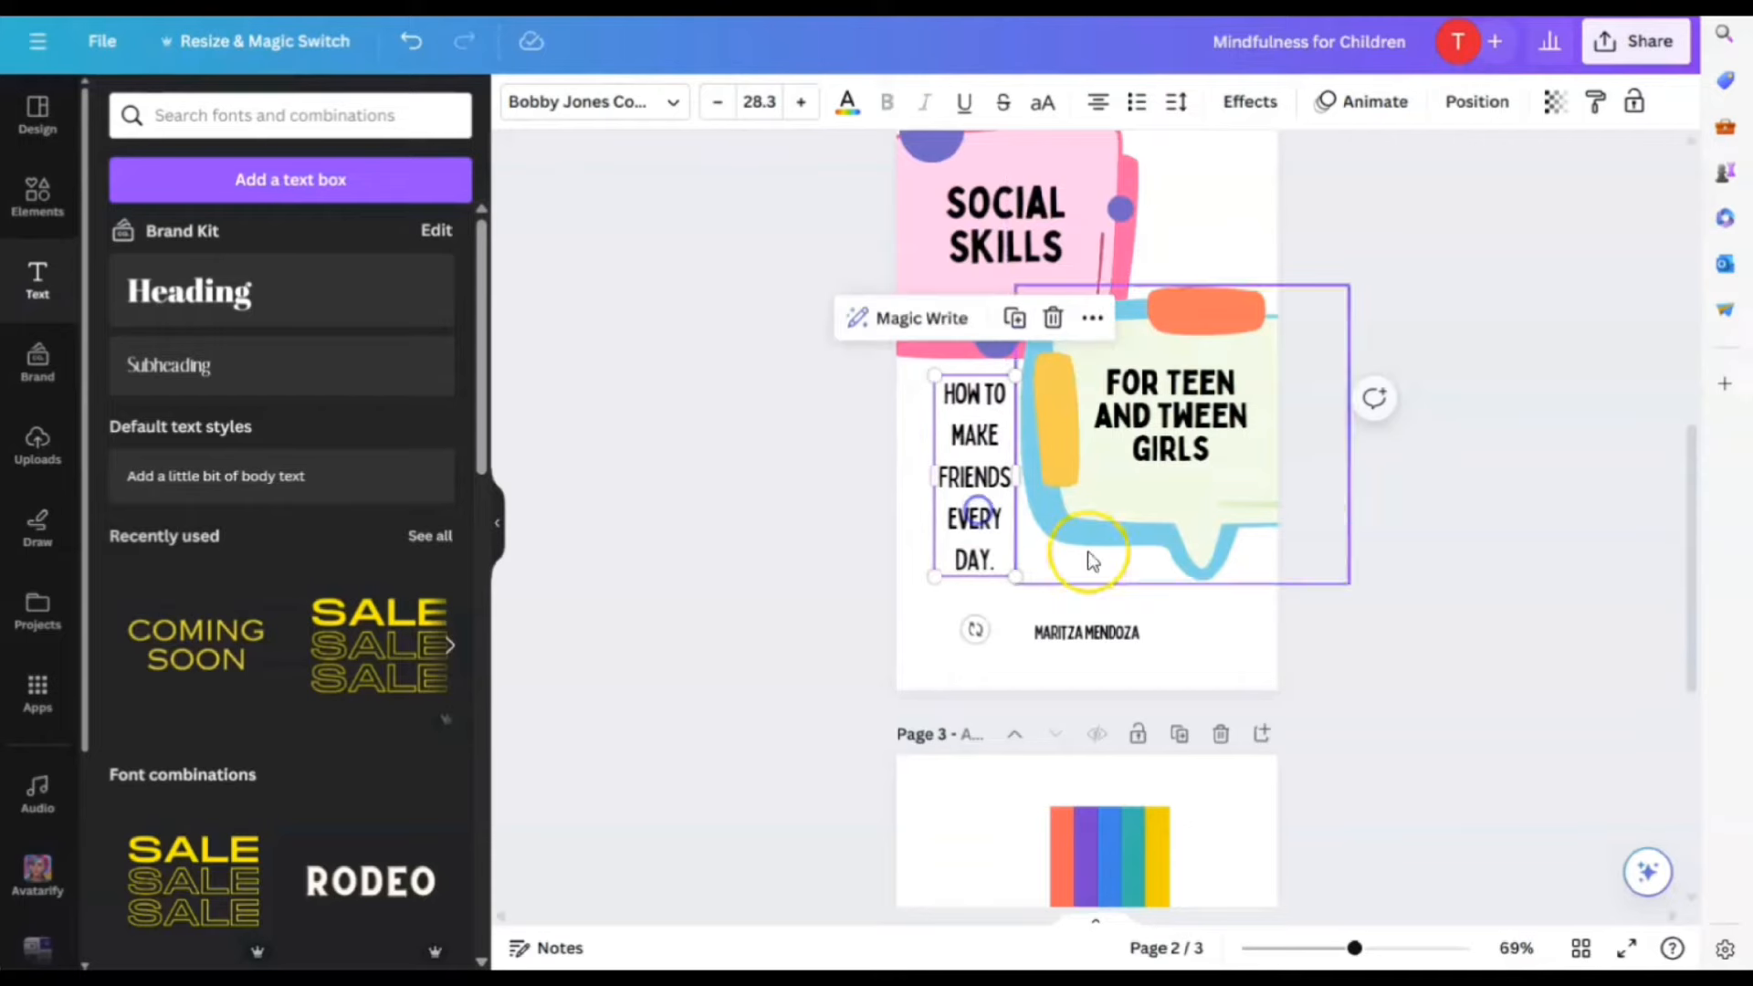
{"action": "left_click", "coordinate": [1198, 595]}
{"action": "scroll", "coordinate": [1444, 533], "scroll_direction": "up", "scroll_amount": 5}
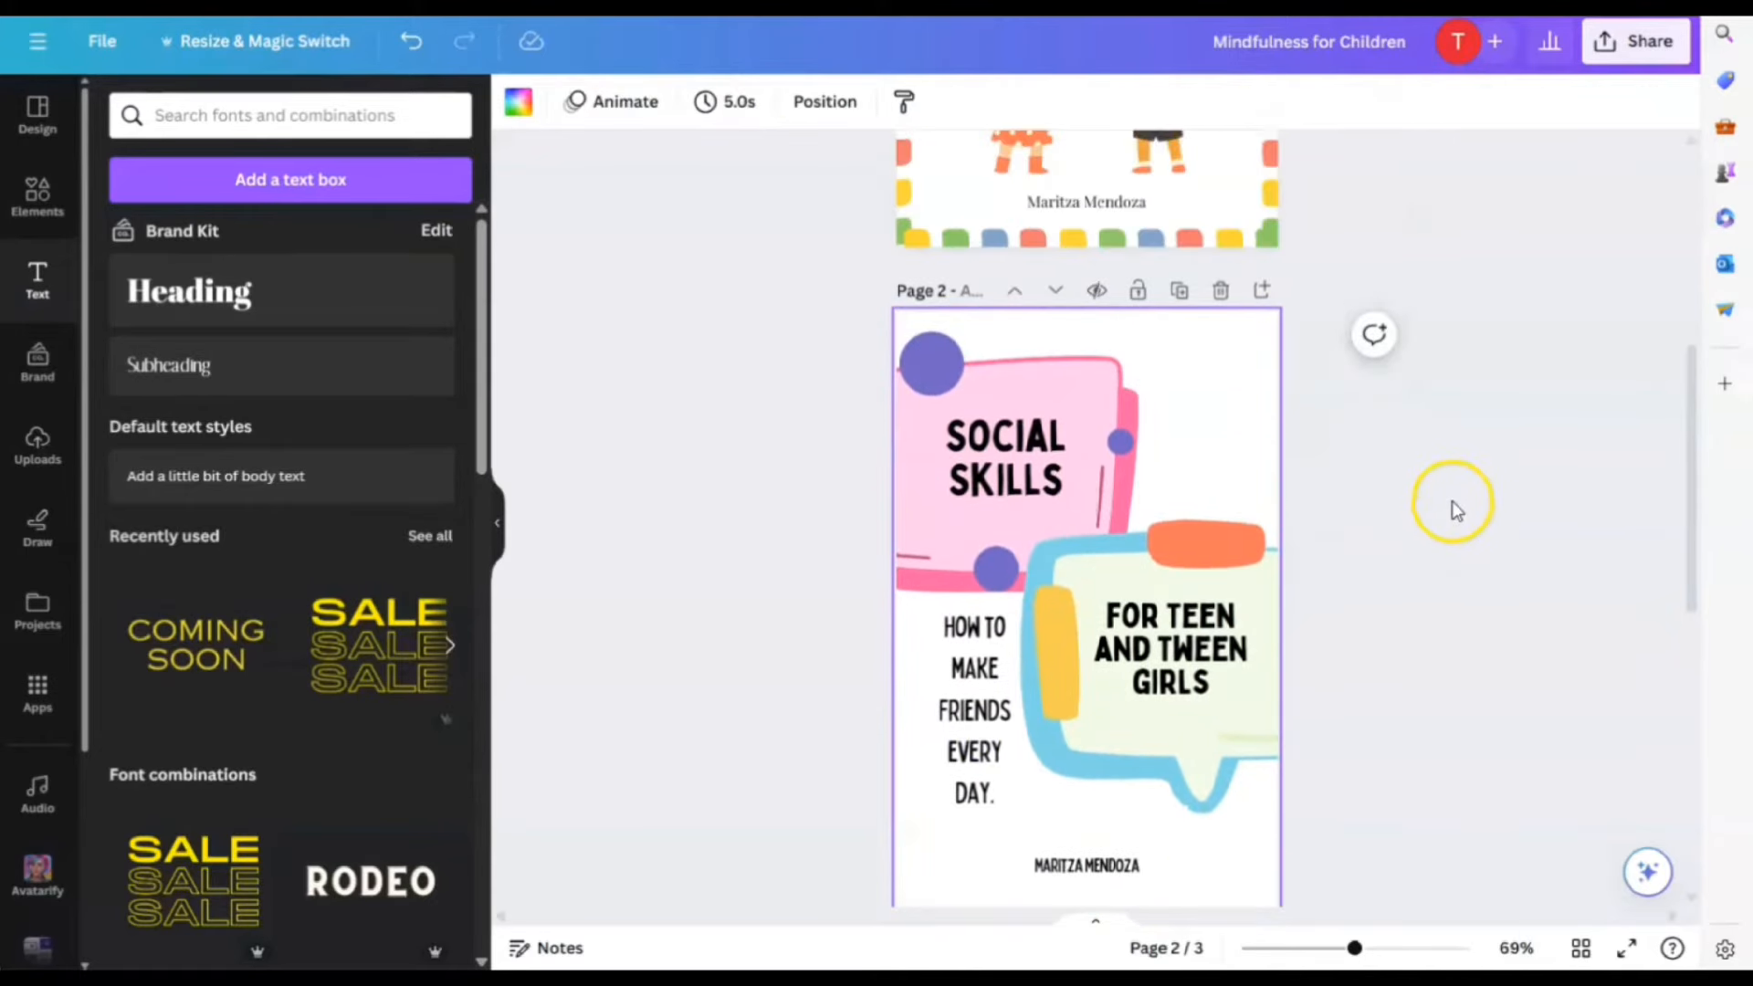
{"action": "left_click", "coordinate": [1426, 410]}
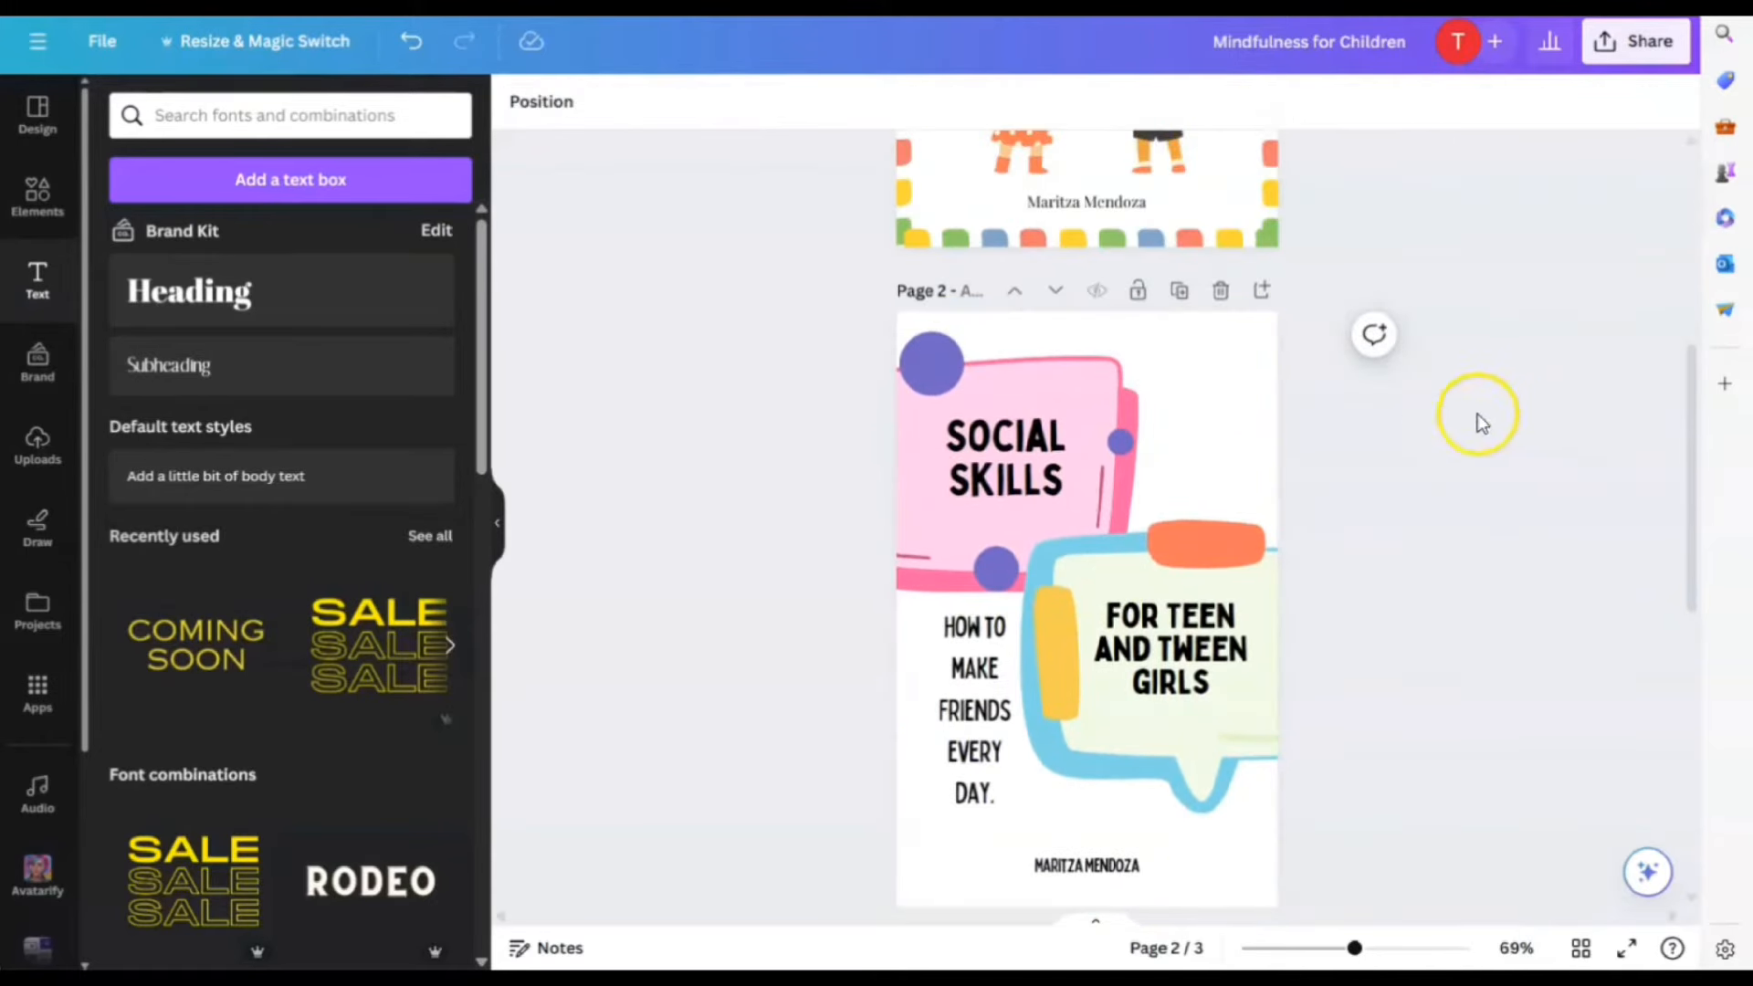
Duplicate the tagline into the top-right corner as 'THE ULTIMATE SOCIAL SKILLS GUIDE' at size 24.6
{"action": "left_click", "coordinate": [995, 659]}
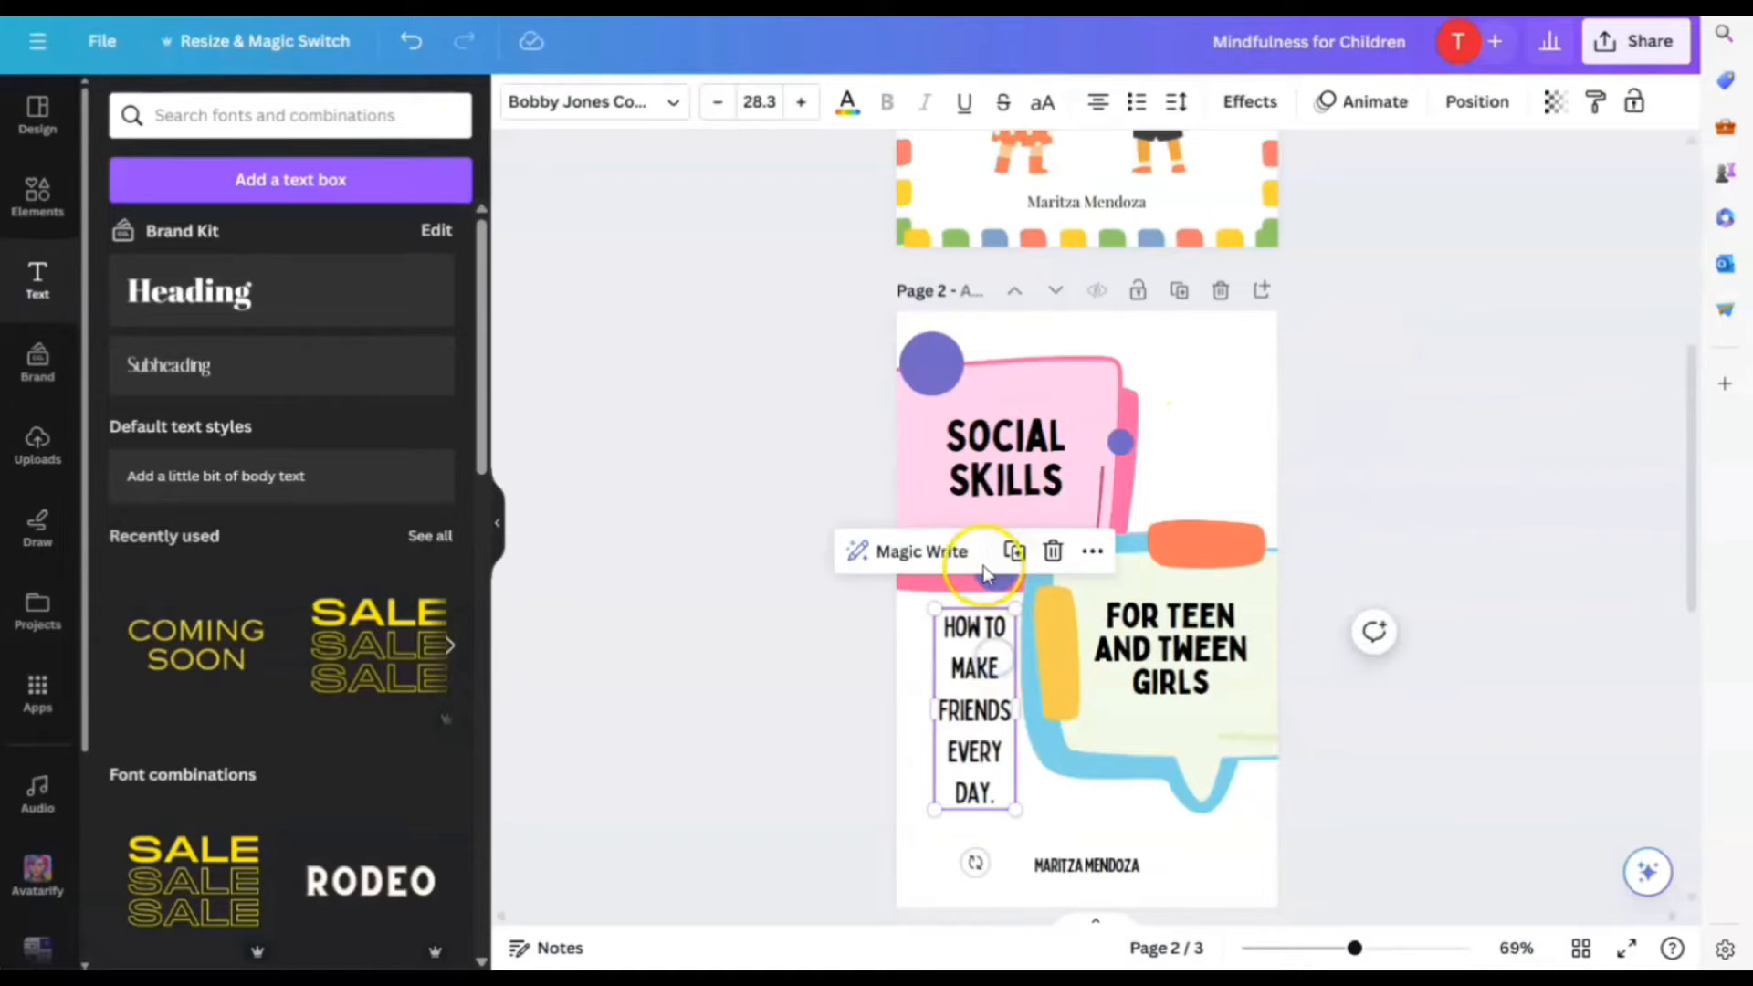
{"action": "left_click", "coordinate": [1014, 553]}
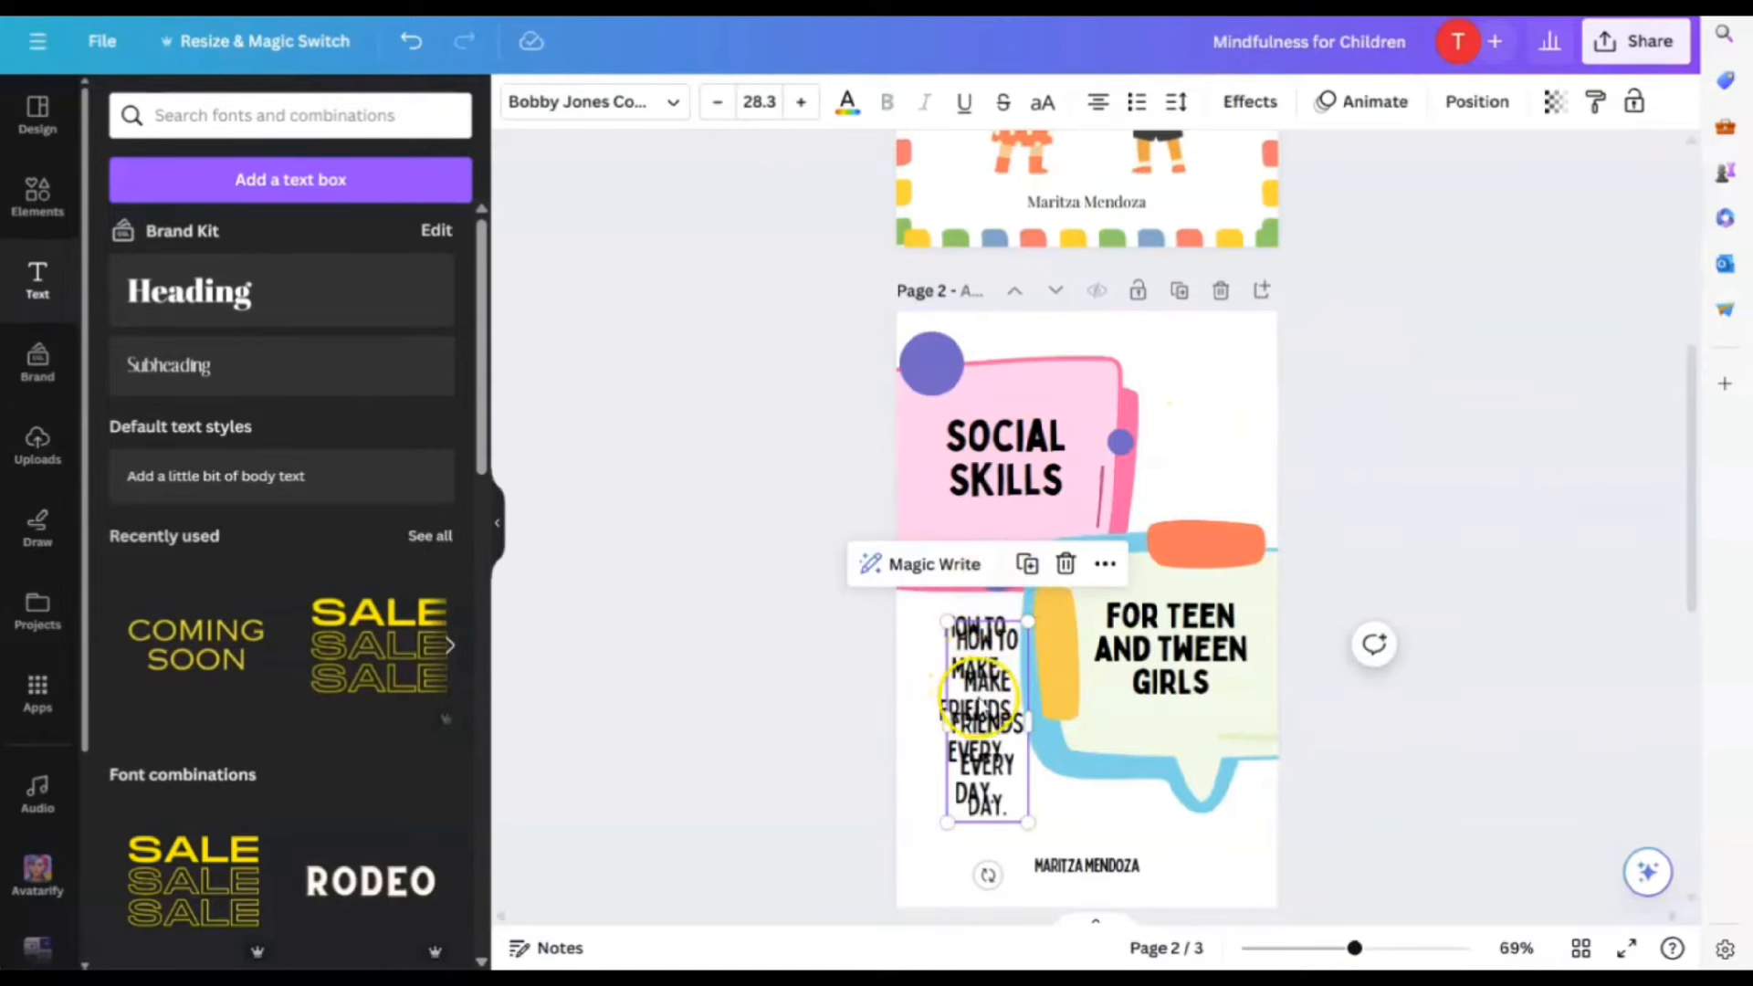
{"action": "left_click_drag", "start_coordinate": [979, 703], "coordinate": [1143, 465]}
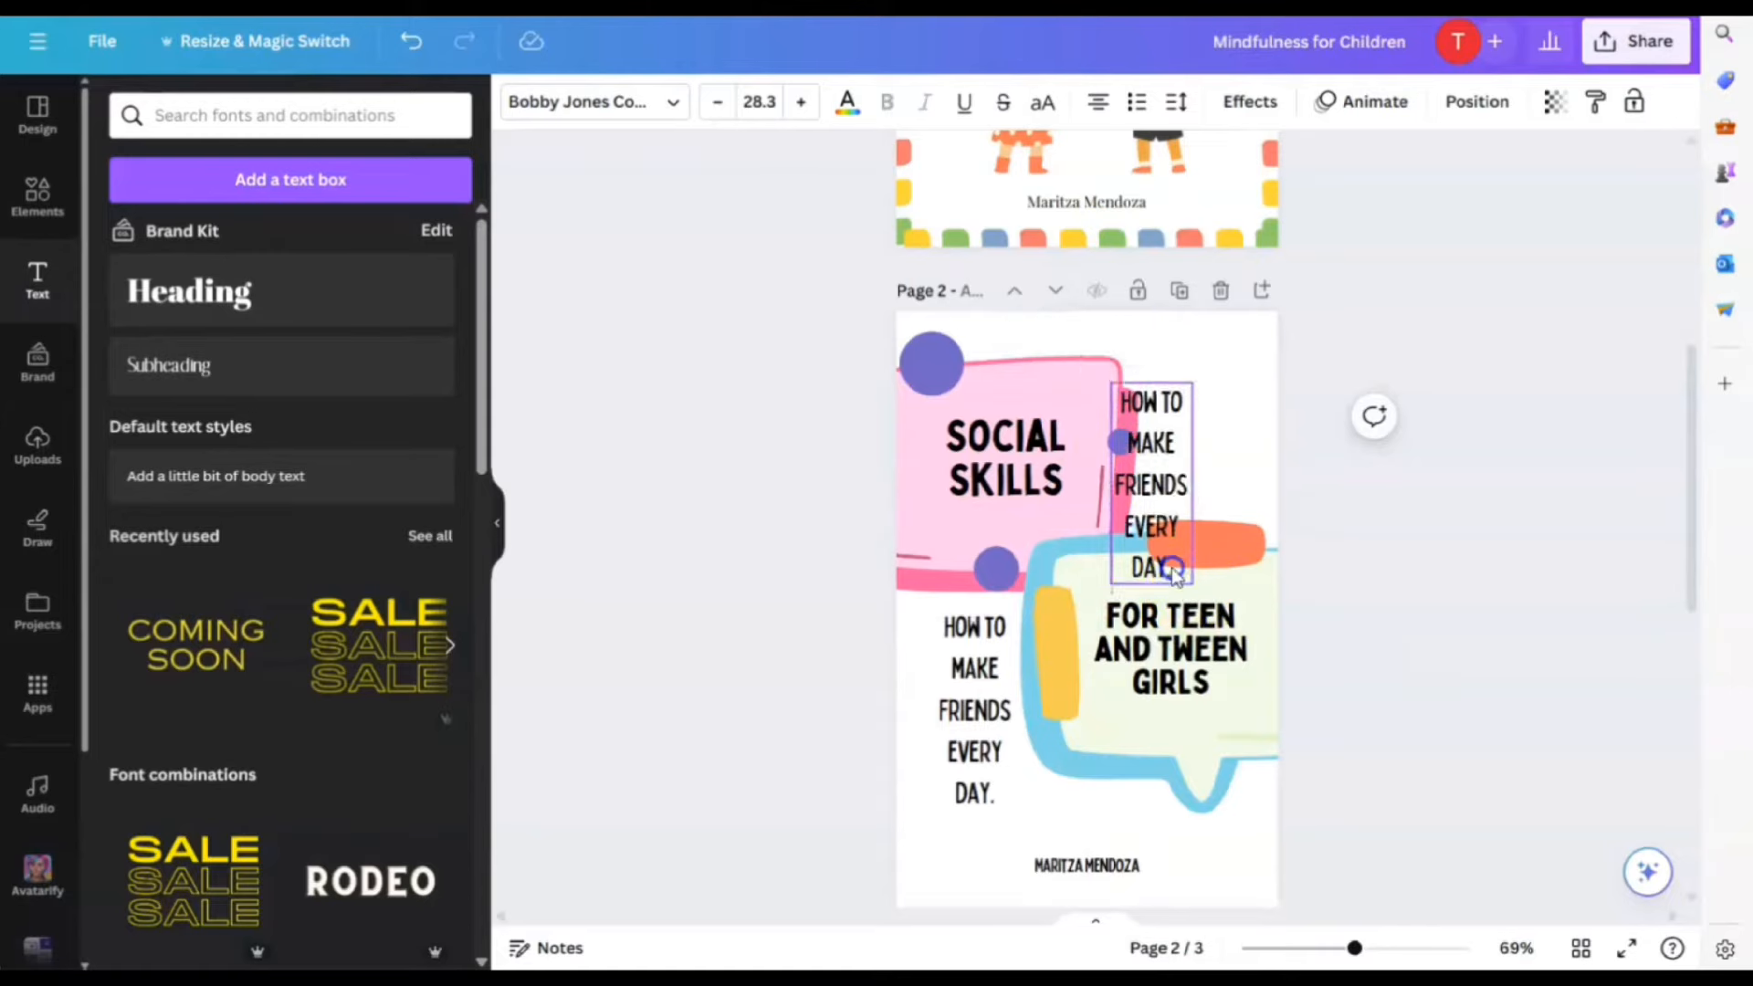
{"action": "left_click_drag", "start_coordinate": [1174, 573], "coordinate": [1267, 537]}
{"action": "double_click", "coordinate": [1274, 532]}
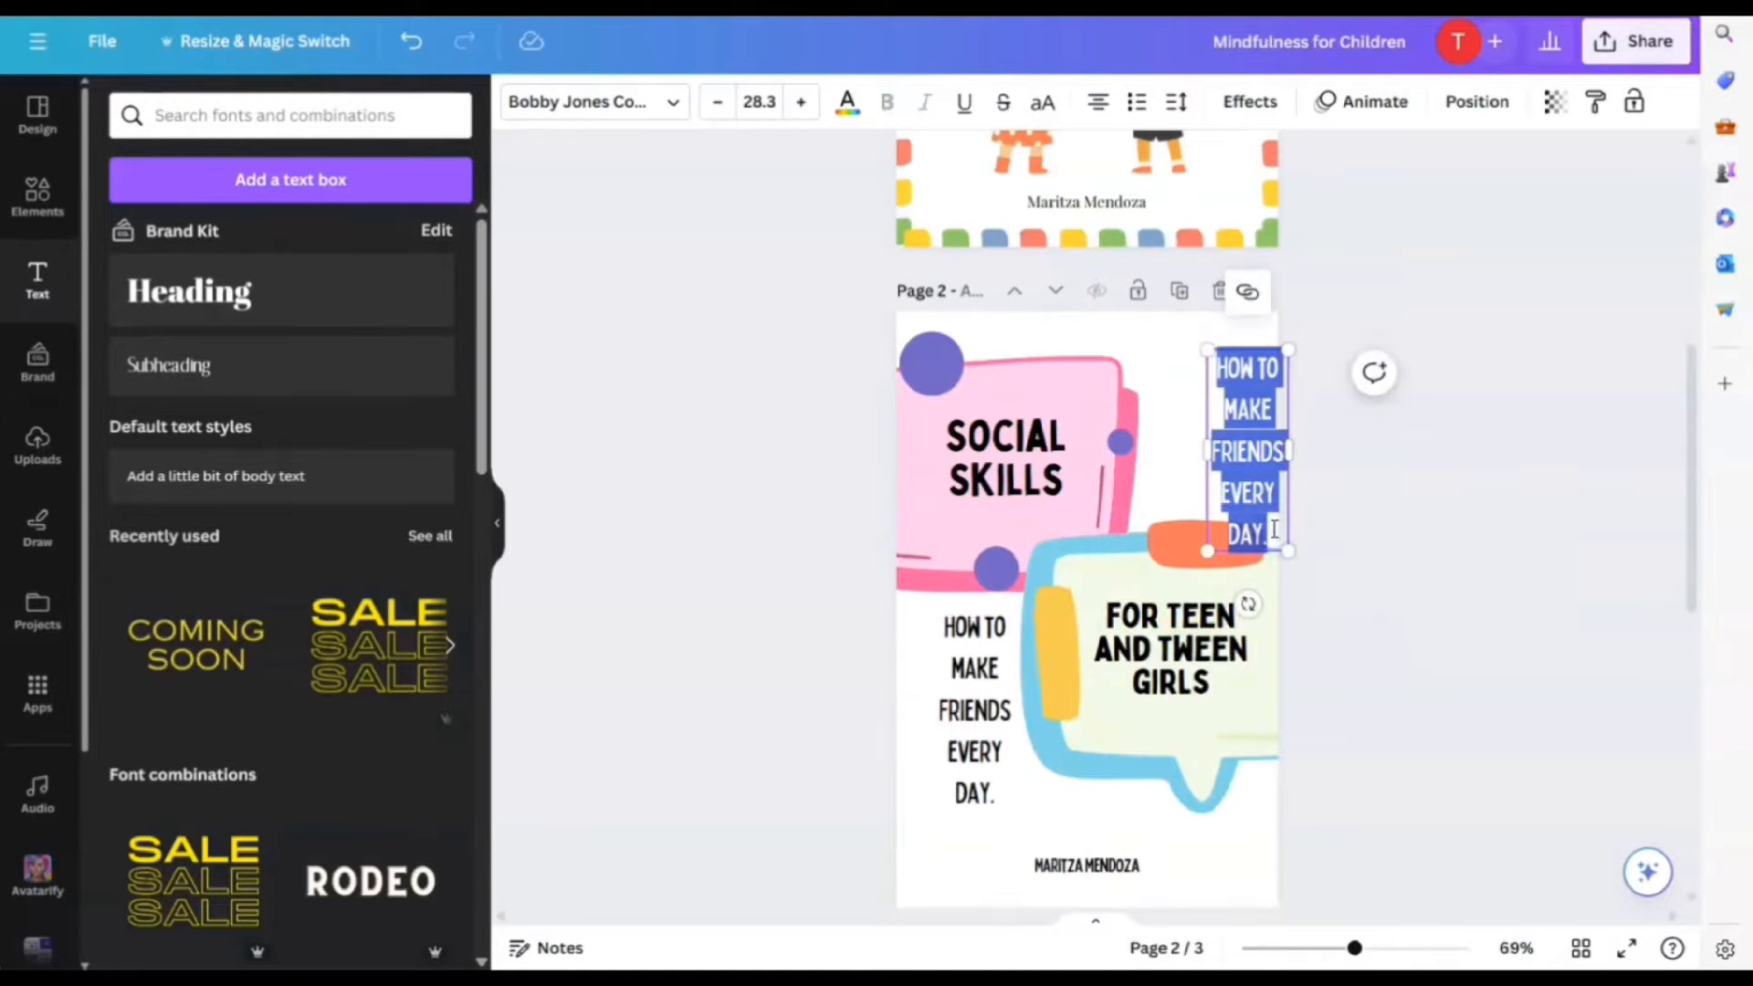
{"action": "type", "text": "A"}
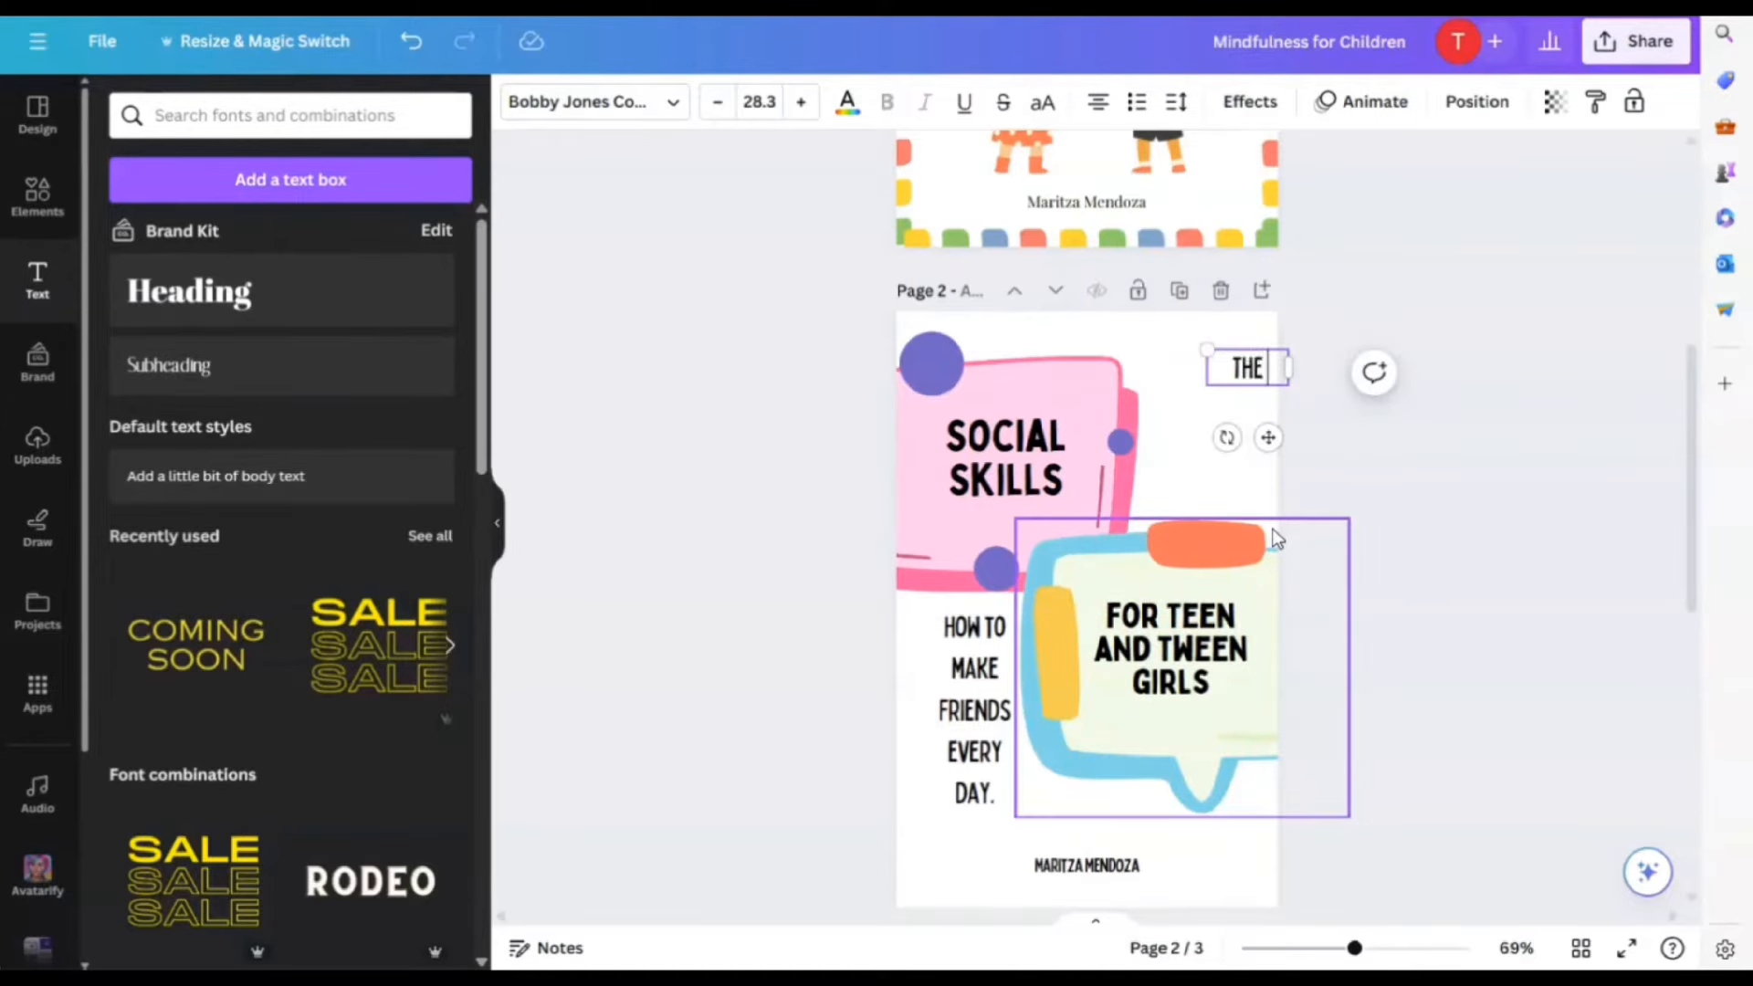
{"action": "type", "text": "HE ULTIMATE"}
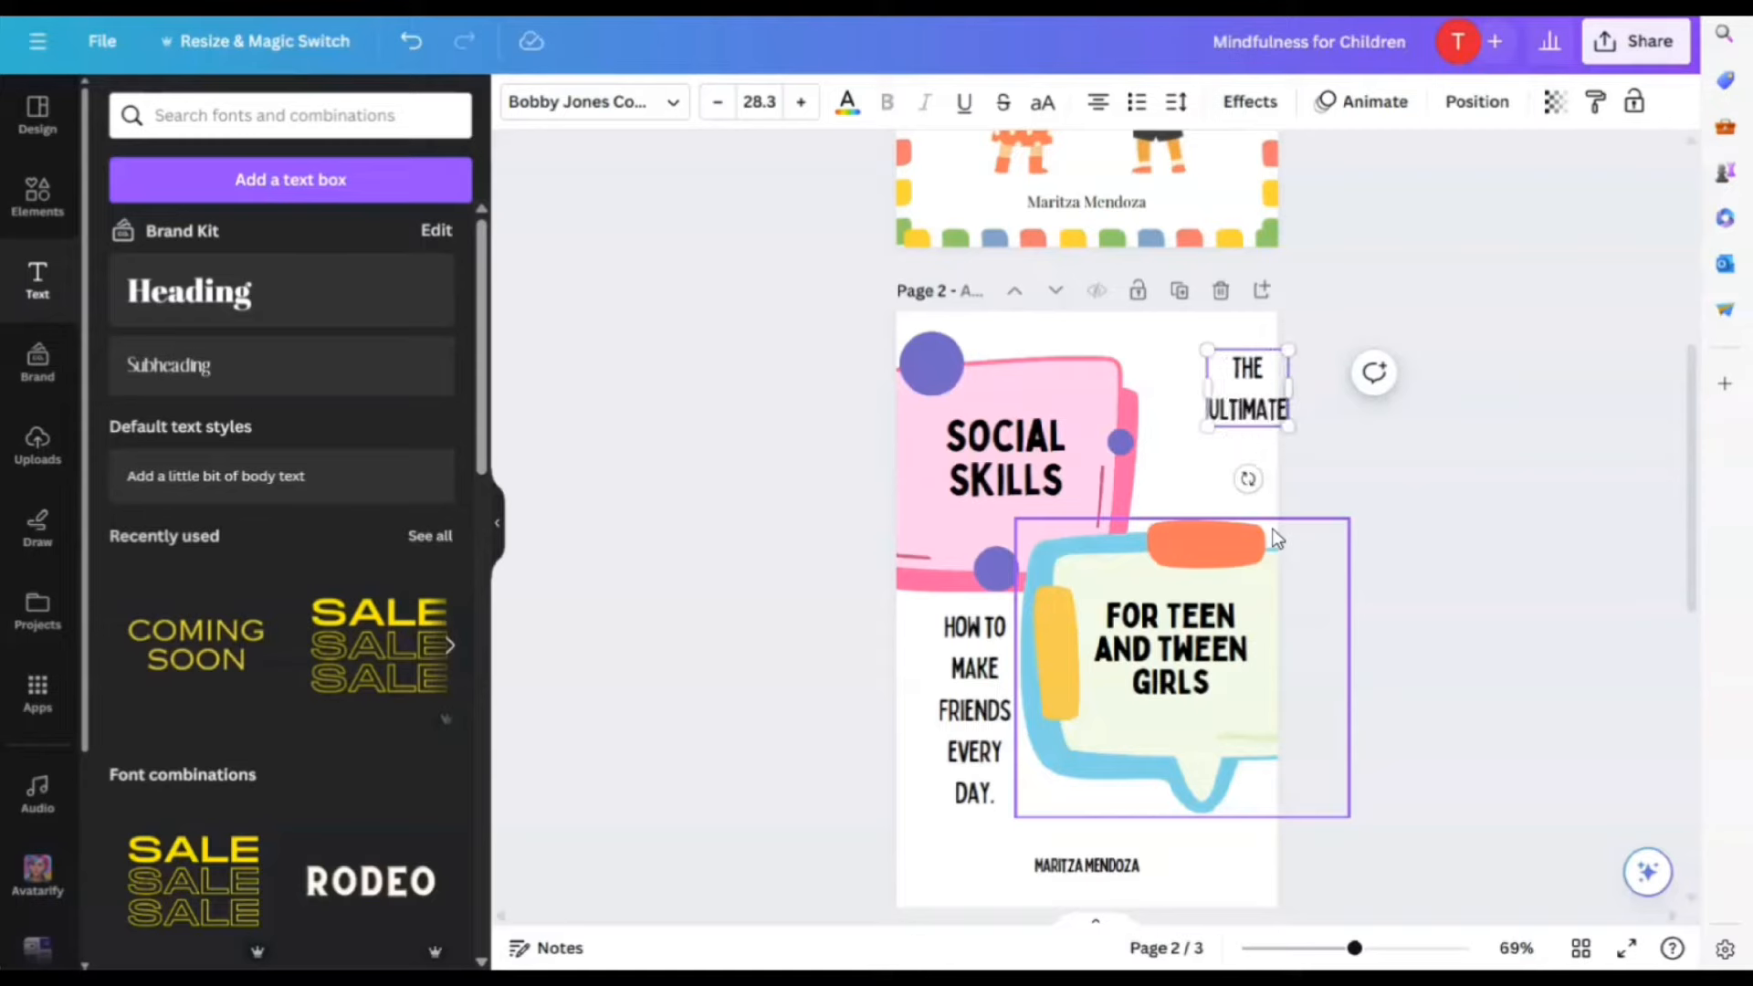
{"action": "type", "text": " SOCIAL SKIL"}
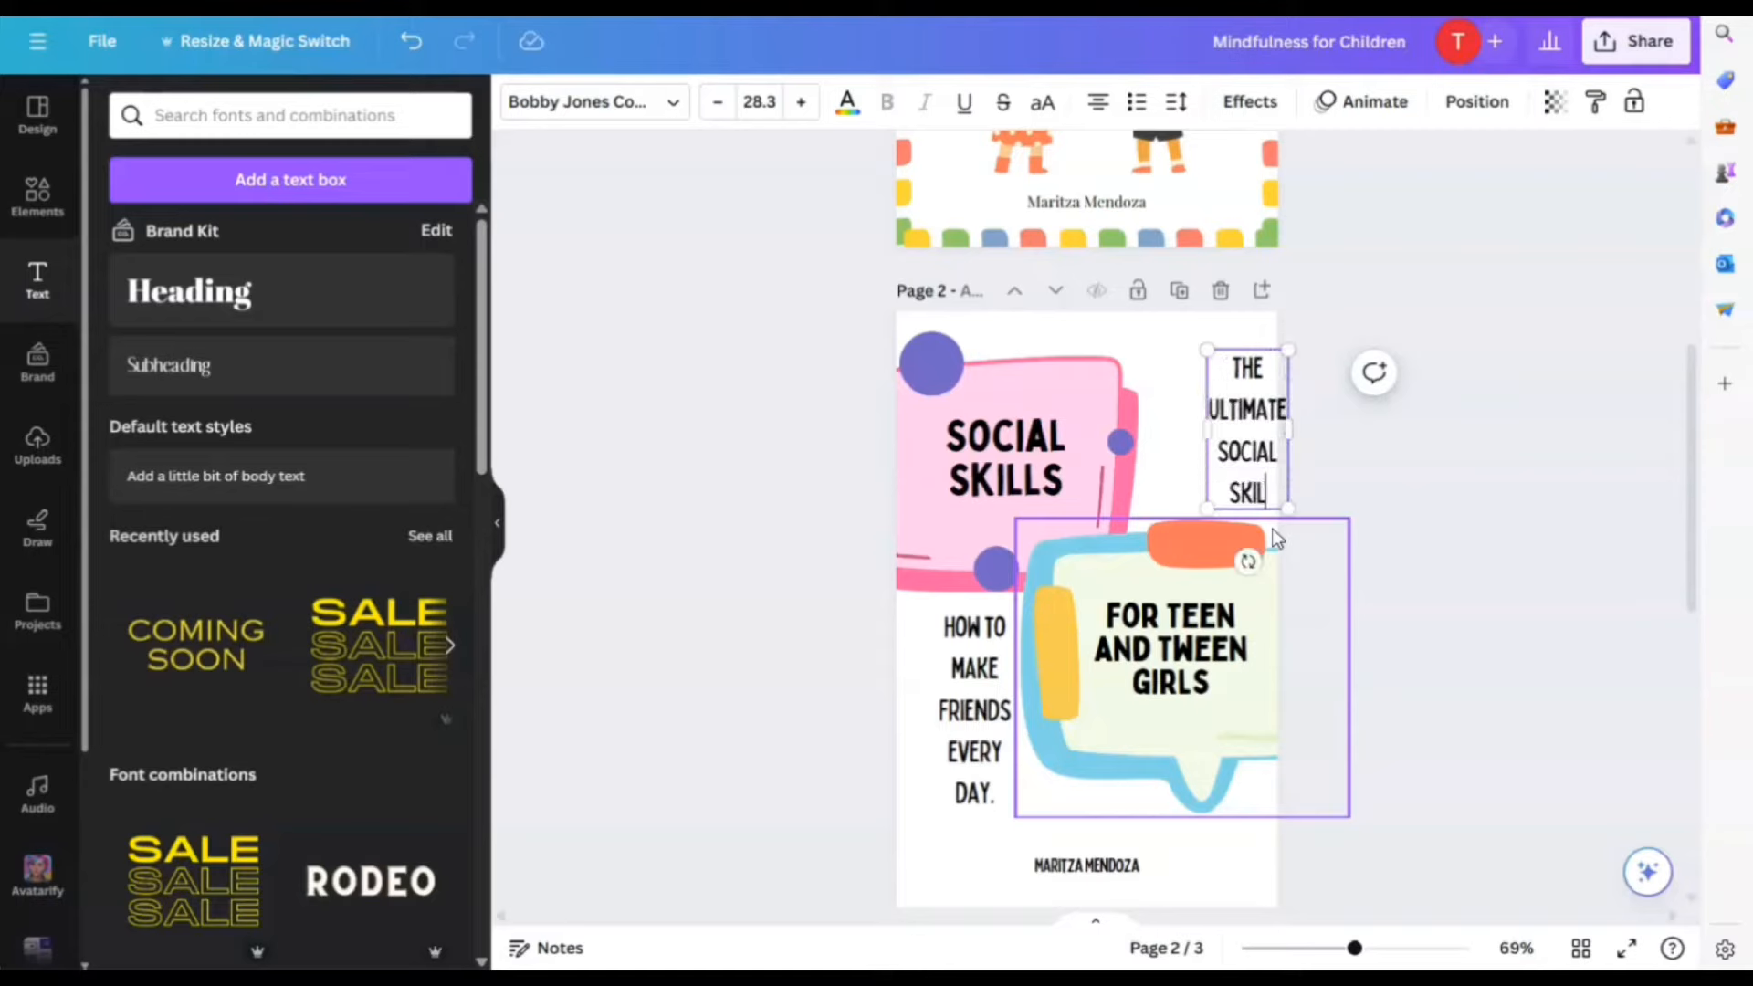
{"action": "type", "text": "LS GUIDE"}
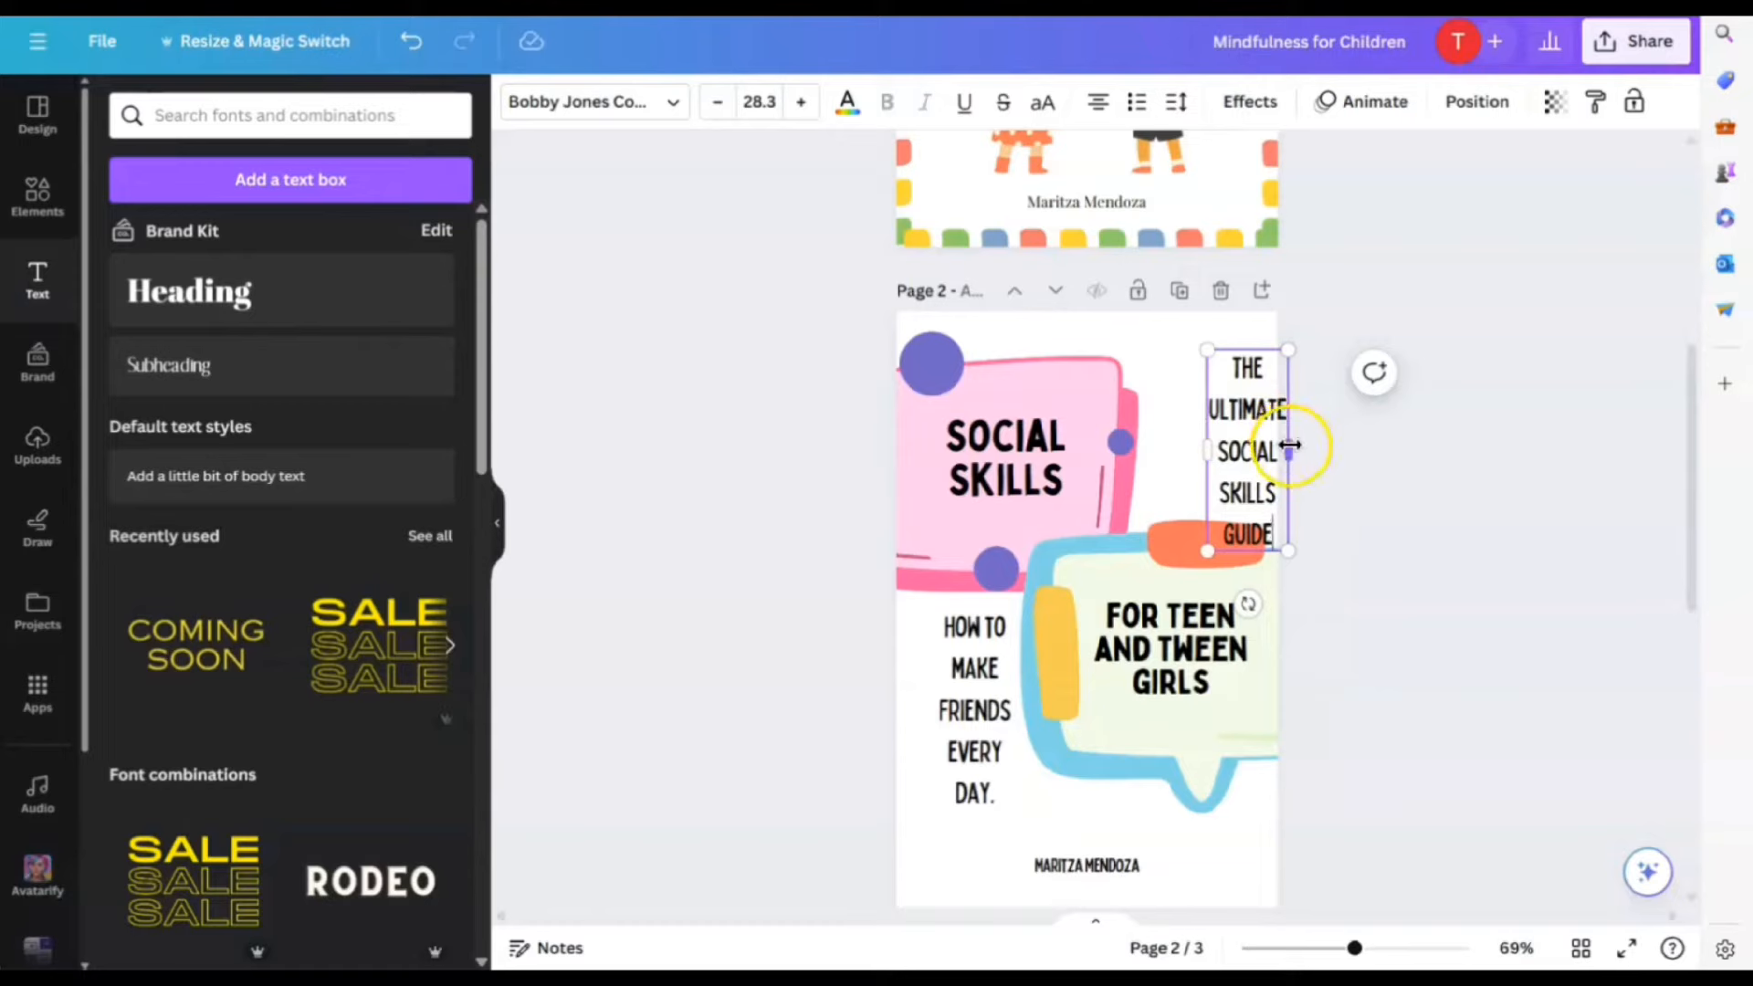
{"action": "left_click_drag", "start_coordinate": [1288, 351], "coordinate": [1277, 372]}
{"action": "left_click", "coordinate": [1377, 532]}
{"action": "left_click_drag", "start_coordinate": [1245, 439], "coordinate": [1208, 402]}
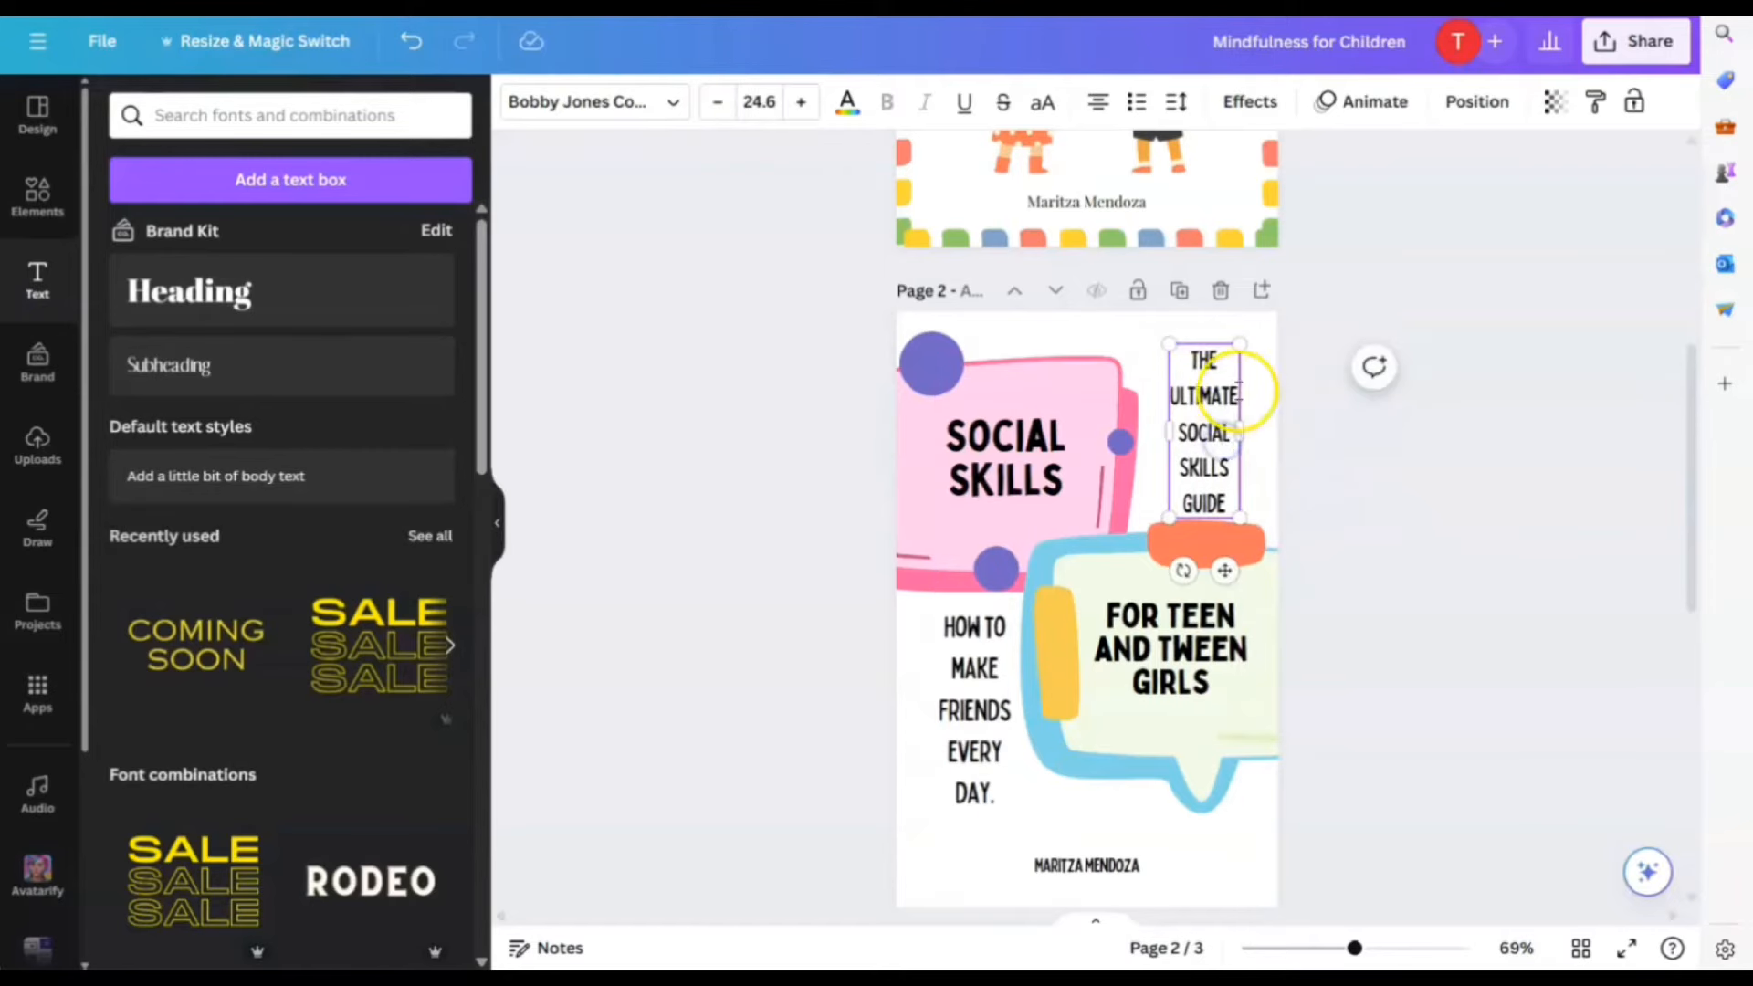
Change the corner text to 'A SIMPLE GUIDE' and enlarge it to 32.2
{"action": "left_click", "coordinate": [1201, 374]}
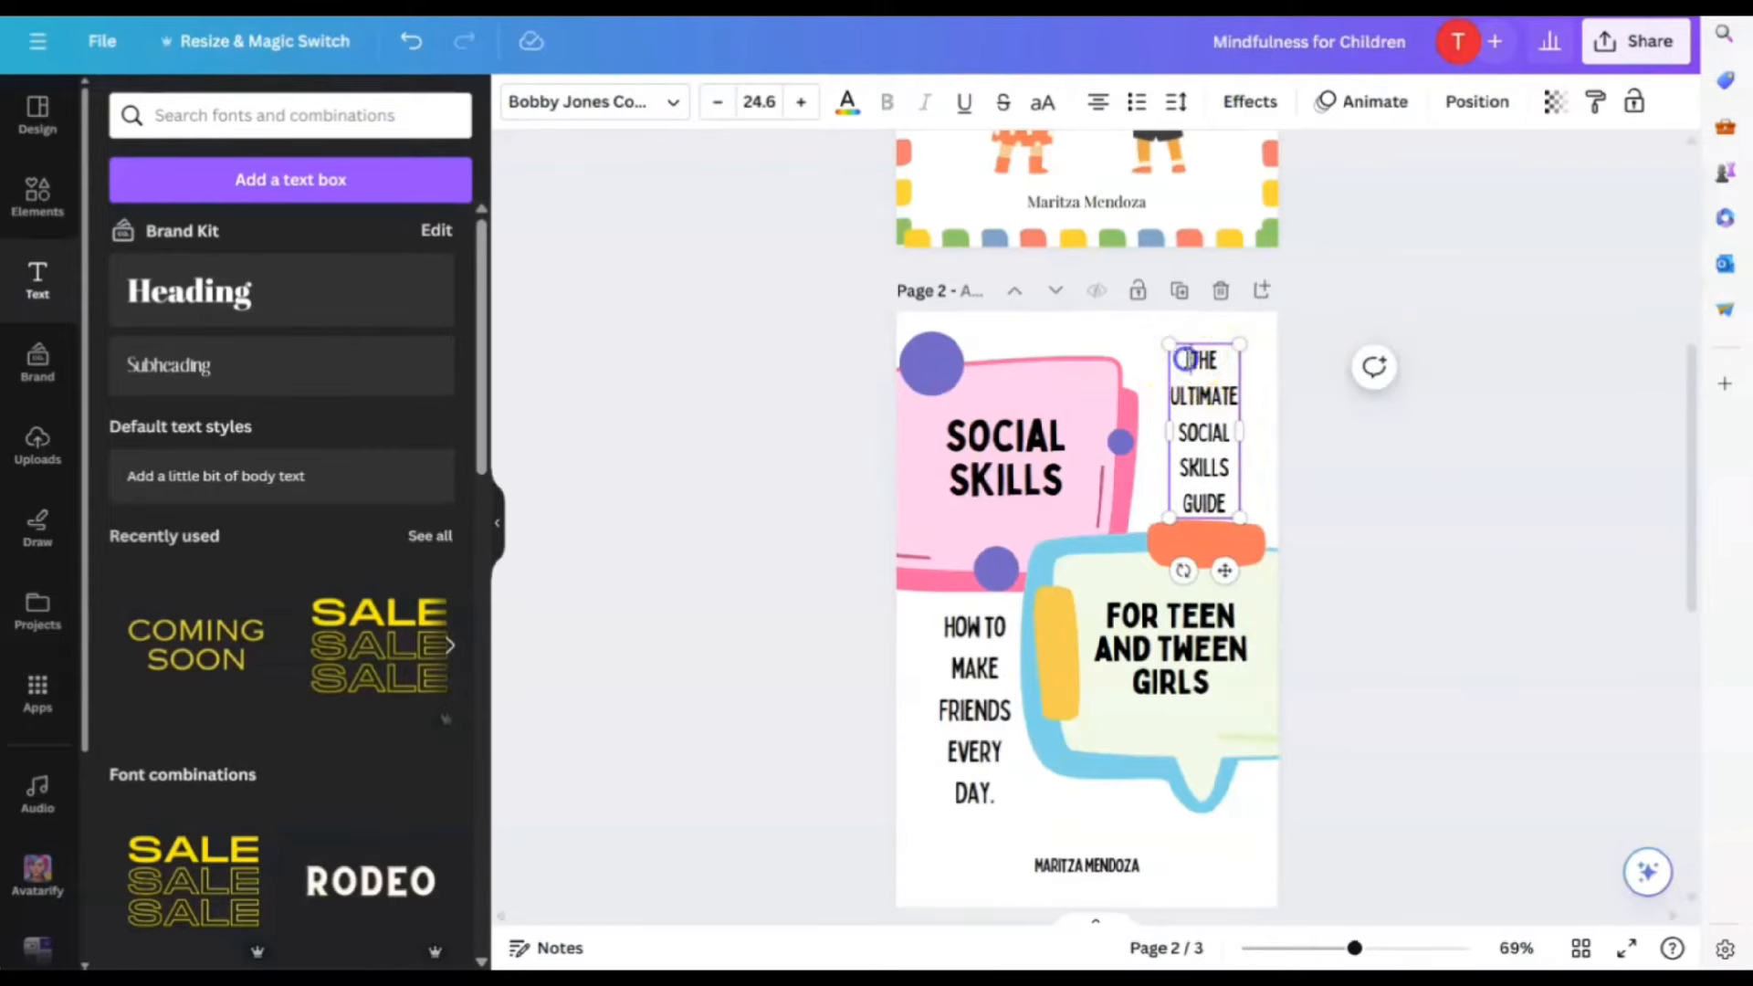
{"action": "left_click_drag", "start_coordinate": [1180, 352], "coordinate": [1251, 517]}
{"action": "type", "text": "A"}
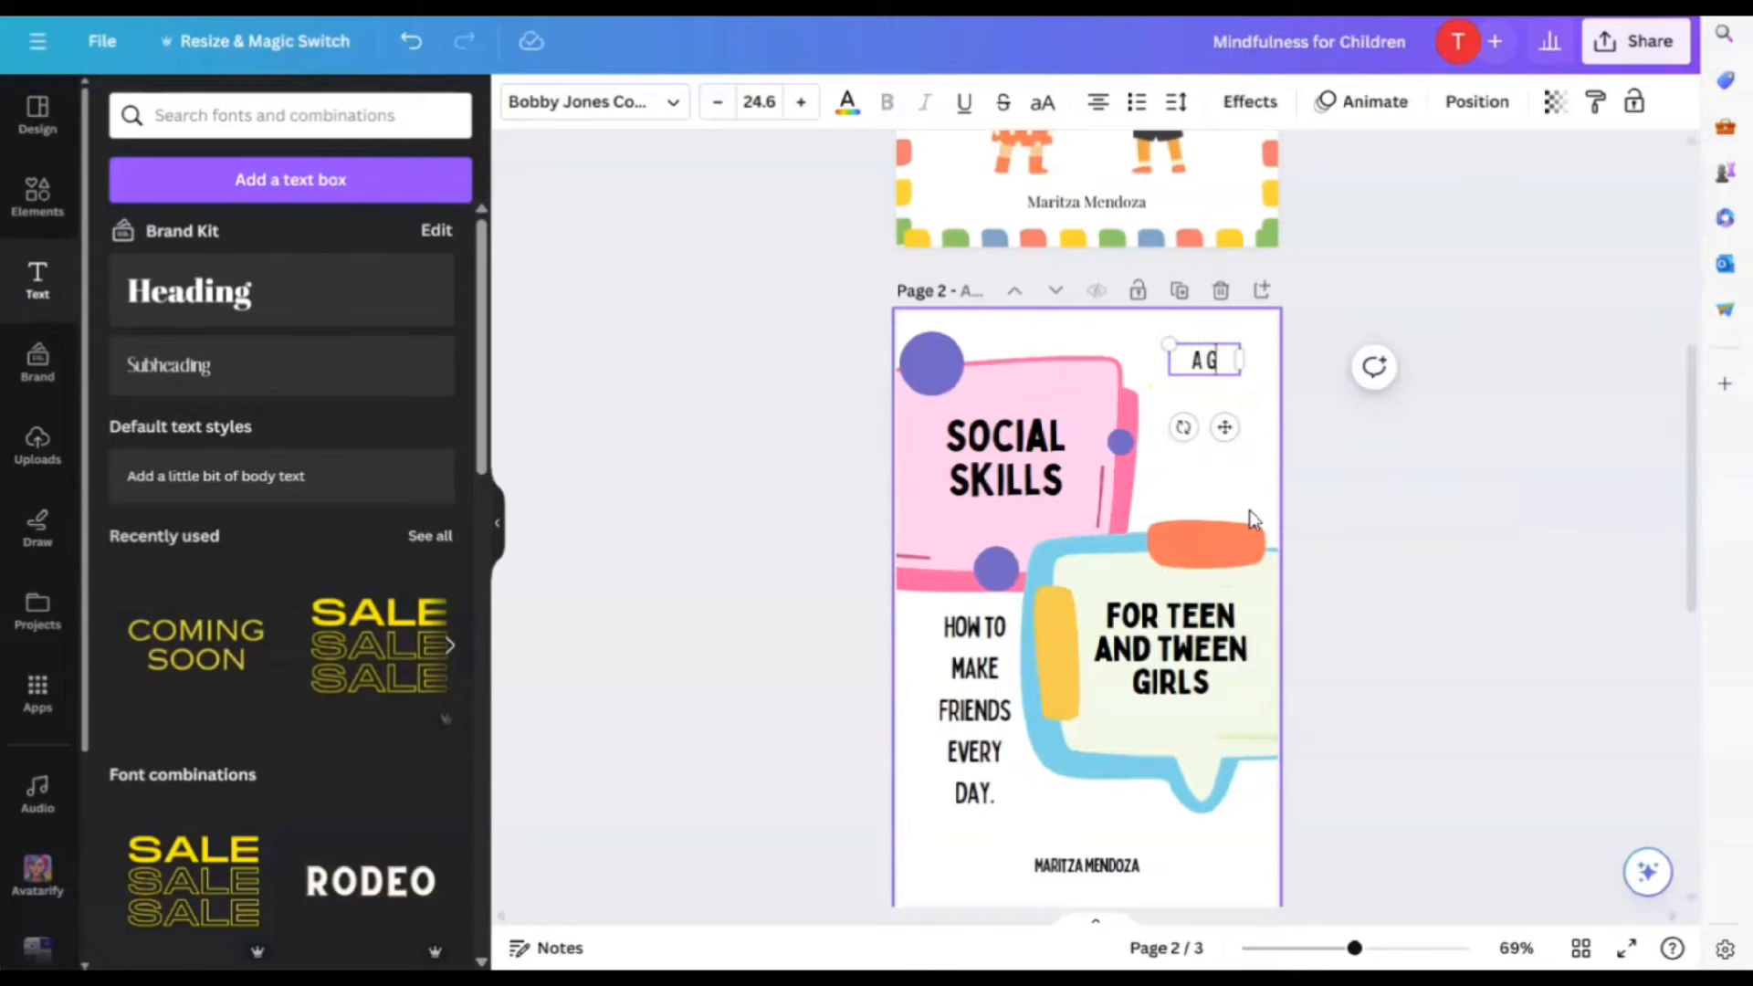
{"action": "type", "text": " GUIDE TO"}
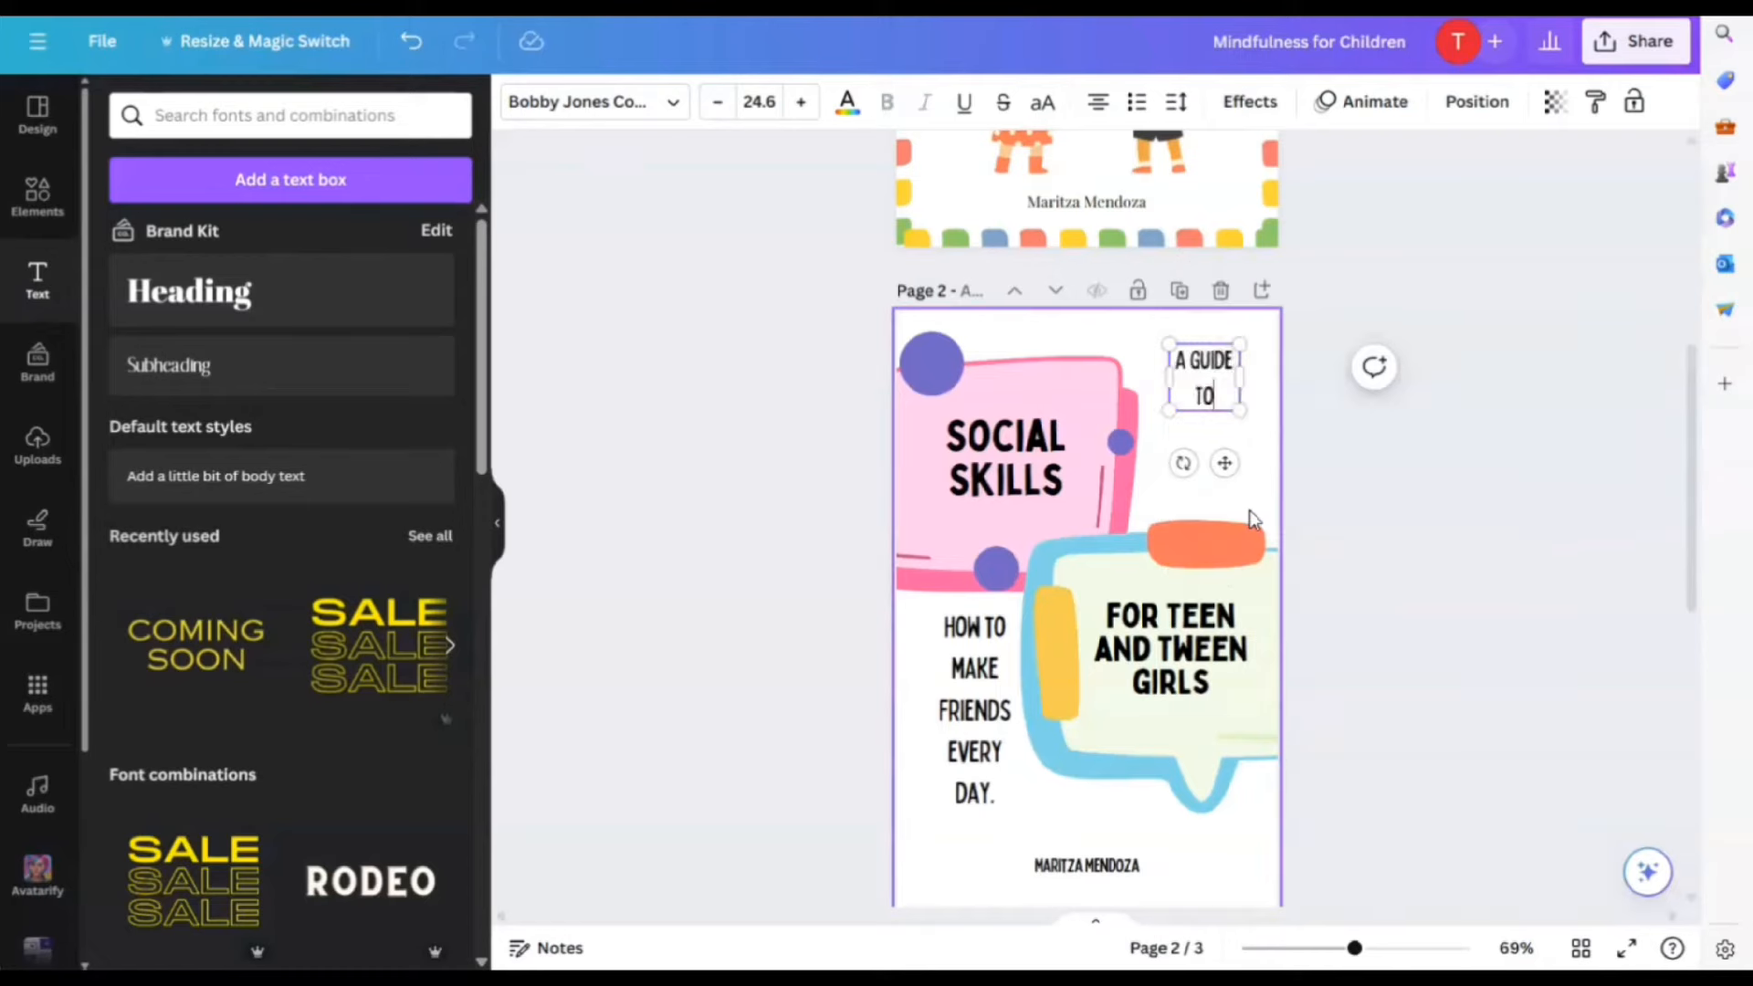
{"action": "key", "text": "BackSpace"}
{"action": "key", "text": "BackSpace"}
{"action": "key", "text": "BackSpace"}
{"action": "key", "text": "BackSpace"}
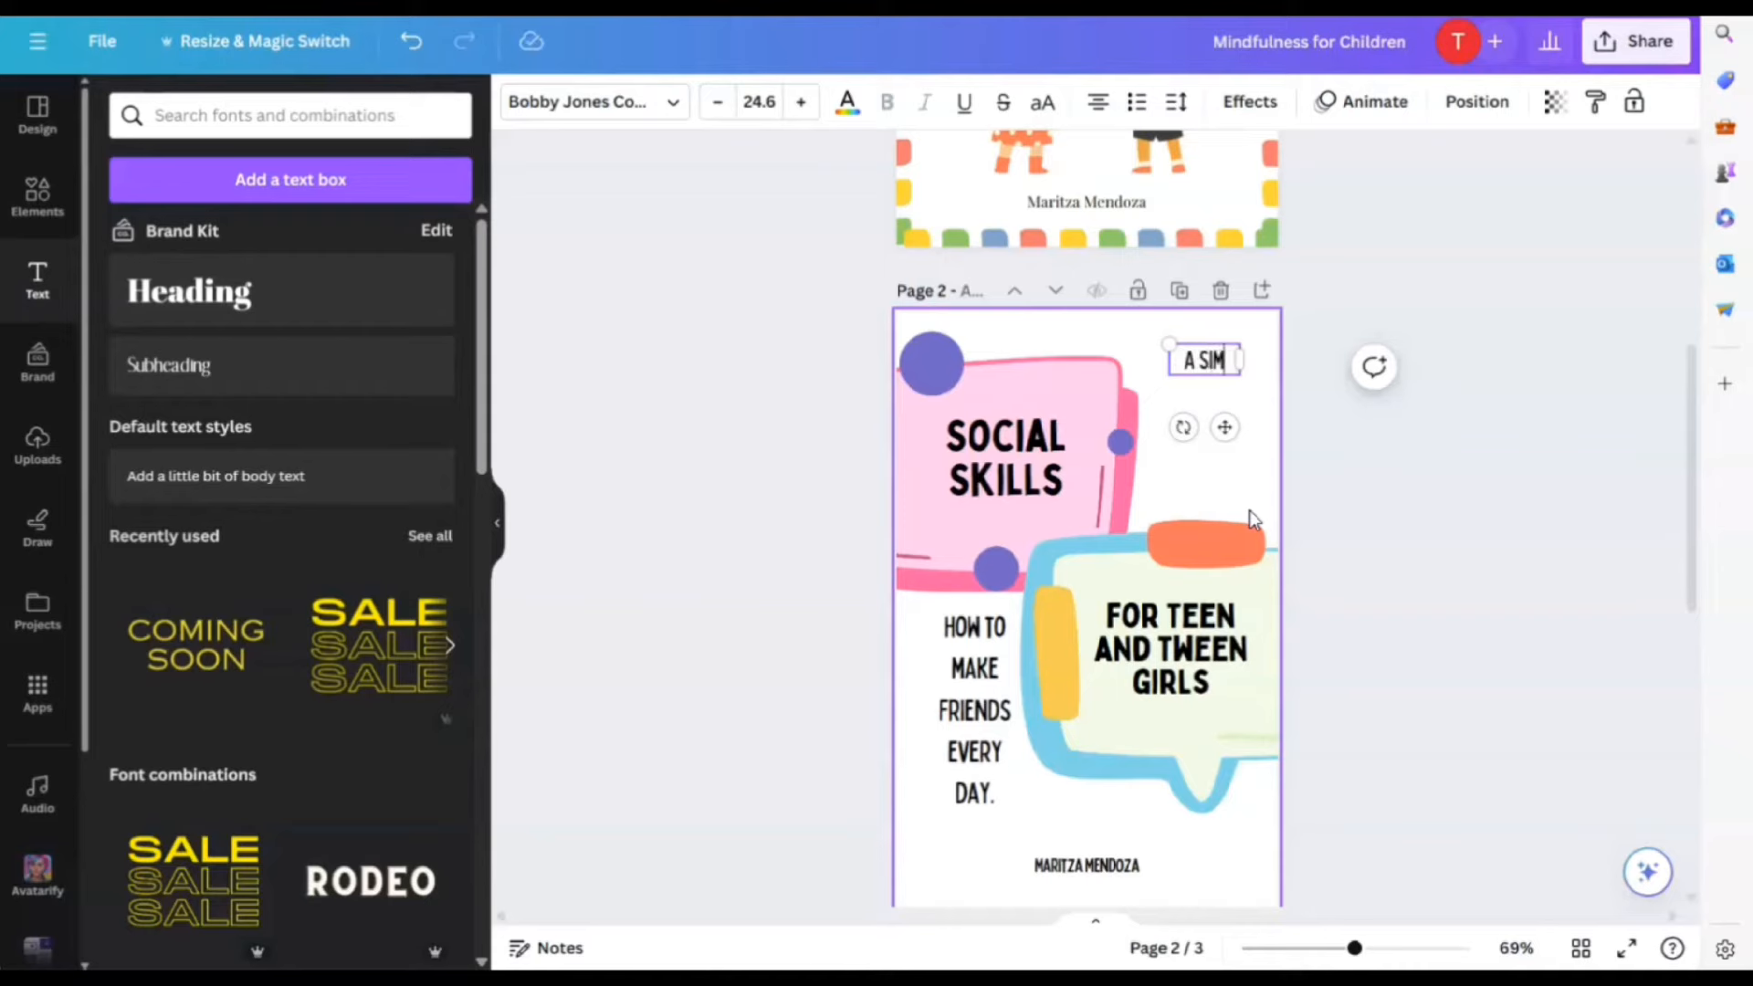
{"action": "type", "text": "GUIDE"}
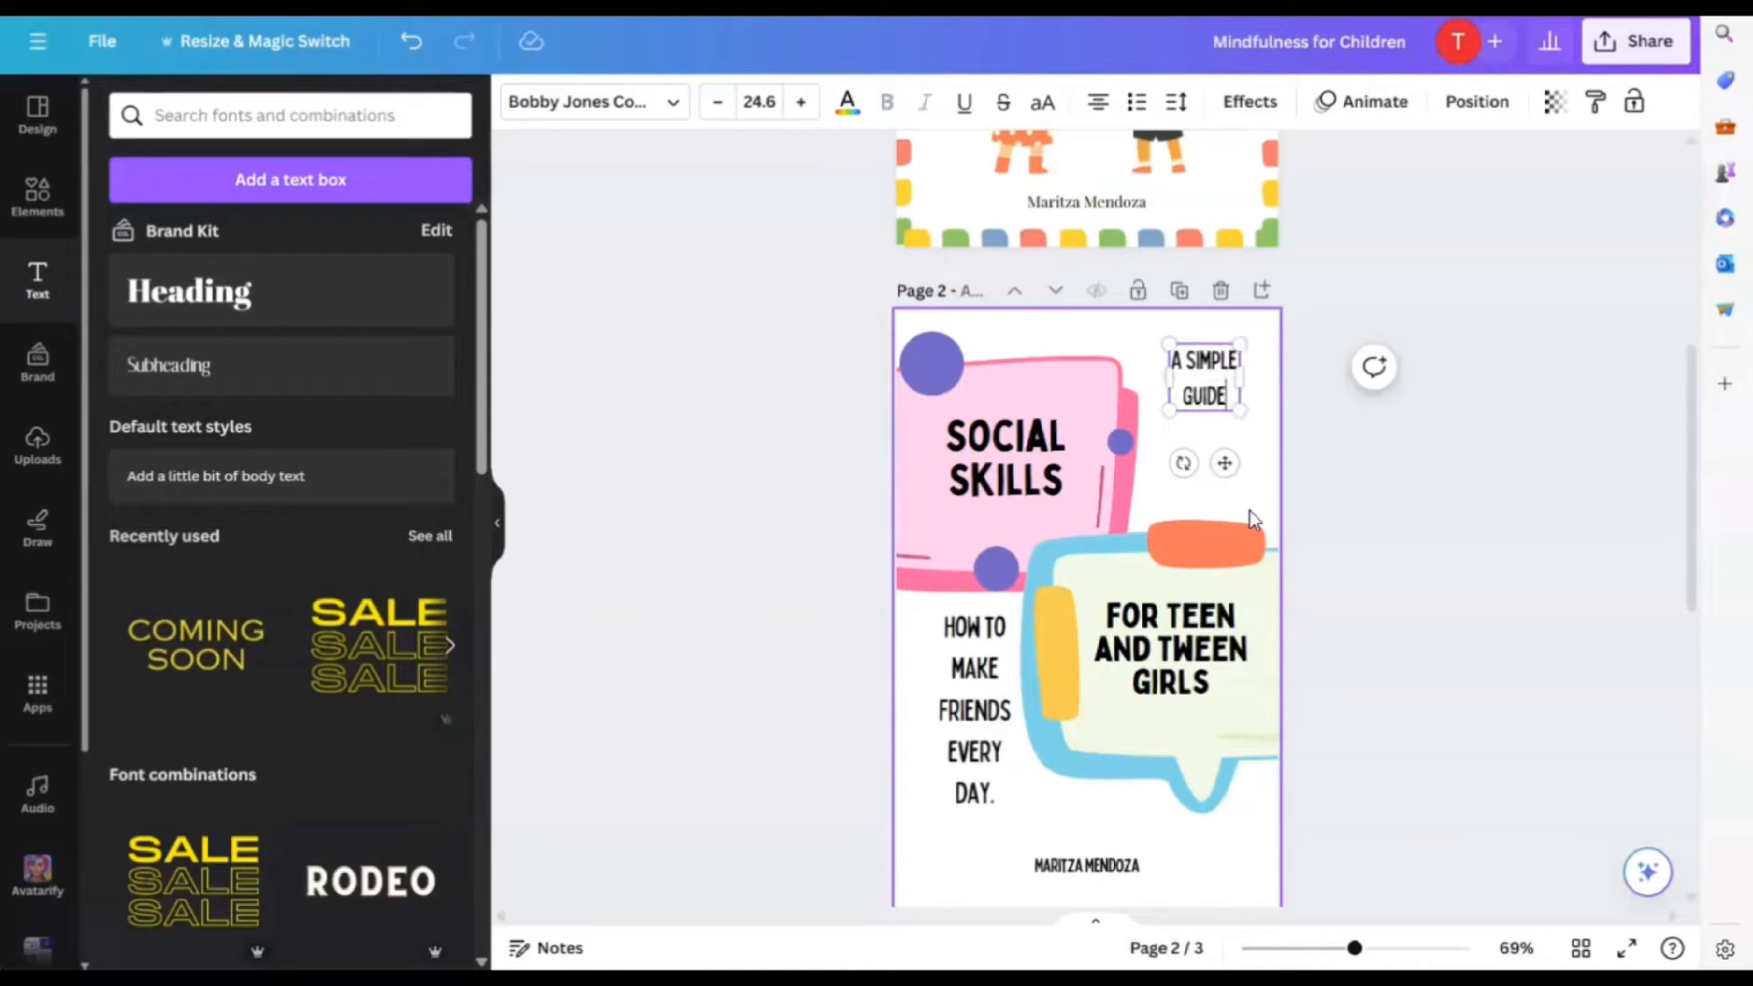
{"action": "left_click", "coordinate": [1432, 626]}
{"action": "left_click_drag", "start_coordinate": [1202, 367], "coordinate": [1199, 414]}
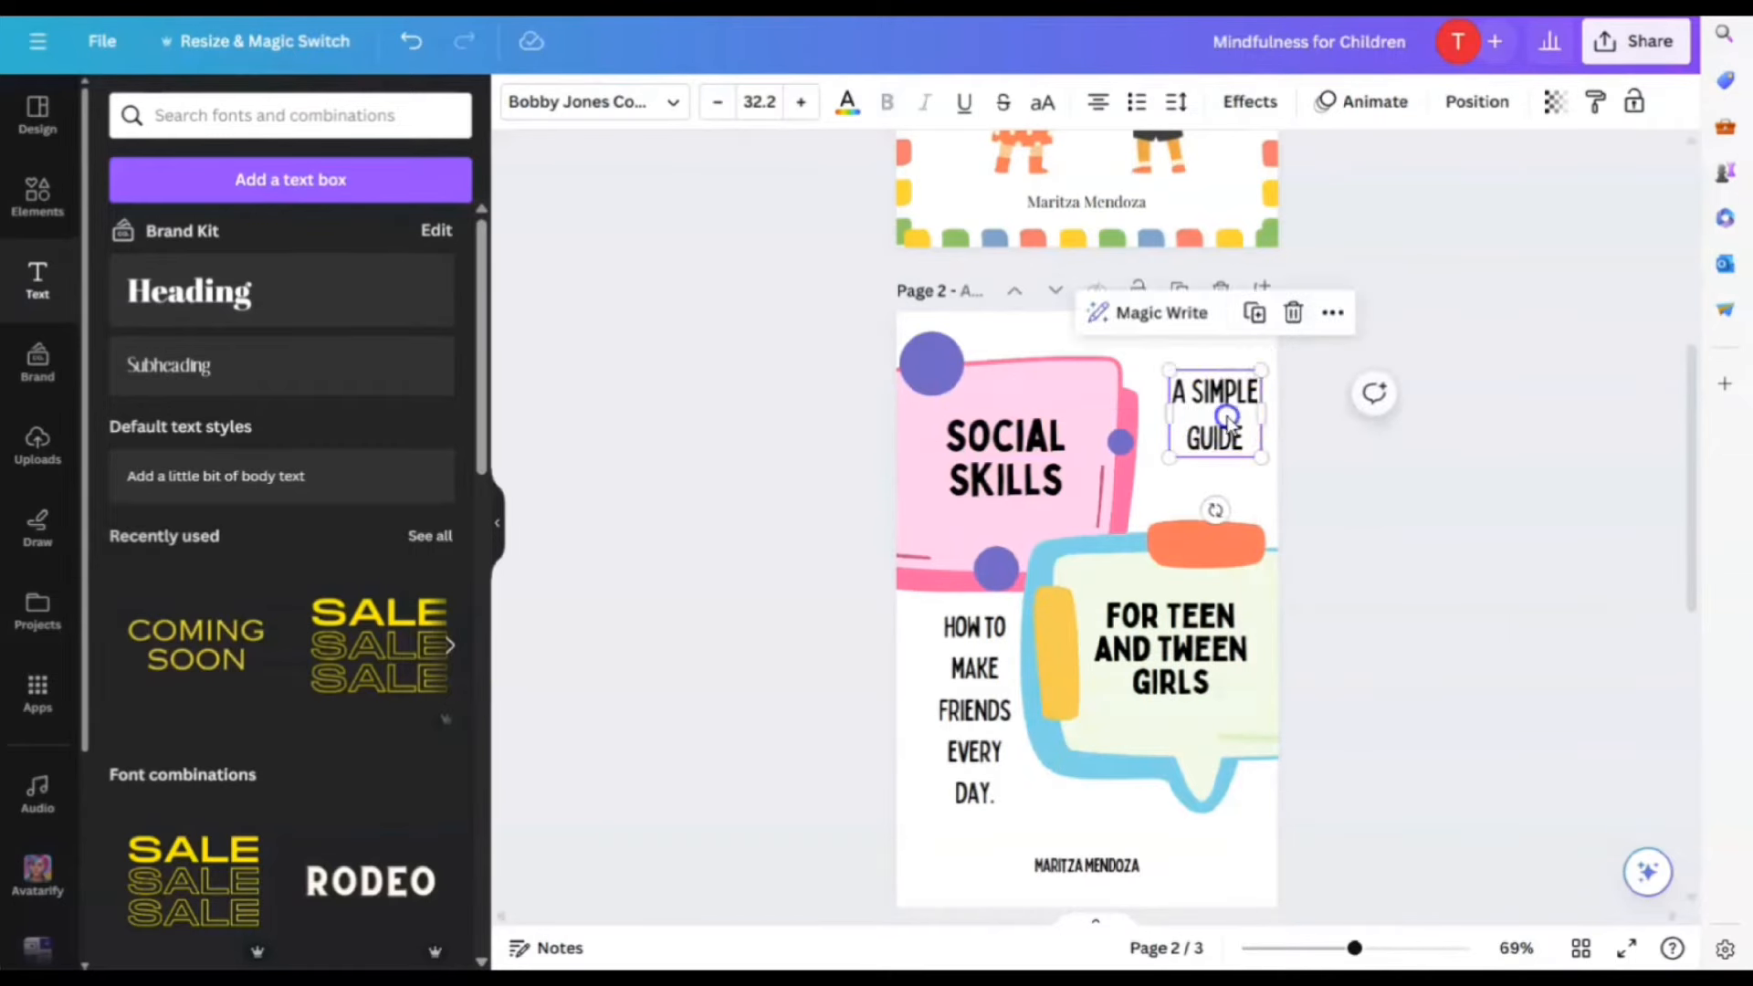
Narrow the A SIMPLE GUIDE caption so it stacks on three lines
{"action": "left_click_drag", "start_coordinate": [1223, 420], "coordinate": [1204, 423]}
{"action": "left_click", "coordinate": [1414, 547]}
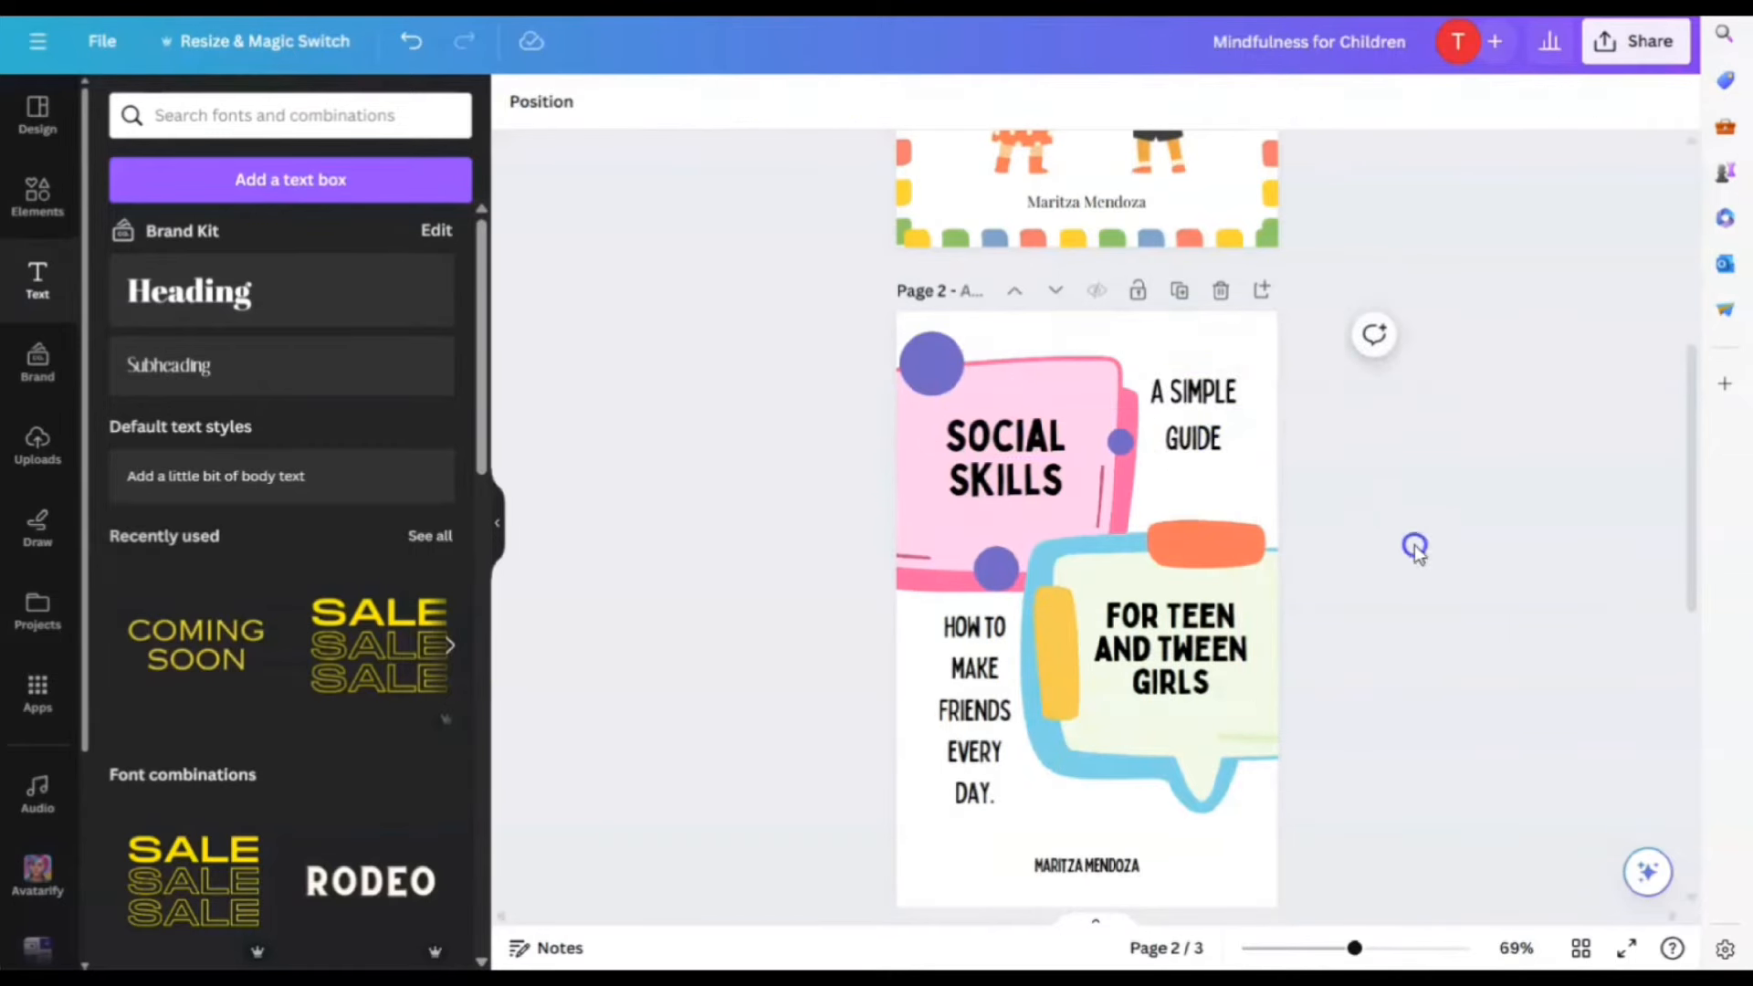
{"action": "left_click", "coordinate": [1214, 442]}
{"action": "left_click_drag", "start_coordinate": [1243, 429], "coordinate": [1222, 430]}
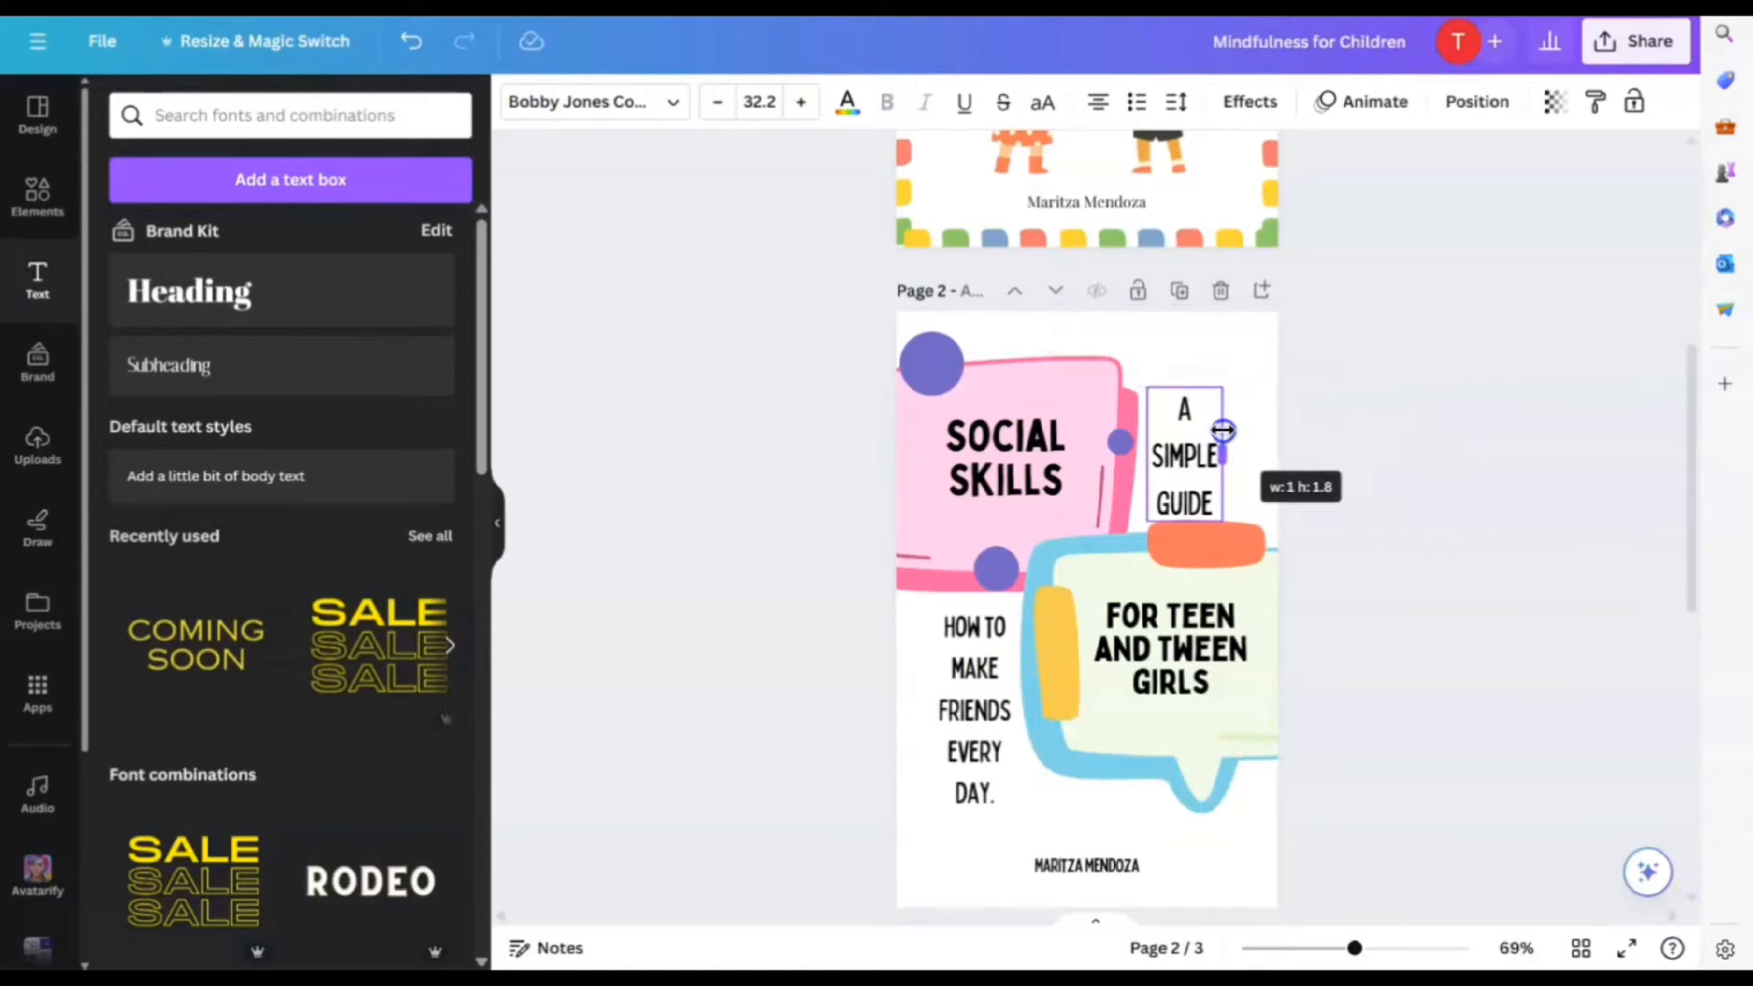
{"action": "left_click", "coordinate": [1428, 539]}
Tighten line spacing to 1.09 on the caption and 1.14 on the tagline
{"action": "left_click", "coordinate": [1178, 461]}
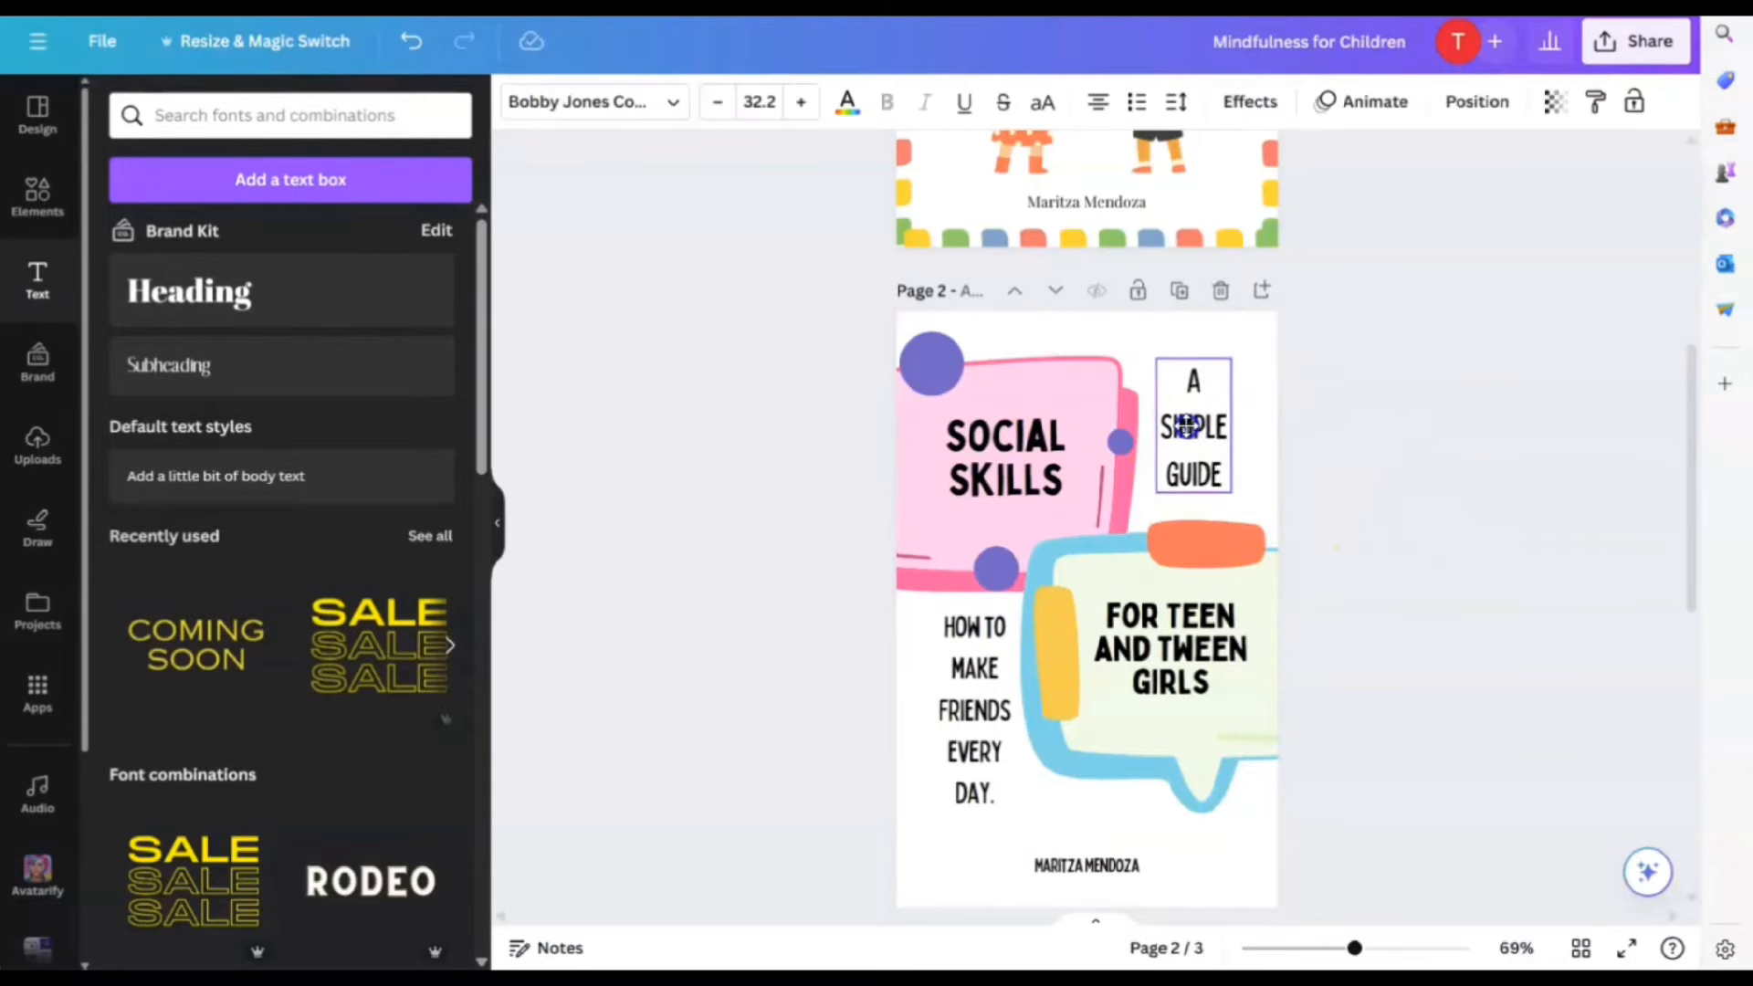
{"action": "left_click", "coordinate": [1174, 103]}
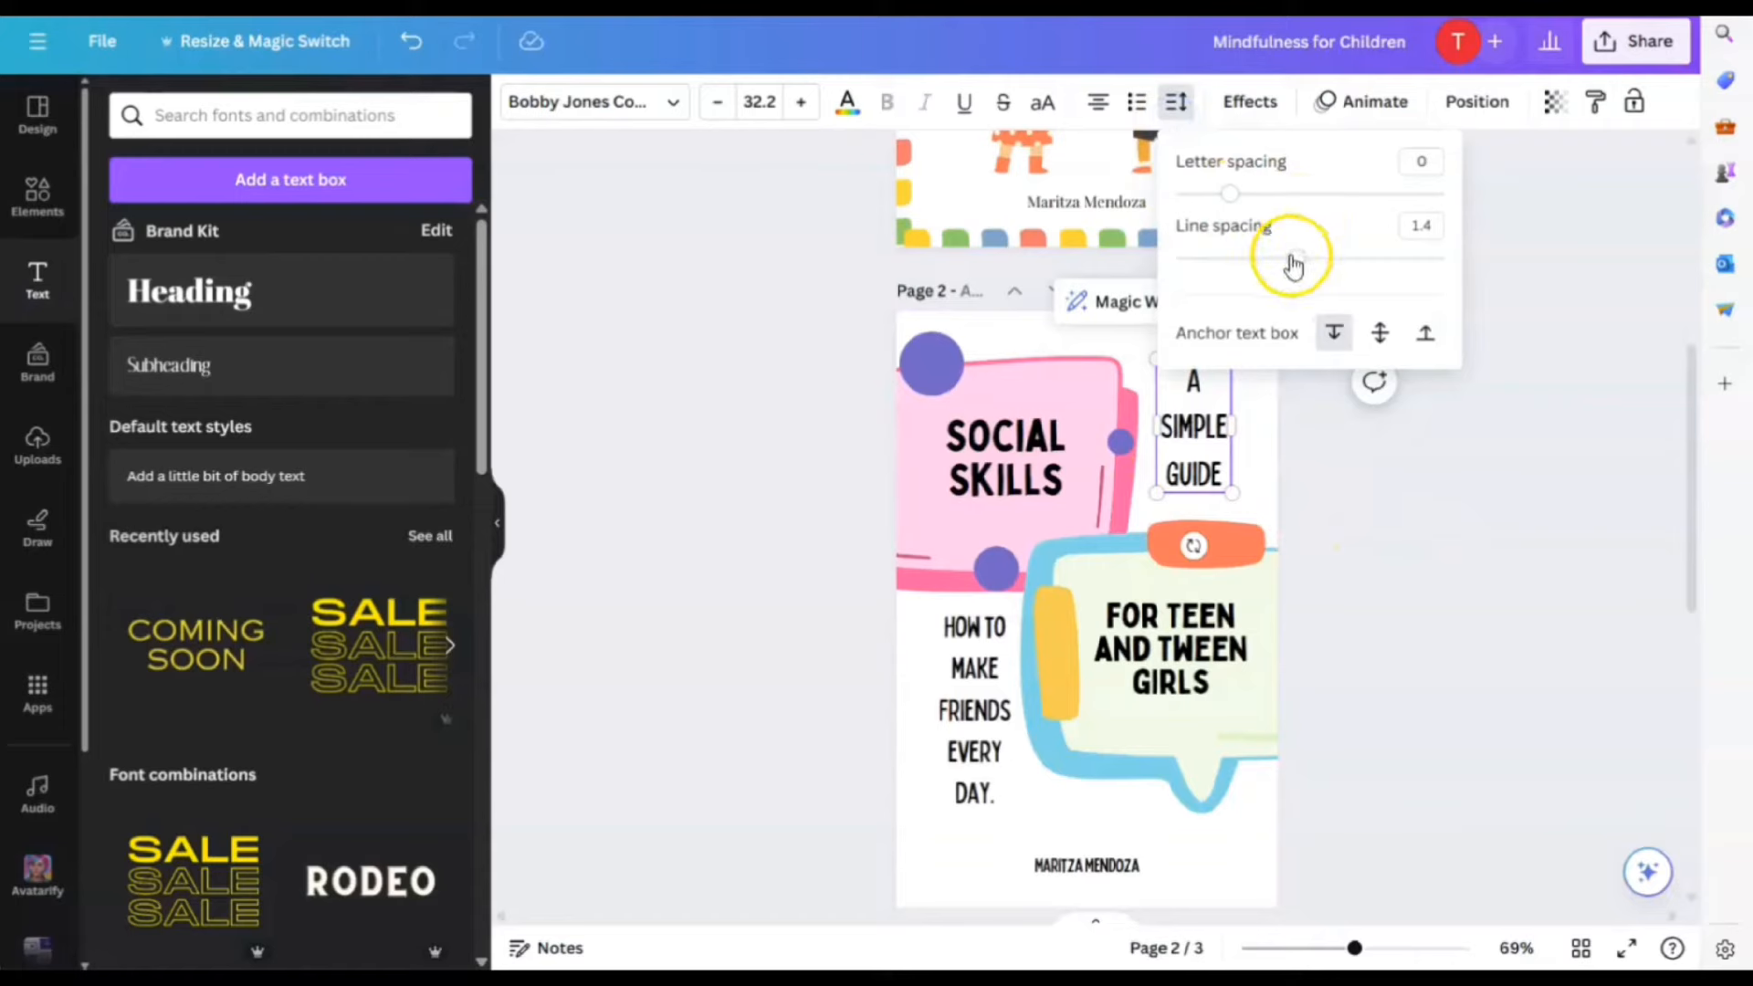
{"action": "left_click_drag", "start_coordinate": [1292, 262], "coordinate": [1257, 266]}
{"action": "left_click", "coordinate": [1373, 516]}
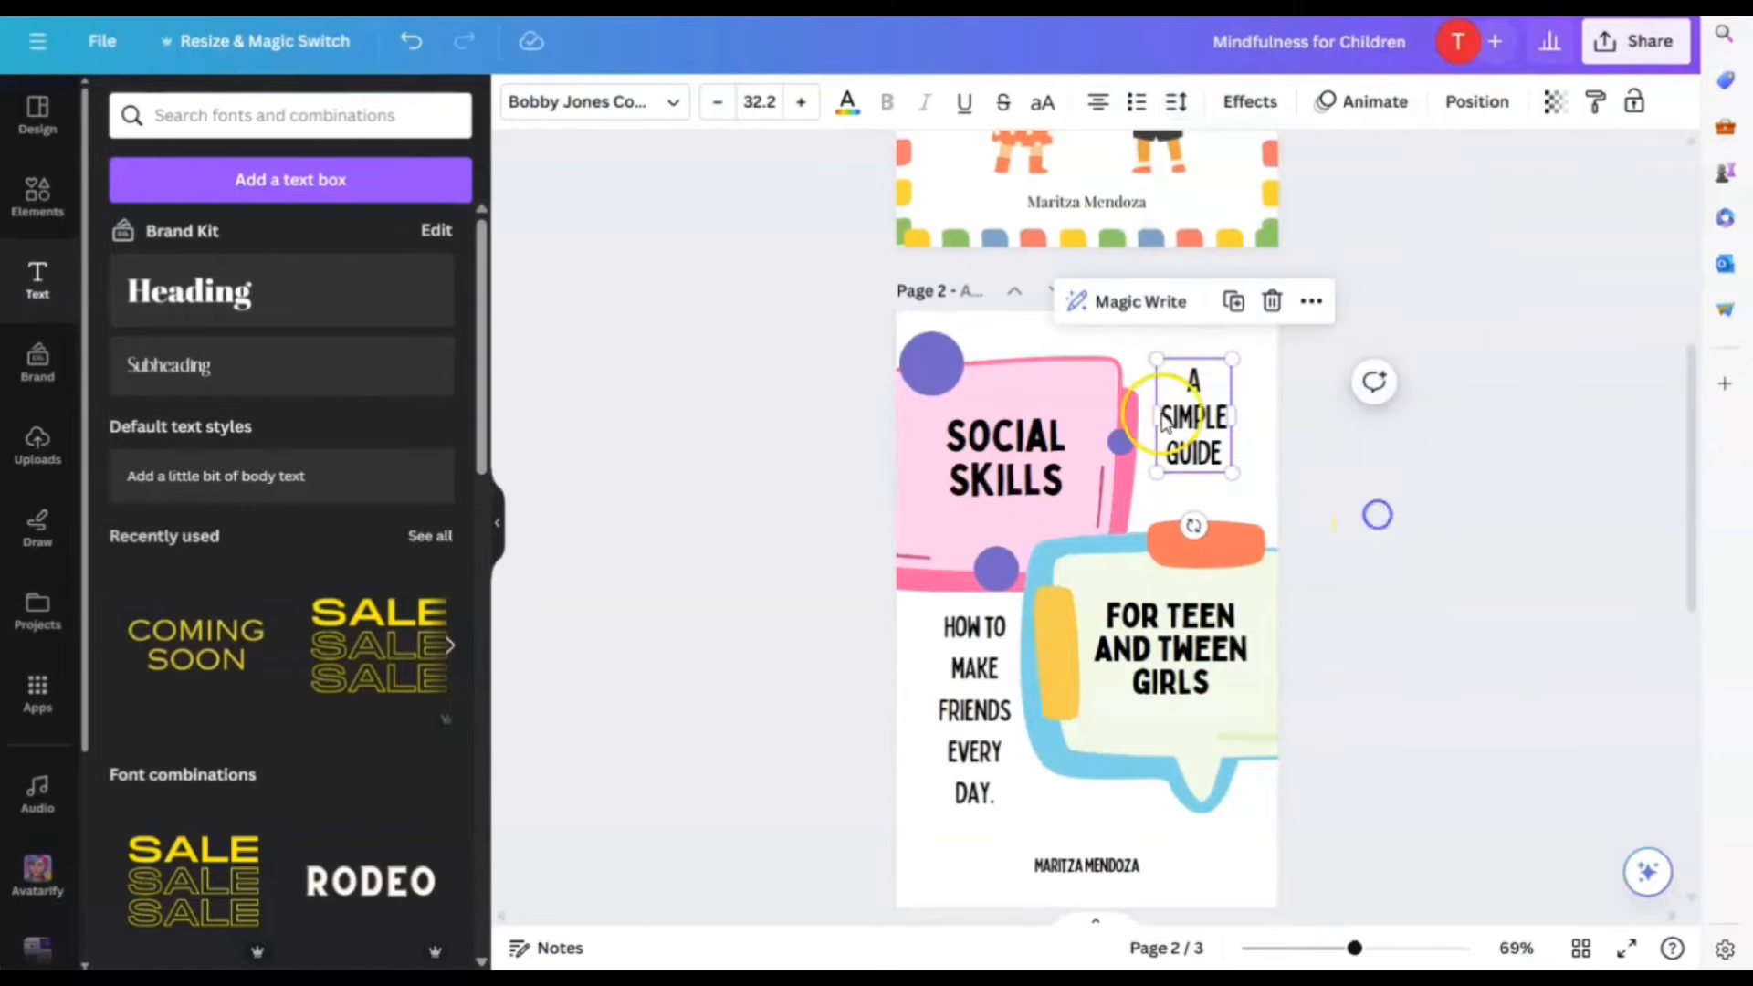
{"action": "left_click", "coordinate": [966, 691]}
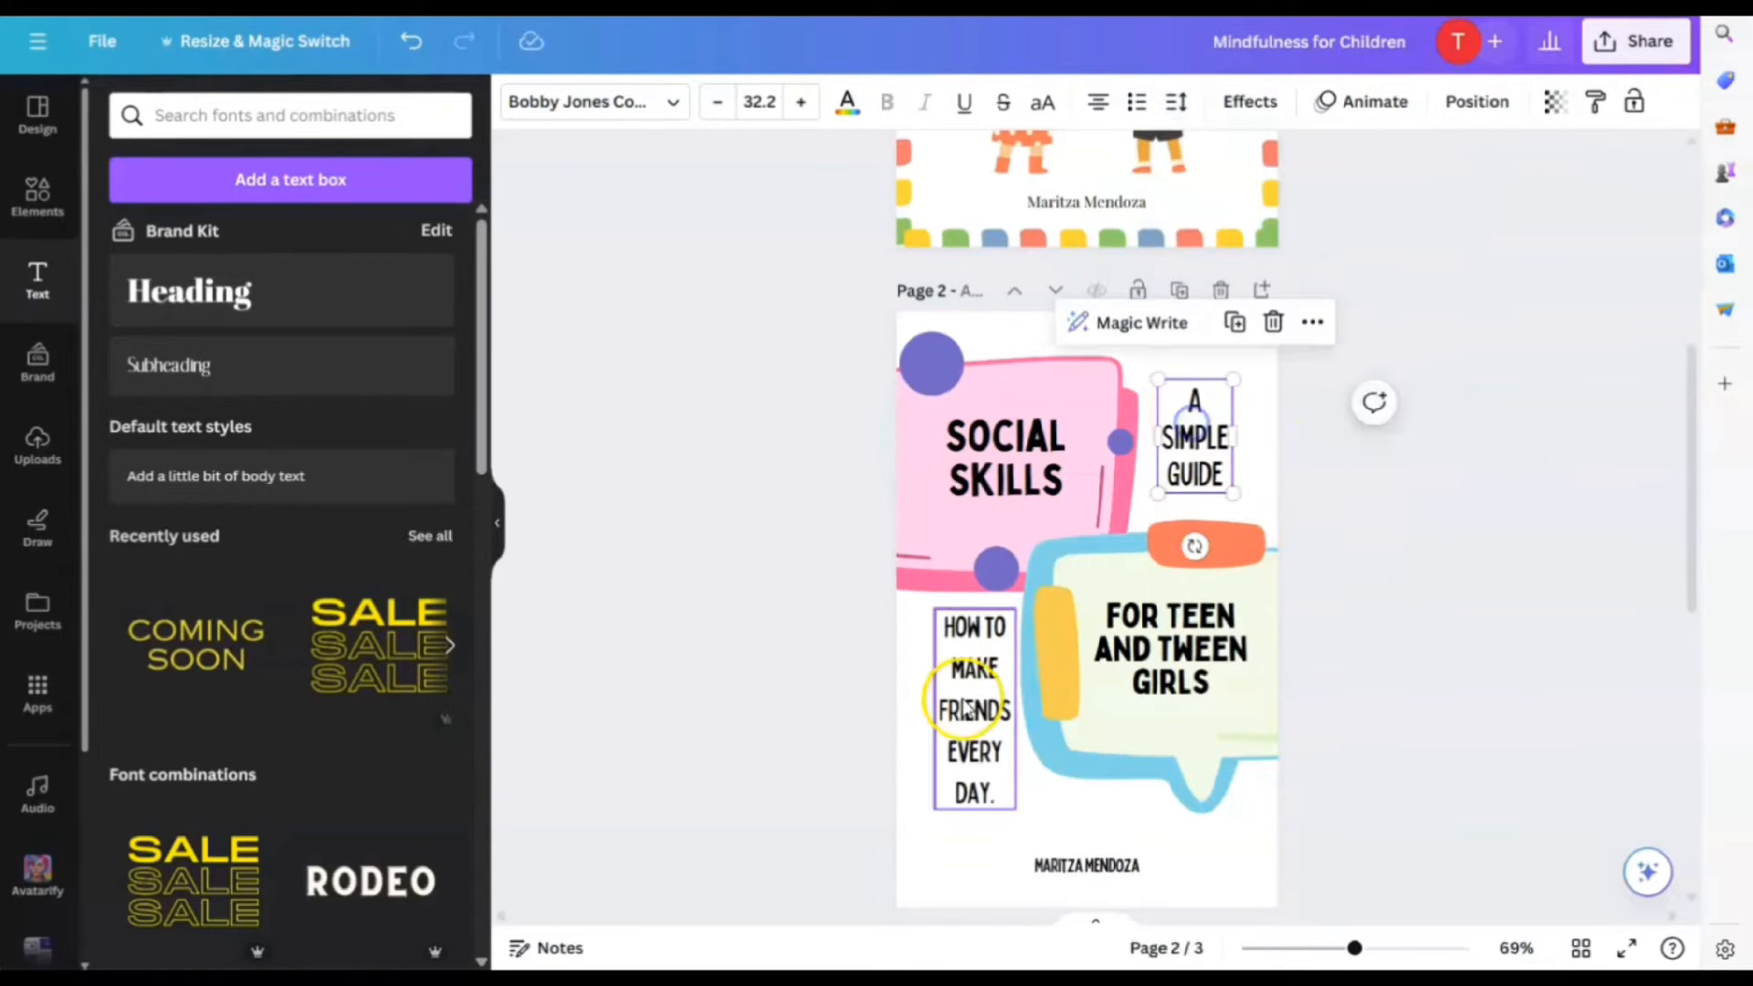
{"action": "left_click", "coordinate": [1175, 102]}
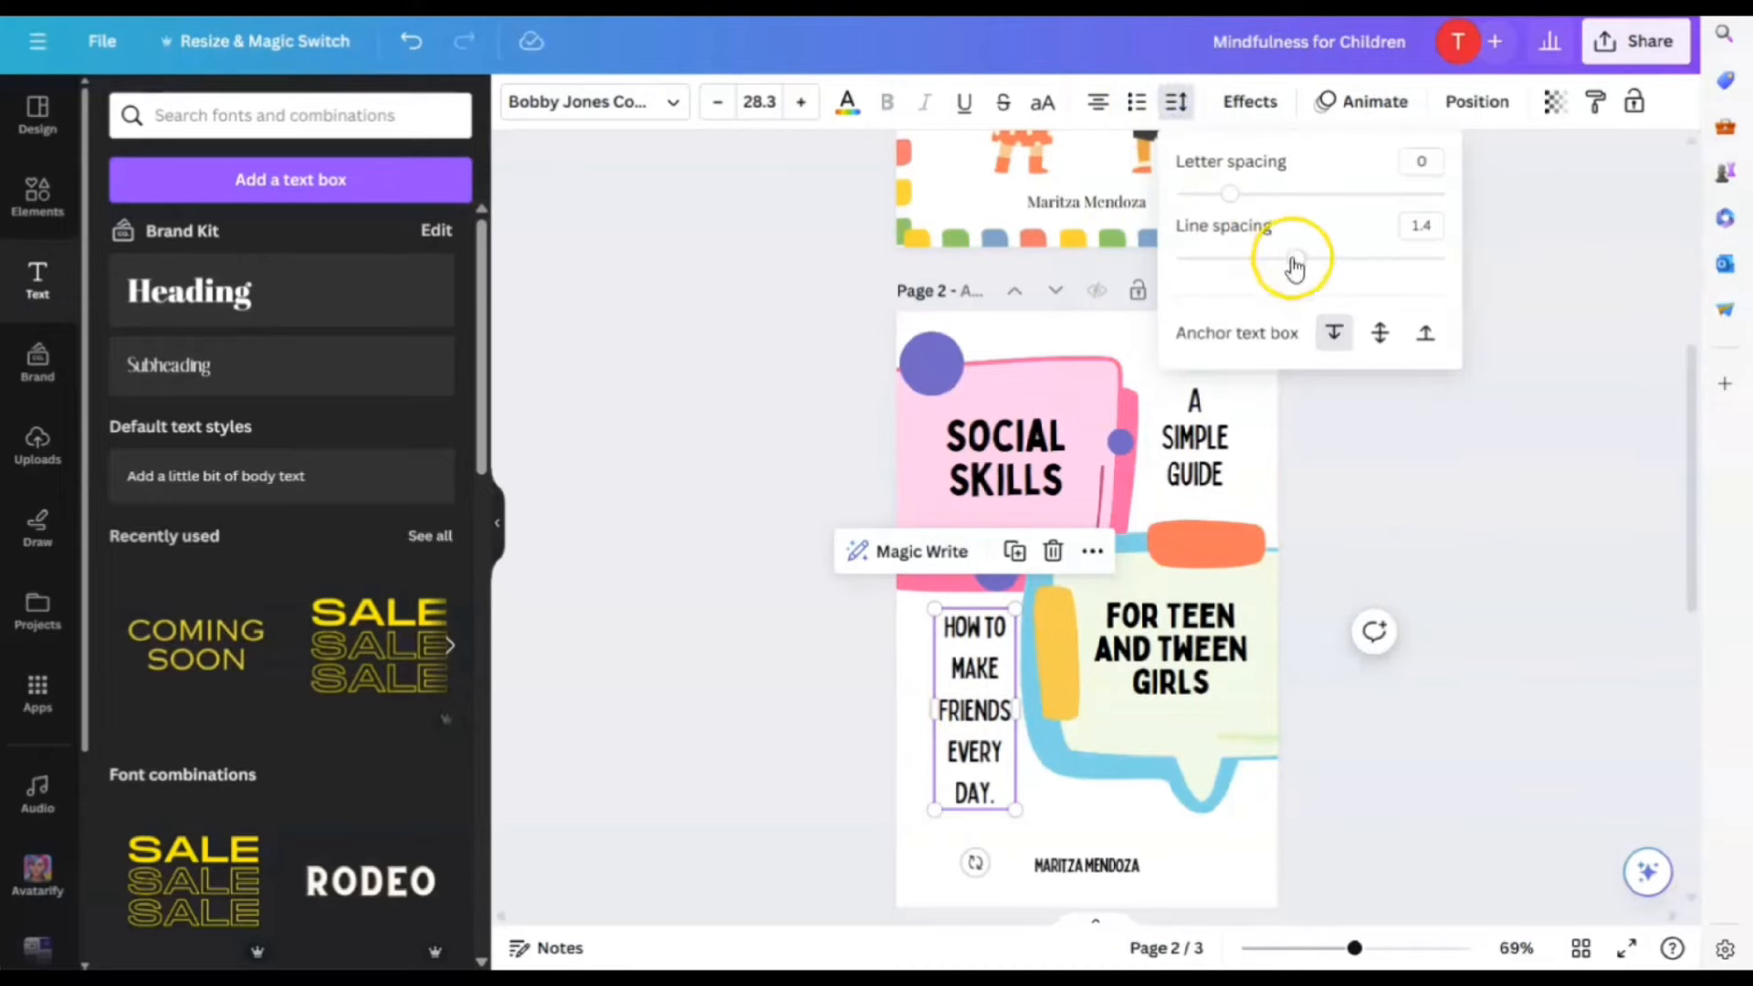
{"action": "left_click_drag", "start_coordinate": [1294, 267], "coordinate": [1264, 266]}
{"action": "left_click", "coordinate": [1450, 427]}
{"action": "scroll", "coordinate": [1455, 502], "scroll_direction": "down", "scroll_amount": 2}
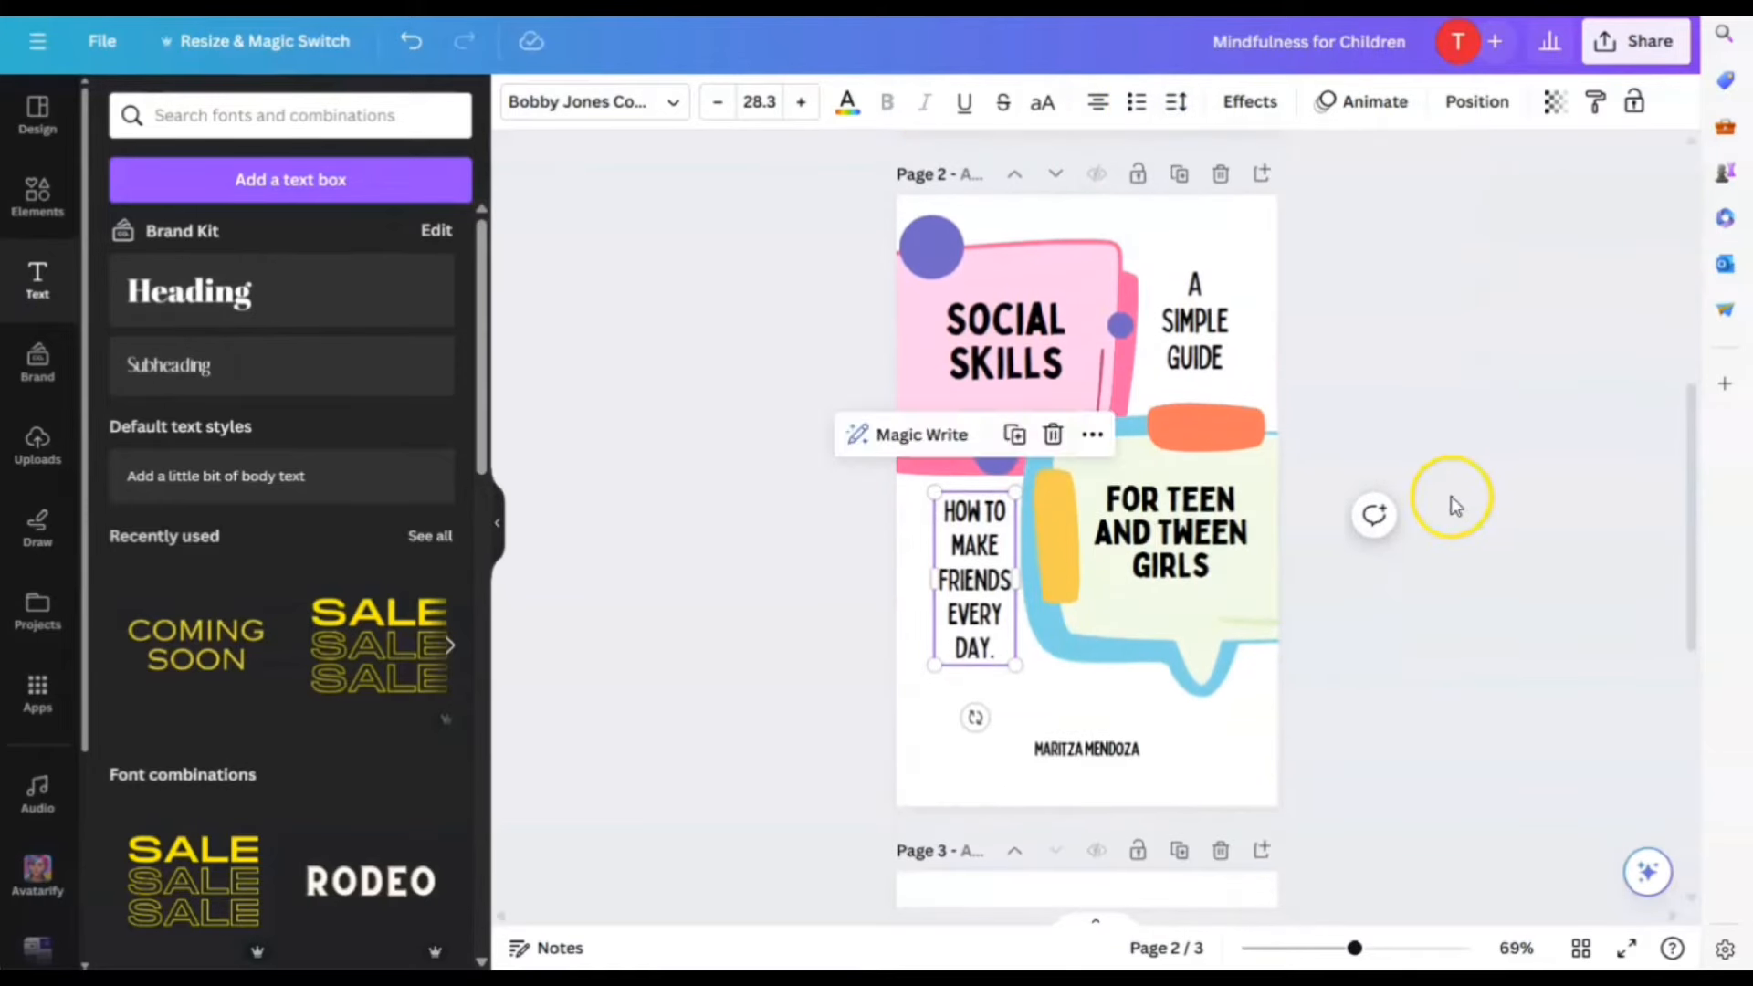
{"action": "left_click", "coordinate": [1452, 497]}
{"action": "left_click", "coordinate": [1408, 491]}
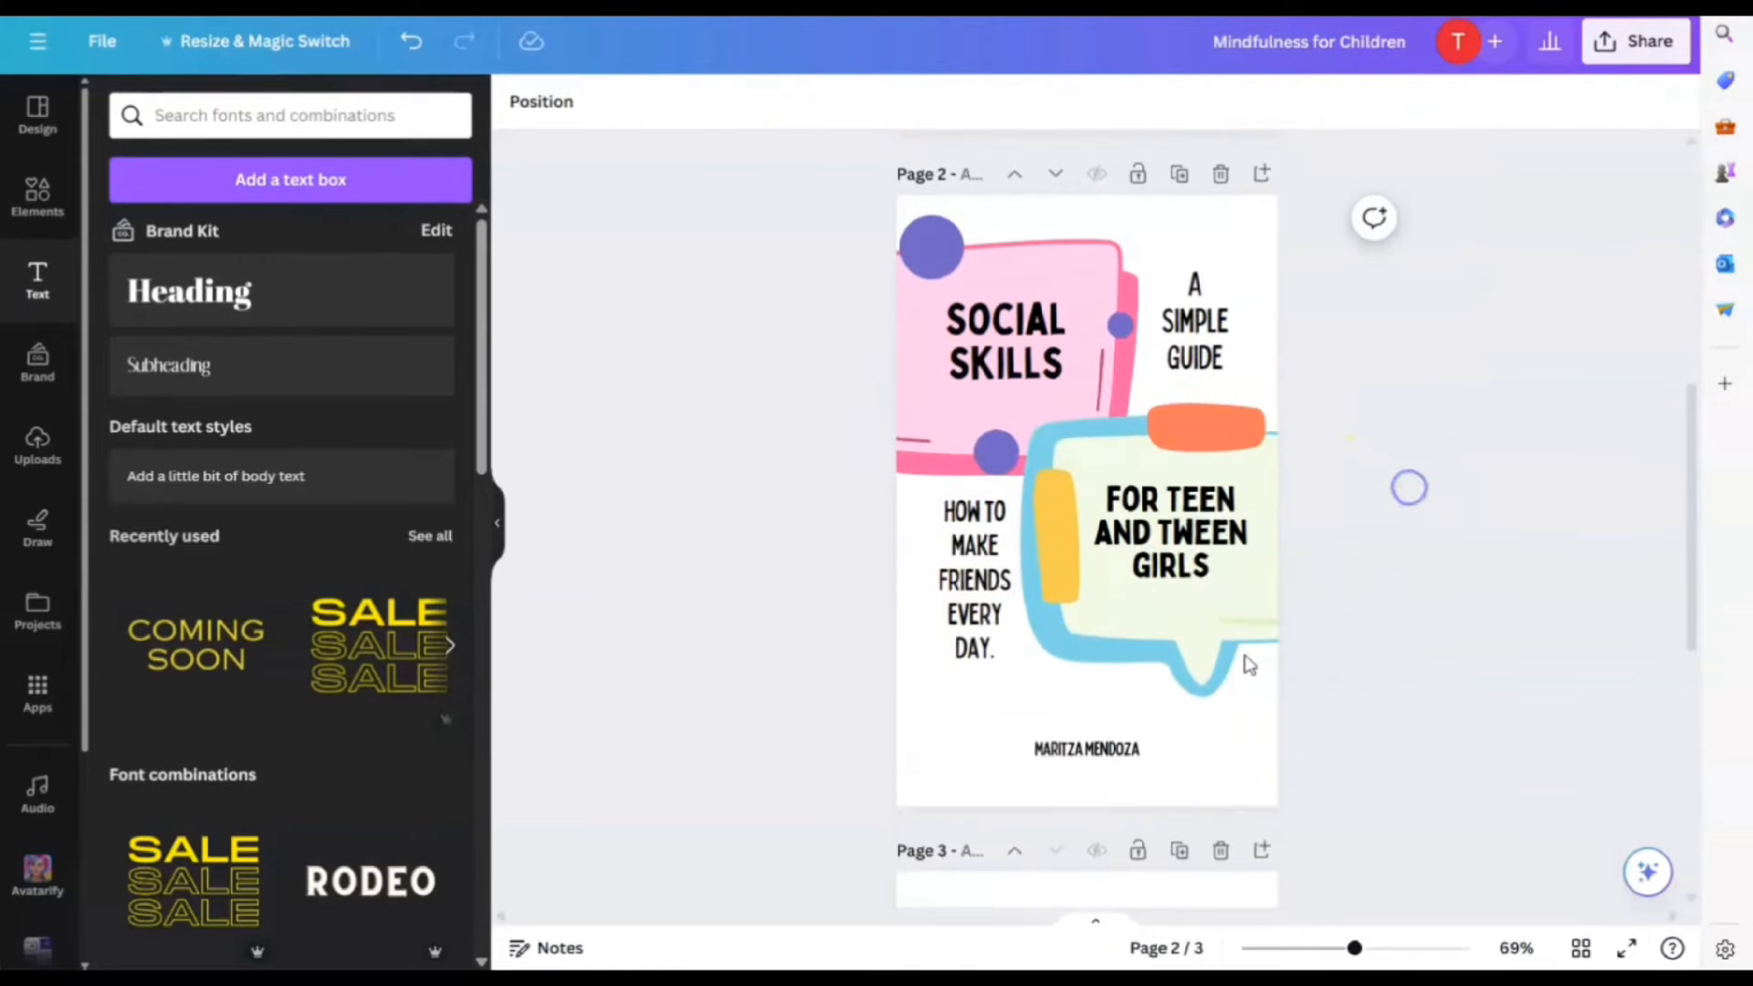
{"action": "left_click", "coordinate": [1111, 753]}
Nudge the author's name slightly and browse recommended sticker graphics
{"action": "left_click_drag", "start_coordinate": [1107, 747], "coordinate": [1117, 757]}
{"action": "left_click", "coordinate": [30, 224]}
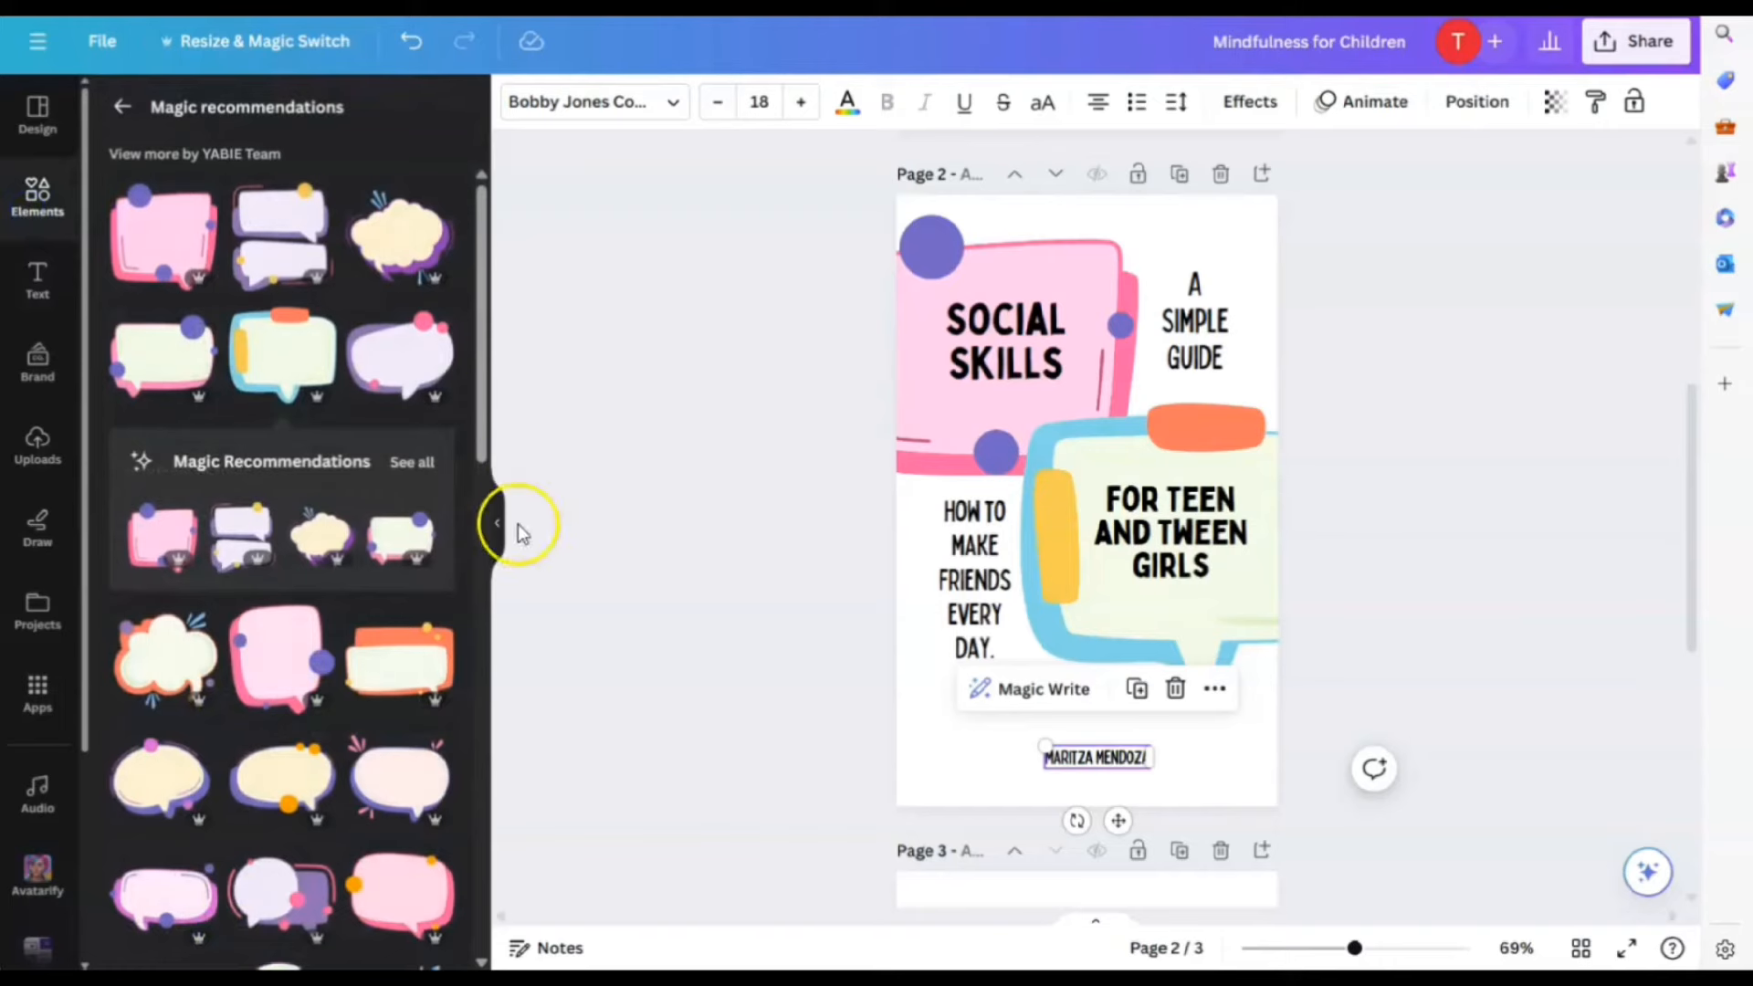
{"action": "scroll", "coordinate": [380, 618], "scroll_direction": "down", "scroll_amount": 3}
{"action": "scroll", "coordinate": [379, 626], "scroll_direction": "down", "scroll_amount": 5}
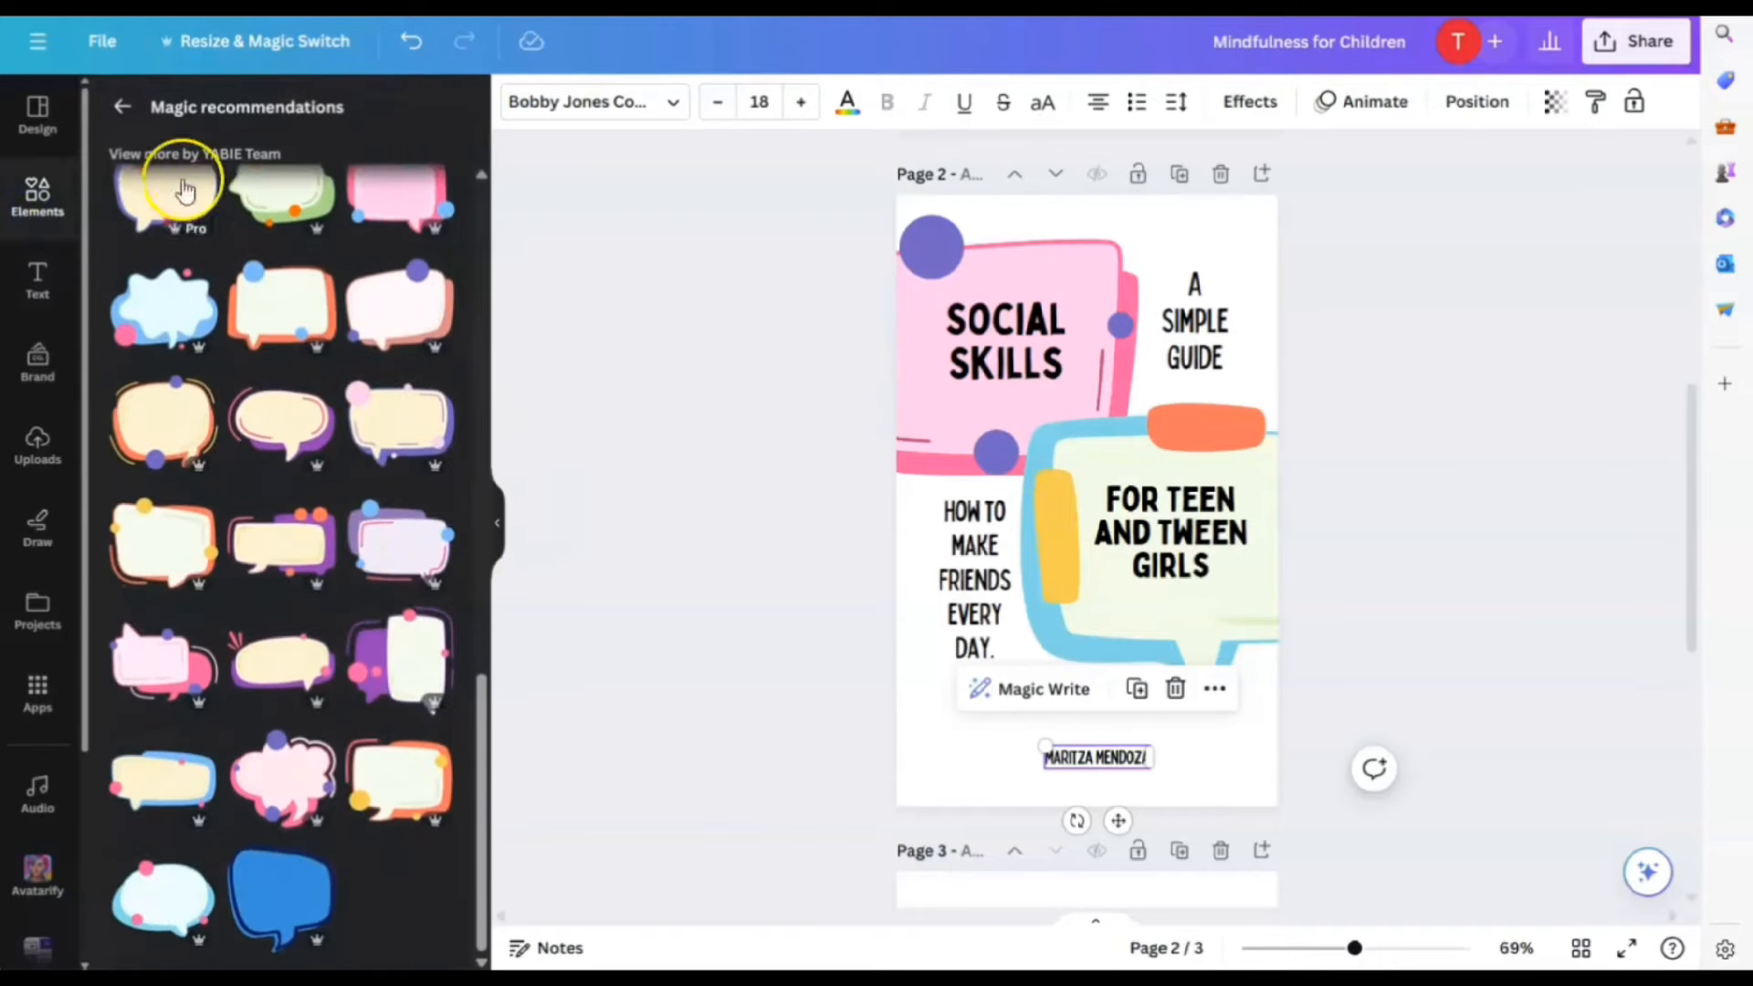
Search Elements for 'girl school', then for 'girl friends' graphics
{"action": "left_click", "coordinate": [127, 110]}
{"action": "left_click", "coordinate": [150, 119]}
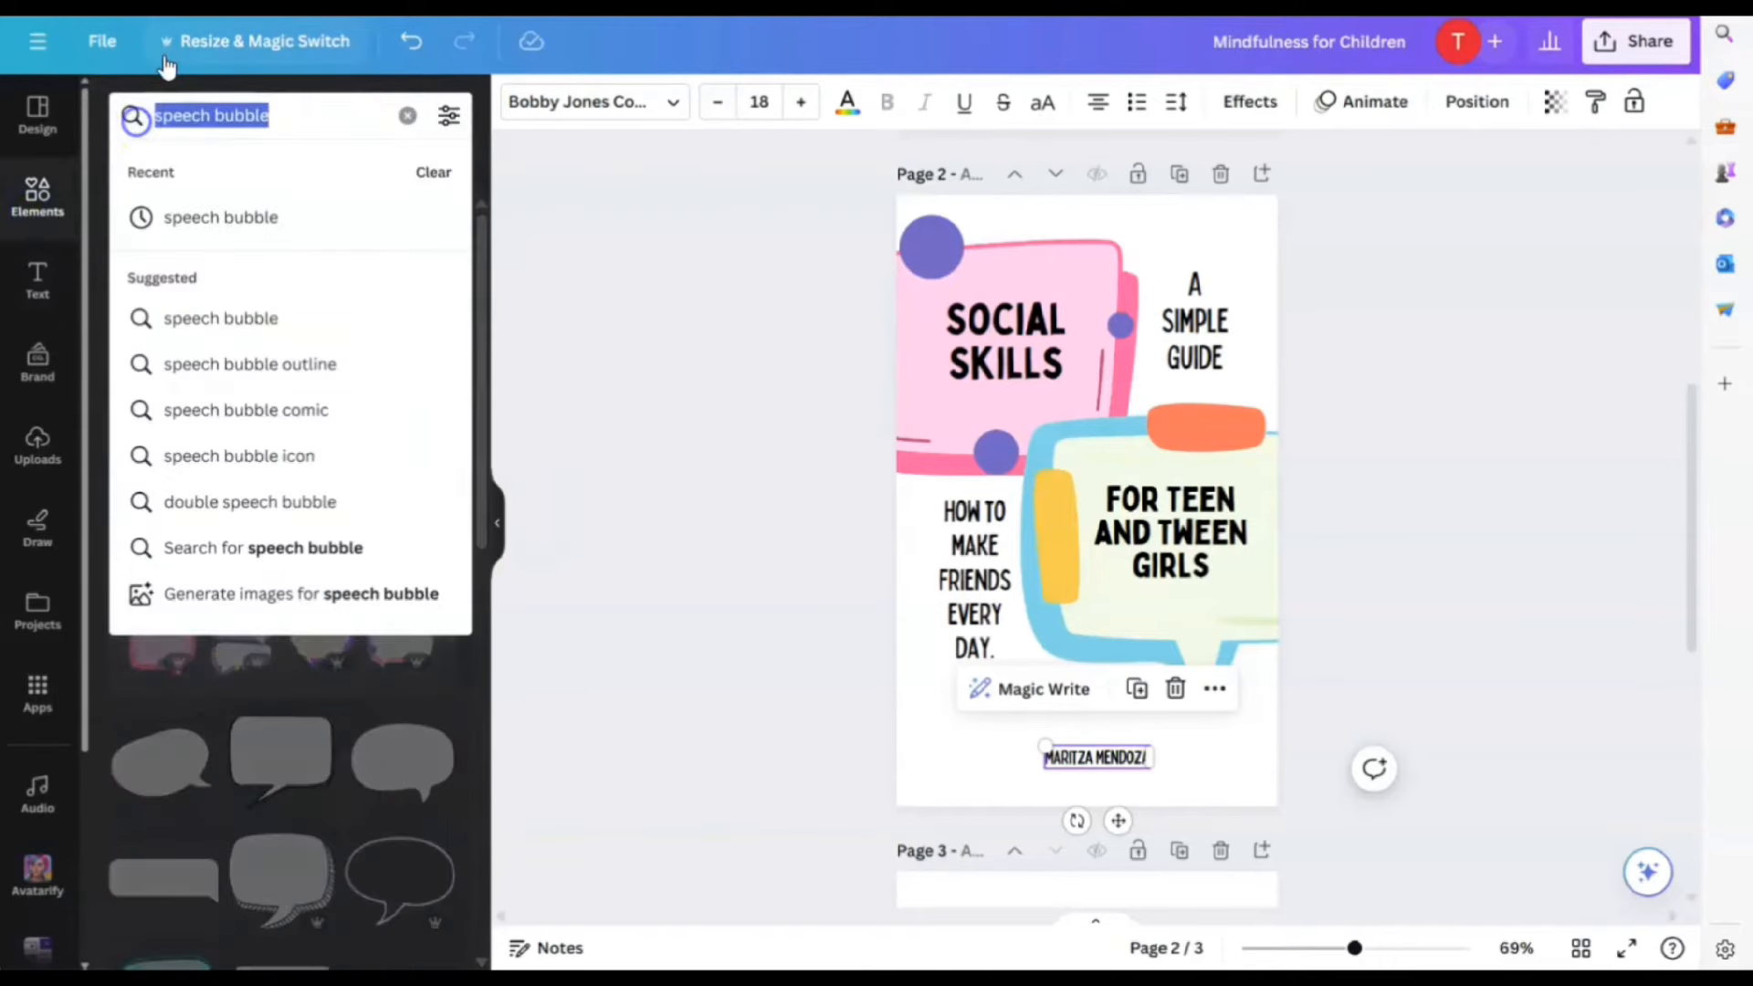
{"action": "type", "text": "girl"}
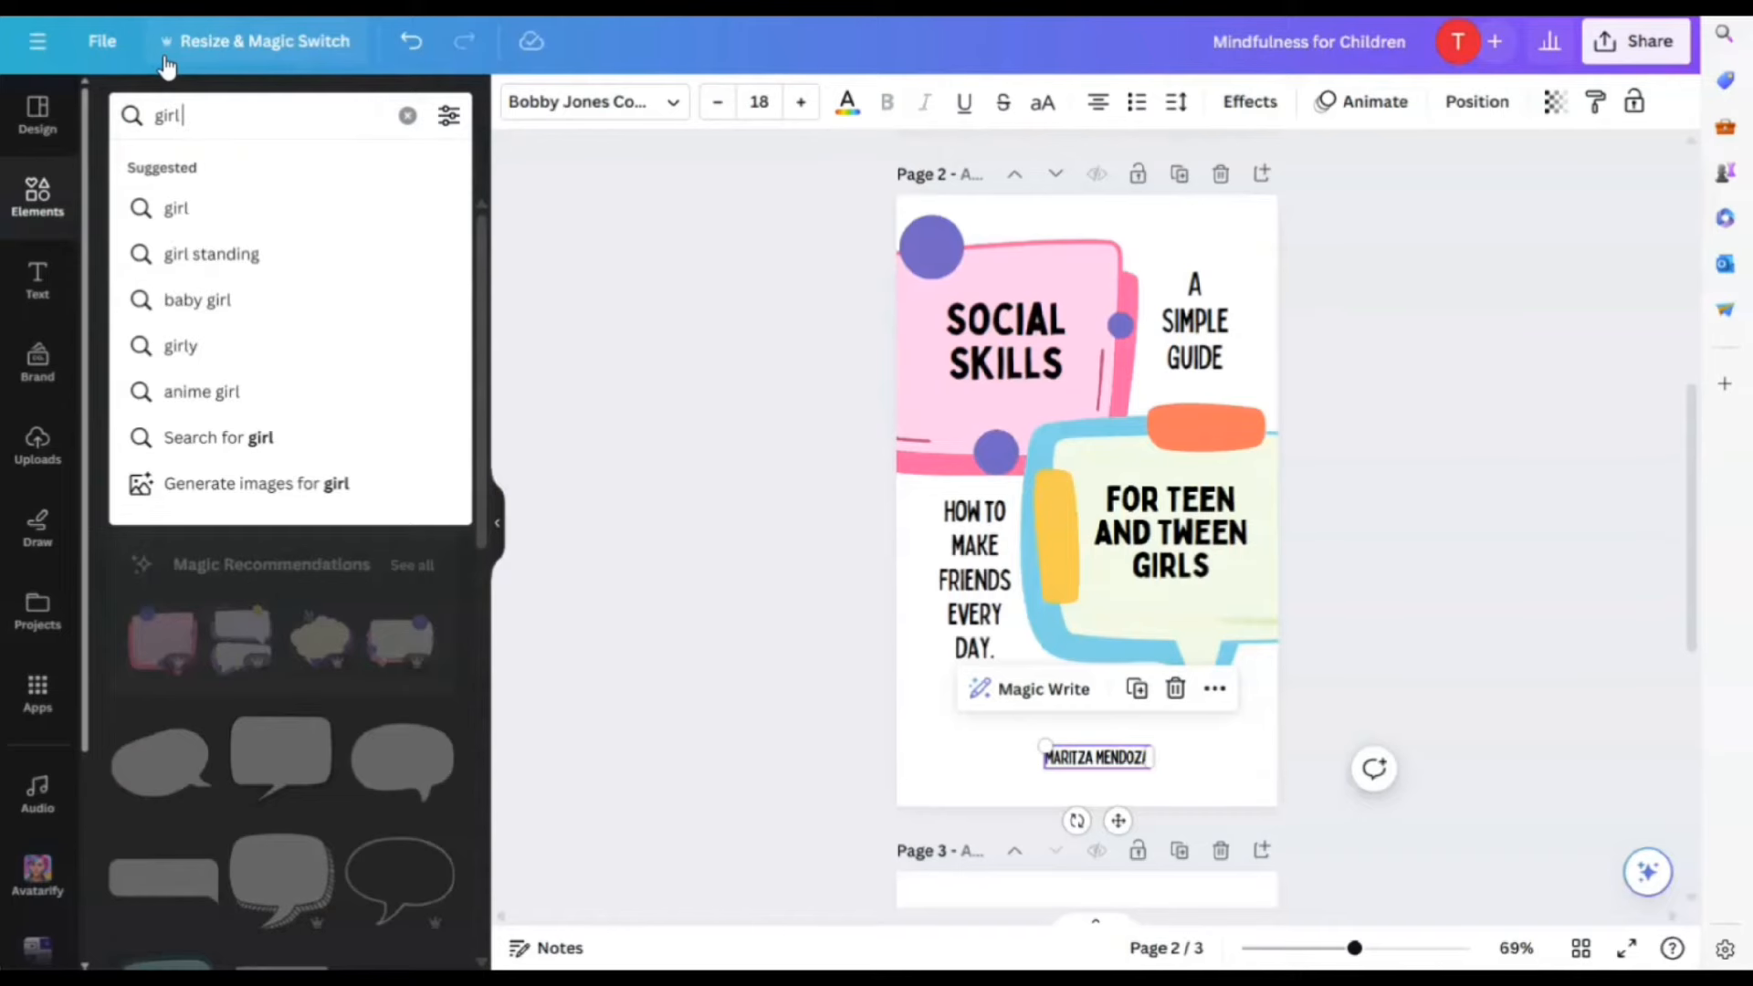
{"action": "type", "text": " school"}
{"action": "key", "text": "Return"}
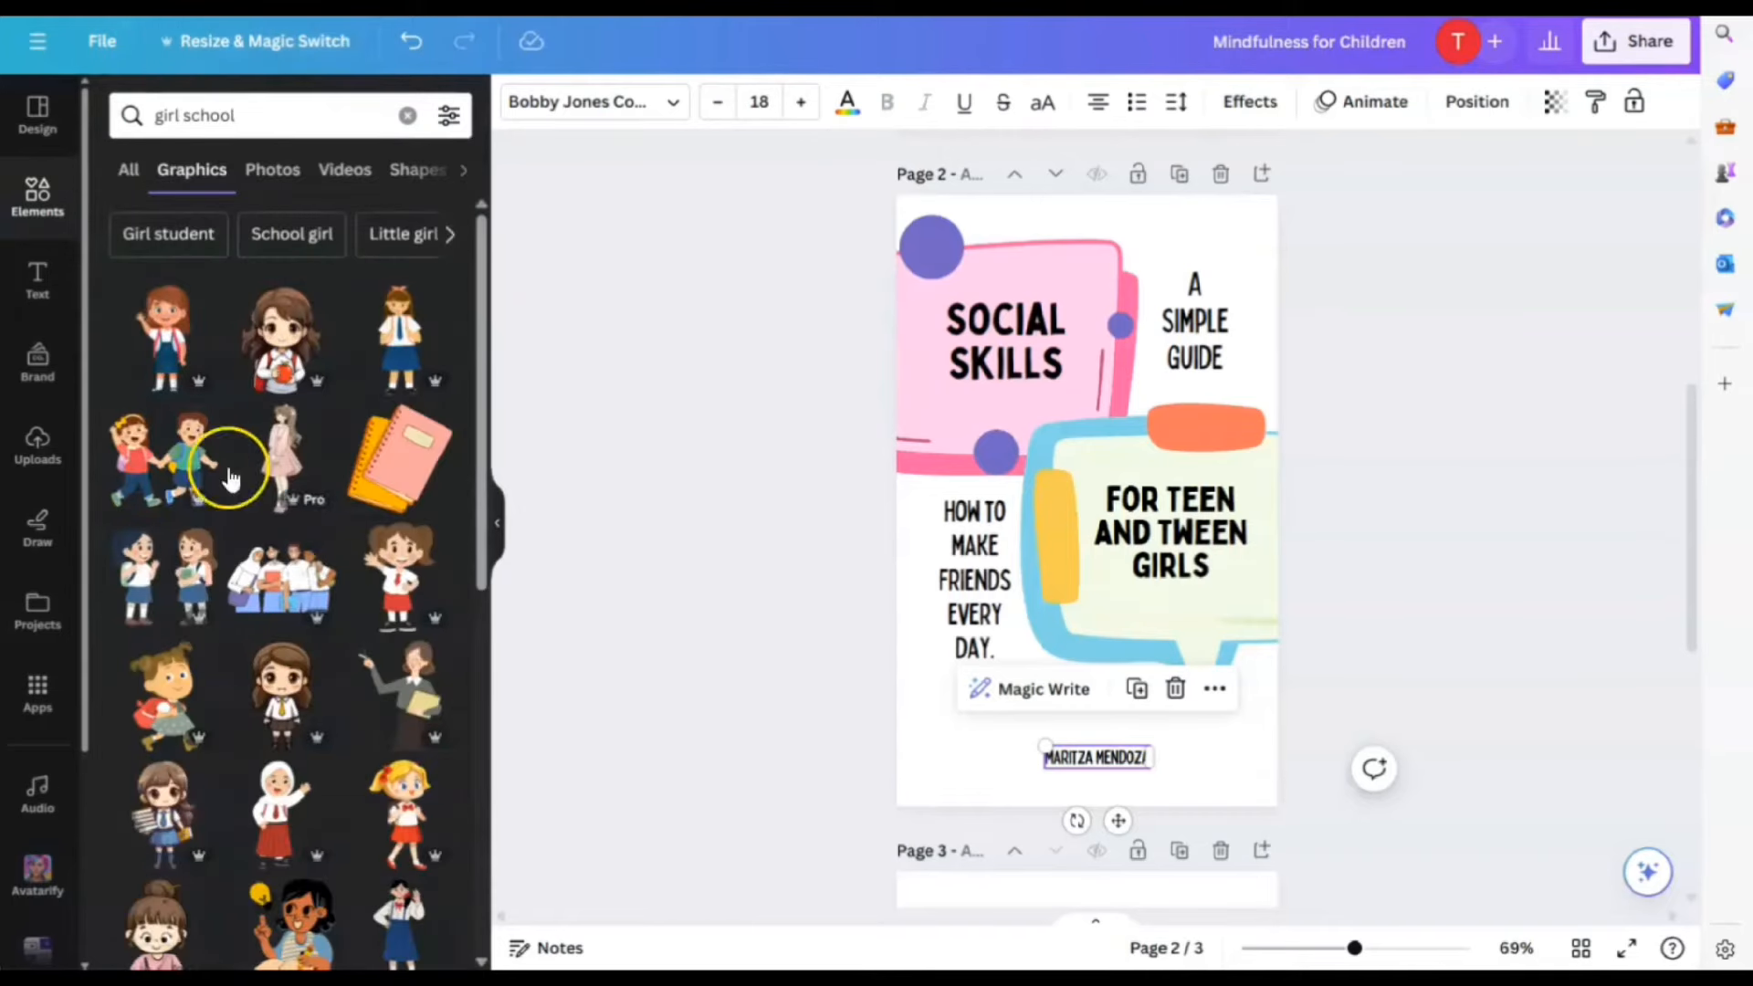
{"action": "scroll", "coordinate": [365, 474], "scroll_direction": "down", "scroll_amount": 10}
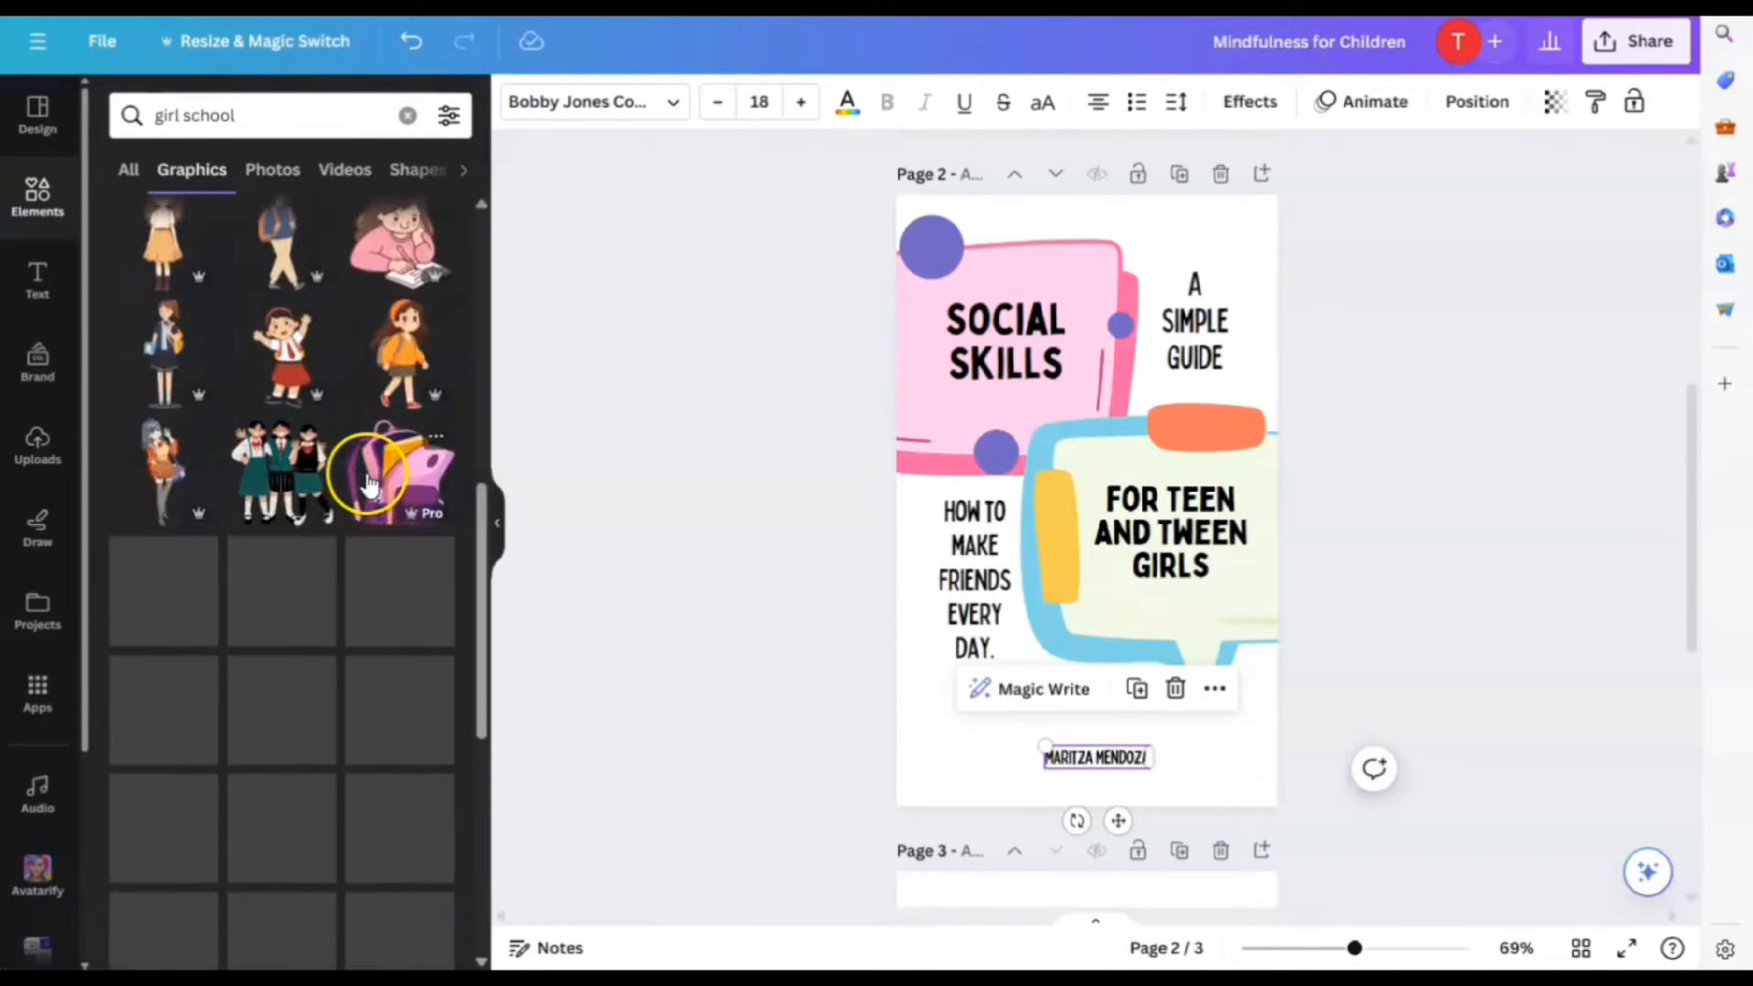
{"action": "double_click", "coordinate": [199, 117]}
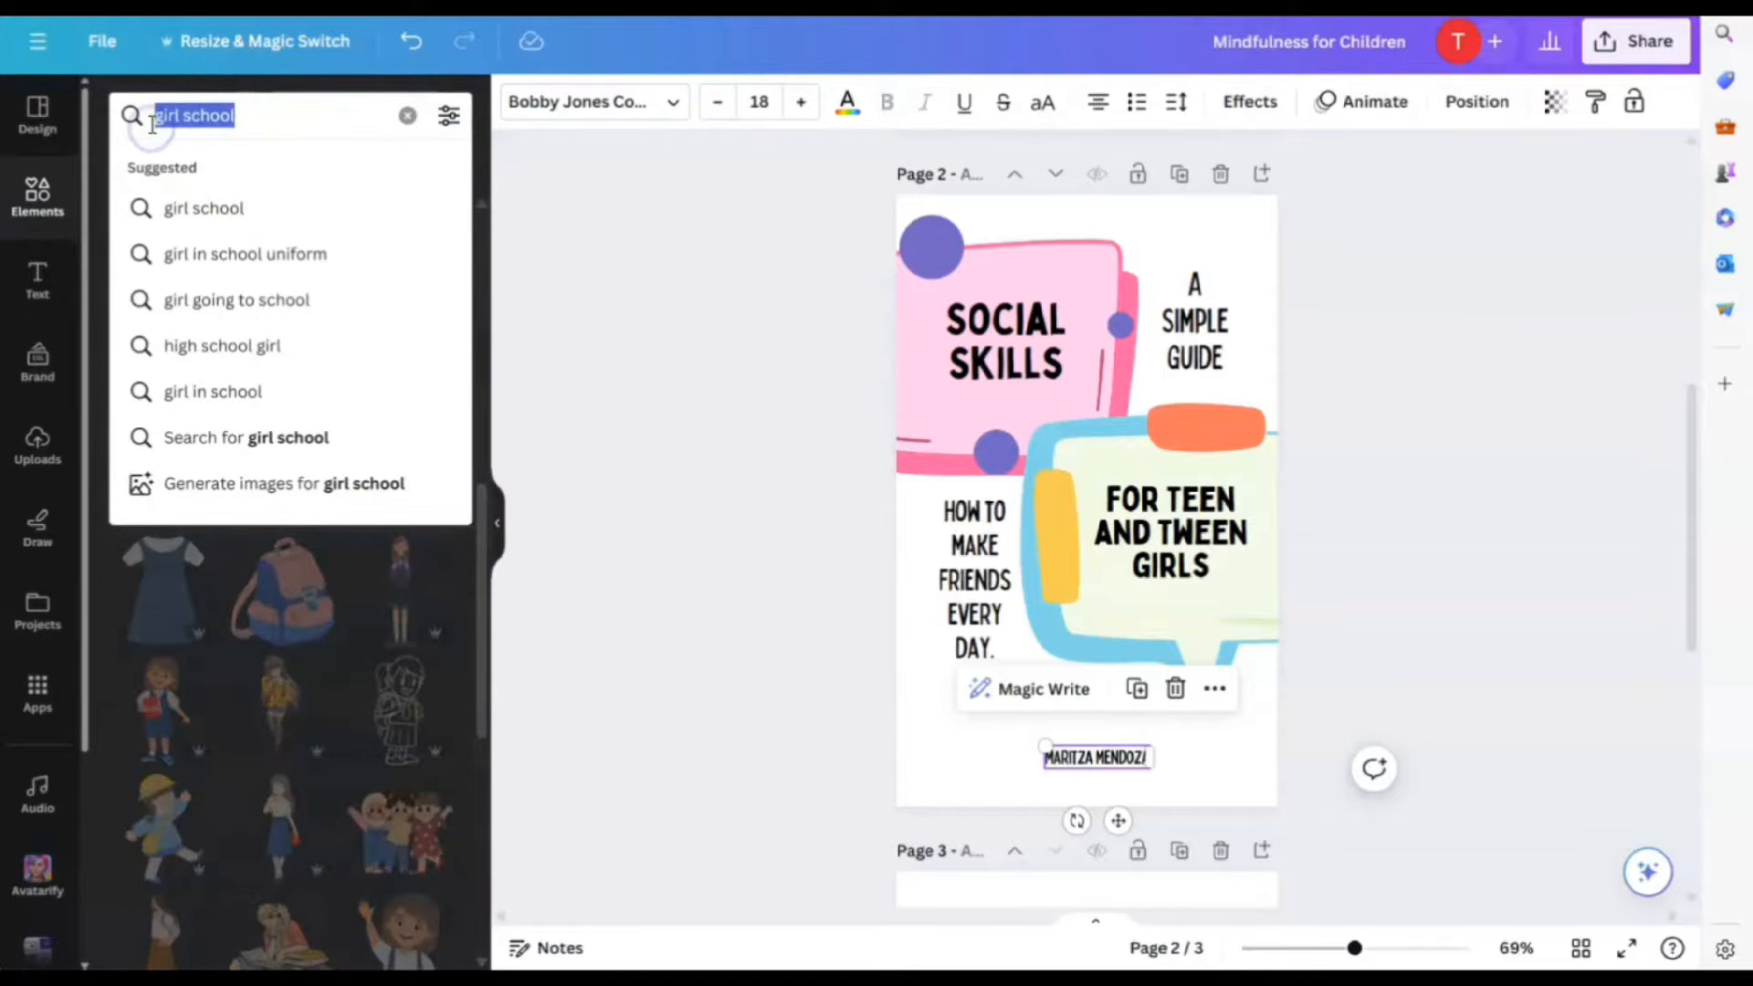
{"action": "type", "text": "girl friends"}
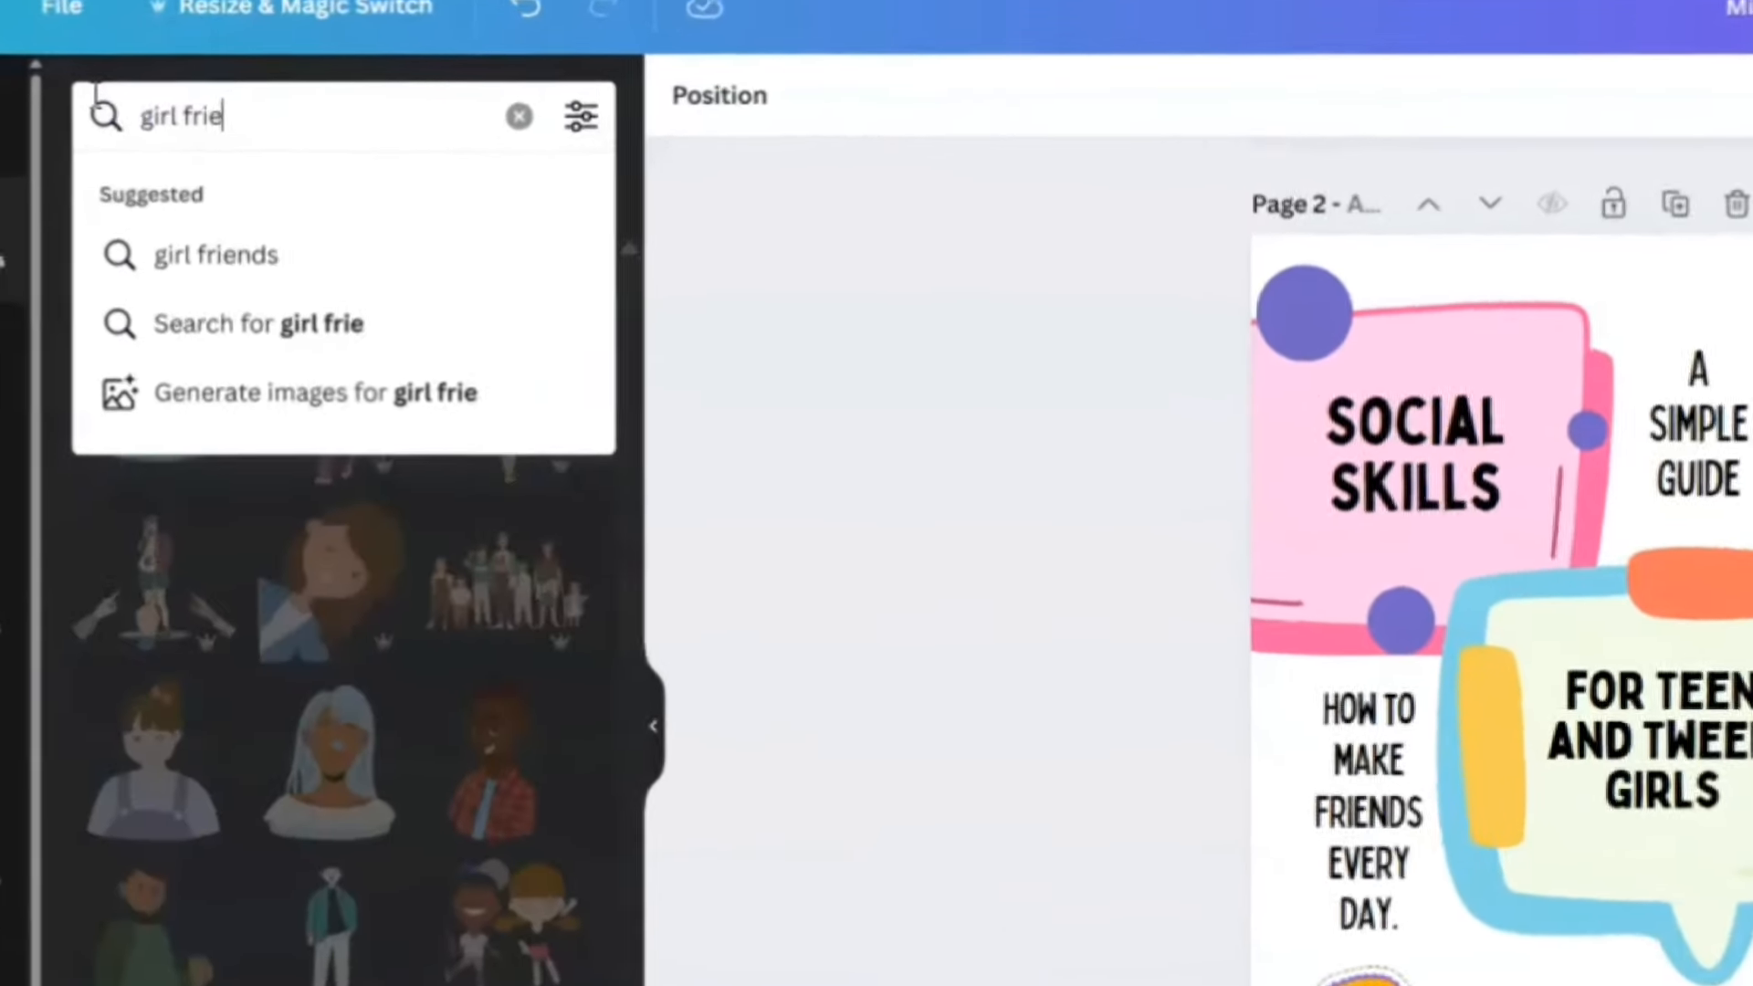
{"action": "key", "text": "Return"}
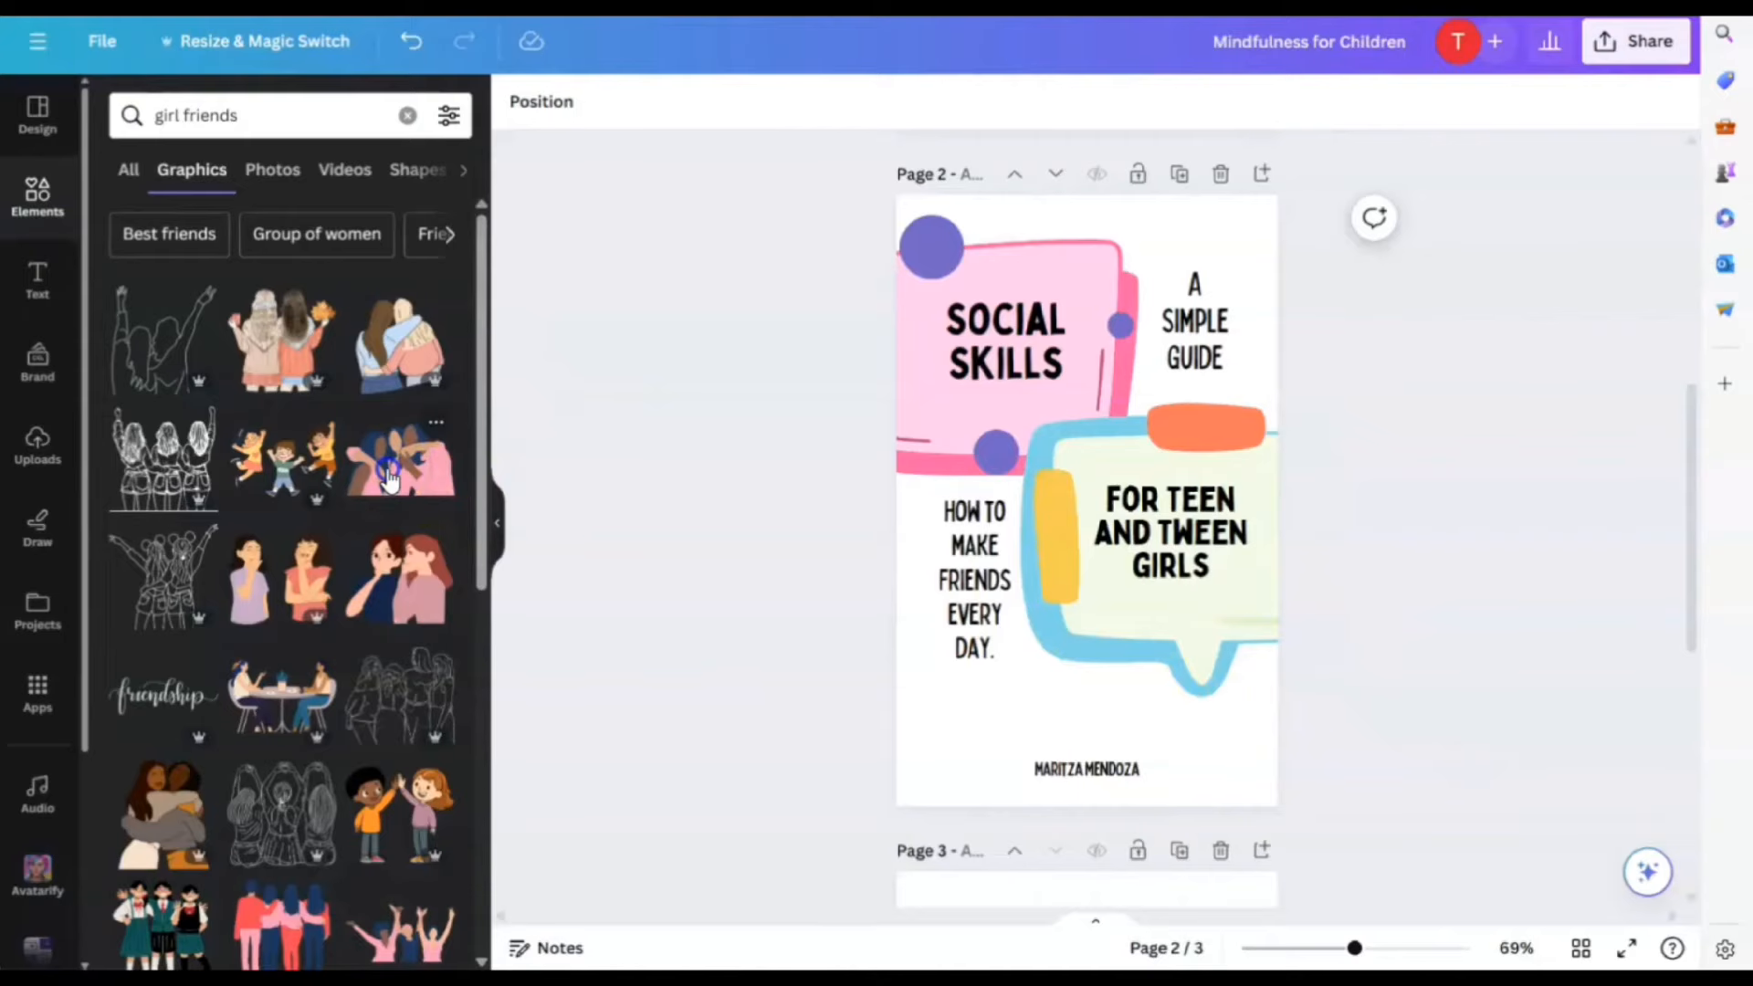
Add the women-hugging illustration, enlarge it, and move it to the bottom of the cover
{"action": "left_click", "coordinate": [575, 744]}
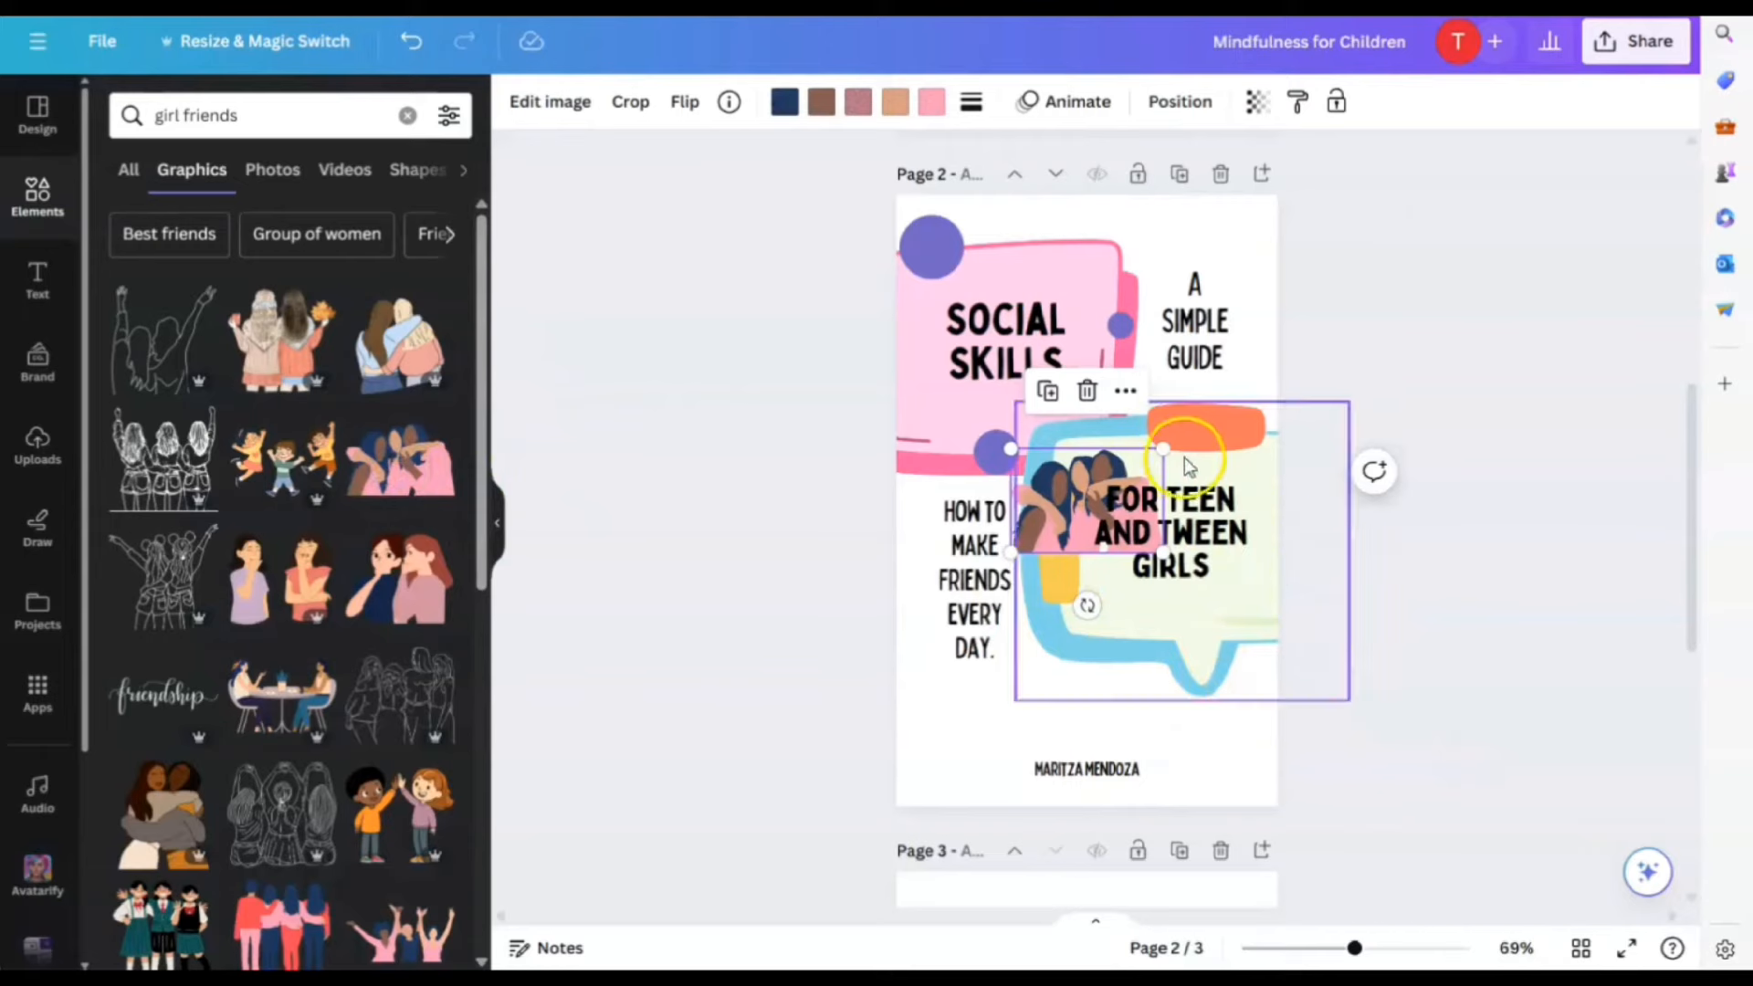
{"action": "left_click_drag", "start_coordinate": [1164, 449], "coordinate": [1287, 285]}
{"action": "left_click_drag", "start_coordinate": [1142, 324], "coordinate": [1079, 678]}
Make the author name text white
{"action": "left_click", "coordinate": [1094, 765]}
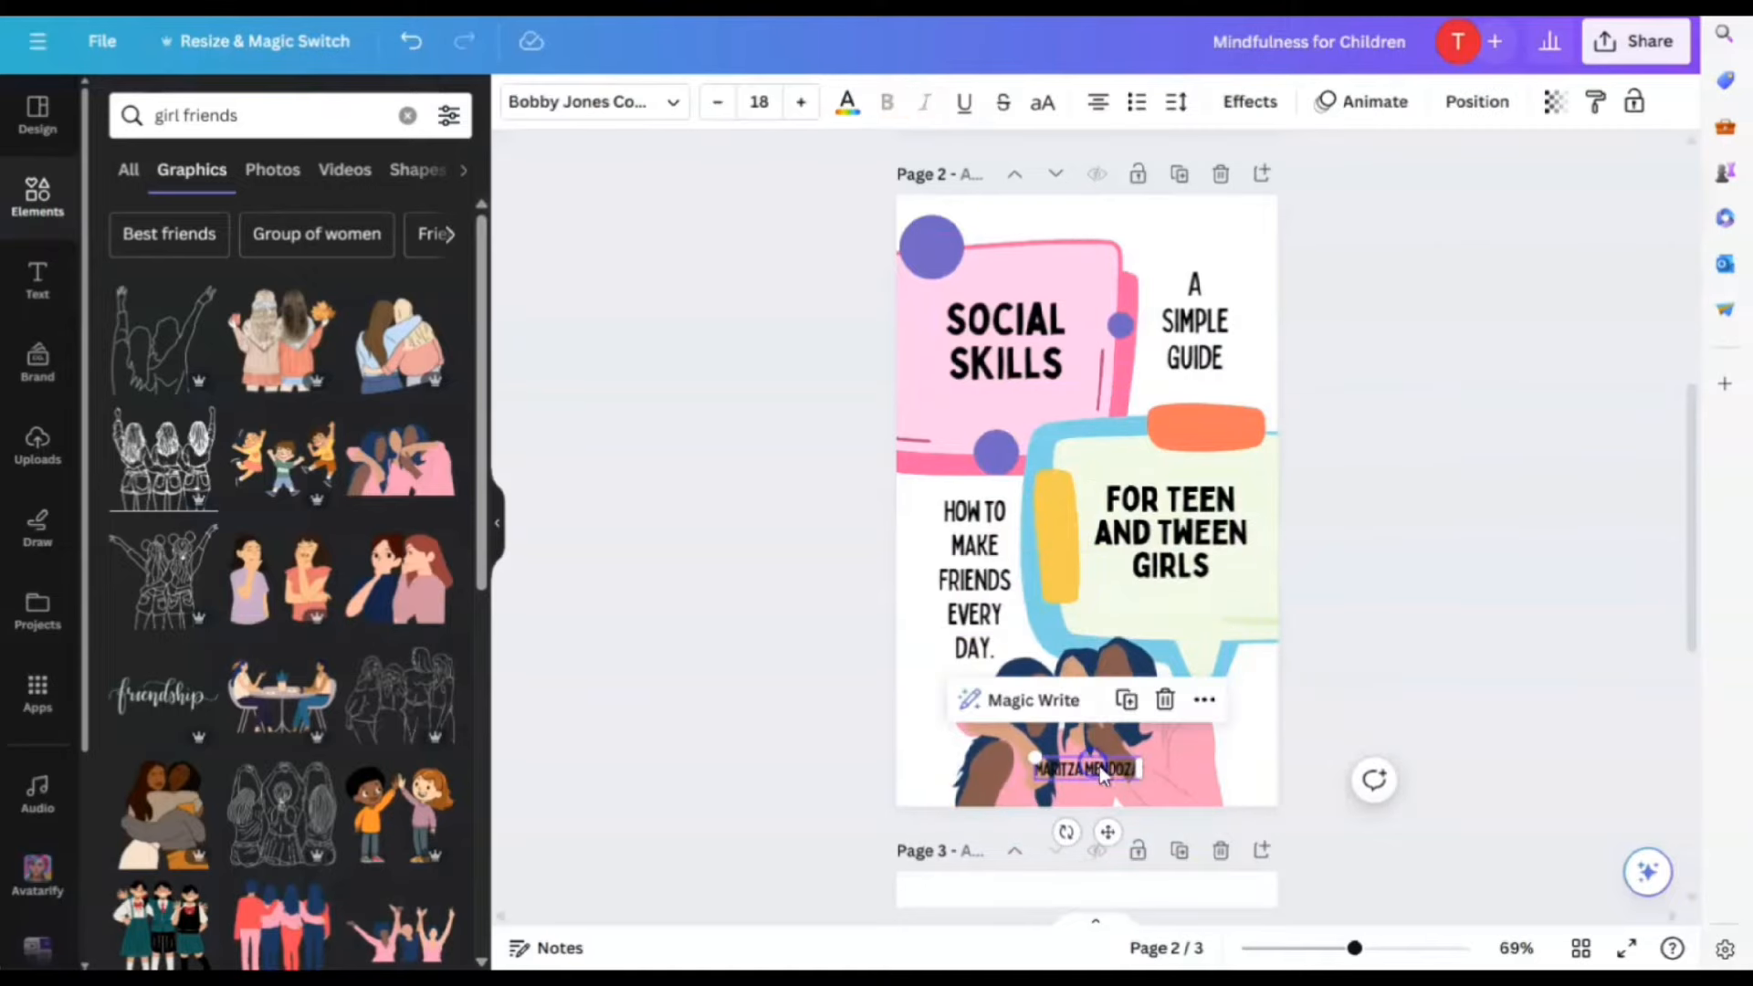
{"action": "left_click", "coordinate": [850, 102]}
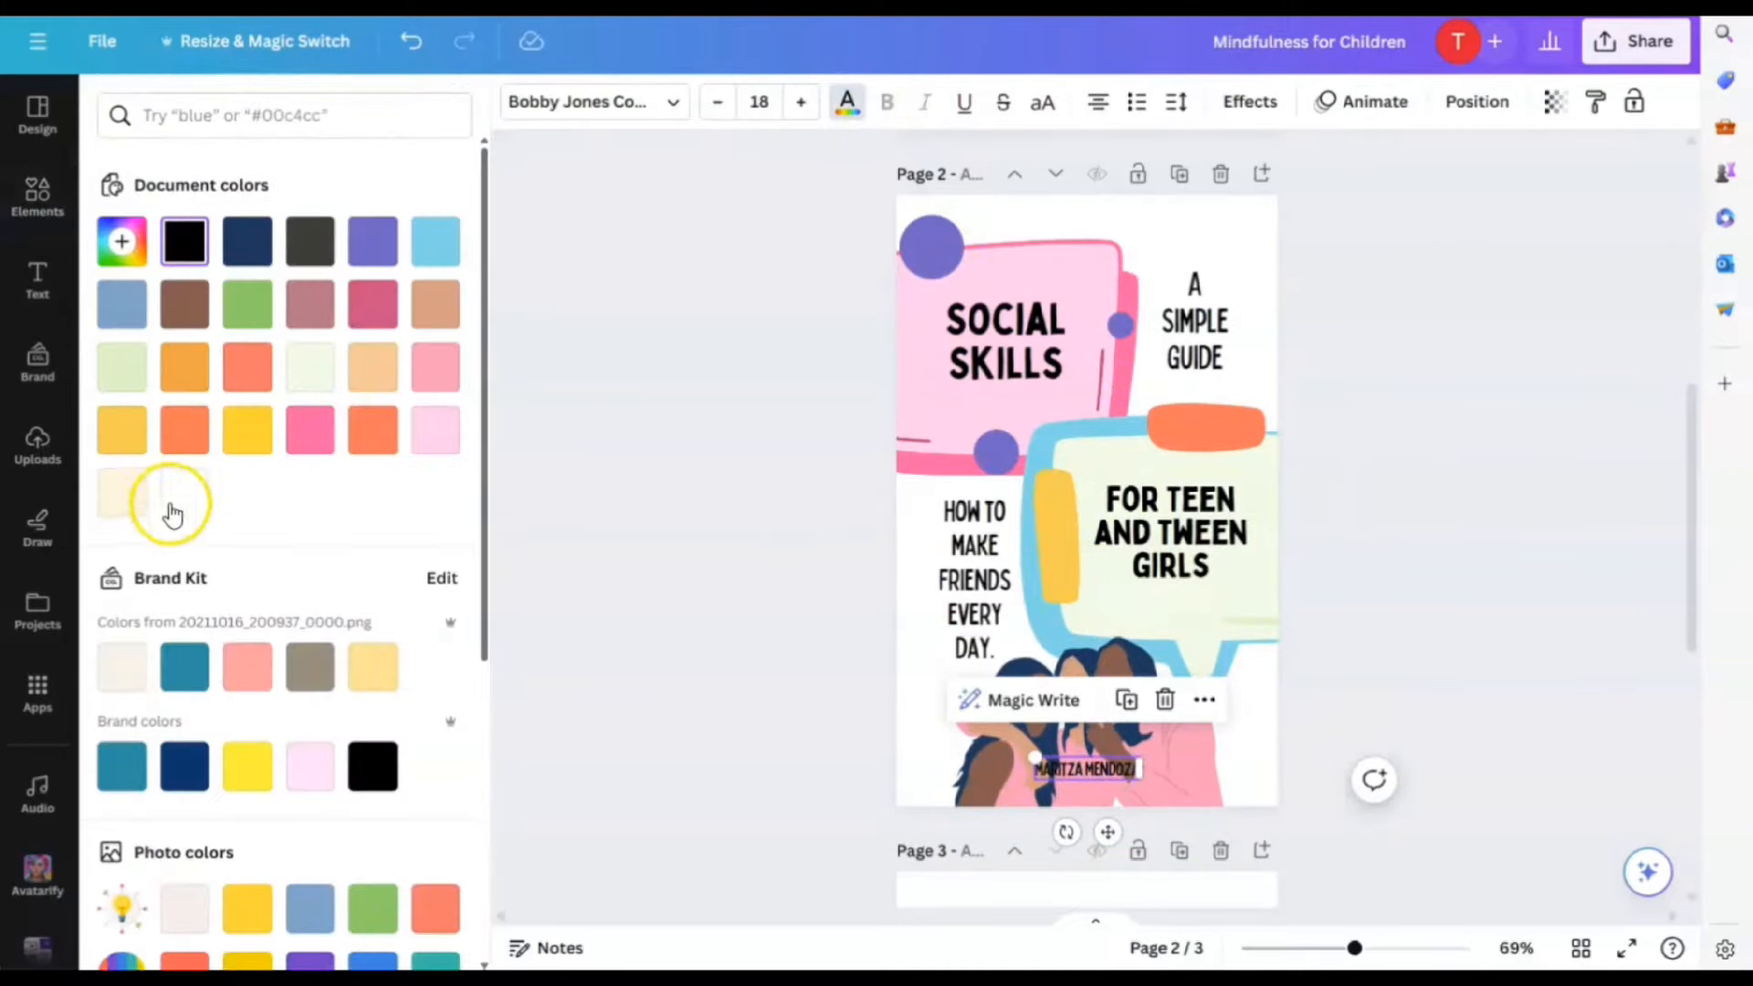
{"action": "left_click", "coordinate": [171, 508]}
{"action": "left_click", "coordinate": [1415, 728]}
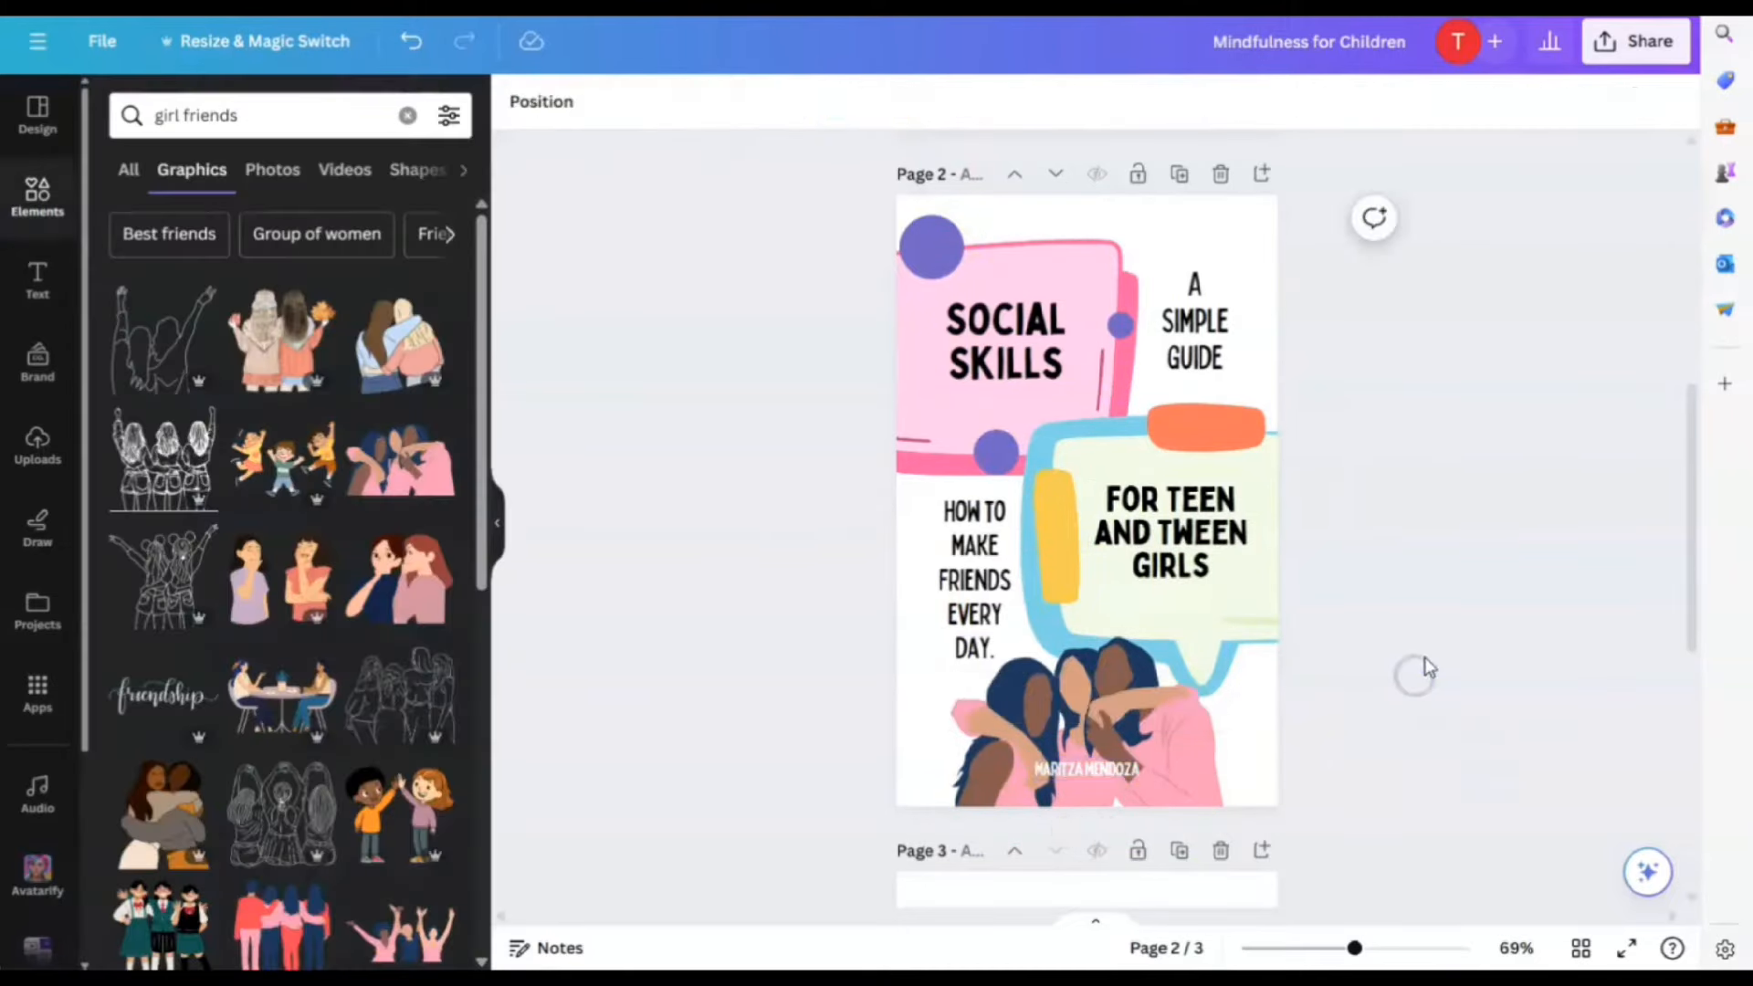
Try cropping the hugging illustration, cancel it, and nudge the illustration up to centre it
{"action": "double_click", "coordinate": [1134, 669]}
{"action": "left_click_drag", "start_coordinate": [1226, 632], "coordinate": [1255, 624]}
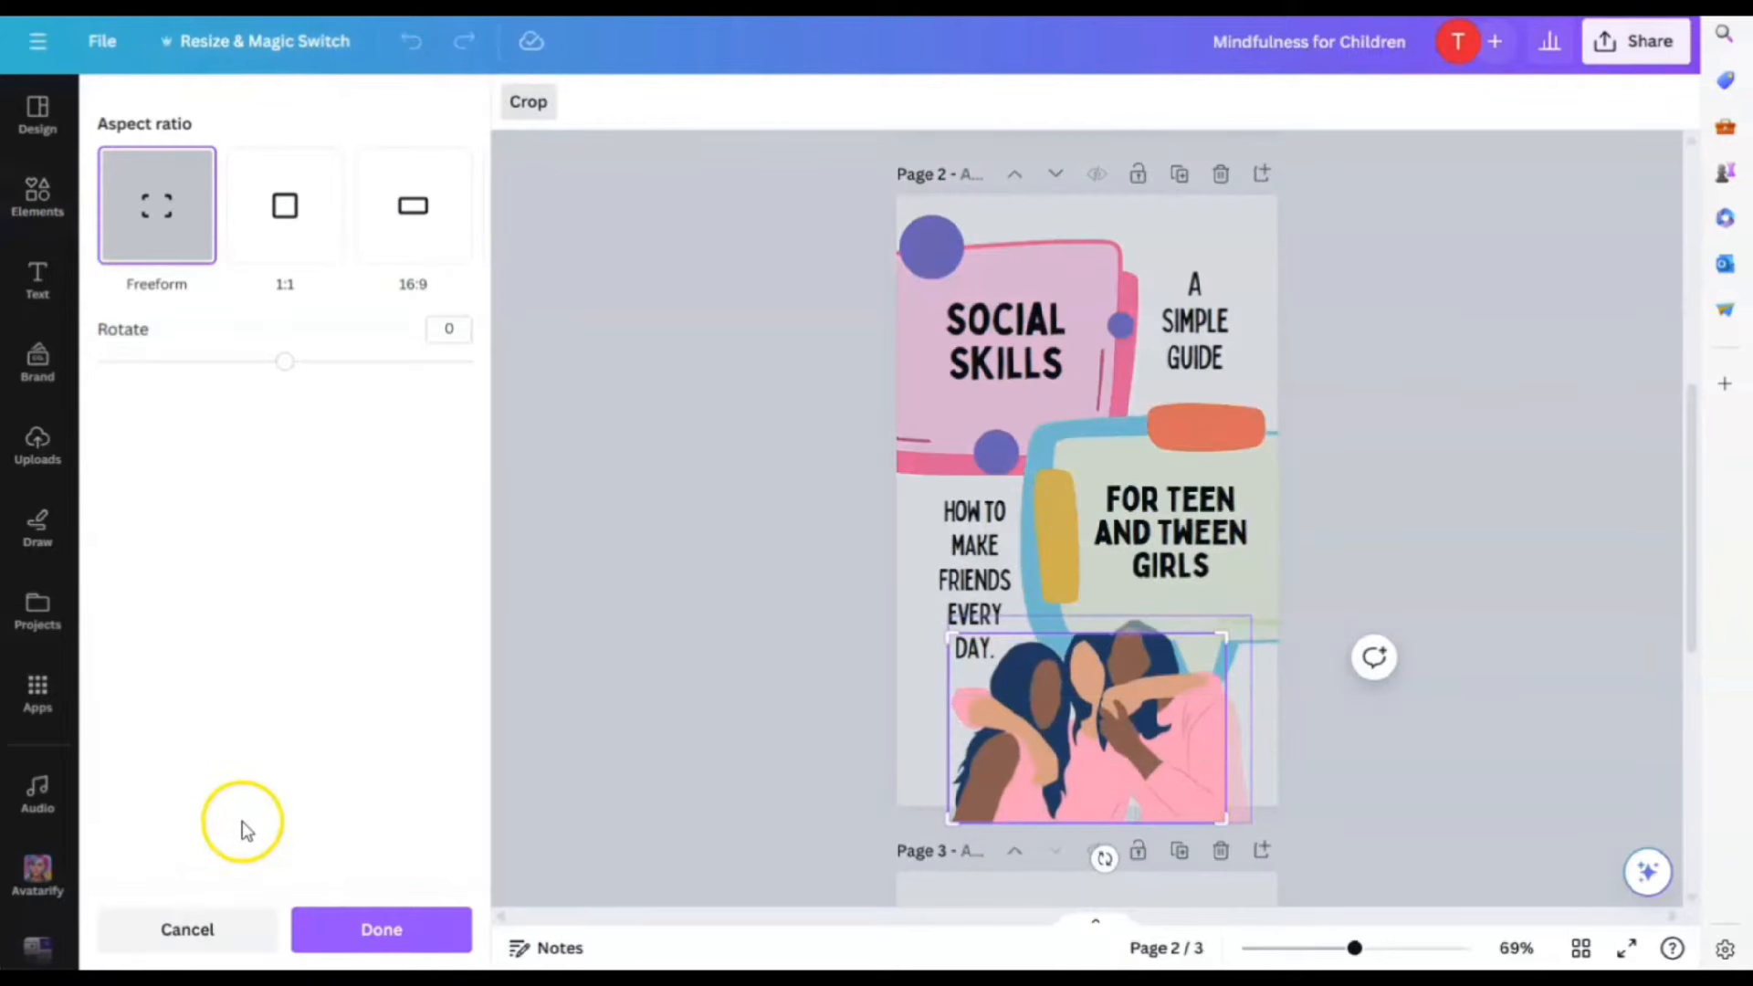
{"action": "left_click", "coordinate": [191, 922]}
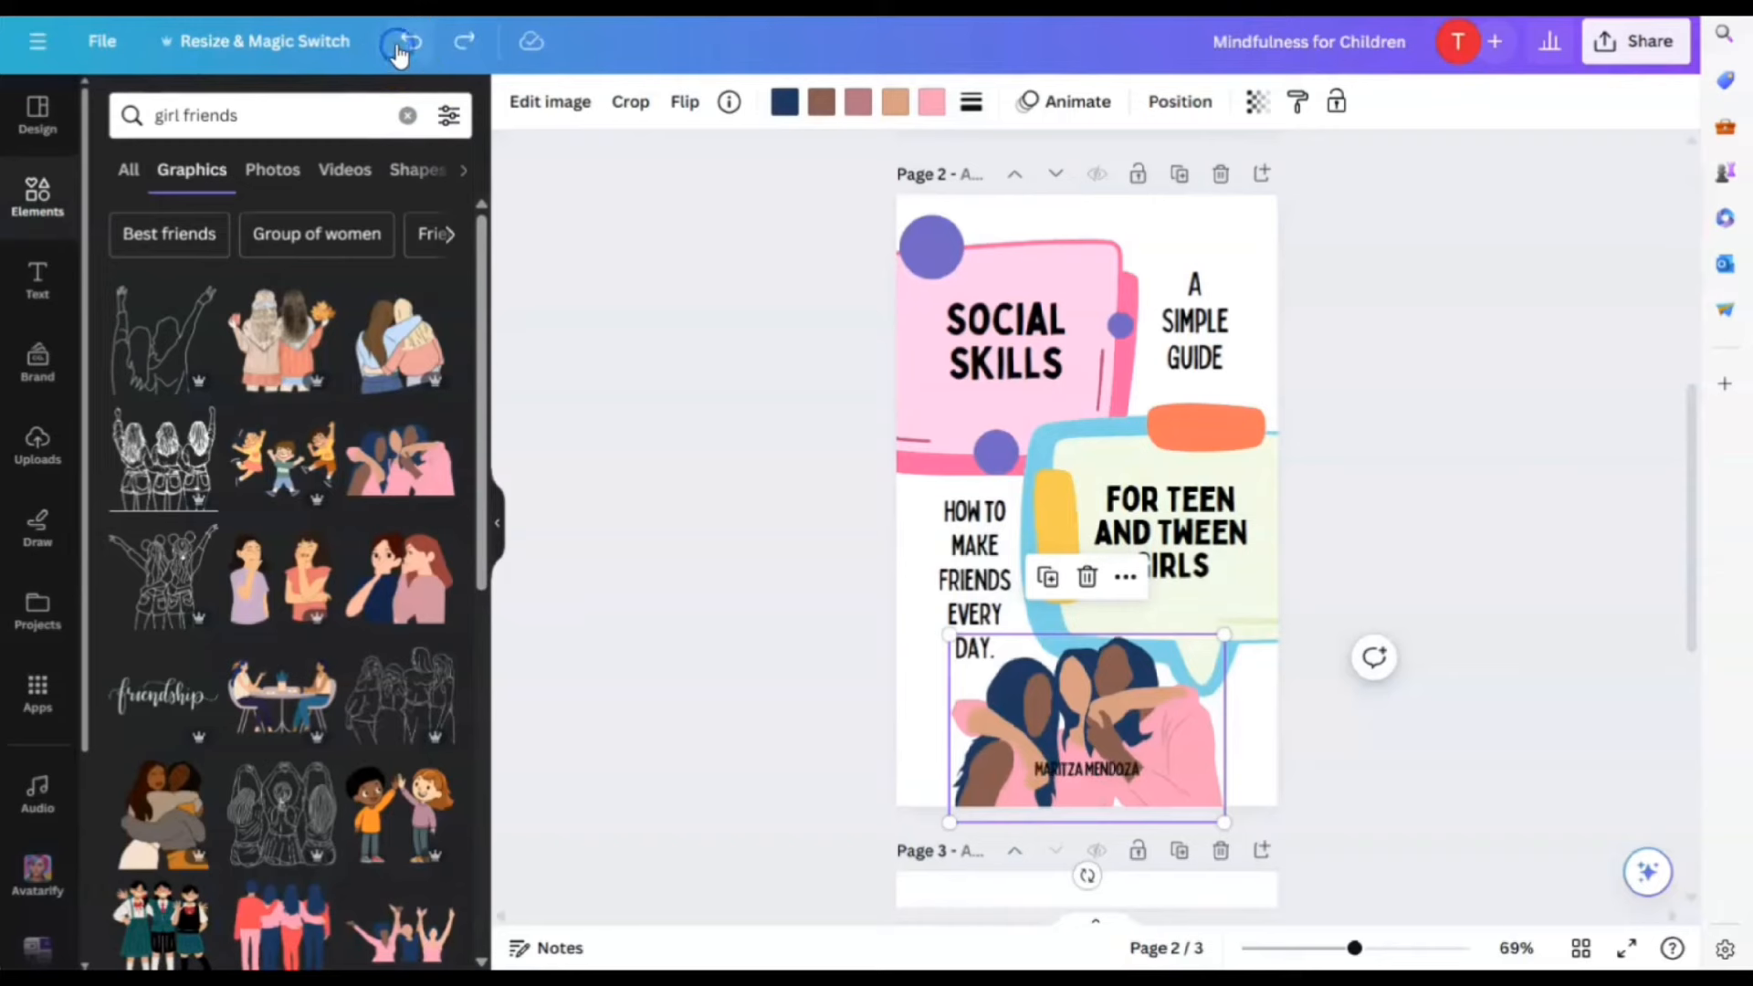
{"action": "left_click_drag", "start_coordinate": [1136, 691], "coordinate": [1134, 675]}
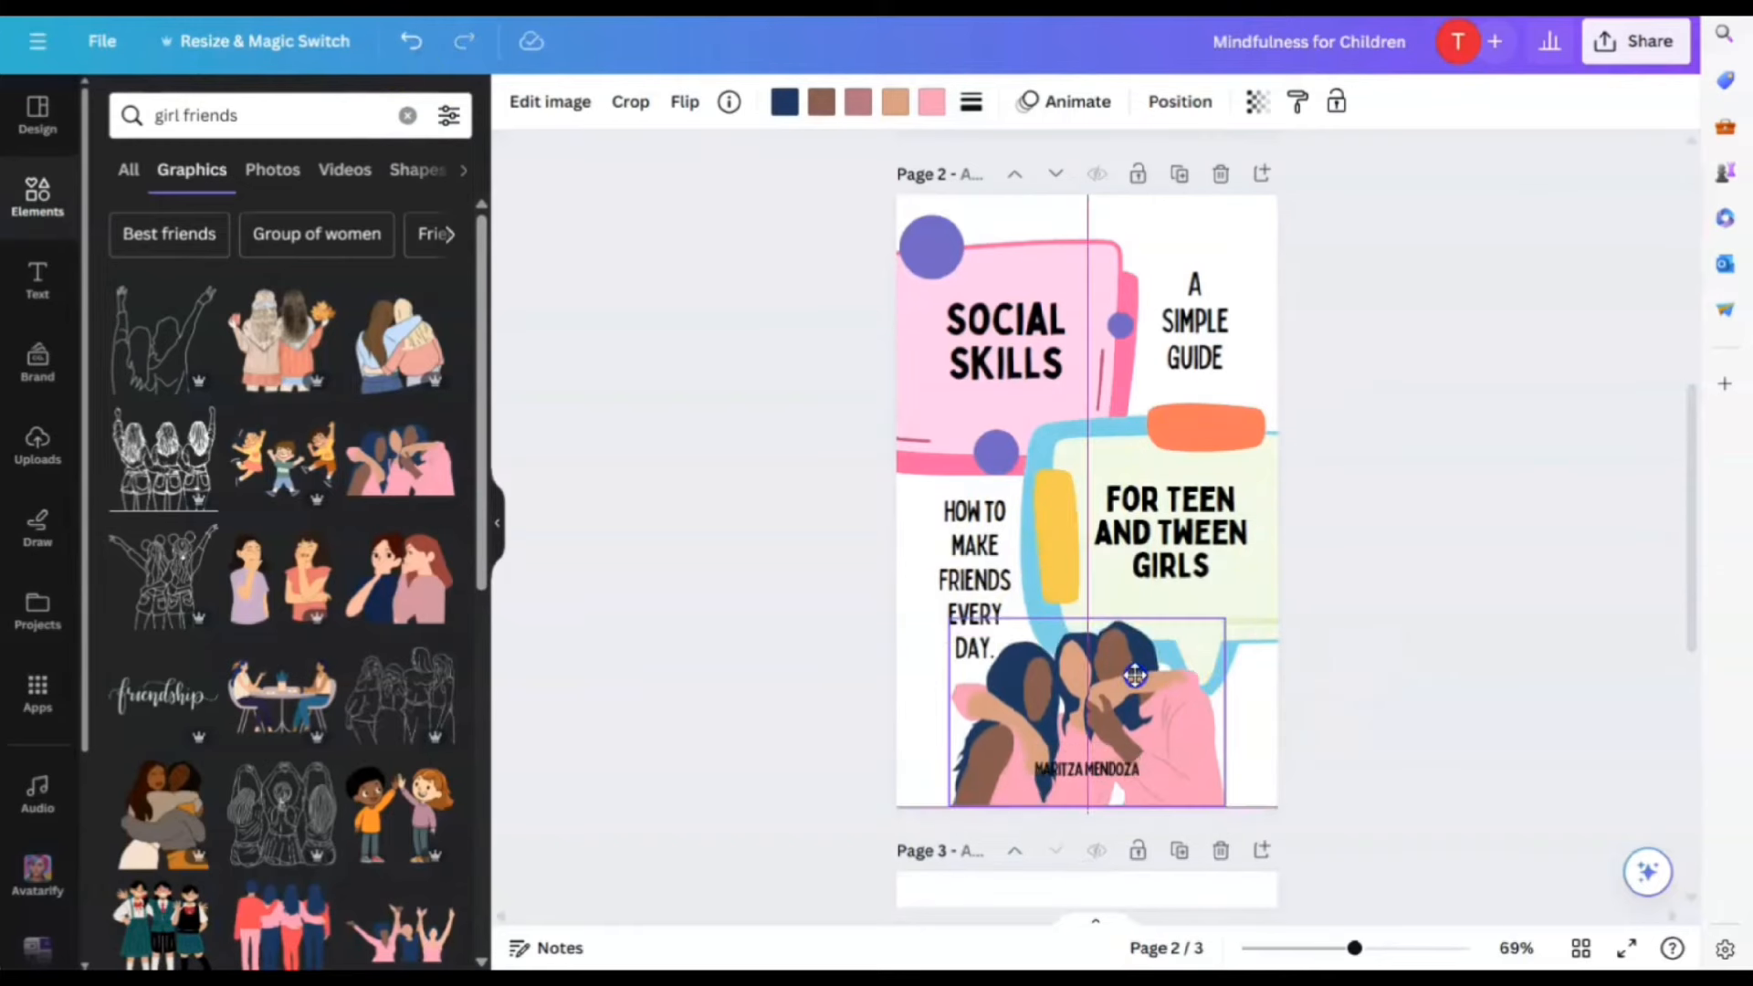
Reapply white as the author name's text colour
{"action": "left_click", "coordinate": [1091, 770]}
{"action": "left_click", "coordinate": [846, 103]}
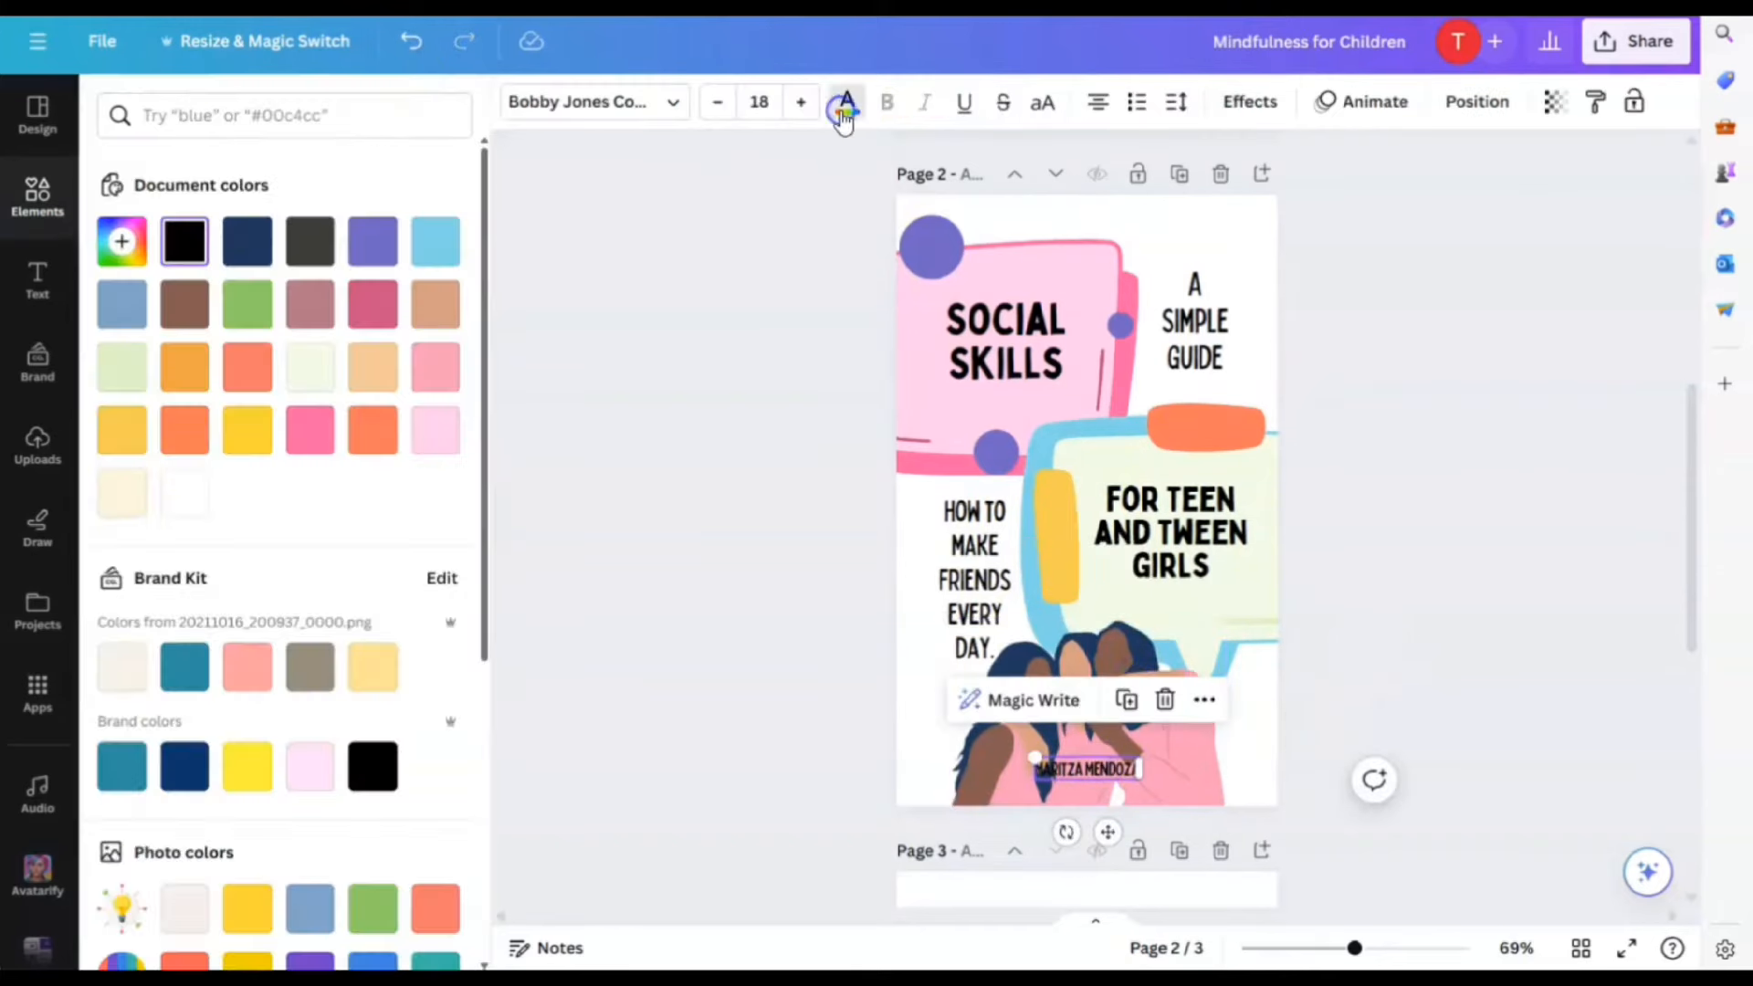
{"action": "left_click", "coordinate": [176, 511]}
{"action": "left_click", "coordinate": [1369, 703]}
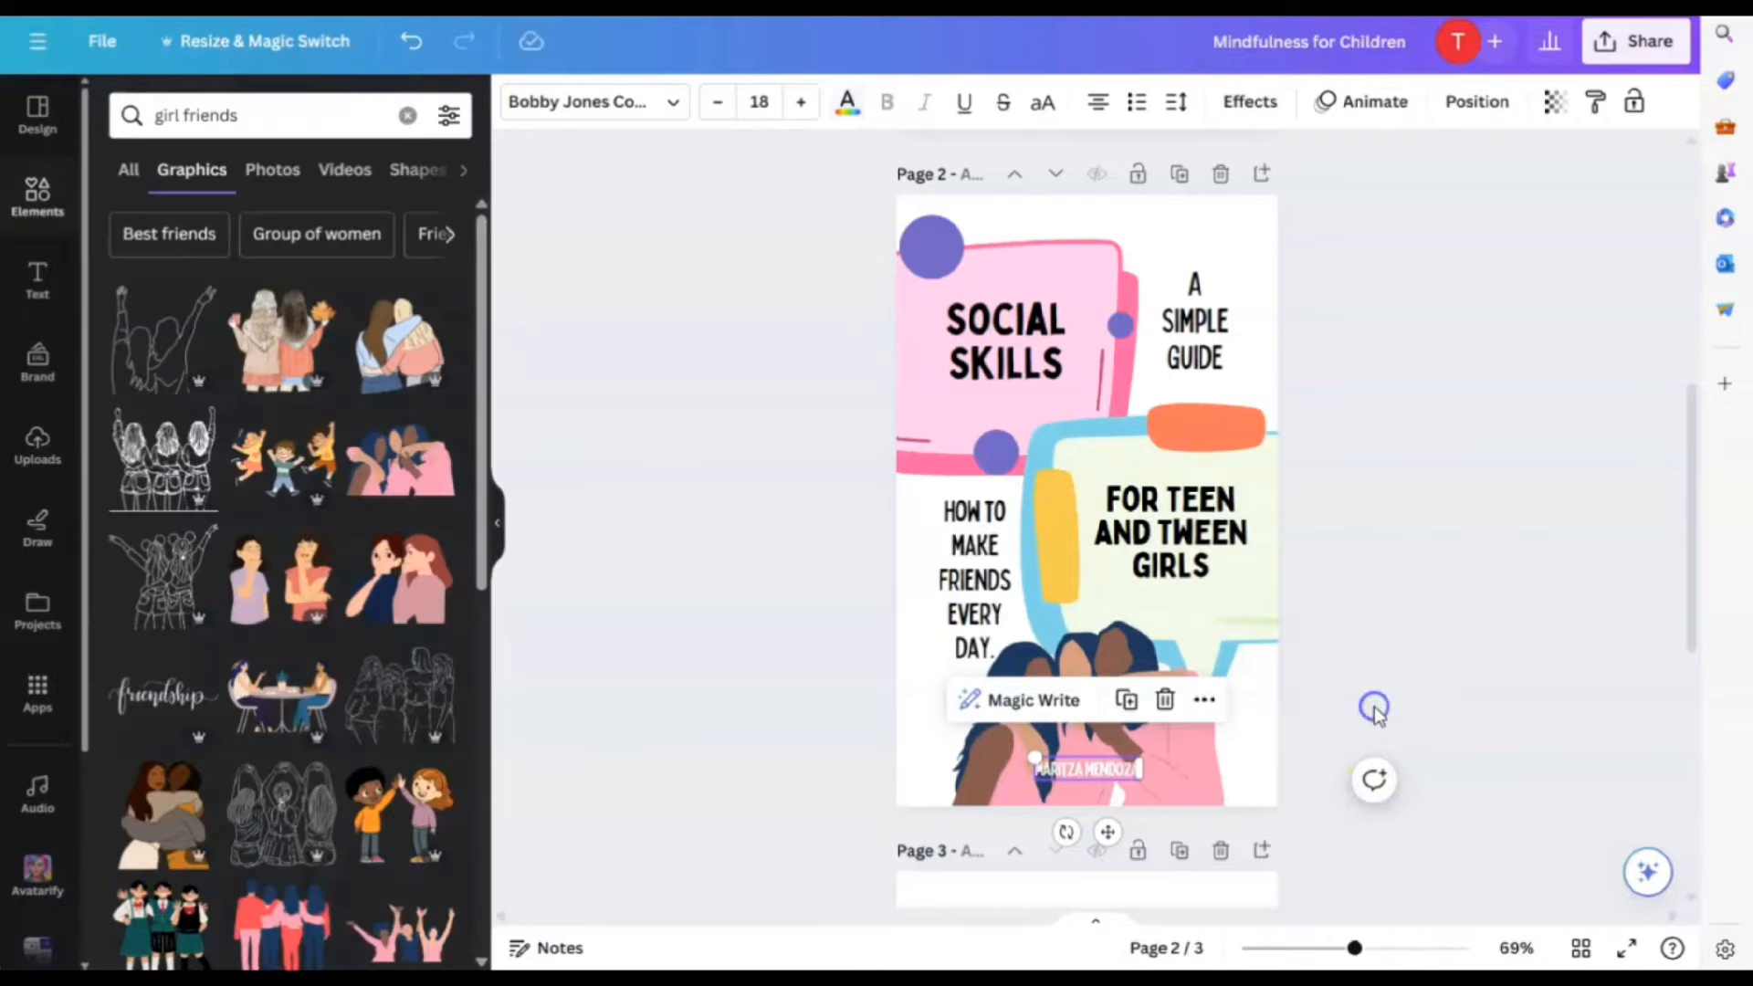
Place the girl friends illustration on page 3 and move it down the page
{"action": "scroll", "coordinate": [1373, 708], "scroll_direction": "down", "scroll_amount": 1}
{"action": "scroll", "coordinate": [1378, 710], "scroll_direction": "up", "scroll_amount": 1}
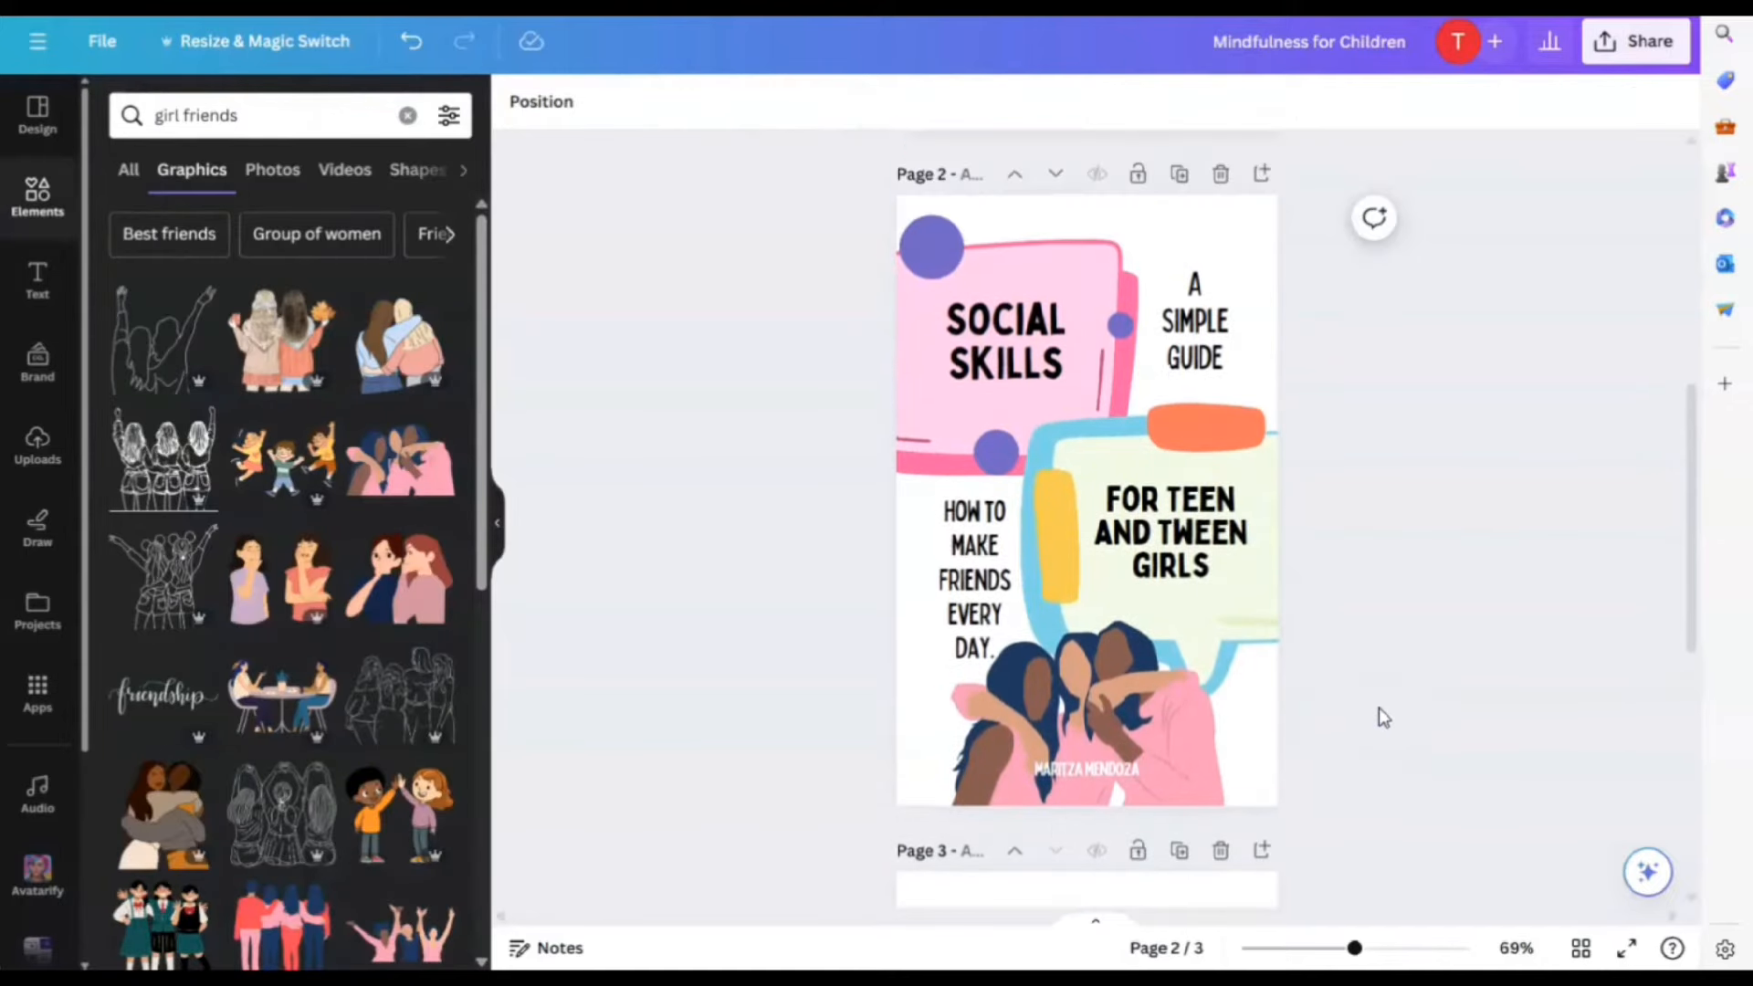
{"action": "left_click", "coordinate": [1405, 628]}
{"action": "scroll", "coordinate": [1393, 687], "scroll_direction": "down", "scroll_amount": 1}
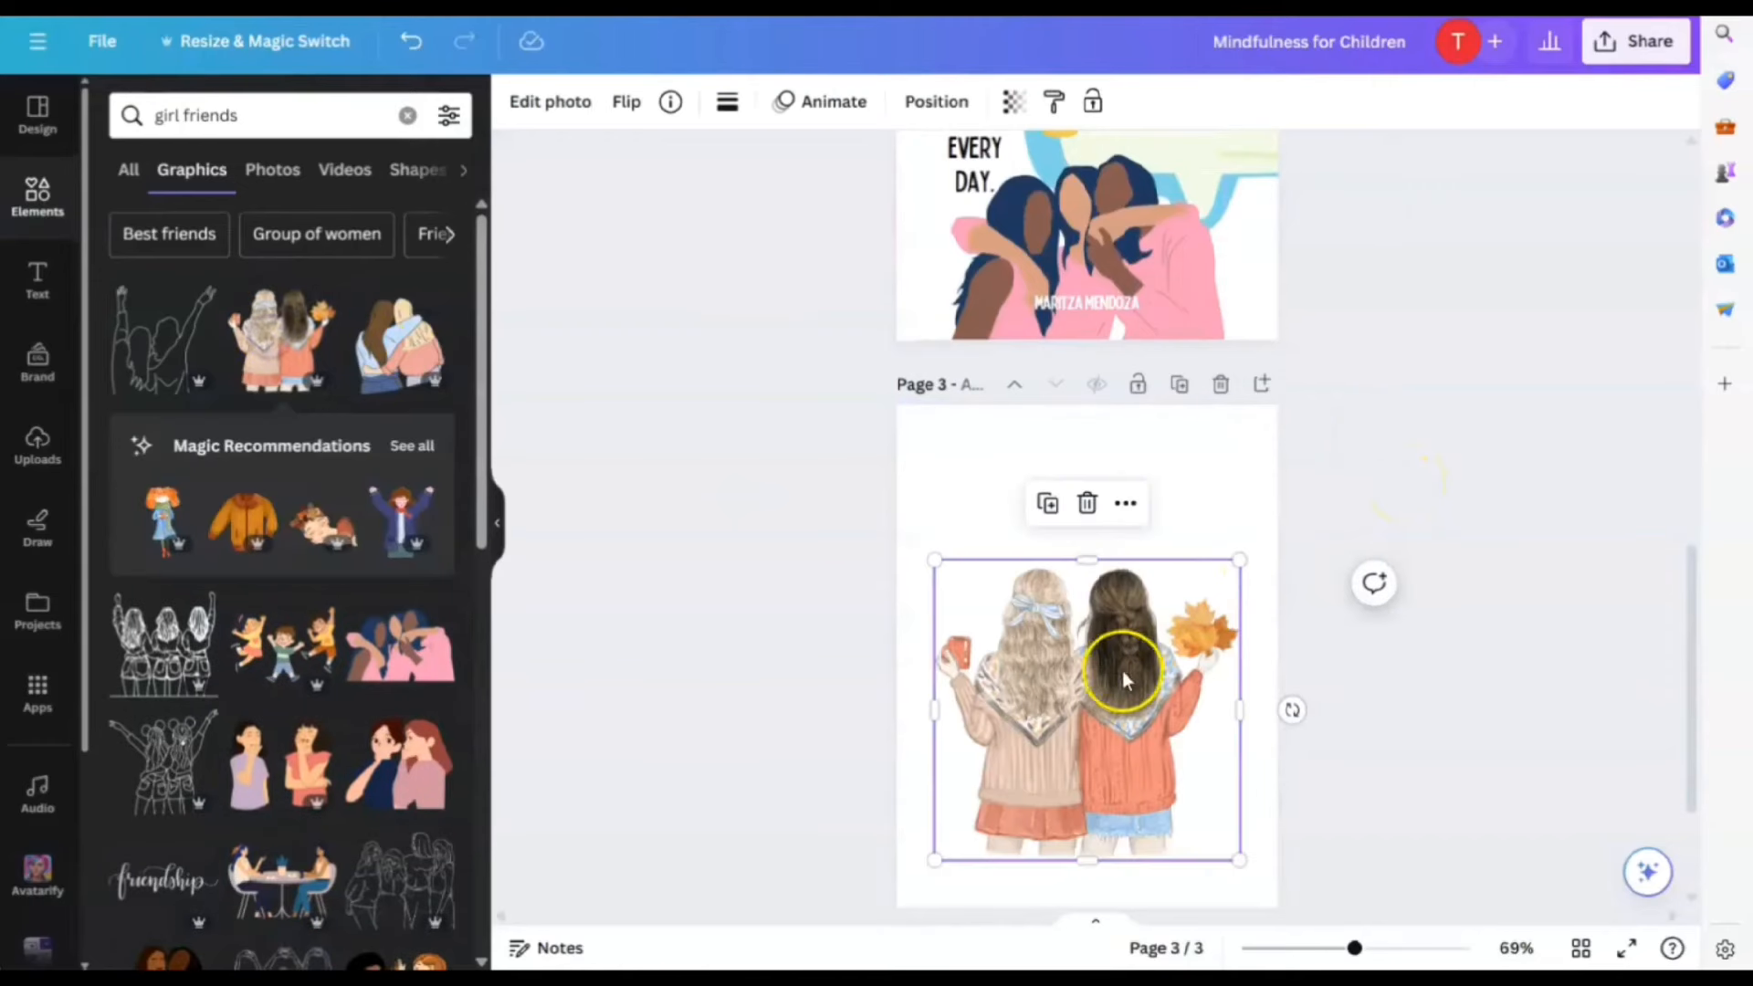
{"action": "left_click_drag", "start_coordinate": [1122, 666], "coordinate": [1121, 813]}
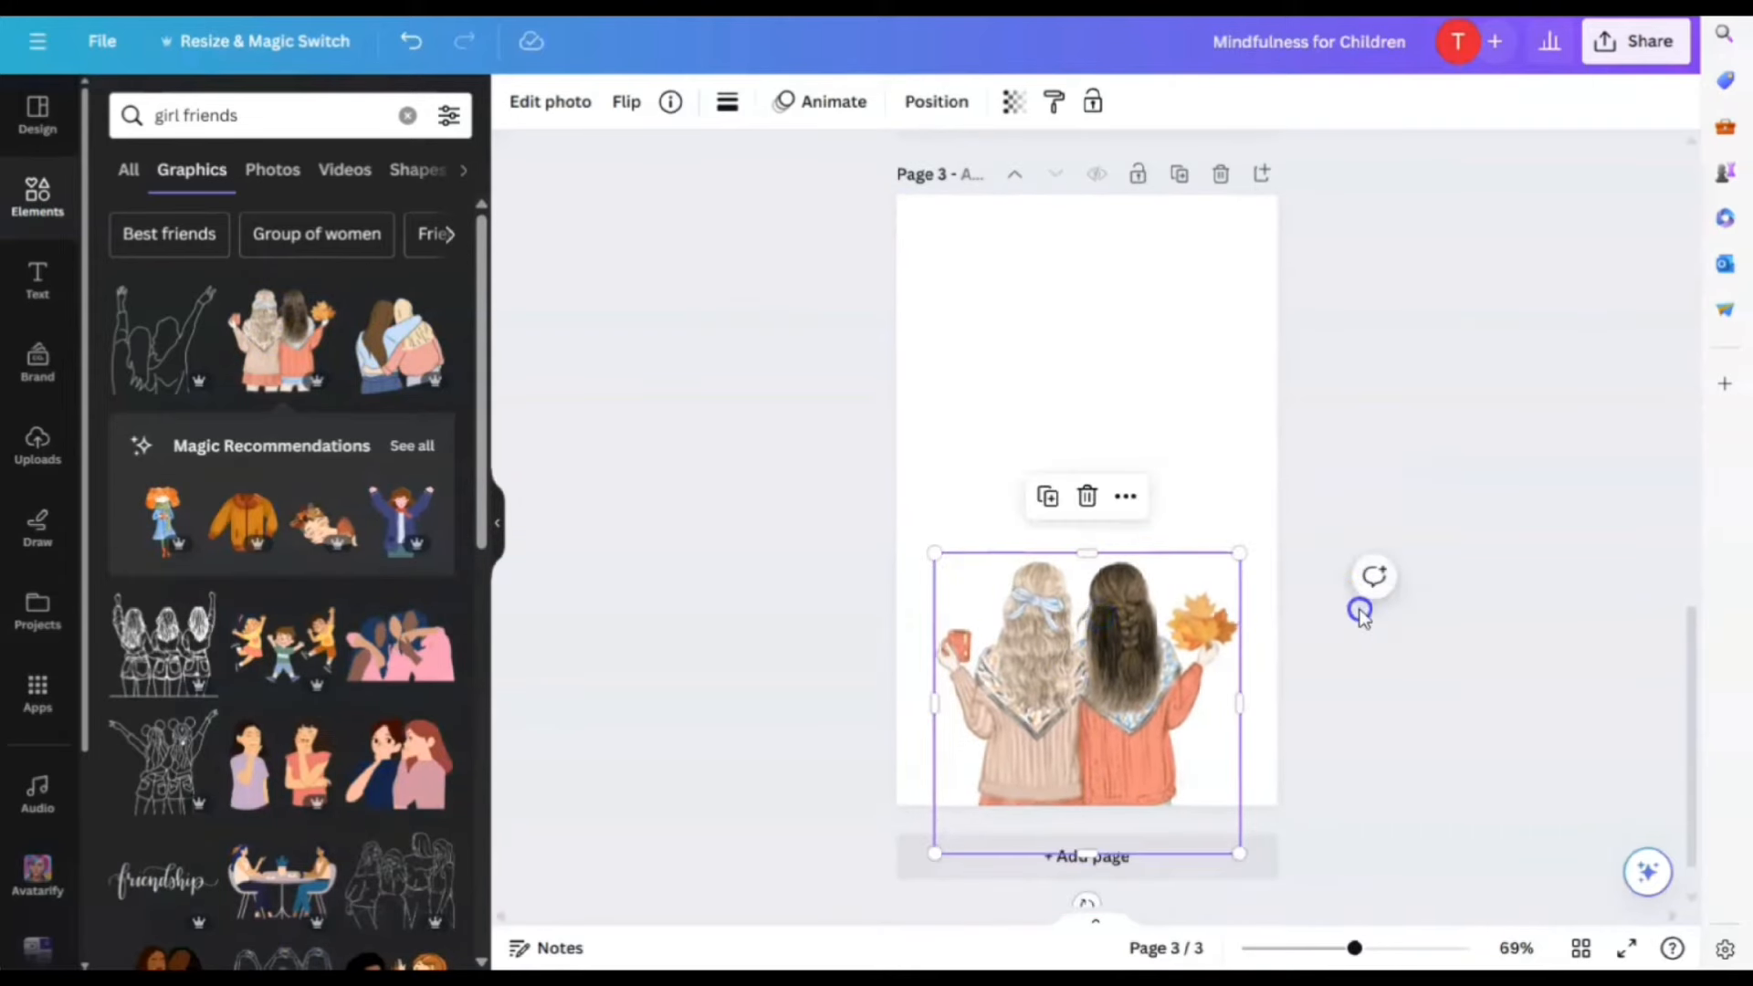
Duplicate the SOCIAL SKILLS title from page 2 and move the copy onto page 3
{"action": "left_click", "coordinate": [1360, 614]}
{"action": "scroll", "coordinate": [1429, 702], "scroll_direction": "up", "scroll_amount": 6}
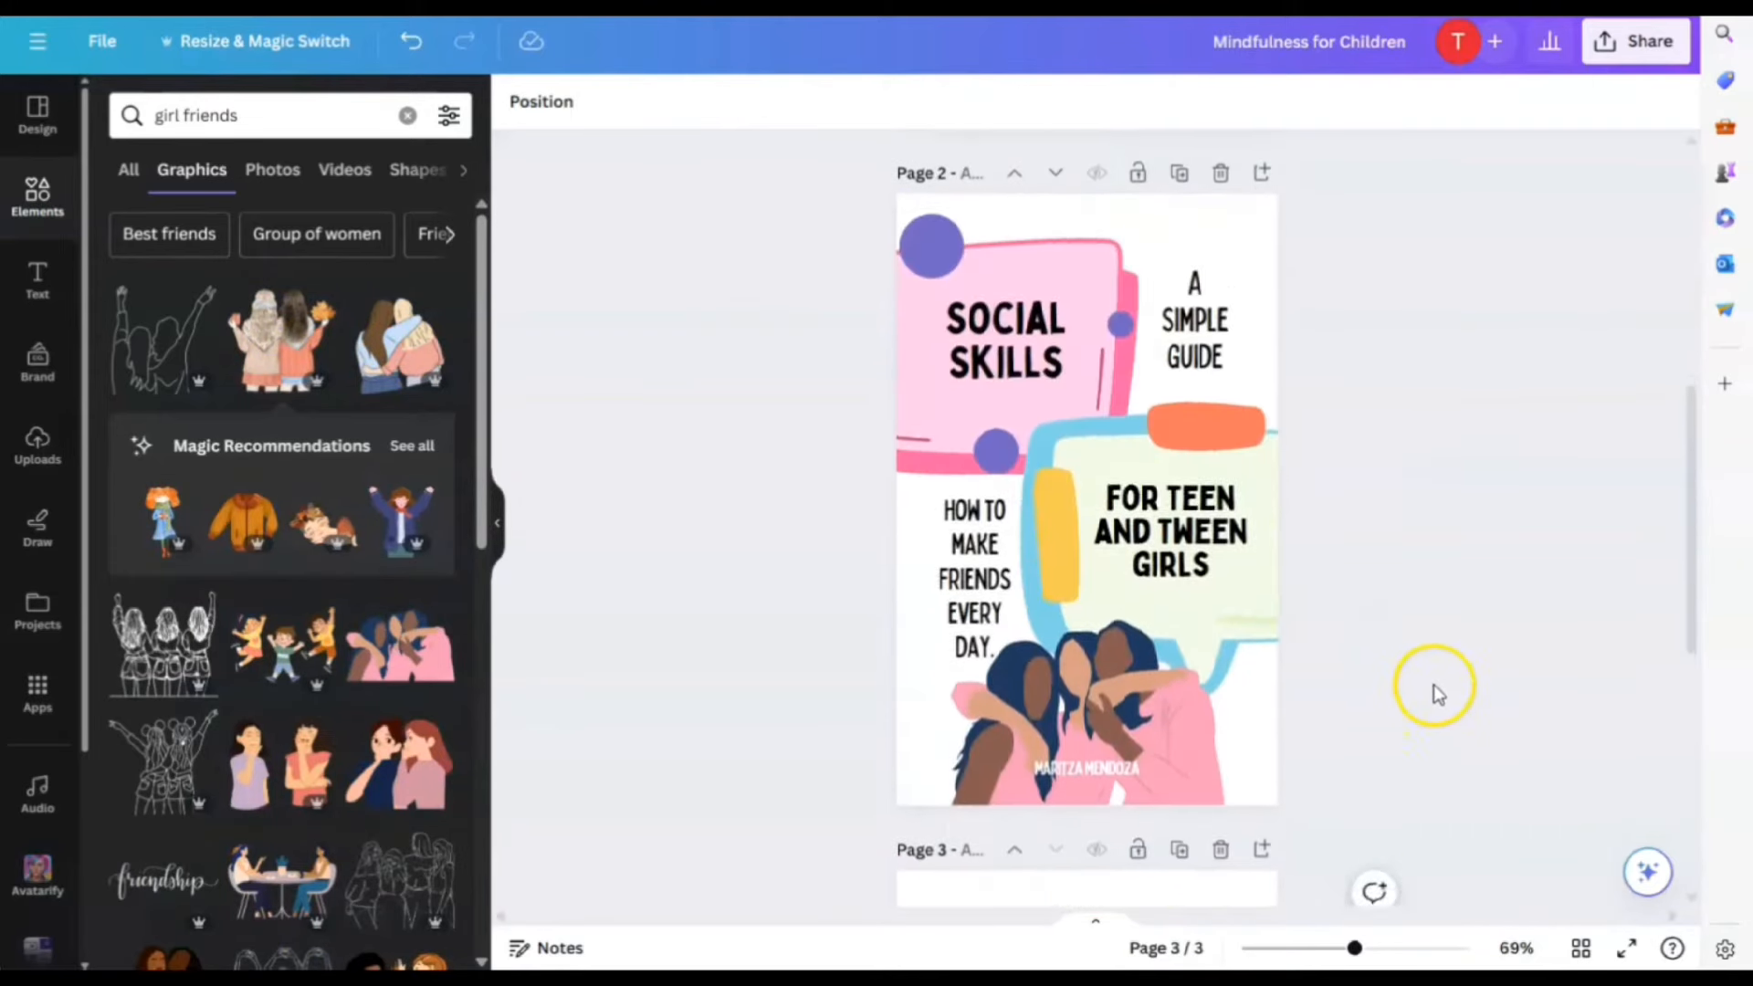
{"action": "left_click", "coordinate": [1016, 359]}
{"action": "left_click", "coordinate": [1054, 267]}
{"action": "left_click_drag", "start_coordinate": [1028, 381], "coordinate": [1099, 488]}
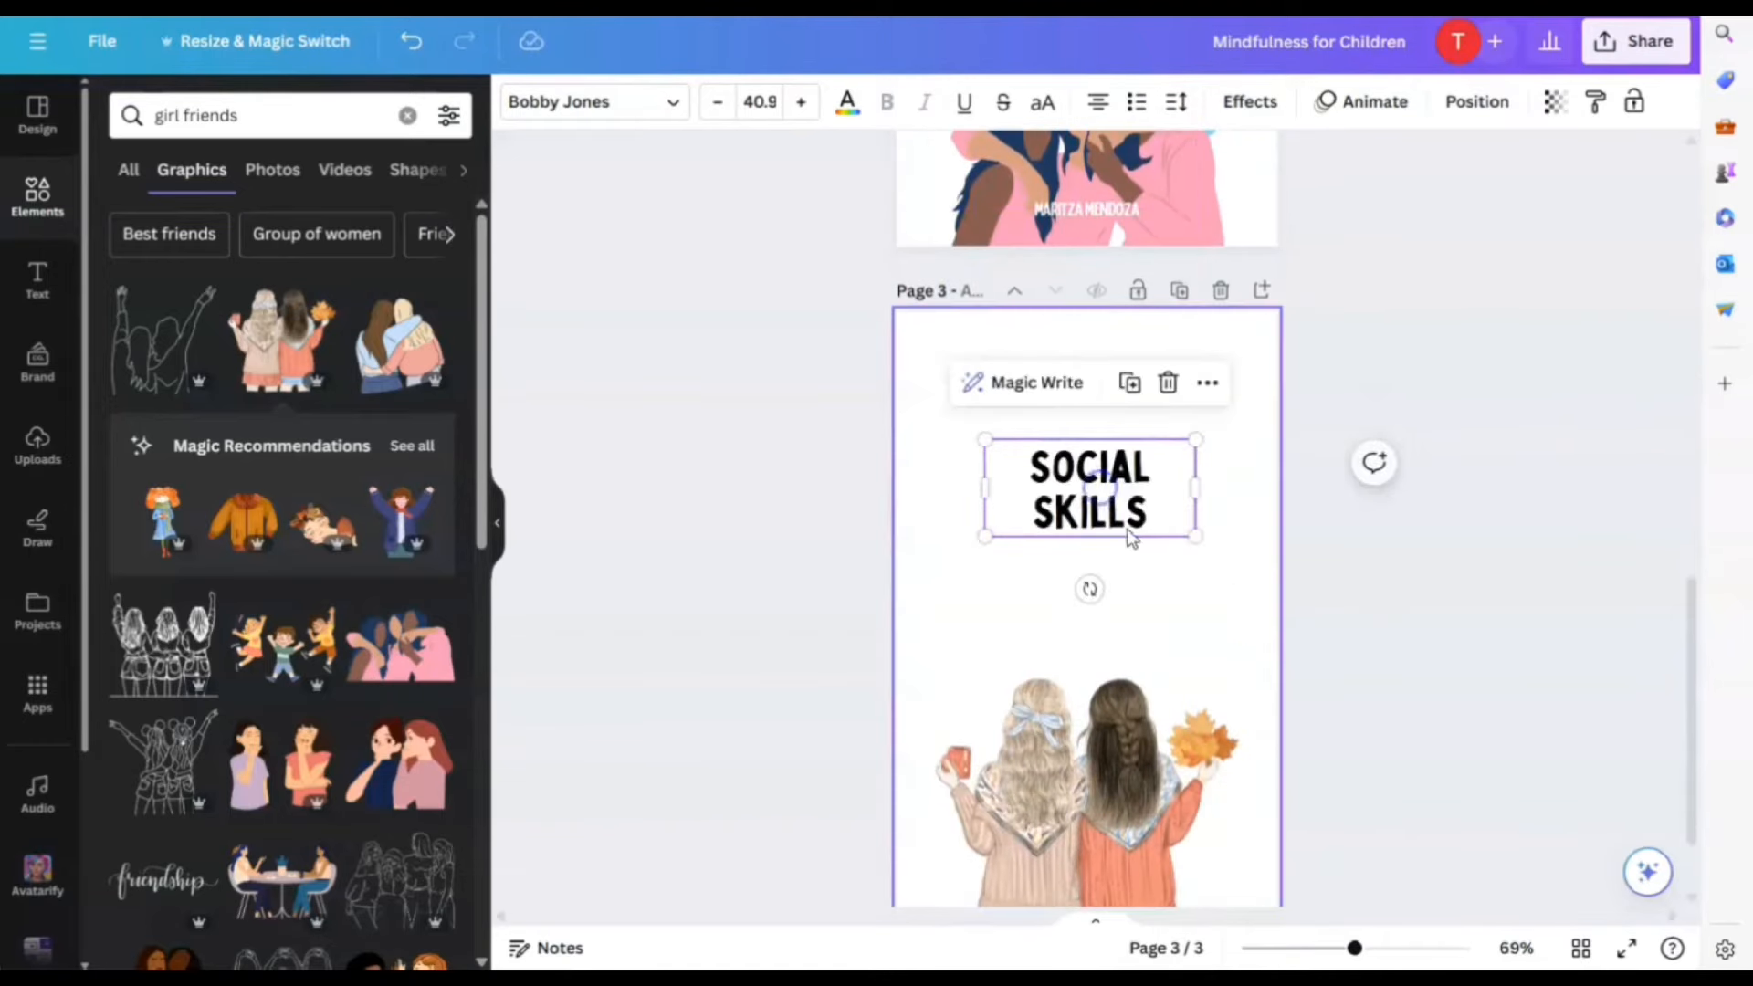
{"action": "left_click", "coordinate": [1263, 627]}
{"action": "left_click", "coordinate": [1126, 496]}
{"action": "left_click", "coordinate": [1263, 579]}
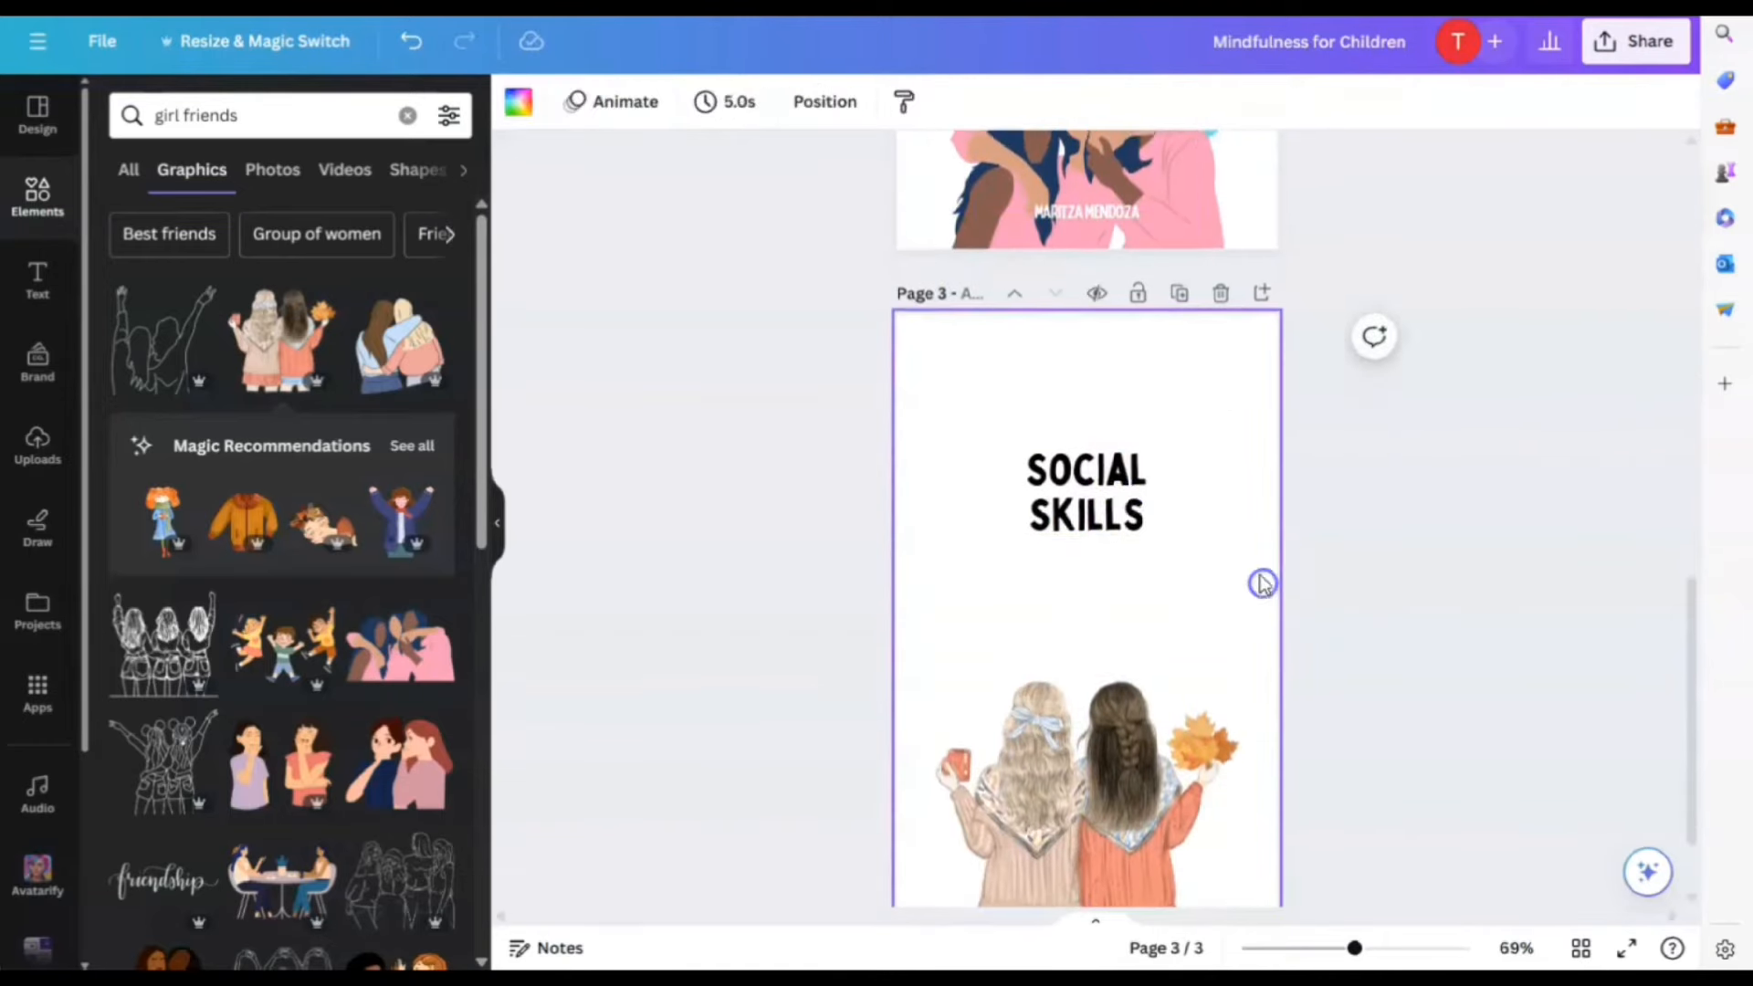
Duplicate the FOR TEEN AND TWEEN GIRLS subtitle and place it below the title on page 3
{"action": "scroll", "coordinate": [1274, 561], "scroll_direction": "up", "scroll_amount": 4}
{"action": "left_click", "coordinate": [1184, 294]}
{"action": "left_click", "coordinate": [1210, 210]}
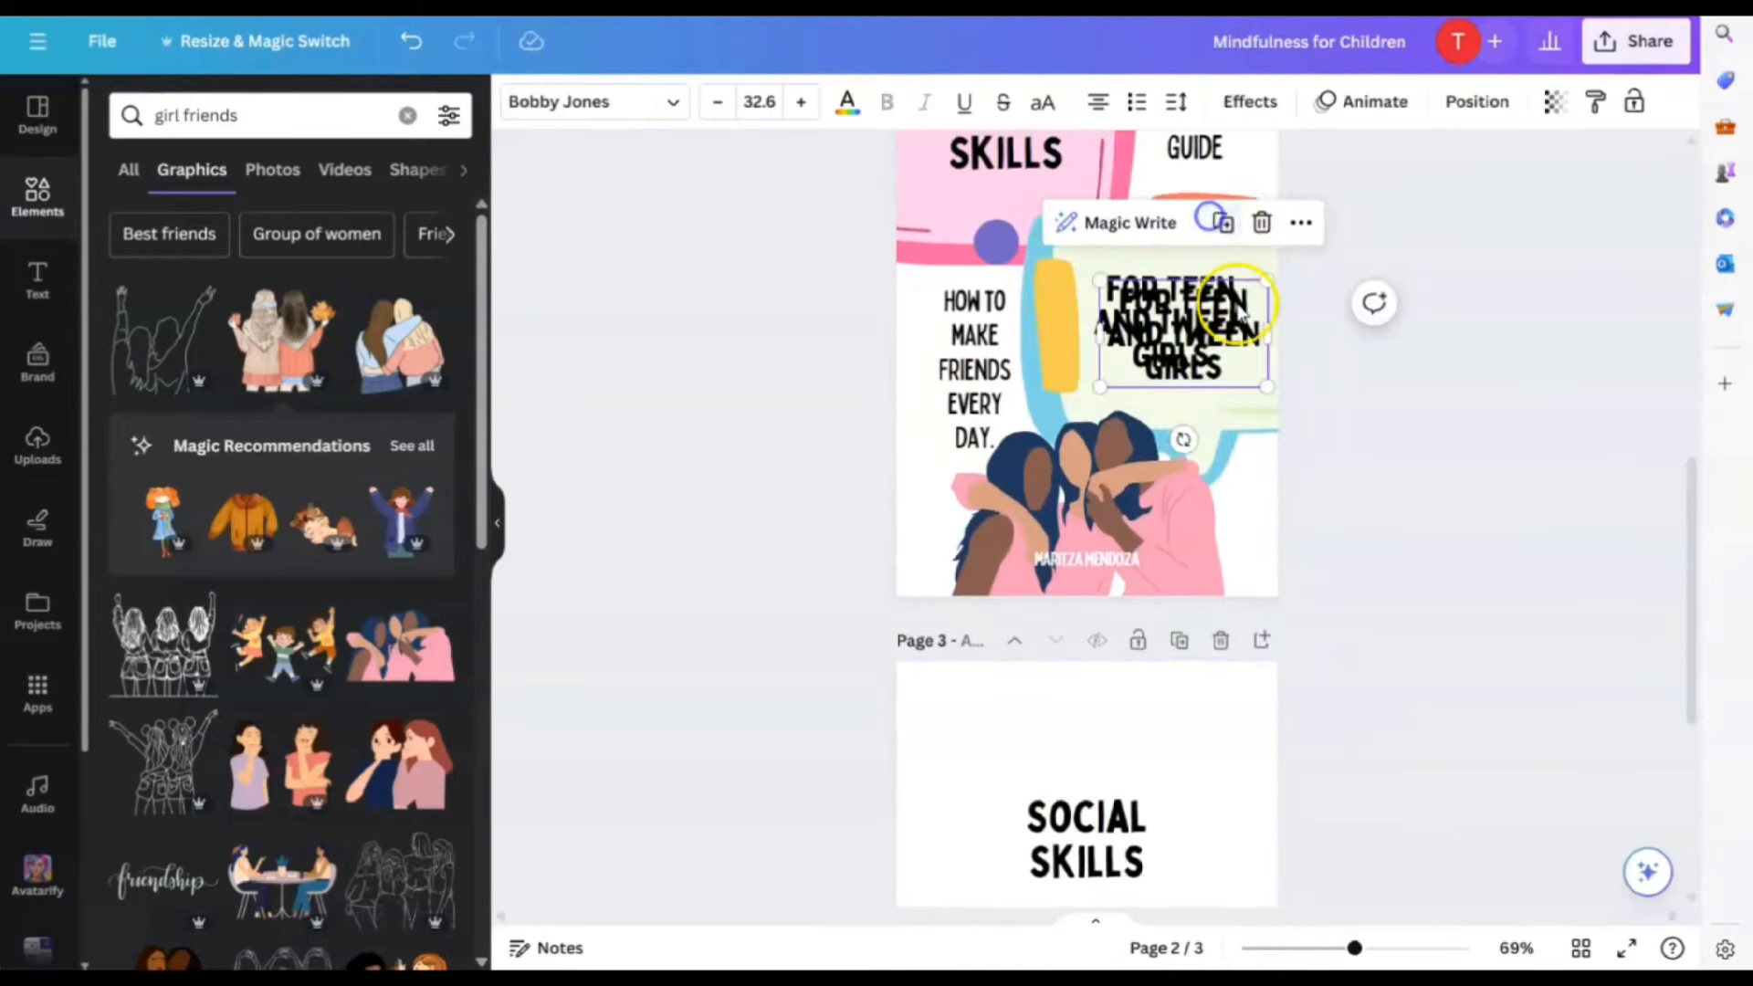
{"action": "left_click_drag", "start_coordinate": [1205, 315], "coordinate": [1116, 589]}
{"action": "left_click", "coordinate": [1490, 684]}
{"action": "left_click", "coordinate": [1217, 567]}
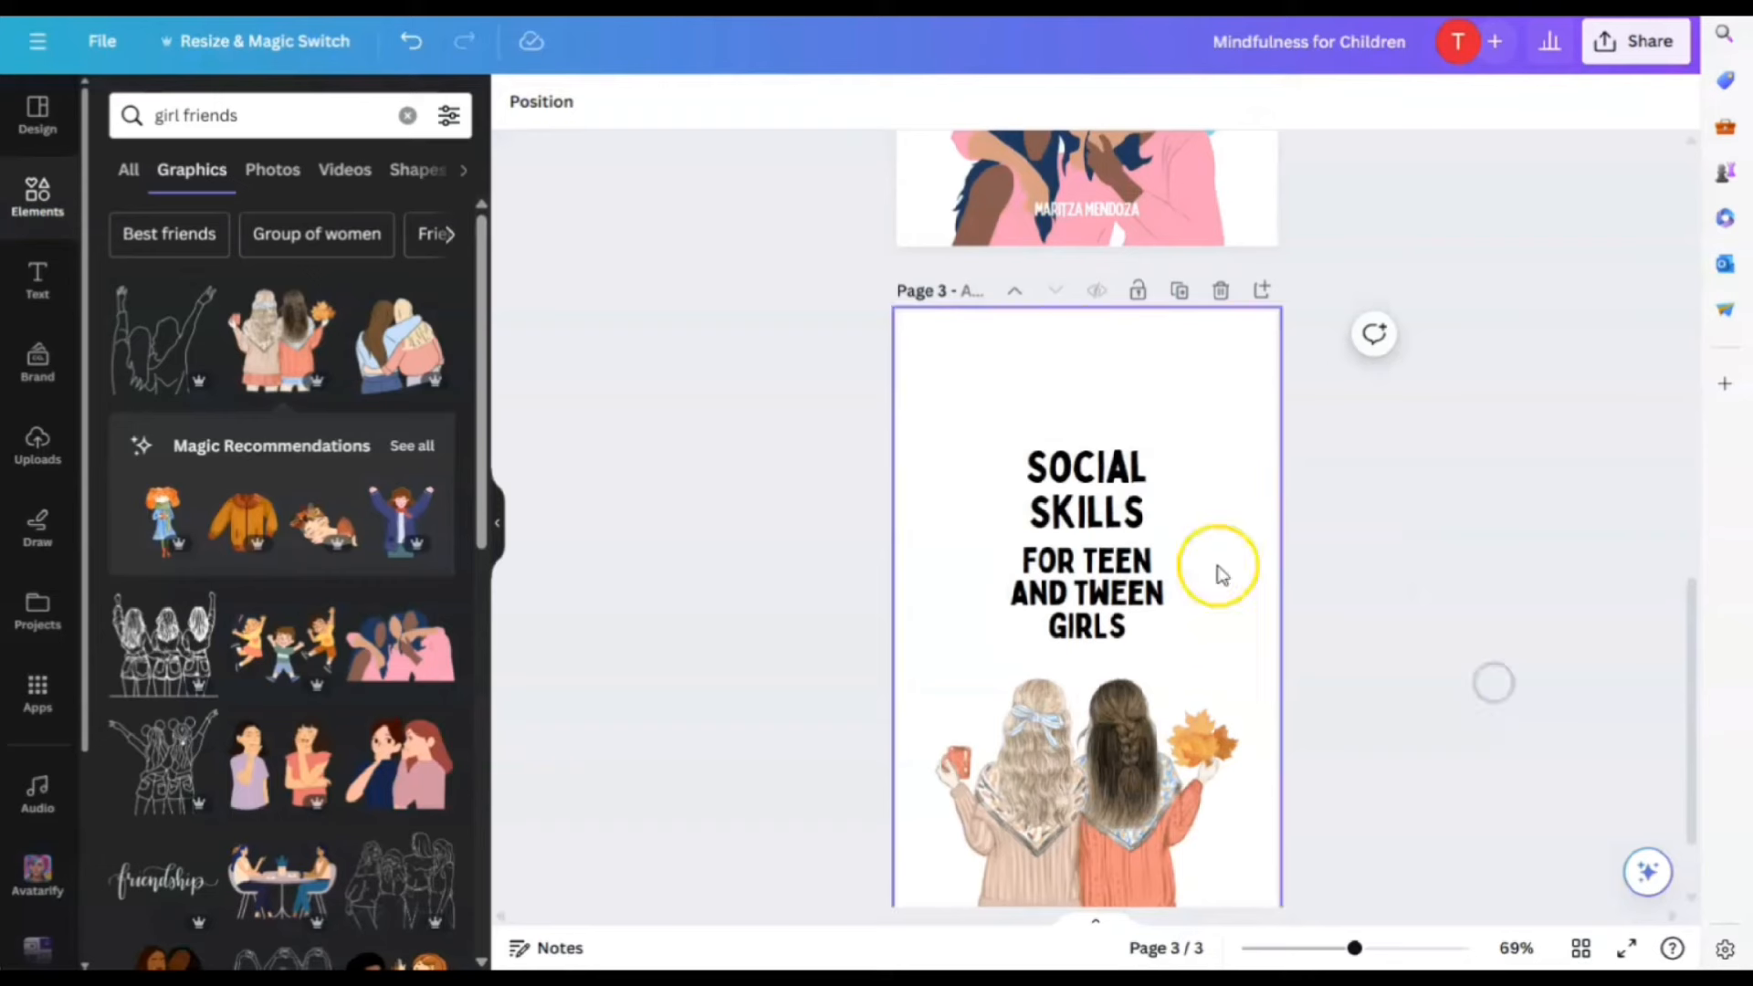
{"action": "left_click", "coordinate": [1116, 595]}
Set the page 3 subtitle font to Cardo and keep it in lowercase
{"action": "left_click", "coordinate": [623, 107]}
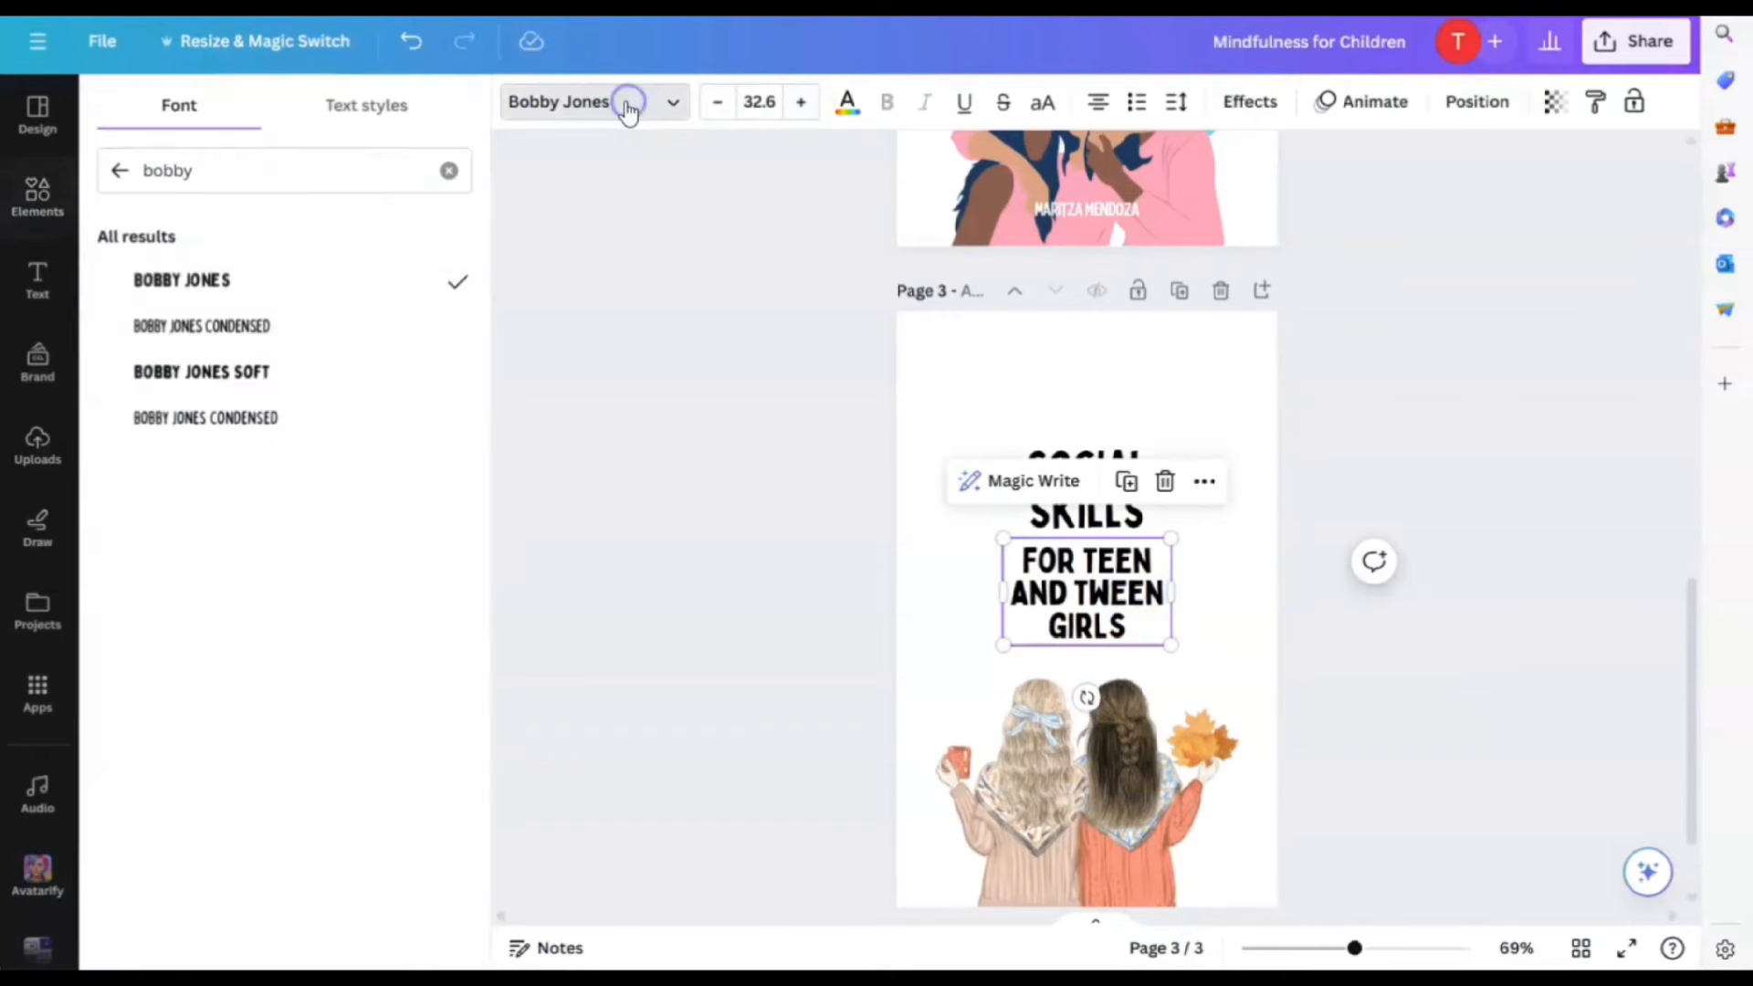
{"action": "left_click", "coordinate": [116, 171]}
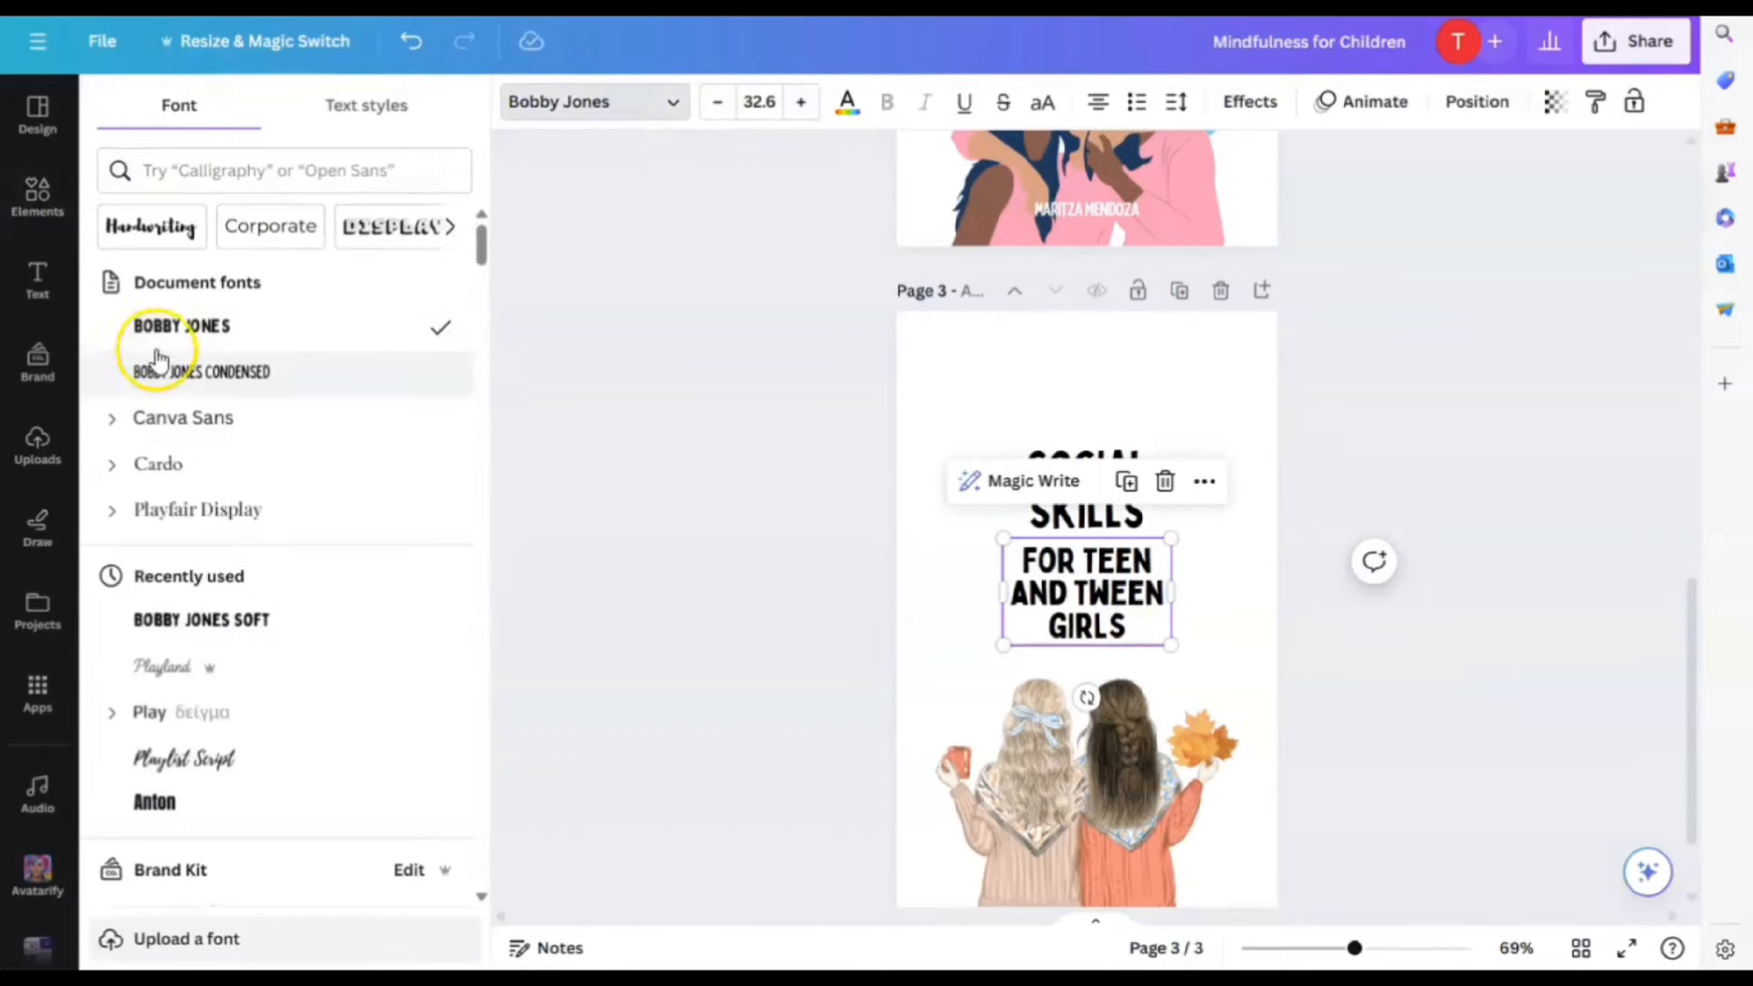
{"action": "left_click", "coordinate": [181, 418]}
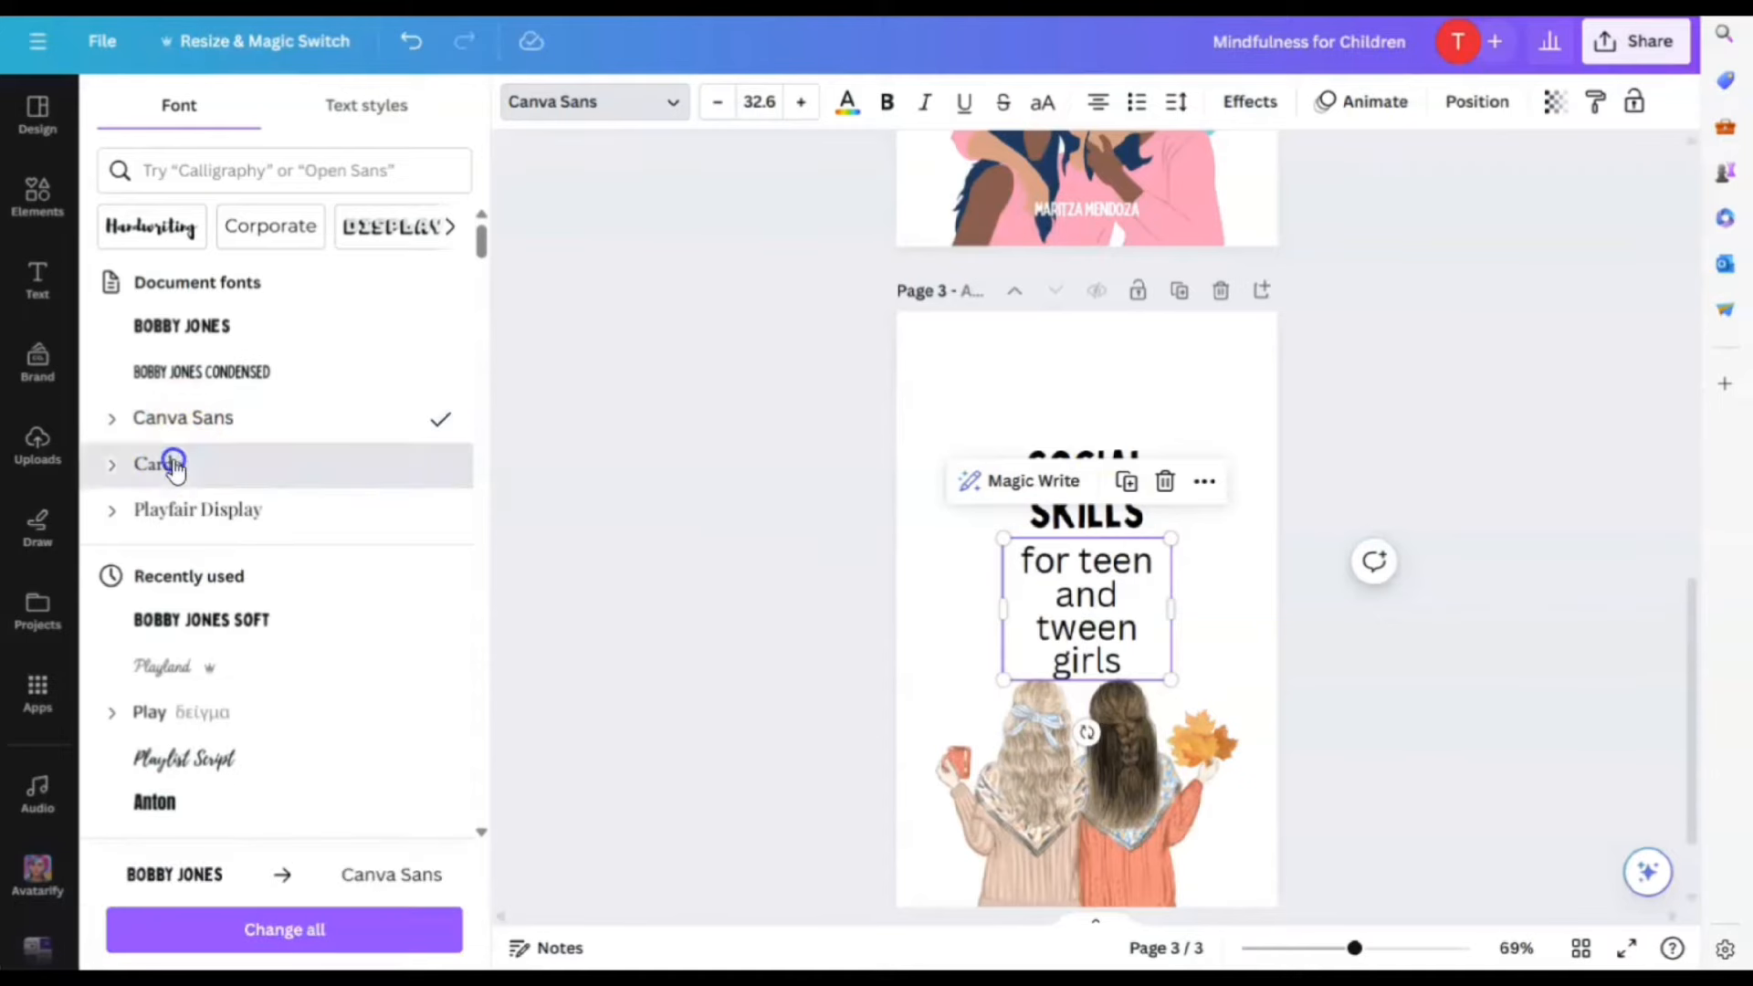
{"action": "left_click", "coordinate": [171, 463]}
{"action": "left_click", "coordinate": [1044, 108]}
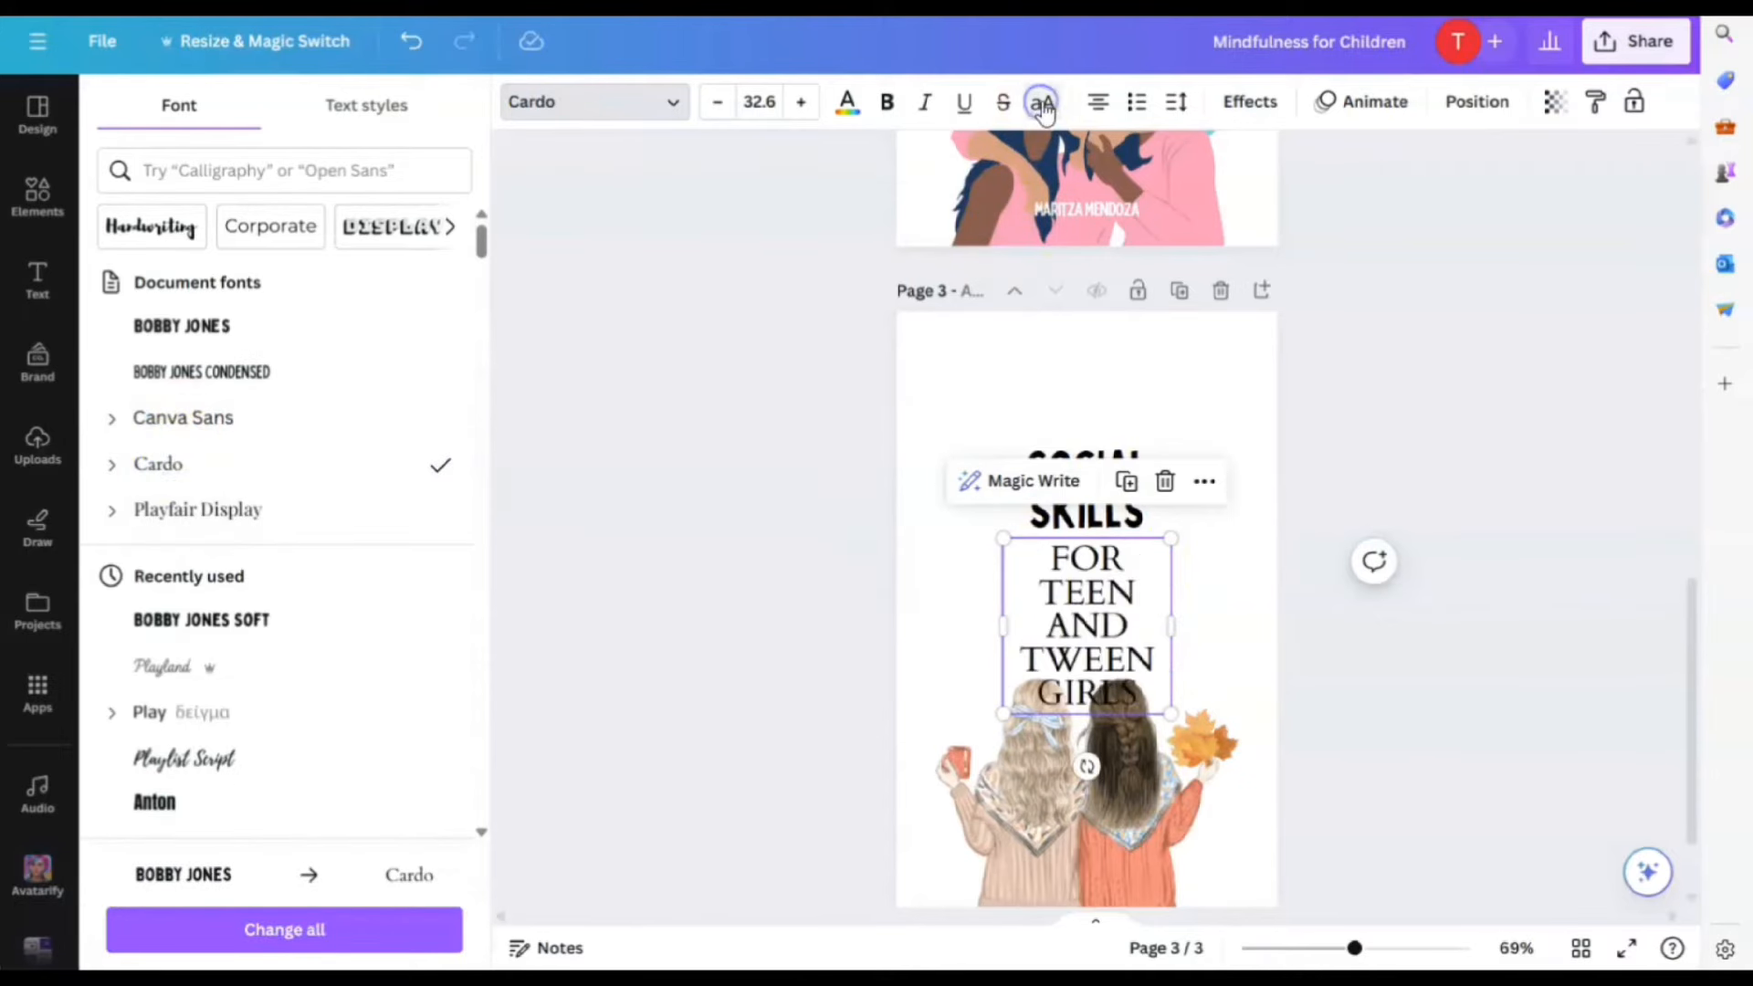
{"action": "left_click", "coordinate": [1044, 108]}
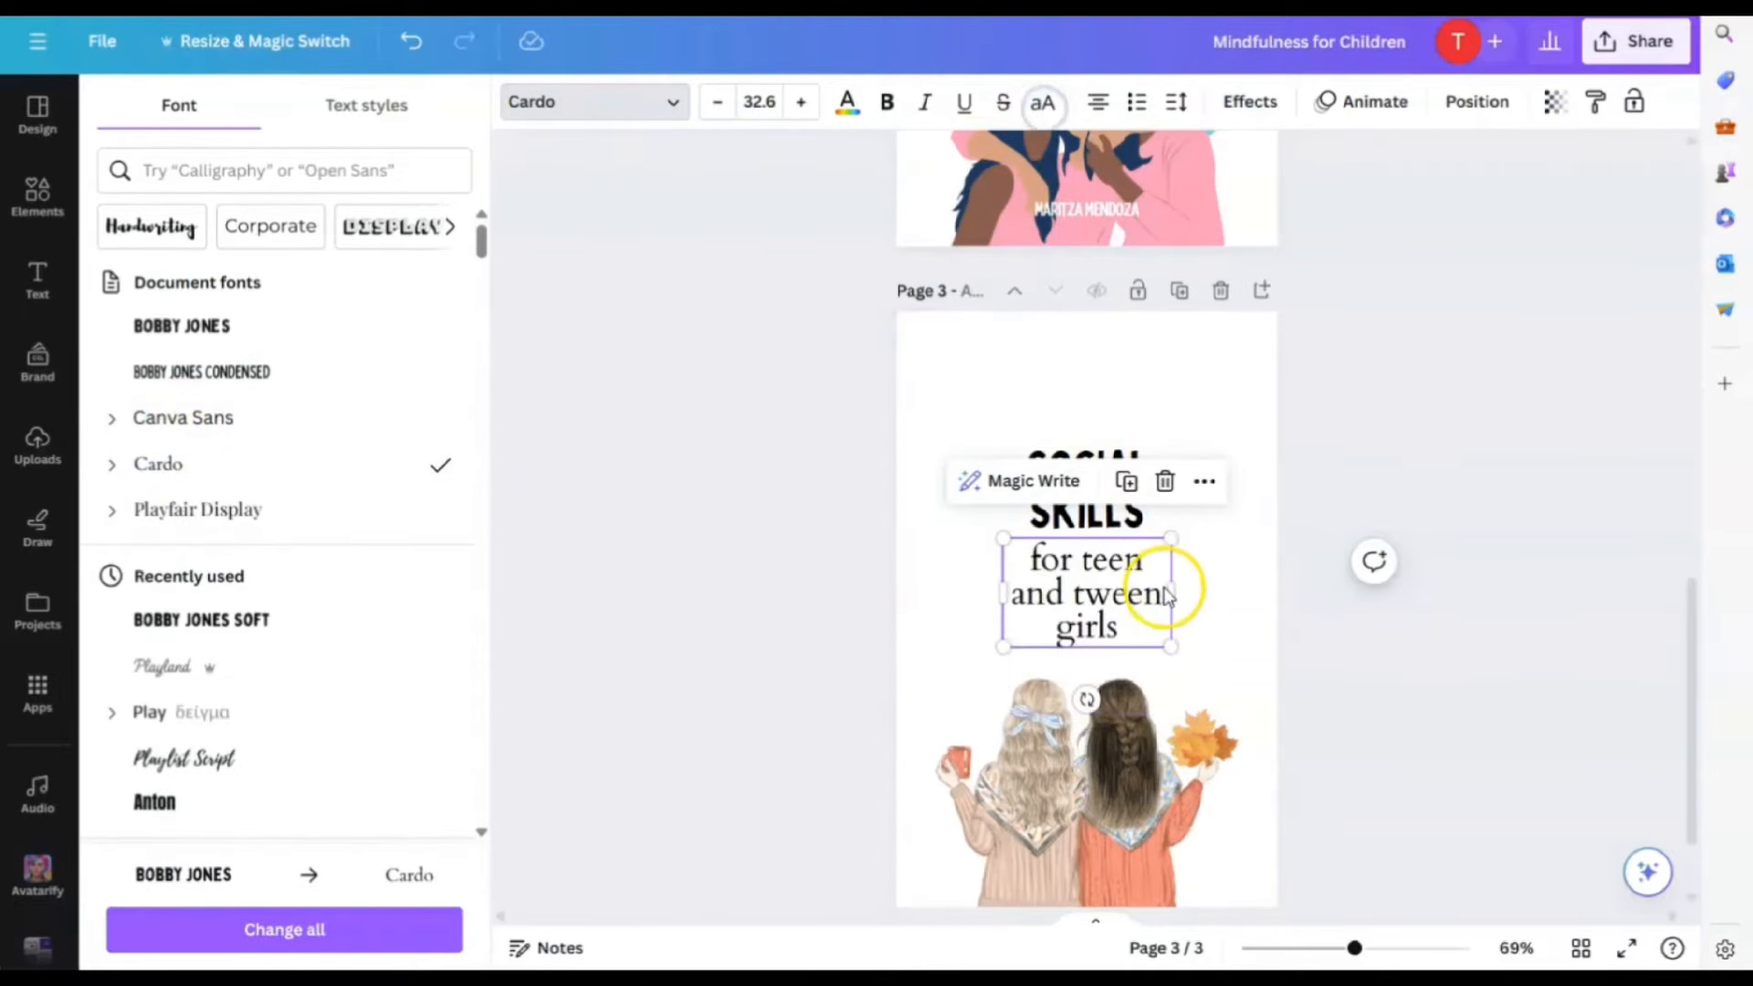
Widen the subtitle so it wraps onto two lines, positioned under SOCIAL SKILLS
{"action": "left_click_drag", "start_coordinate": [1175, 599], "coordinate": [1234, 603]}
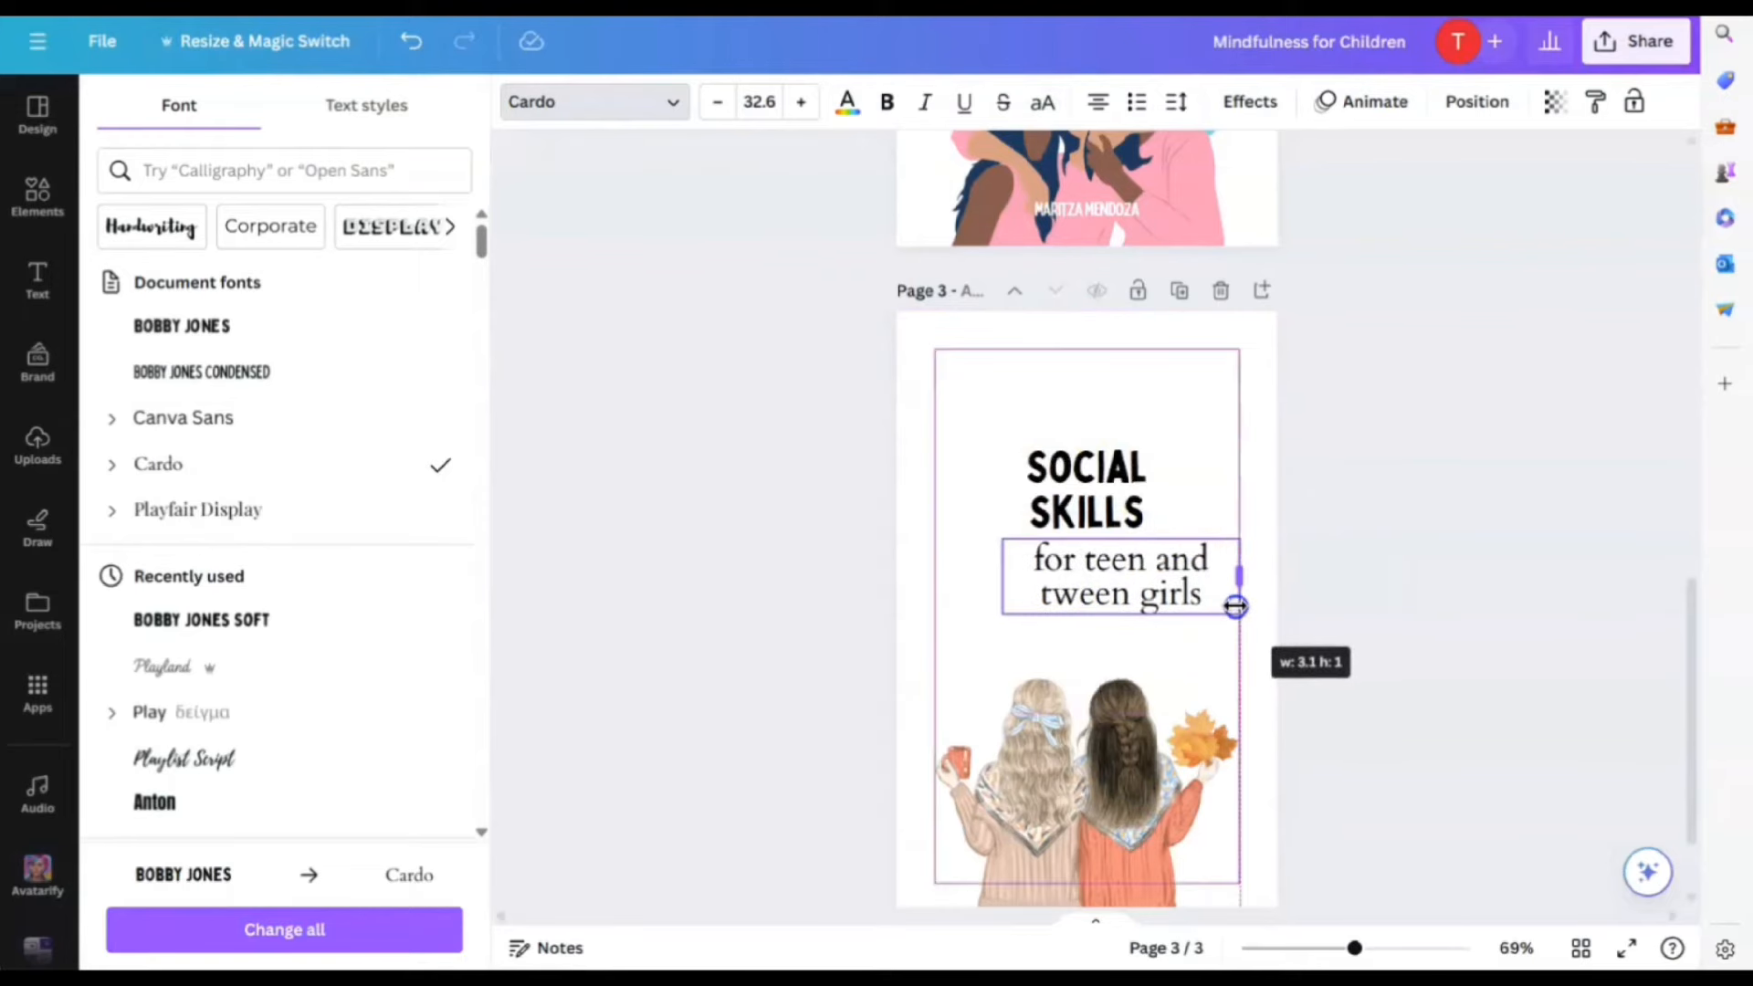
{"action": "double_click", "coordinate": [1099, 577]}
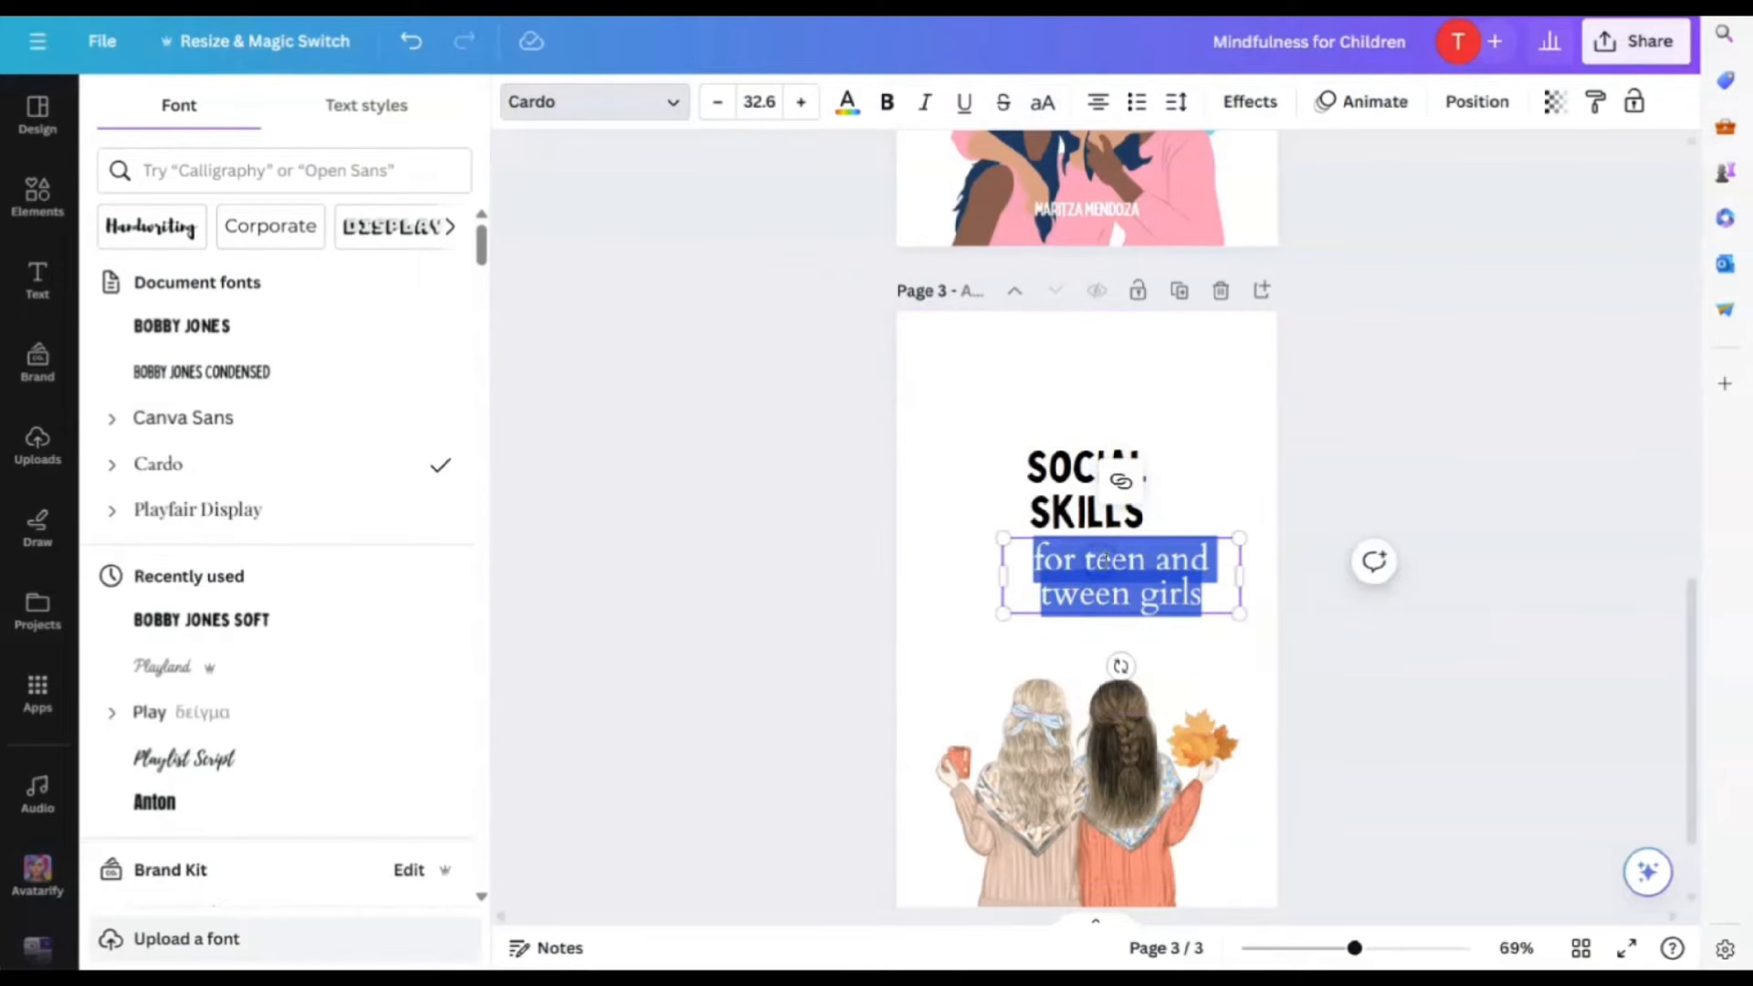
{"action": "left_click", "coordinate": [1224, 654]}
{"action": "left_click_drag", "start_coordinate": [1158, 594], "coordinate": [1109, 596]}
Delete the girls illustration, then undo to restore it
{"action": "left_click", "coordinate": [1224, 676]}
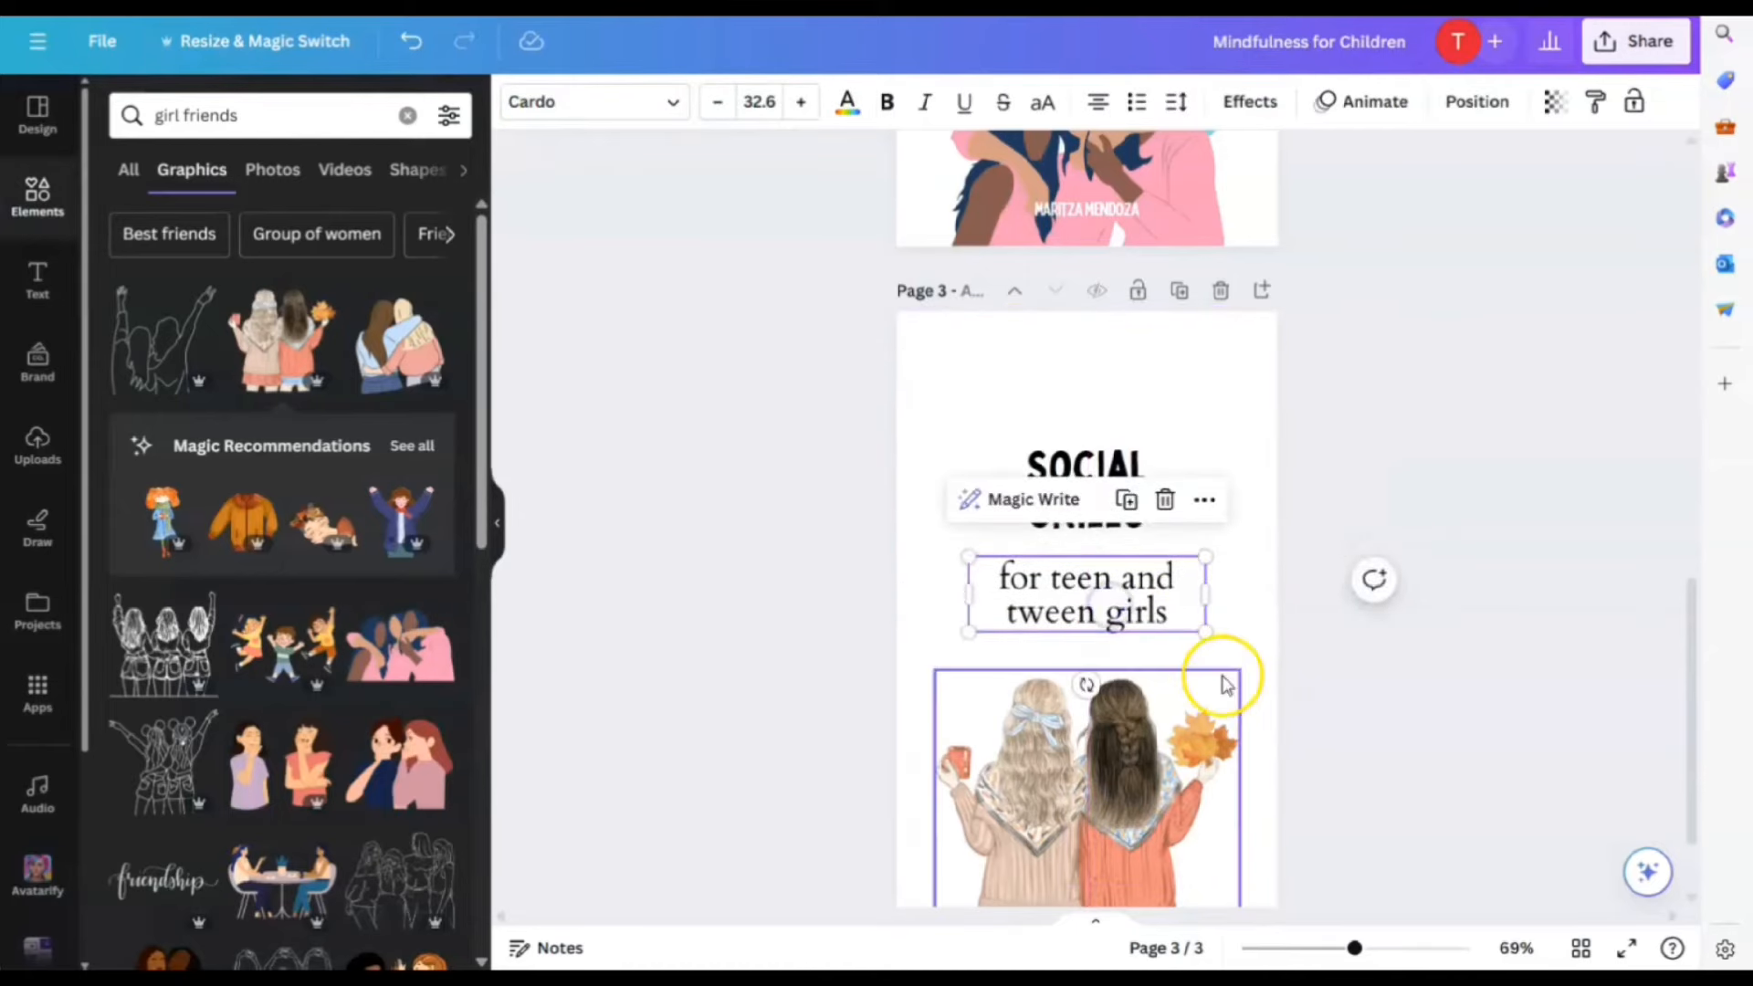
{"action": "left_click", "coordinate": [1092, 611]}
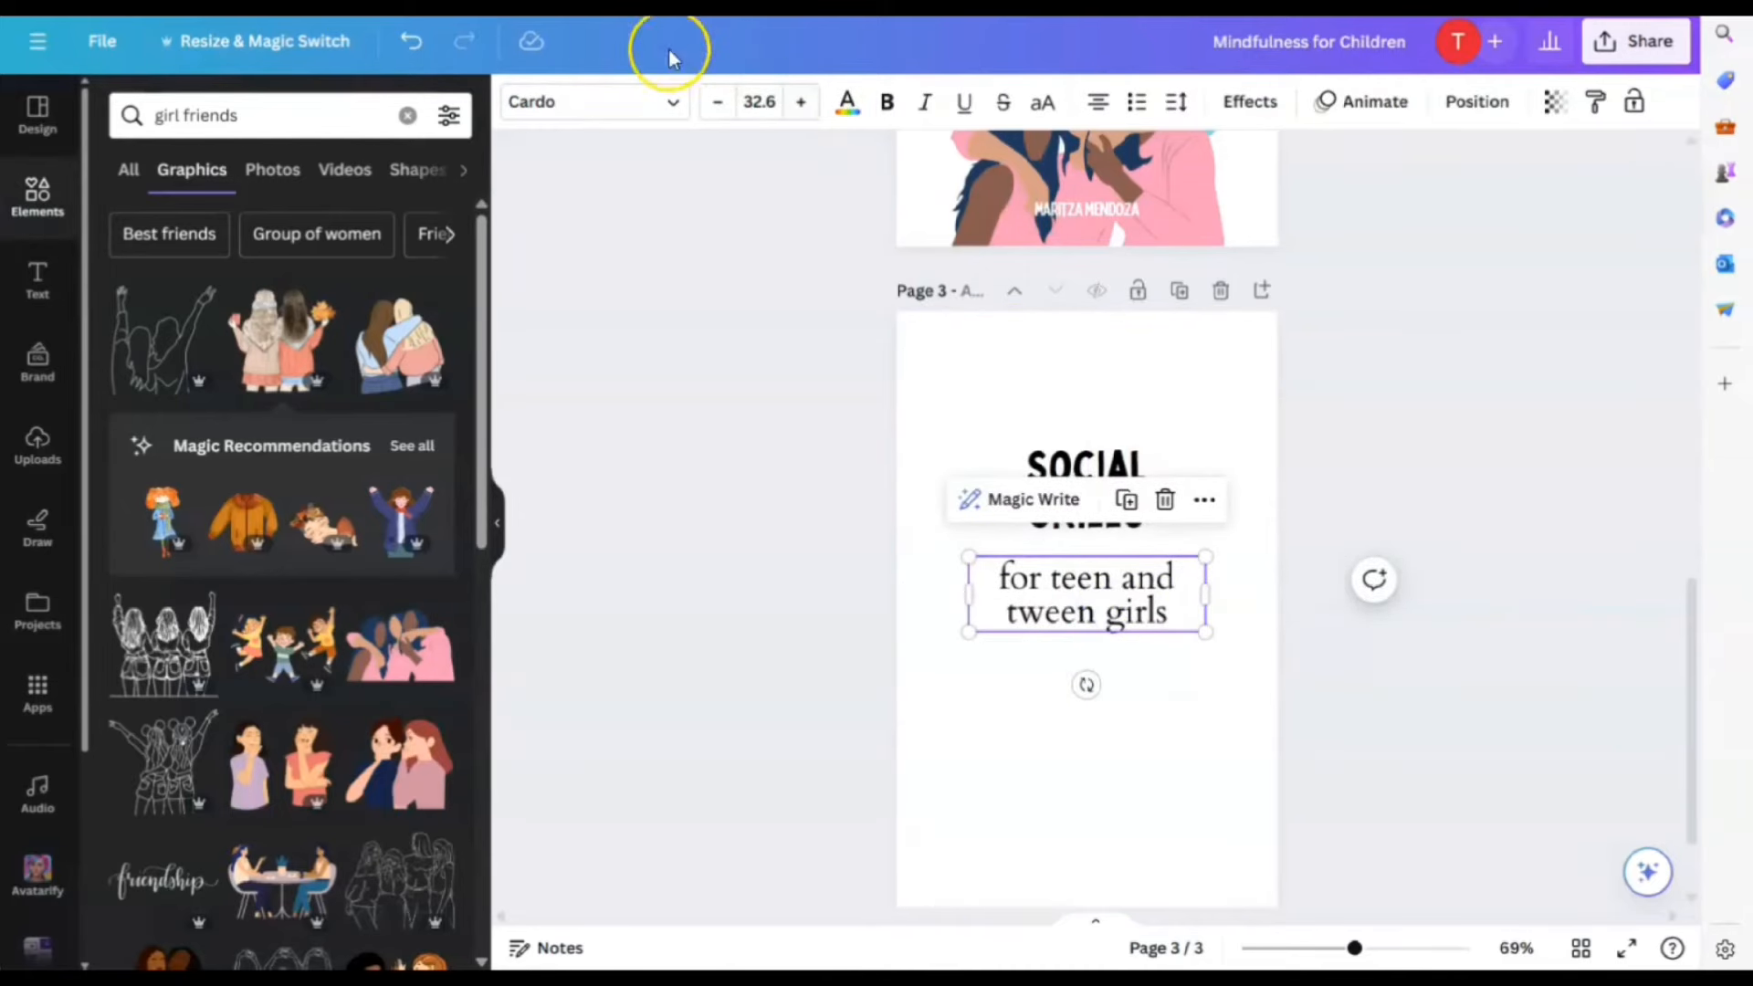
{"action": "left_click", "coordinate": [423, 53]}
Widen SOCIAL SKILLS onto a single line and move it just above the subtitle
{"action": "left_click", "coordinate": [1251, 627]}
{"action": "scroll", "coordinate": [1322, 685], "scroll_direction": "up", "scroll_amount": 3}
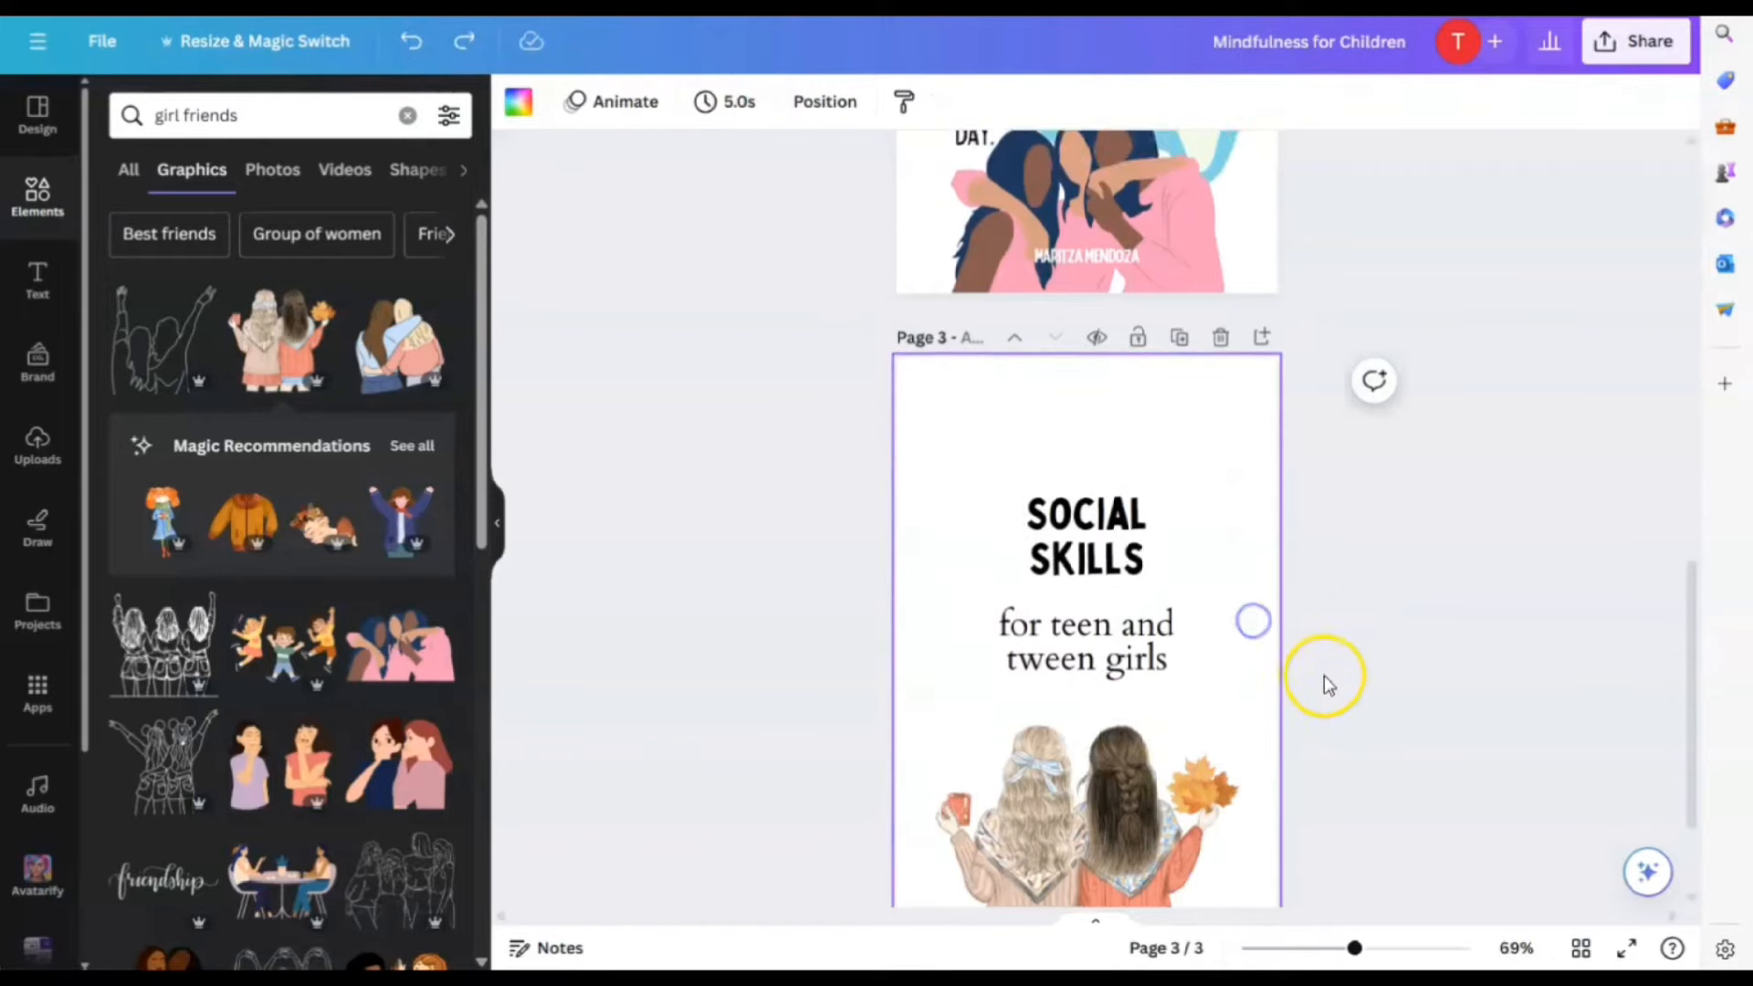
{"action": "scroll", "coordinate": [1380, 687], "scroll_direction": "down", "scroll_amount": 3}
{"action": "left_click", "coordinate": [1098, 485]}
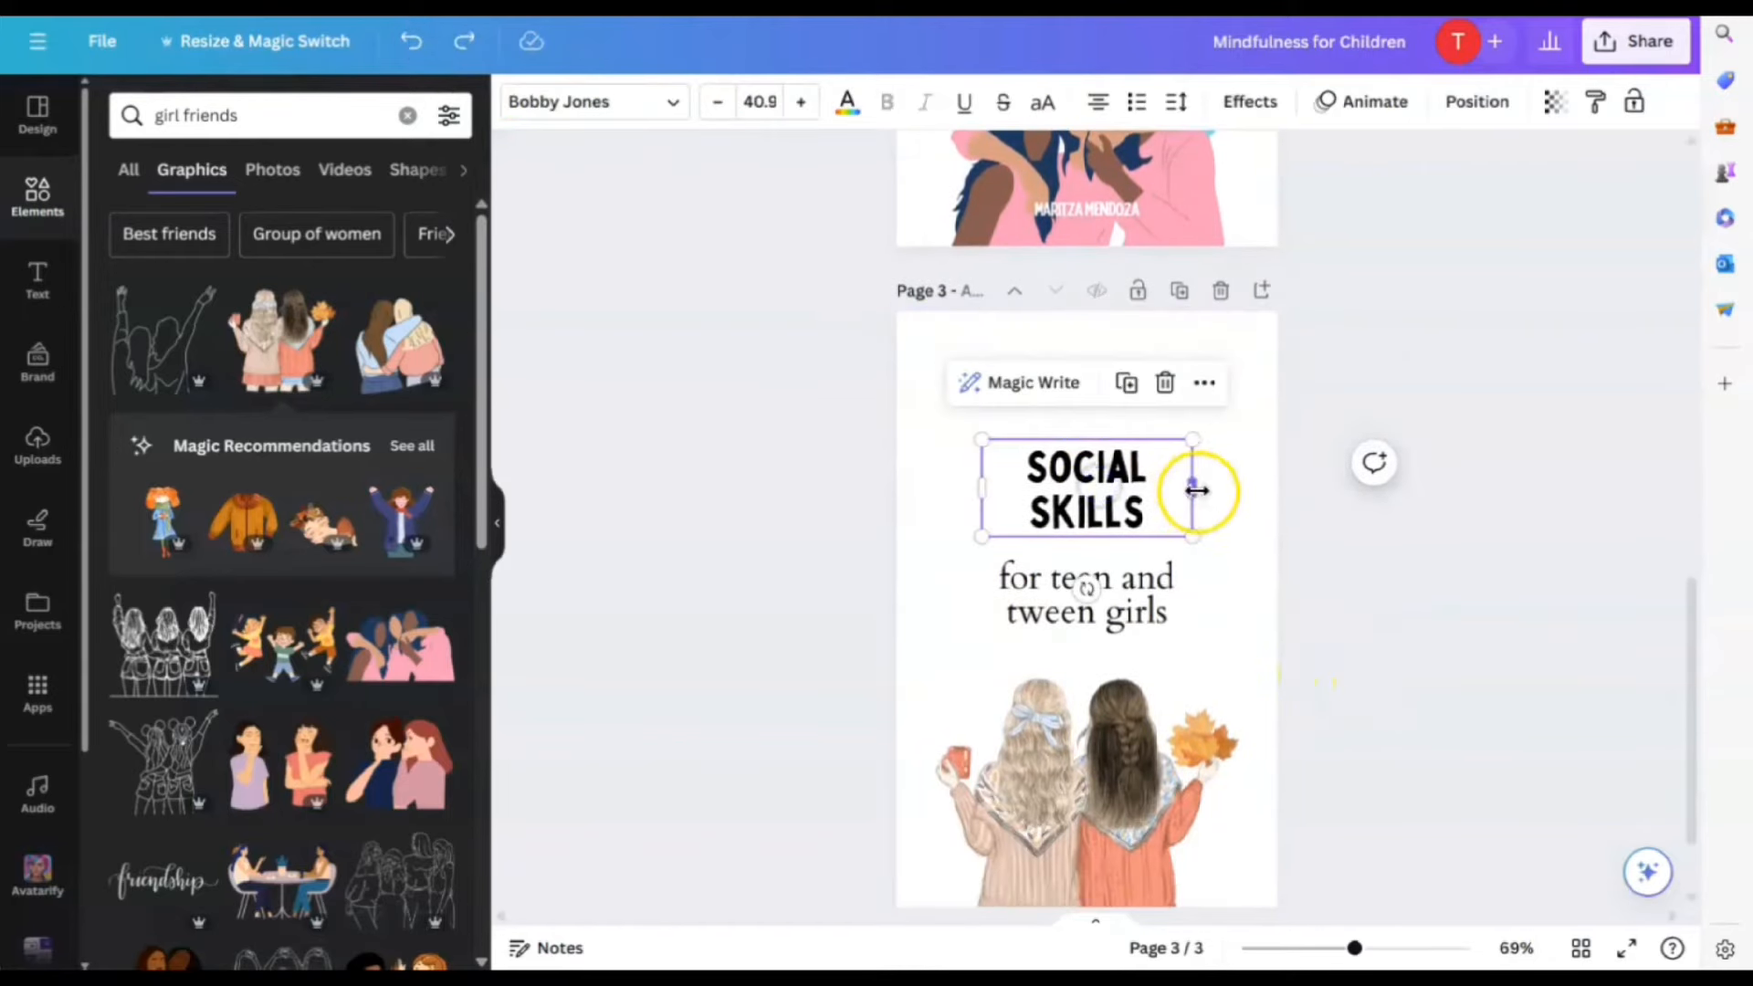
{"action": "left_click_drag", "start_coordinate": [1196, 490], "coordinate": [1295, 502]}
{"action": "left_click_drag", "start_coordinate": [1134, 474], "coordinate": [1098, 532]}
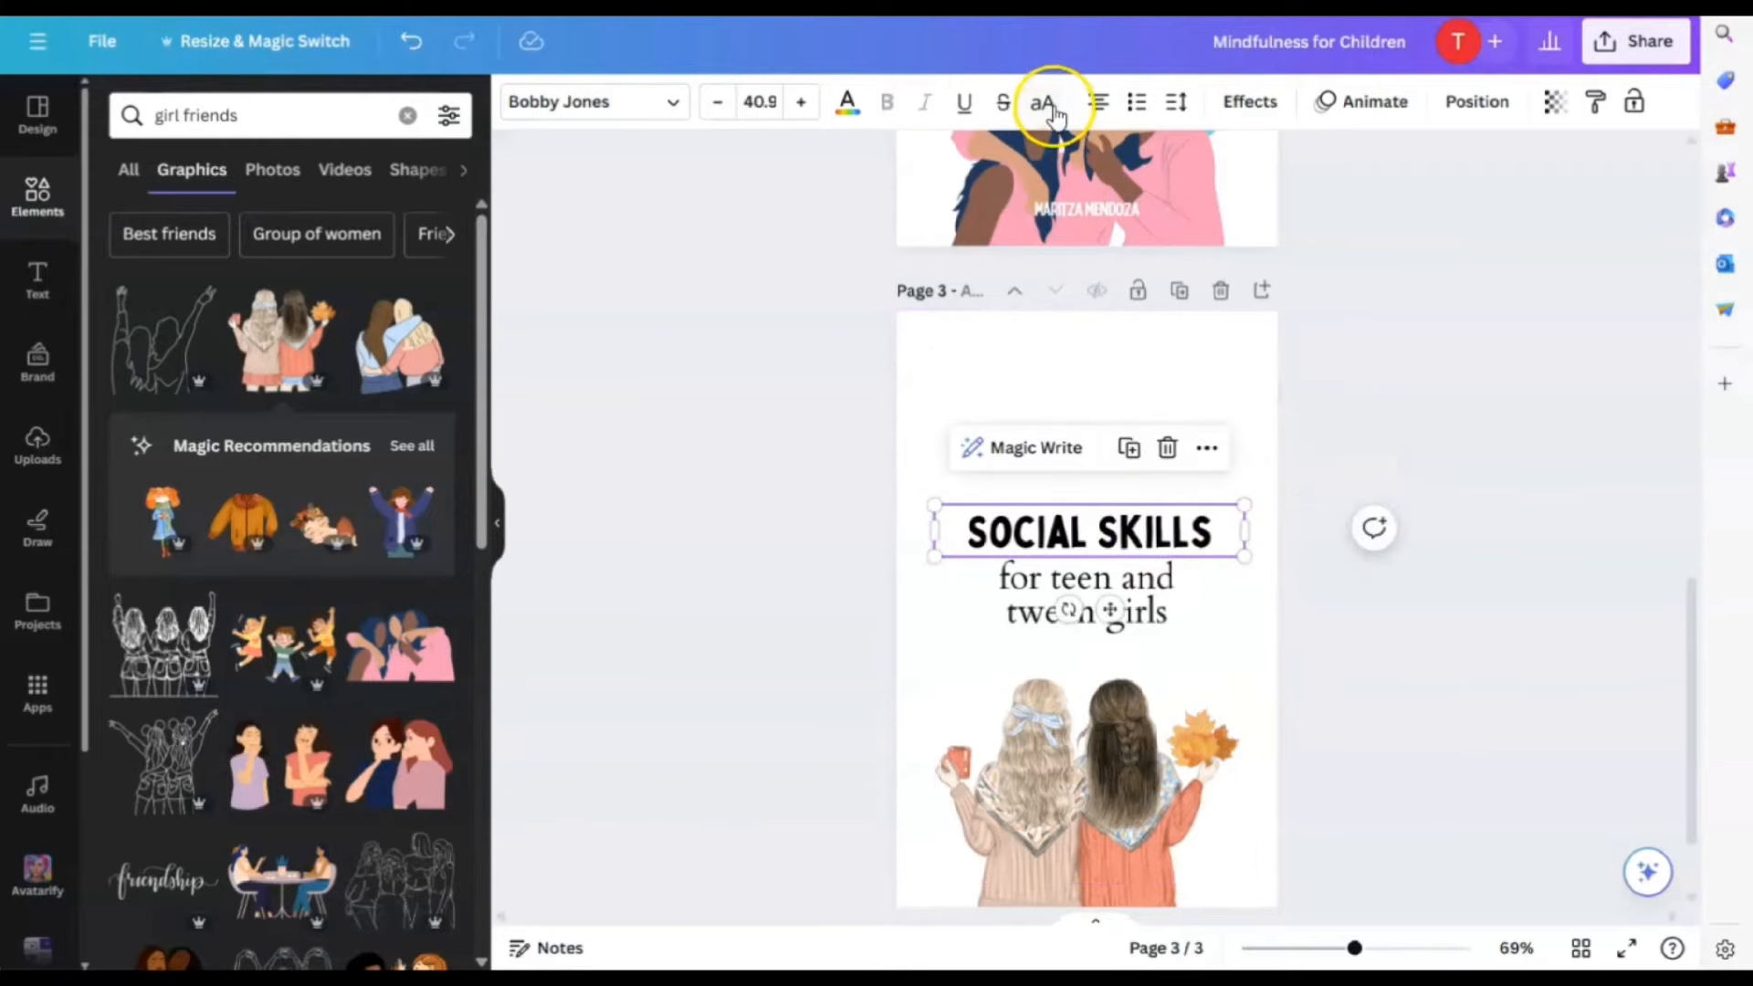
{"action": "scroll", "coordinate": [1068, 371], "scroll_direction": "up", "scroll_amount": 6}
{"action": "scroll", "coordinate": [1098, 395], "scroll_direction": "down", "scroll_amount": 6}
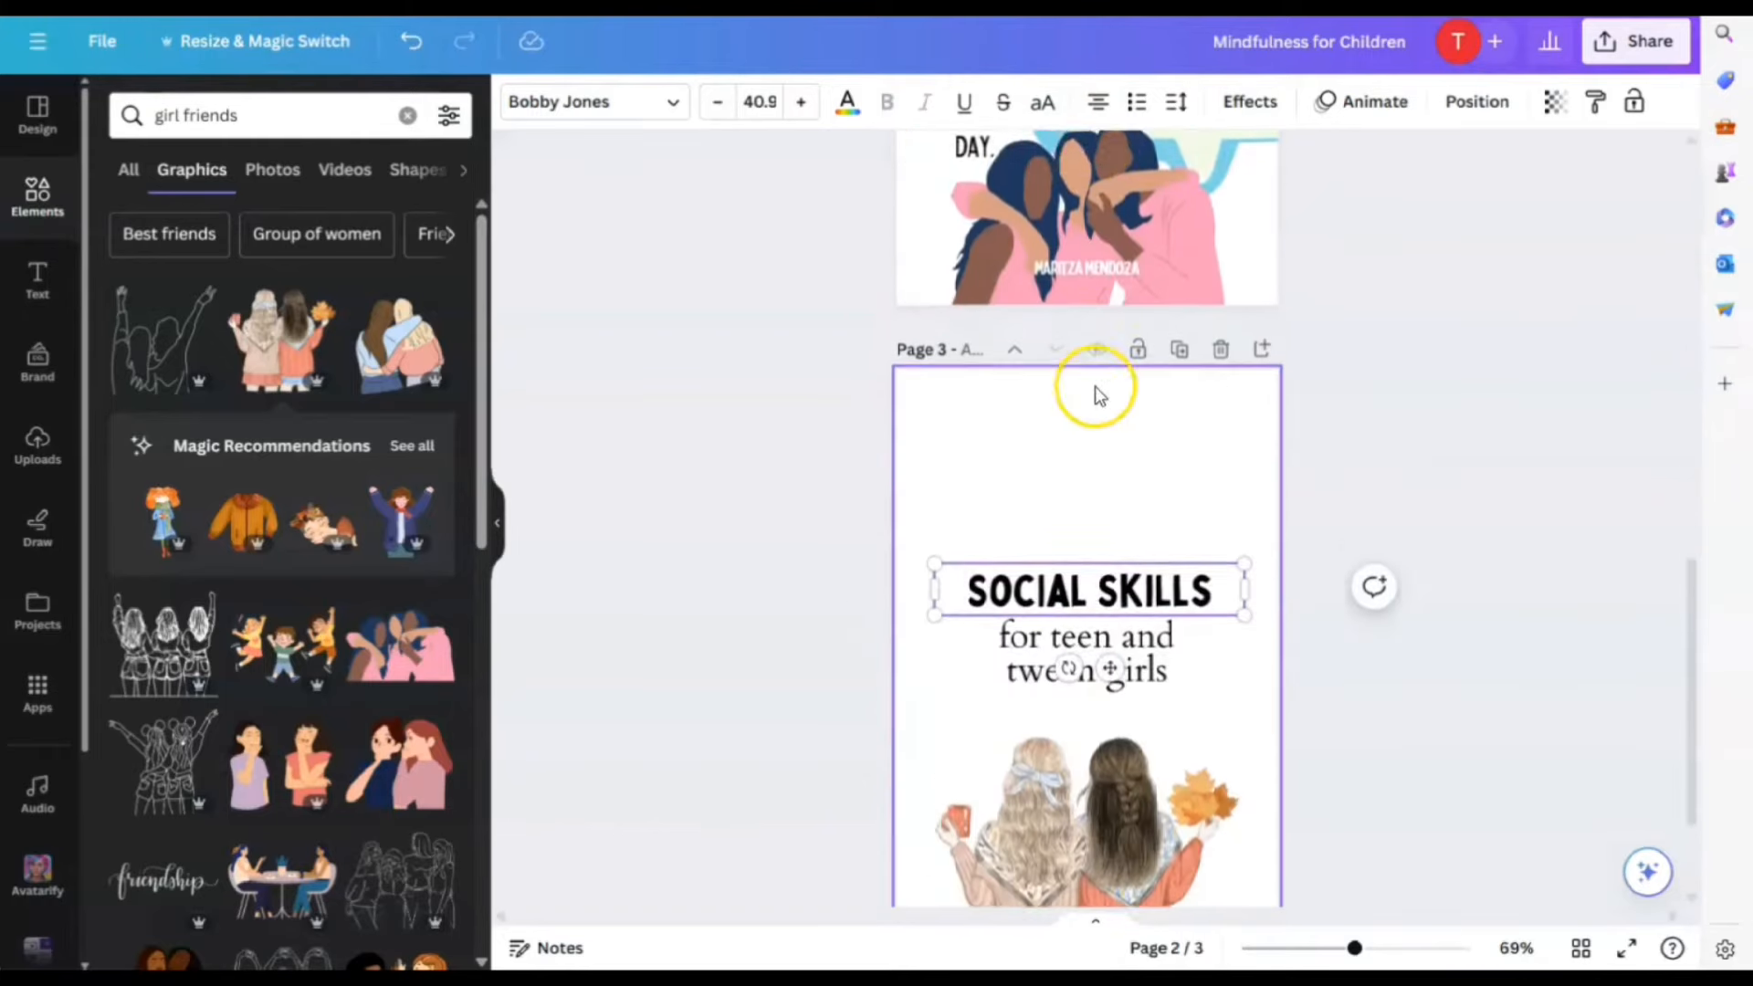
{"action": "scroll", "coordinate": [1105, 380], "scroll_direction": "up", "scroll_amount": 5}
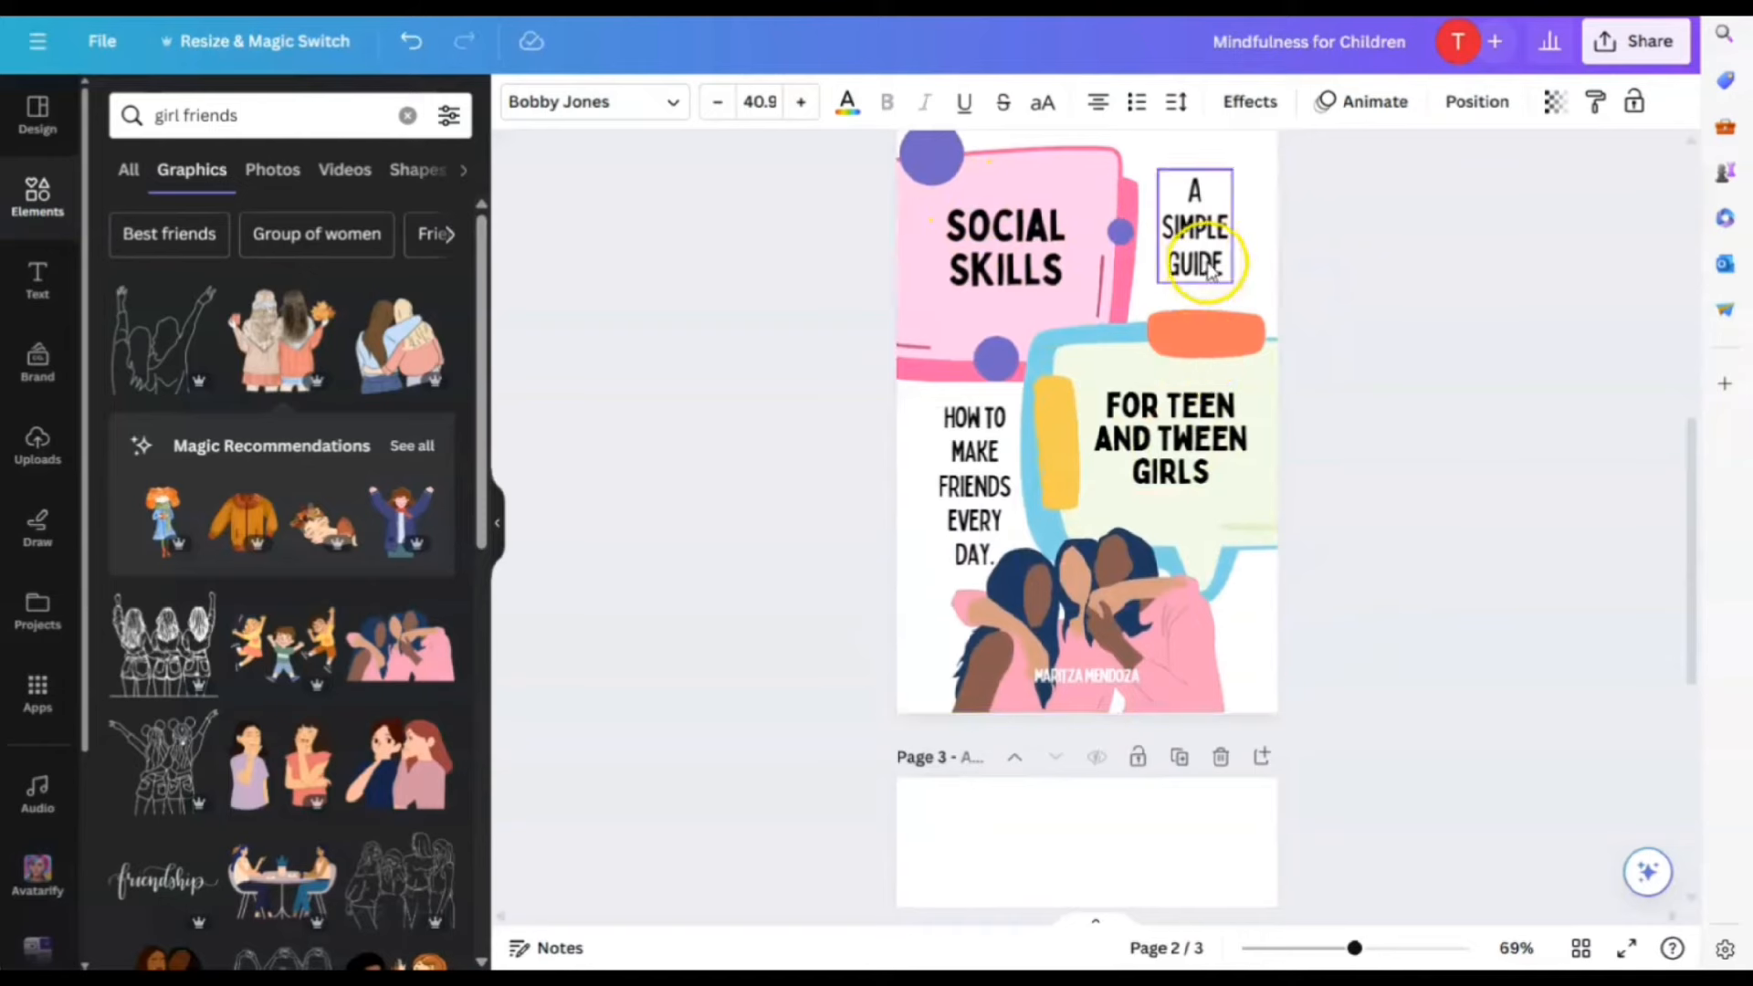
{"action": "scroll", "coordinate": [1223, 411], "scroll_direction": "down", "scroll_amount": 5}
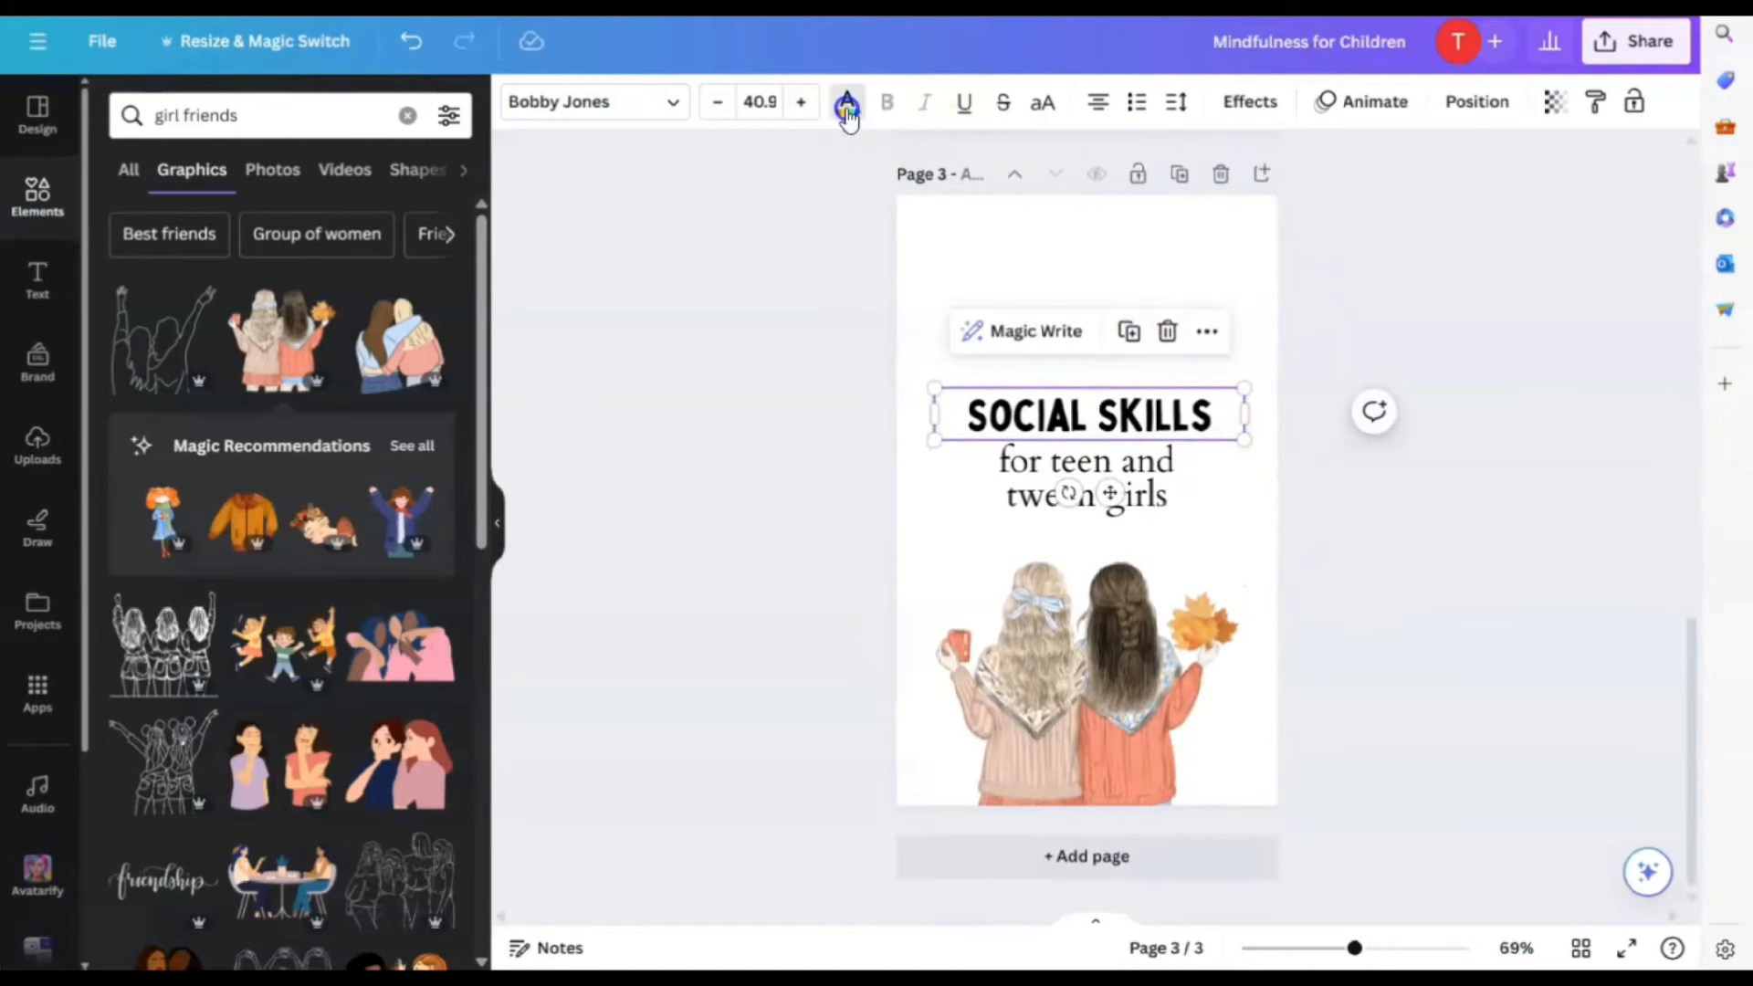
Colour the SOCIAL SKILLS title pink (#c94281)
{"action": "left_click", "coordinate": [847, 107]}
{"action": "left_click", "coordinate": [369, 315]}
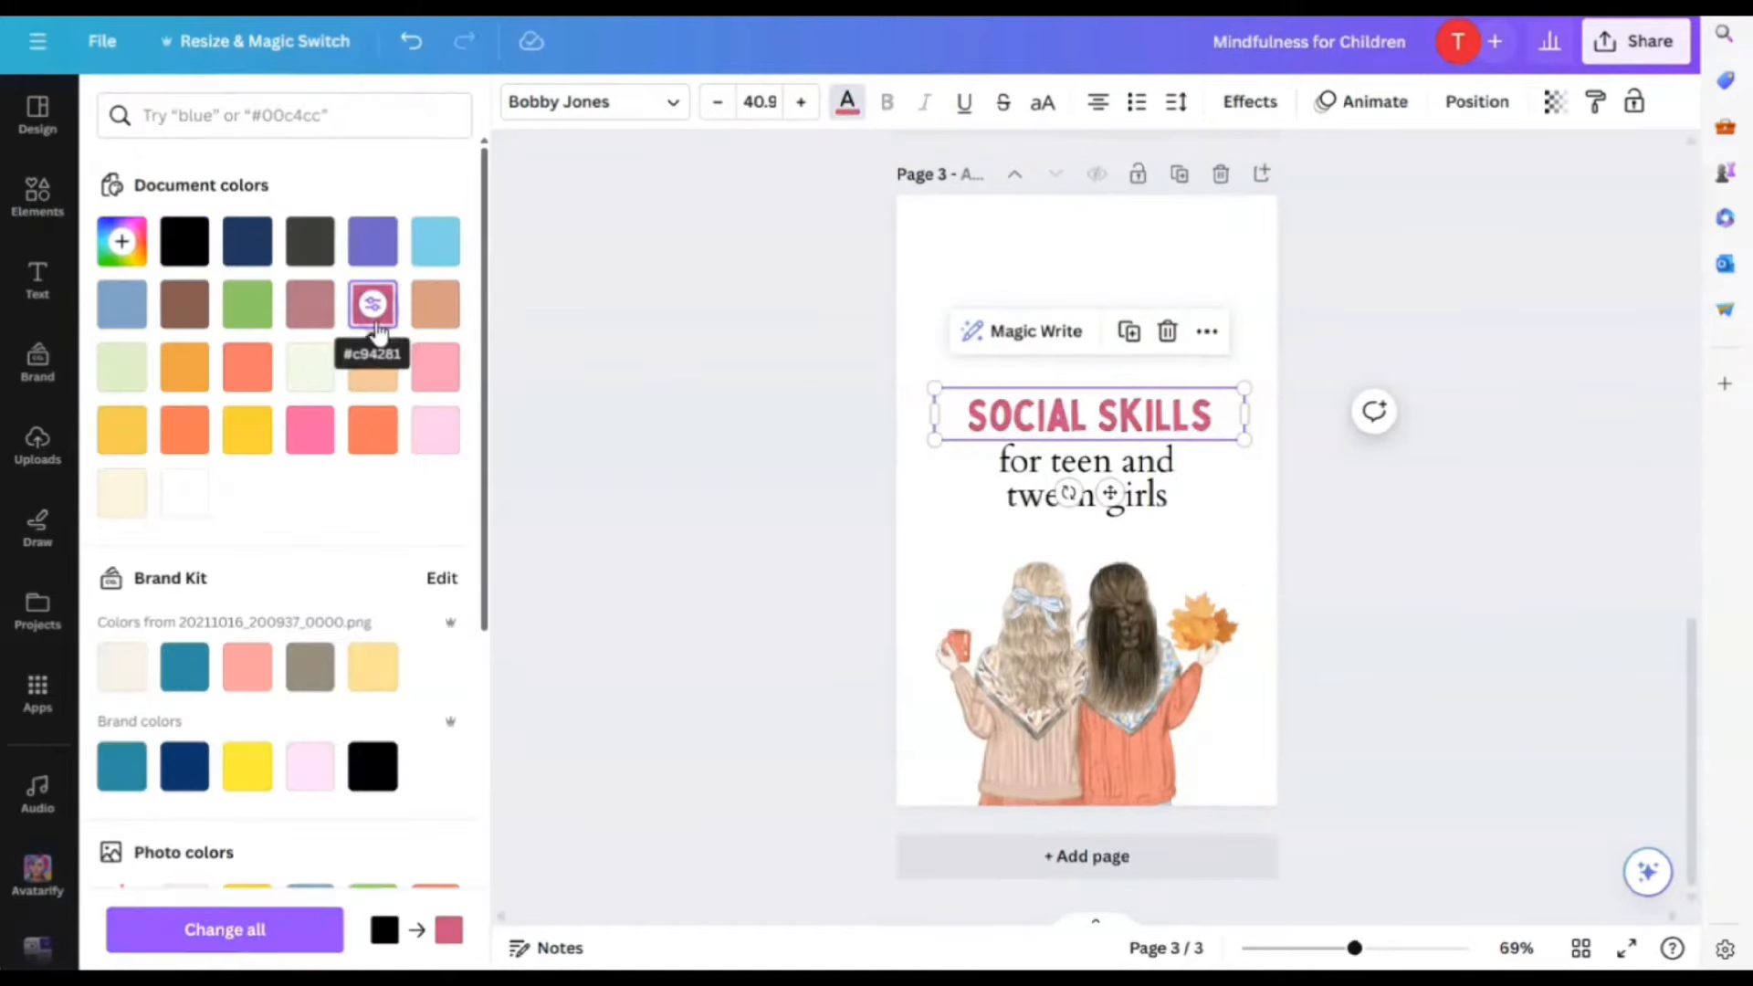
{"action": "left_click", "coordinate": [1412, 486]}
{"action": "scroll", "coordinate": [1342, 603], "scroll_direction": "up", "scroll_amount": 2}
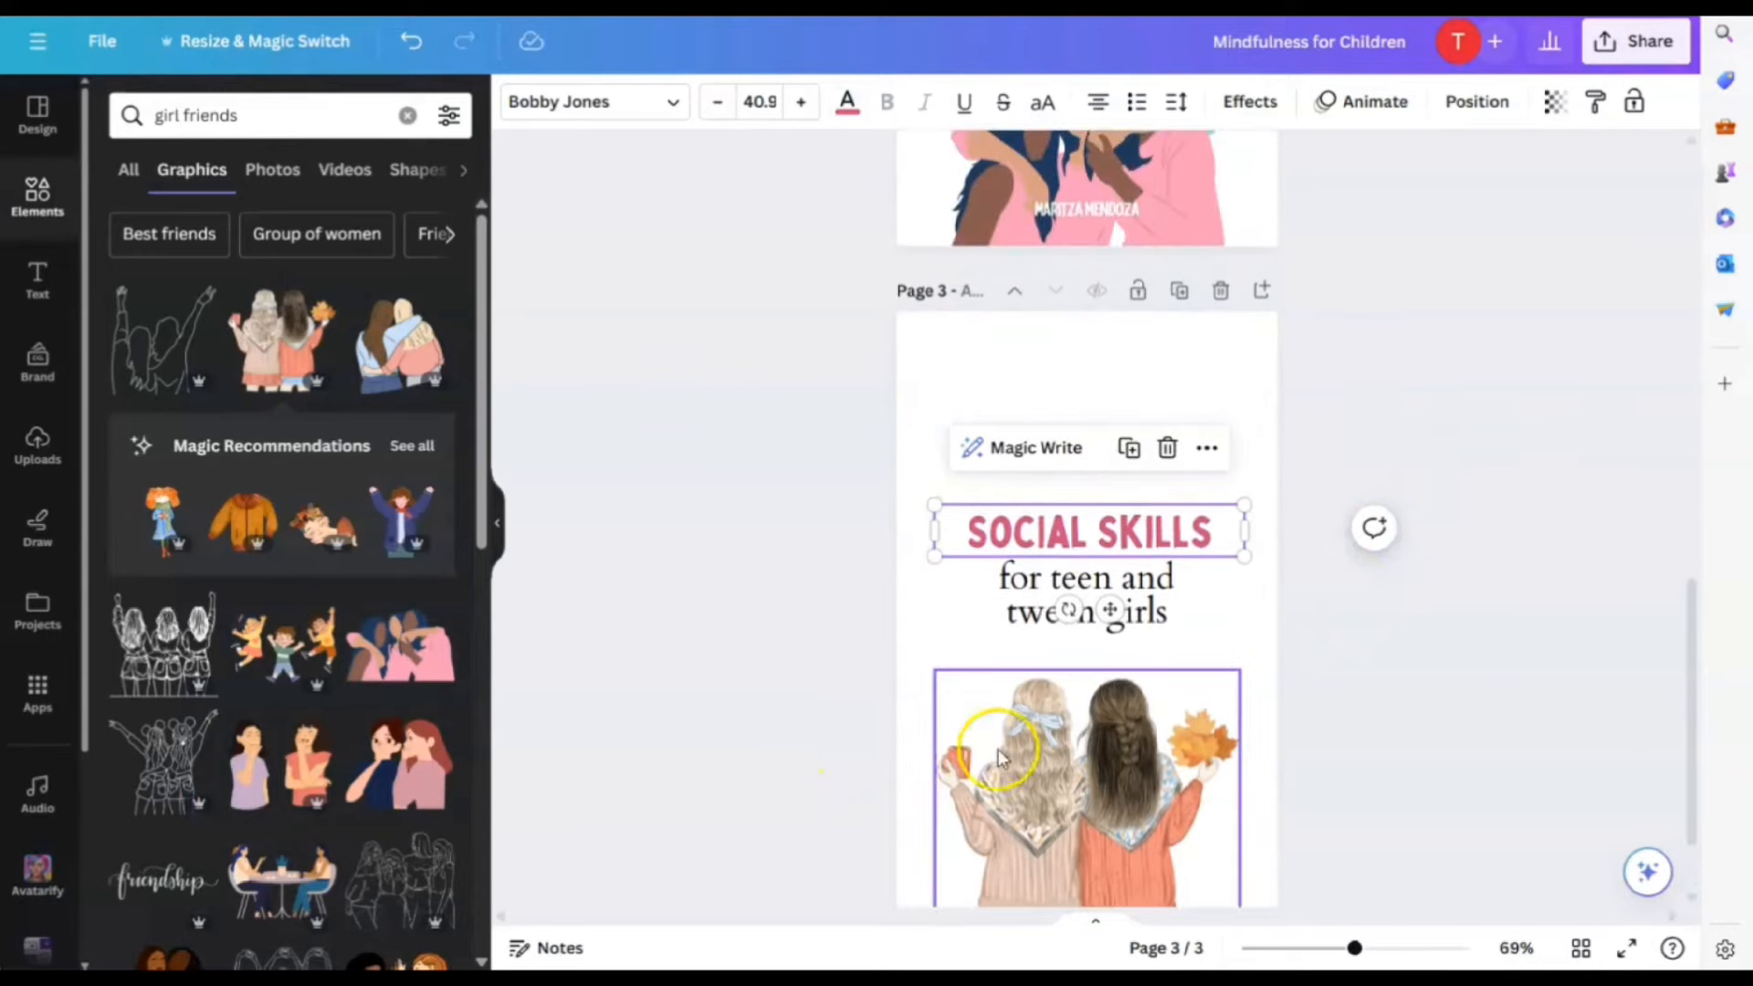
{"action": "scroll", "coordinate": [325, 593], "scroll_direction": "down", "scroll_amount": 6}
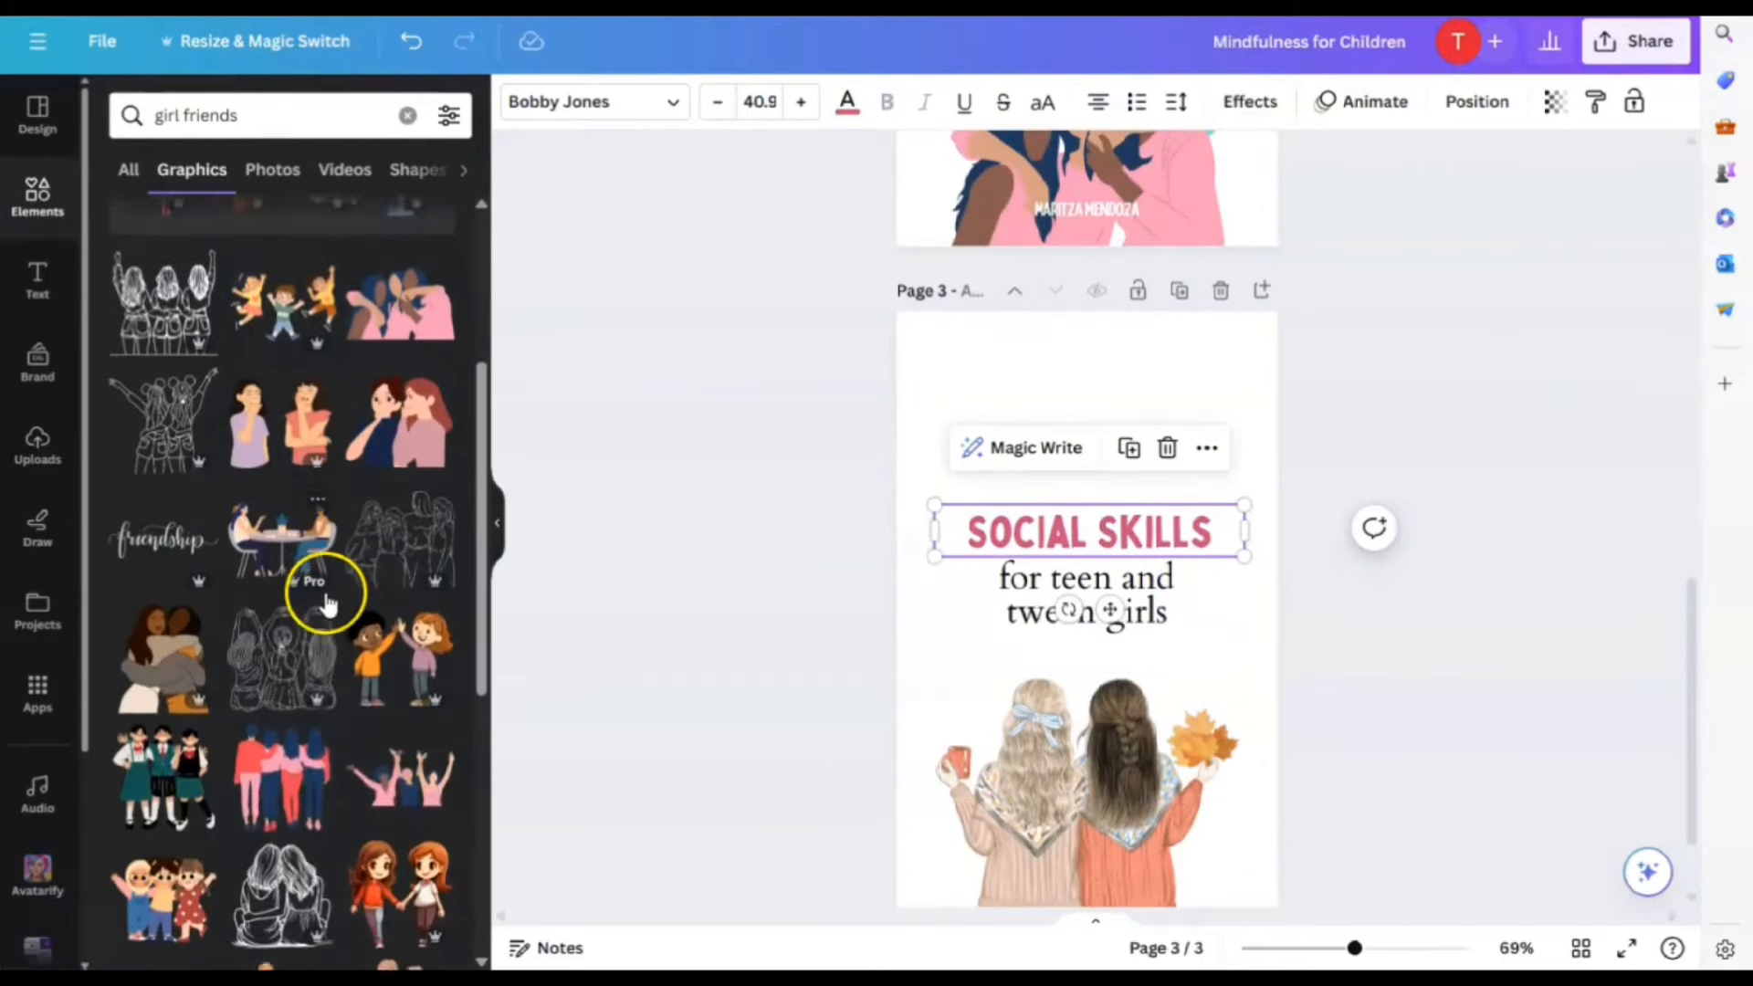
{"action": "scroll", "coordinate": [328, 603], "scroll_direction": "down", "scroll_amount": 4}
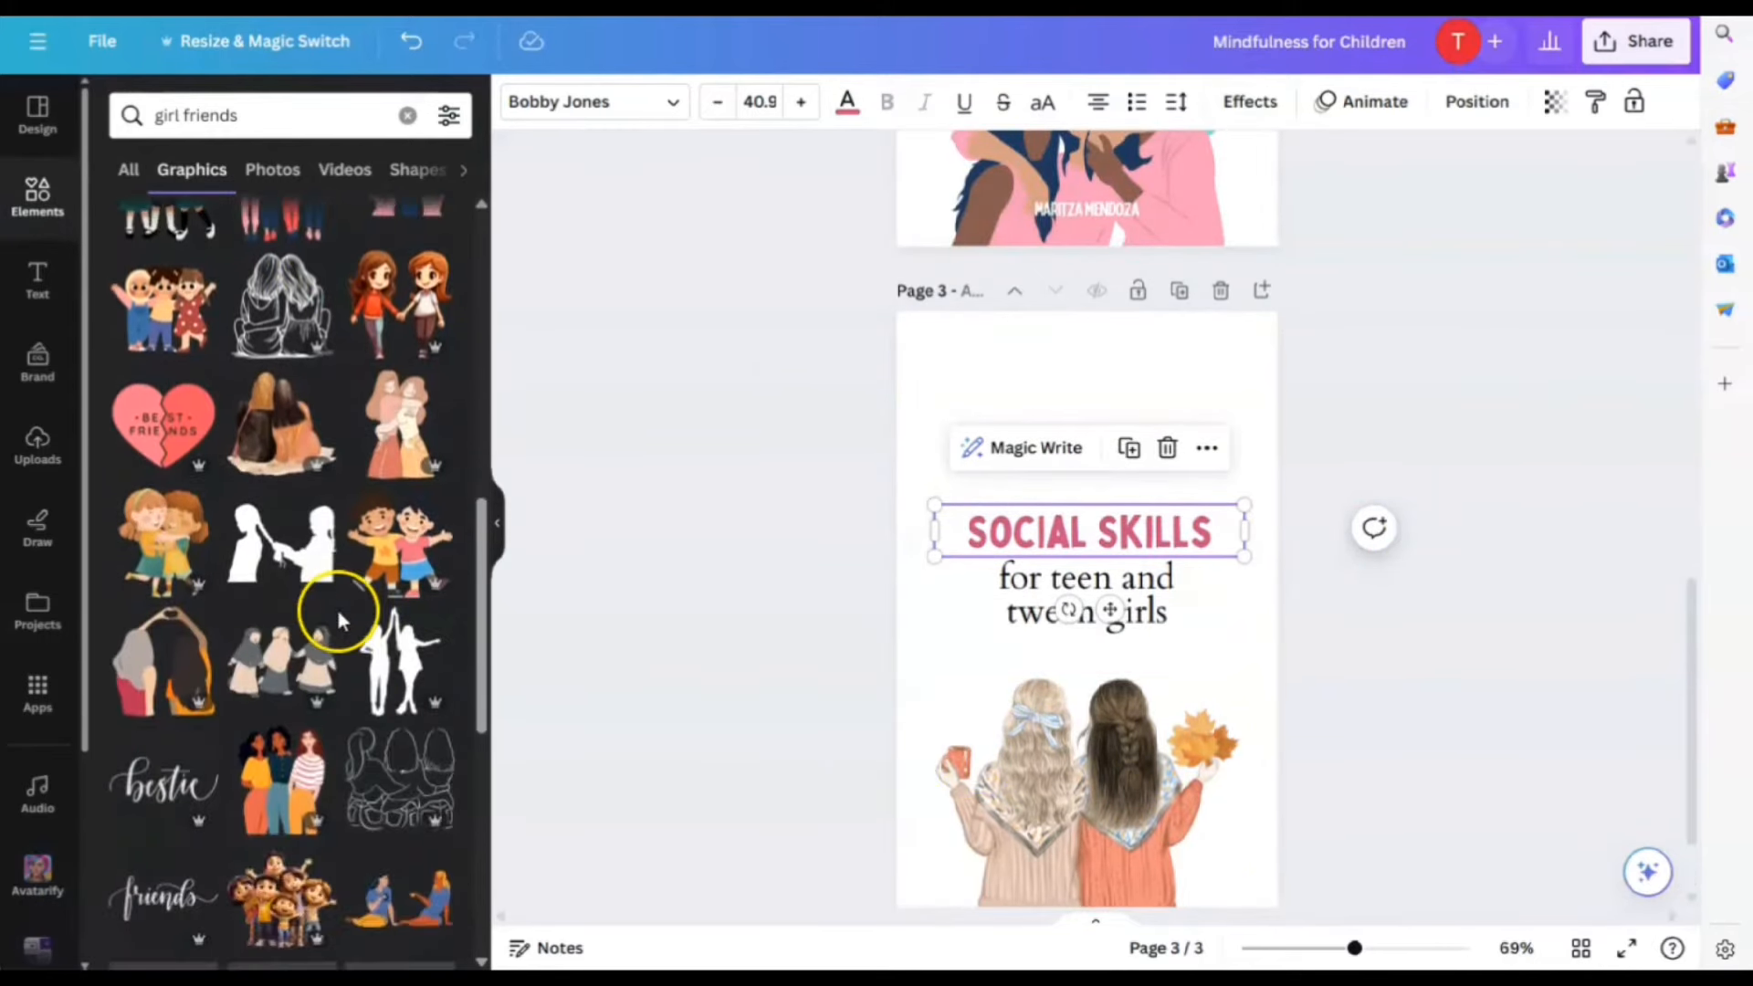
Add the Best Friends heart graphic above SOCIAL SKILLS on page 3
{"action": "left_click", "coordinate": [202, 475]}
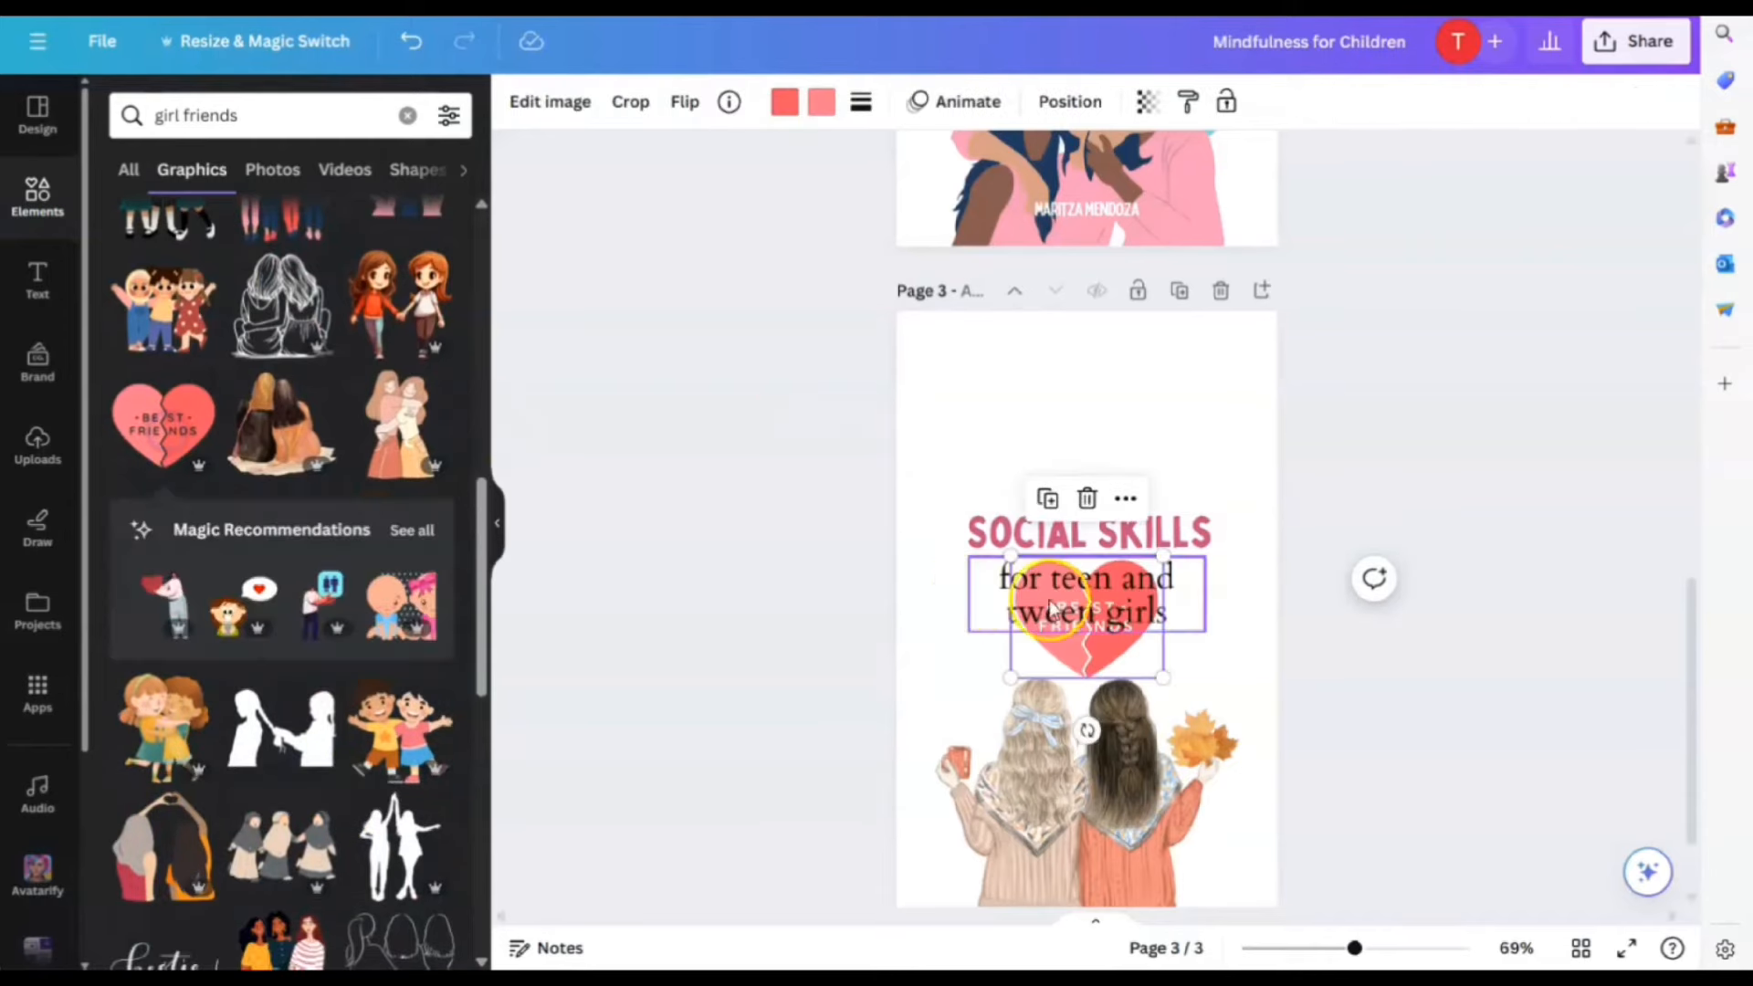
{"action": "left_click_drag", "start_coordinate": [1092, 669], "coordinate": [1098, 481]}
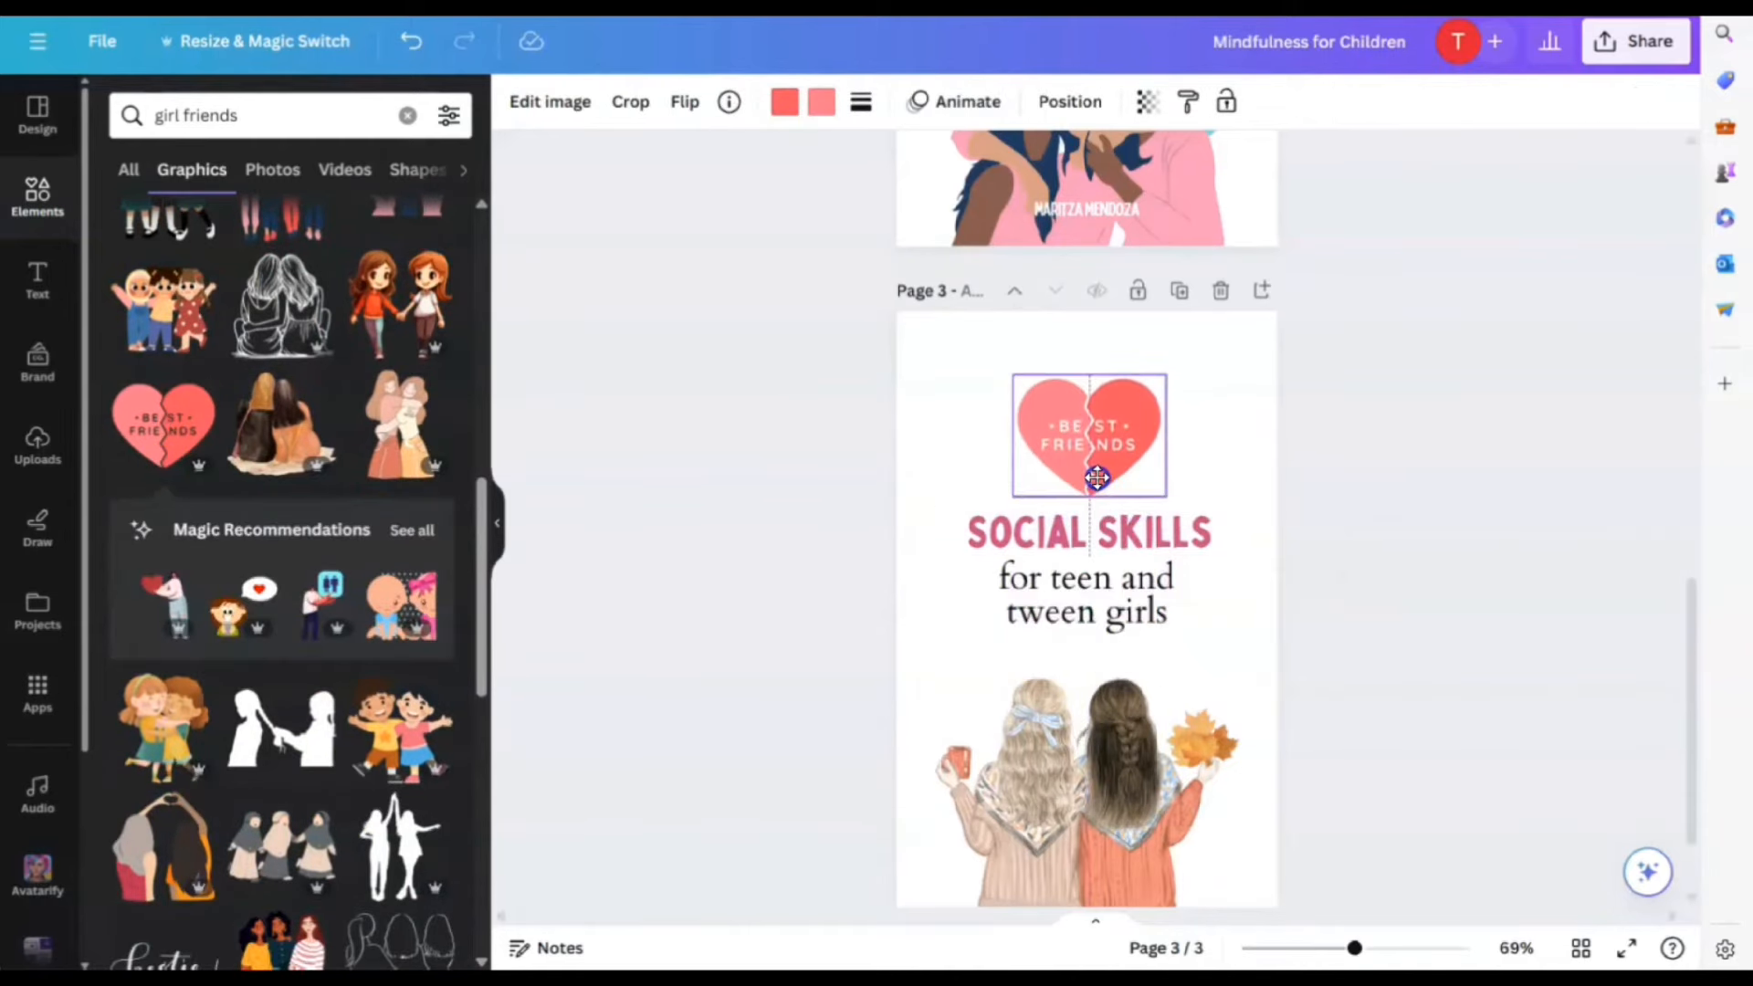
{"action": "left_click", "coordinate": [1367, 618]}
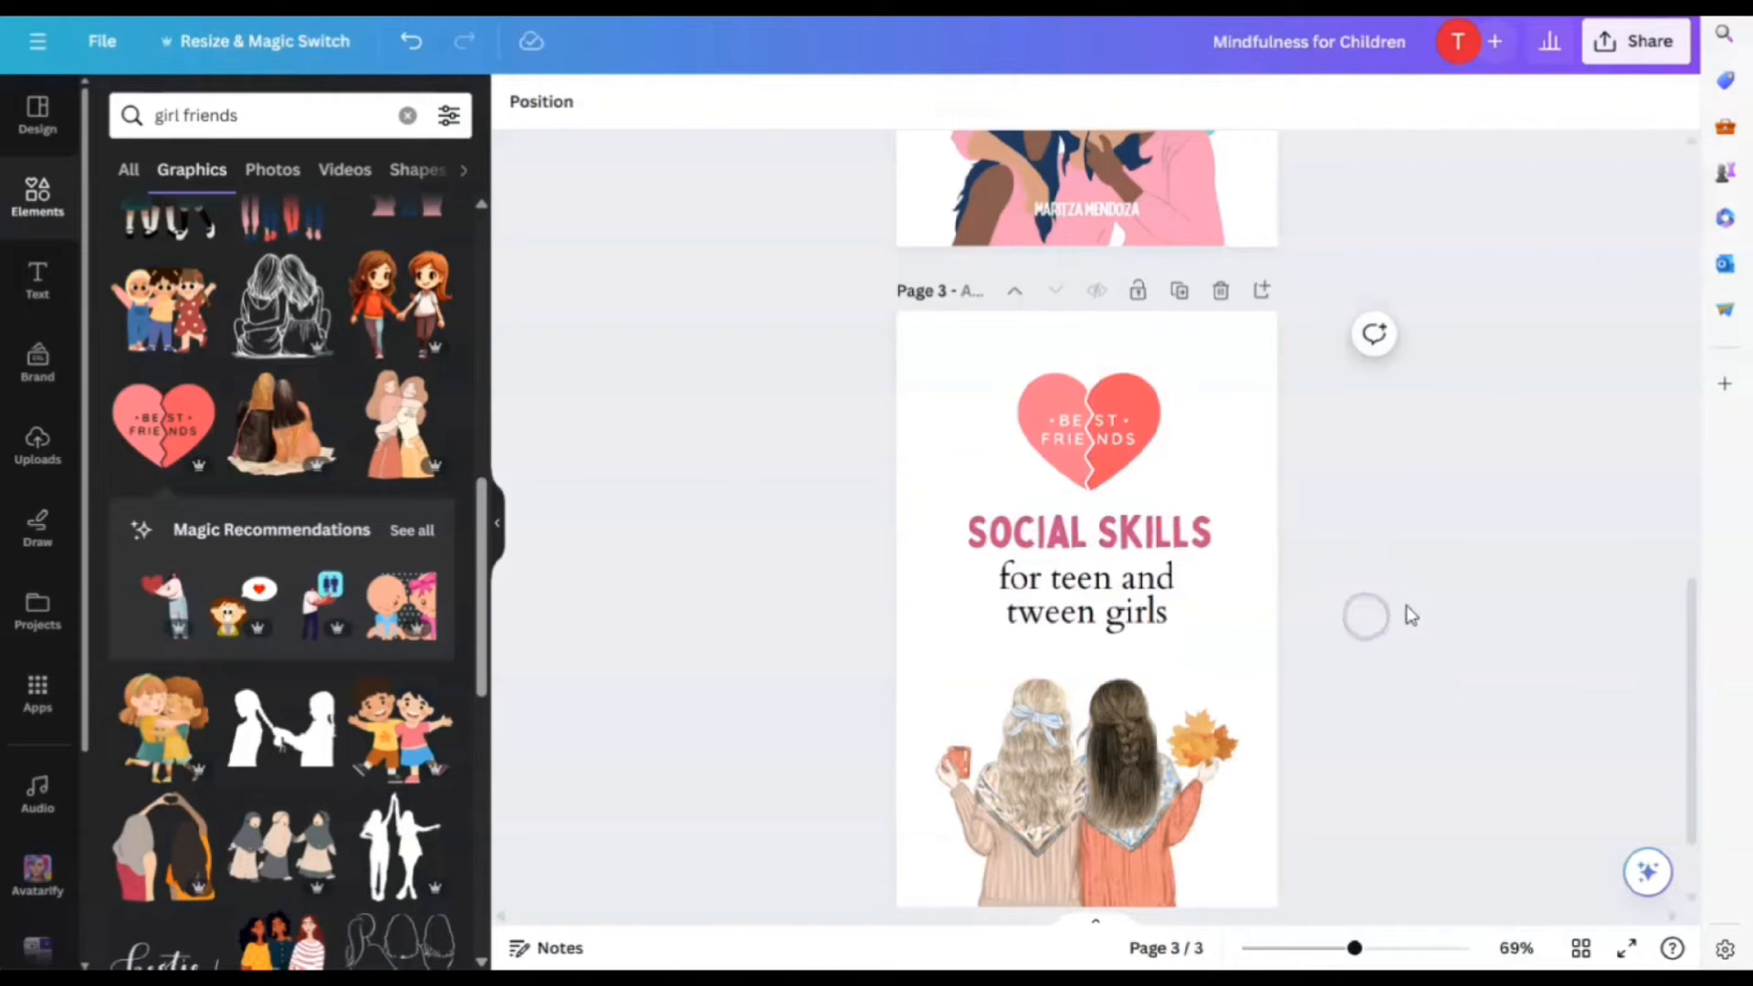
{"action": "left_click", "coordinate": [1124, 433]}
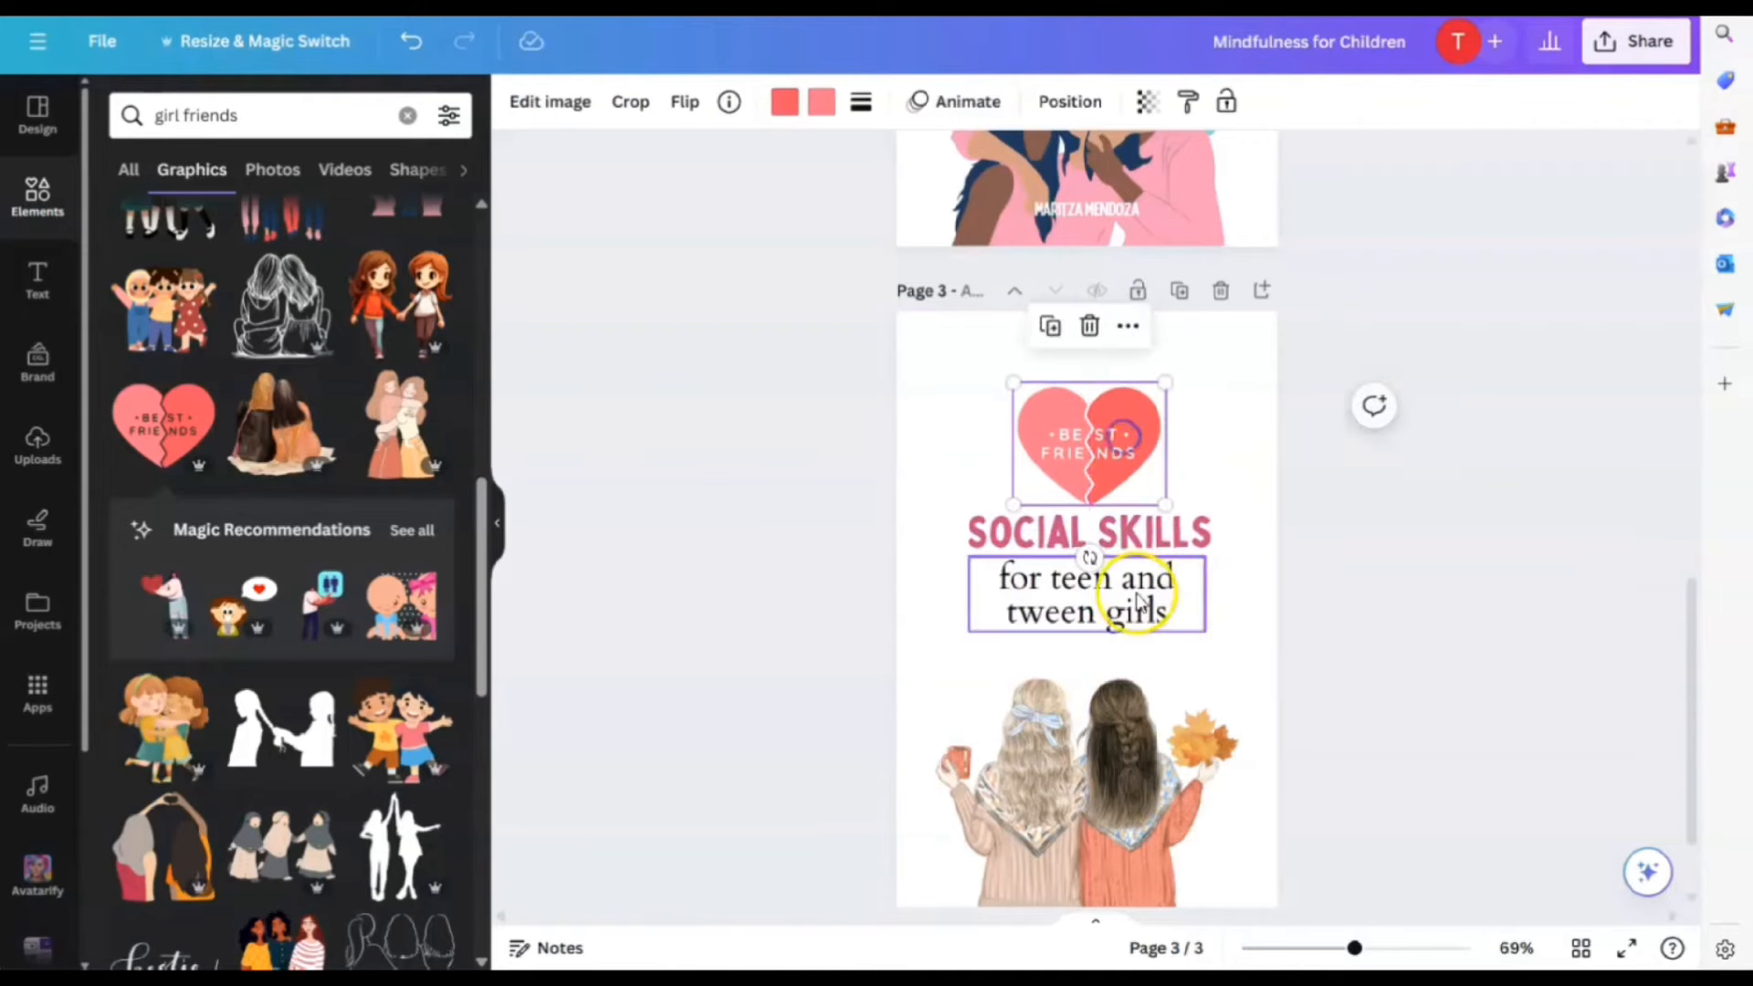
{"action": "scroll", "coordinate": [1503, 580], "scroll_direction": "up", "scroll_amount": 3}
{"action": "scroll", "coordinate": [1570, 557], "scroll_direction": "up", "scroll_amount": 3}
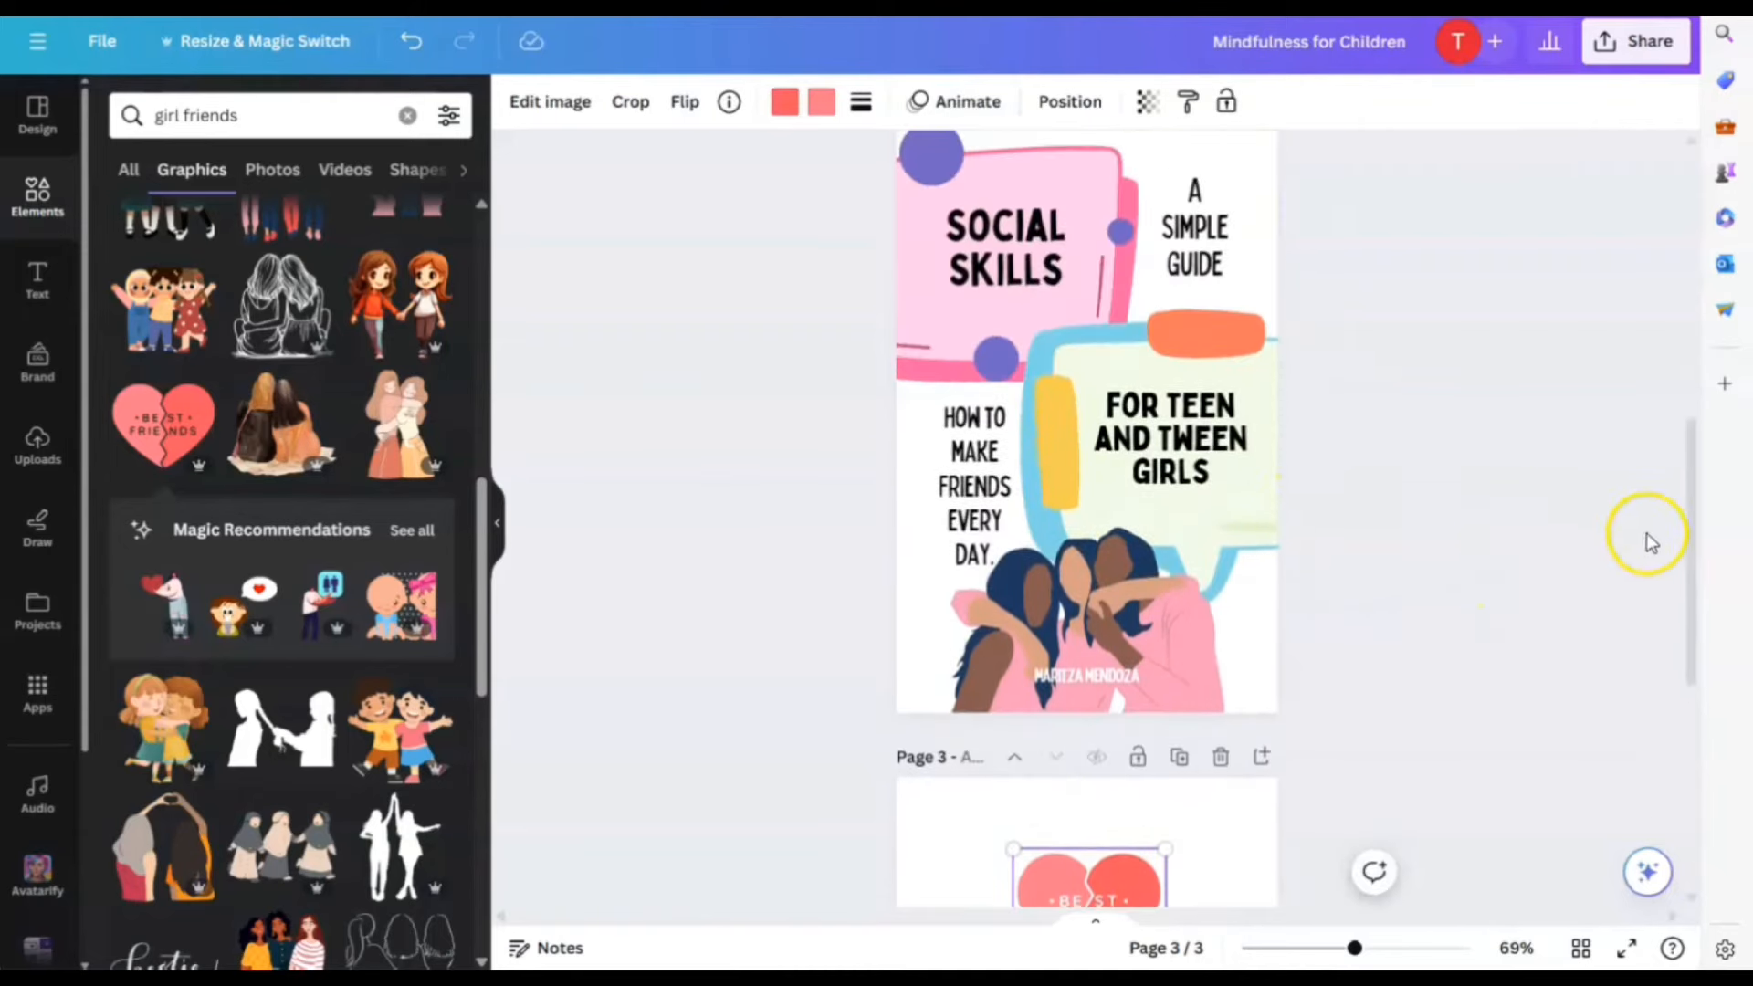
{"action": "scroll", "coordinate": [1634, 536], "scroll_direction": "down", "scroll_amount": 3}
{"action": "scroll", "coordinate": [1625, 529], "scroll_direction": "down", "scroll_amount": 3}
{"action": "scroll", "coordinate": [1652, 552], "scroll_direction": "down", "scroll_amount": 2}
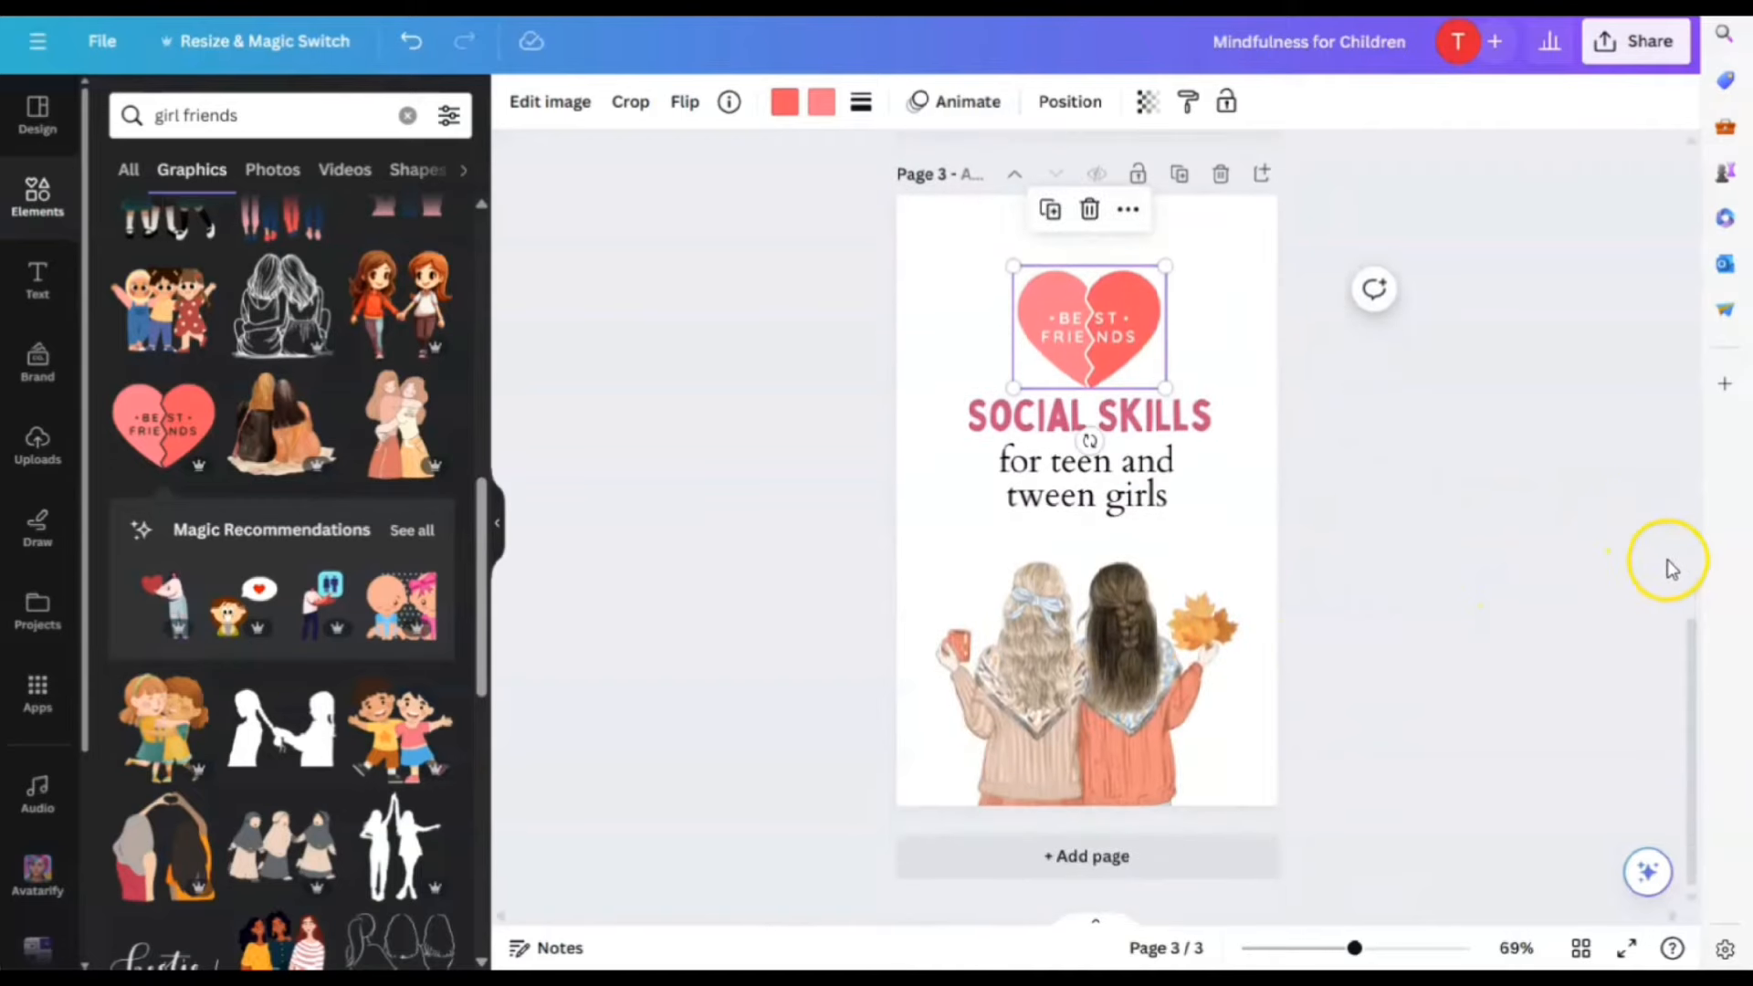
{"action": "scroll", "coordinate": [1664, 568], "scroll_direction": "up", "scroll_amount": 2}
Duplicate the page 2 author credit and place the copy on the illustration's sweaters on page 3
{"action": "left_click", "coordinate": [1114, 219]}
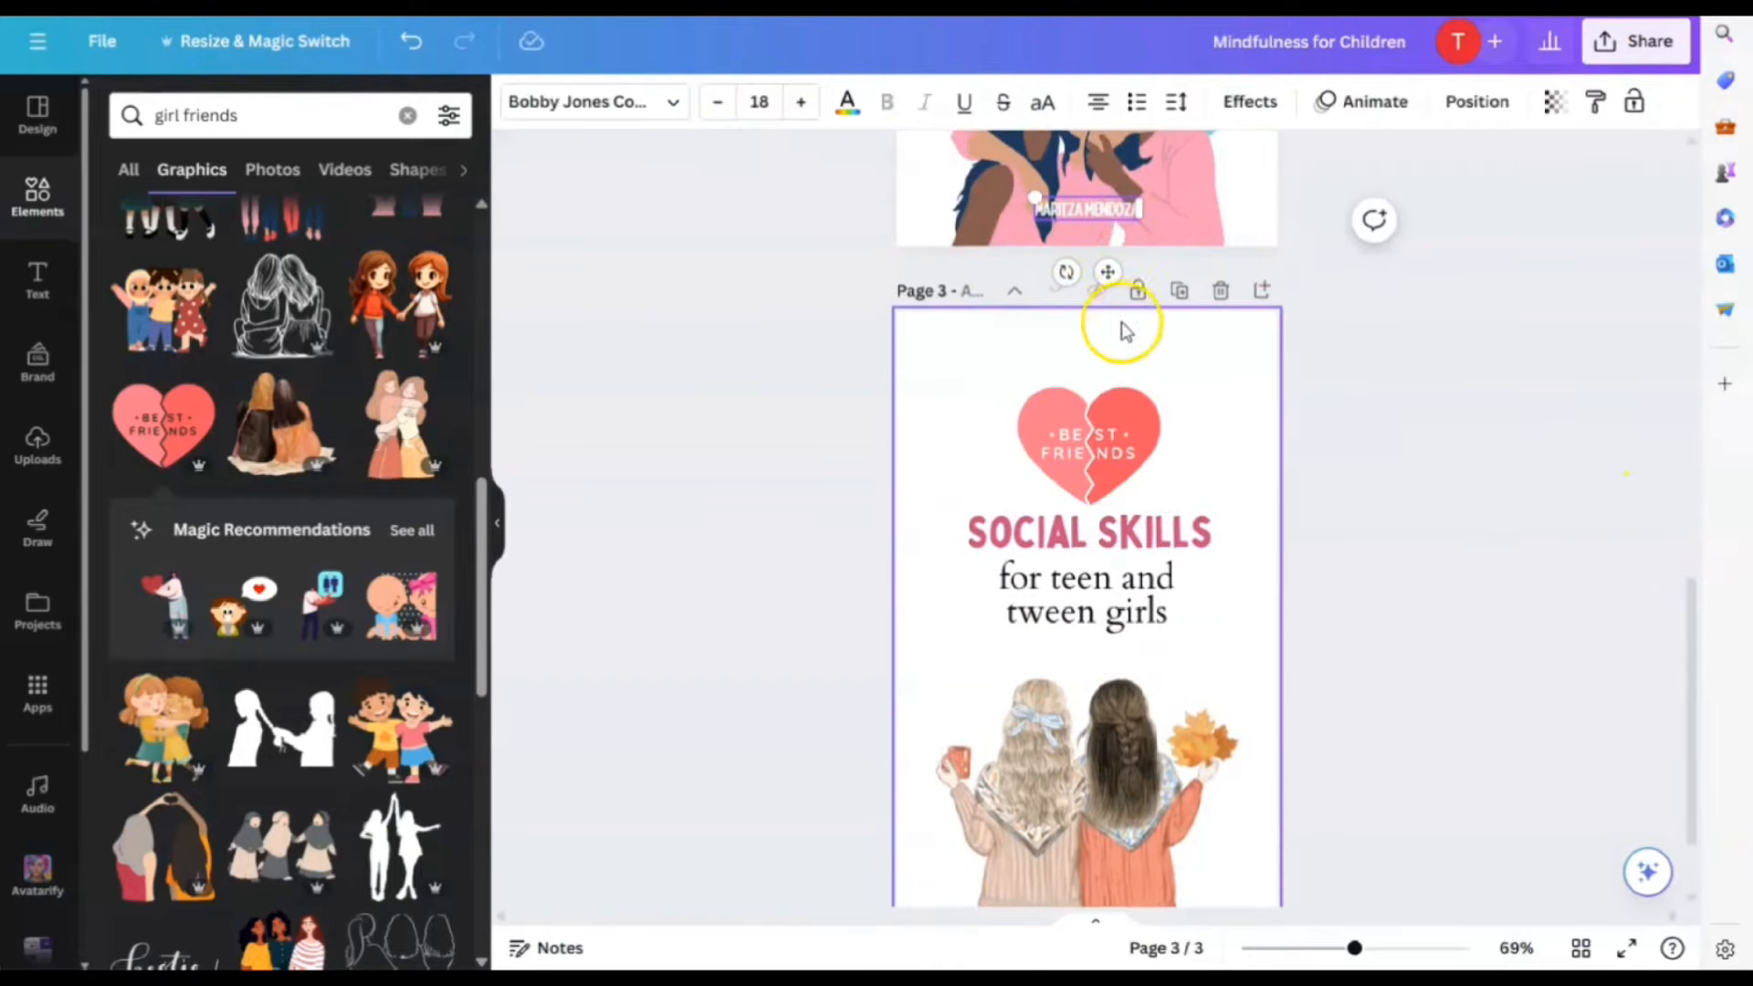
{"action": "scroll", "coordinate": [1119, 310], "scroll_direction": "up", "scroll_amount": 2}
{"action": "left_click", "coordinate": [1125, 257]}
{"action": "left_click_drag", "start_coordinate": [1091, 333], "coordinate": [1072, 743]}
{"action": "left_click", "coordinate": [1507, 701]}
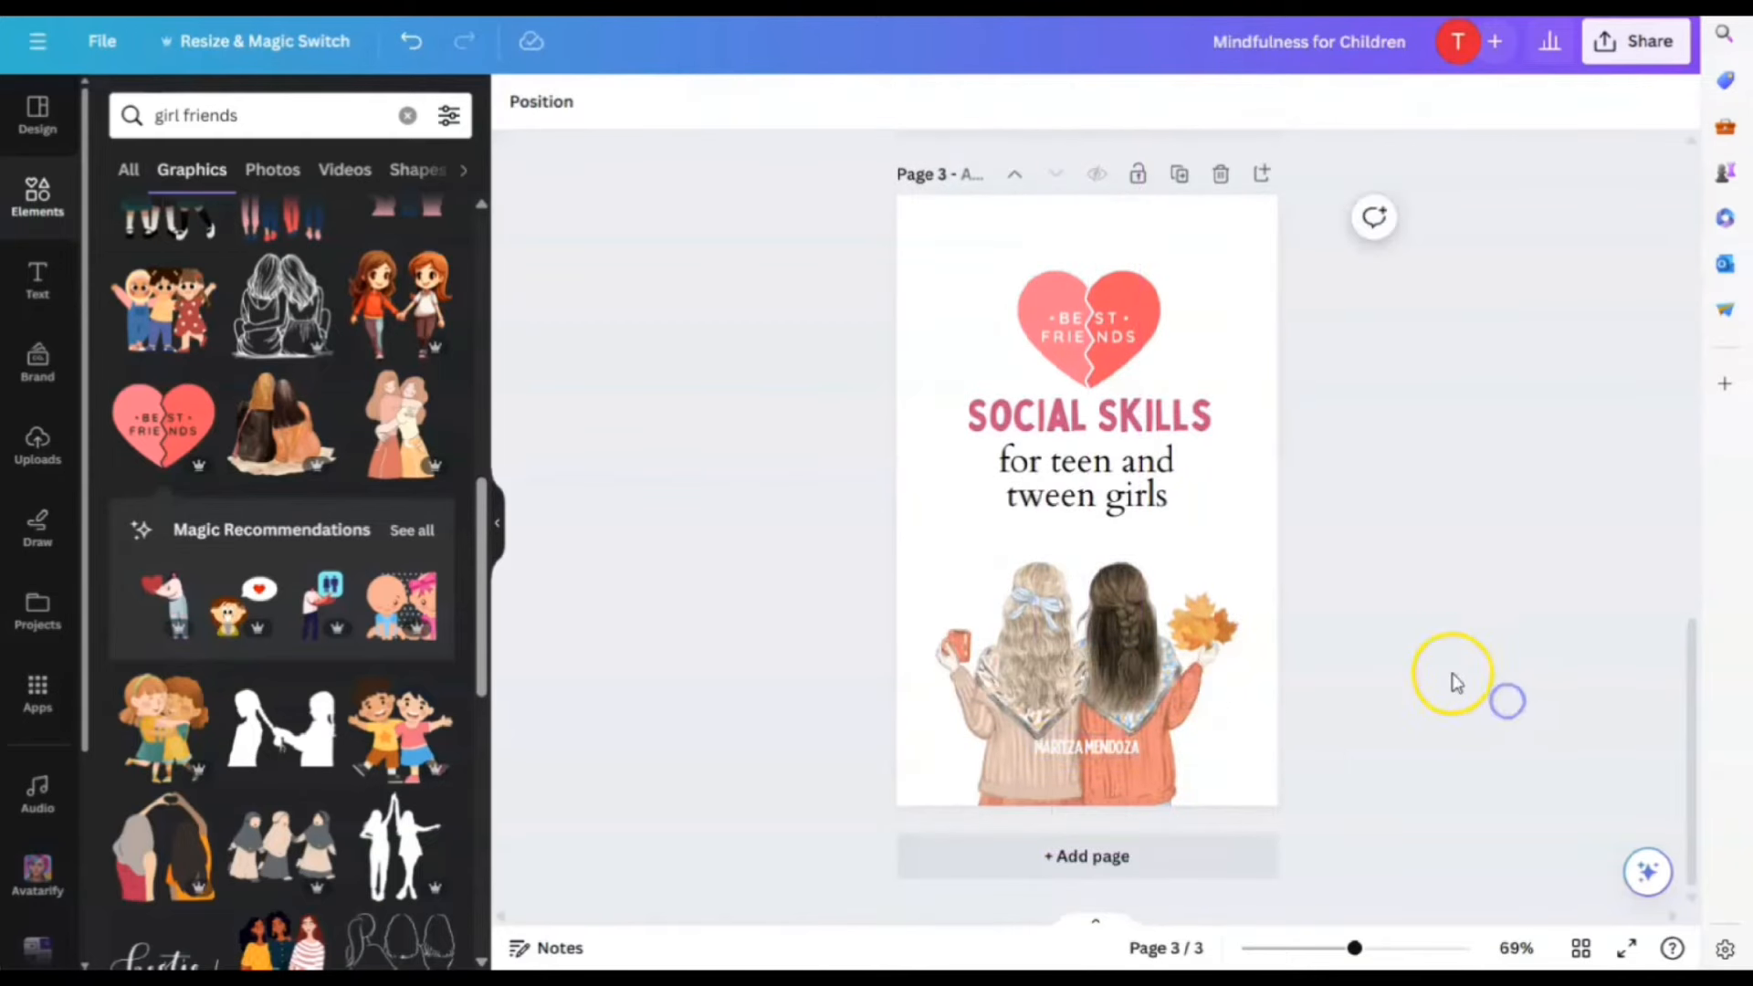
Reduce the subtitle font size to 21.6 so it fits on one line
{"action": "scroll", "coordinate": [1451, 667], "scroll_direction": "up", "scroll_amount": 2}
{"action": "left_click_drag", "start_coordinate": [1066, 590], "coordinate": [1062, 609]}
{"action": "left_click", "coordinate": [702, 101]}
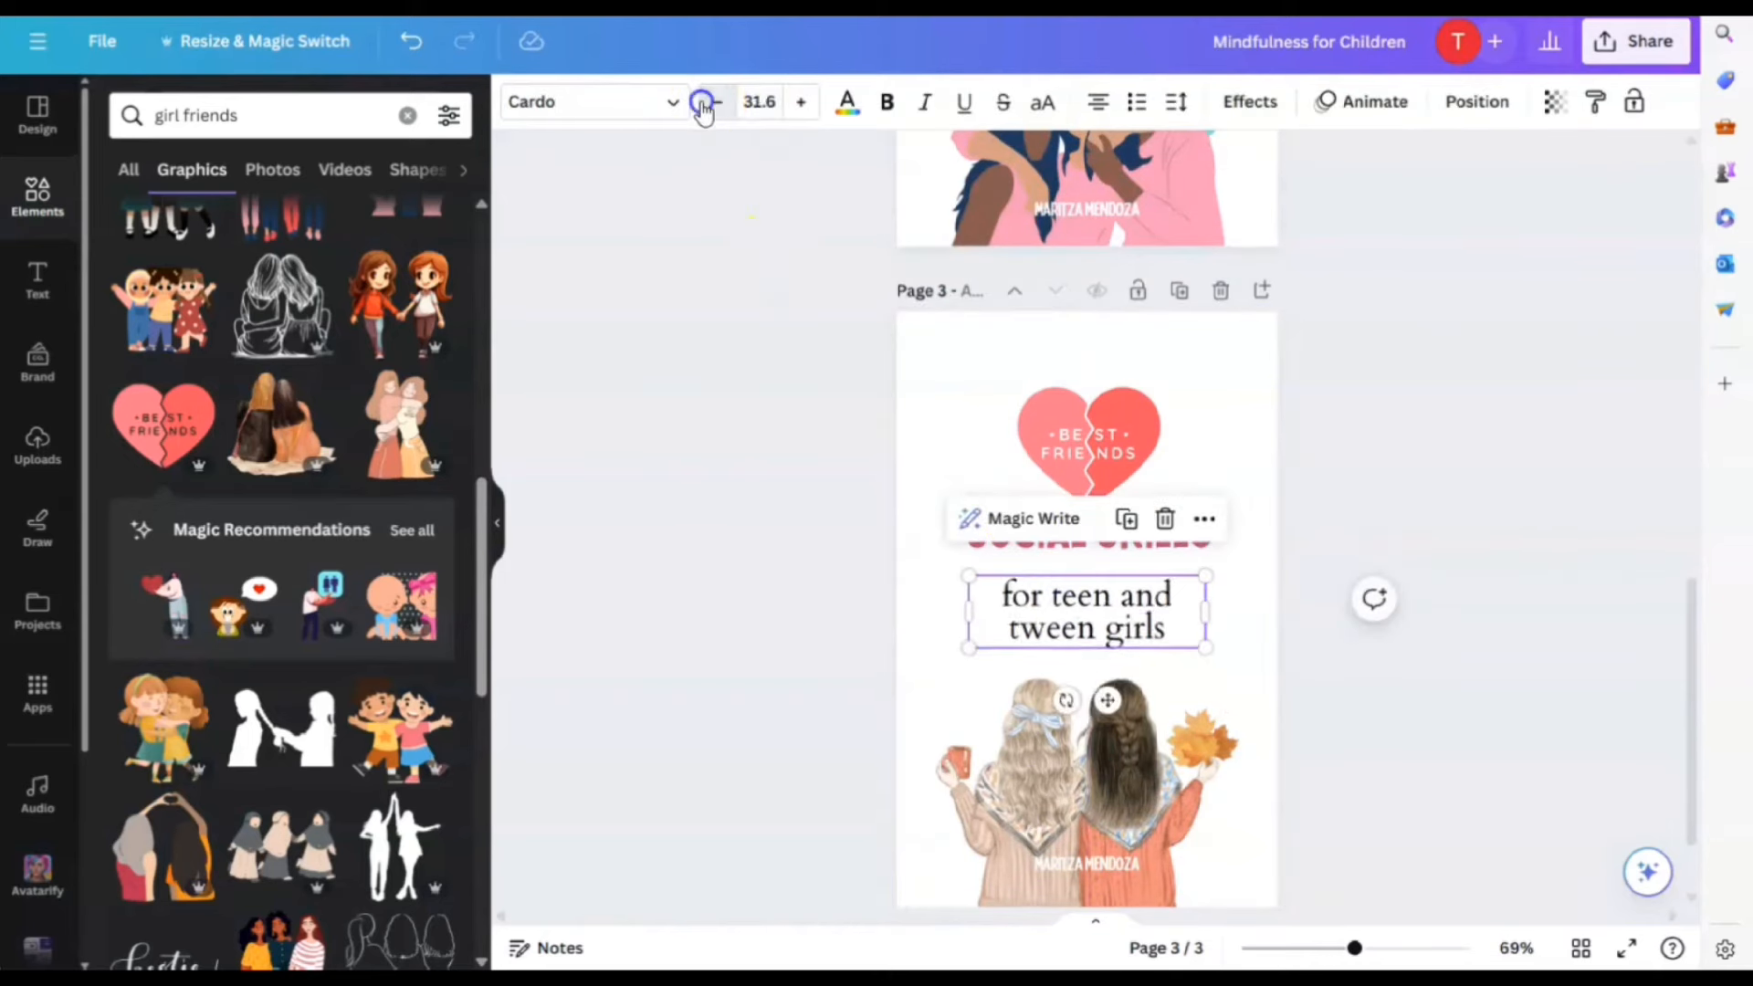
{"action": "left_click", "coordinate": [702, 101]}
{"action": "left_click", "coordinate": [702, 101]}
{"action": "left_click", "coordinate": [702, 102]}
{"action": "left_click", "coordinate": [702, 101]}
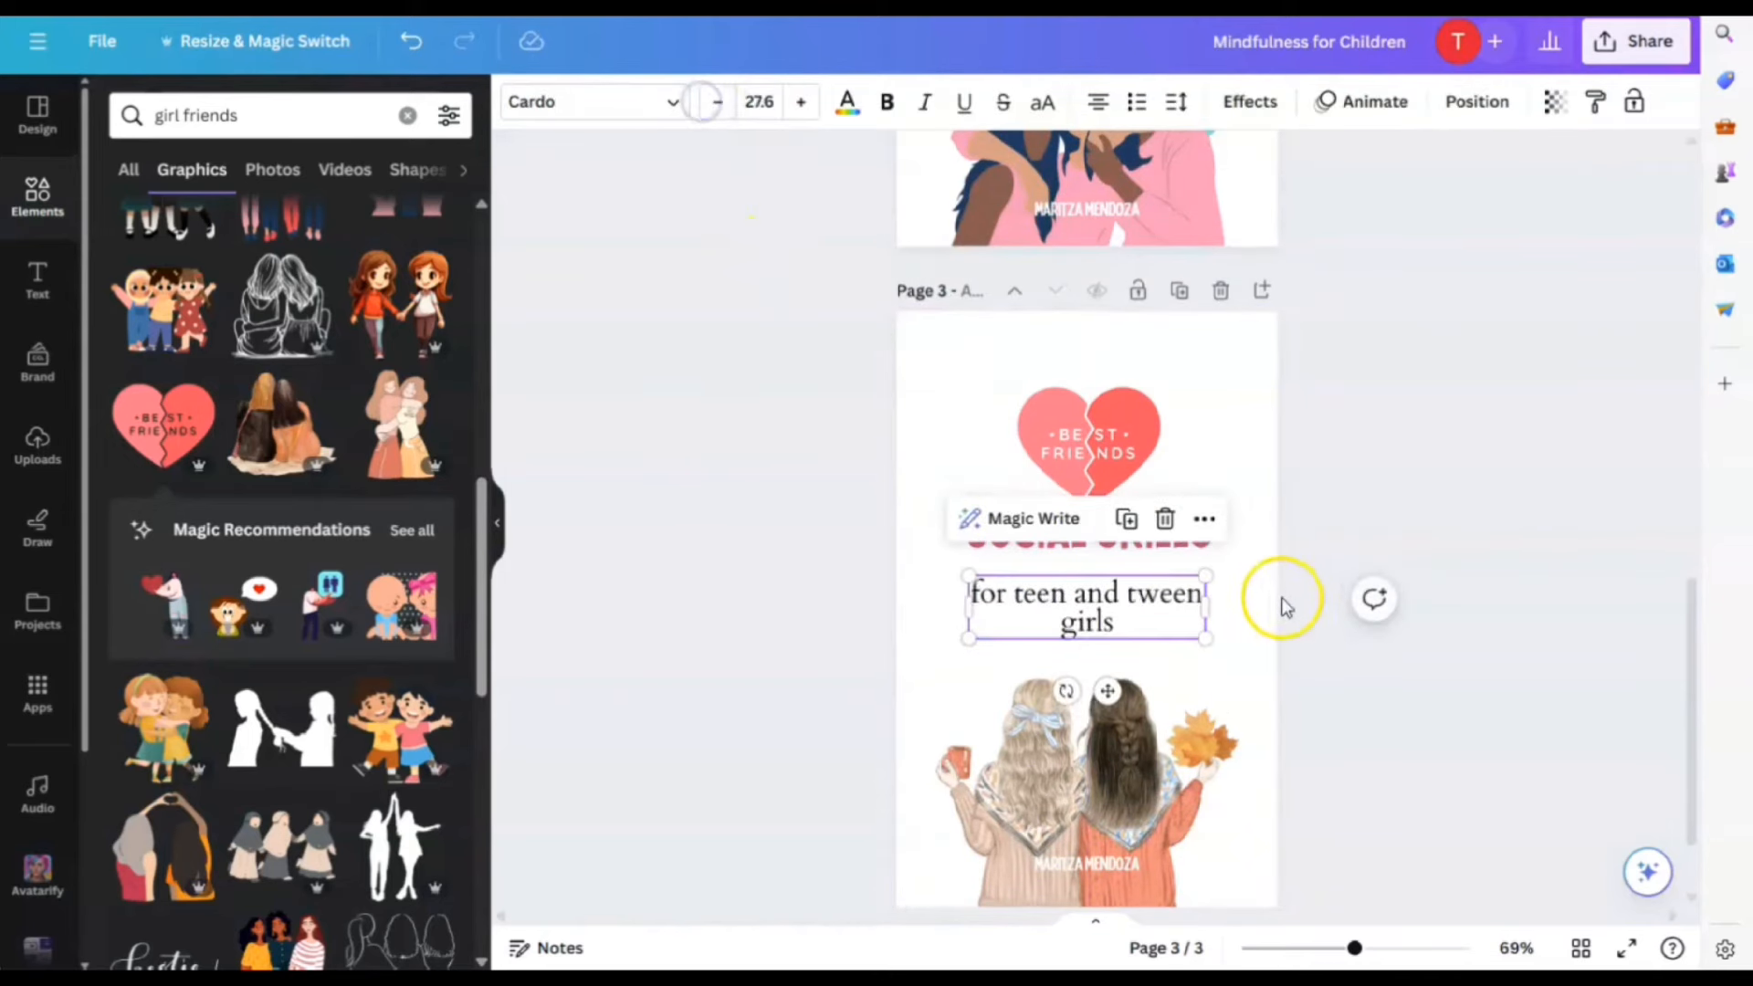
{"action": "left_click", "coordinate": [716, 111]}
{"action": "left_click", "coordinate": [716, 111]}
{"action": "left_click", "coordinate": [716, 112]}
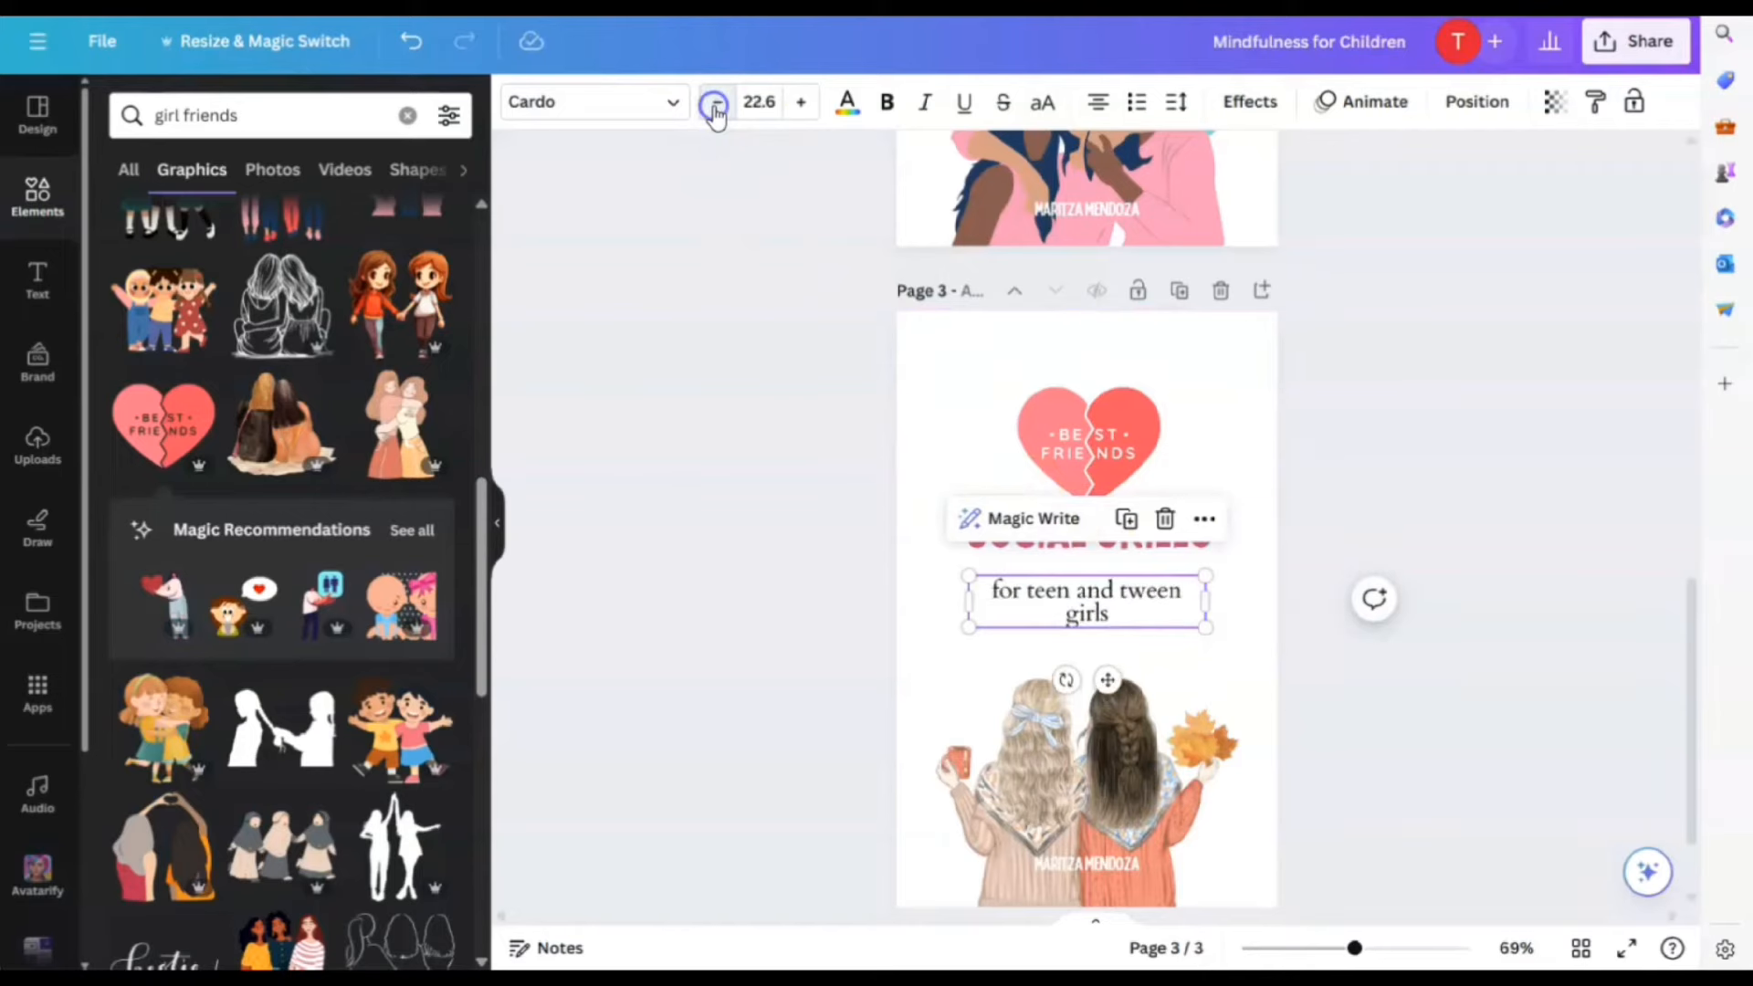
{"action": "left_click", "coordinate": [716, 108]}
Shift the subtitle, SOCIAL SKILLS heading and heart graphic slightly lower
{"action": "left_click_drag", "start_coordinate": [1115, 594], "coordinate": [1114, 629]}
{"action": "left_click_drag", "start_coordinate": [1138, 519], "coordinate": [1138, 564]}
{"action": "left_click_drag", "start_coordinate": [1125, 427], "coordinate": [1136, 468]}
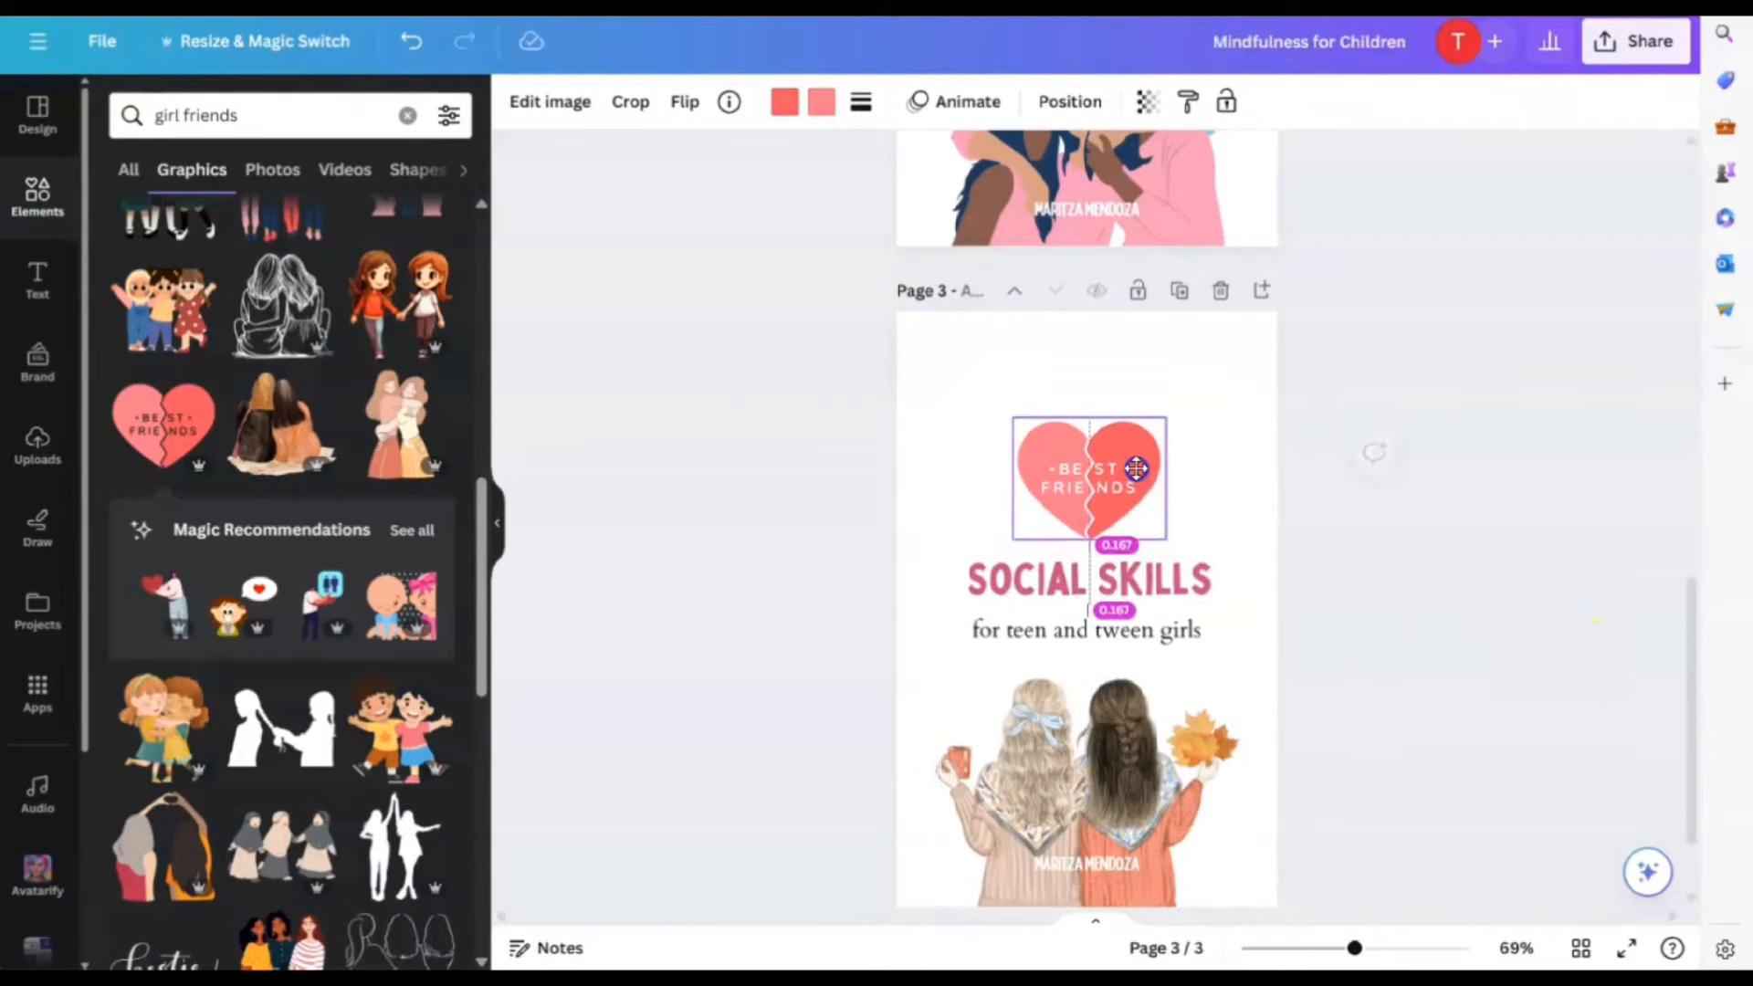
{"action": "left_click", "coordinate": [1403, 630]}
{"action": "scroll", "coordinate": [1486, 731], "scroll_direction": "down", "scroll_amount": 1}
{"action": "scroll", "coordinate": [1537, 721], "scroll_direction": "up", "scroll_amount": 3}
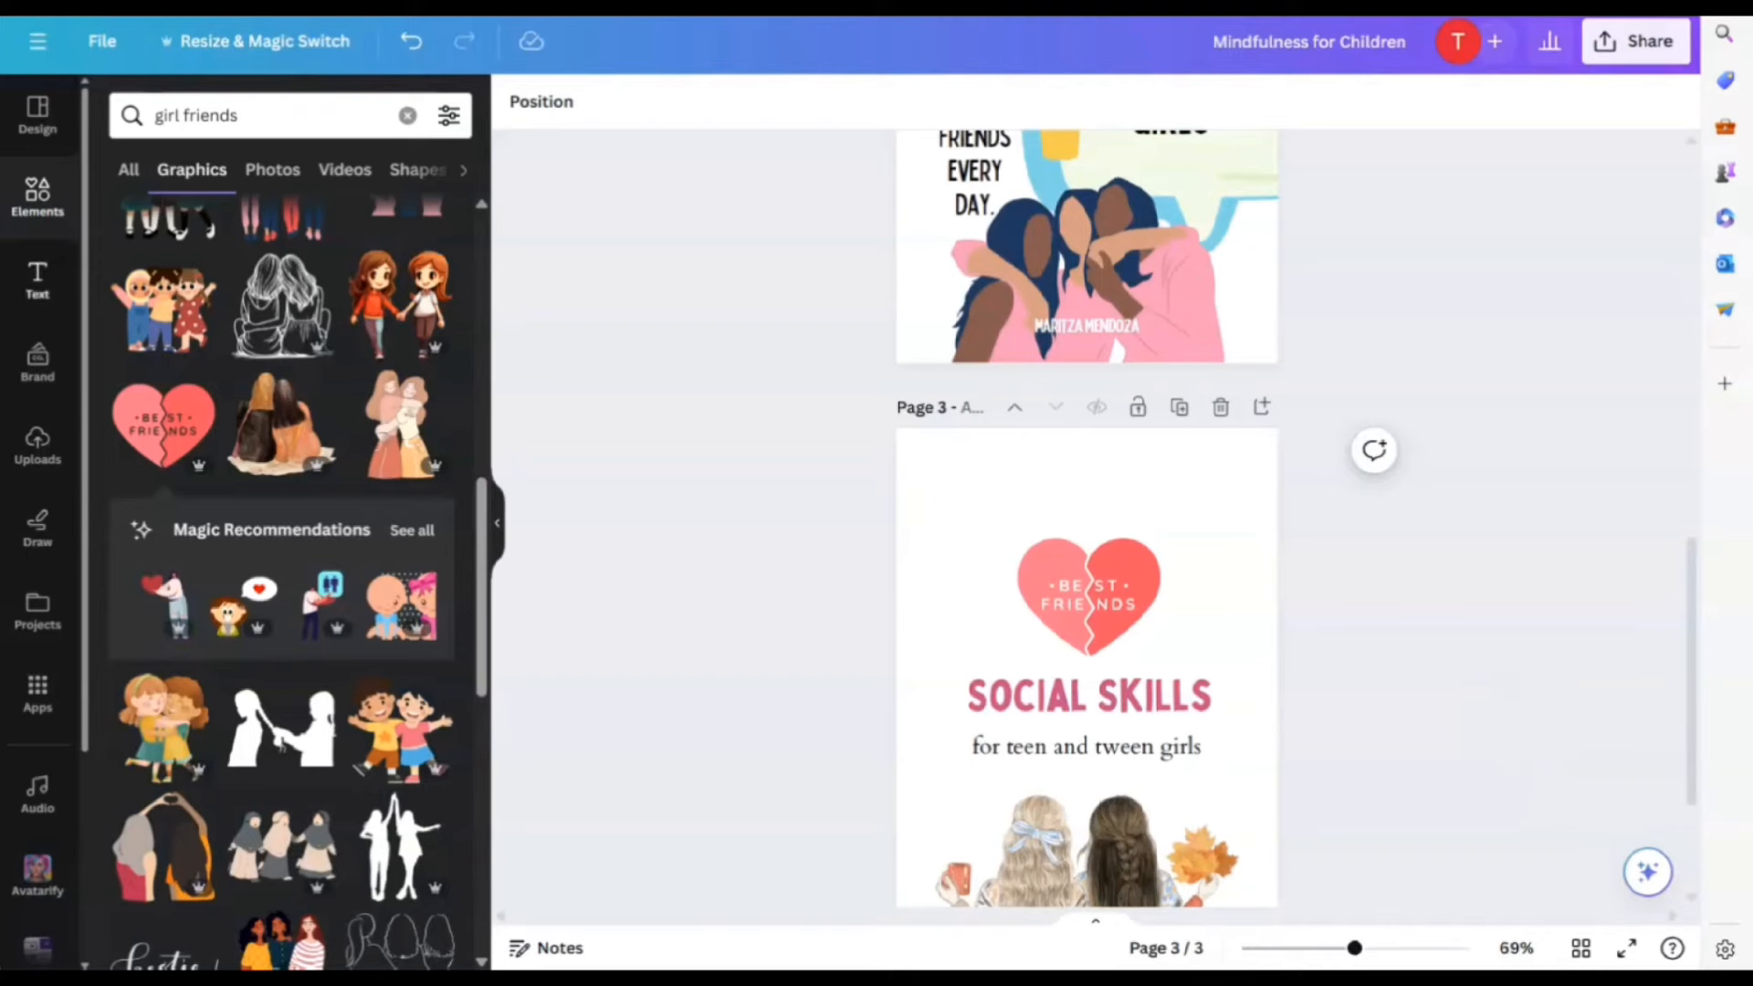
Search graphics for 'flower' and add a wildflower graphic near the top of page 3
{"action": "left_click", "coordinate": [267, 102]}
{"action": "type", "text": "flowers"}
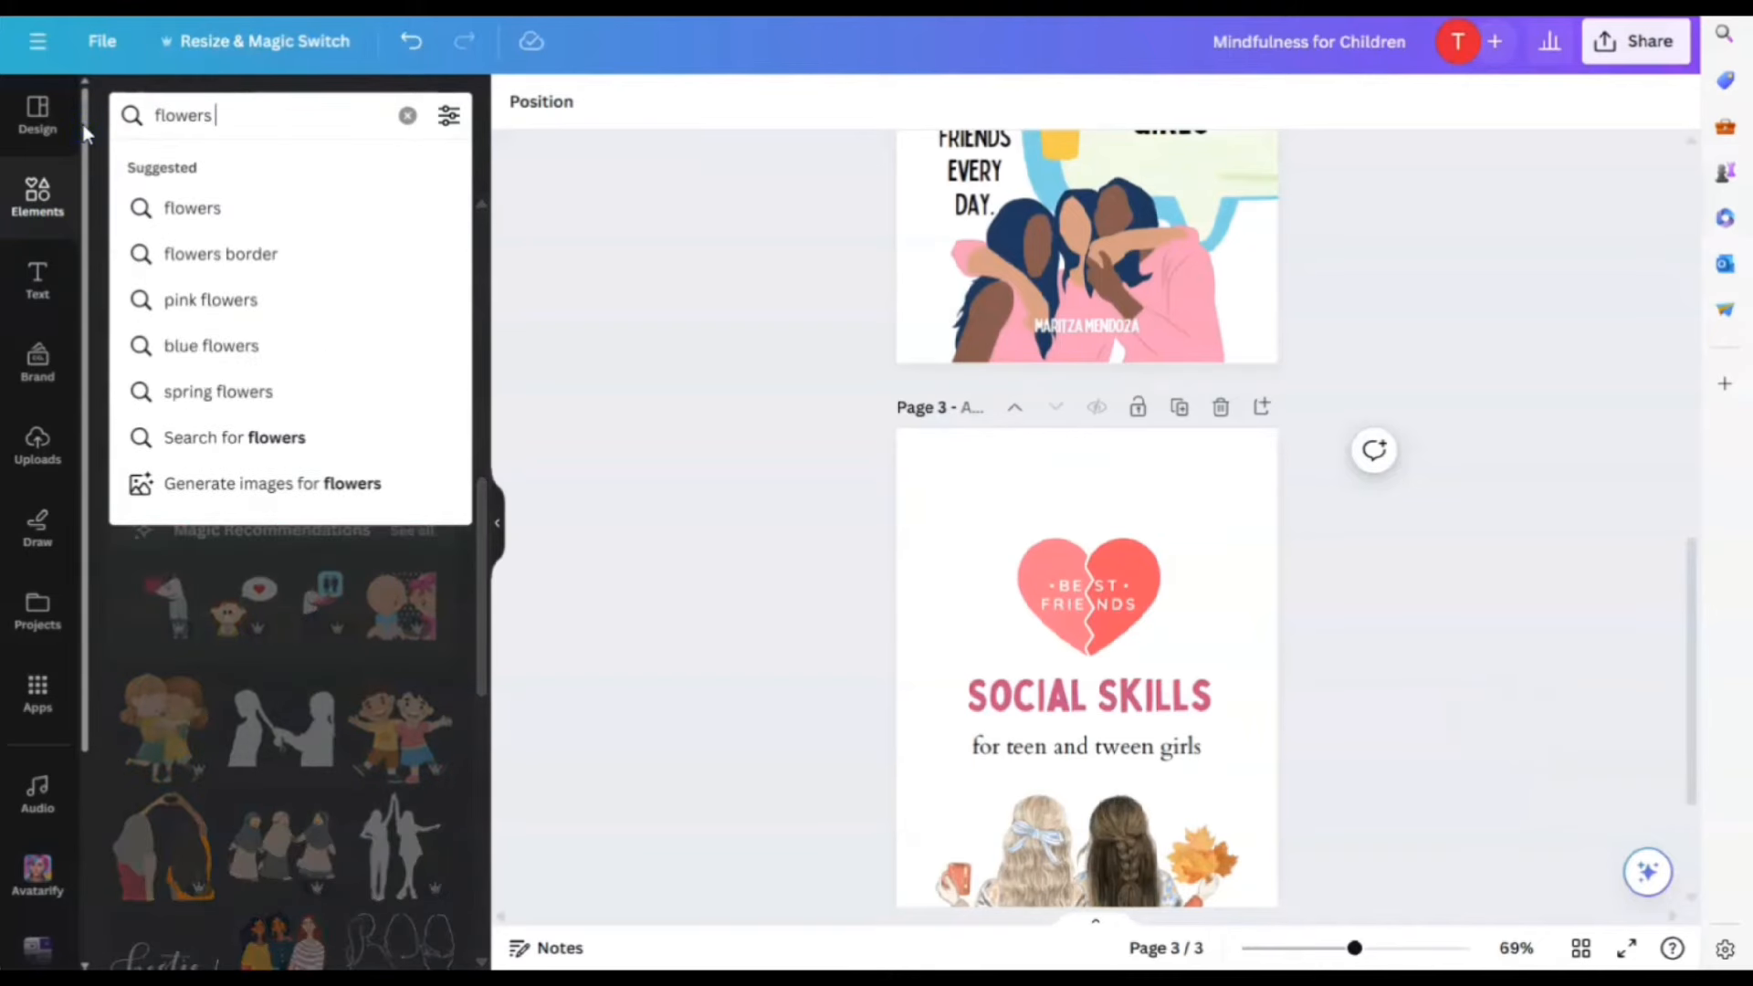
{"action": "key", "text": "Return"}
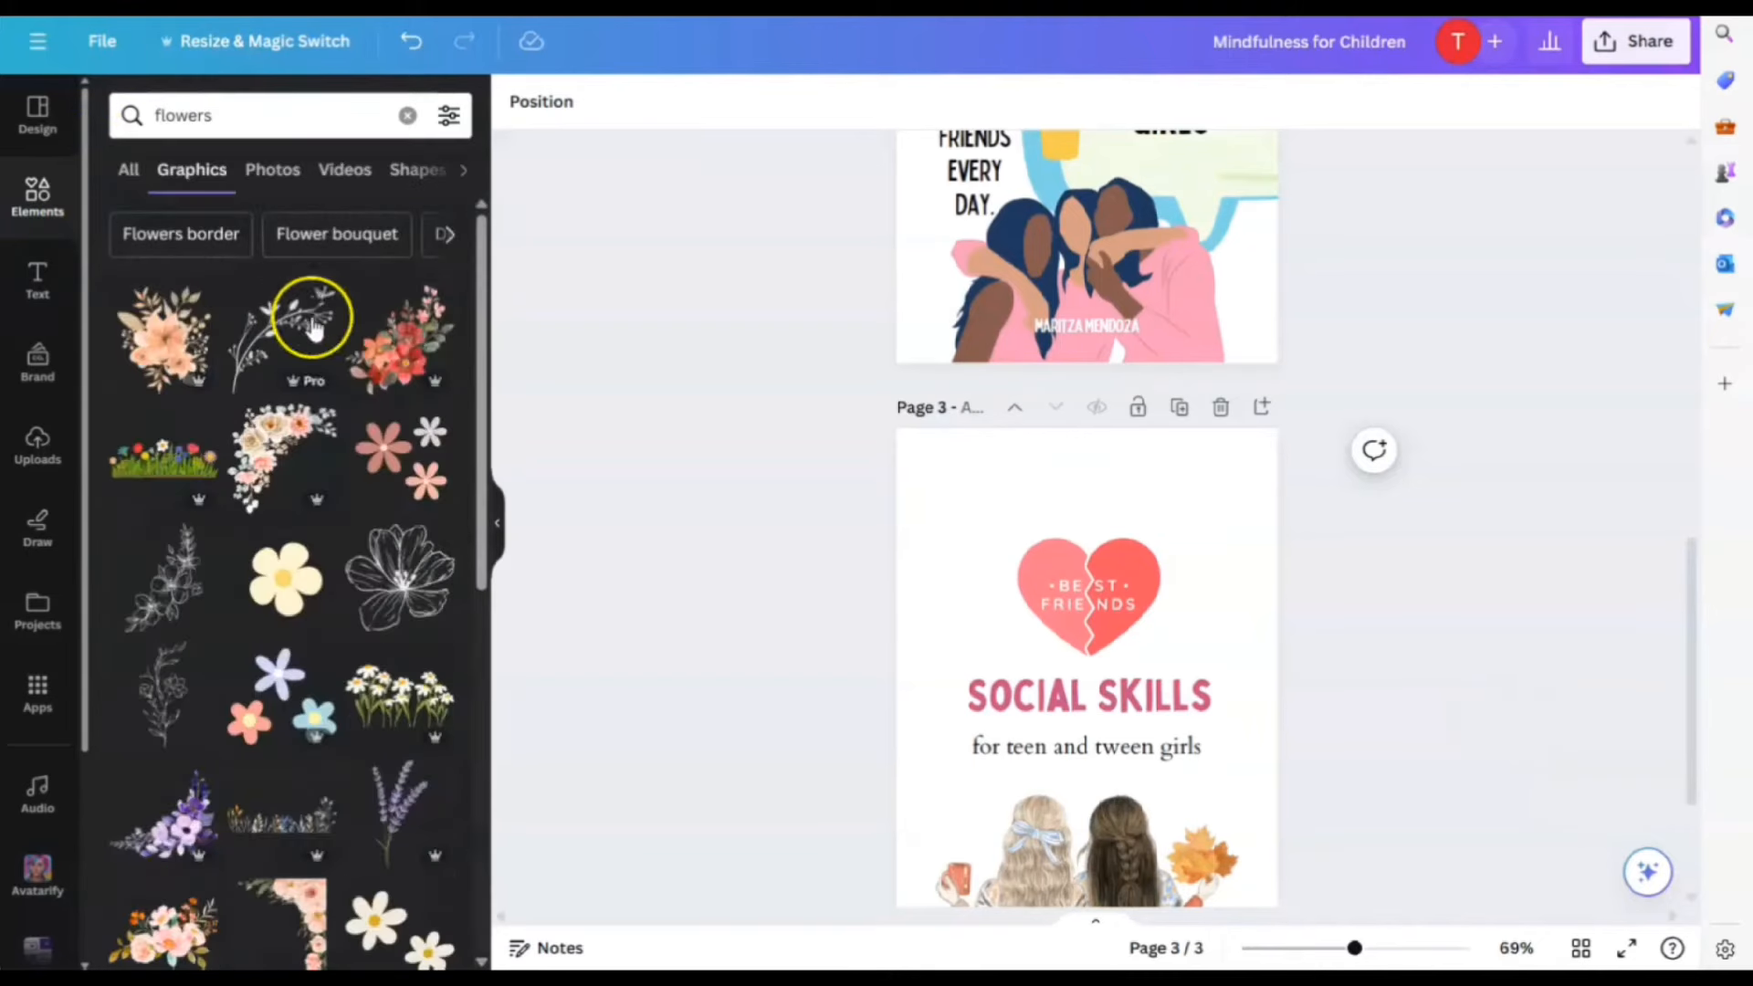
{"action": "scroll", "coordinate": [272, 580], "scroll_direction": "down", "scroll_amount": 4}
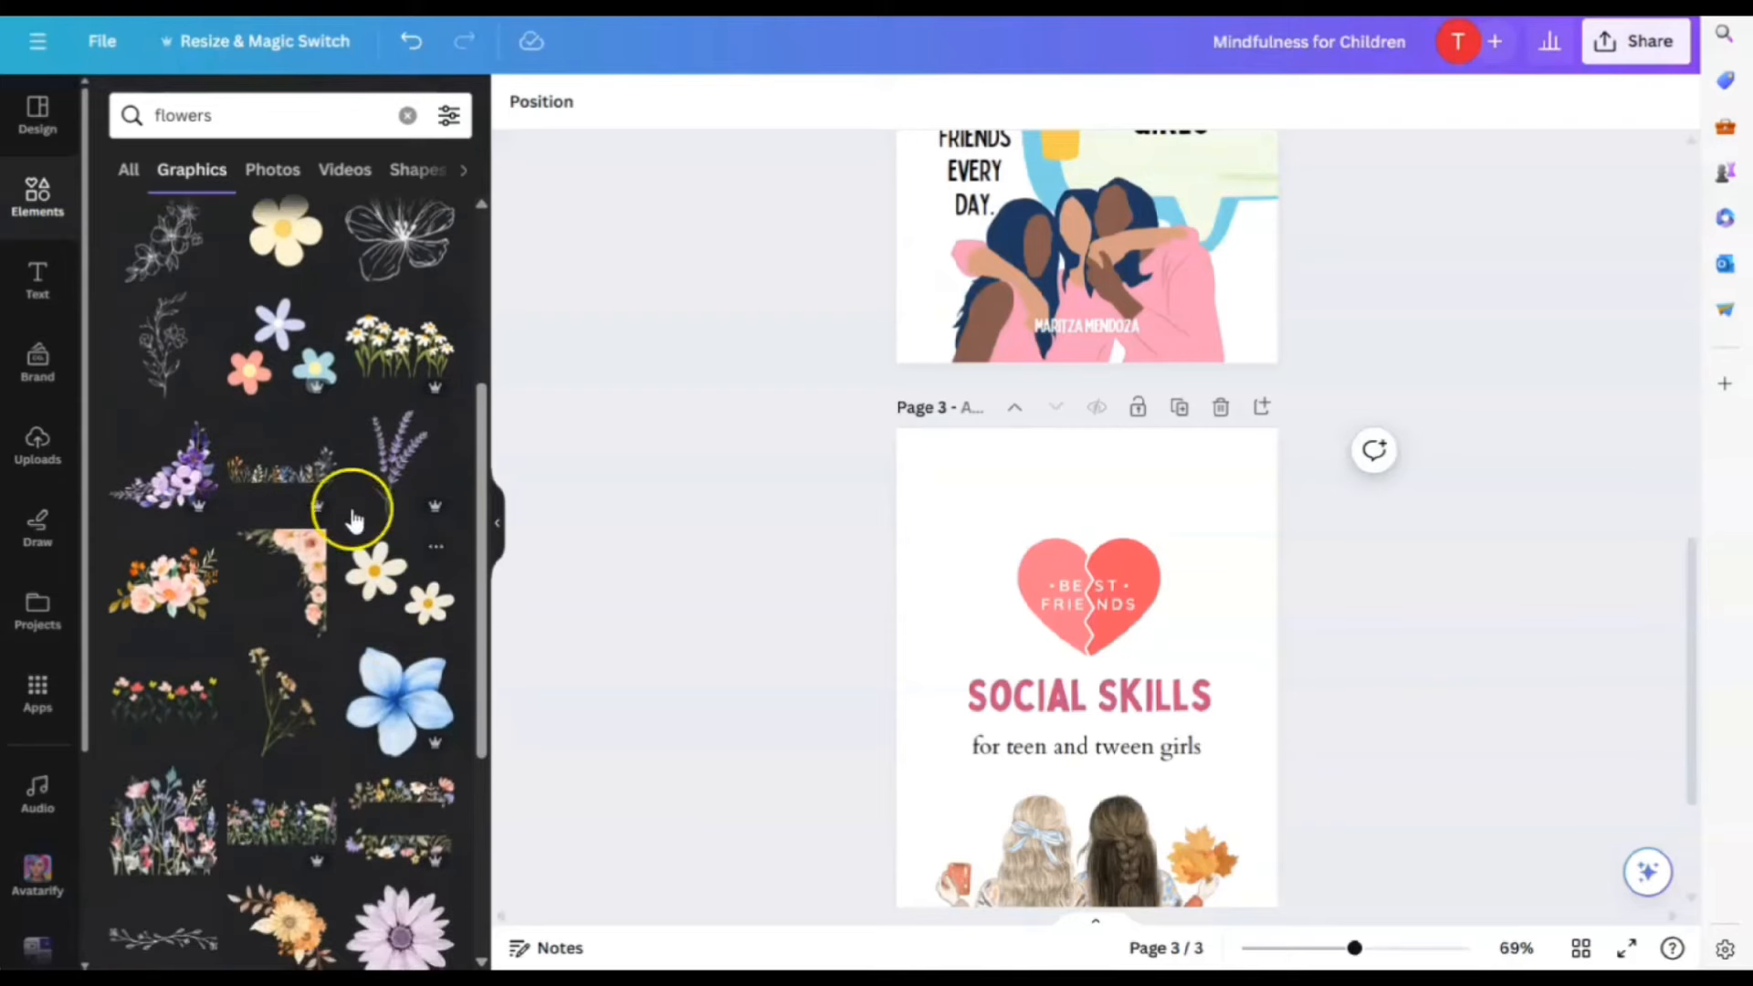
{"action": "scroll", "coordinate": [308, 418], "scroll_direction": "down", "scroll_amount": 1}
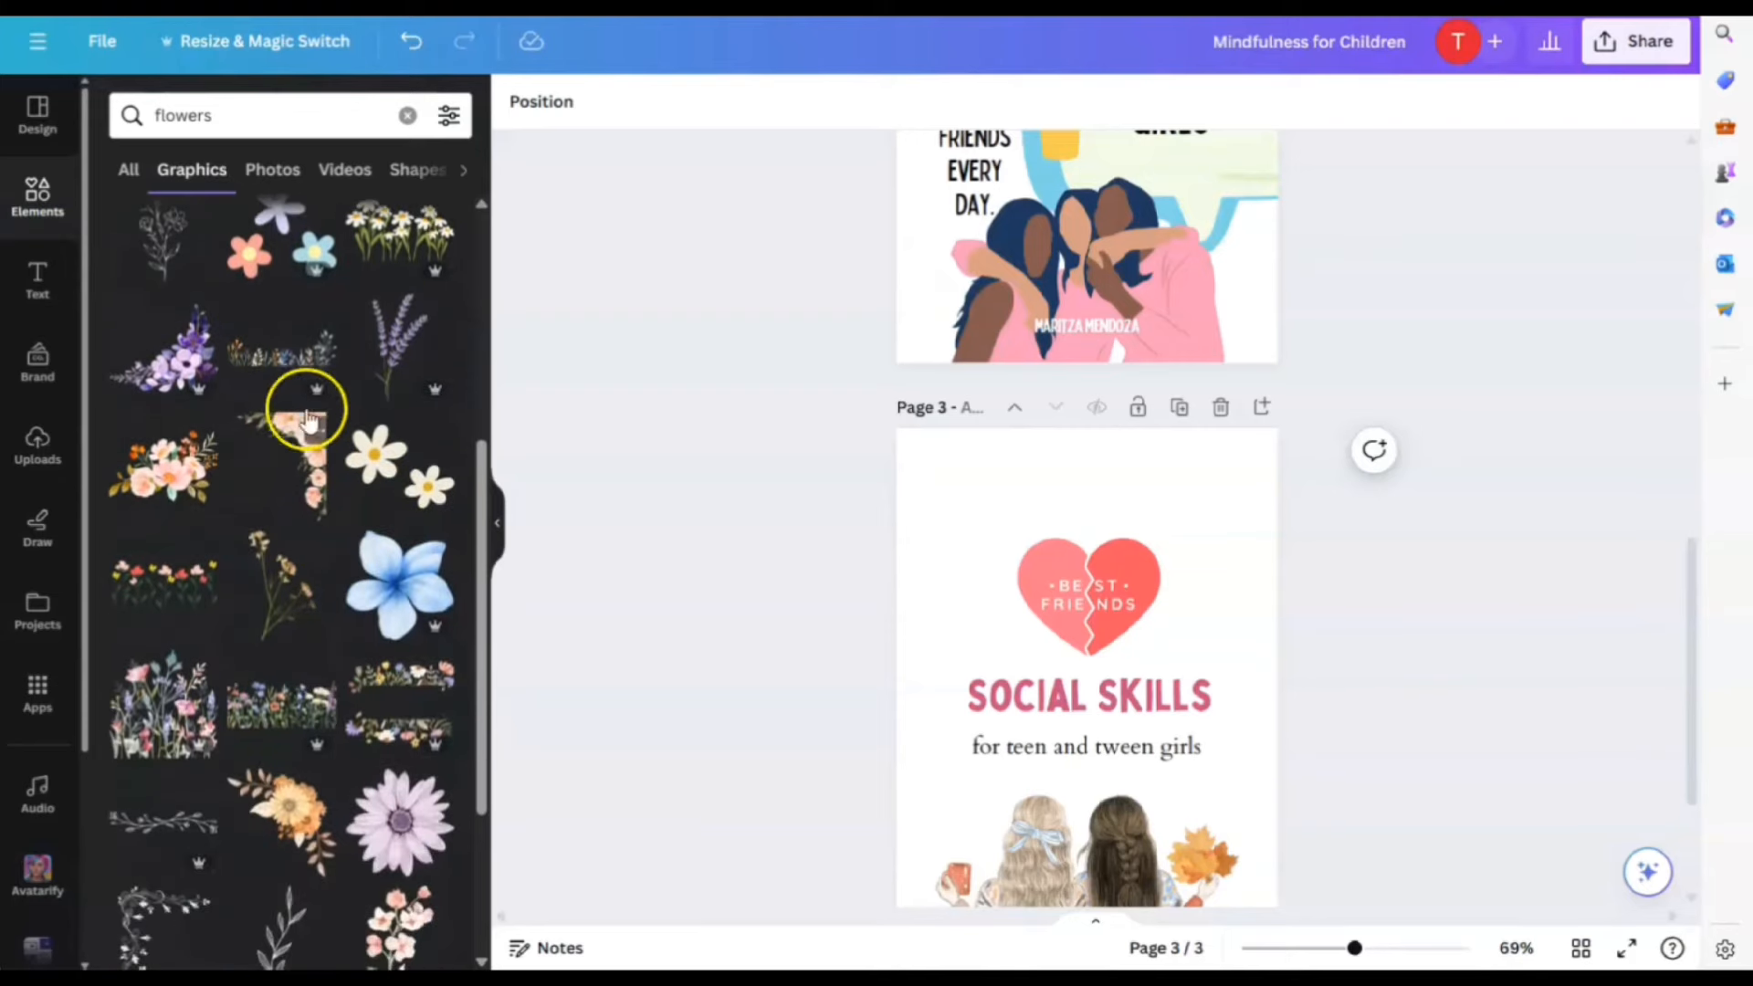
{"action": "left_click", "coordinate": [285, 713]}
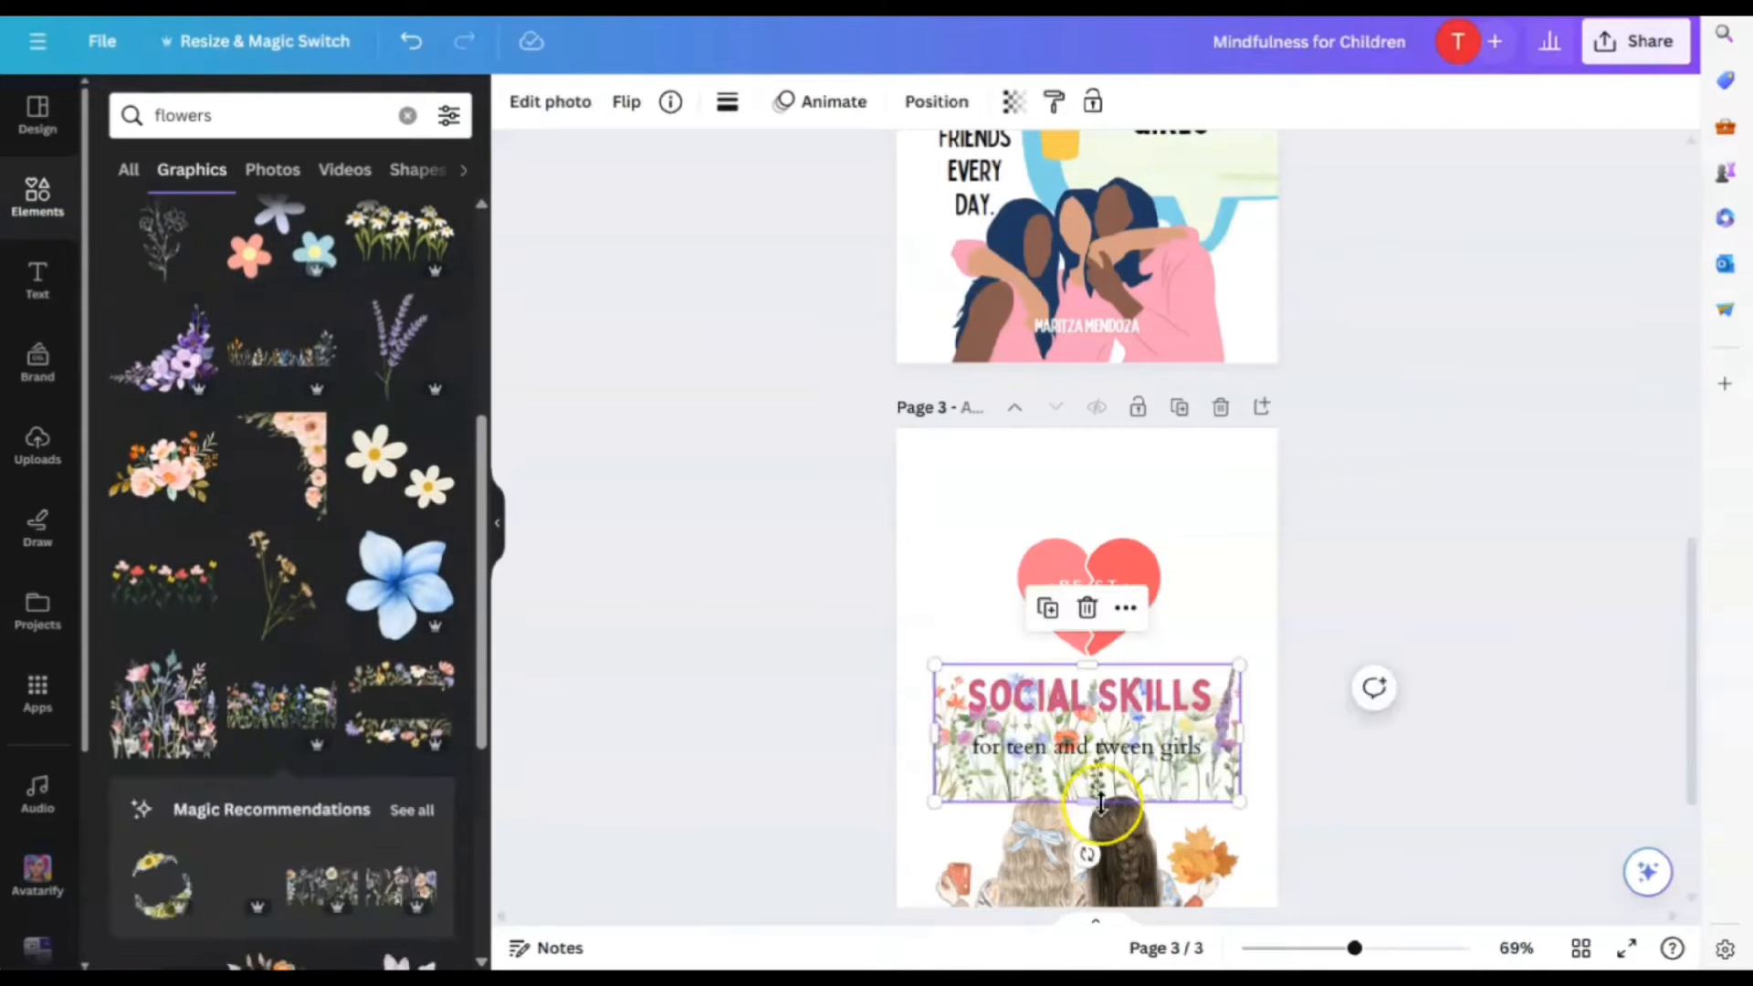
{"action": "left_click_drag", "start_coordinate": [1104, 730], "coordinate": [1095, 497]}
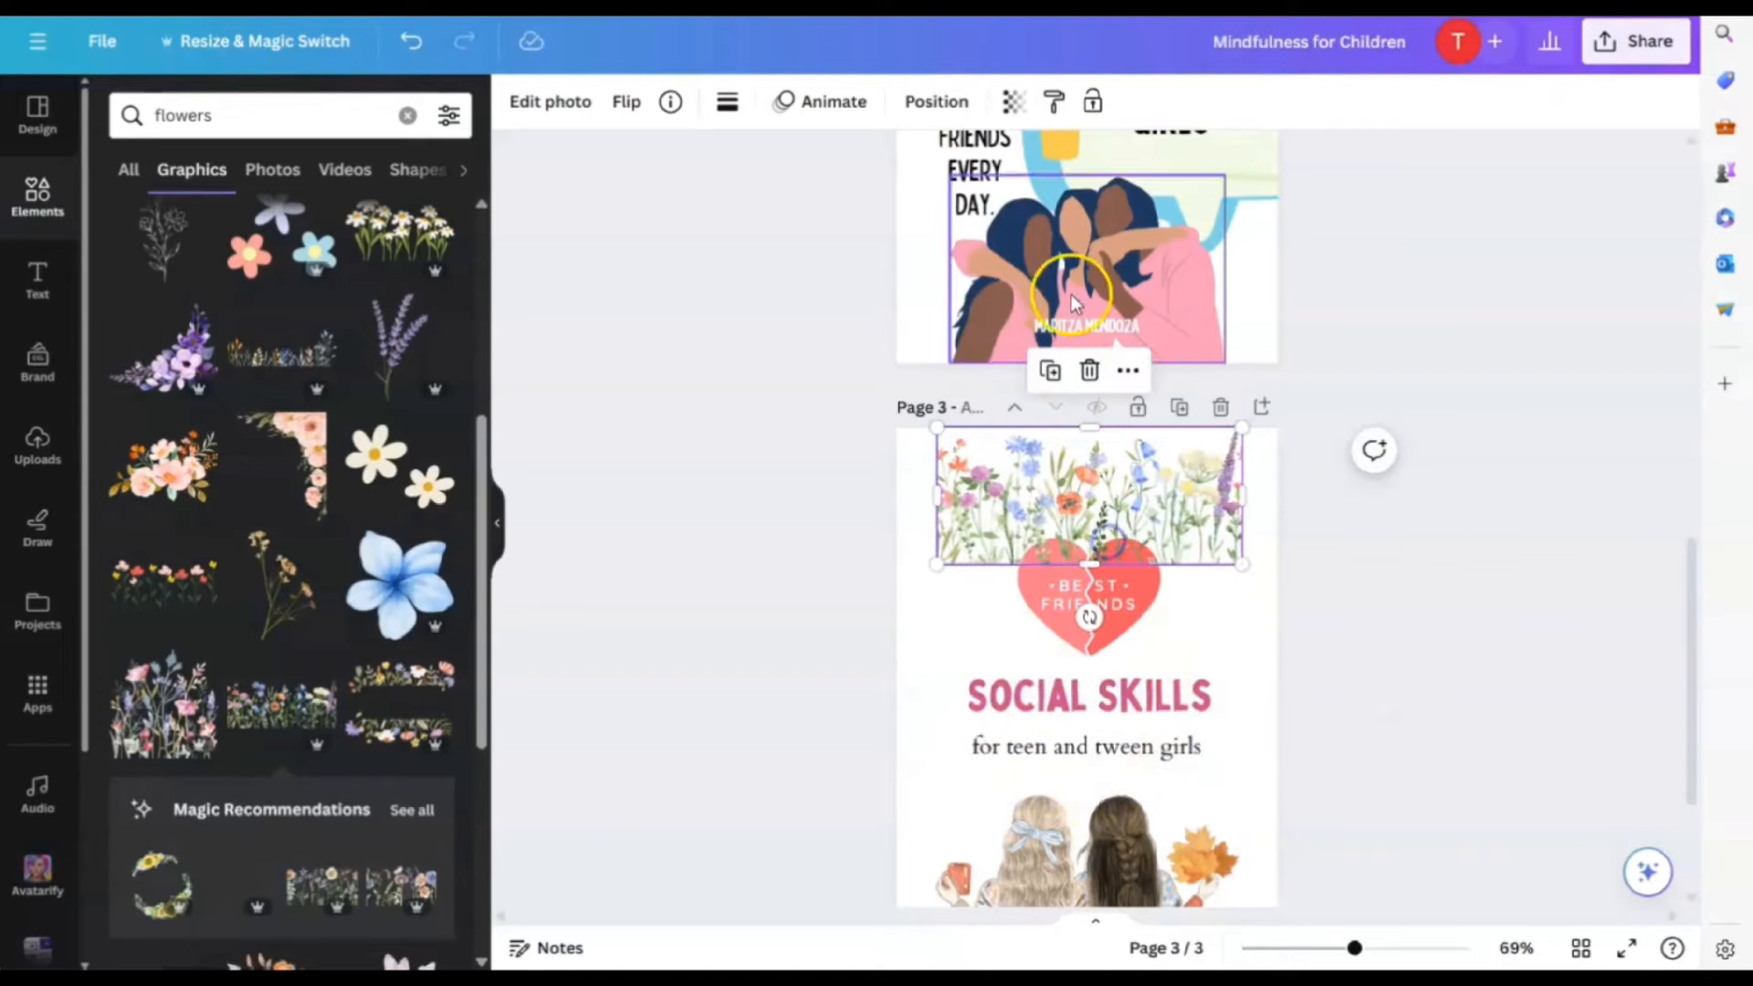
Flip the wildflowers horizontally and vertically and stretch them along page 3's top edge
{"action": "left_click", "coordinate": [626, 102]}
{"action": "left_click", "coordinate": [703, 162]}
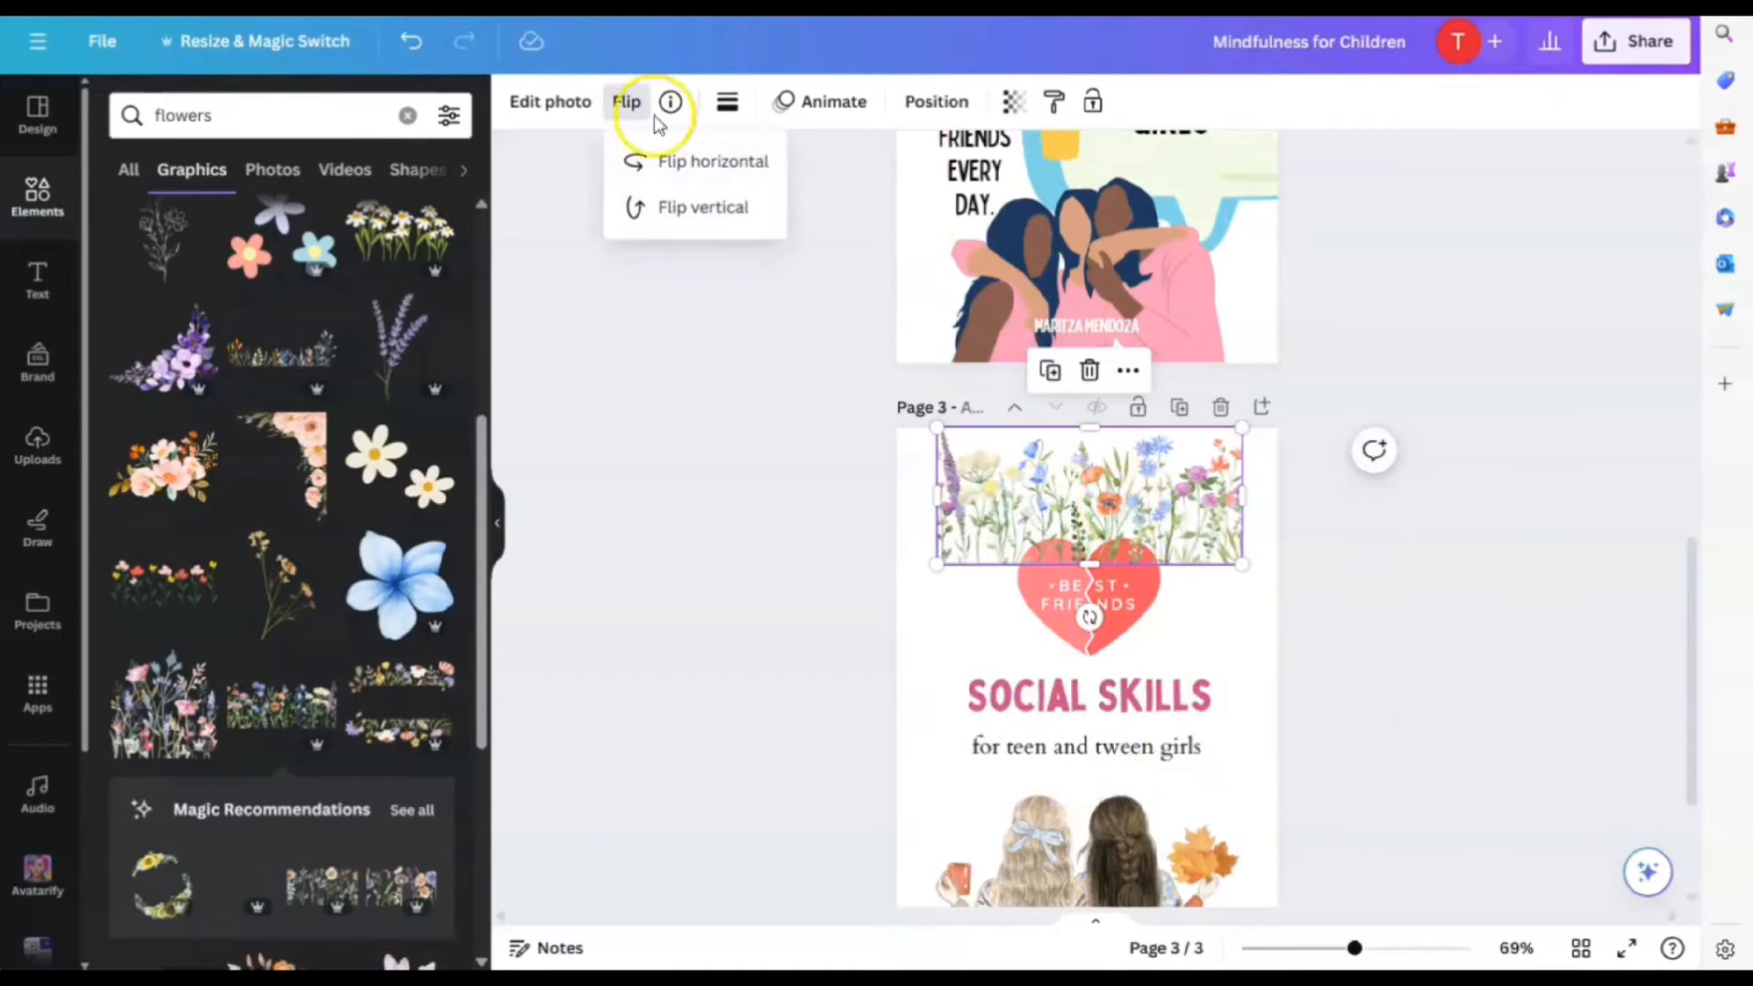
{"action": "left_click", "coordinate": [703, 206]}
{"action": "left_click_drag", "start_coordinate": [1163, 495], "coordinate": [1100, 454]}
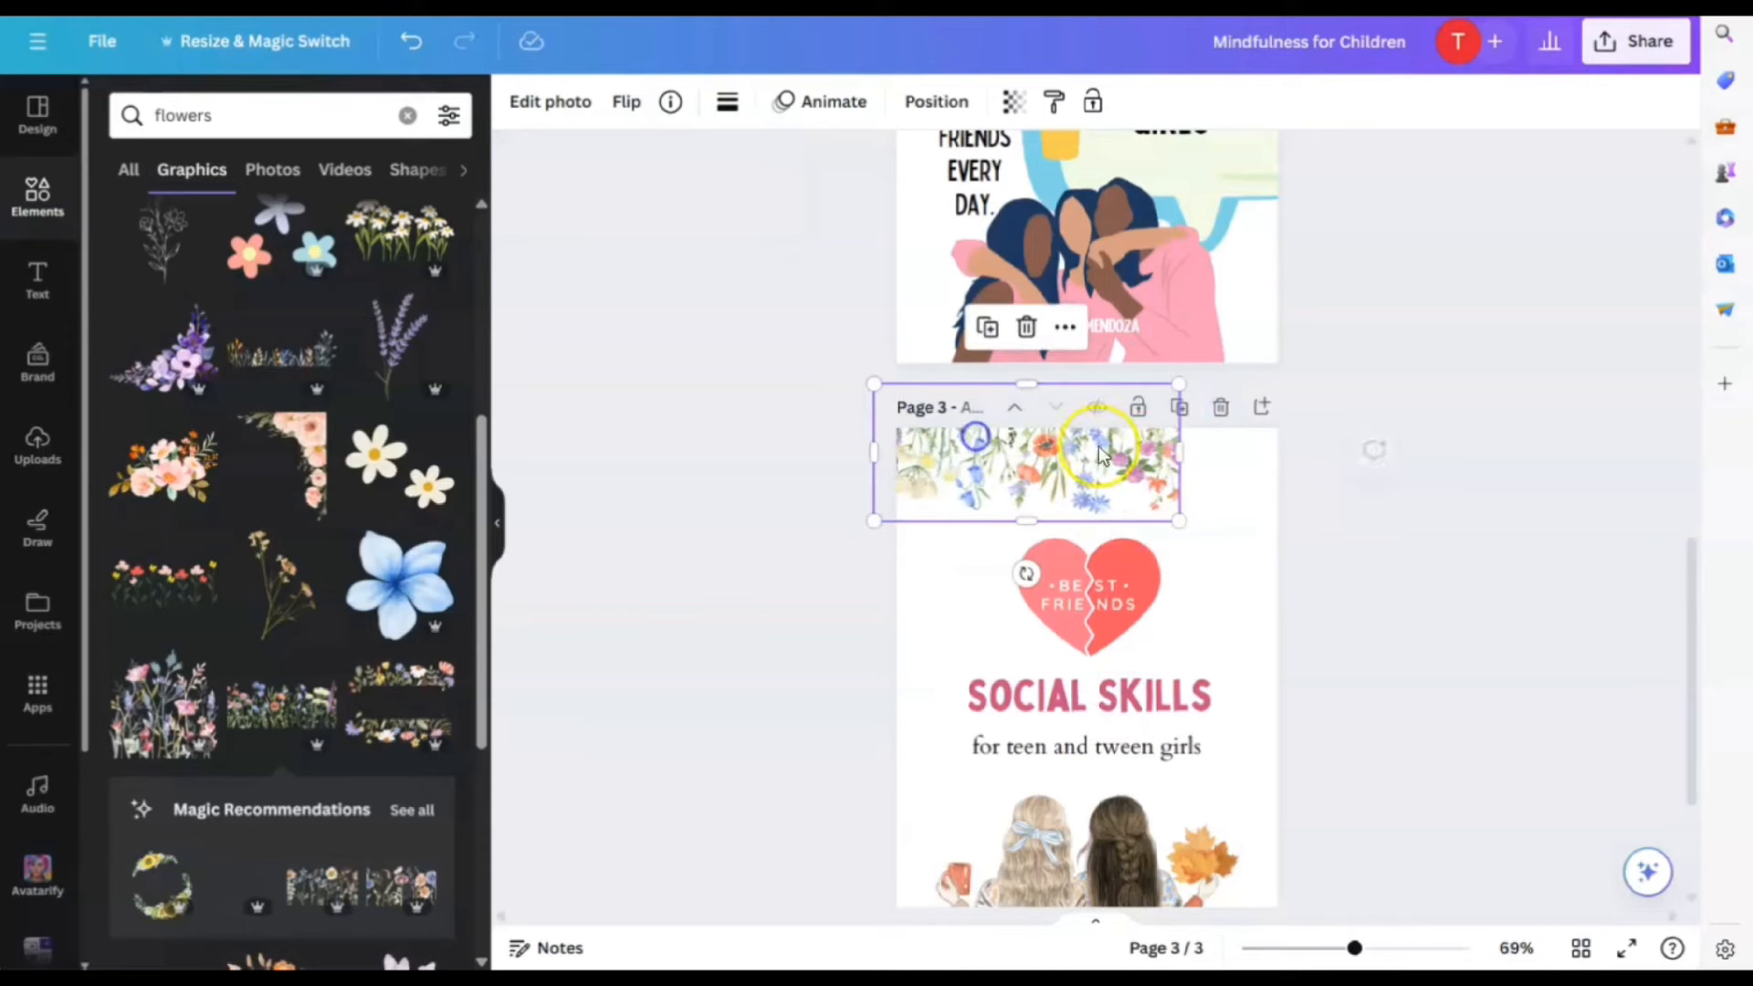
{"action": "left_click_drag", "start_coordinate": [1209, 454], "coordinate": [1335, 449]}
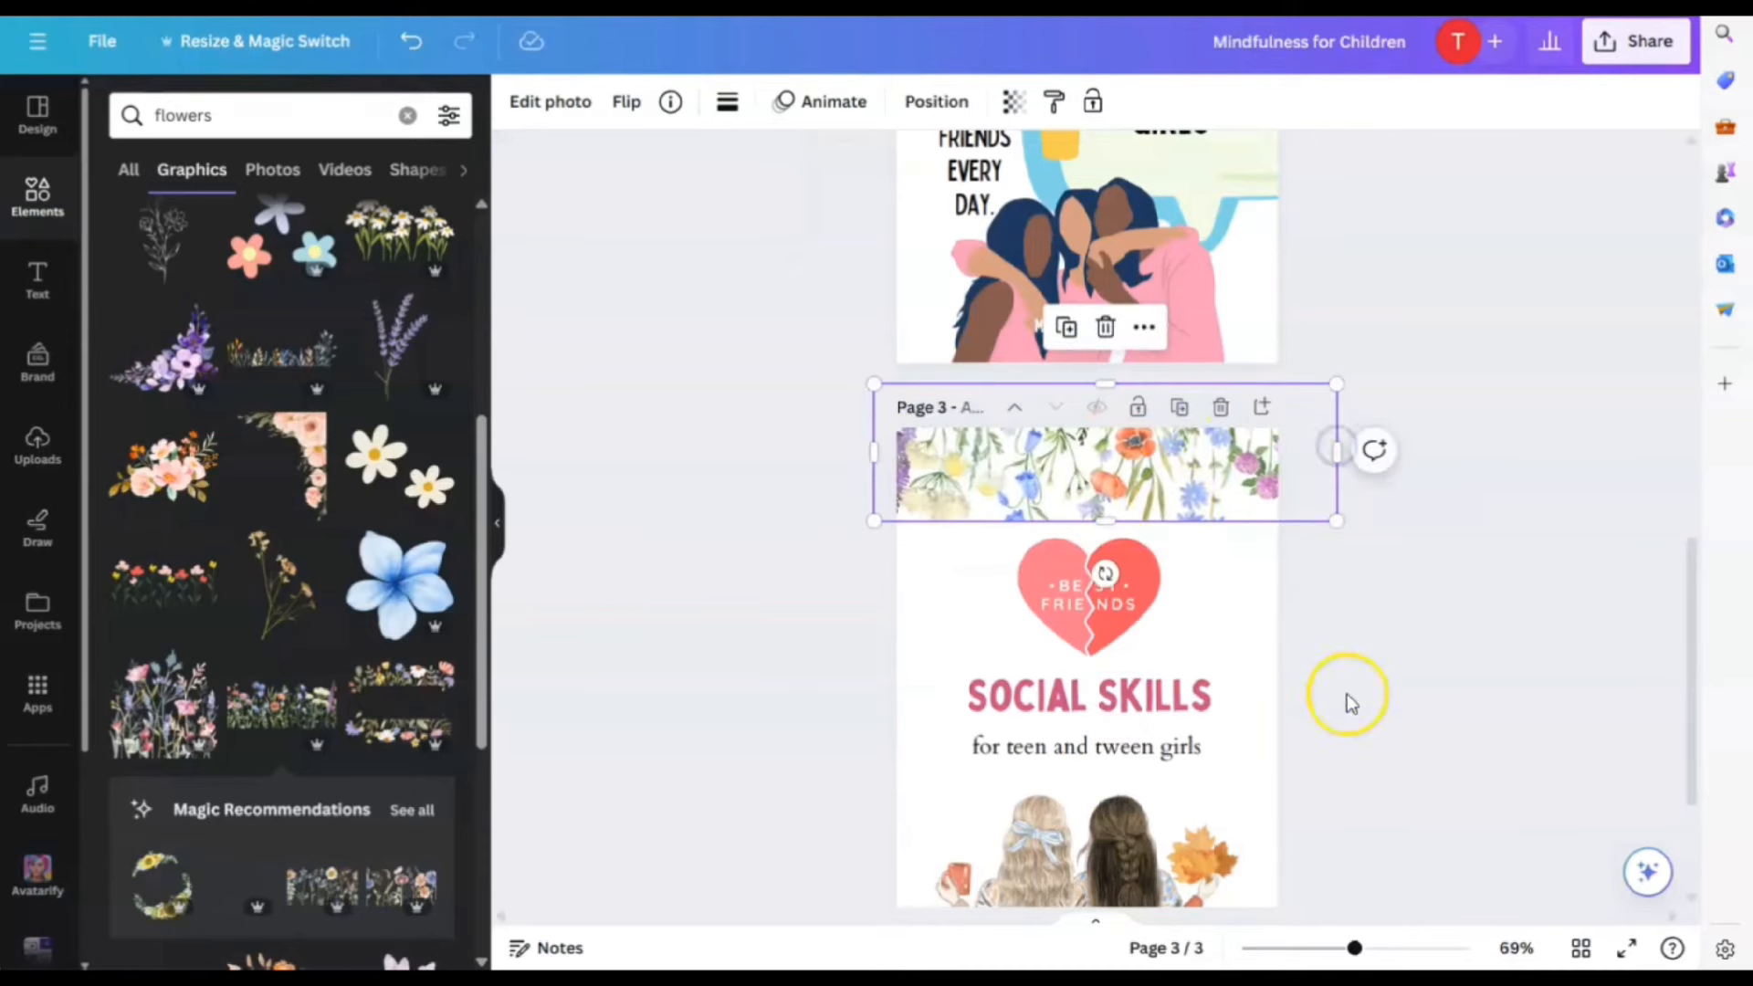
Delete the wildflower graphic from page 3
{"action": "left_click", "coordinate": [1346, 696]}
{"action": "scroll", "coordinate": [1361, 740], "scroll_direction": "down", "scroll_amount": 3}
{"action": "scroll", "coordinate": [1360, 739], "scroll_direction": "up", "scroll_amount": 3}
{"action": "left_click", "coordinate": [1187, 468]}
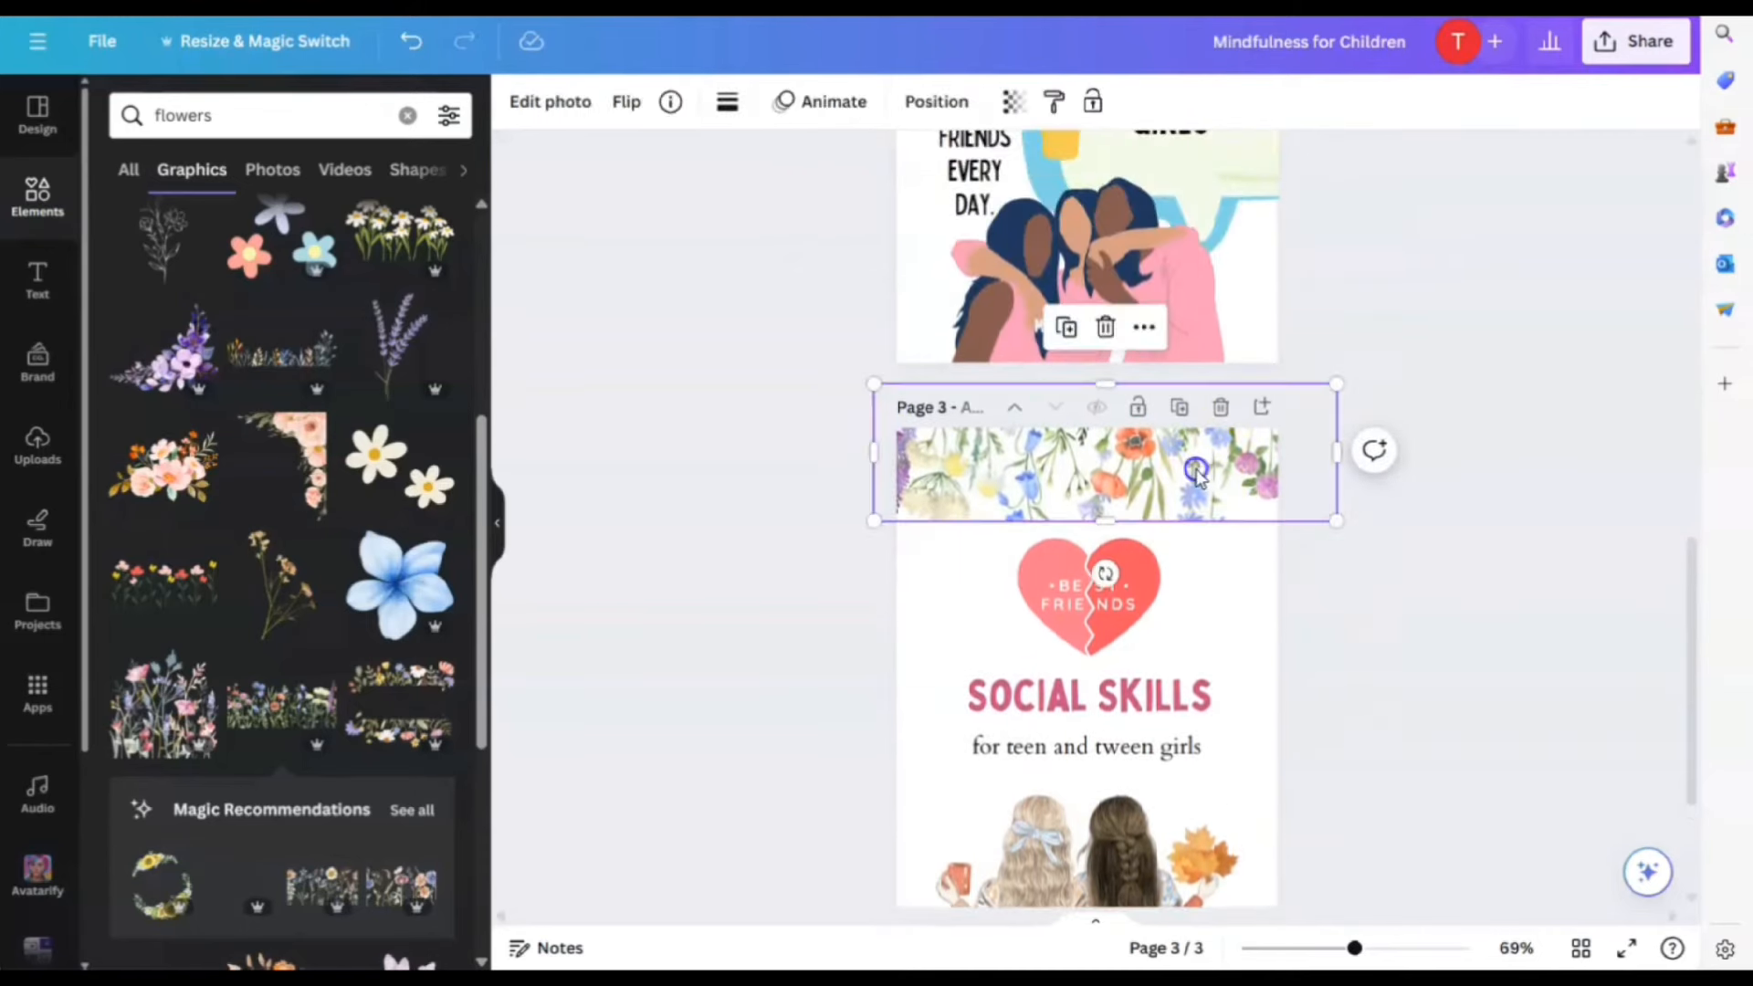
{"action": "key", "text": "Delete"}
{"action": "left_click", "coordinate": [1283, 624]}
Leave the flower results and add a square shape to the design
{"action": "scroll", "coordinate": [1283, 623], "scroll_direction": "down", "scroll_amount": 3}
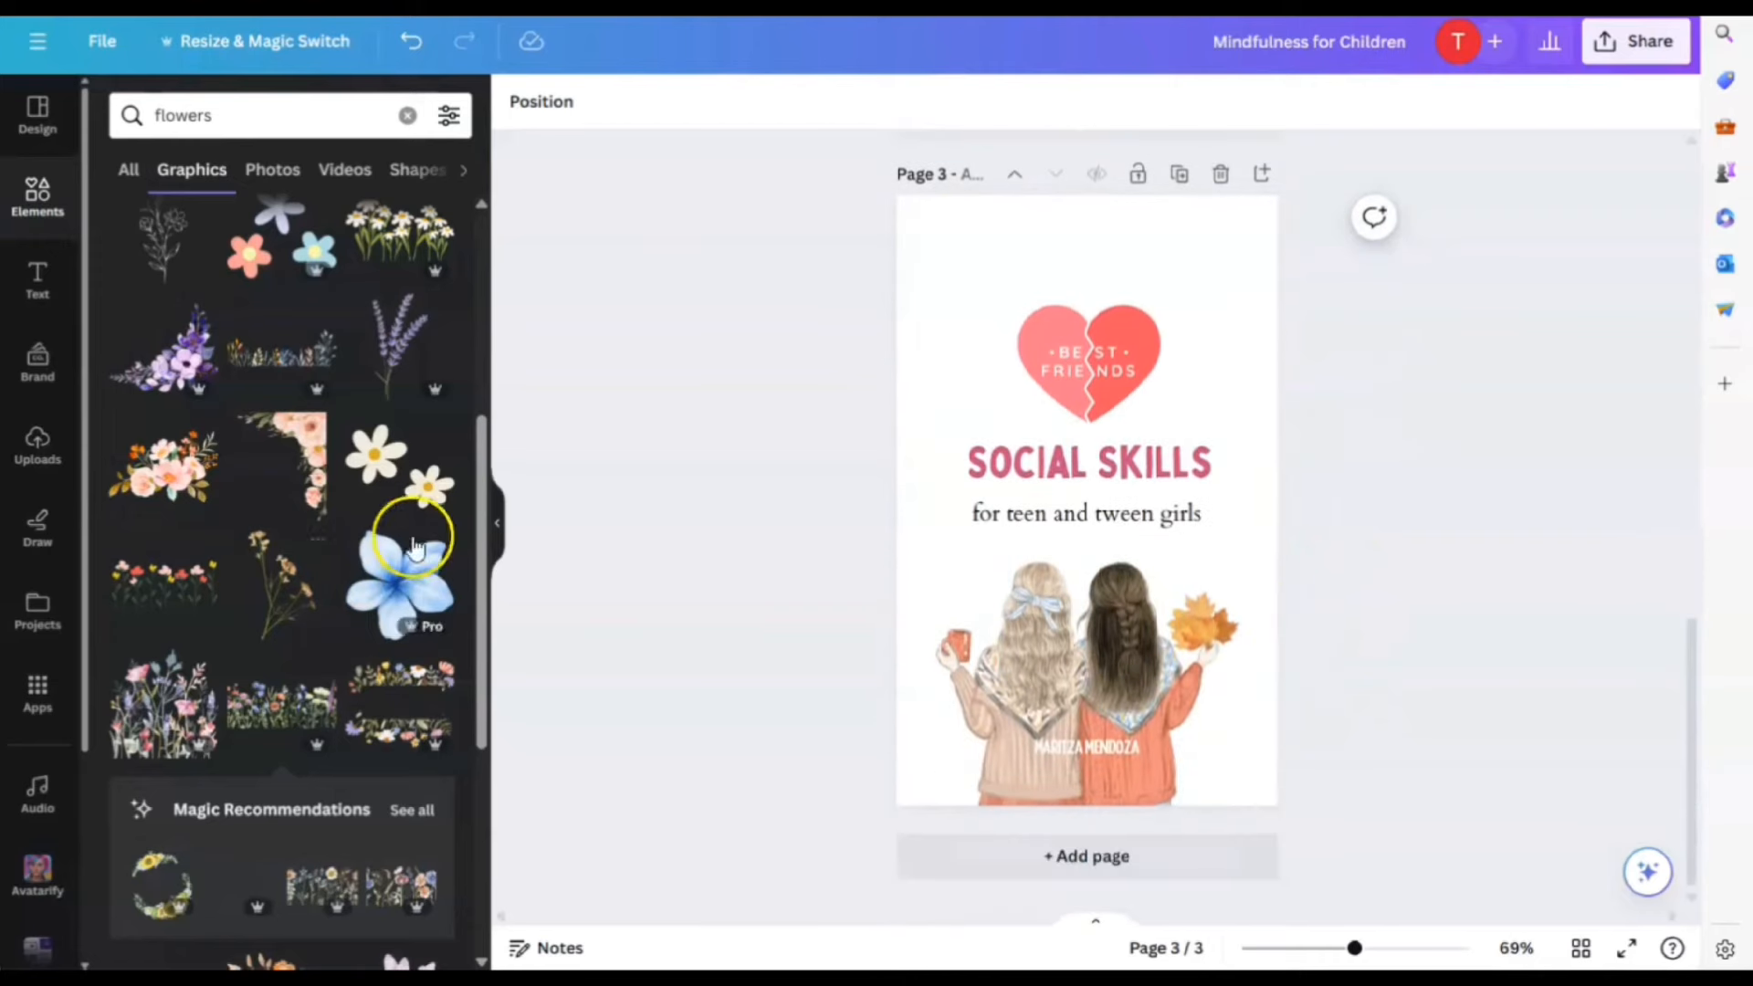
{"action": "scroll", "coordinate": [735, 615], "scroll_direction": "up", "scroll_amount": 3}
{"action": "scroll", "coordinate": [246, 501], "scroll_direction": "down", "scroll_amount": 6}
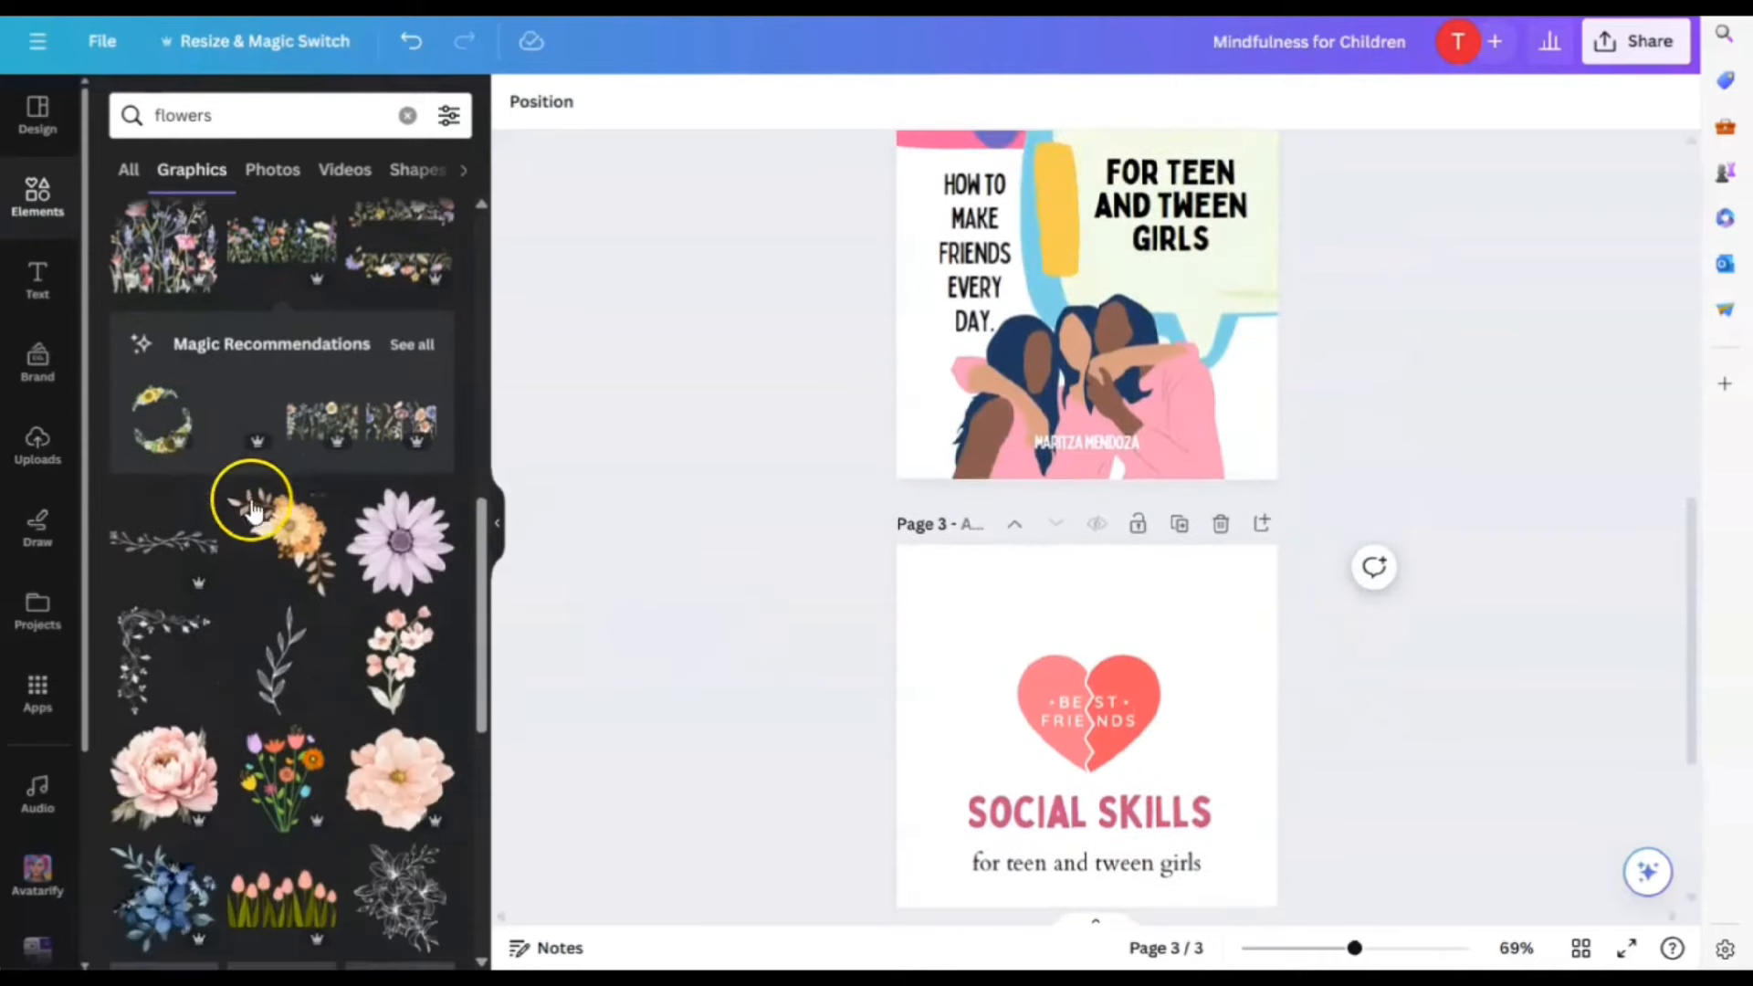
{"action": "scroll", "coordinate": [256, 521], "scroll_direction": "down", "scroll_amount": 5}
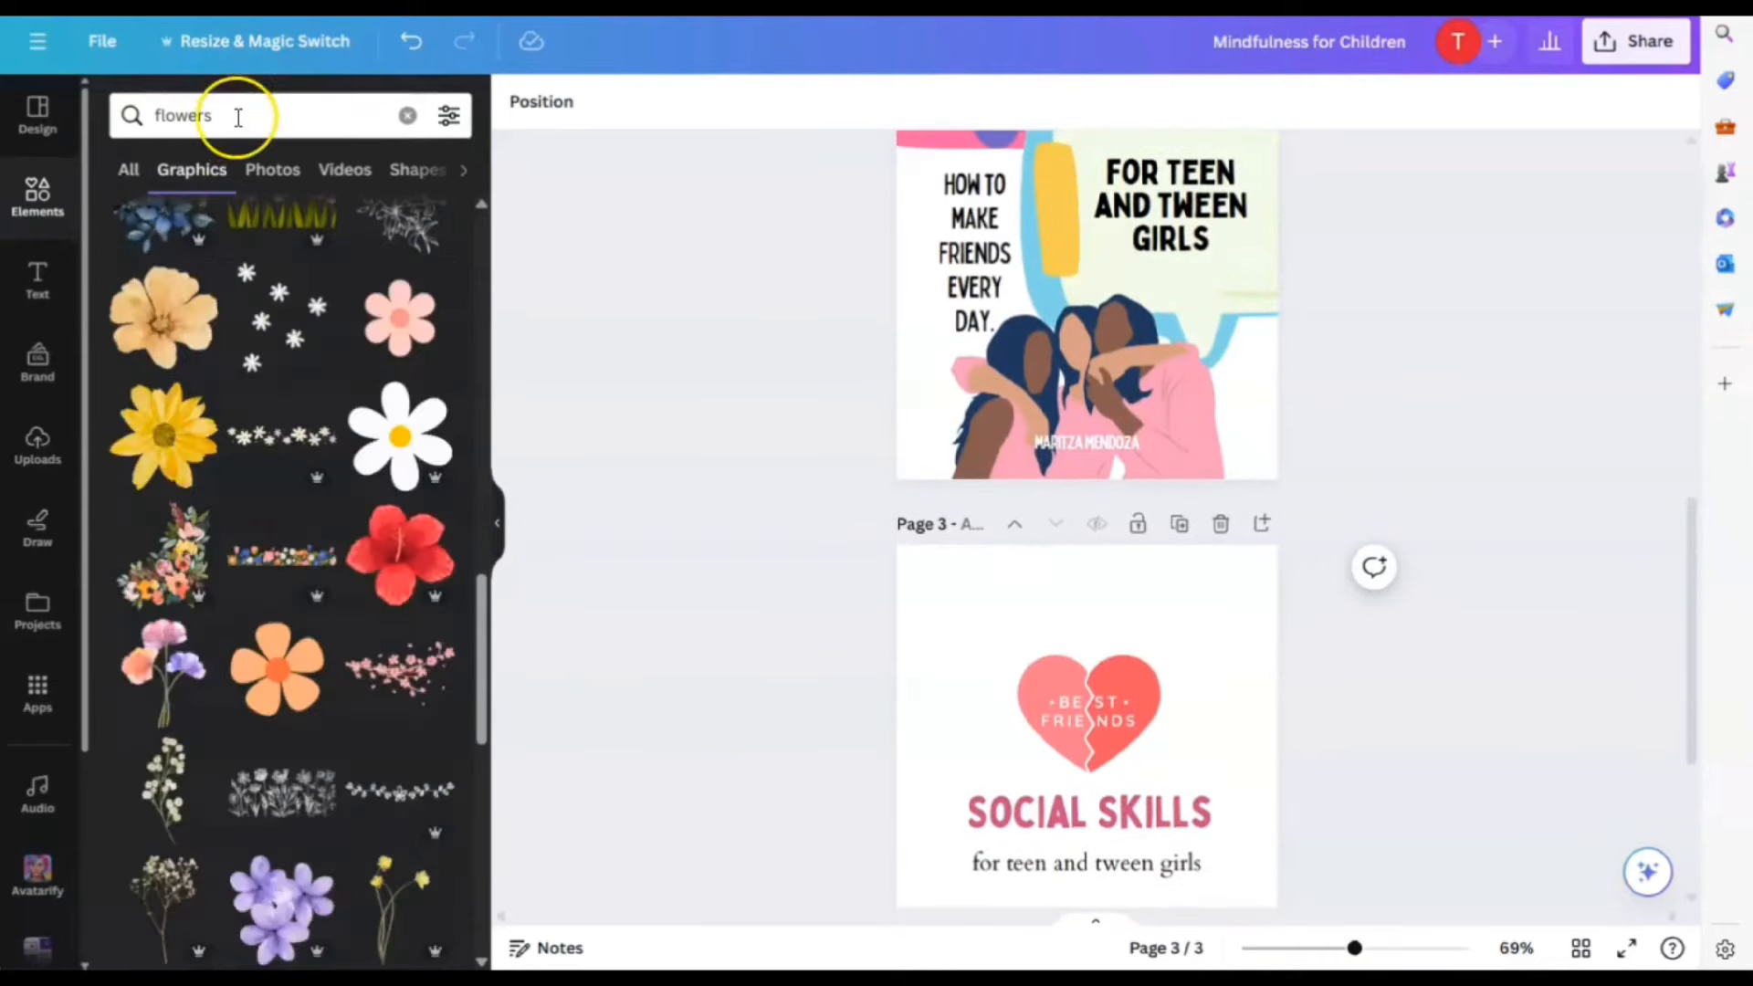
{"action": "left_click_drag", "start_coordinate": [238, 117], "coordinate": [115, 124]}
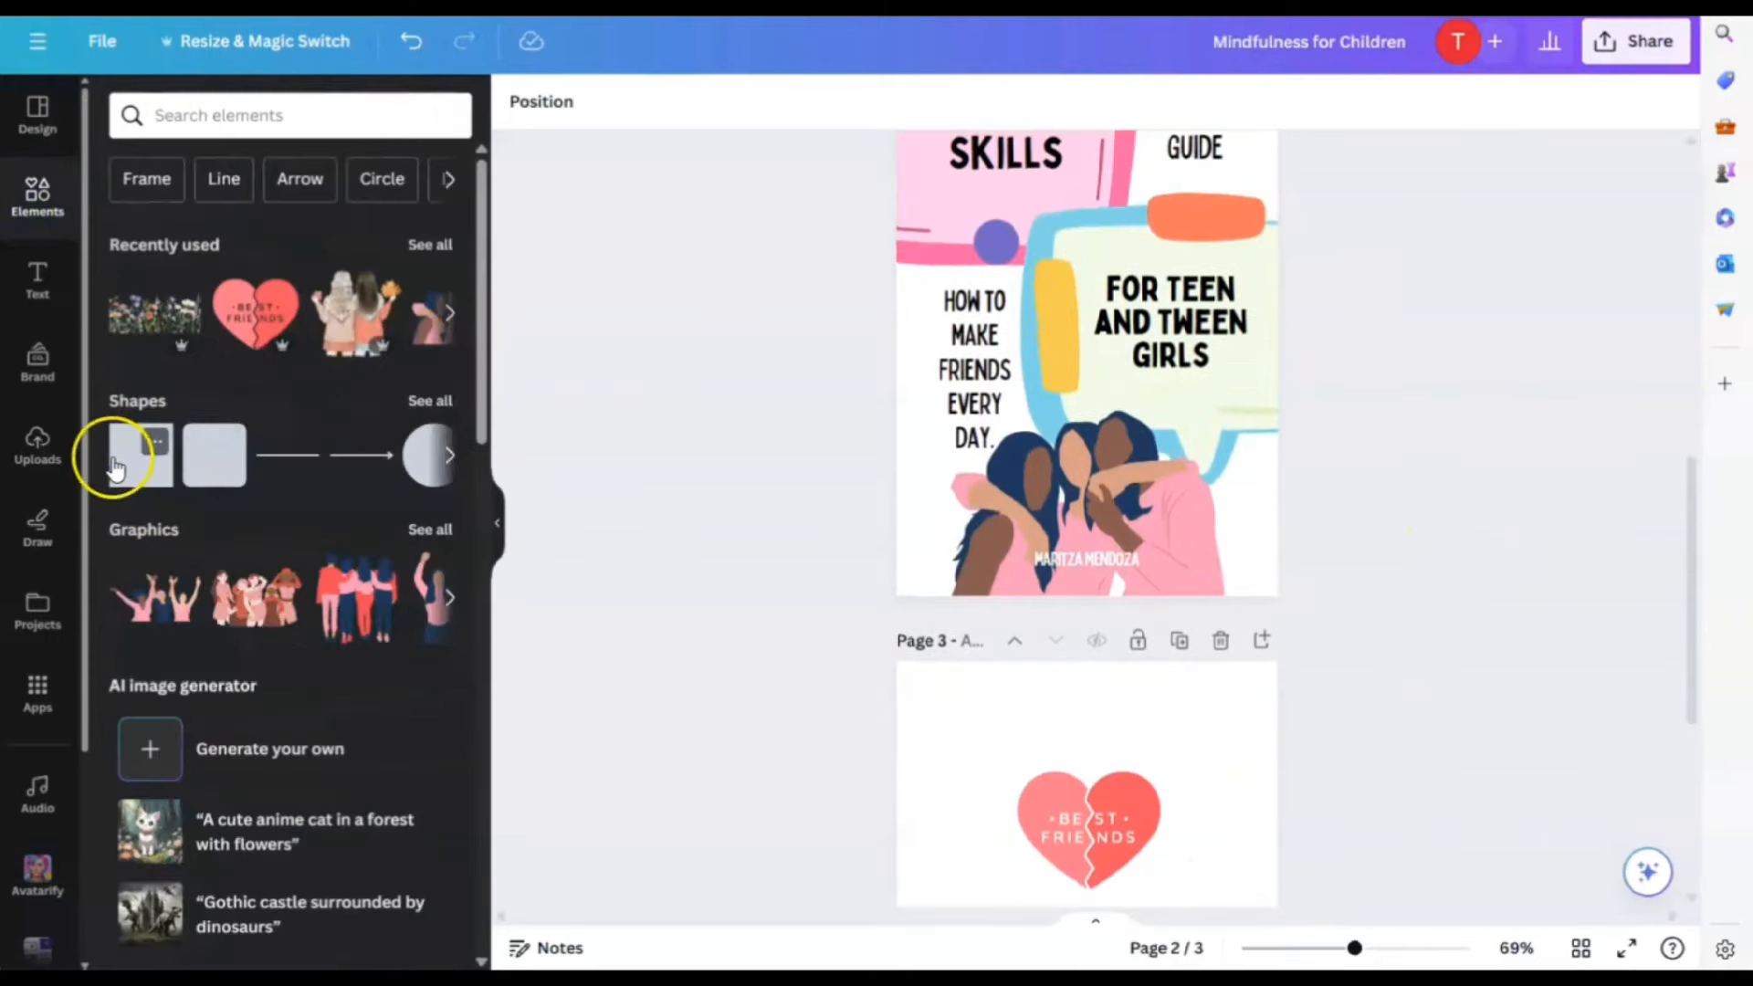
{"action": "left_click", "coordinate": [114, 467]}
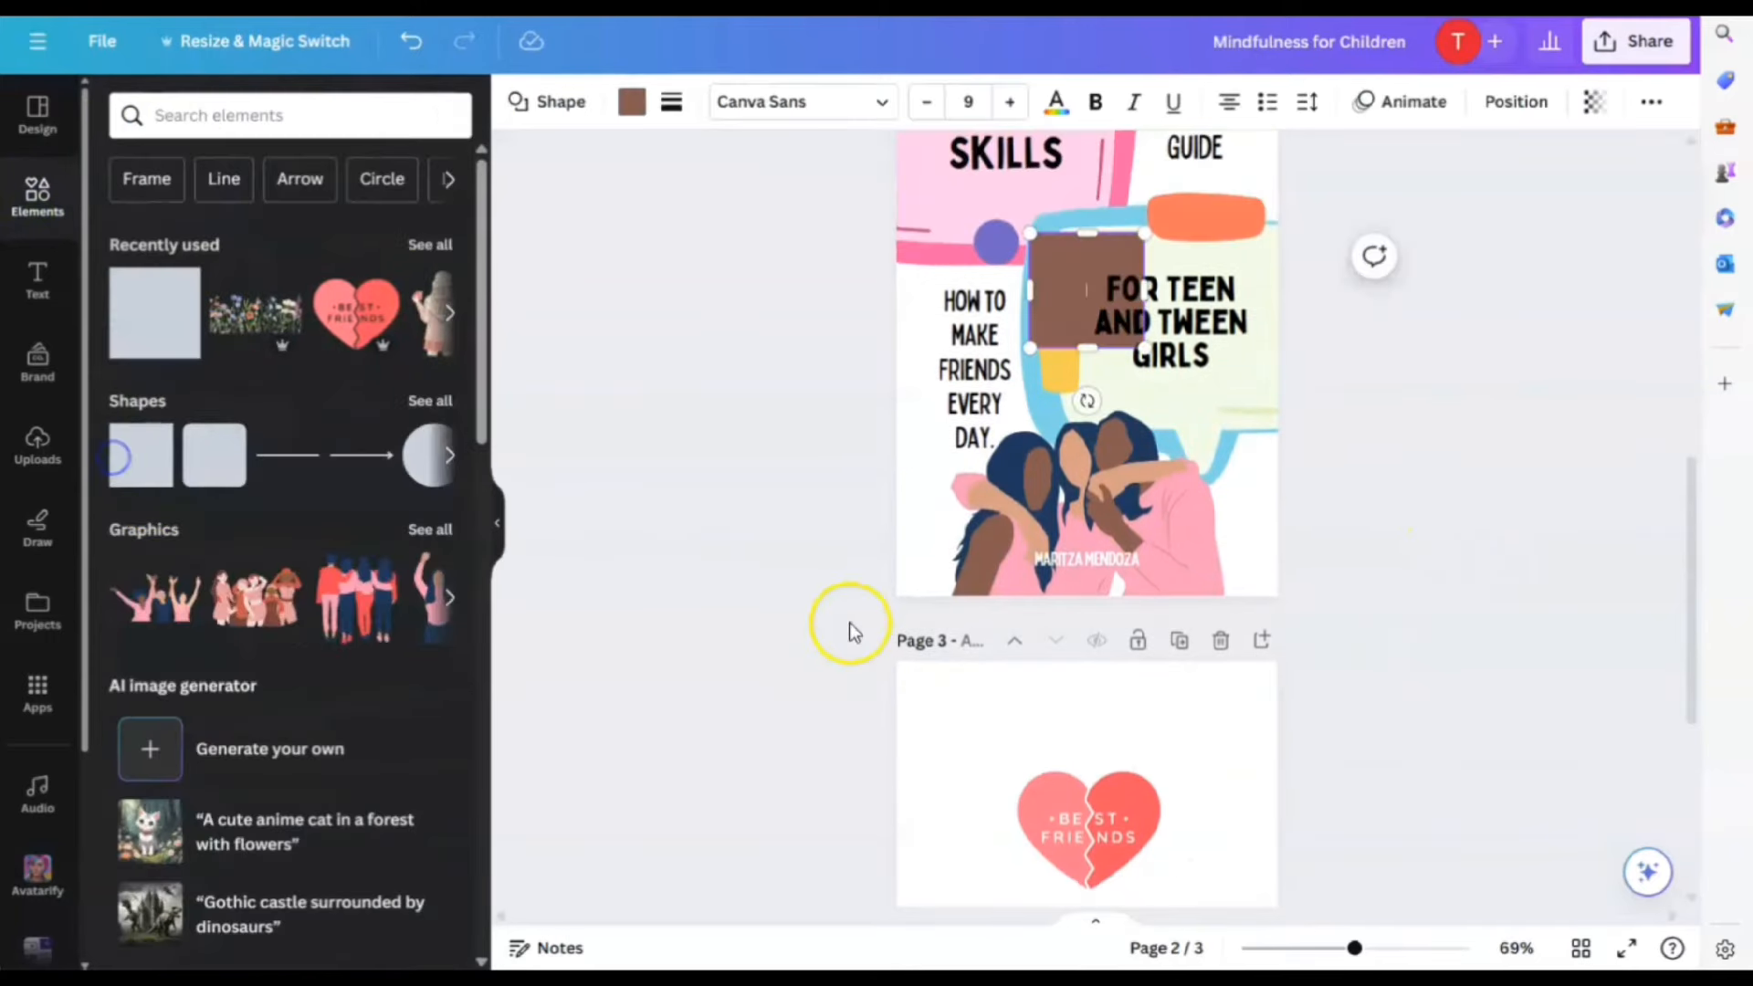
Move the square to page 3's top and stretch it into a thin full-width bar
{"action": "left_click_drag", "start_coordinate": [1115, 380], "coordinate": [1341, 717]}
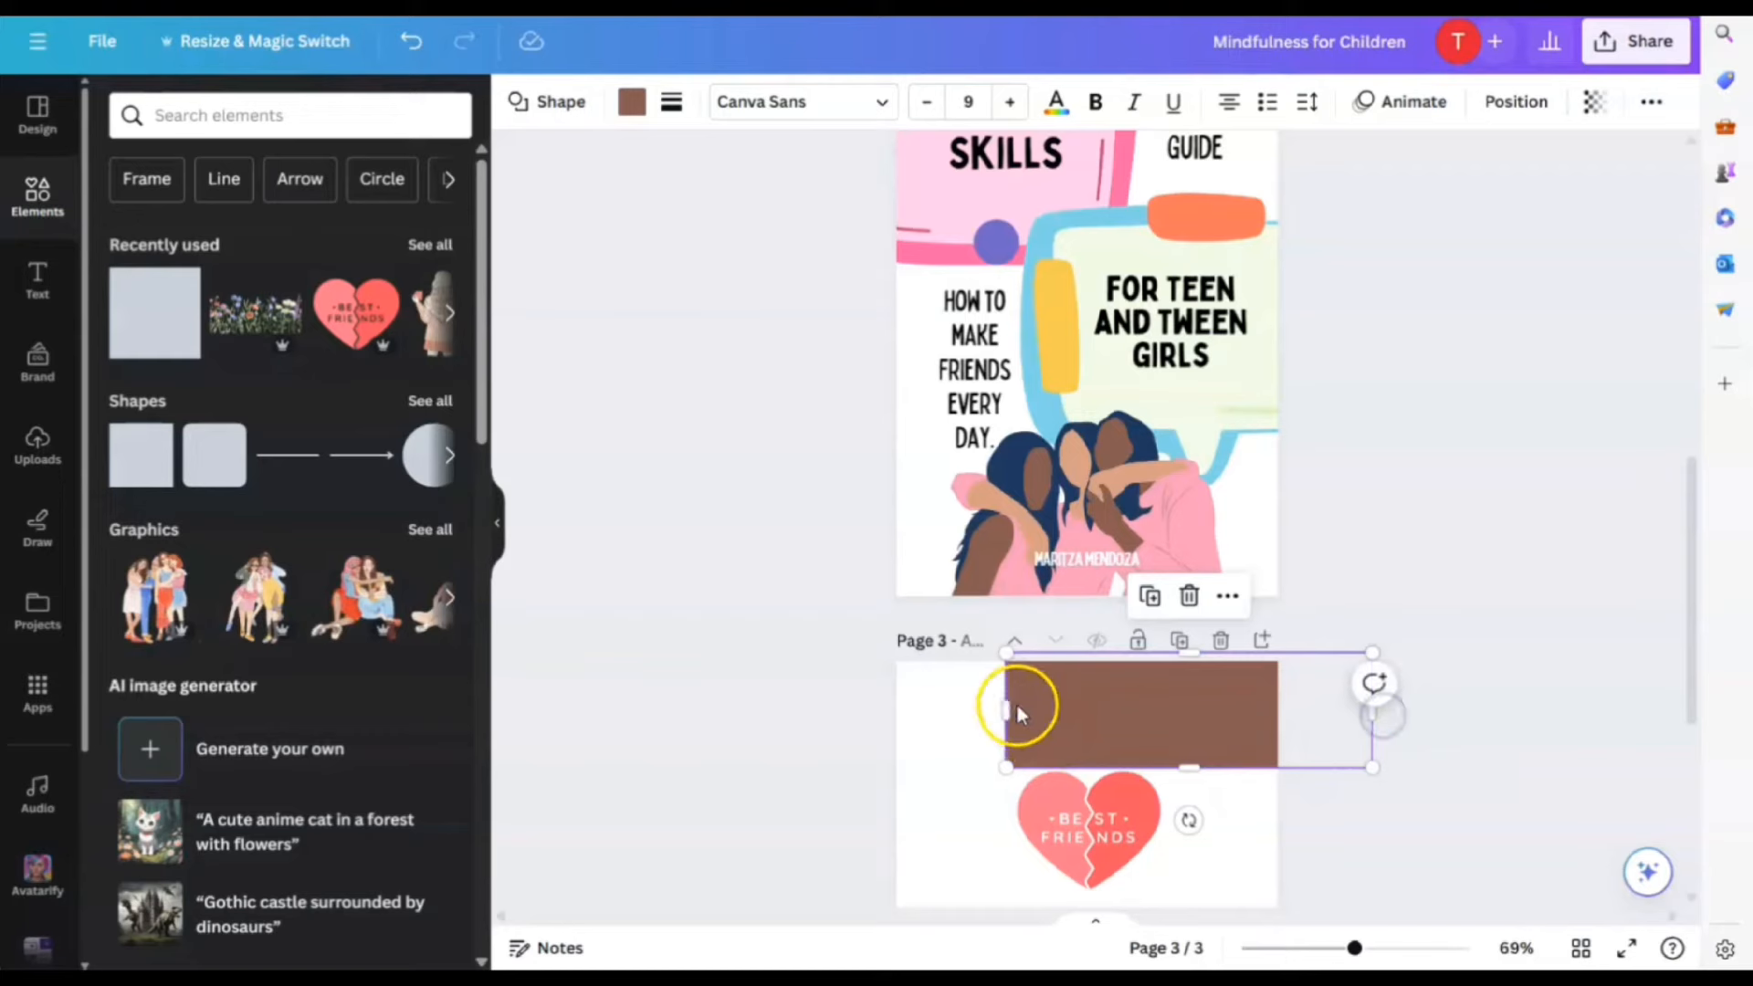
{"action": "left_click_drag", "start_coordinate": [1011, 708], "coordinate": [813, 707]}
{"action": "scroll", "coordinate": [1278, 639], "scroll_direction": "down", "scroll_amount": 5}
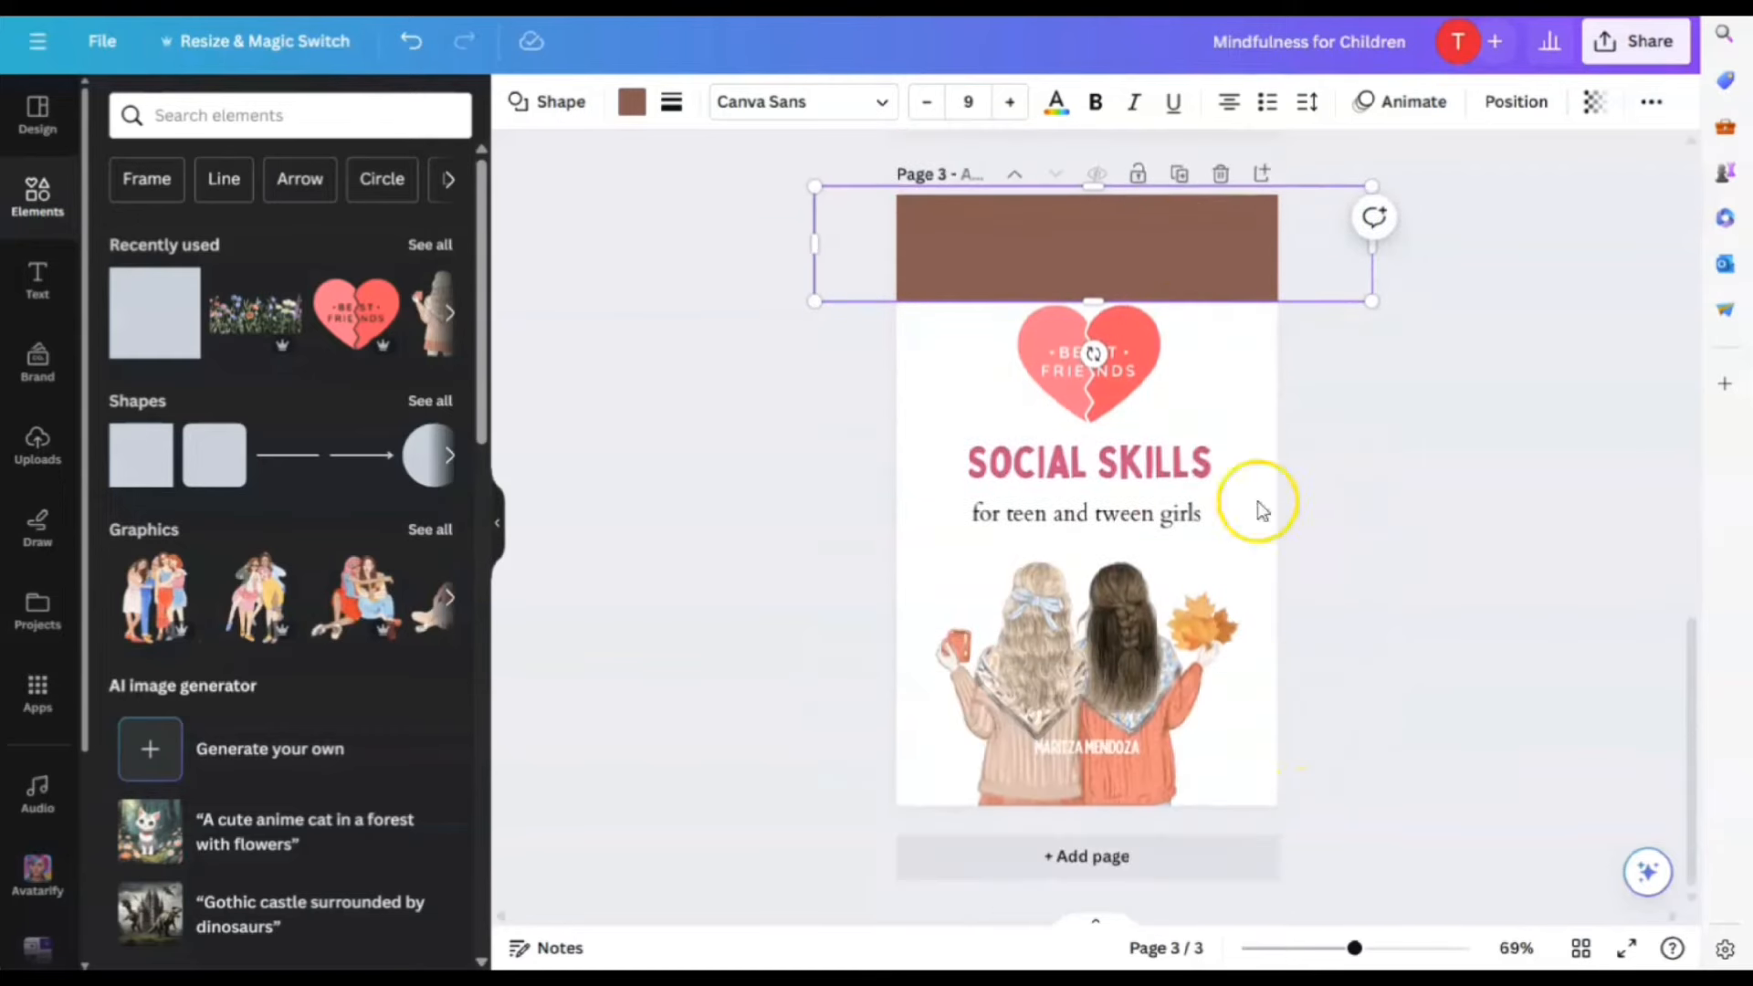
{"action": "left_click_drag", "start_coordinate": [1093, 182], "coordinate": [1094, 215]}
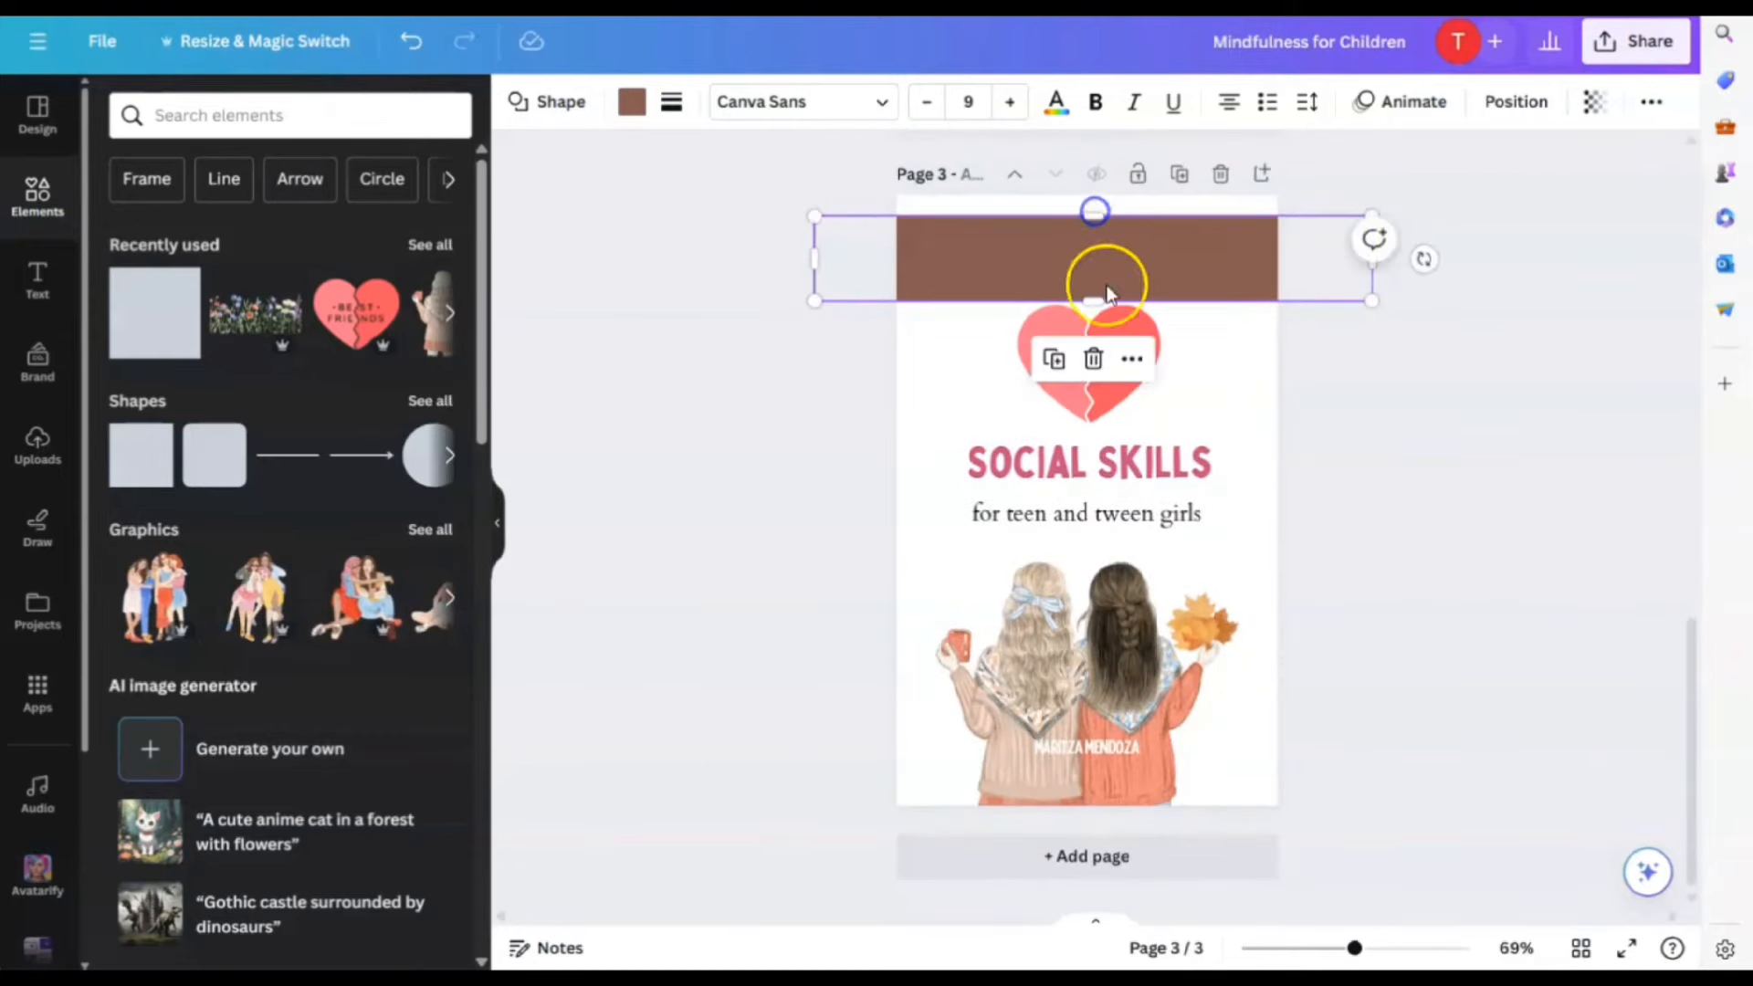
{"action": "left_click_drag", "start_coordinate": [1093, 301], "coordinate": [1093, 245]}
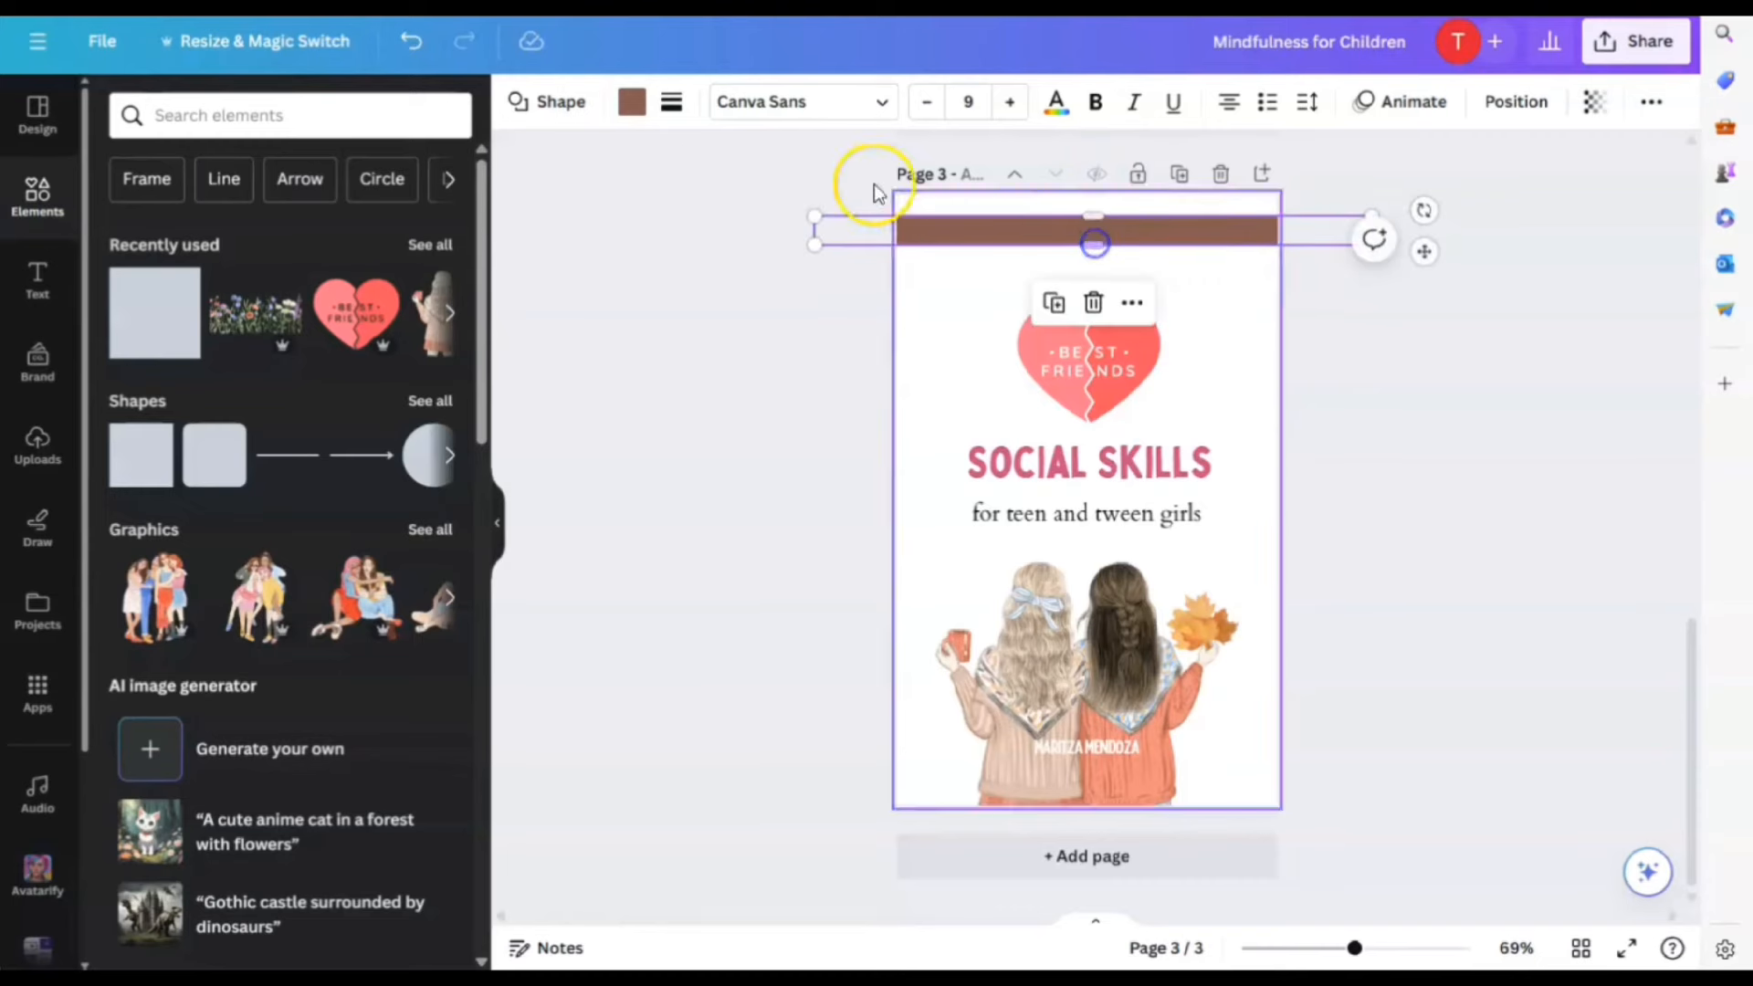
Fill the bar with a salmon colour
{"action": "left_click", "coordinate": [632, 102]}
{"action": "scroll", "coordinate": [246, 547], "scroll_direction": "down", "scroll_amount": 4}
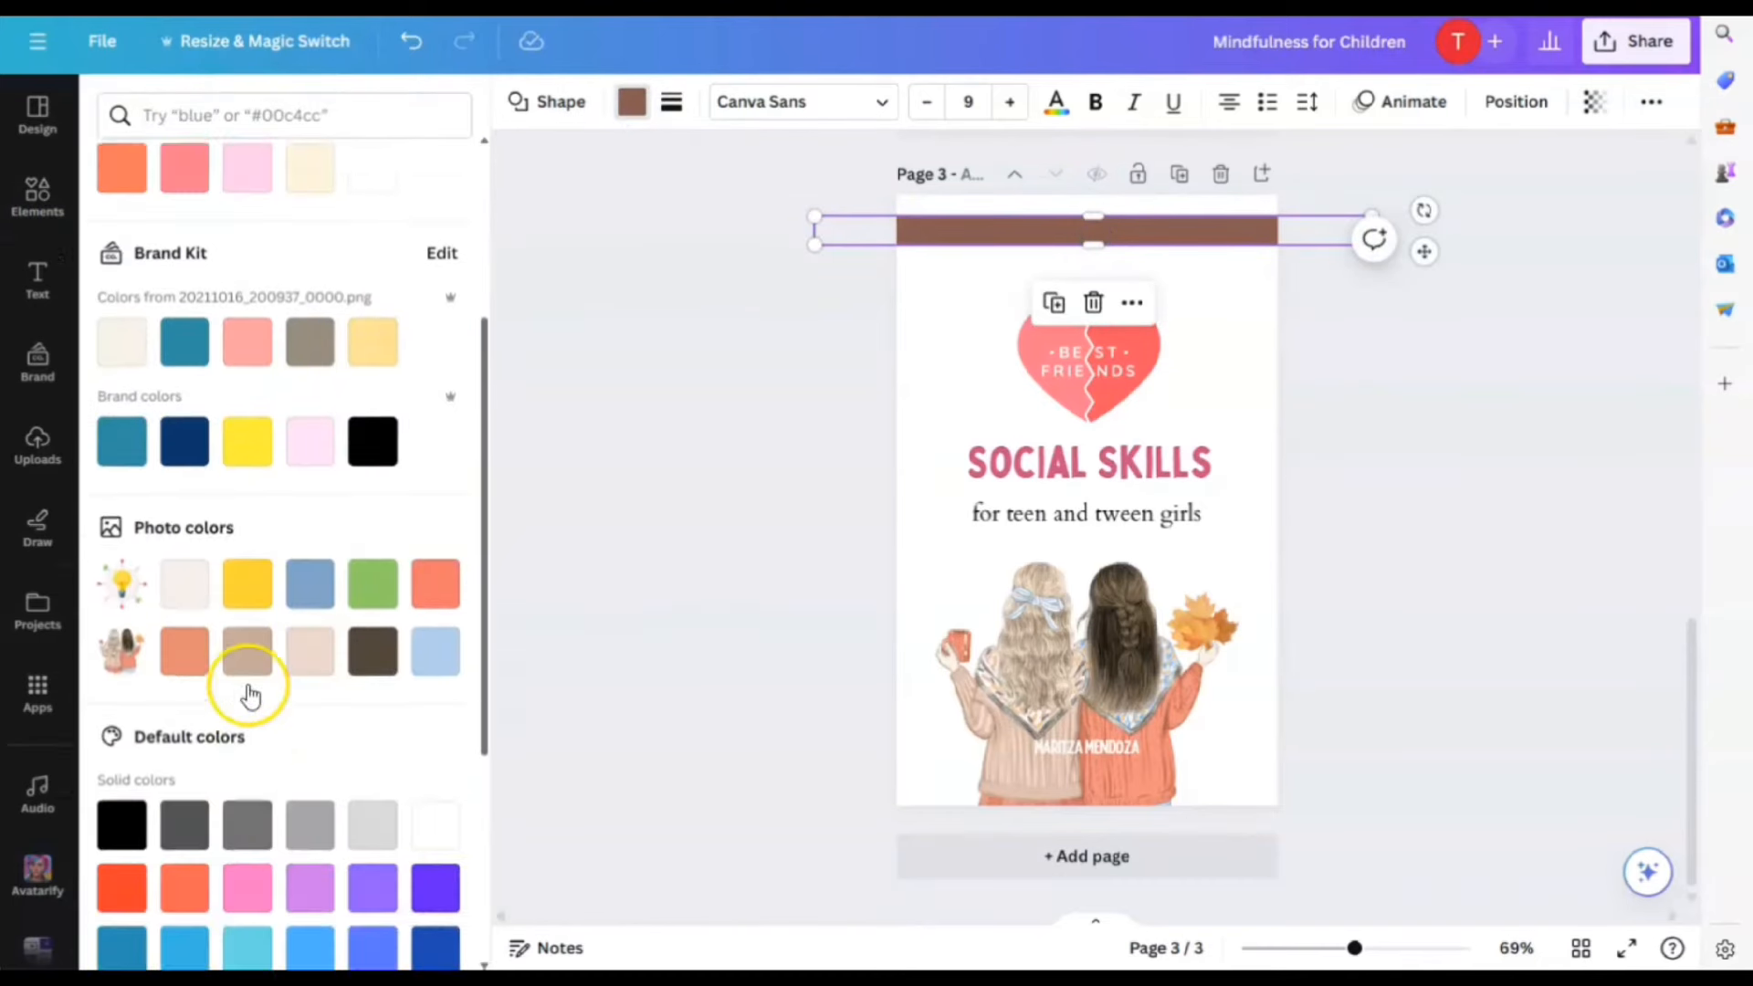
{"action": "left_click", "coordinate": [184, 613]}
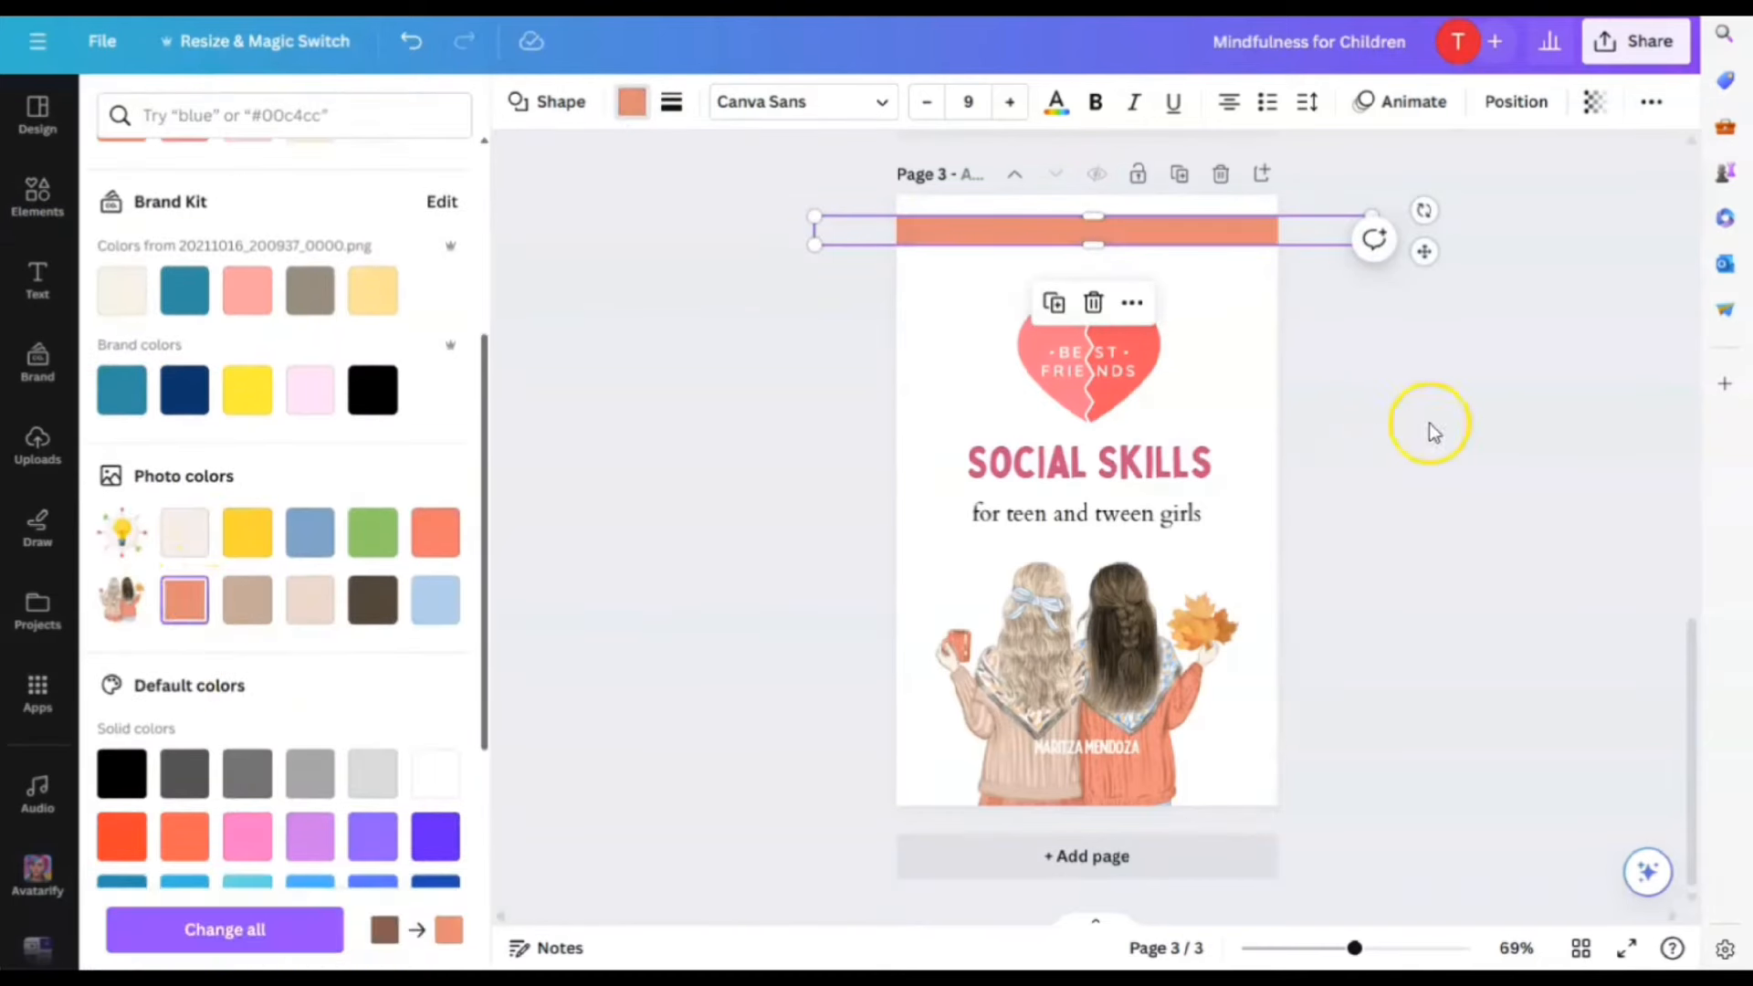
{"action": "left_click", "coordinate": [1409, 502]}
{"action": "scroll", "coordinate": [1408, 518], "scroll_direction": "up", "scroll_amount": 2}
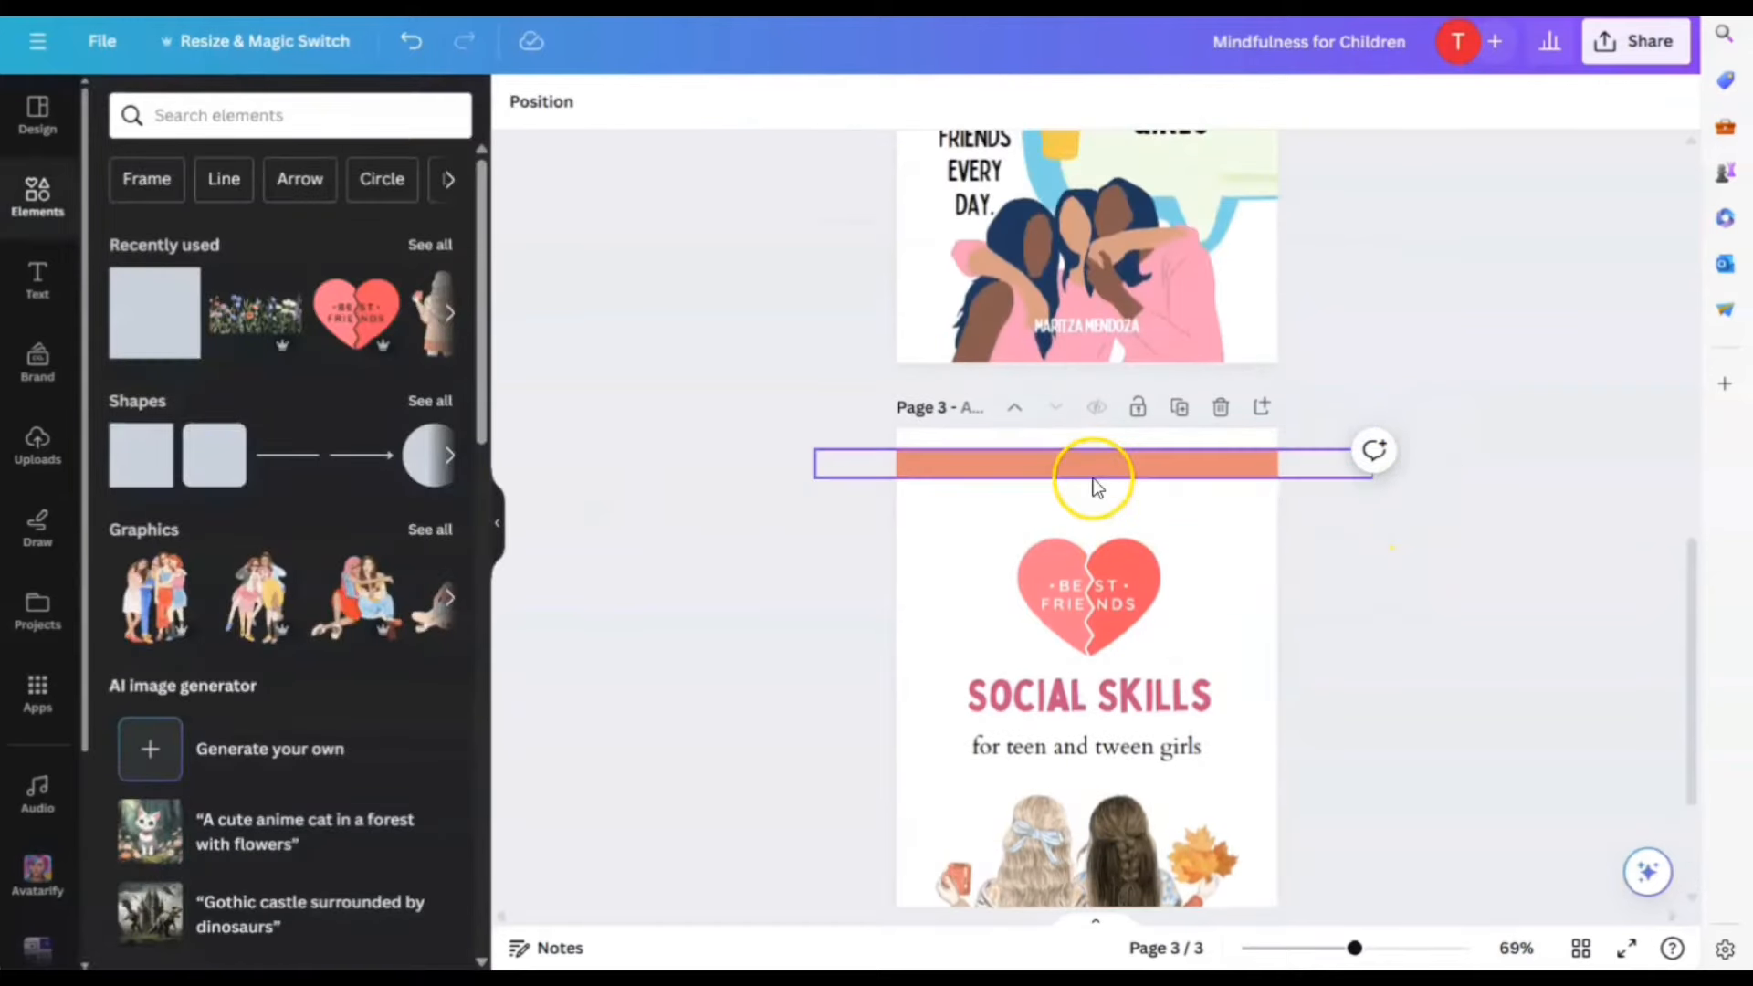
{"action": "left_click", "coordinate": [1150, 745]}
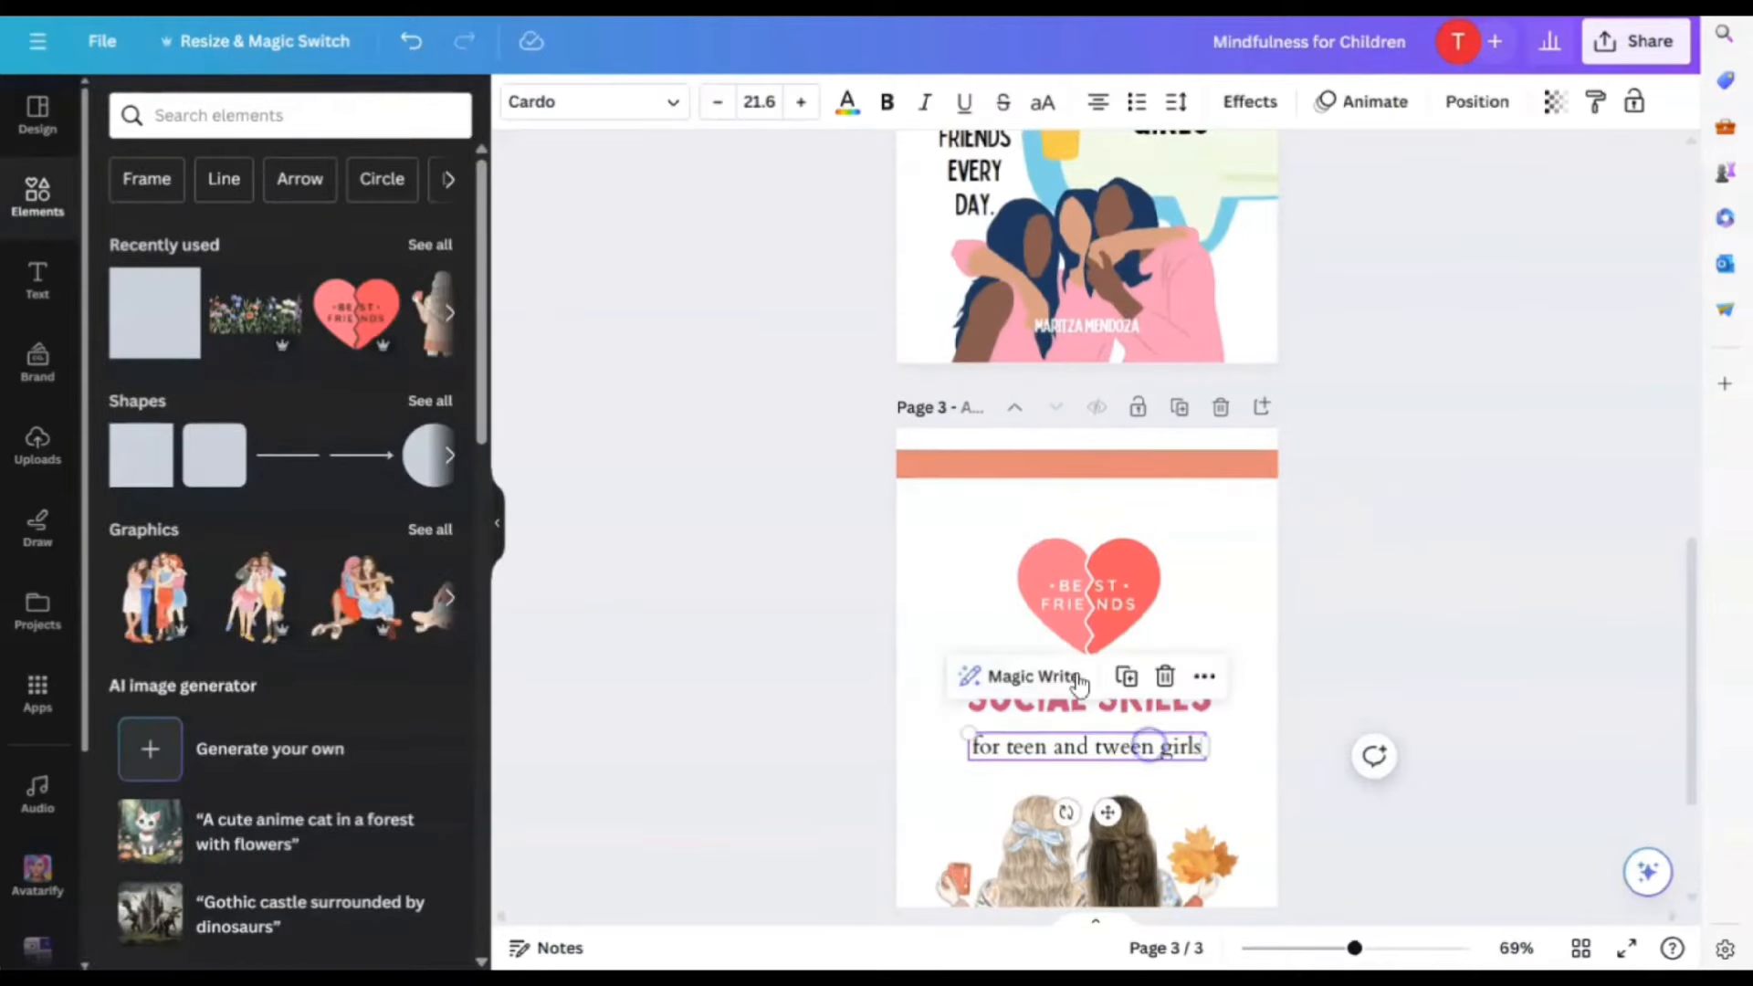
Duplicate the page 3 subtitle and place the copy centred on the salmon top bar
{"action": "left_click", "coordinate": [1124, 679]}
{"action": "left_click_drag", "start_coordinate": [1123, 757], "coordinate": [1123, 468]}
{"action": "left_click", "coordinate": [1201, 473]}
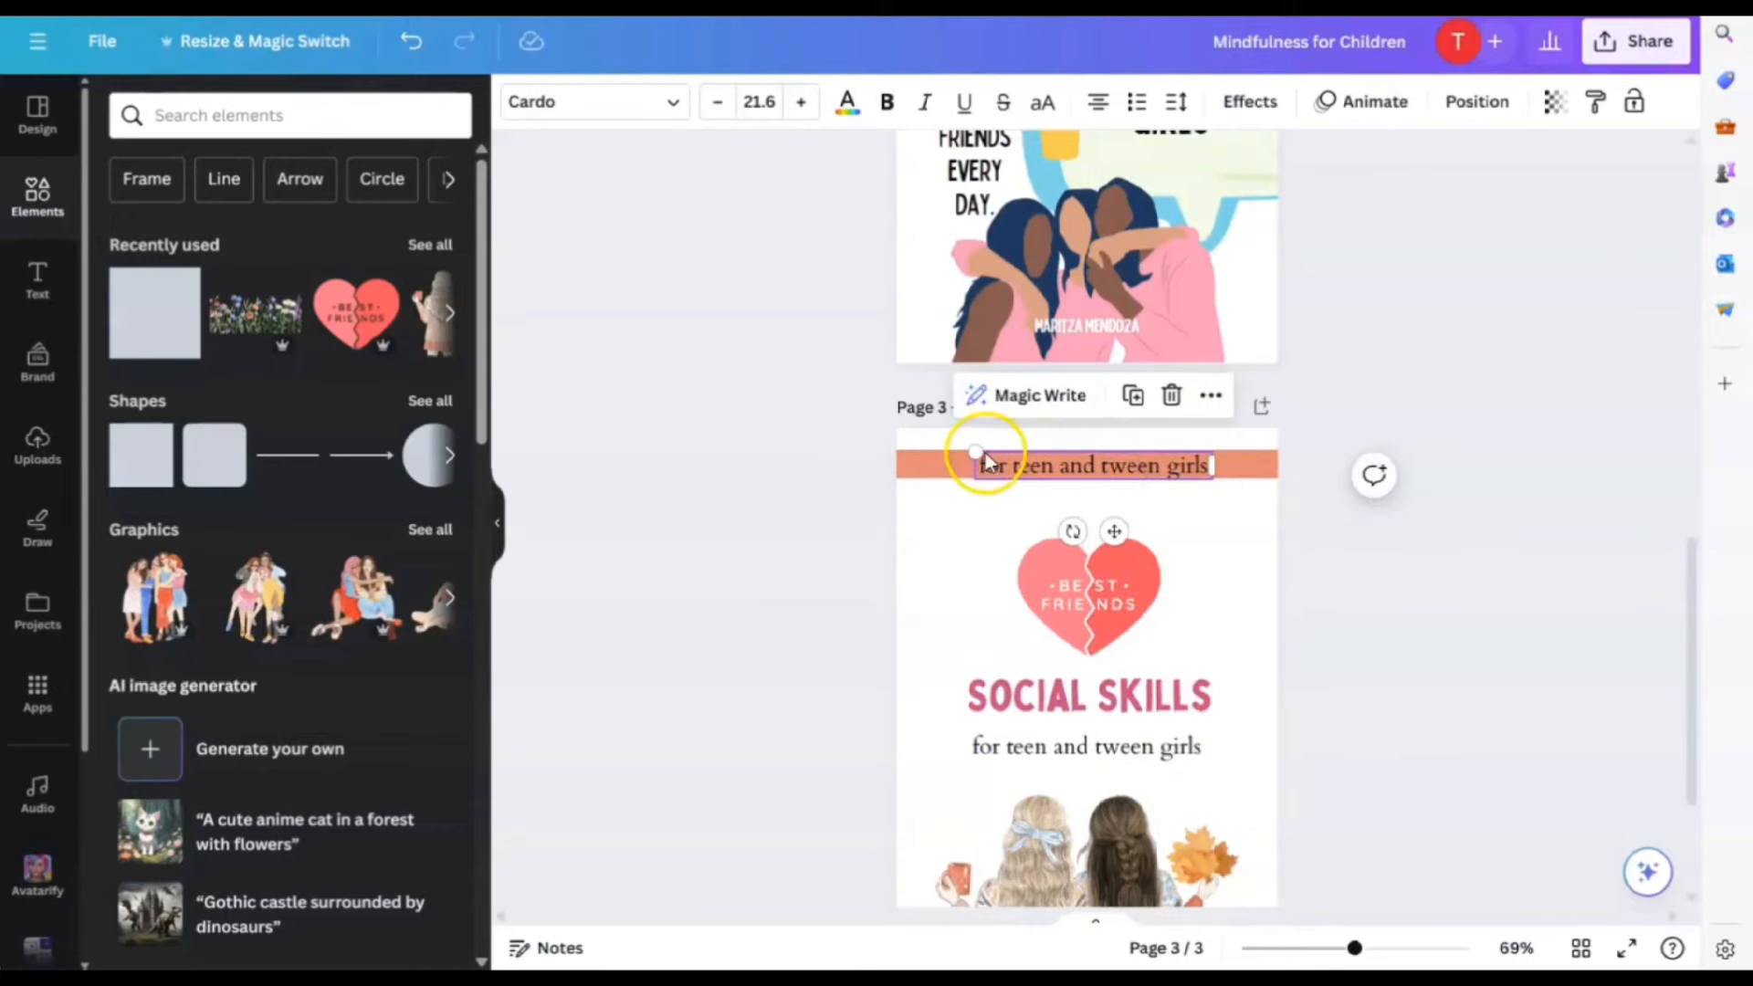
{"action": "left_click_drag", "start_coordinate": [984, 457], "coordinate": [1034, 459]}
{"action": "left_click", "coordinate": [1375, 951]}
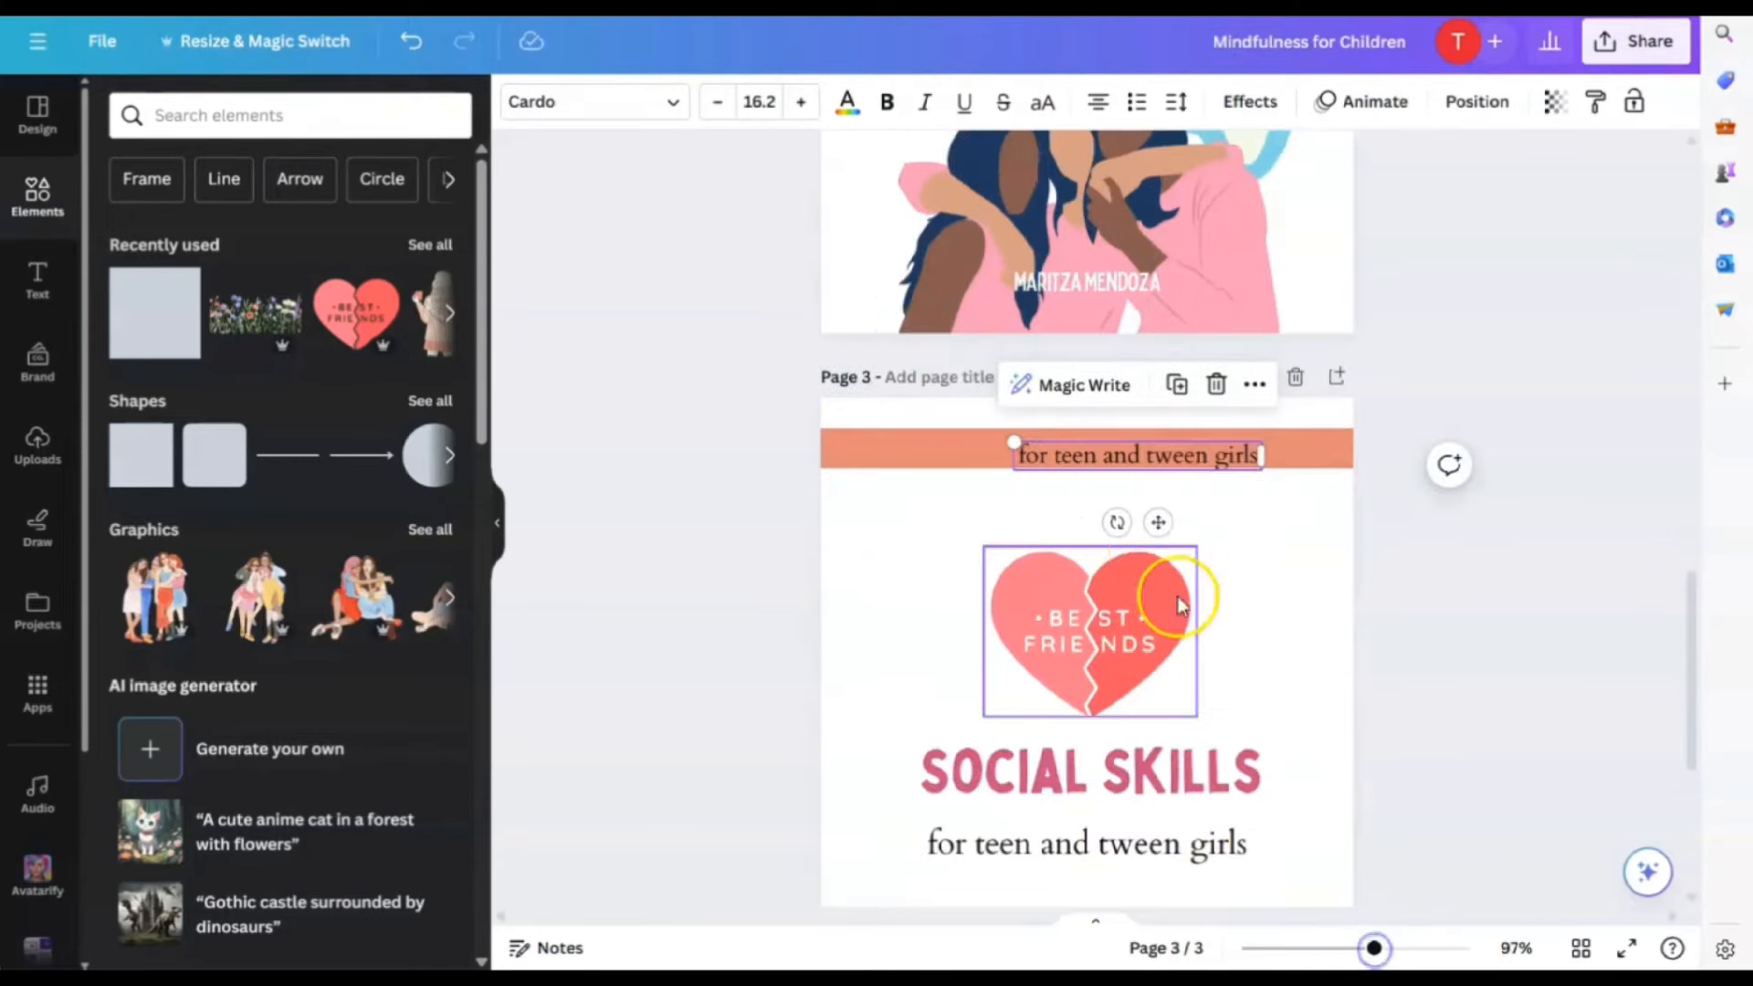
{"action": "left_click_drag", "start_coordinate": [1145, 463], "coordinate": [1099, 458]}
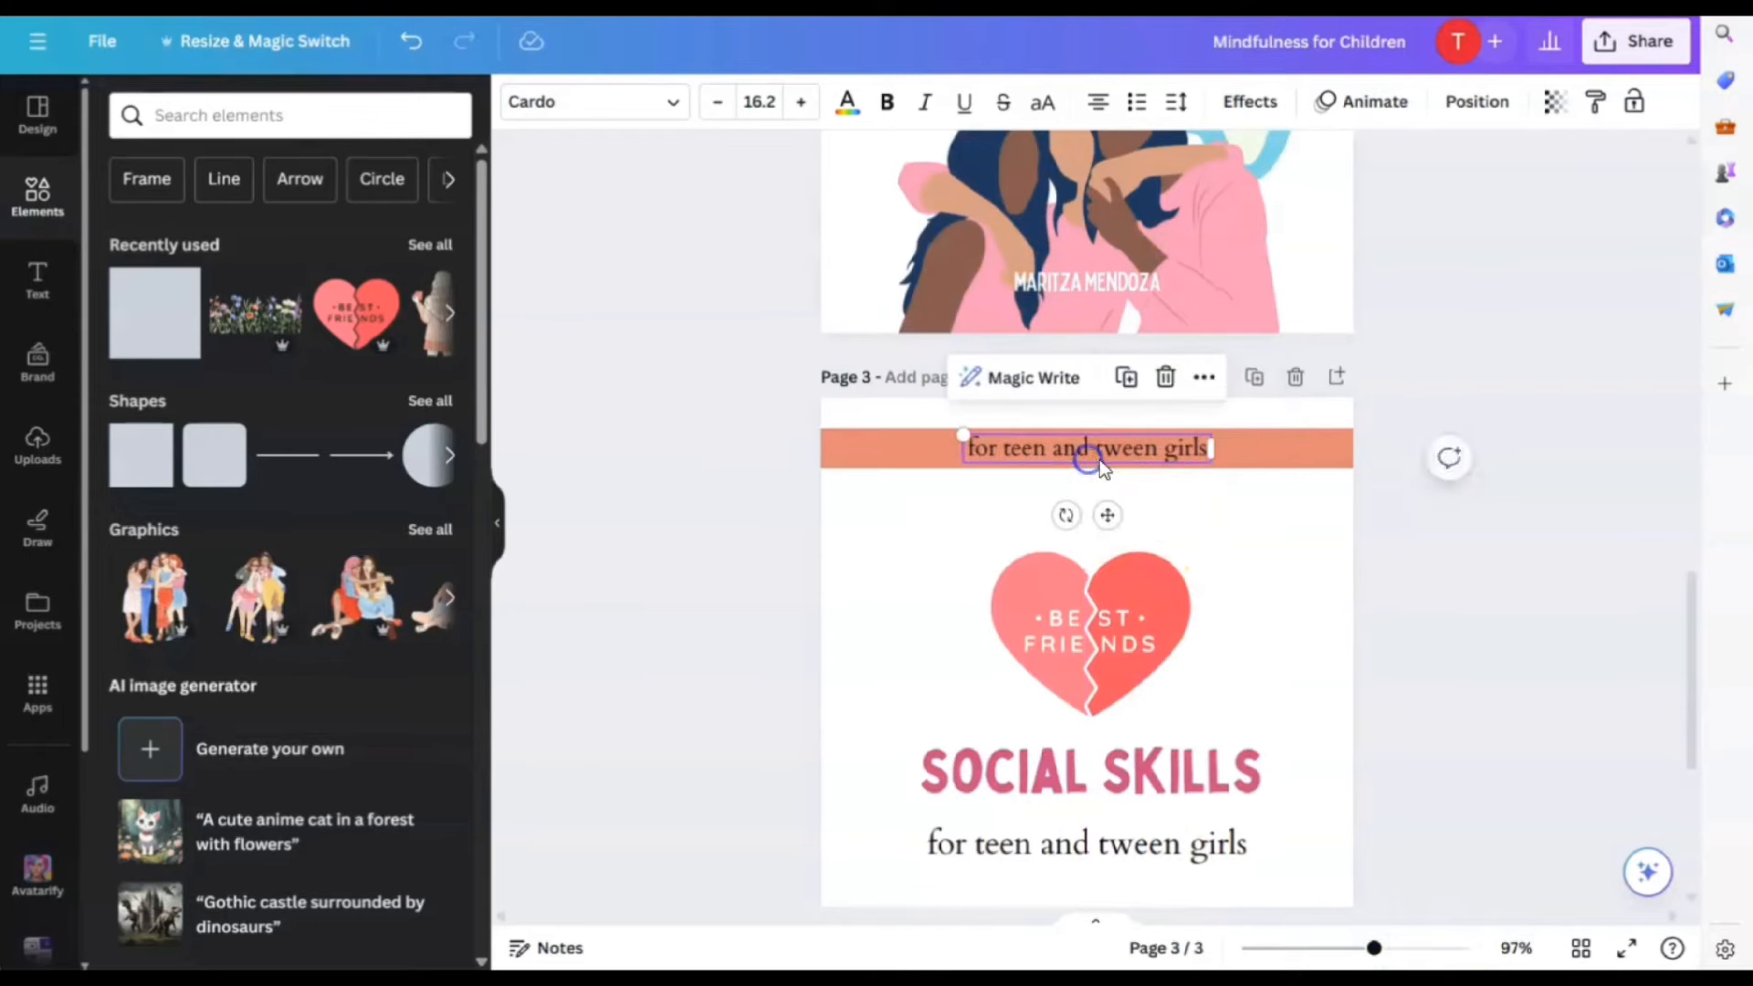
Change the copy to 'A Guide to Building Friendships' and widen it onto one centred line
{"action": "double_click", "coordinate": [1104, 461]}
{"action": "type", "text": "A Guide to"}
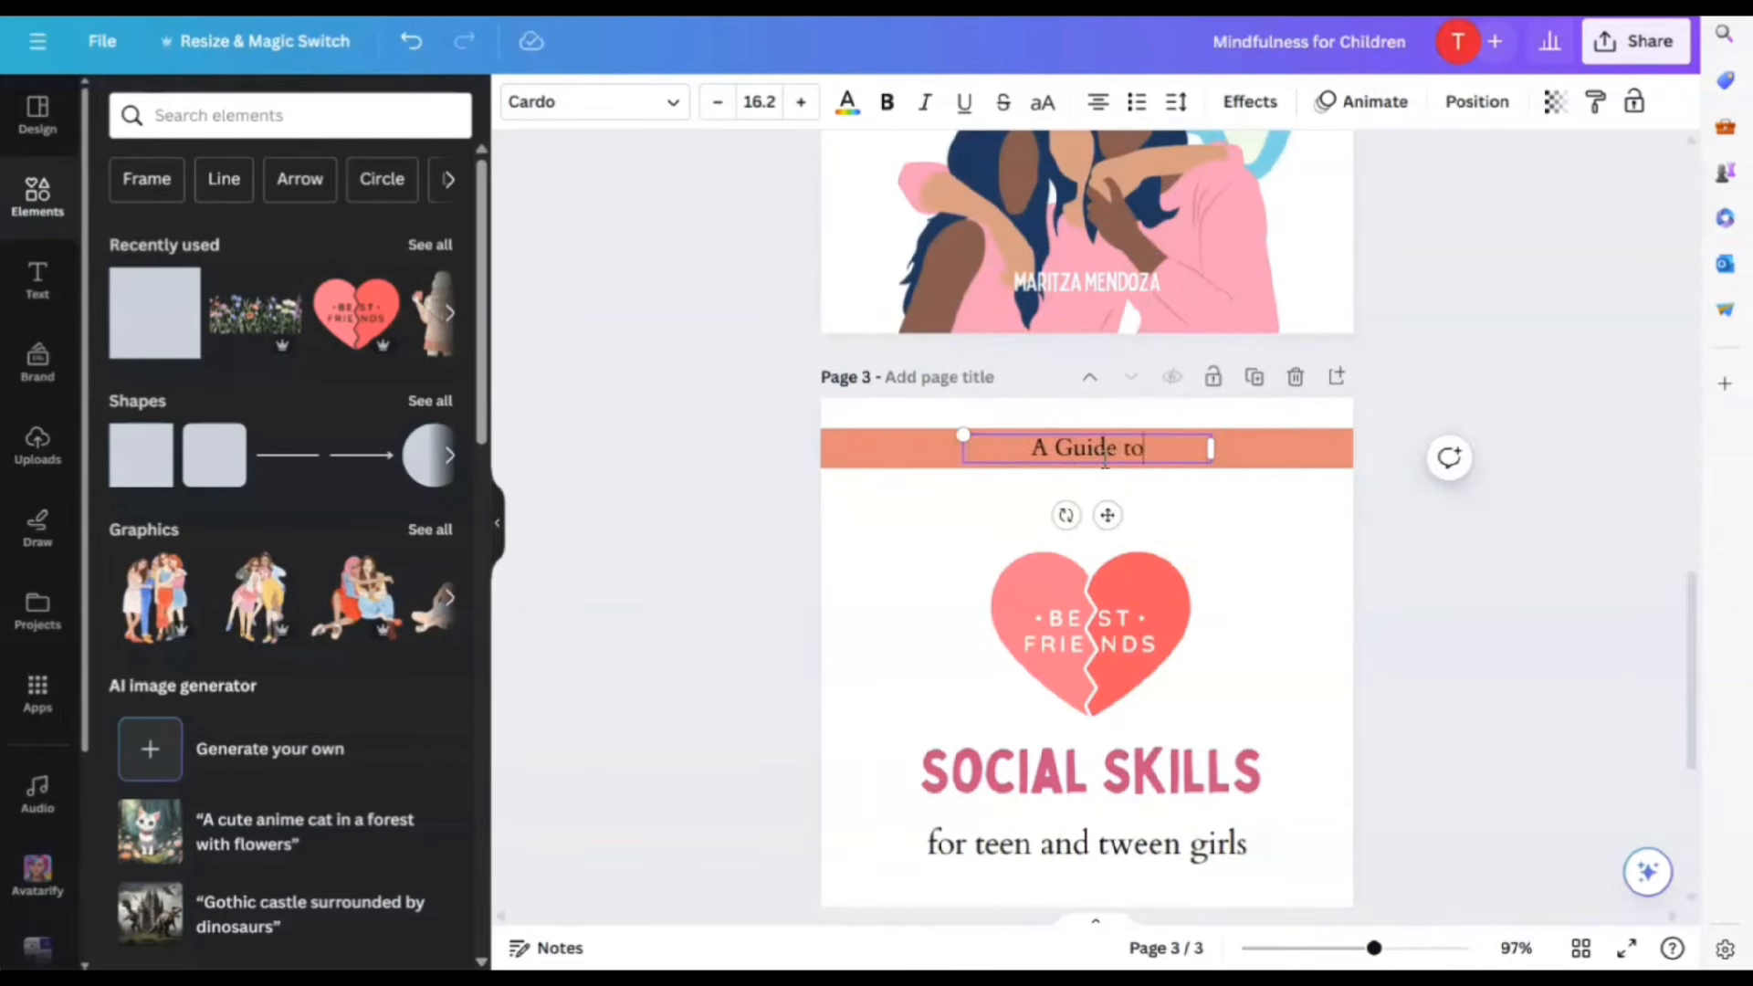
{"action": "type", "text": " Building Fri"}
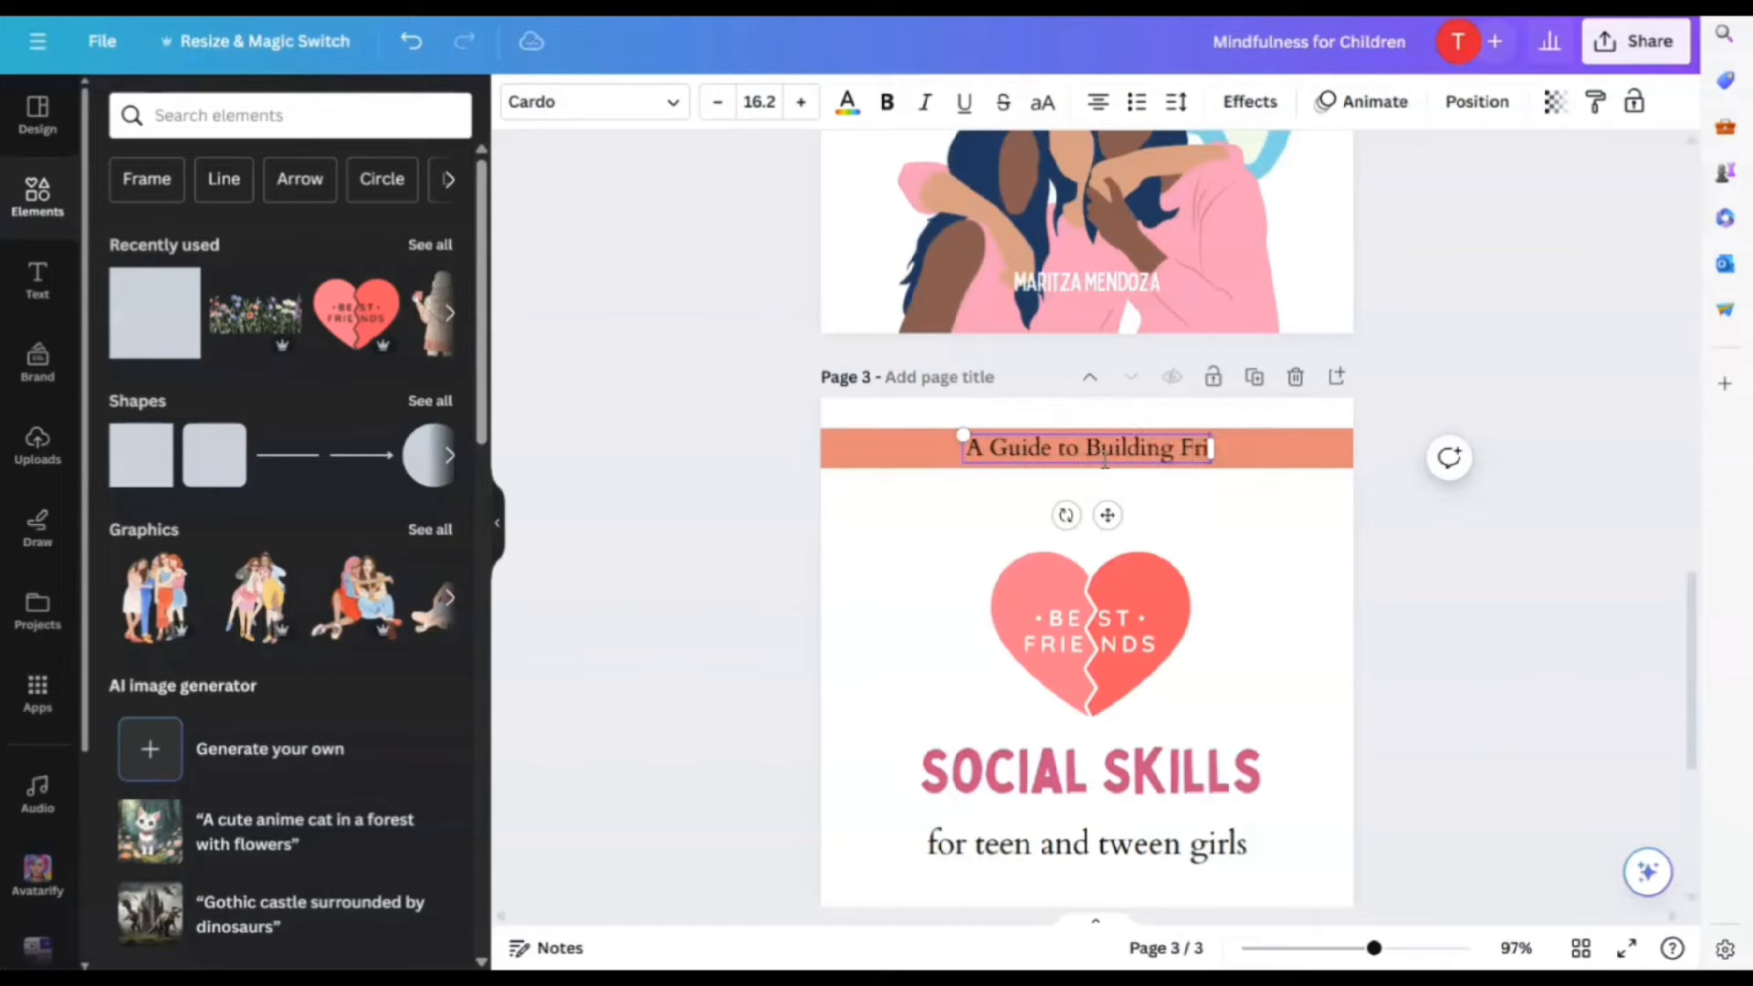
{"action": "type", "text": "endships"}
{"action": "left_click", "coordinate": [1169, 429]}
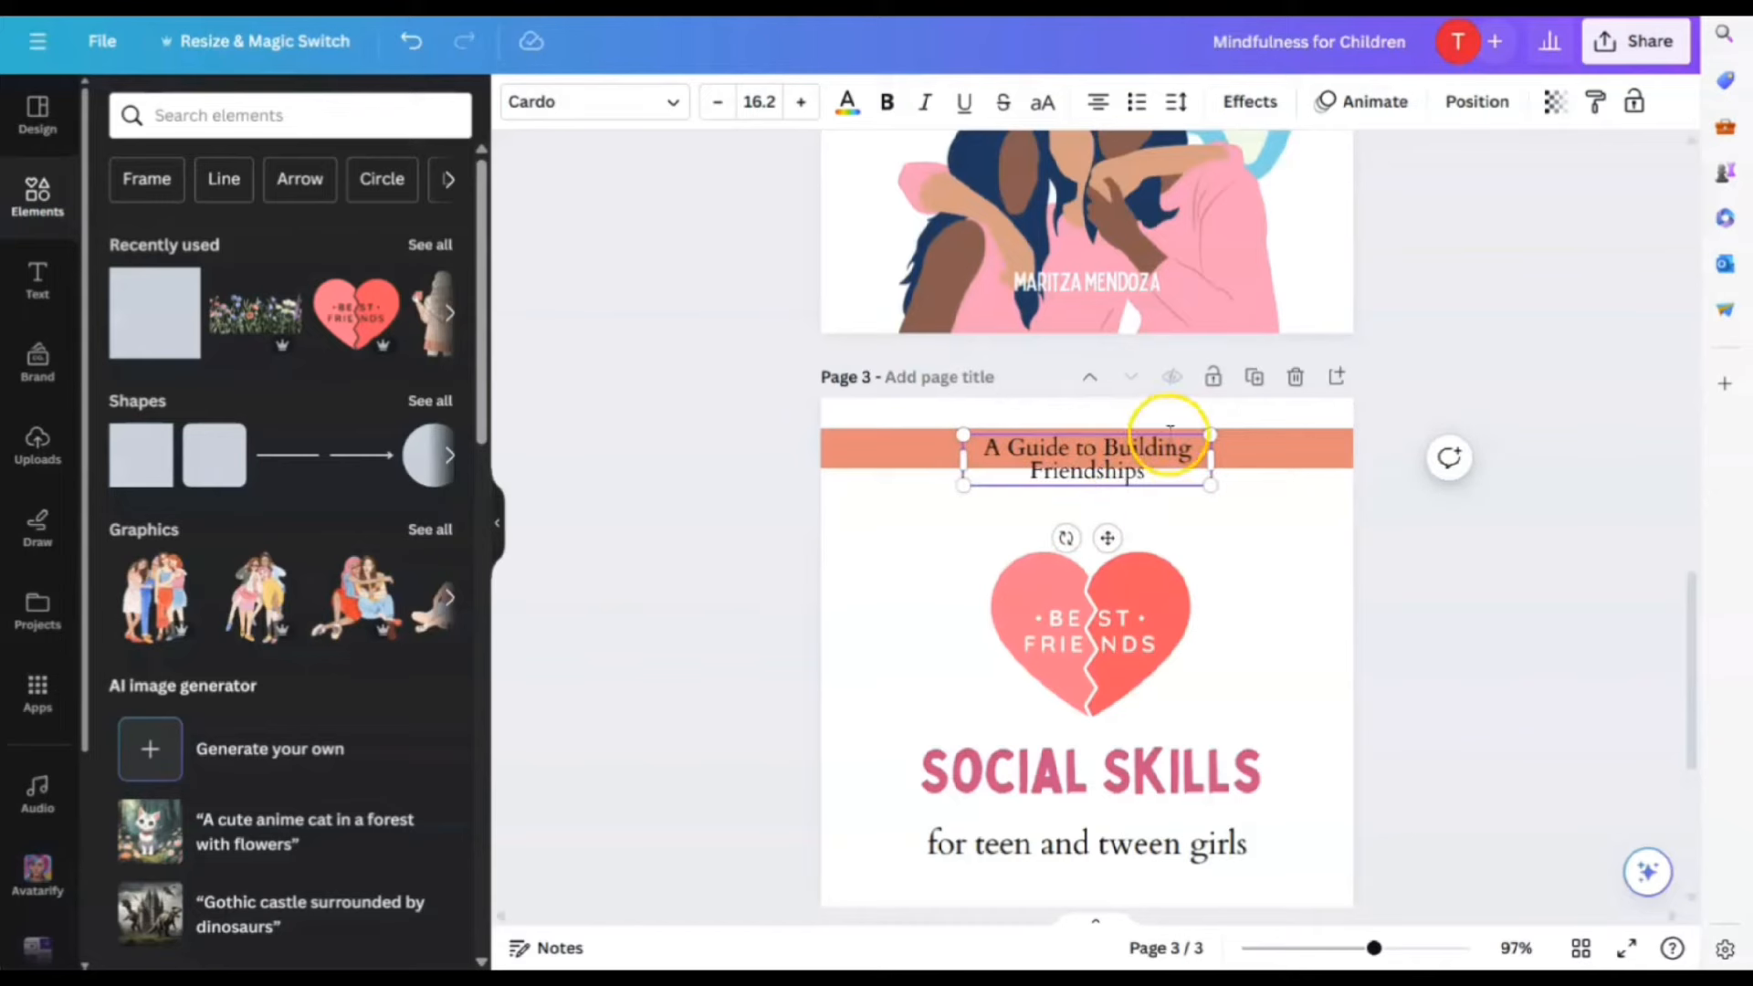
{"action": "left_click_drag", "start_coordinate": [1212, 454], "coordinate": [1293, 461]}
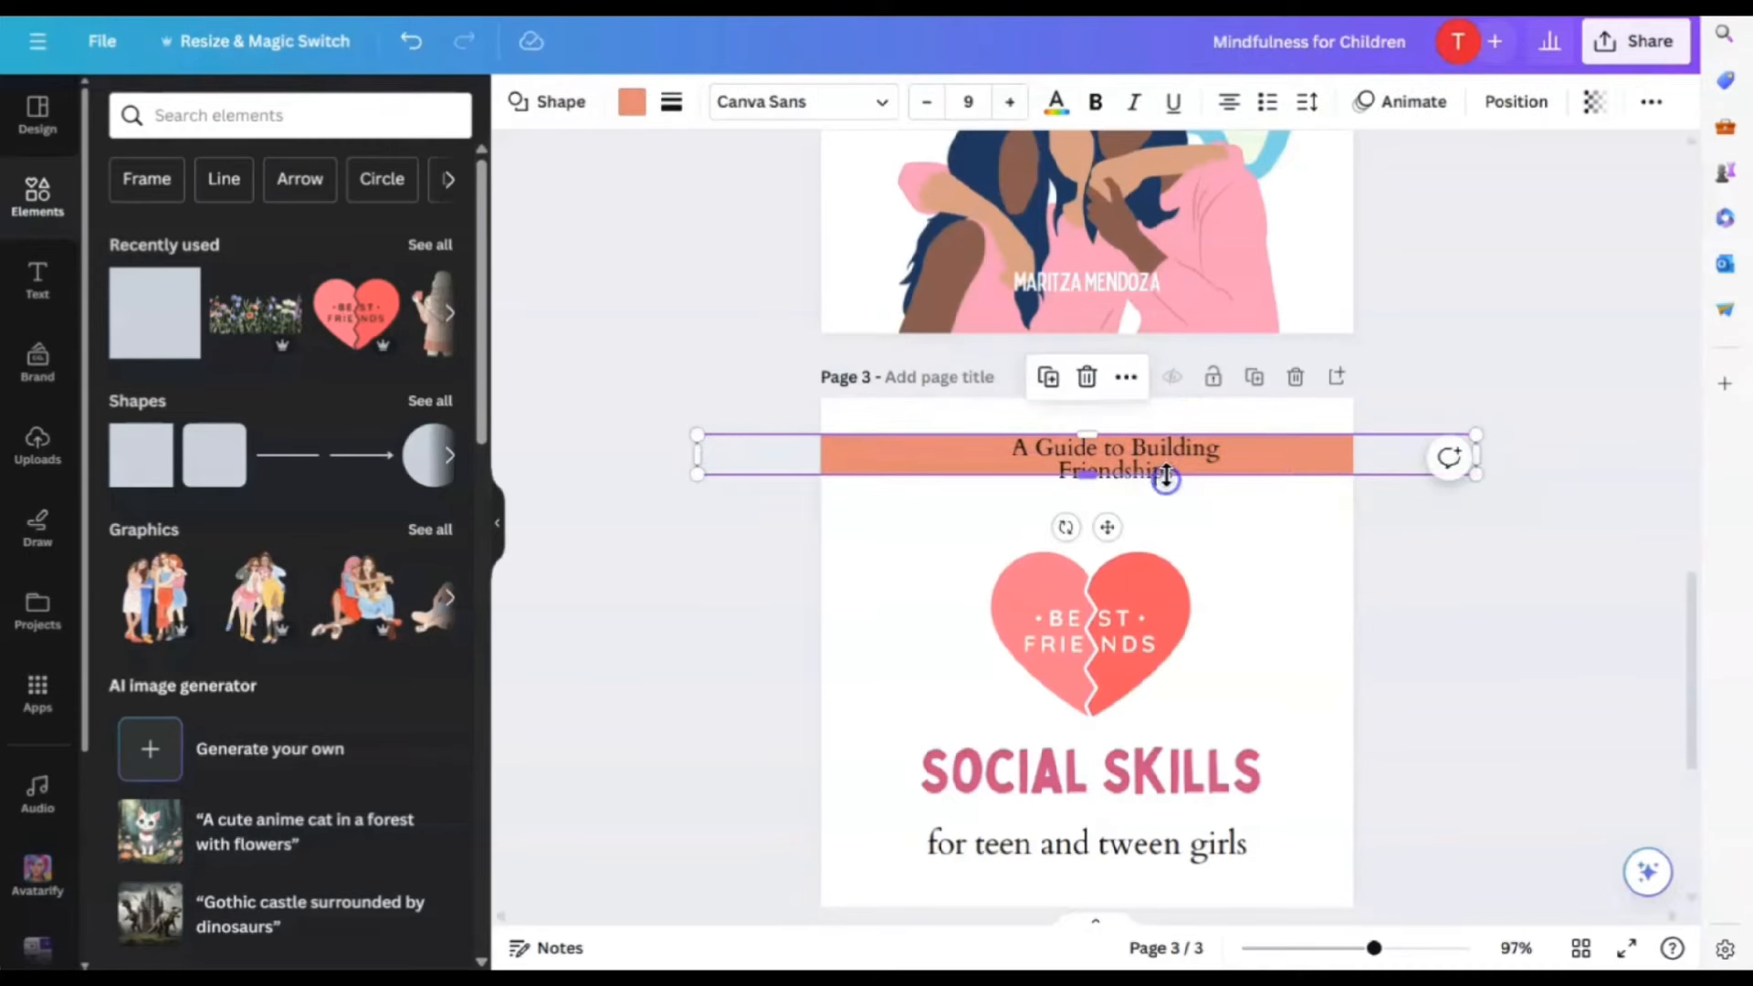
{"action": "left_click", "coordinate": [1162, 468]}
{"action": "left_click_drag", "start_coordinate": [1267, 459], "coordinate": [1398, 452]}
{"action": "left_click_drag", "start_coordinate": [1201, 512], "coordinate": [1107, 522]}
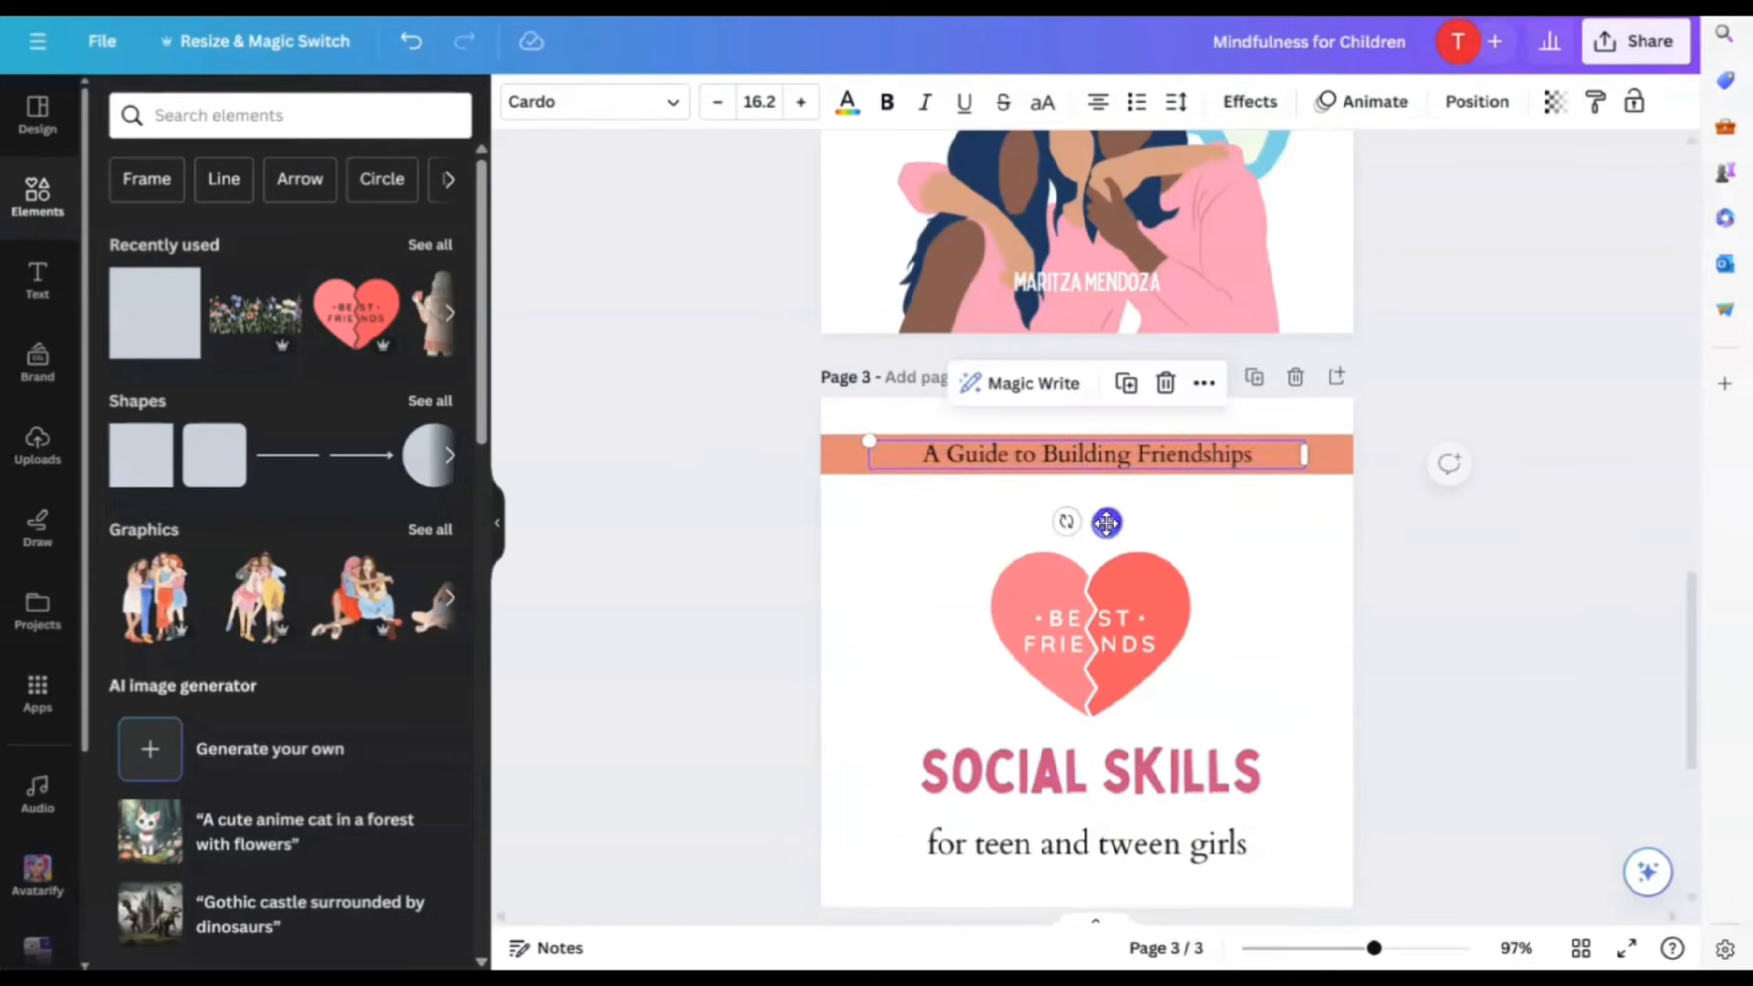
Colour the tagline white and recolour the SOCIAL SKILLS title orange
{"action": "left_click", "coordinate": [847, 101]}
{"action": "left_click", "coordinate": [369, 497]}
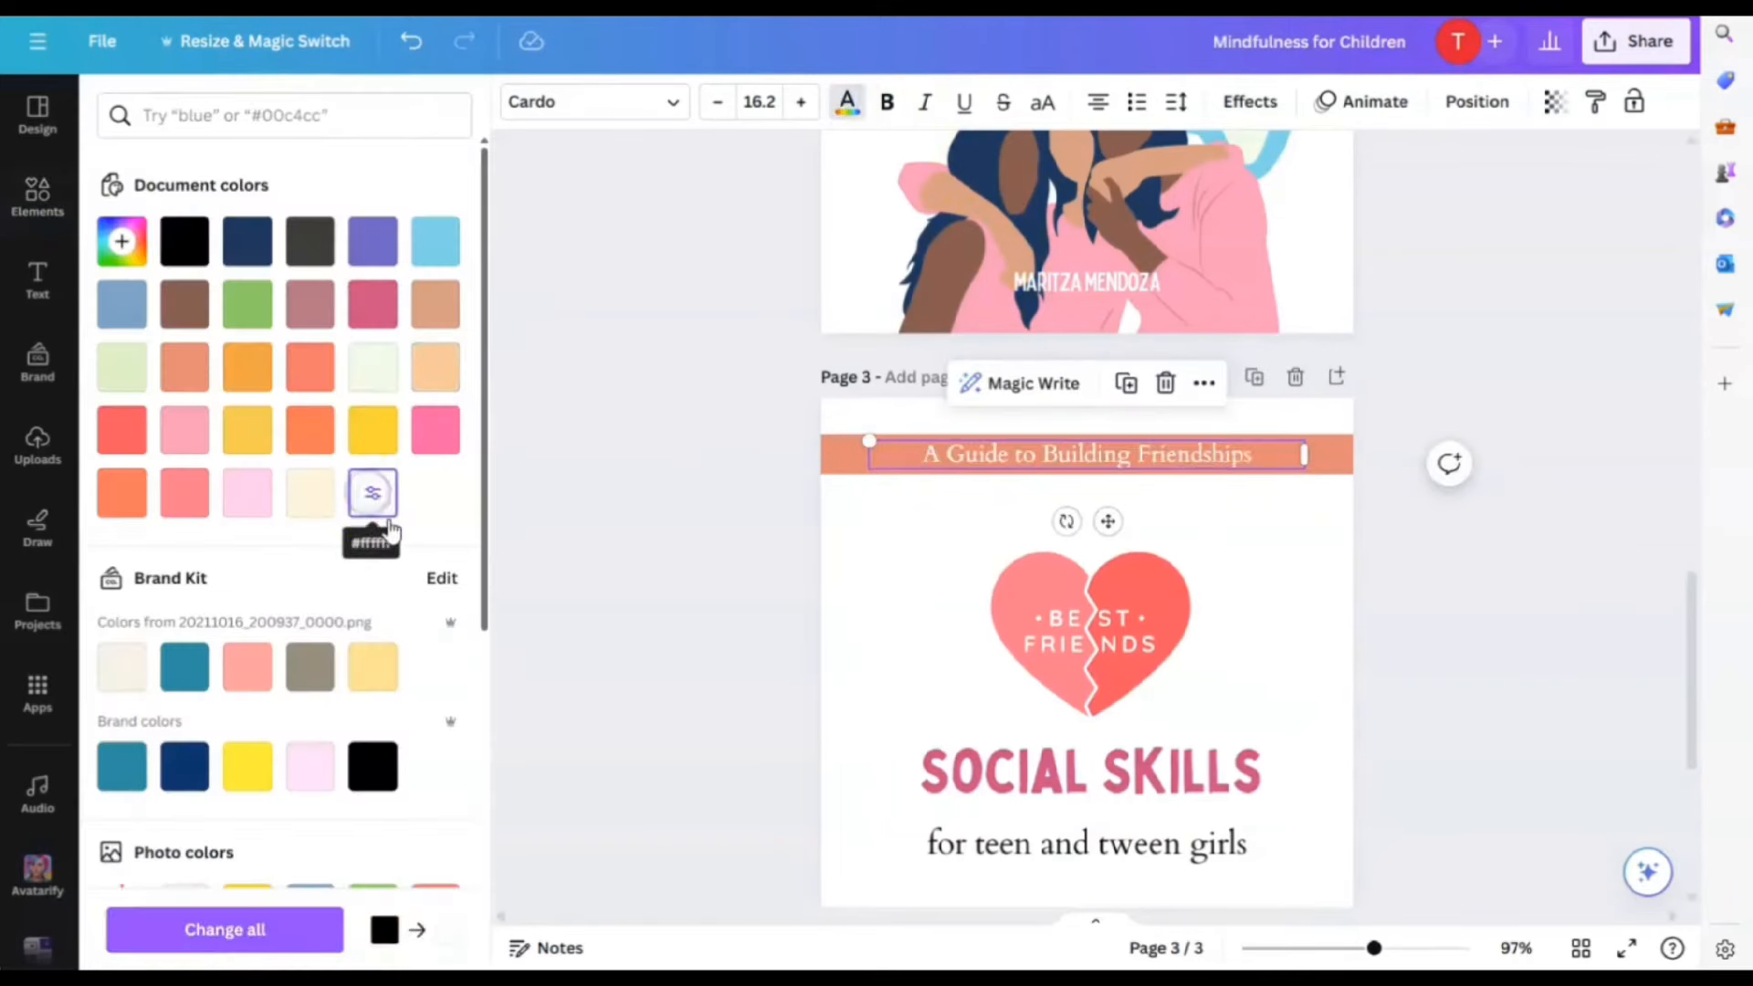
{"action": "scroll", "coordinate": [384, 639], "scroll_direction": "down", "scroll_amount": 6}
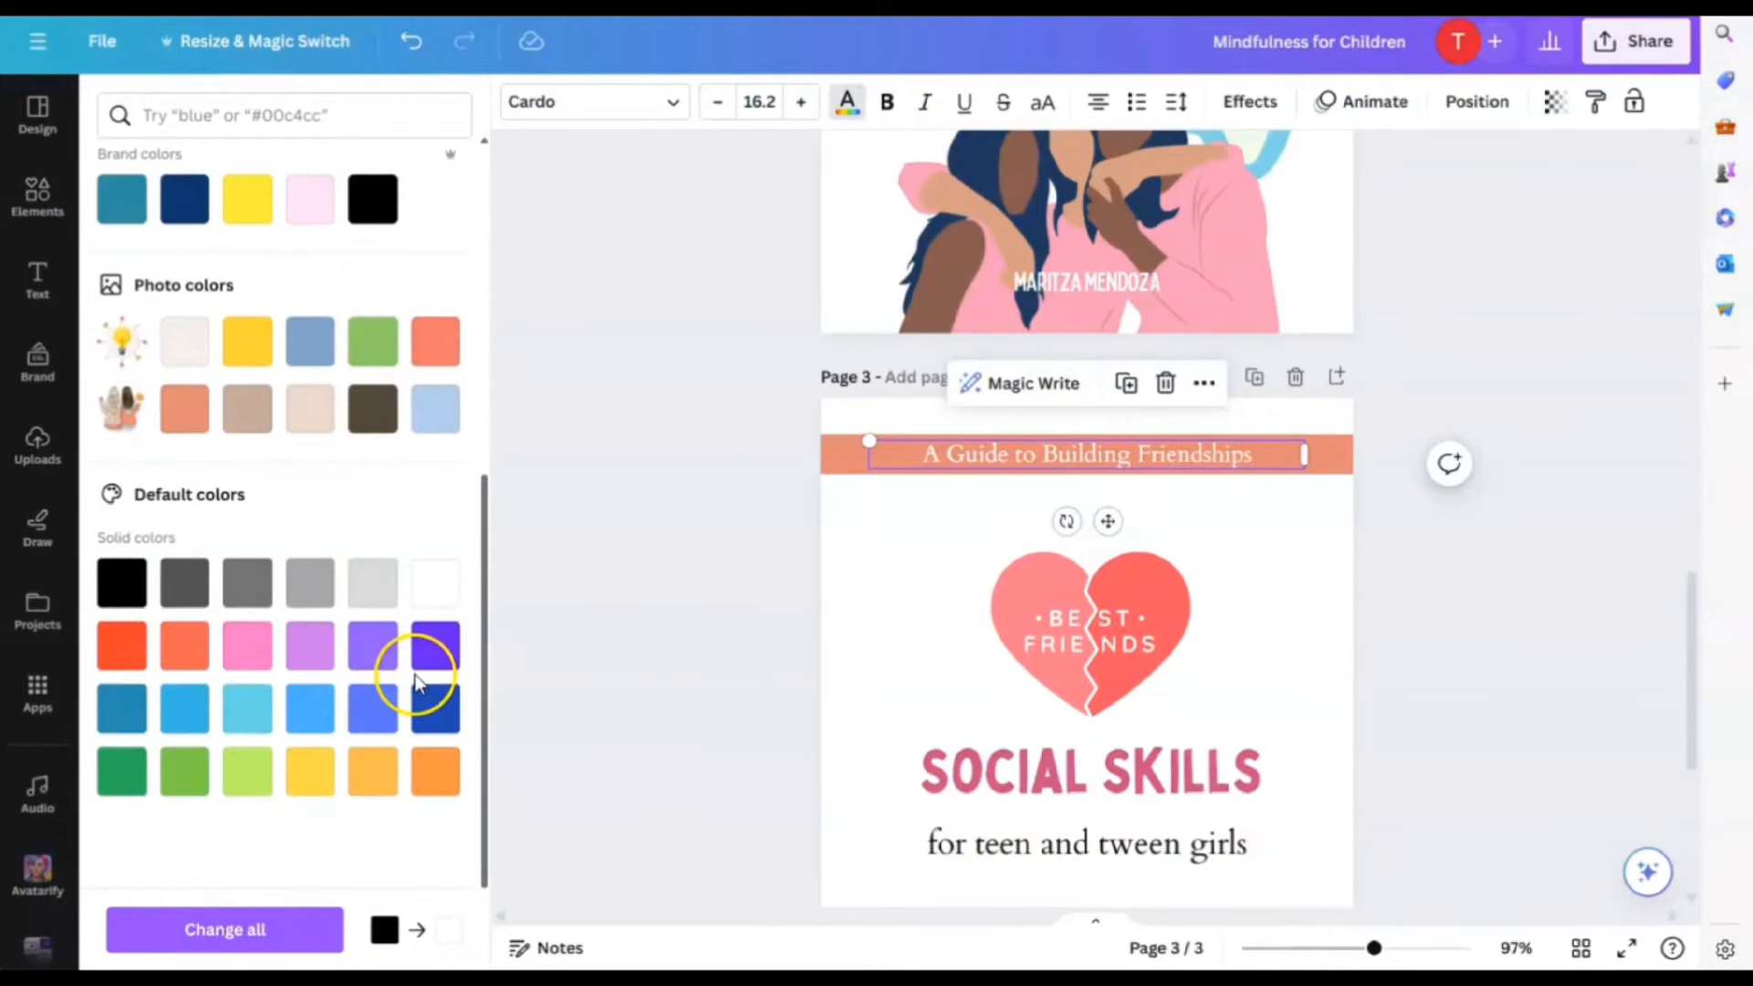
{"action": "left_click", "coordinate": [931, 771]}
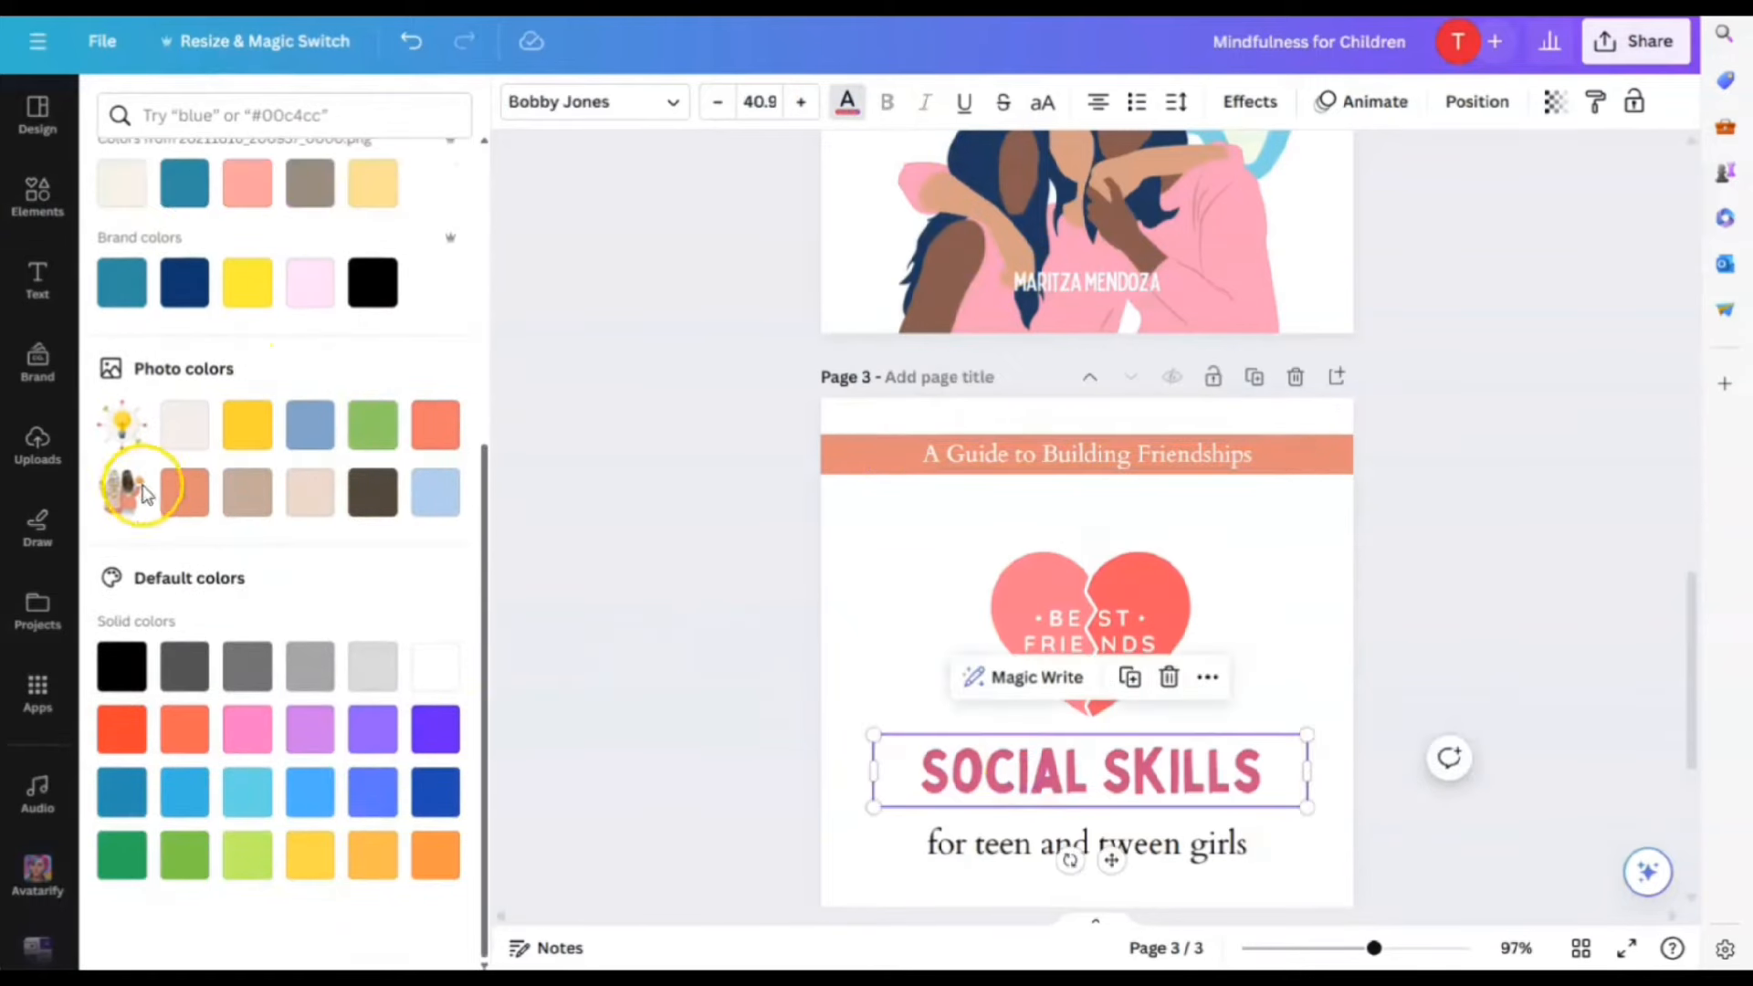
{"action": "left_click", "coordinate": [201, 502]}
{"action": "left_click", "coordinate": [1519, 657]}
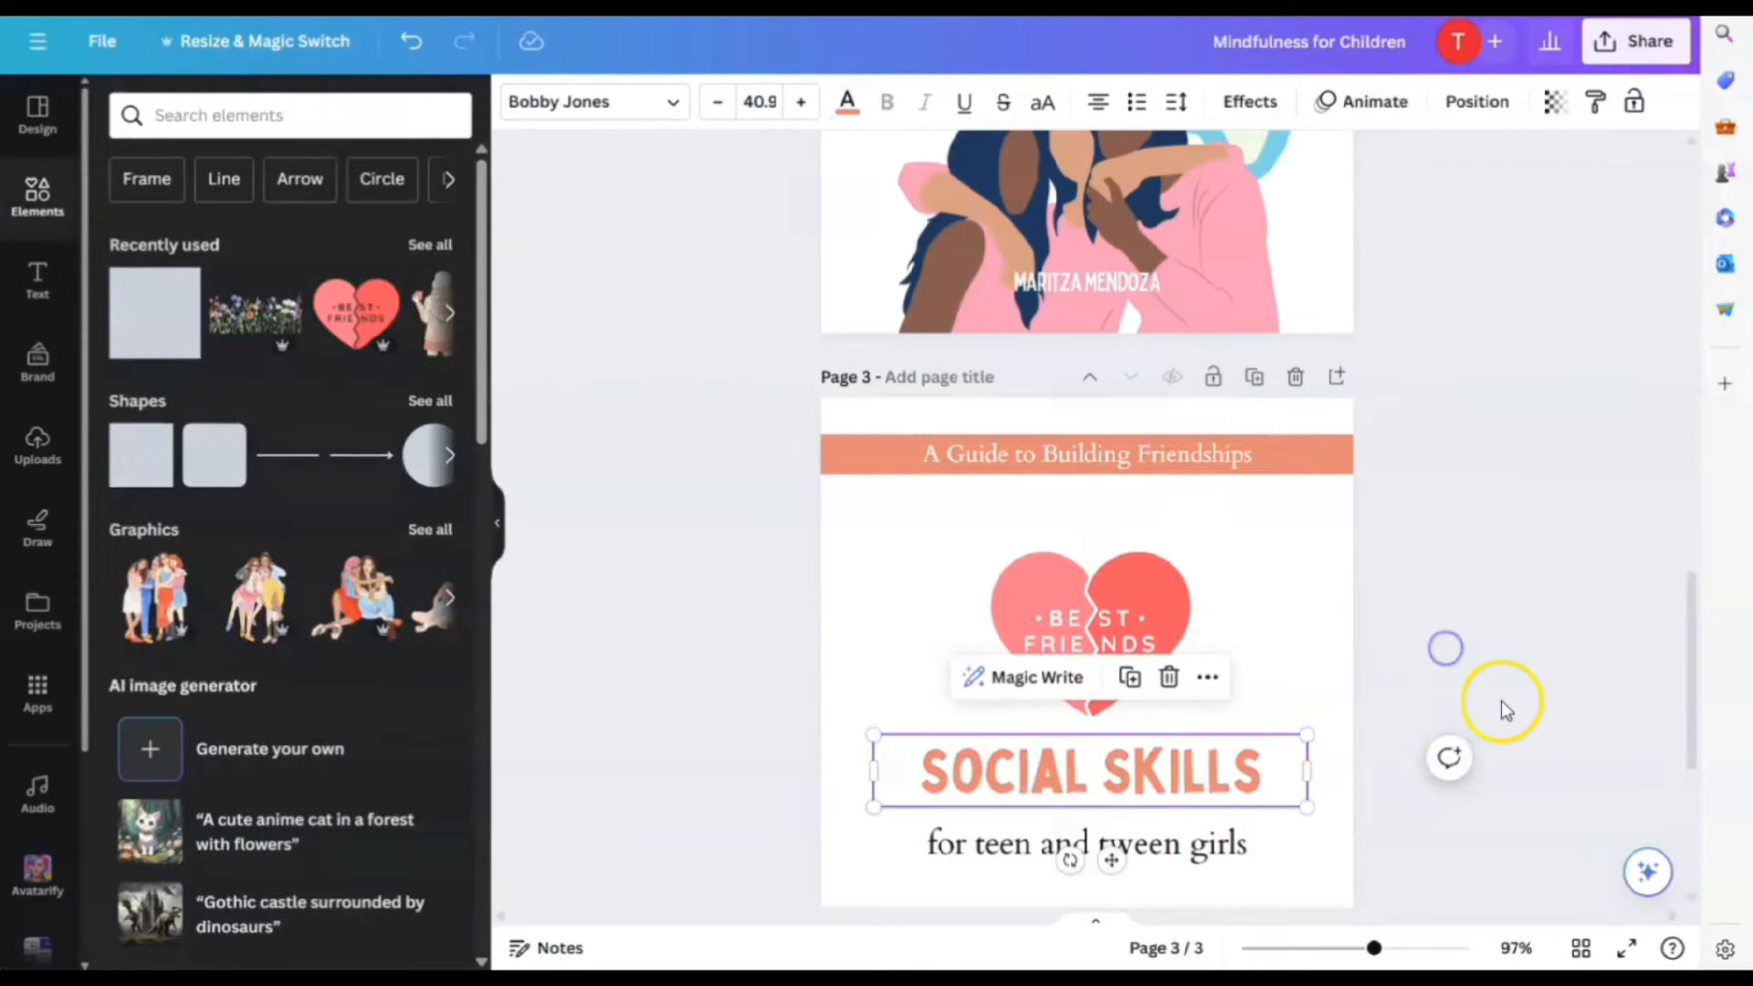
{"action": "scroll", "coordinate": [1498, 703], "scroll_direction": "down", "scroll_amount": 4}
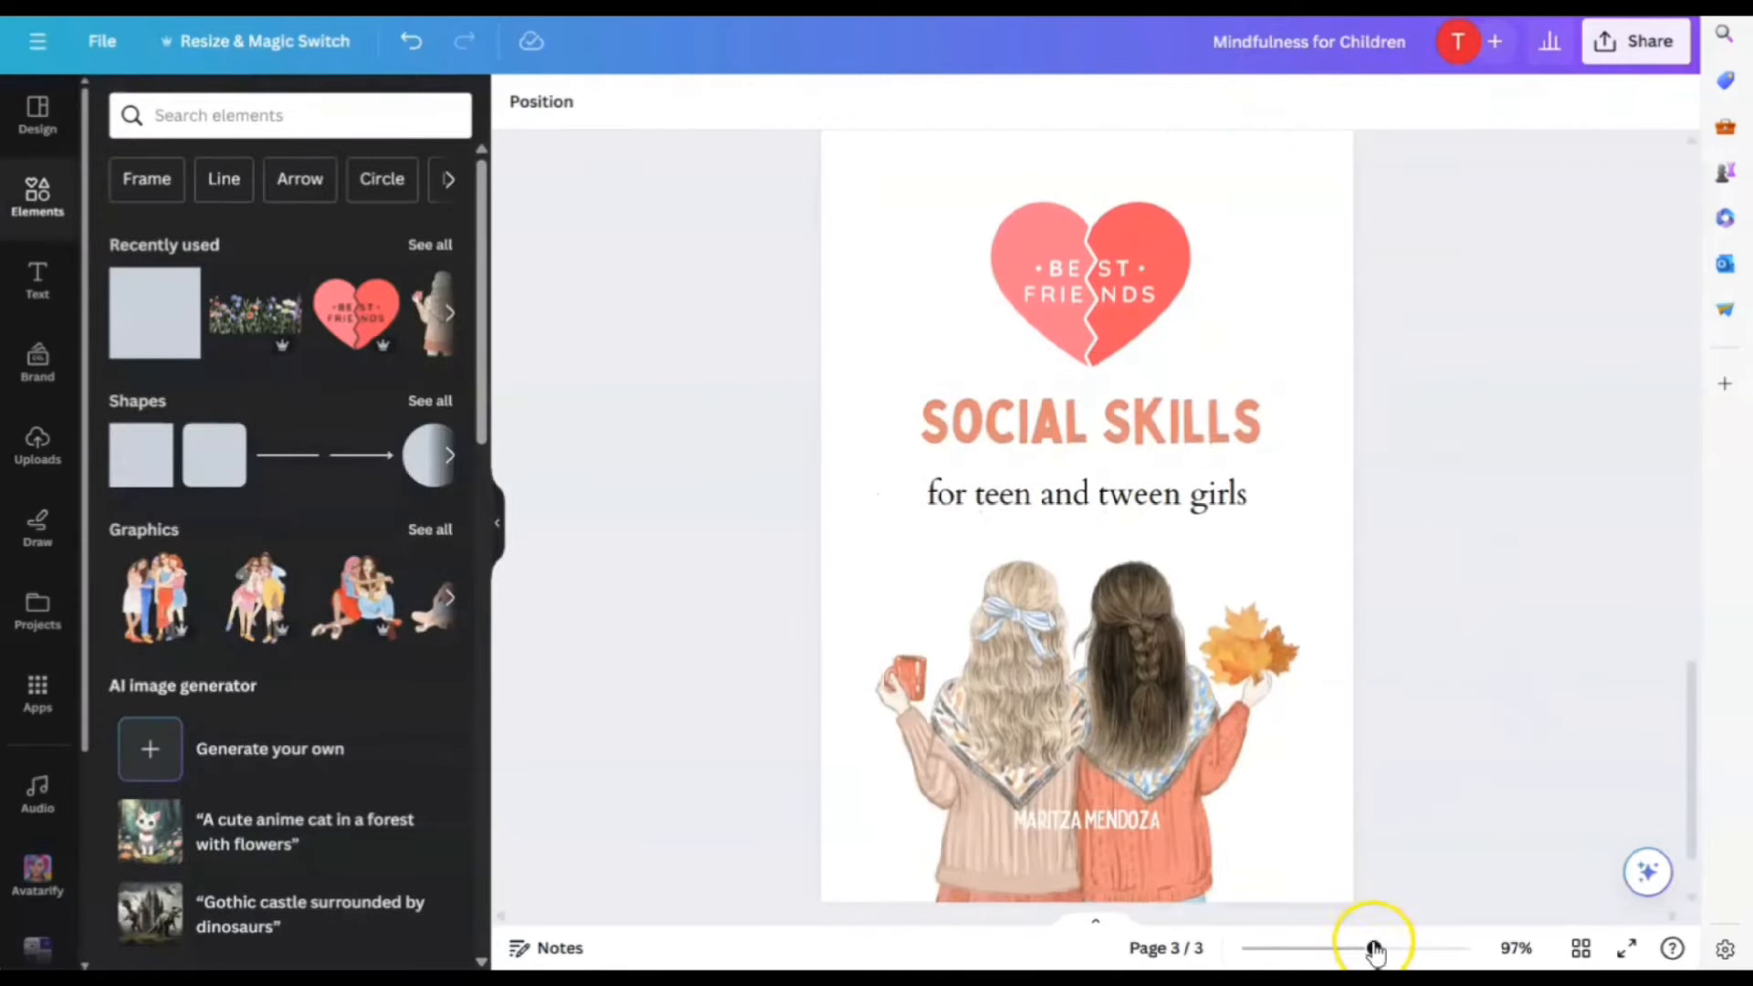
Add a teal square to page 4 and stretch it into a thin full-width top banner
{"action": "left_click_drag", "start_coordinate": [1374, 949], "coordinate": [1354, 951]}
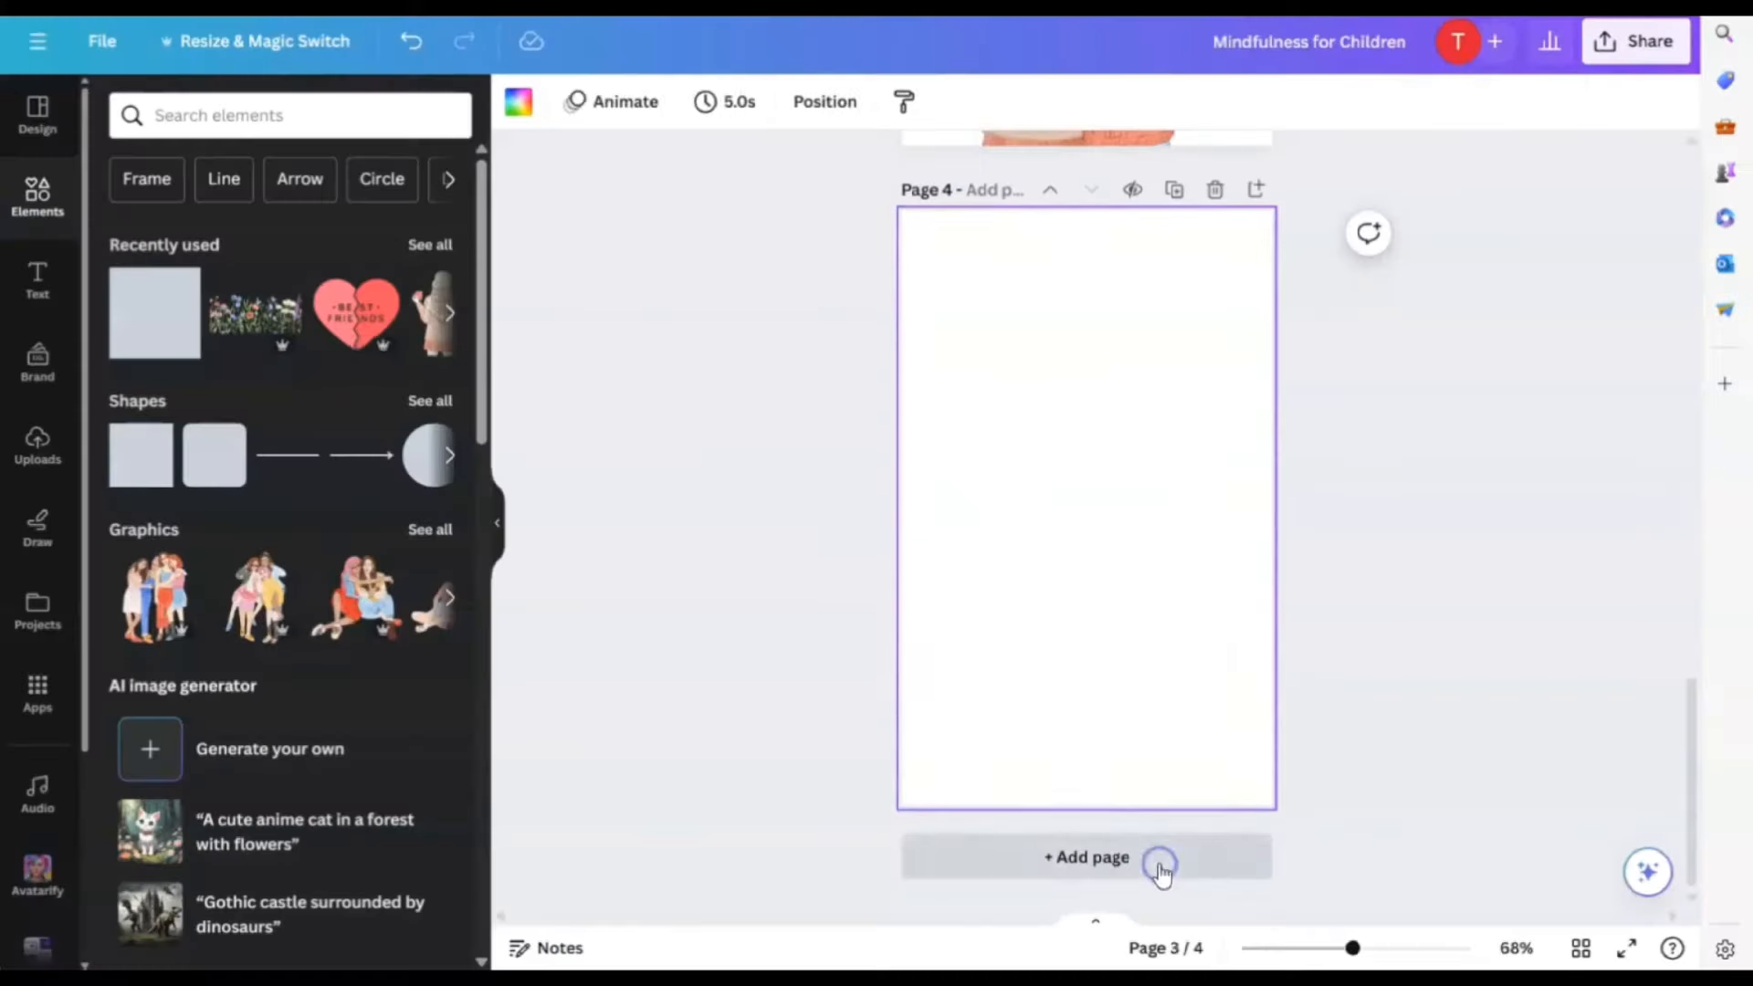
{"action": "left_click", "coordinate": [137, 321]}
{"action": "left_click_drag", "start_coordinate": [1108, 492], "coordinate": [1330, 273]}
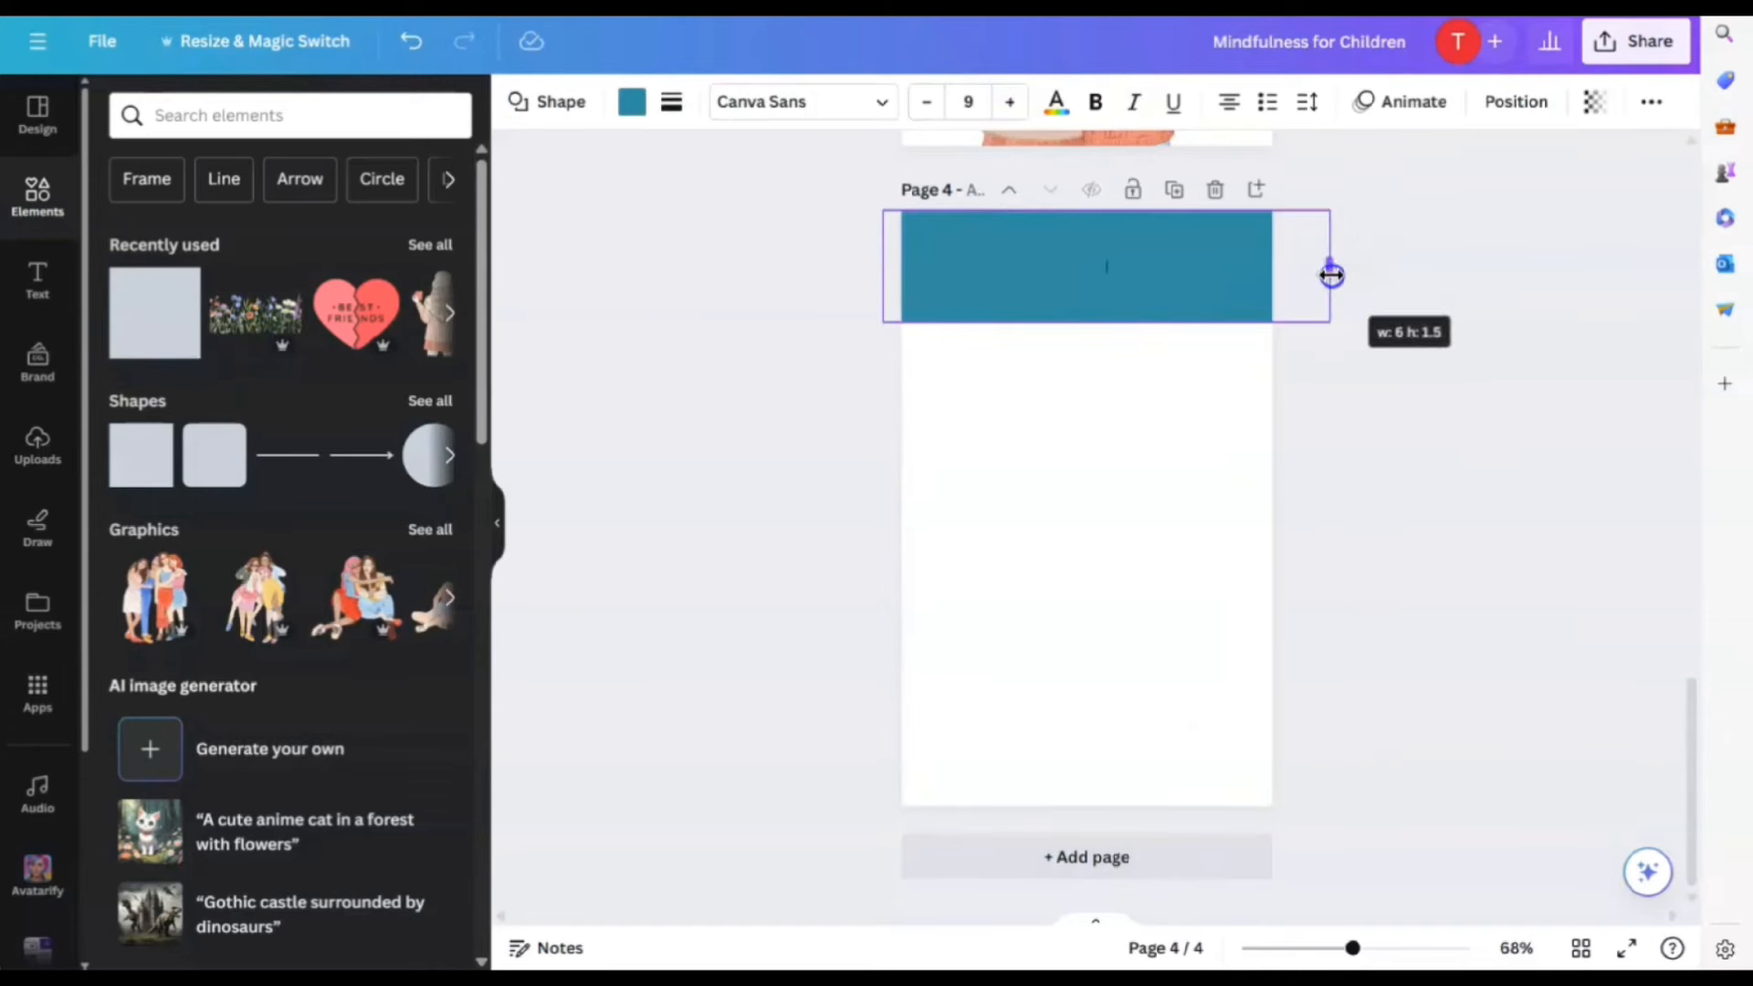
{"action": "left_click_drag", "start_coordinate": [1104, 321], "coordinate": [1141, 263]}
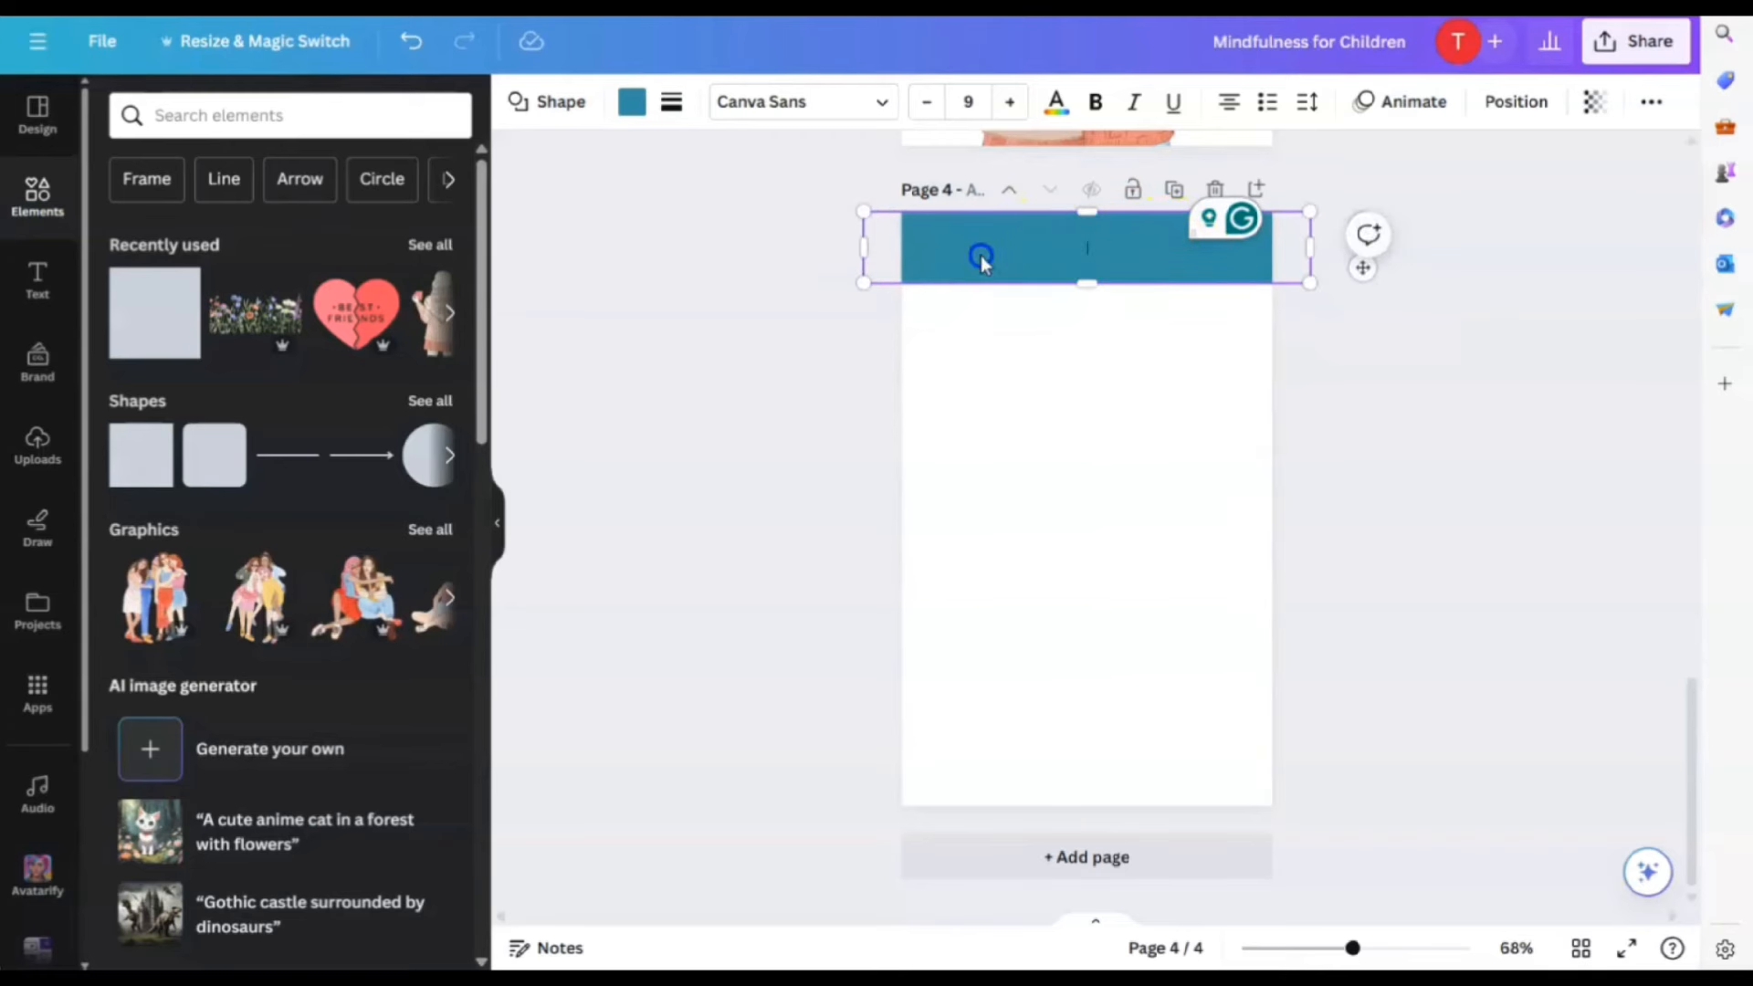
Duplicate the teal banner and move the copy to page 4's bottom edge
{"action": "scroll", "coordinate": [1025, 284], "scroll_direction": "up", "scroll_amount": 2}
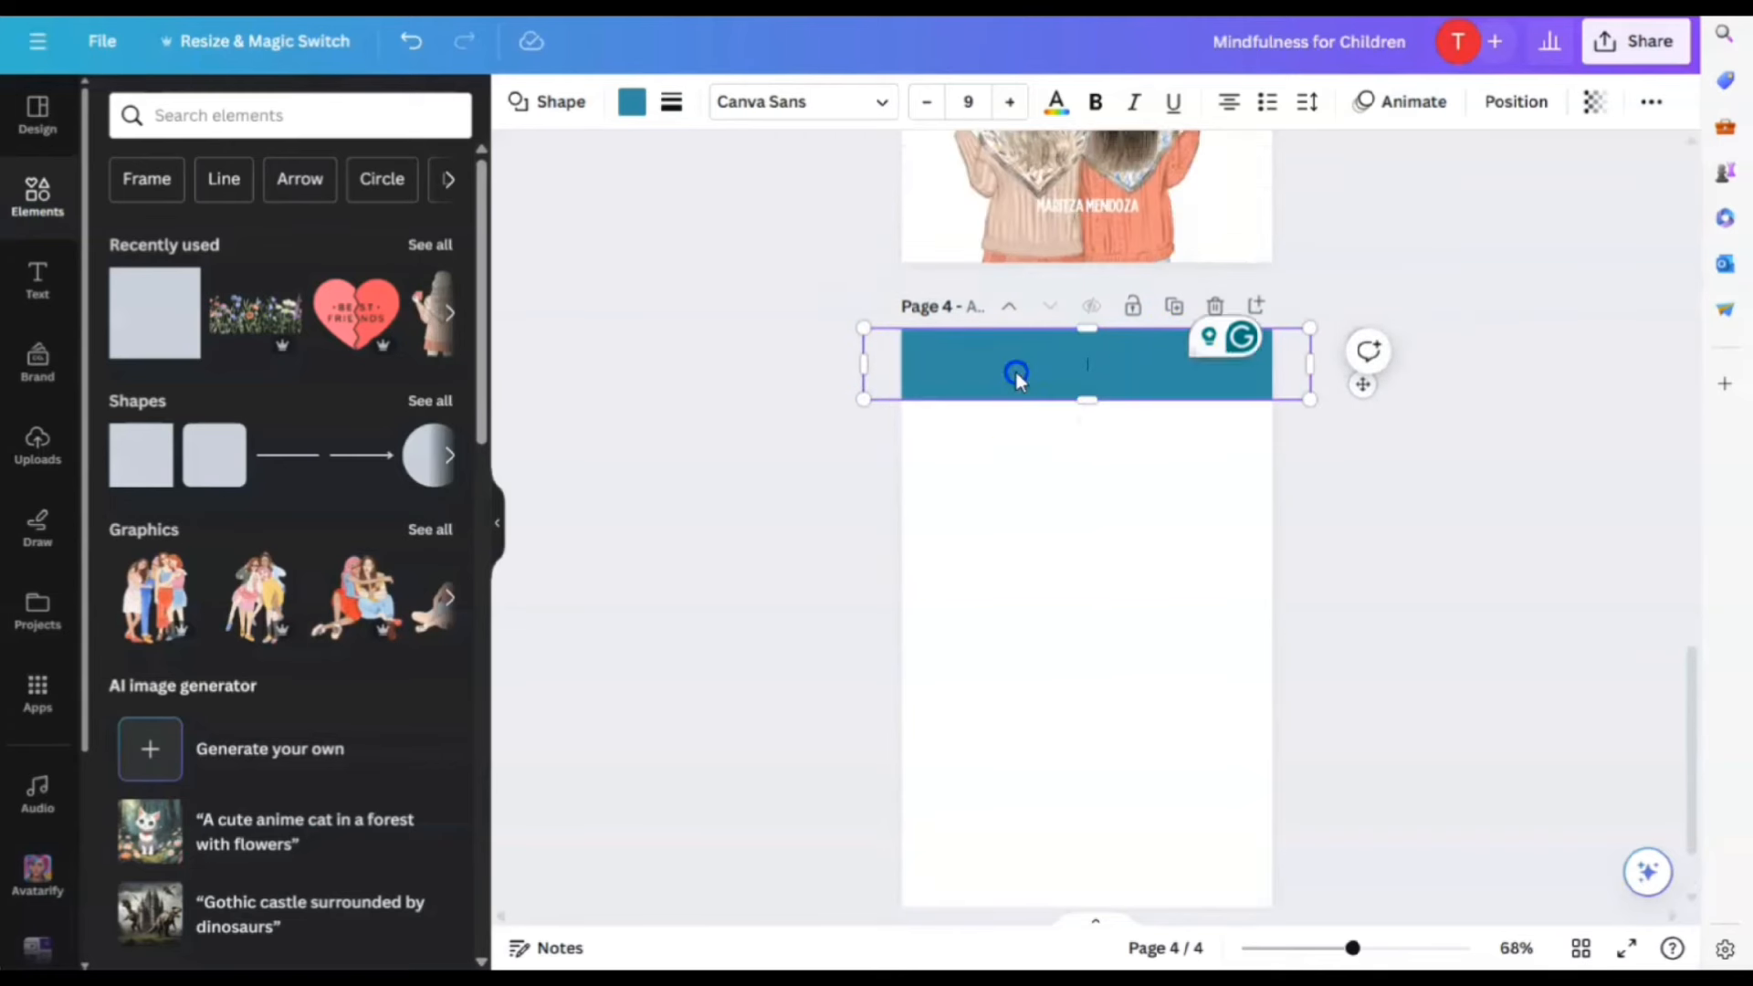
{"action": "left_click", "coordinate": [1037, 466]}
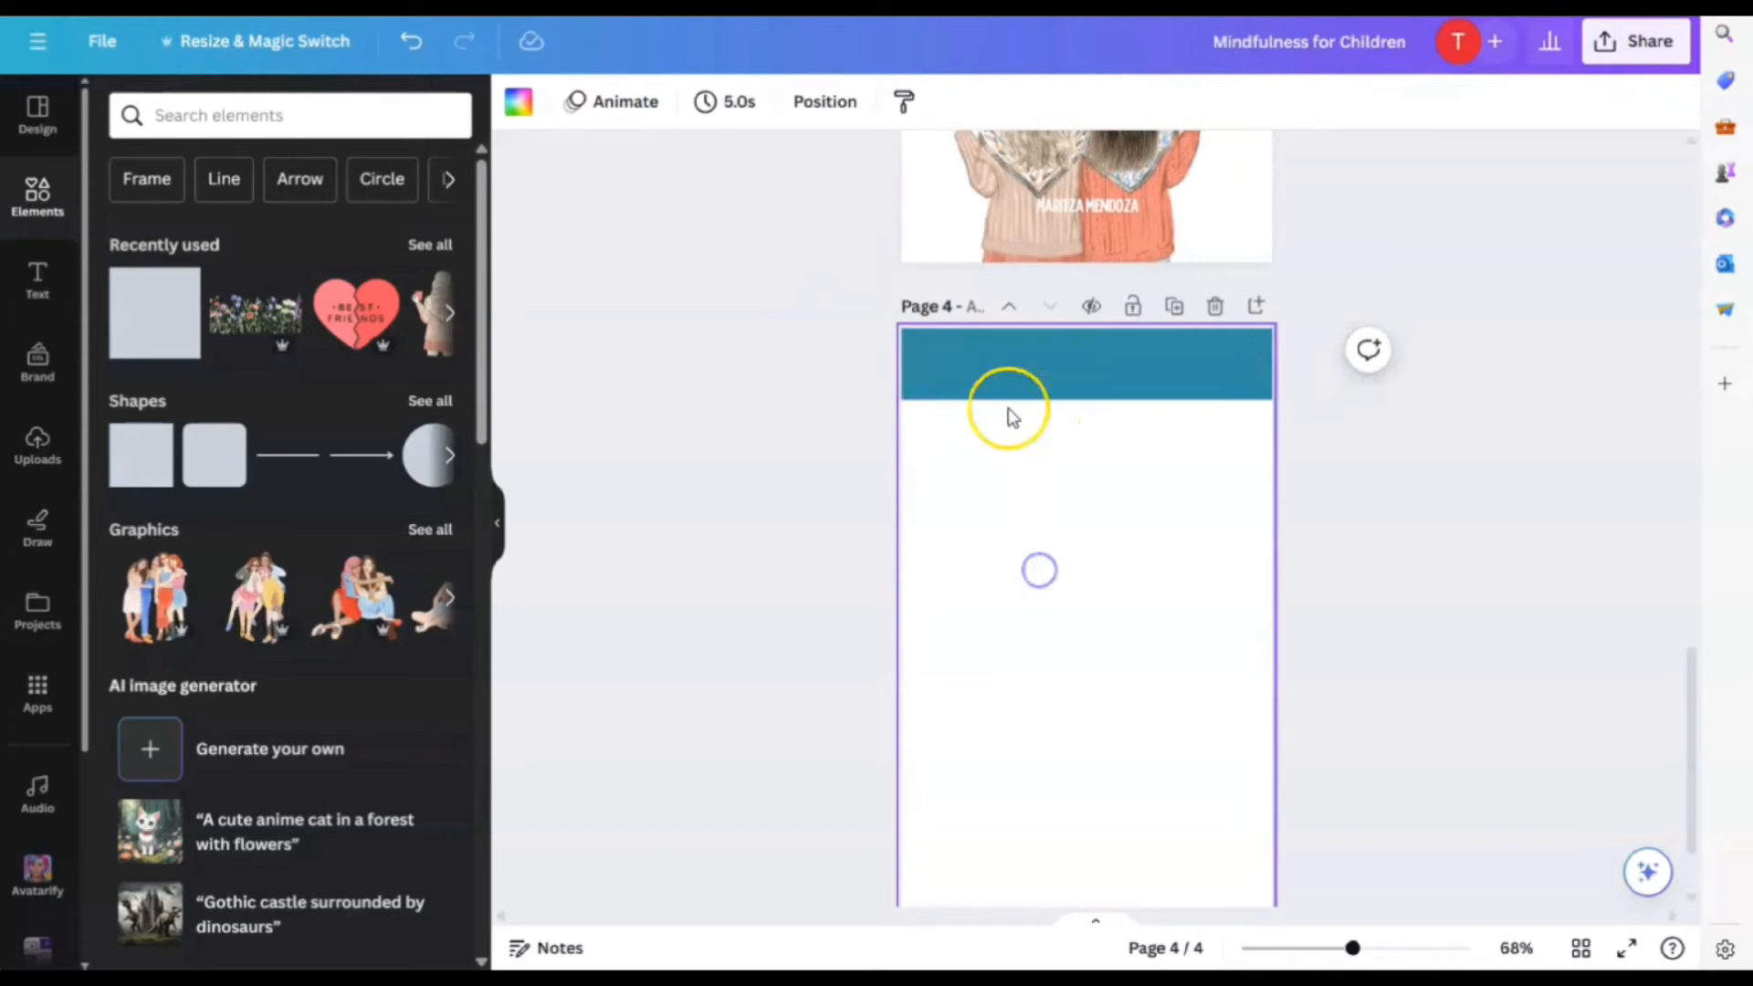
{"action": "left_click", "coordinate": [1011, 367]}
{"action": "left_click", "coordinate": [1048, 267]}
{"action": "left_click_drag", "start_coordinate": [1114, 364], "coordinate": [1091, 838]}
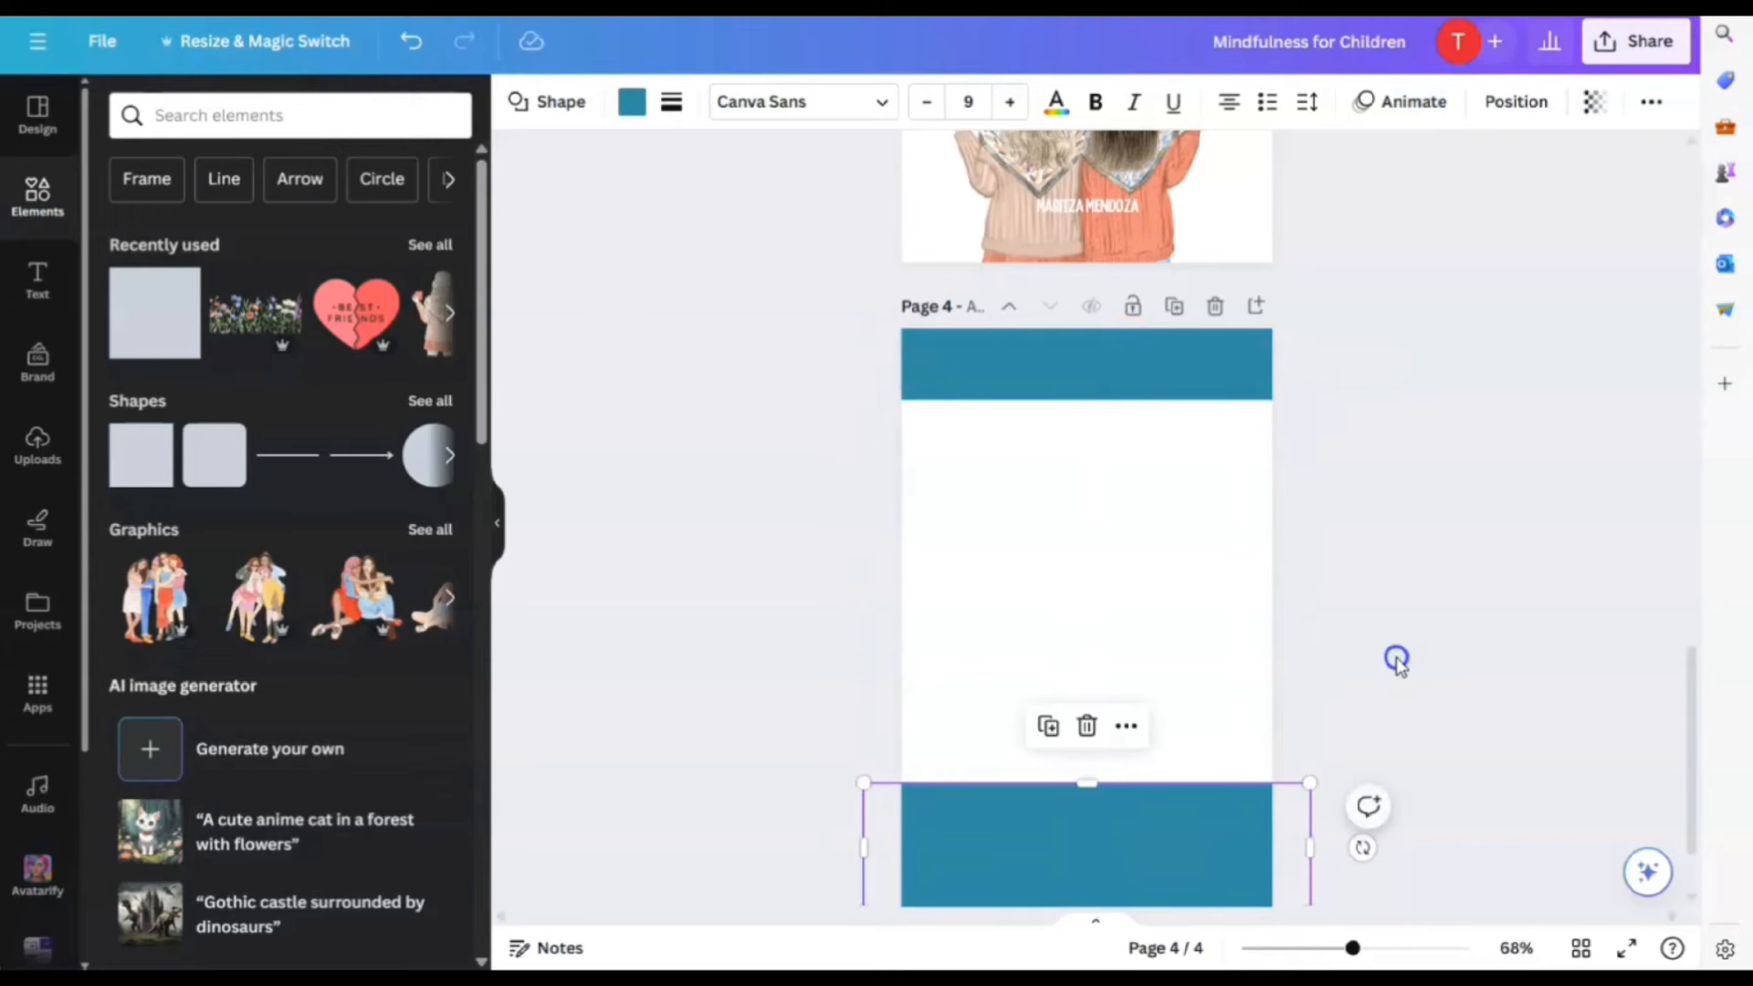
{"action": "left_click", "coordinate": [1397, 659]}
{"action": "scroll", "coordinate": [1399, 658], "scroll_direction": "up", "scroll_amount": 1}
{"action": "scroll", "coordinate": [1330, 419], "scroll_direction": "down", "scroll_amount": 2}
{"action": "scroll", "coordinate": [1126, 216], "scroll_direction": "up", "scroll_amount": 2}
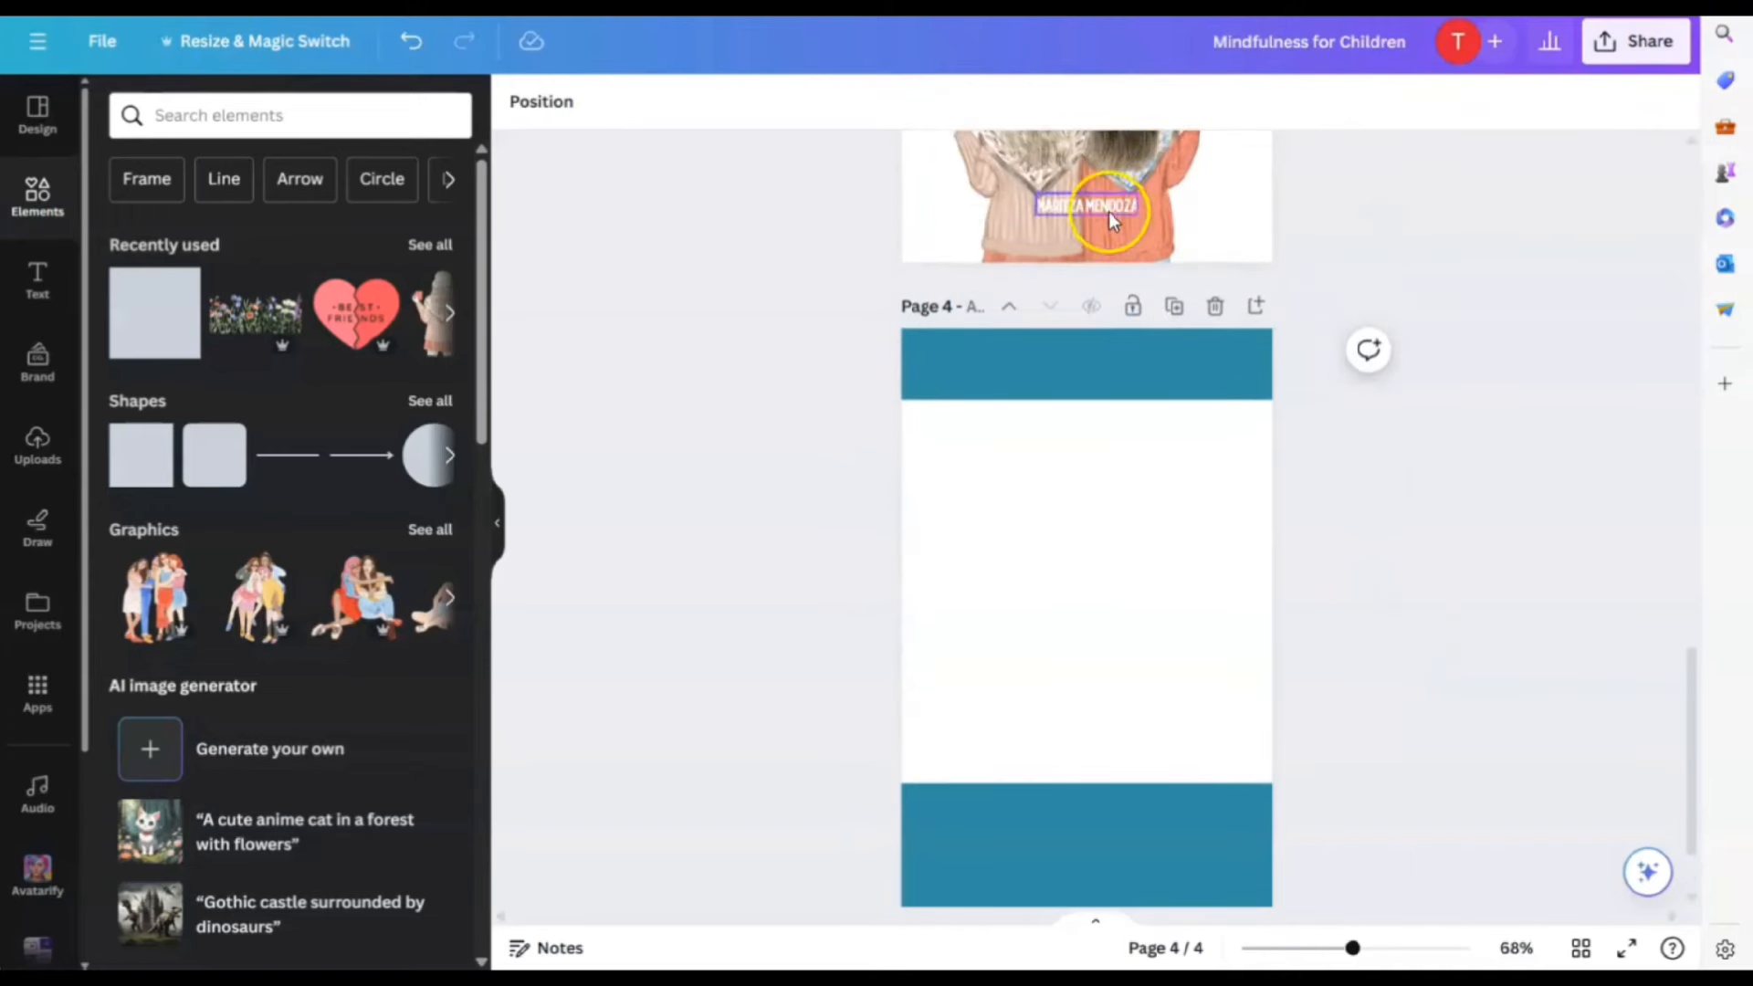
Copy the author name from page 3 onto page 4's bottom banner, enlarged and centred
{"action": "left_click", "coordinate": [1111, 217]}
{"action": "scroll", "coordinate": [1110, 223], "scroll_direction": "up", "scroll_amount": 2}
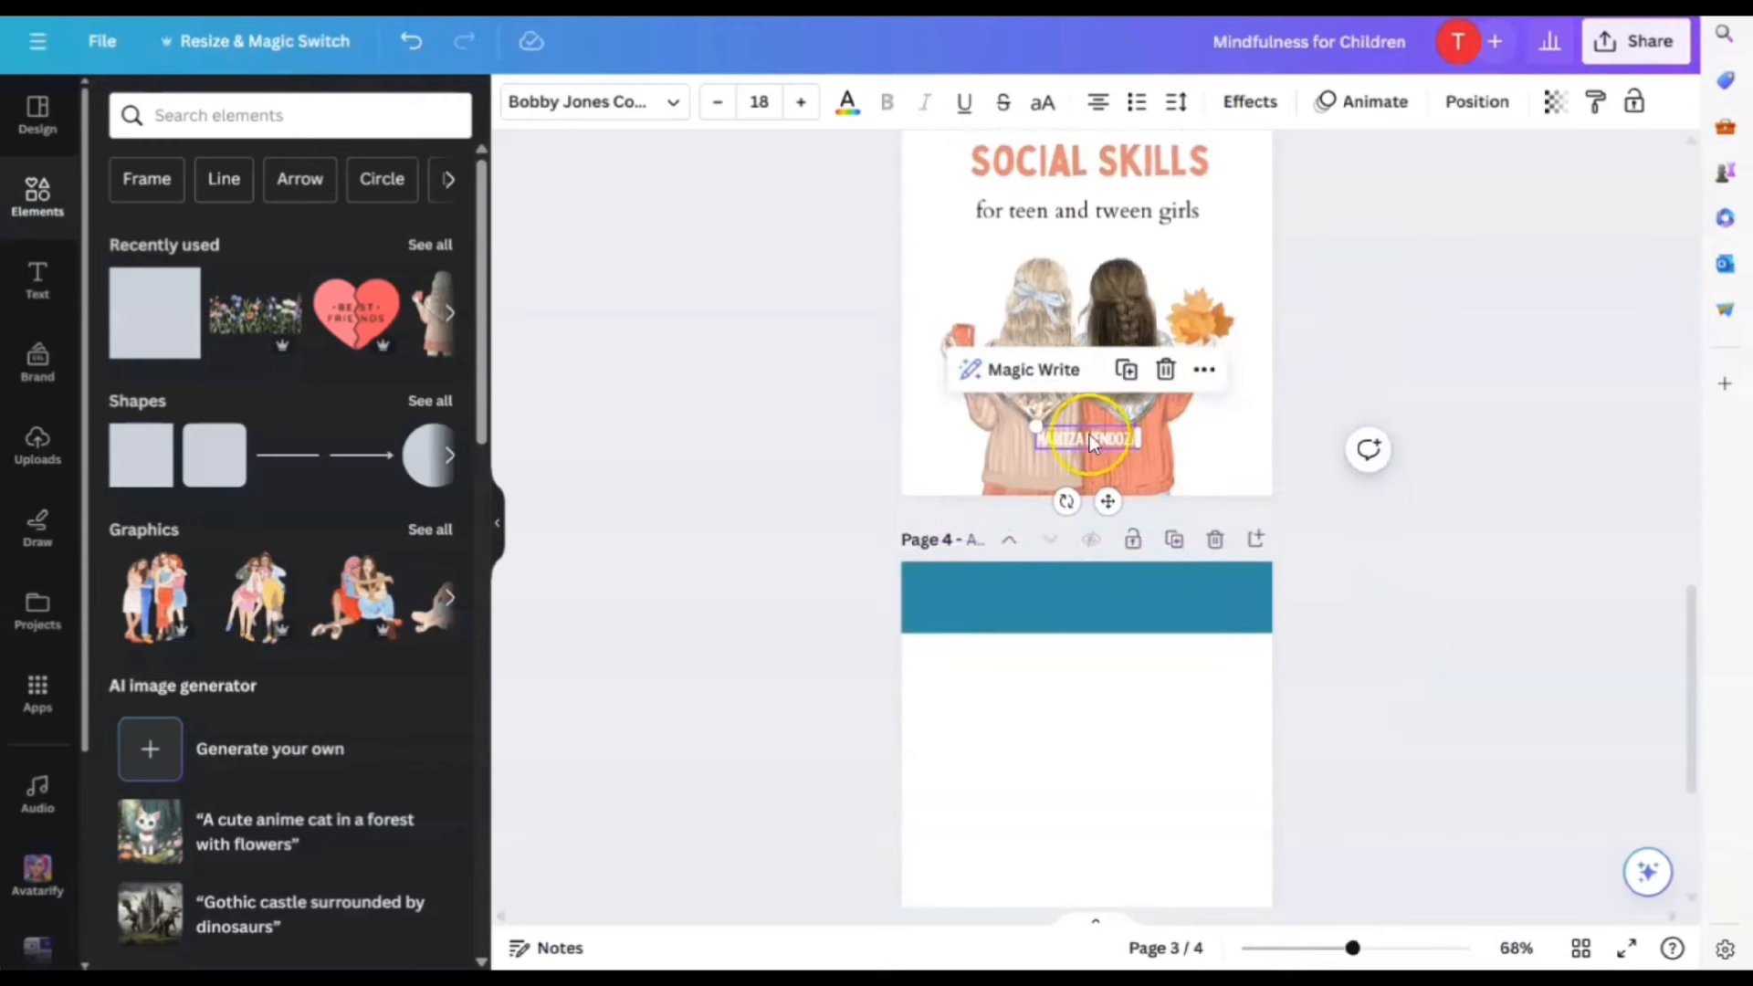
{"action": "left_click", "coordinate": [1128, 369]}
{"action": "left_click_drag", "start_coordinate": [1088, 447], "coordinate": [1088, 724]}
{"action": "left_click", "coordinate": [1201, 717]}
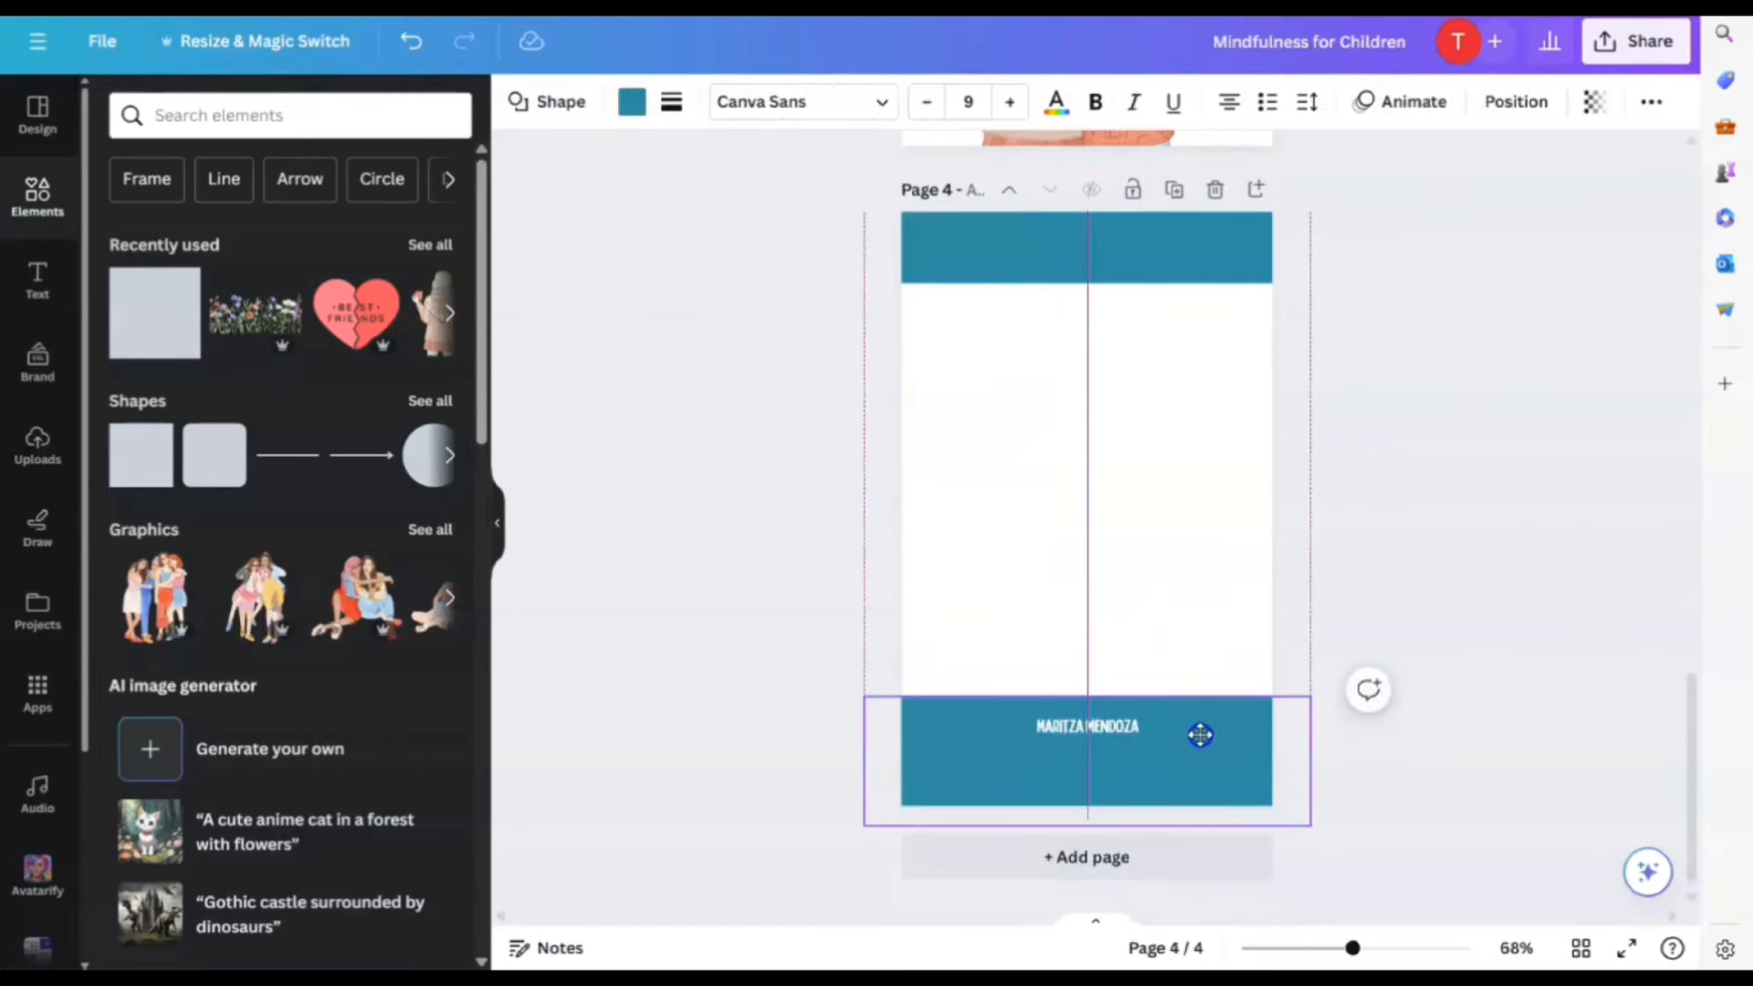
{"action": "double_click", "coordinate": [1114, 736]}
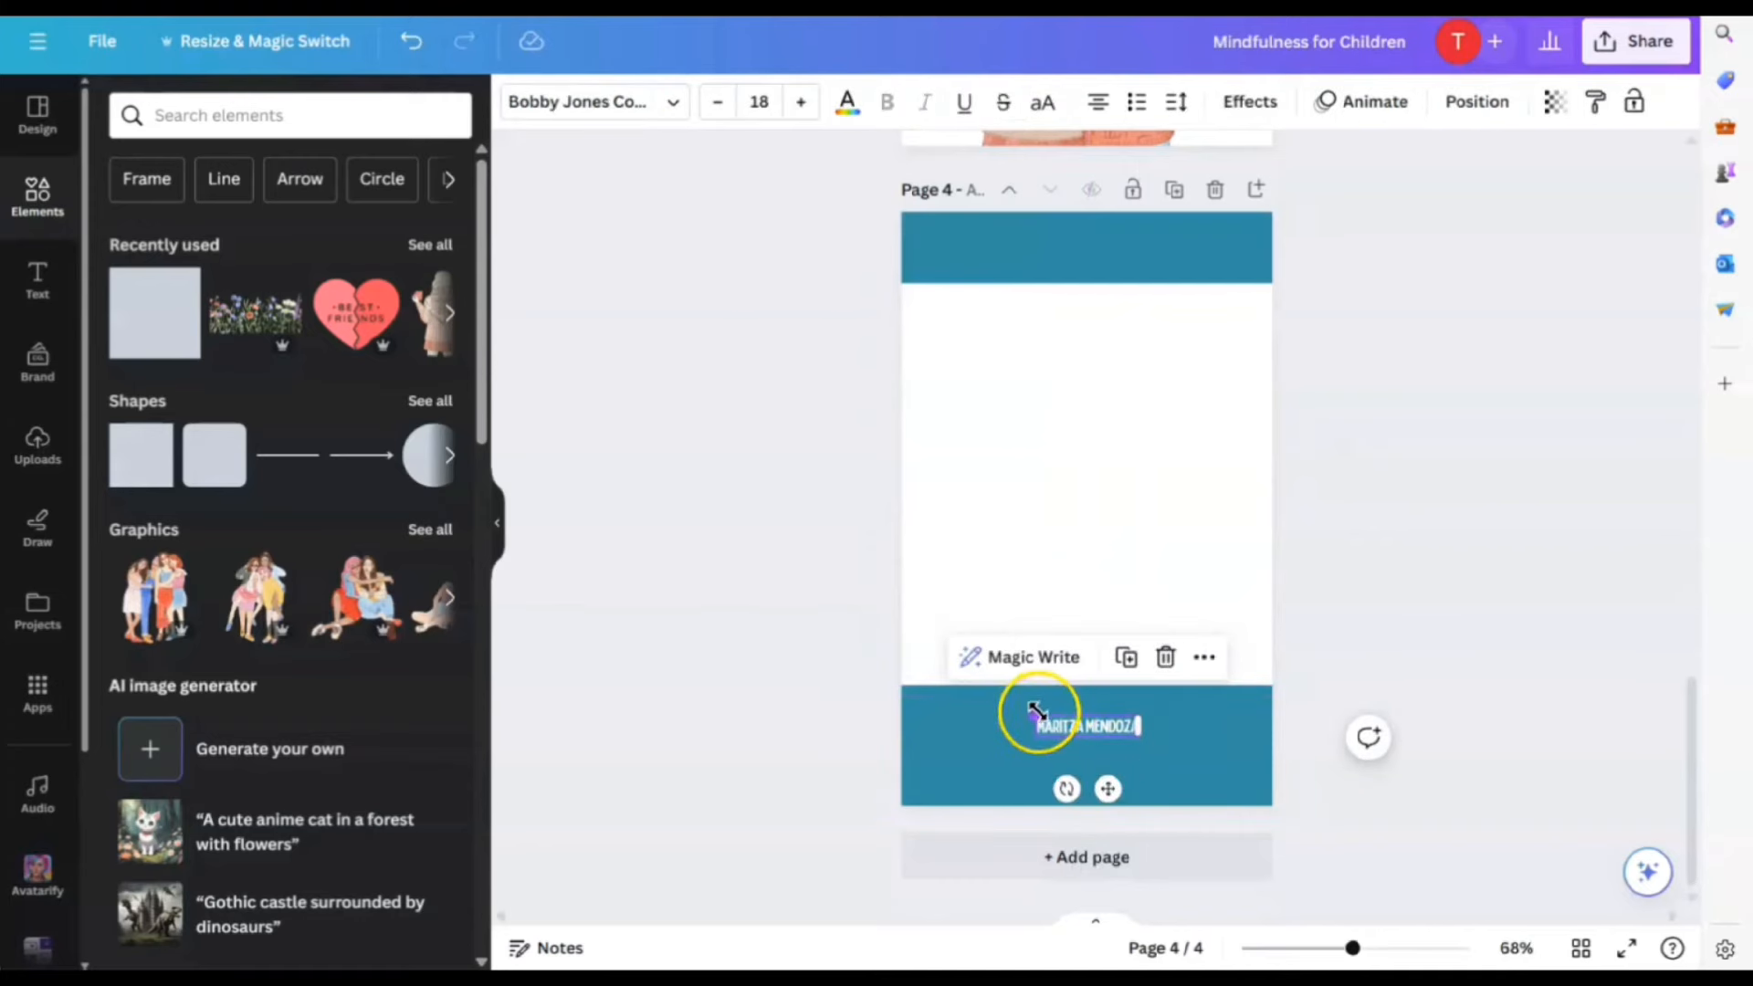
{"action": "left_click_drag", "start_coordinate": [1036, 710], "coordinate": [1108, 752]}
{"action": "left_click", "coordinate": [1332, 798]}
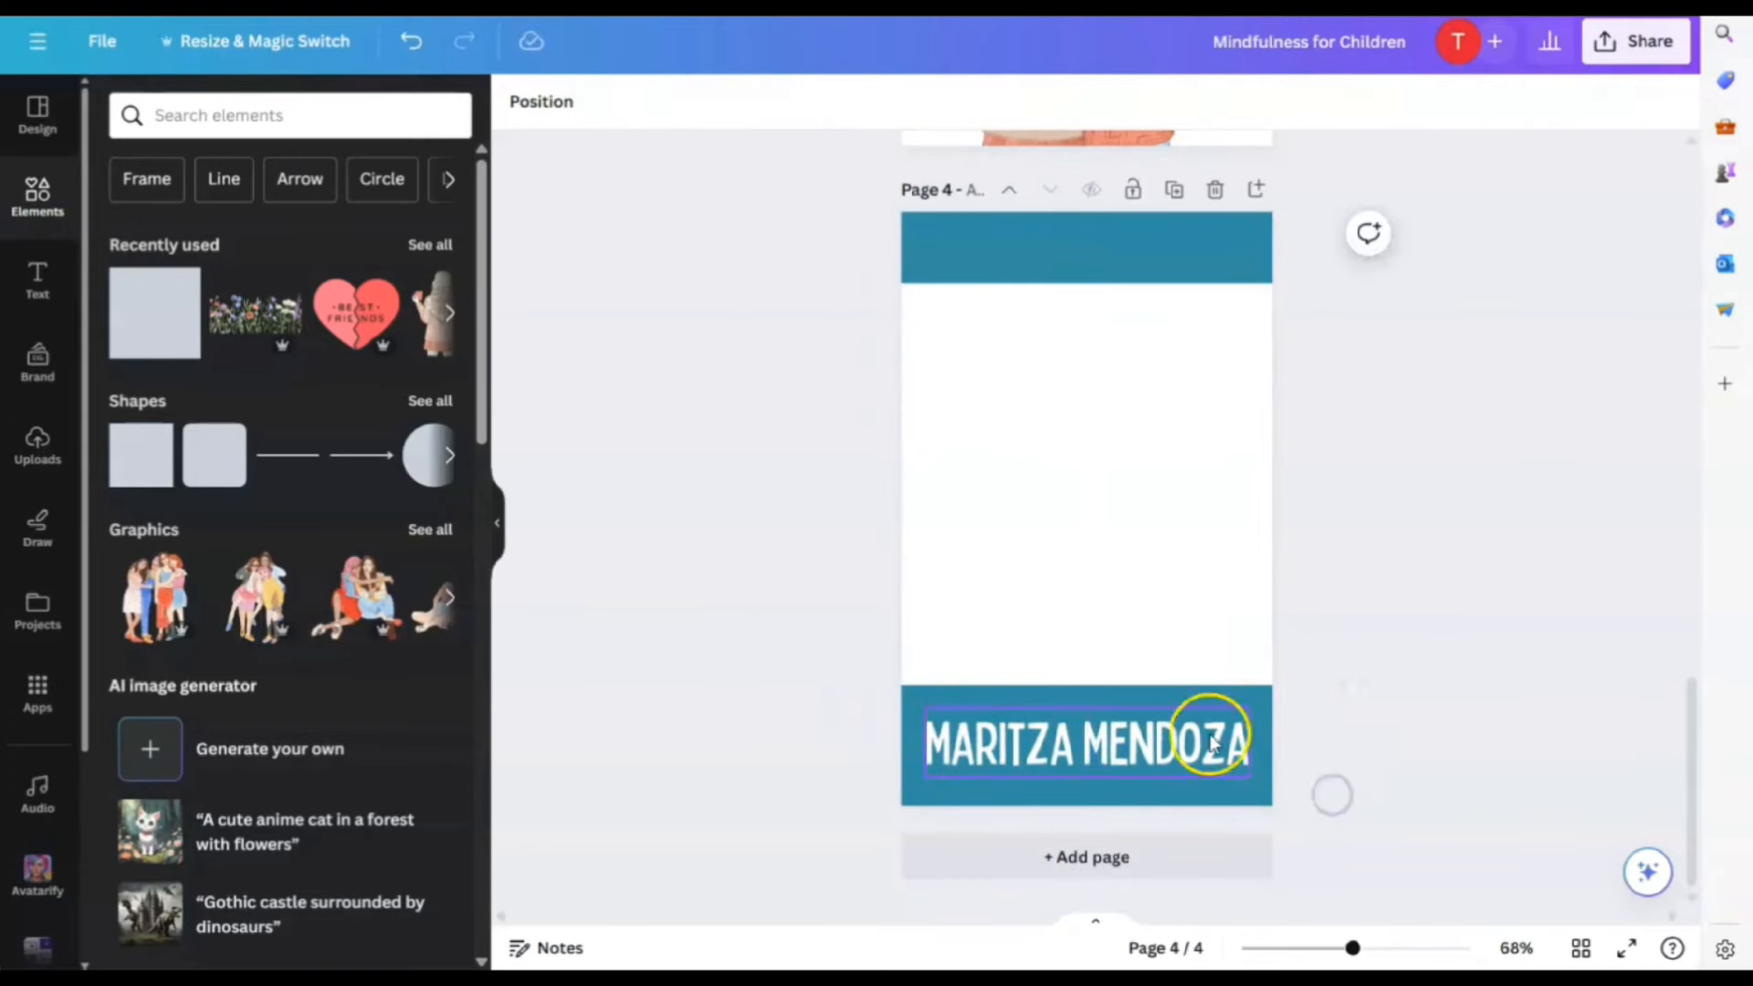
Turn both page 4 teal banners, top and bottom, purple
{"action": "scroll", "coordinate": [1369, 629], "scroll_direction": "up", "scroll_amount": 3}
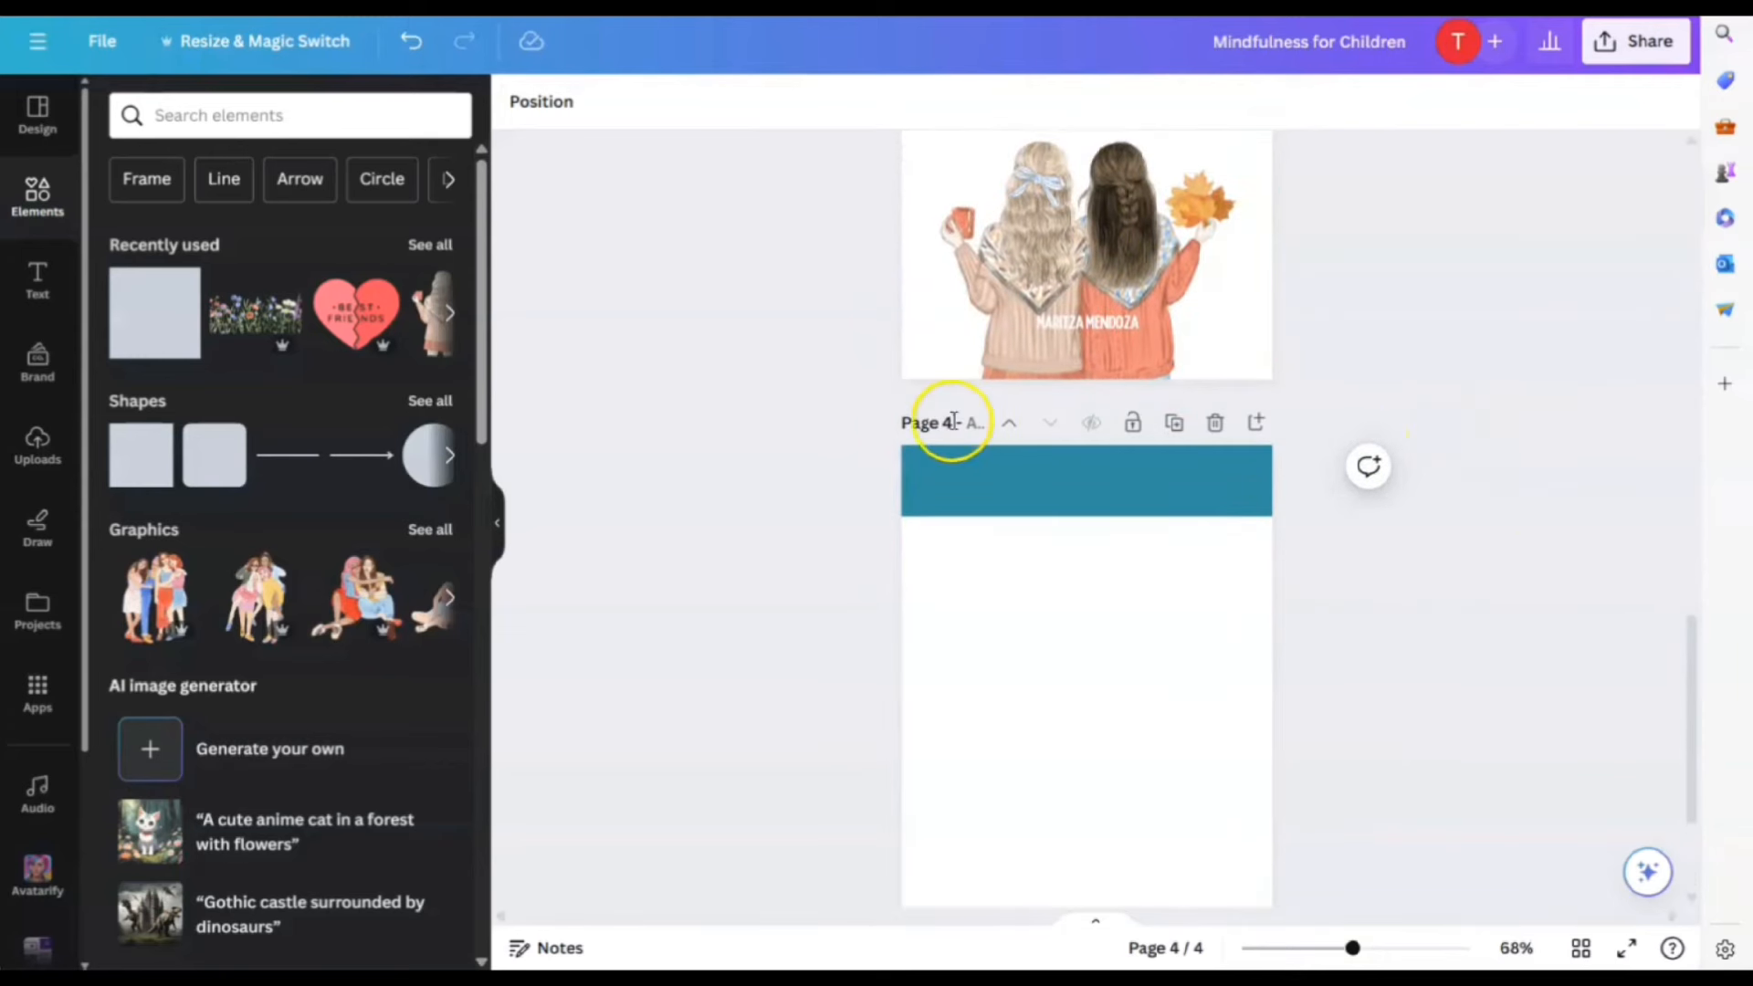
{"action": "left_click", "coordinate": [970, 466]}
{"action": "left_click", "coordinate": [631, 105]}
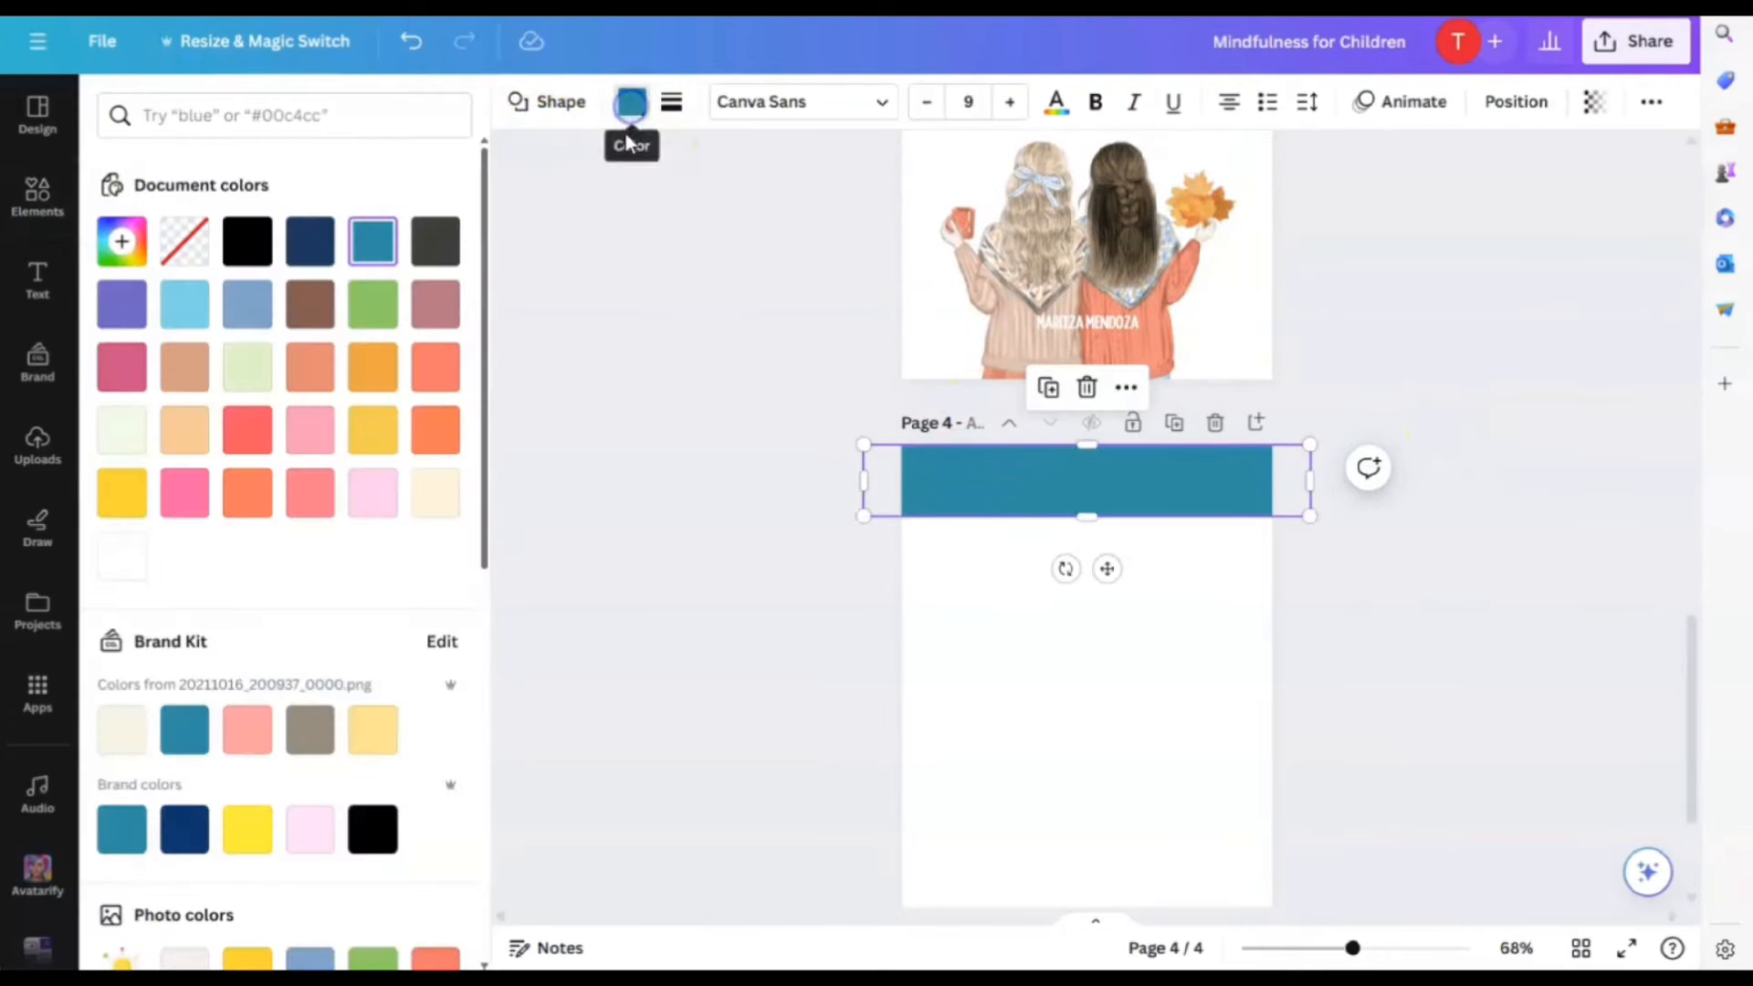
{"action": "left_click", "coordinate": [123, 305]}
{"action": "scroll", "coordinate": [1390, 568], "scroll_direction": "down", "scroll_amount": 3}
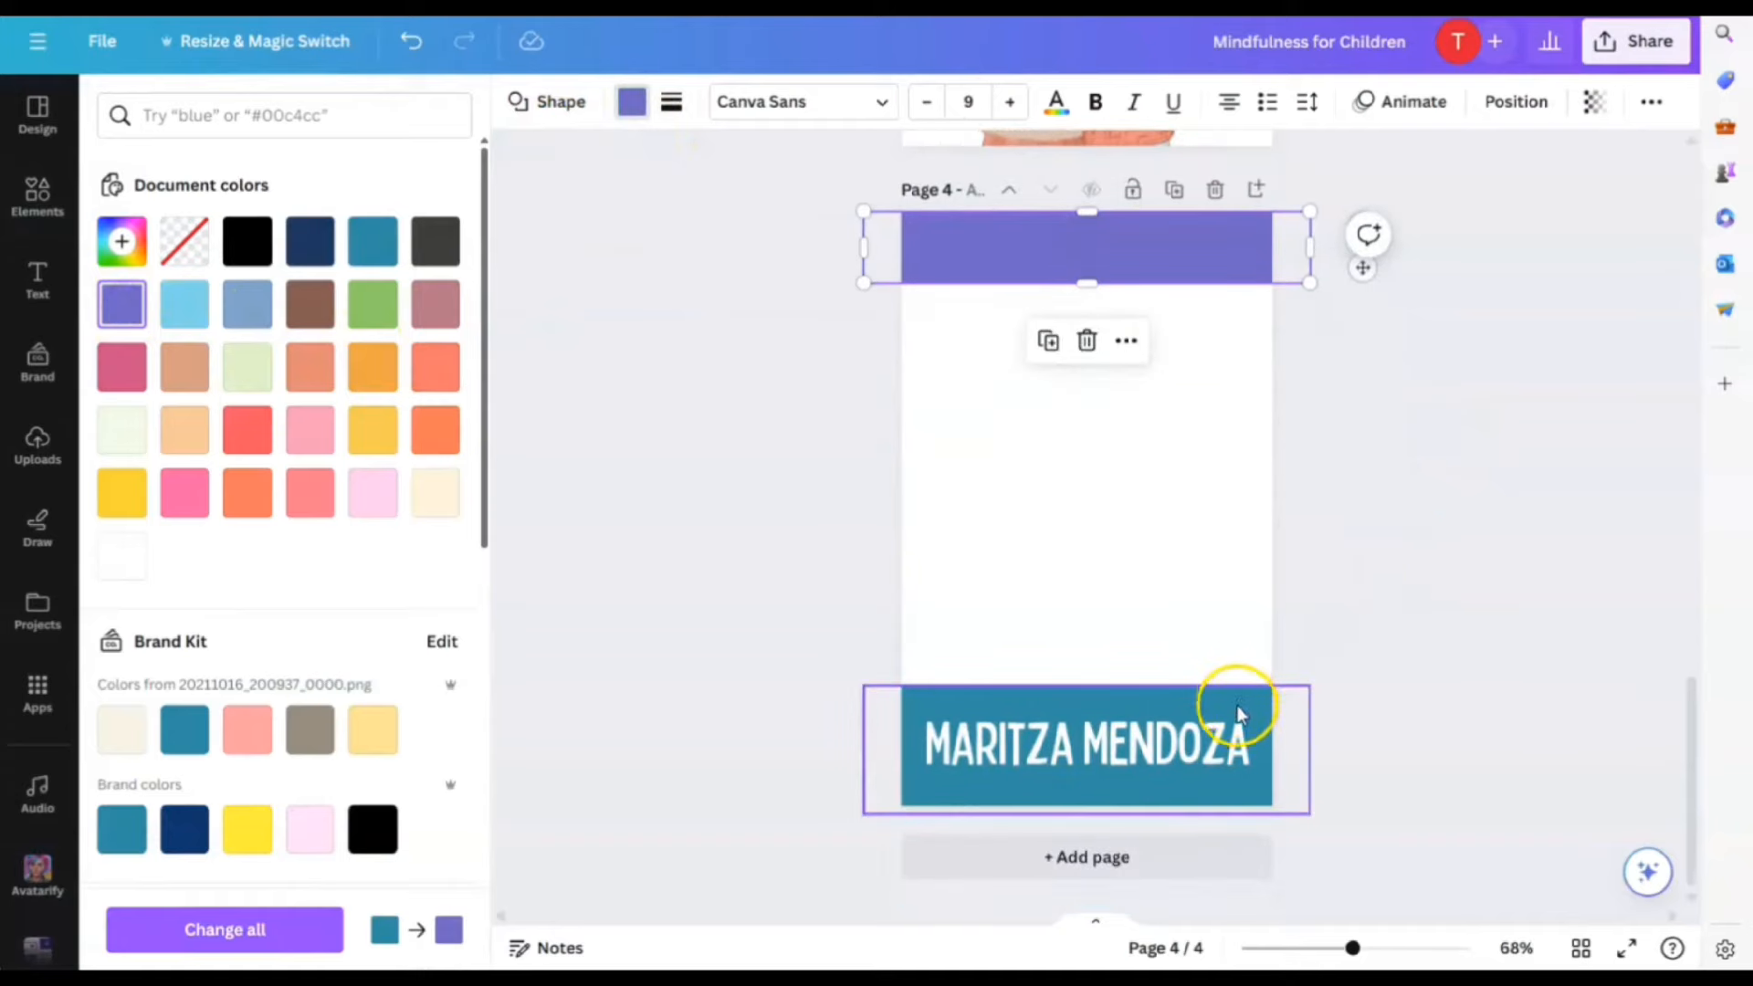
{"action": "left_click", "coordinate": [1246, 706]}
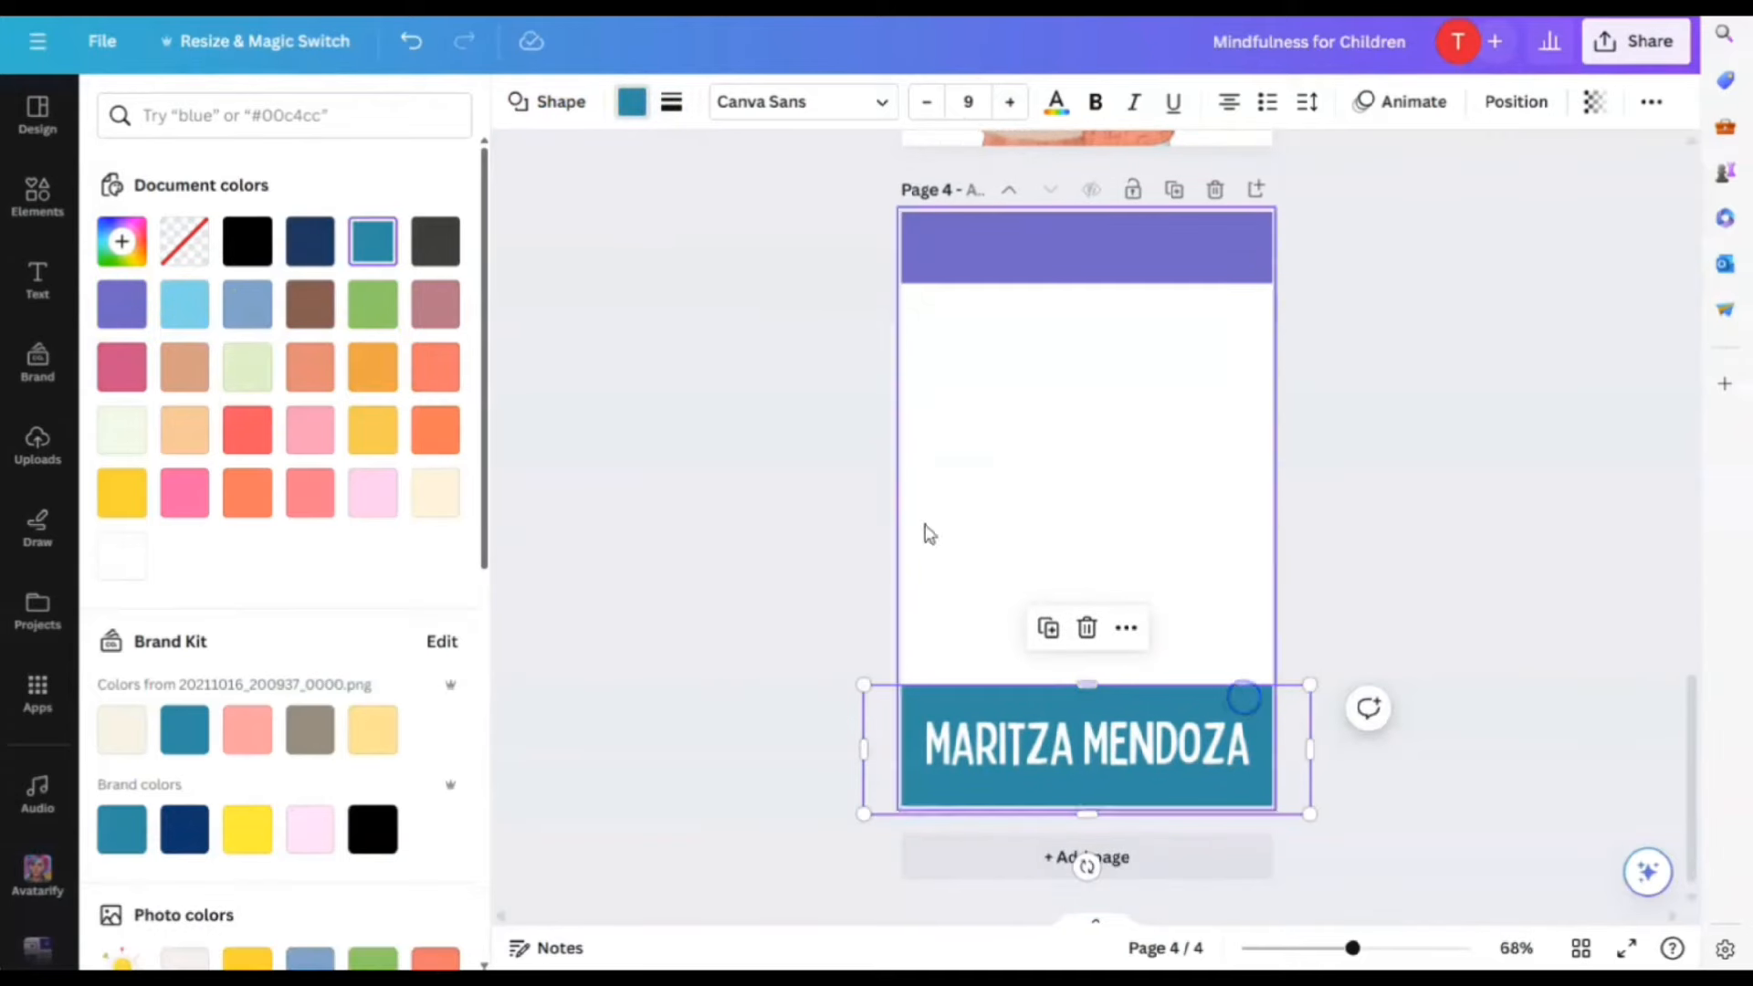
{"action": "left_click", "coordinate": [122, 304]}
{"action": "left_click", "coordinate": [1275, 461]}
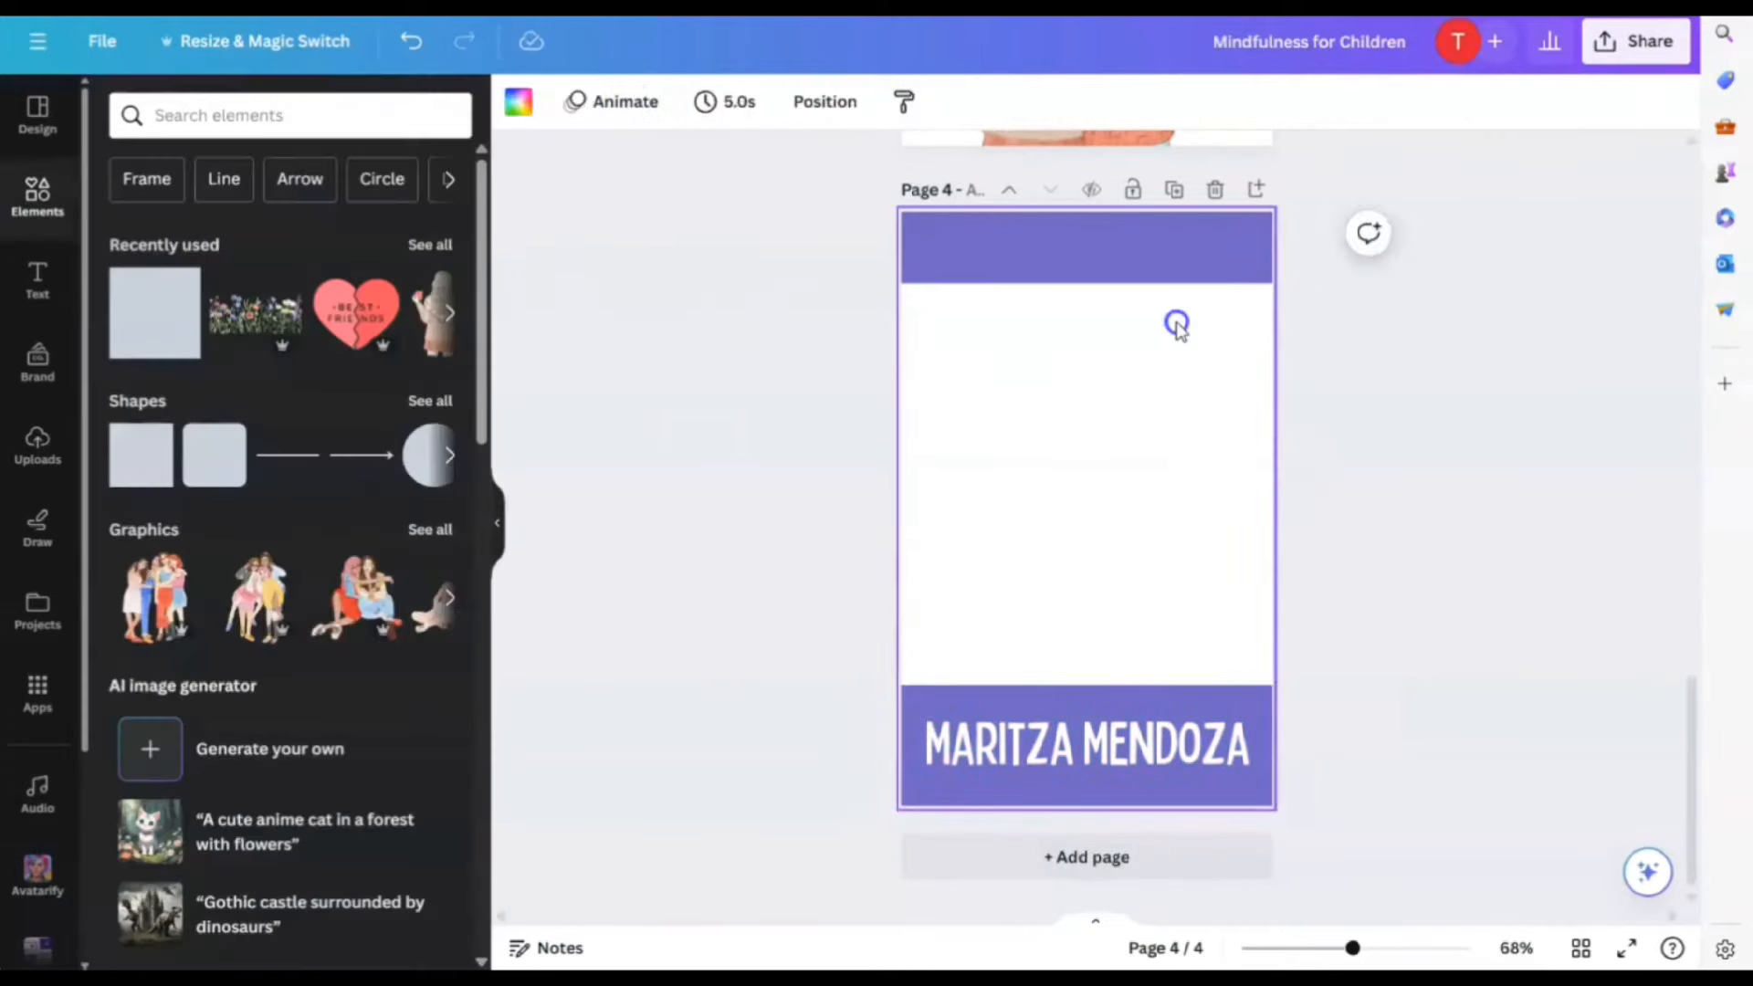
Duplicate the top purple banner, move it above the bottom band, and make it yellow
{"action": "left_click", "coordinate": [1150, 239]}
{"action": "left_click", "coordinate": [1048, 340]}
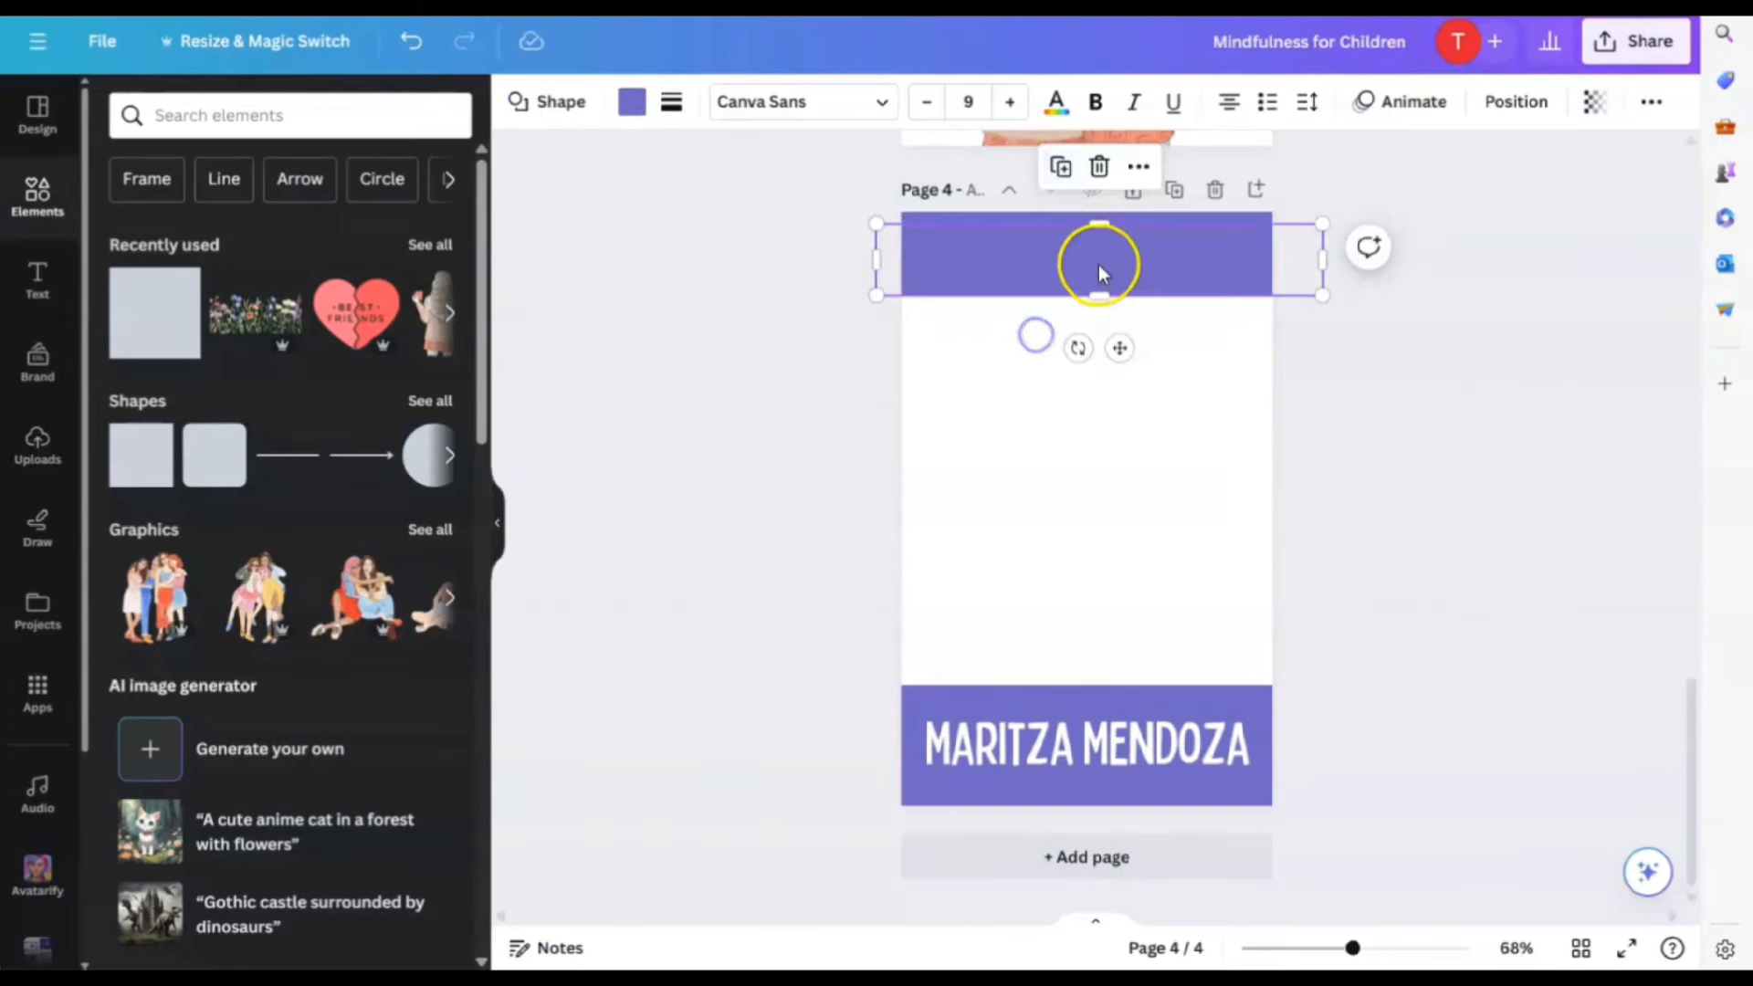
{"action": "left_click_drag", "start_coordinate": [1096, 262], "coordinate": [1084, 651]}
{"action": "left_click", "coordinate": [634, 117]}
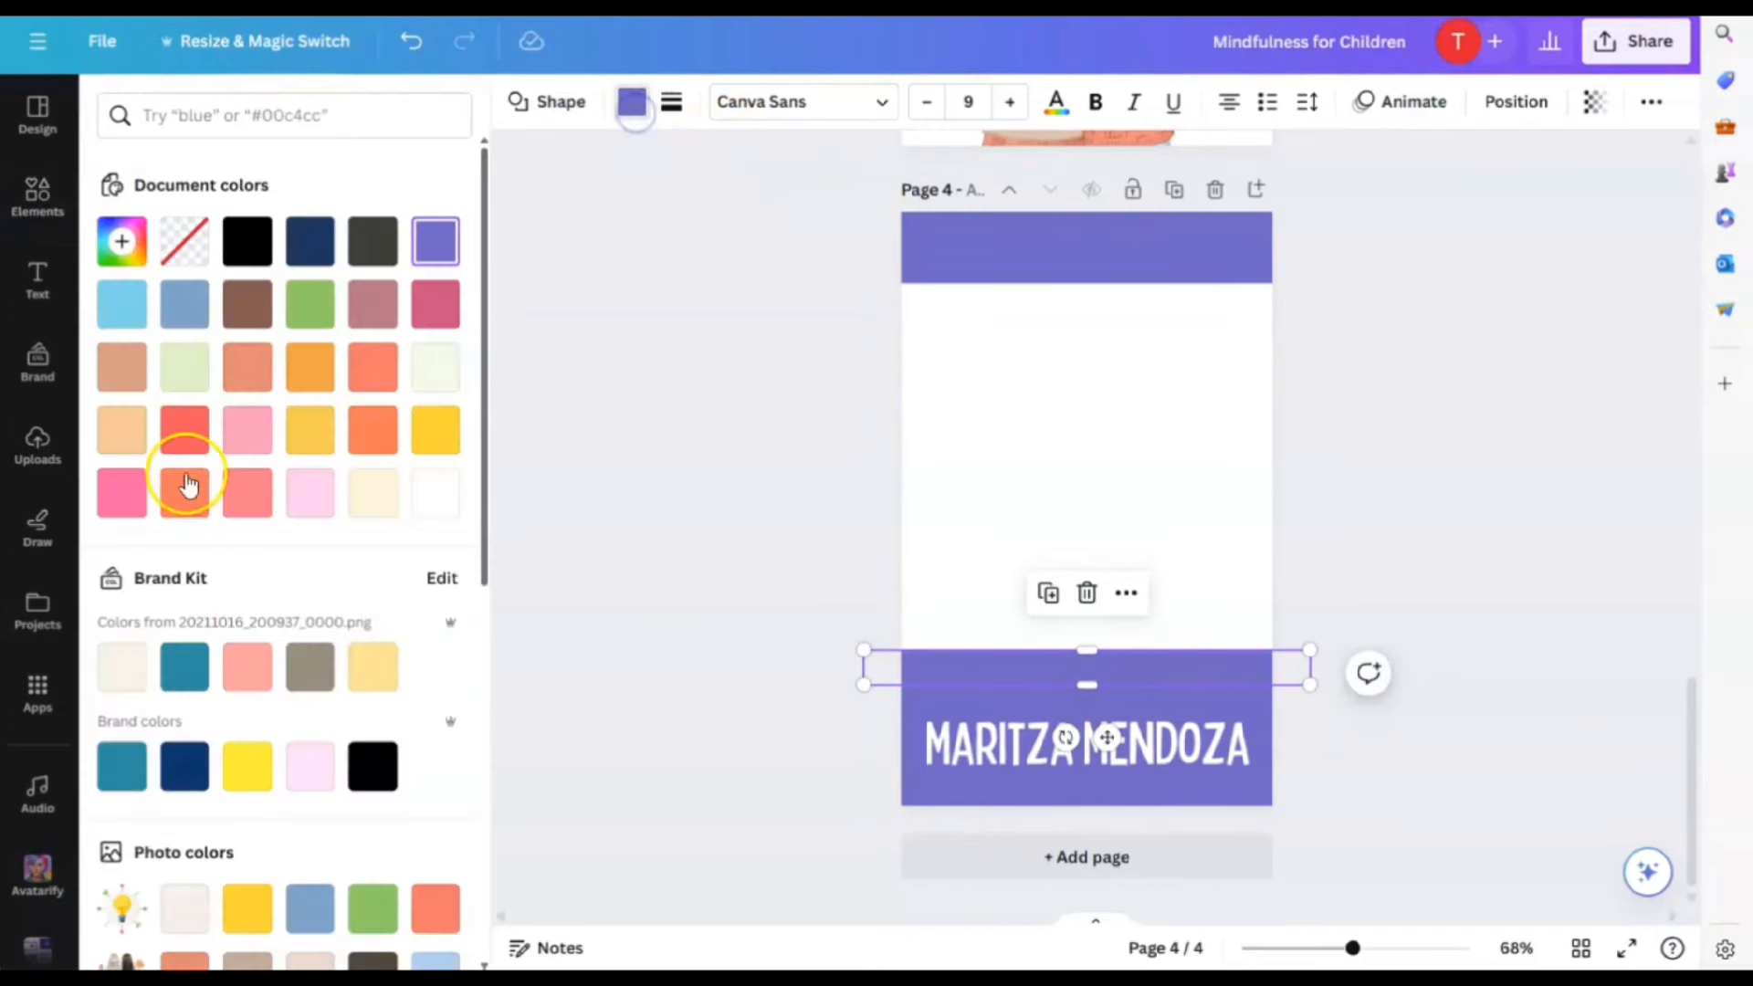
{"action": "left_click", "coordinate": [113, 309]}
{"action": "scroll", "coordinate": [430, 548], "scroll_direction": "down", "scroll_amount": 3}
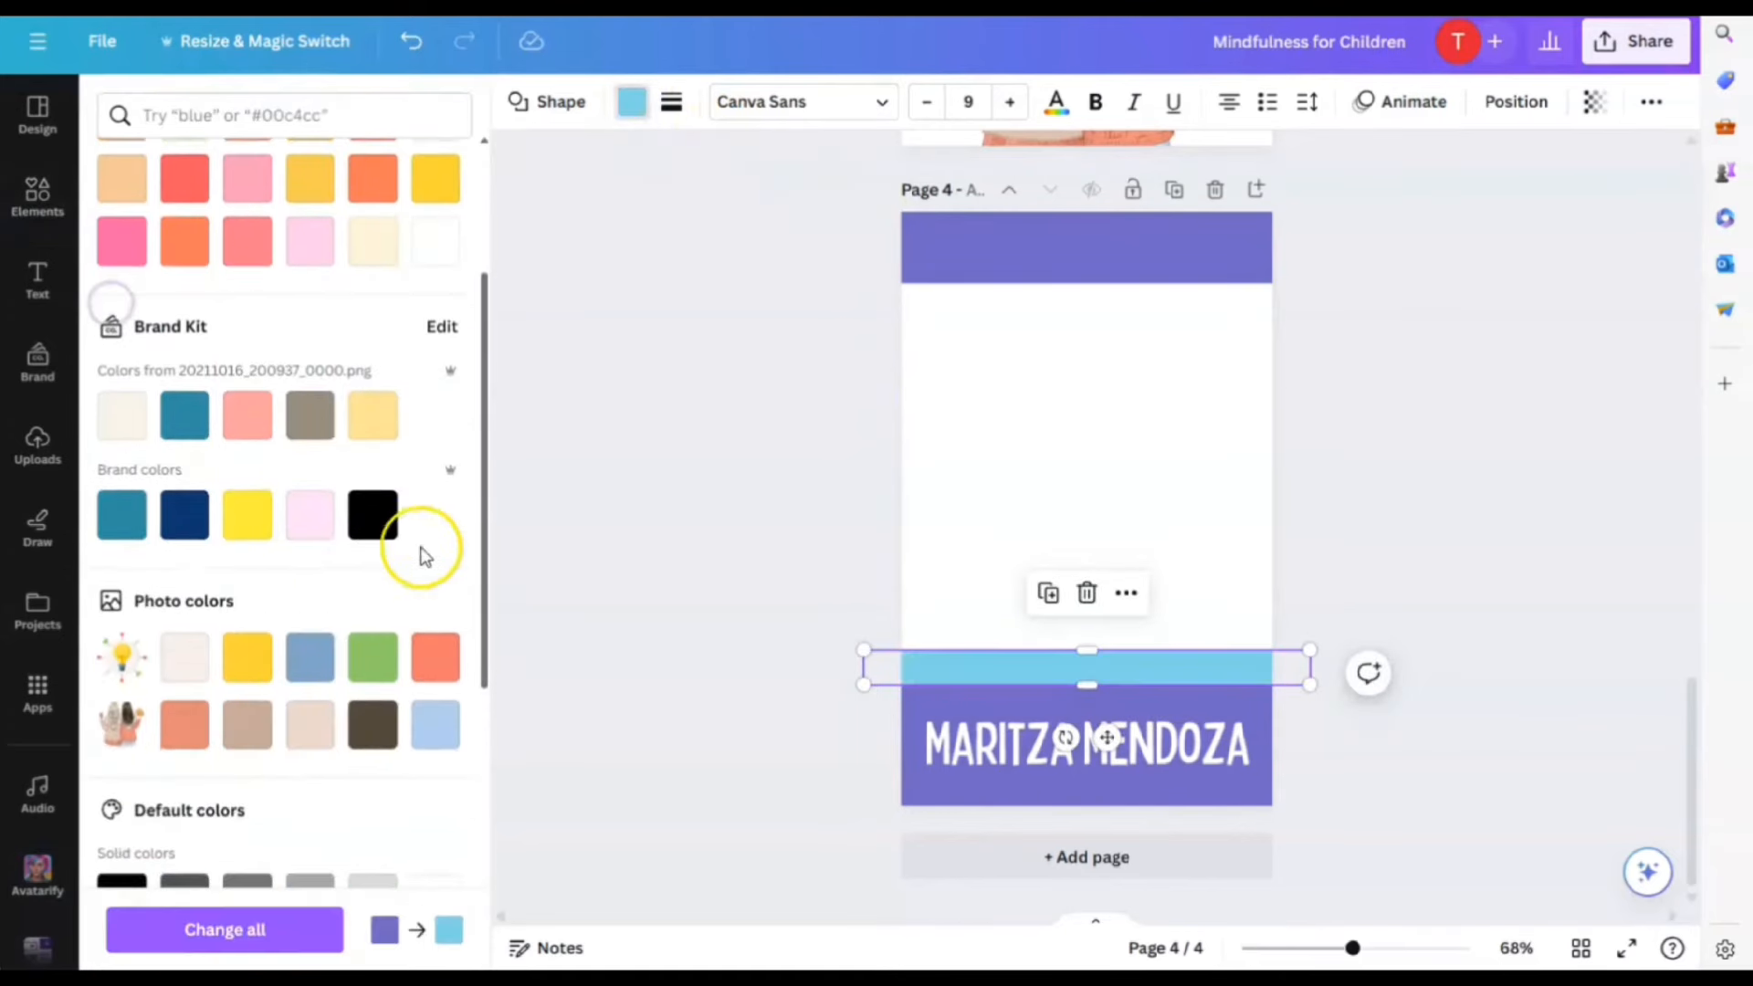
{"action": "left_click", "coordinate": [242, 657]}
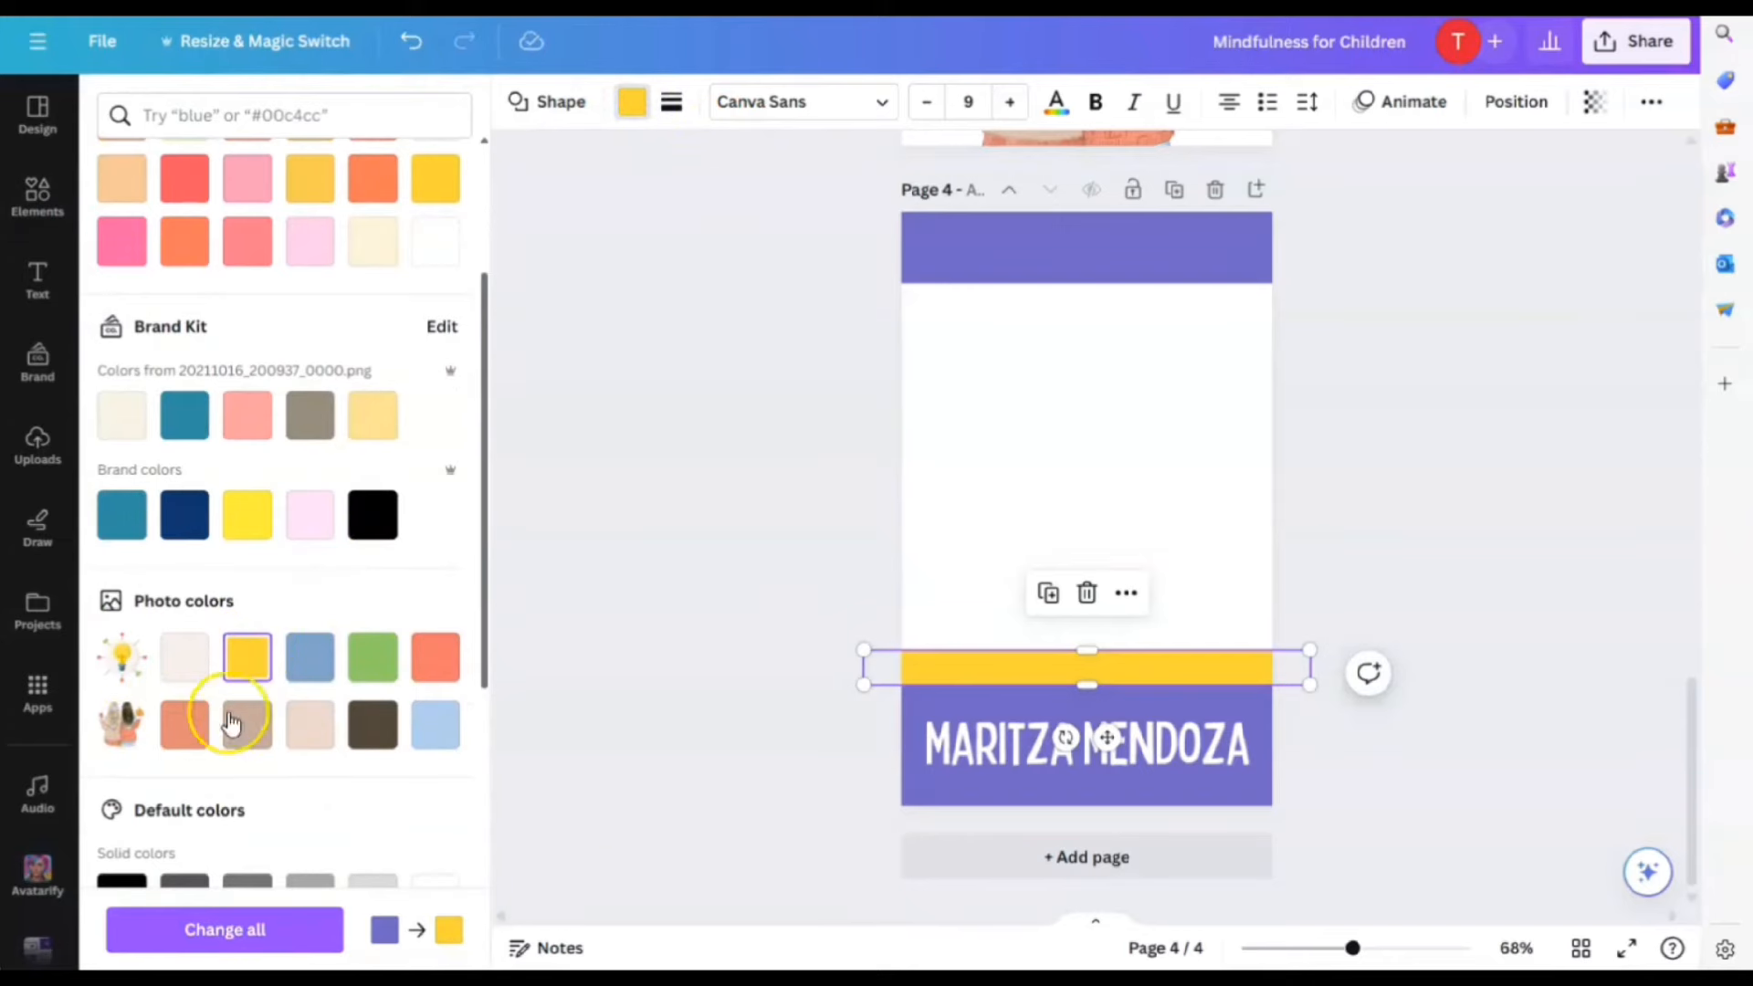
Make the author-name footer banner pink
{"action": "left_click", "coordinate": [921, 701]}
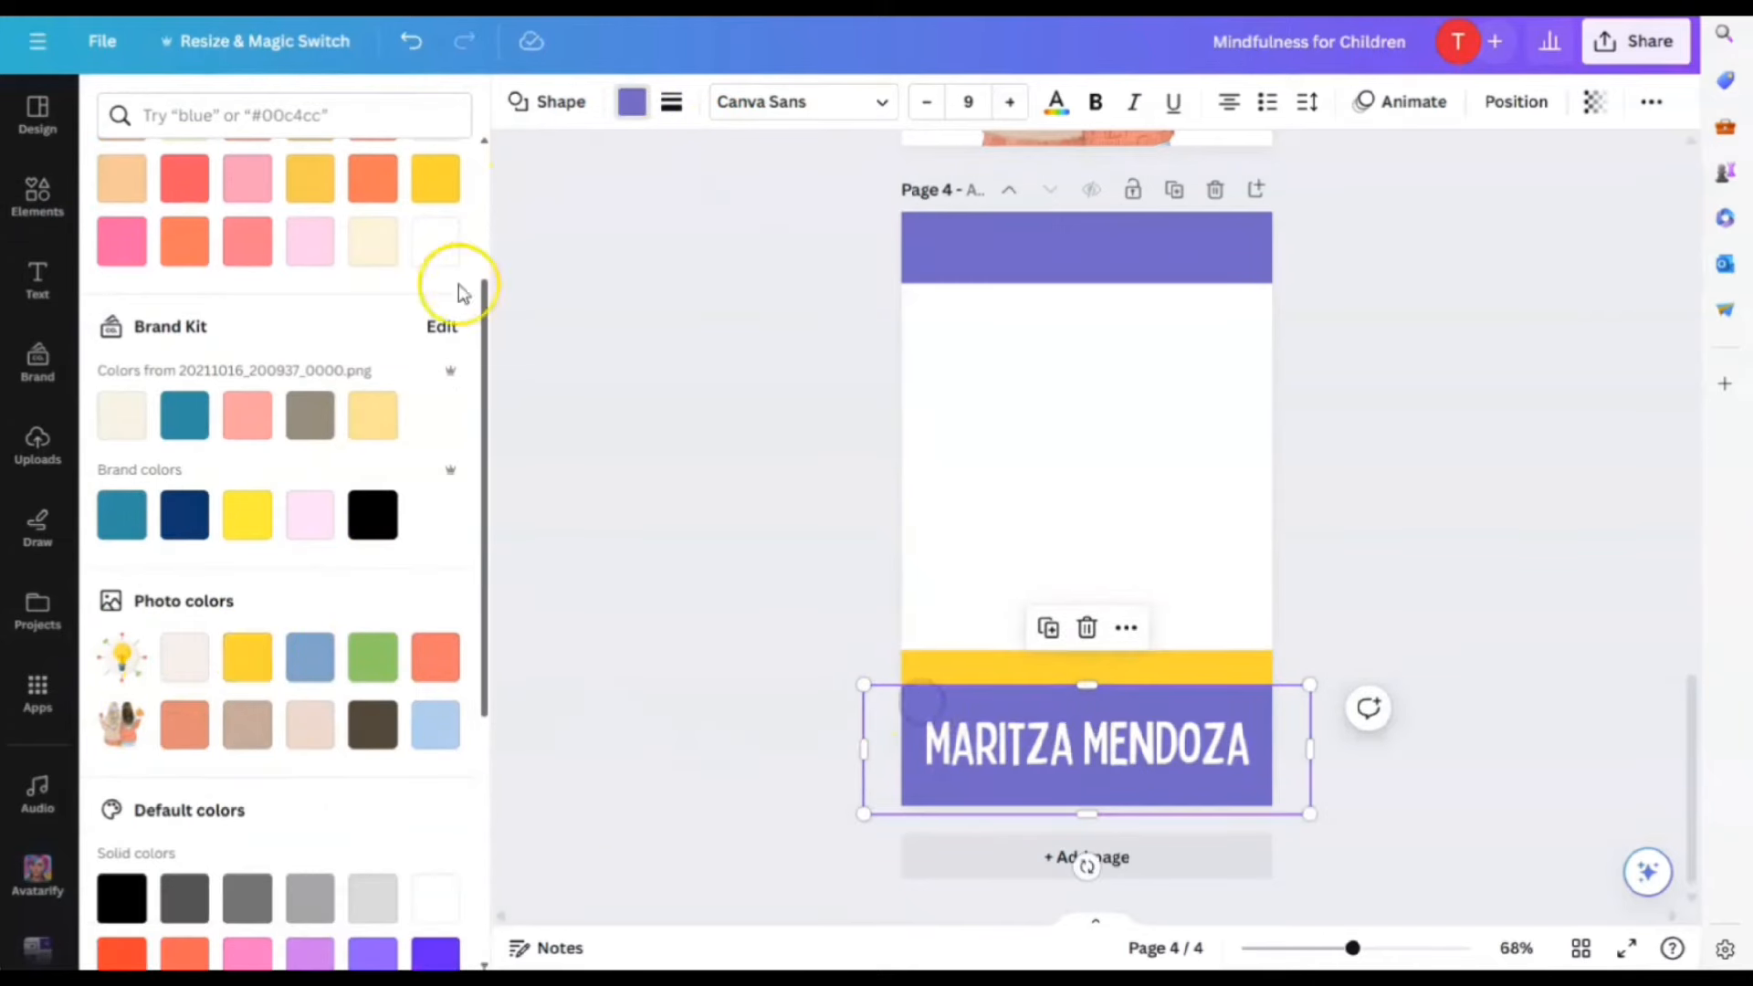
{"action": "scroll", "coordinate": [461, 292], "scroll_direction": "up", "scroll_amount": 3}
{"action": "left_click", "coordinate": [125, 493]}
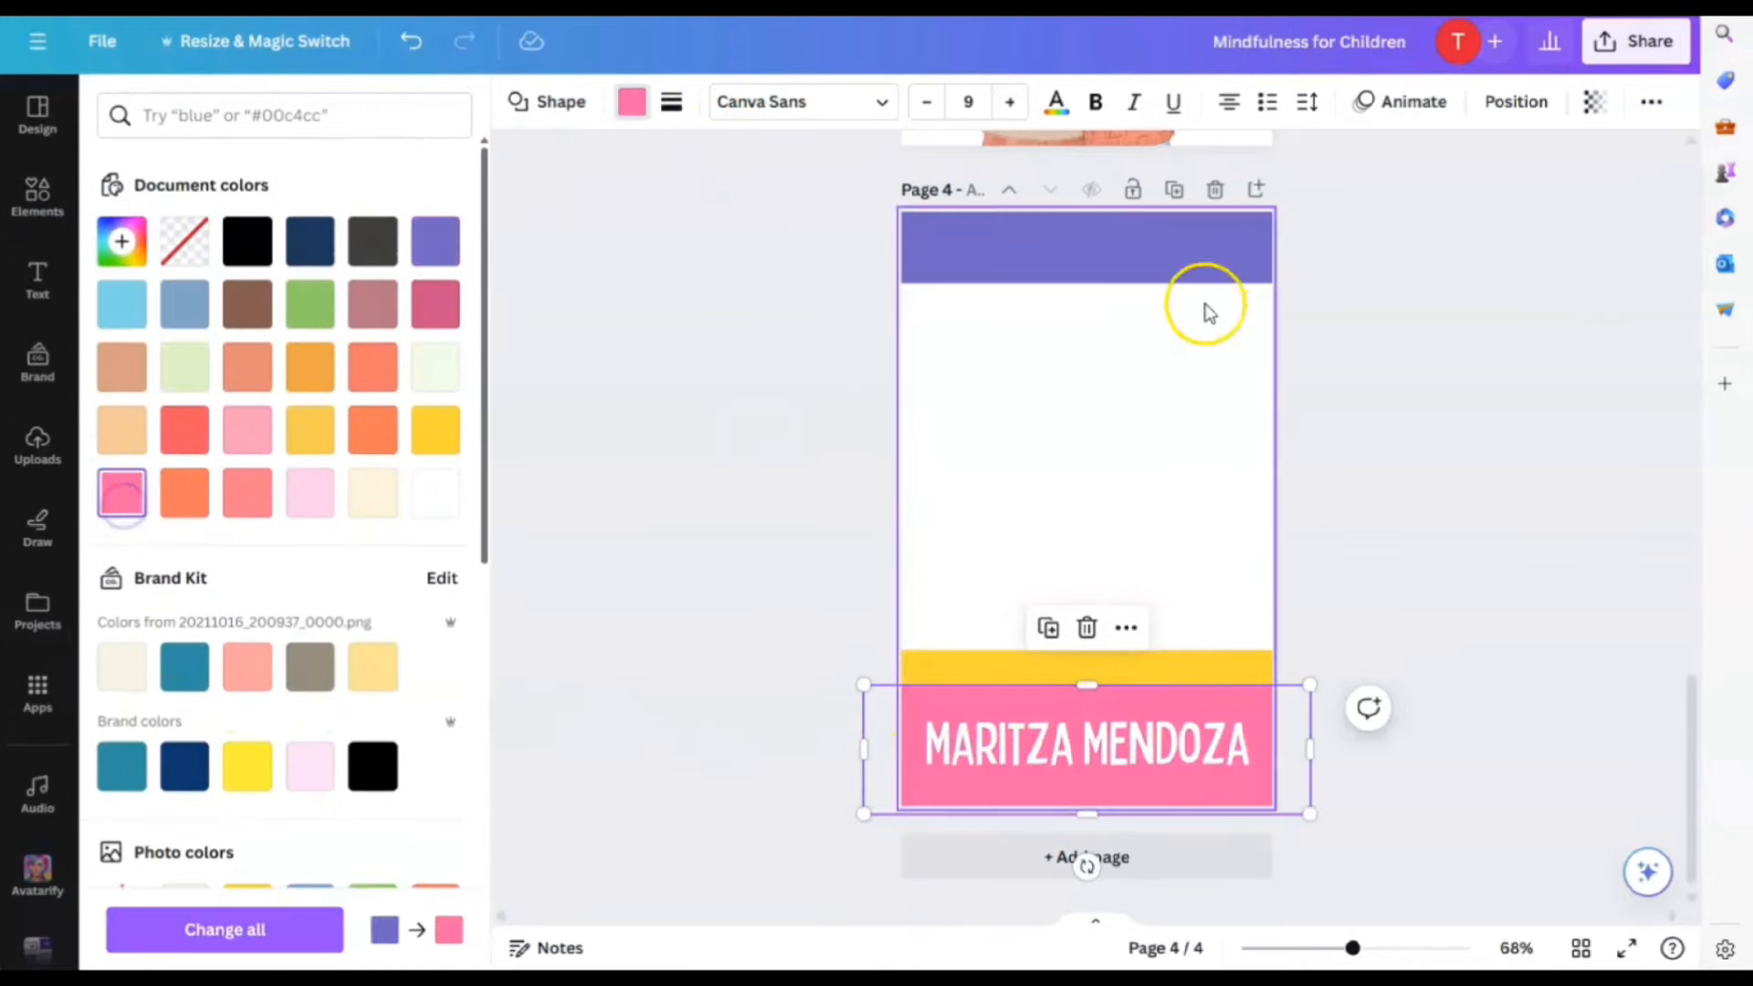
{"action": "left_click", "coordinate": [1197, 272]}
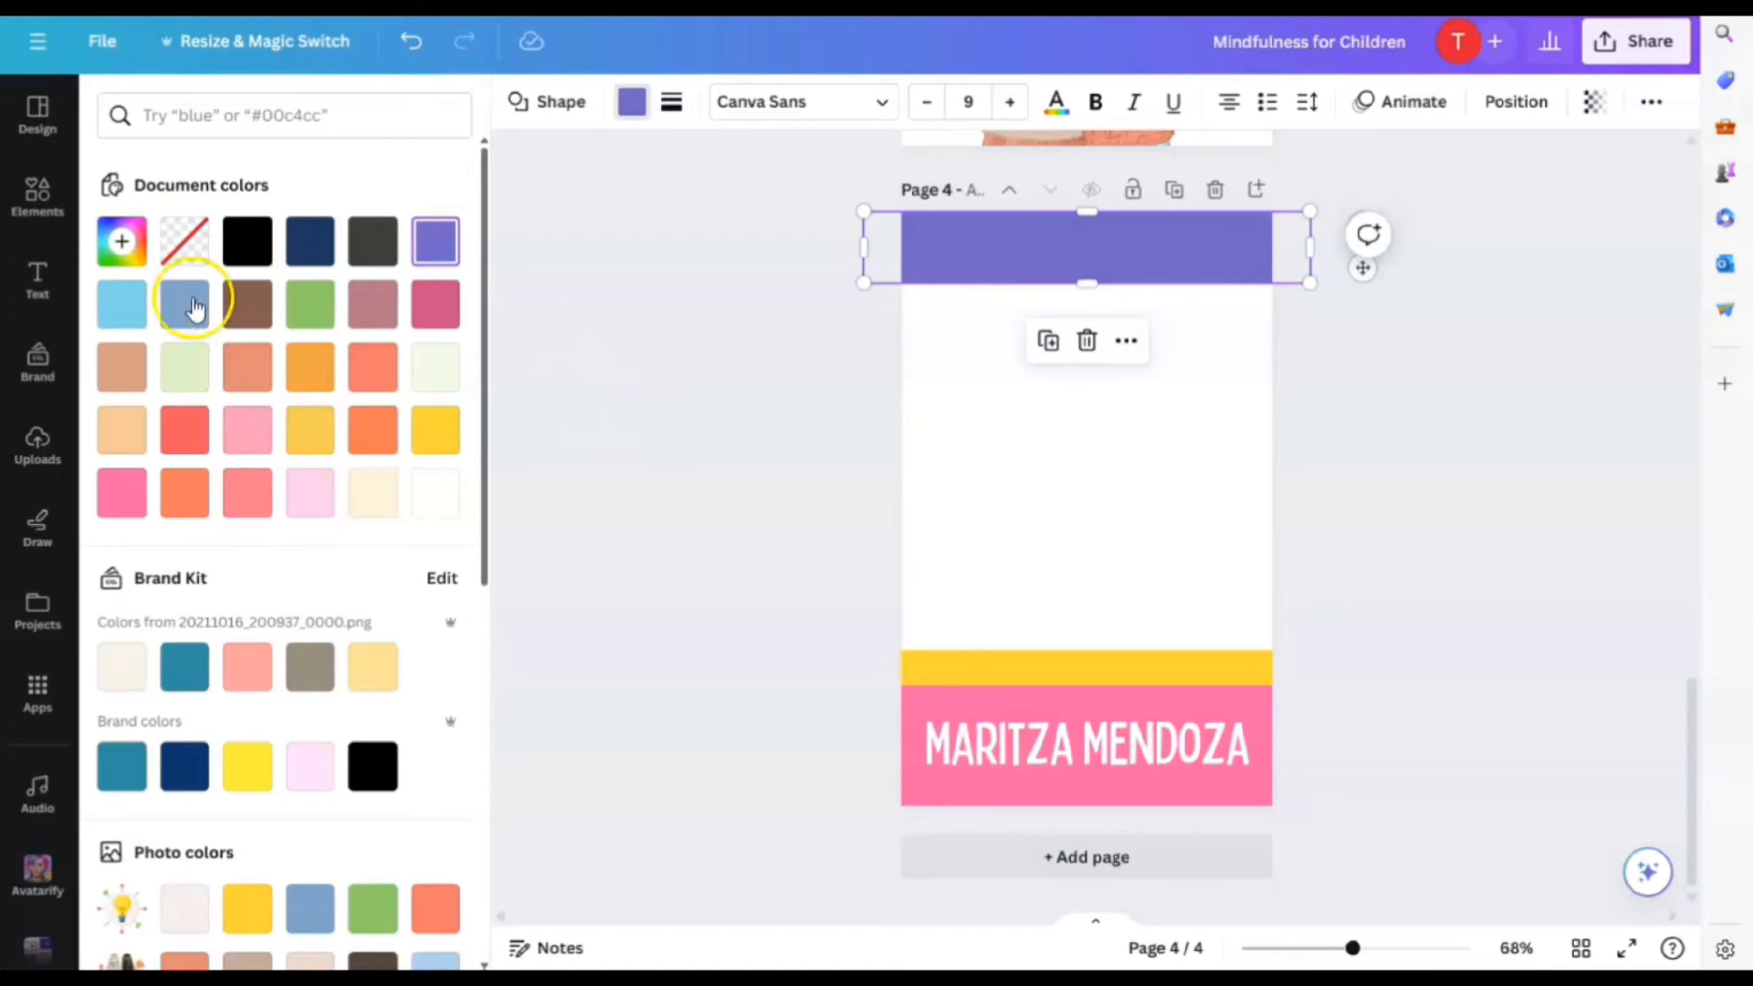
{"action": "left_click", "coordinate": [1191, 450]}
{"action": "left_click", "coordinate": [1479, 639]}
{"action": "left_click", "coordinate": [1448, 581]}
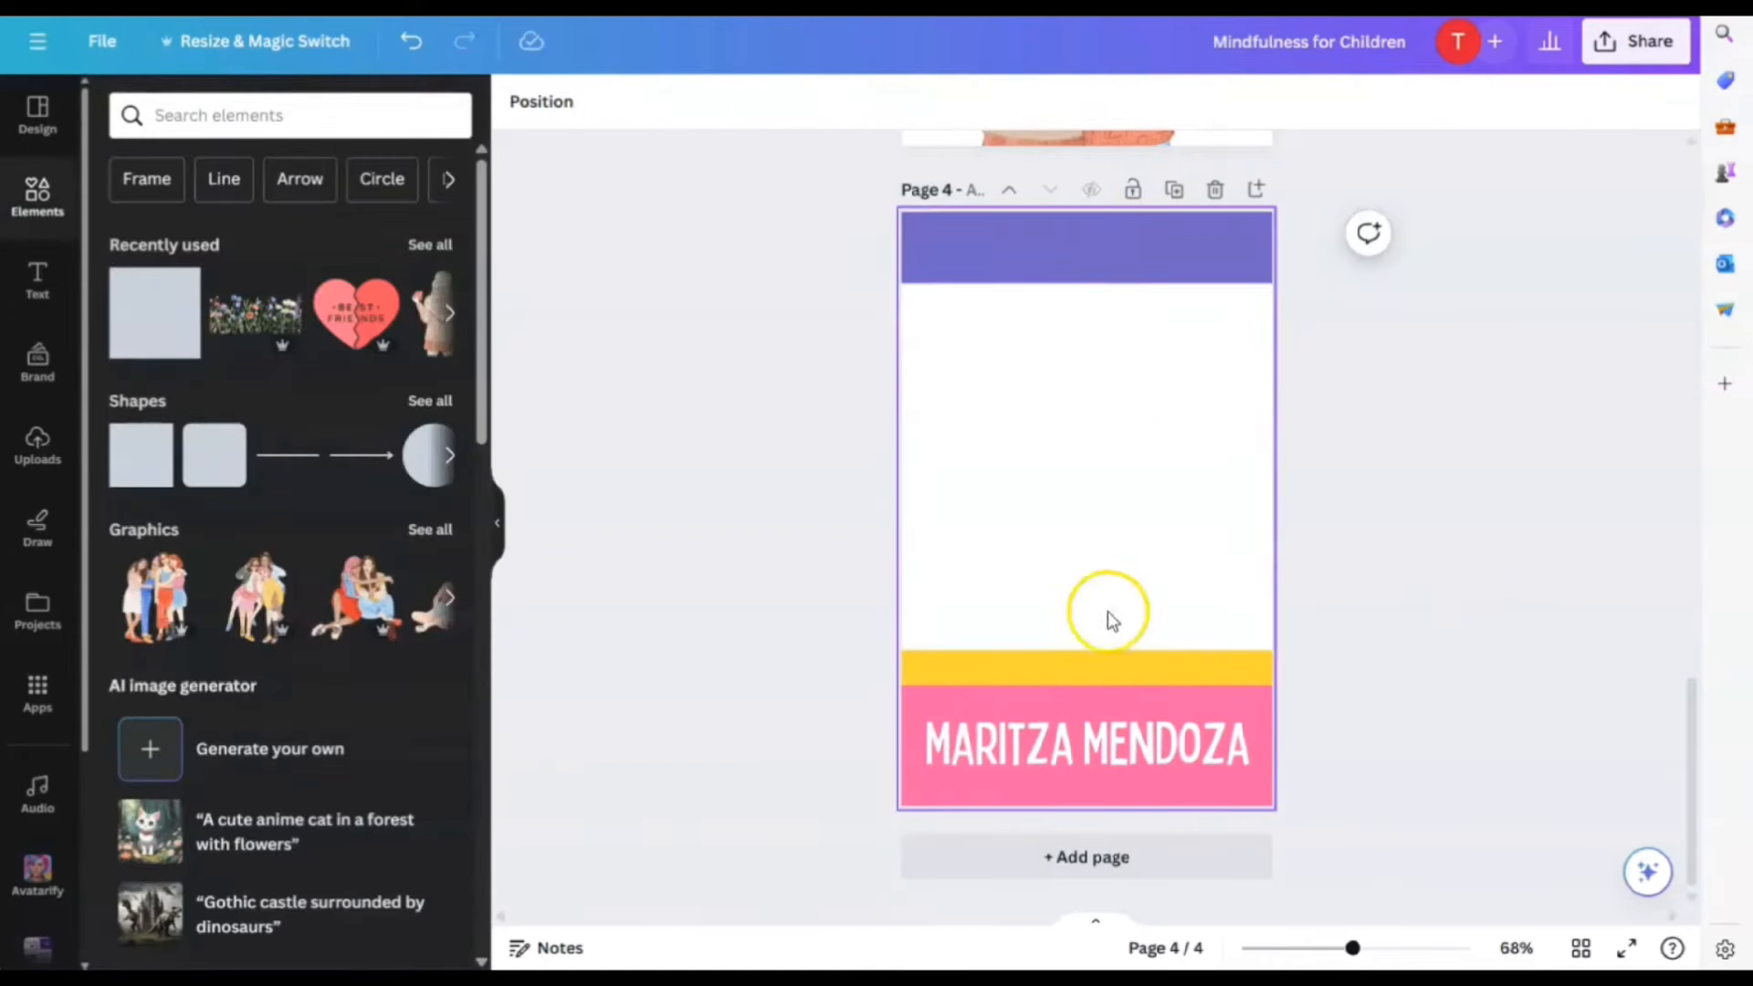
Search Elements for 'Friends holding hands' and add the phone-and-friends illustration to page 4
{"action": "left_click", "coordinate": [1443, 467]}
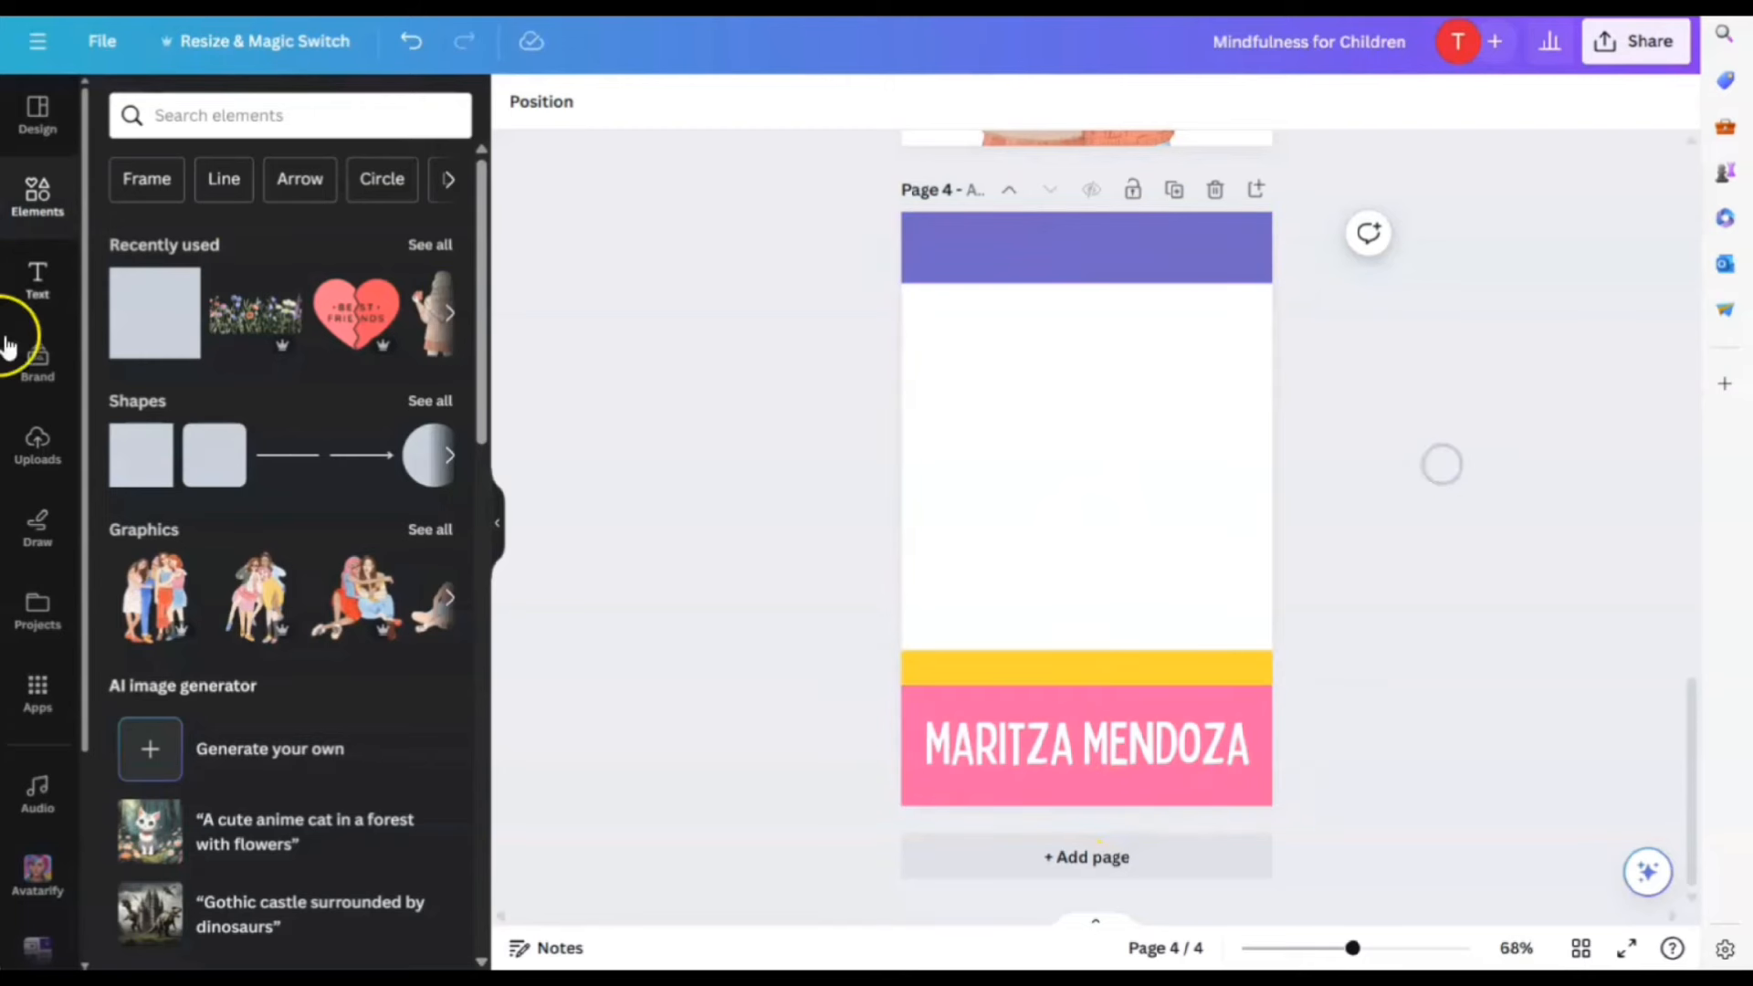
{"action": "left_click", "coordinate": [229, 115]}
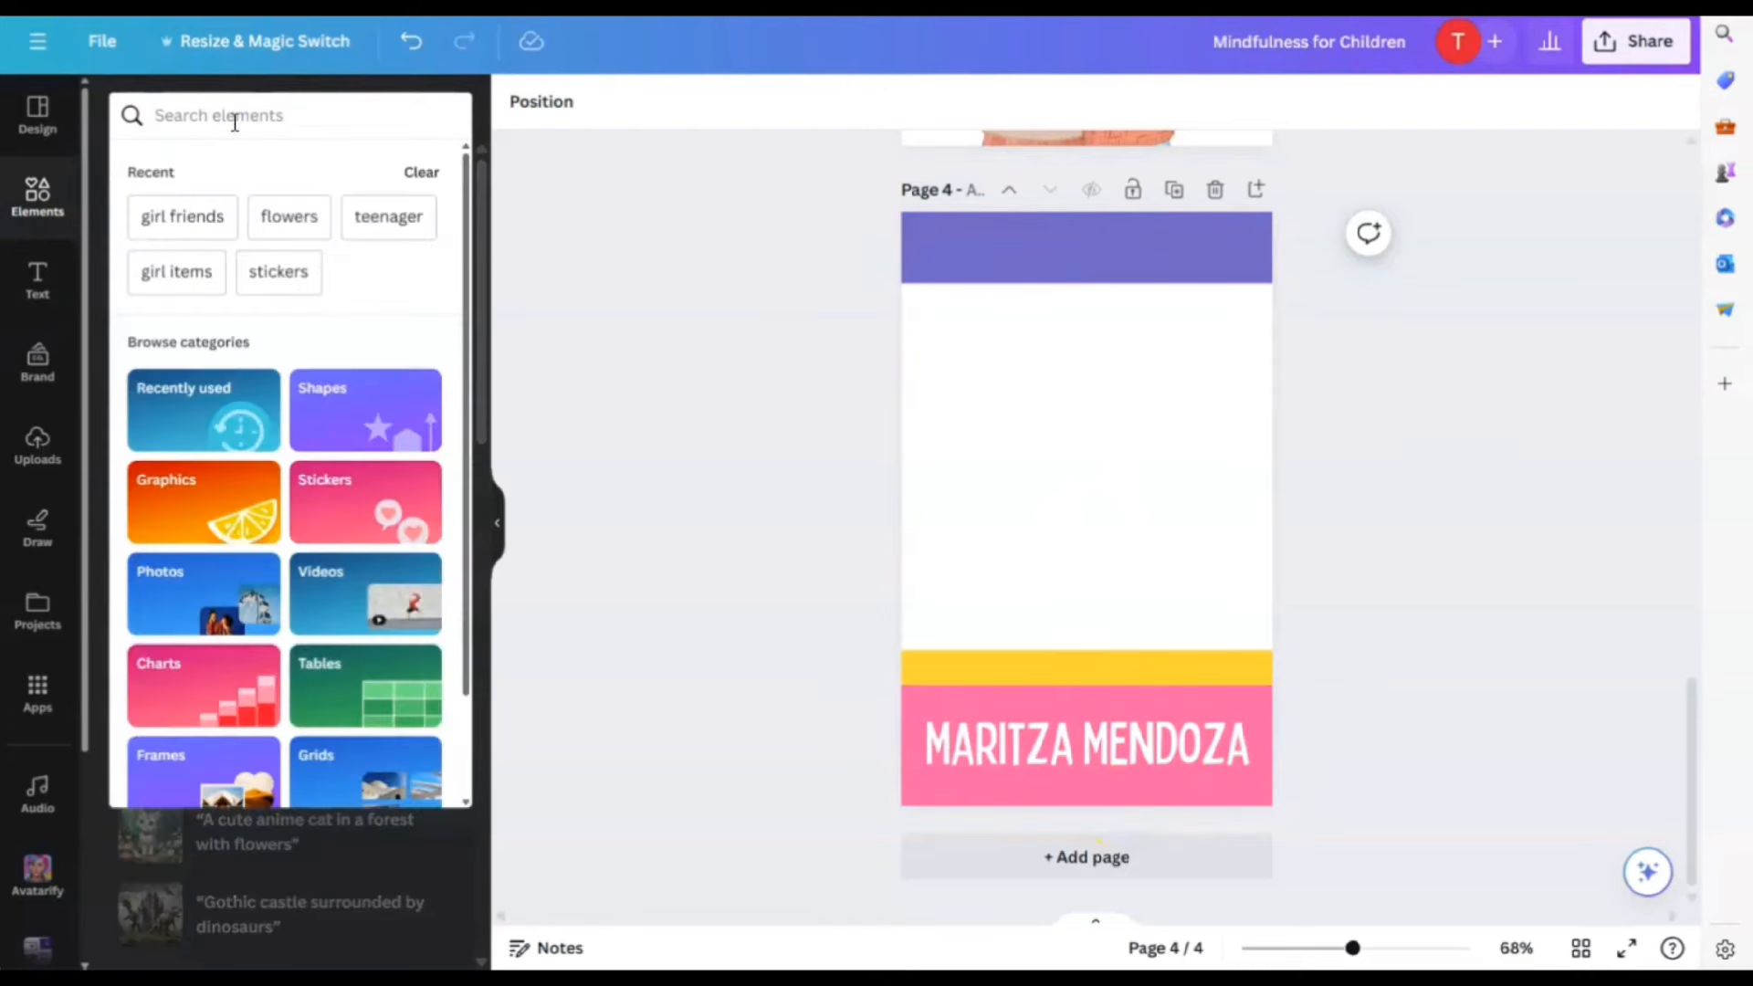
{"action": "type", "text": "Friends "}
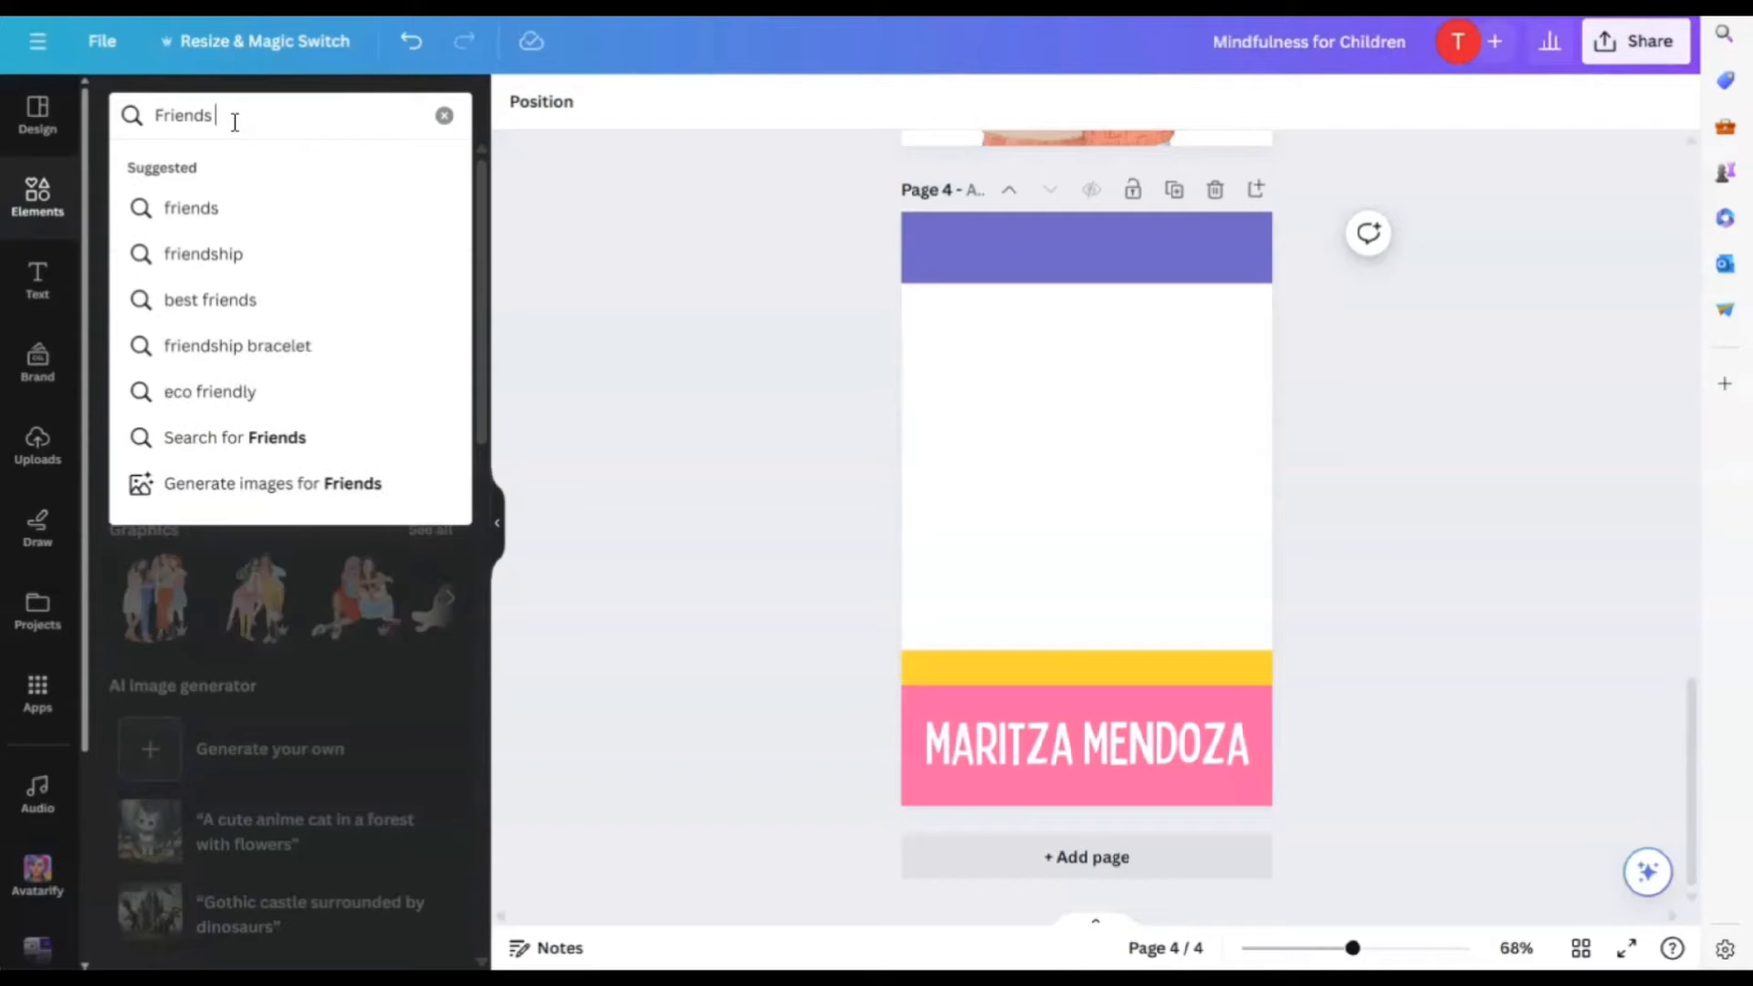
{"action": "type", "text": "holding hands"}
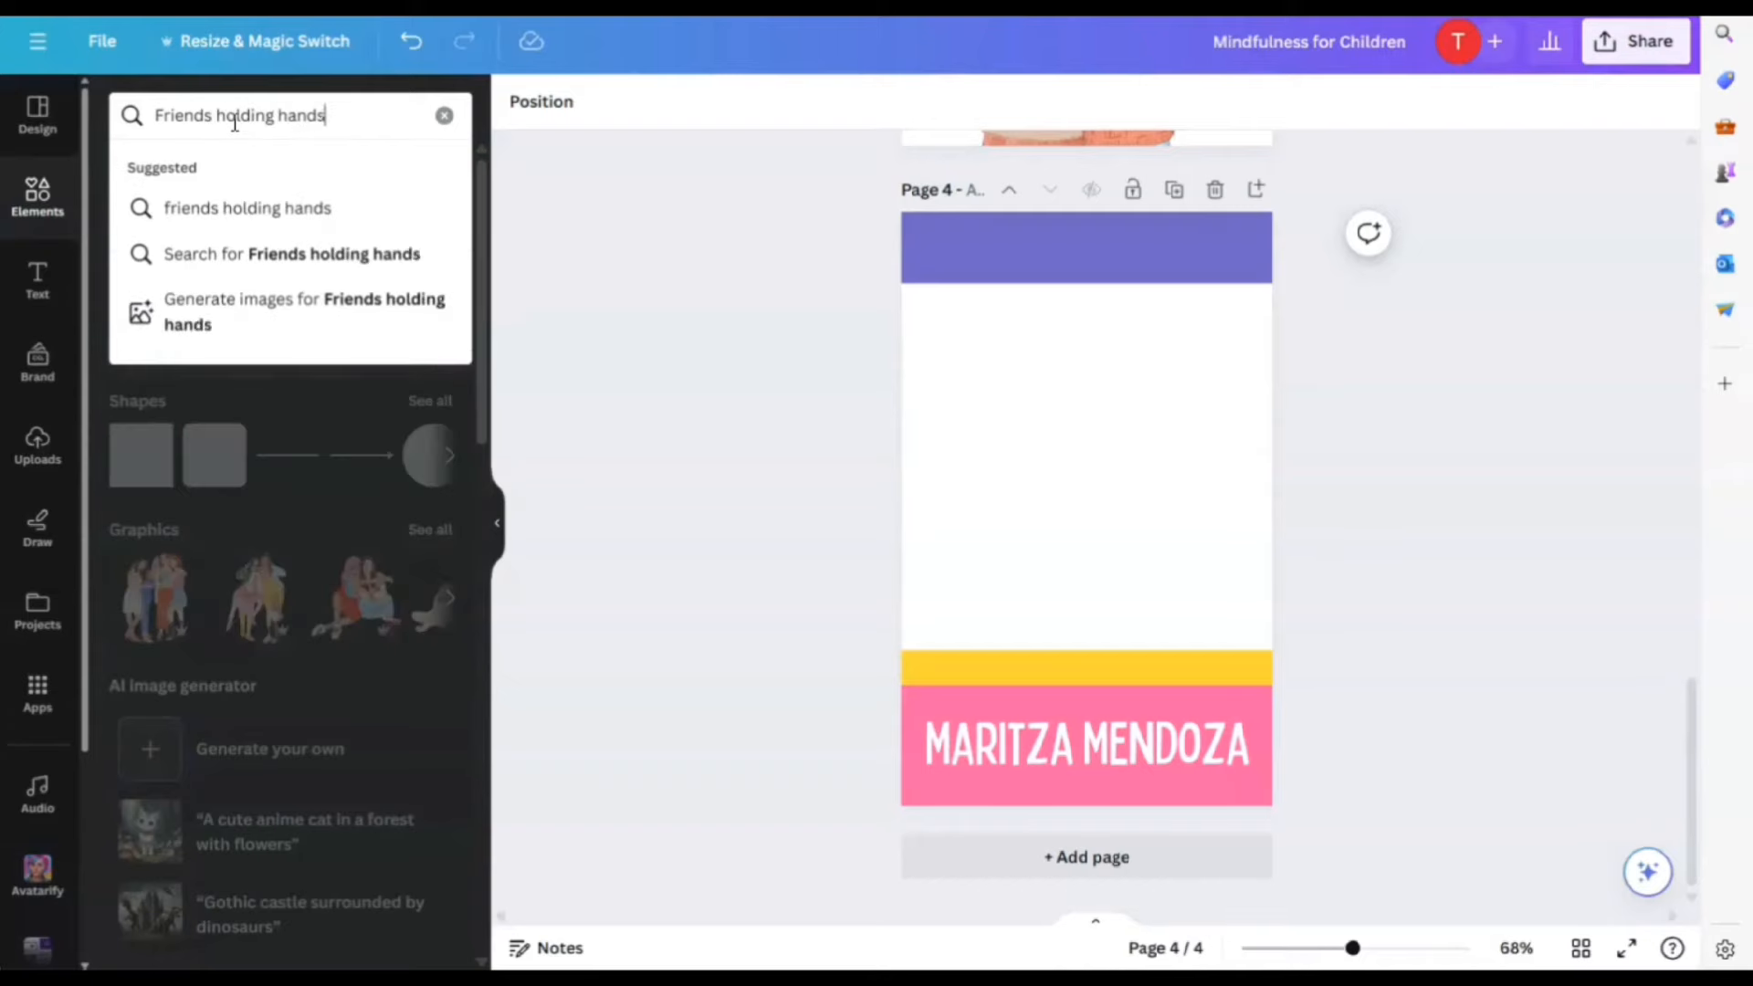
{"action": "key", "text": "Return"}
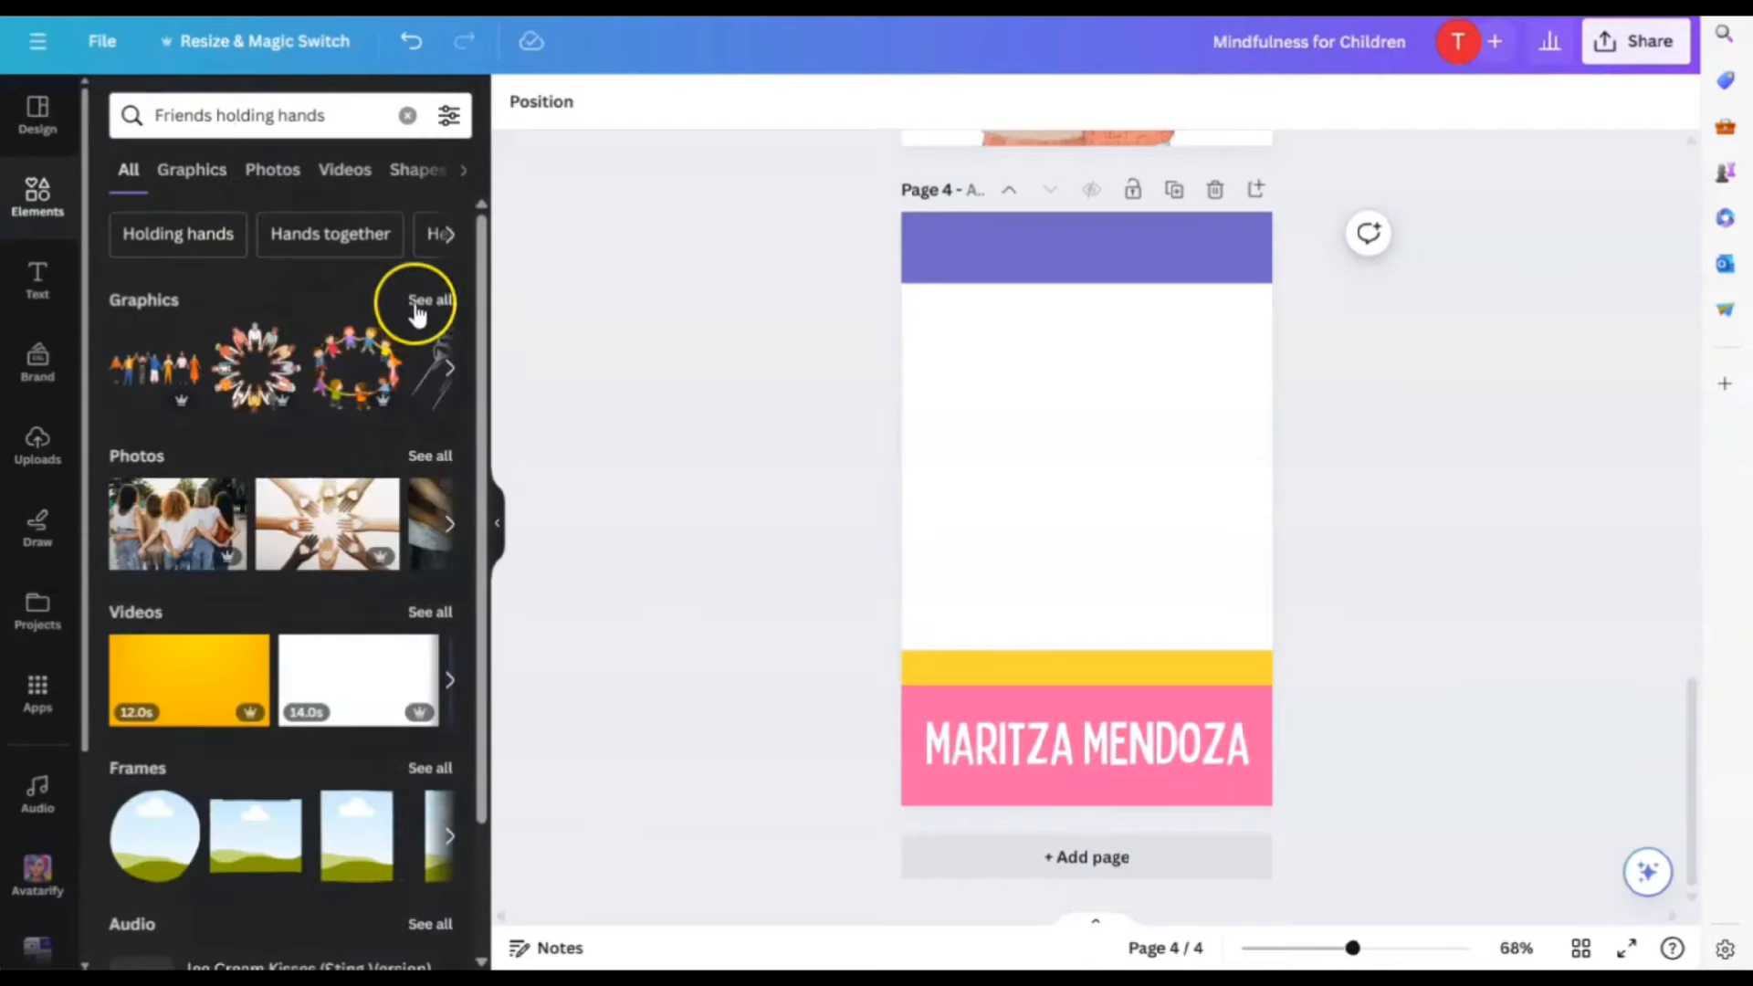
{"action": "left_click", "coordinate": [419, 303]}
{"action": "scroll", "coordinate": [347, 630], "scroll_direction": "down", "scroll_amount": 5}
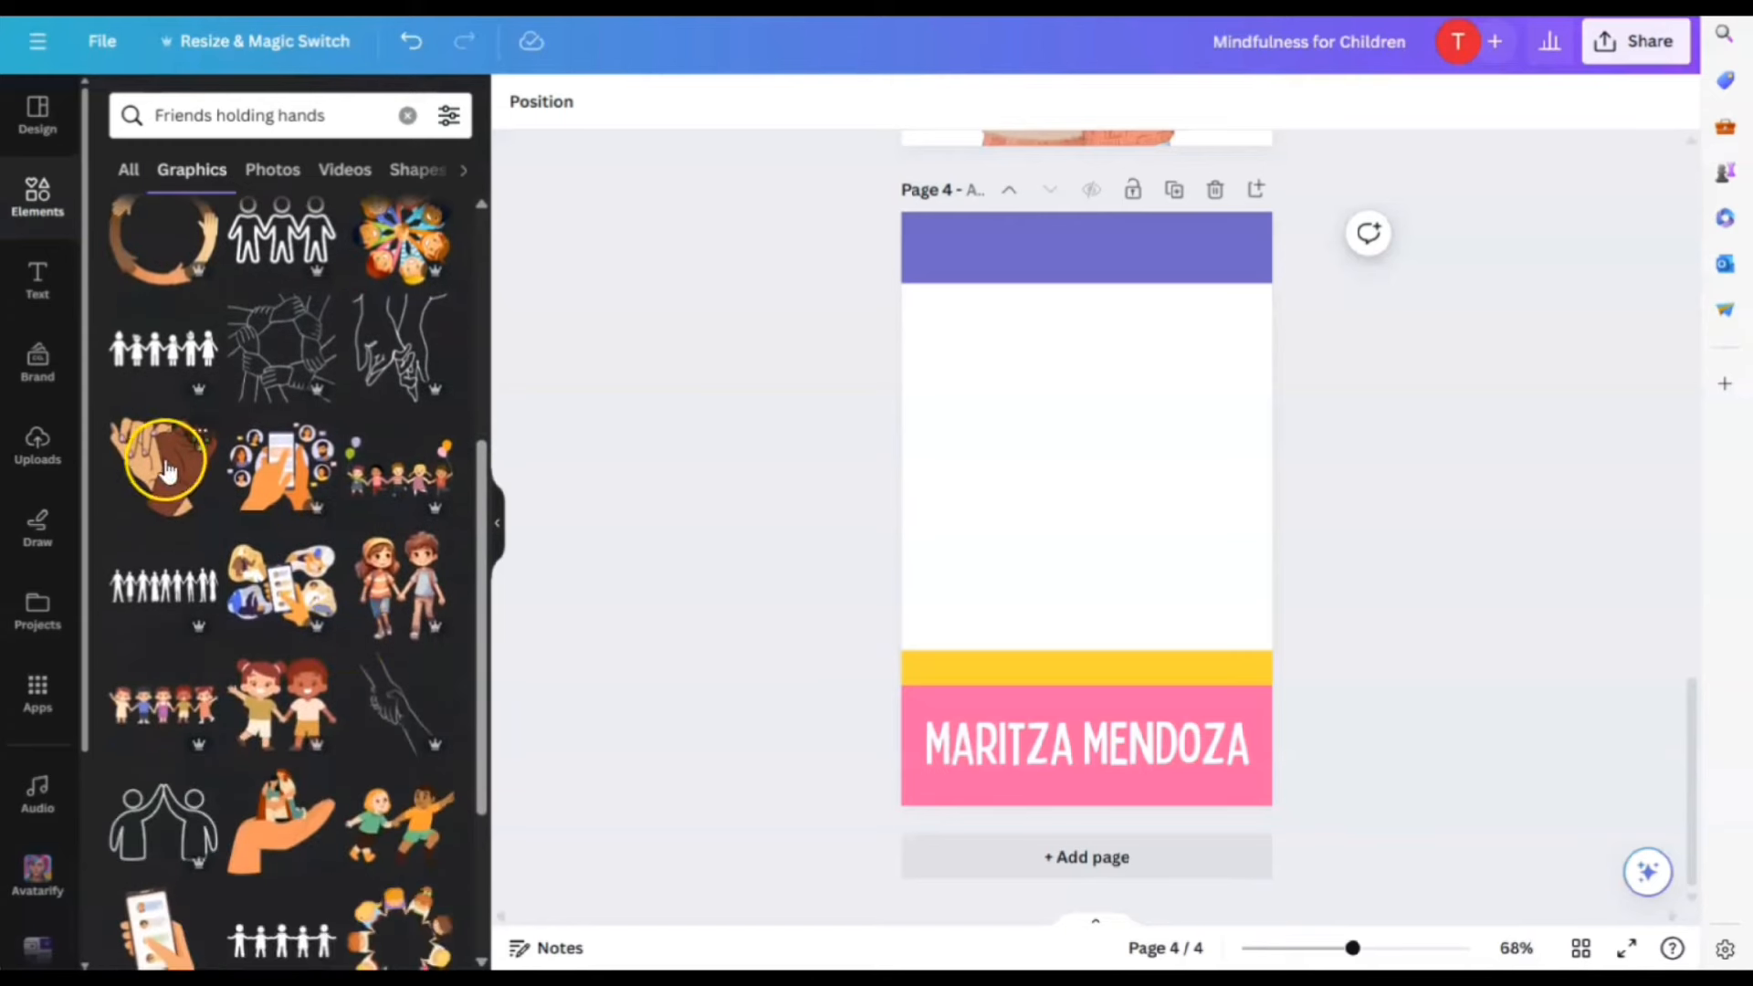
{"action": "scroll", "coordinate": [165, 470], "scroll_direction": "down", "scroll_amount": 1}
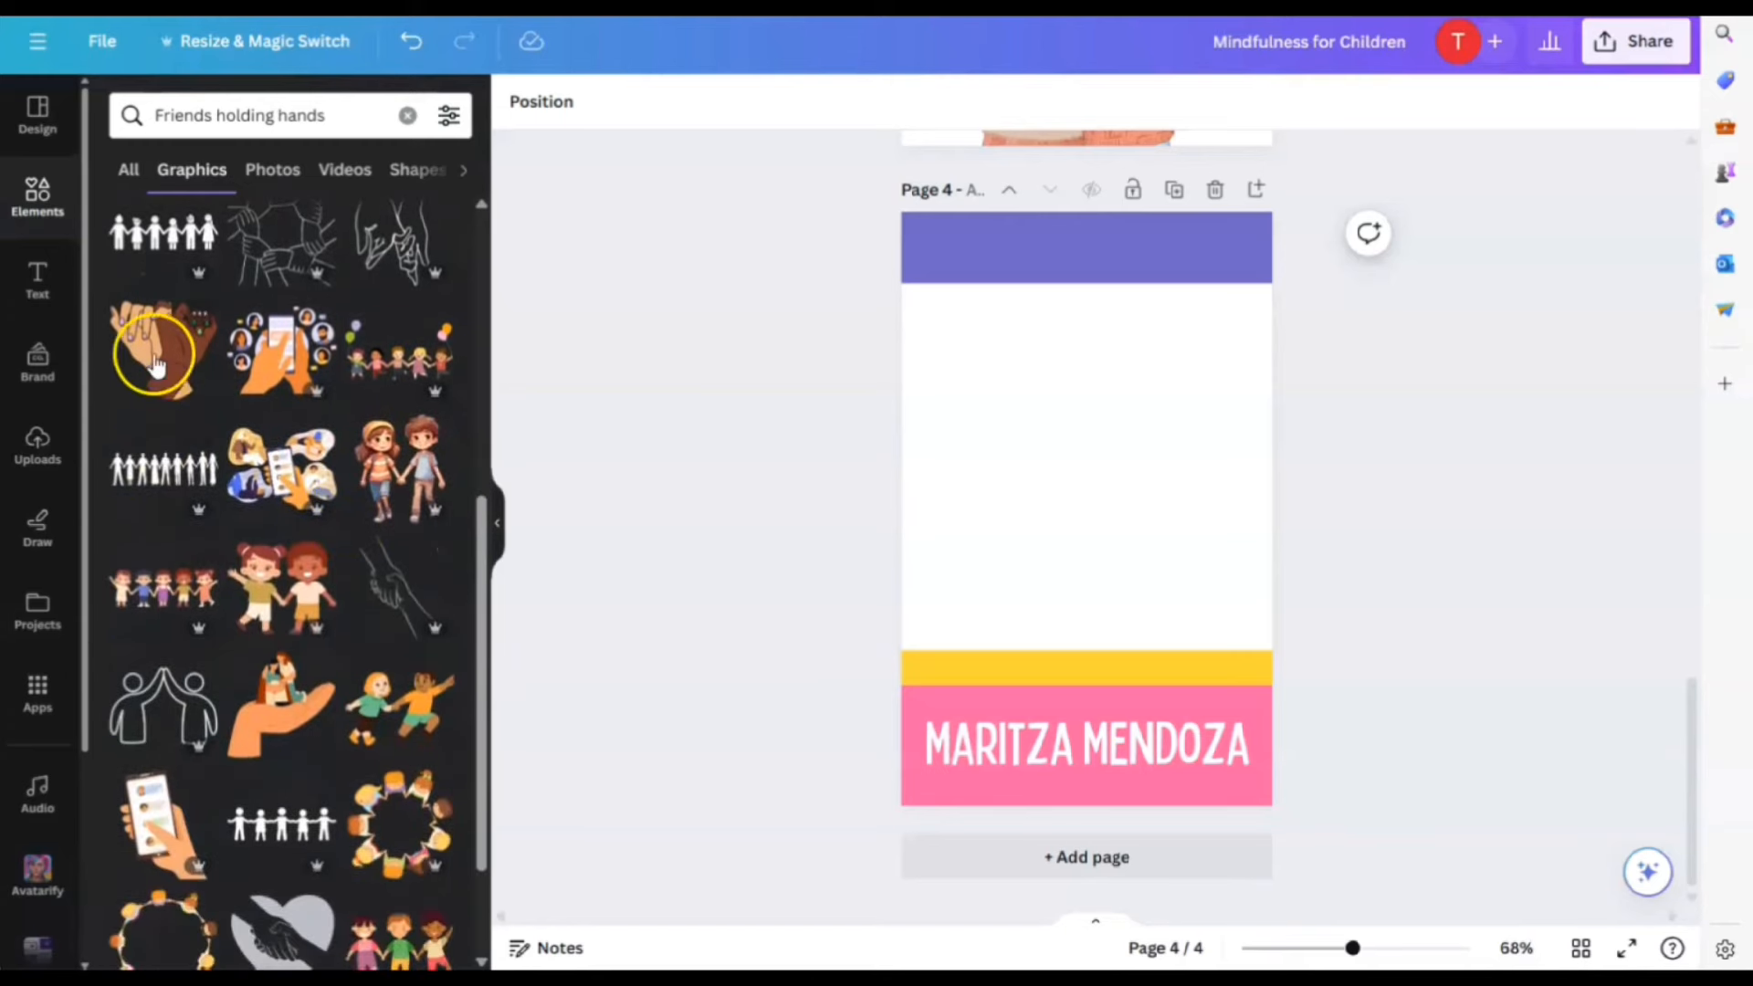
{"action": "left_click", "coordinate": [297, 359]}
Resize the illustration, send it behind the yellow band, and centre it above the pink footer
{"action": "left_click_drag", "start_coordinate": [1161, 448], "coordinate": [1330, 313]}
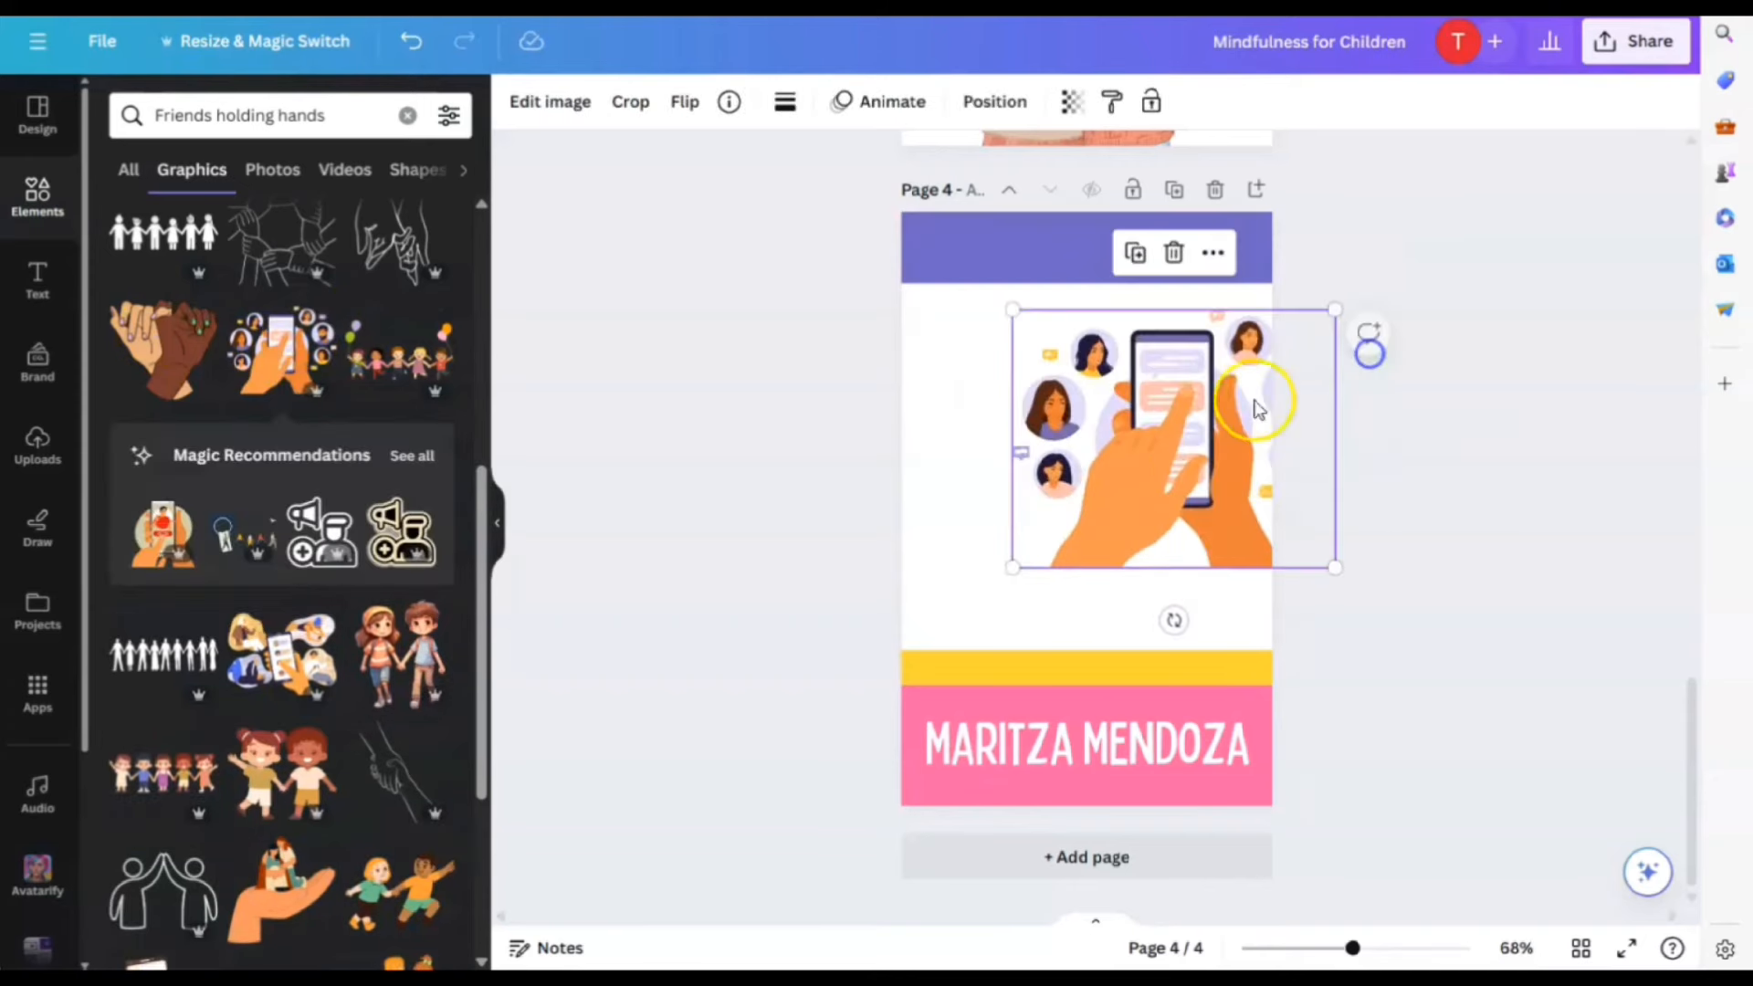
{"action": "left_click_drag", "start_coordinate": [1255, 394], "coordinate": [1158, 507]}
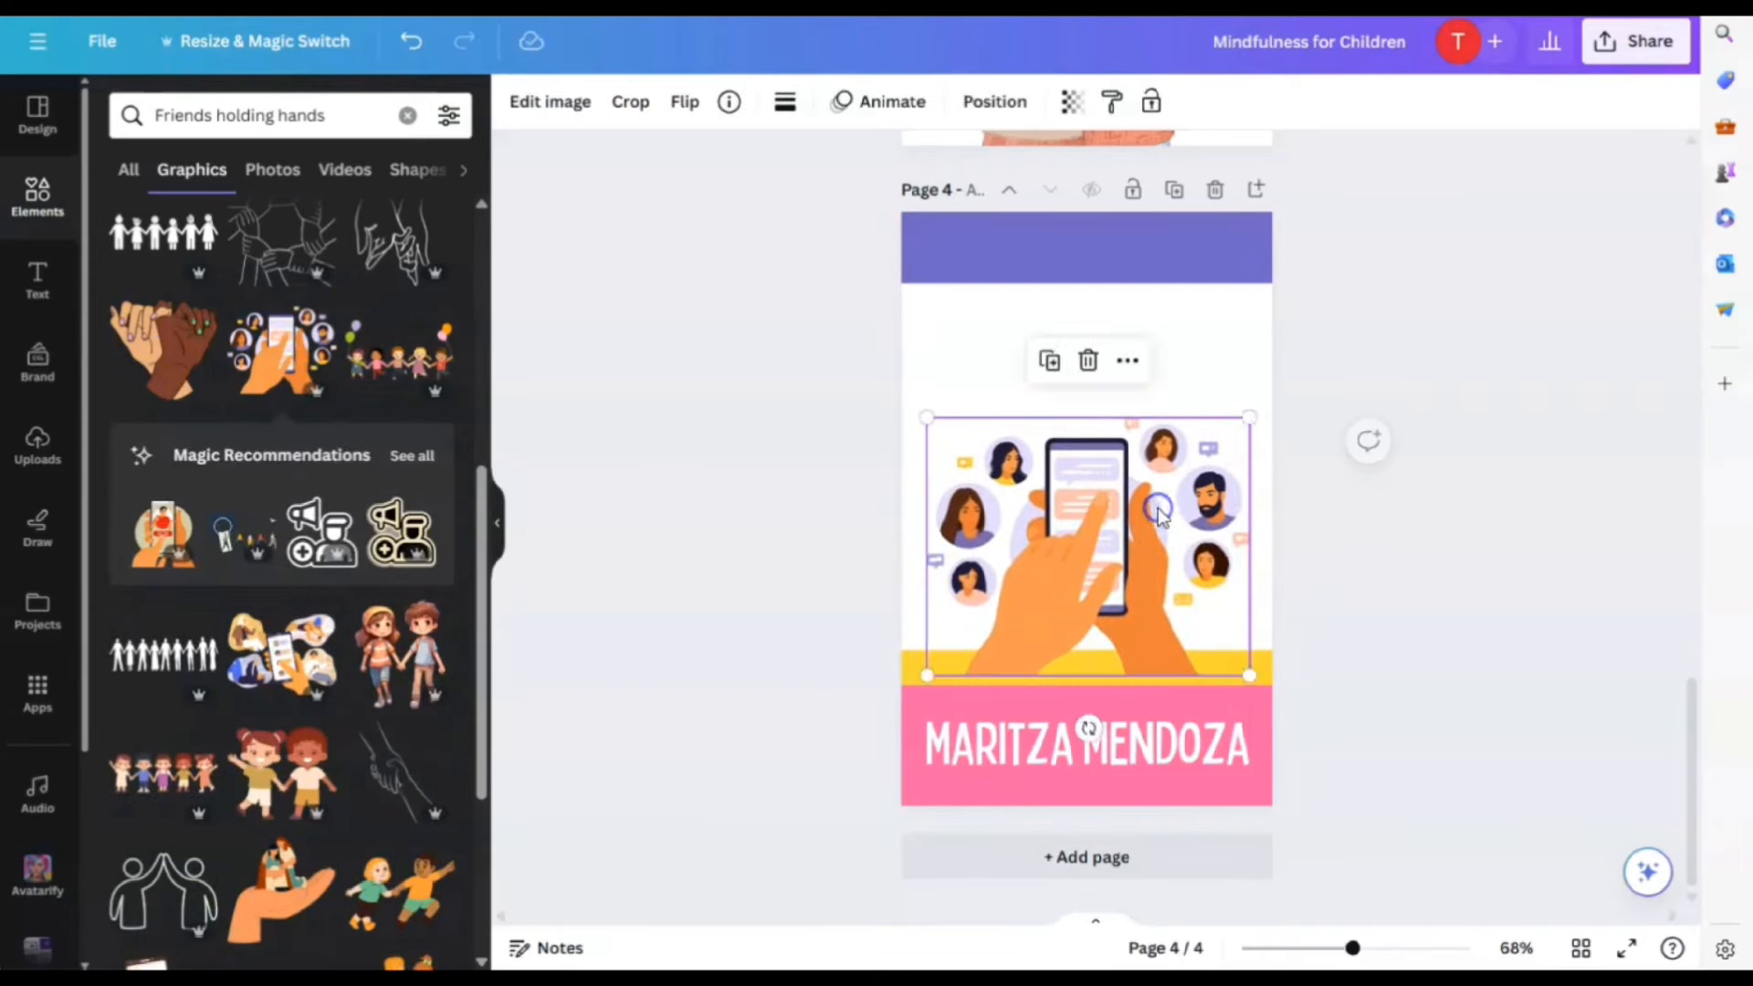
{"action": "left_click", "coordinate": [997, 102]}
{"action": "left_click", "coordinate": [362, 208]}
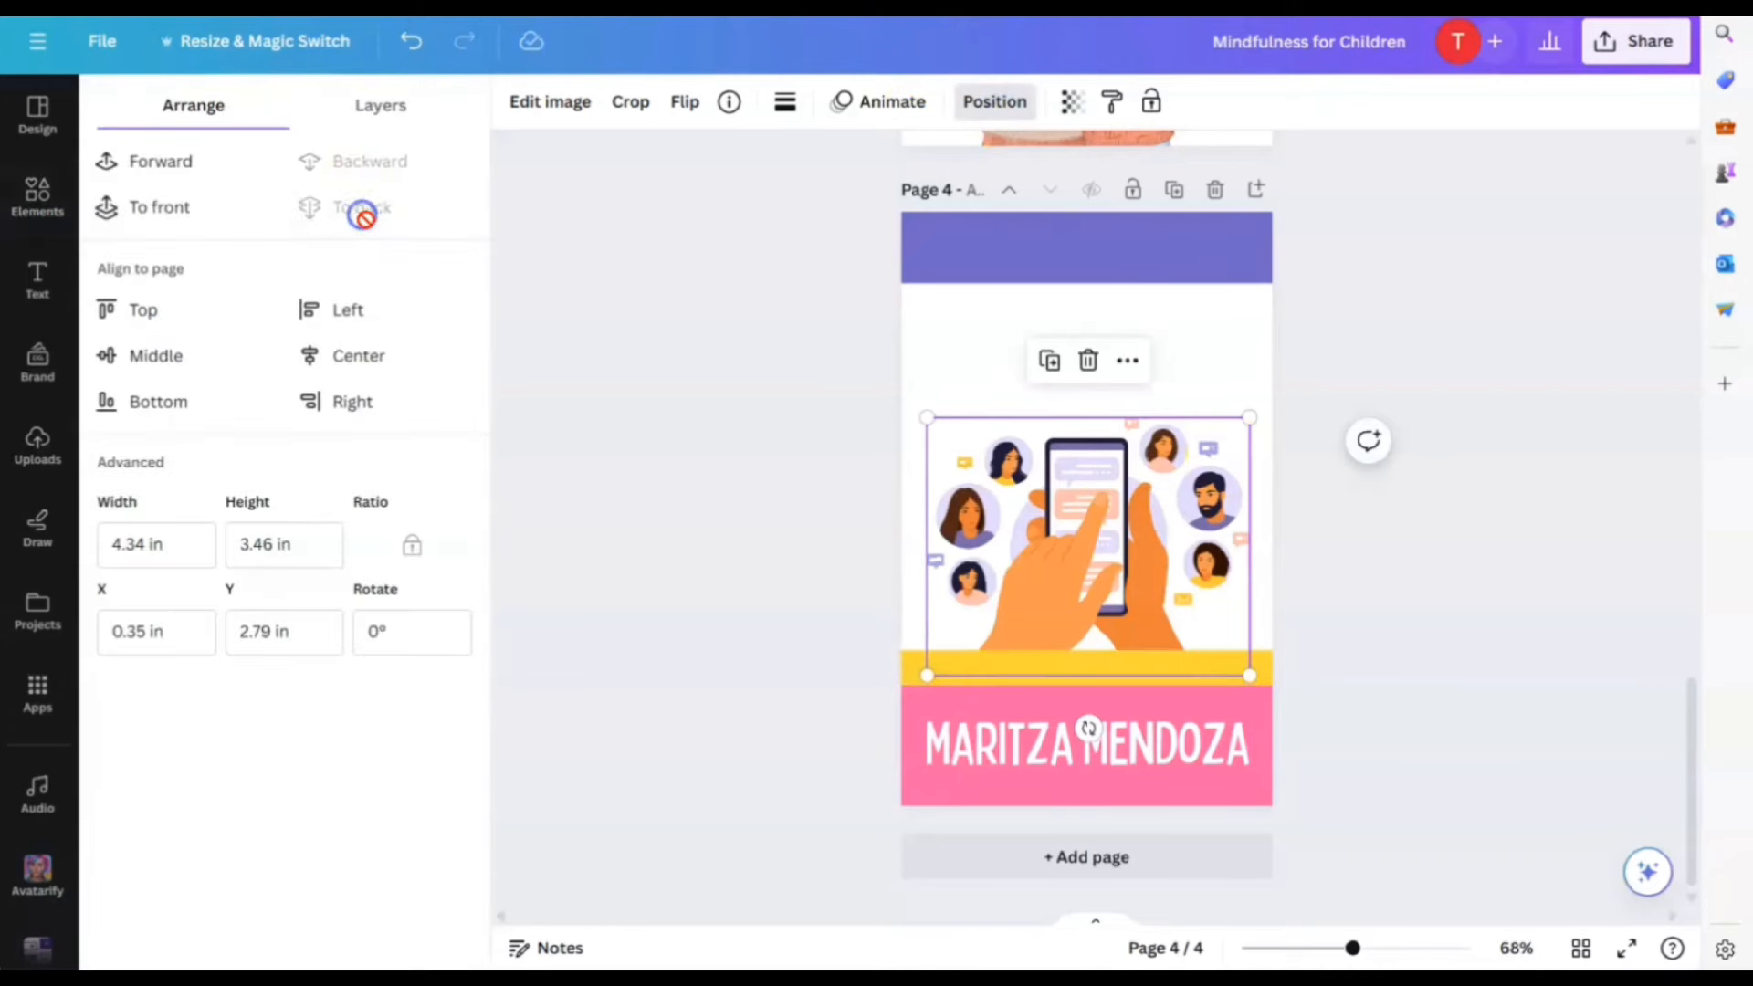
{"action": "left_click_drag", "start_coordinate": [1251, 416], "coordinate": [1217, 450]}
{"action": "left_click_drag", "start_coordinate": [1119, 505], "coordinate": [1136, 511]}
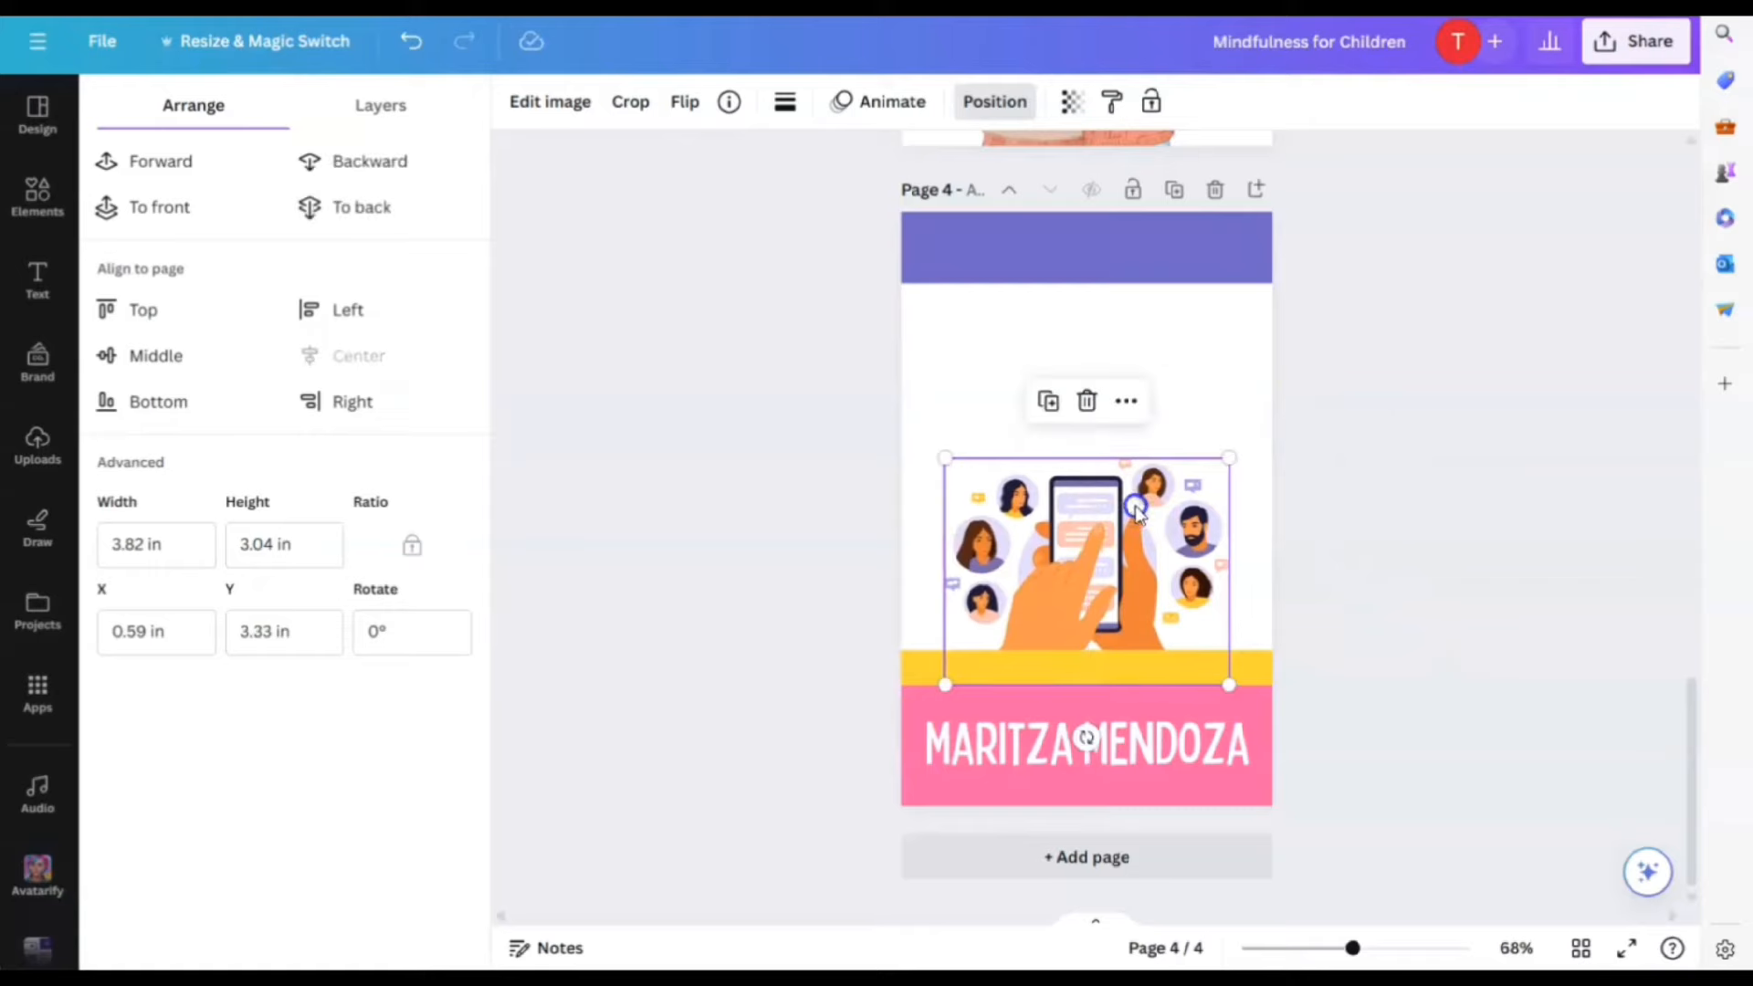
{"action": "left_click", "coordinate": [1338, 568]}
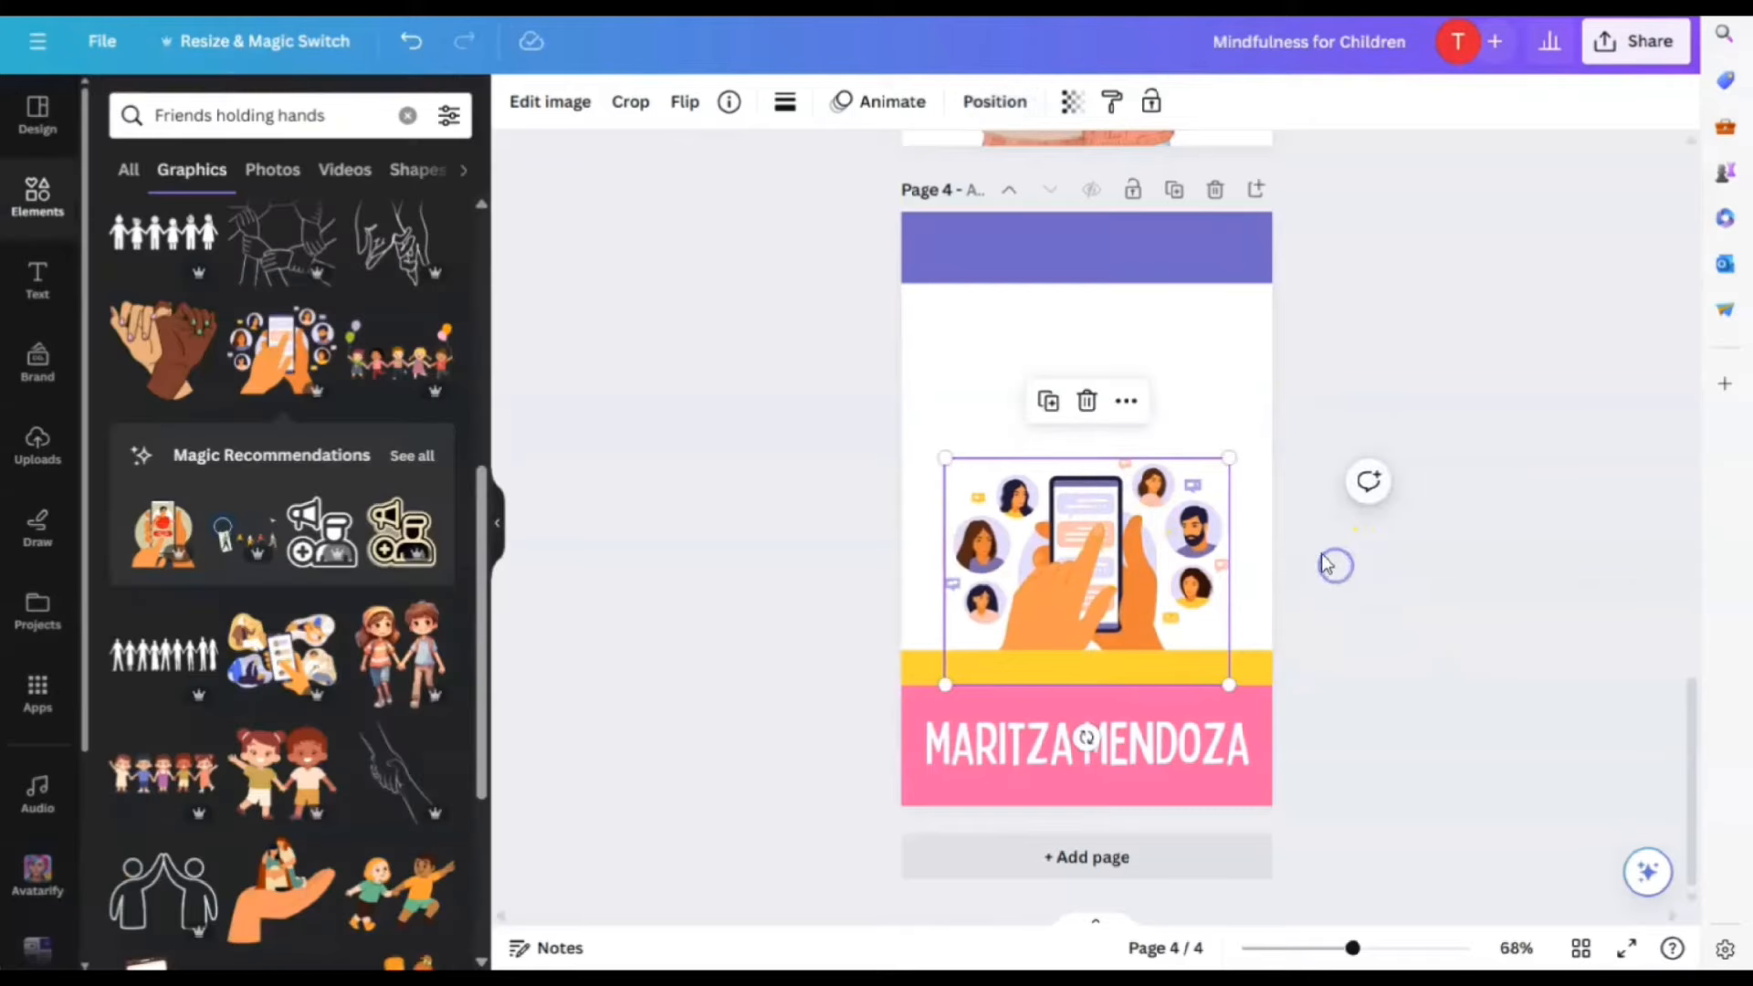
Add a heading on page 4's white area with the title text, coloured purple
{"action": "left_click", "coordinate": [54, 285]}
{"action": "left_click", "coordinate": [178, 294]}
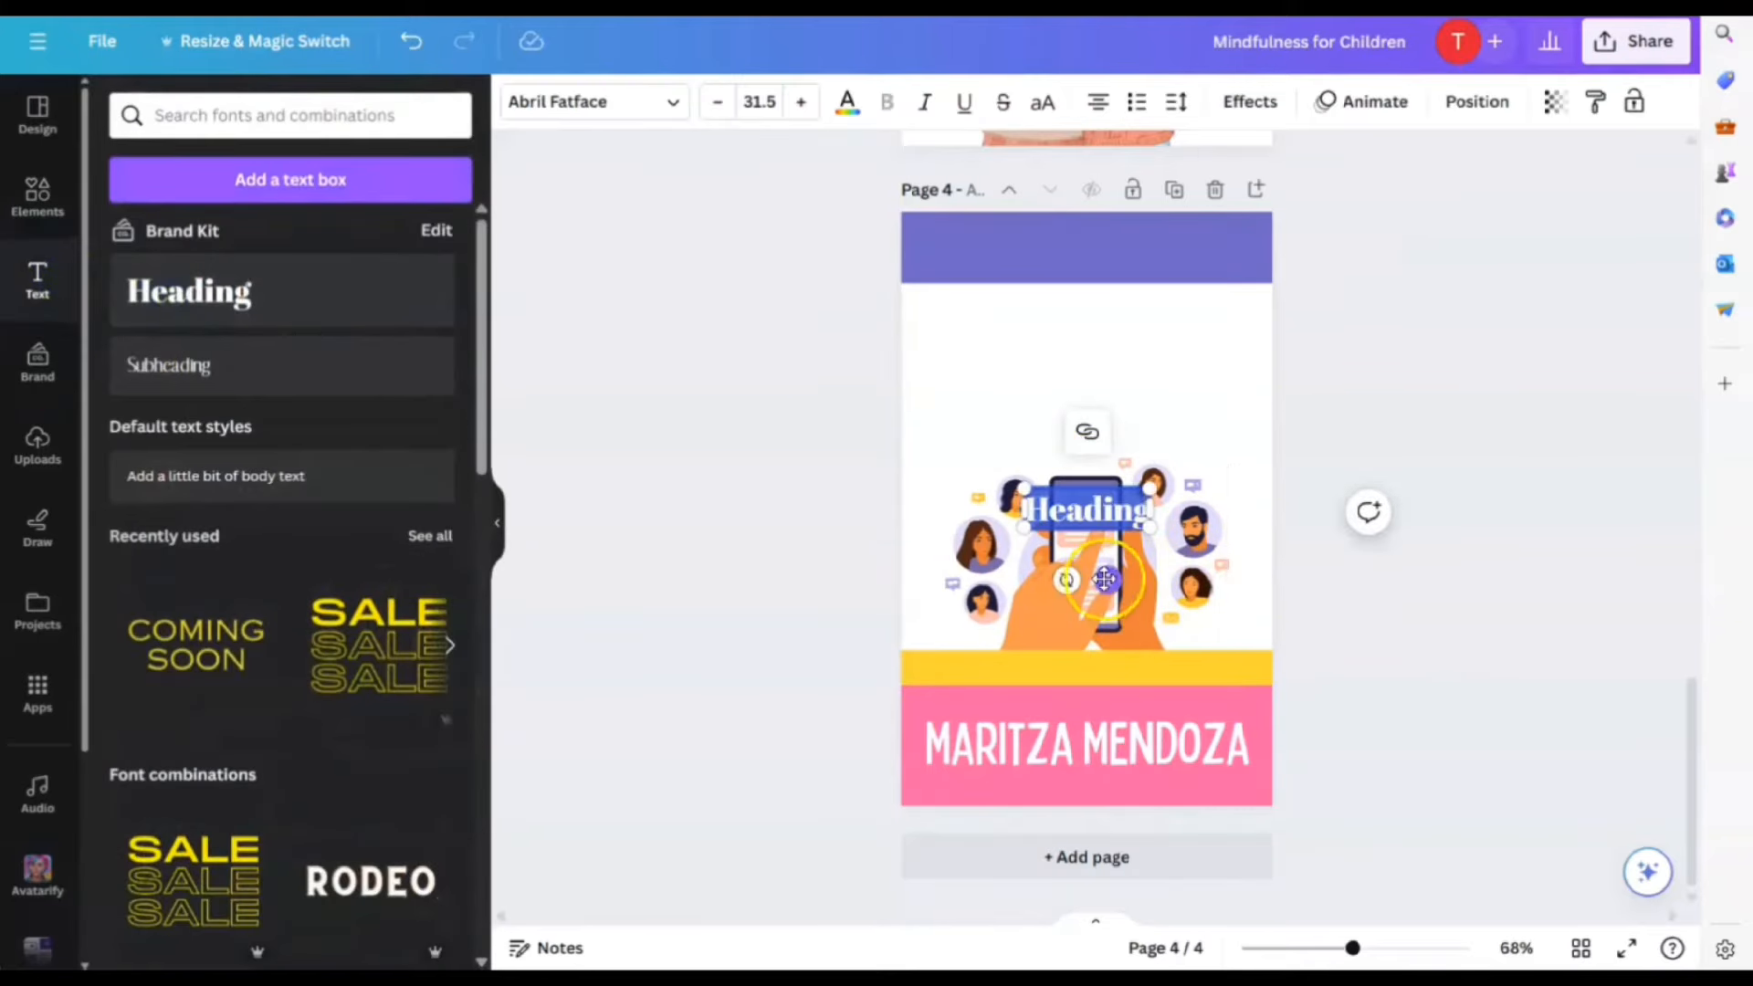
{"action": "left_click_drag", "start_coordinate": [1104, 579], "coordinate": [1107, 458]}
{"action": "type", "text": "The"}
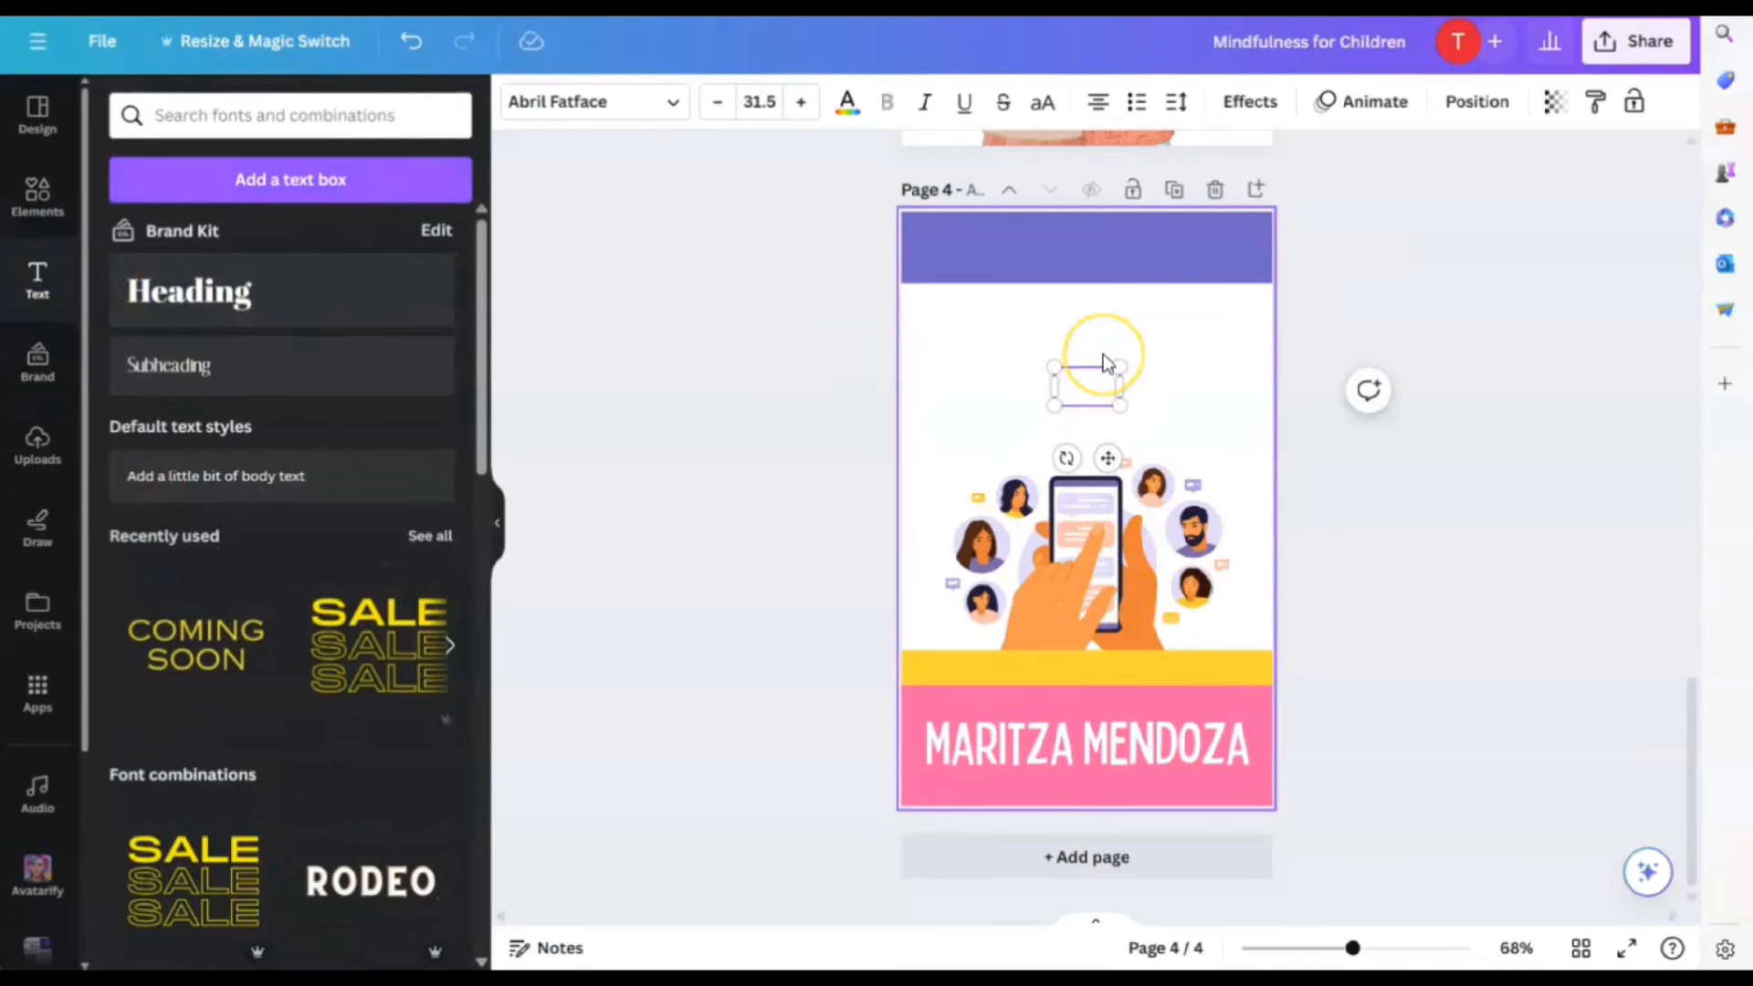
{"action": "type", "text": "l Media Mark"}
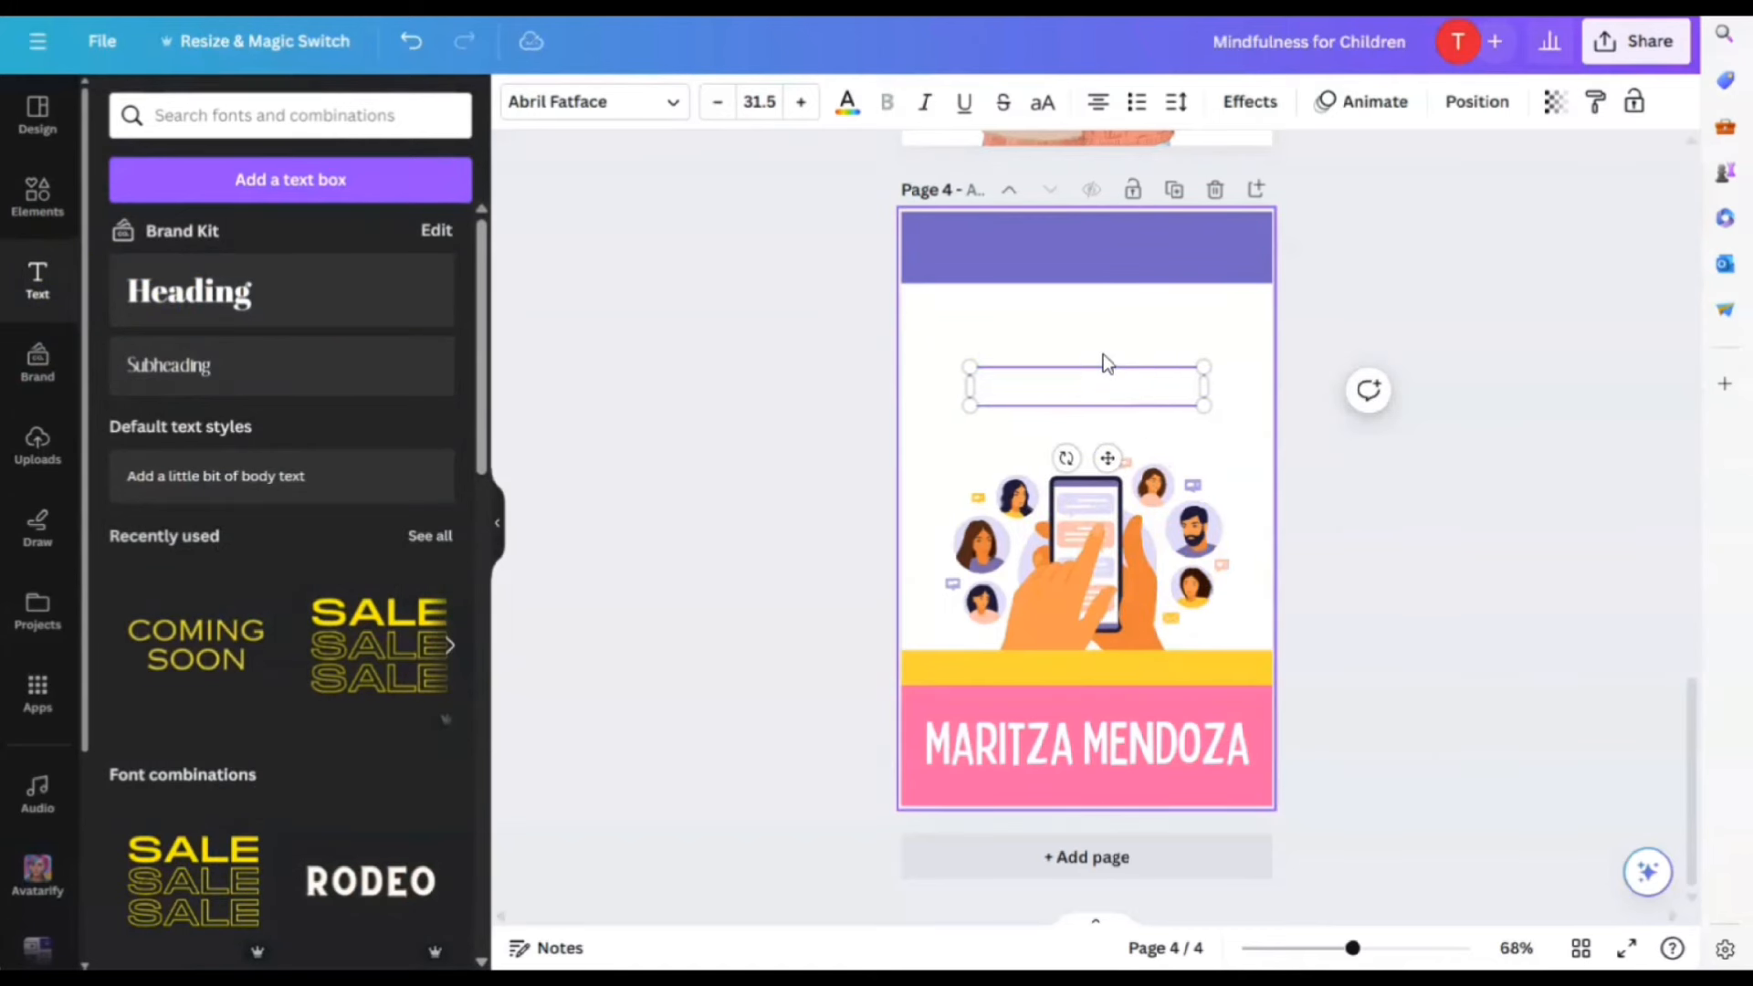
{"action": "type", "text": "eting for"}
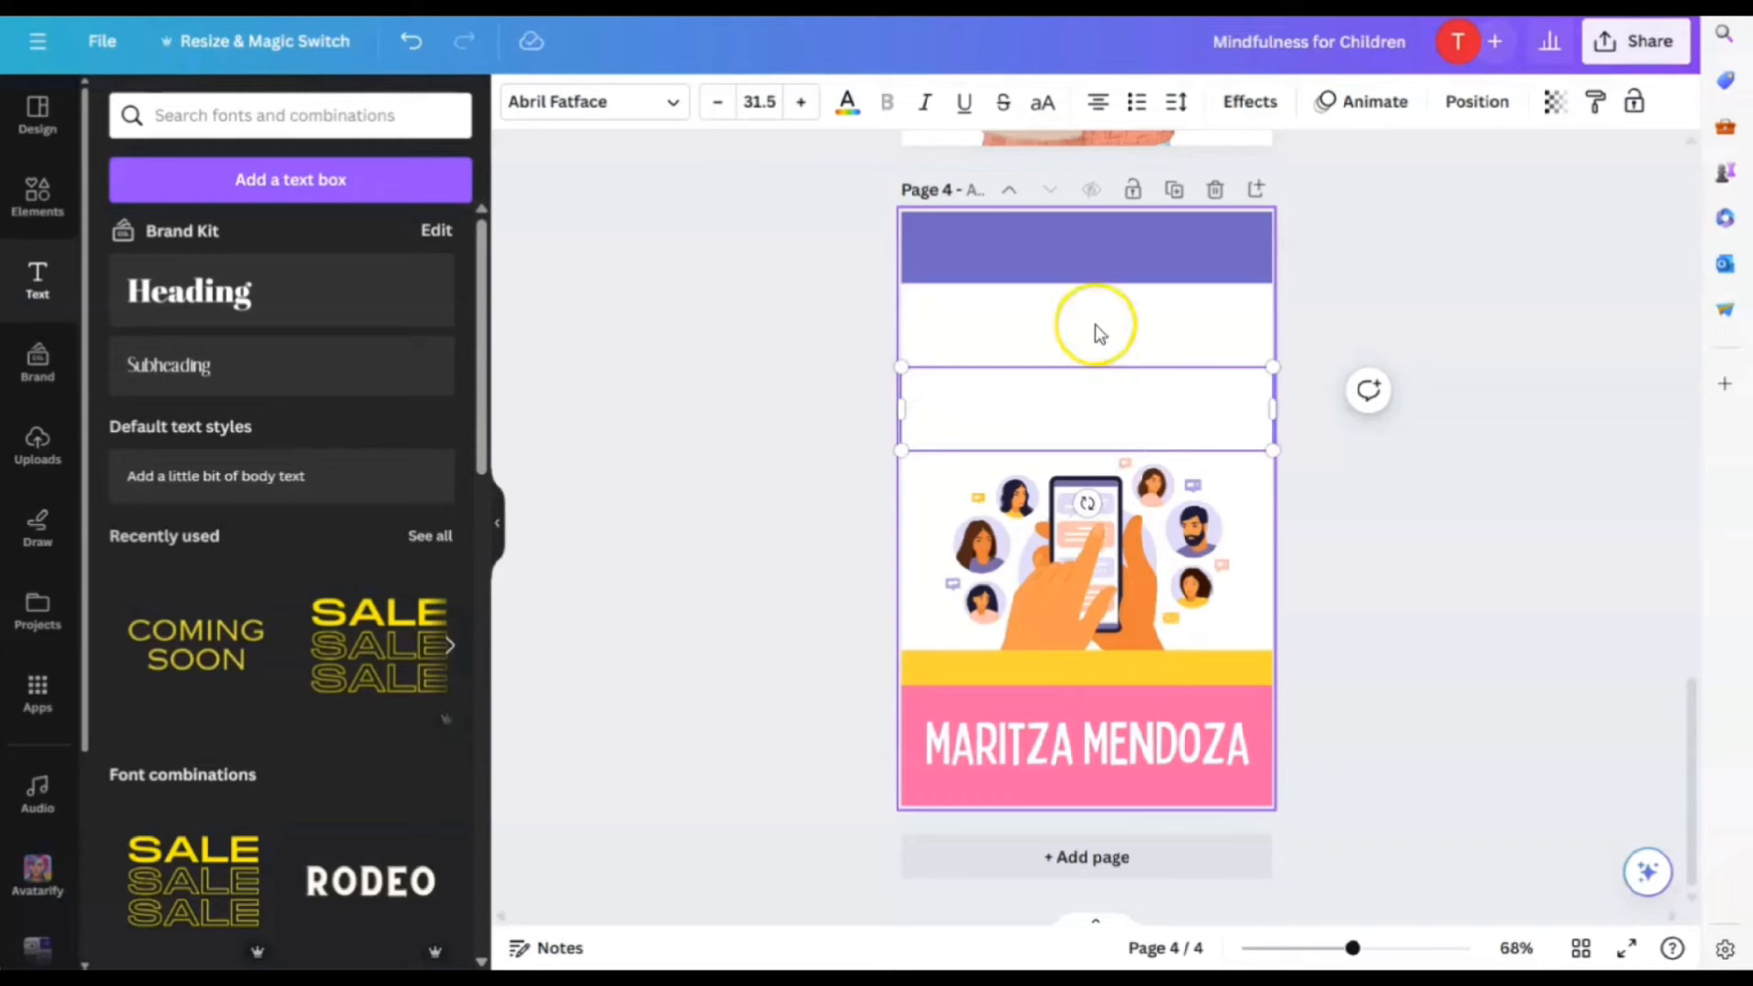
{"action": "left_click", "coordinate": [847, 102]}
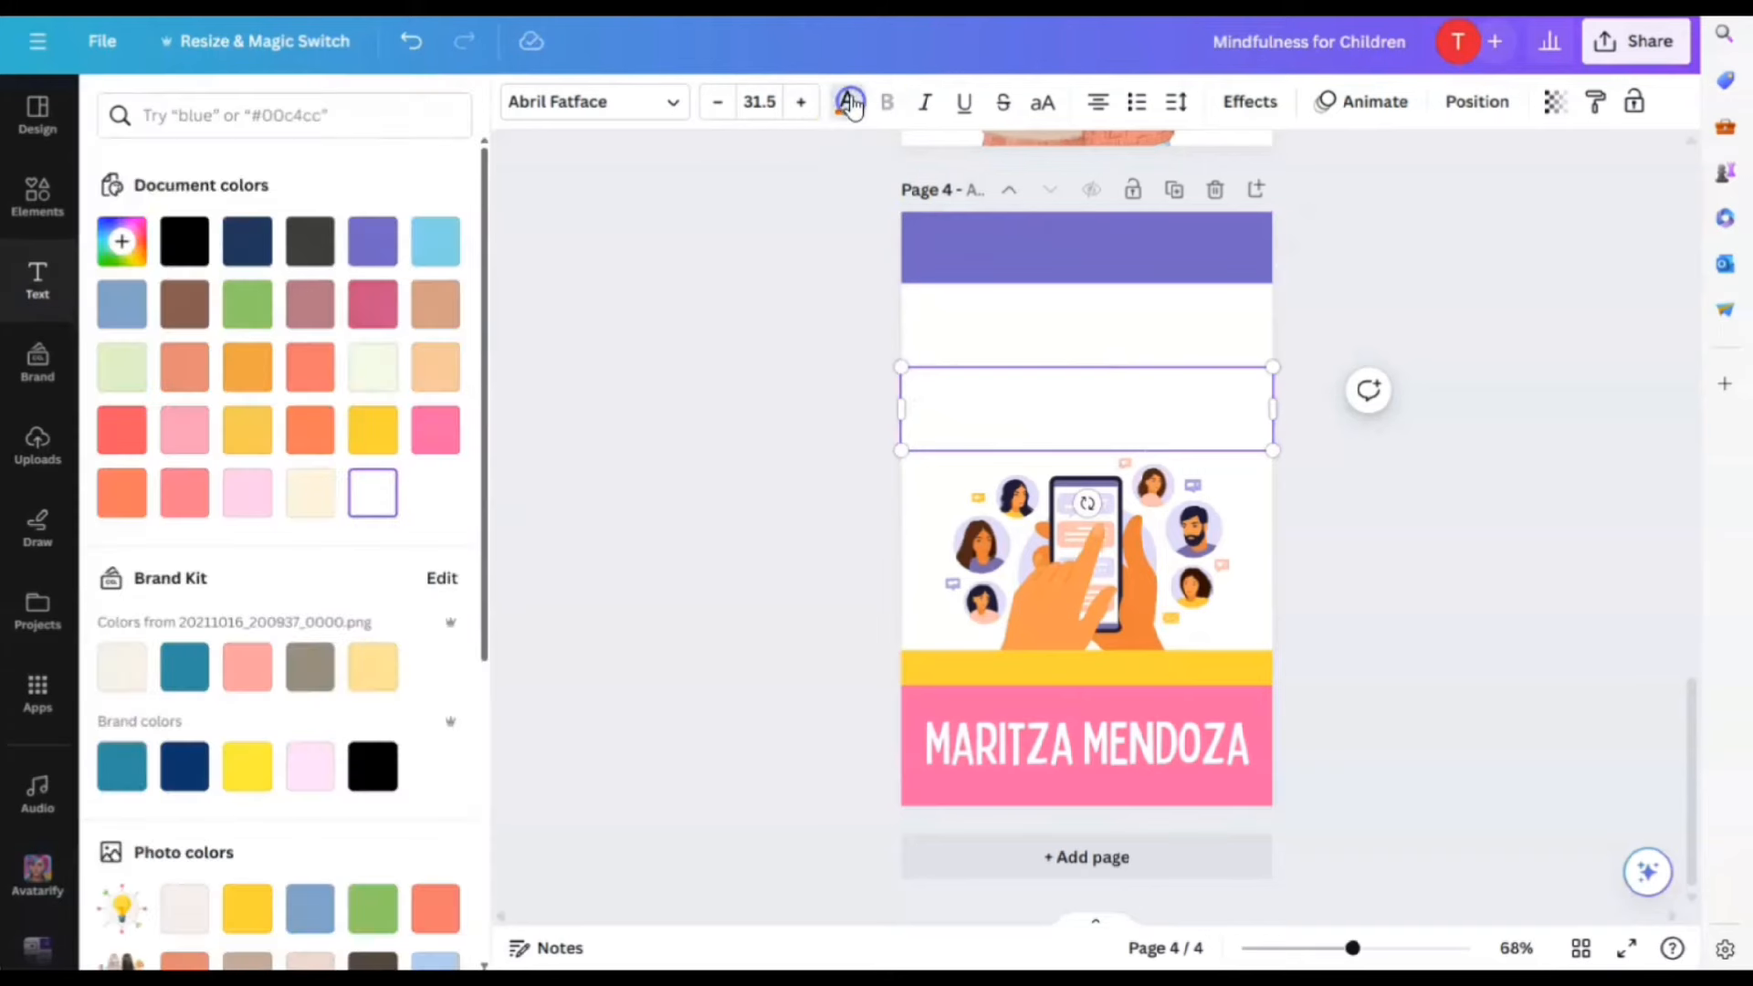
{"action": "left_click", "coordinate": [371, 247]}
{"action": "left_click", "coordinate": [1409, 547]}
{"action": "left_click", "coordinate": [1176, 432]}
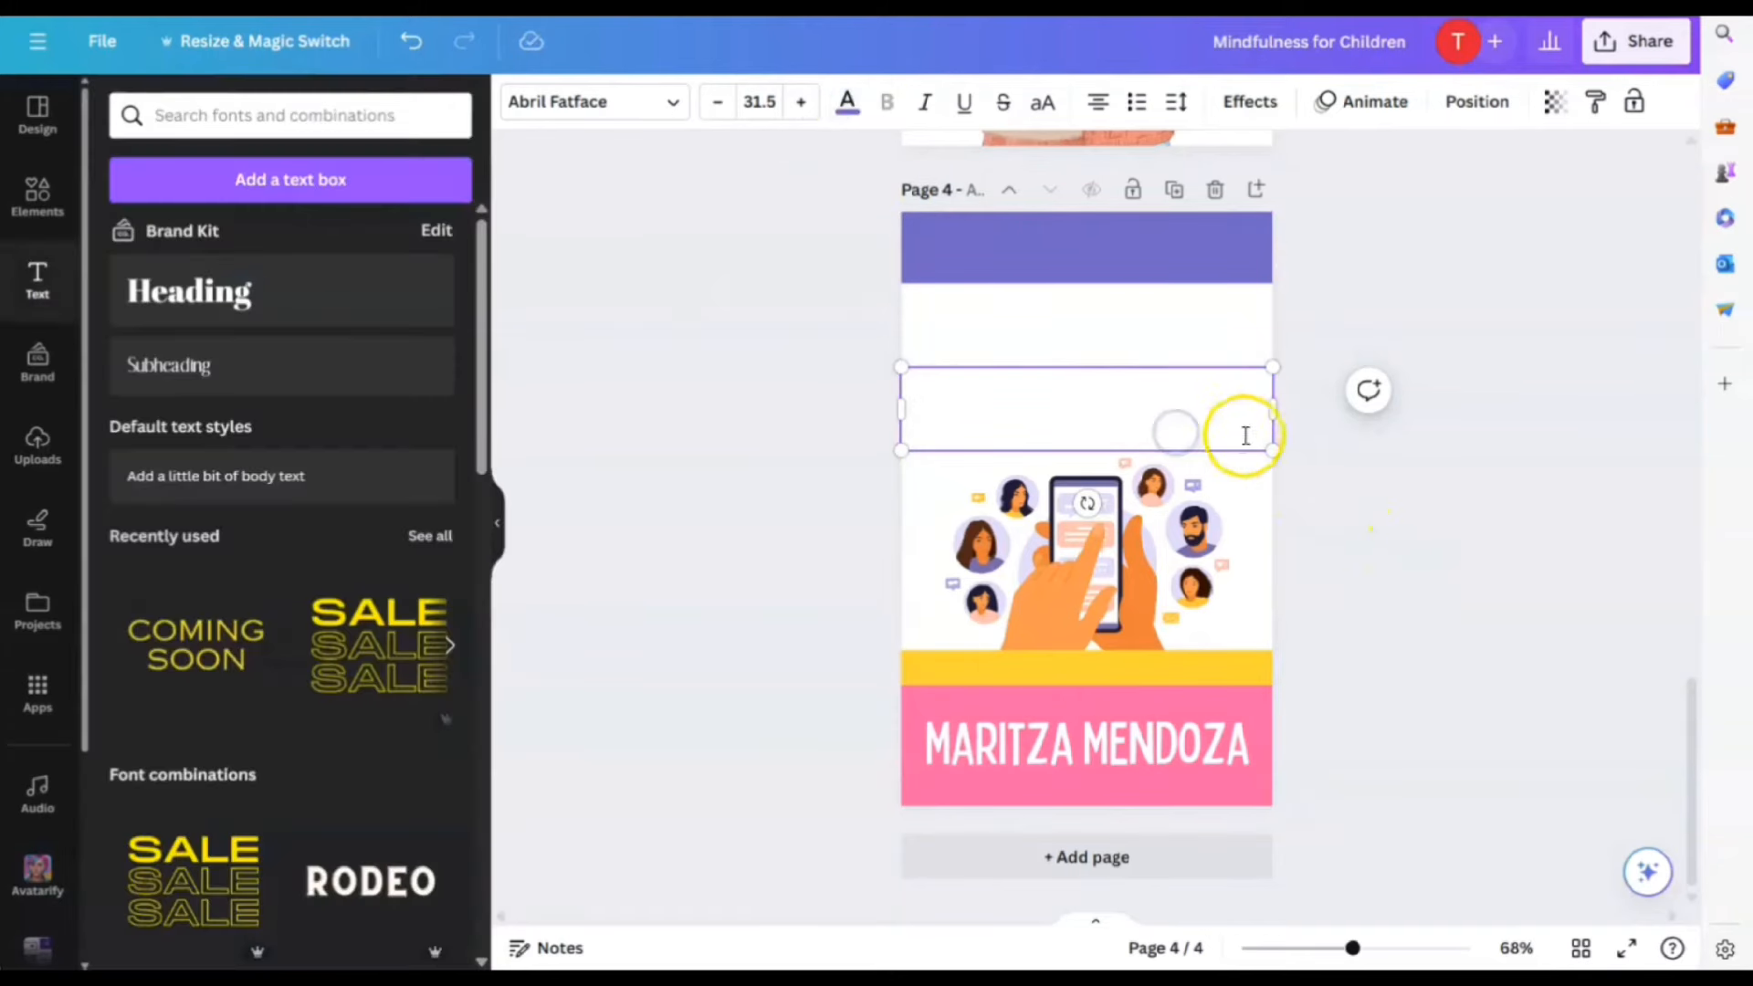
{"action": "left_click_drag", "start_coordinate": [1245, 435], "coordinate": [924, 384]}
{"action": "left_click", "coordinate": [845, 101]}
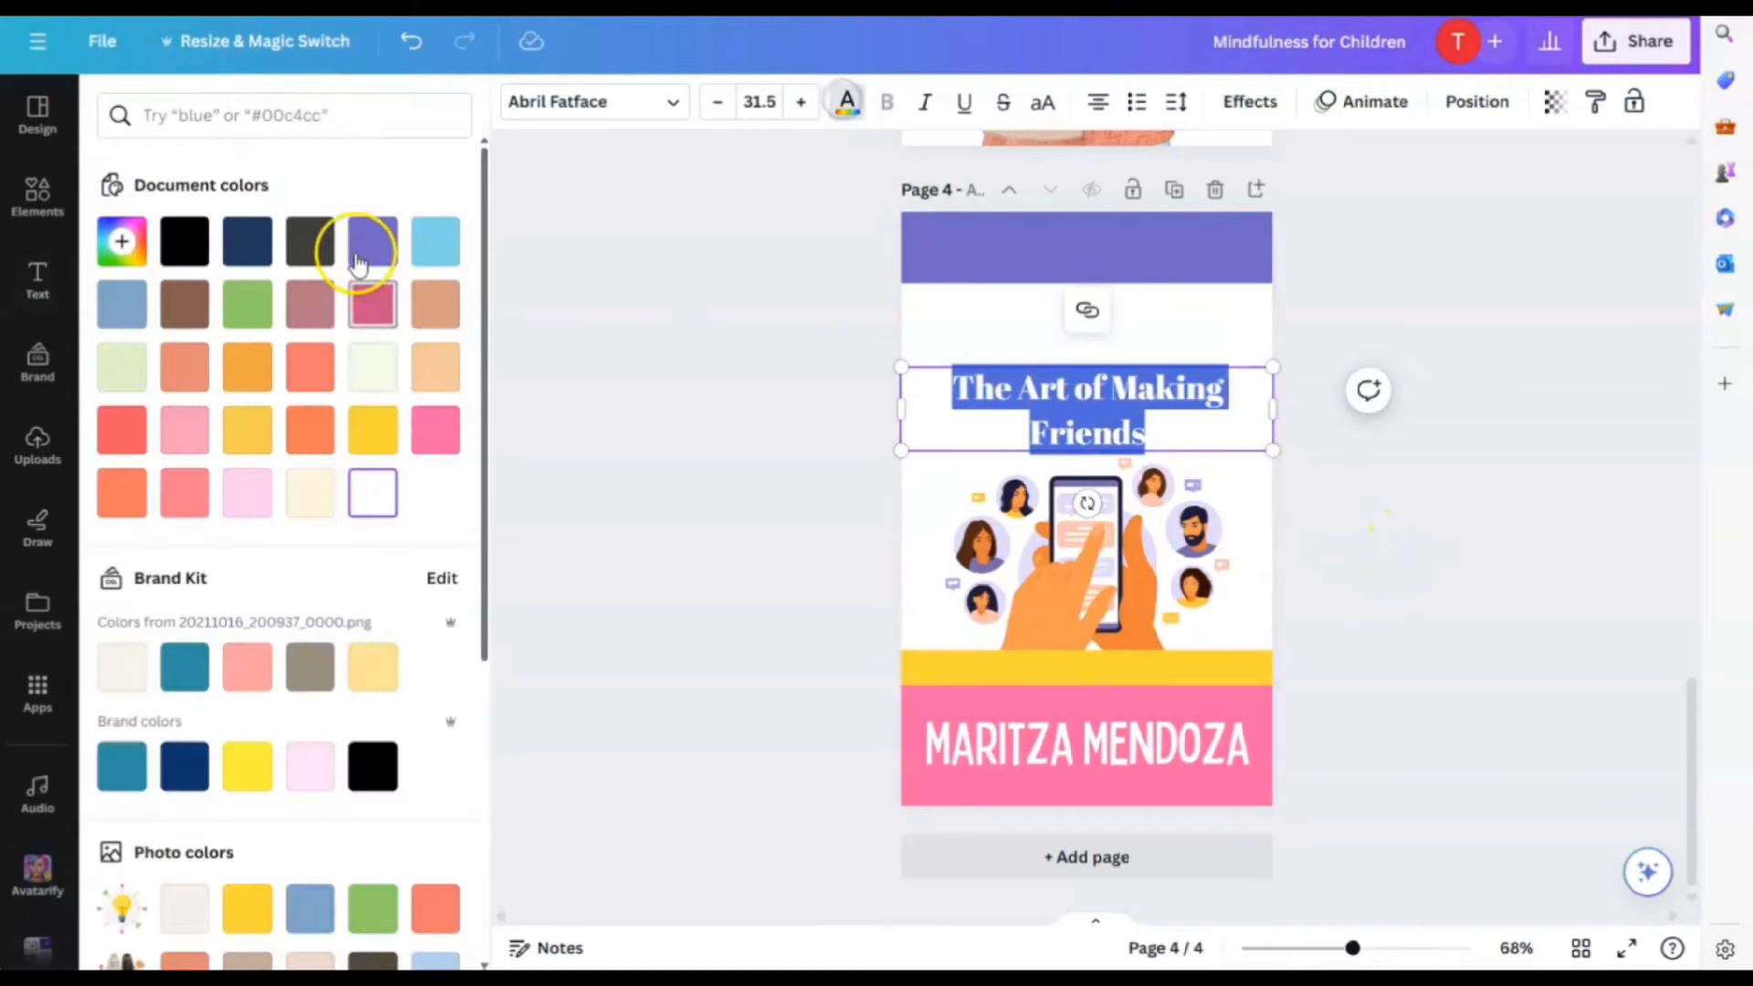
{"action": "left_click", "coordinate": [363, 239]}
{"action": "left_click", "coordinate": [1244, 457]}
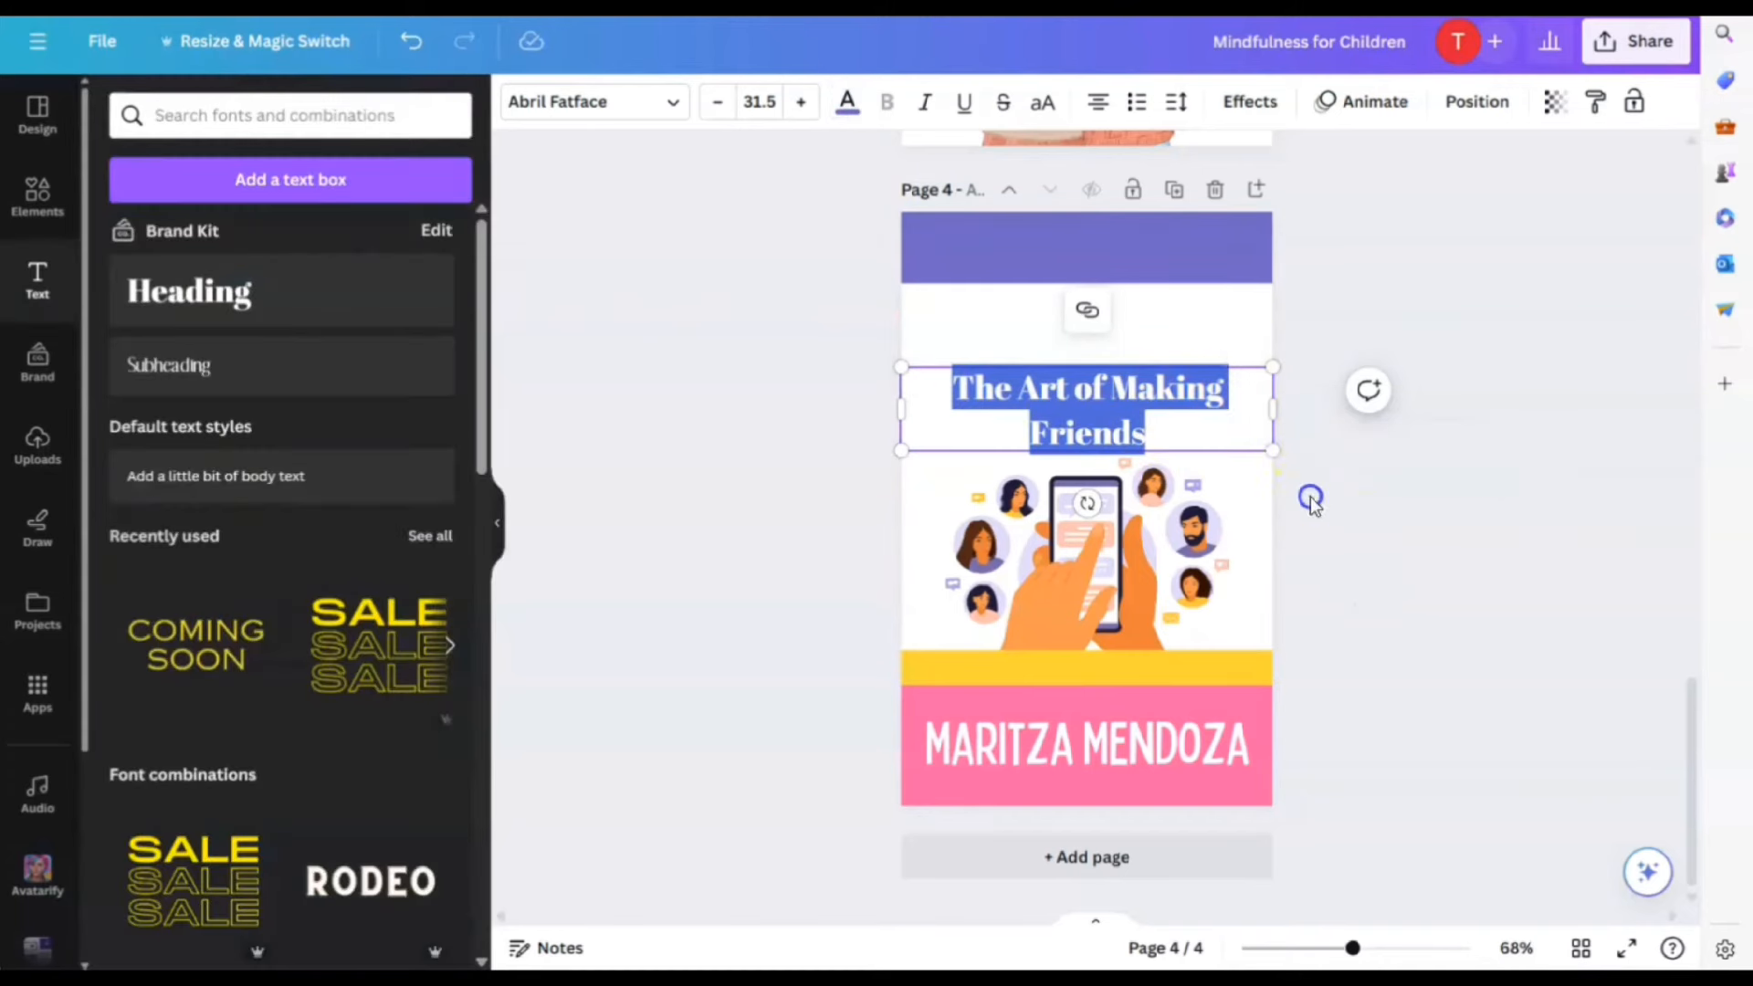
Set the title font to Bobby Jones, shrink and centre it, and break it onto two lines
{"action": "left_click", "coordinate": [1037, 383]}
{"action": "left_click", "coordinate": [624, 101]}
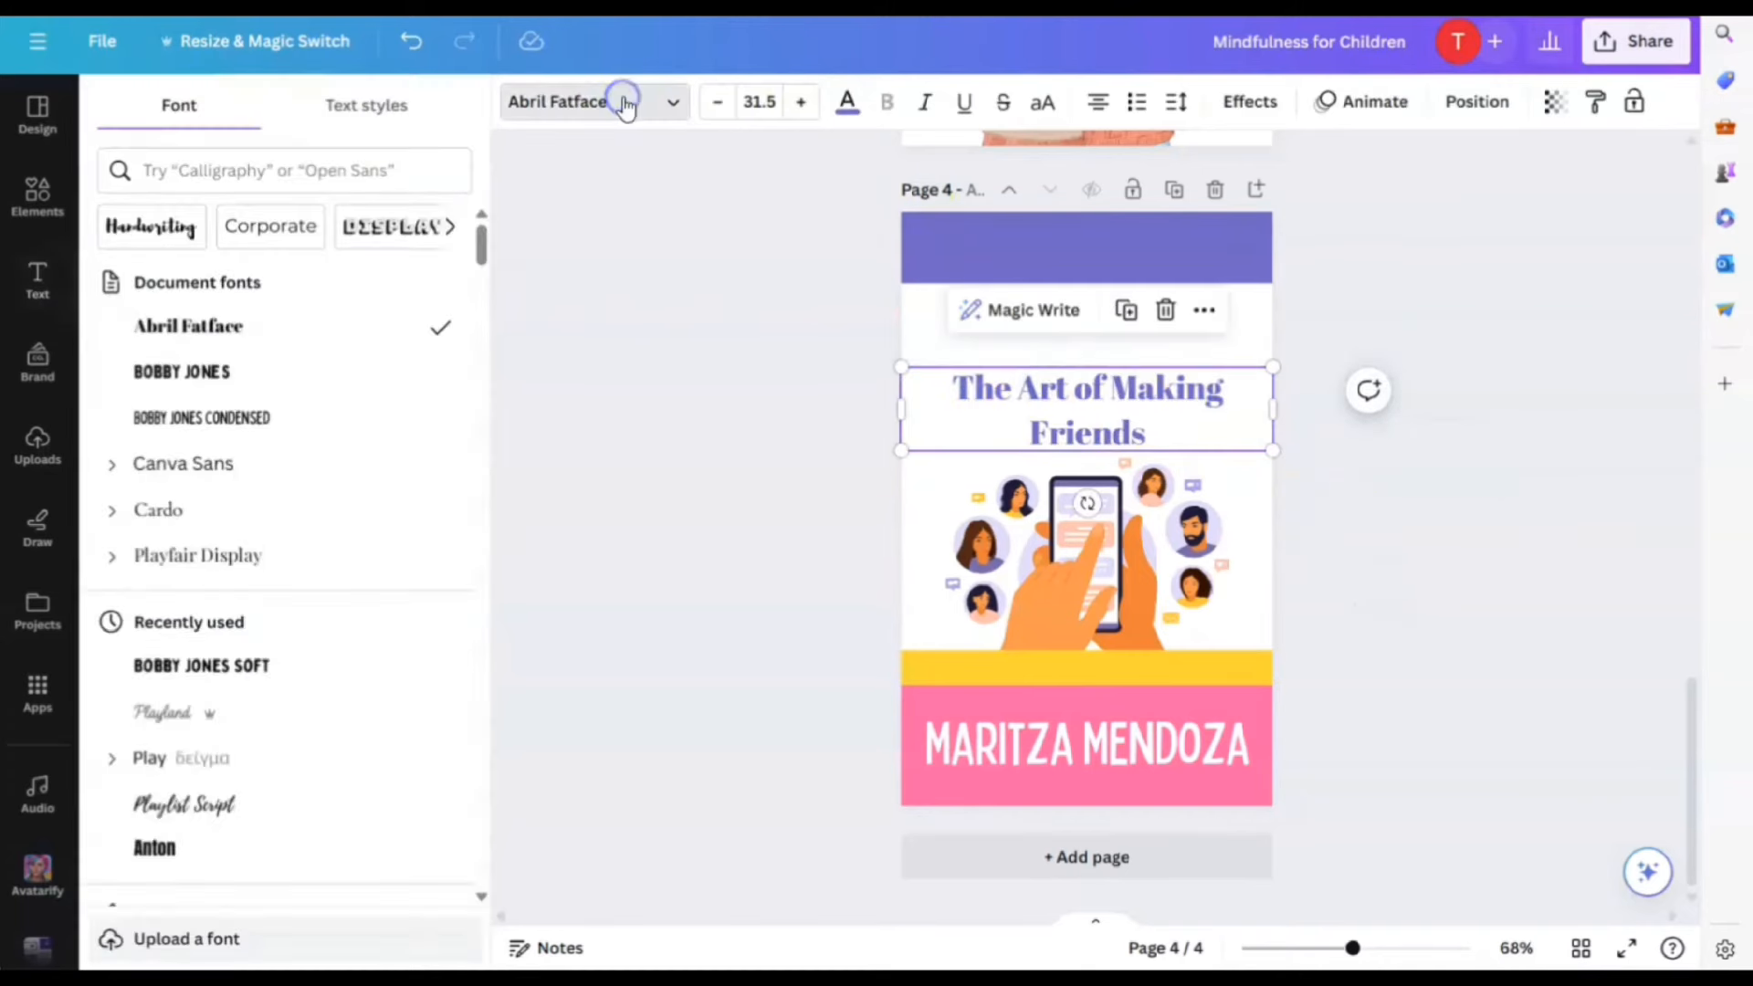
{"action": "left_click", "coordinate": [244, 374]}
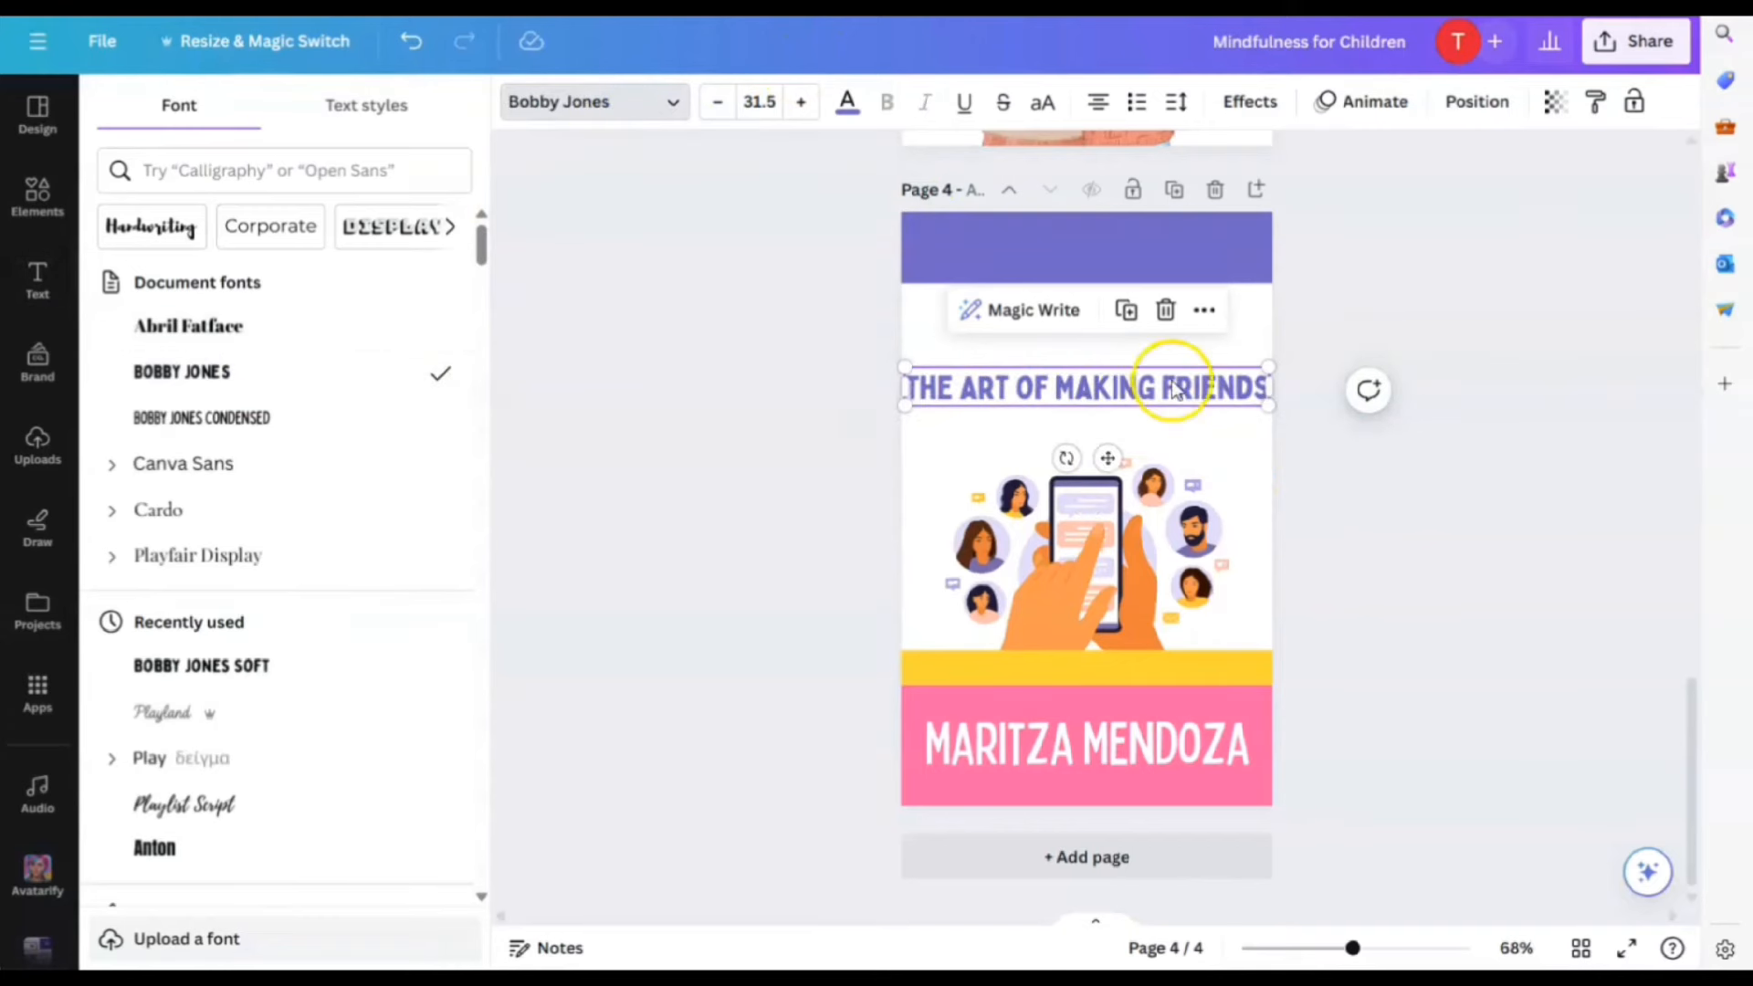
{"action": "left_click_drag", "start_coordinate": [1269, 363], "coordinate": [1192, 368]}
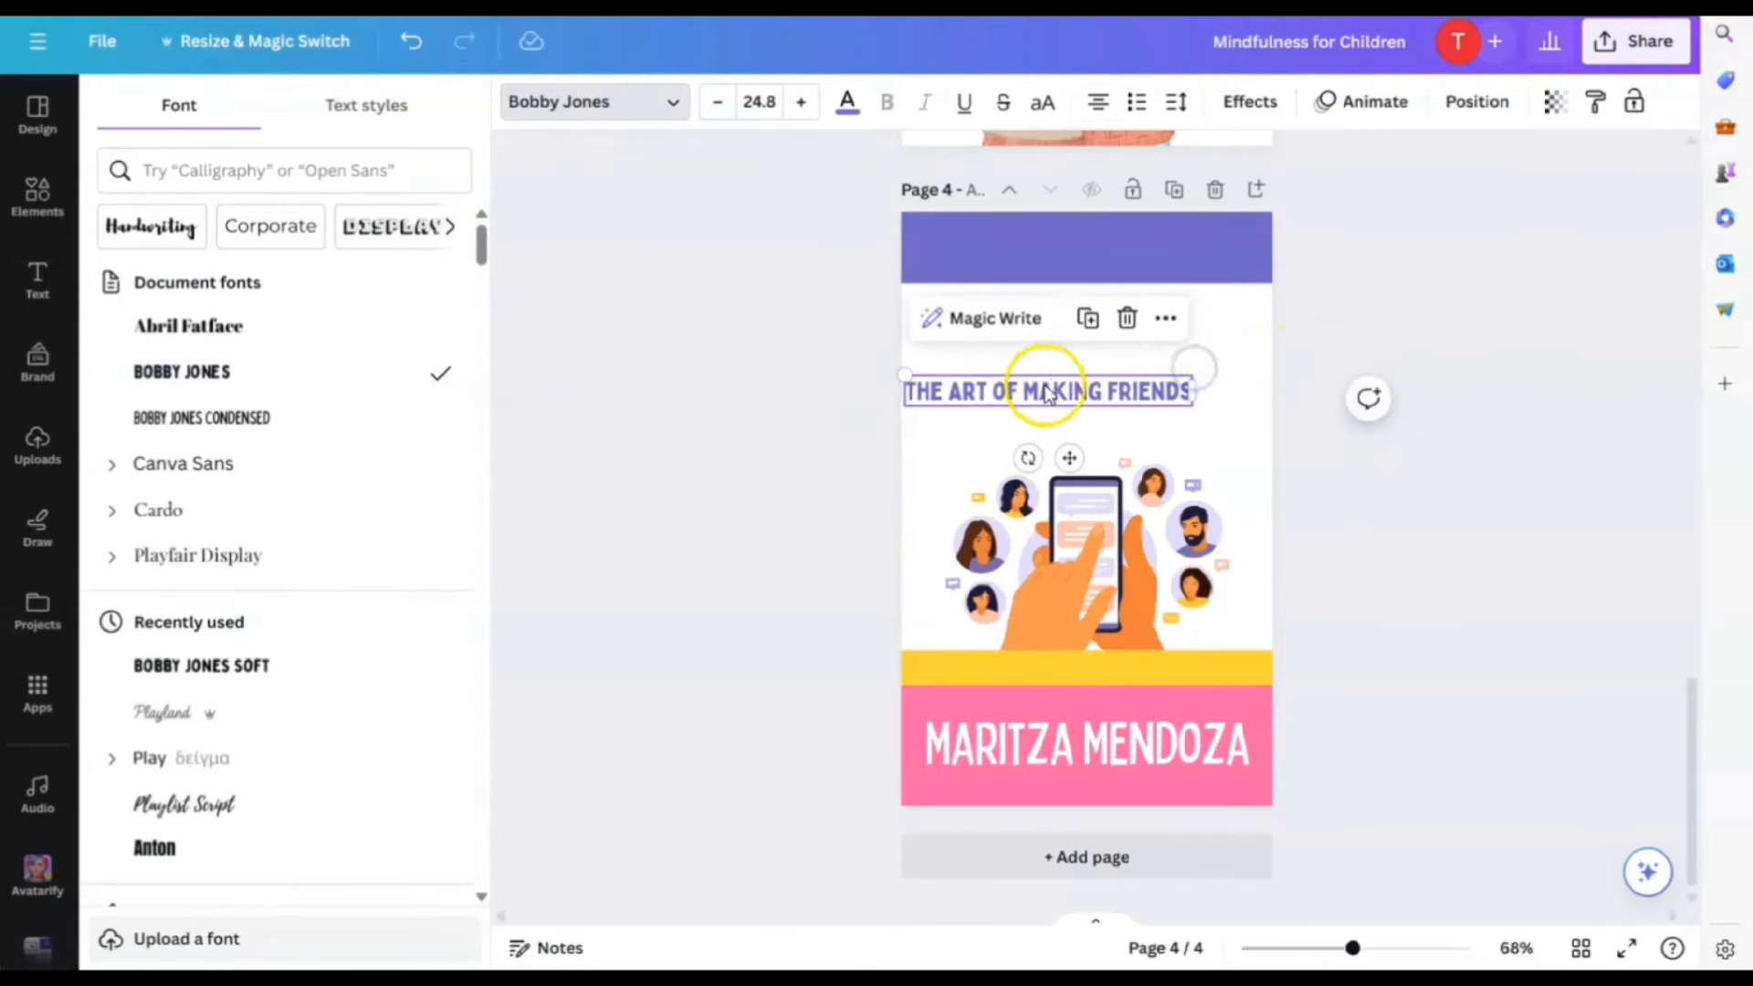
{"action": "left_click_drag", "start_coordinate": [1045, 392], "coordinate": [1096, 385]}
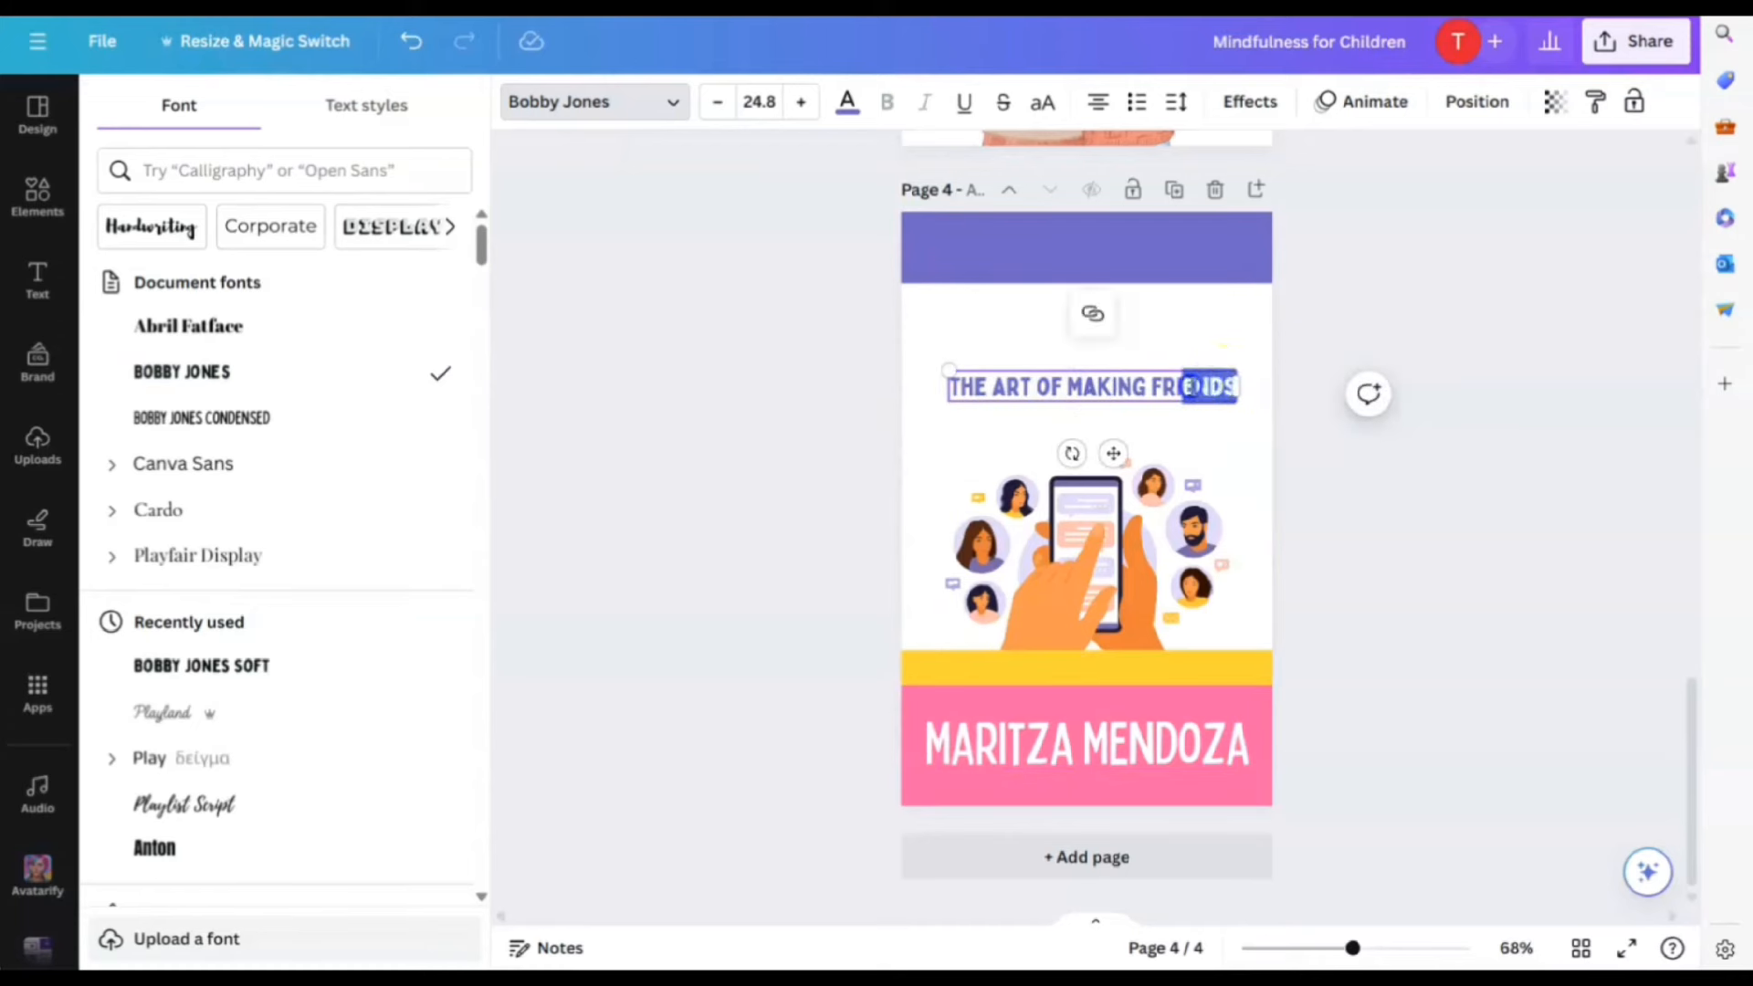
{"action": "left_click", "coordinate": [1085, 394]}
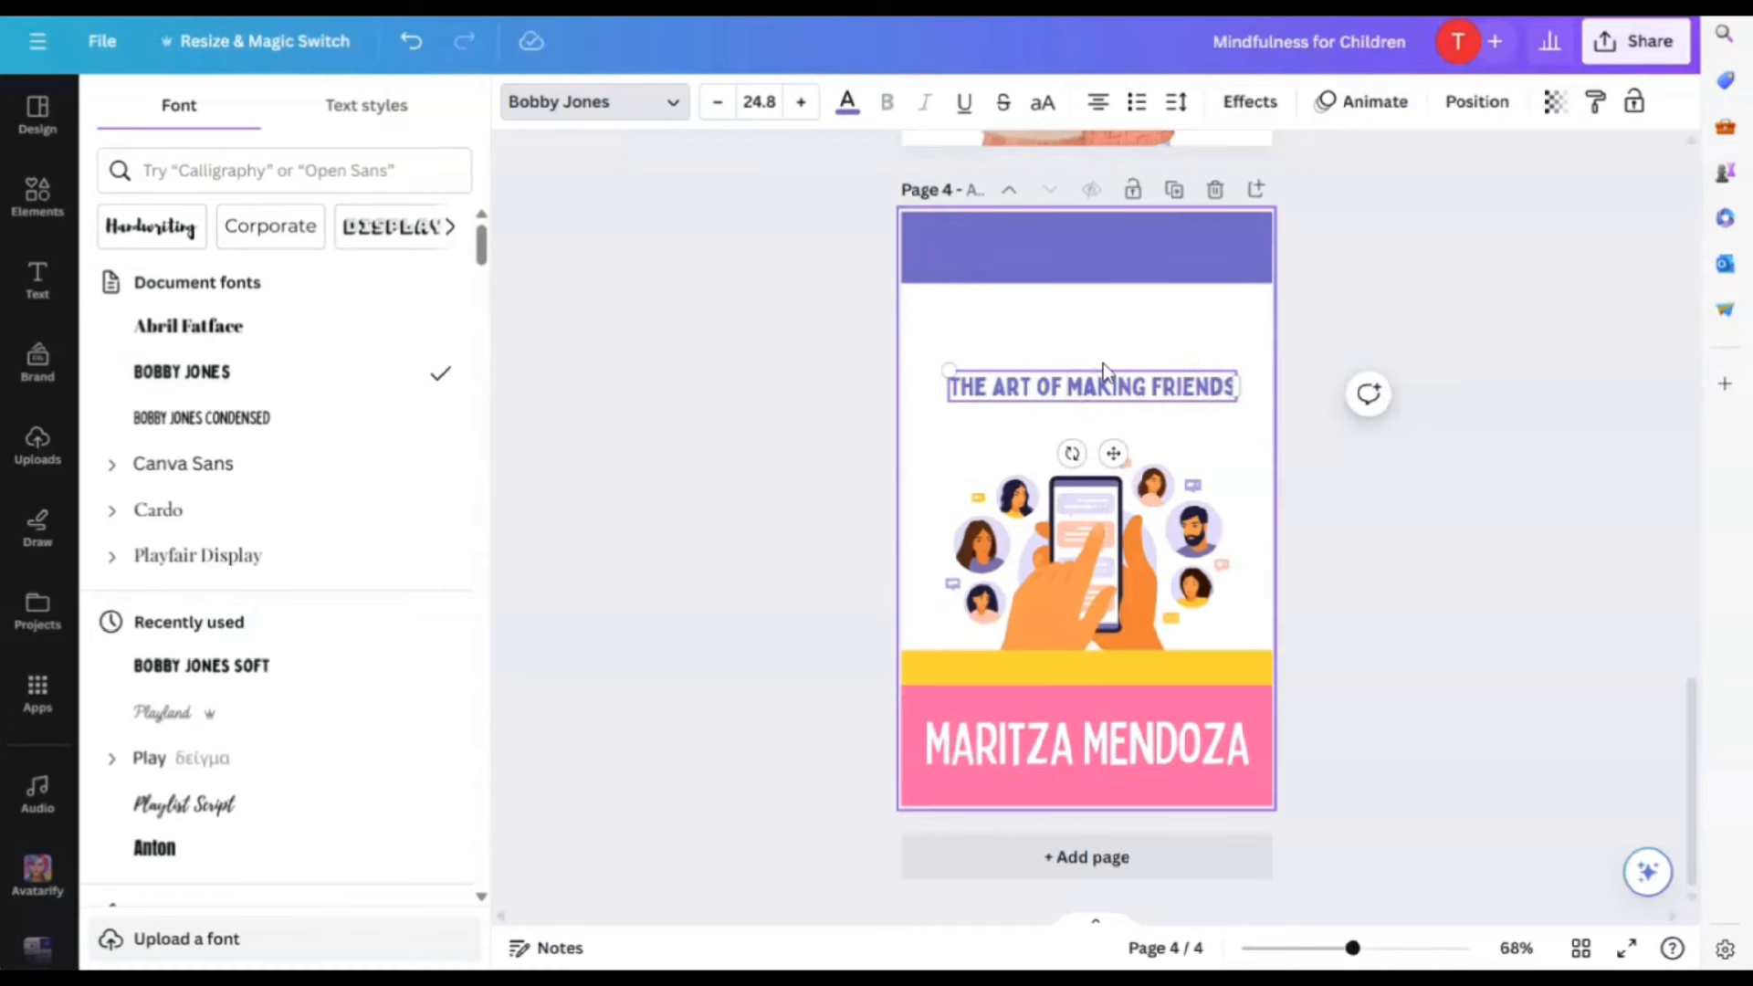
{"action": "key", "text": "Return"}
Enlarge the two-line title, tighten its line spacing, and centre it horizontally
{"action": "left_click_drag", "start_coordinate": [1006, 370], "coordinate": [946, 320]}
{"action": "left_click", "coordinate": [1176, 103]}
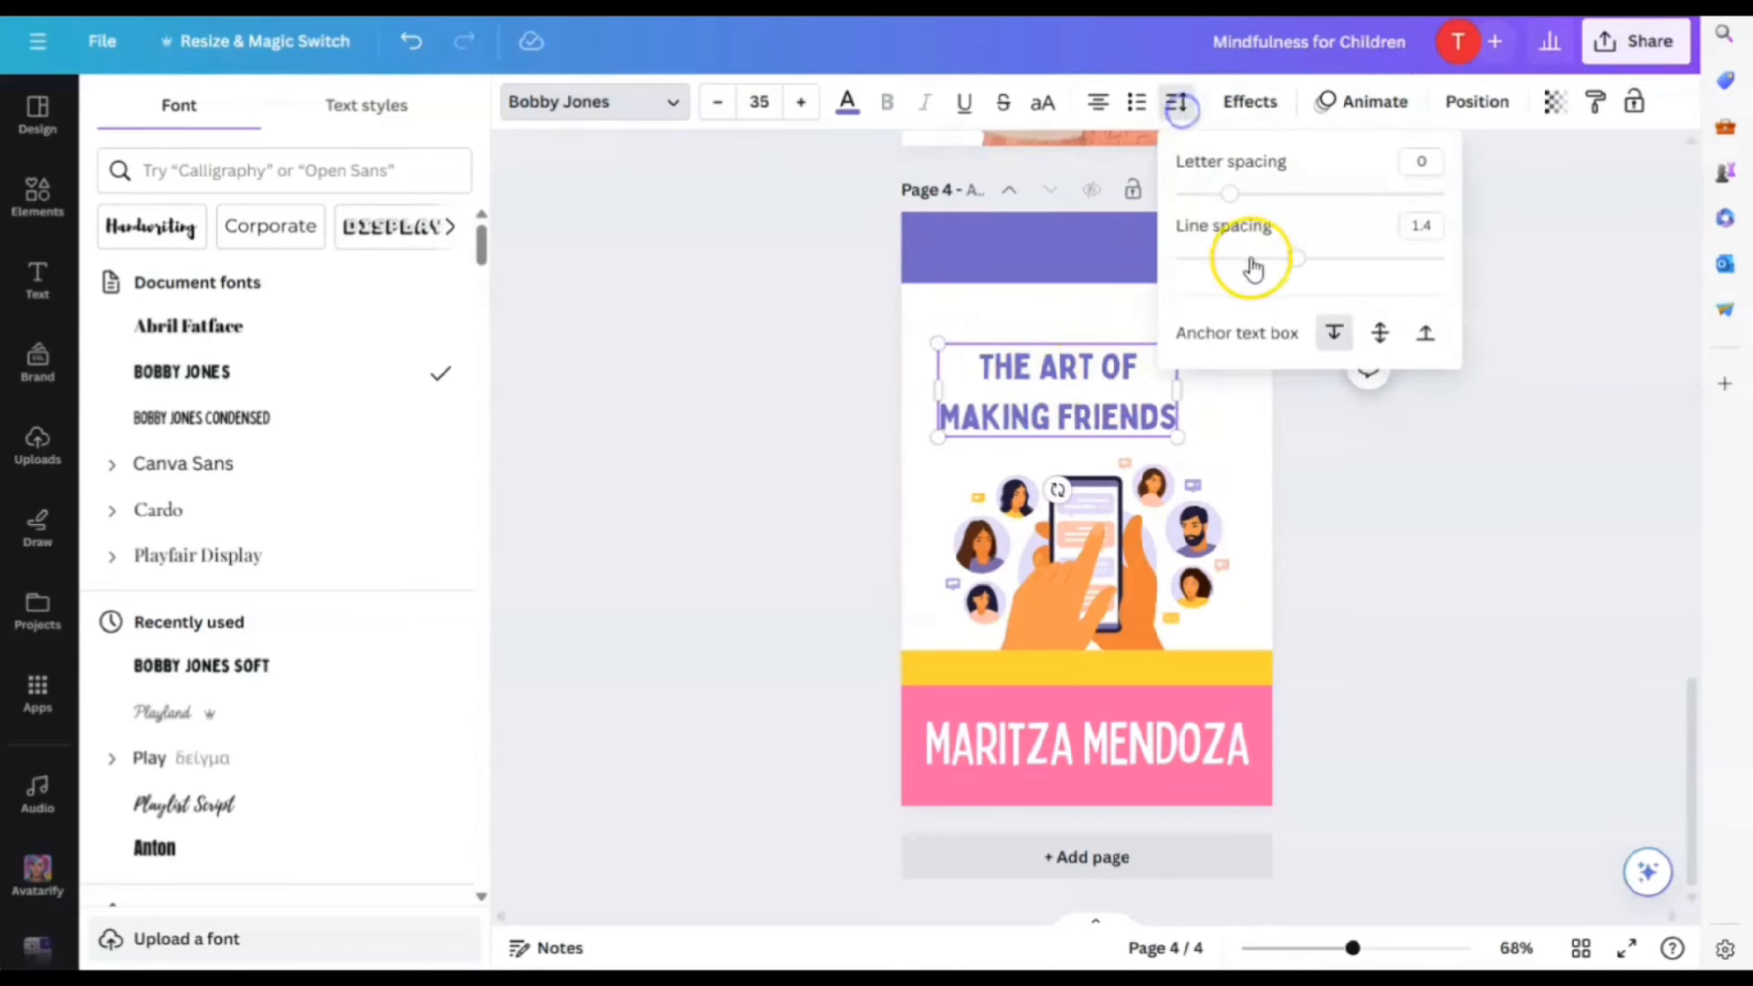
{"action": "left_click_drag", "start_coordinate": [1296, 259], "coordinate": [1236, 262]}
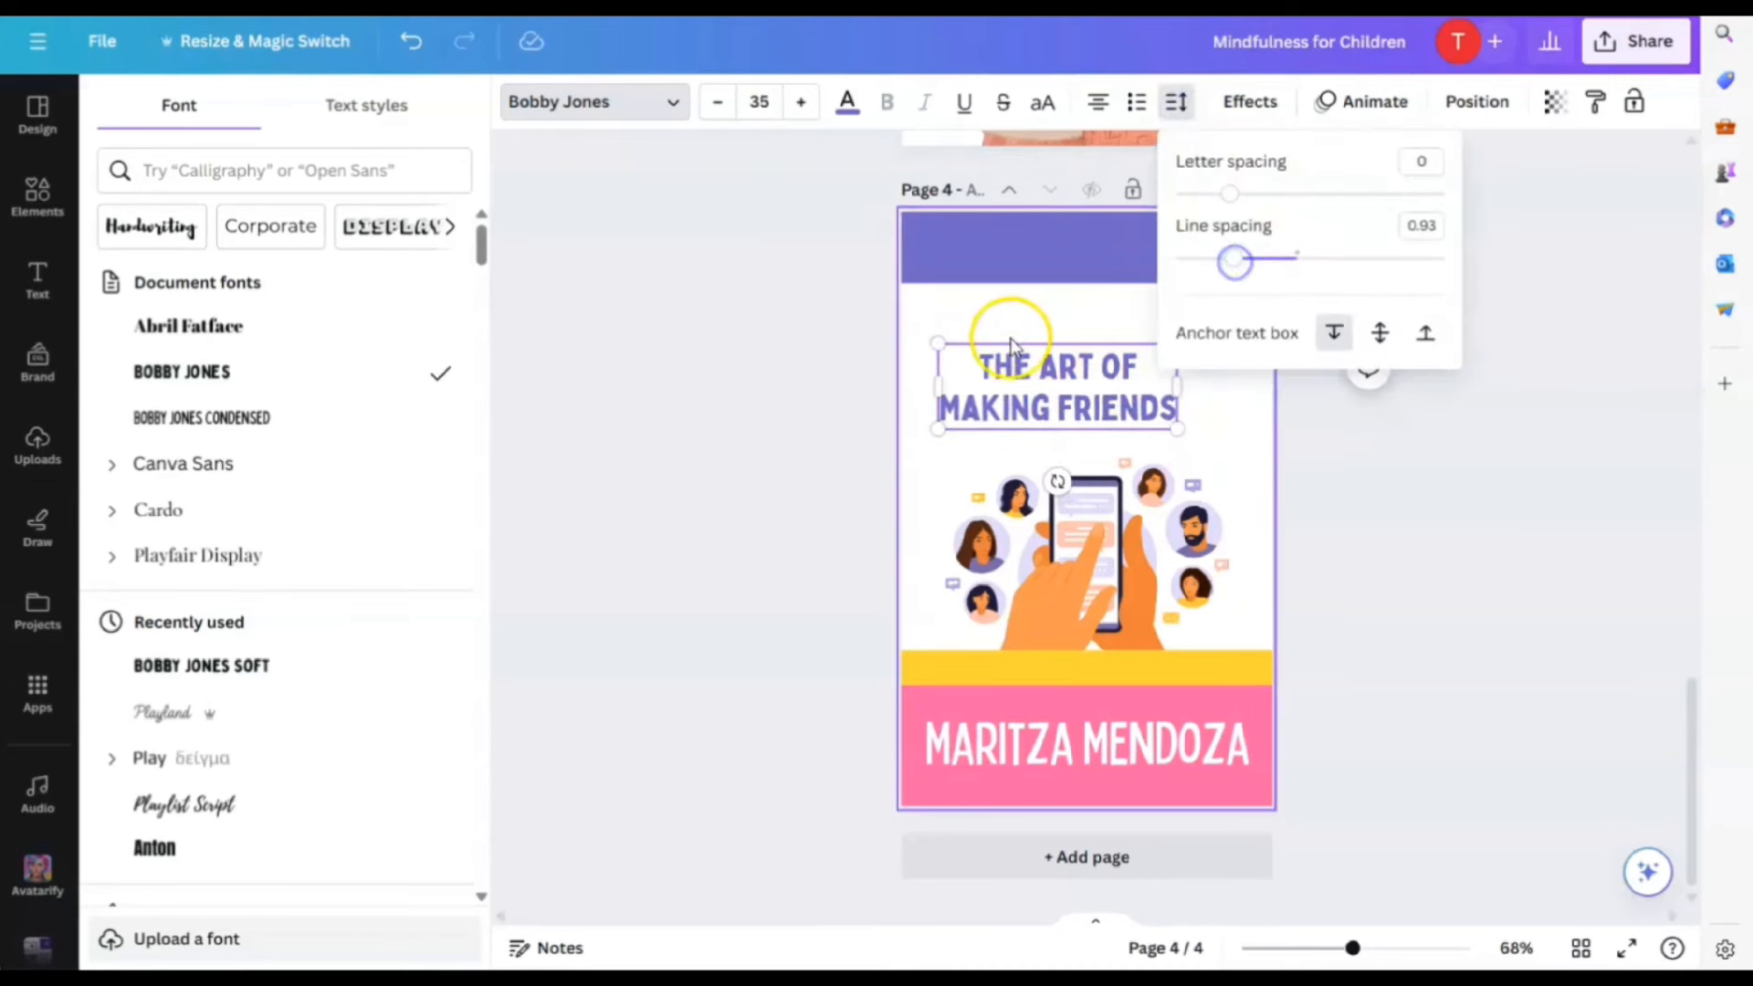
{"action": "left_click_drag", "start_coordinate": [937, 344], "coordinate": [924, 329]}
{"action": "left_click", "coordinate": [1232, 407]}
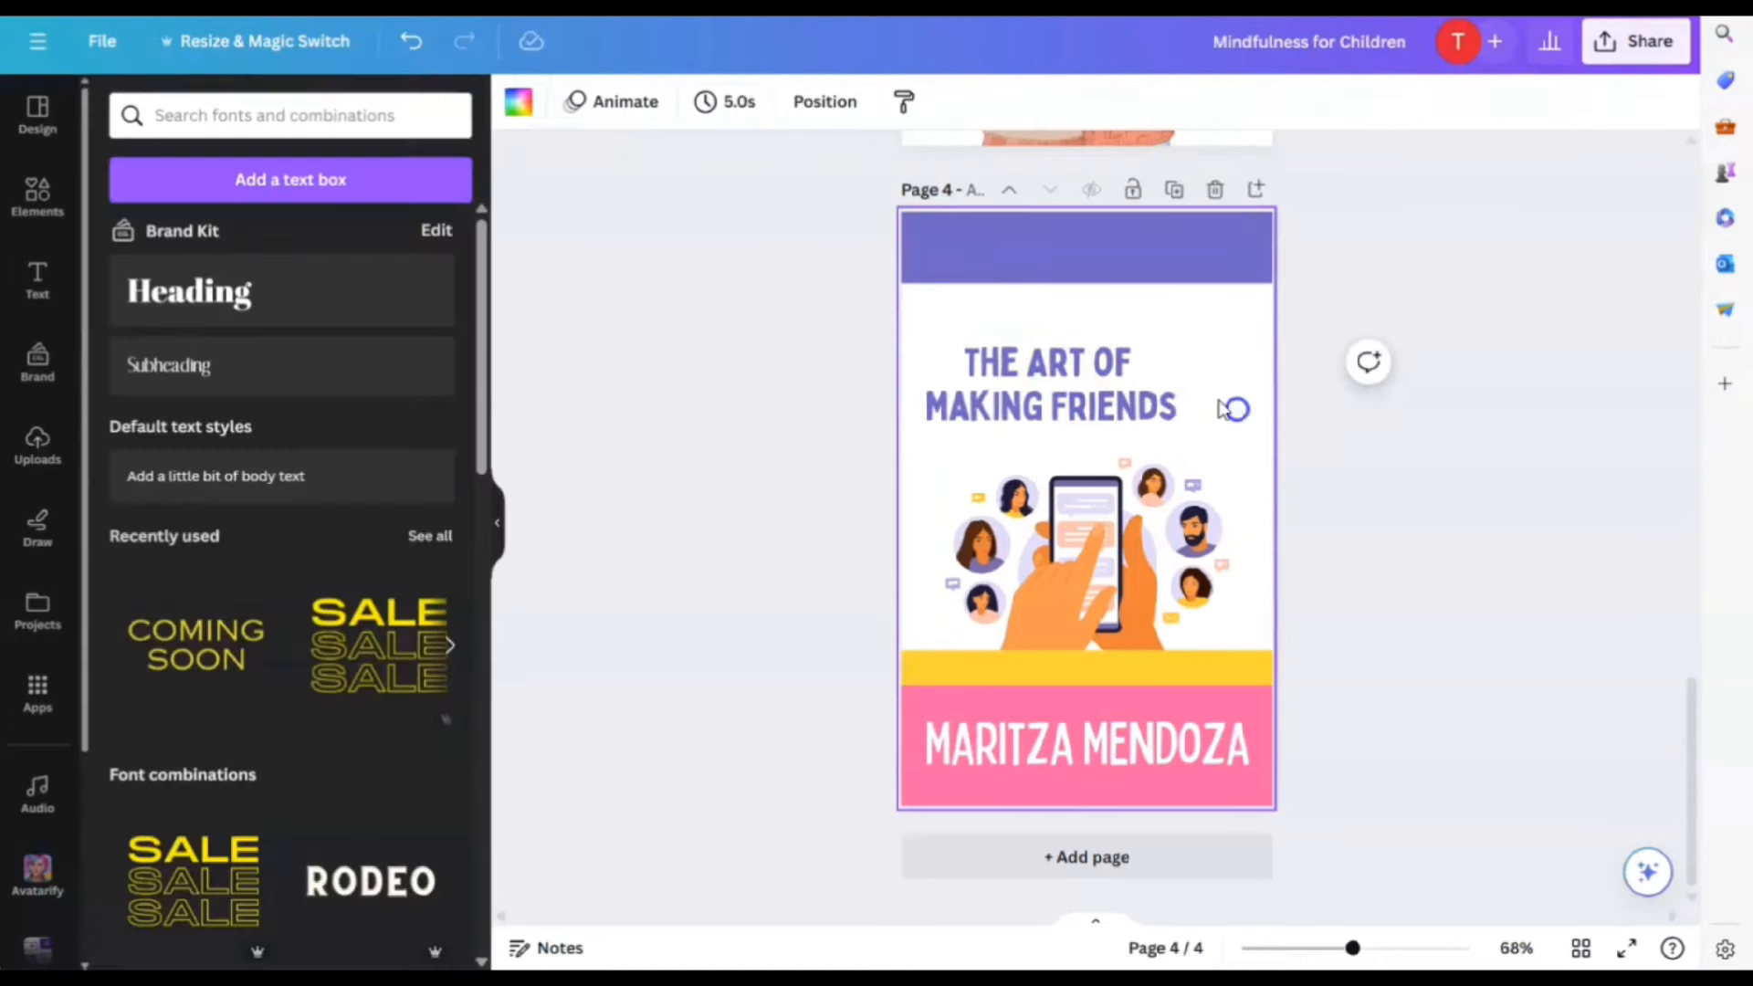
{"action": "left_click_drag", "start_coordinate": [1074, 373], "coordinate": [1112, 393]}
{"action": "left_click", "coordinate": [1357, 578]}
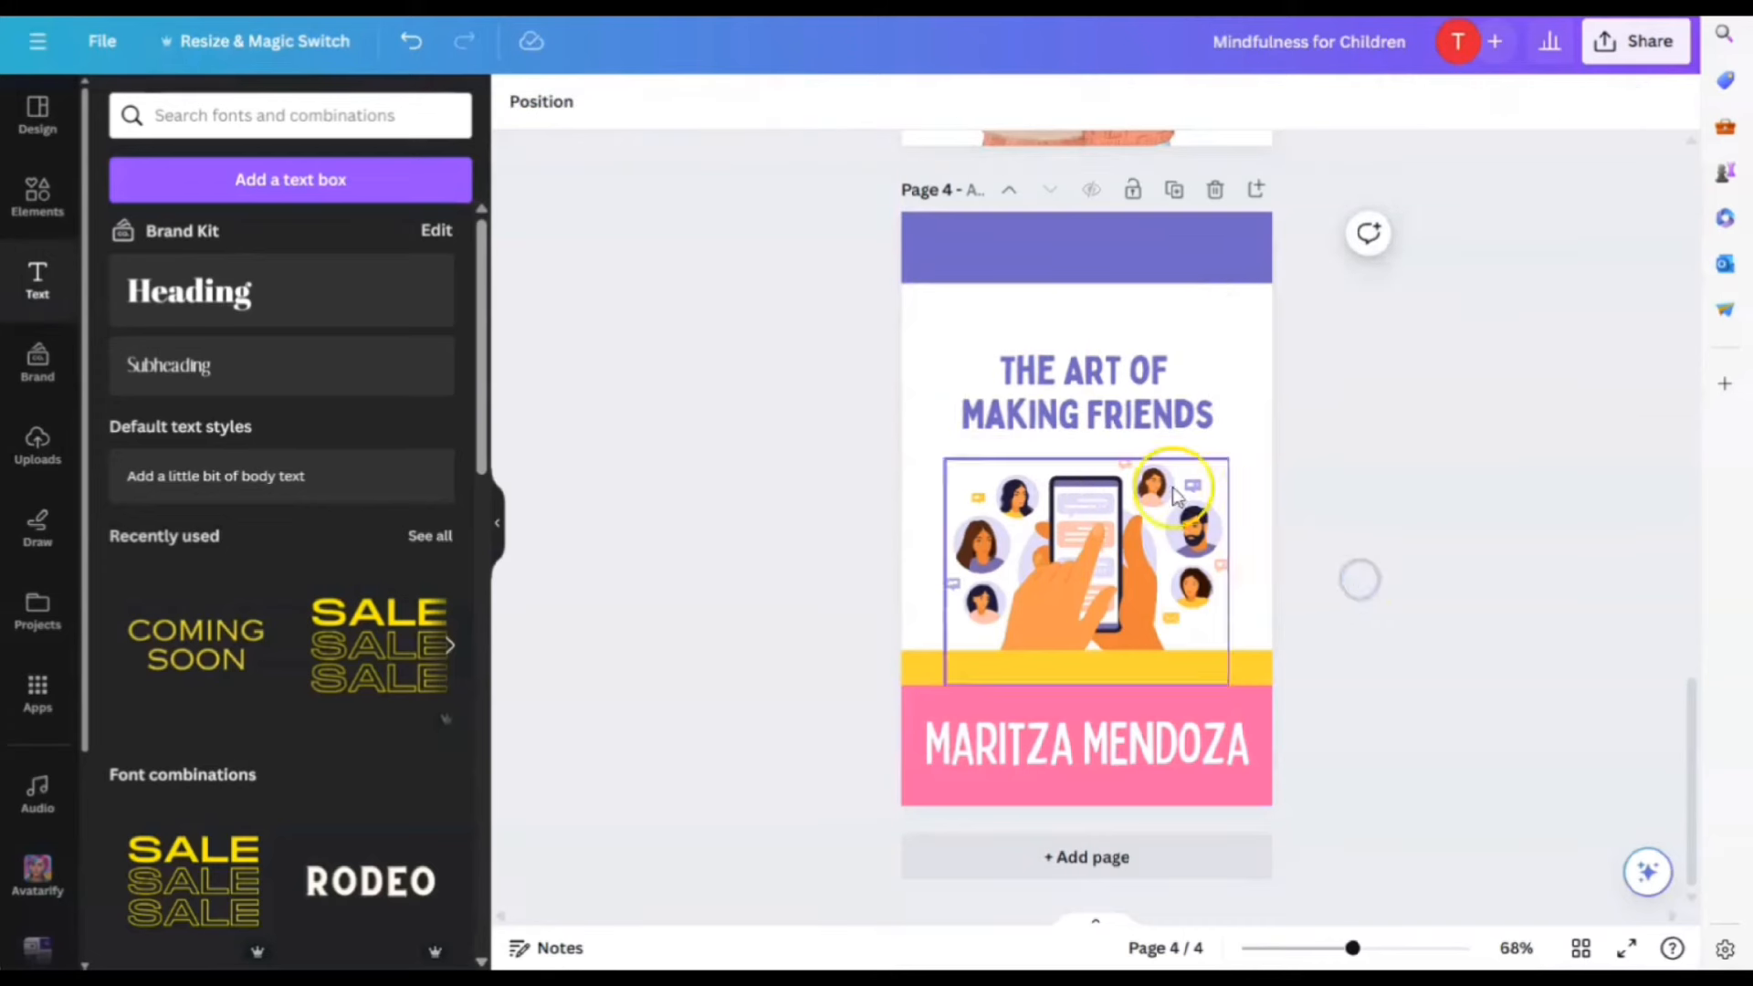
Add a subheading 'How to choose your friends wisely.' on the yellow band, correcting 'freinds' to 'friends'
{"action": "left_click", "coordinate": [173, 364]}
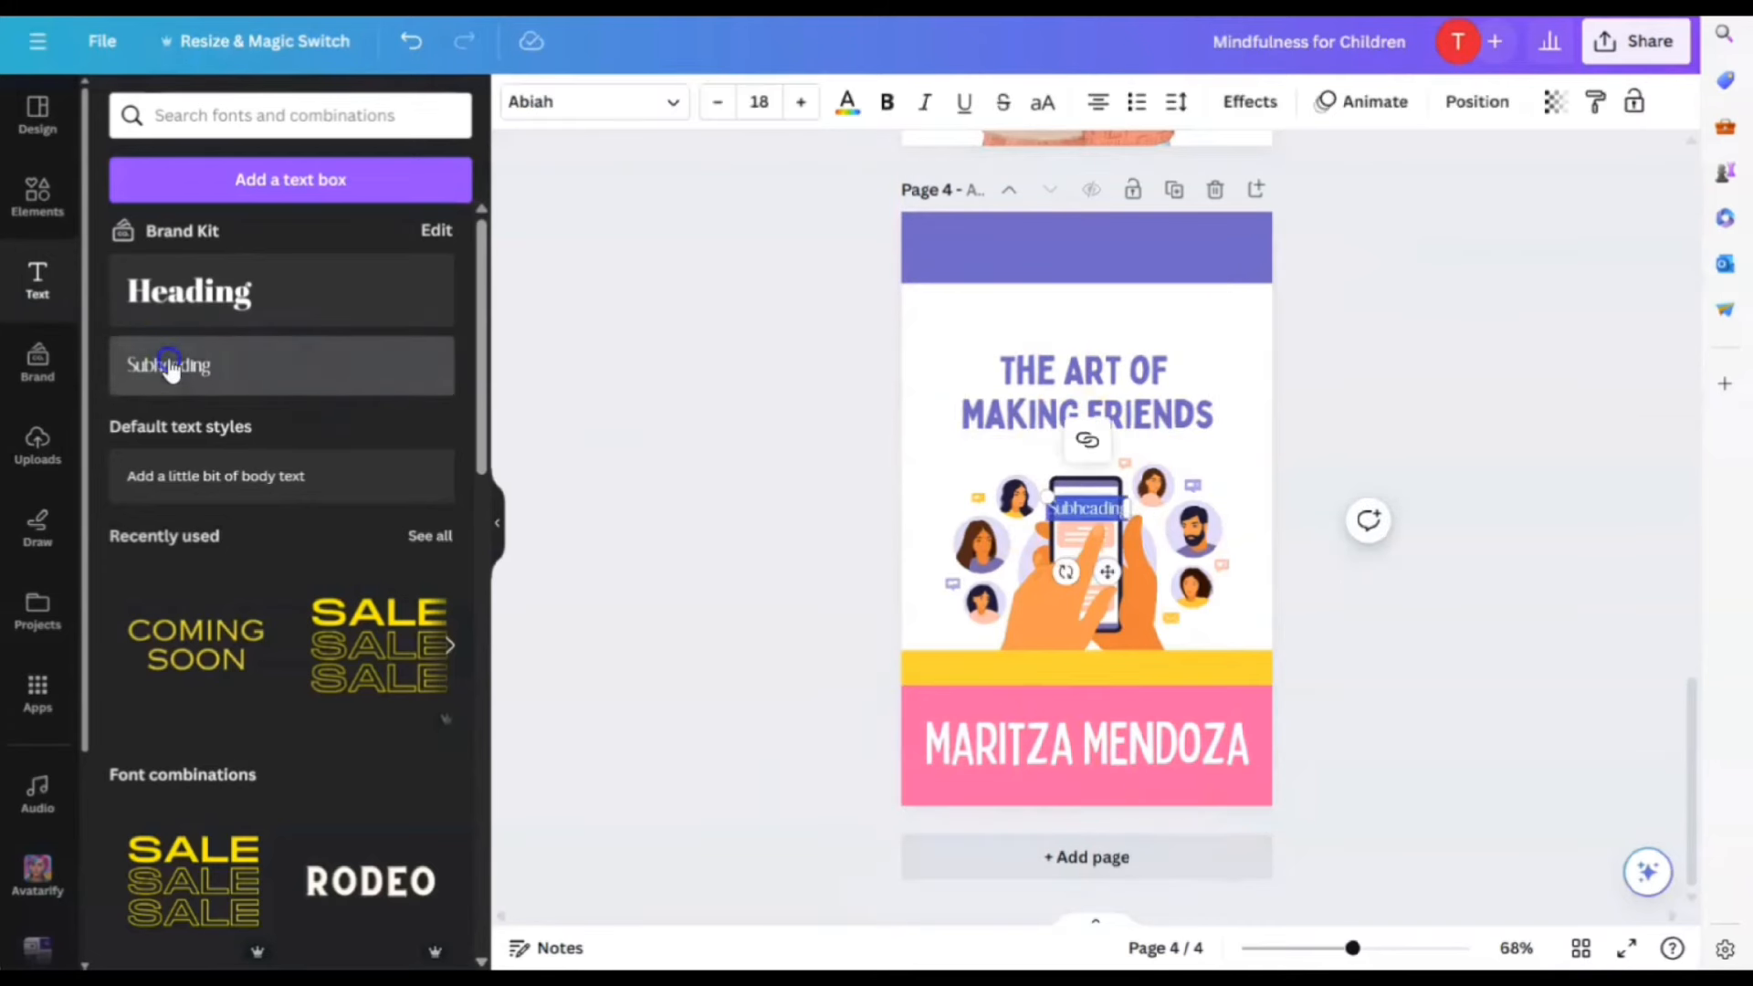
{"action": "left_click_drag", "start_coordinate": [1108, 577], "coordinate": [1103, 739]}
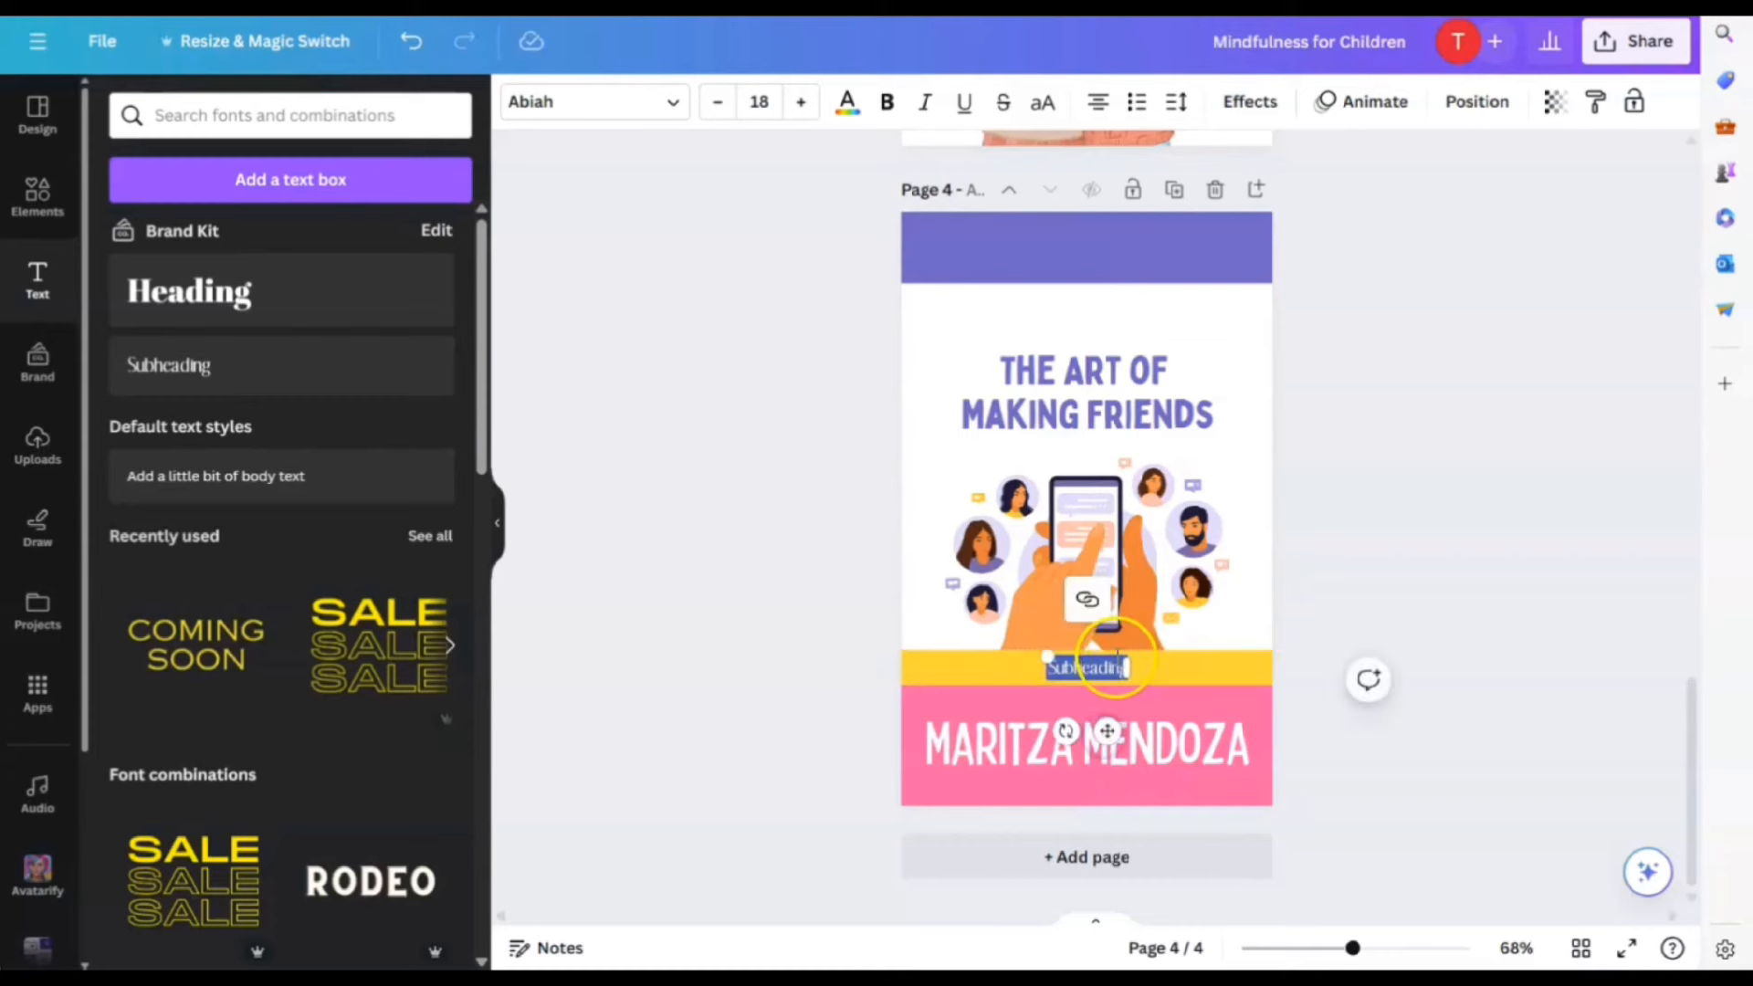
{"action": "type", "text": "How to choose your freinds wisely"}
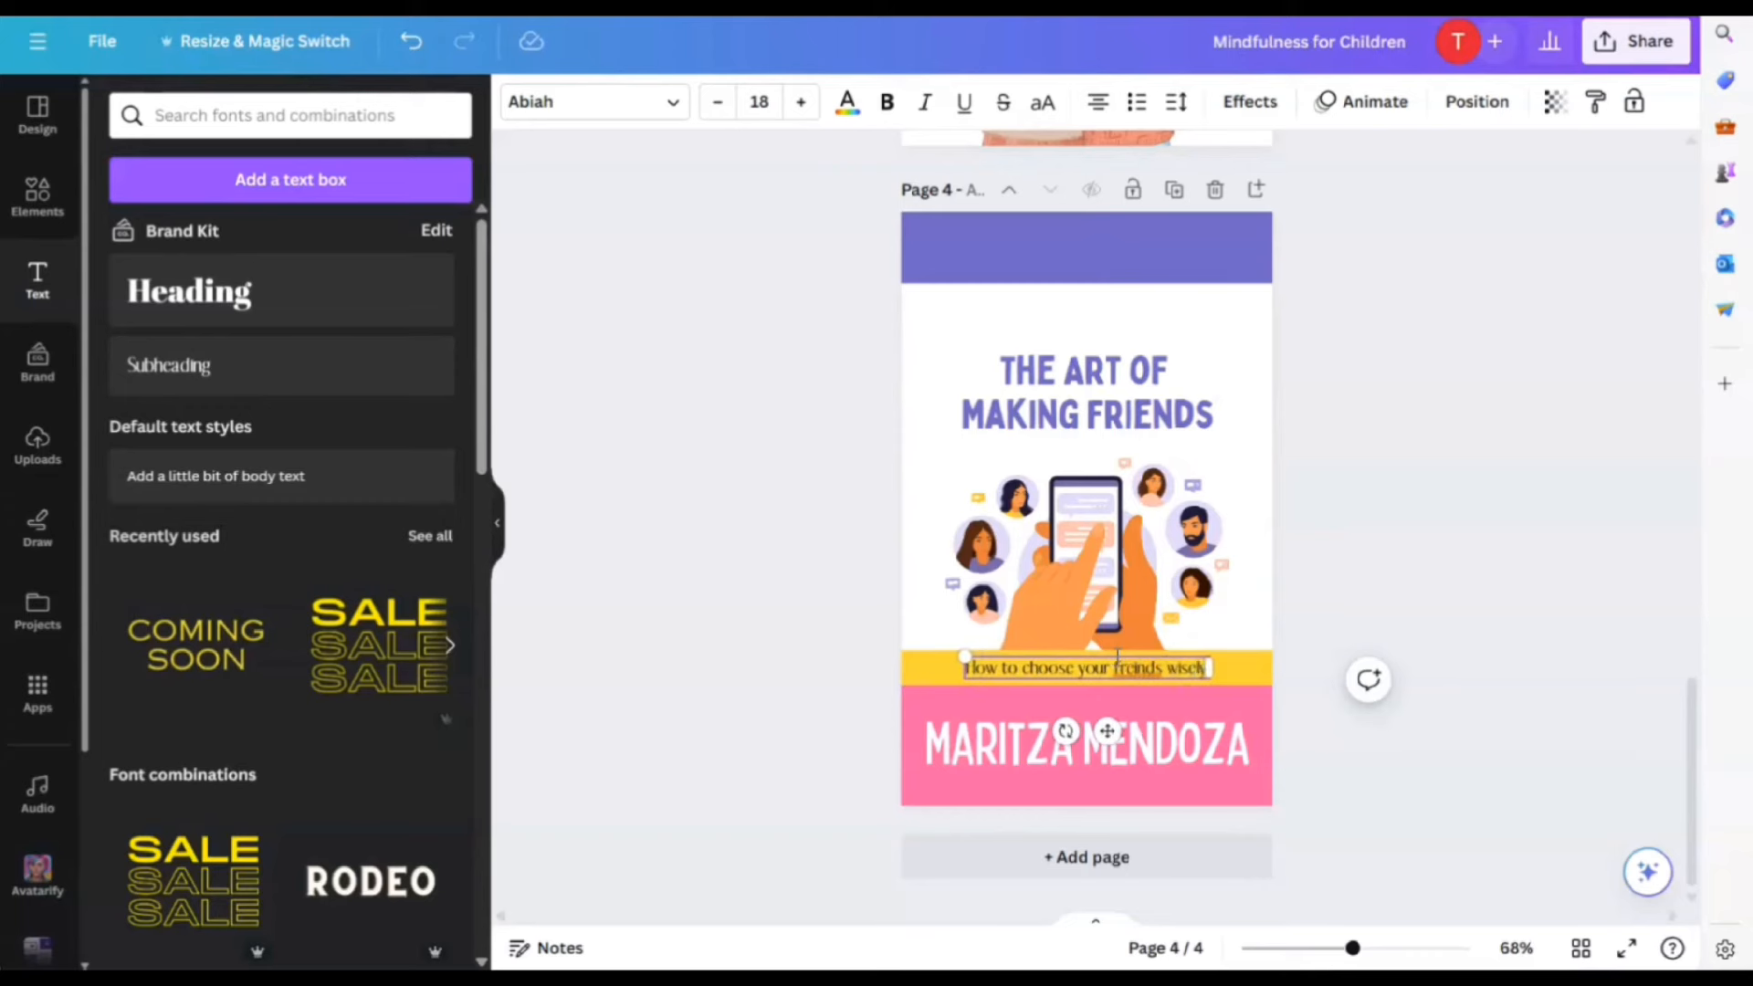
{"action": "left_click", "coordinate": [1131, 668]}
{"action": "right_click", "coordinate": [1137, 667]}
{"action": "left_click", "coordinate": [1158, 759]}
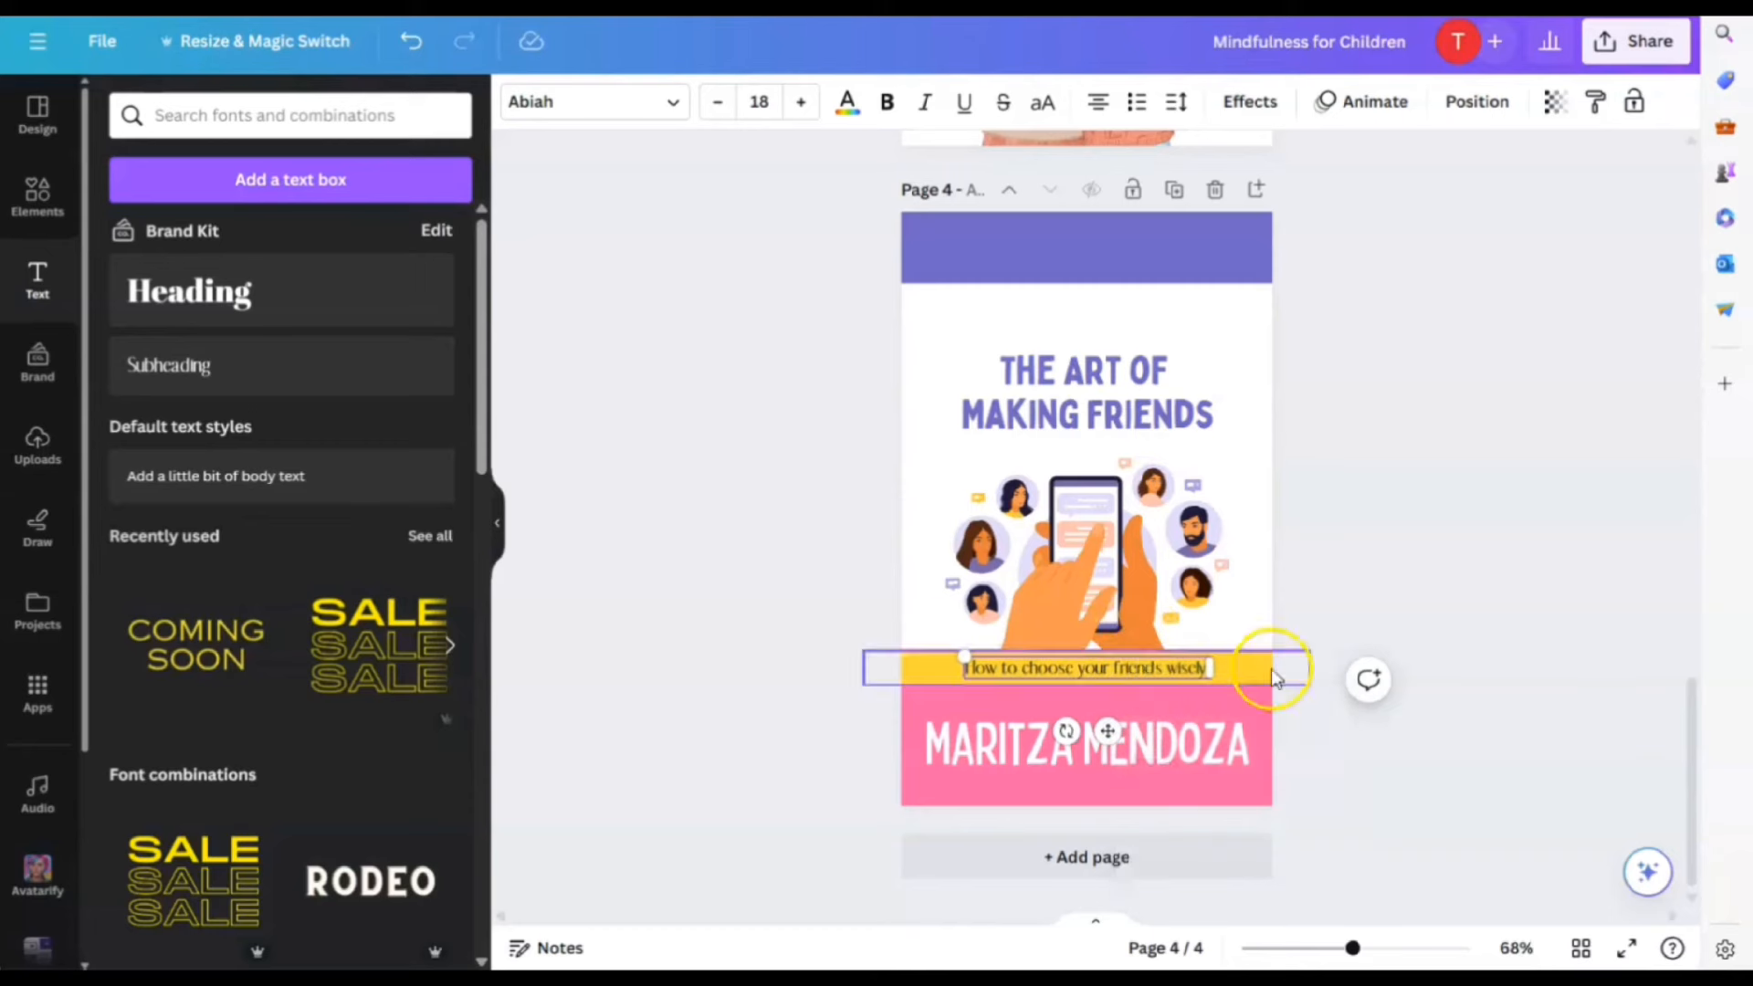
{"action": "left_click", "coordinate": [1429, 545]}
Format the tagline in bold purple Cardo
{"action": "left_click", "coordinate": [1121, 667]}
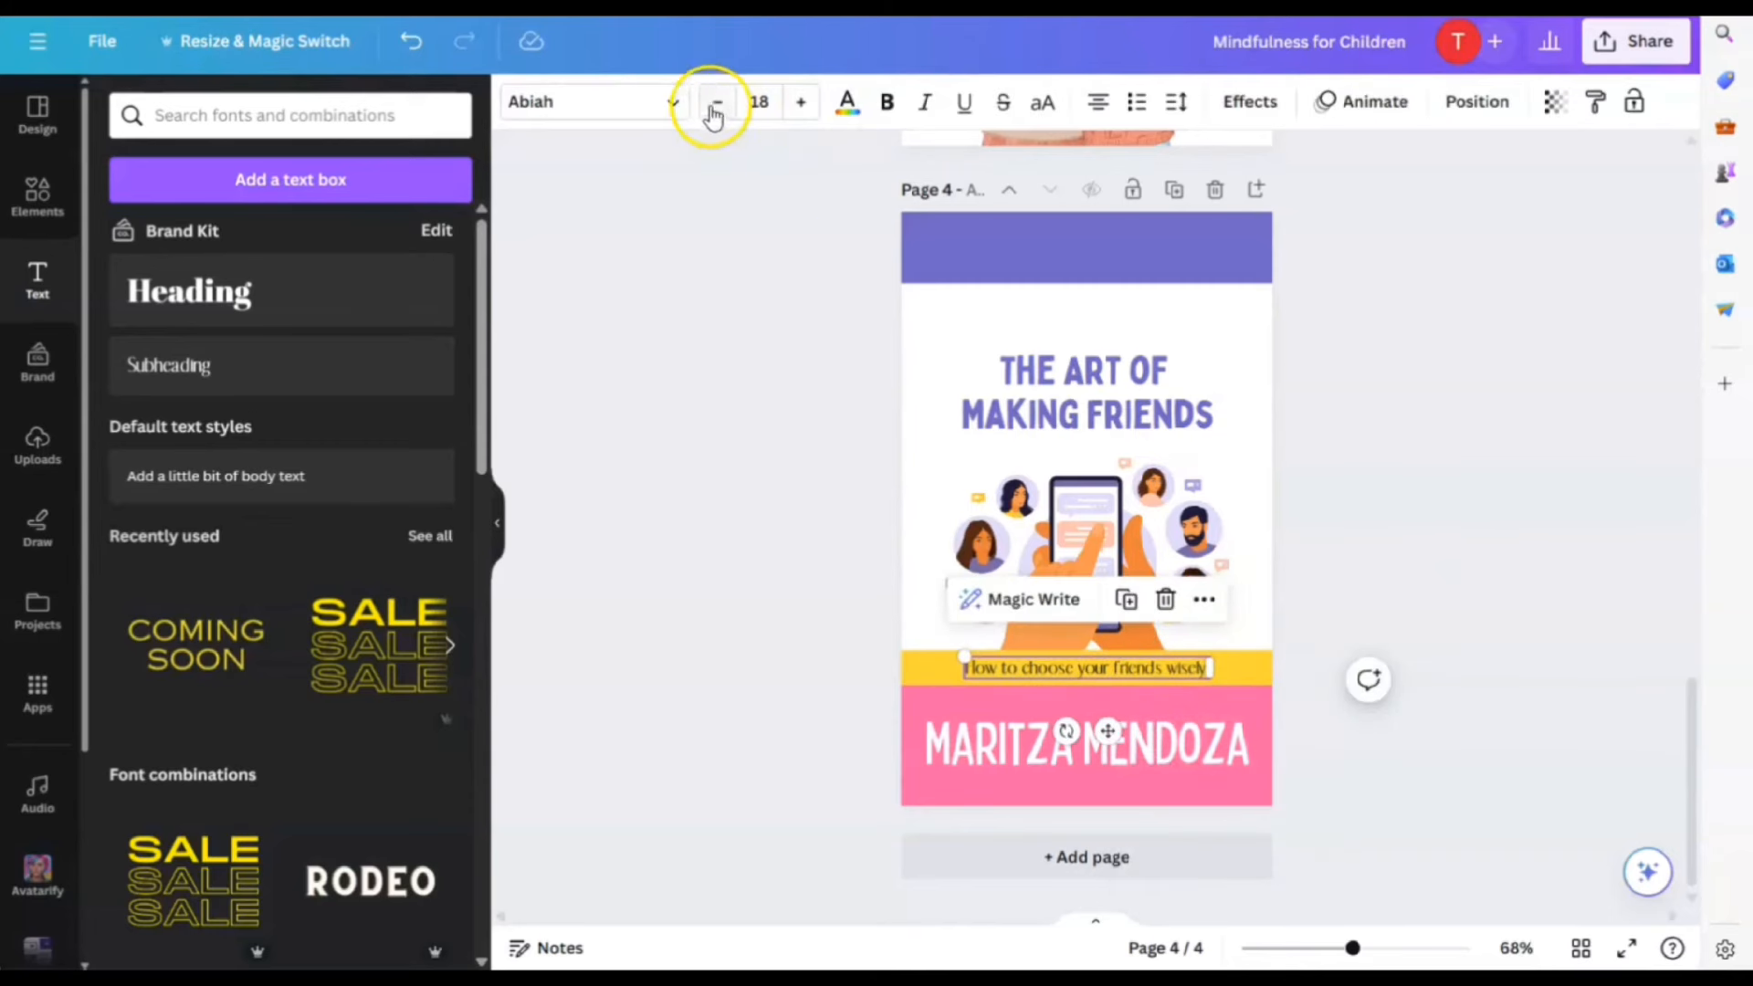
{"action": "left_click", "coordinate": [639, 101]}
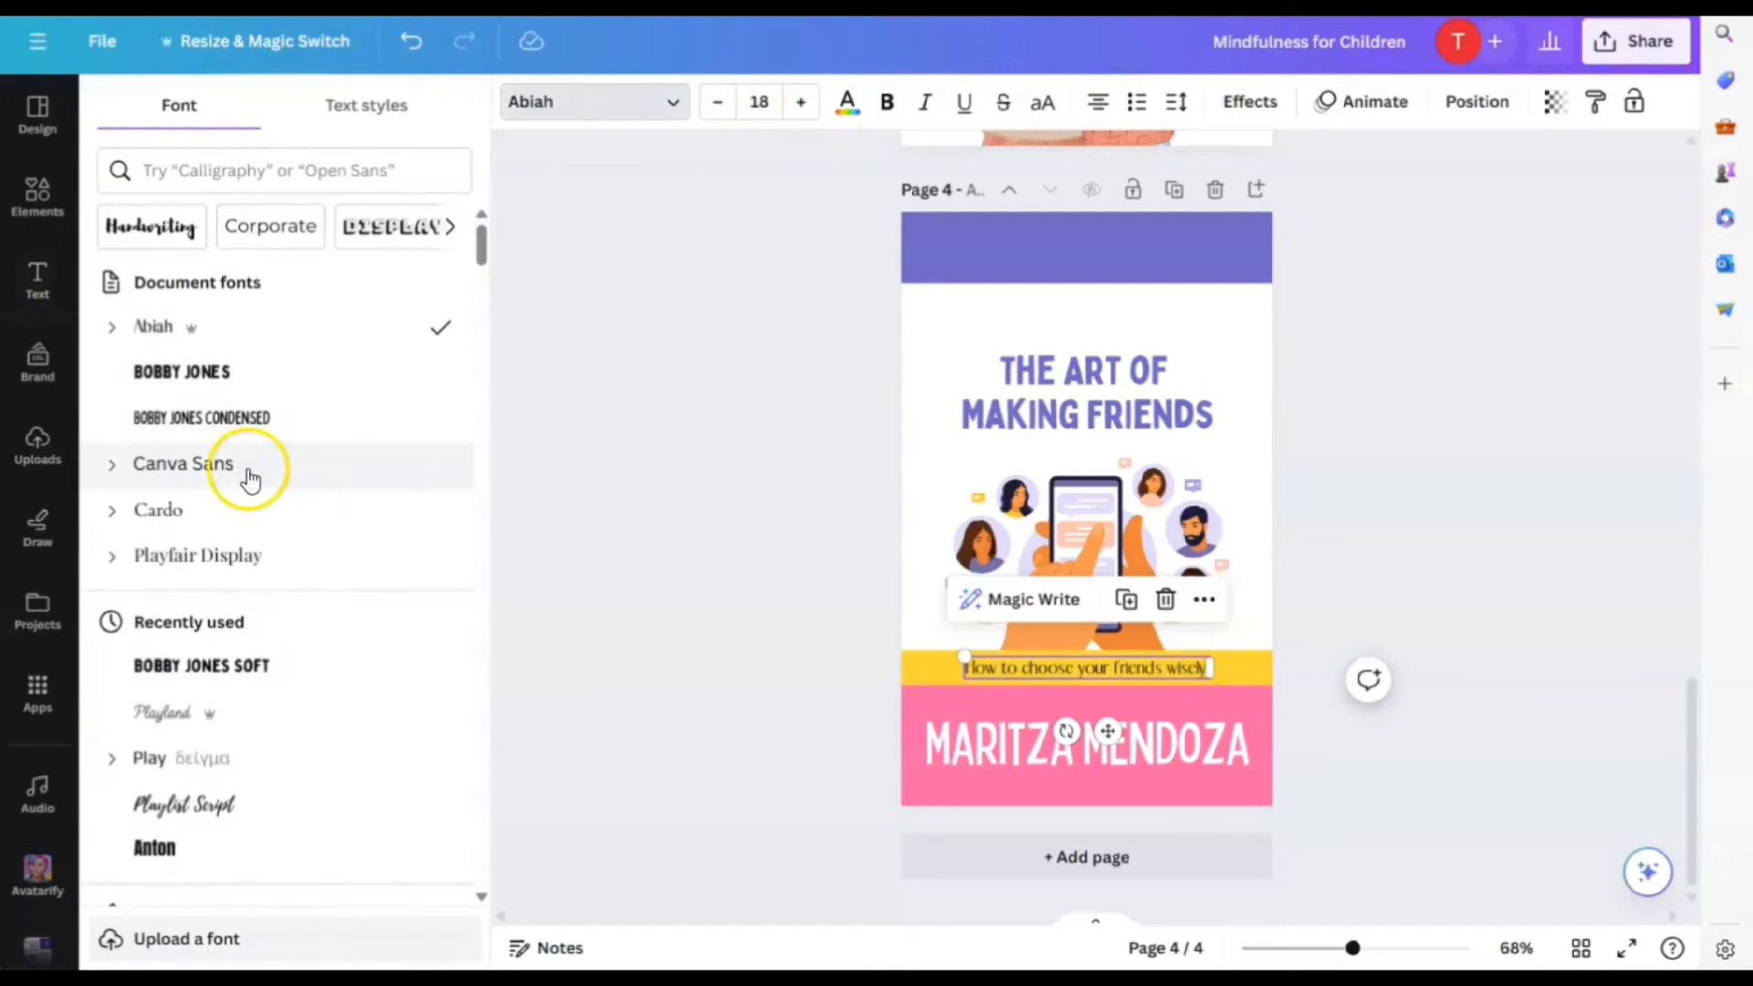
{"action": "left_click", "coordinate": [203, 509]}
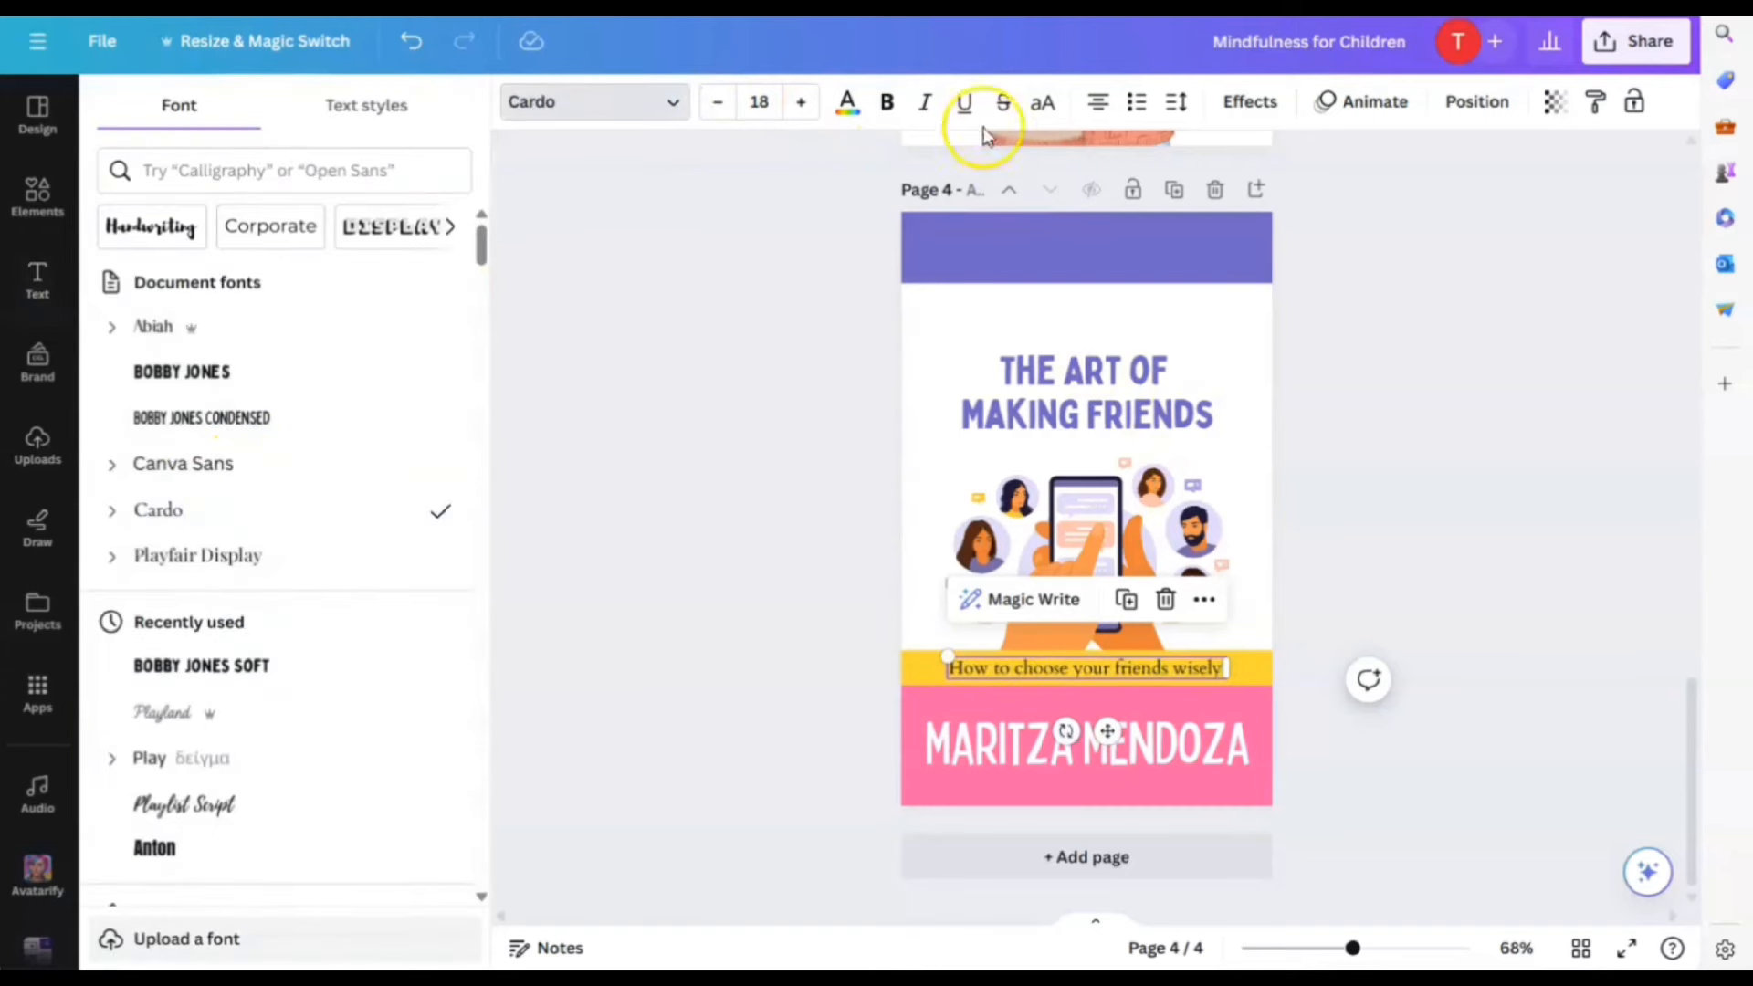
{"action": "left_click", "coordinate": [885, 103]}
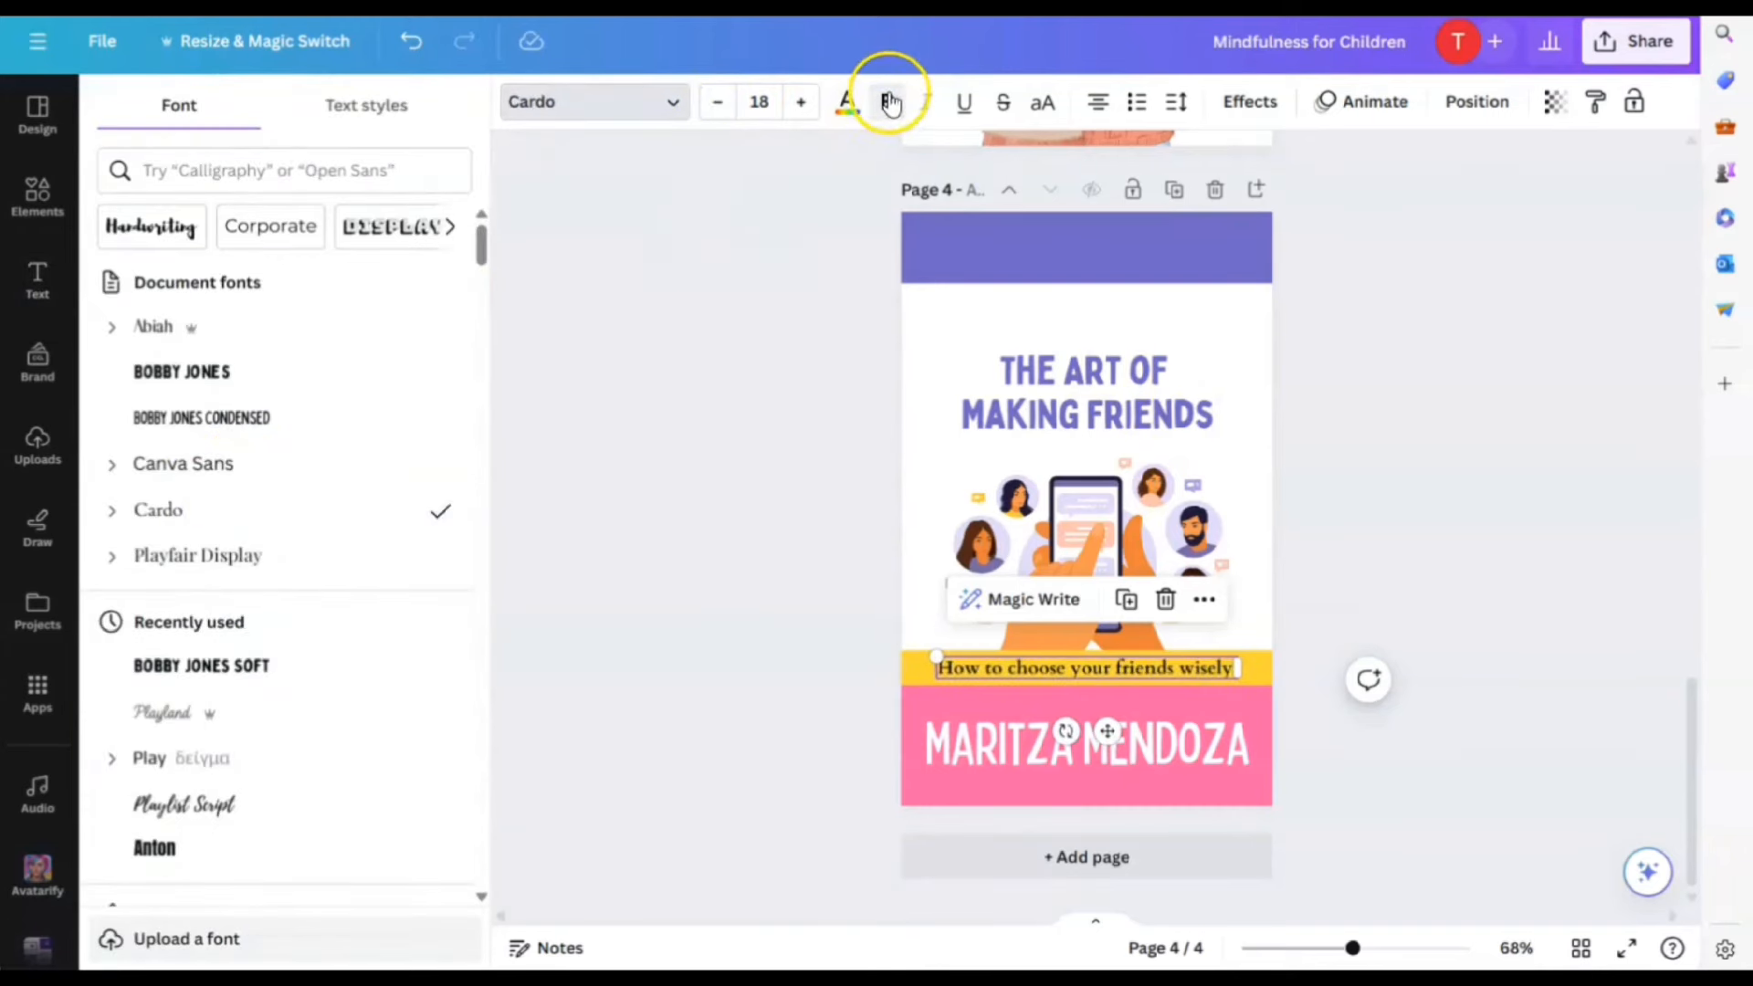
{"action": "left_click", "coordinate": [847, 101]}
{"action": "left_click", "coordinate": [360, 256]}
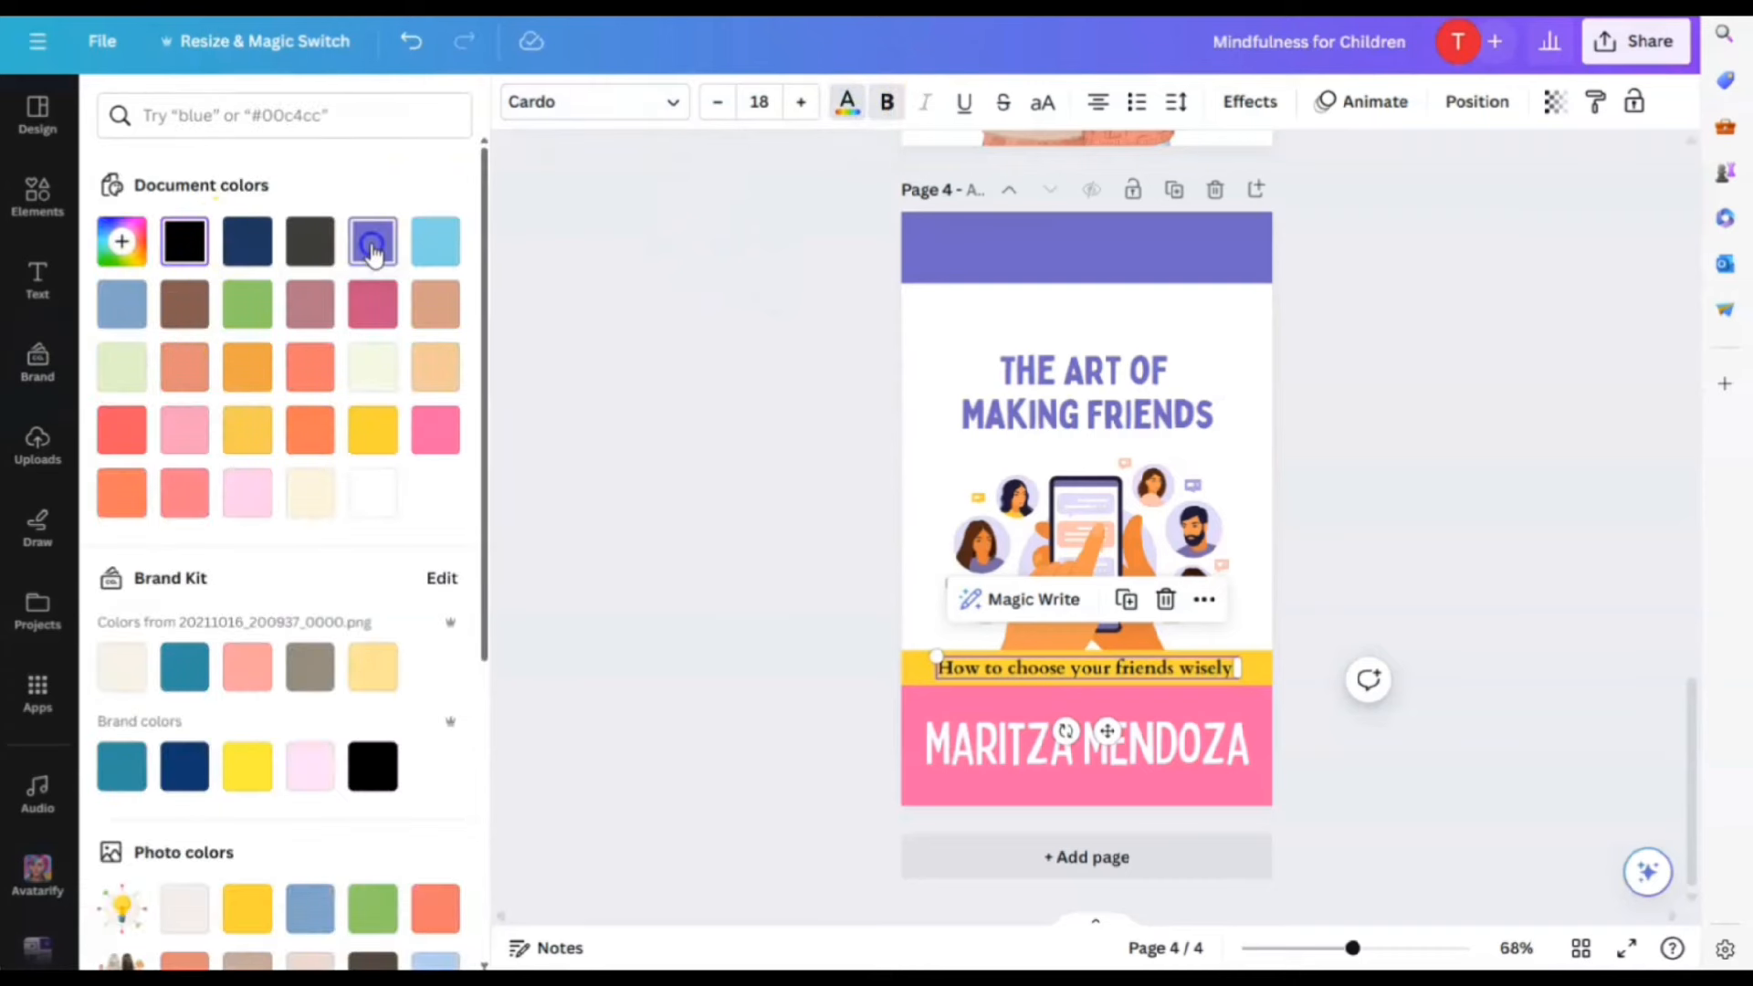
{"action": "left_click", "coordinate": [1395, 606]}
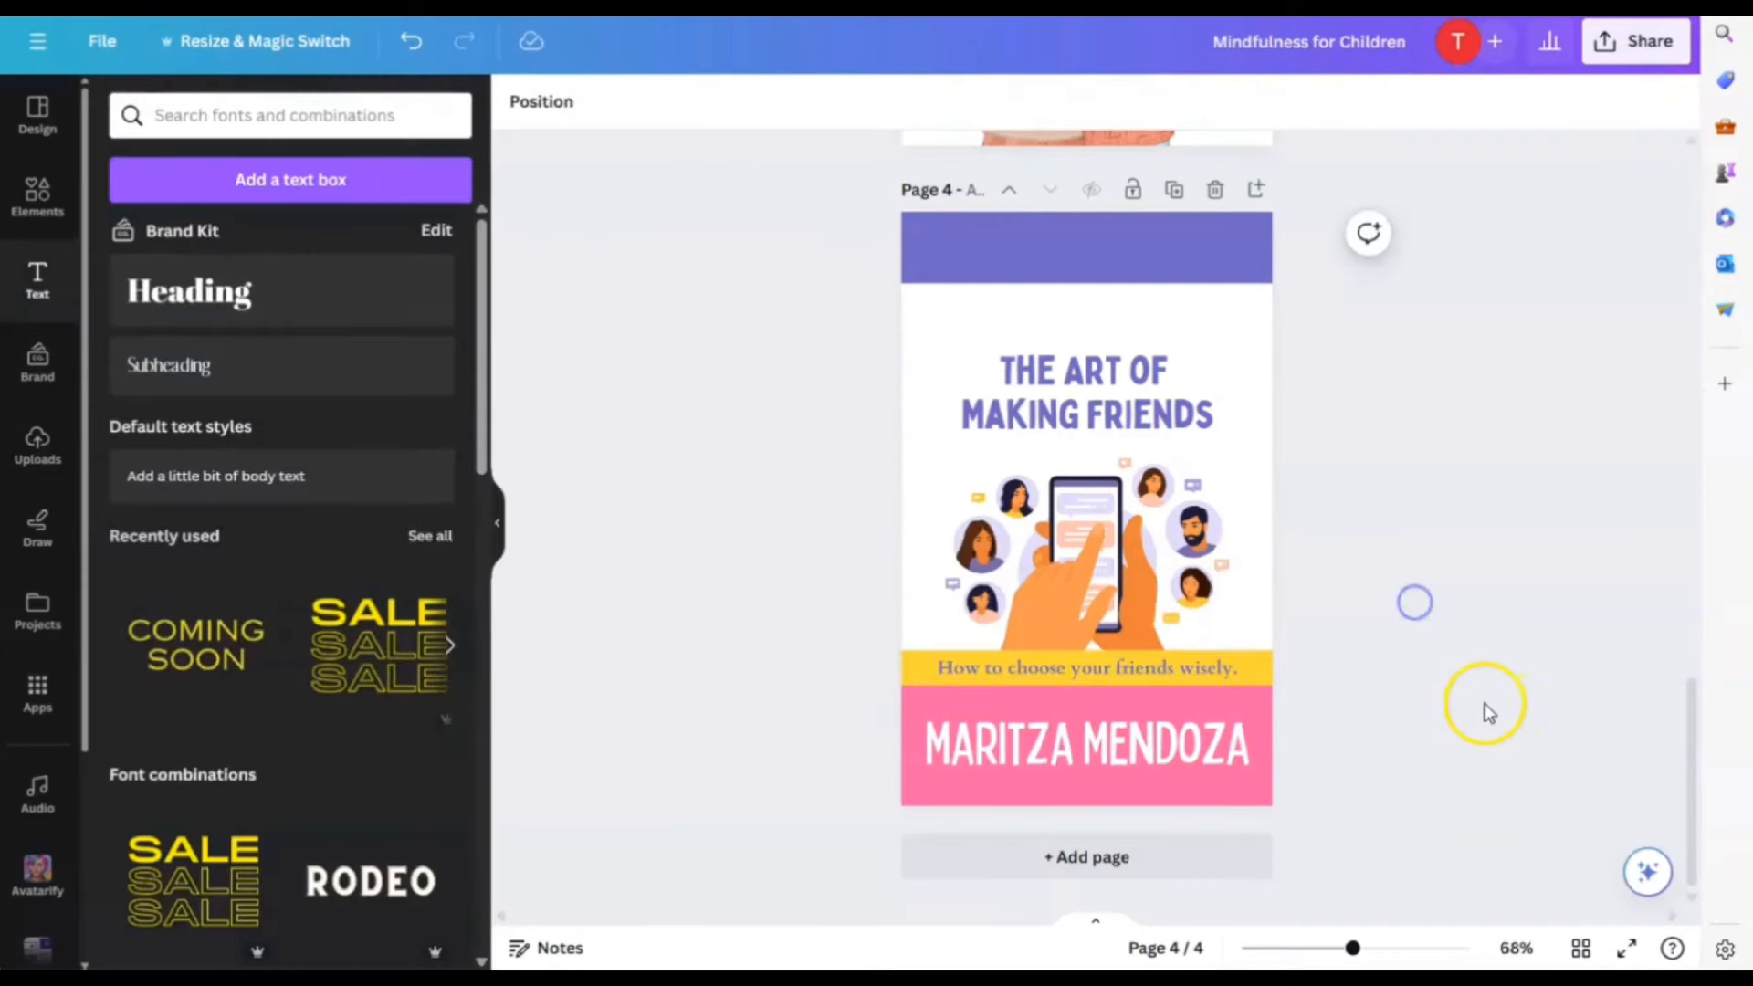
{"action": "scroll", "coordinate": [1460, 703], "scroll_direction": "up", "scroll_amount": 3}
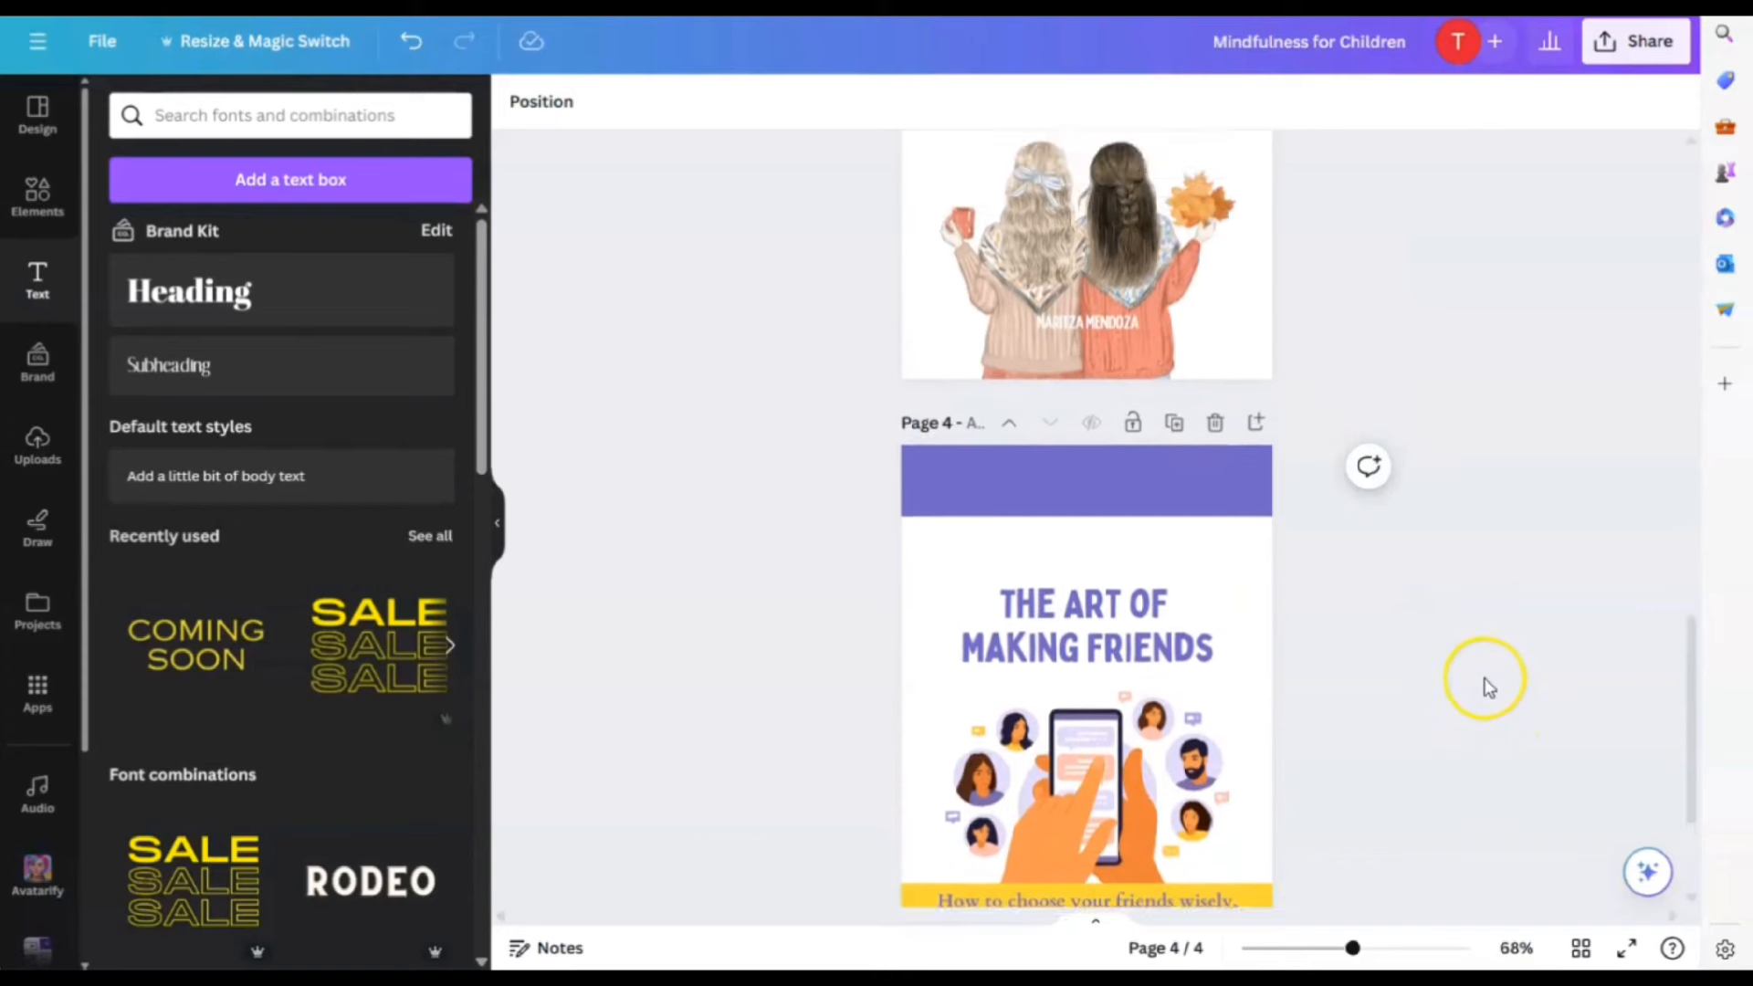
{"action": "scroll", "coordinate": [1483, 685], "scroll_direction": "down", "scroll_amount": 1}
{"action": "scroll", "coordinate": [1488, 686], "scroll_direction": "down", "scroll_amount": 1}
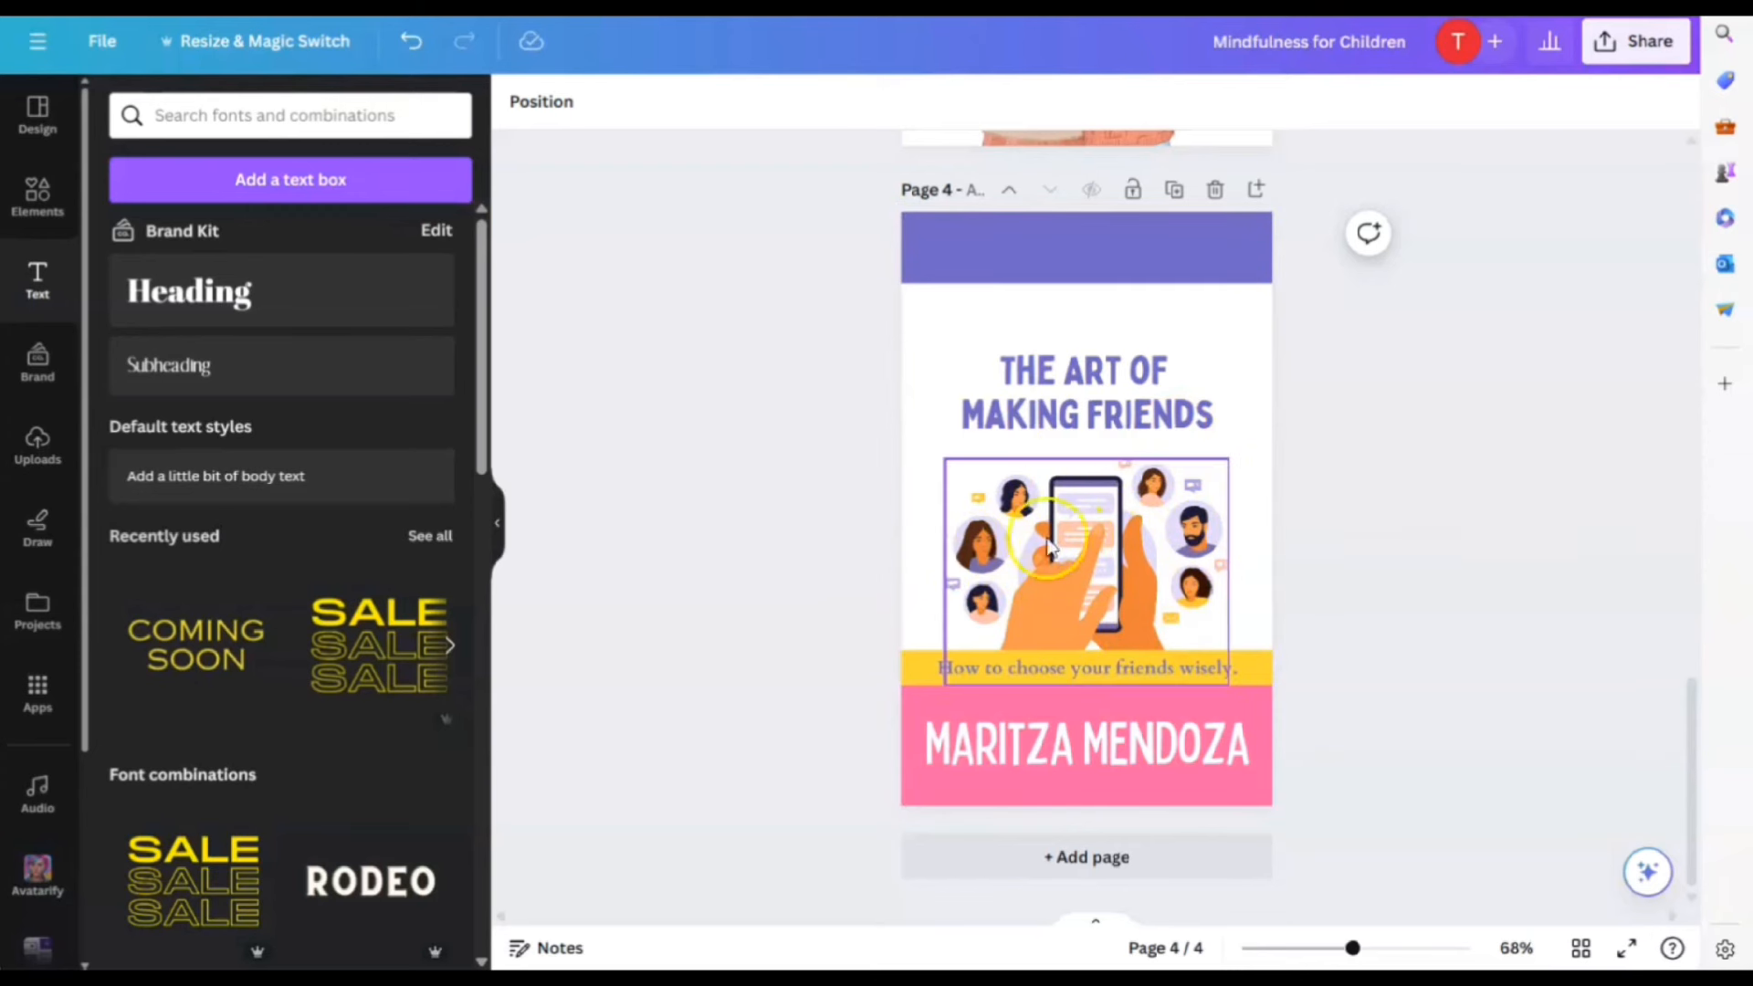
Search Elements for 'emojis' and place a small star-struck emoji in the purple band
{"action": "scroll", "coordinate": [1412, 462], "scroll_direction": "up", "scroll_amount": 2}
{"action": "left_click", "coordinate": [38, 194]}
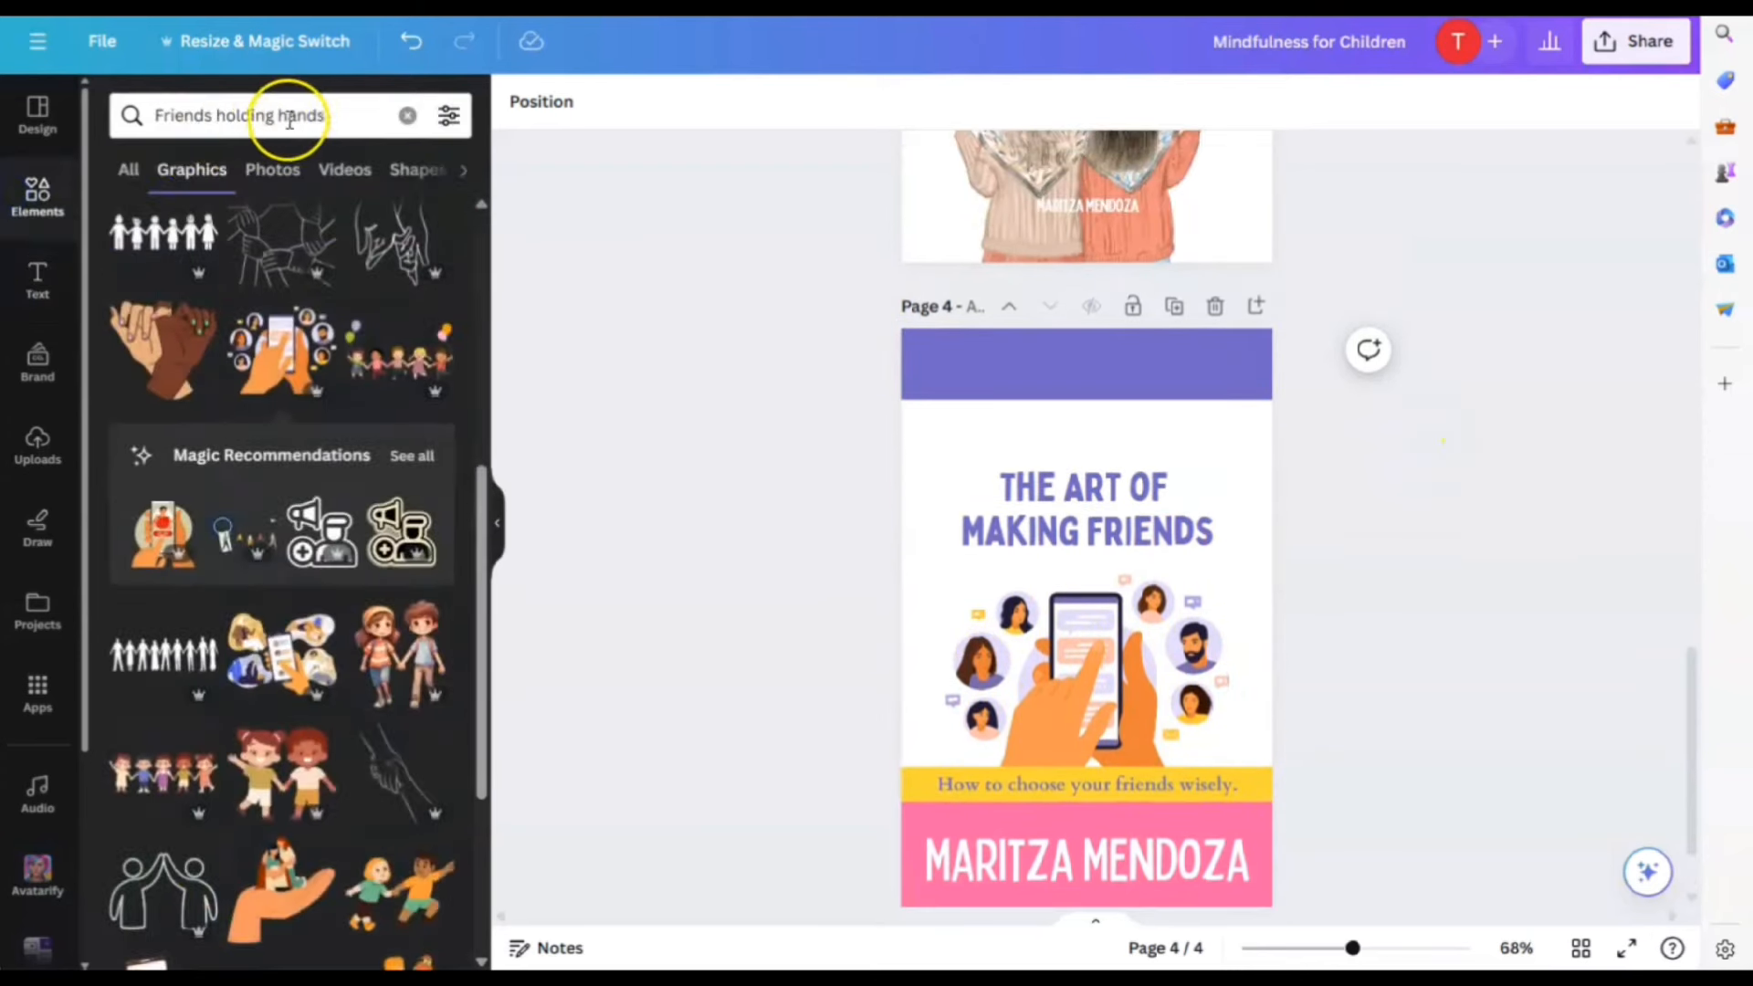
{"action": "left_click_drag", "start_coordinate": [324, 113], "coordinate": [137, 63]}
{"action": "type", "text": "emojis"}
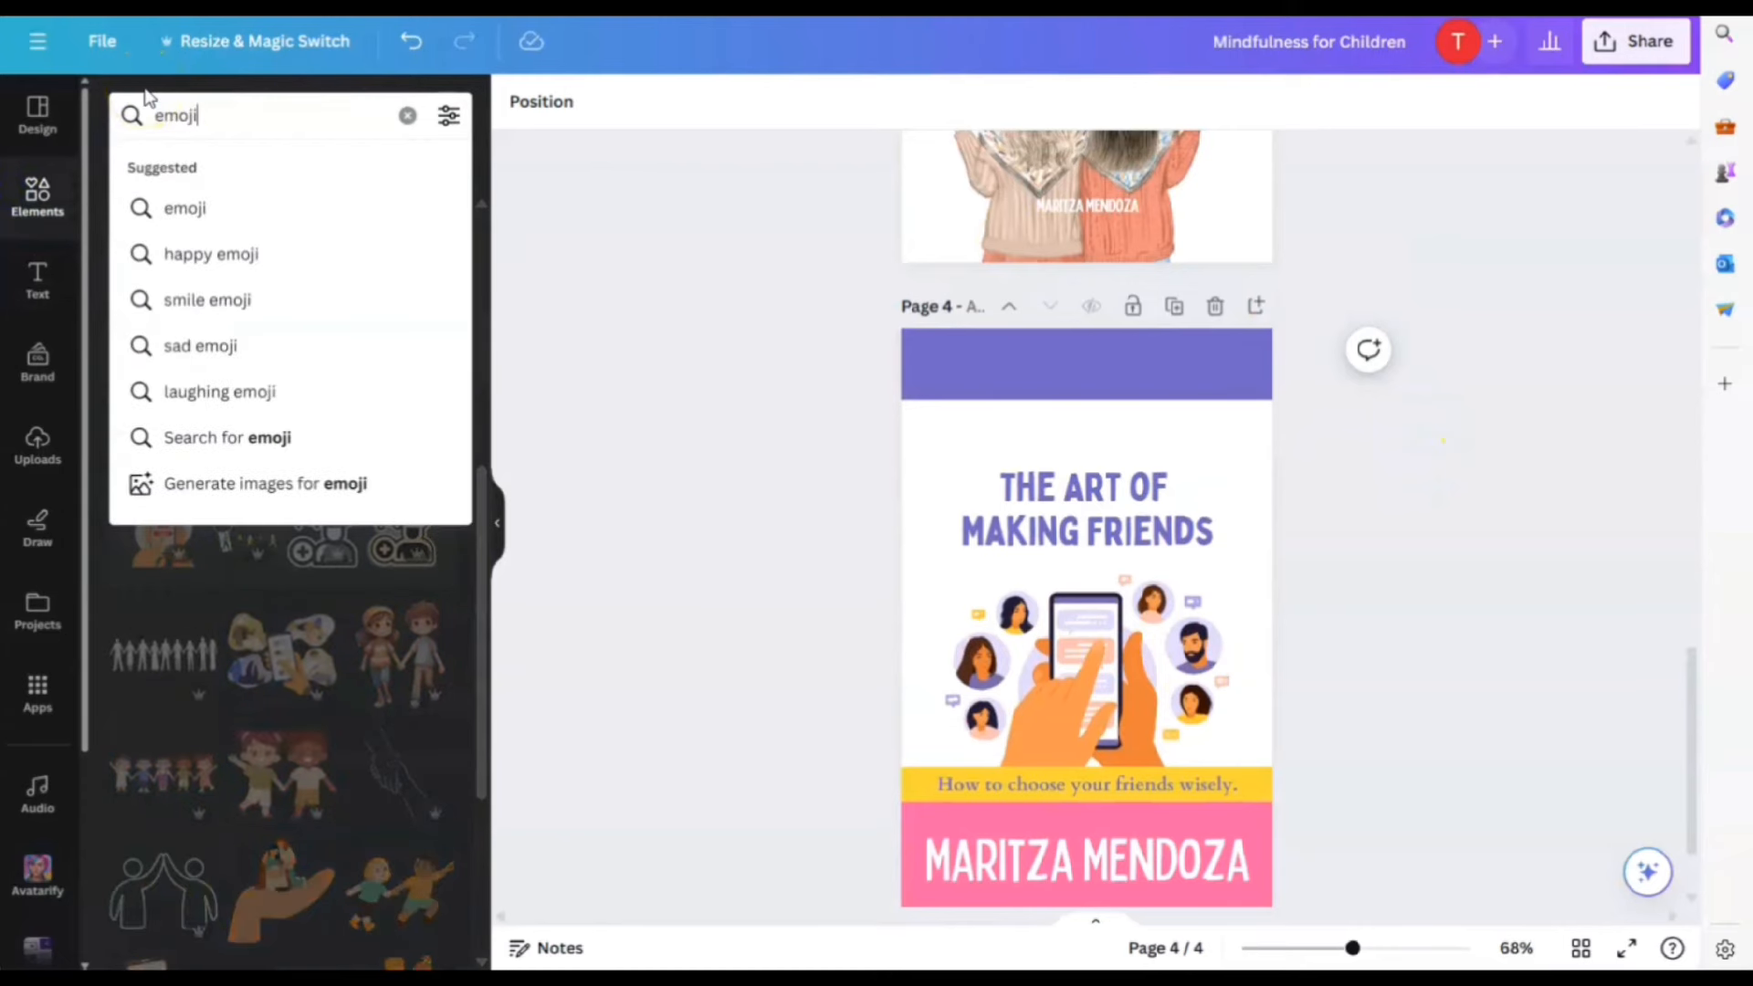
{"action": "key", "text": "Return"}
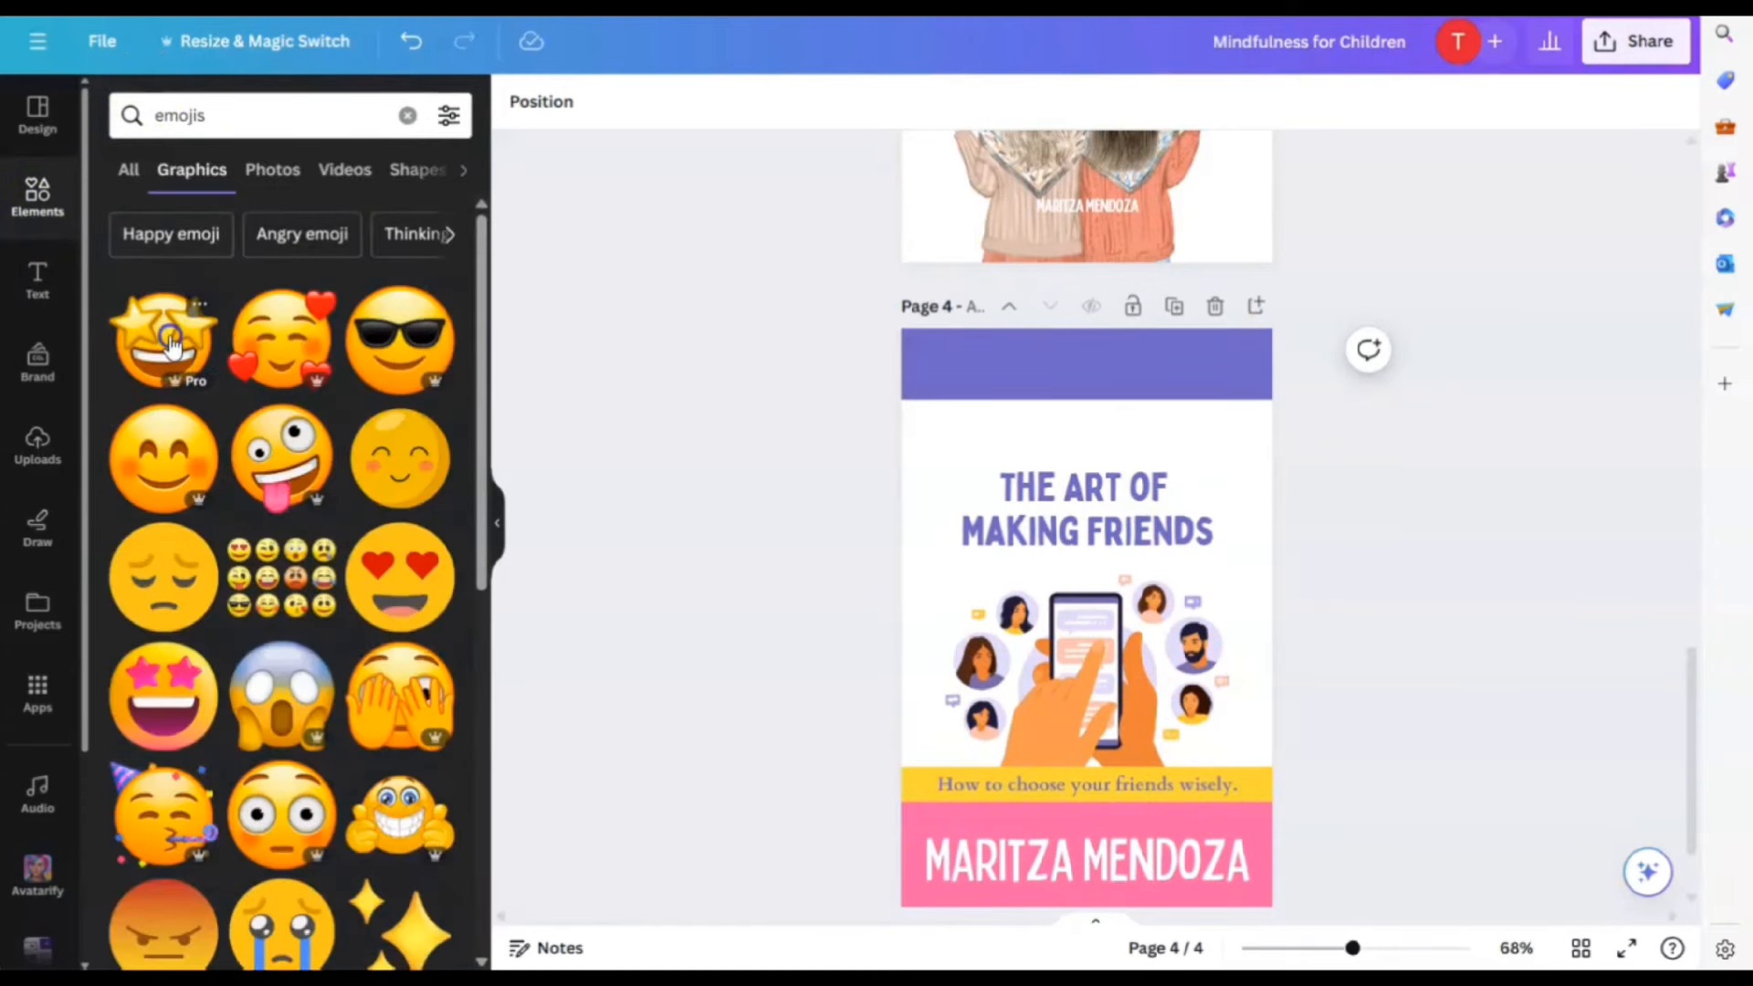
{"action": "left_click", "coordinate": [170, 342]}
{"action": "left_click_drag", "start_coordinate": [1236, 493], "coordinate": [1104, 421]}
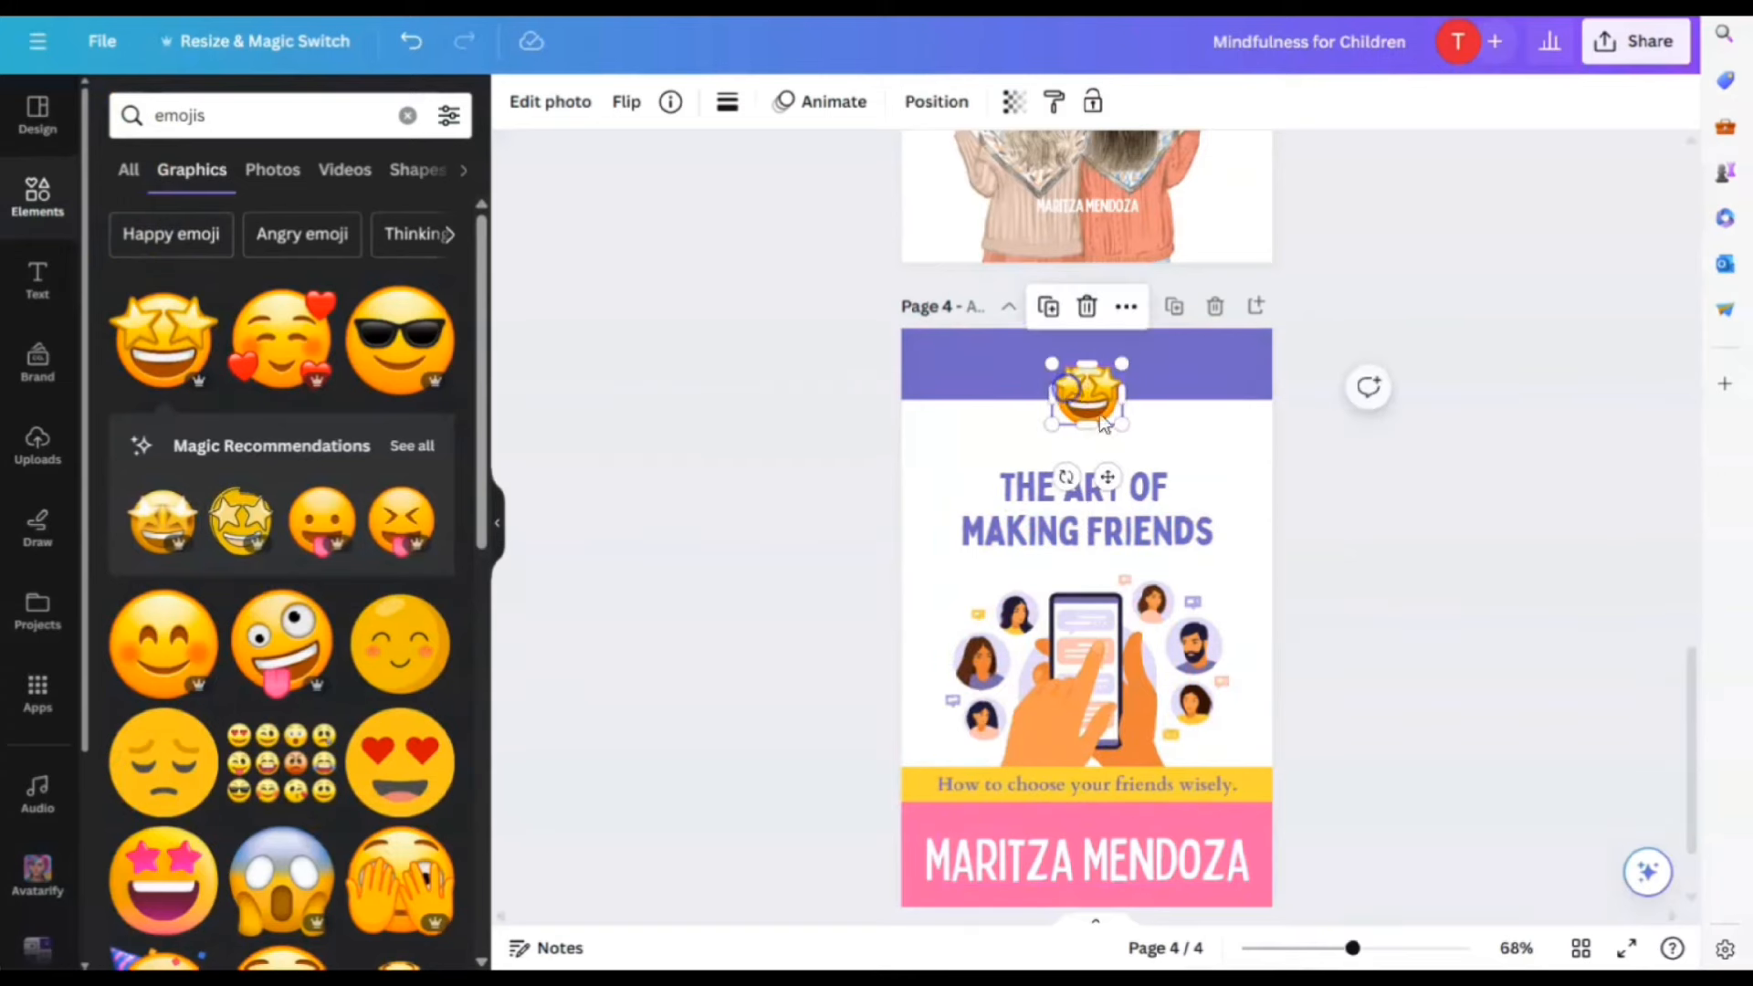
{"action": "left_click", "coordinate": [1274, 475]}
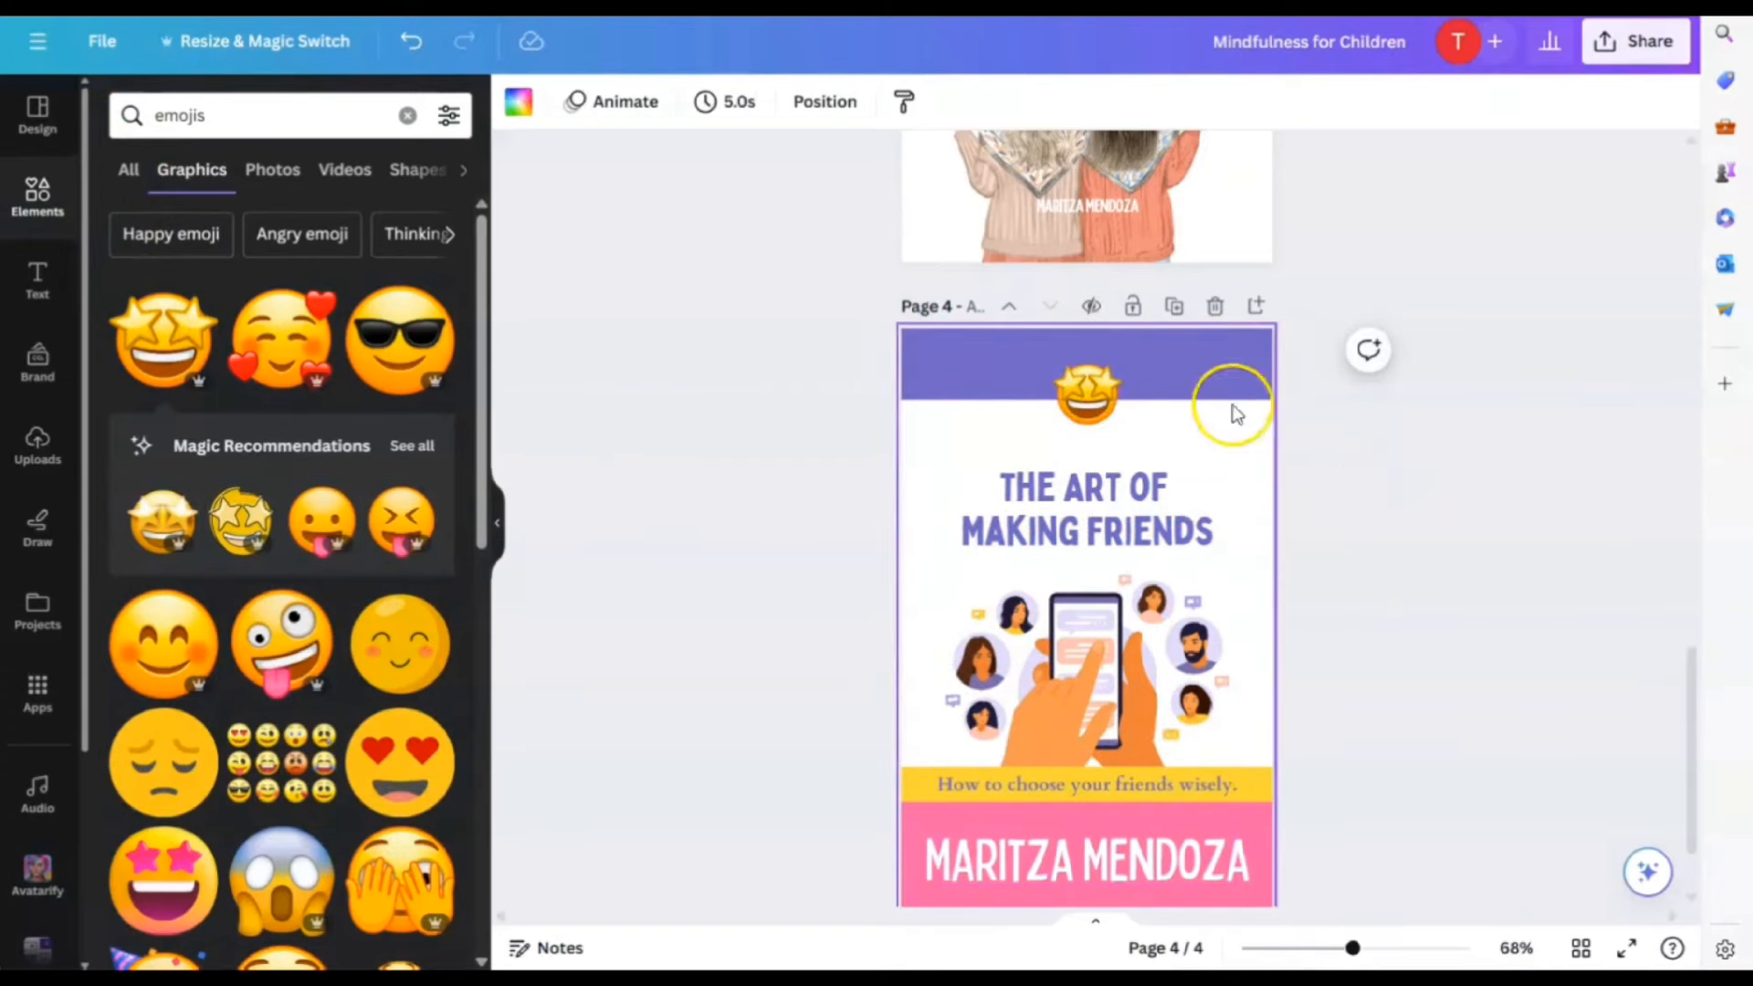
{"action": "mouse_move", "coordinate": [1086, 402]}
{"action": "left_mouse_down"}
{"action": "mouse_move", "coordinate": [1085, 374]}
{"action": "mouse_move", "coordinate": [1094, 401]}
{"action": "left_mouse_up"}
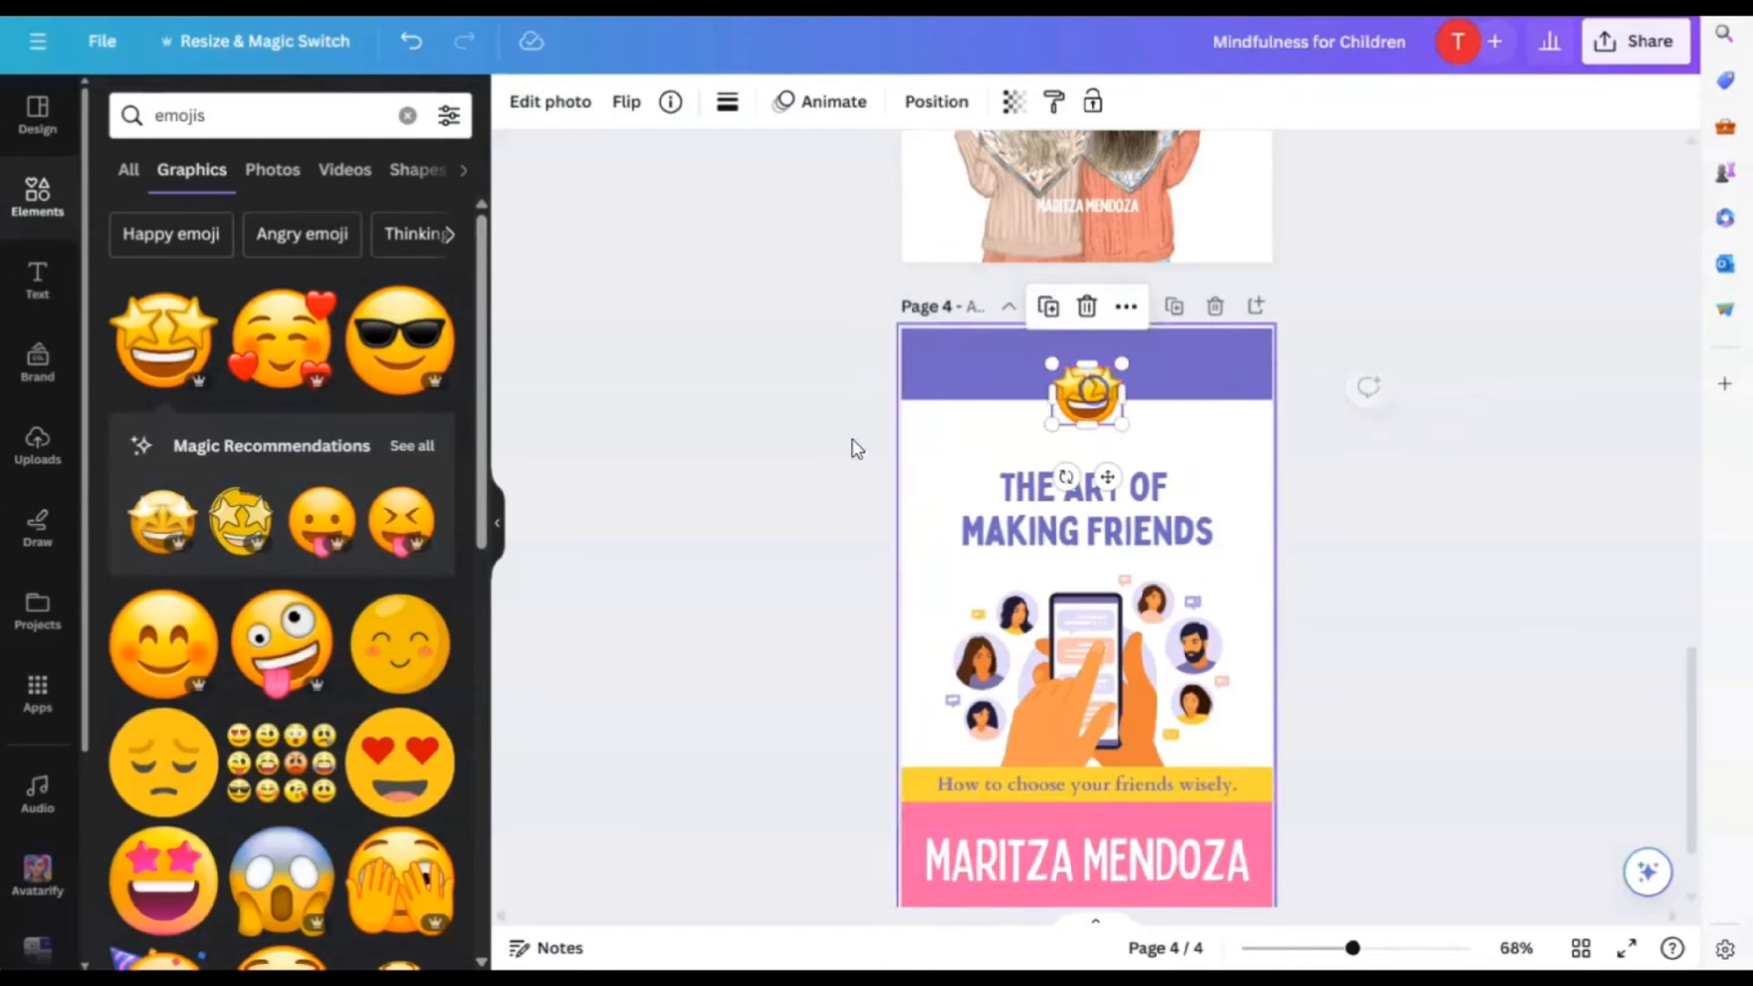
Add a small hearts emoji at the top of the purple band
{"action": "left_click", "coordinate": [288, 342]}
{"action": "left_click_drag", "start_coordinate": [1250, 492], "coordinate": [1007, 493]}
{"action": "left_click_drag", "start_coordinate": [993, 391], "coordinate": [996, 355]}
{"action": "left_click", "coordinate": [1451, 517]}
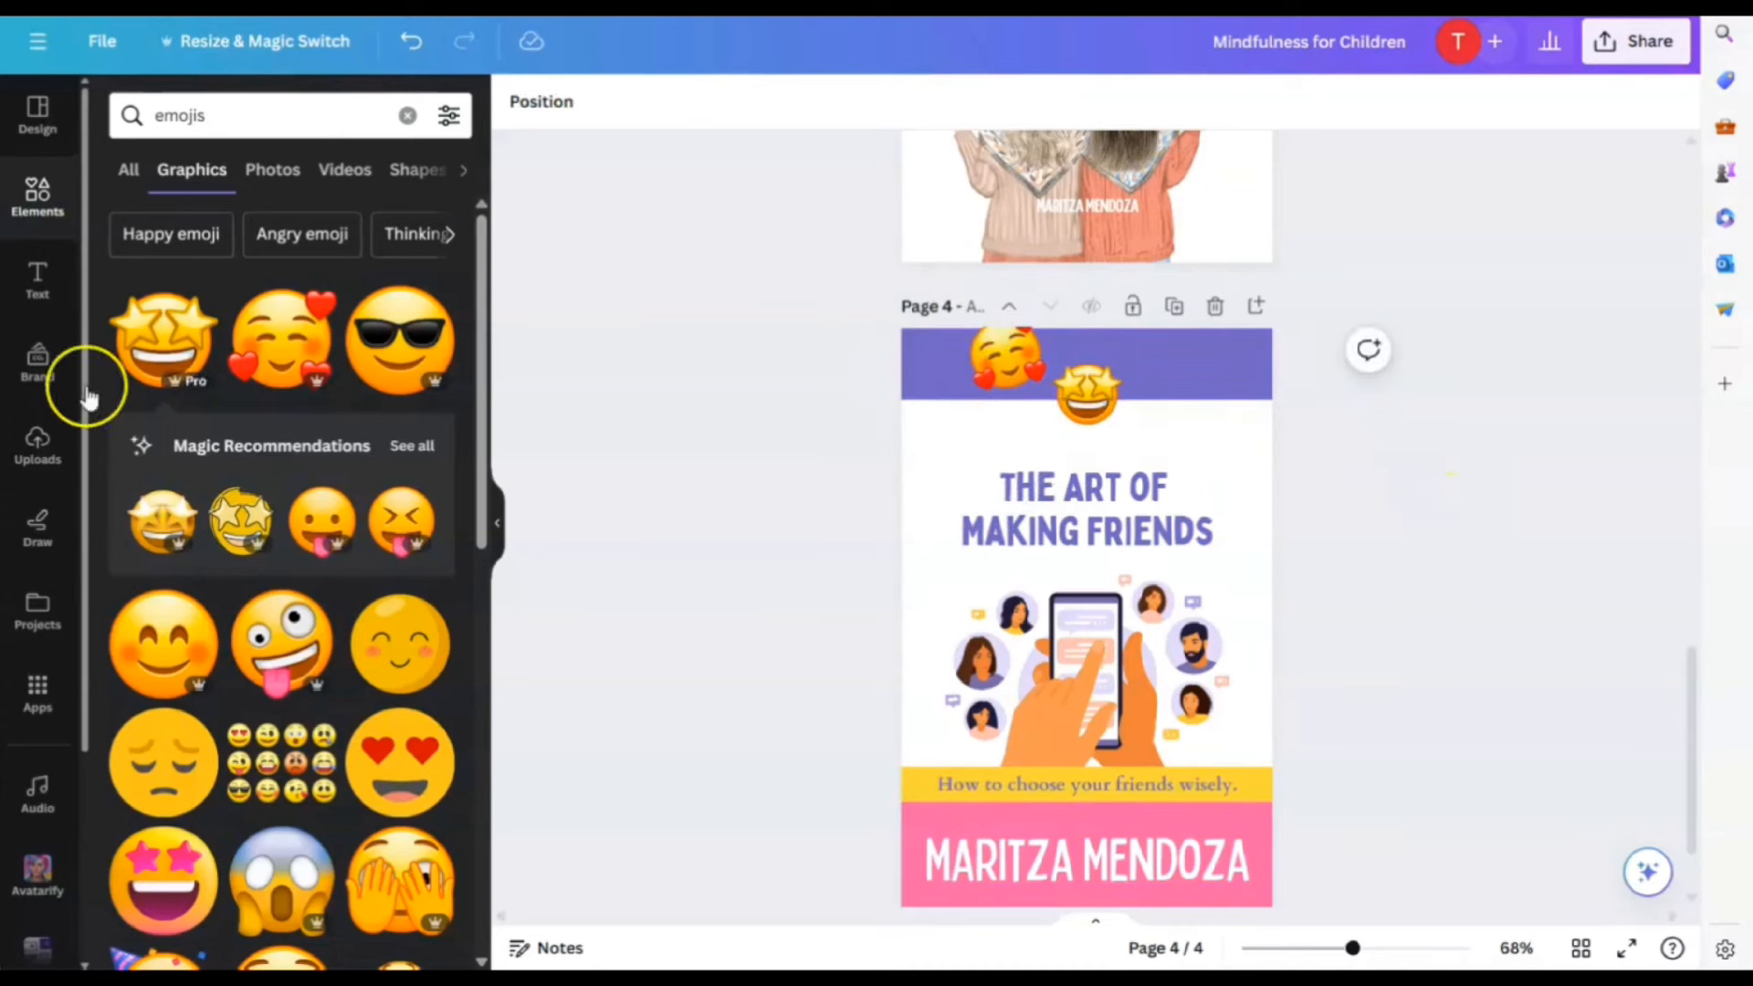
Add a small smiling emoji on the right edge and tuck the heart-face emoji off the left edge
{"action": "left_click", "coordinate": [157, 653]}
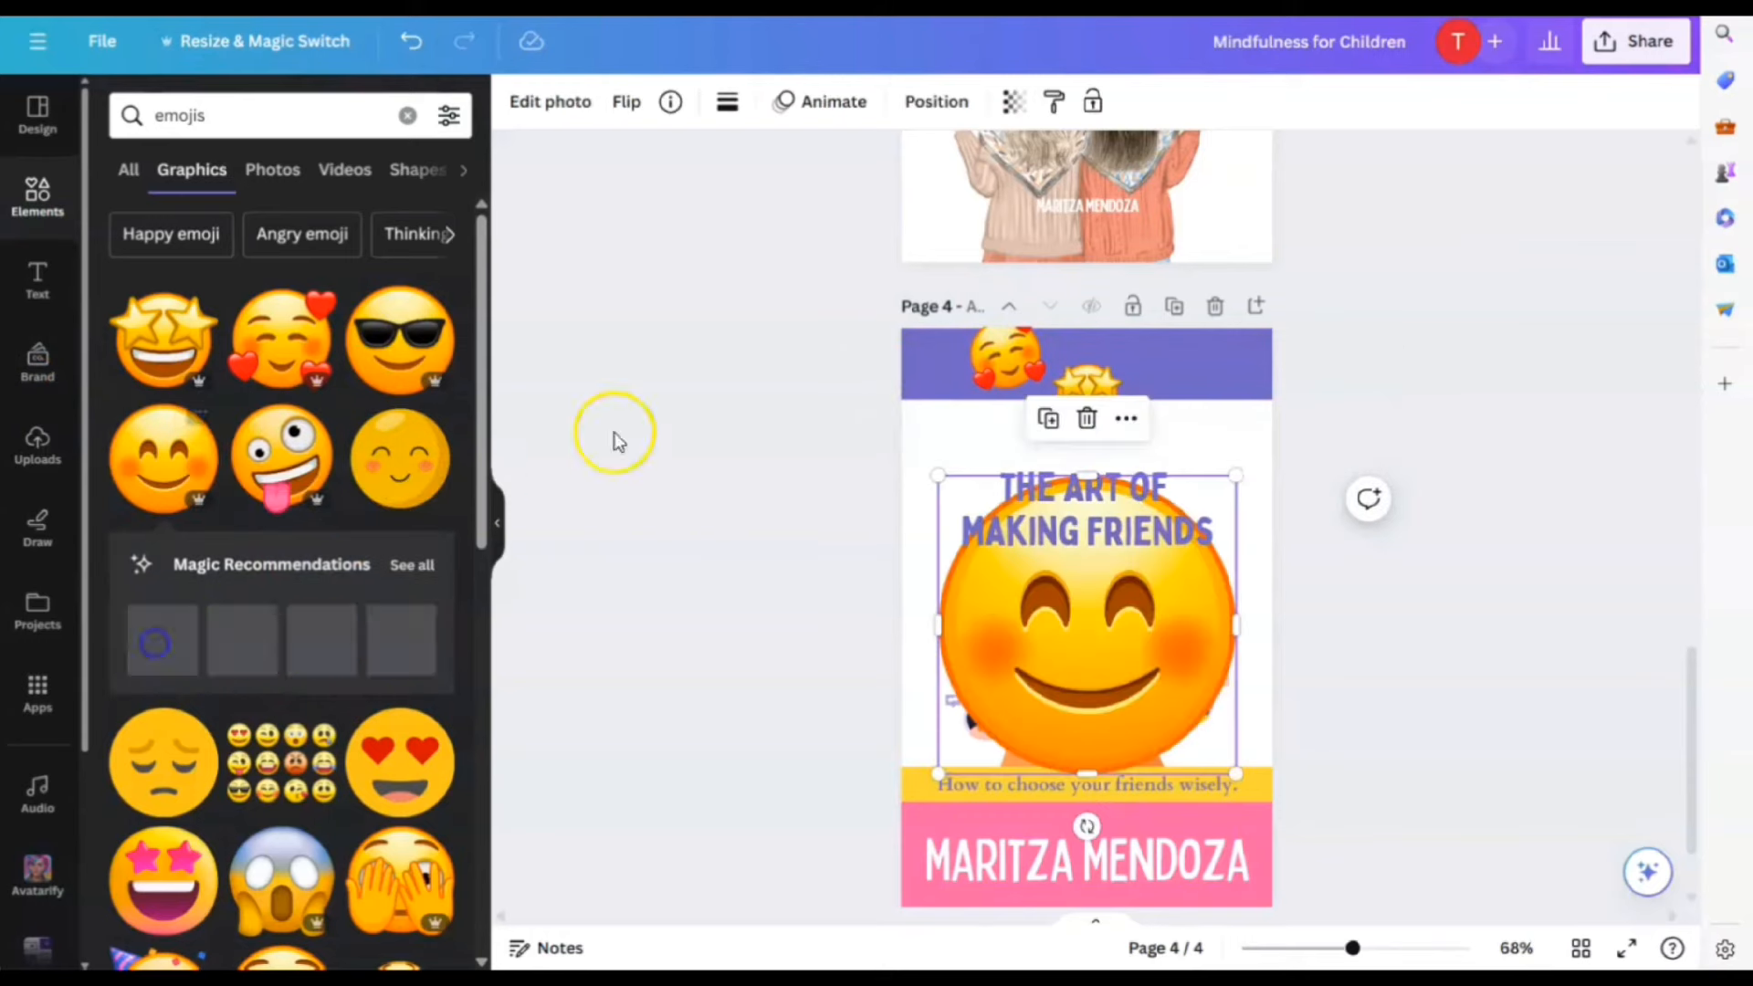
{"action": "left_click_drag", "start_coordinate": [935, 481], "coordinate": [1177, 671]}
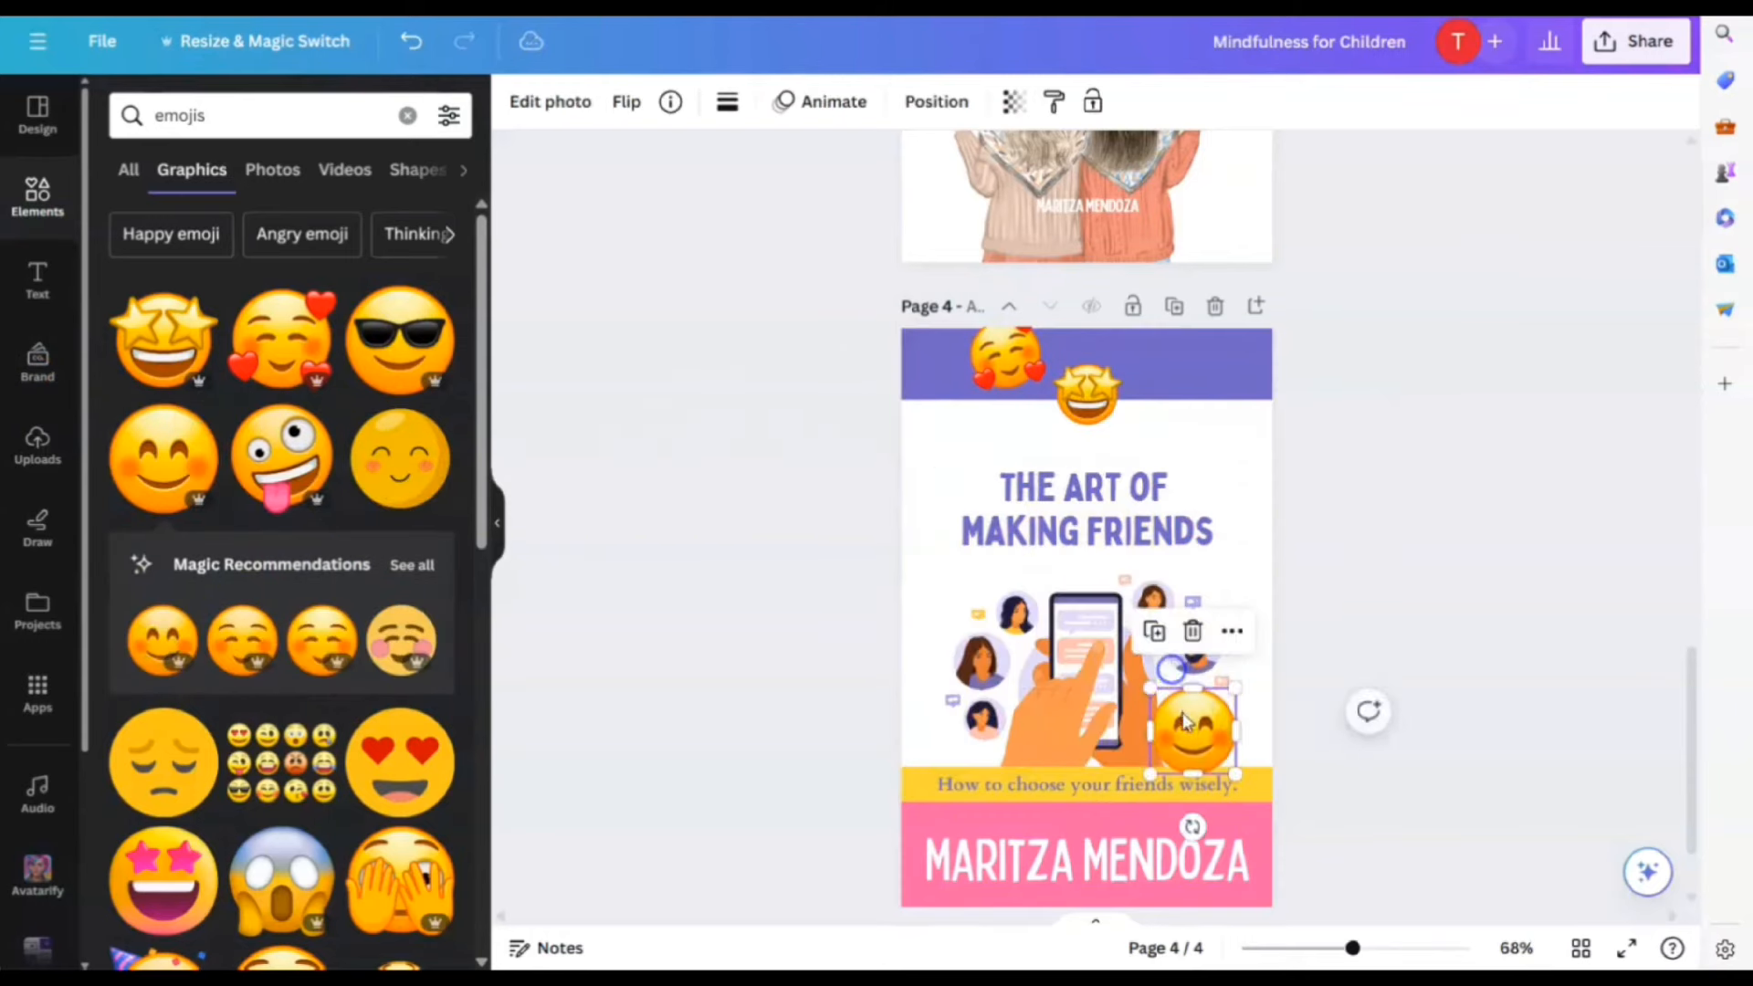
{"action": "left_click_drag", "start_coordinate": [1192, 732], "coordinate": [1220, 425]}
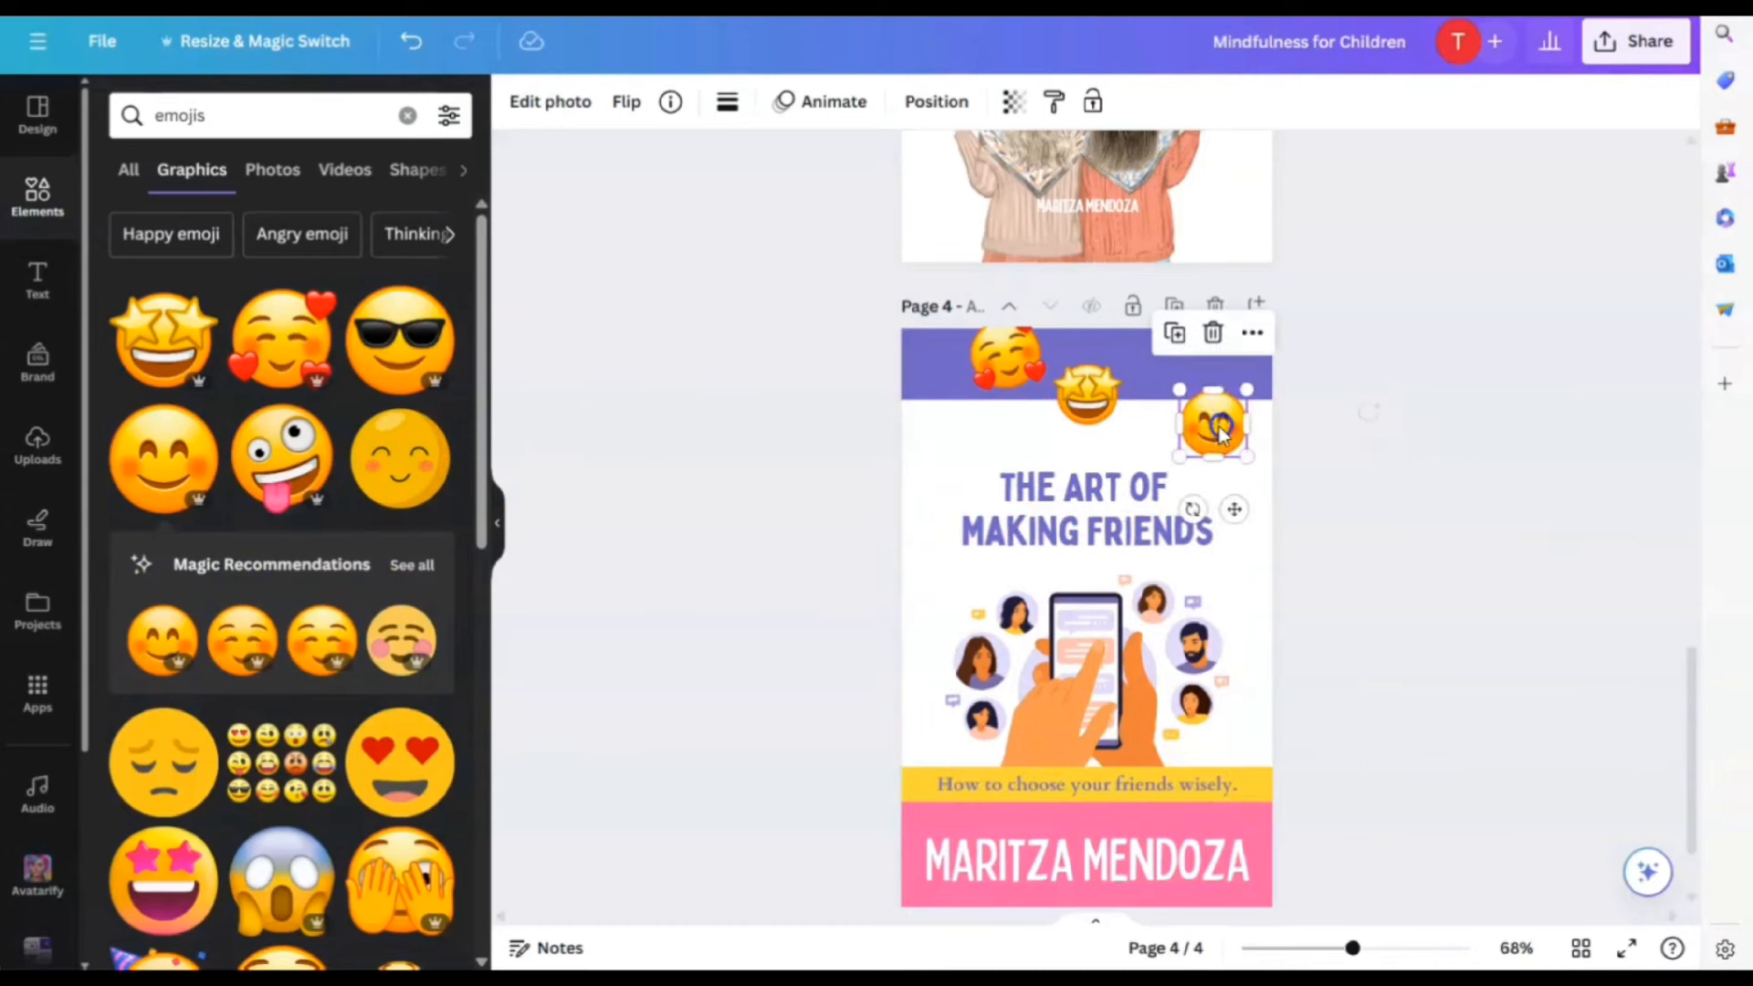
{"action": "left_click_drag", "start_coordinate": [993, 353], "coordinate": [905, 438]}
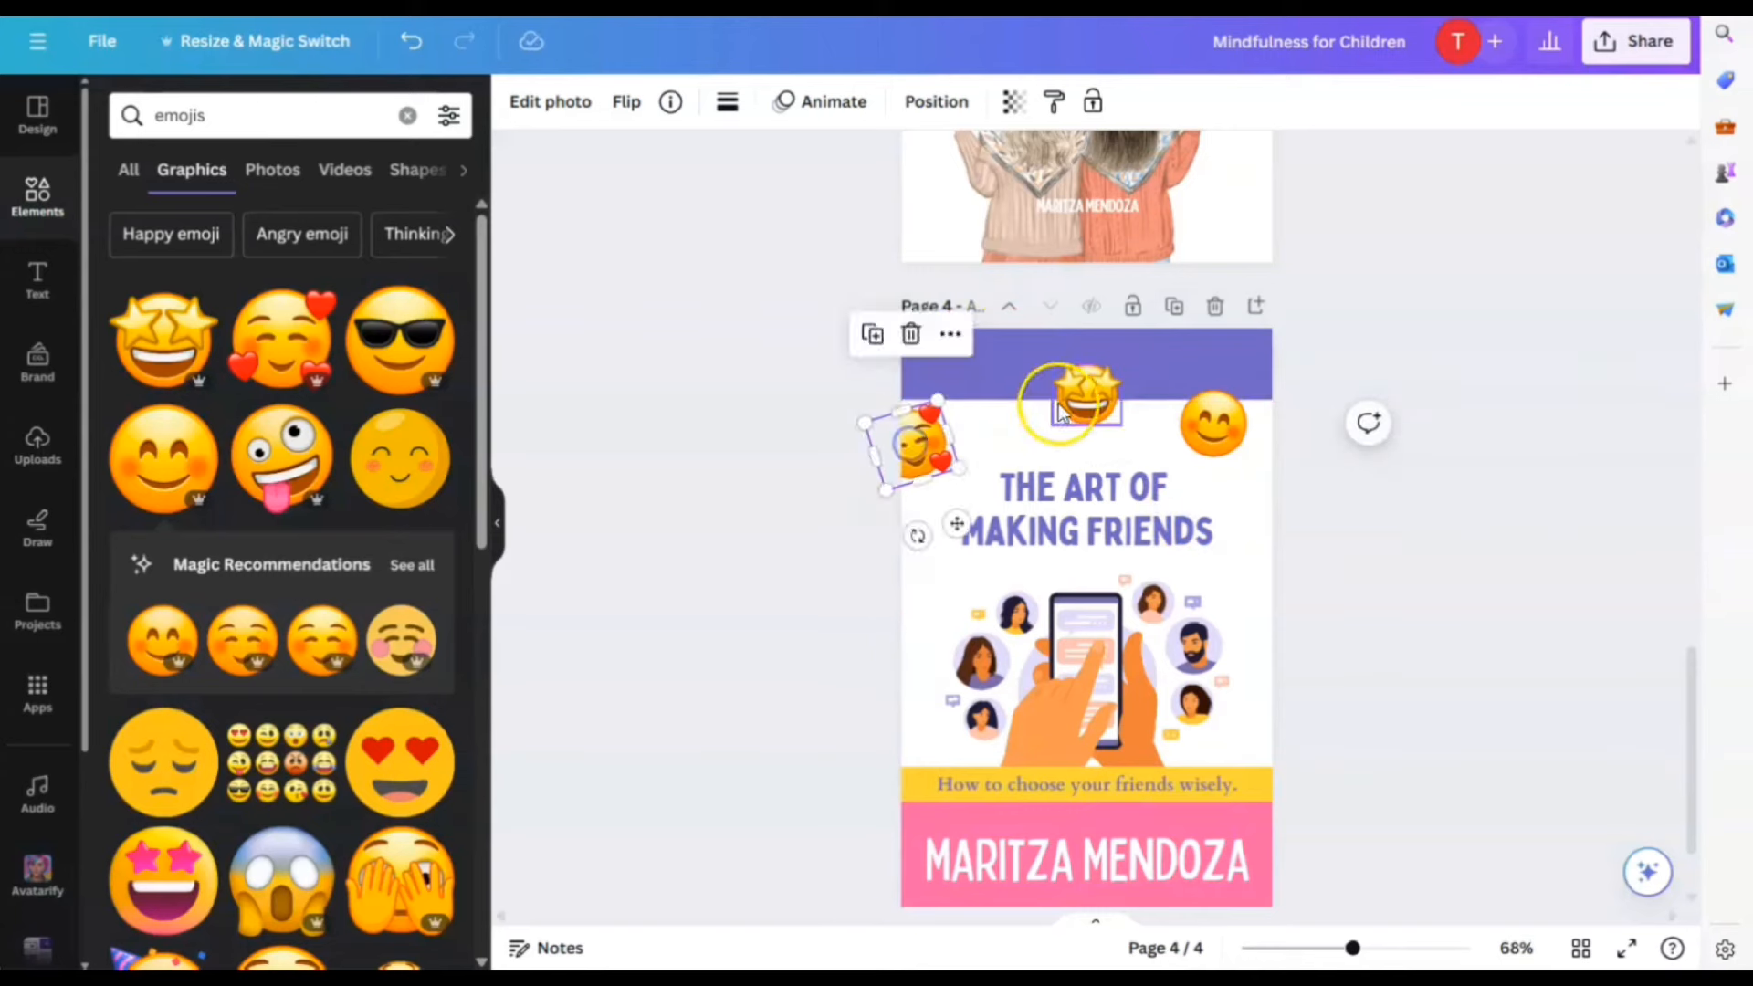
{"action": "left_click_drag", "start_coordinate": [1083, 400], "coordinate": [928, 654]}
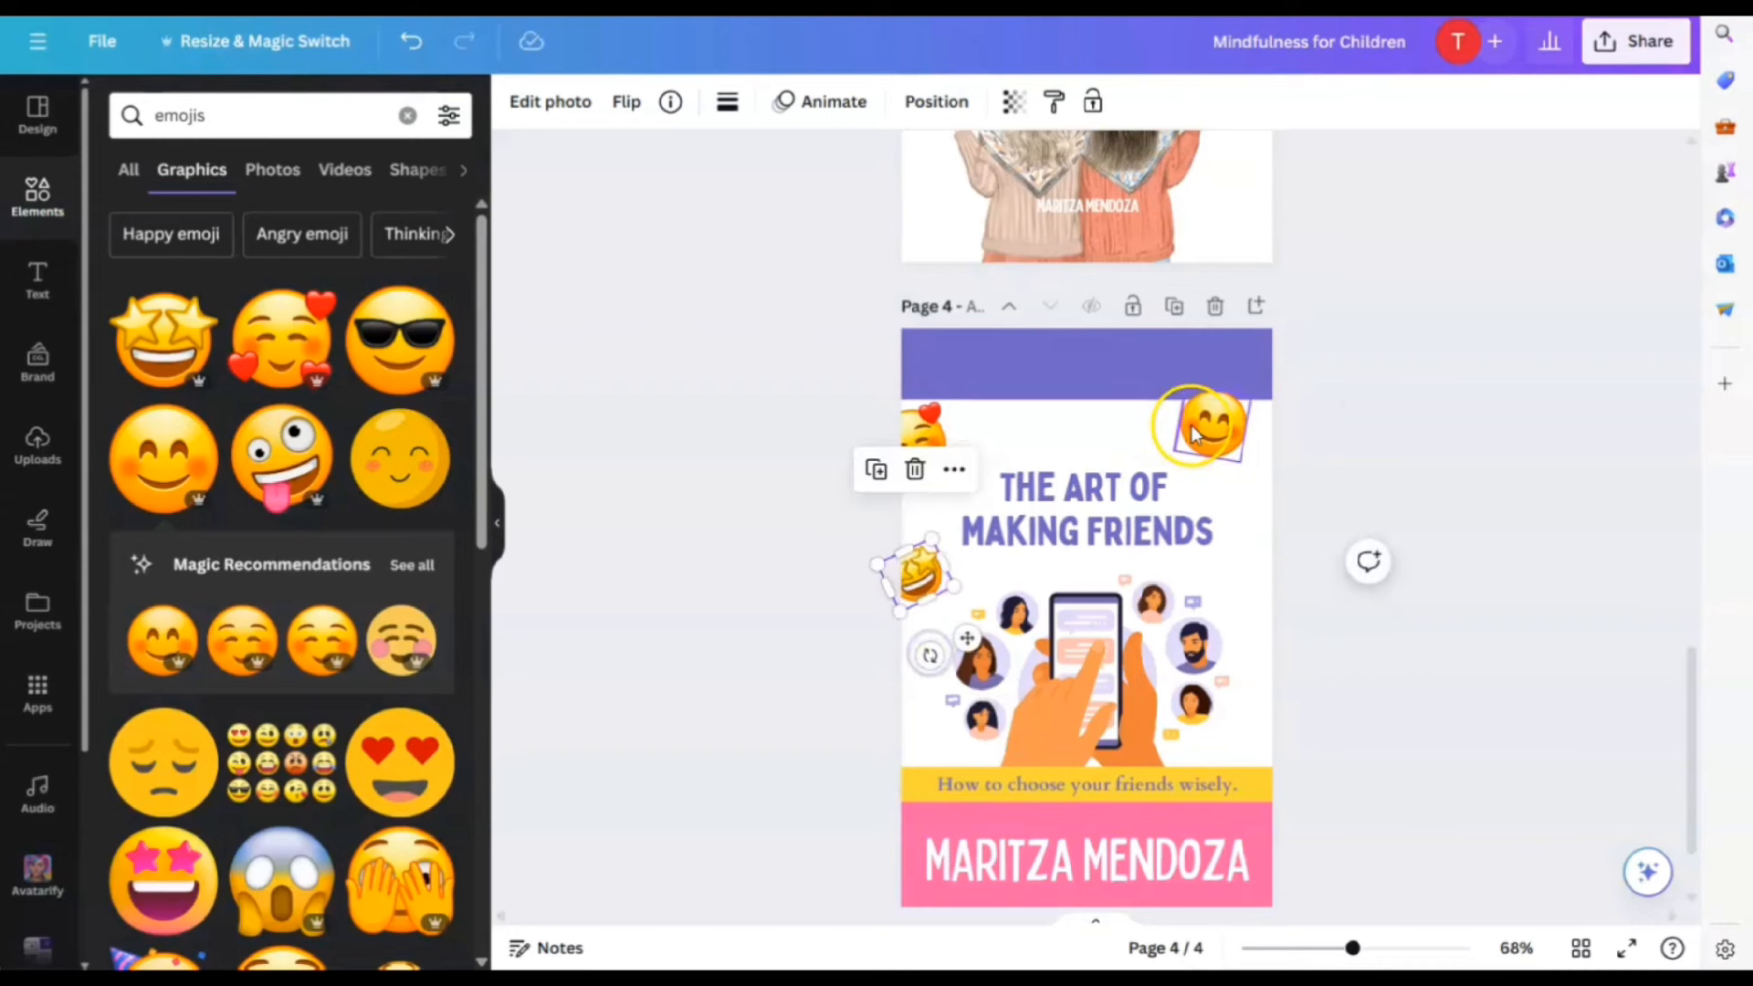
{"action": "left_click_drag", "start_coordinate": [1197, 426], "coordinate": [1239, 453]}
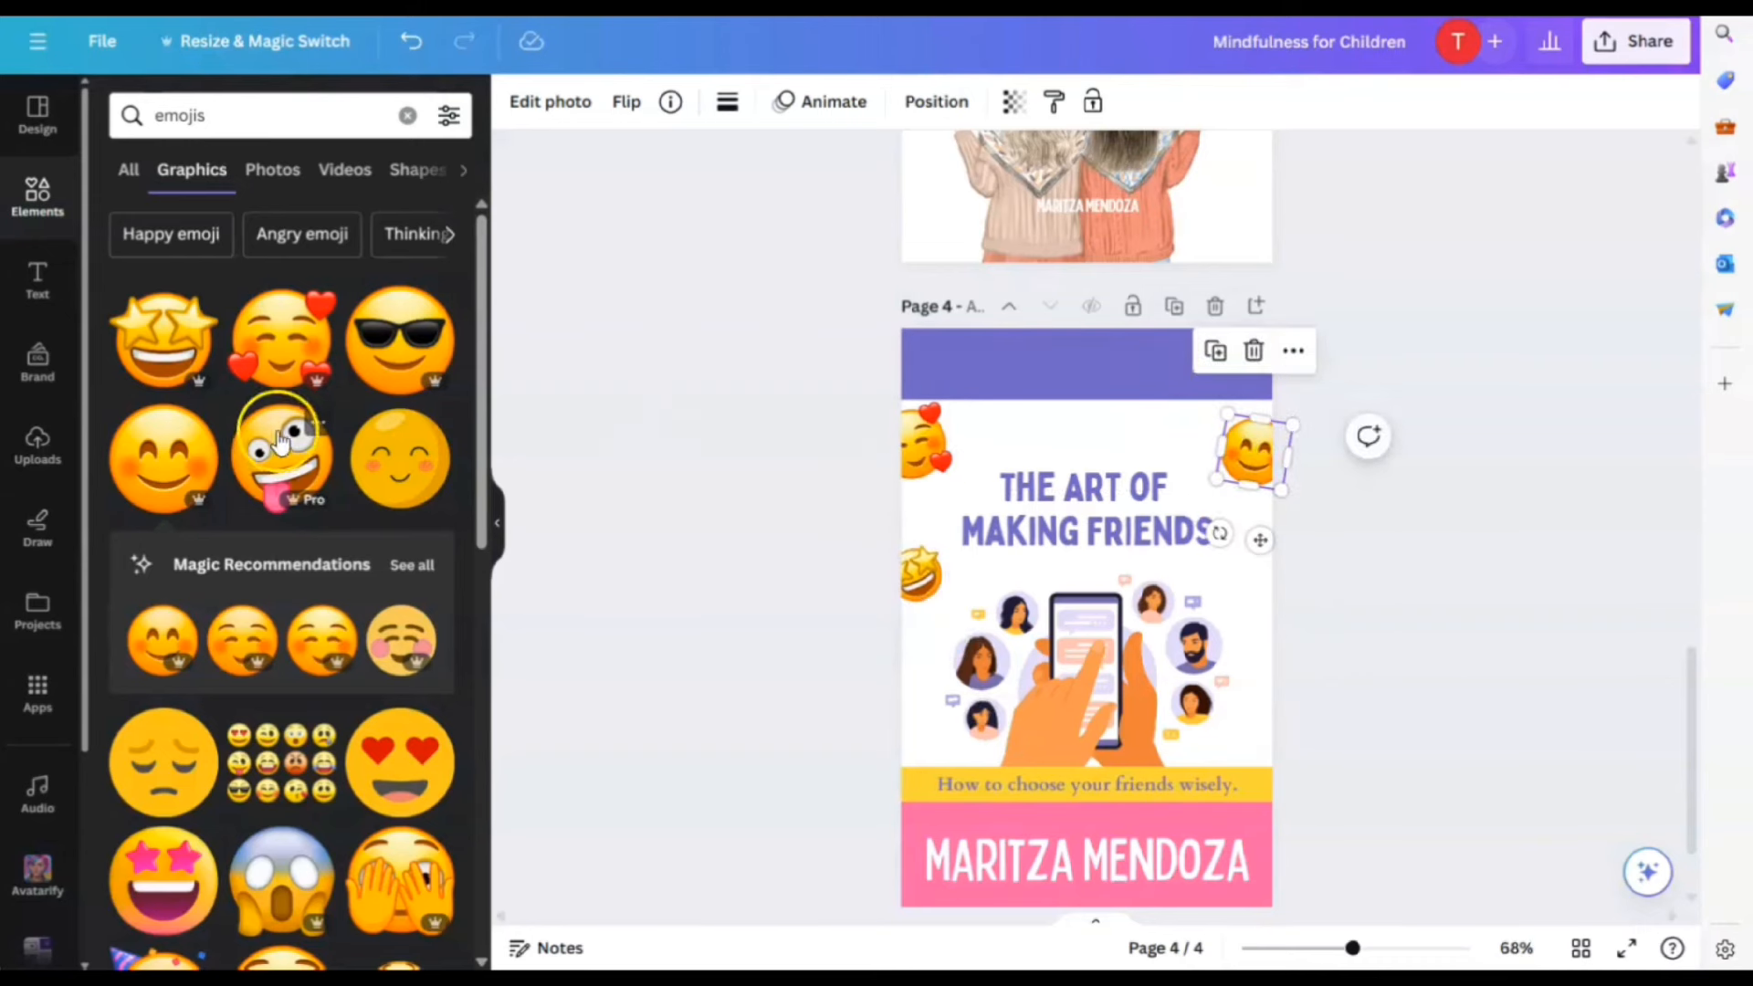
Add a shrunken crazy-face emoji at the page's right edge
{"action": "left_click", "coordinate": [282, 445]}
{"action": "left_click_drag", "start_coordinate": [1073, 593], "coordinate": [1105, 443]}
{"action": "left_click_drag", "start_coordinate": [1189, 401], "coordinate": [1130, 462]}
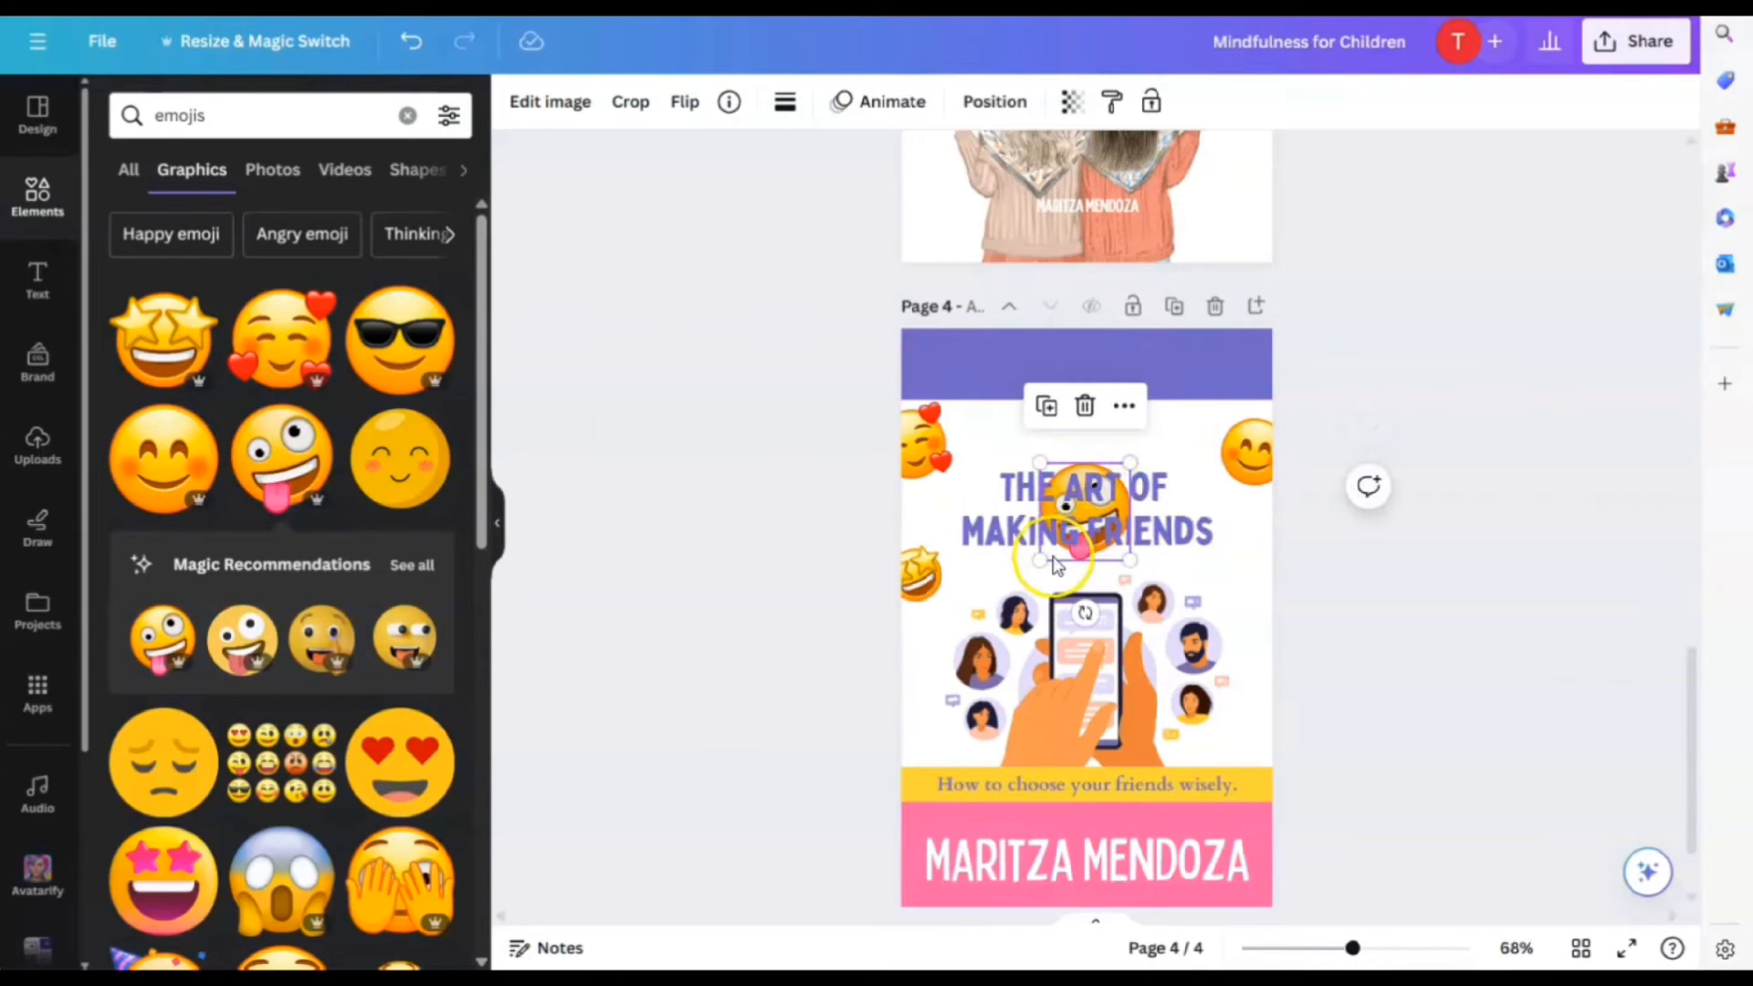
{"action": "left_click_drag", "start_coordinate": [1056, 564], "coordinate": [1232, 606]}
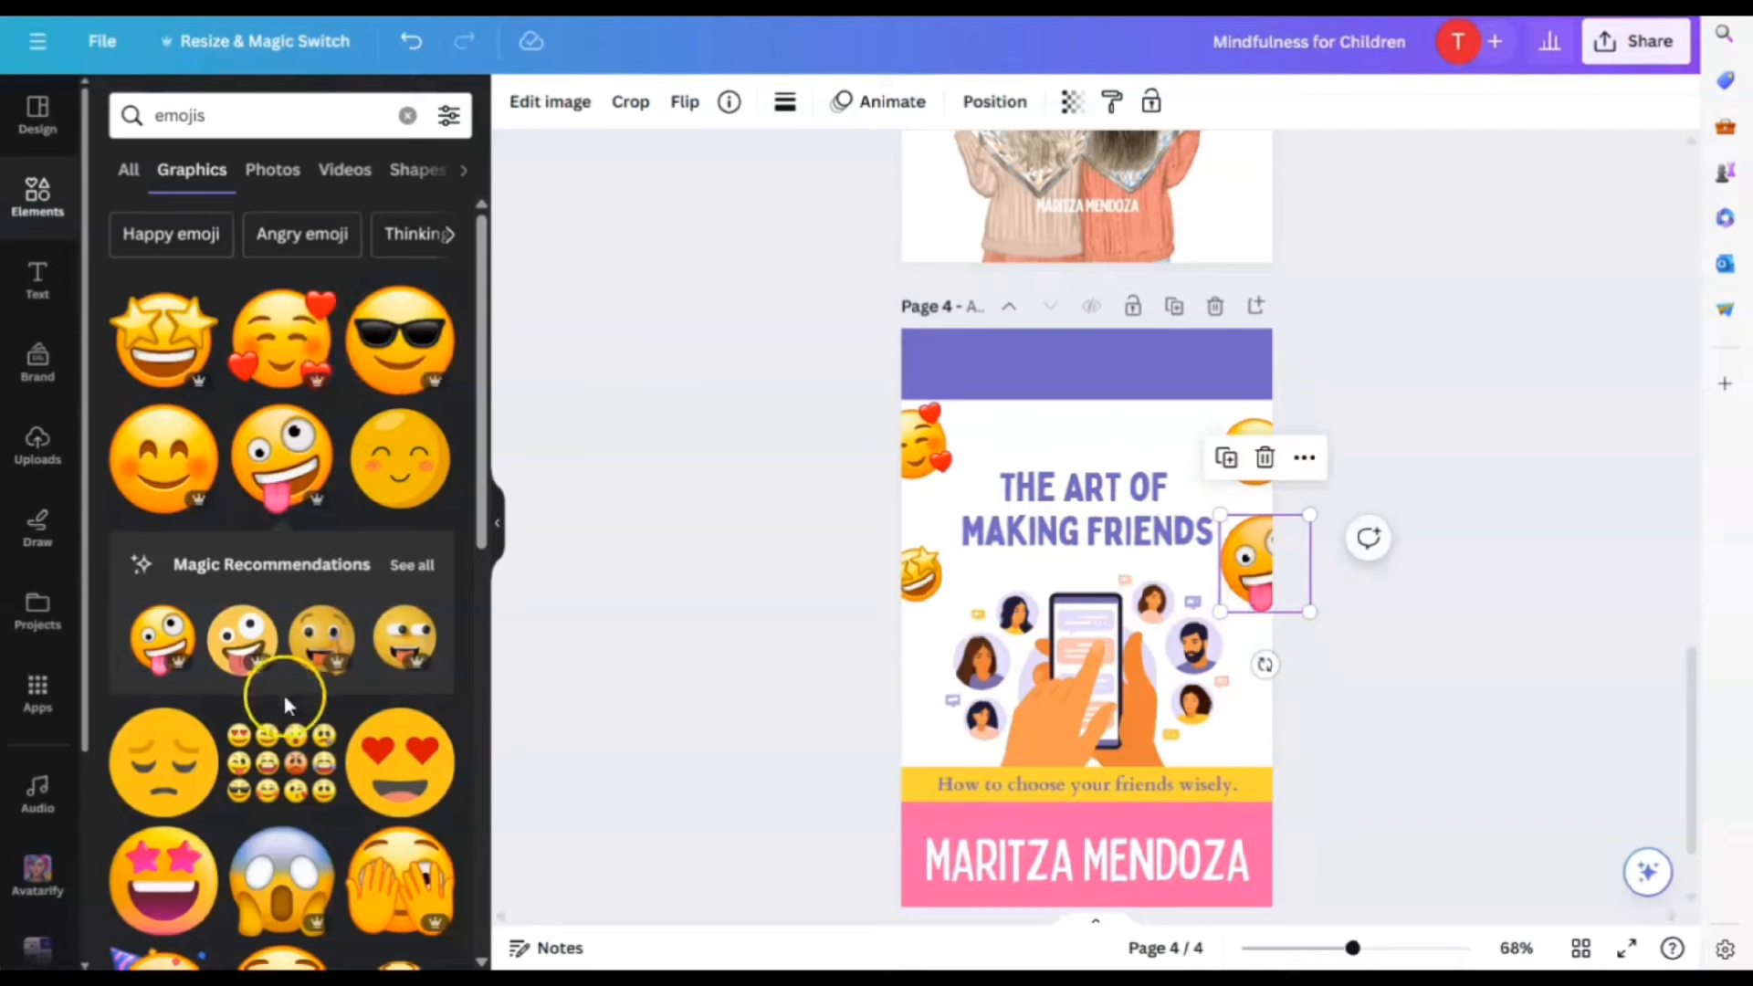
Add a star-eyes emoji and shrink it
{"action": "scroll", "coordinate": [275, 765], "scroll_direction": "down", "scroll_amount": 2}
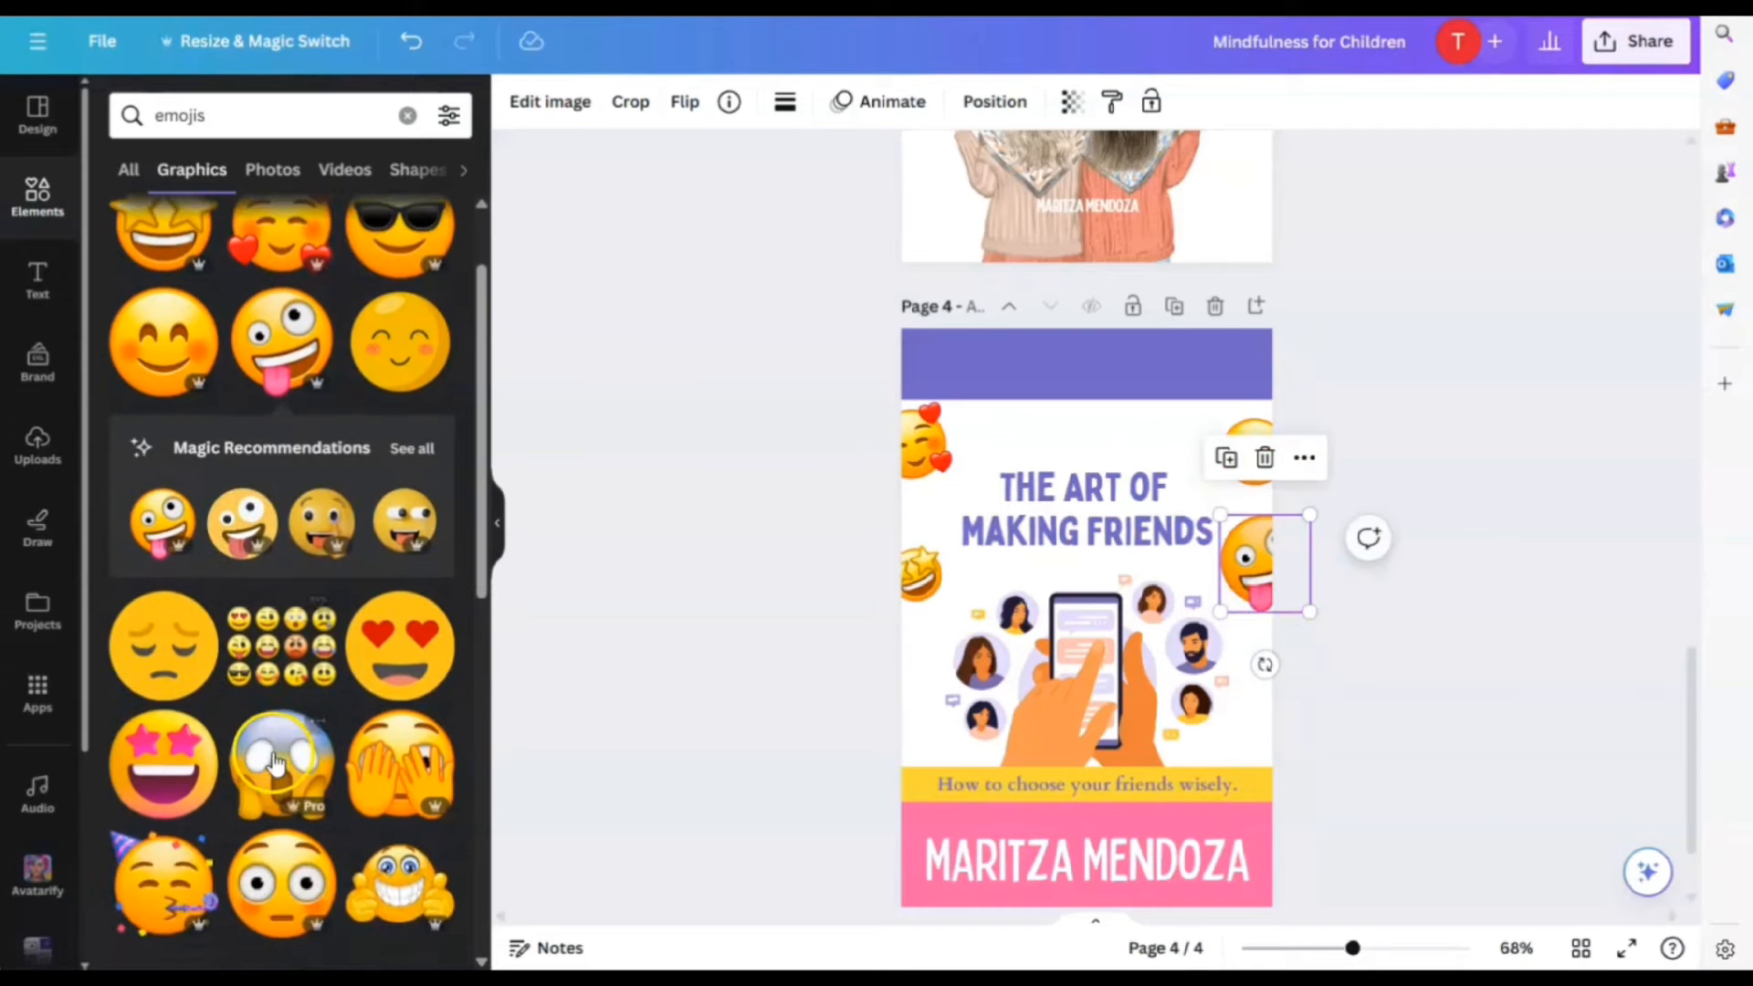
{"action": "left_click", "coordinate": [166, 780]}
{"action": "left_click_drag", "start_coordinate": [1232, 484], "coordinate": [1013, 696]}
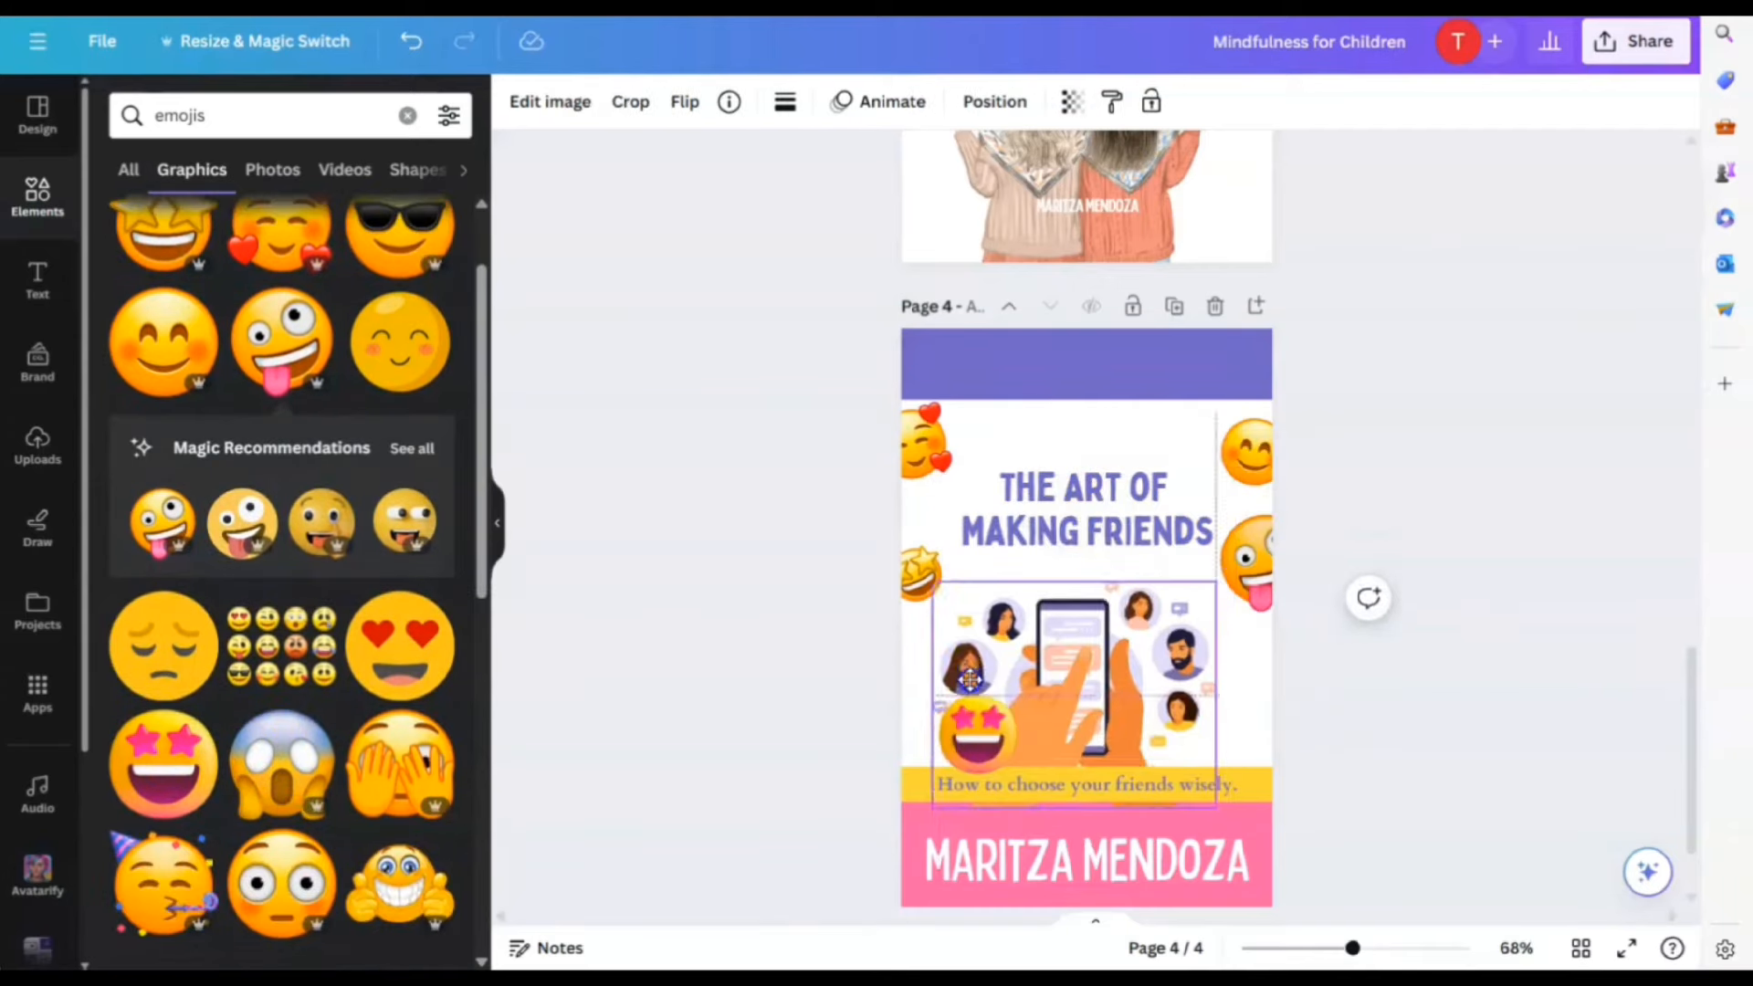
Undo three moves to restore the phone-and-friends illustration below the title
{"action": "left_click", "coordinate": [969, 678]}
{"action": "left_click", "coordinate": [412, 41]}
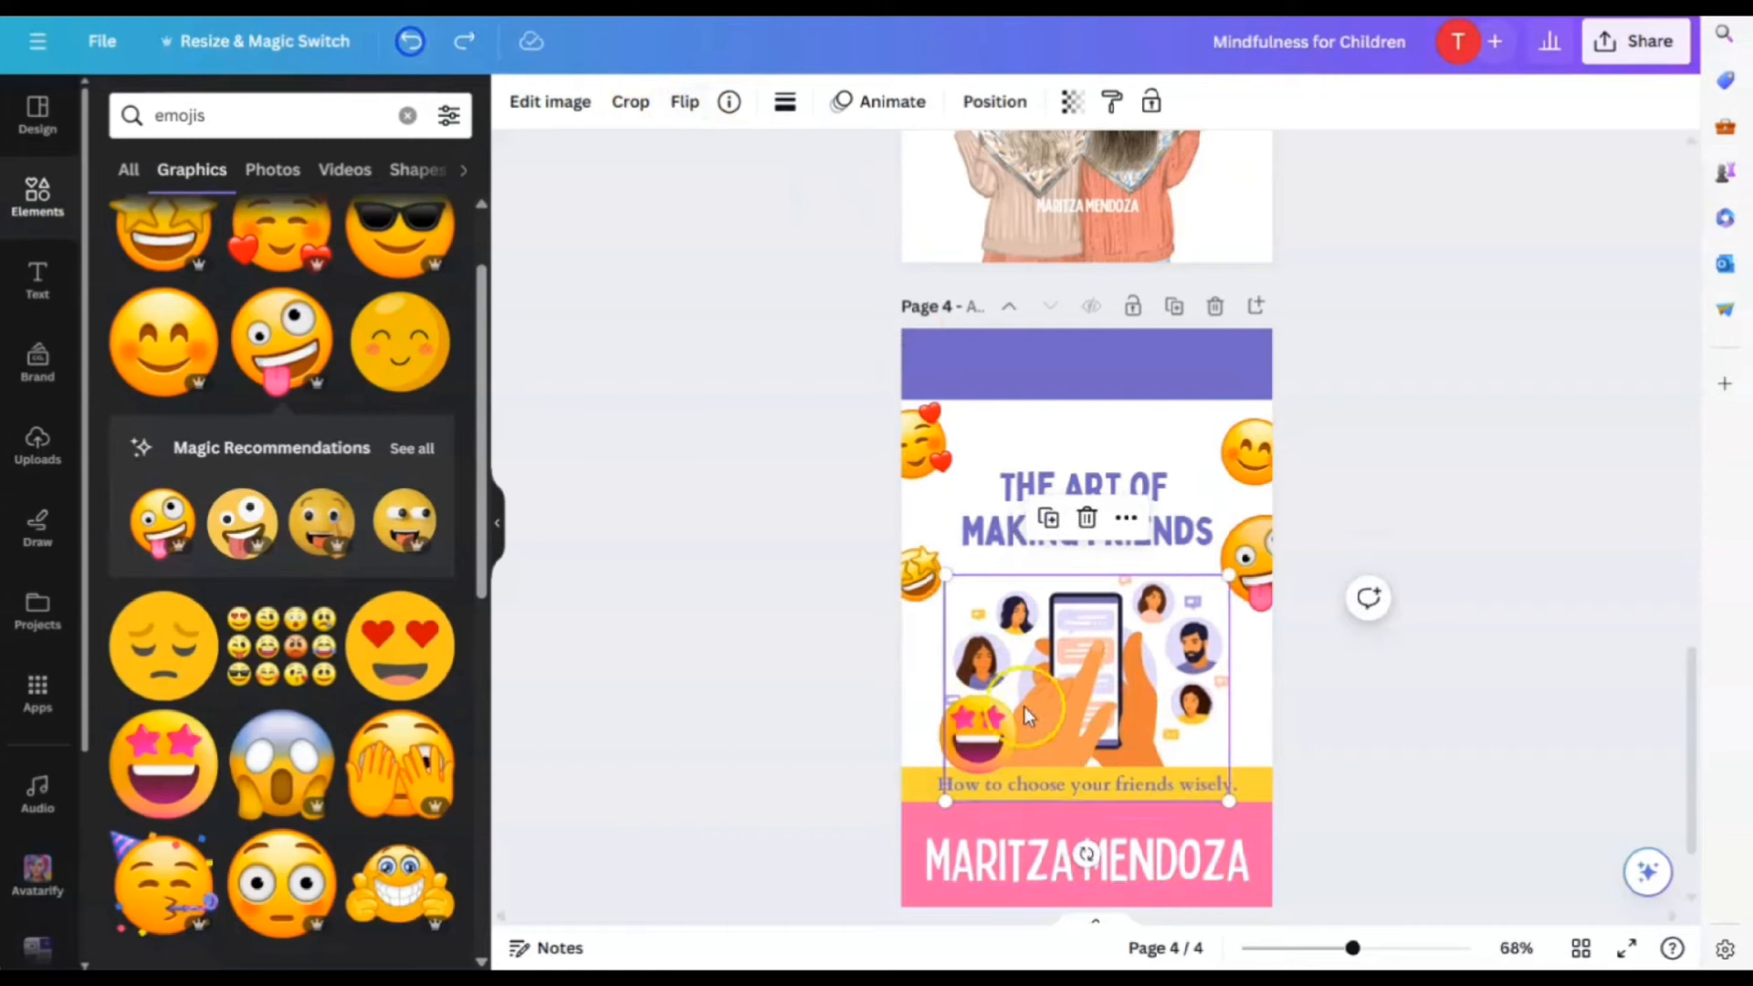
{"action": "left_click", "coordinate": [412, 41]}
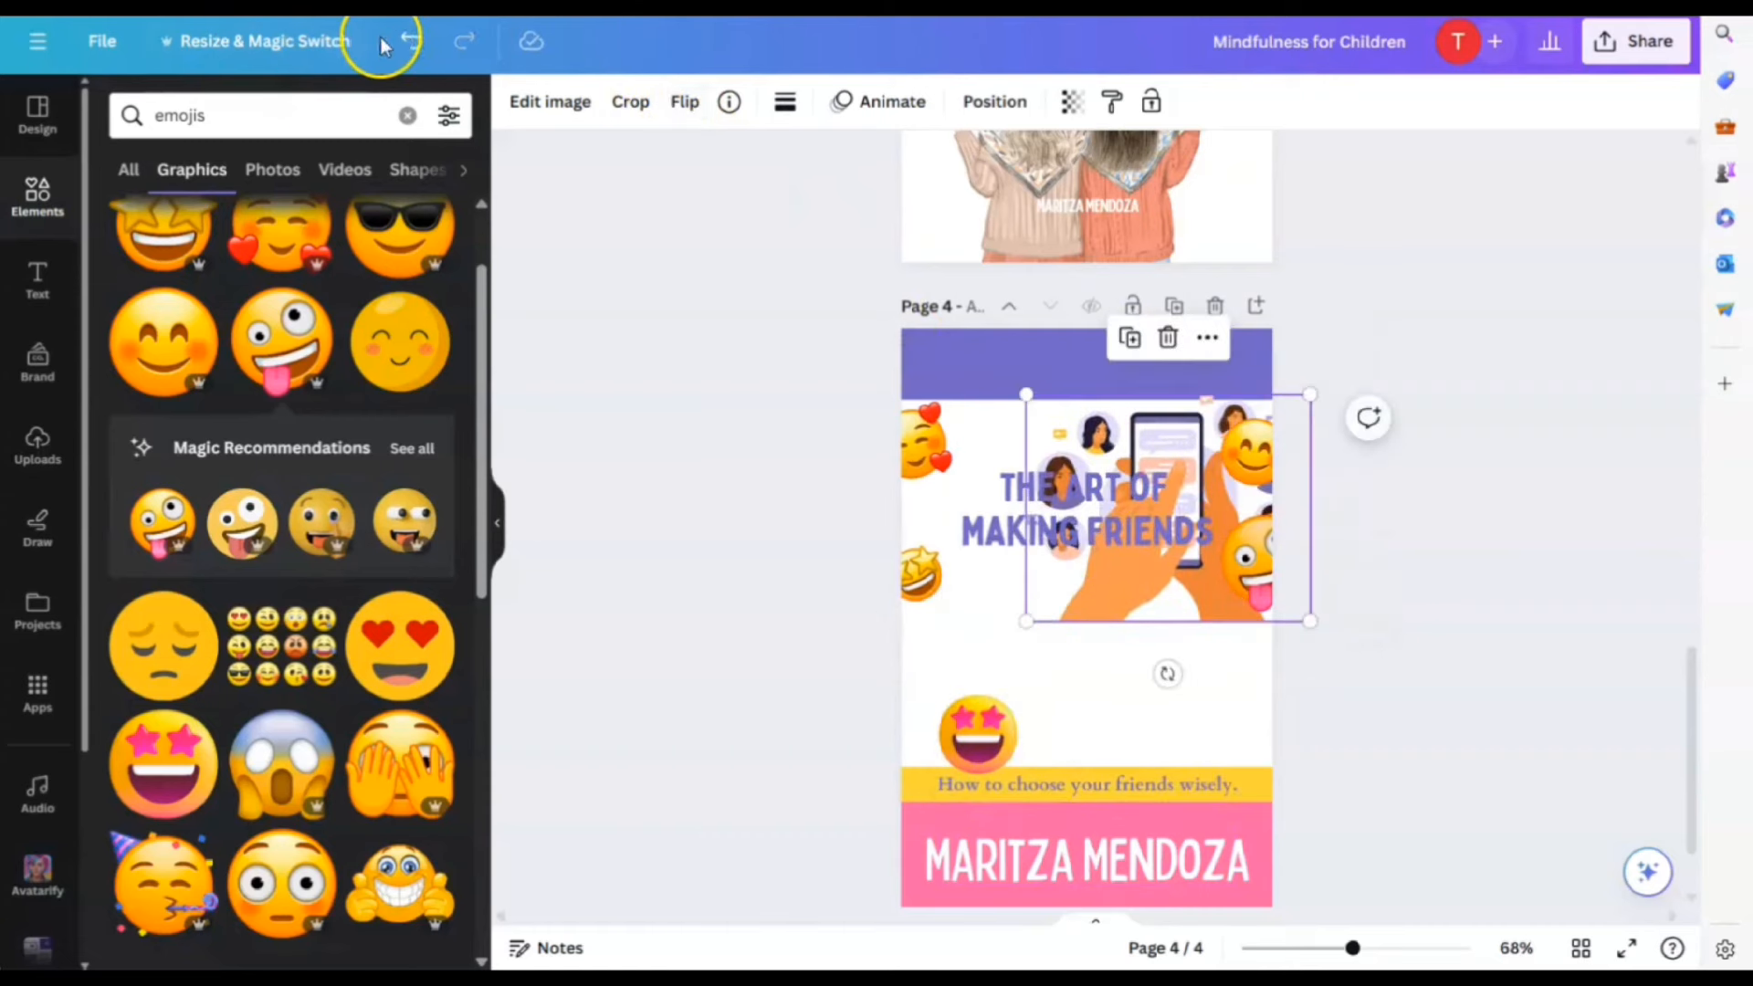
{"action": "left_click", "coordinate": [412, 41]}
Centre the star-eyes emoji above the title and enlarge the right-edge smiling emoji
{"action": "left_click", "coordinate": [975, 736]}
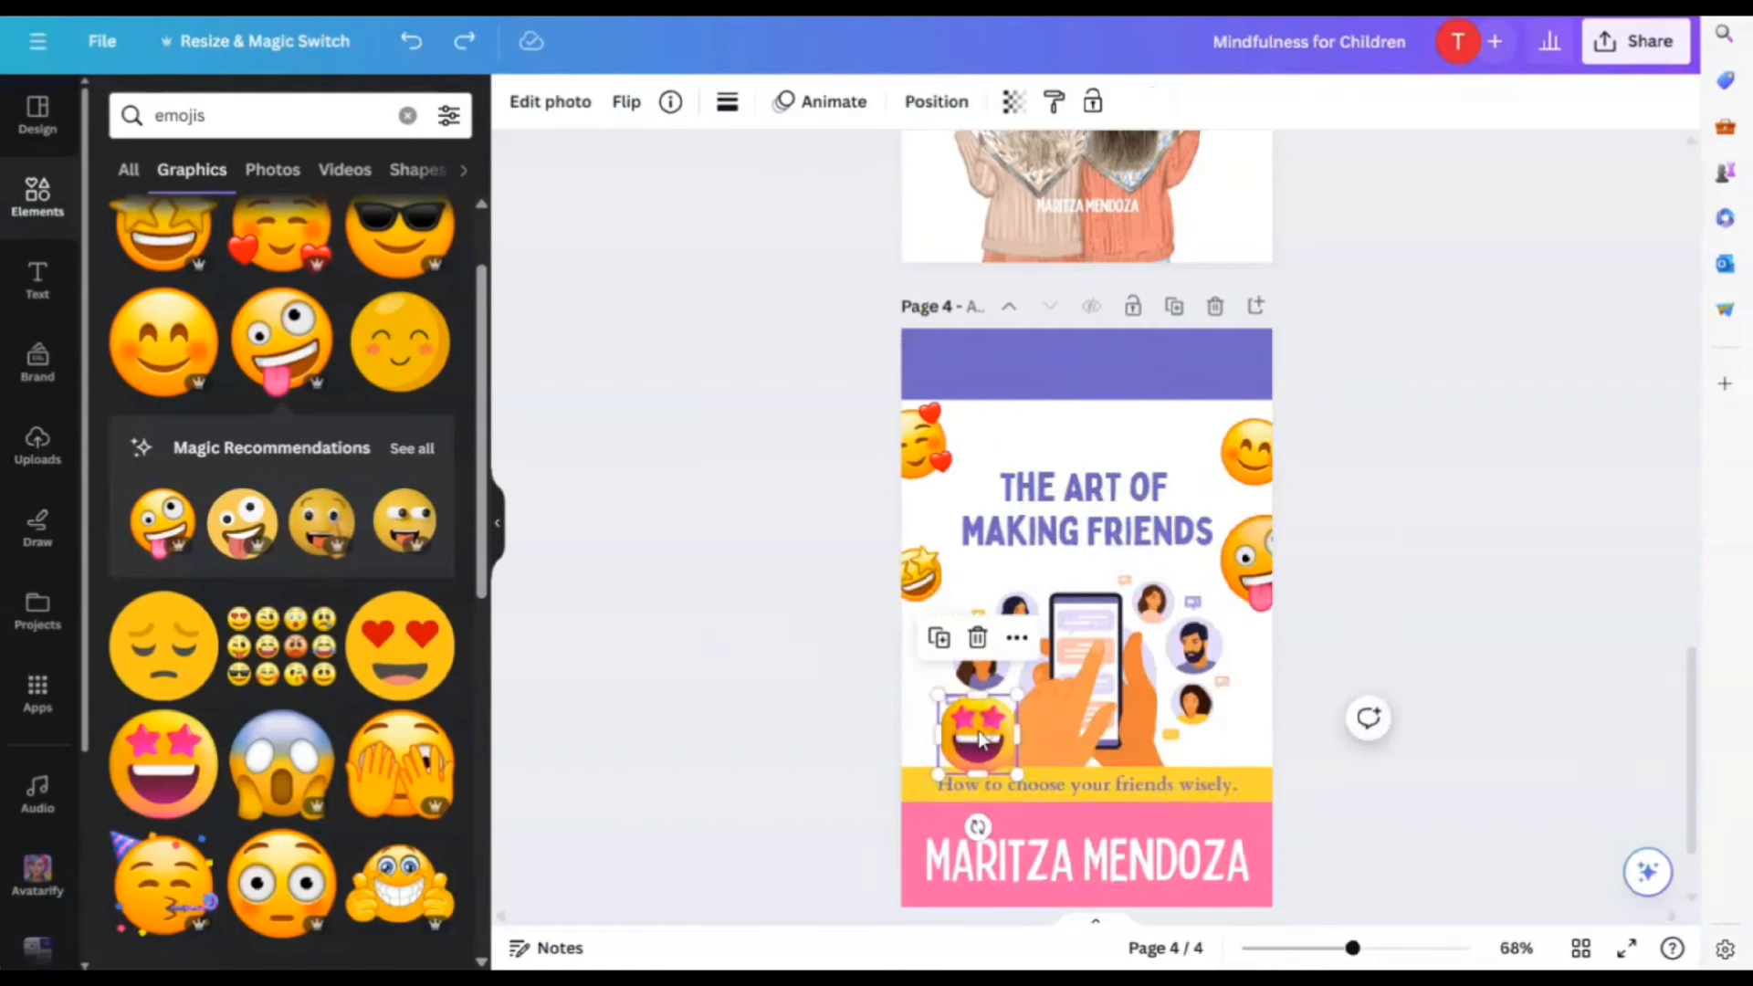
{"action": "left_click_drag", "start_coordinate": [974, 735], "coordinate": [1103, 417]}
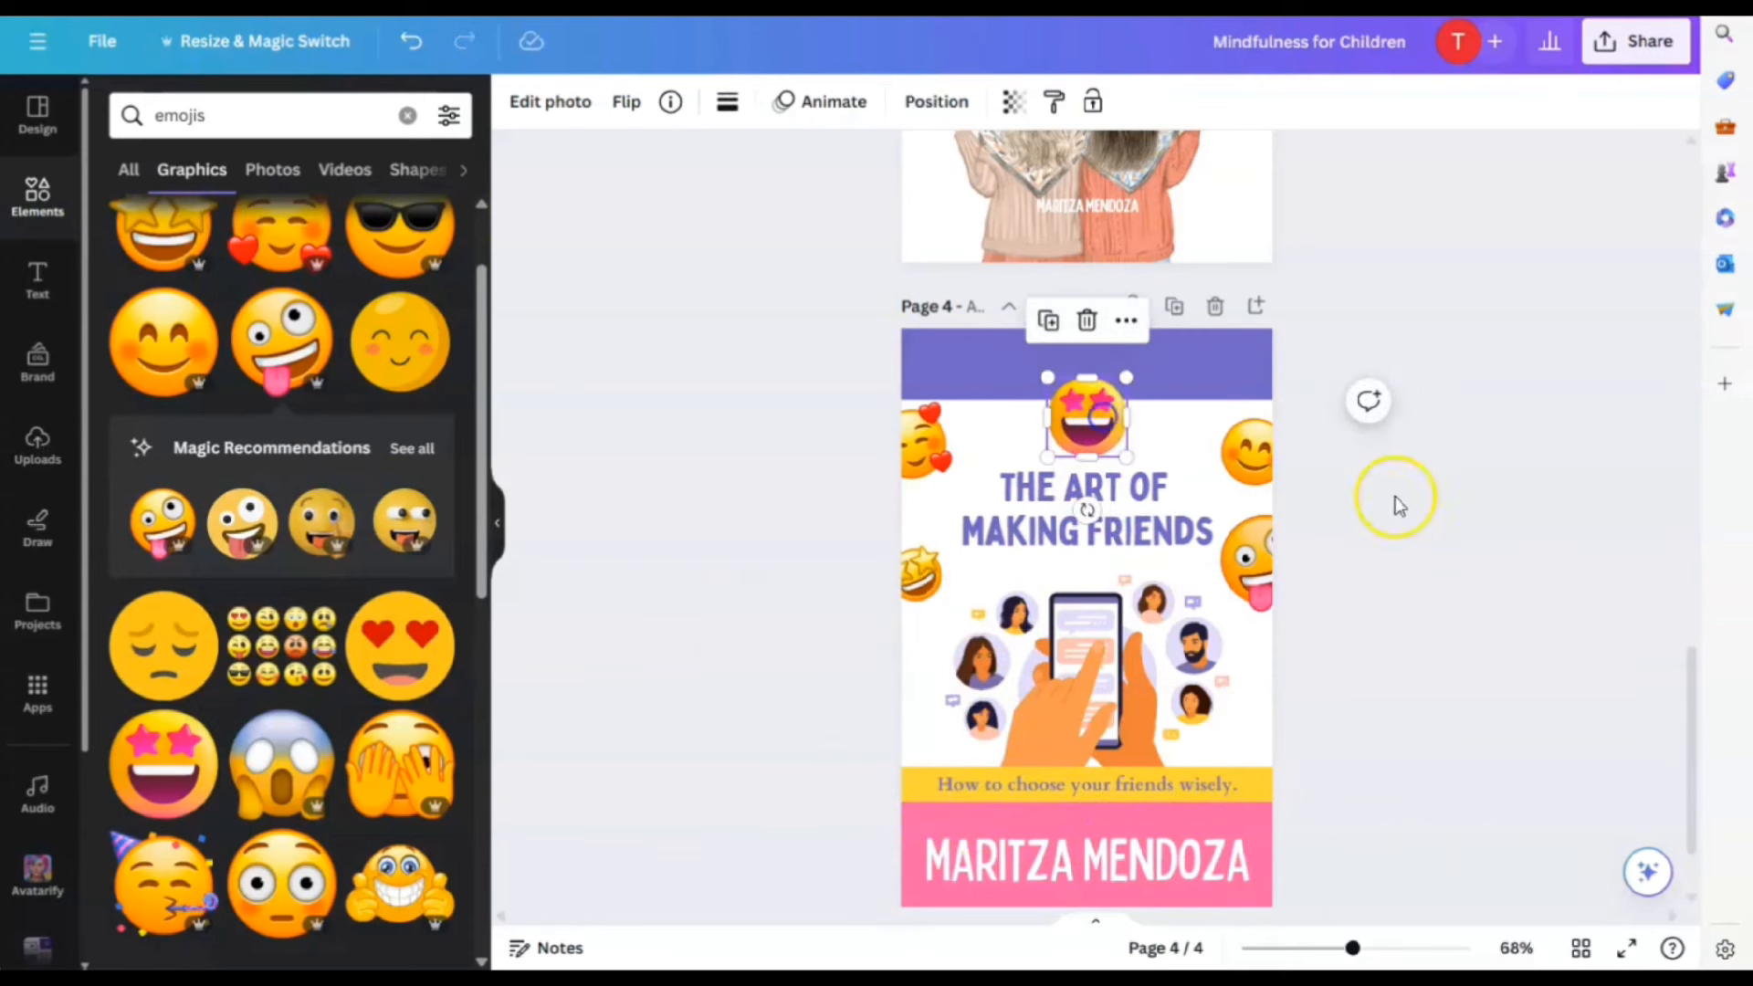
{"action": "left_click", "coordinate": [1393, 503]}
{"action": "left_click", "coordinate": [1246, 445]}
{"action": "mouse_move", "coordinate": [1223, 405]}
{"action": "left_mouse_down"}
{"action": "mouse_move", "coordinate": [1193, 387]}
{"action": "mouse_move", "coordinate": [1208, 406]}
{"action": "left_mouse_up"}
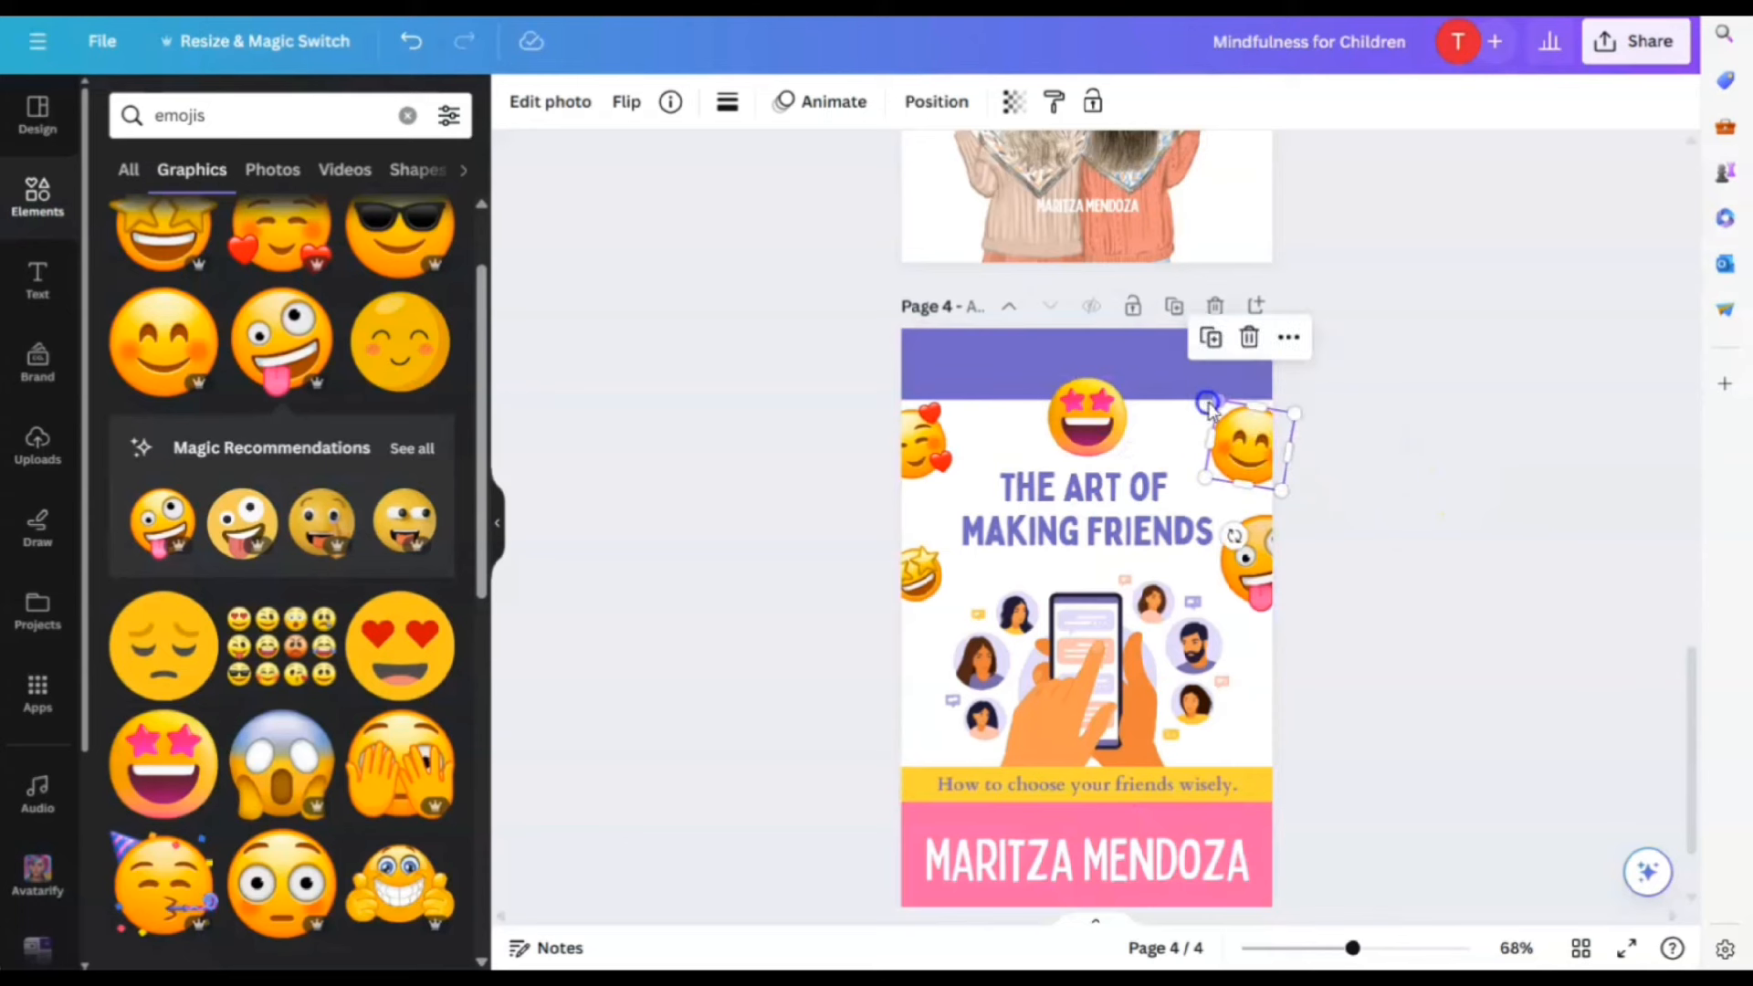
{"action": "left_click", "coordinate": [1492, 575]}
Copy the 'How to choose your friends wisely' subtitle into the top band in white
{"action": "left_click", "coordinate": [1183, 784]}
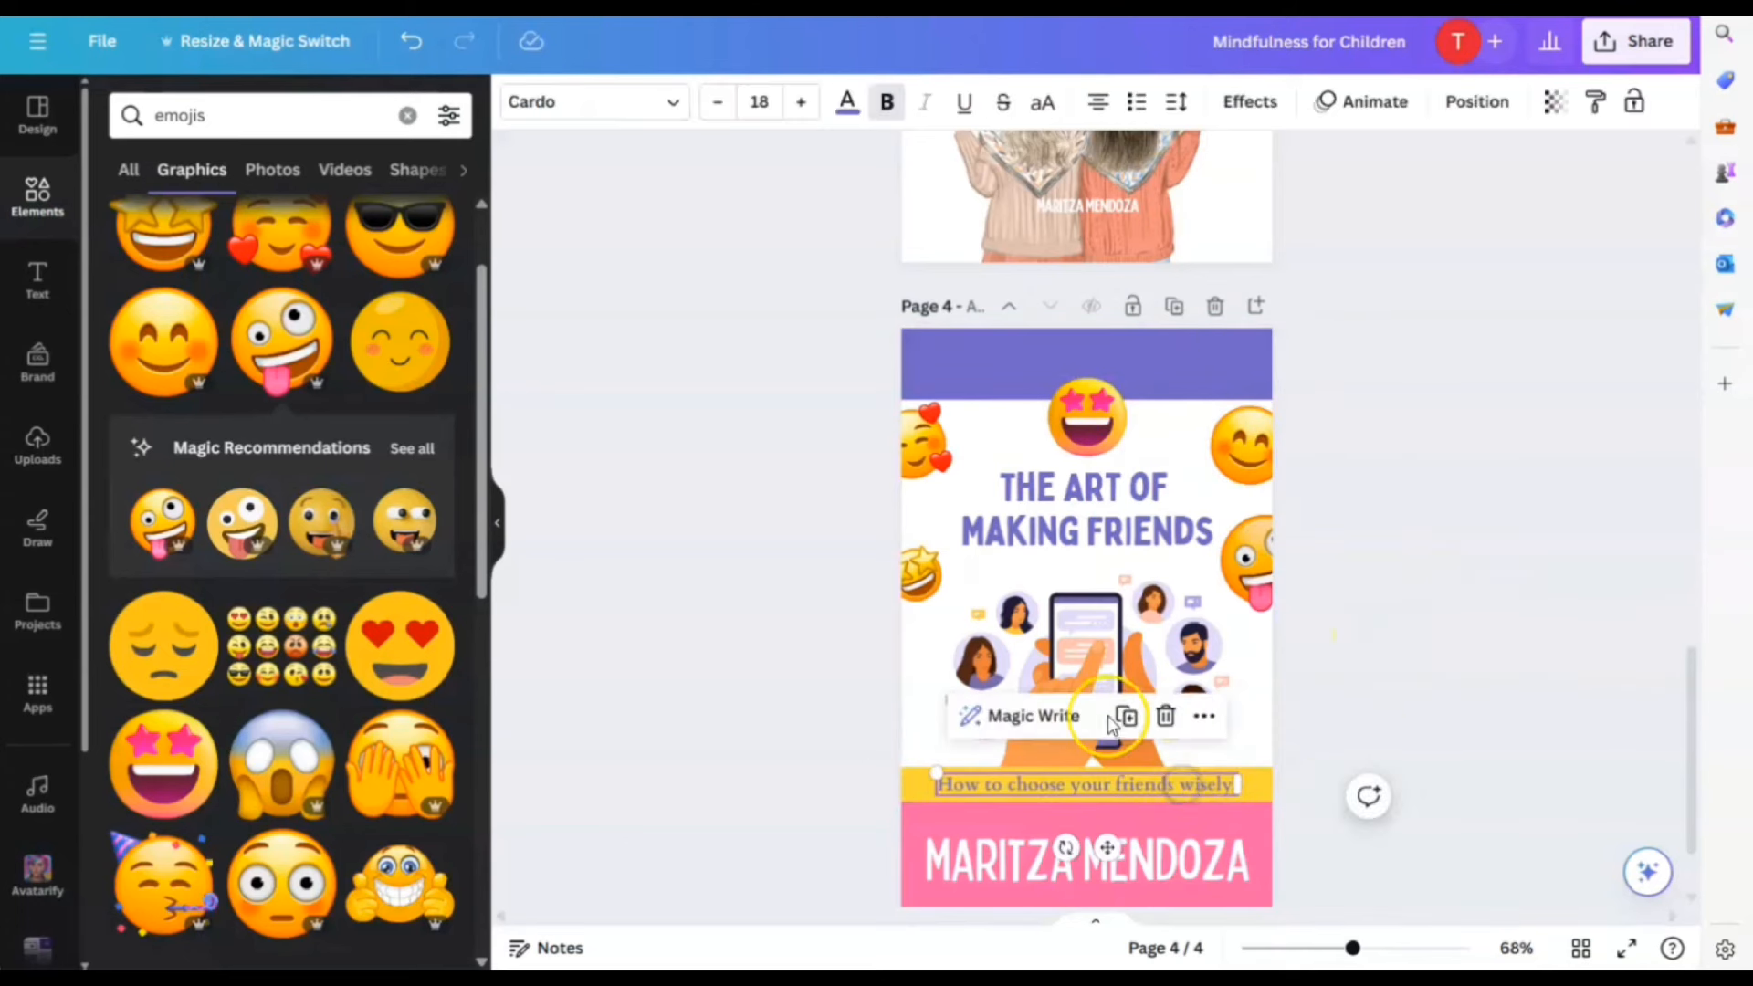
{"action": "left_click_drag", "start_coordinate": [1108, 785], "coordinate": [1107, 357]}
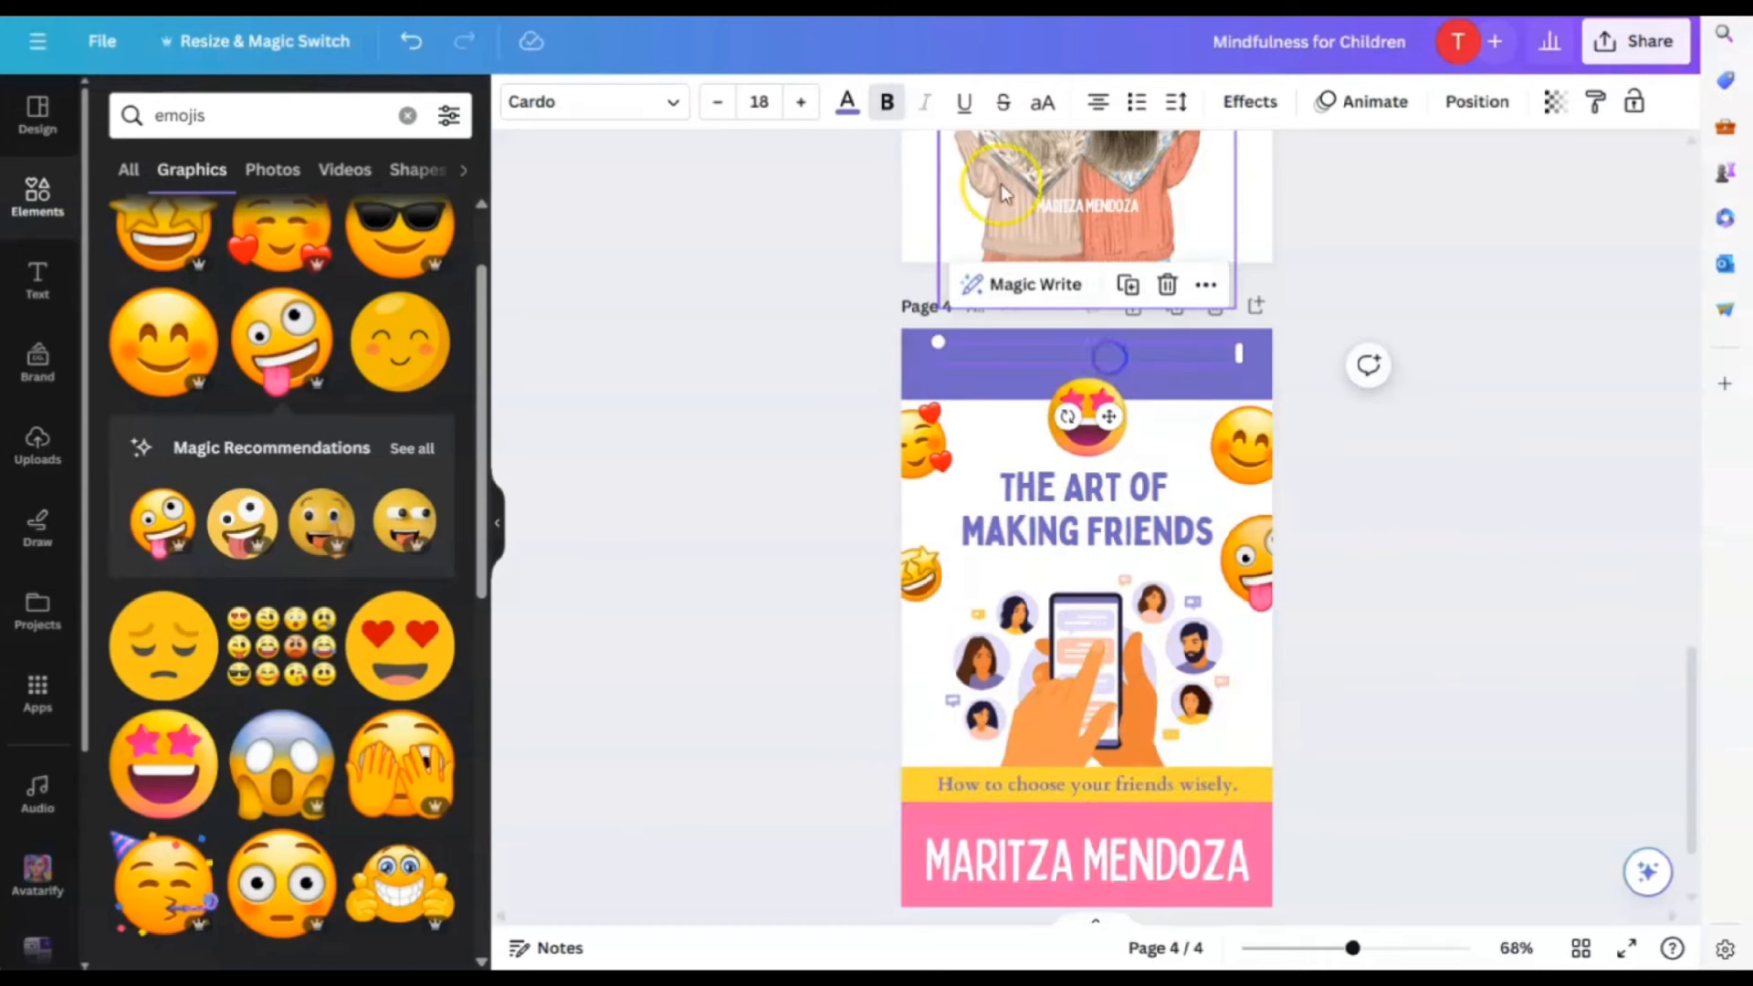
{"action": "left_click", "coordinate": [847, 101]}
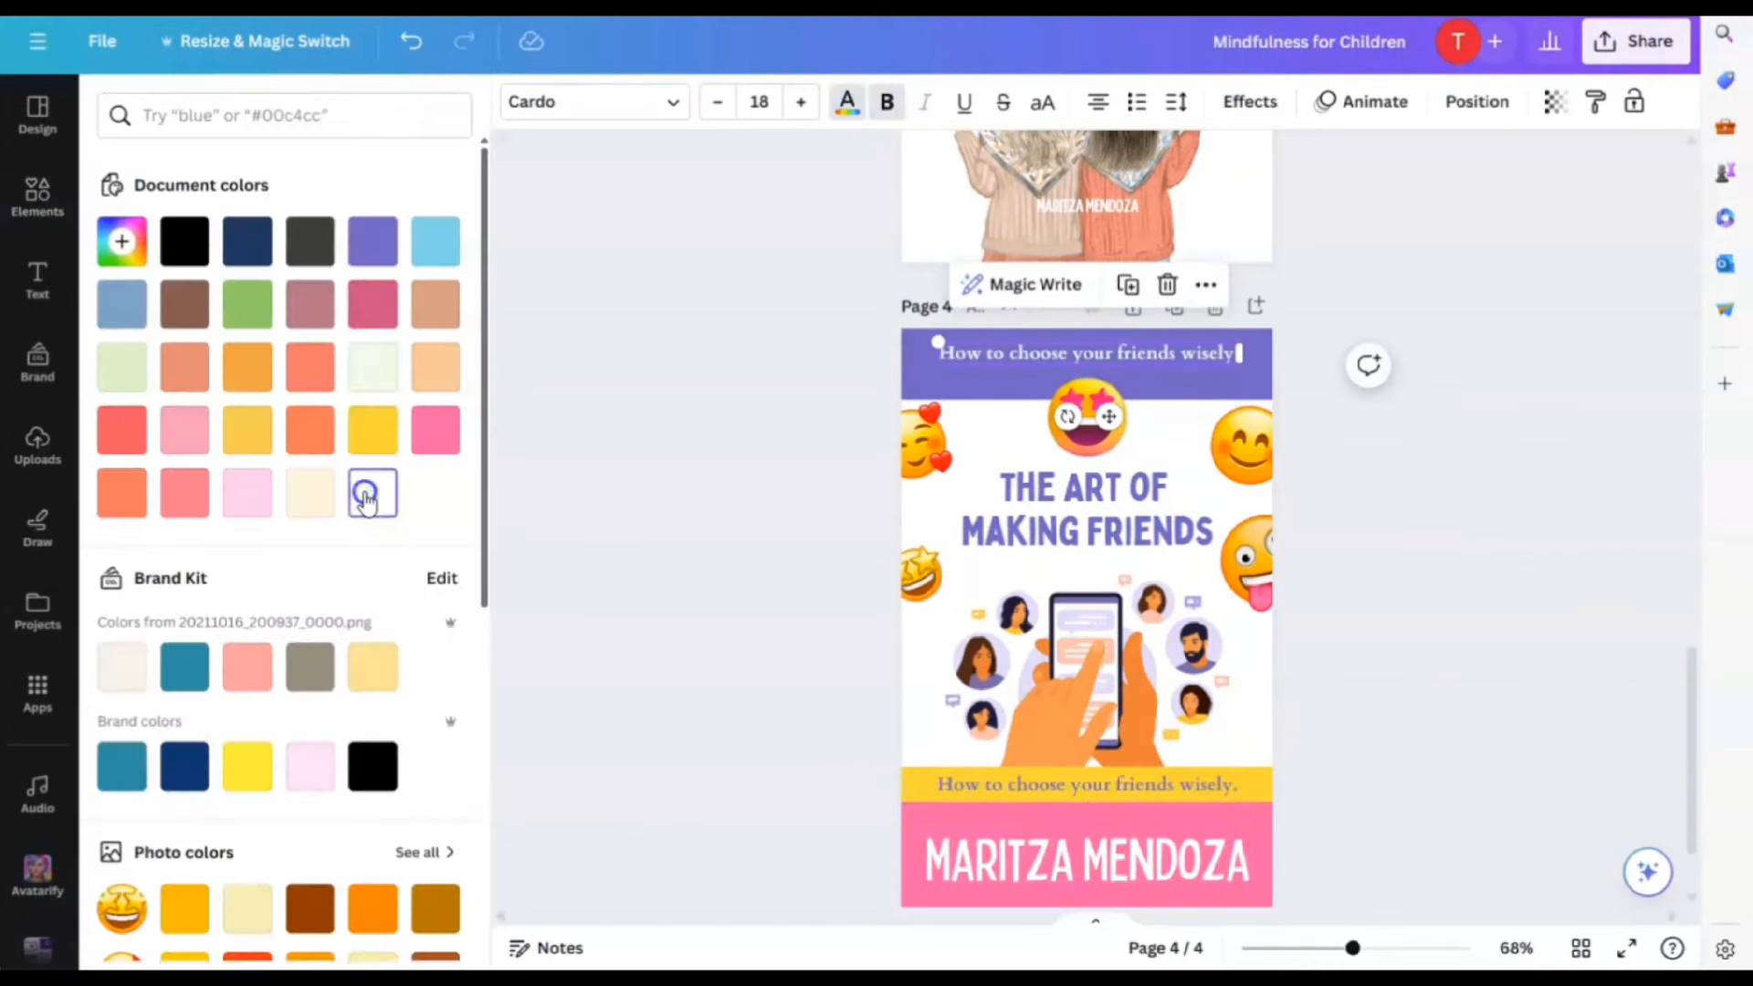
{"action": "left_click", "coordinate": [371, 491]}
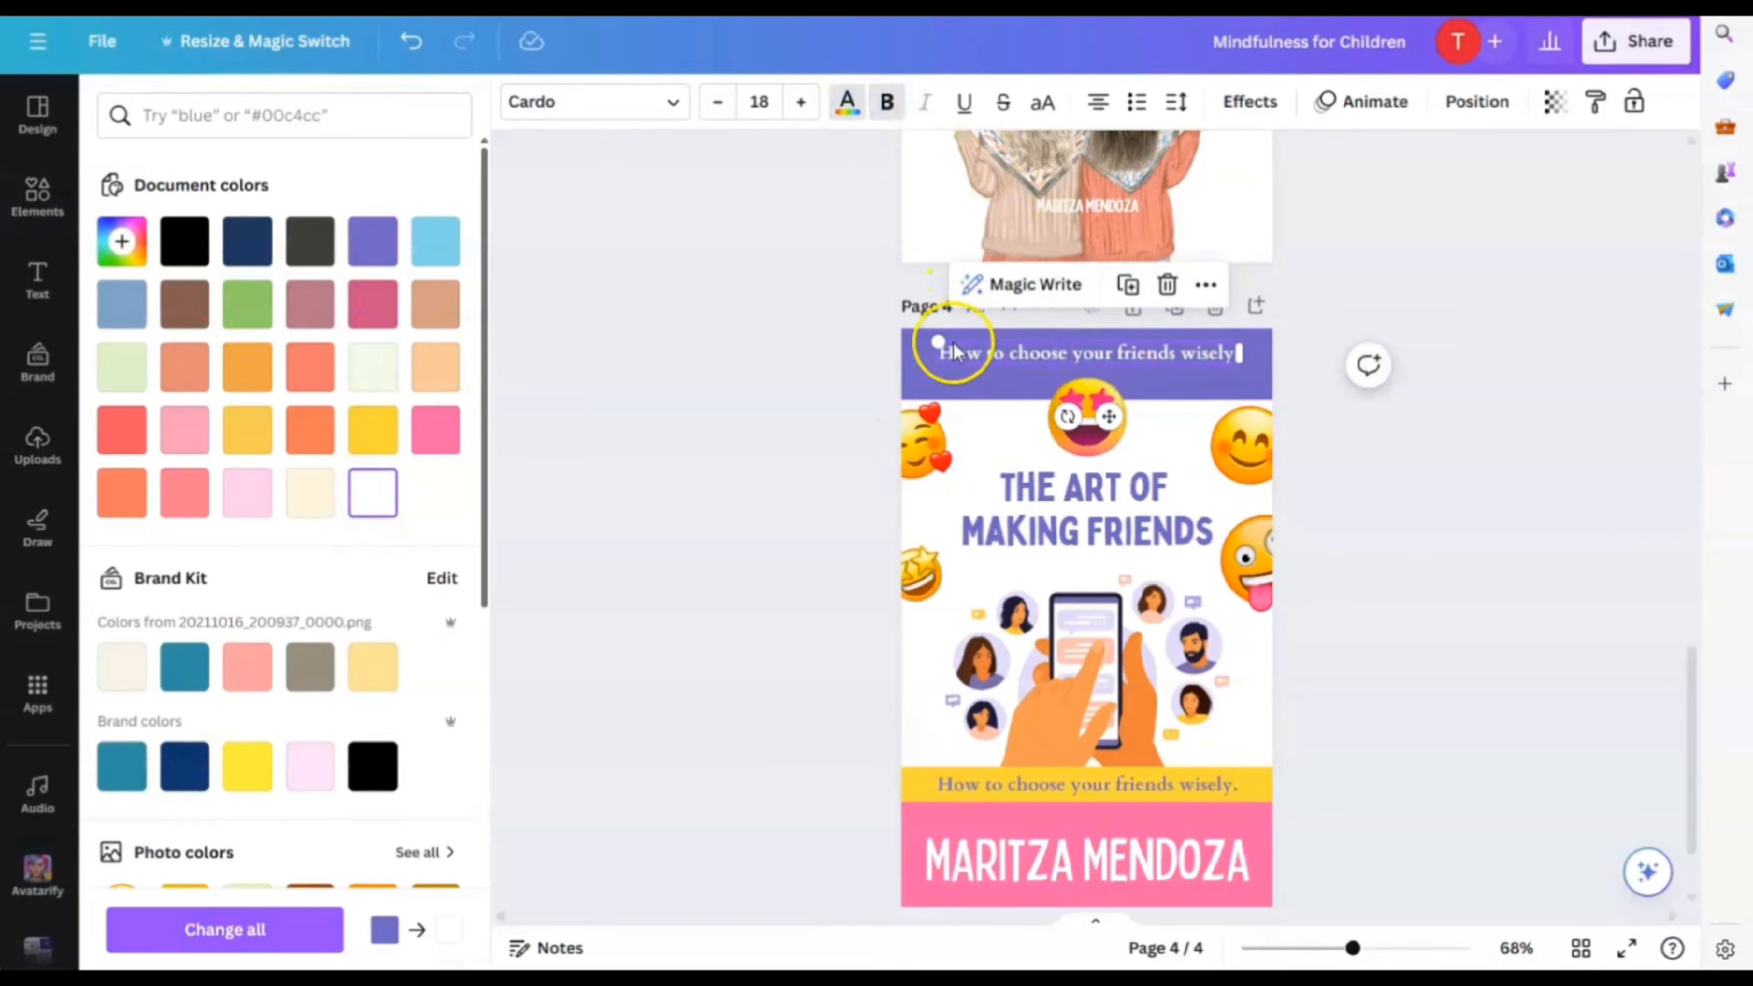
Shrink the copied text, replace it with 'Because everyone needs a friend.', and centre it
{"action": "left_click_drag", "start_coordinate": [940, 343], "coordinate": [981, 349]}
{"action": "left_click_drag", "start_coordinate": [1128, 358], "coordinate": [1130, 367]}
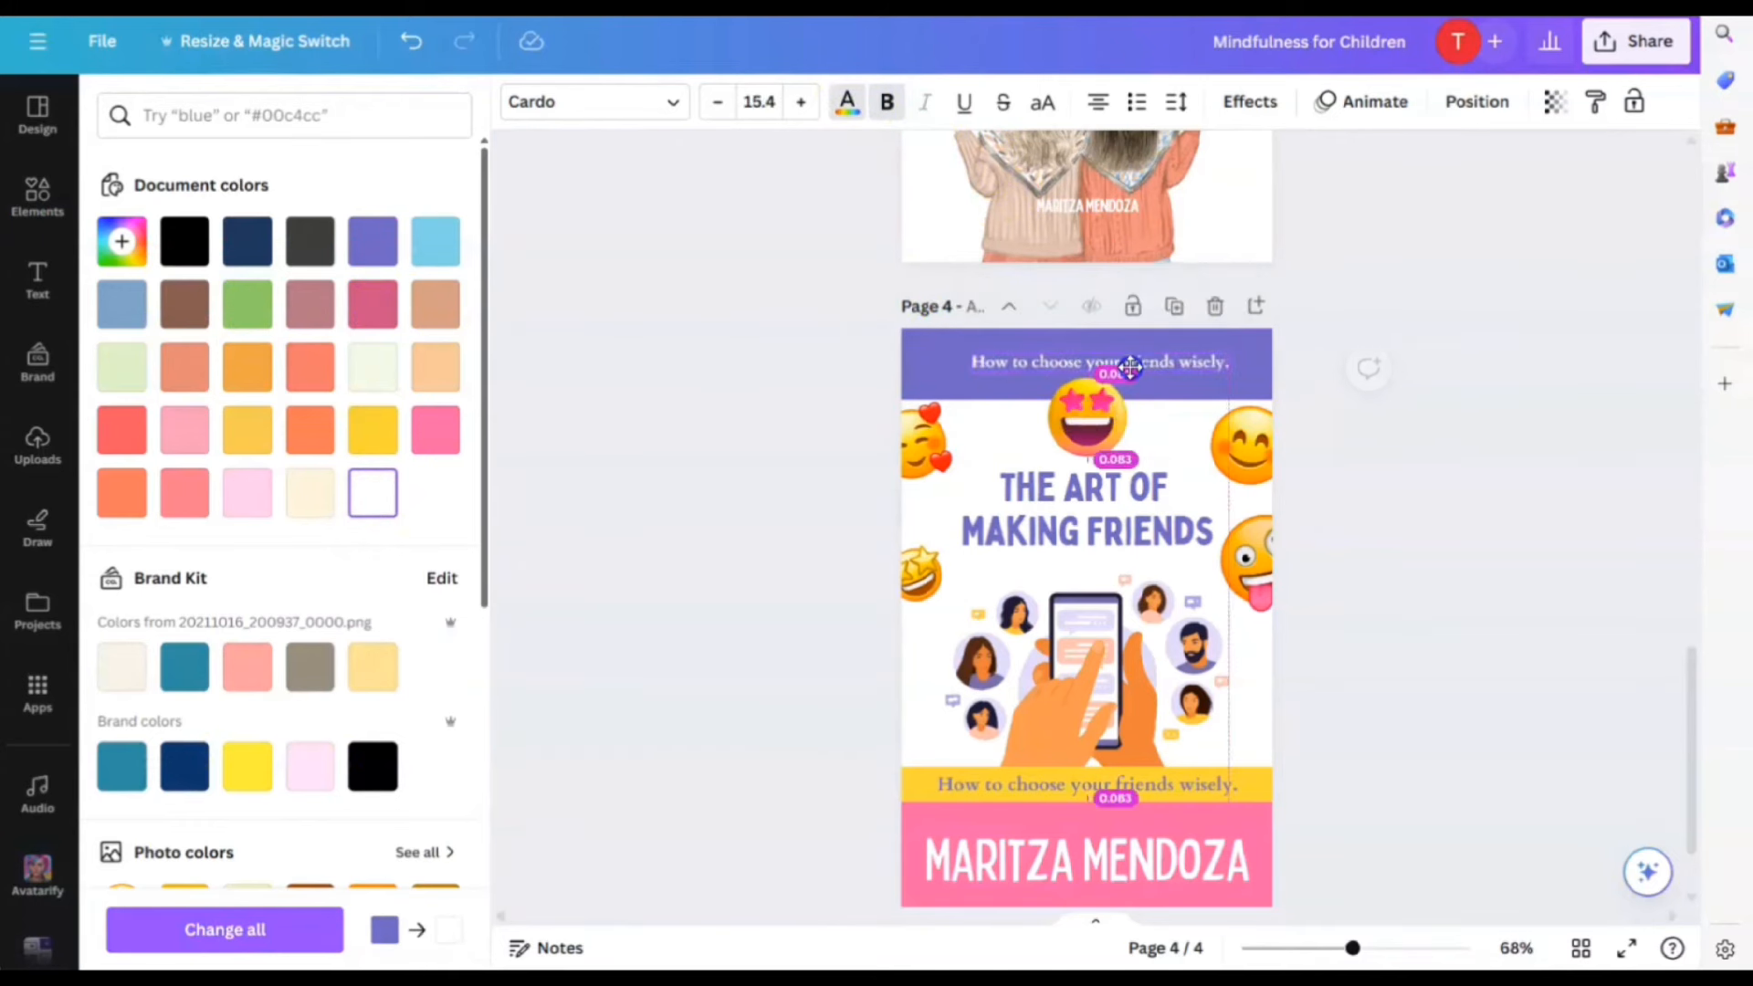
{"action": "double_click", "coordinate": [1128, 369]}
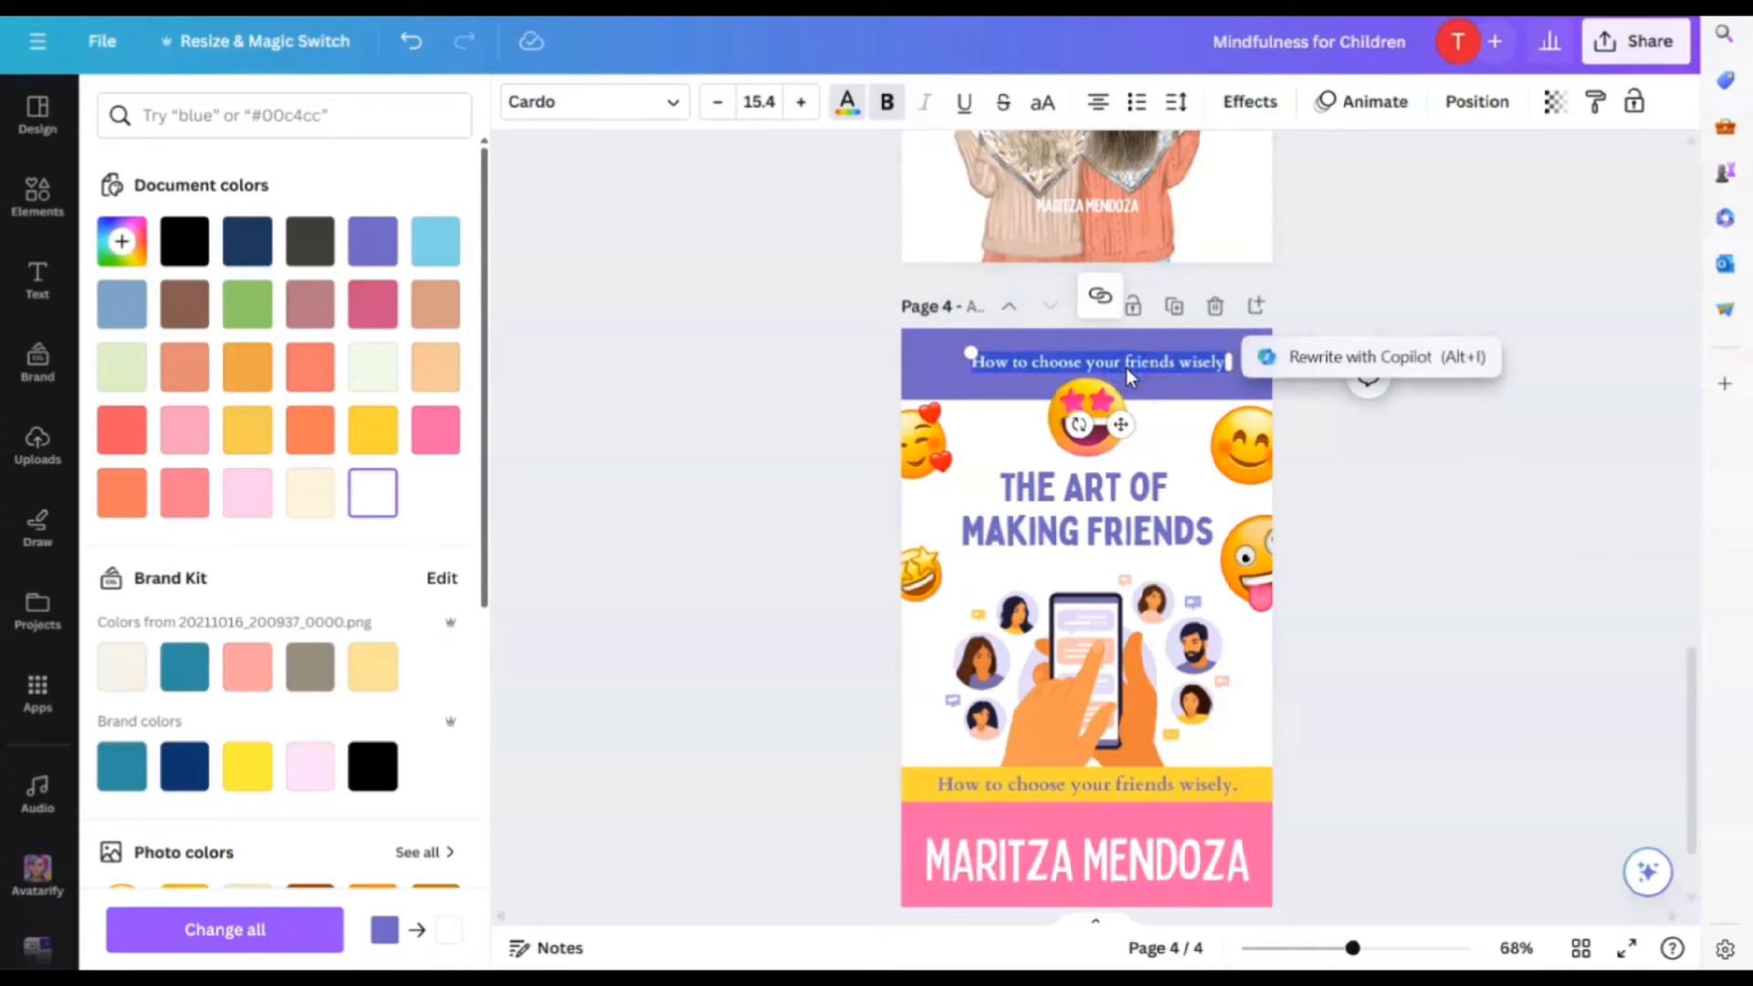
{"action": "type", "text": "Because everyone needs a friend."}
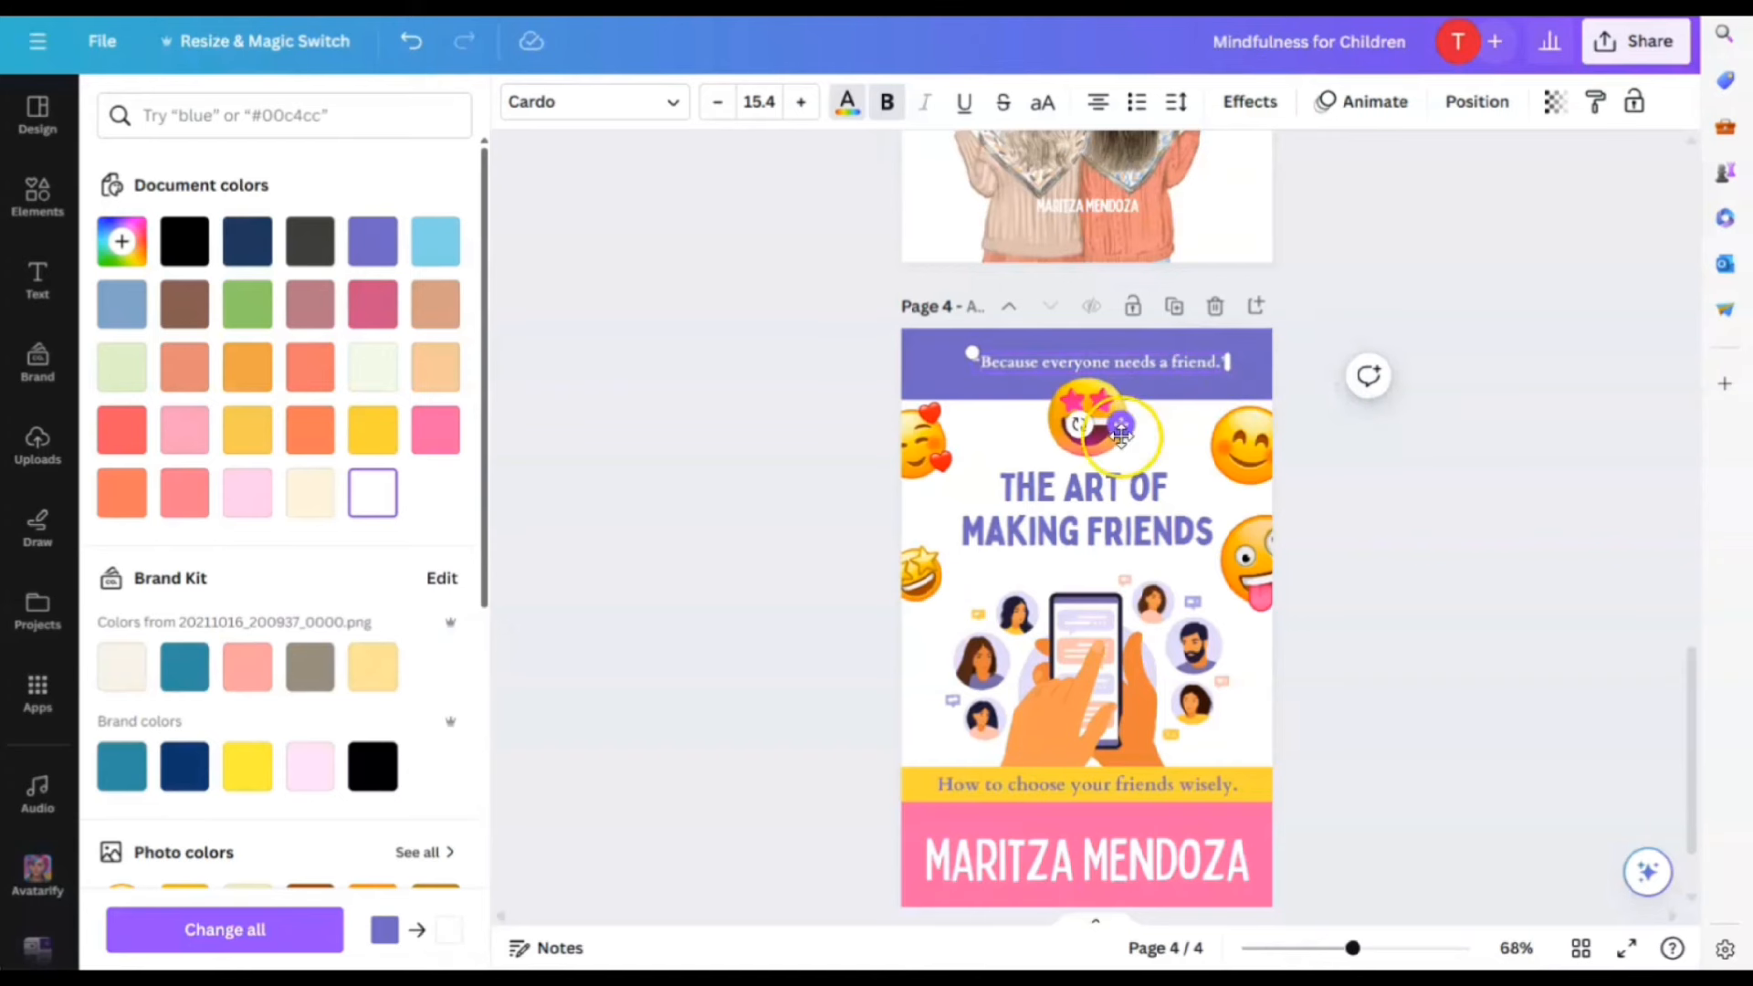
{"action": "left_click_drag", "start_coordinate": [1118, 431], "coordinate": [1110, 431]}
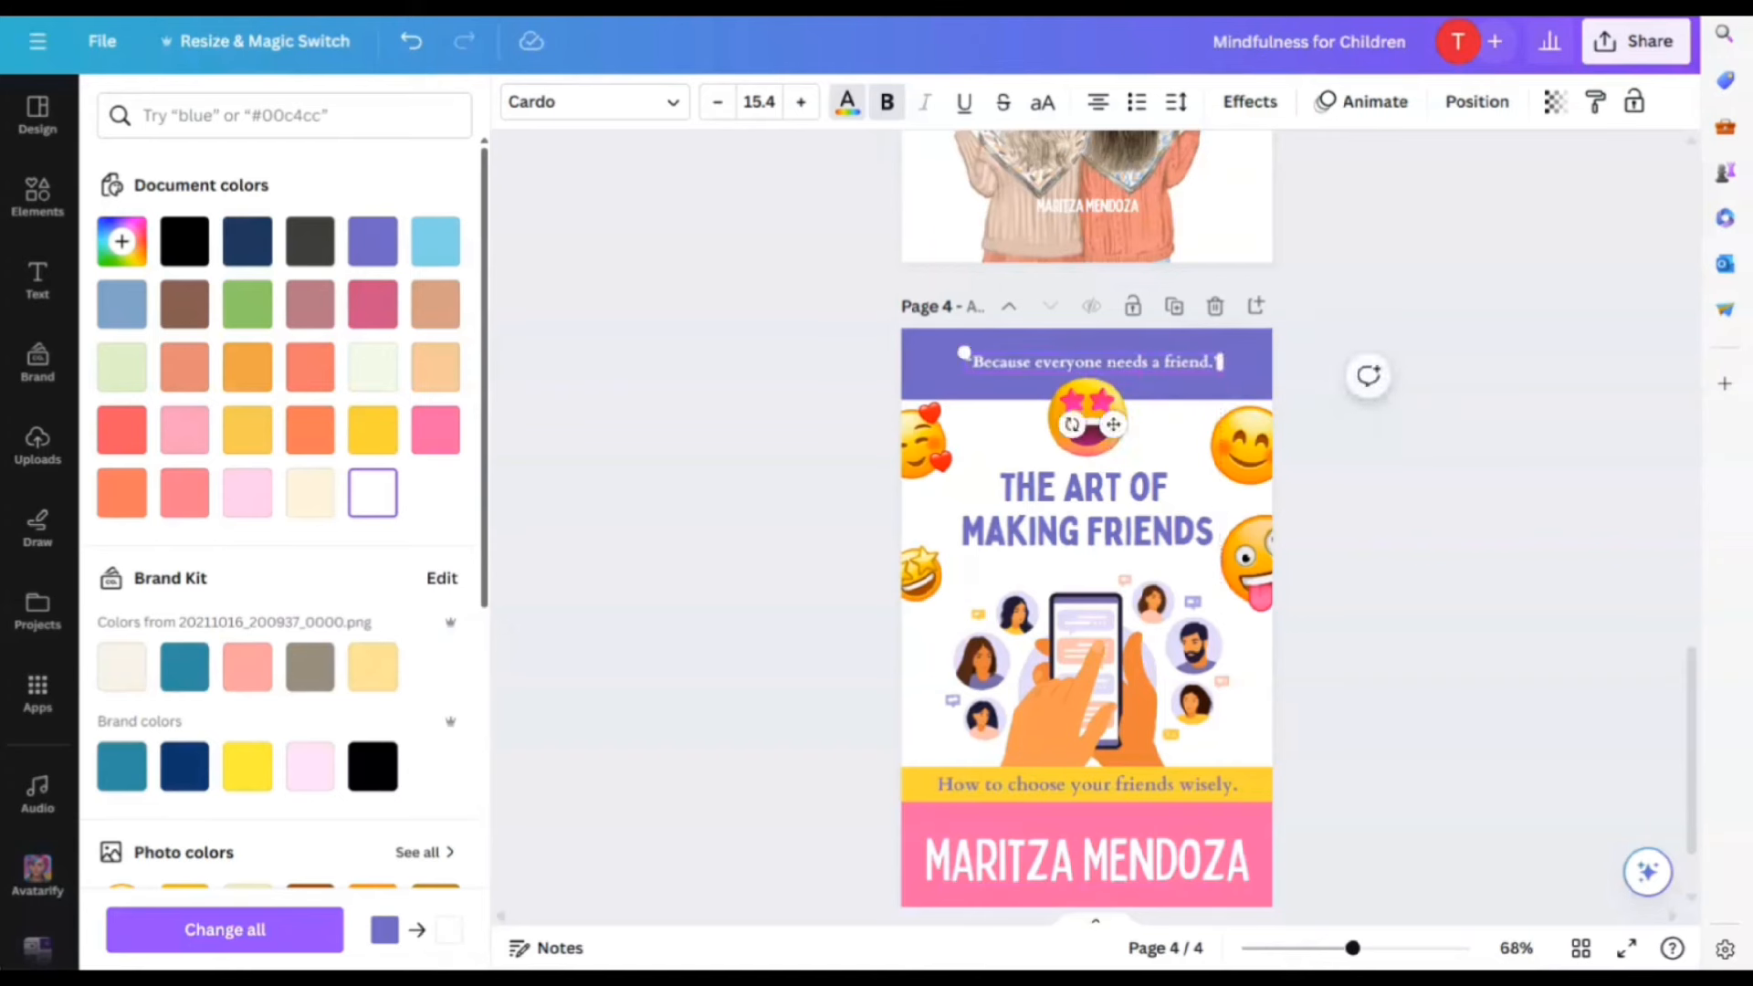
Set the tagline font to italic Alice
{"action": "left_click", "coordinate": [673, 103]}
{"action": "left_click", "coordinate": [205, 418]}
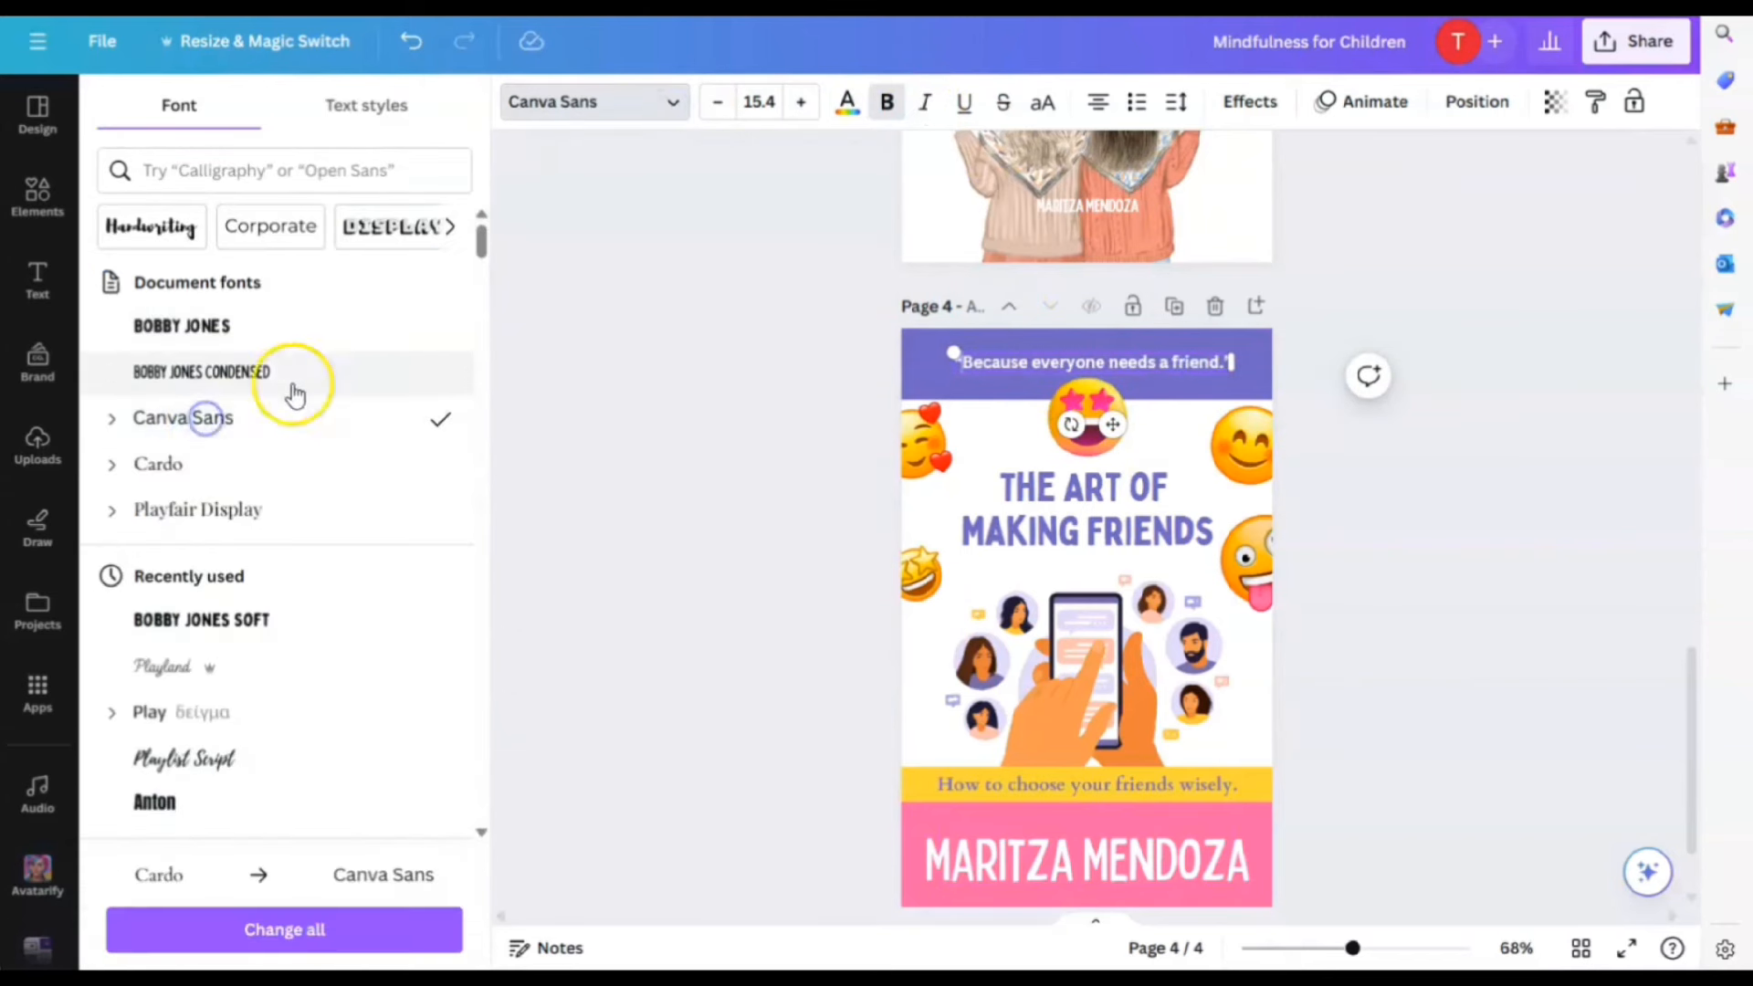
{"action": "left_click", "coordinate": [925, 103]}
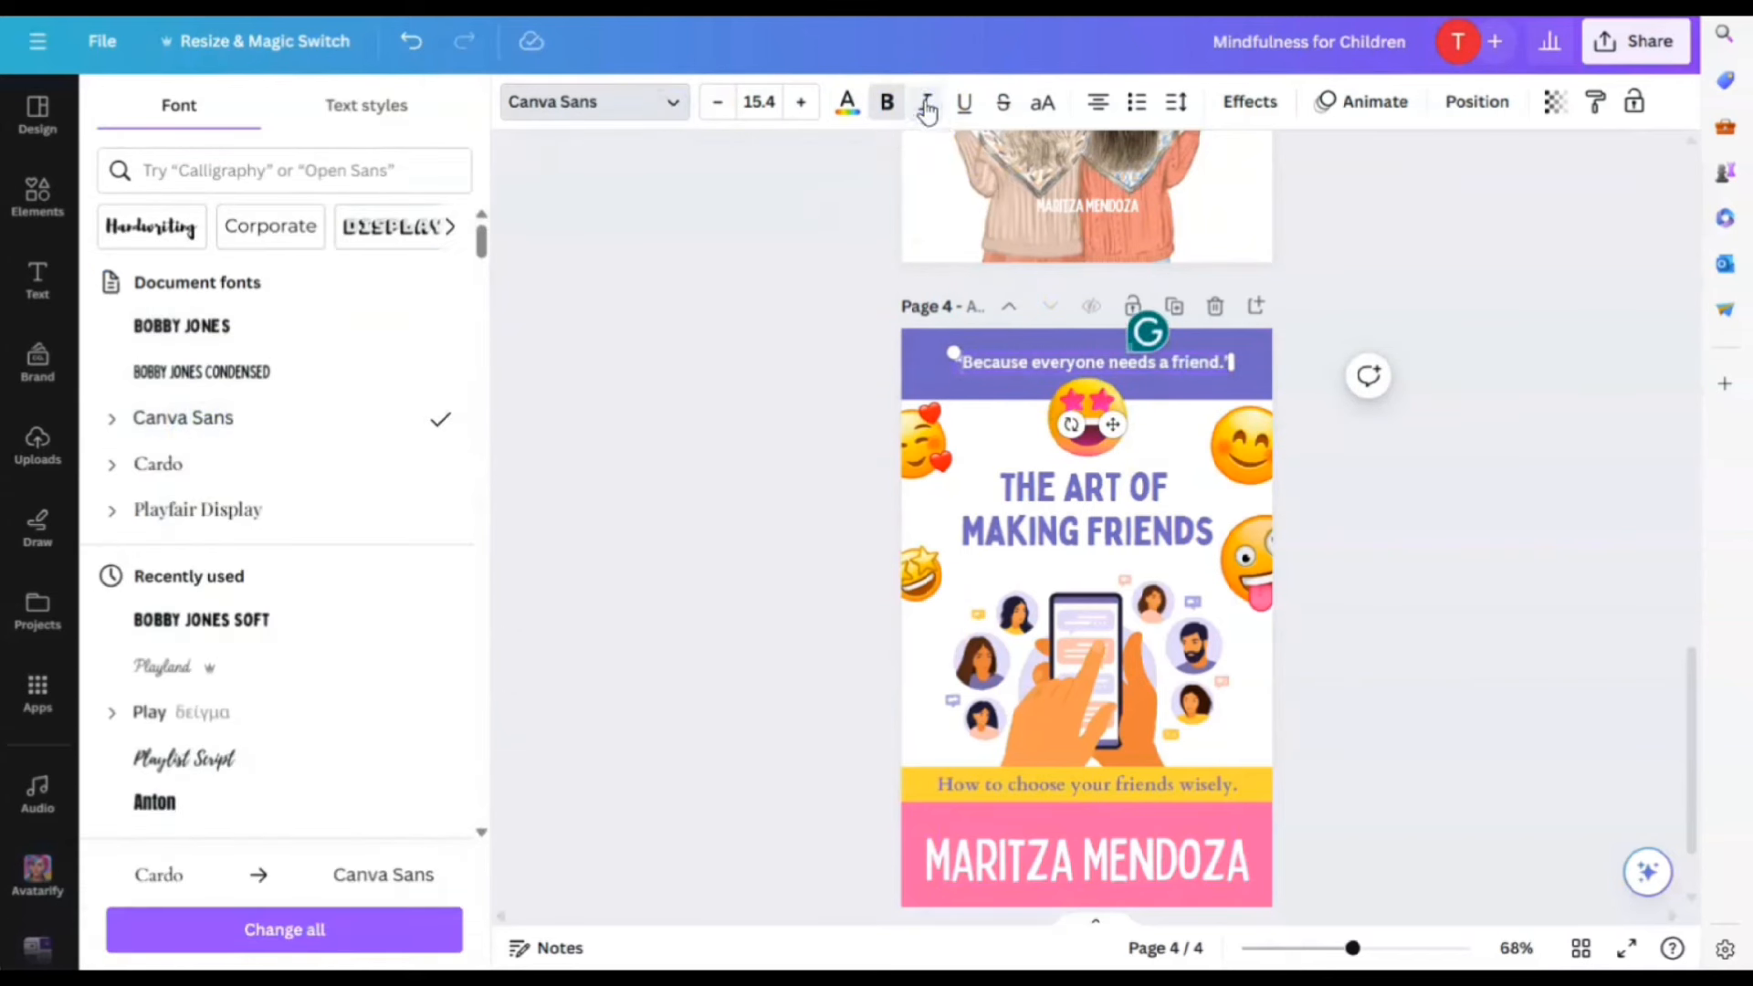
{"action": "scroll", "coordinate": [164, 730], "scroll_direction": "down", "scroll_amount": 3}
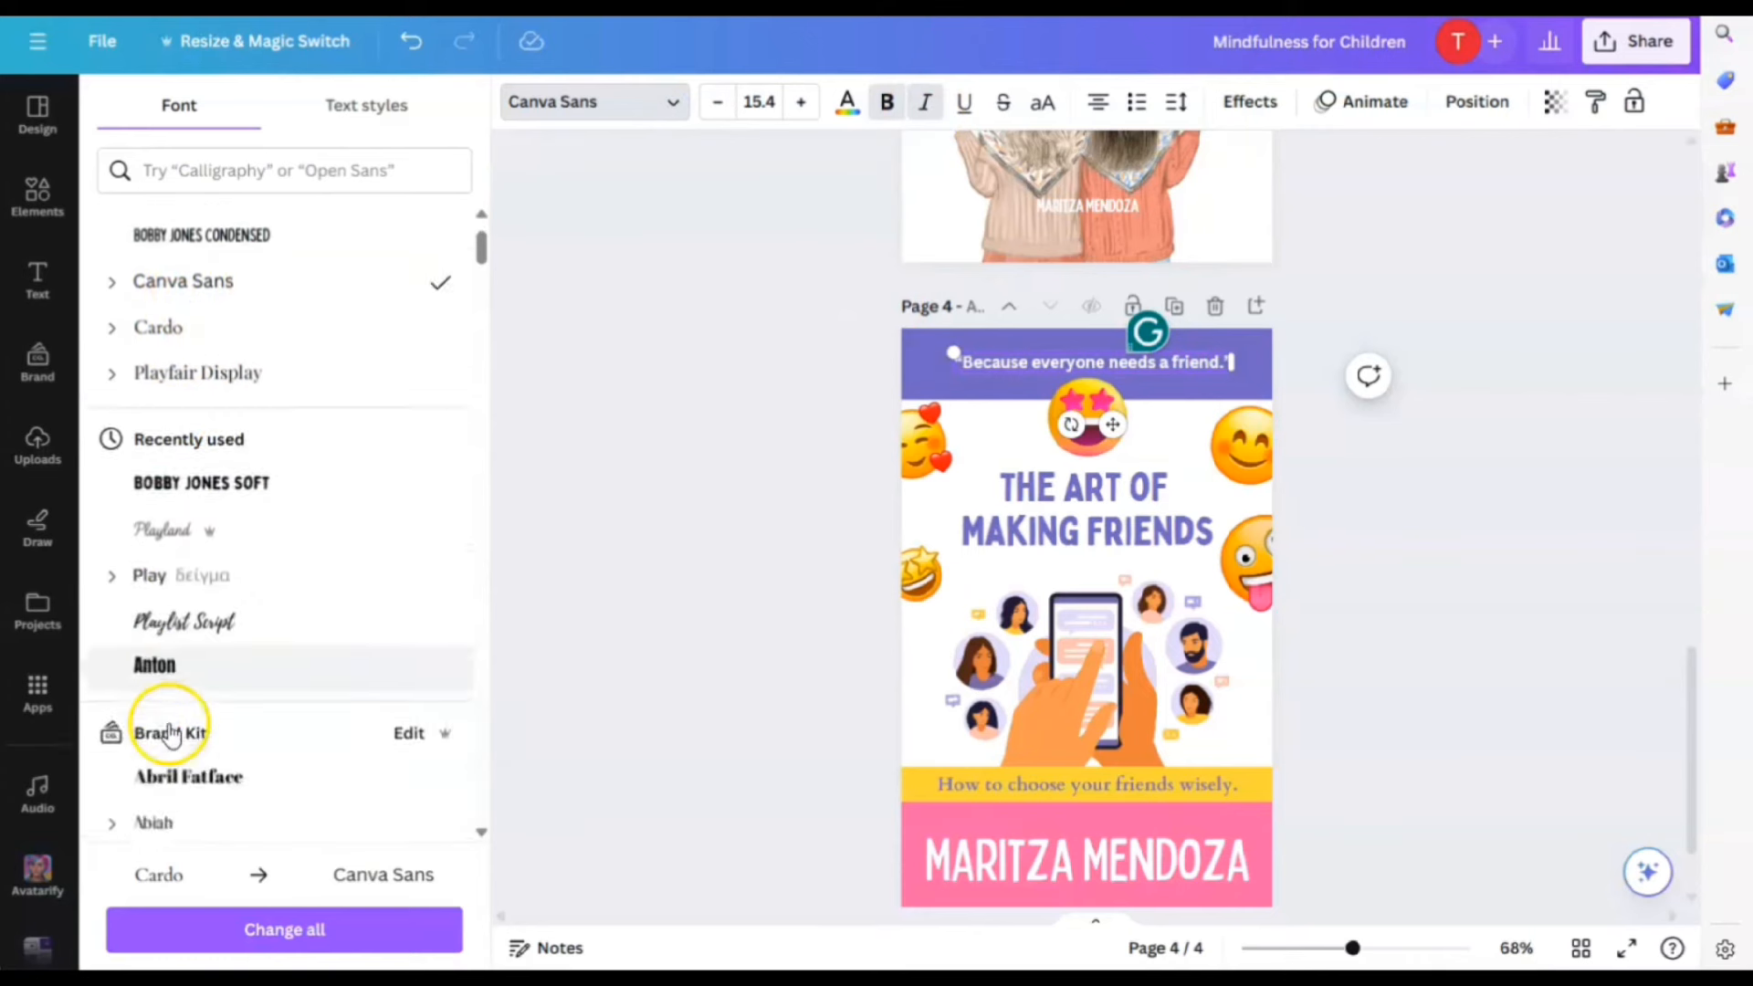
{"action": "scroll", "coordinate": [178, 781], "scroll_direction": "down", "scroll_amount": 2}
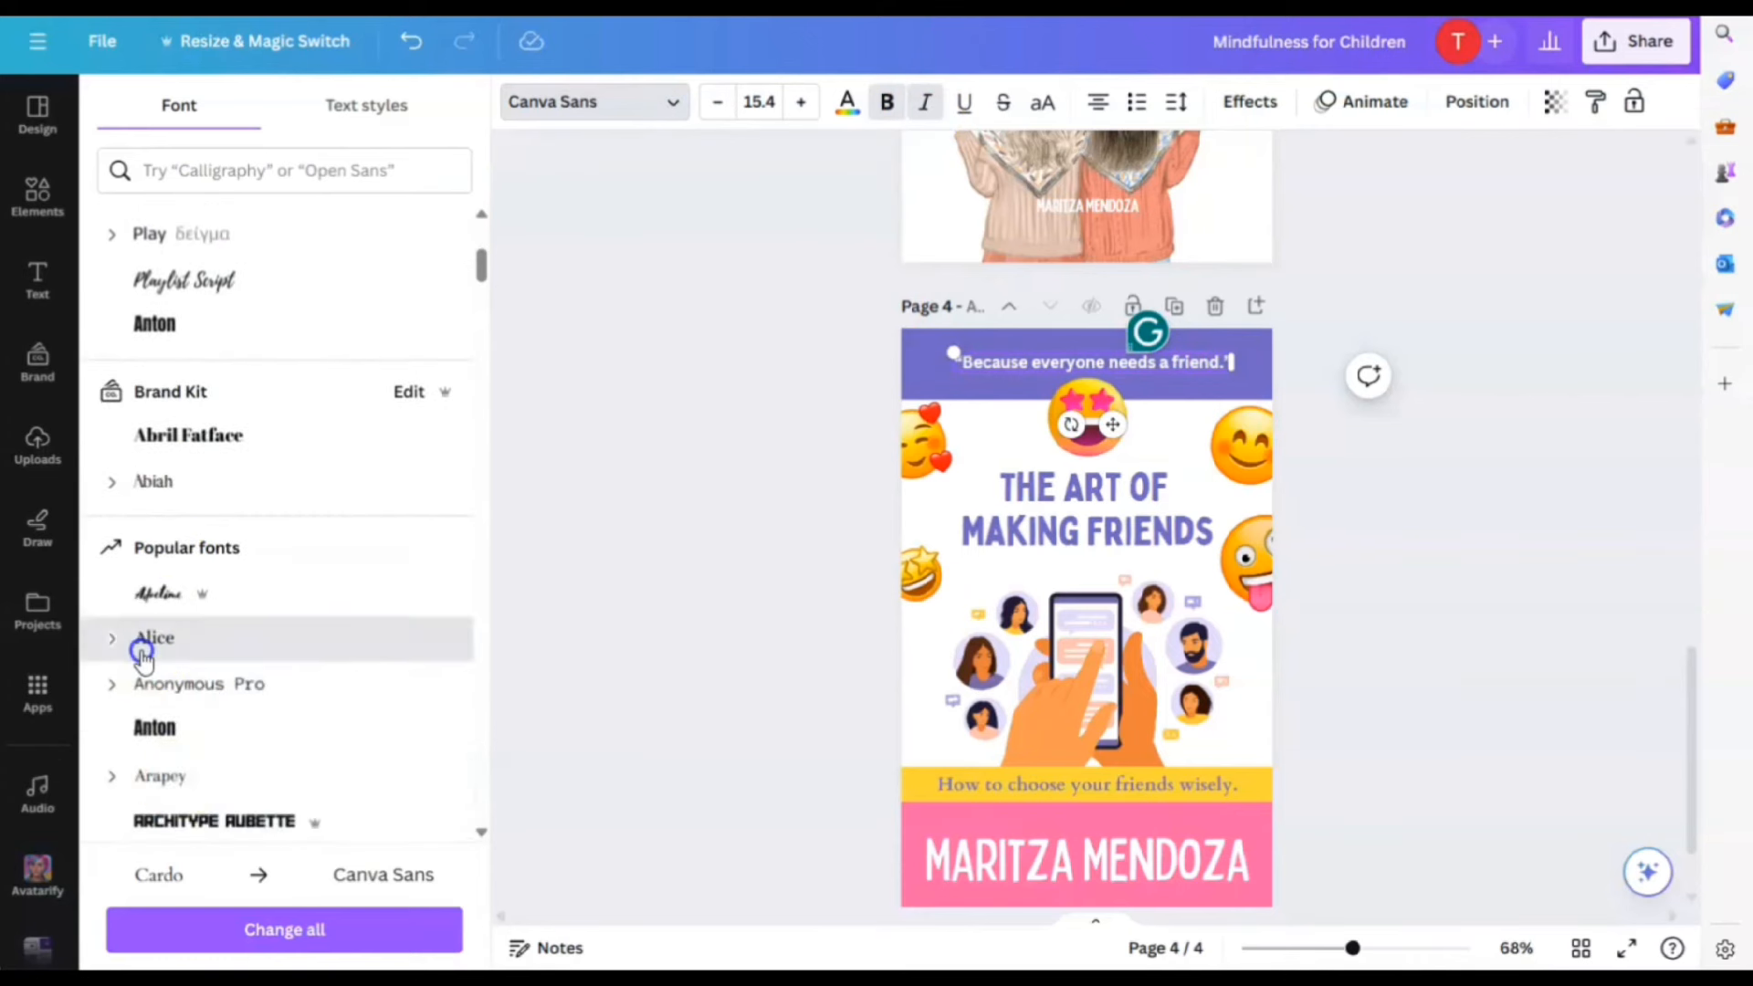
{"action": "left_click", "coordinate": [142, 650]}
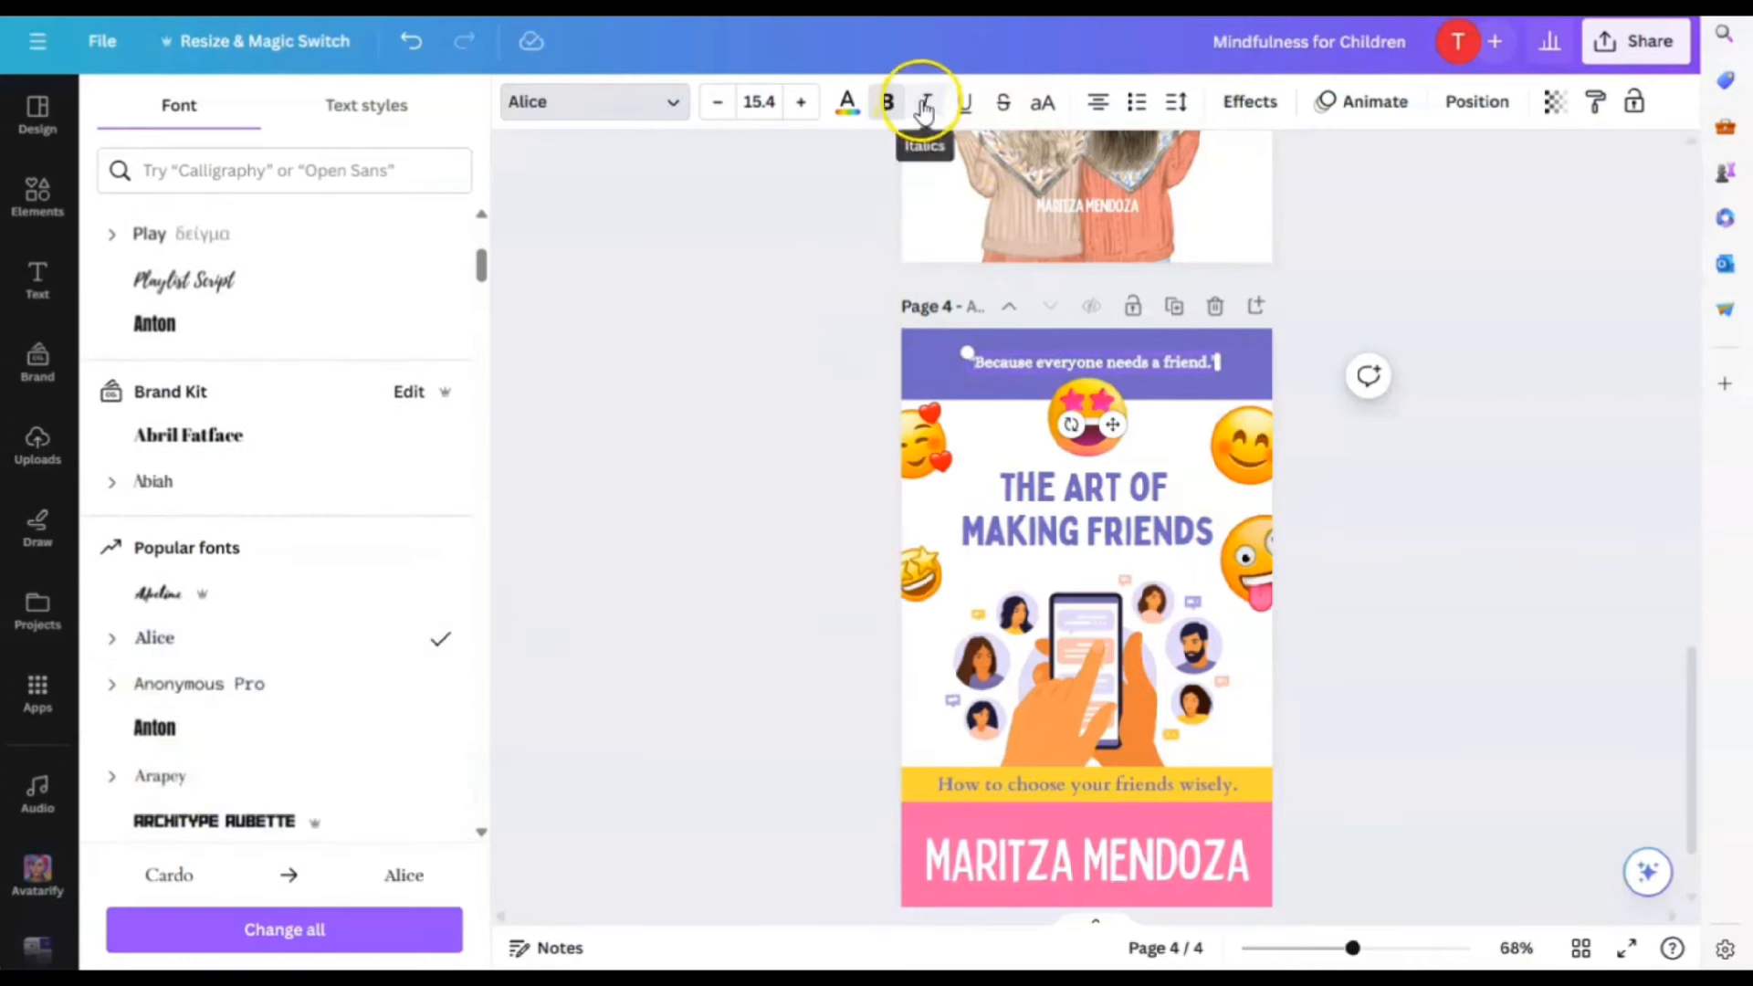
{"action": "left_click", "coordinate": [1355, 475]}
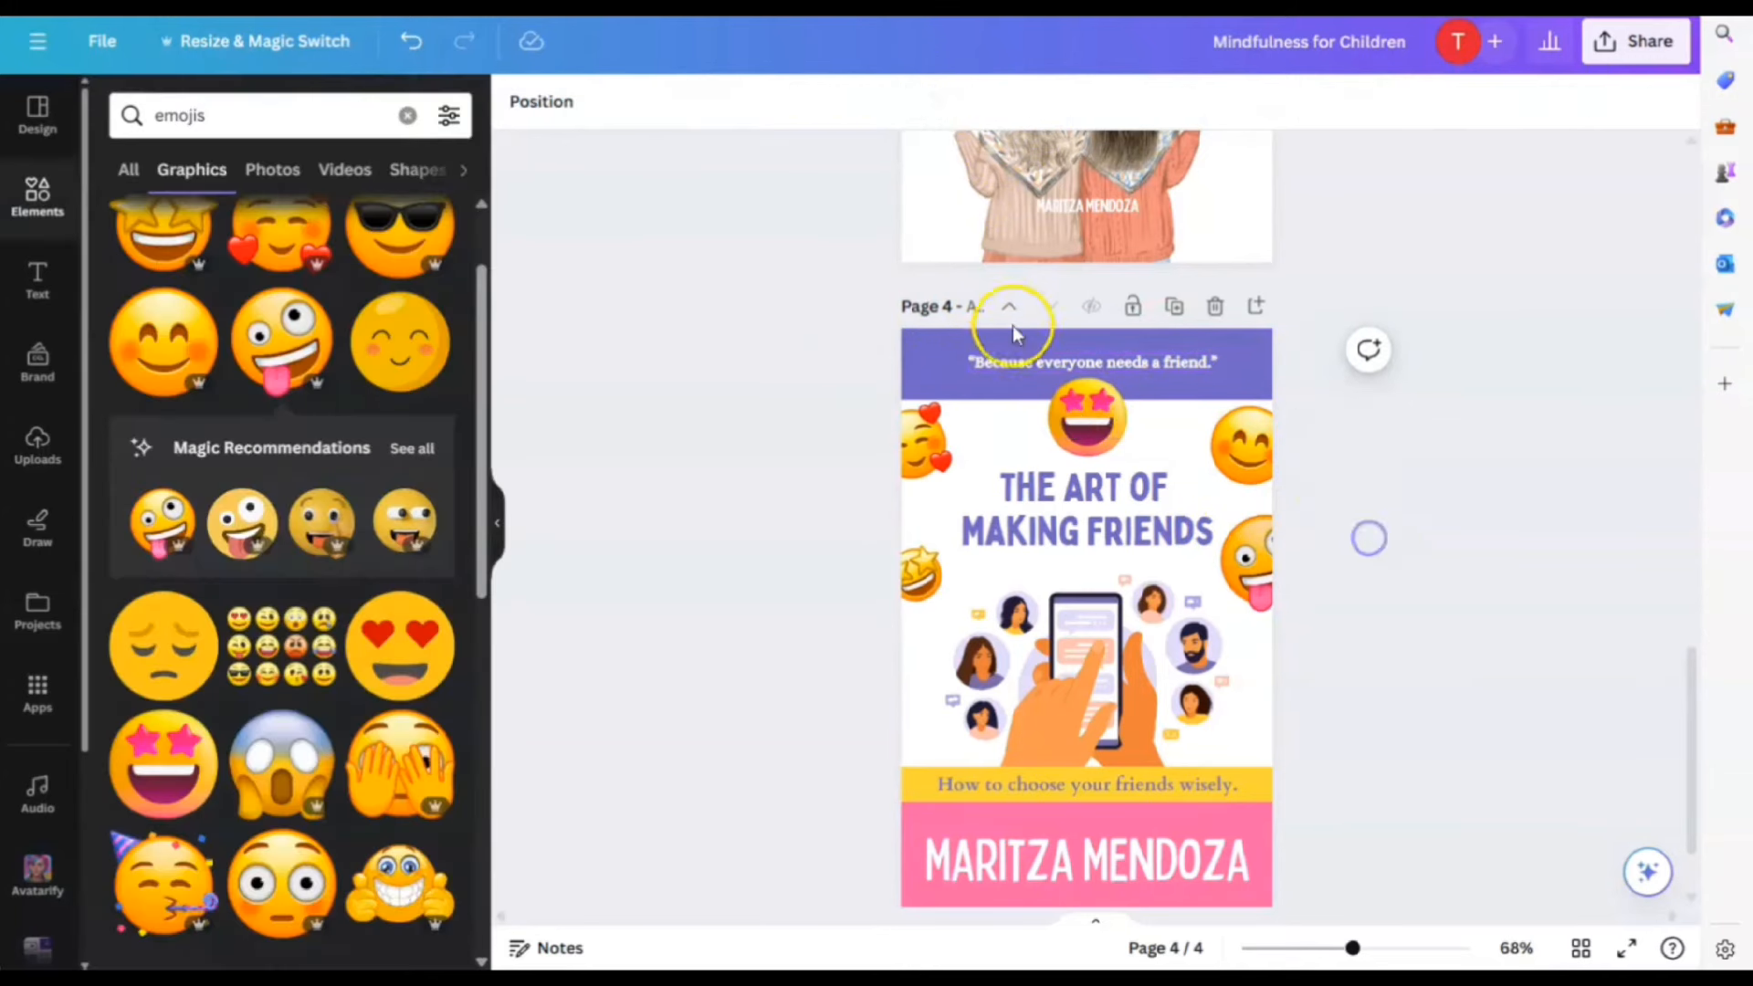
Wrap the tagline in quotation marks and nudge it slightly up in the band
{"action": "double_click", "coordinate": [1048, 365]}
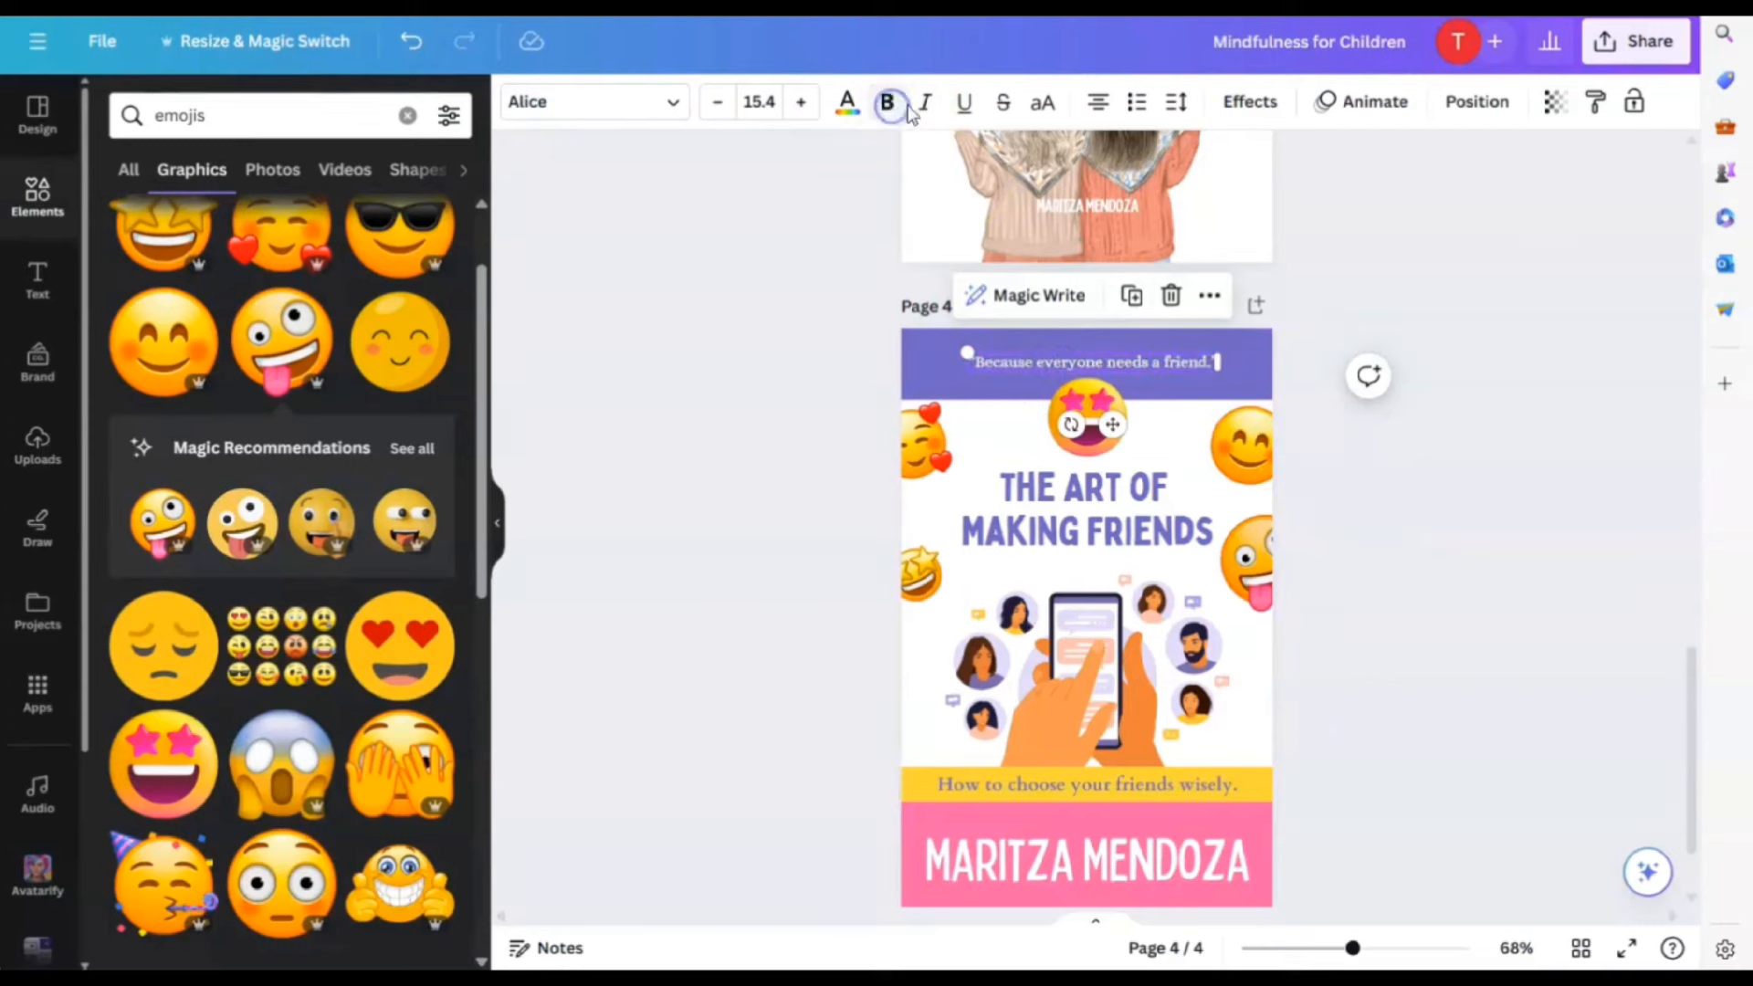
{"action": "left_click", "coordinate": [1379, 516]}
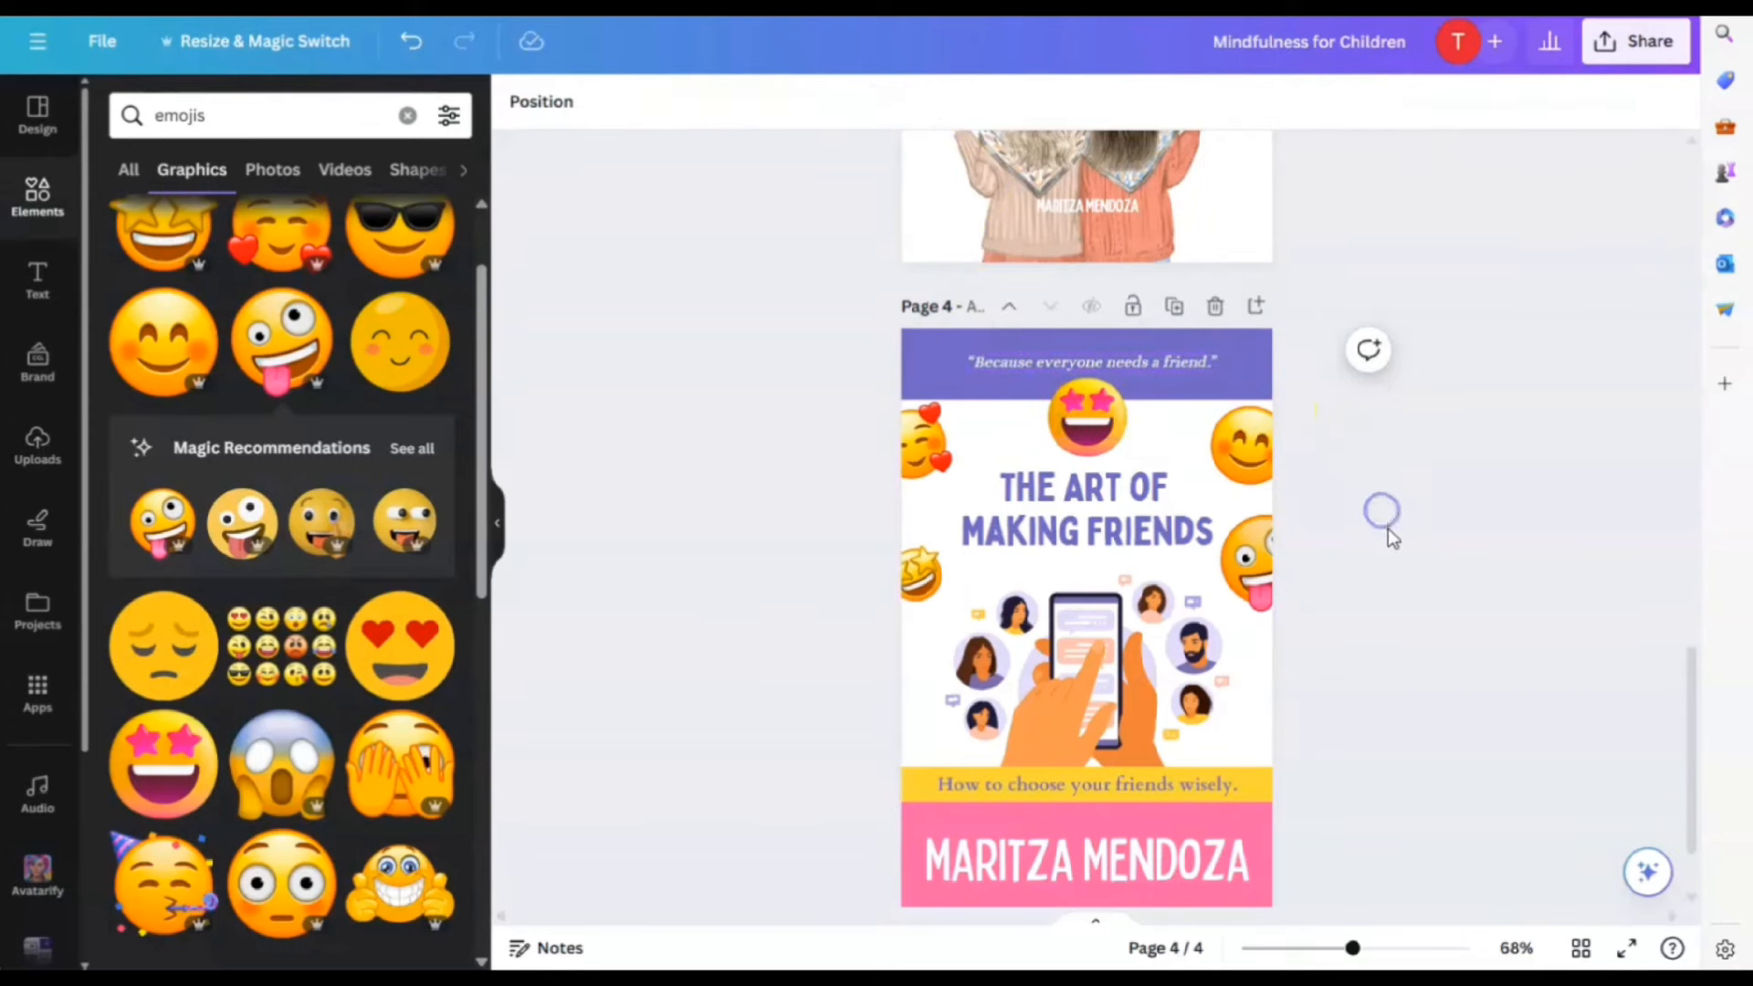
{"action": "left_click_drag", "start_coordinate": [1093, 363], "coordinate": [1093, 357]}
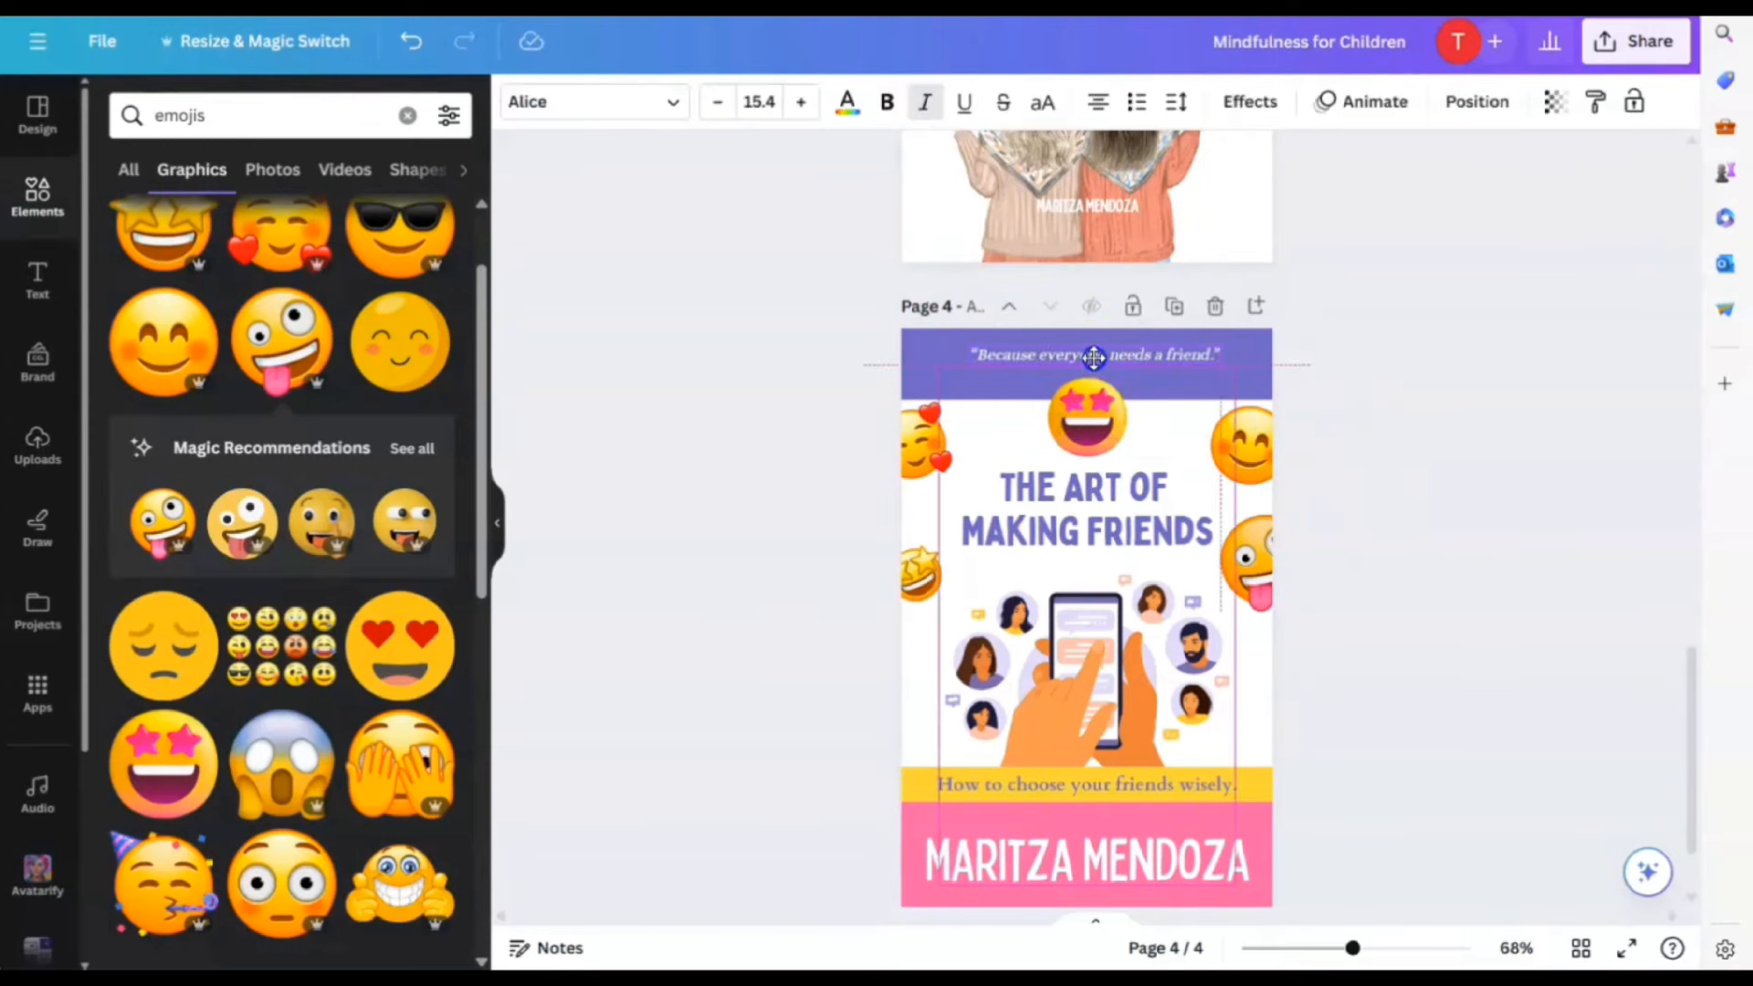
{"action": "left_click", "coordinate": [1369, 512]}
{"action": "scroll", "coordinate": [1378, 523], "scroll_direction": "down", "scroll_amount": 2}
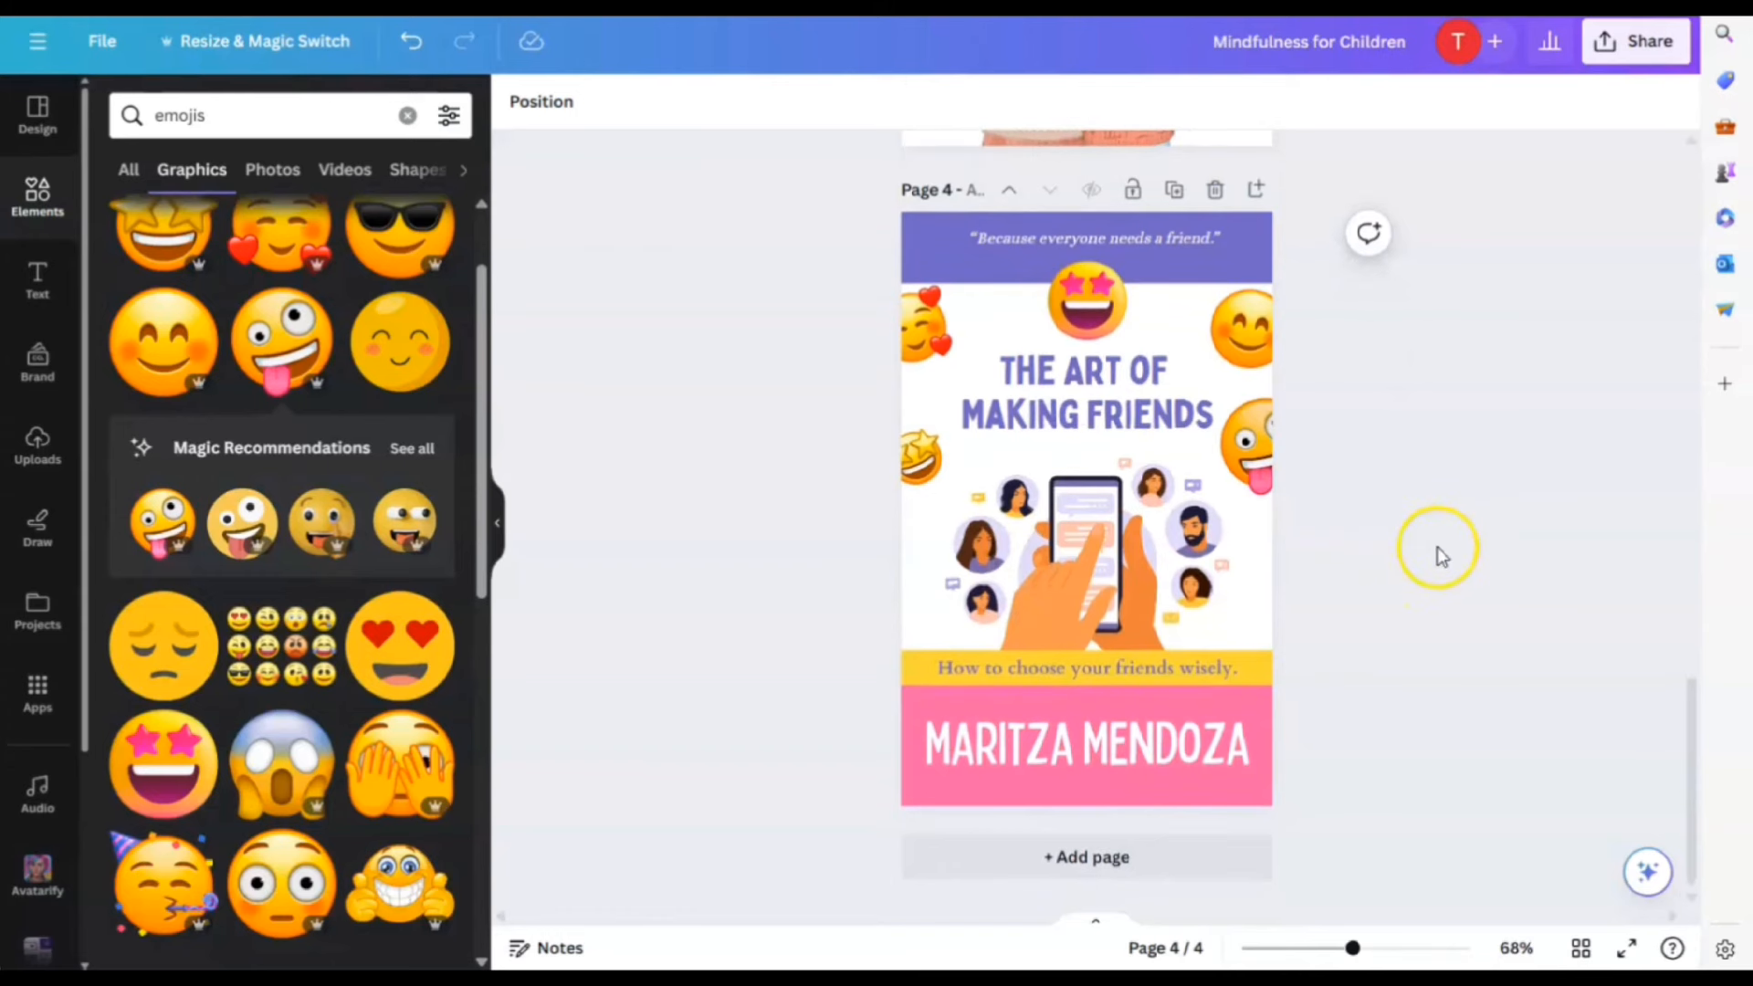